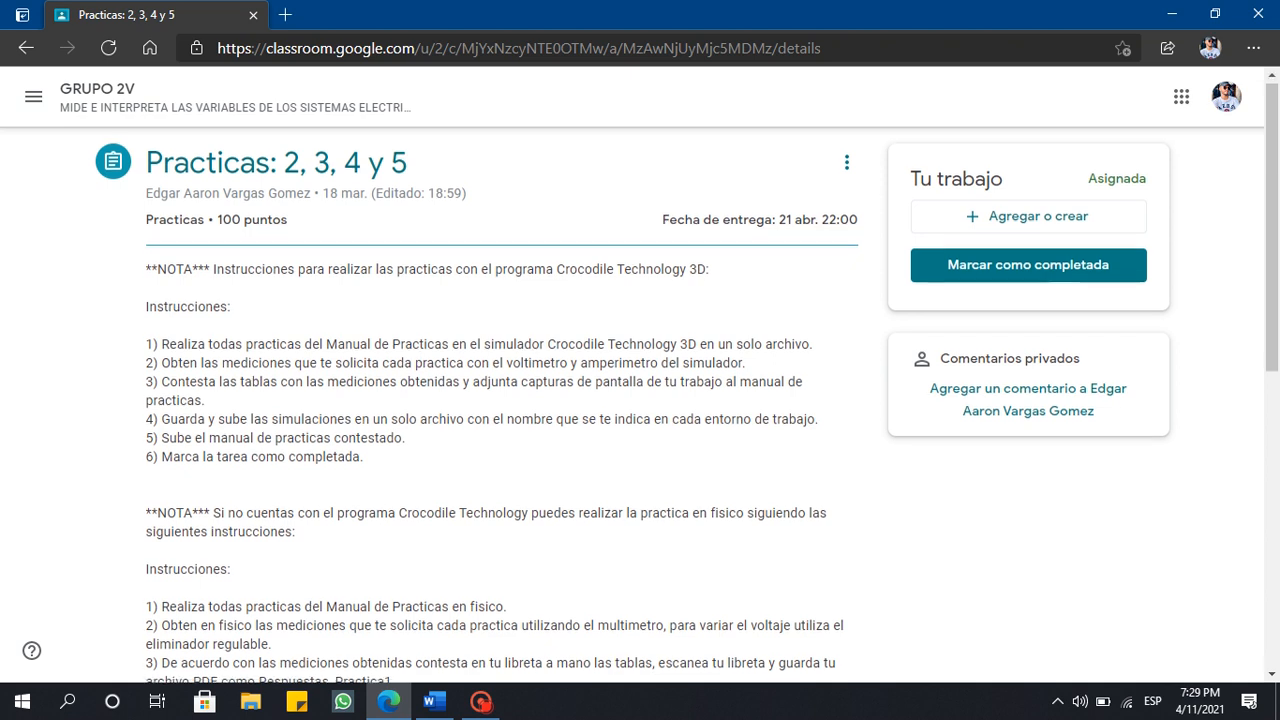
Read the assignment instructions for completing Practicas 2, 3, 4 y 5 in Crocodile Technology 3D or with physical circuits.
scroll(640, 400, down, 1)
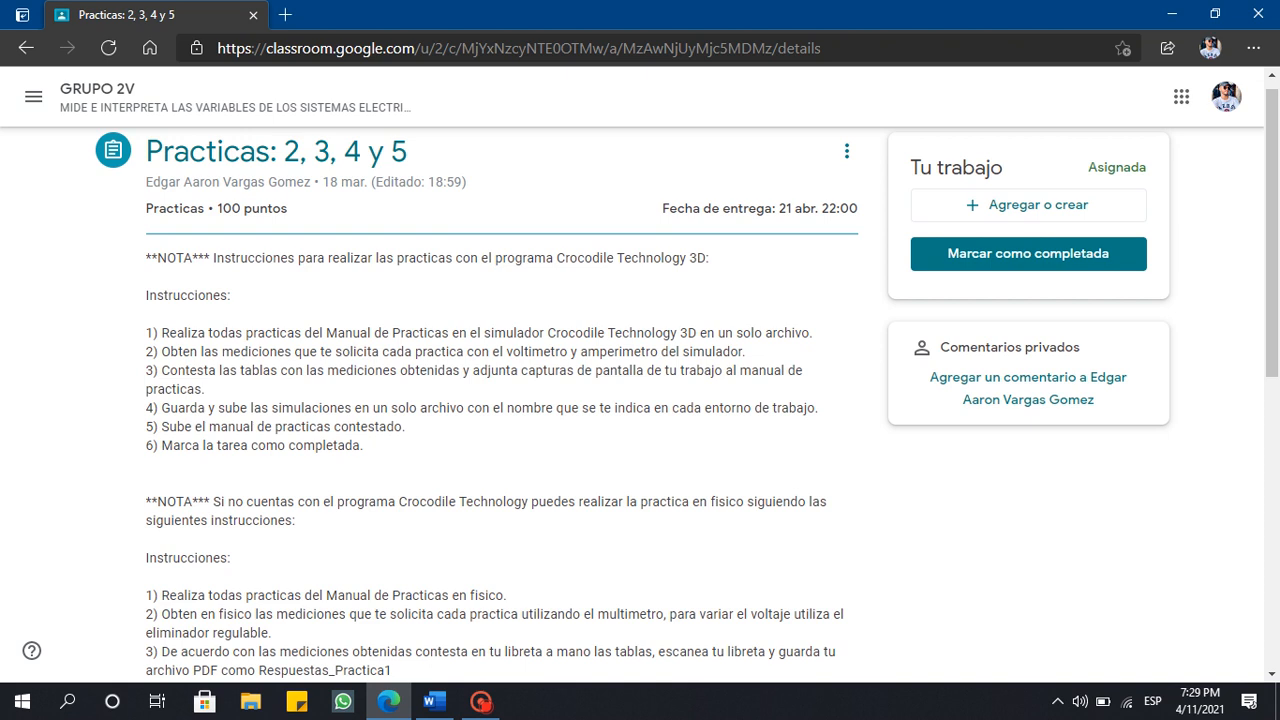
scroll(686, 386, down, 1)
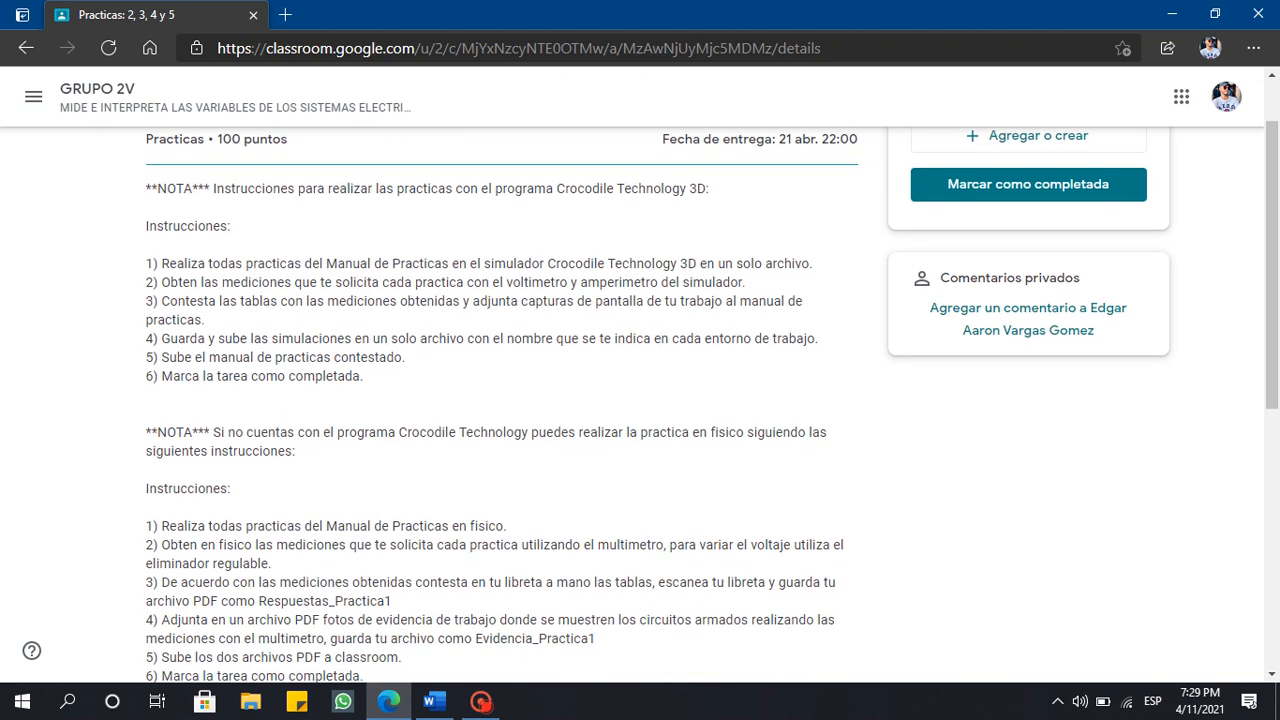
scroll(686, 386, up, 1)
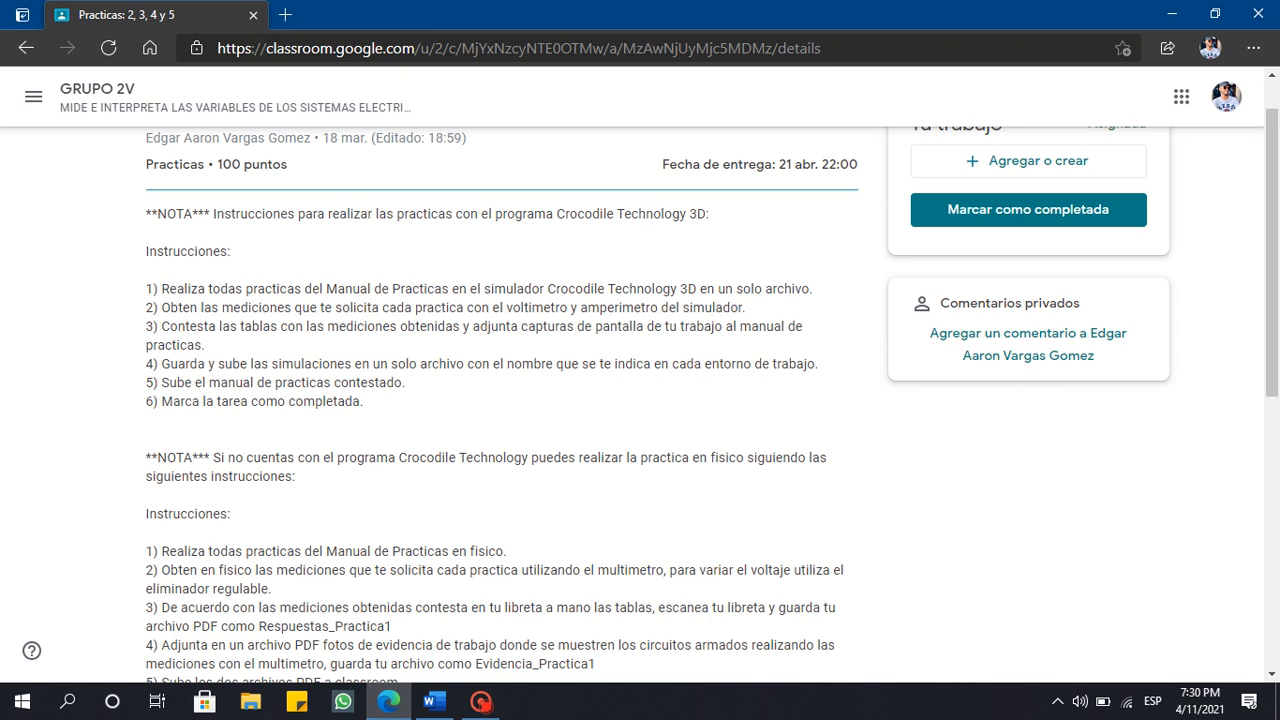
scroll(640, 400, down, 1)
scroll(640, 400, up, 2)
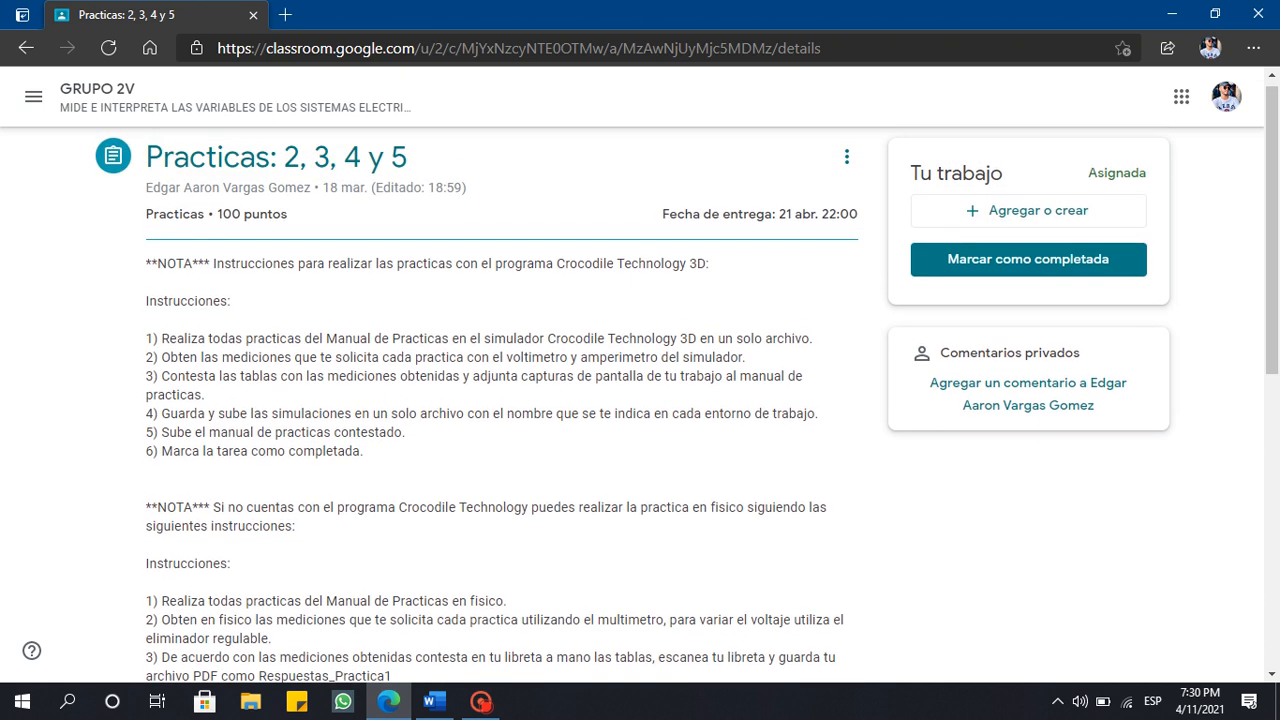
scroll(640, 400, up, 1)
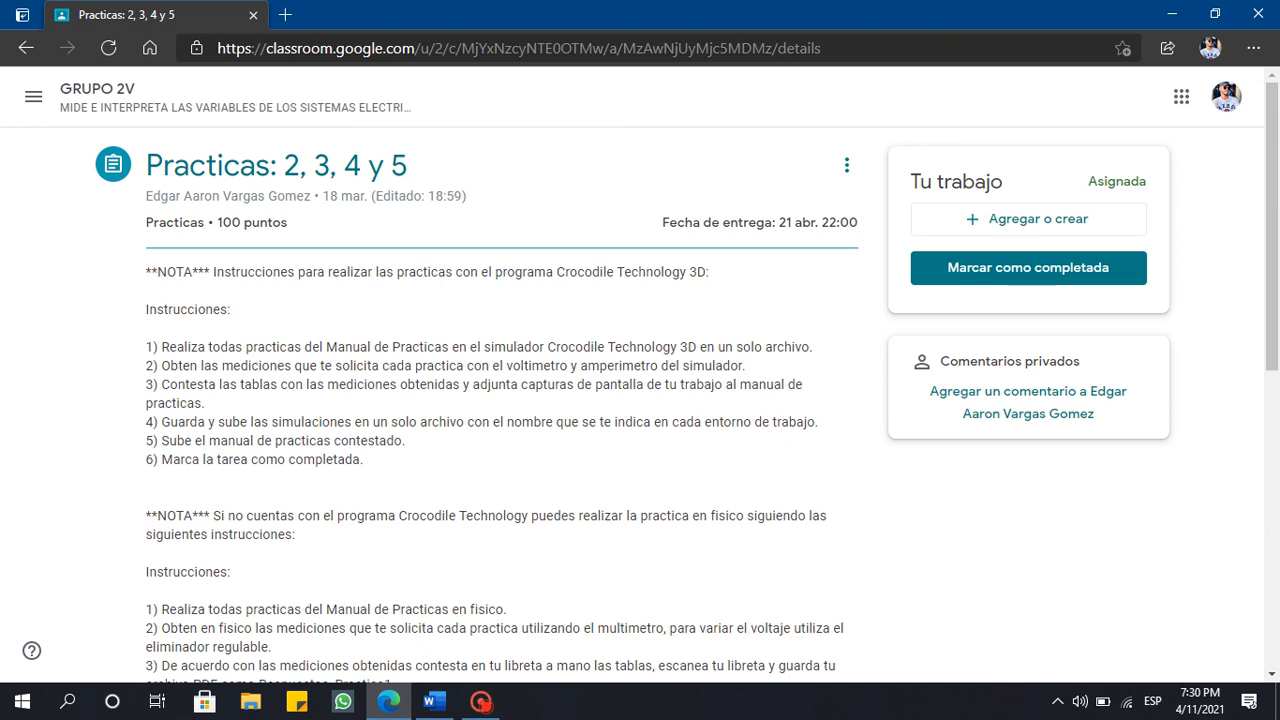
Open the attached Manual de Practicas.docx in a new window and download it.
scroll(640, 400, down, 3)
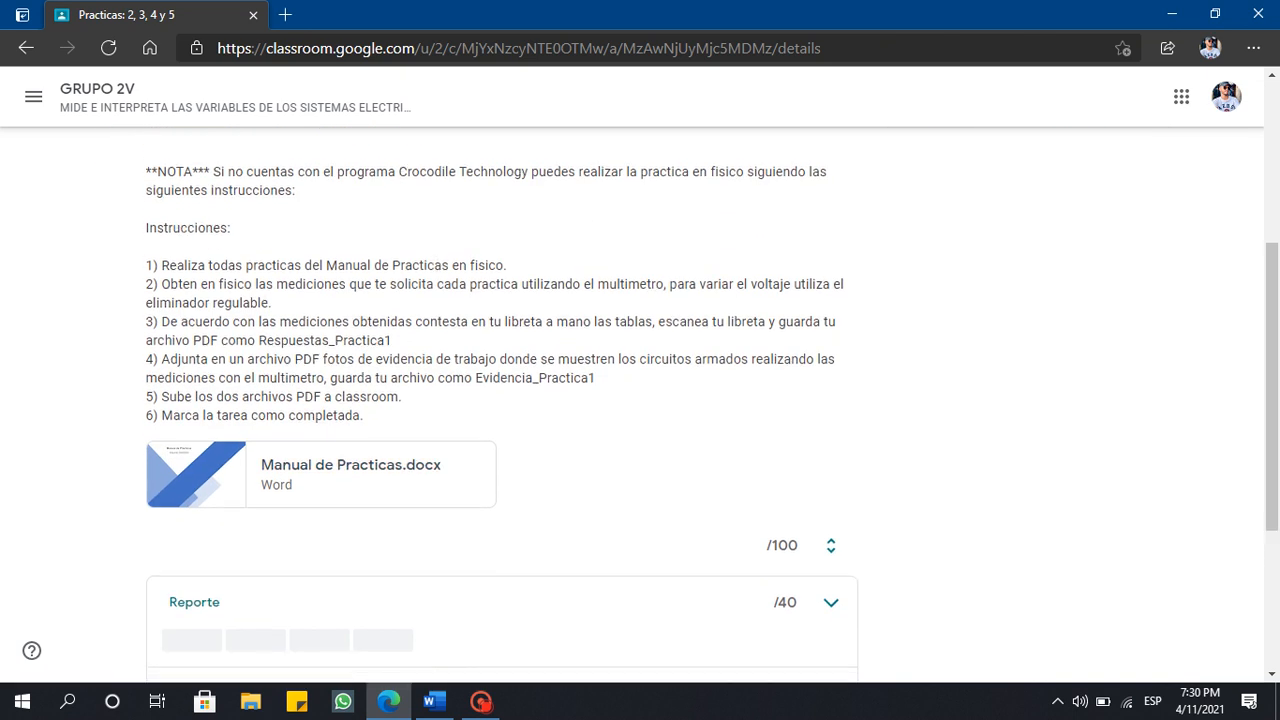
scroll(350, 420, down, 1)
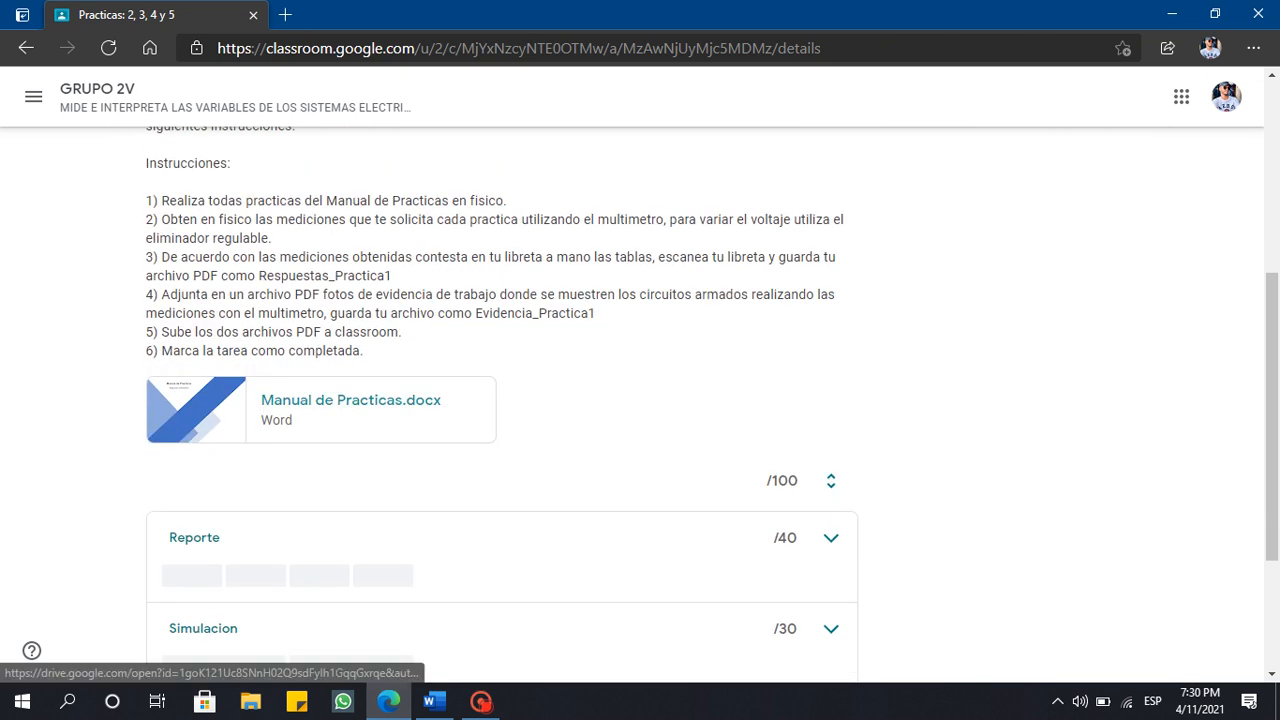
click(195, 410)
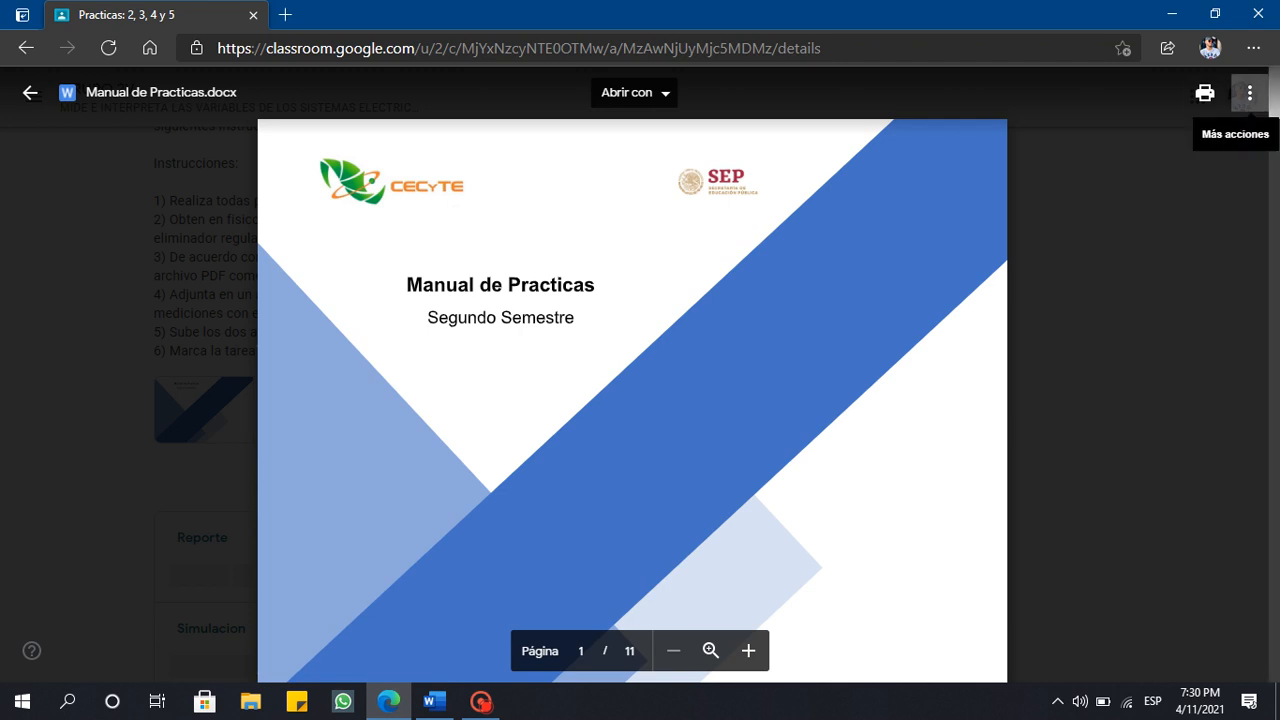
click(1249, 93)
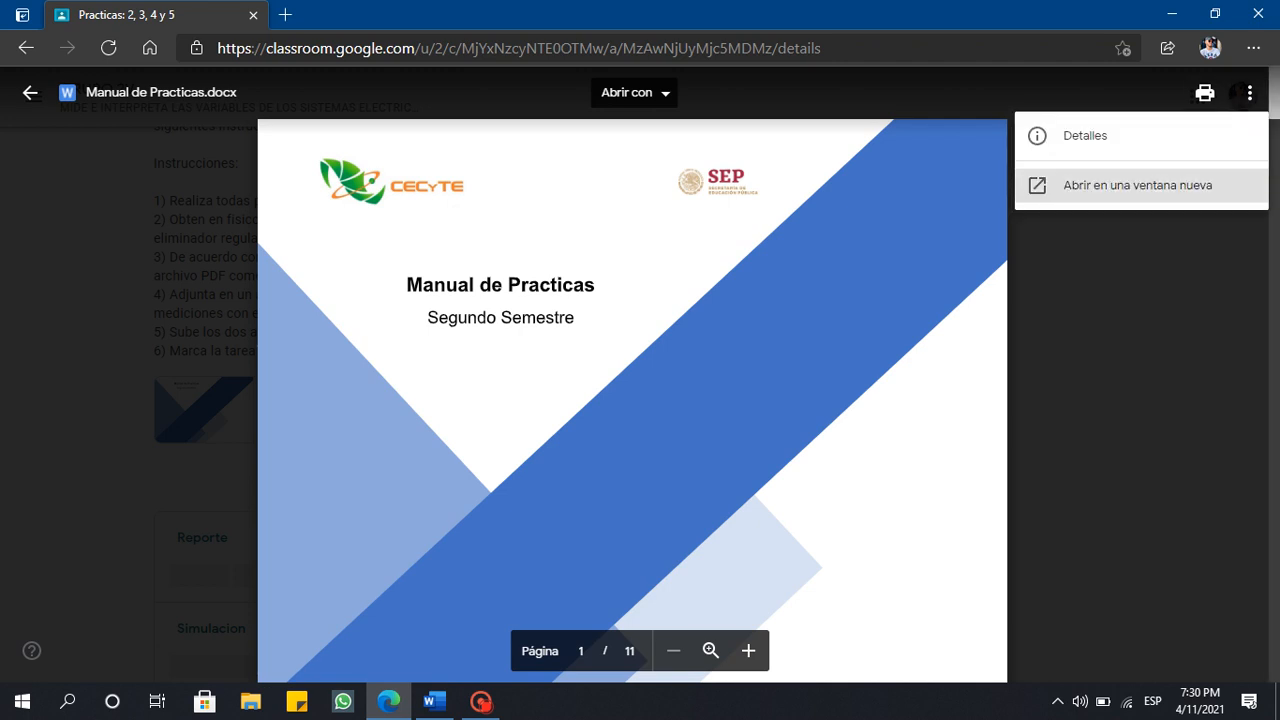
click(1137, 185)
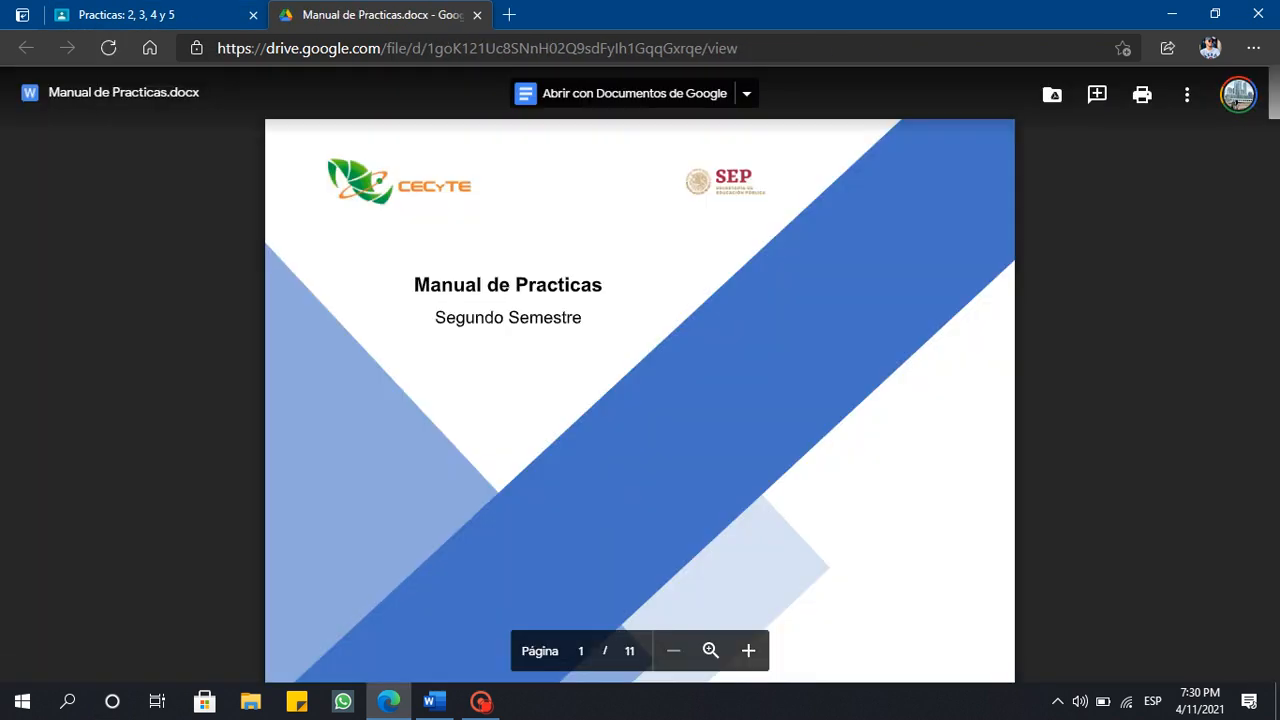
click(1187, 94)
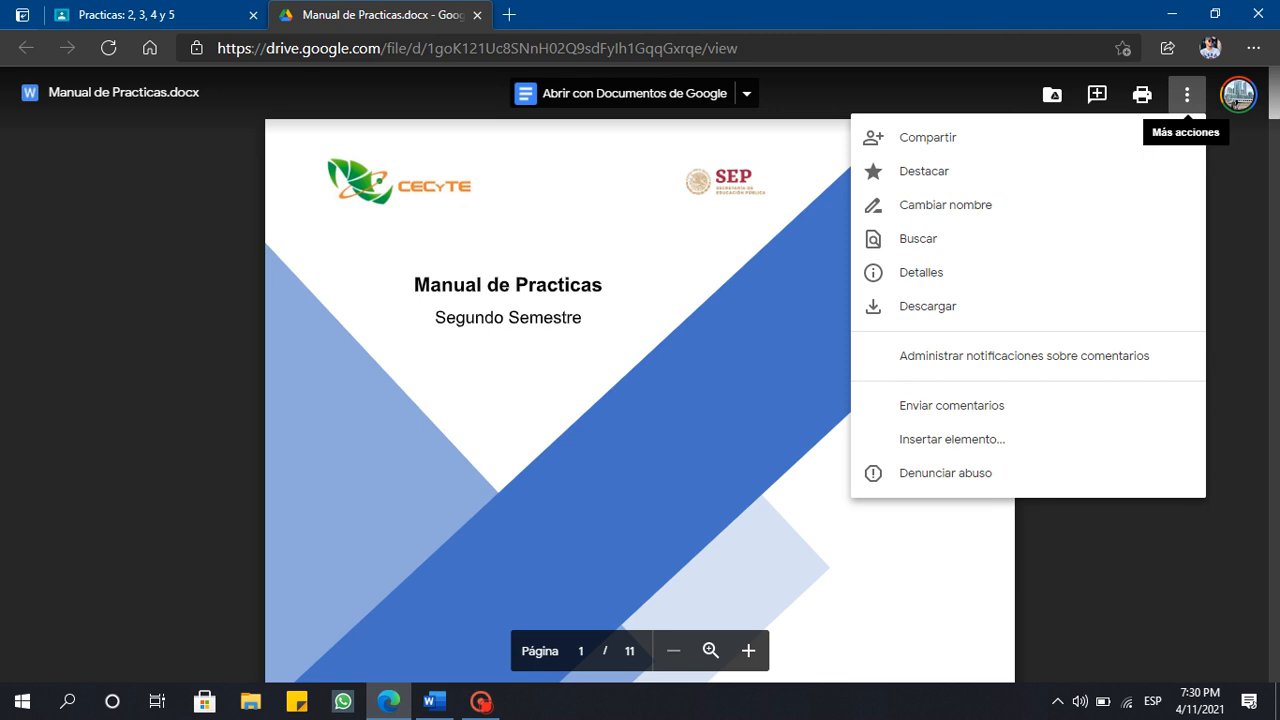
click(928, 306)
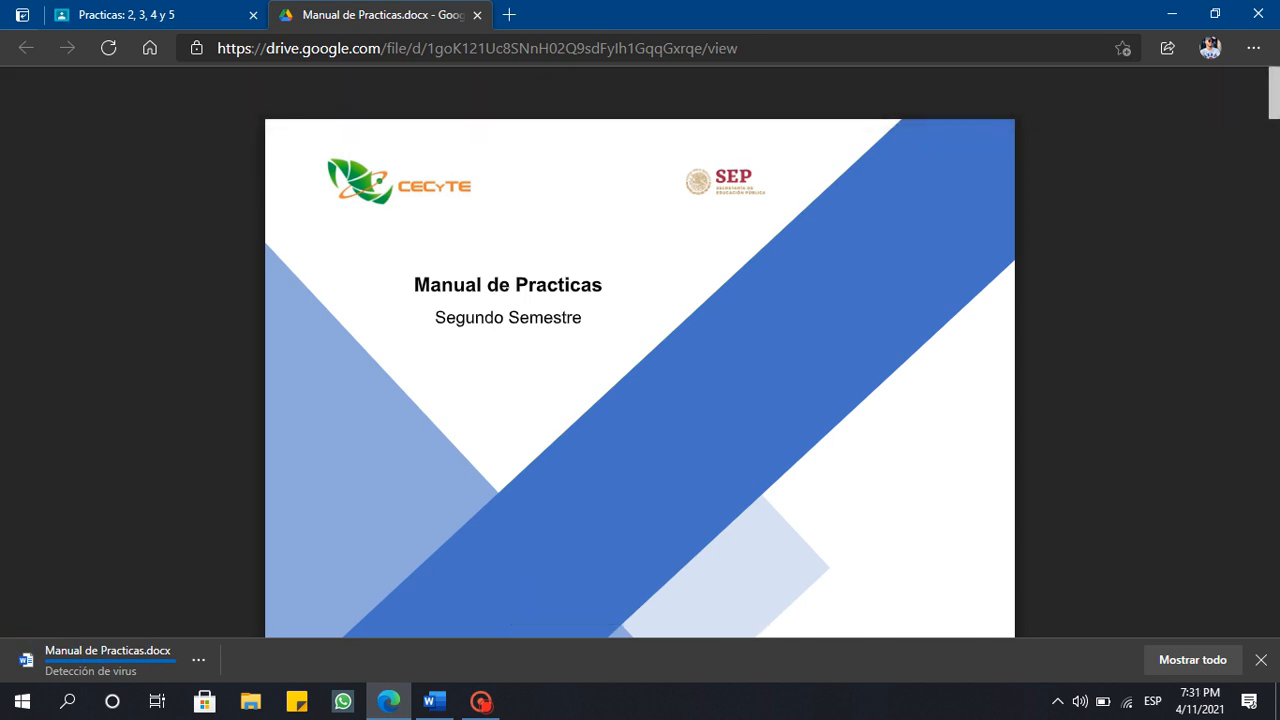
Open the downloaded Manual de Practicas.docx in Word and enable editing.
scroll(640, 380, down, 5)
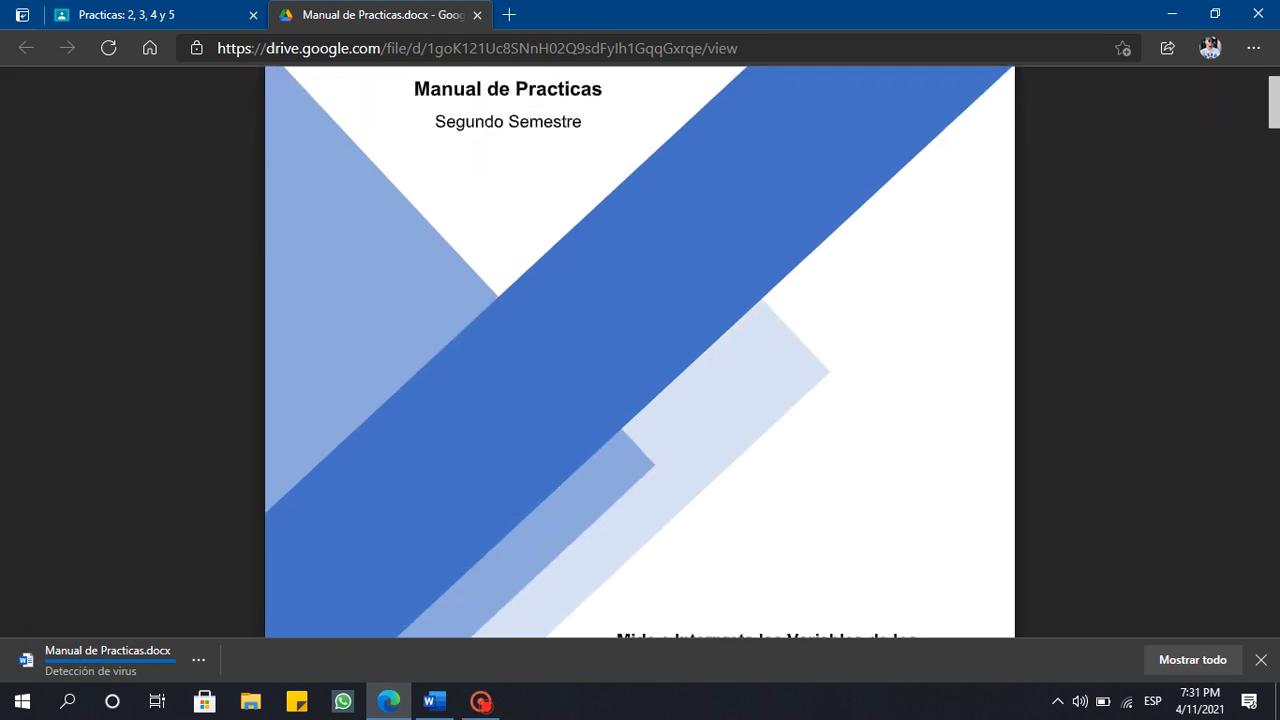
scroll(640, 352, down, 2)
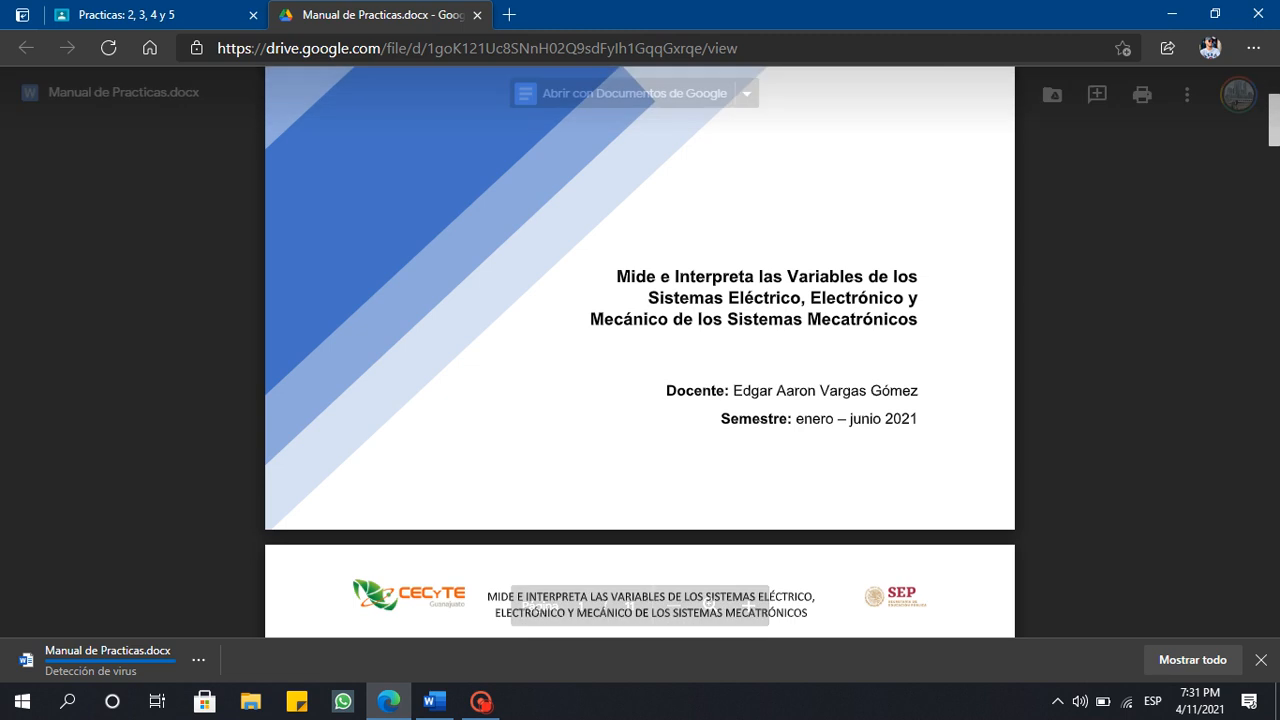
scroll(640, 352, up, 3)
scroll(640, 352, up, 3)
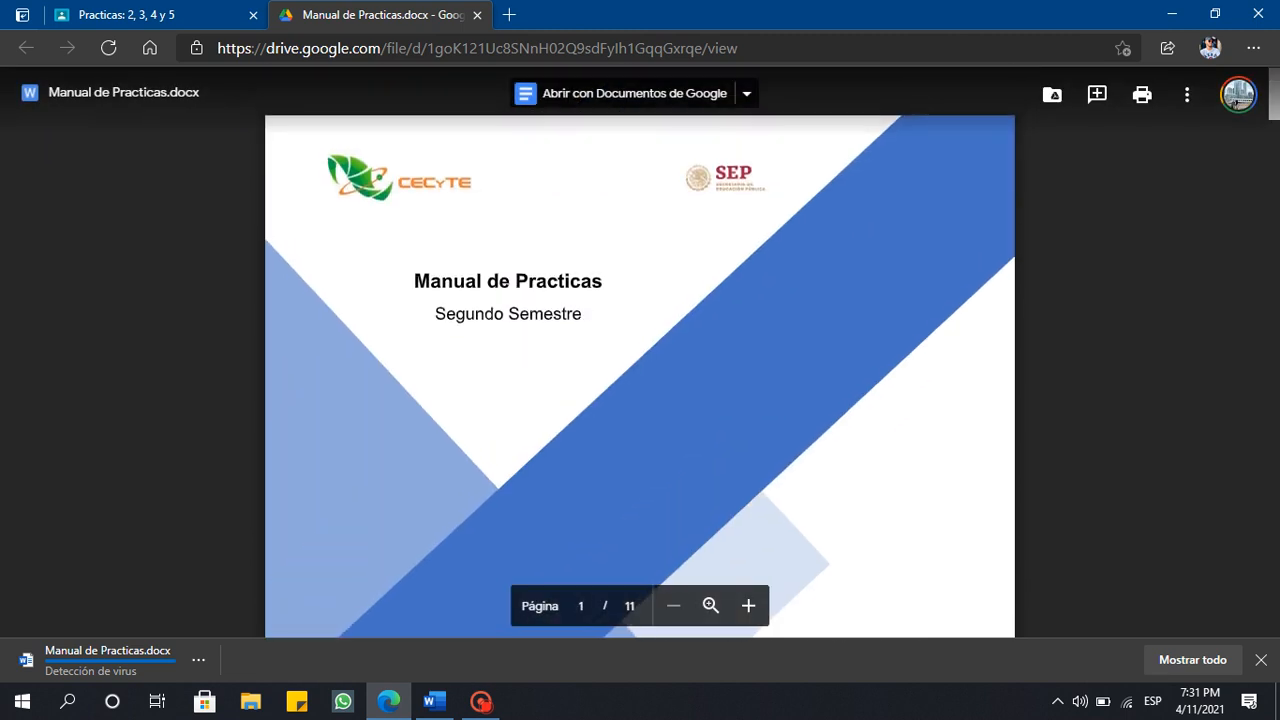
scroll(640, 352, down, 7)
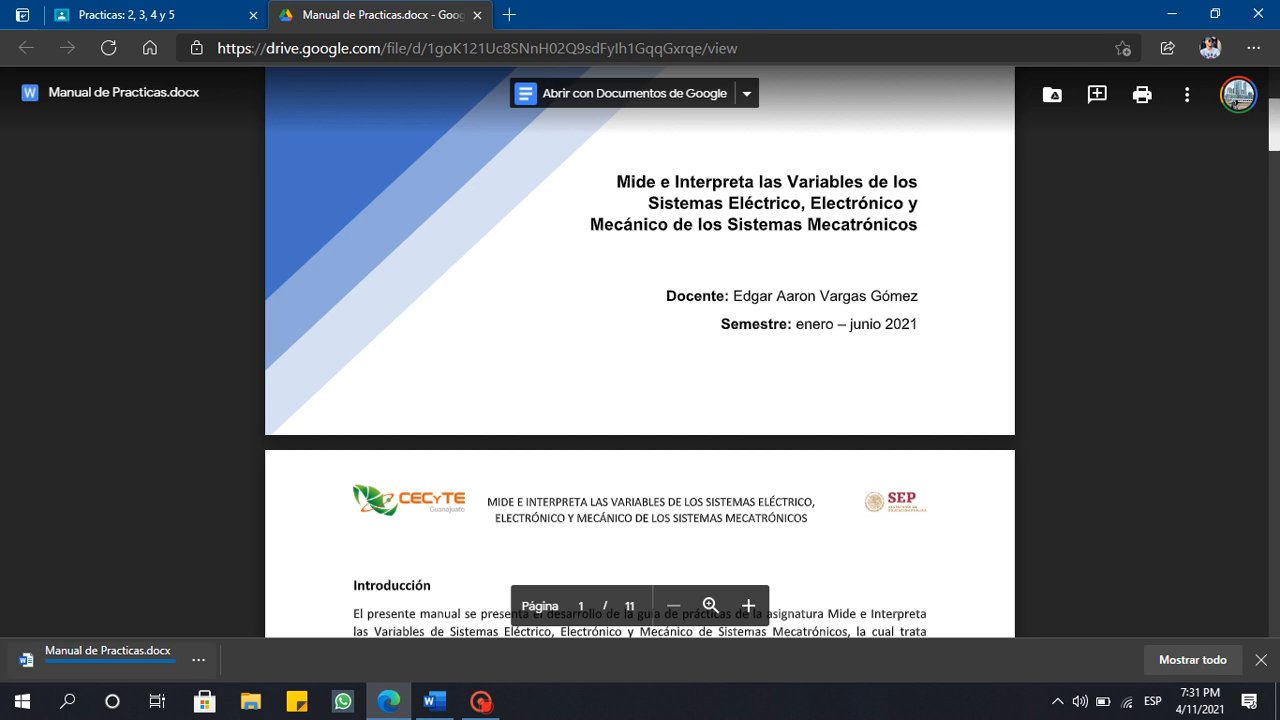
click(140, 662)
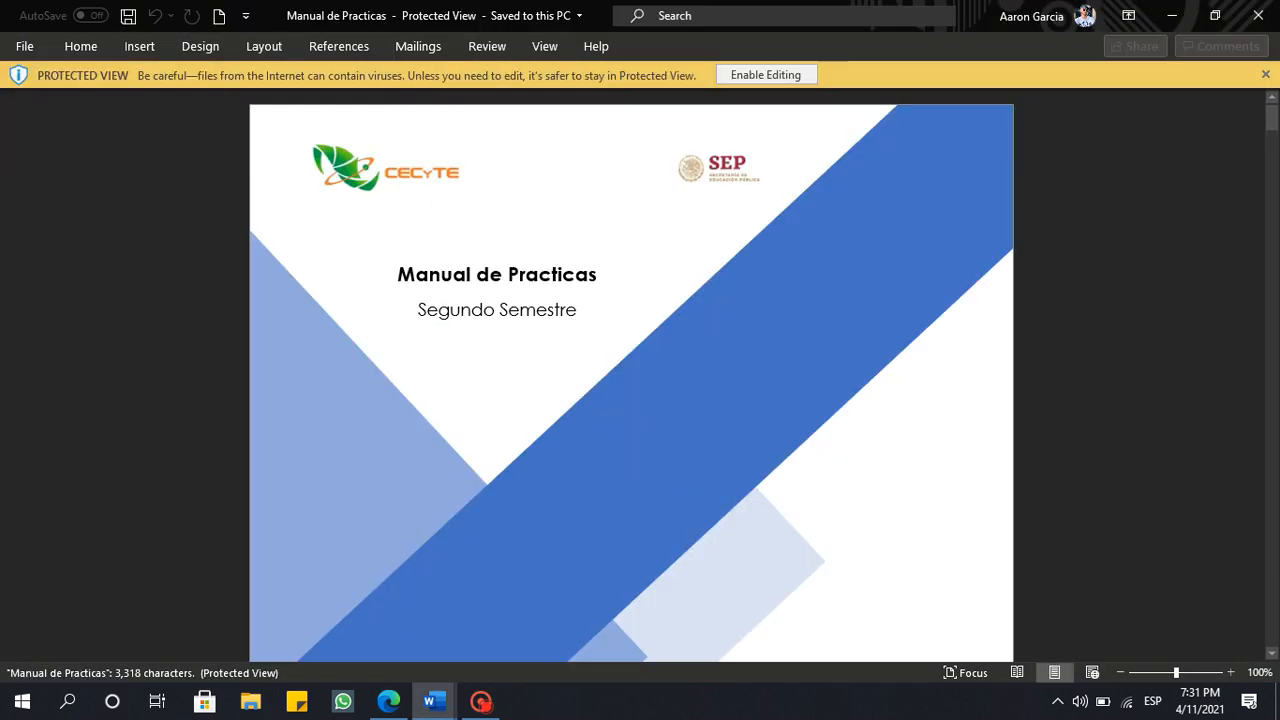
click(766, 74)
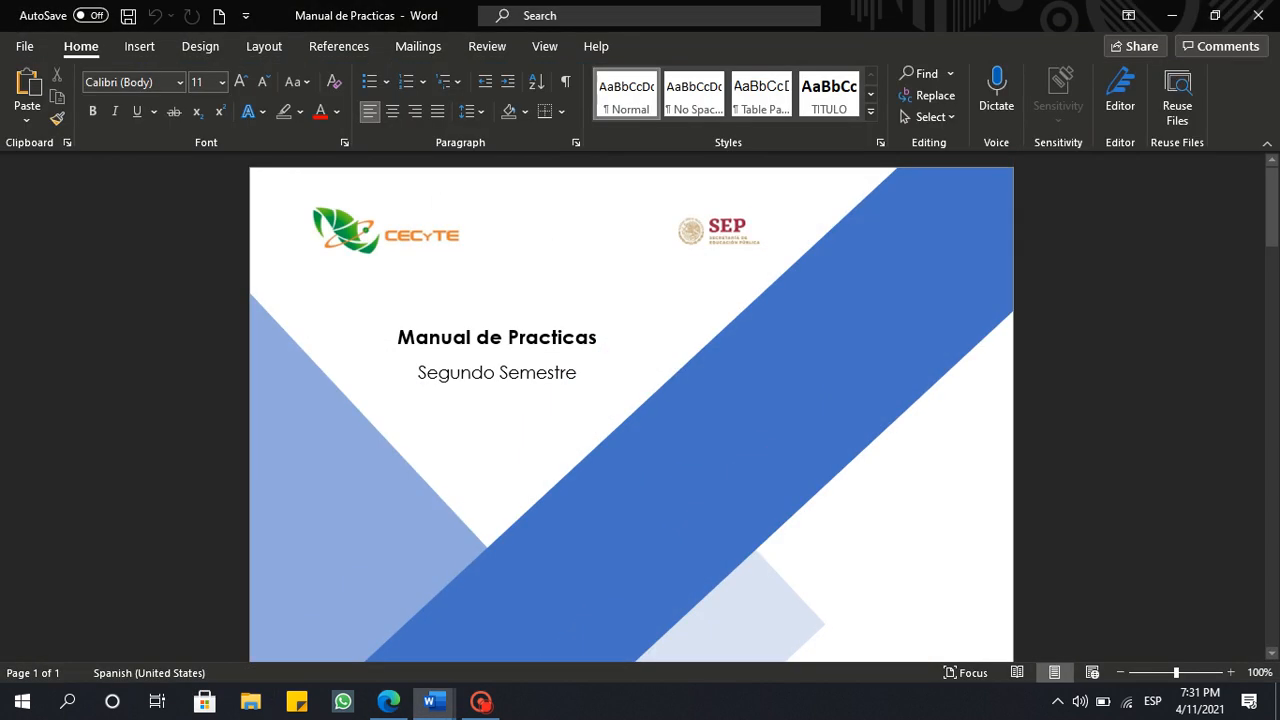
Read through the manual's cover page and the Introducción section on page 2.
scroll(631, 406, down, 1)
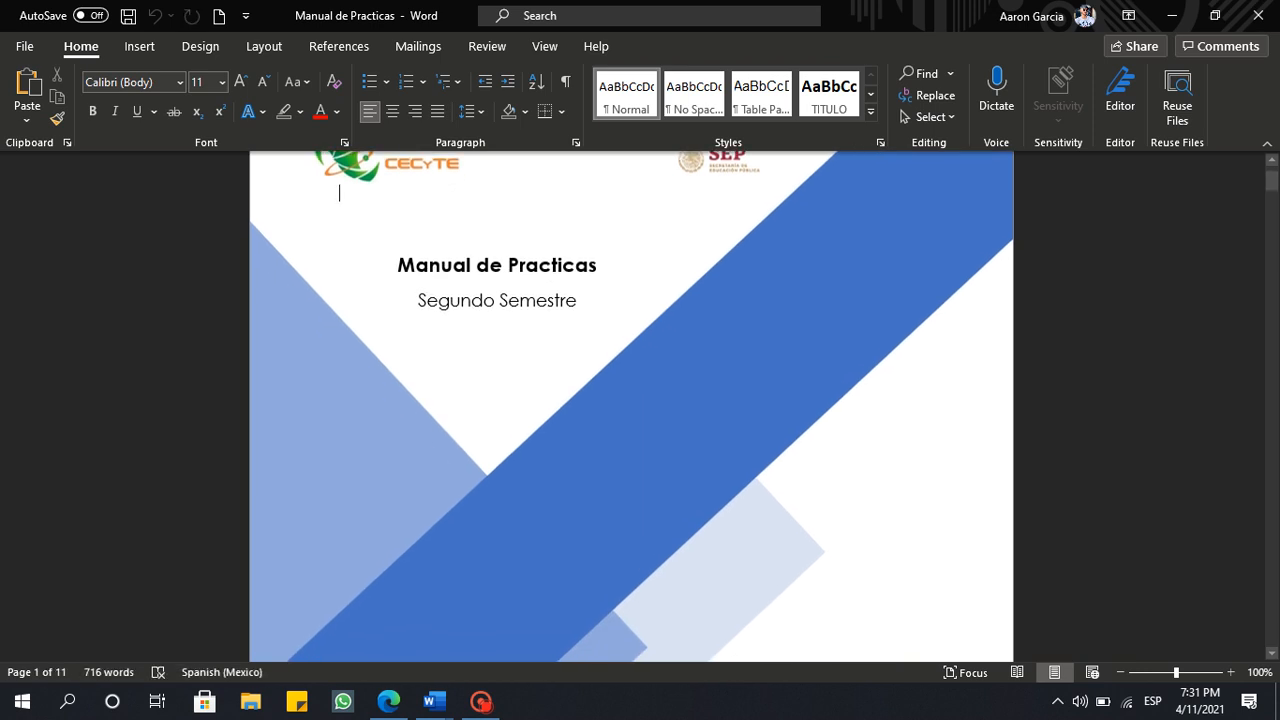
scroll(631, 406, down, 5)
scroll(631, 406, down, 1)
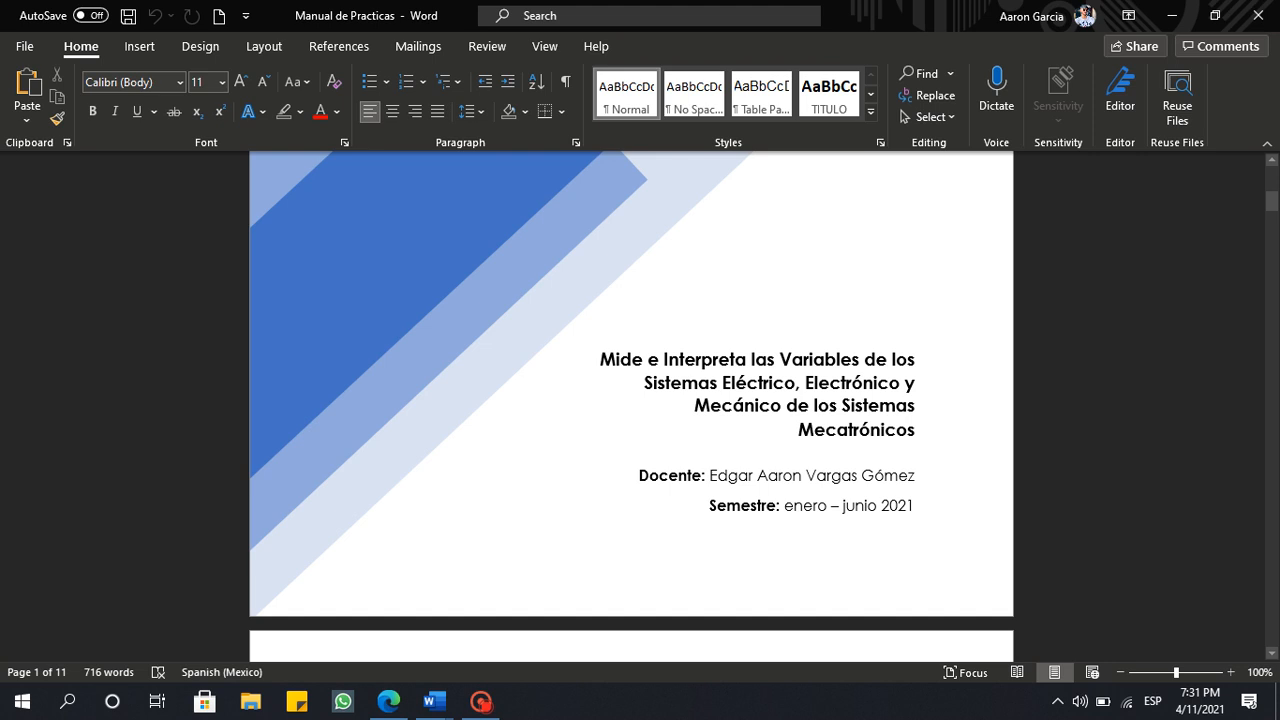
scroll(631, 406, down, 8)
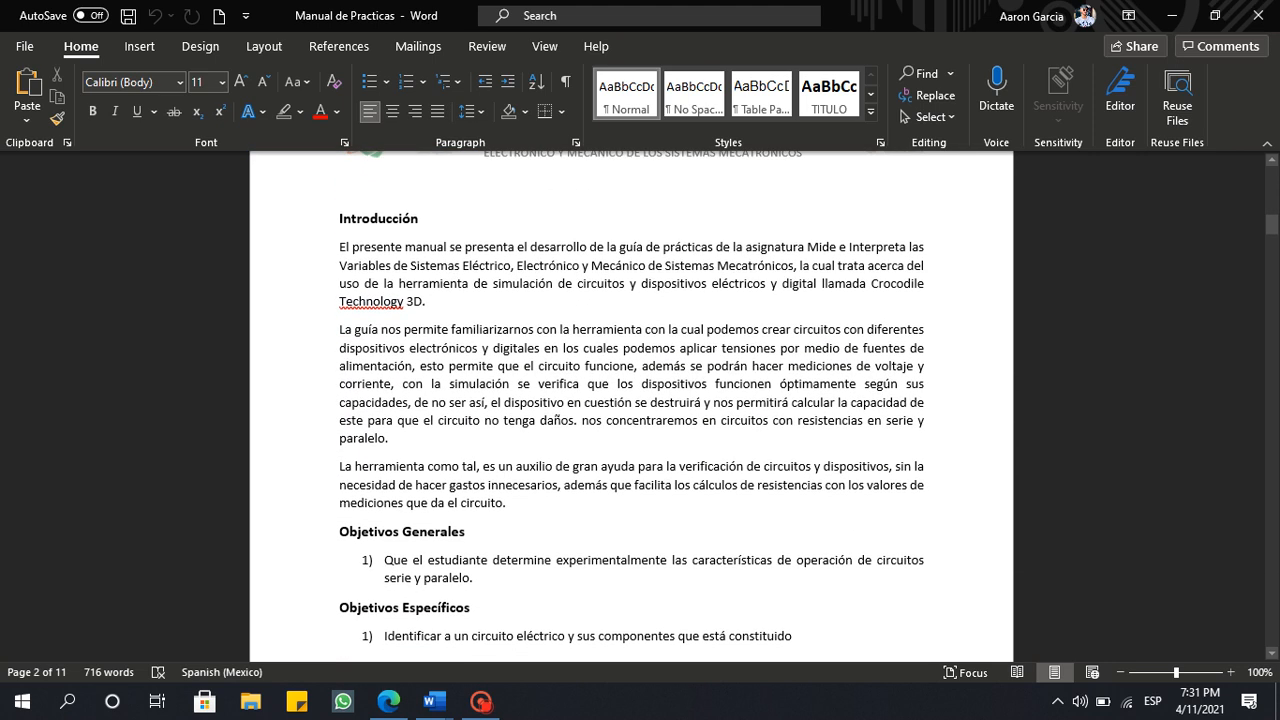
scroll(631, 406, down, 1)
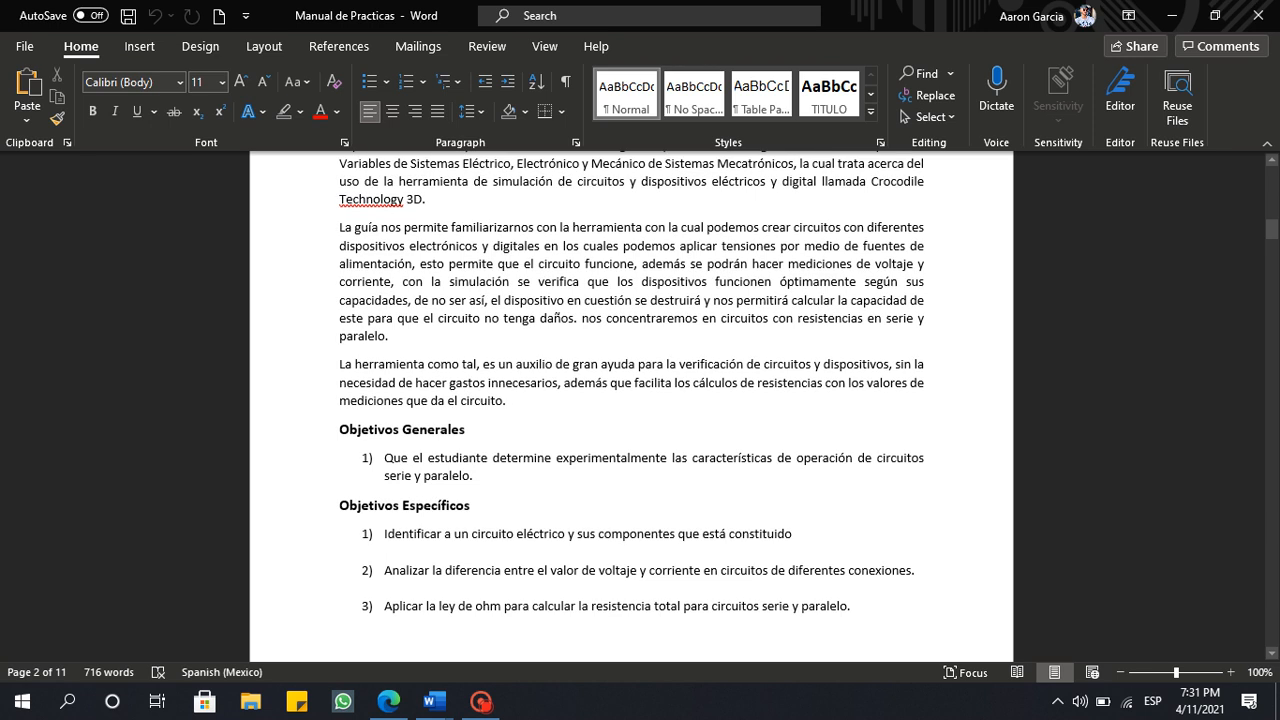
scroll(631, 388, up, 1)
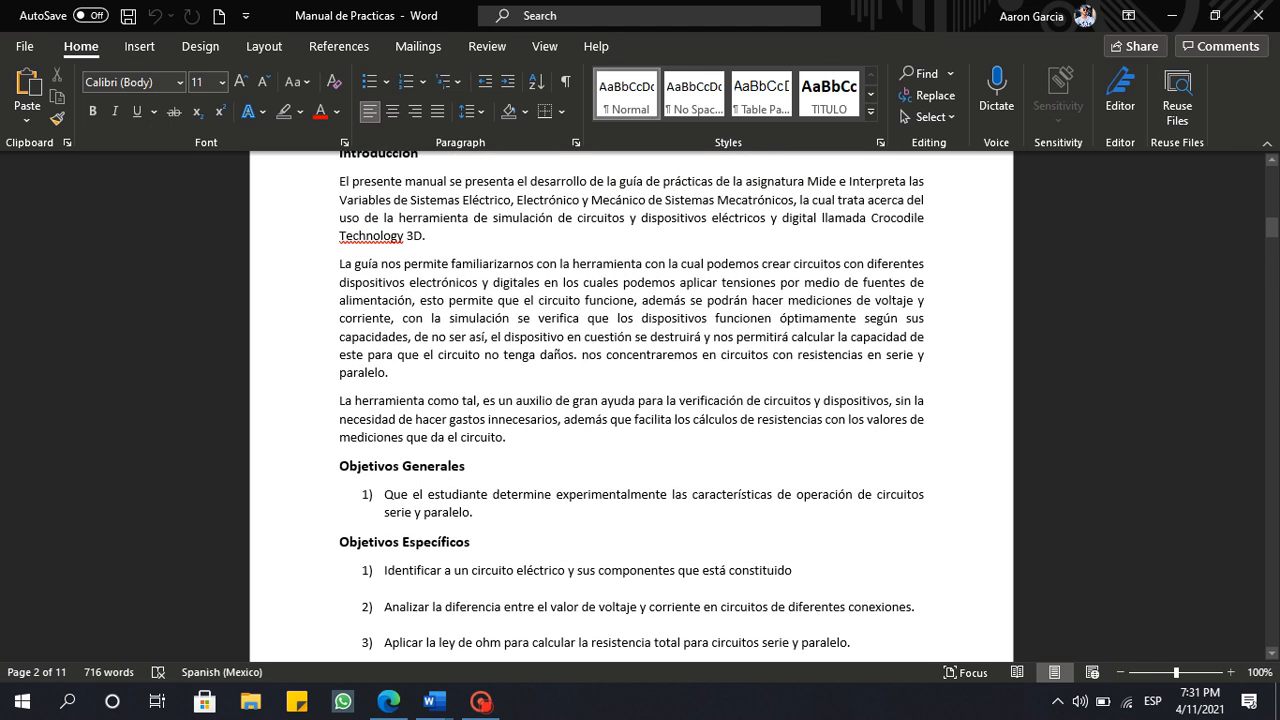
scroll(631, 407, up, 1)
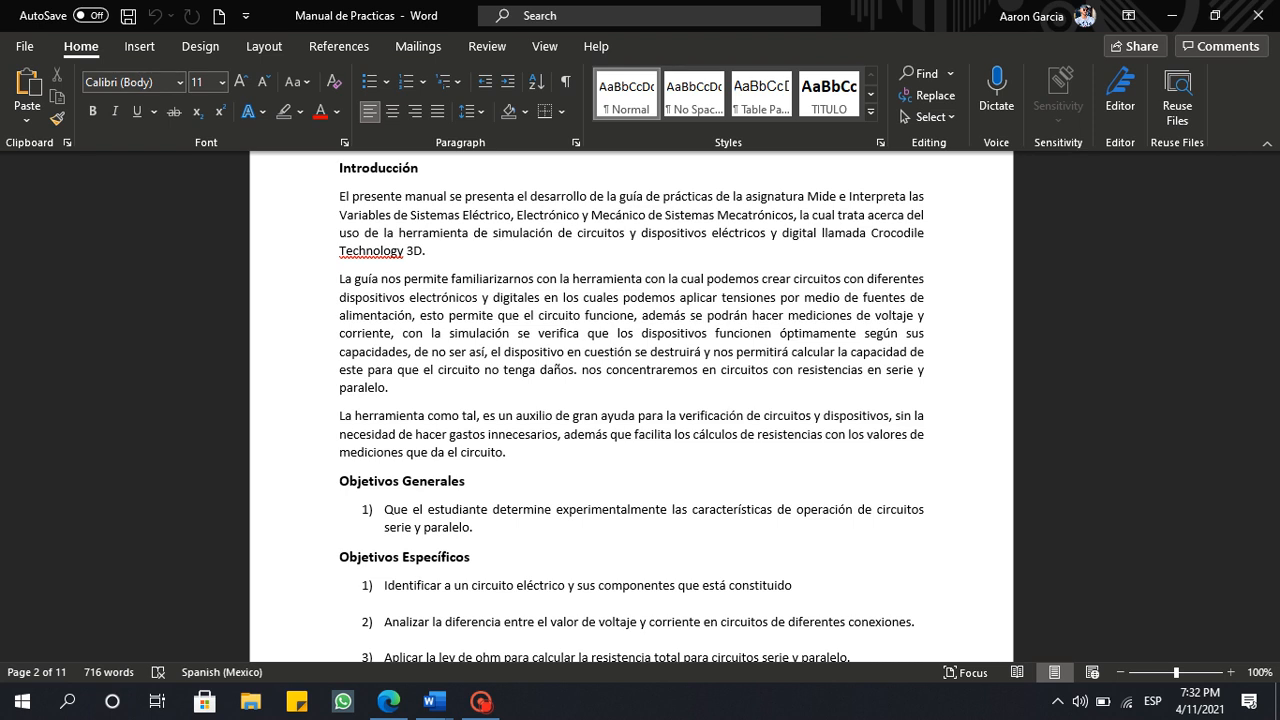
scroll(631, 405, down, 2)
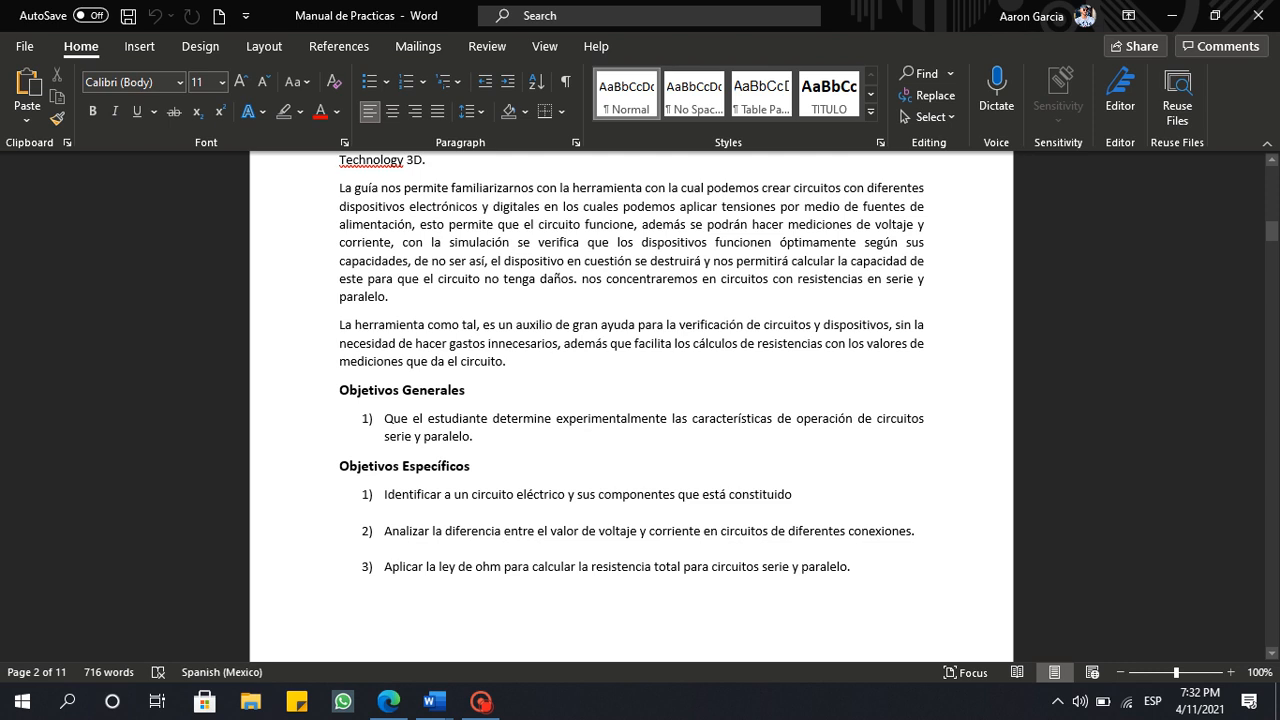
Capitalize "nos" as "Nos" at the start of the last sentence in the second Introducción paragraph.
click(588, 279)
key(BackSpace)
text(N)
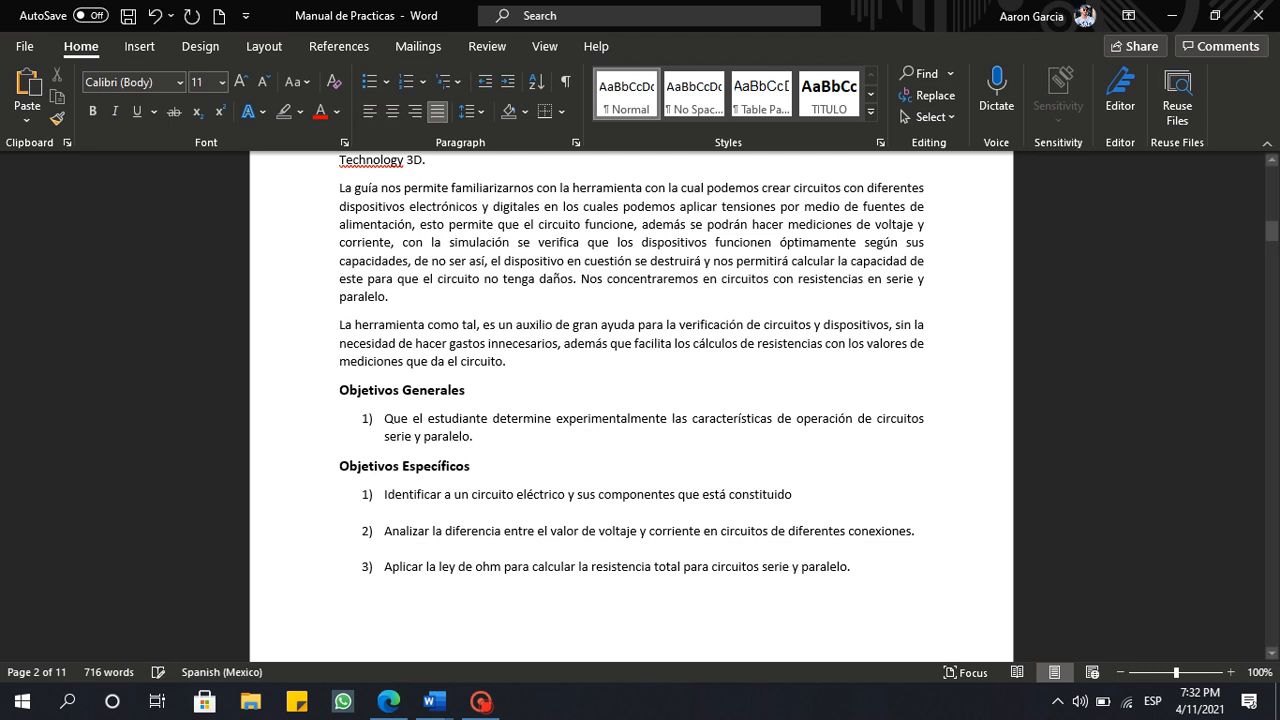
click(466, 390)
Examine the Objetivos Generales, the Objetivos Específicos and the circuit to build in Practica 2.
scroll(631, 400, down, 2)
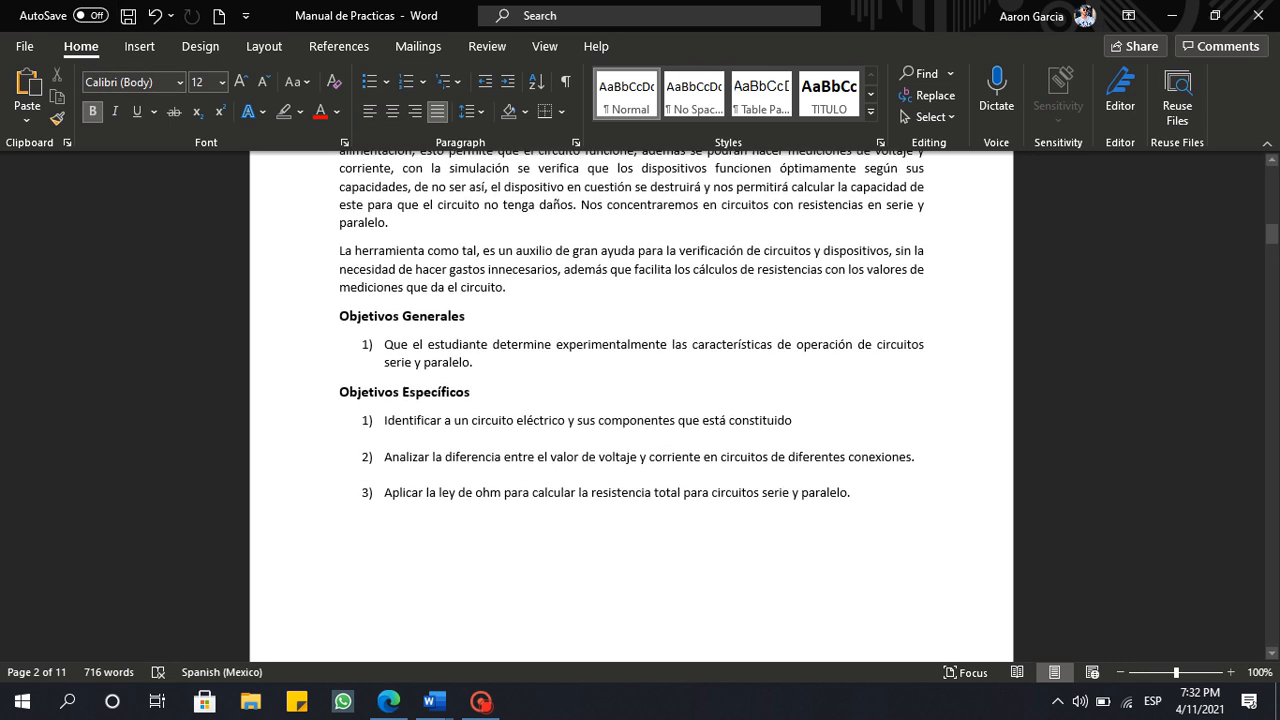
scroll(631, 400, down, 1)
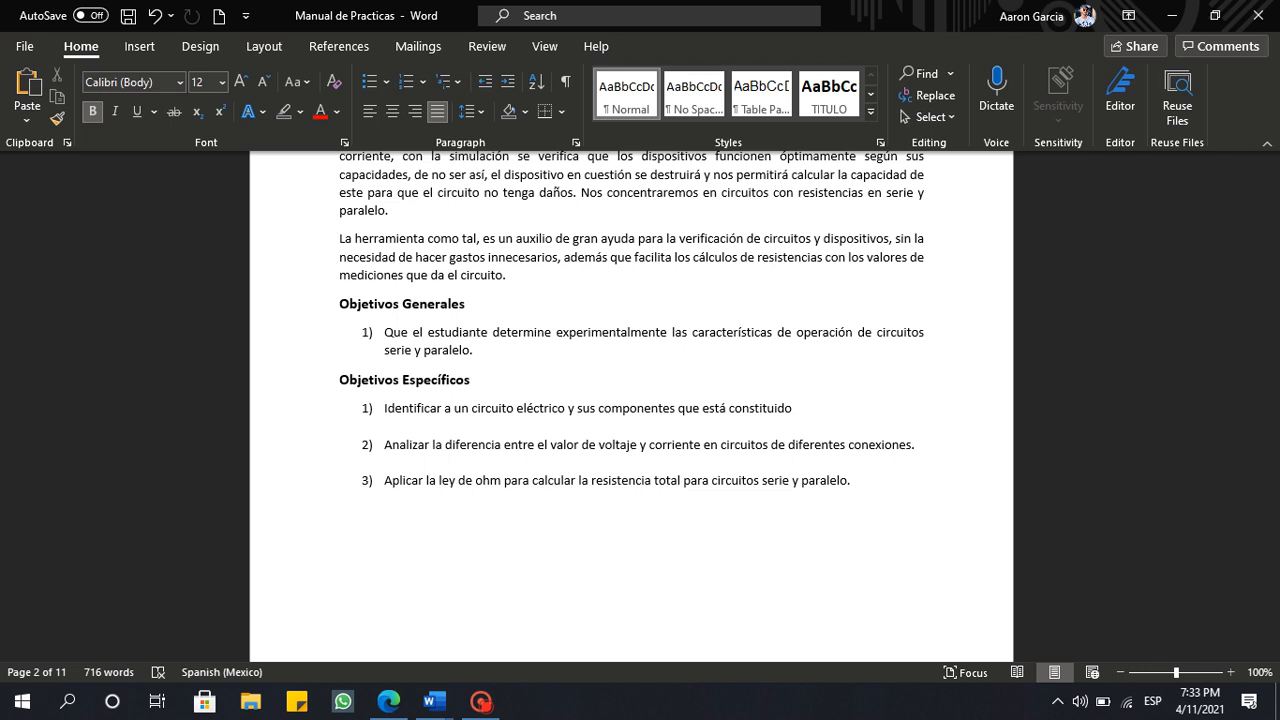
scroll(631, 406, down, 1)
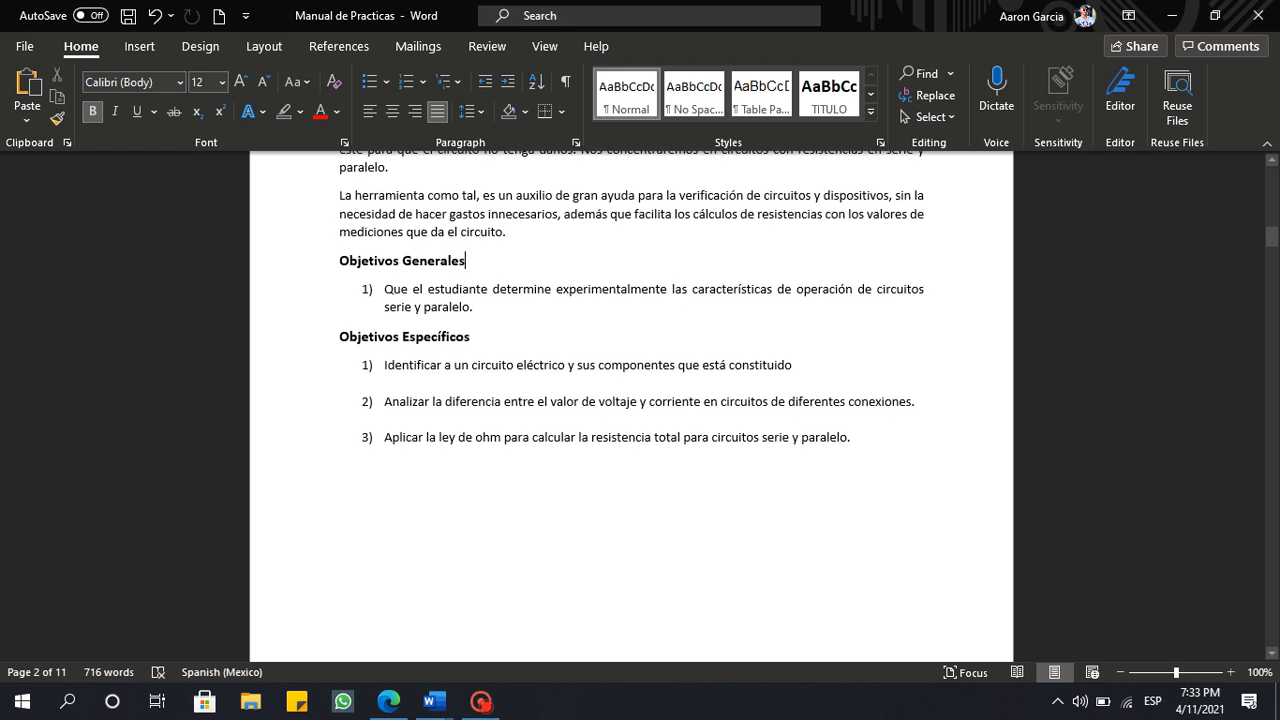
click(341, 521)
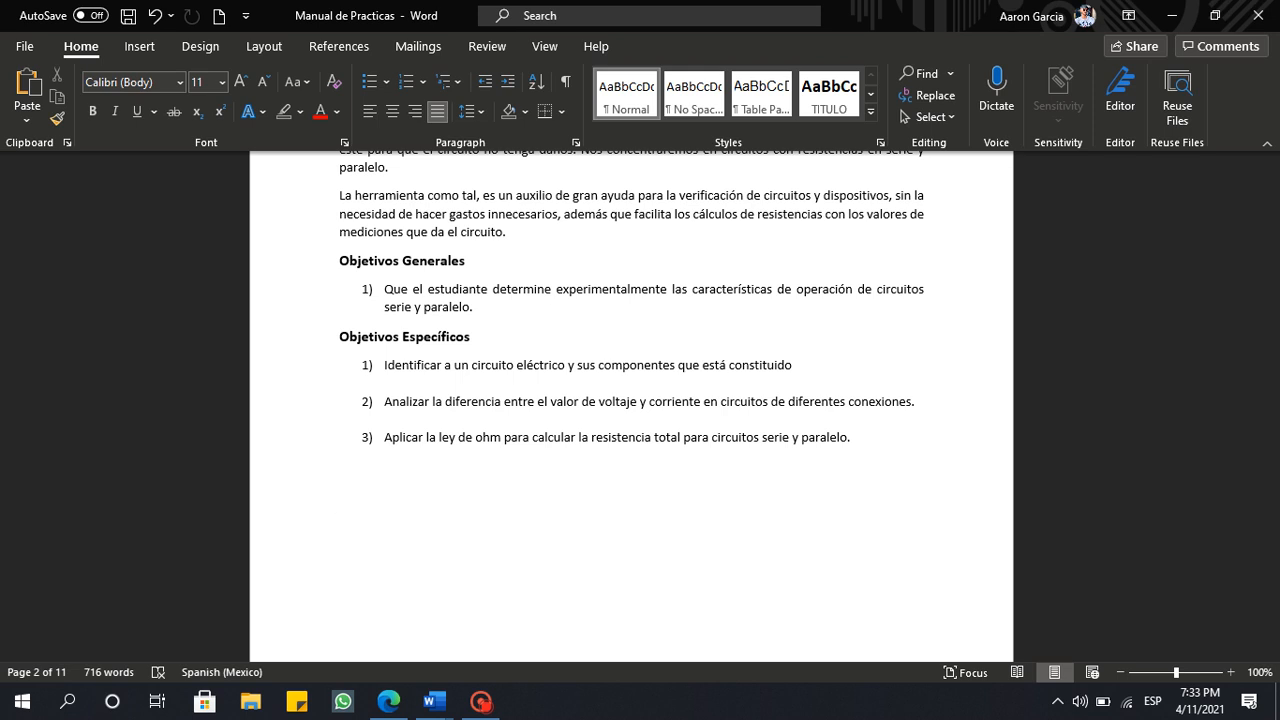
scroll(631, 405, down, 1)
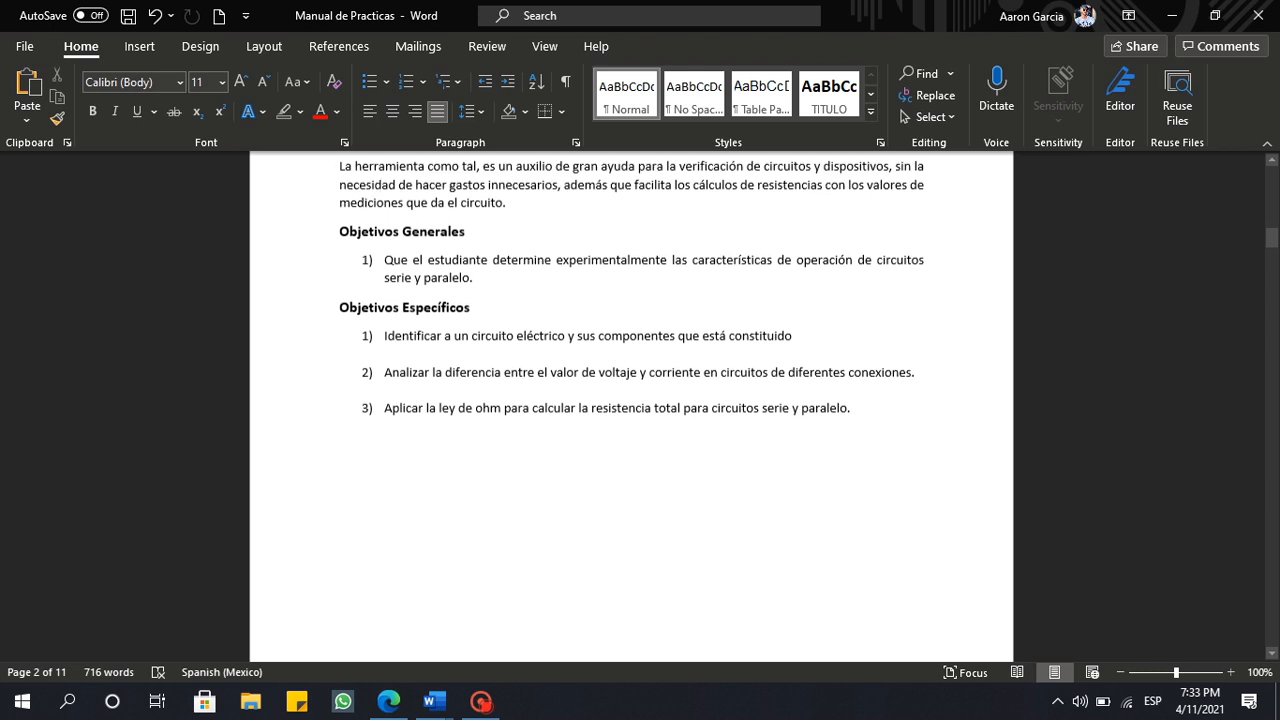
scroll(631, 405, down, 1)
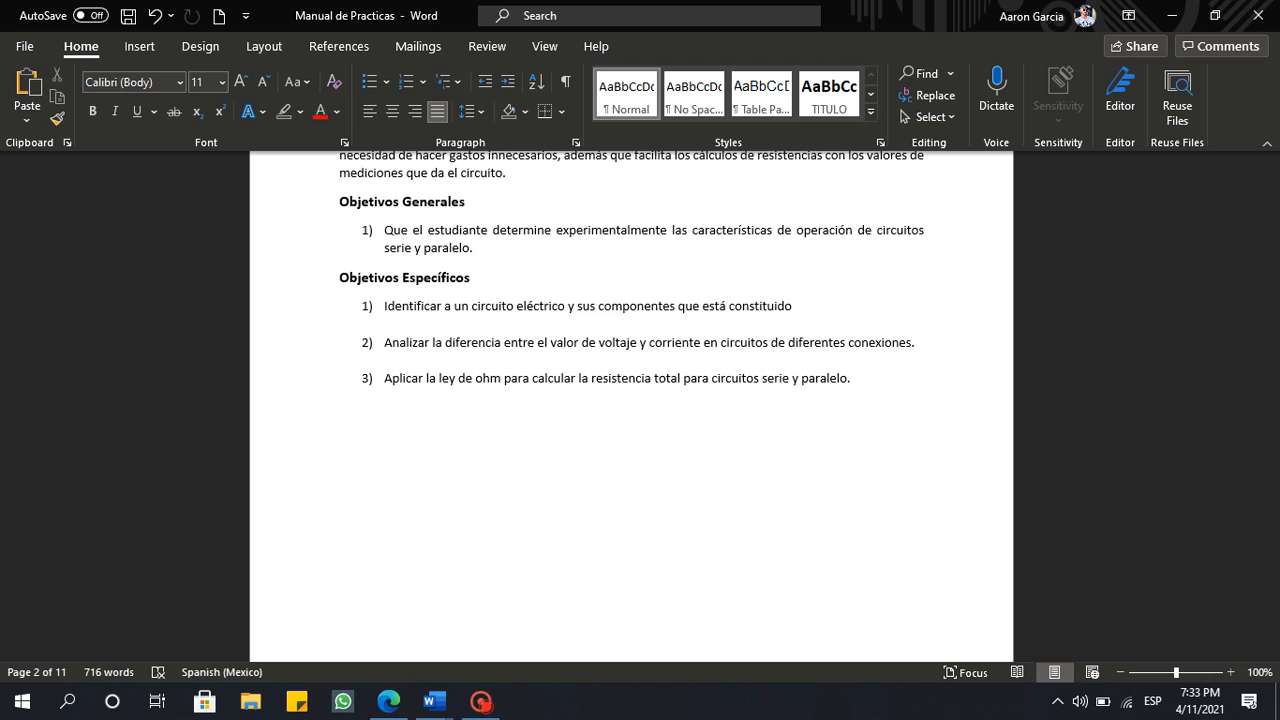
scroll(631, 404, down, 1)
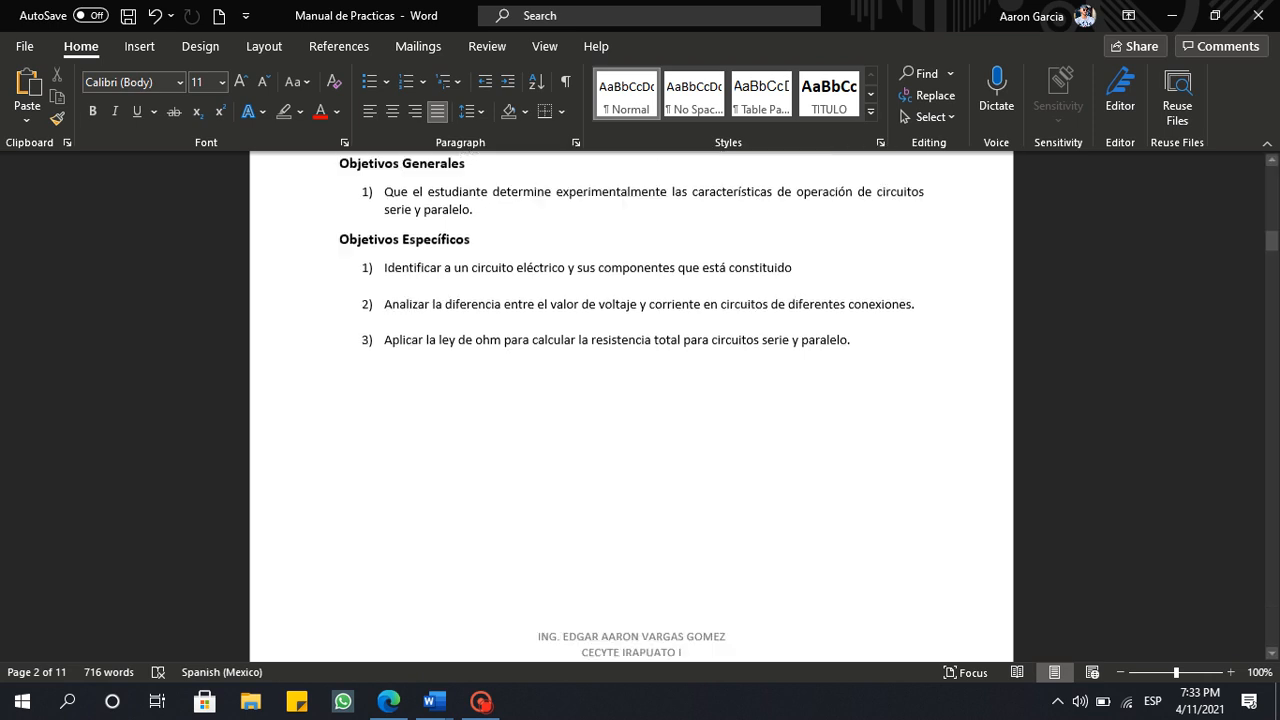
scroll(631, 404, down, 11)
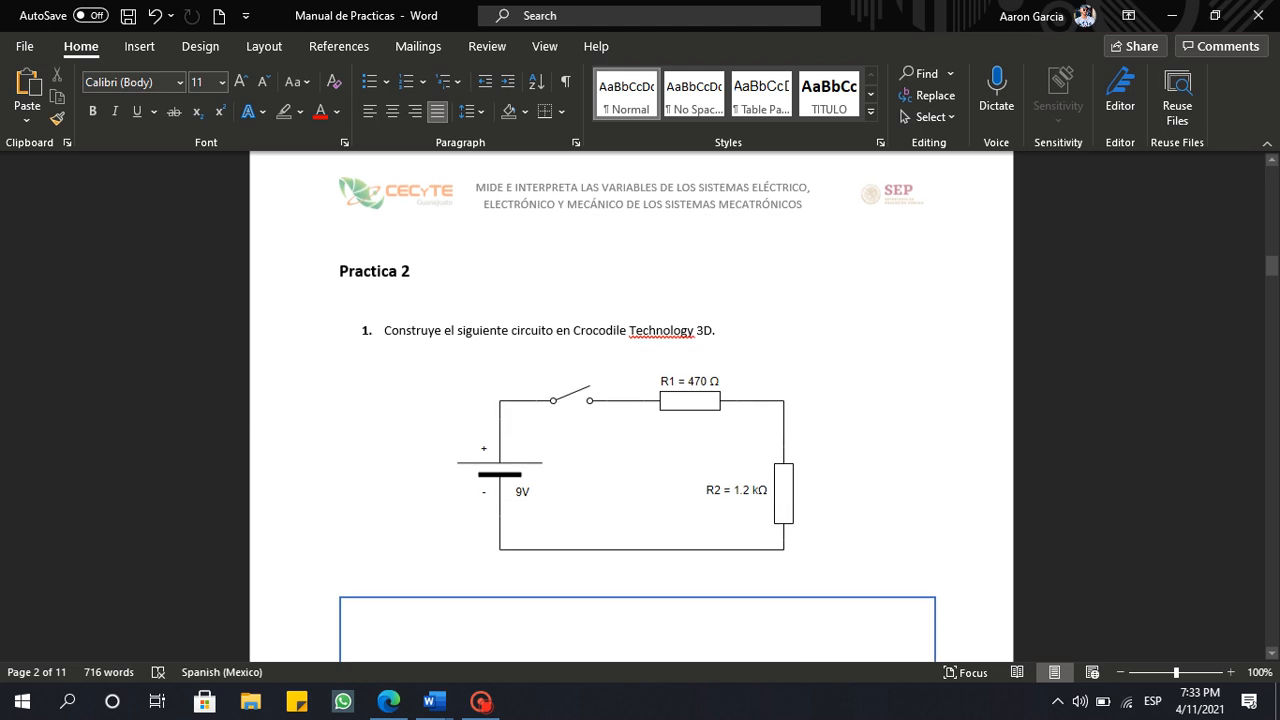
scroll(631, 404, down, 1)
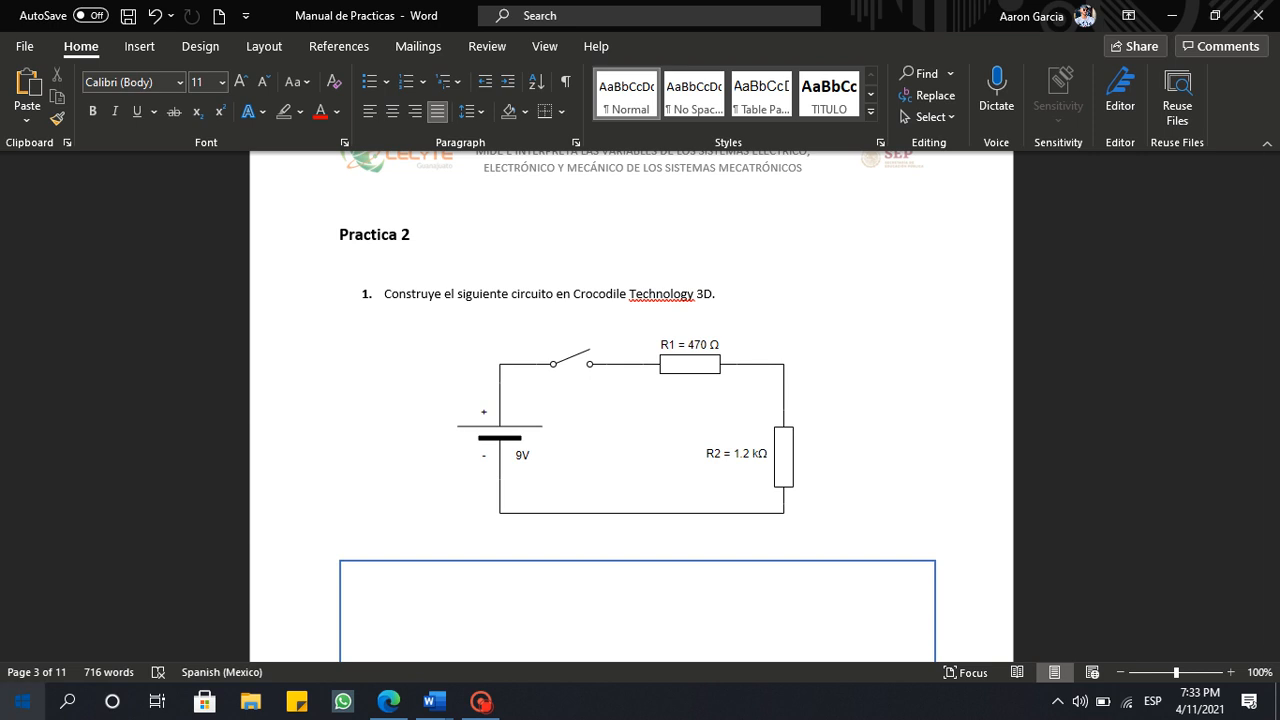
Launch Crocodile Technology 610, dismiss its welcome window, collapse the Contenido section and maximize the program.
click(22, 701)
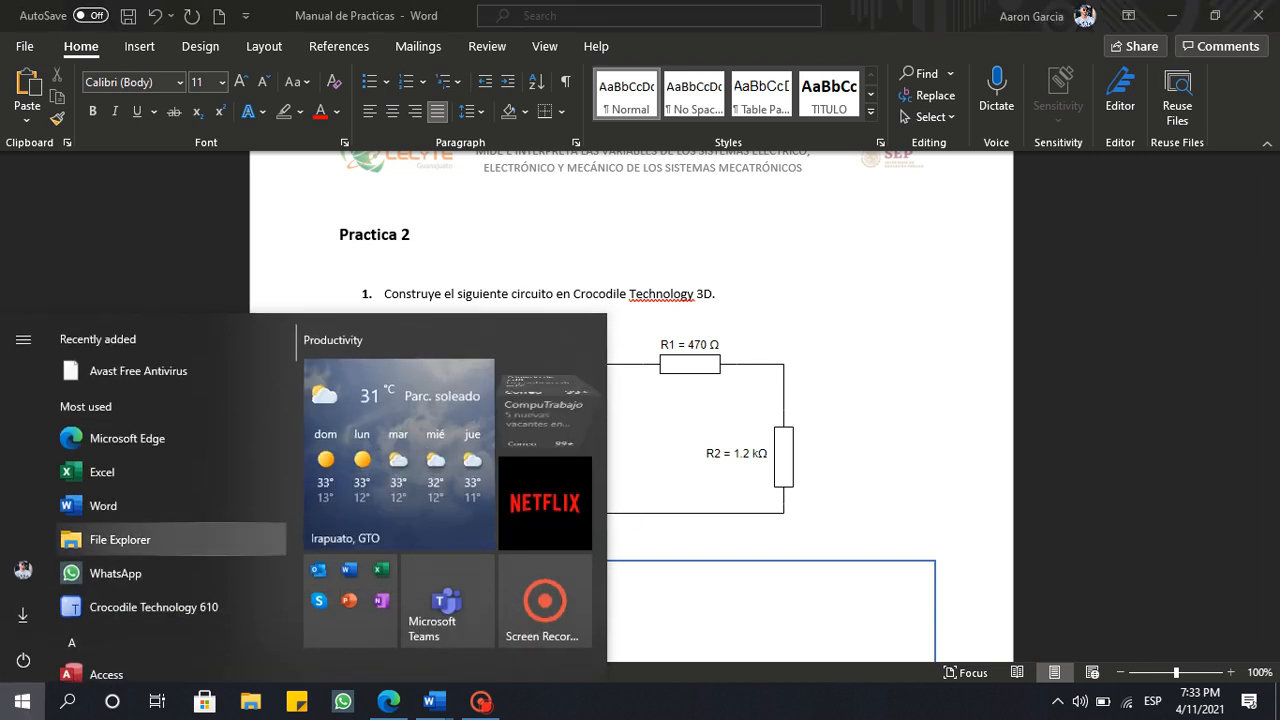
text(cro)
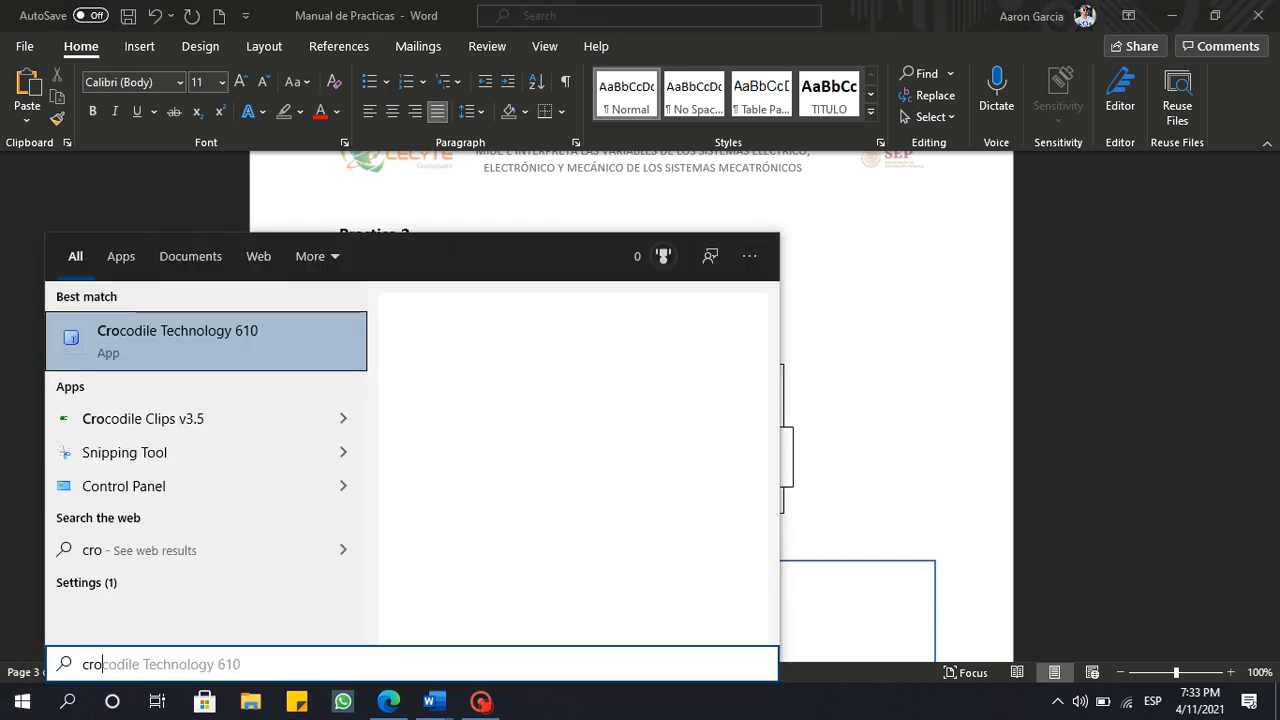
key(Return)
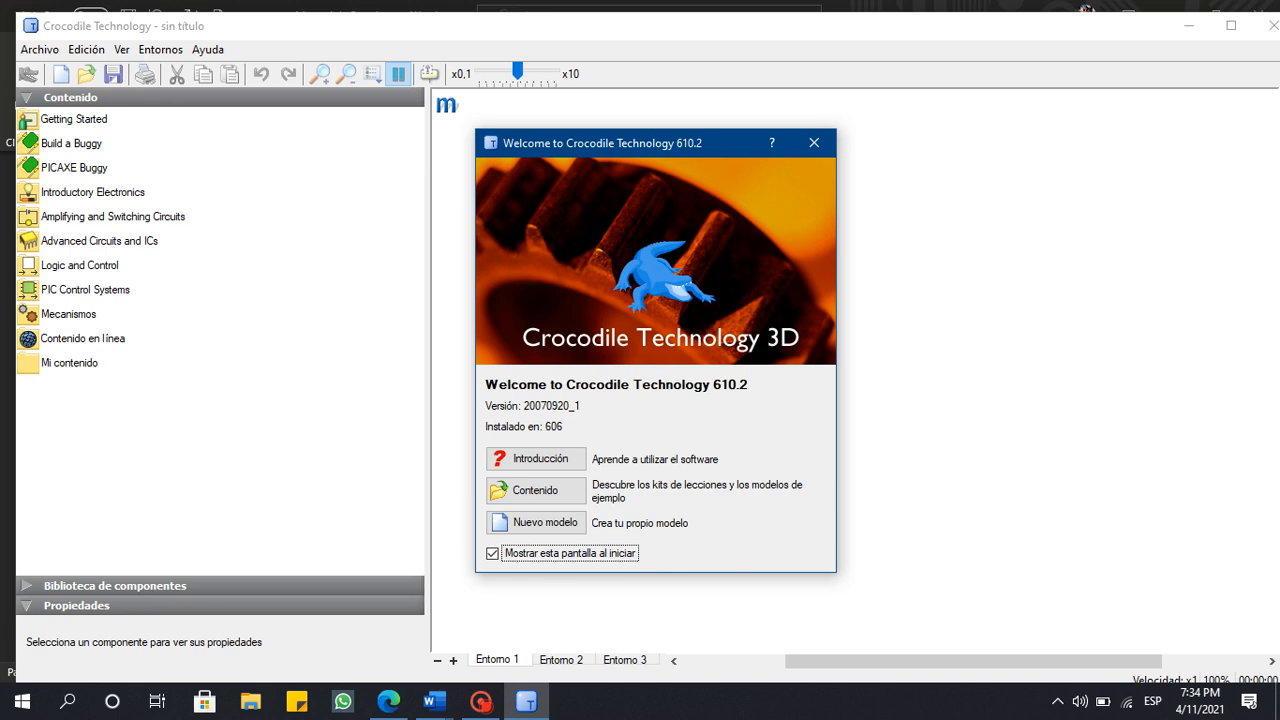
click(814, 143)
click(71, 97)
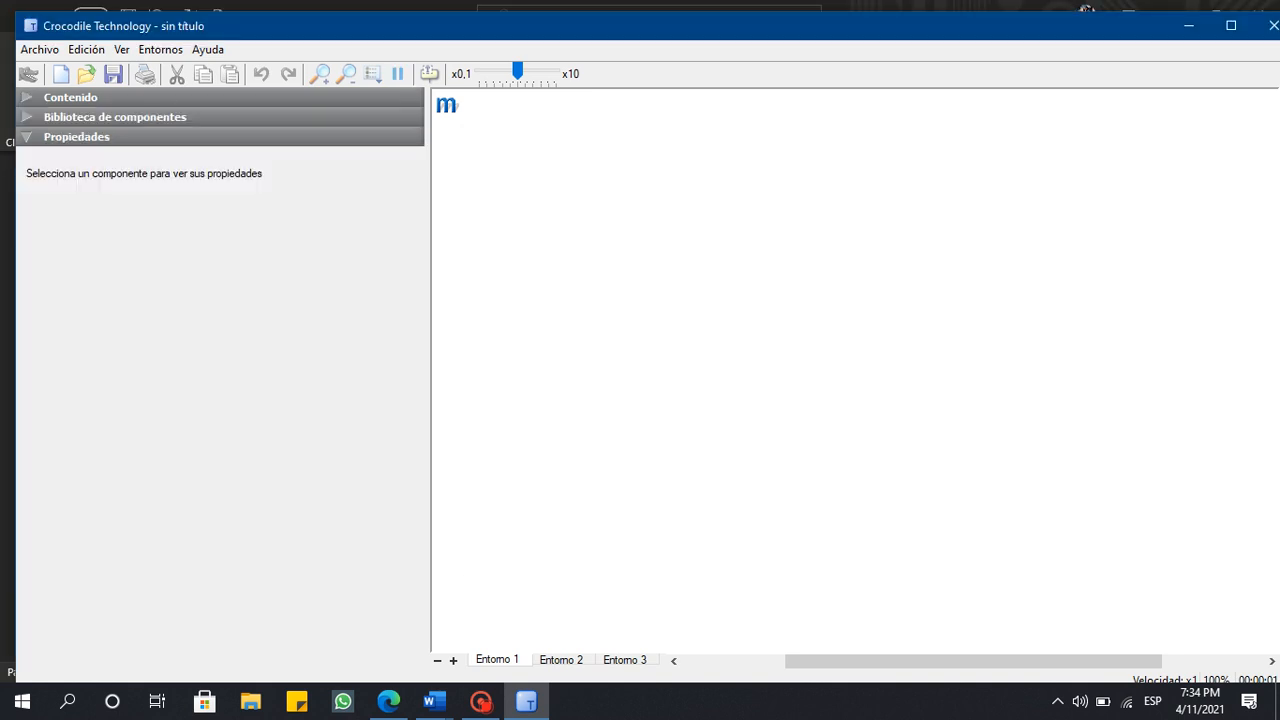
click(1231, 25)
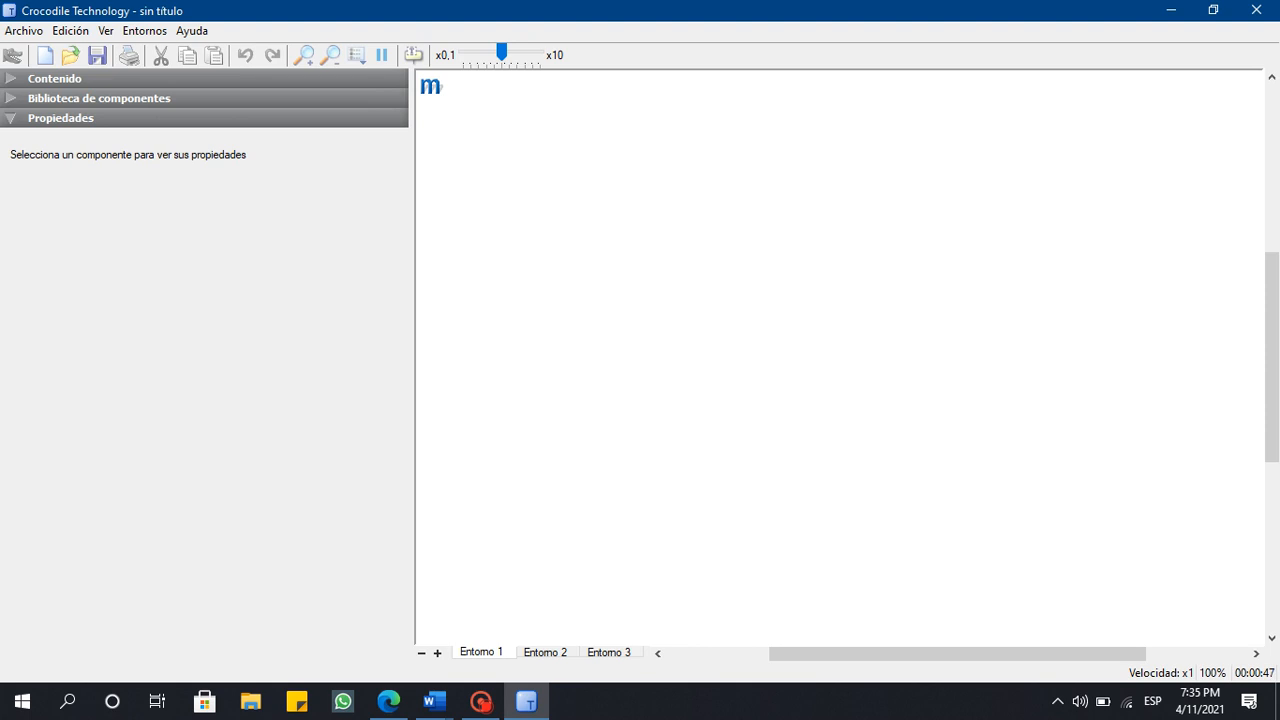
Expand the Biblioteca de componentes section while keeping the Propiedades section open.
click(98, 98)
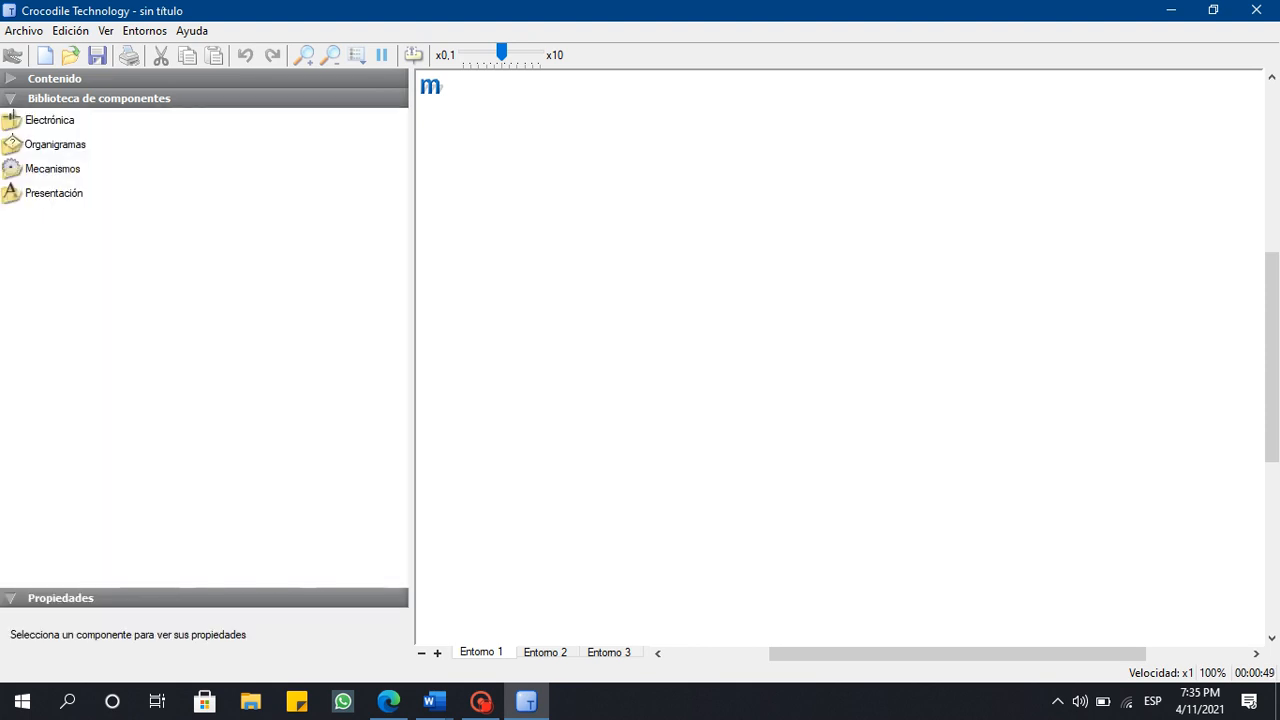
click(60, 598)
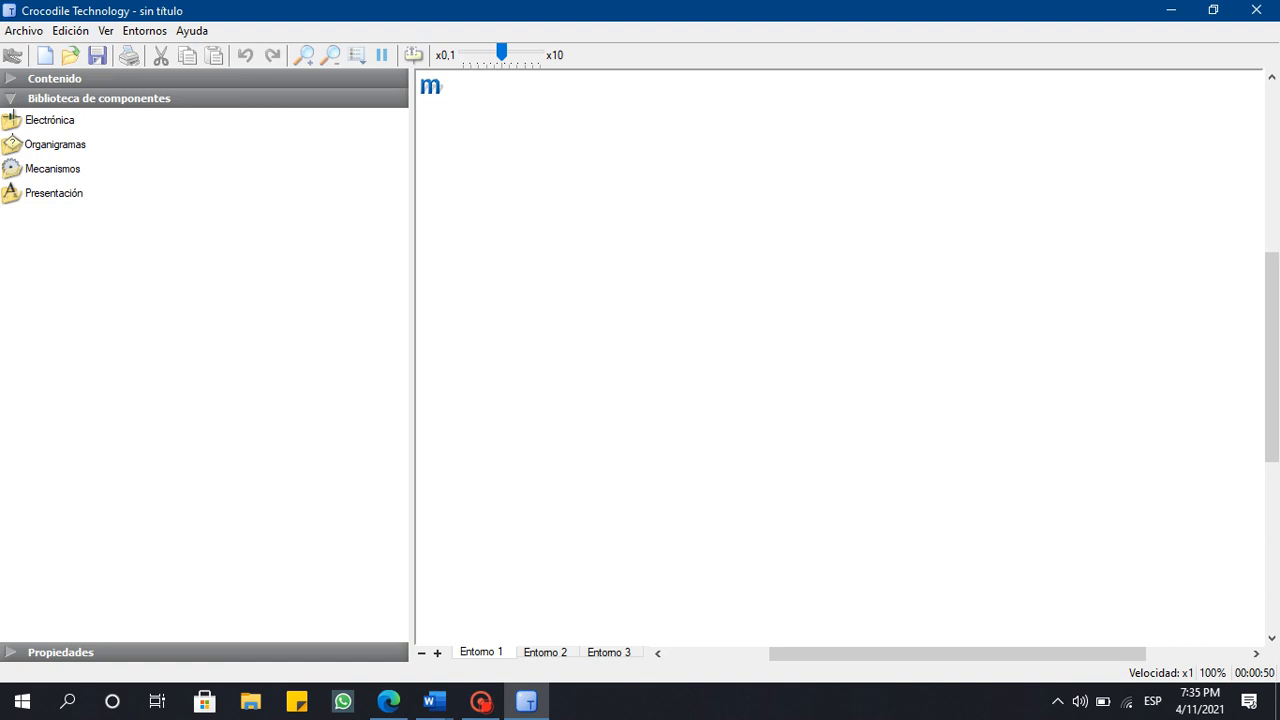
click(60, 652)
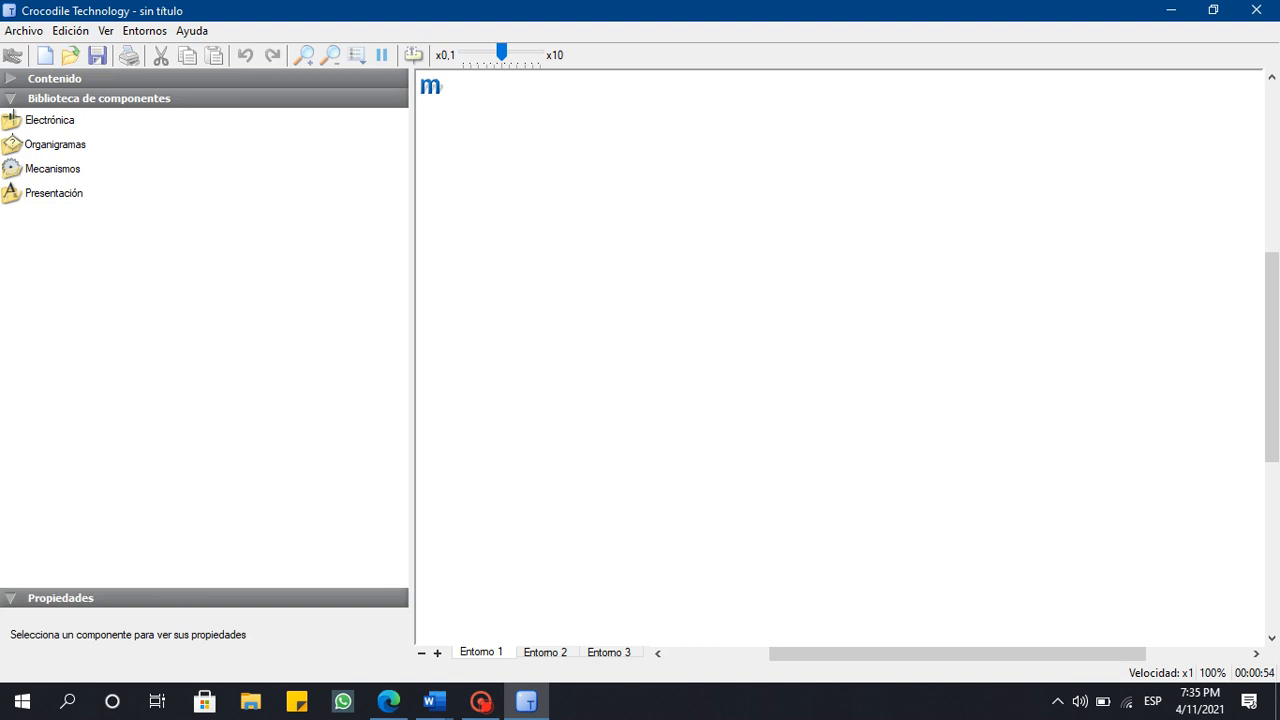
Look through the Entorno 1, Entorno 2 and Entorno 3 workspaces and return to Entorno 1.
scroll(840, 357, up, 5)
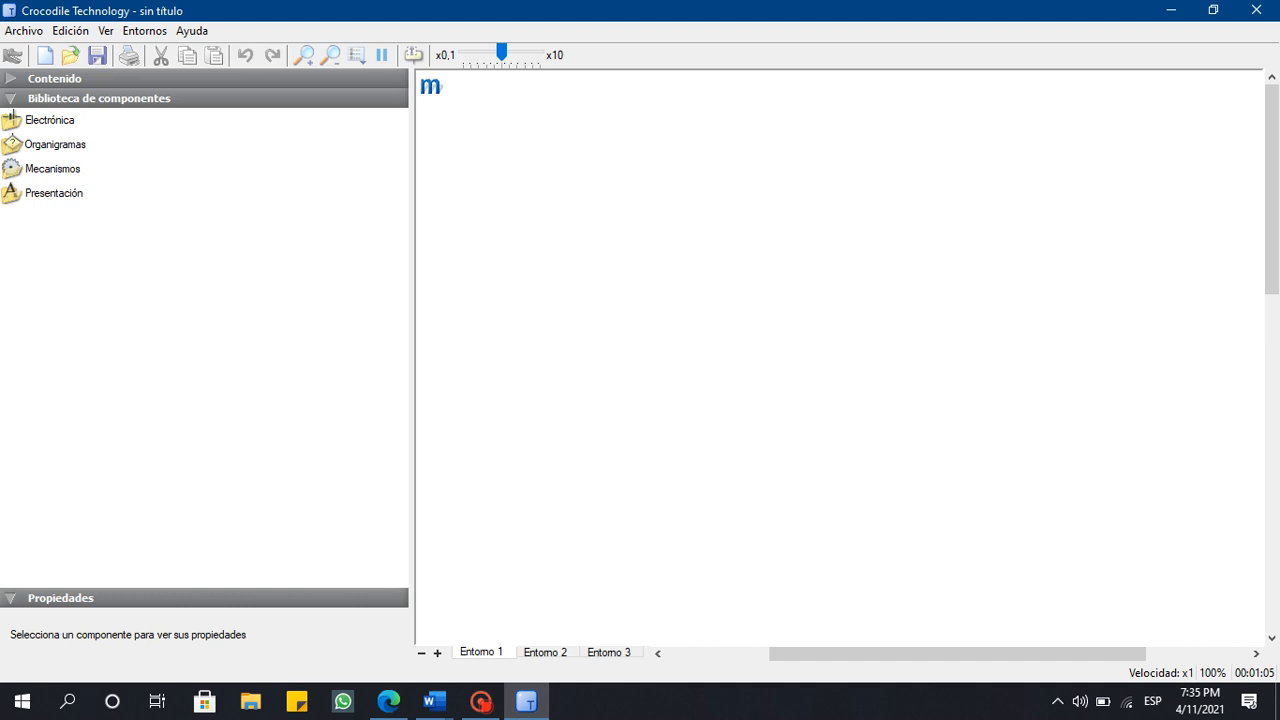
click(545, 652)
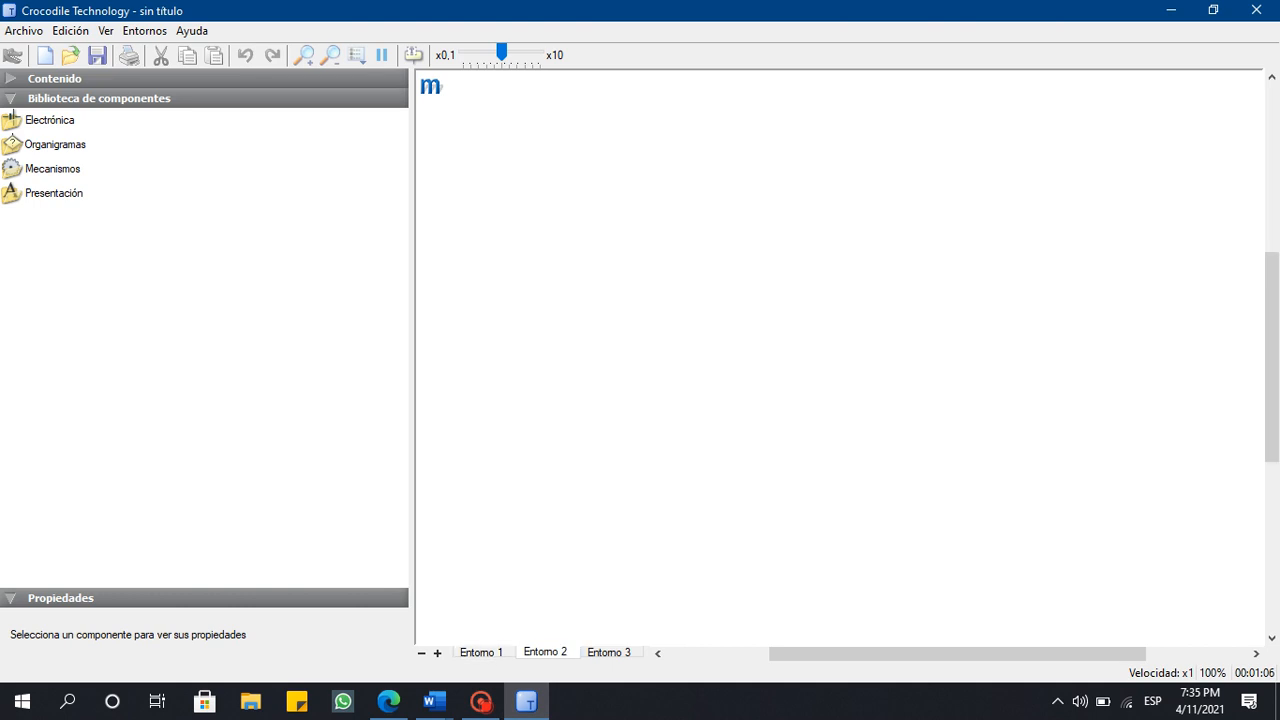
click(609, 652)
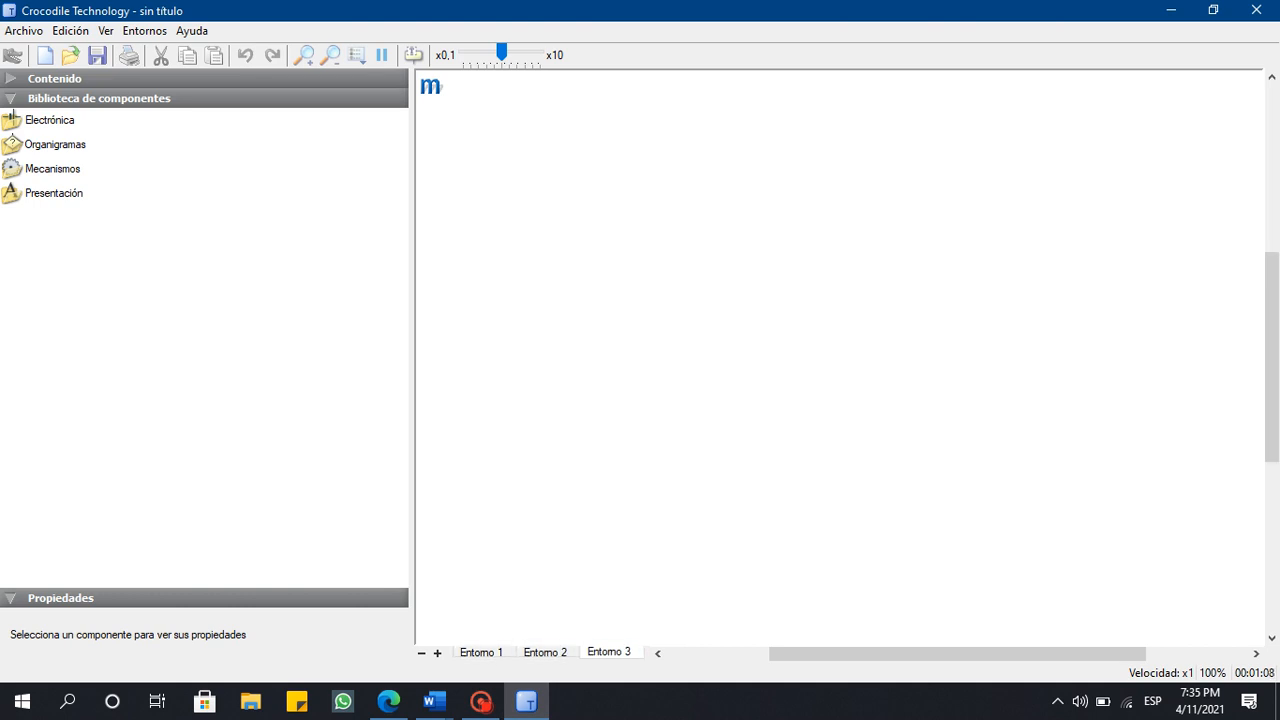
click(482, 652)
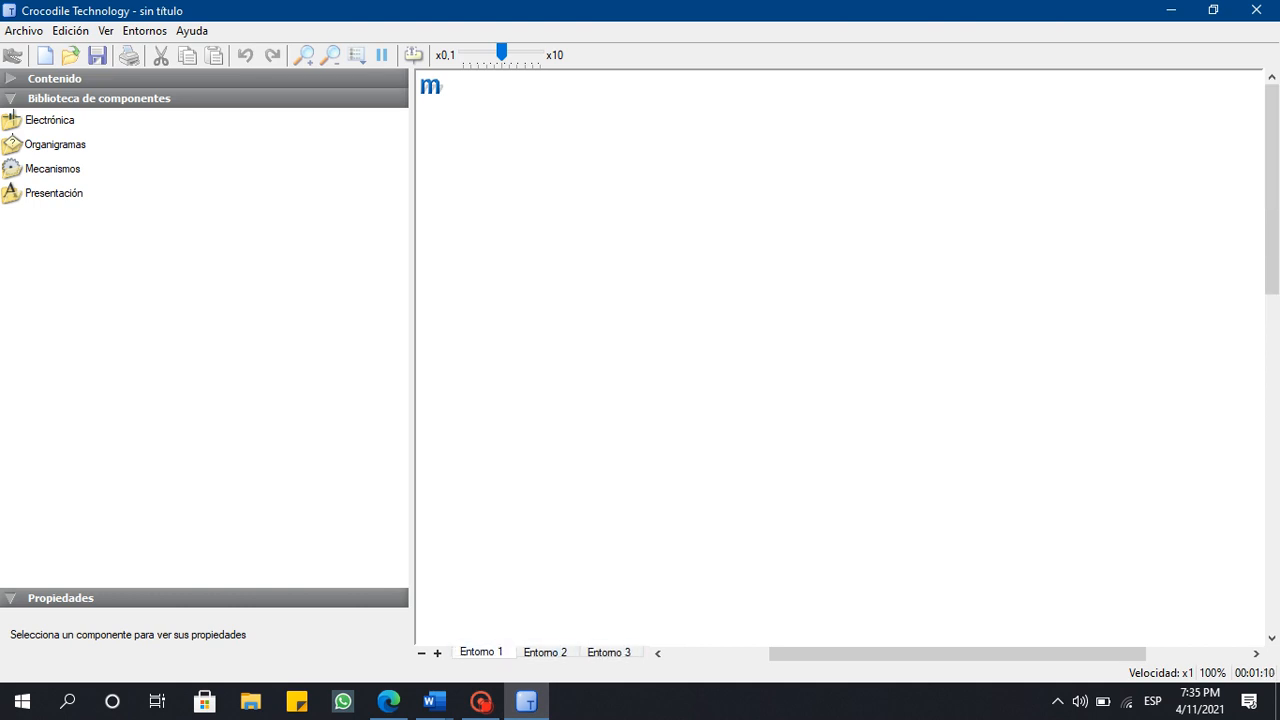
click(545, 652)
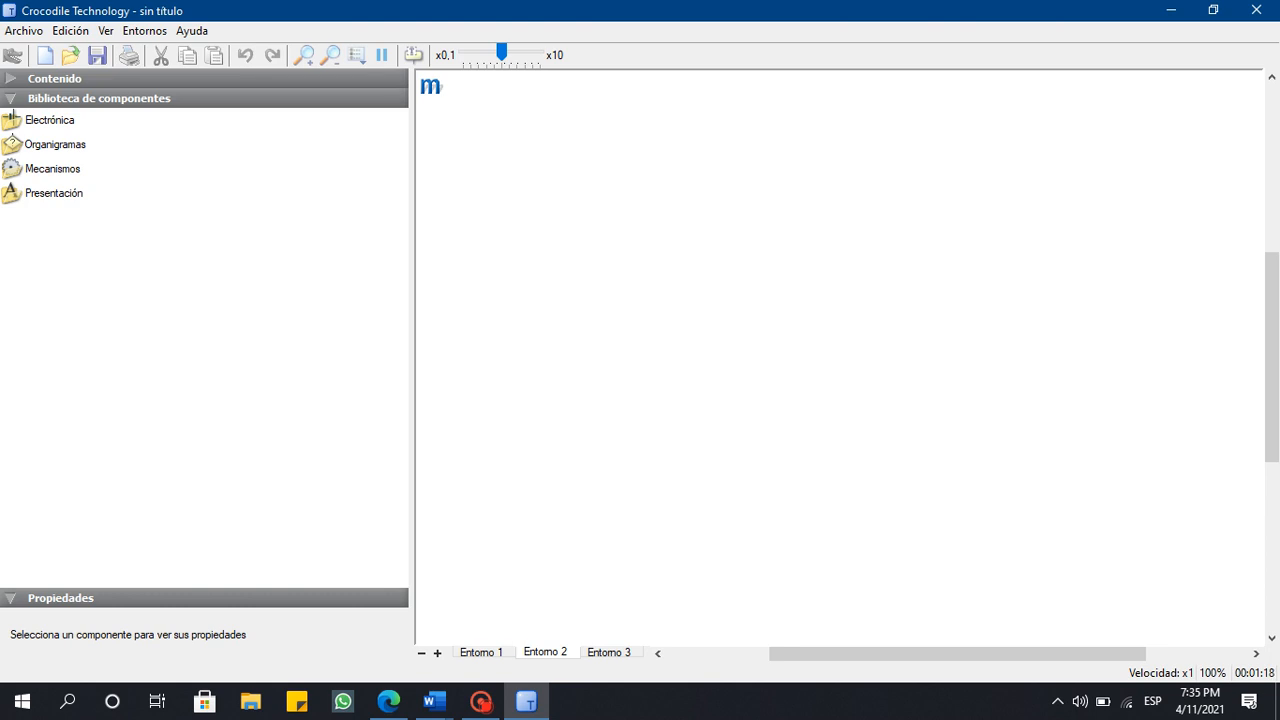
click(482, 652)
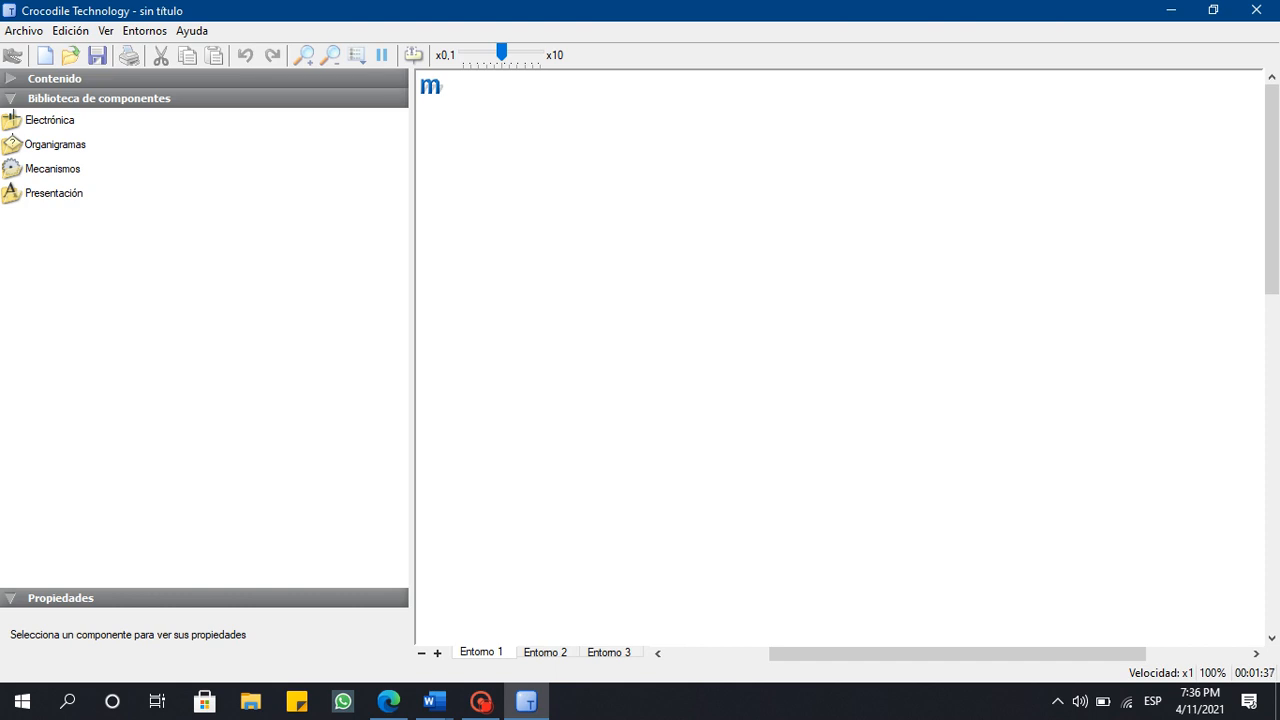
Place an Electrónica Espacio PCD rectangular in Entorno 1 and enlarge its schematic area to fill the workspace.
click(49, 120)
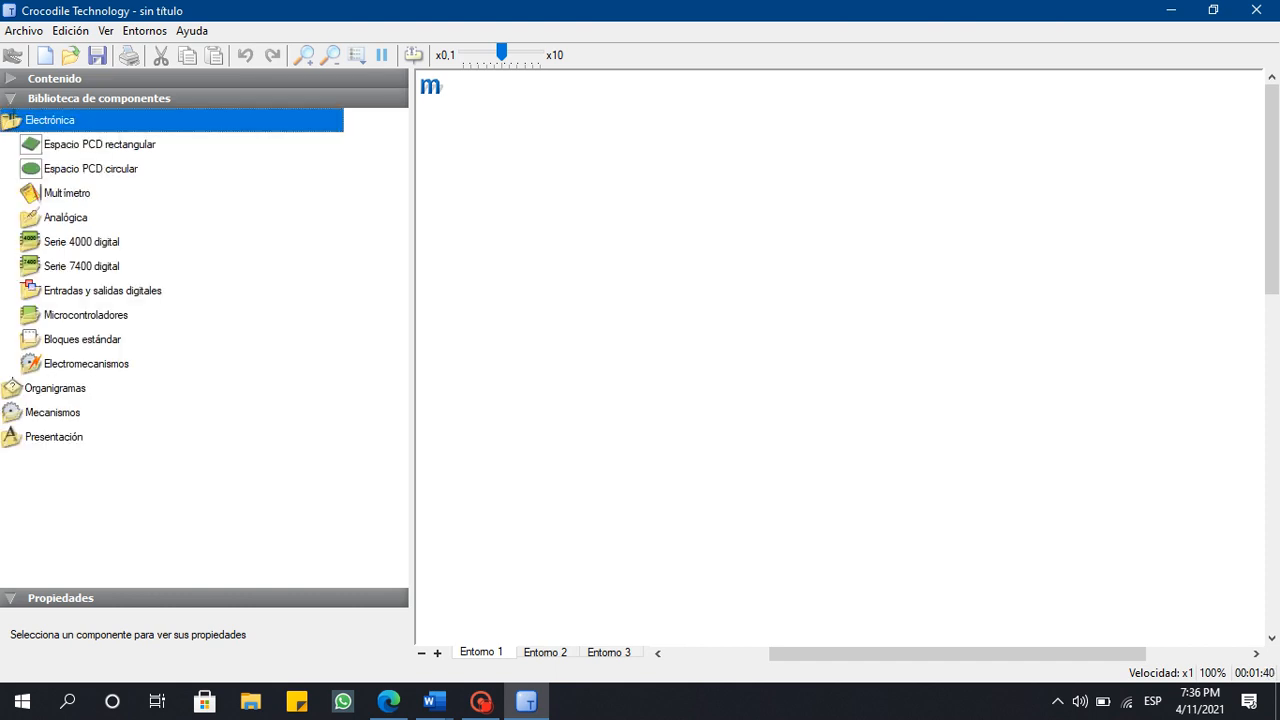
click(99, 145)
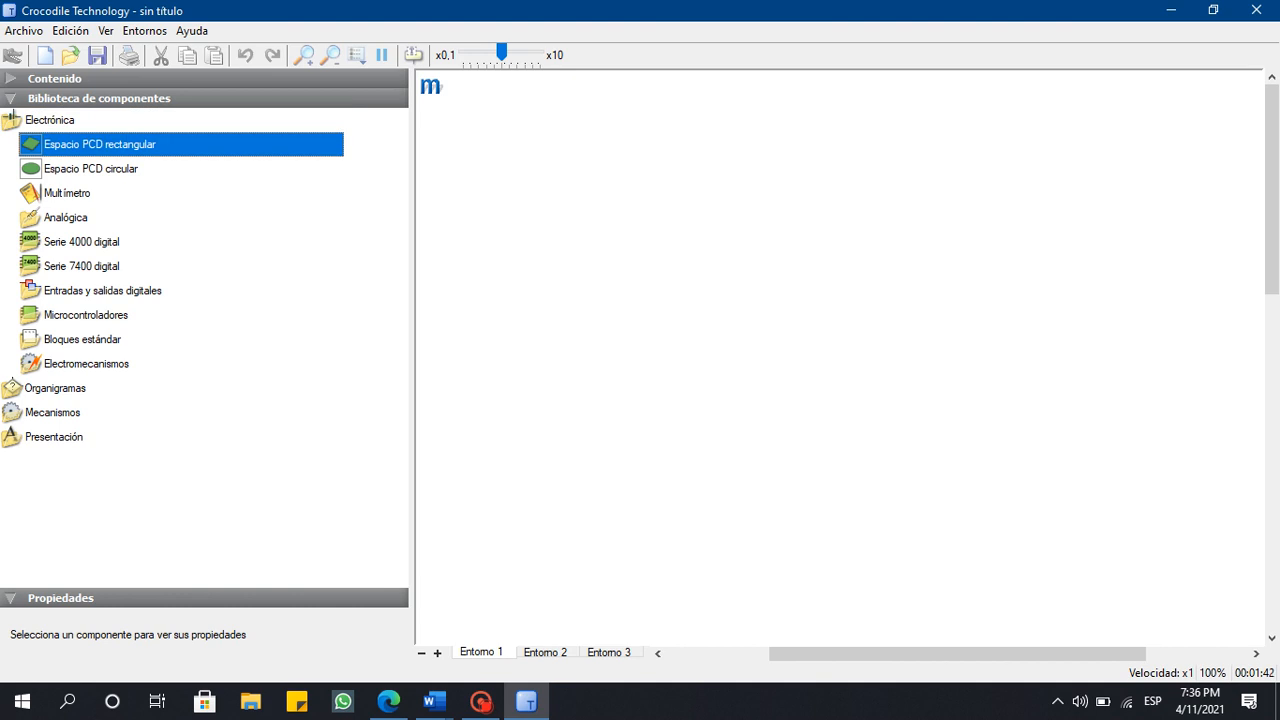
drag(99, 145, 562, 305)
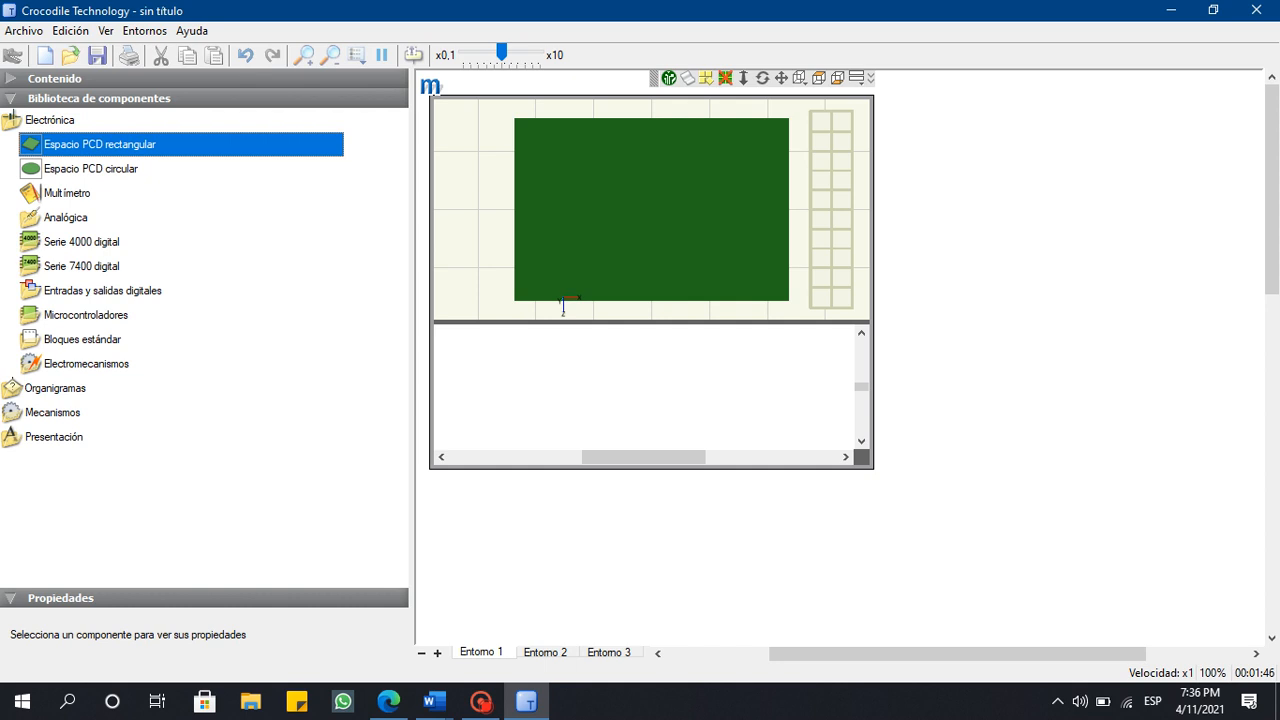
click(563, 305)
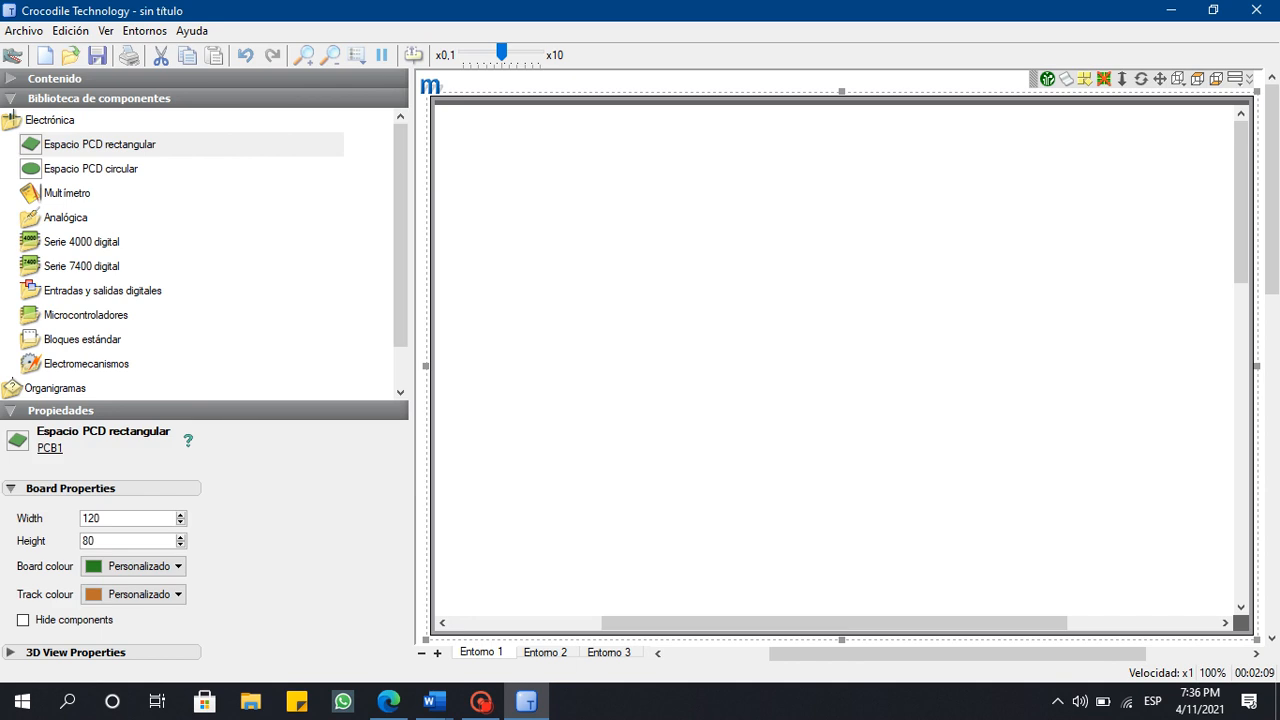
Review the Practica 2 circuit diagram in the Word manual, then return to Crocodile Technology.
mouse_move(433, 701)
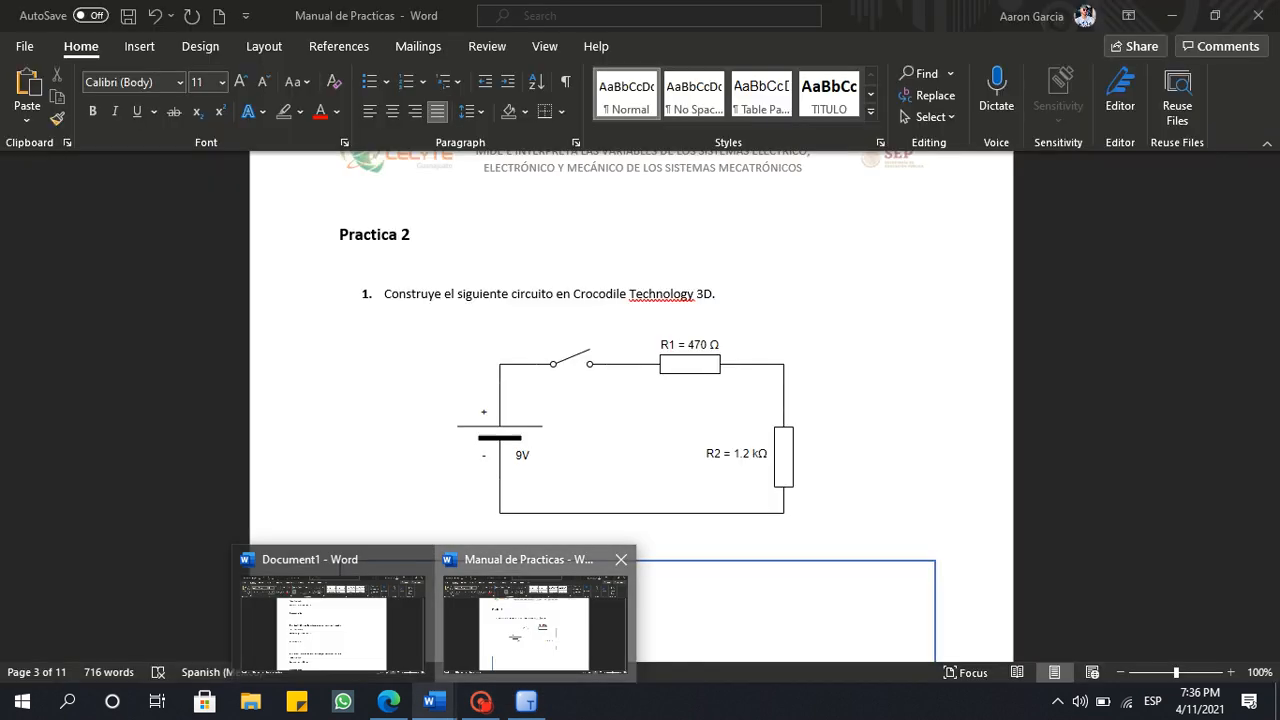
click(535, 622)
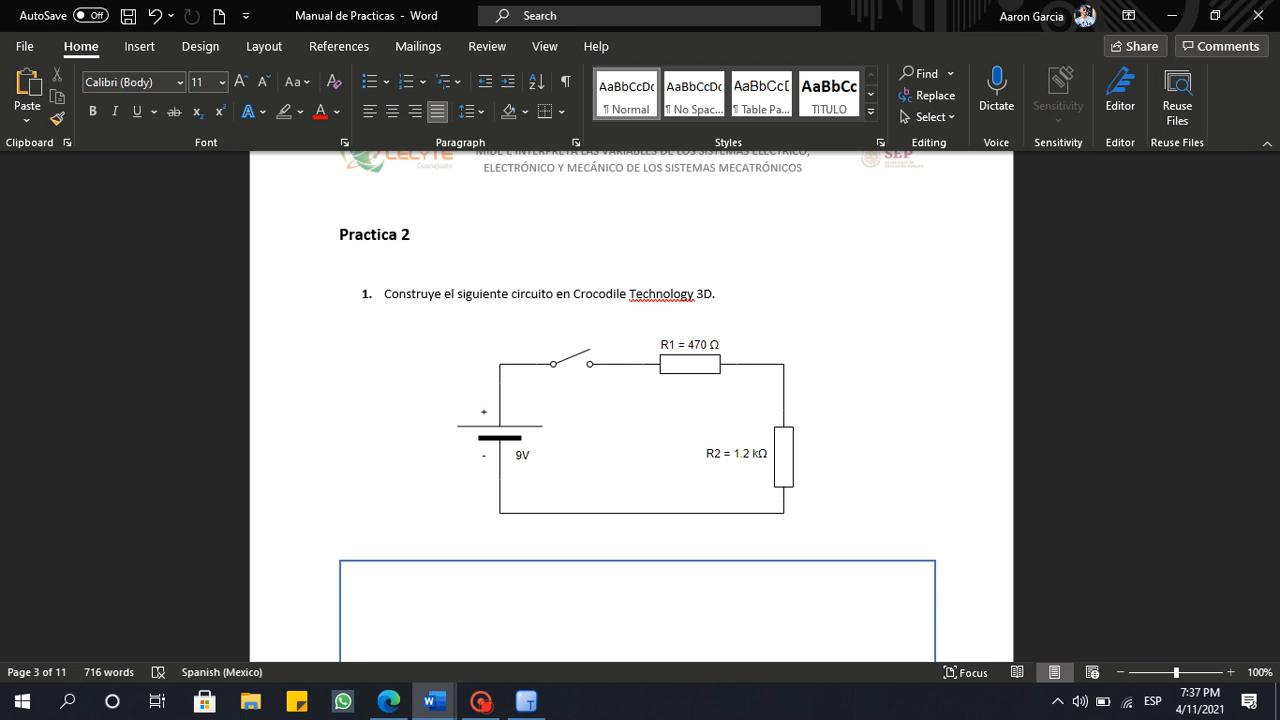
click(526, 701)
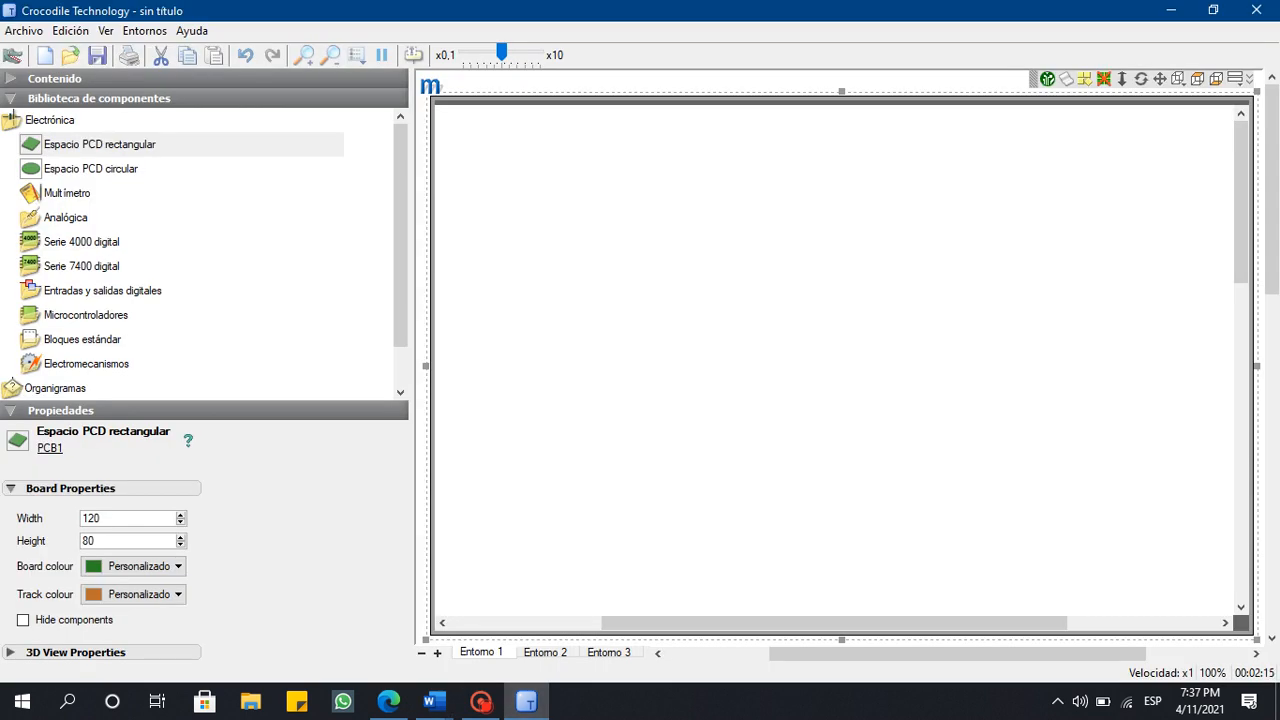
Place a 9 V Batería from the analog power sources in the left half of the schematic area.
click(66, 217)
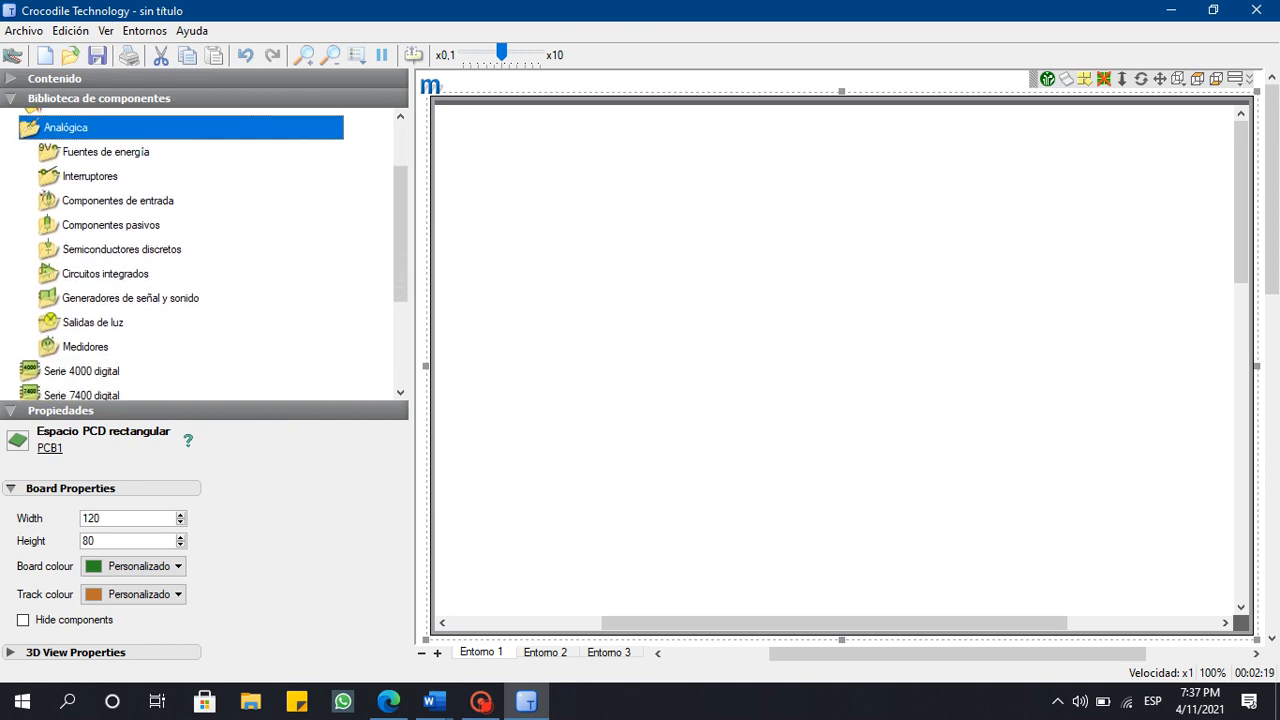
click(105, 152)
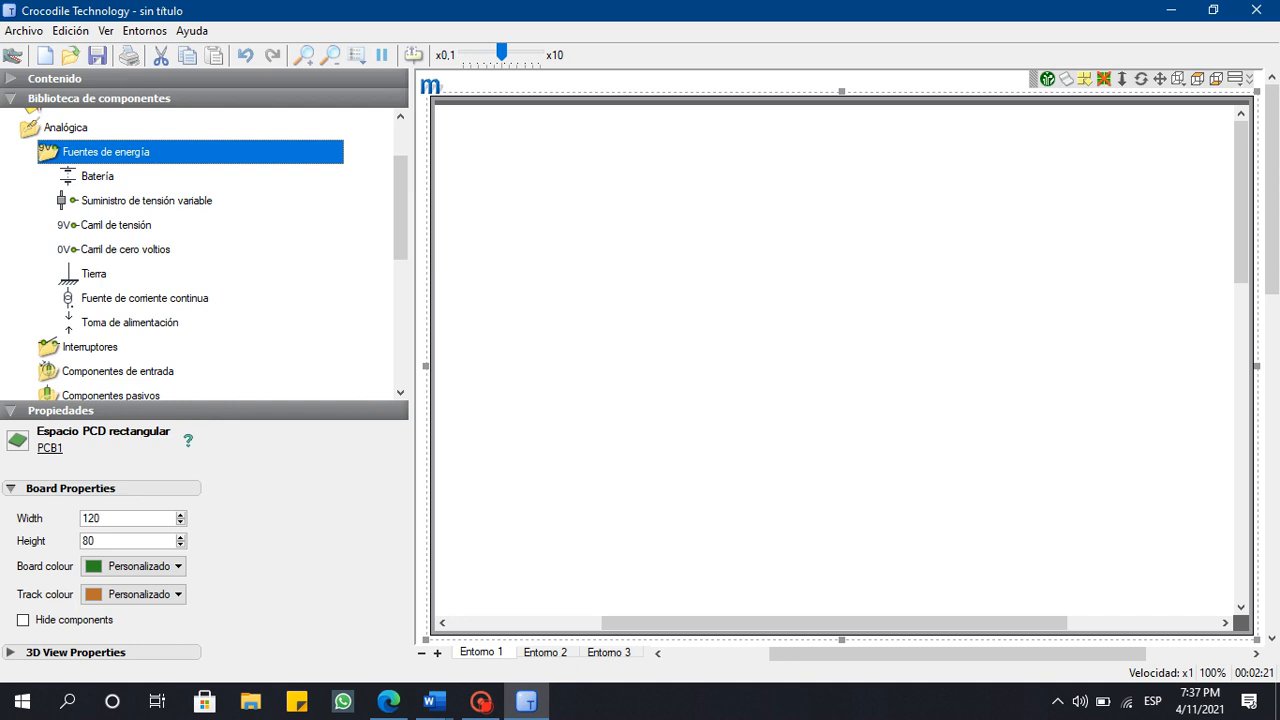
click(97, 176)
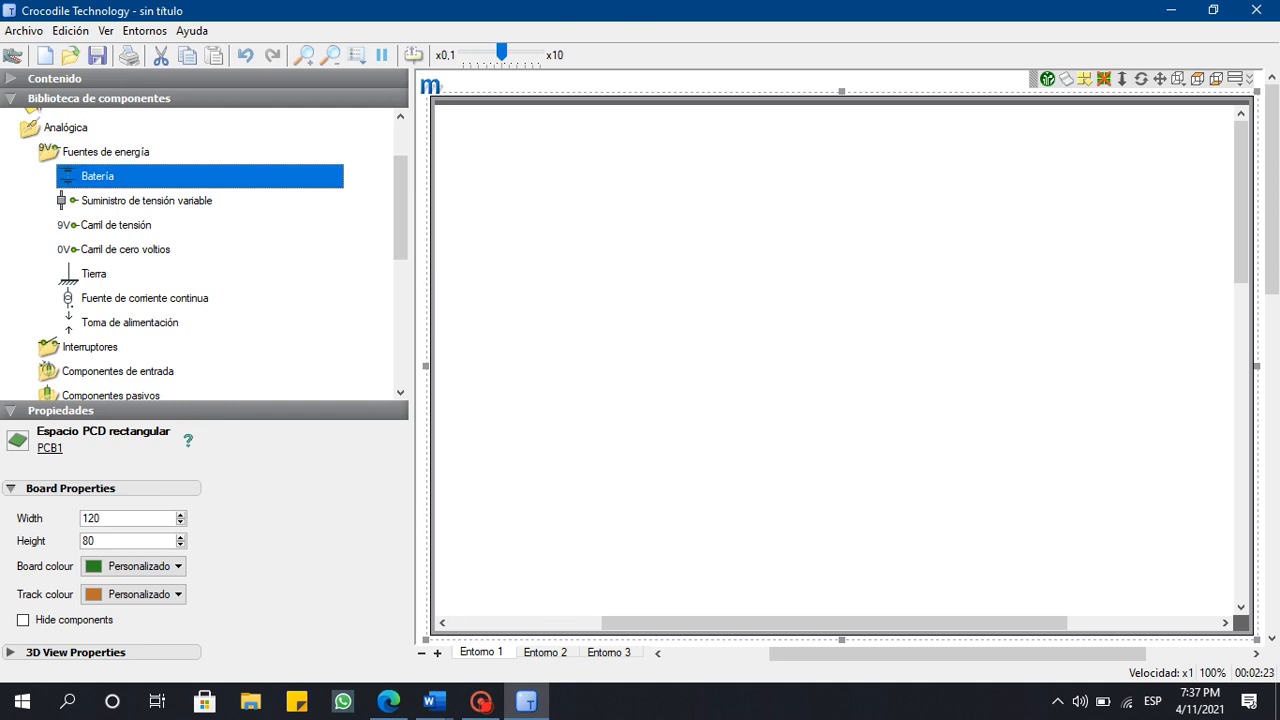
drag(97, 176, 606, 308)
Place an Interruptor simple from the analog switches above and to the right of the battery.
key(Left)
key(Left)
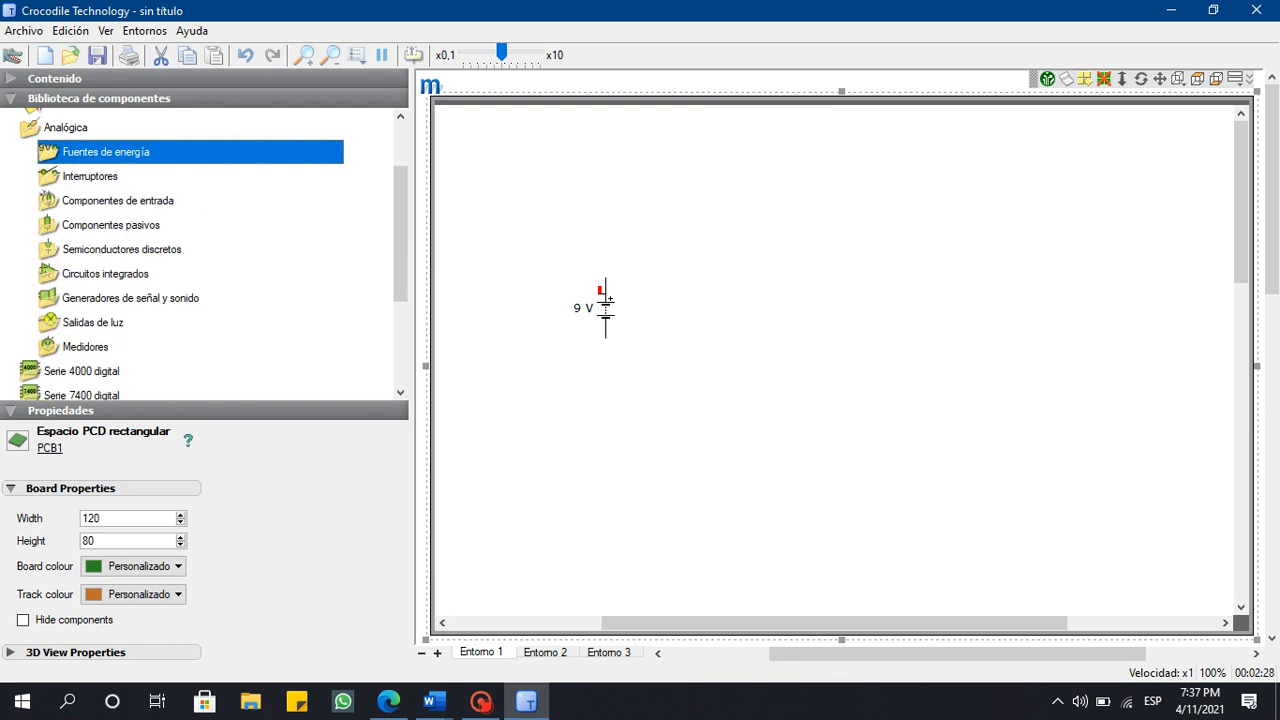
key(Down)
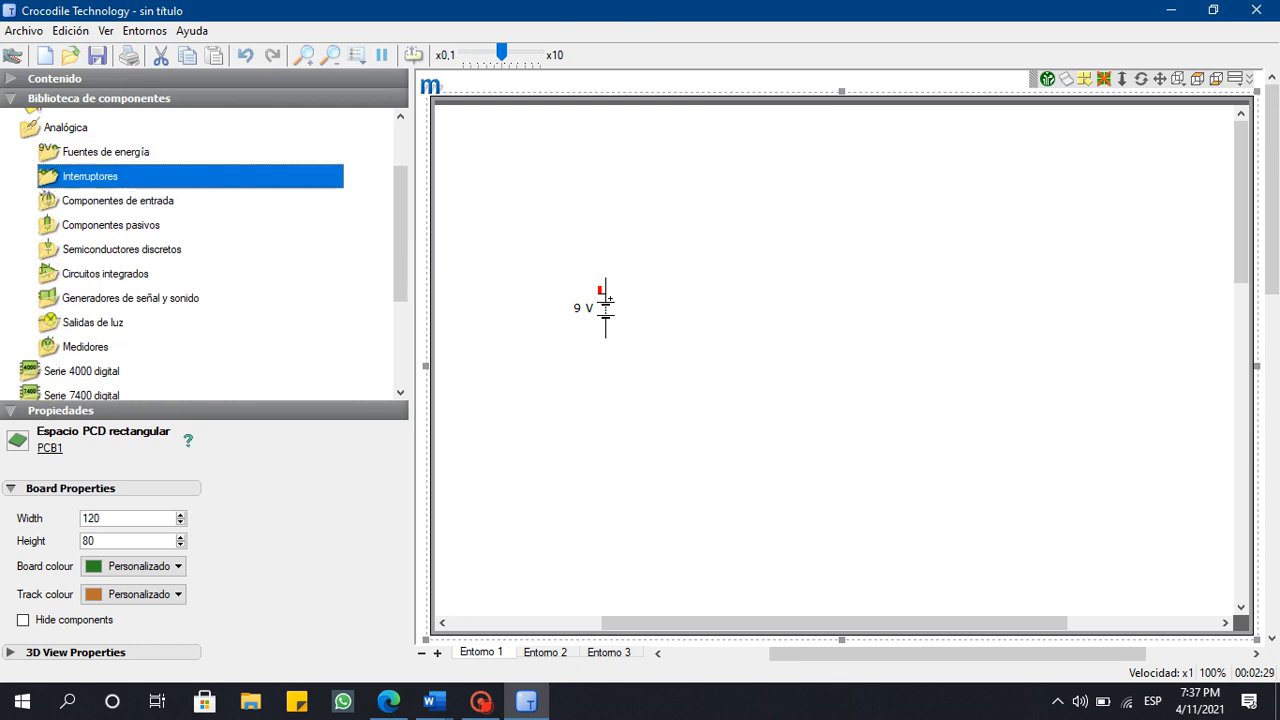
key(Right)
key(Down)
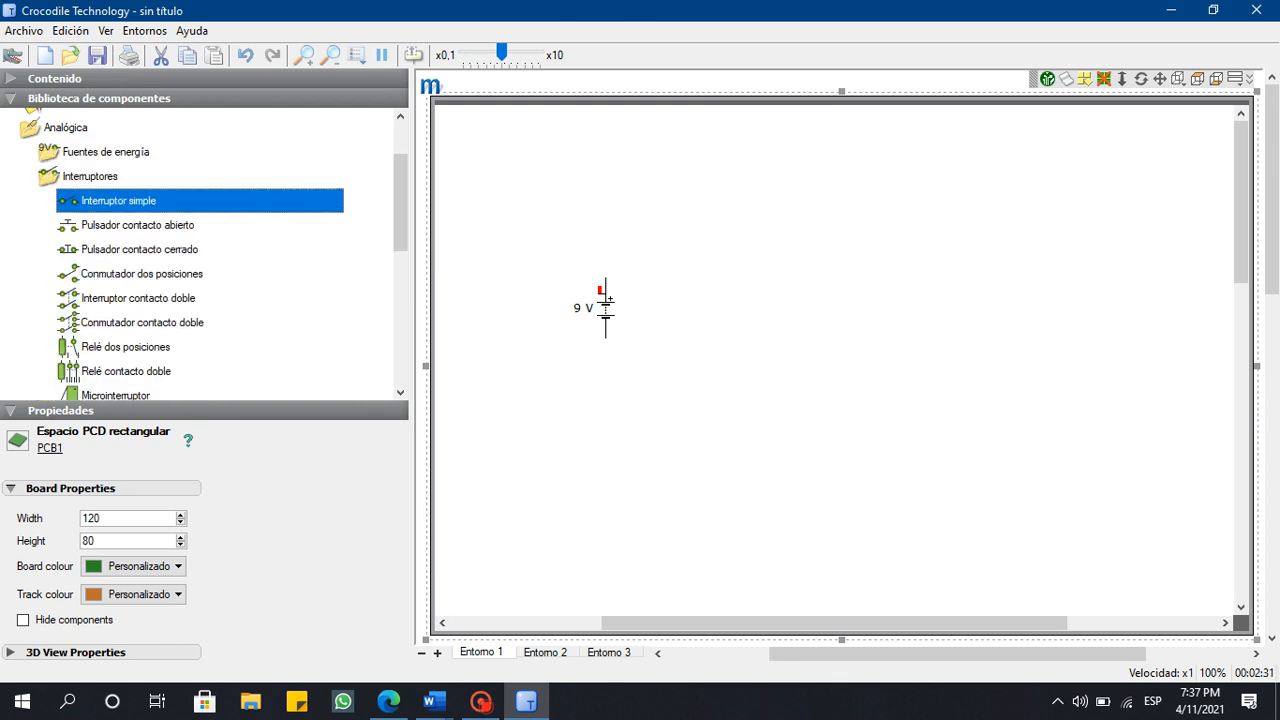
drag(118, 201, 673, 263)
Place a Resistor from the passive components to the right of the switch and select it.
key(Left)
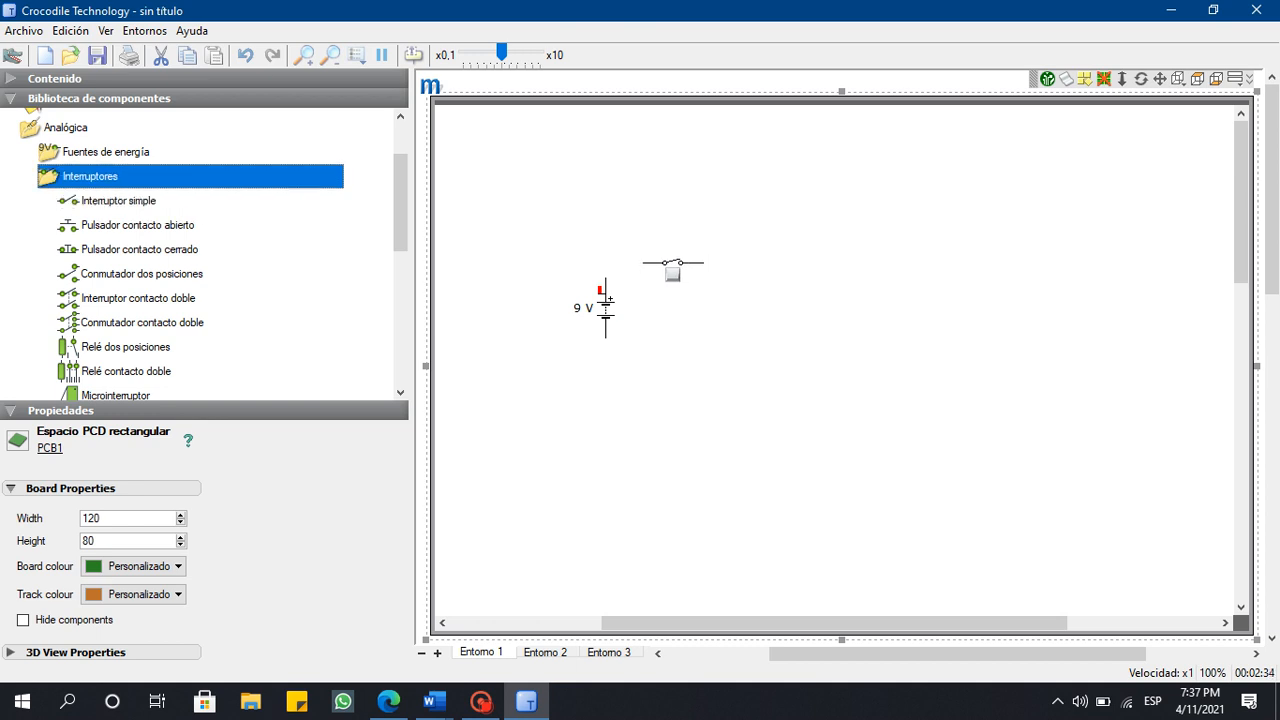
key(Left)
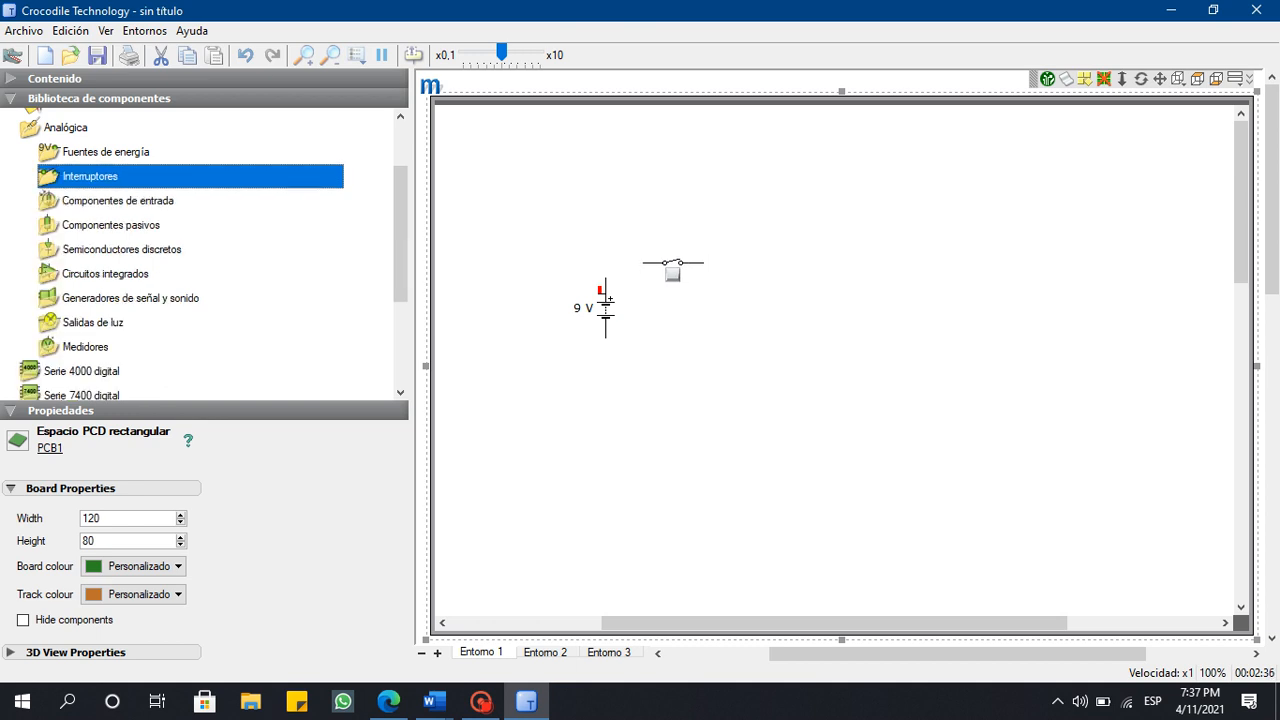
key(Down)
key(Down)
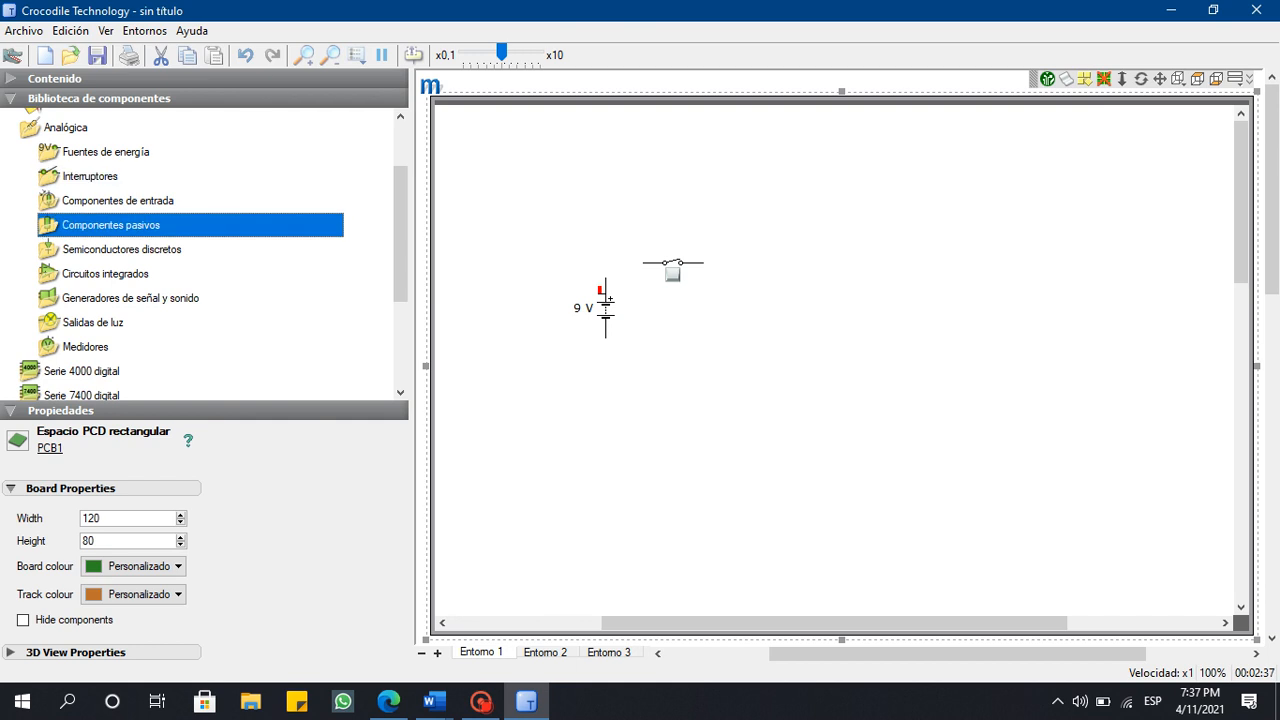
key(Right)
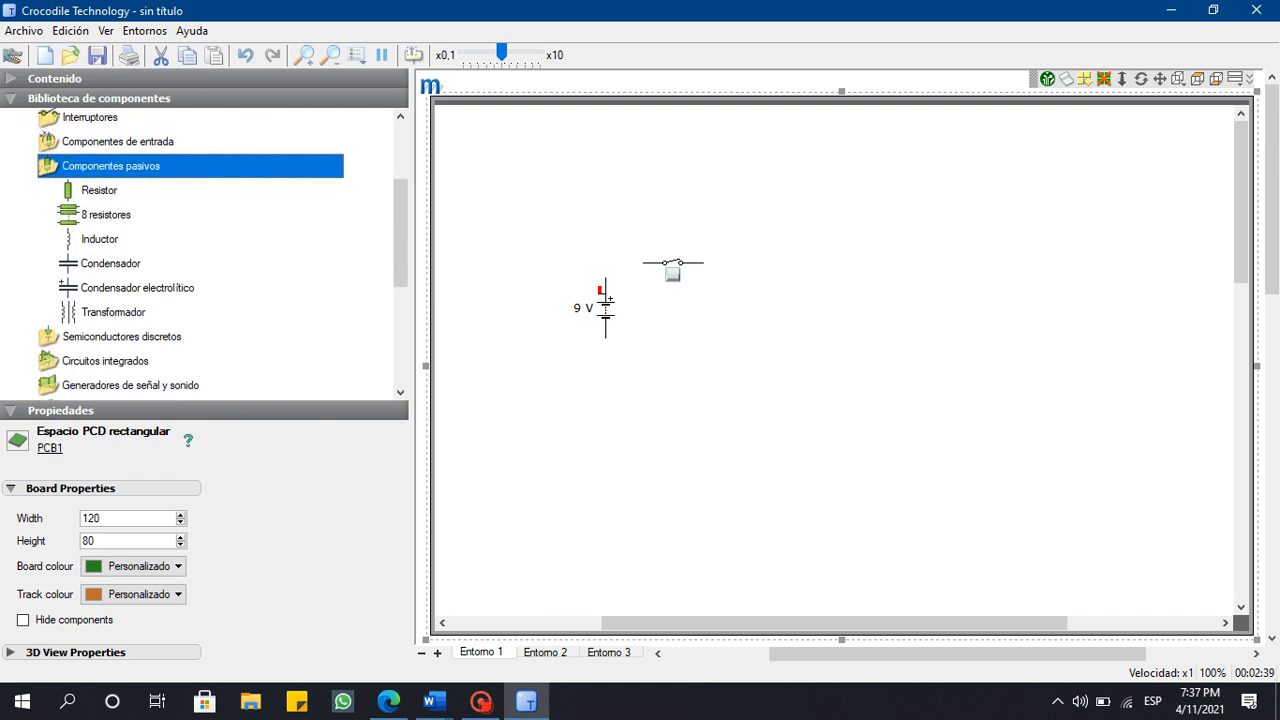
key(Down)
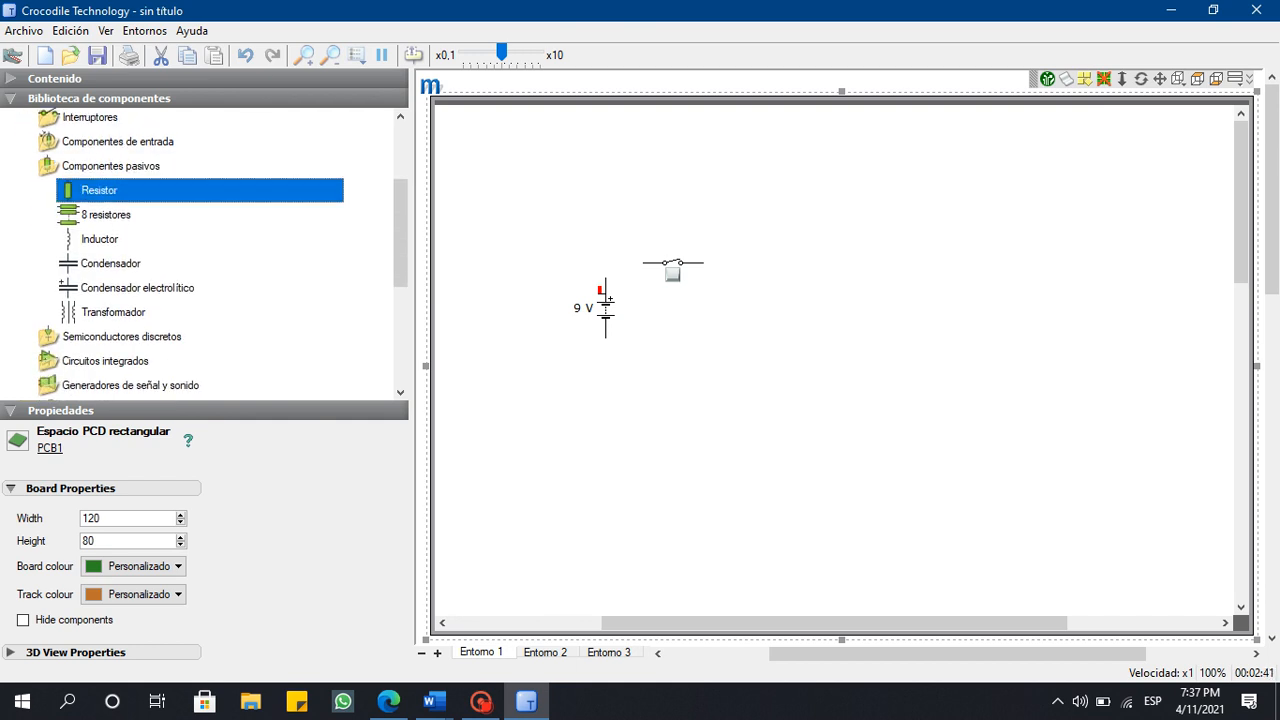
drag(99, 190, 793, 270)
click(793, 270)
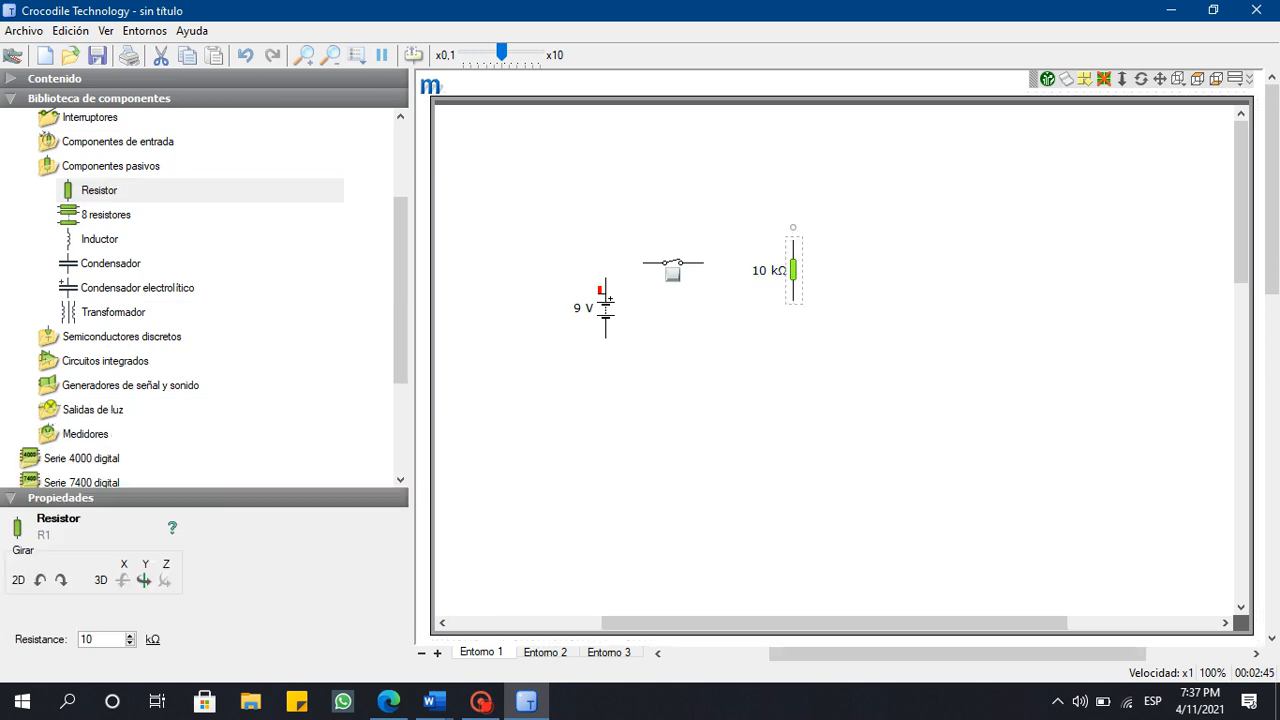
Rotate the selected resistor a quarter turn counterclockwise in 2D to match R1's horizontal orientation in the manual.
mouse_move(434, 702)
mouse_move(535, 622)
click(40, 580)
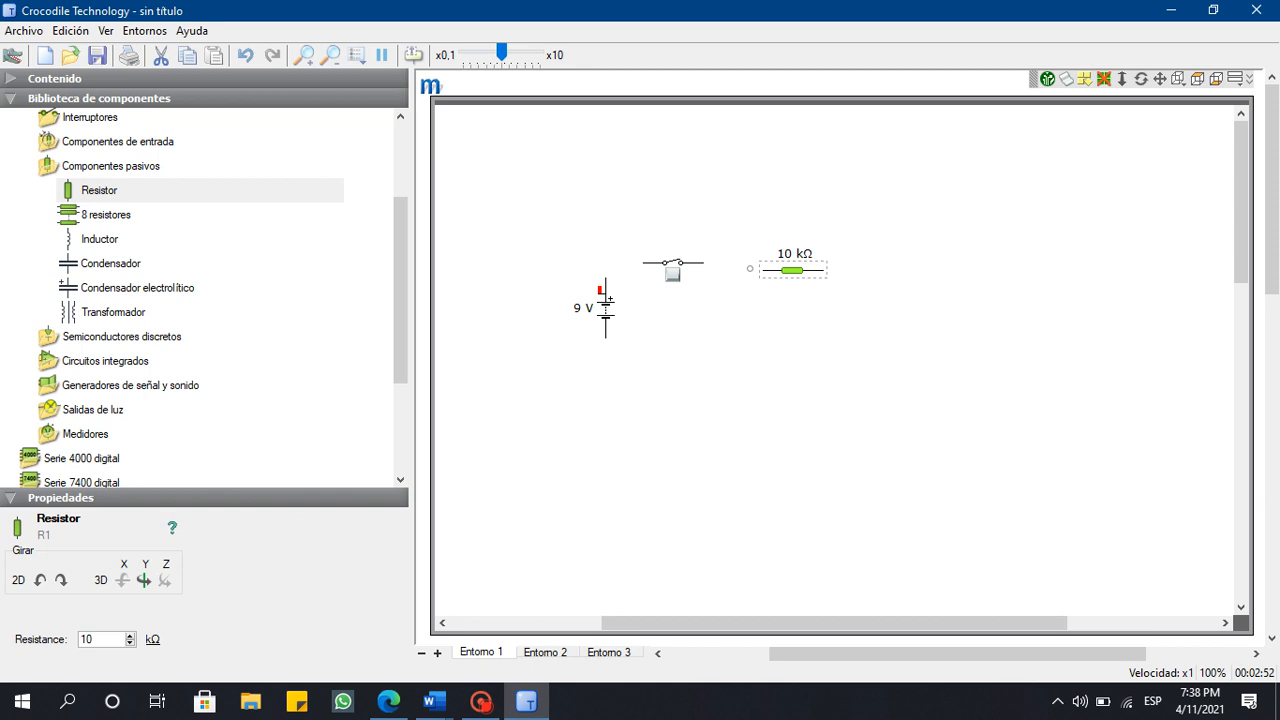
Place a second Resistor to the right of and below the horizontal resistor.
click(99, 190)
drag(99, 190, 860, 308)
click(790, 345)
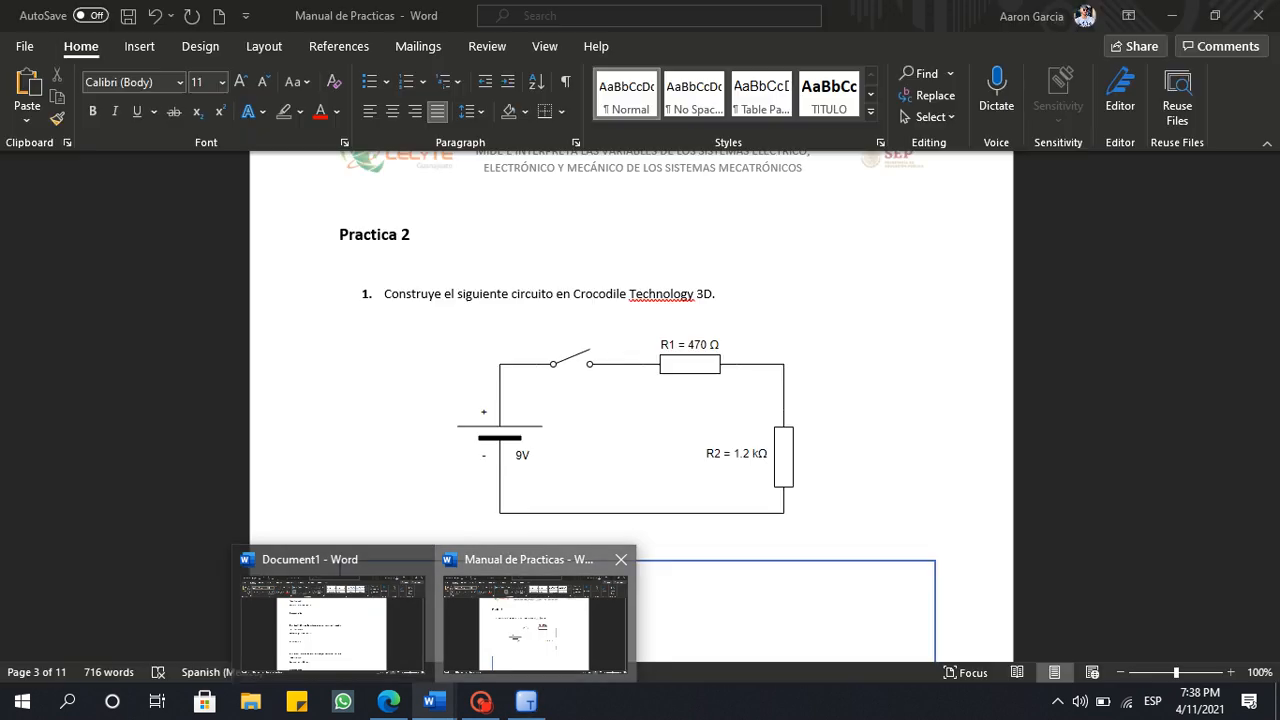
Wire the battery, switch, horizontal resistor and vertical resistor into a closed series loop as in the manual, and move the battery slightly upward.
click(535, 615)
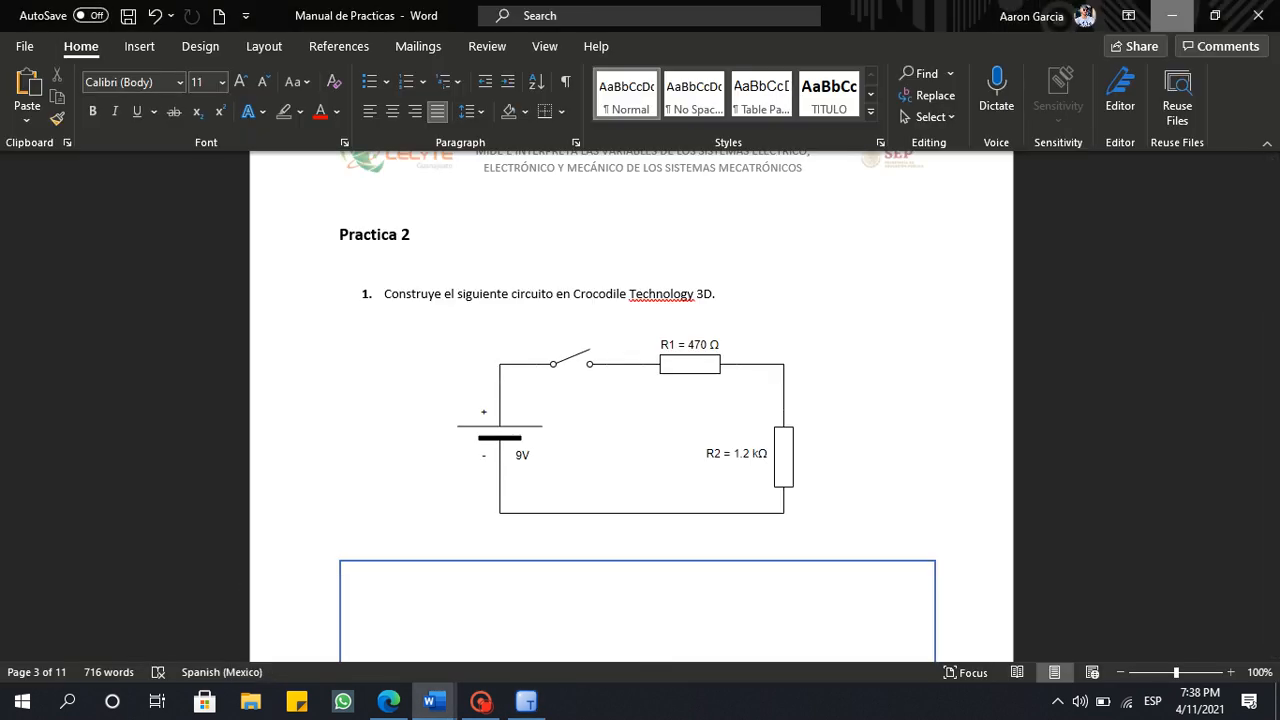
click(1172, 16)
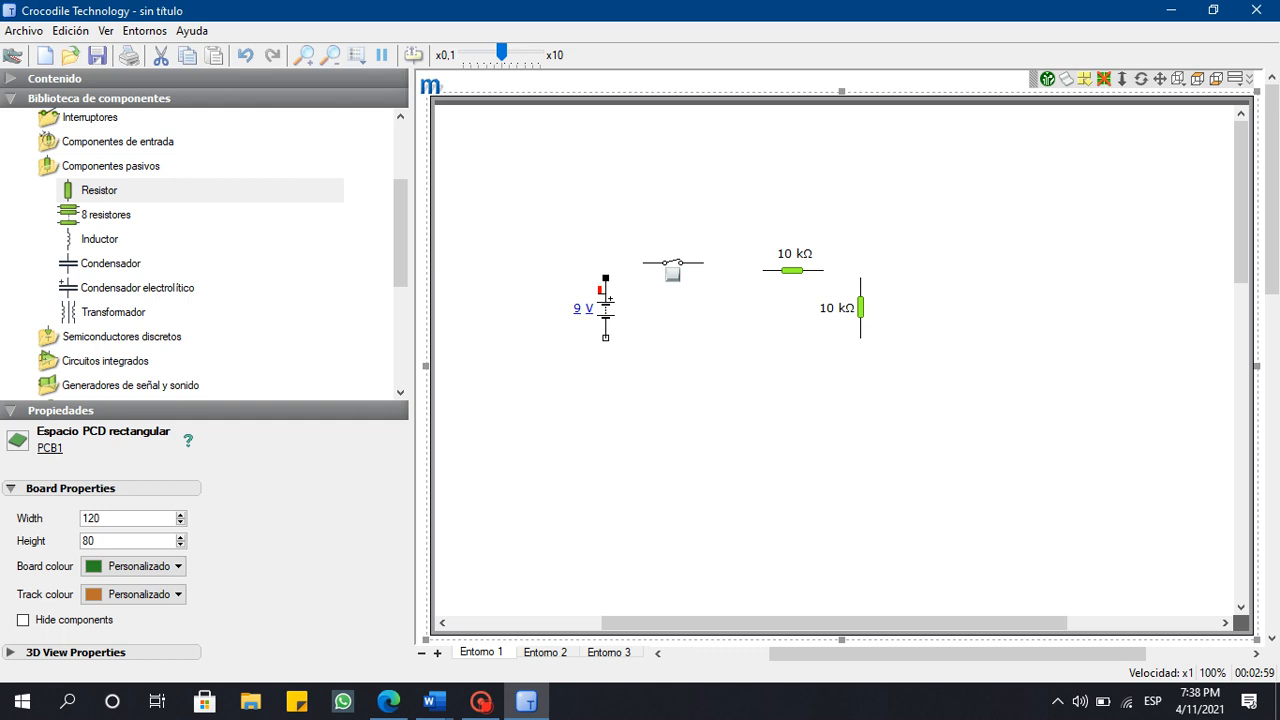
mouse_move(605, 279)
mouse_down()
mouse_move(644, 263)
mouse_move(764, 270)
mouse_up()
click(792, 270)
drag(792, 270, 861, 278)
drag(861, 338, 605, 338)
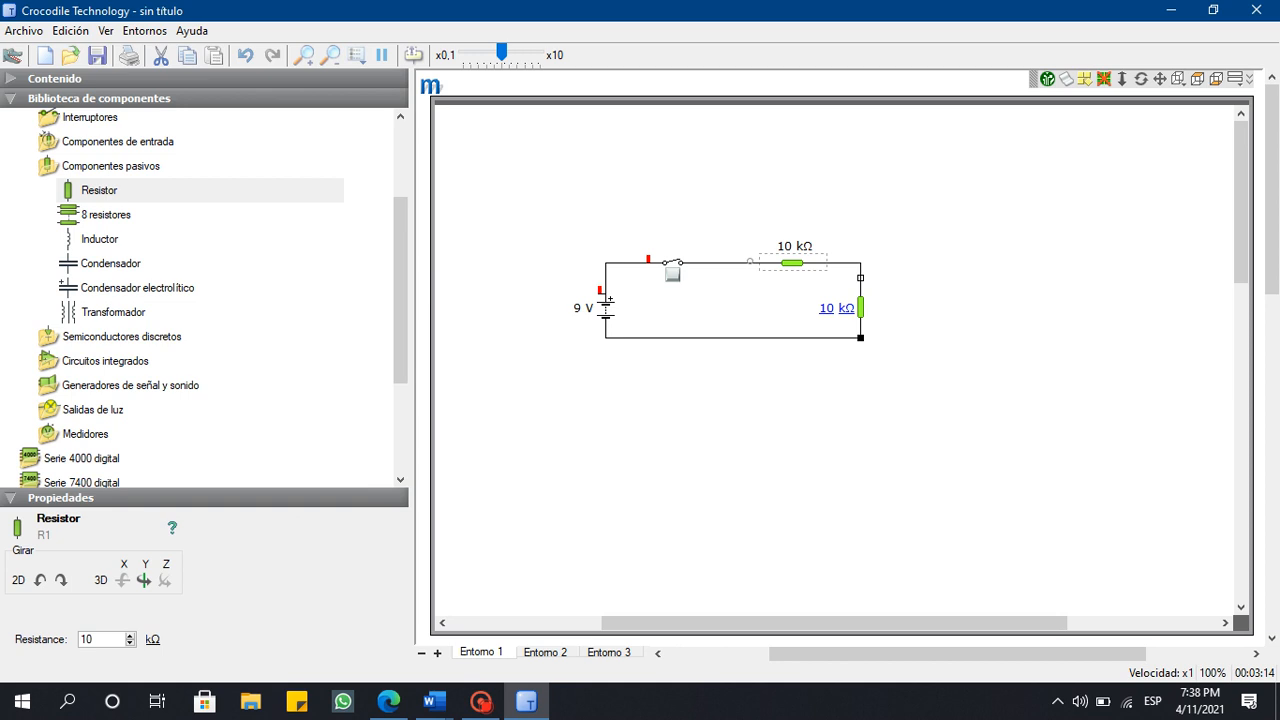
click(780, 400)
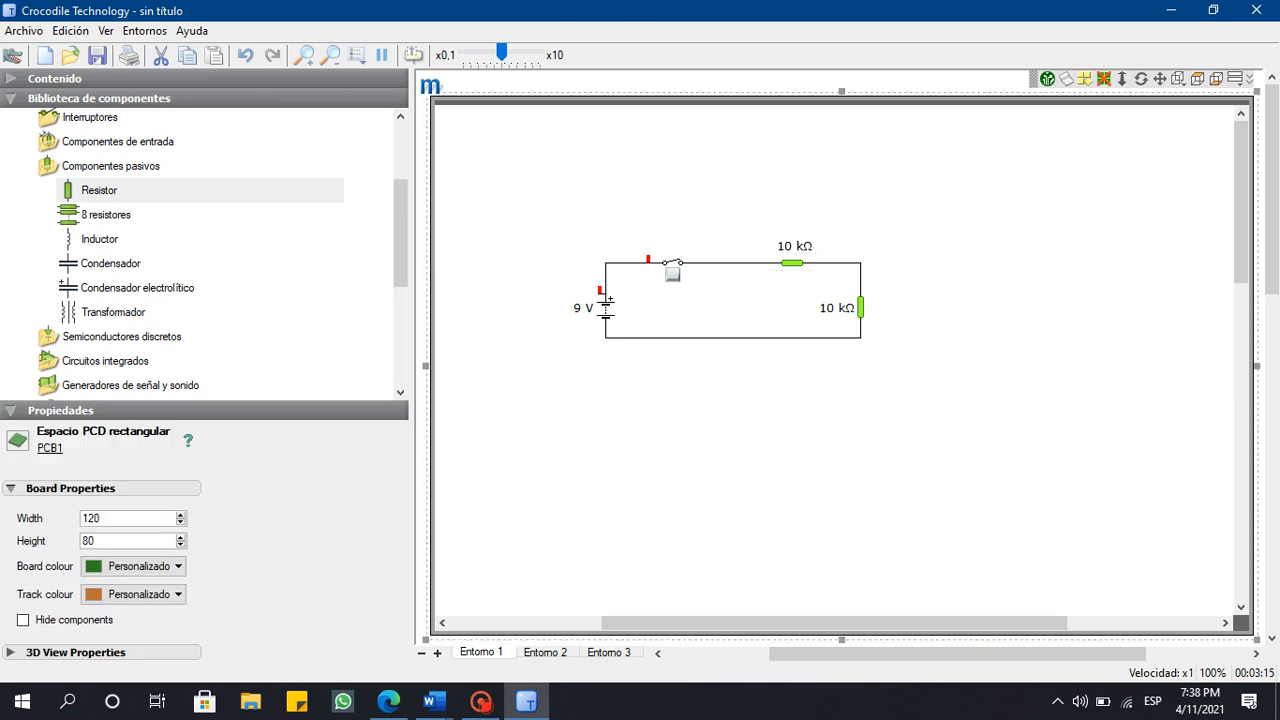
drag(606, 309, 606, 294)
Check the resistor values in the Practica 2 schematic of the Manual de Practicas Word document, returning to Crocodile Technology.
mouse_move(481, 702)
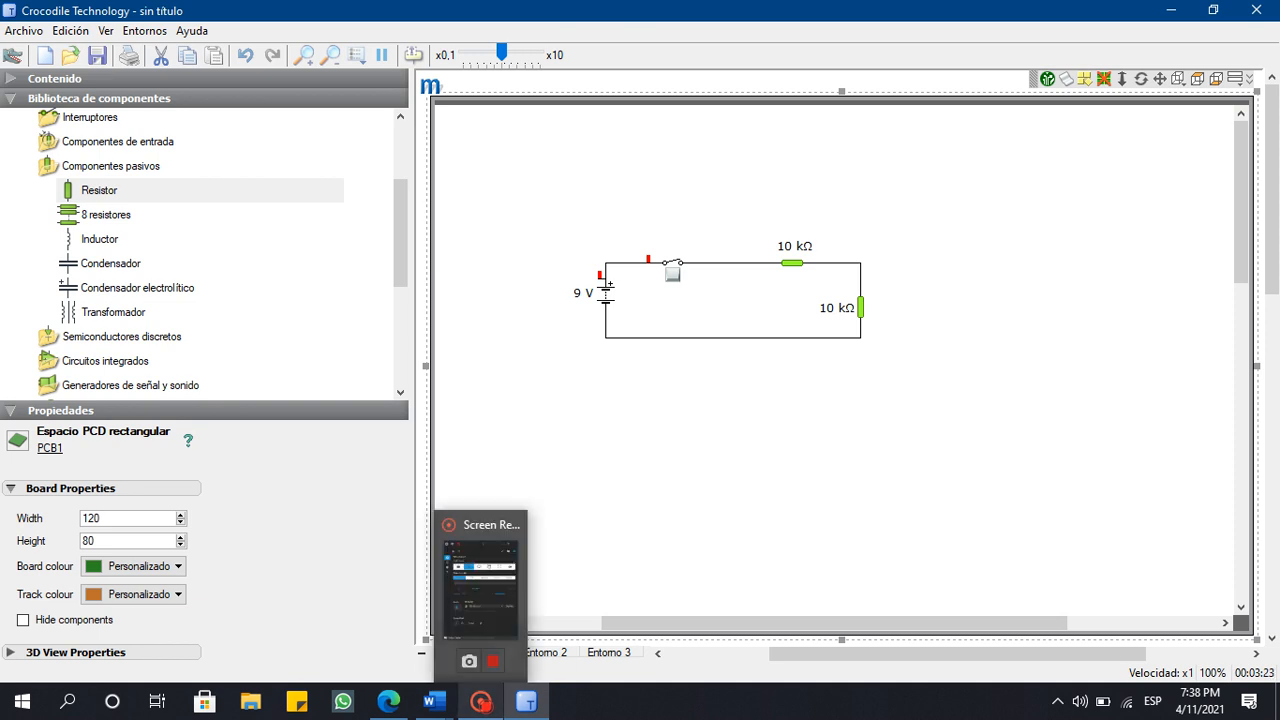
drag(481, 702, 430, 702)
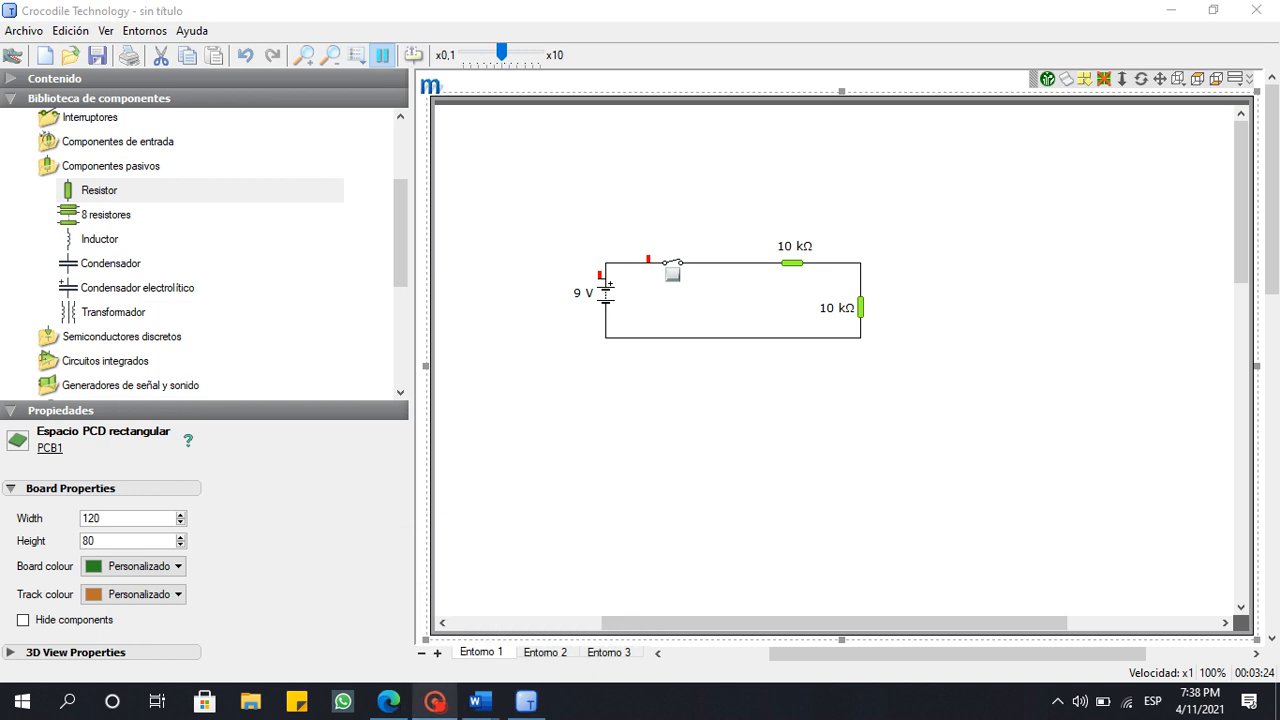
mouse_move(481, 702)
click(578, 620)
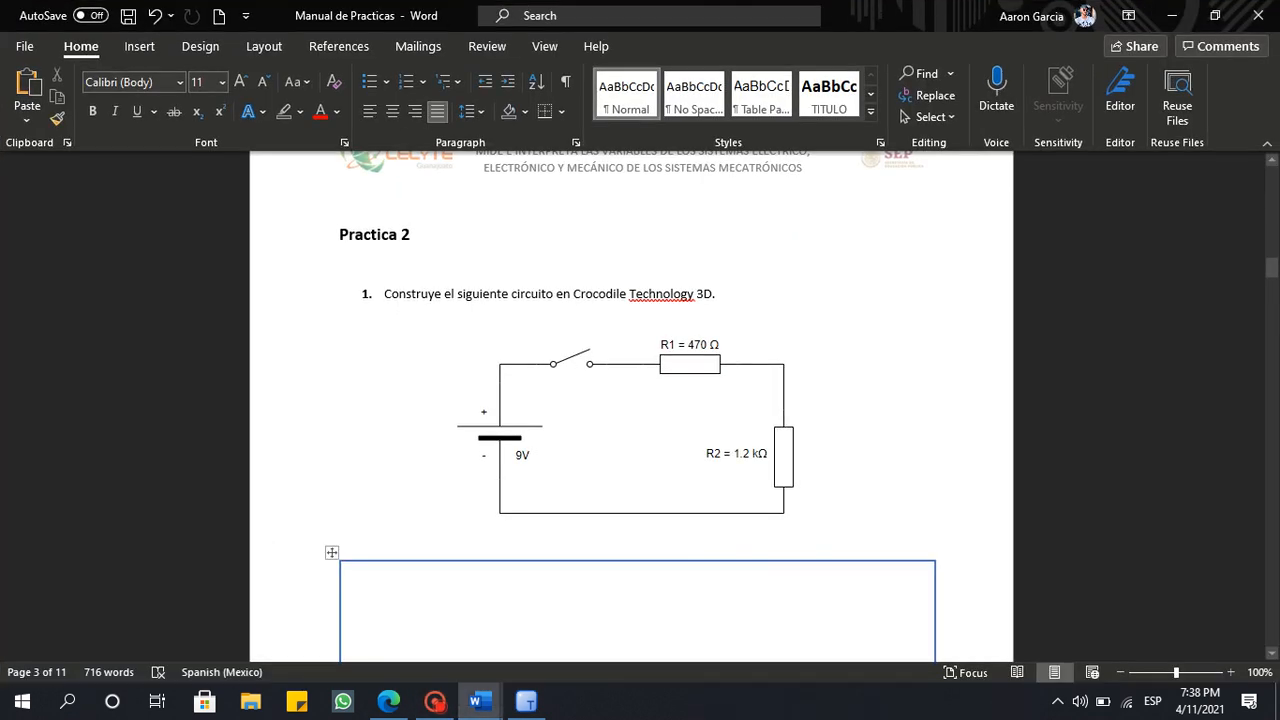
mouse_move(526, 702)
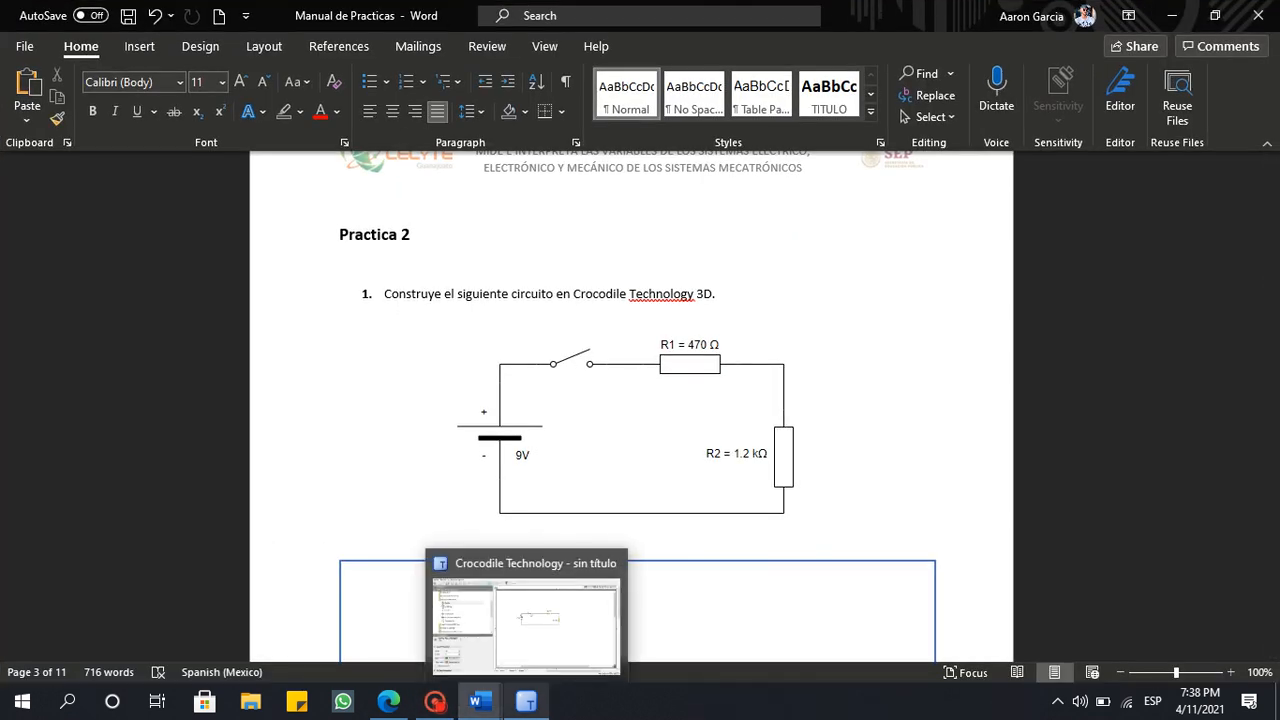
click(530, 620)
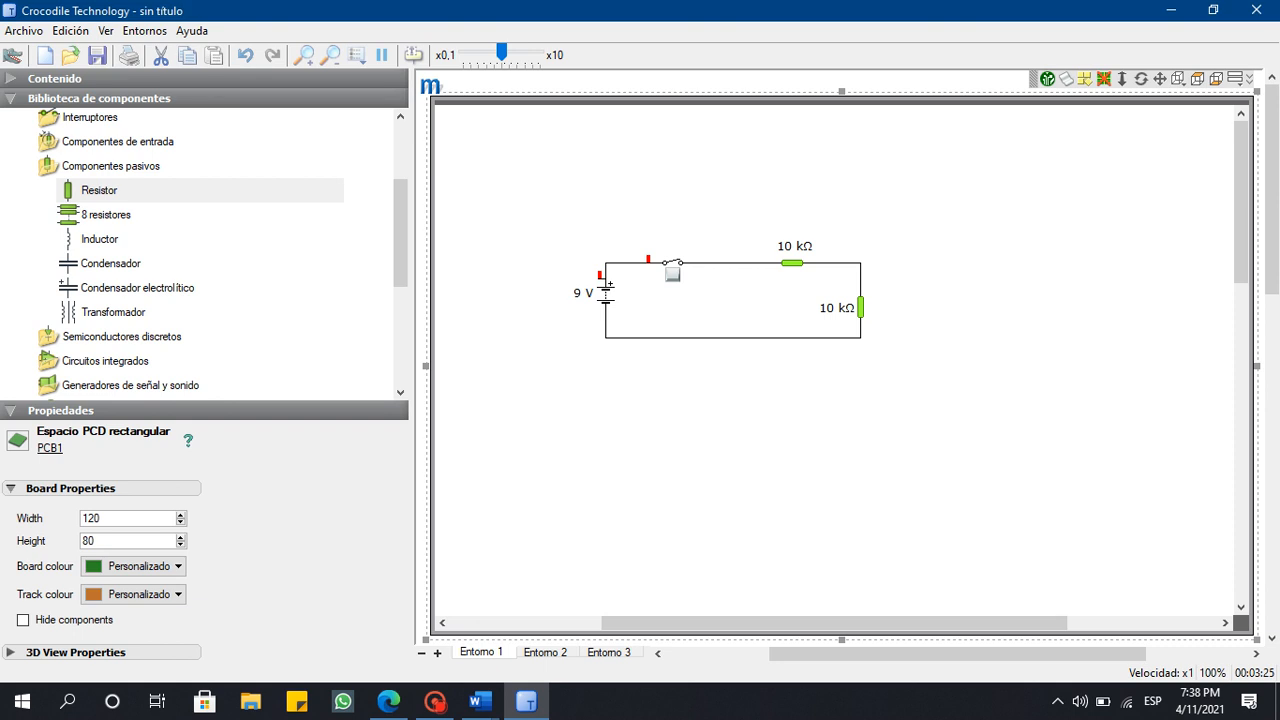
mouse_move(480, 702)
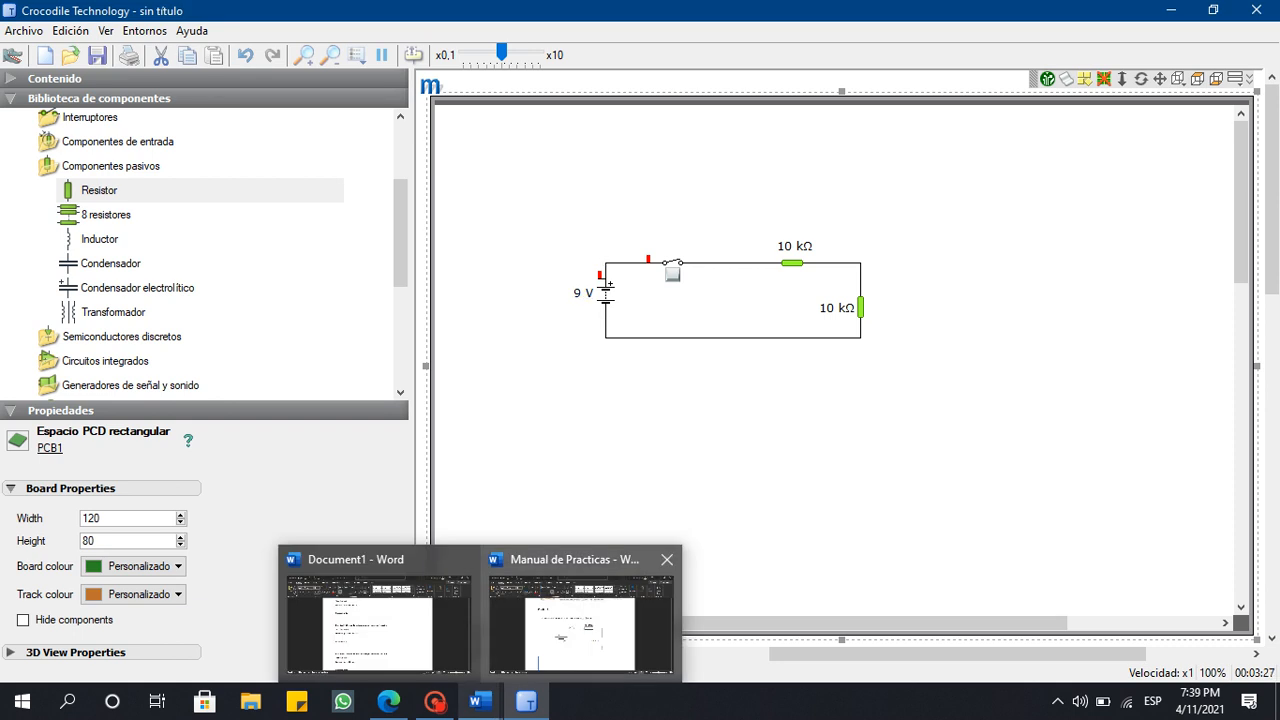
mouse_move(580, 615)
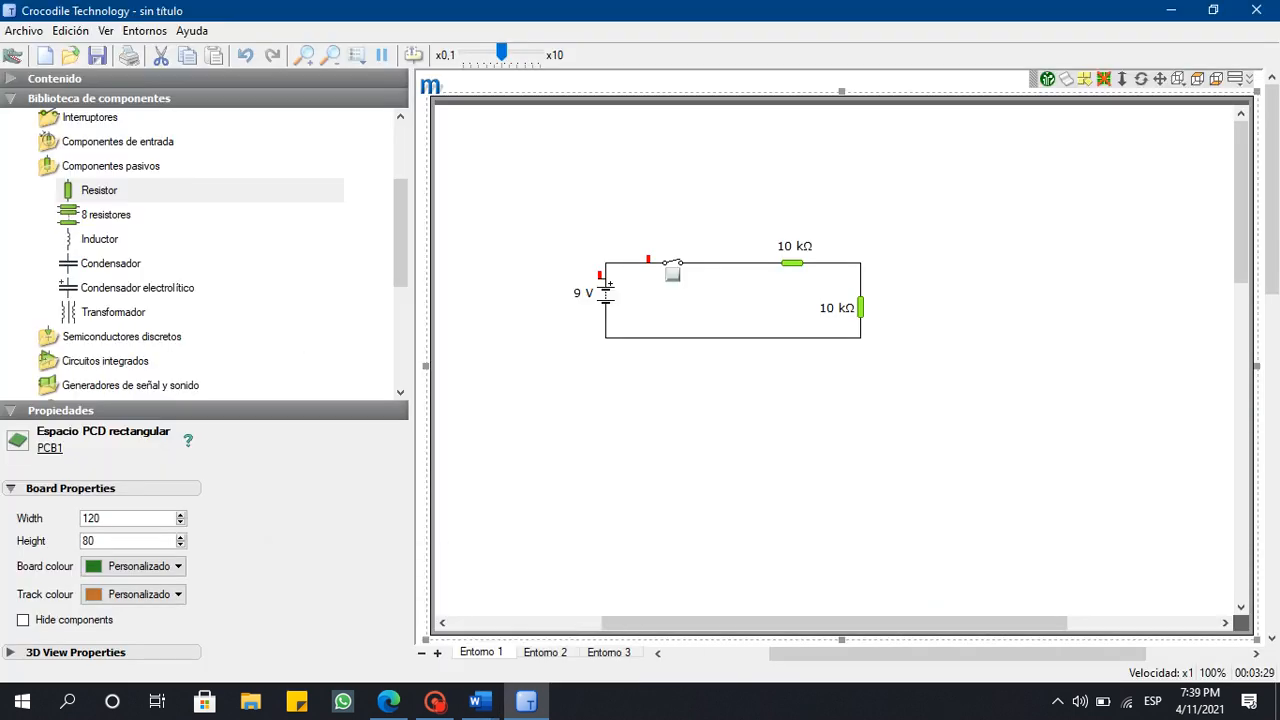
Set the horizontal resistor's resistance to 470 and its unit to Ω.
click(785, 246)
key(BackSpace)
key(BackSpace)
text(470)
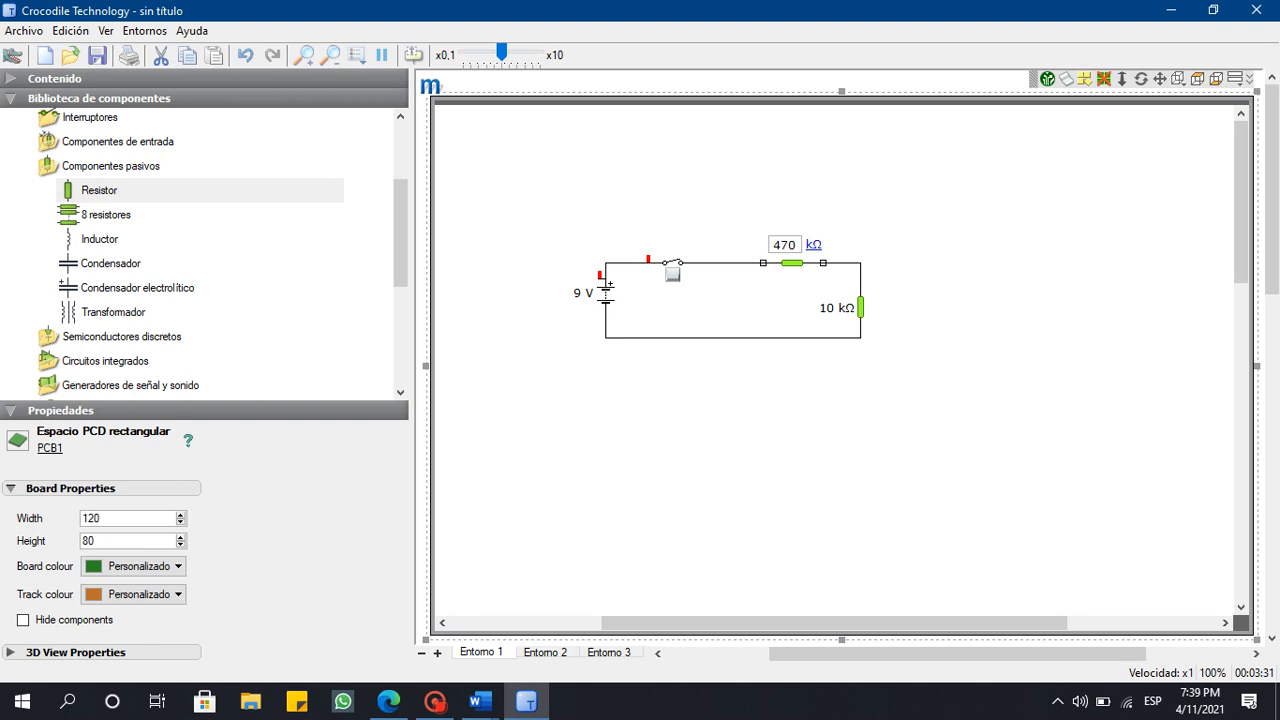
key(Return)
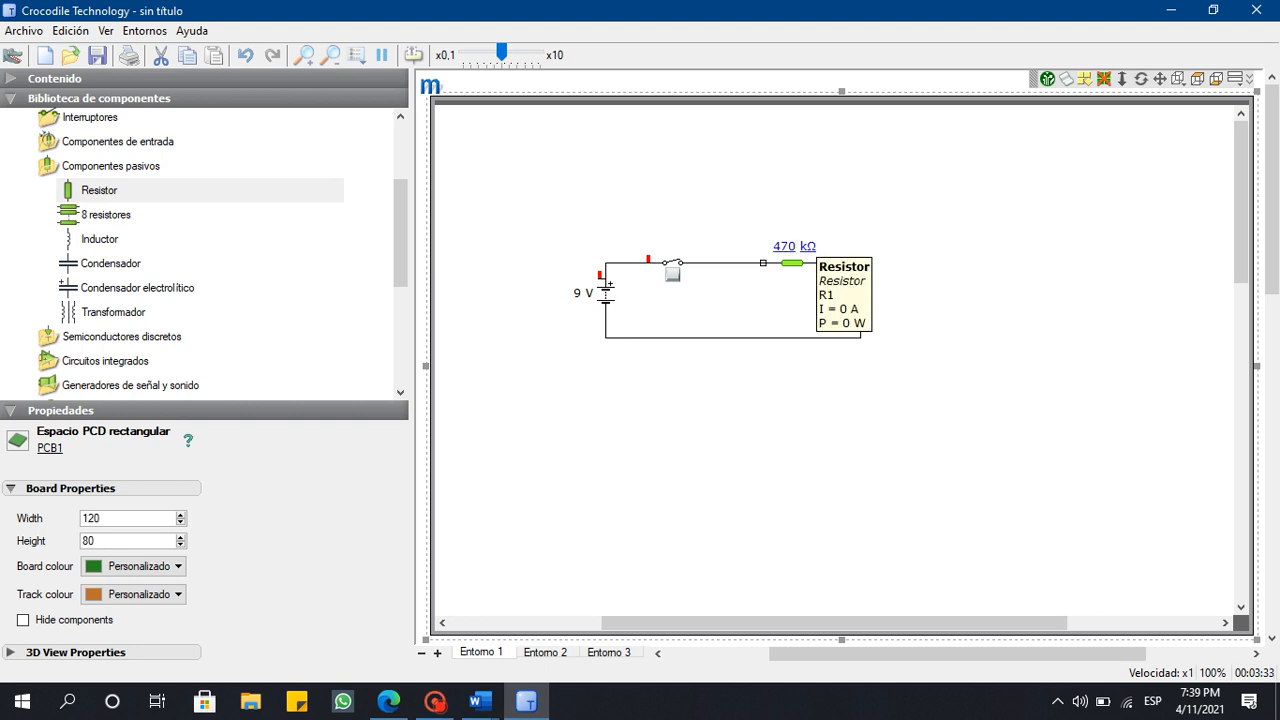
click(807, 246)
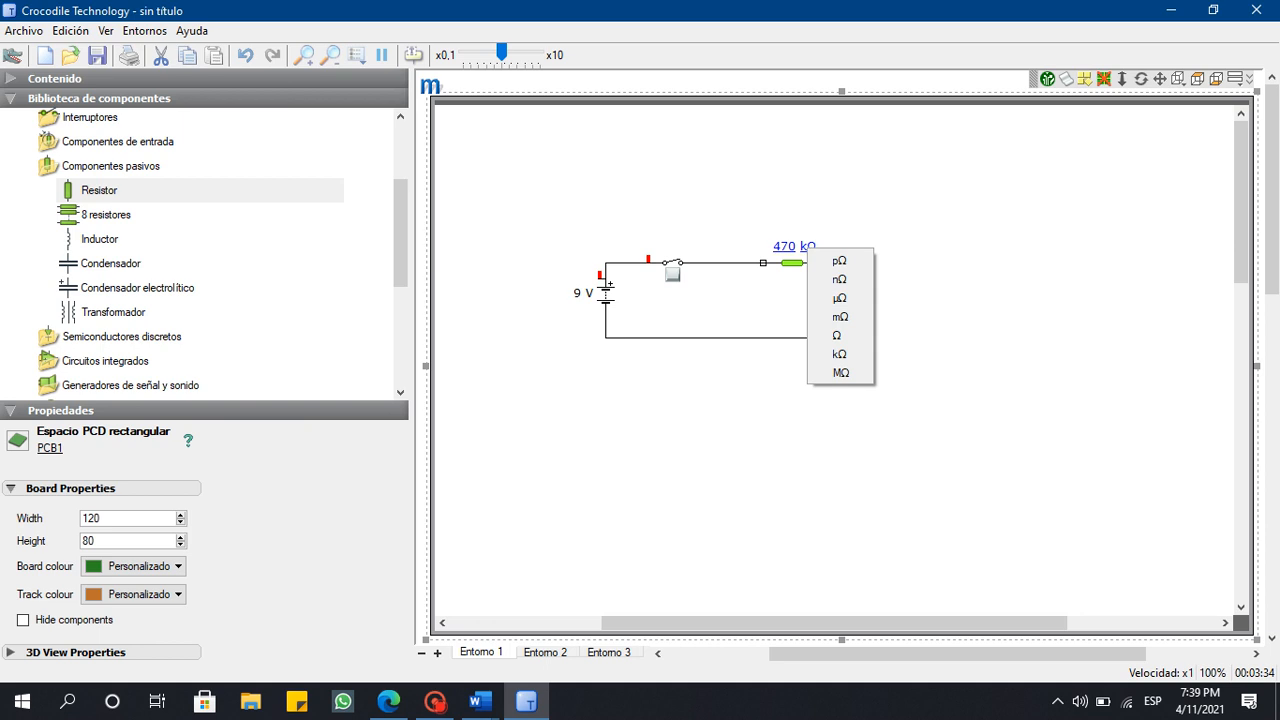
click(837, 335)
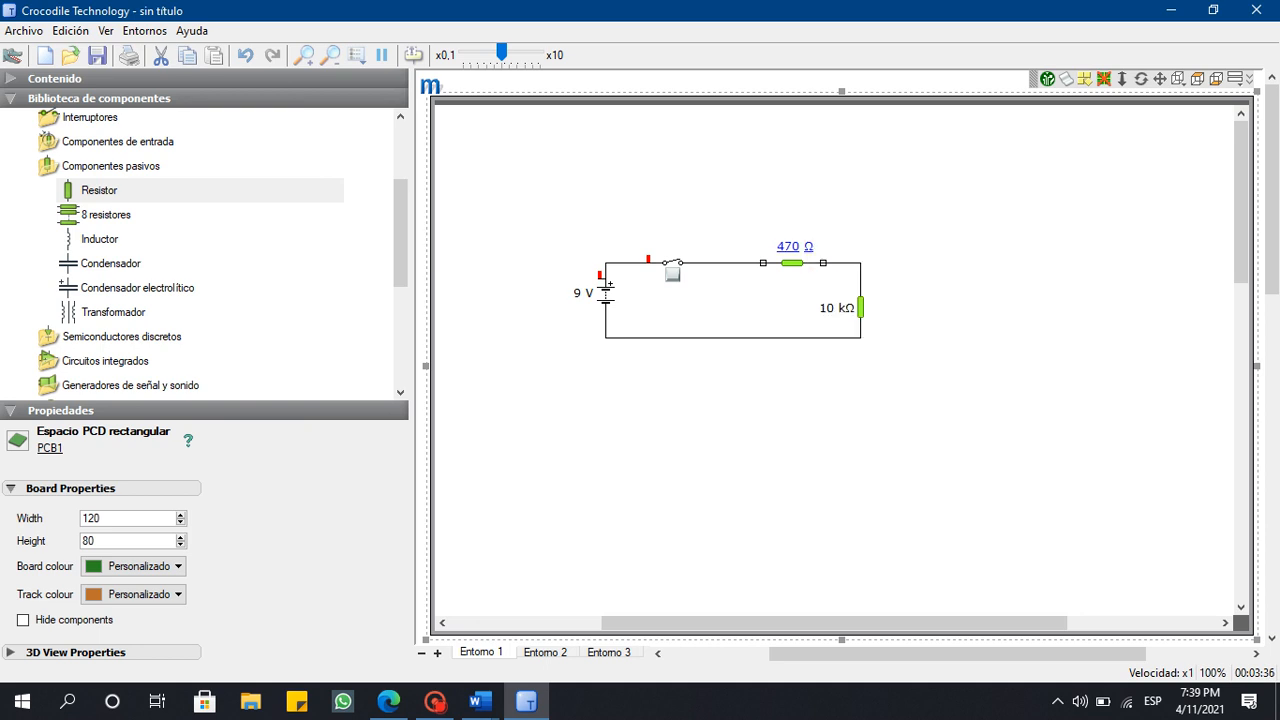
Set the vertical resistor's resistance to 1.2 kΩ.
mouse_move(480, 702)
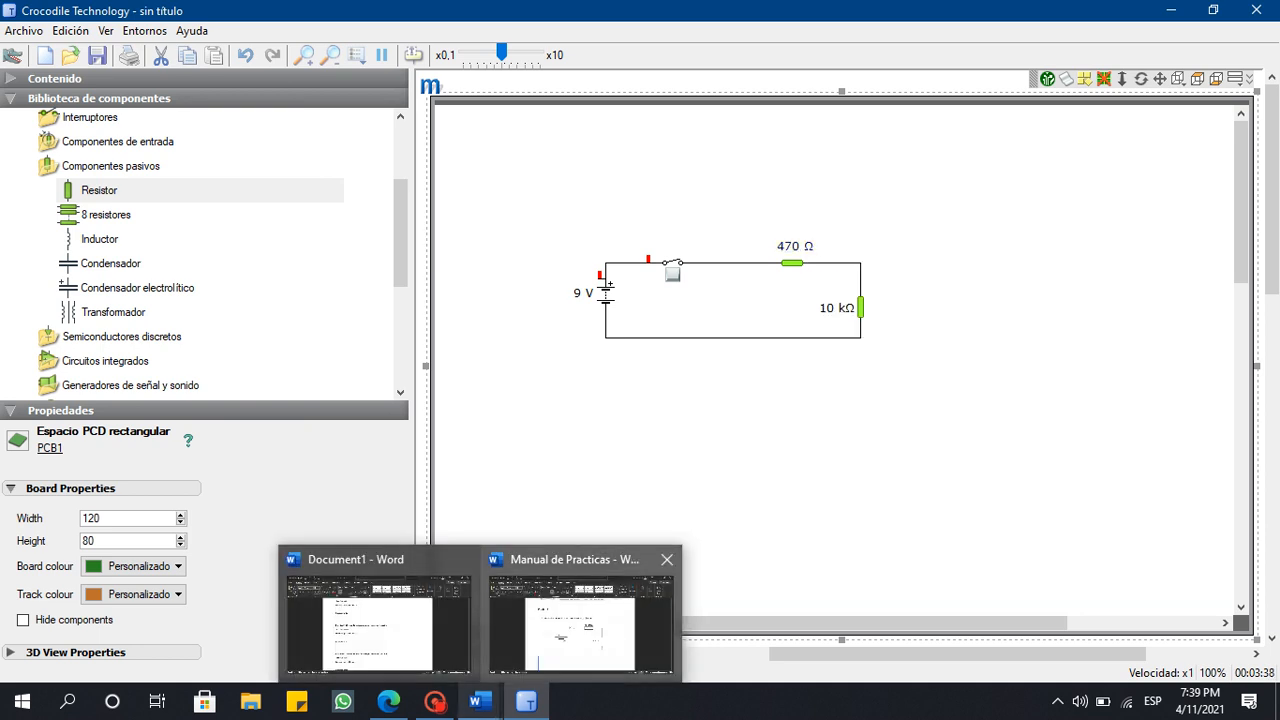
mouse_move(580, 620)
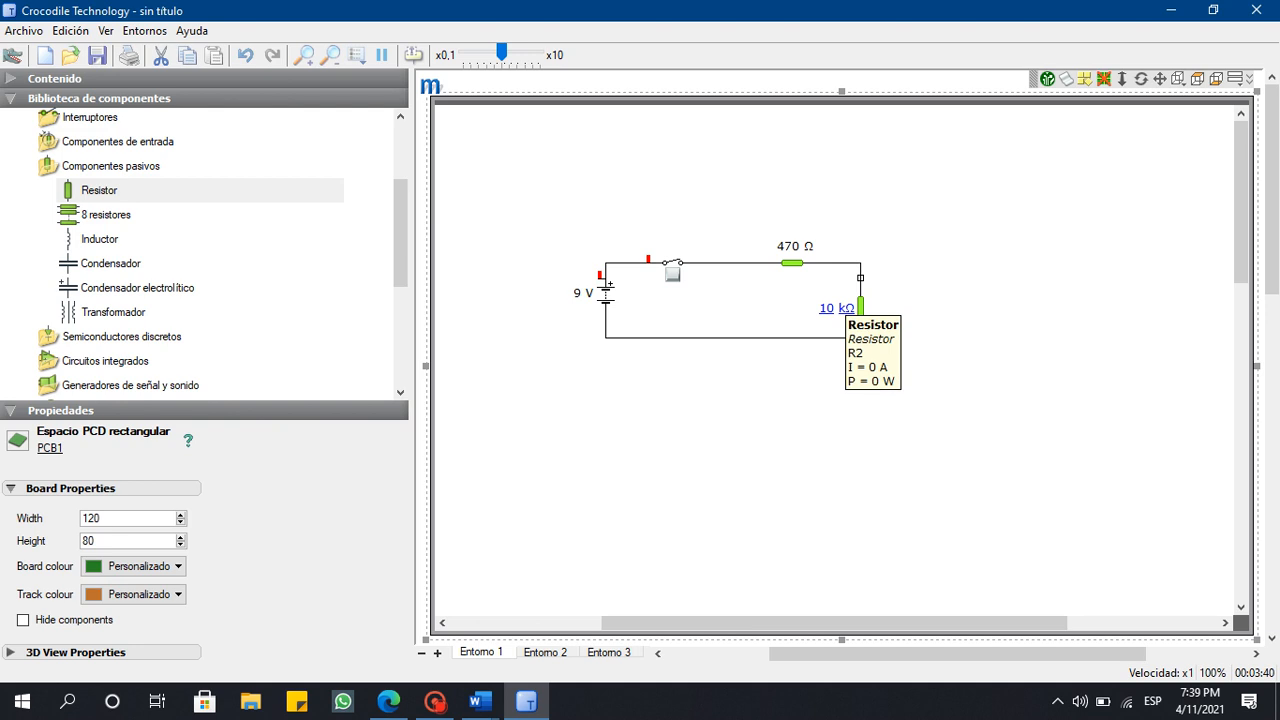
click(820, 308)
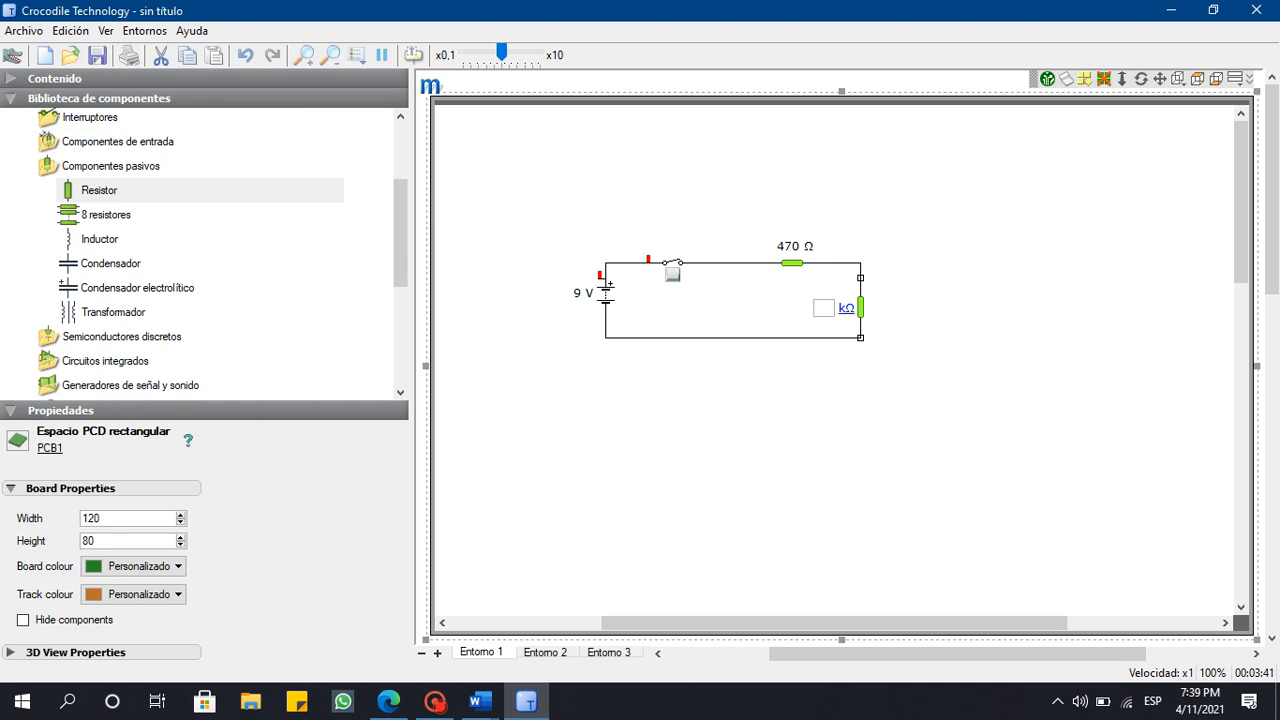
key(BackSpace)
text(.2)
key(Return)
Compare the circuit with the Word manual's Practica 2 and find where its diagram goes, returning to Crocodile Technology.
mouse_move(480, 701)
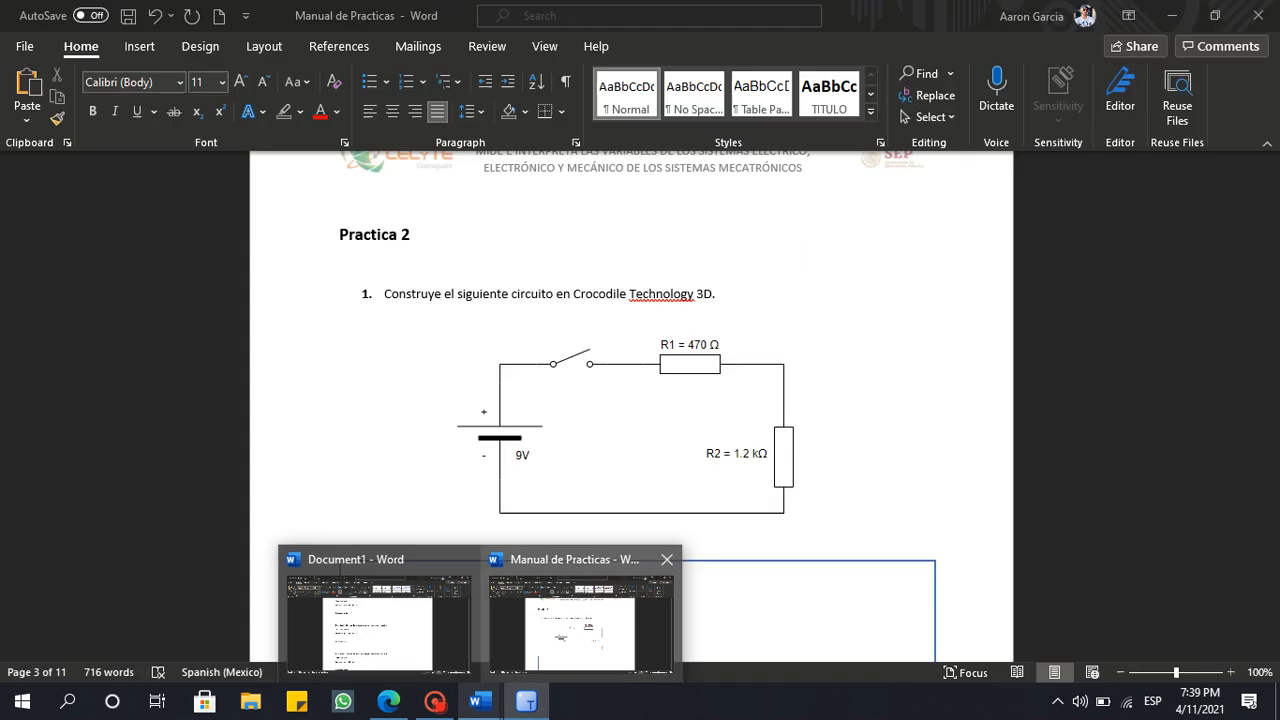
click(580, 622)
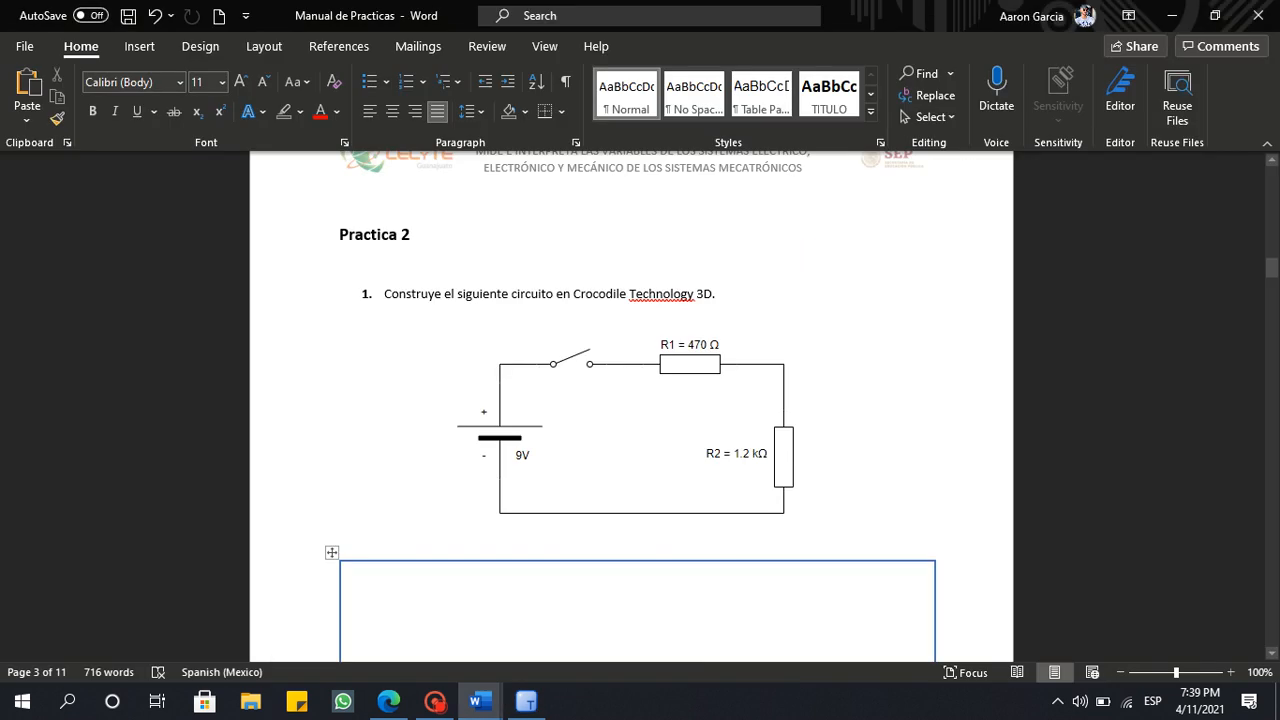
scroll(630, 410, down, 1)
scroll(637, 400, down, 1)
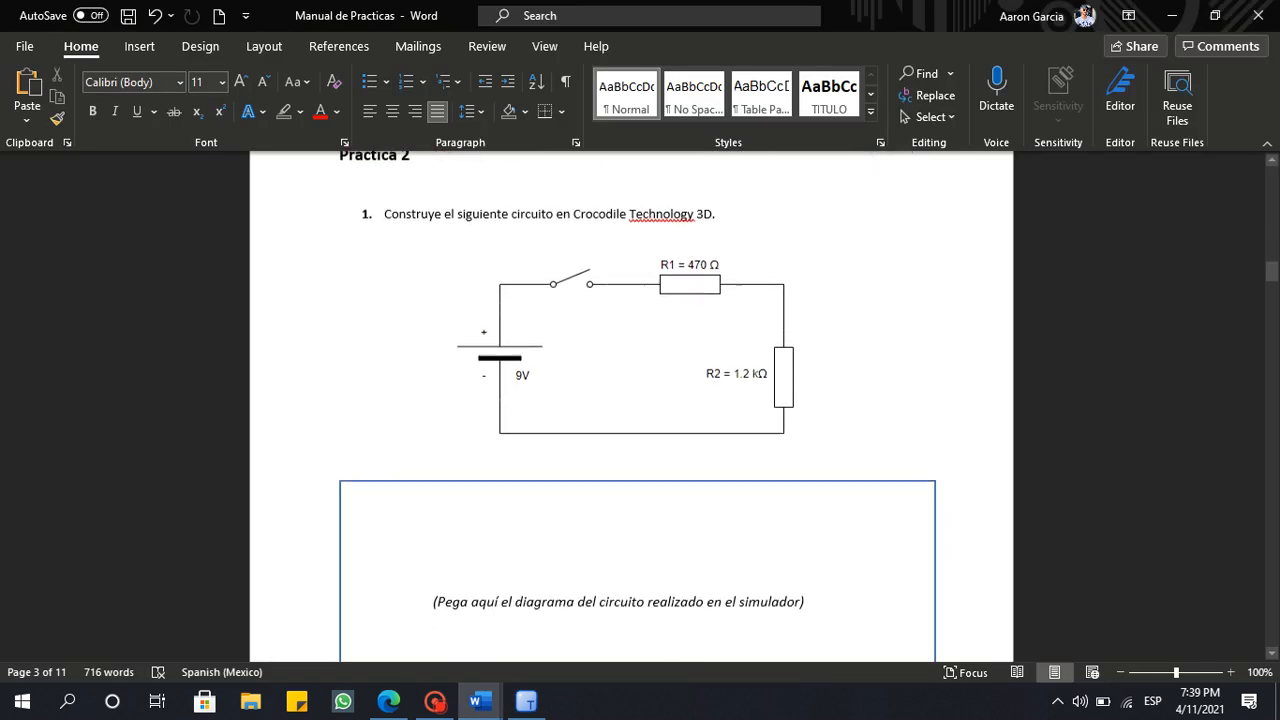
scroll(637, 400, down, 1)
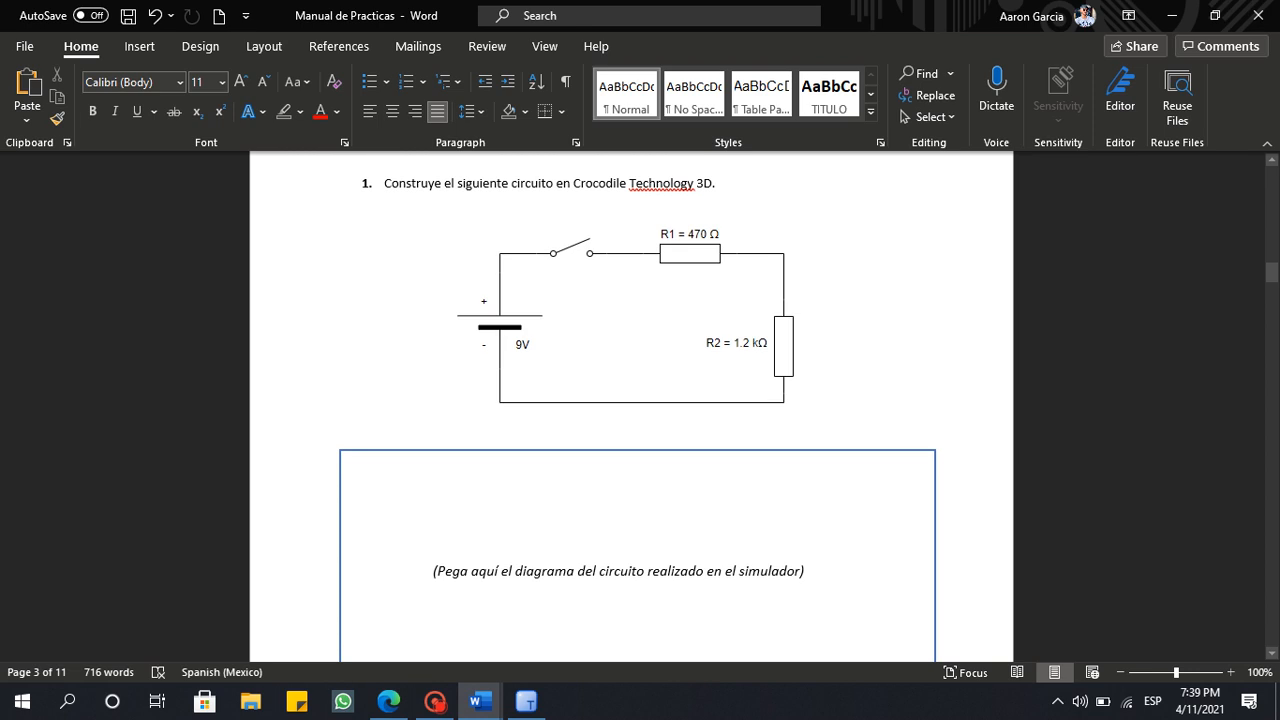
scroll(637, 400, down, 3)
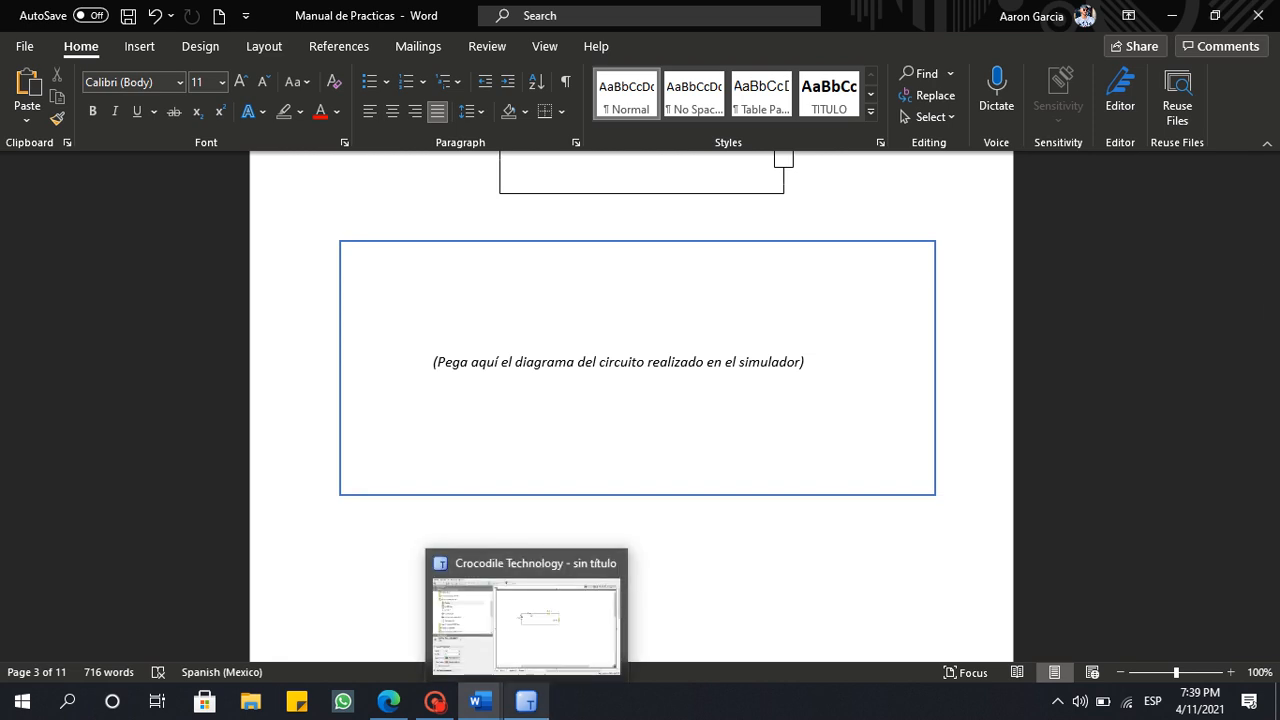
click(526, 701)
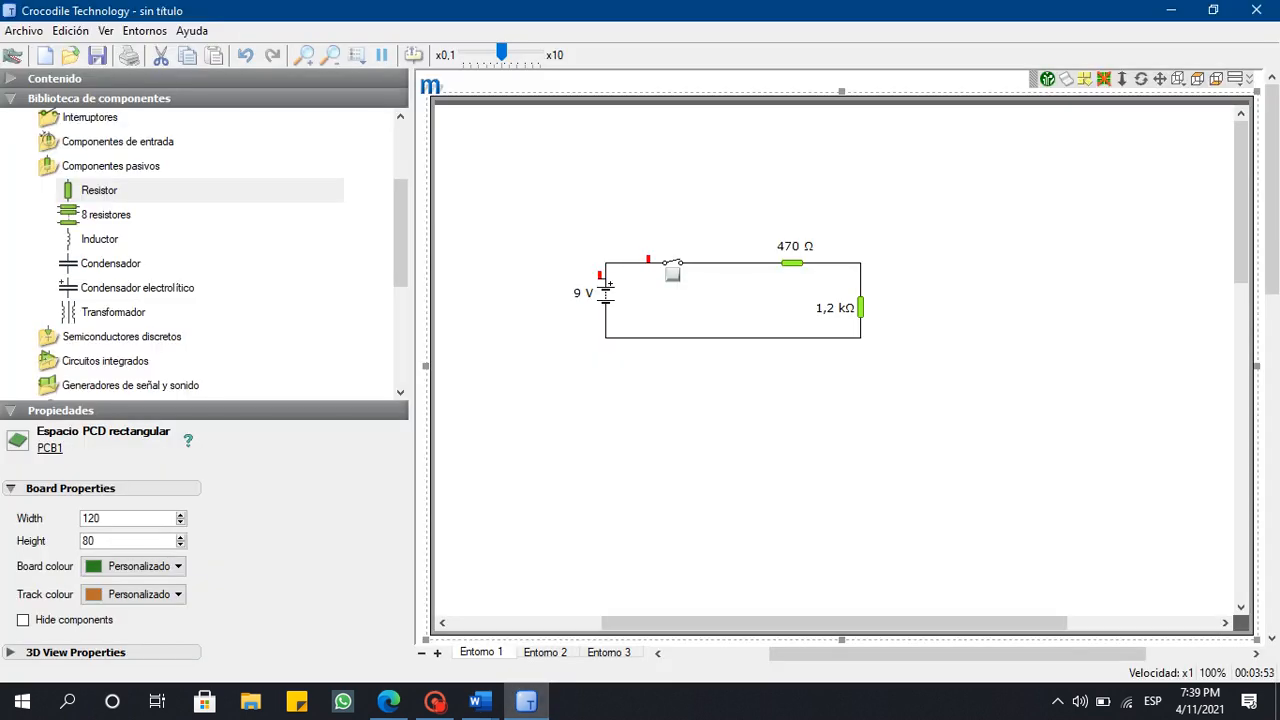
Capture a rectangular screen snip of the complete circuit, including all component values.
click(1249, 701)
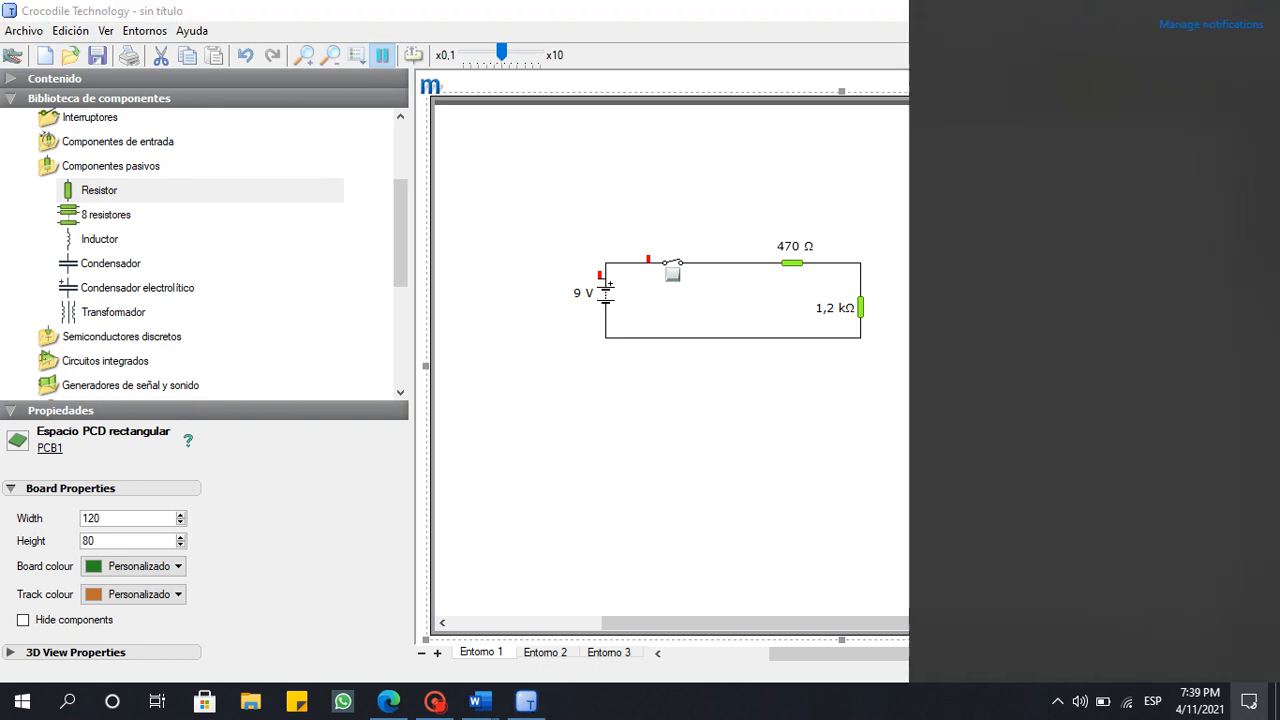
click(1249, 701)
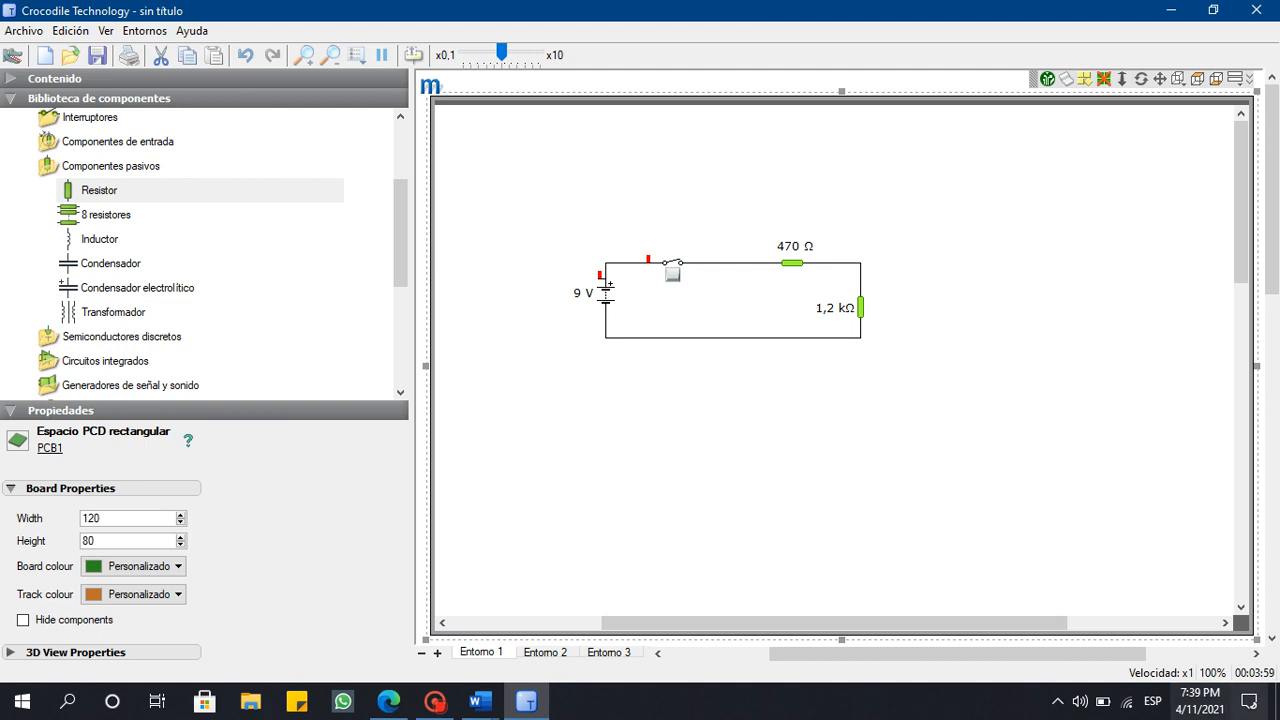
key(super+a)
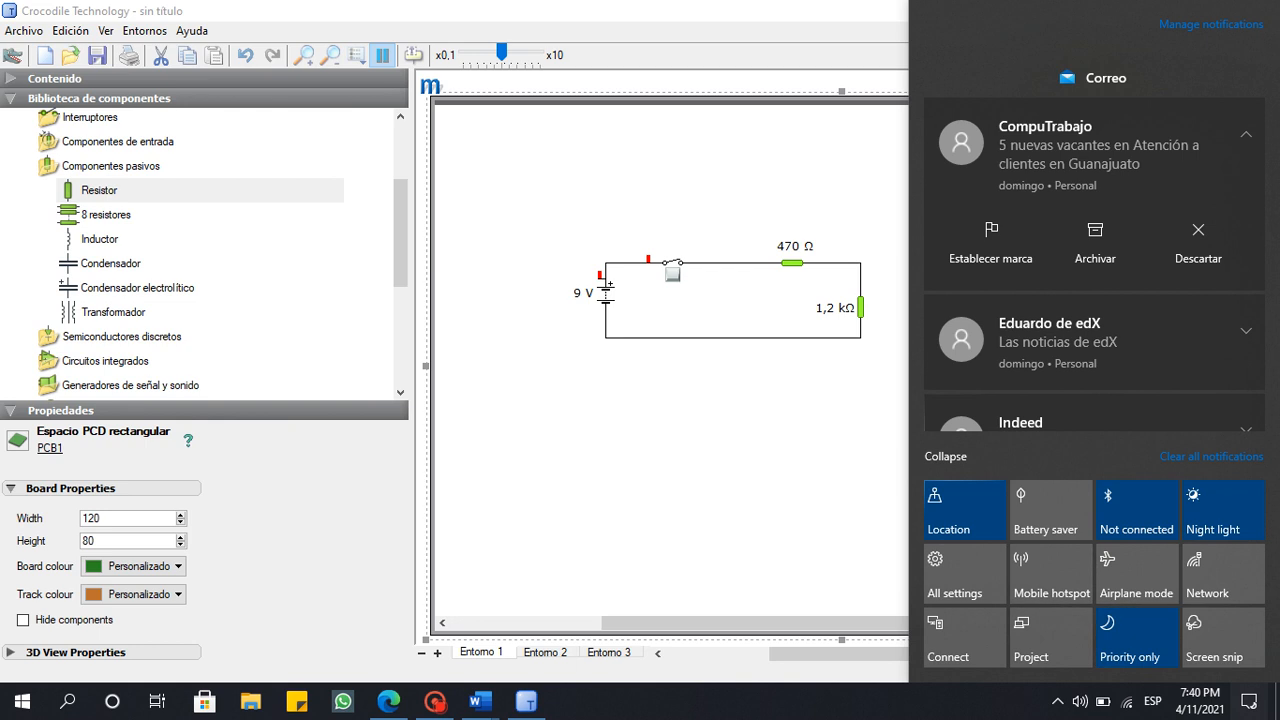
click(945, 456)
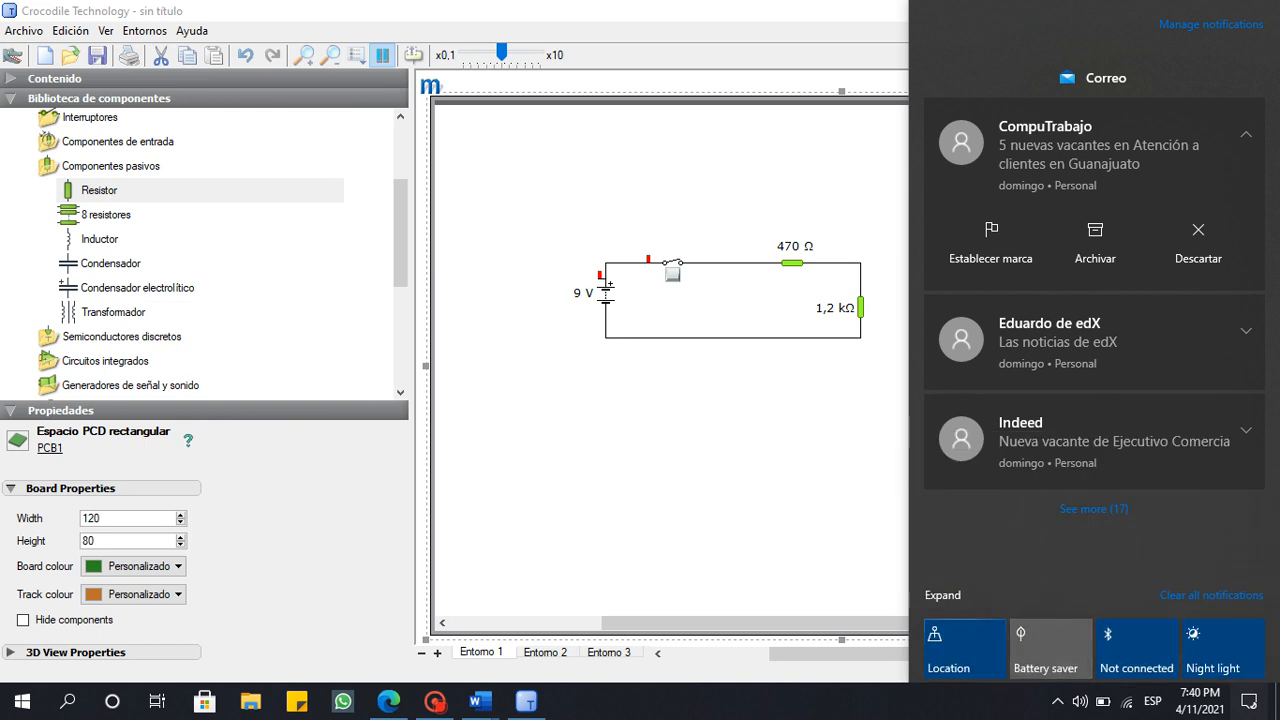
click(942, 595)
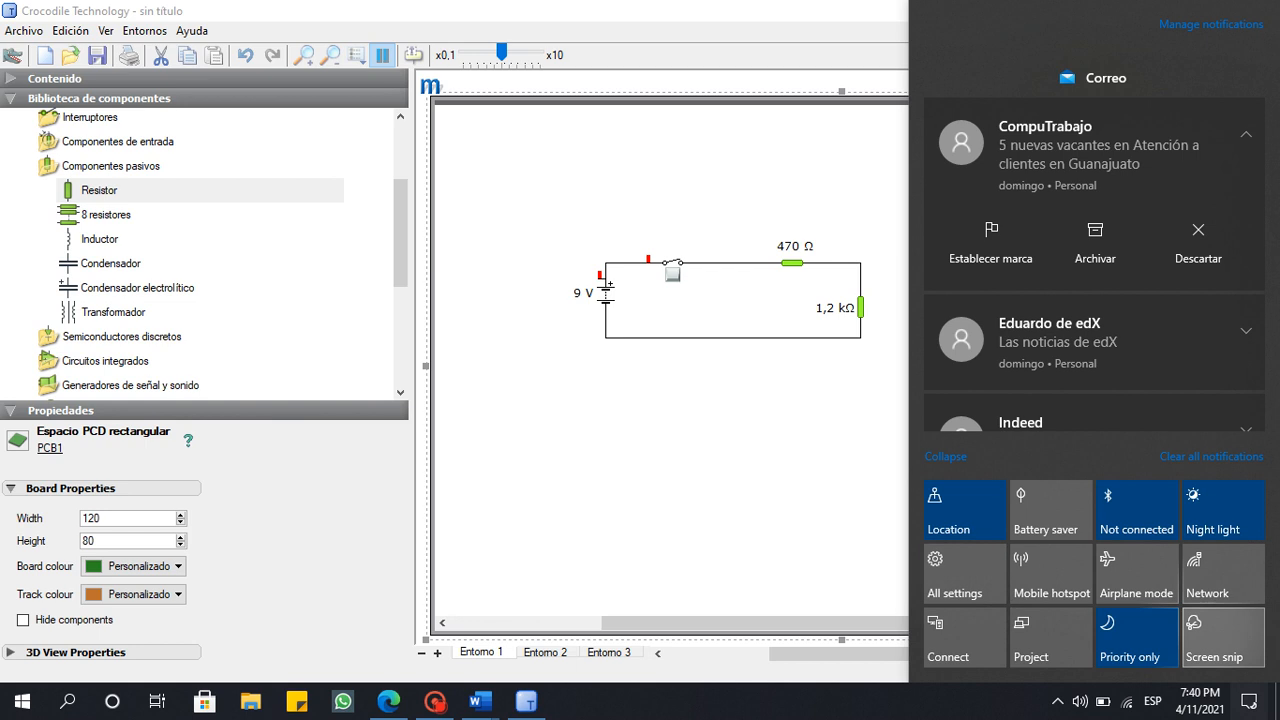
click(1223, 636)
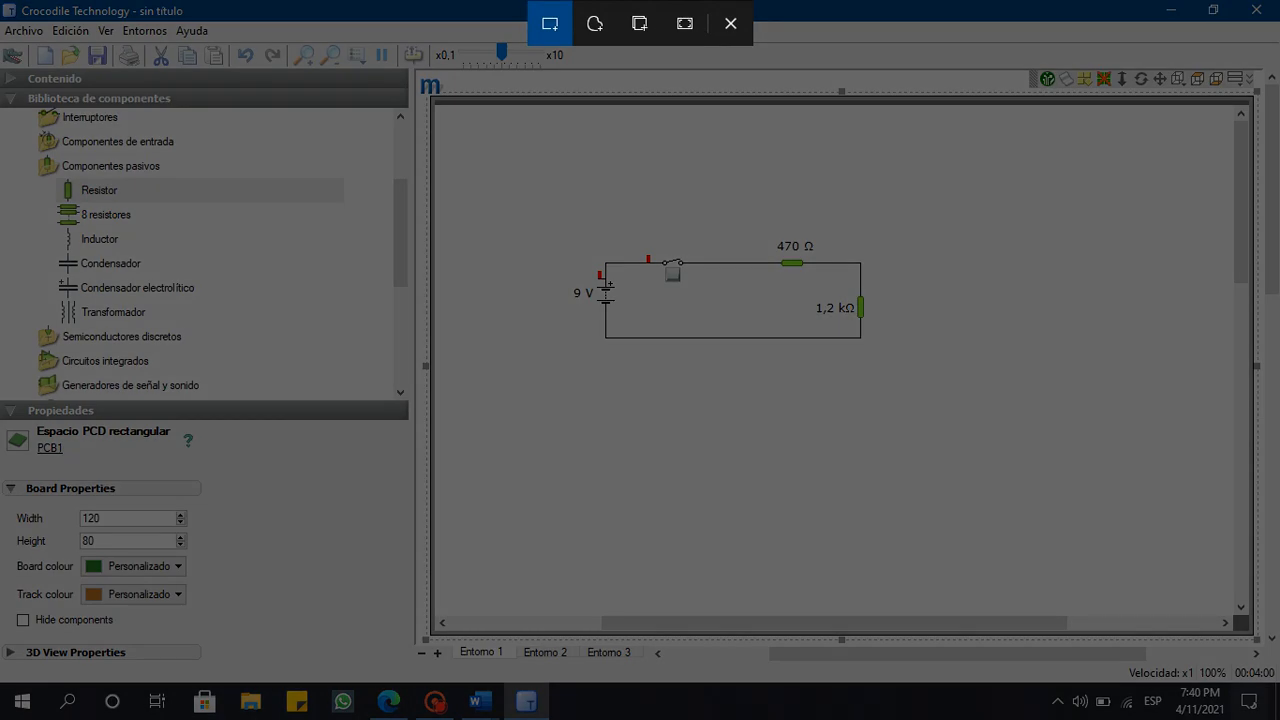
drag(567, 358, 887, 219)
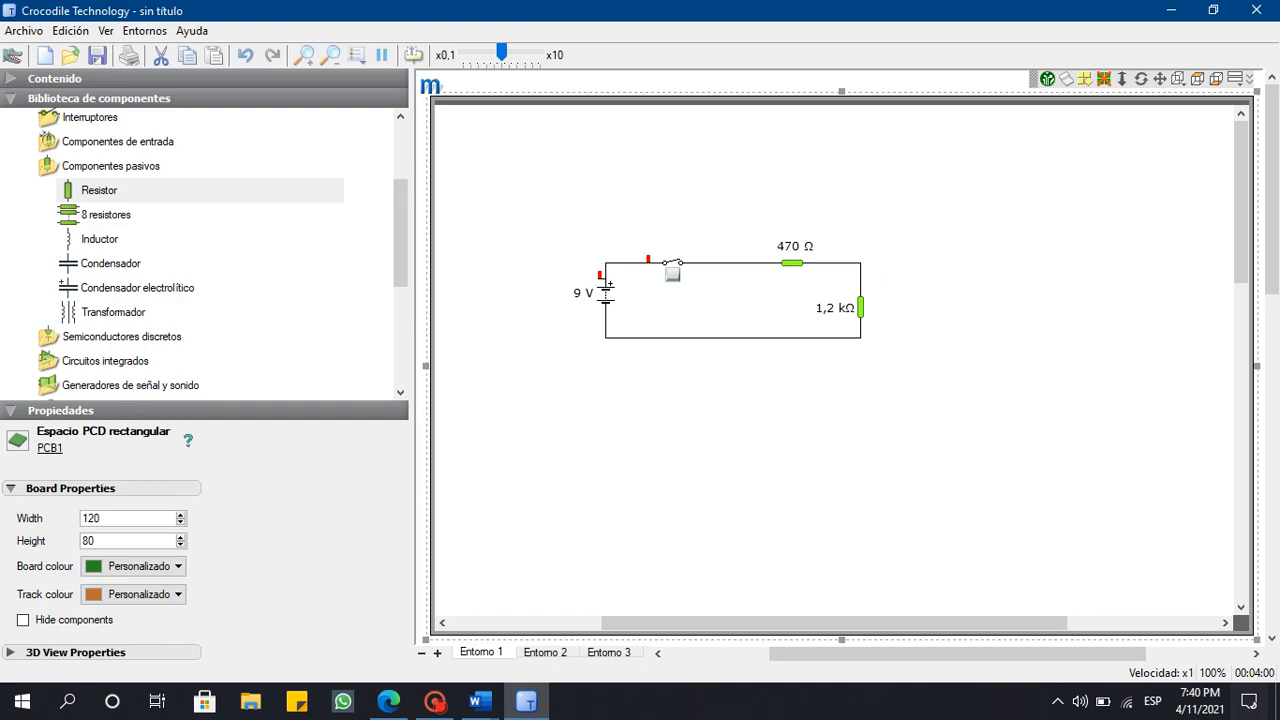
Replace the placeholder text in the Word manual's Practica 2 diagram box with the circuit snip.
mouse_move(480, 702)
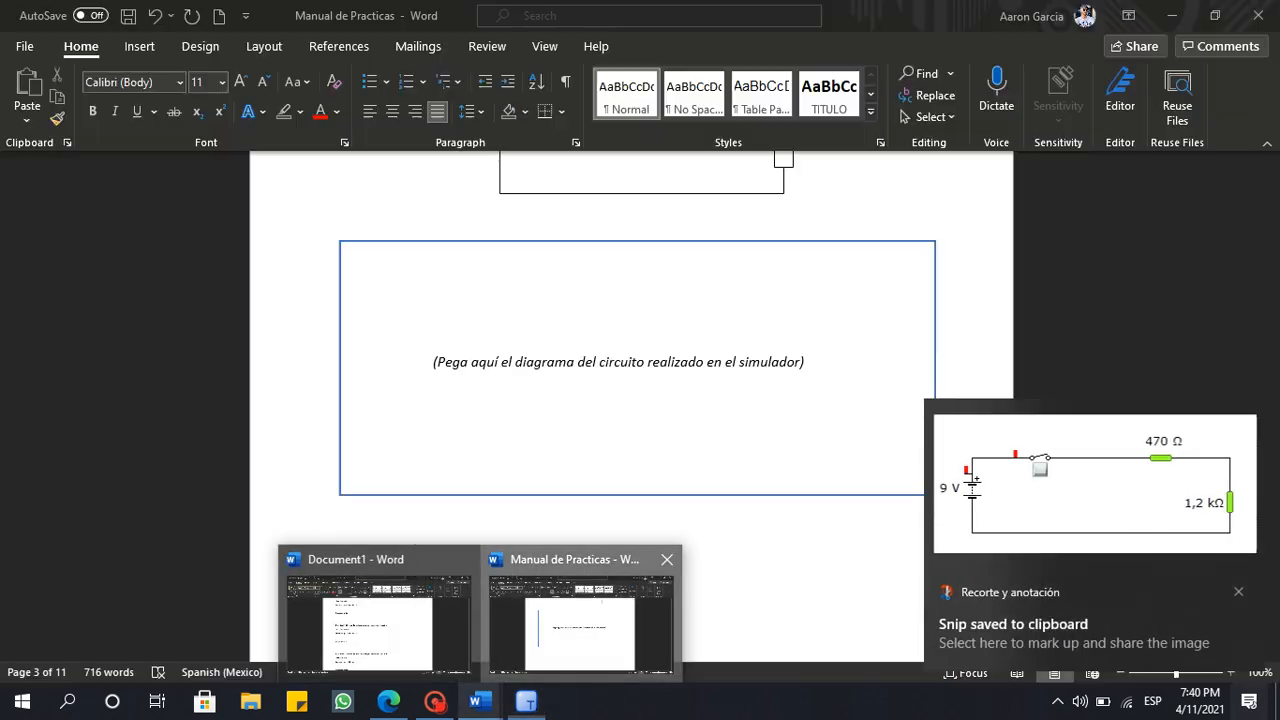
click(590, 615)
drag(805, 362, 433, 362)
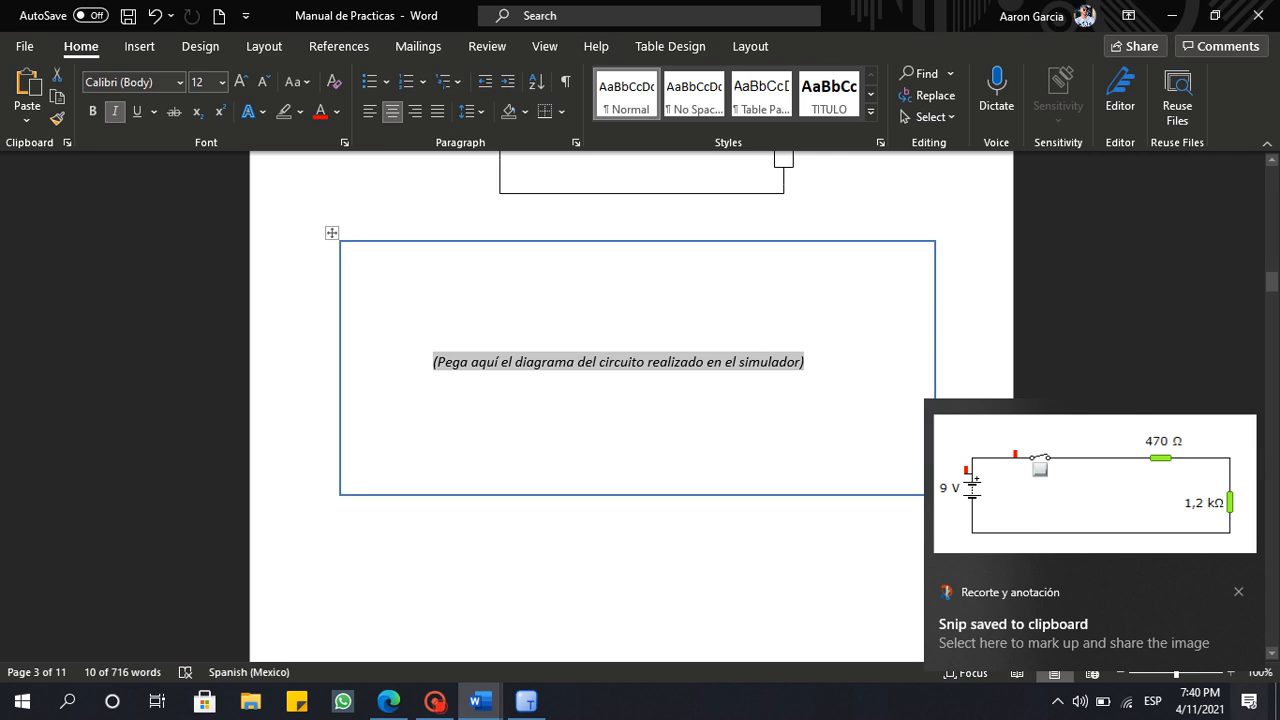
right_click(455, 362)
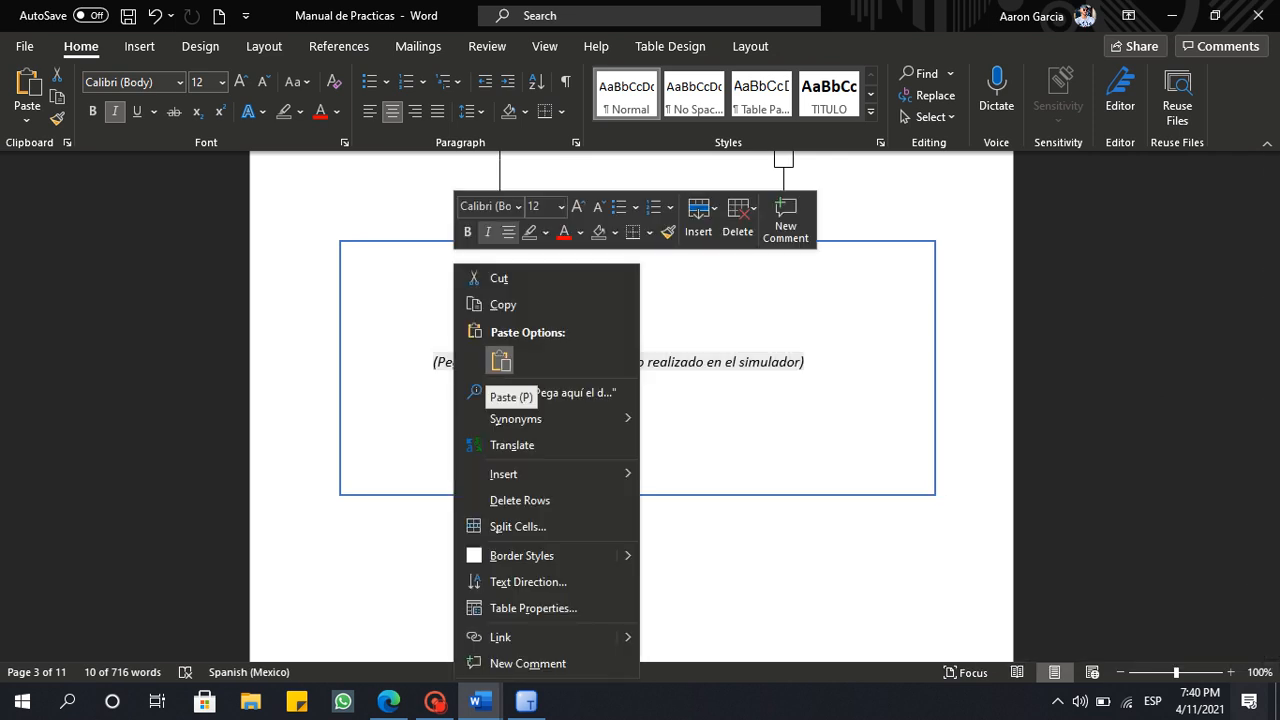
click(500, 361)
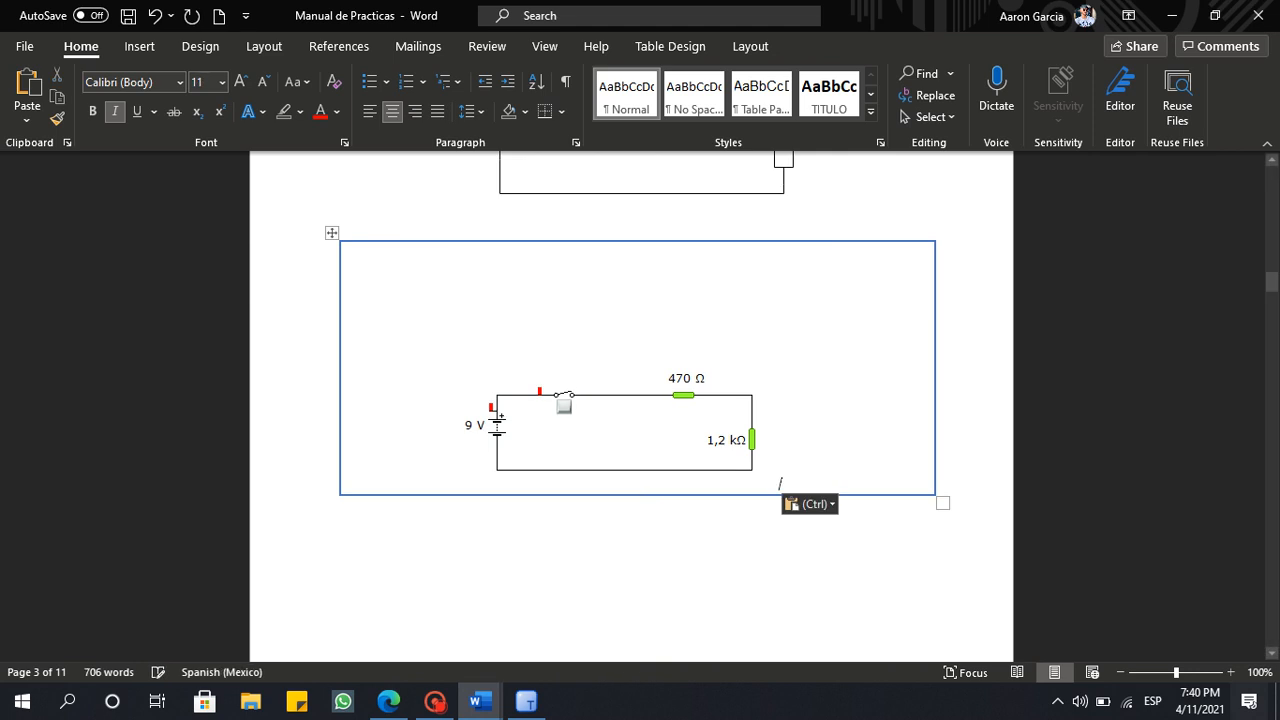
Remove the blank lines above the circuit picture inside the Practica 2 diagram box.
click(780, 486)
click(391, 323)
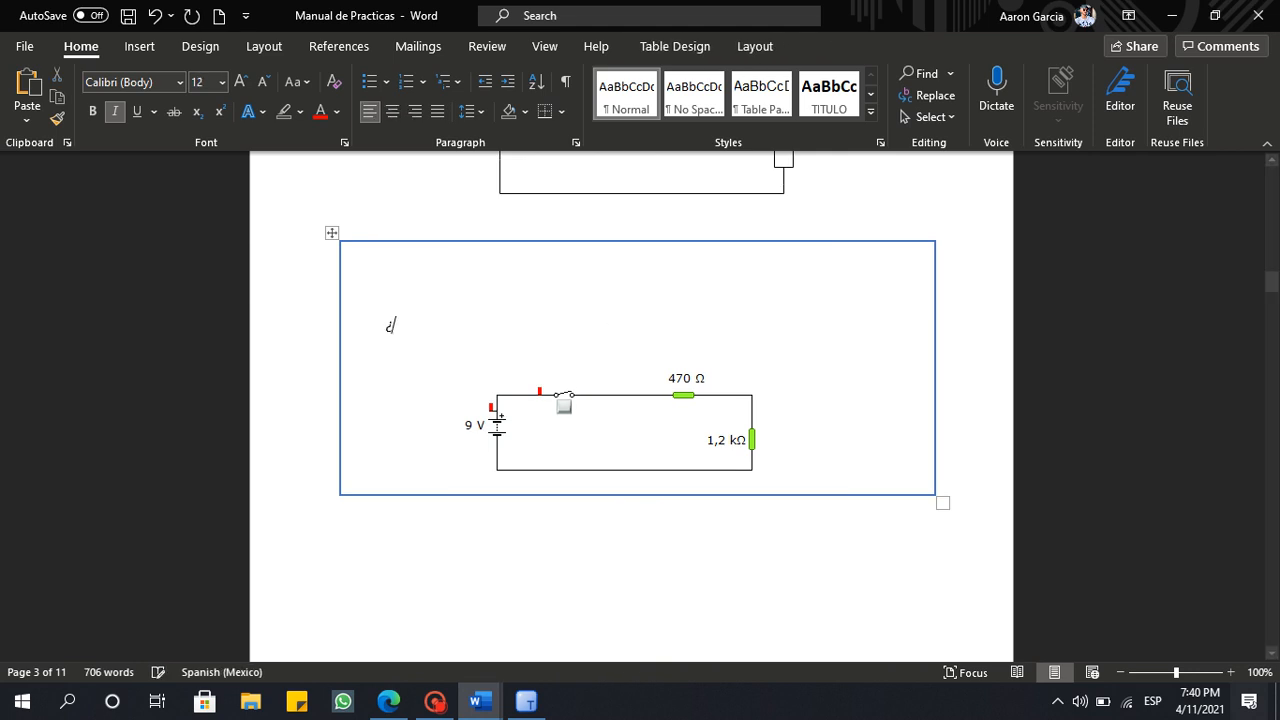
key(BackSpace)
key(BackSpace)
key(BackSpace)
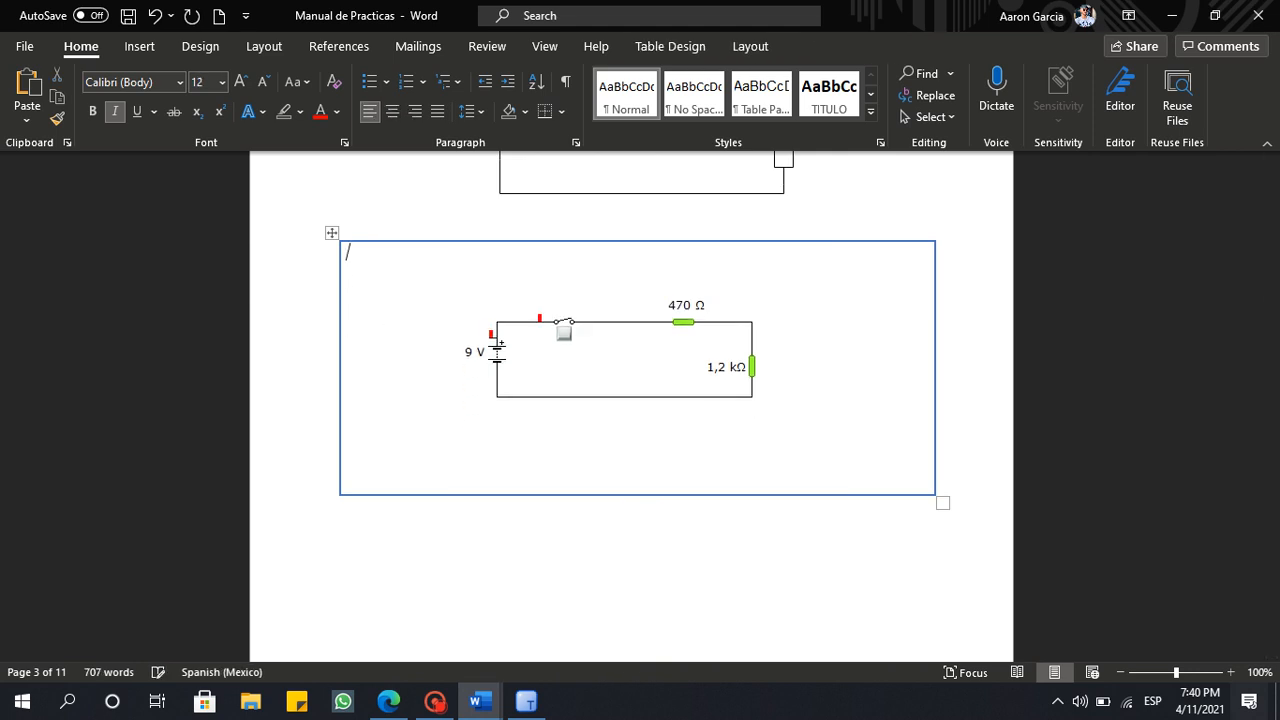
click(777, 406)
scroll(777, 450, up, 3)
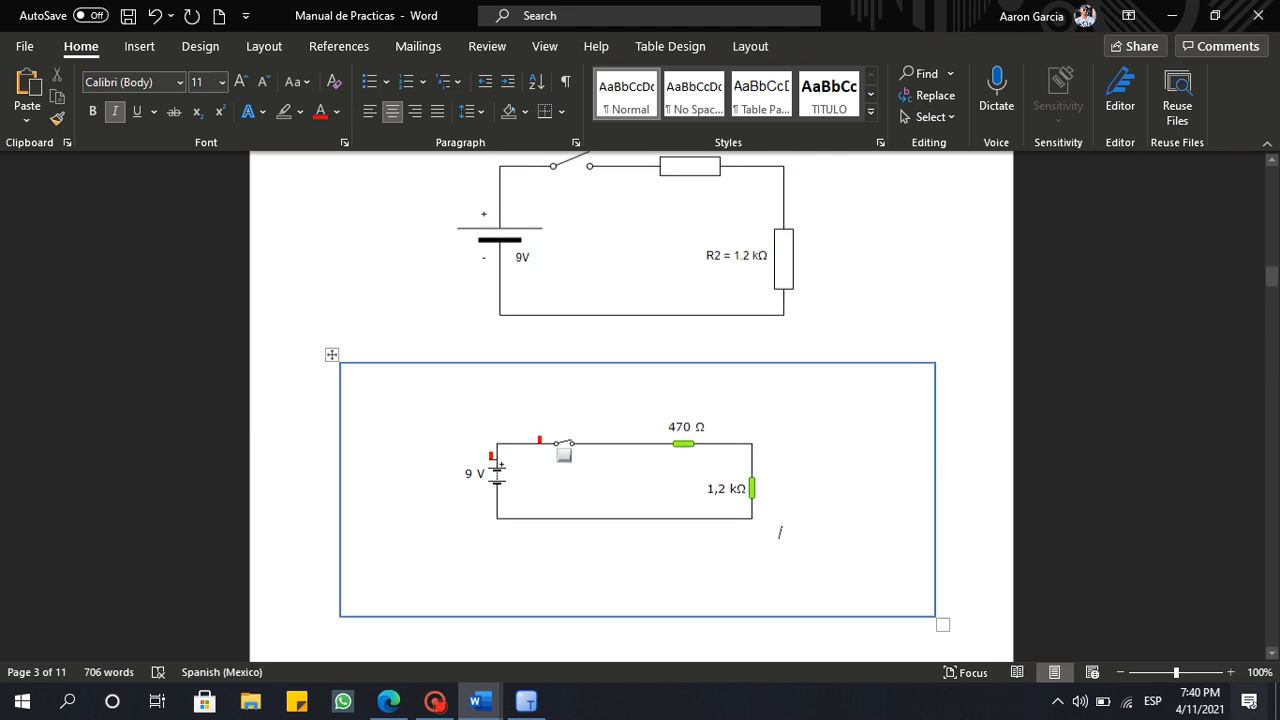
scroll(780, 553, down, 1)
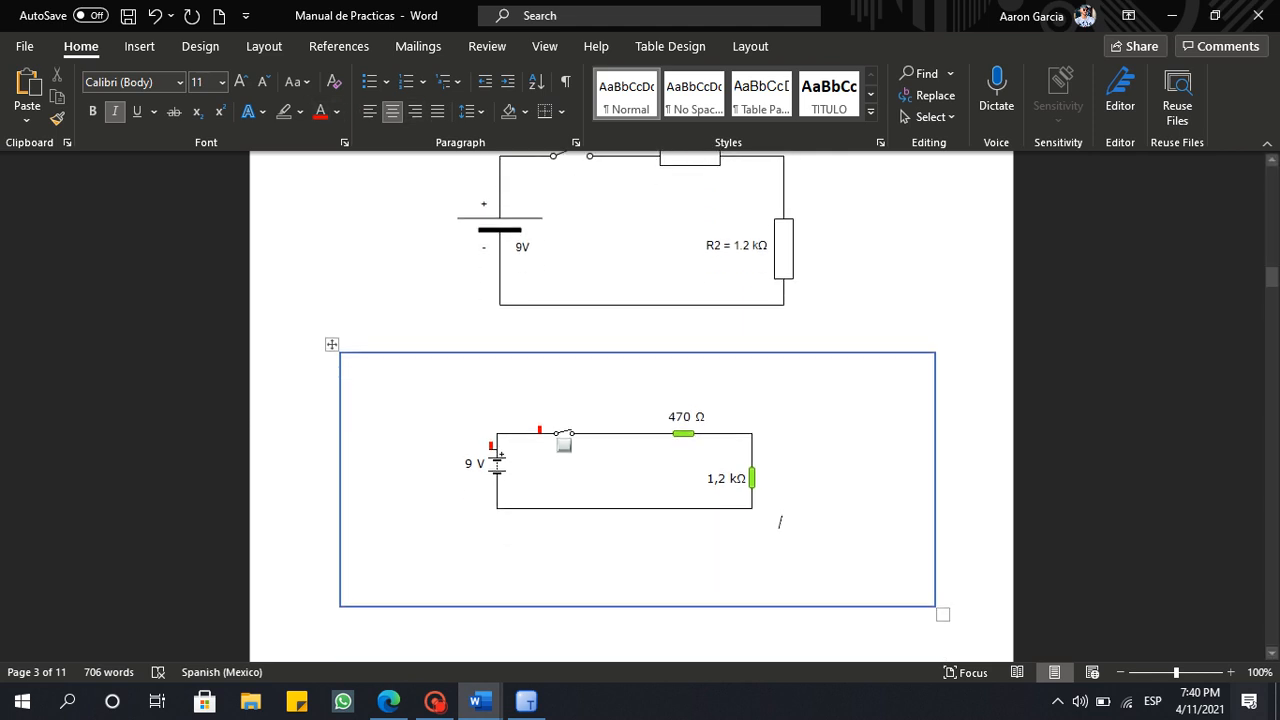
Insert a caption below the circuit picture with the label Figura, reading "Figura 1 Diagrama del circuito".
scroll(779, 521, down, 1)
right_click(653, 446)
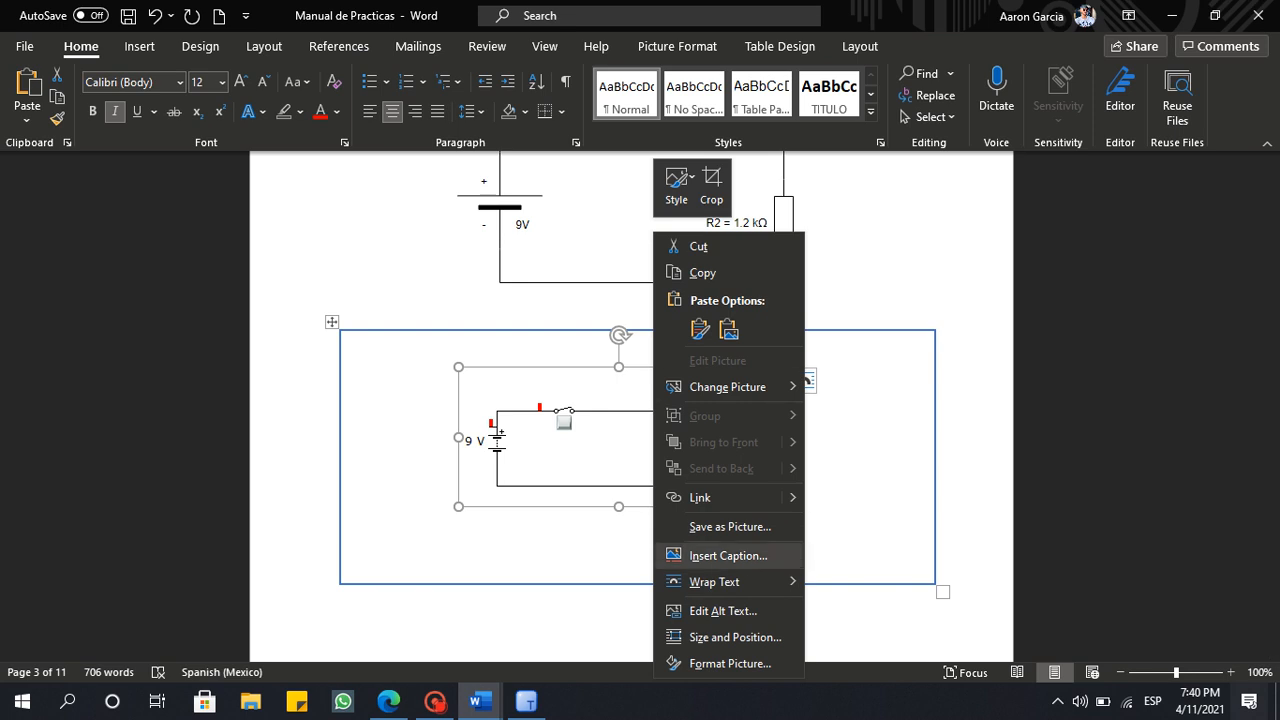
click(728, 555)
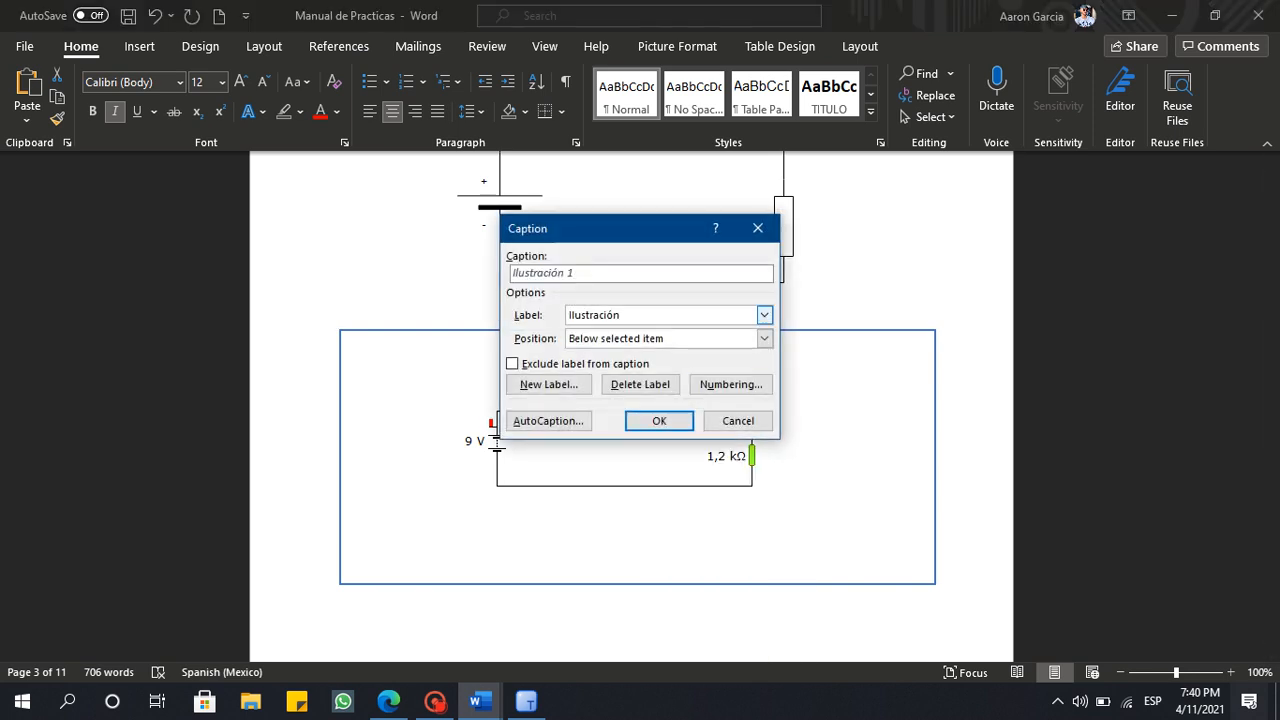
click(764, 315)
click(600, 344)
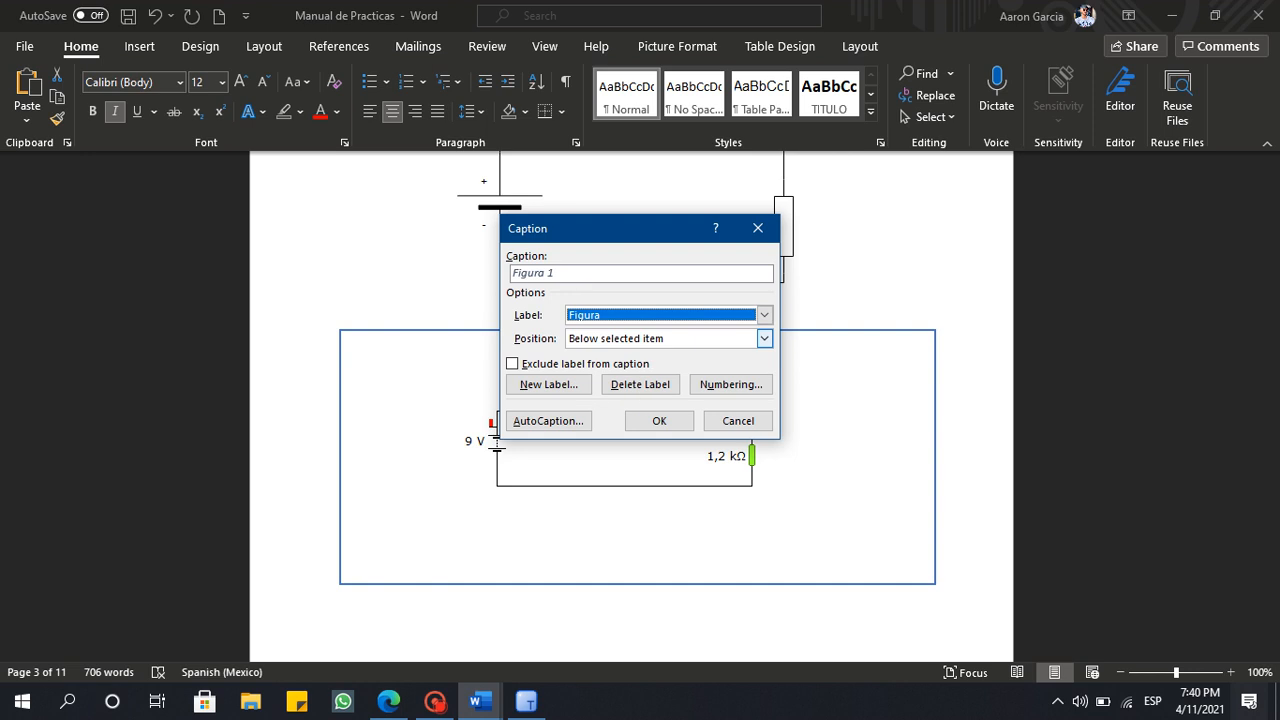
click(557, 273)
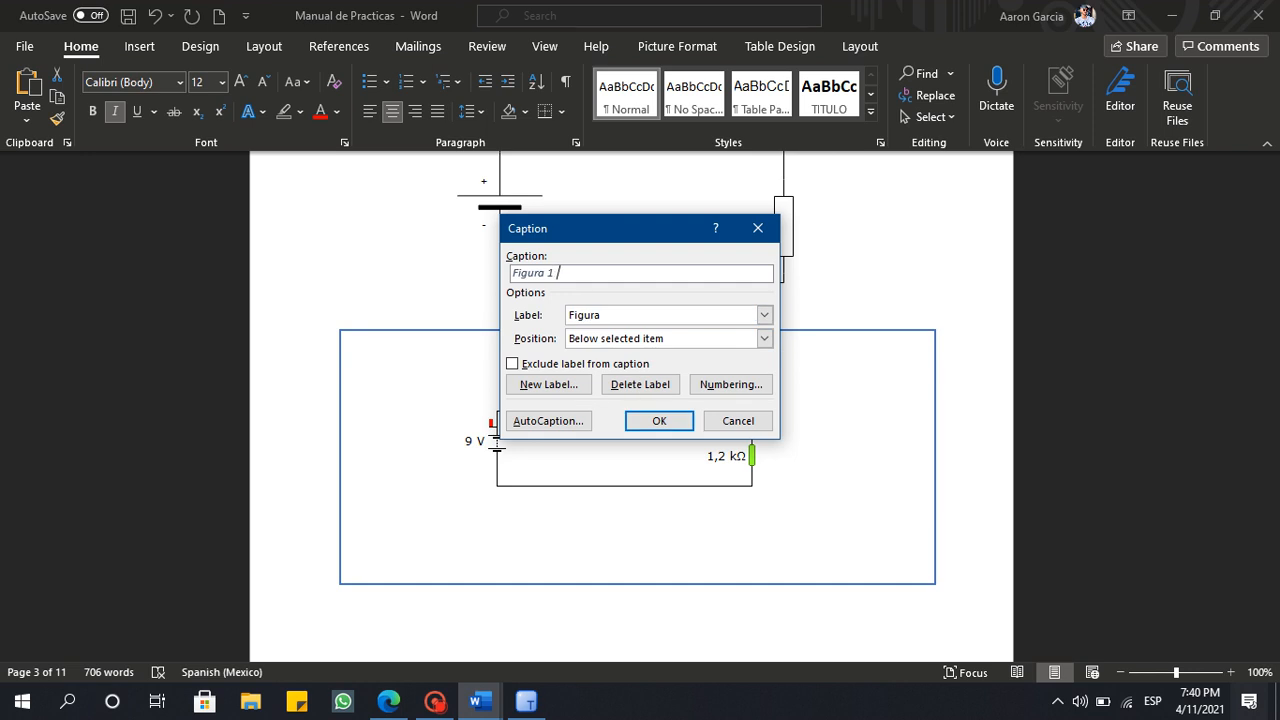
text(P)
key(BackSpace)
text(Diagrama del circuito)
key(Return)
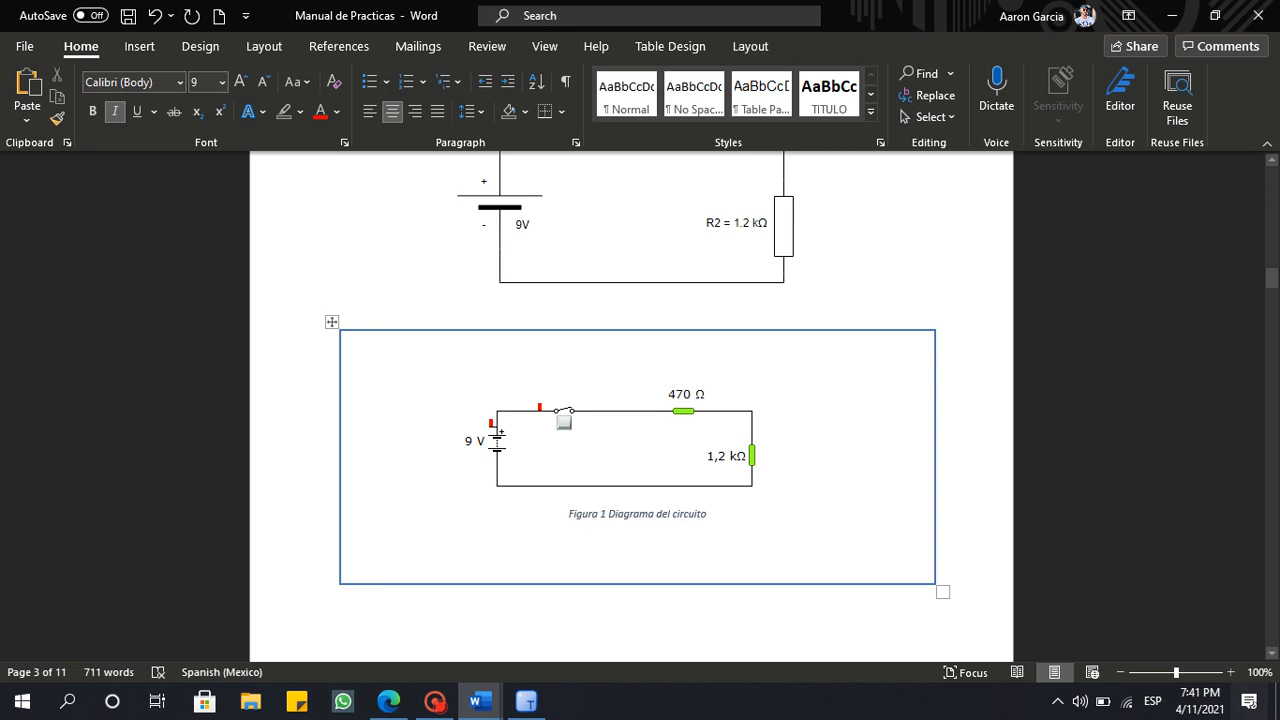
Read the manual's exercise 2 instructions and measurement table, and return to Crocodile Technology.
scroll(631, 400, down, 1)
scroll(631, 400, down, 2)
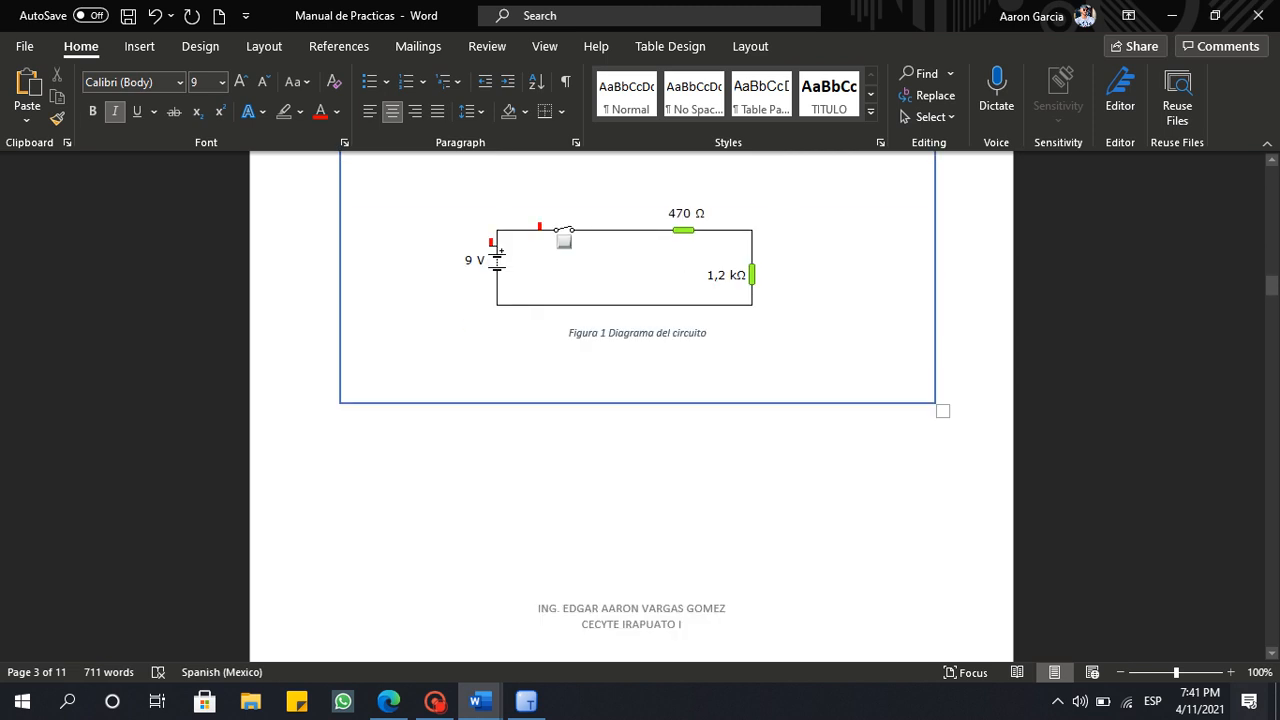
scroll(631, 400, down, 3)
scroll(631, 400, down, 5)
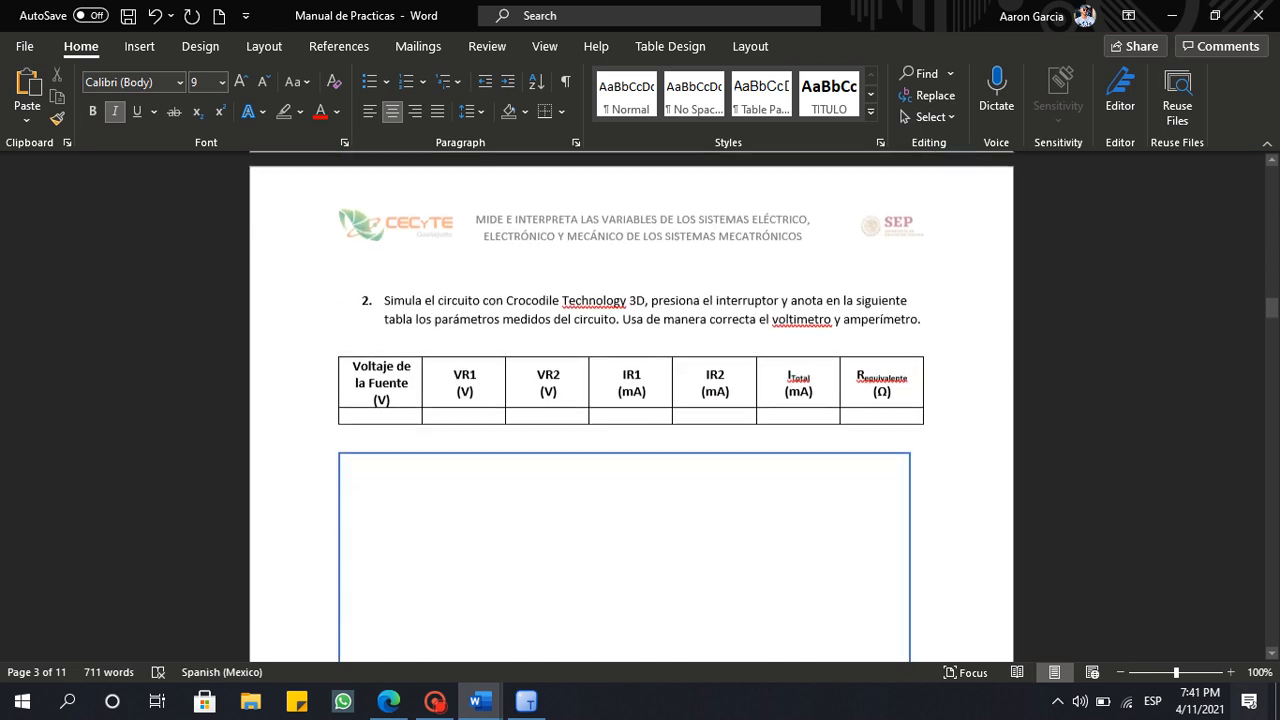
scroll(631, 400, down, 1)
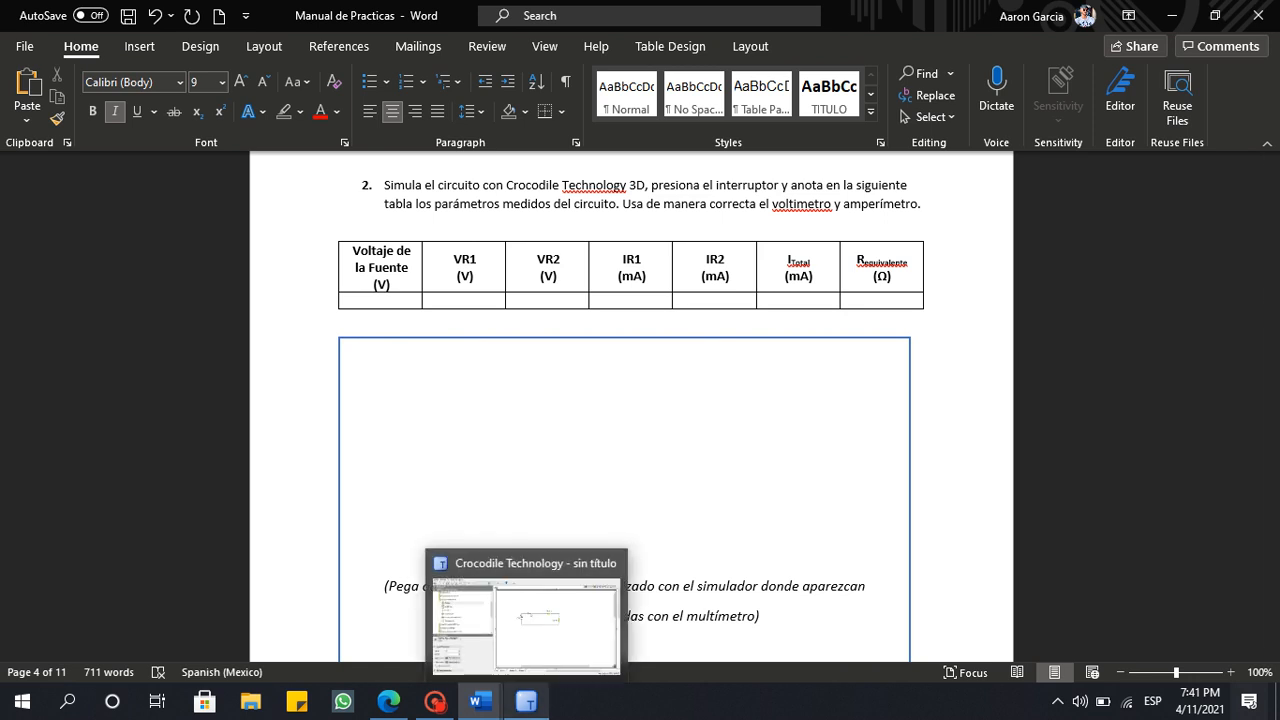
click(526, 701)
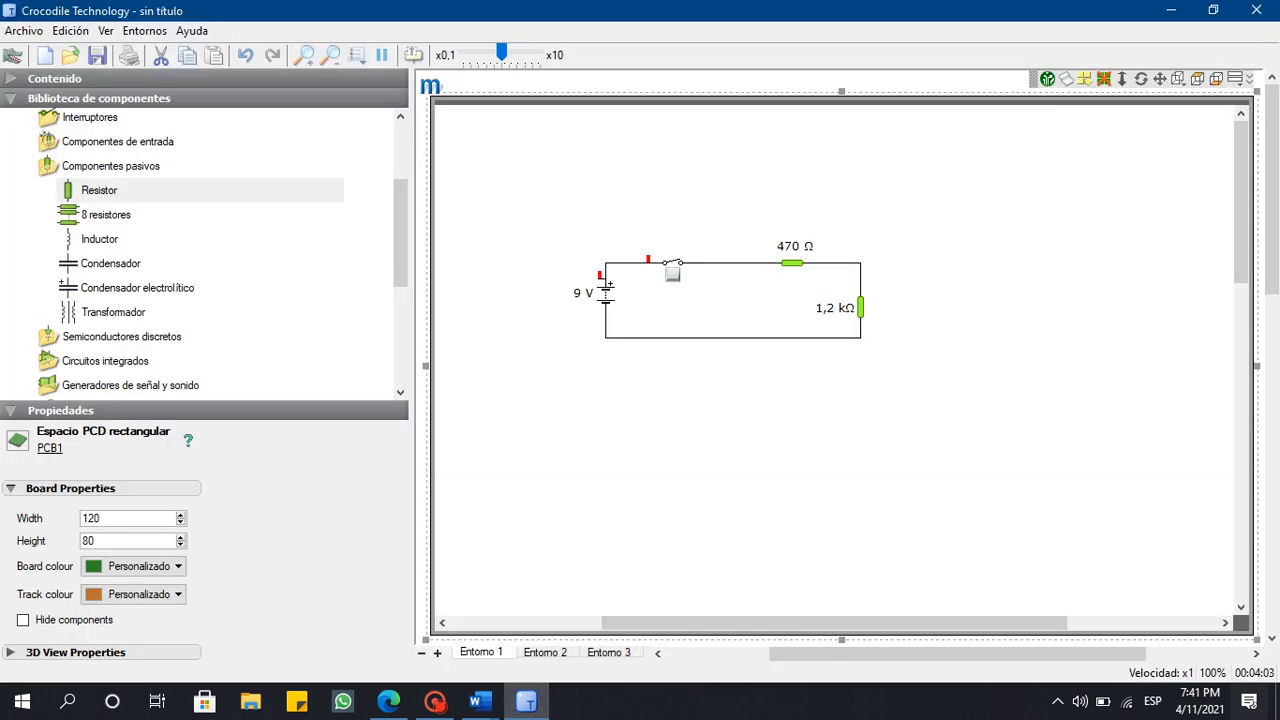
Enlarge the circuit layout by moving the 1.2 kΩ resistor outward to the right and the 470 Ω resistor and switch upward.
drag(860, 308, 965, 316)
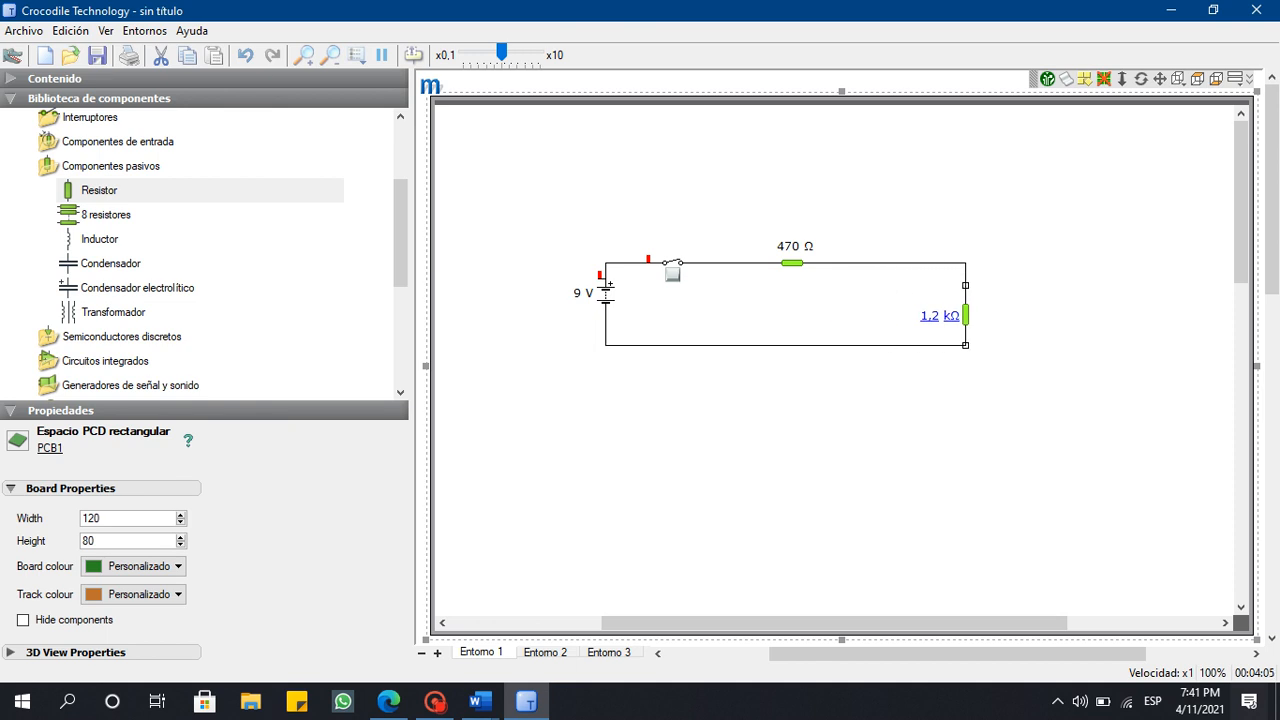
drag(792, 263, 792, 210)
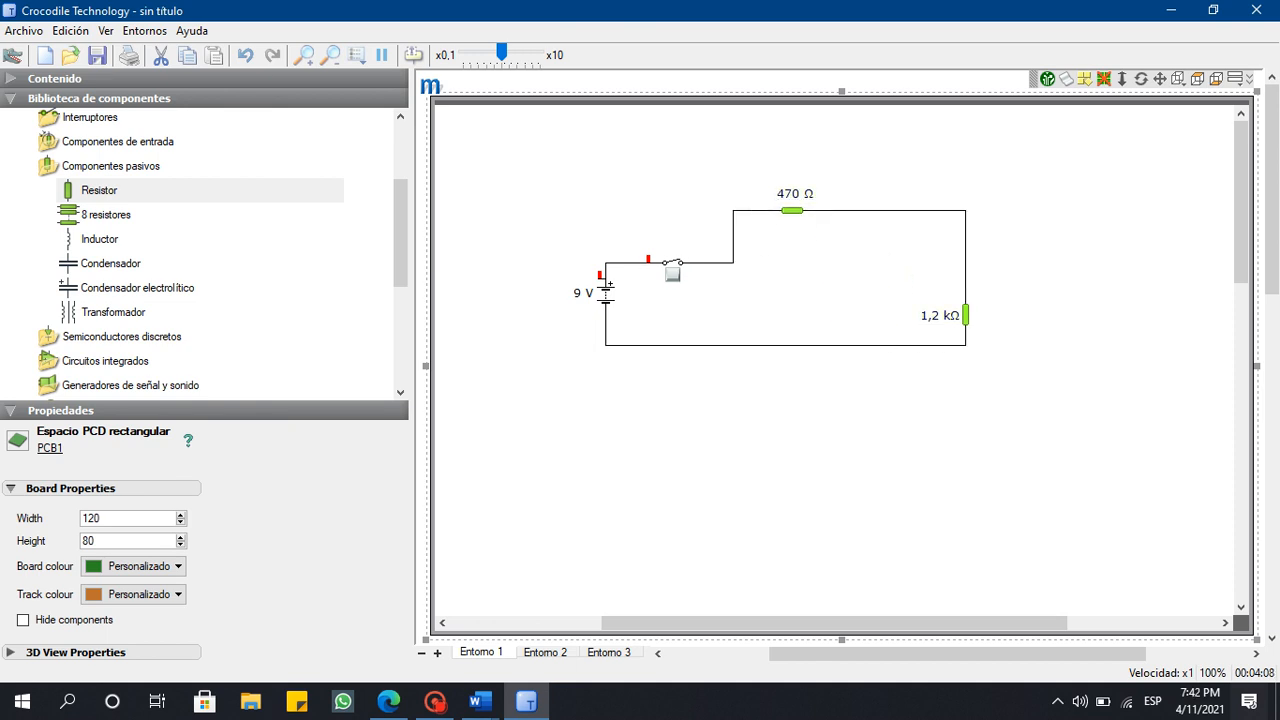
drag(673, 273, 665, 220)
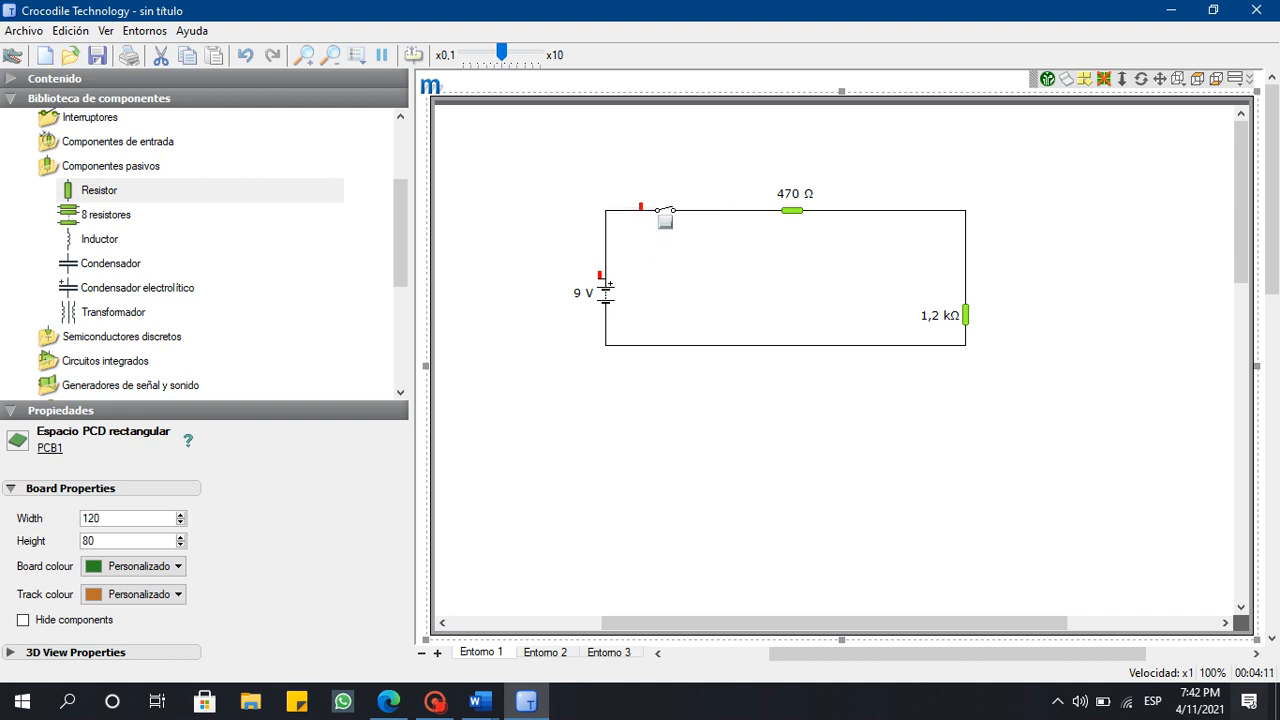
Delete all connecting wires between the battery, switch and resistors, and shift the 470 Ω resistor slightly to the right.
drag(1056, 258, 847, 195)
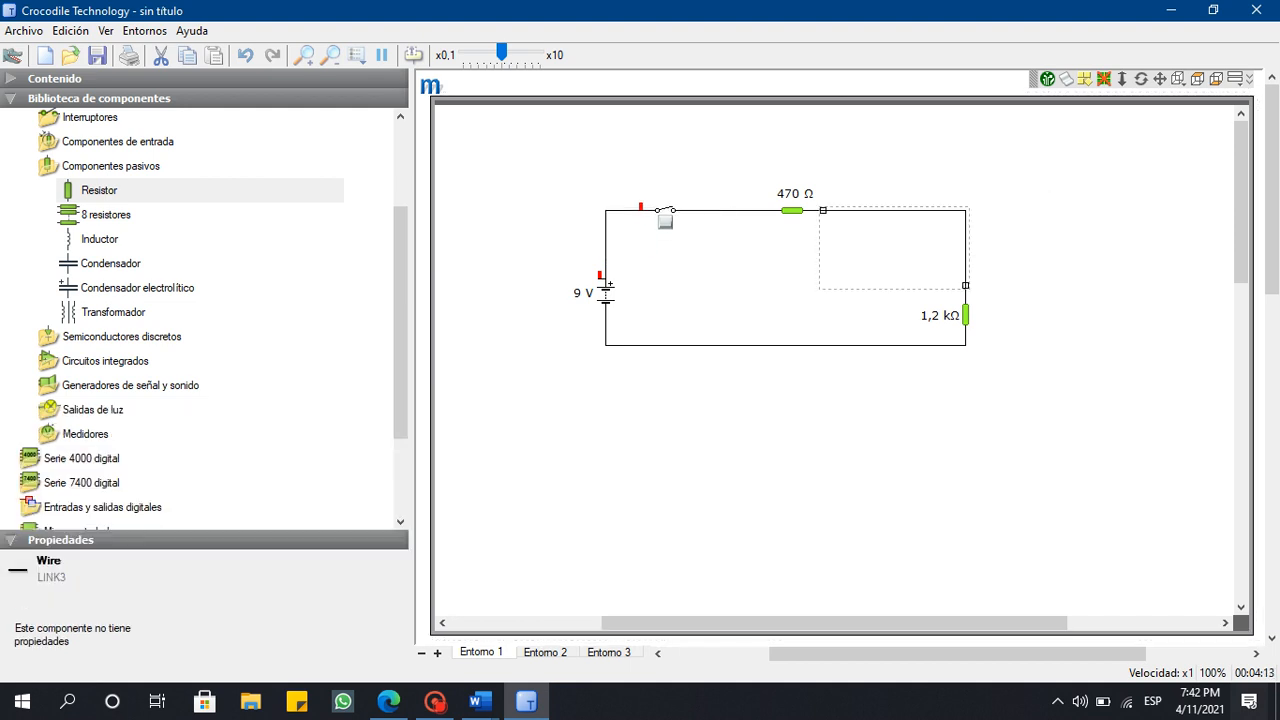
key(Delete)
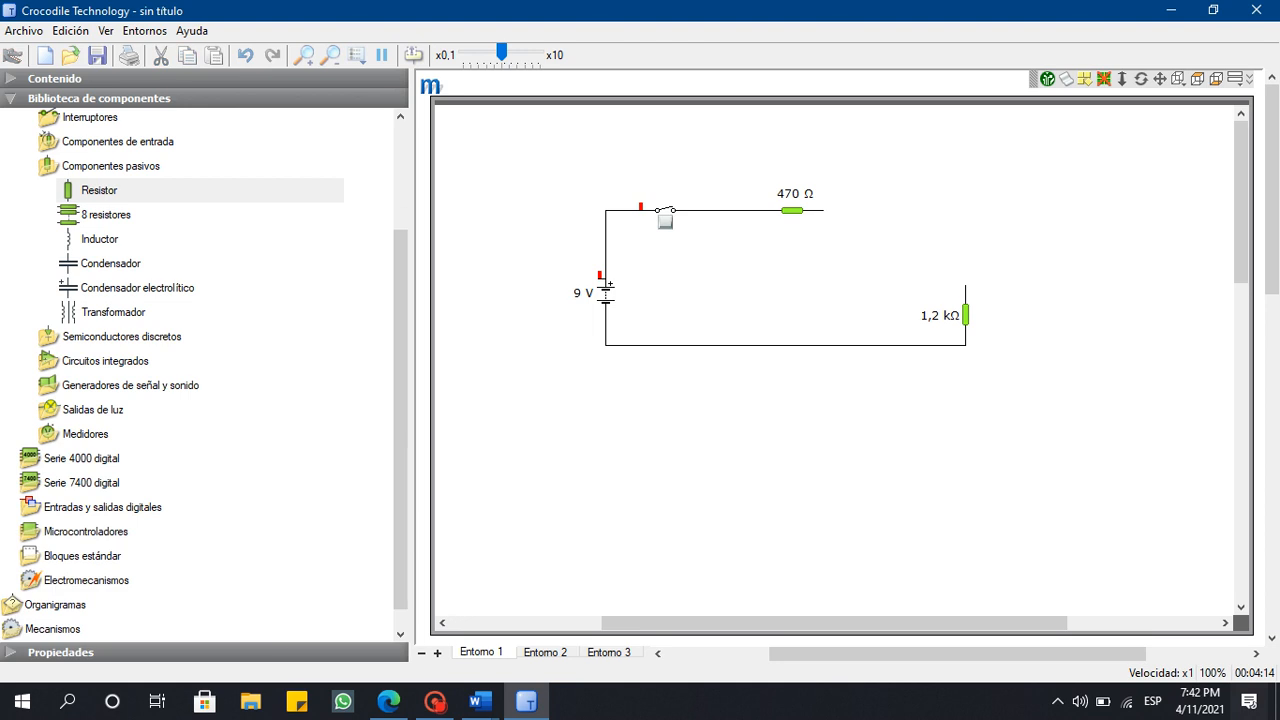
drag(782, 390, 682, 317)
key(Delete)
drag(624, 240, 546, 194)
key(Delete)
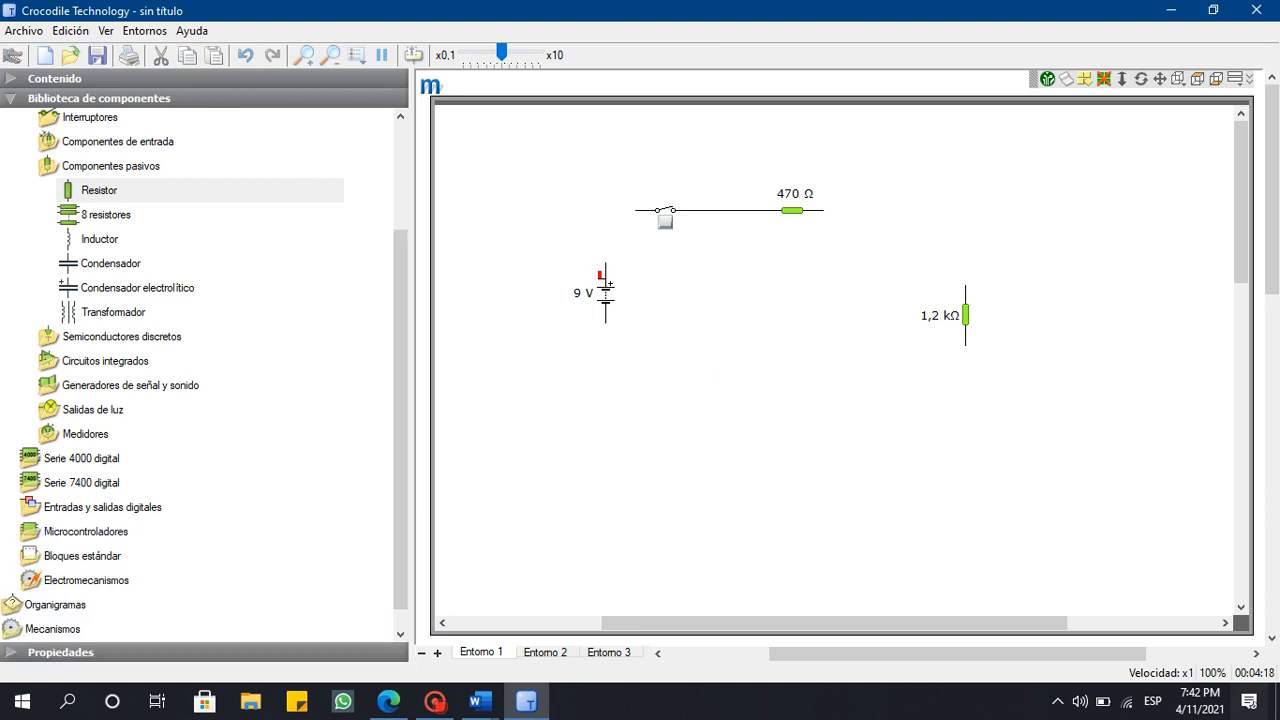
click(729, 210)
key(Delete)
drag(792, 210, 815, 210)
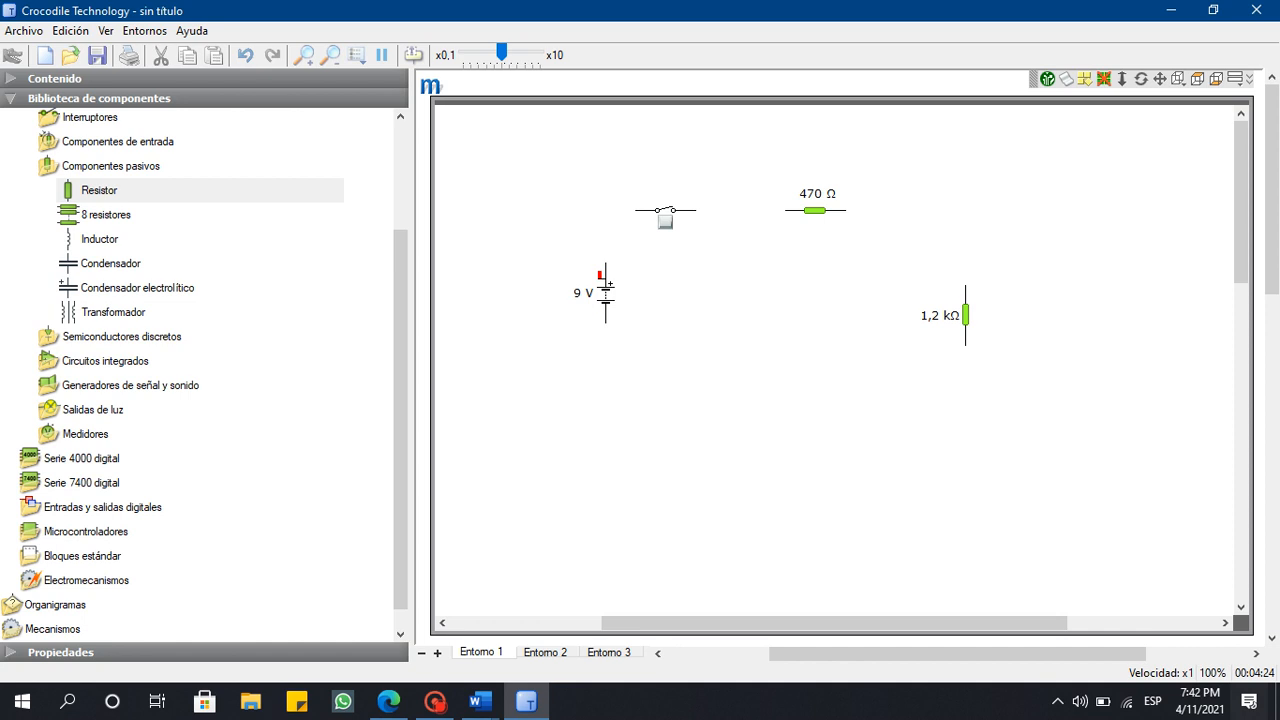
Expand the Medidores category in the component library.
click(110, 166)
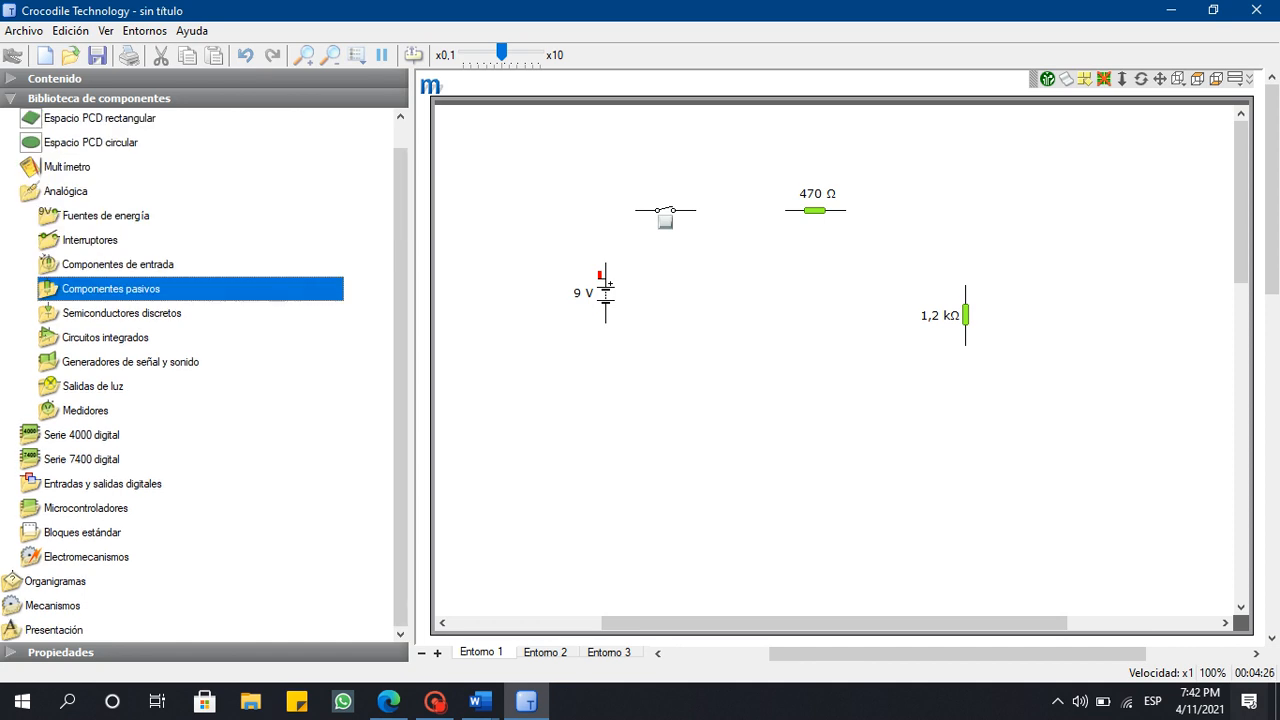
click(85, 411)
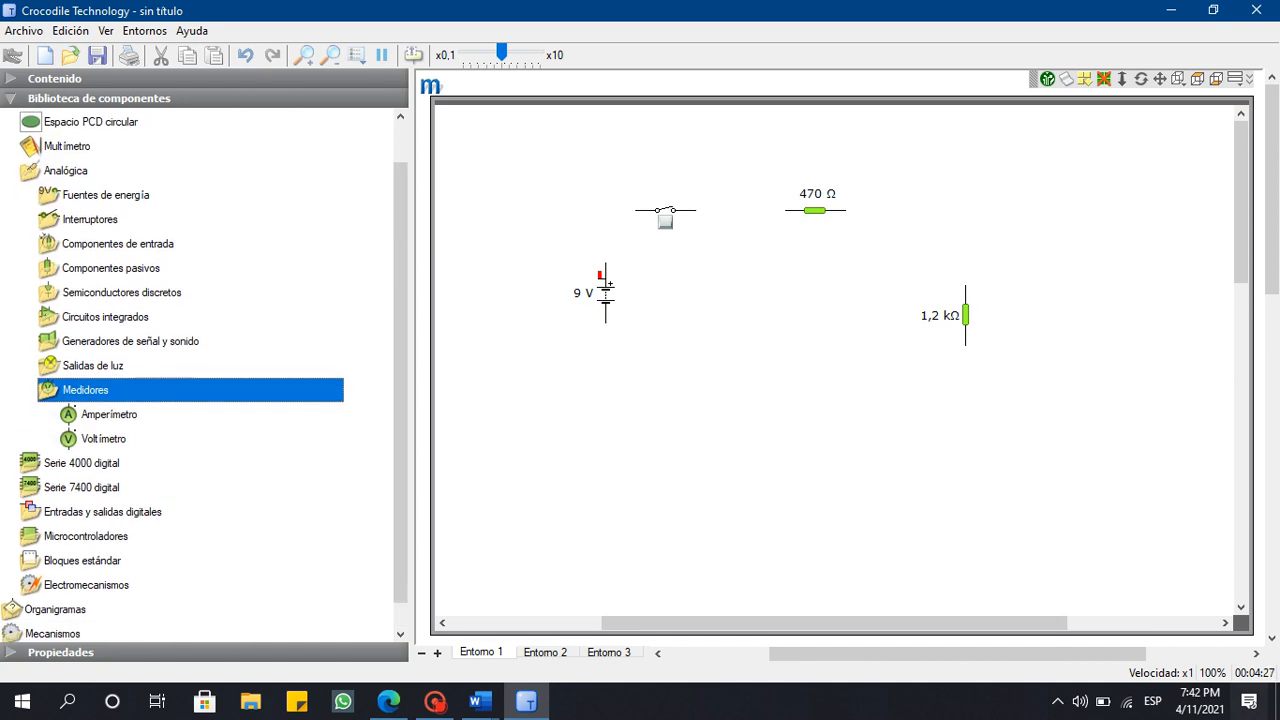
click(108, 414)
drag(108, 414, 770, 285)
key(ctrl+z)
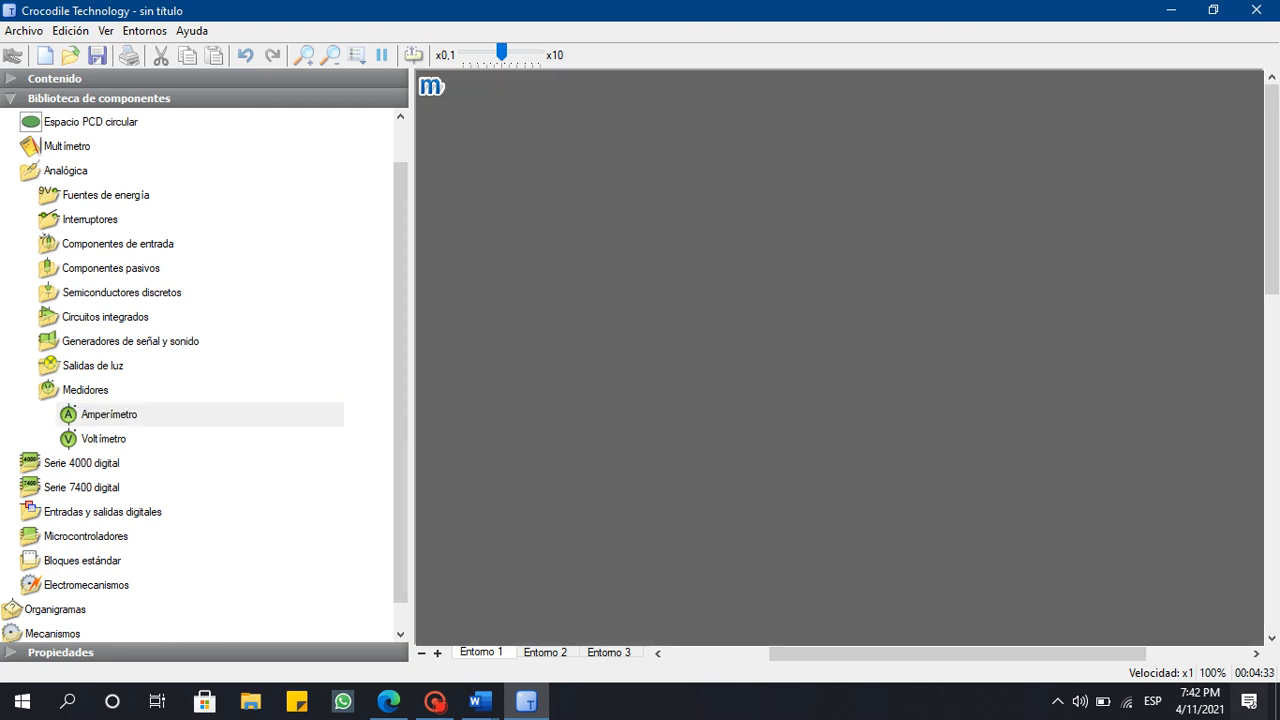
key(ctrl+z)
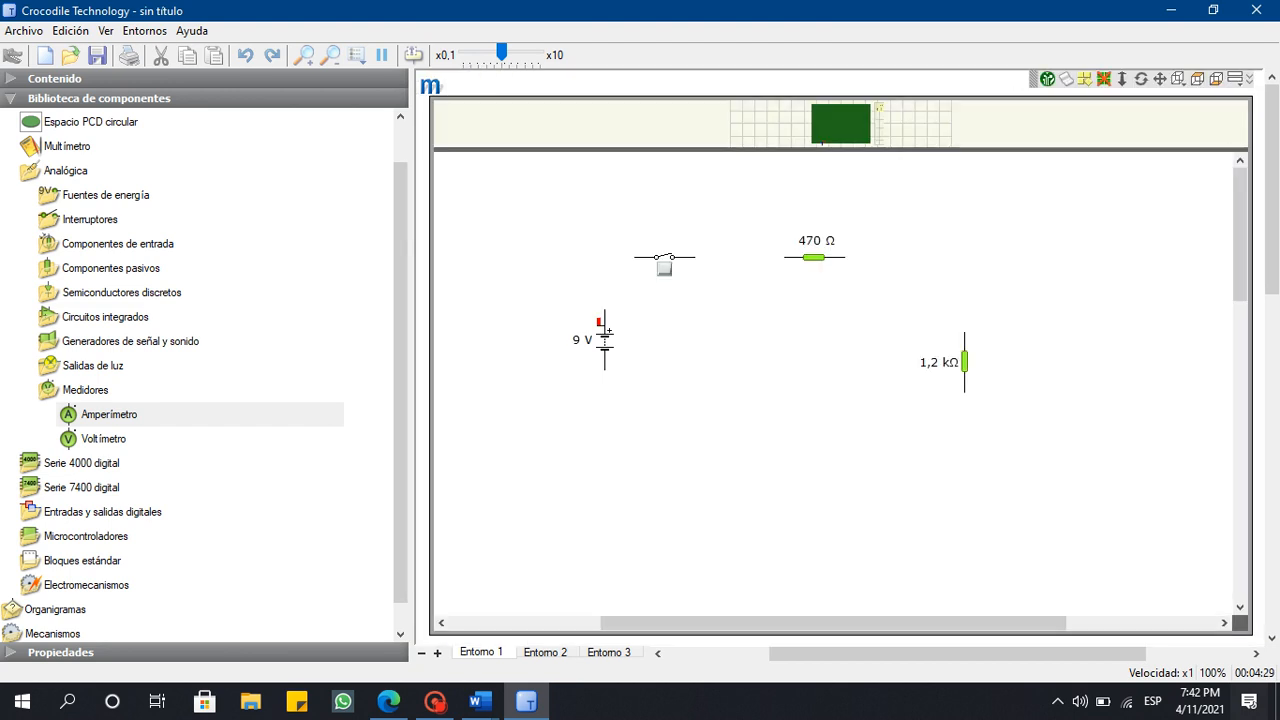
Place an ammeter just right of the 470 Ω resistor and rotate it left so it lies horizontally in line.
drag(105, 414, 912, 257)
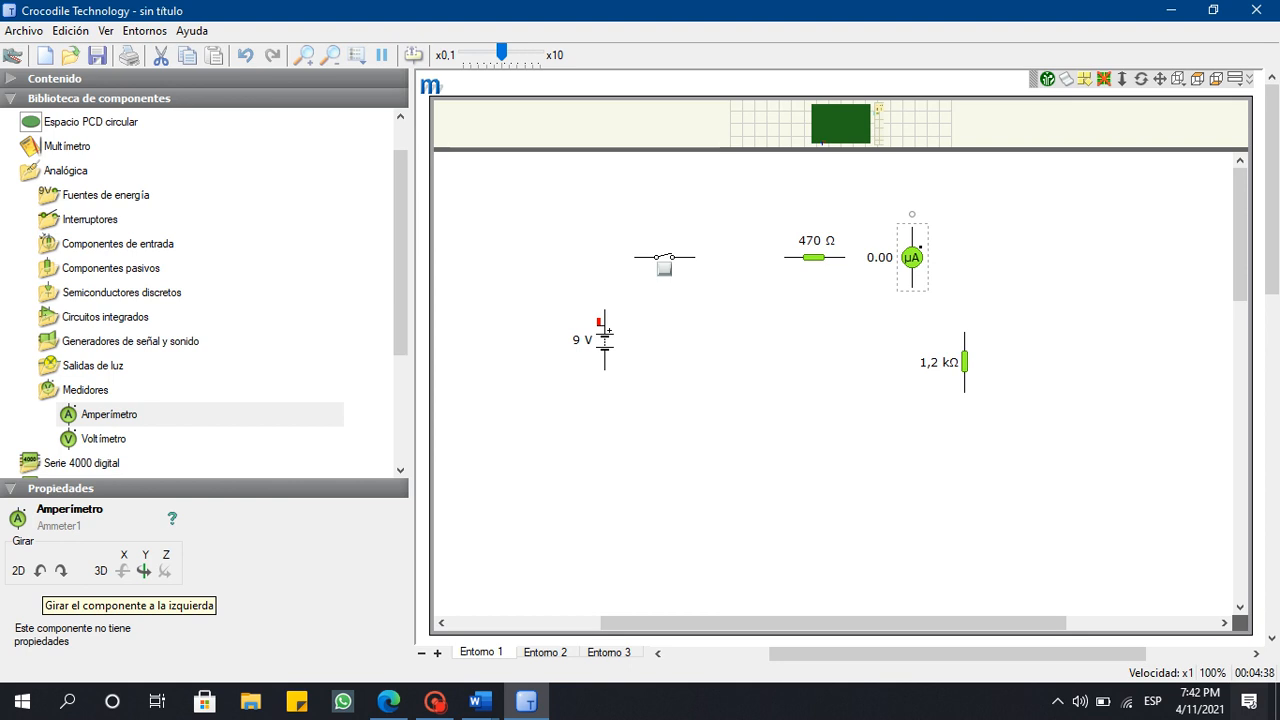
click(40, 570)
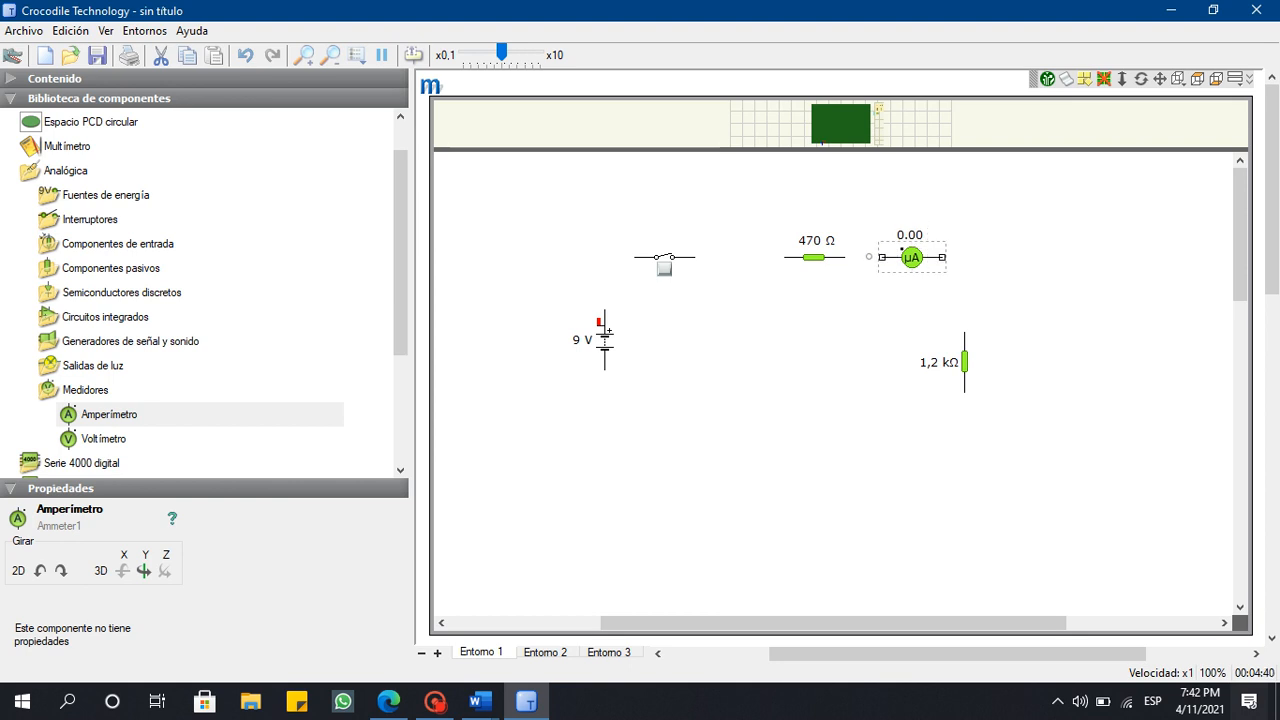
drag(911, 258, 904, 258)
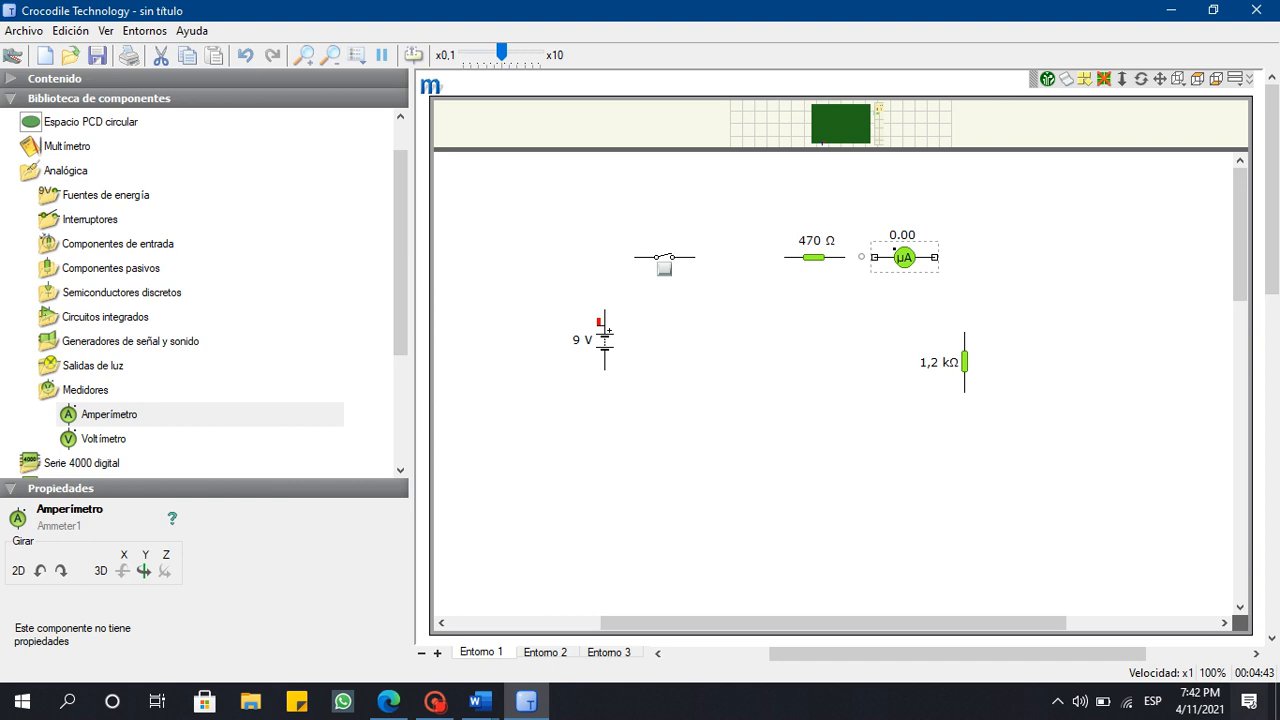
drag(904, 258, 858, 257)
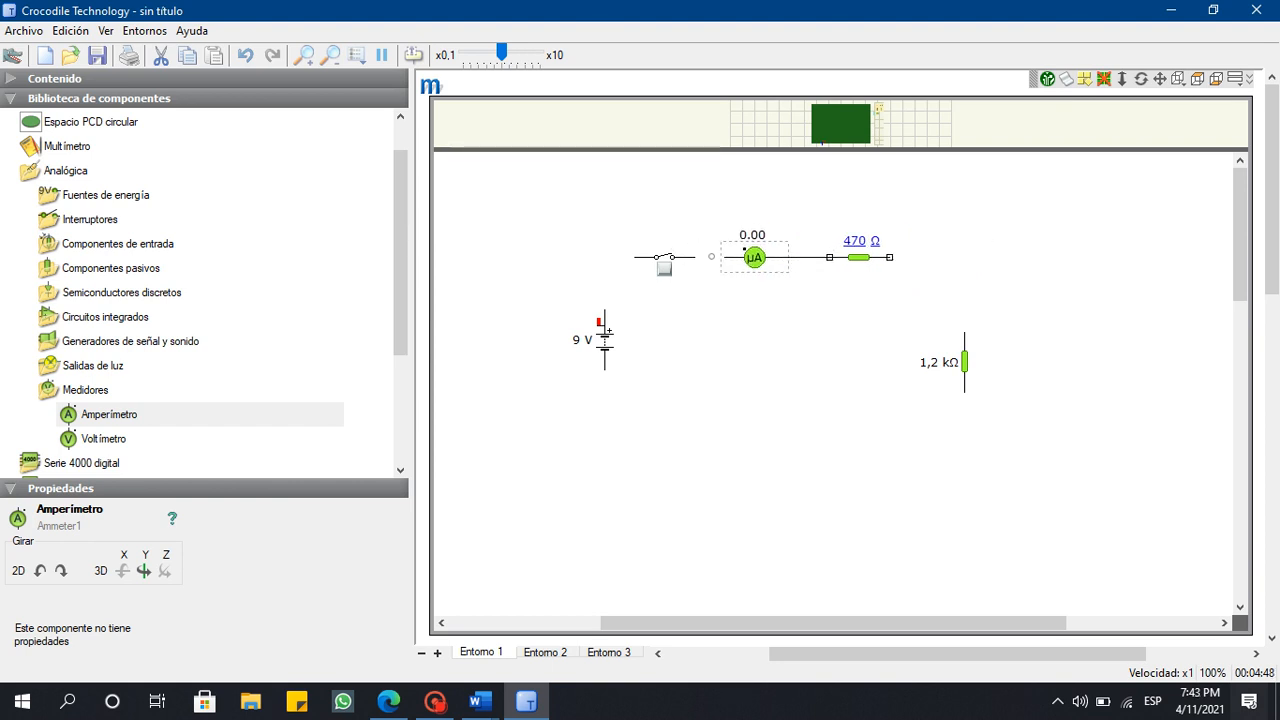
drag(754, 257, 792, 257)
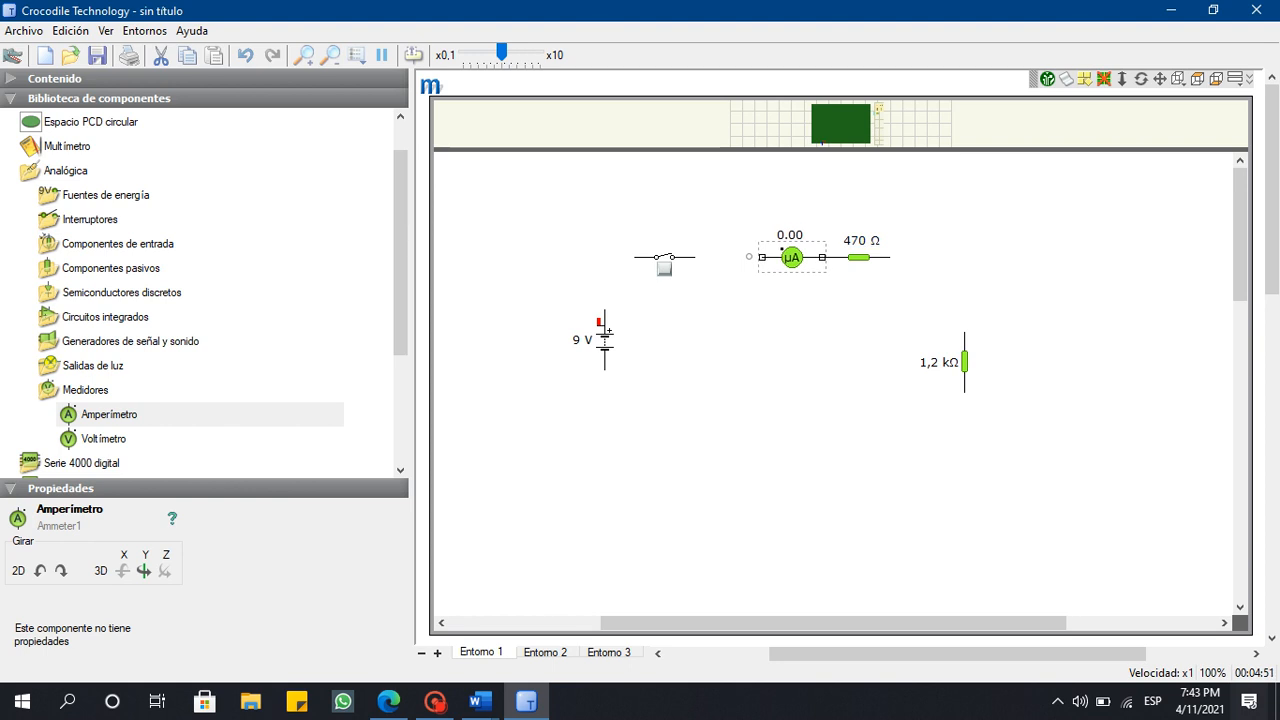
key(ctrl+z)
key(ctrl+z)
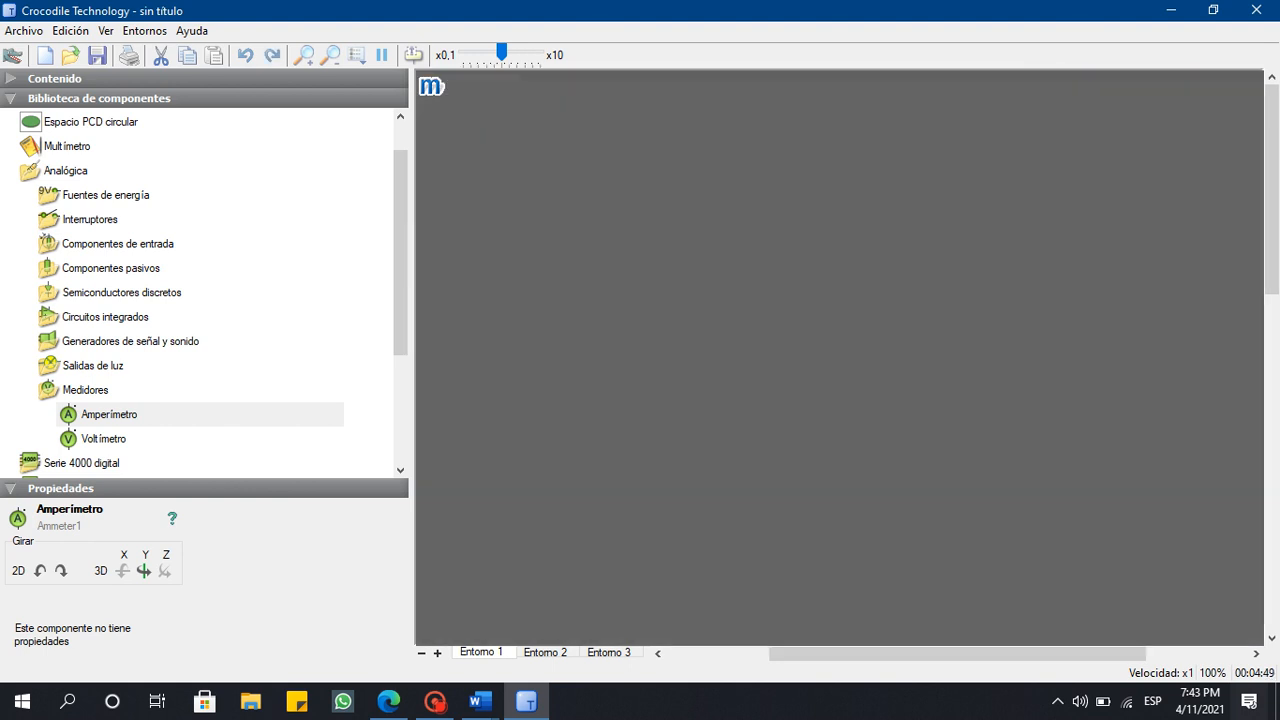
key(ctrl+z)
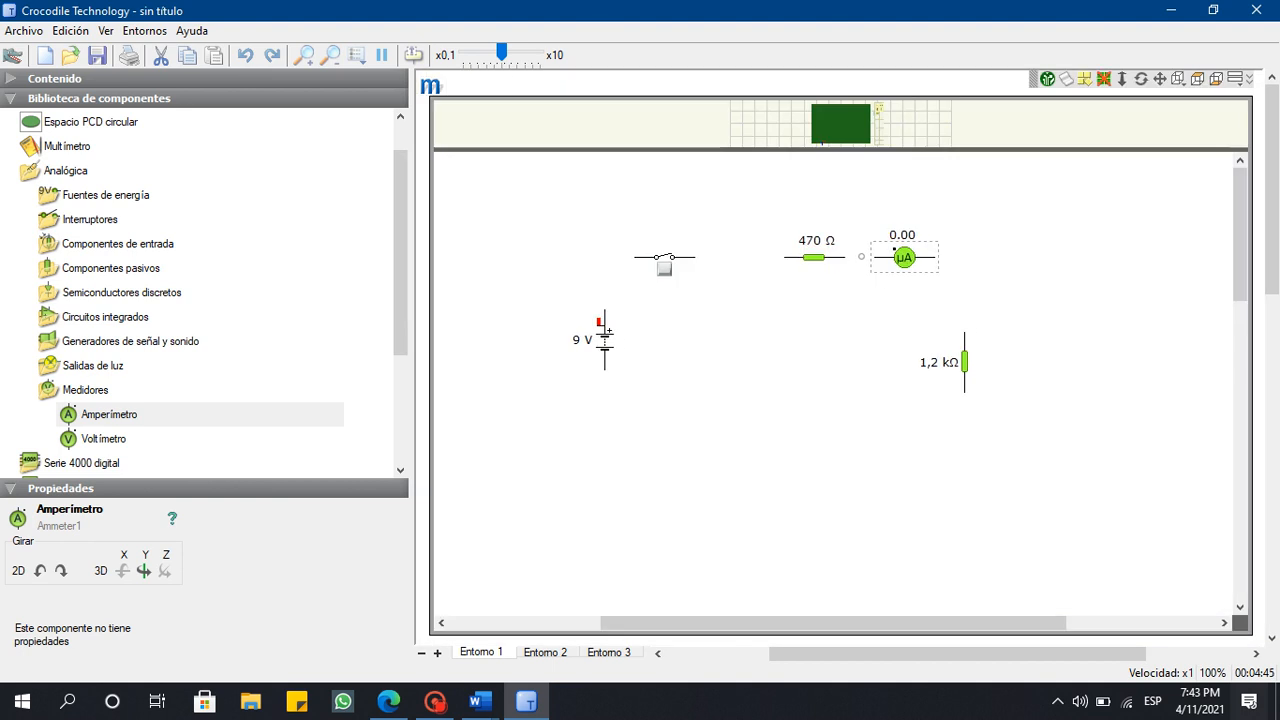
Connect a second ammeter below the raised 1.2 kΩ resistor and join the first ammeter to the 470 Ω resistor's right end.
drag(894, 247, 894, 248)
drag(100, 414, 934, 430)
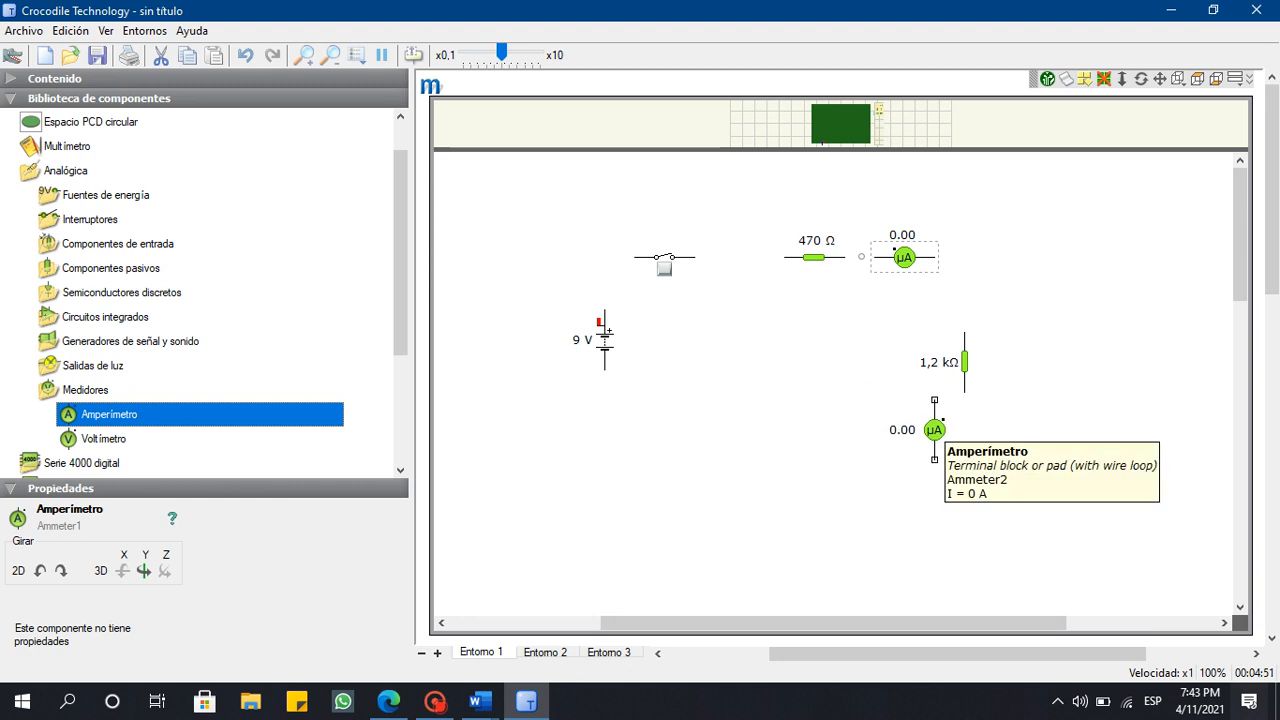
drag(964, 362, 964, 317)
drag(934, 430, 964, 377)
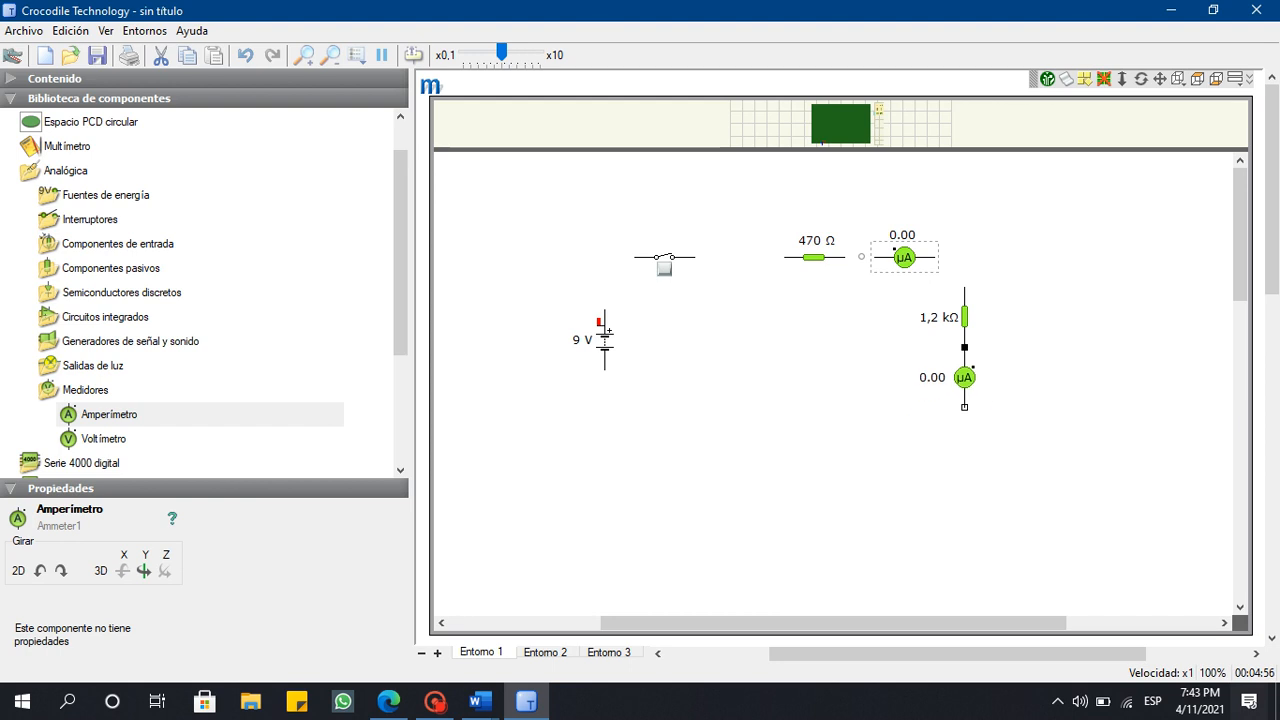
click(700, 480)
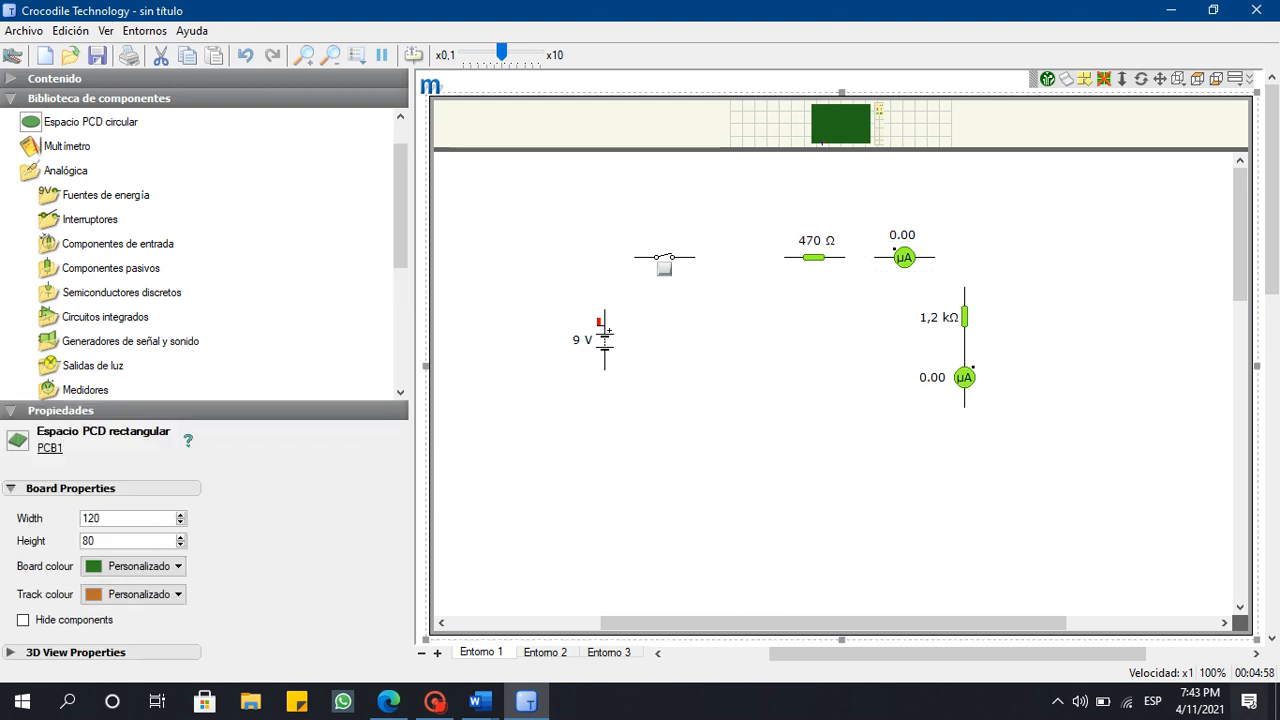
drag(904, 257, 874, 257)
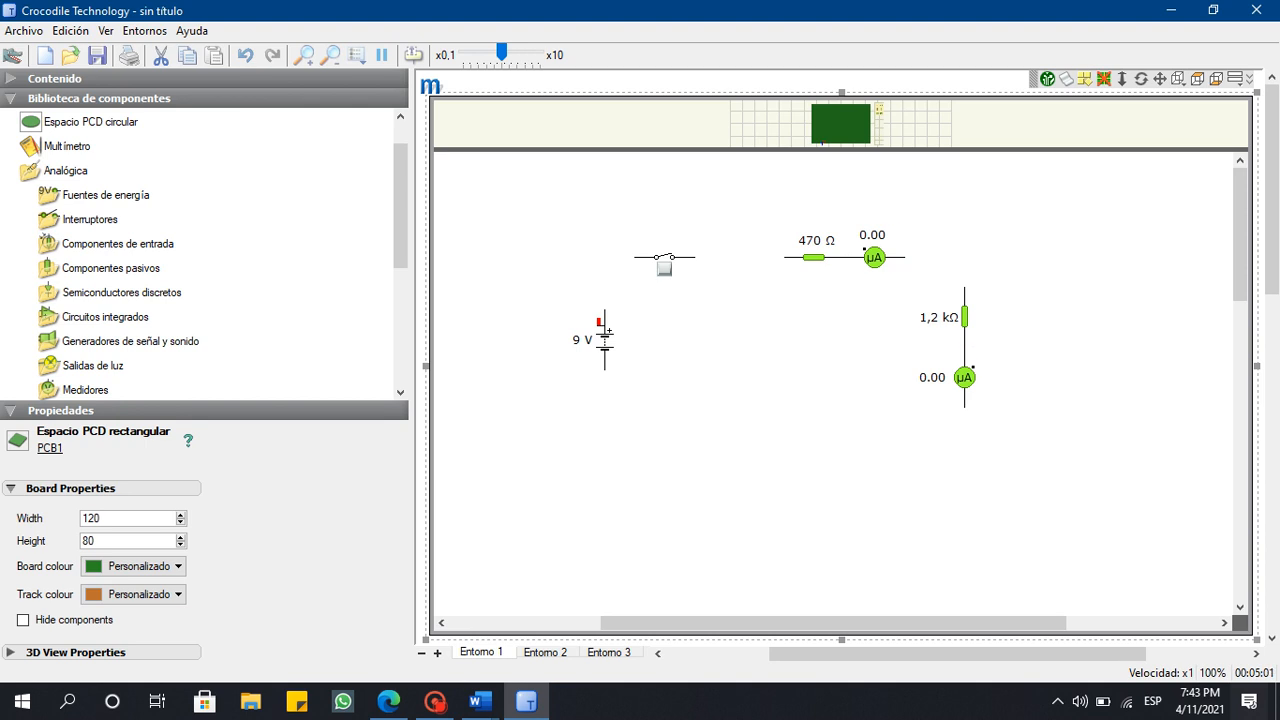
Place a voltmeter above the 470 Ω resistor, rotate it left to lie horizontally and align it with the resistor.
click(85, 389)
scroll(200, 250, down, 3)
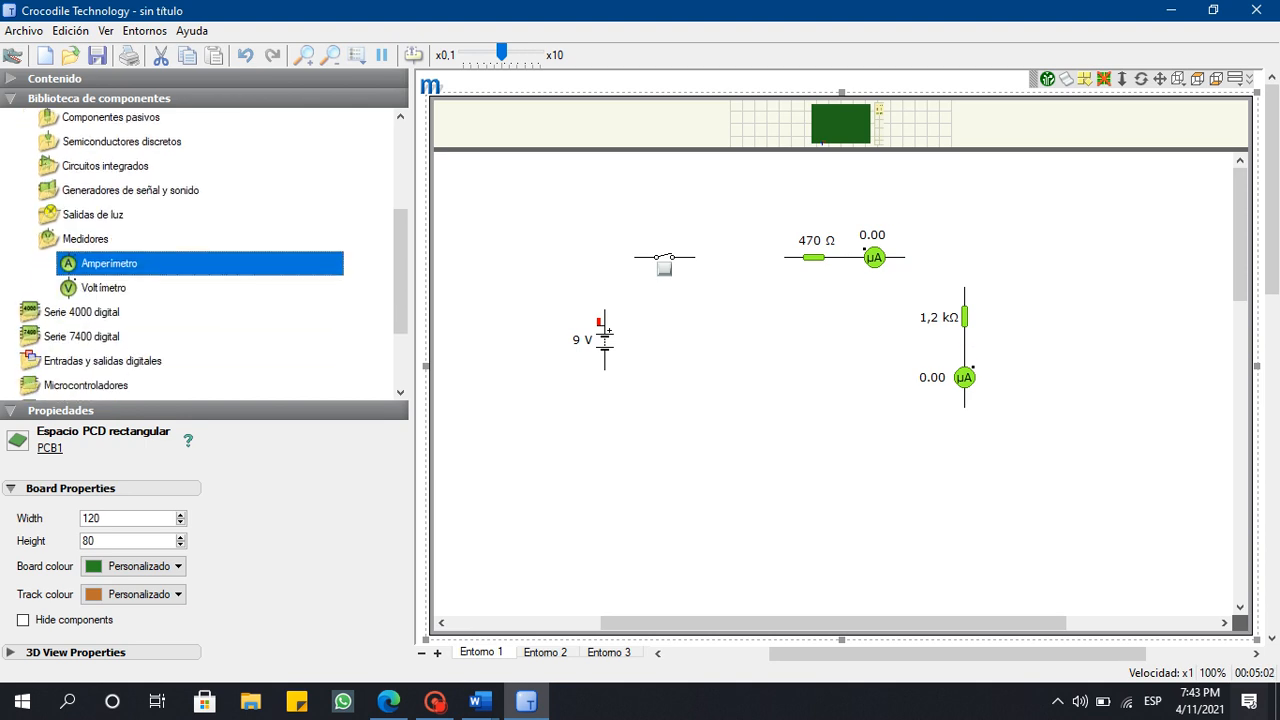
click(103, 287)
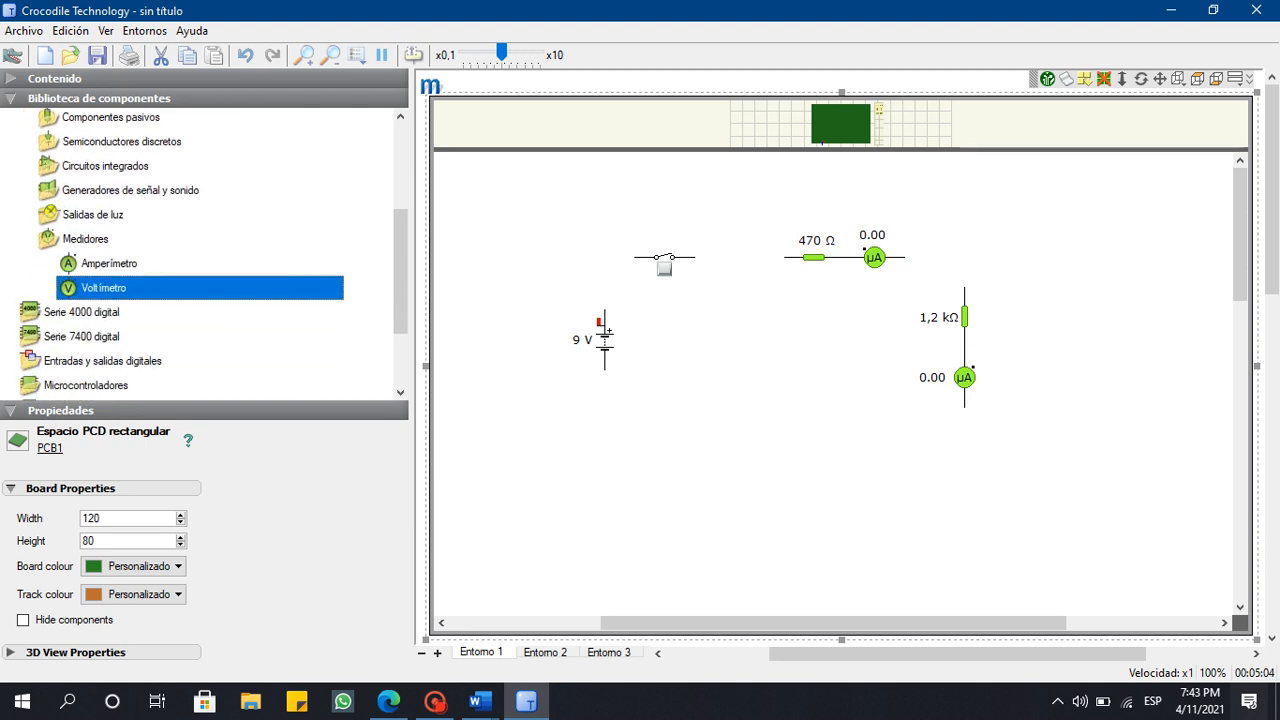
drag(103, 287, 837, 197)
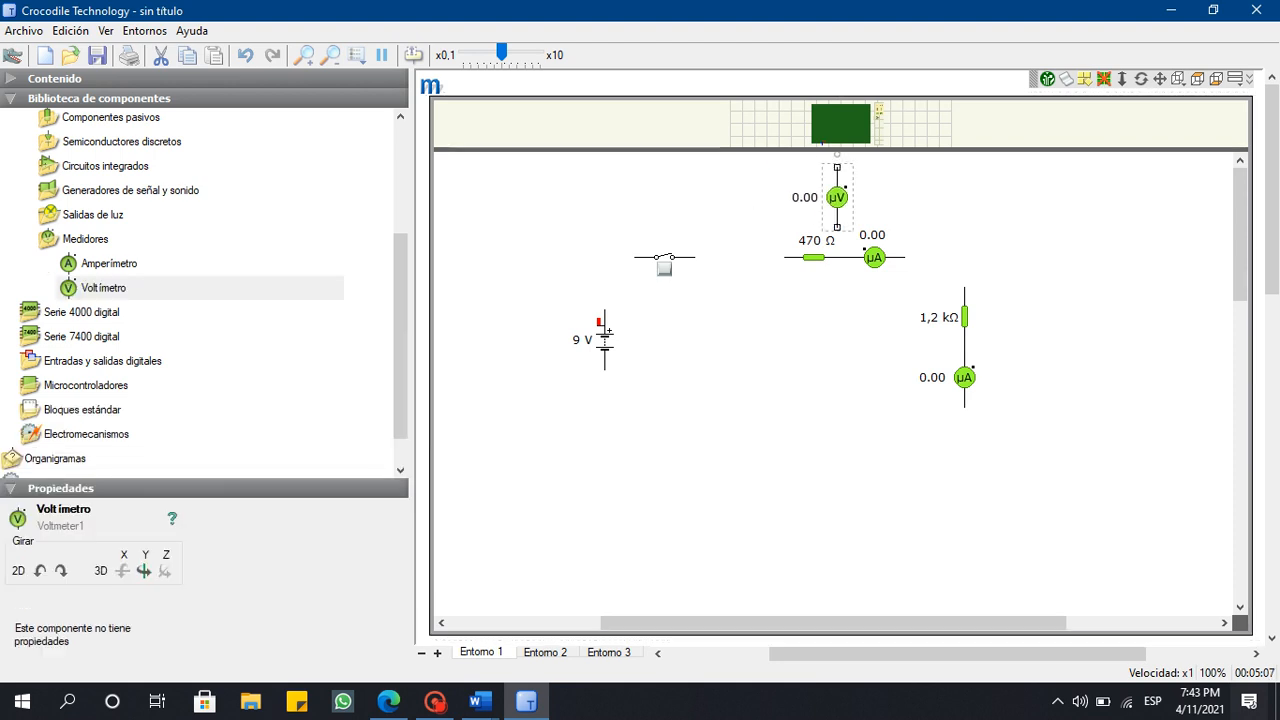
click(40, 570)
drag(837, 197, 815, 197)
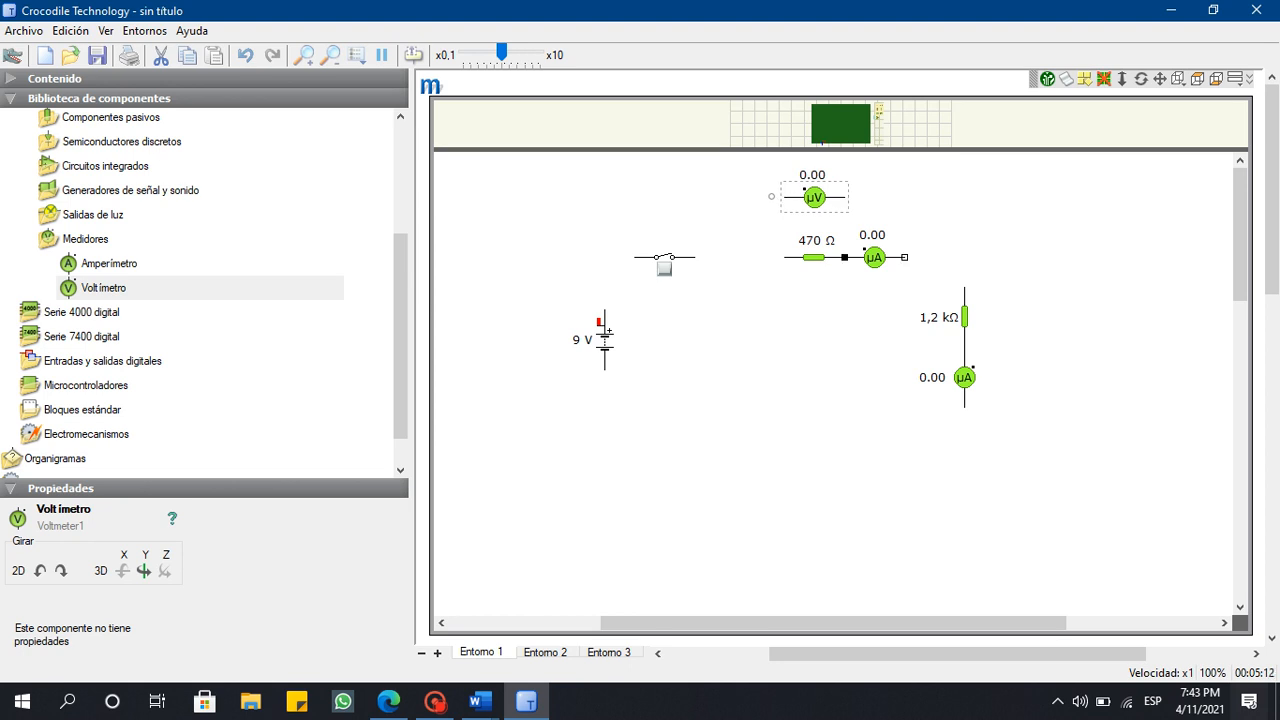
Wire both ends of the upper voltmeter to the ends of the 470 Ω resistor, connecting it in parallel.
click(845, 257)
click(845, 197)
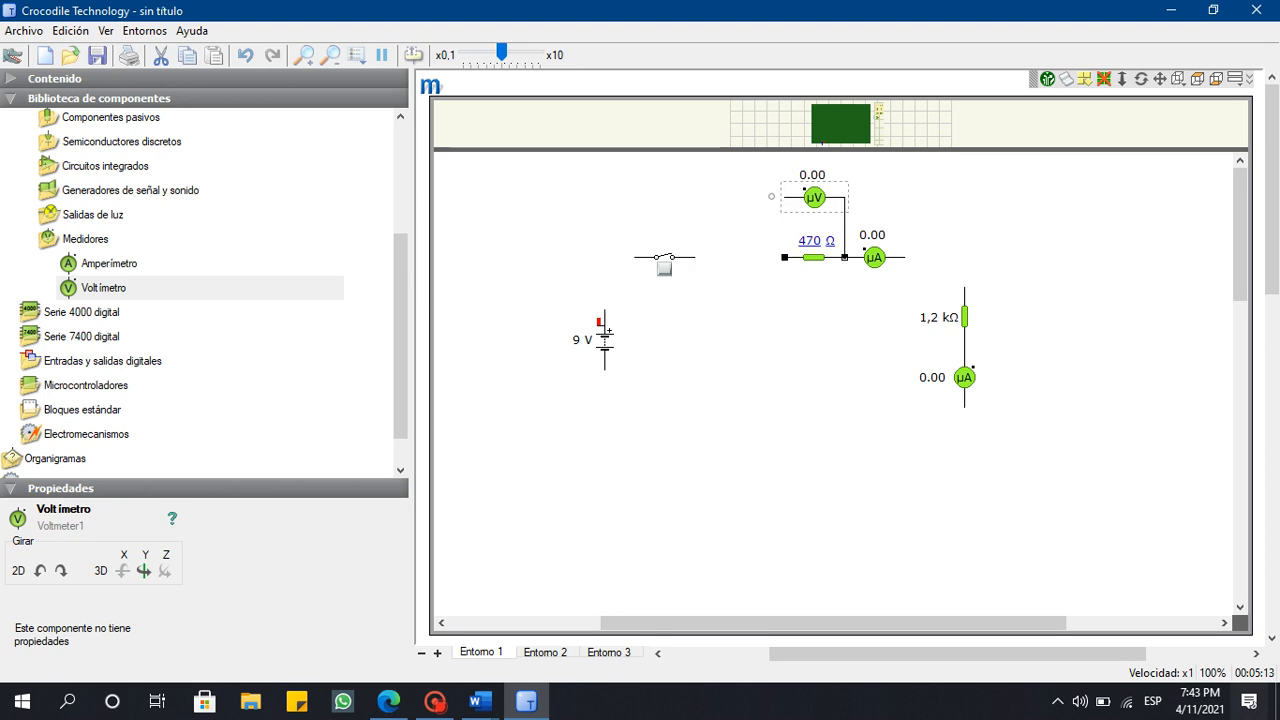
click(785, 257)
click(785, 197)
Connect a voltmeter in parallel with the ammeter below the 1.2 kΩ resistor.
drag(100, 287, 965, 347)
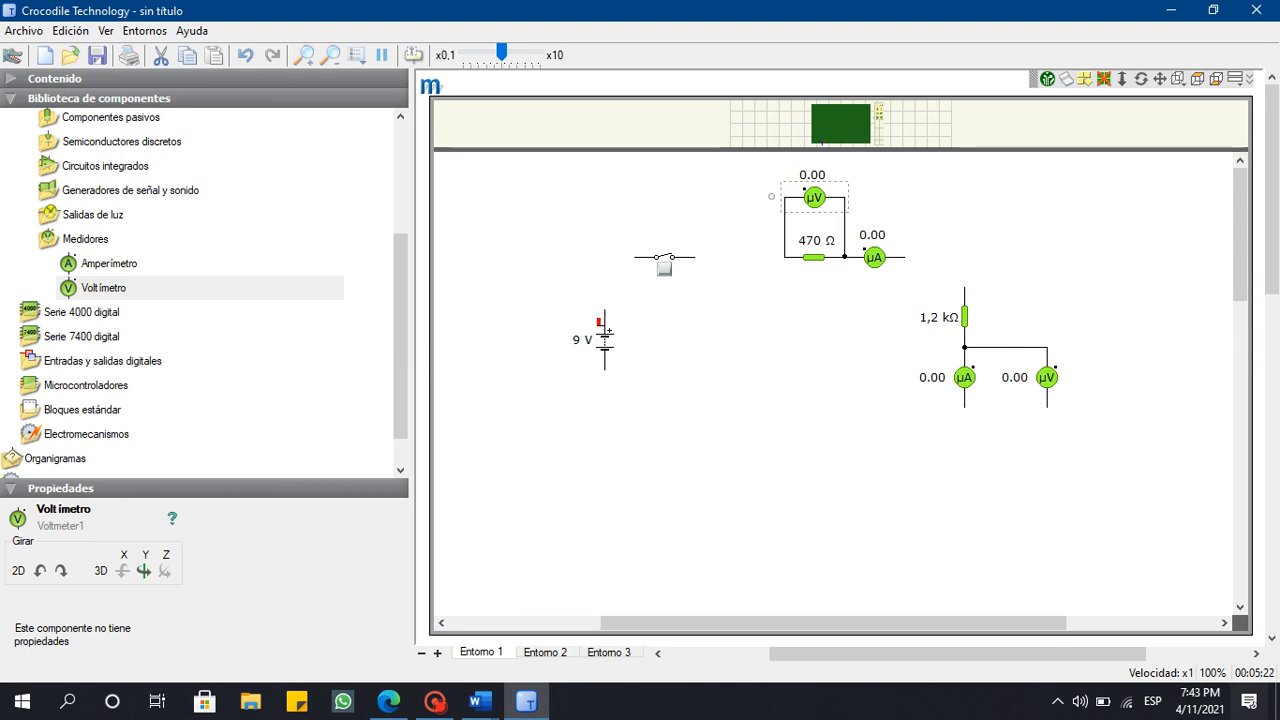
drag(1047, 407, 964, 407)
Place a voltmeter beside the 9 V battery and wire it across both battery terminals.
drag(103, 288, 537, 340)
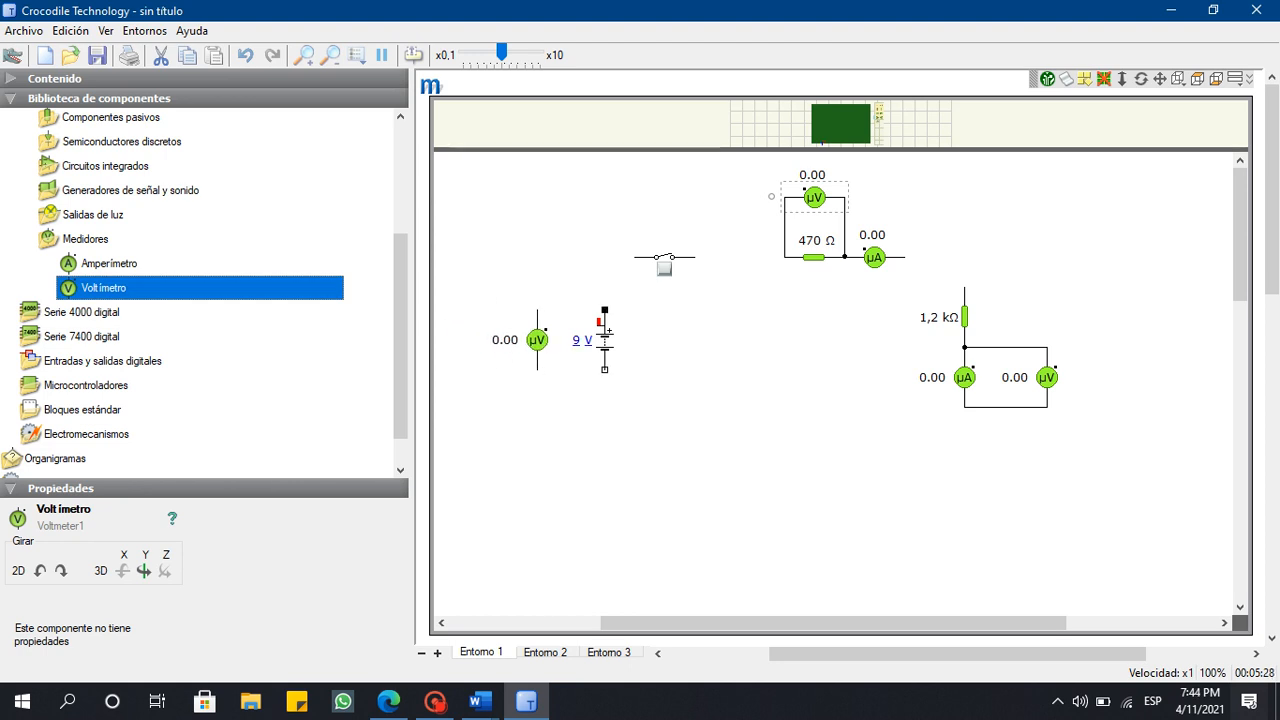
drag(604, 310, 537, 310)
drag(604, 369, 537, 369)
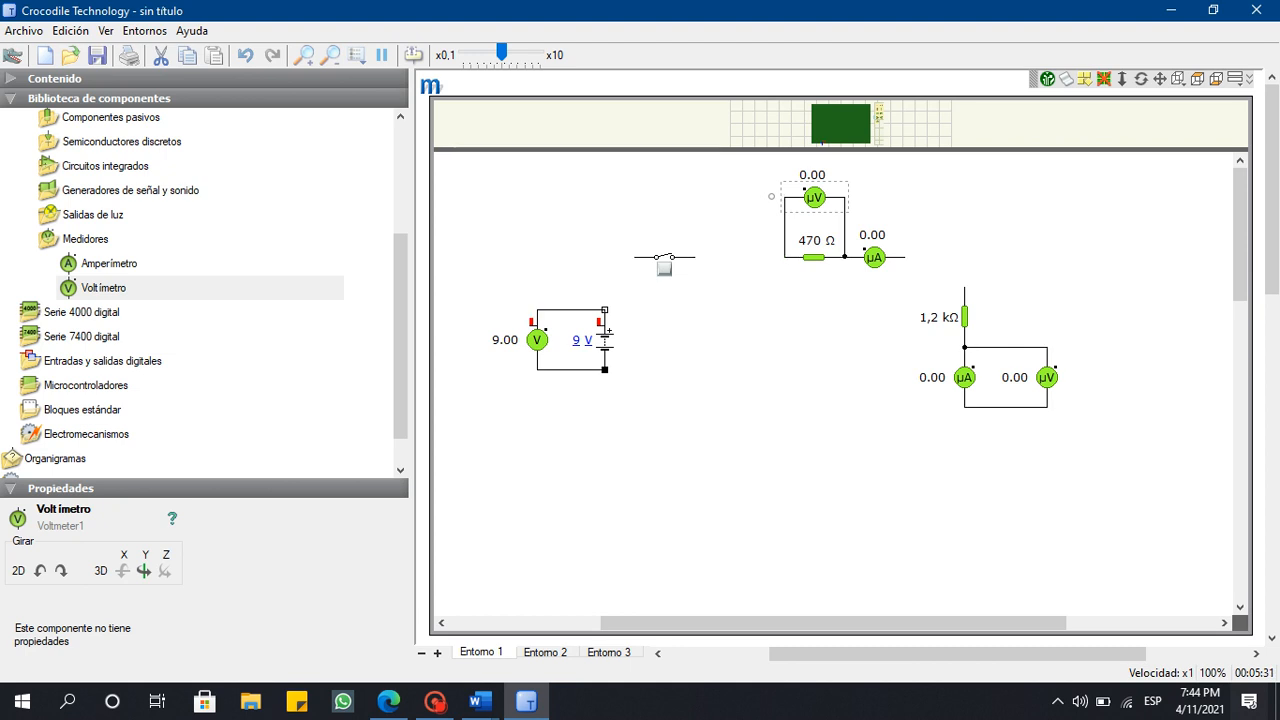
Shift the switch slightly right and wire the battery, switch, resistors and ammeters into one closed series loop.
drag(664, 262, 687, 262)
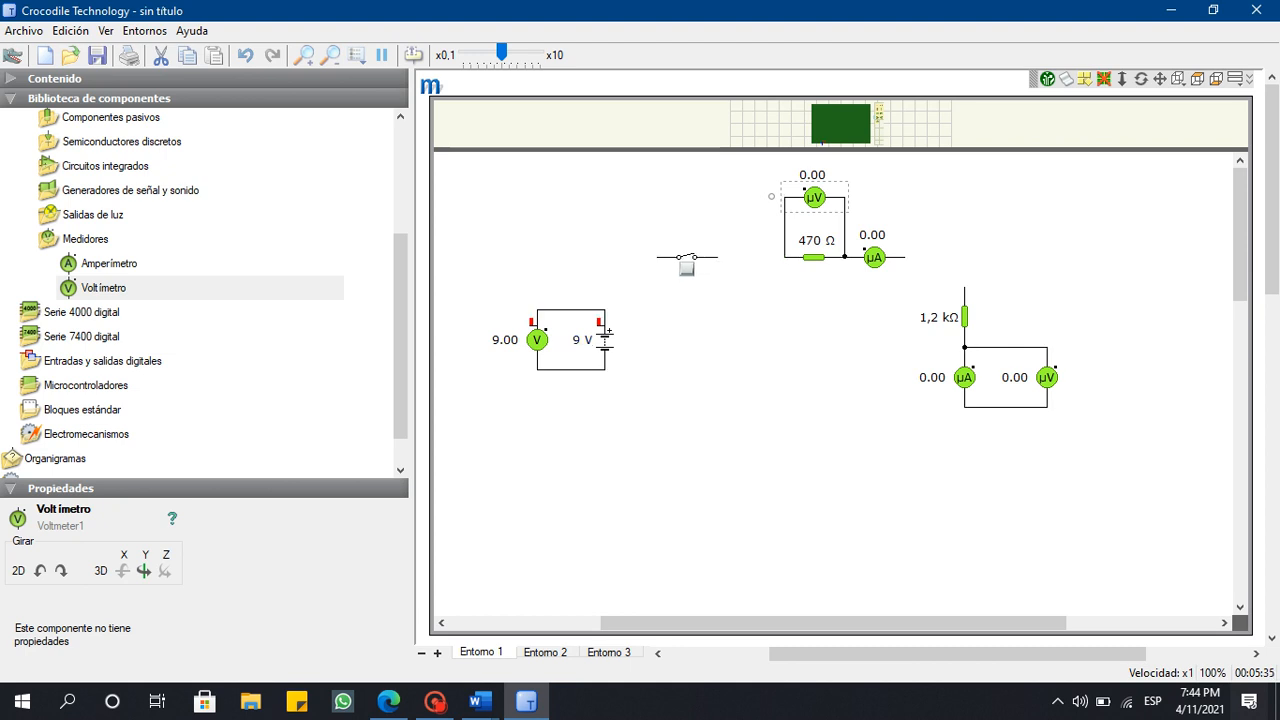
click(700, 325)
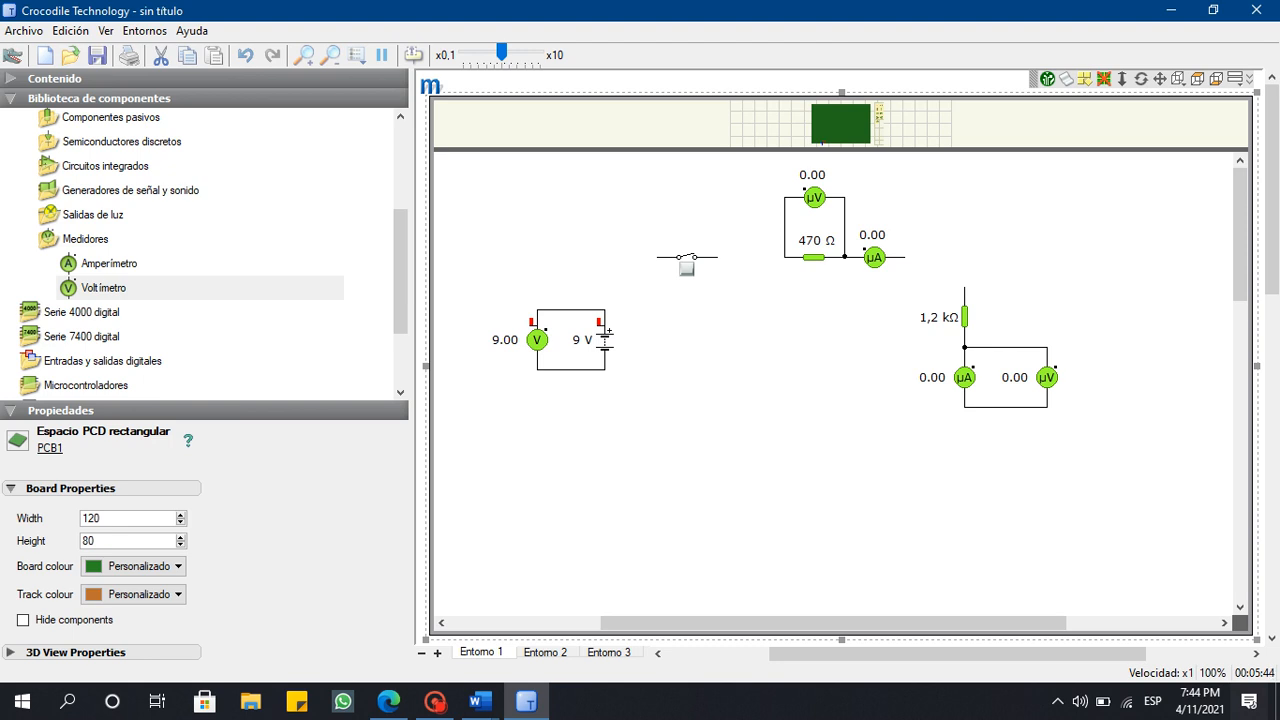
drag(605, 310, 784, 257)
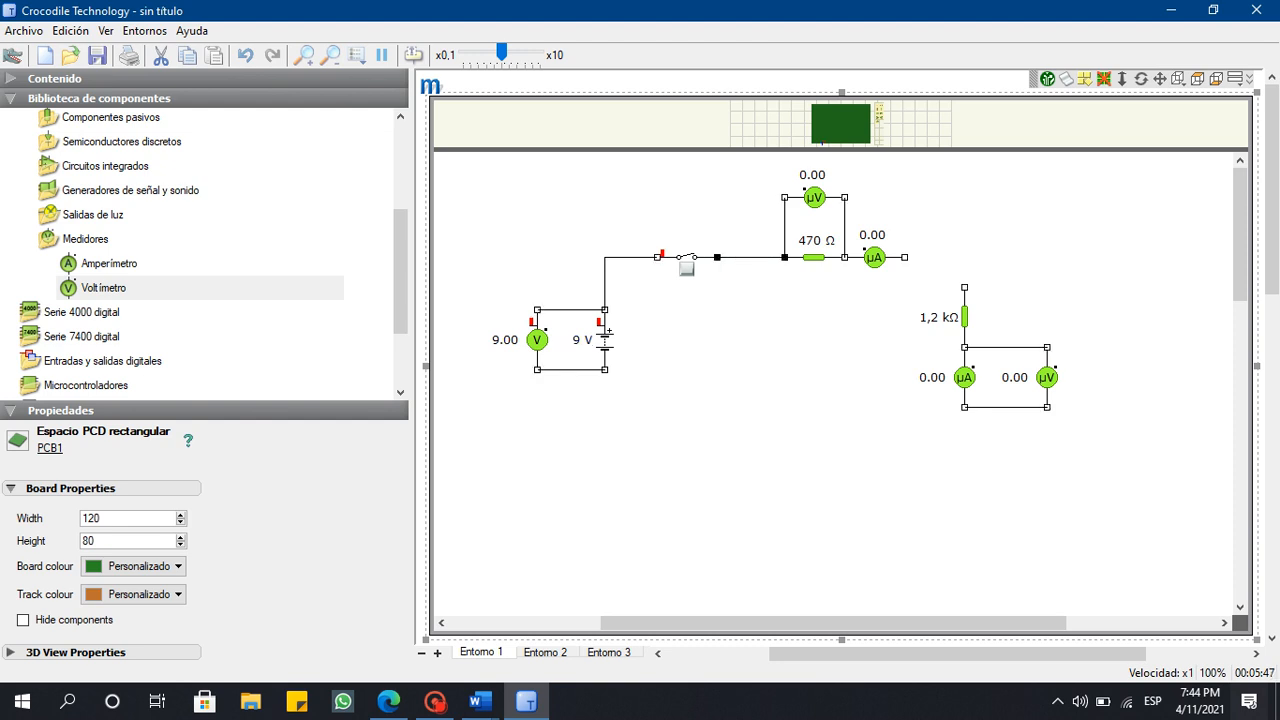
drag(904, 257, 964, 287)
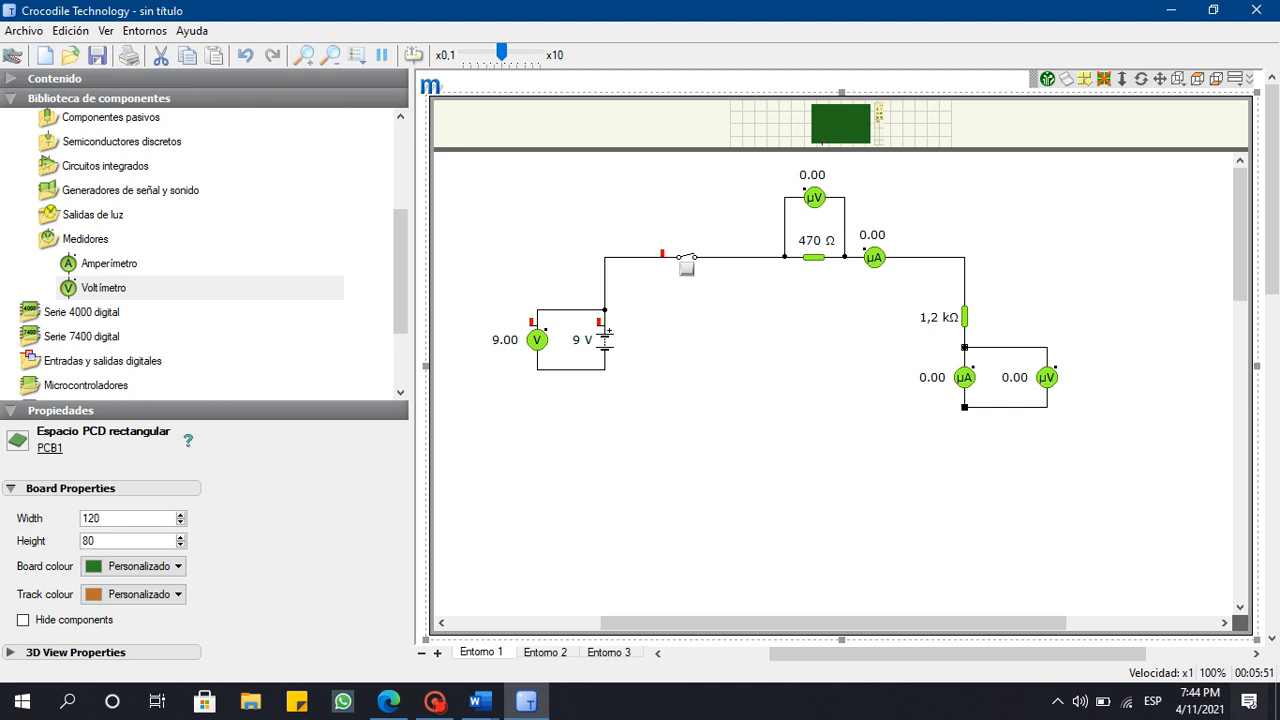
mouse_move(964, 407)
mouse_down()
mouse_move(640, 410)
mouse_move(605, 369)
mouse_up()
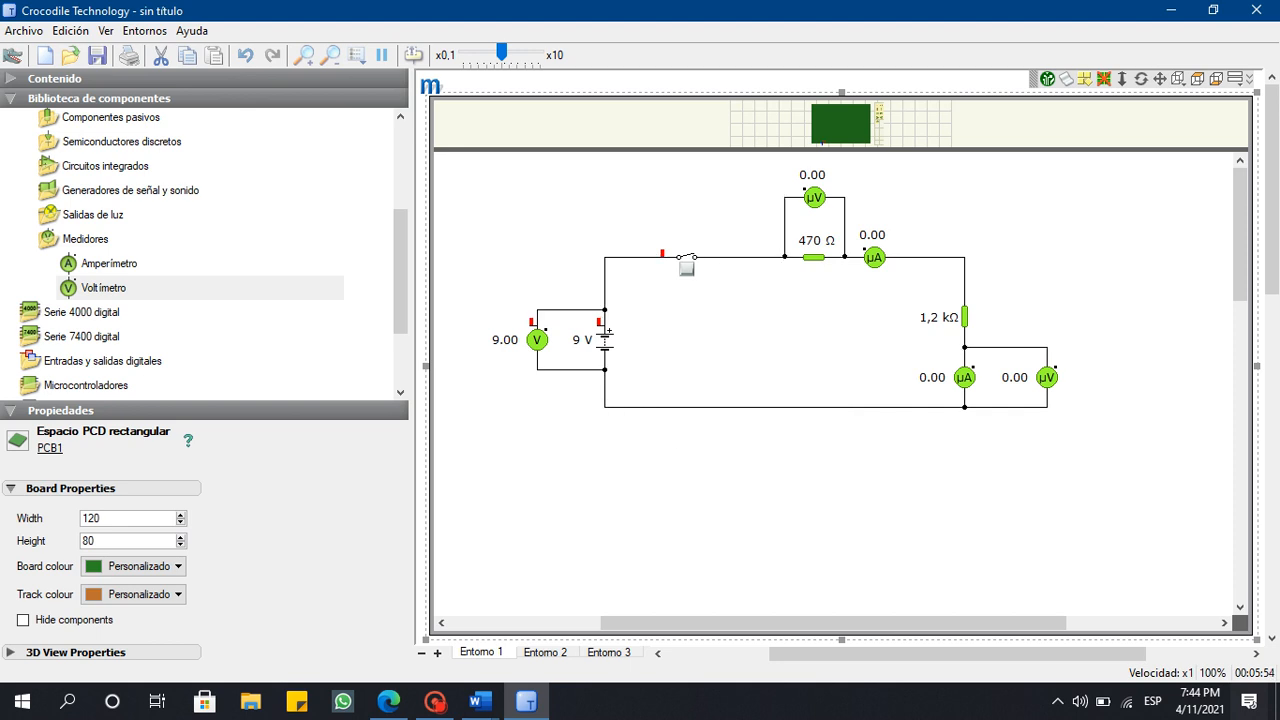
Delete the voltmeter connected across the ammeter below the 1.2 kΩ resistor, including its wires.
drag(1110, 460, 955, 336)
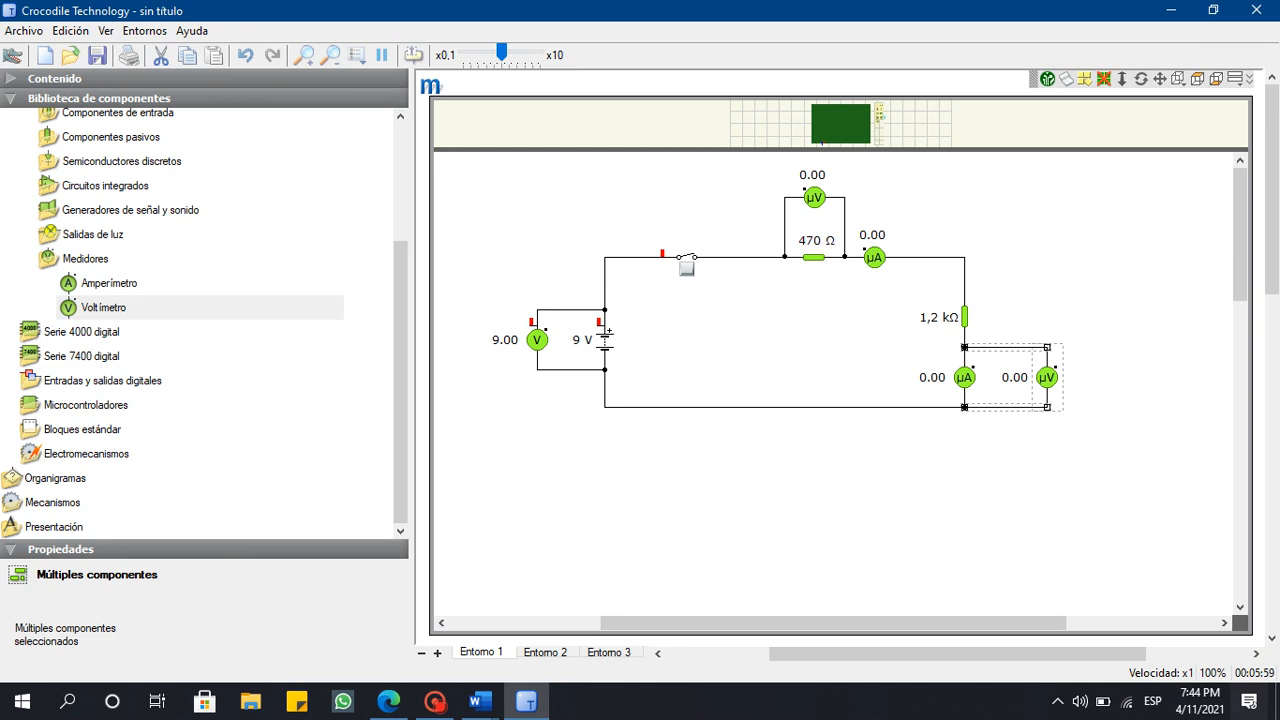
click(13, 55)
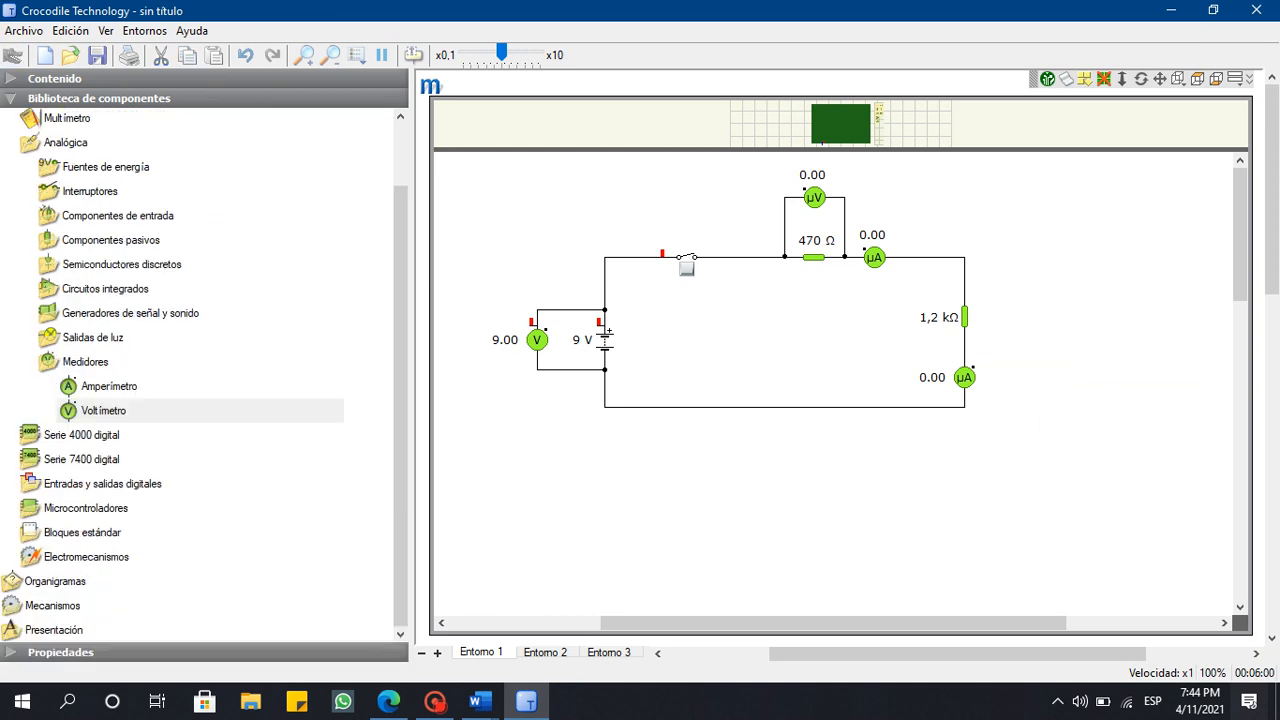
Connect a voltmeter in parallel with the 1.2 kΩ resistor and close the switch to run the circuit.
drag(103, 411, 964, 287)
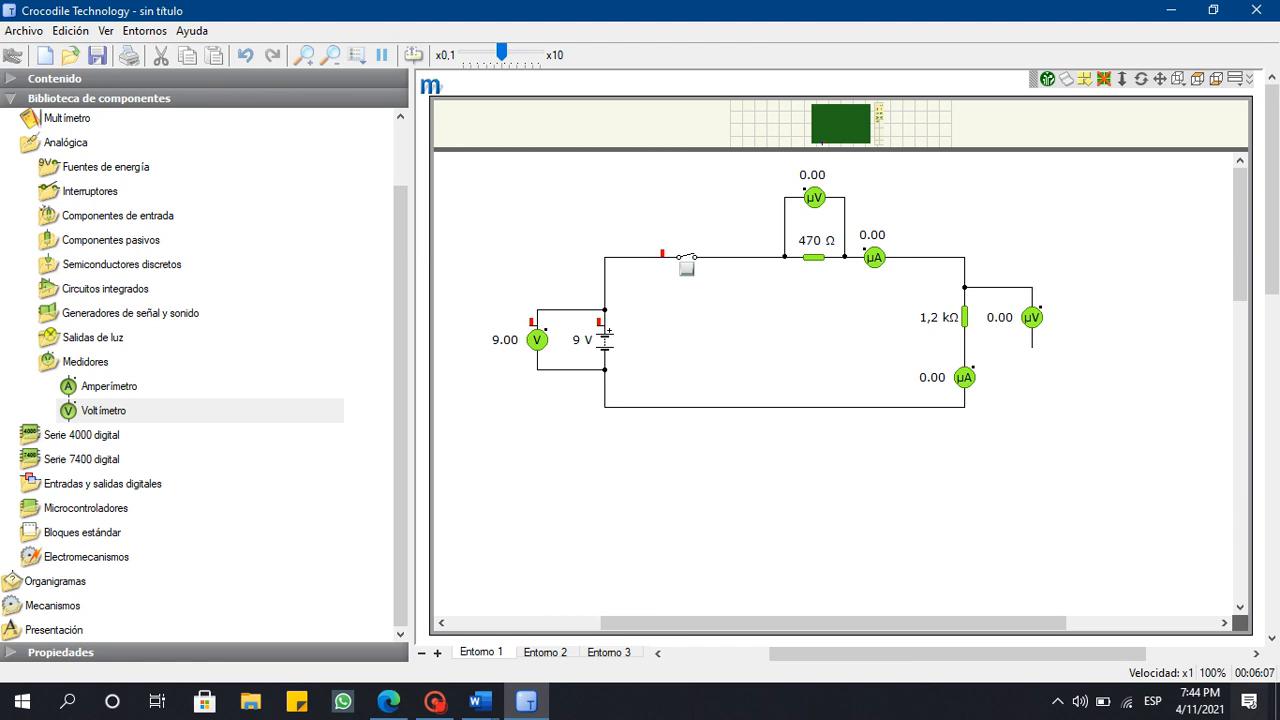
drag(1032, 347, 964, 347)
drag(841, 150, 841, 103)
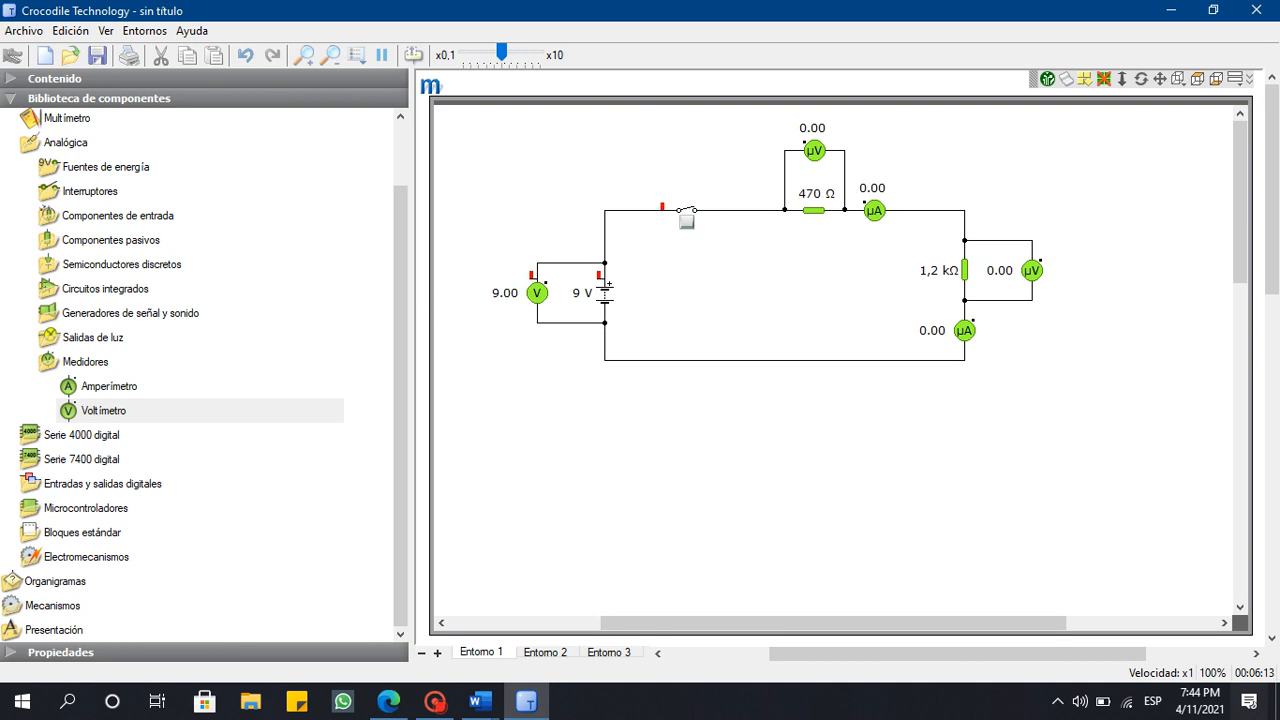
click(686, 218)
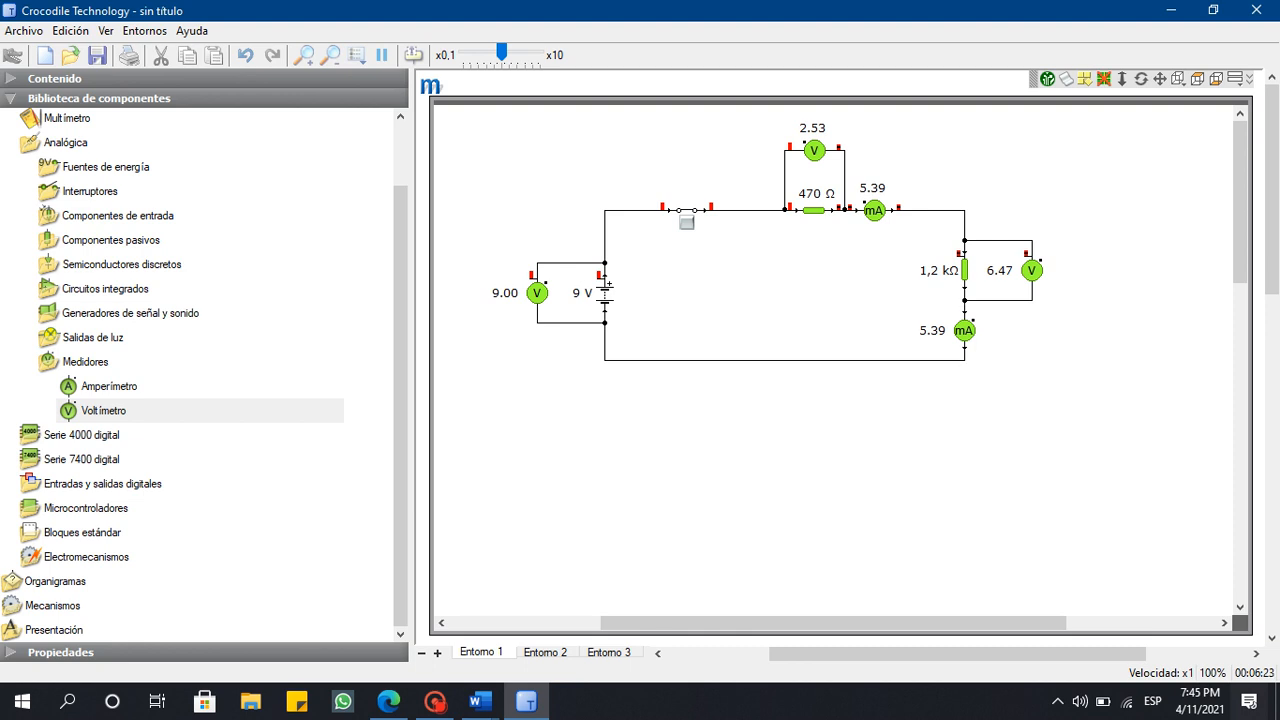
Arrange the simulator side by side with the Manual de Practicas Word document, showing the circuit and the measurement table.
drag(900, 11, 0, 240)
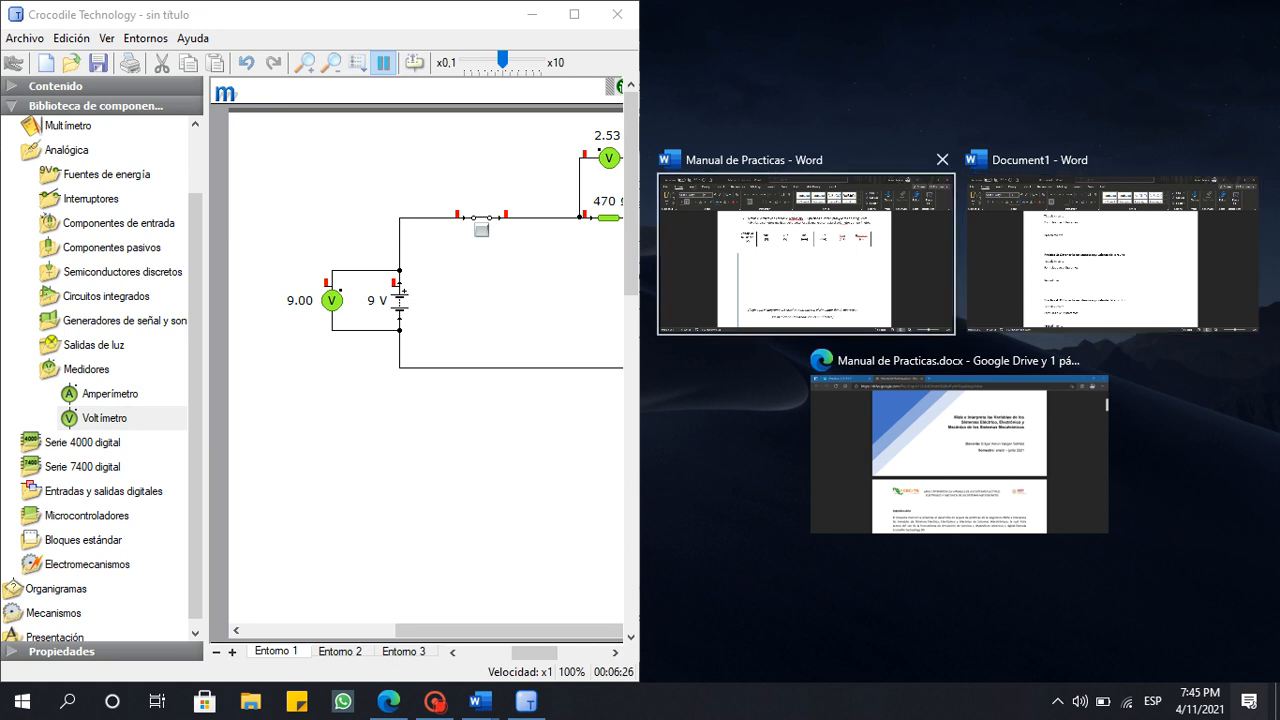
click(806, 254)
scroll(955, 400, up, 1)
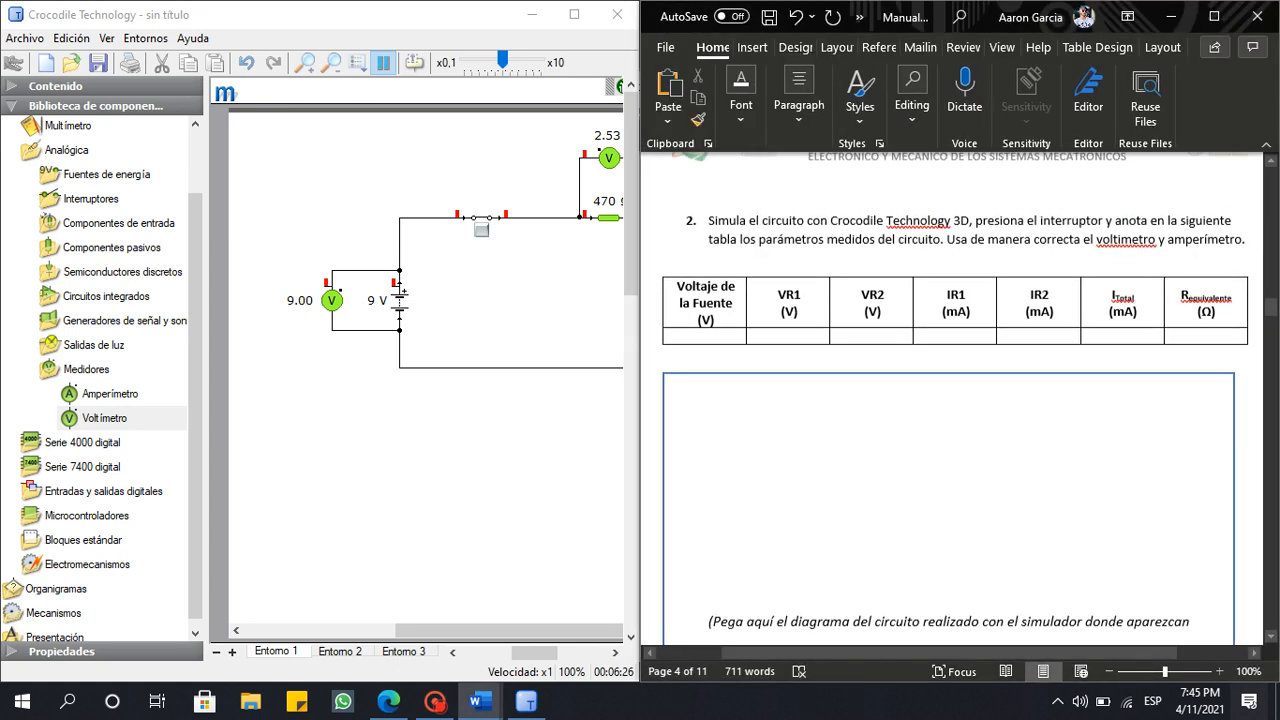
scroll(417, 400, down, 1)
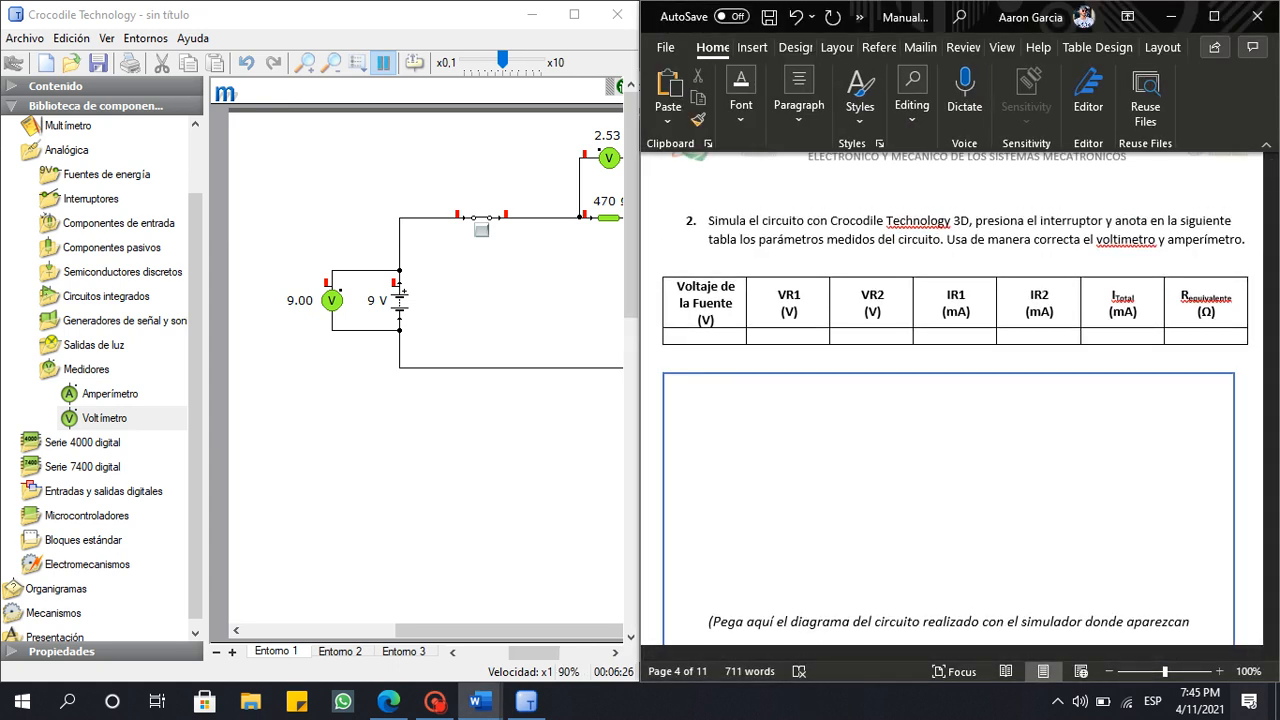
drag(470, 630, 590, 630)
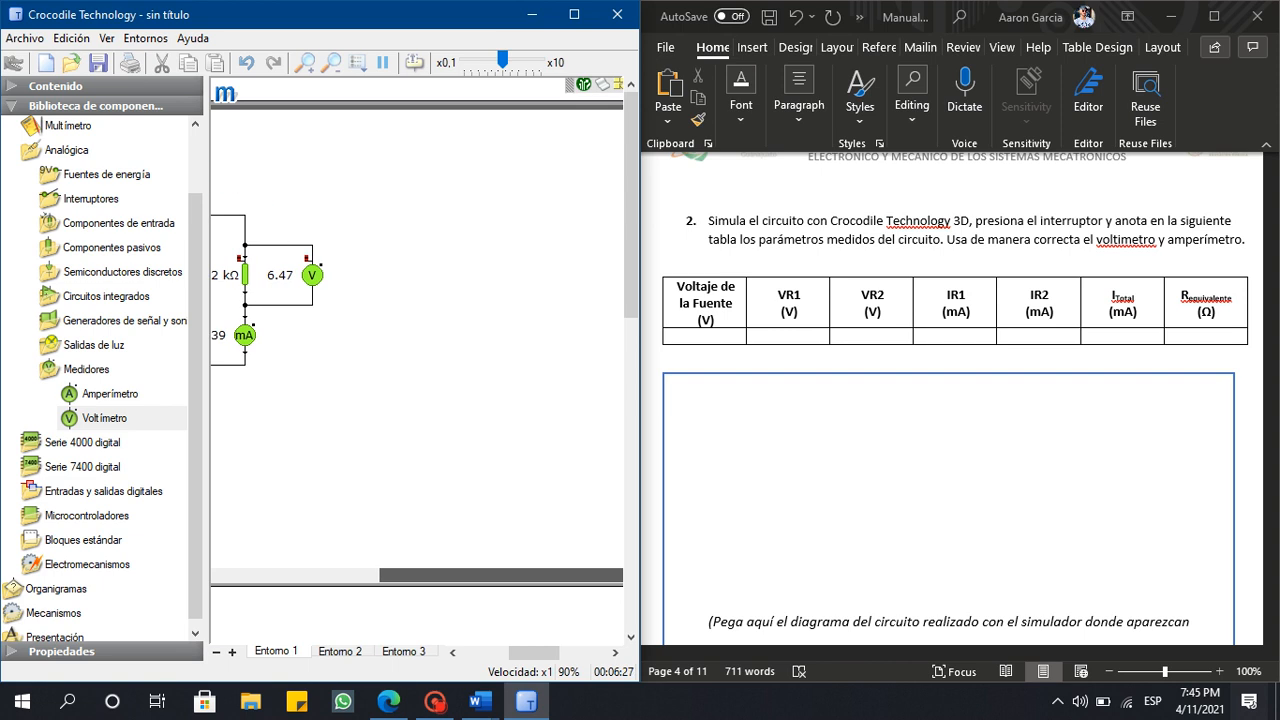
drag(500, 575, 325, 575)
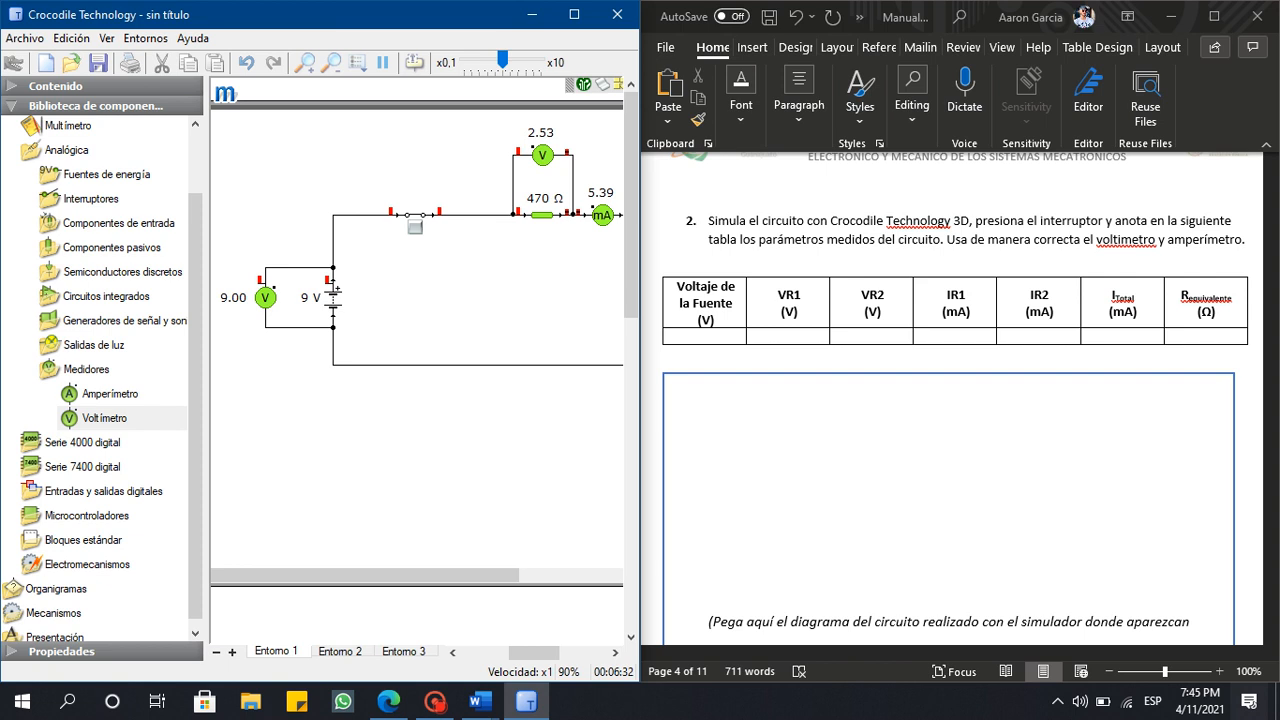
Check the exercise's circuit diagram in the manual and enter 9V under Voltaje de la Fuente in the table.
click(705, 336)
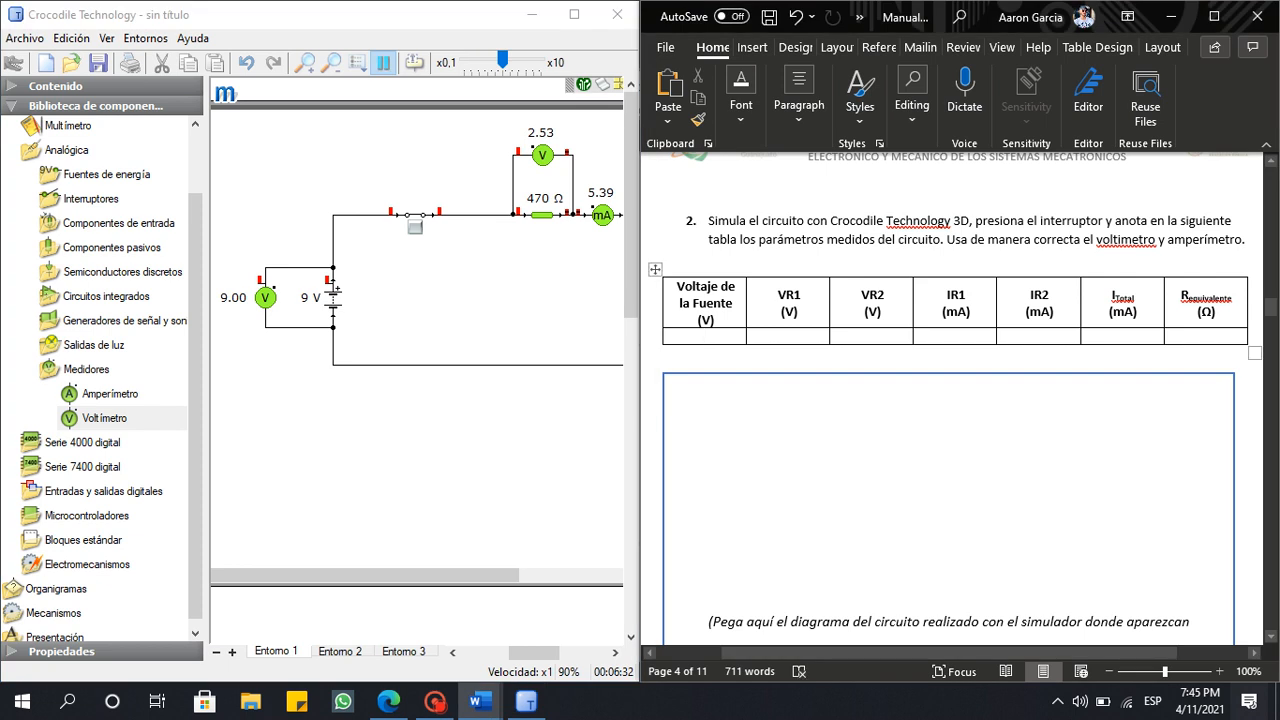
scroll(705, 336, up, 8)
scroll(665, 344, up, 3)
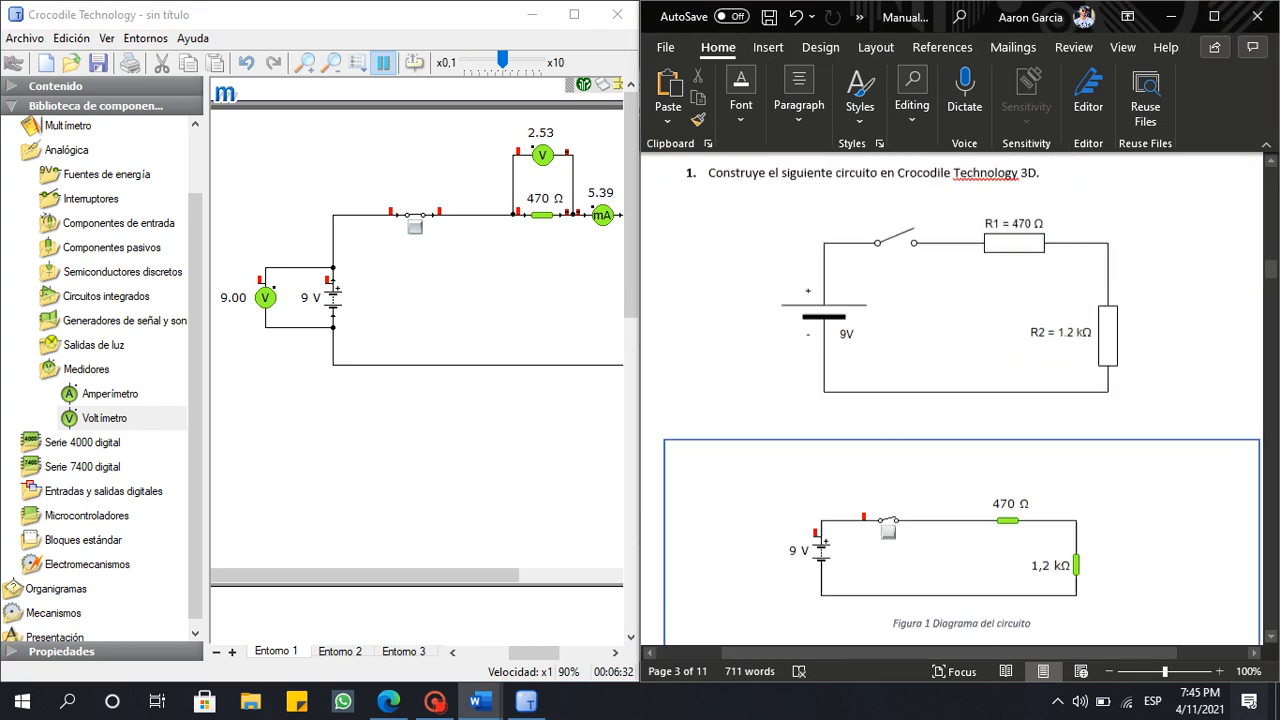
scroll(665, 344, down, 6)
scroll(705, 360, down, 3)
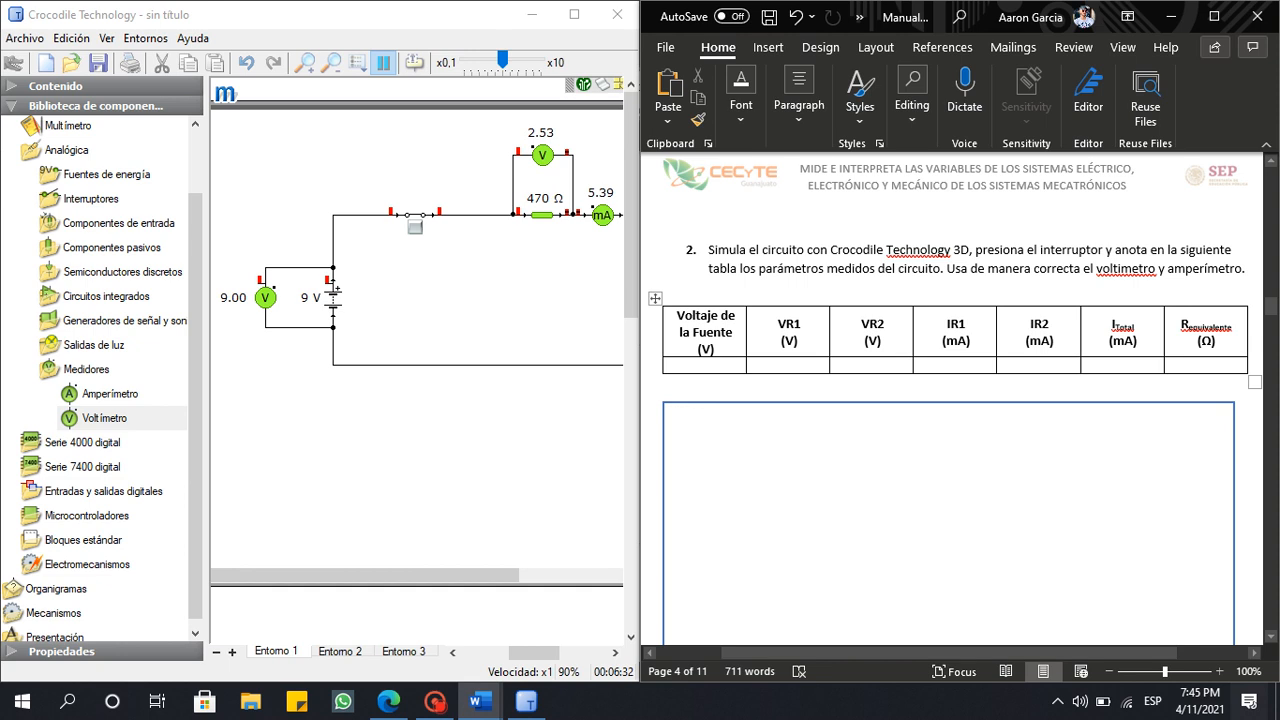
click(706, 365)
text(9V)
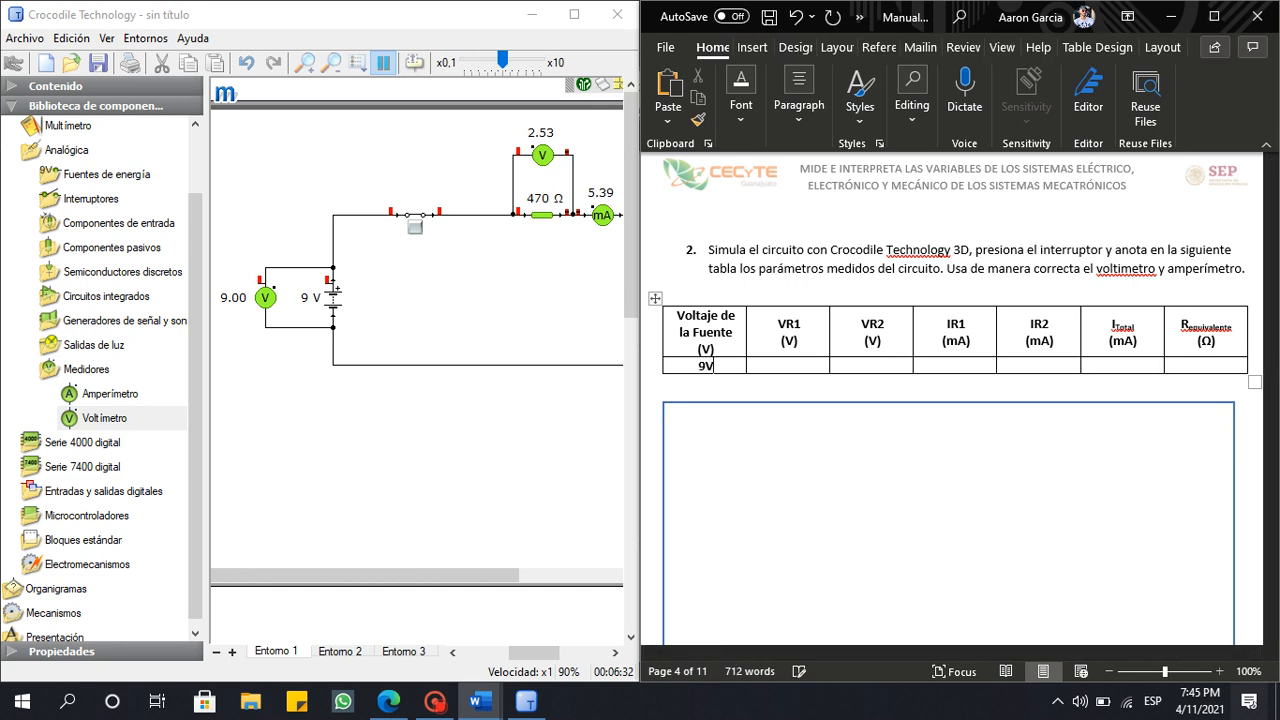
Remove the bold formatting from the measurement table's value row.
drag(700, 366, 1200, 366)
click(740, 100)
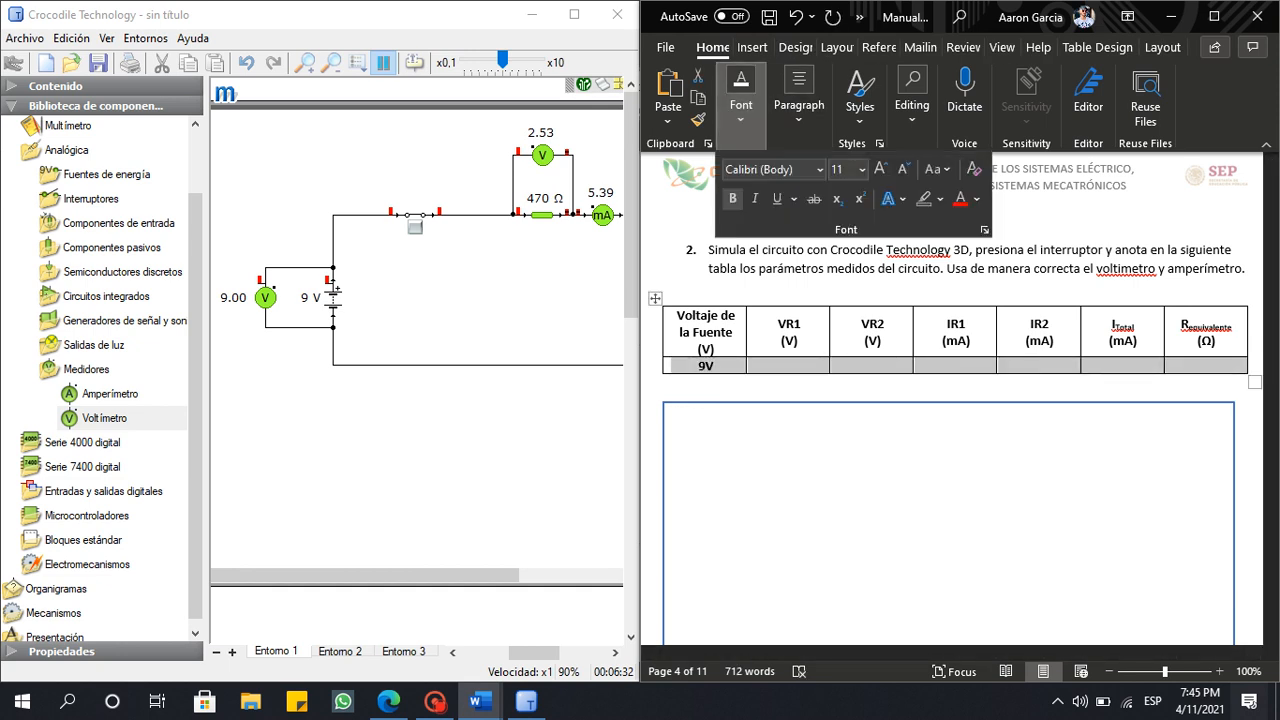
key(Escape)
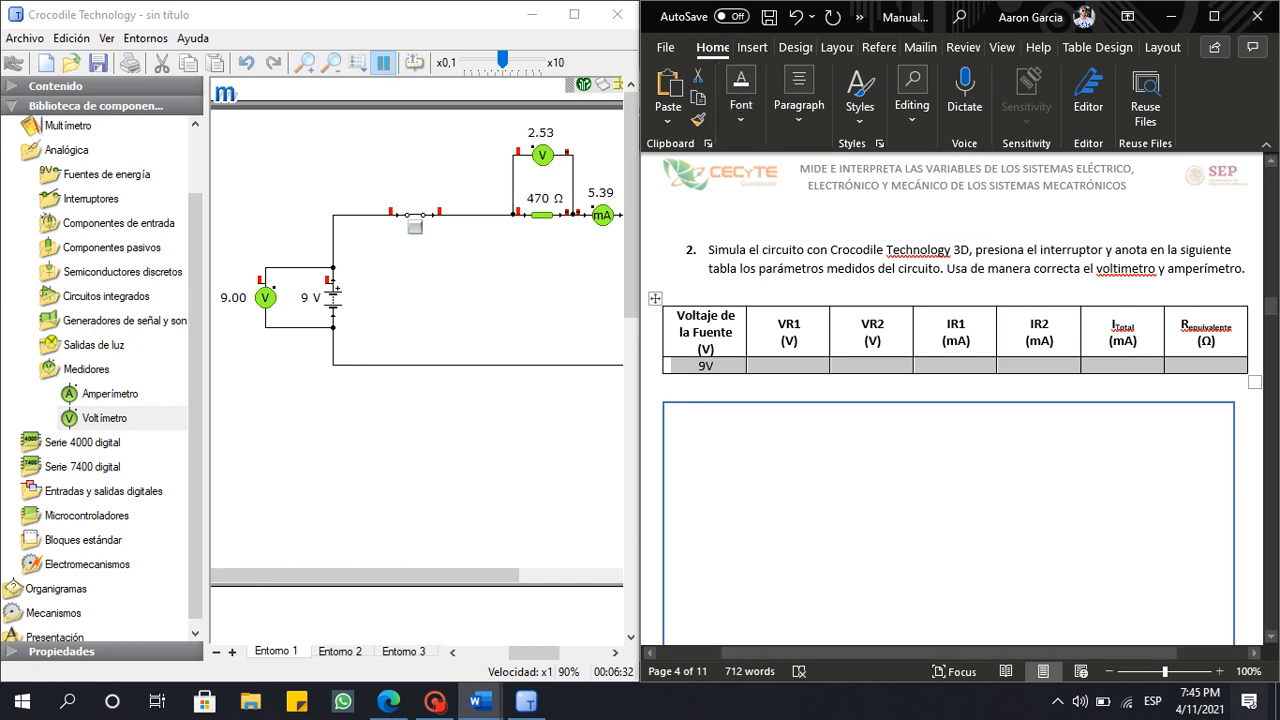
Enter the 470 Ω resistor's voltmeter reading, 2.53 V, under VR1 in the measurement table.
click(788, 366)
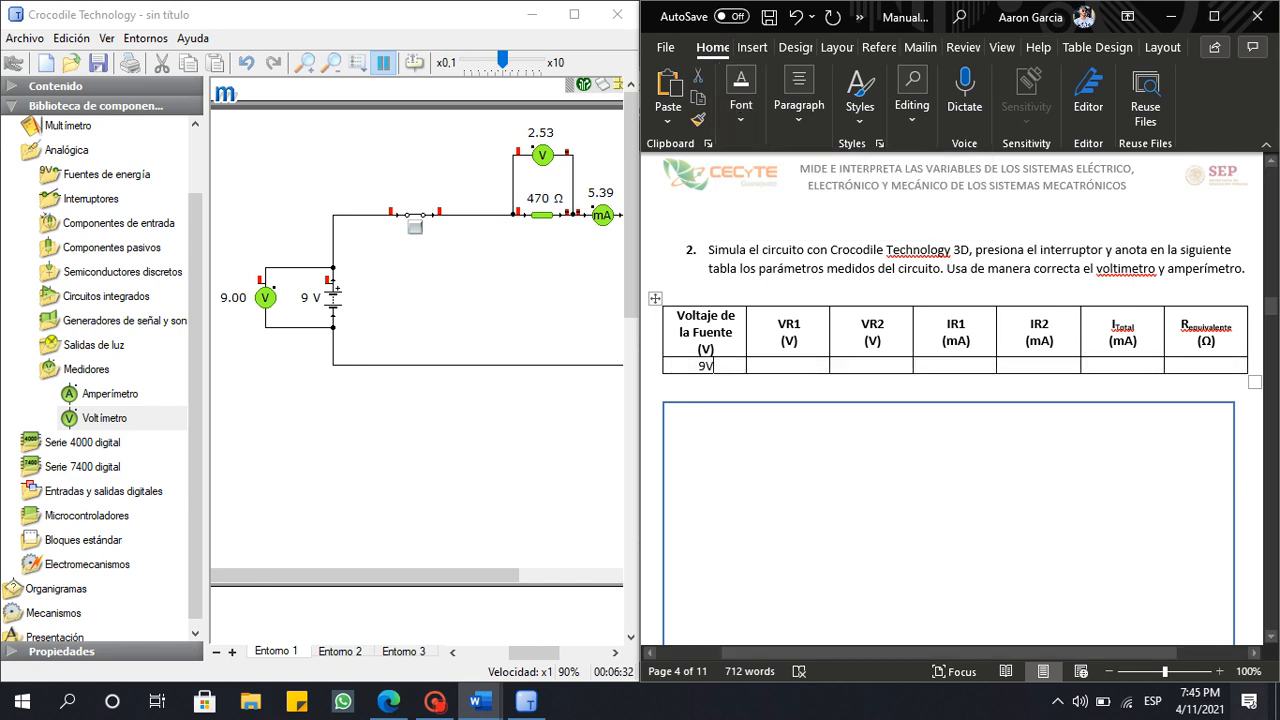
drag(452, 576, 516, 576)
mouse_move(418, 214)
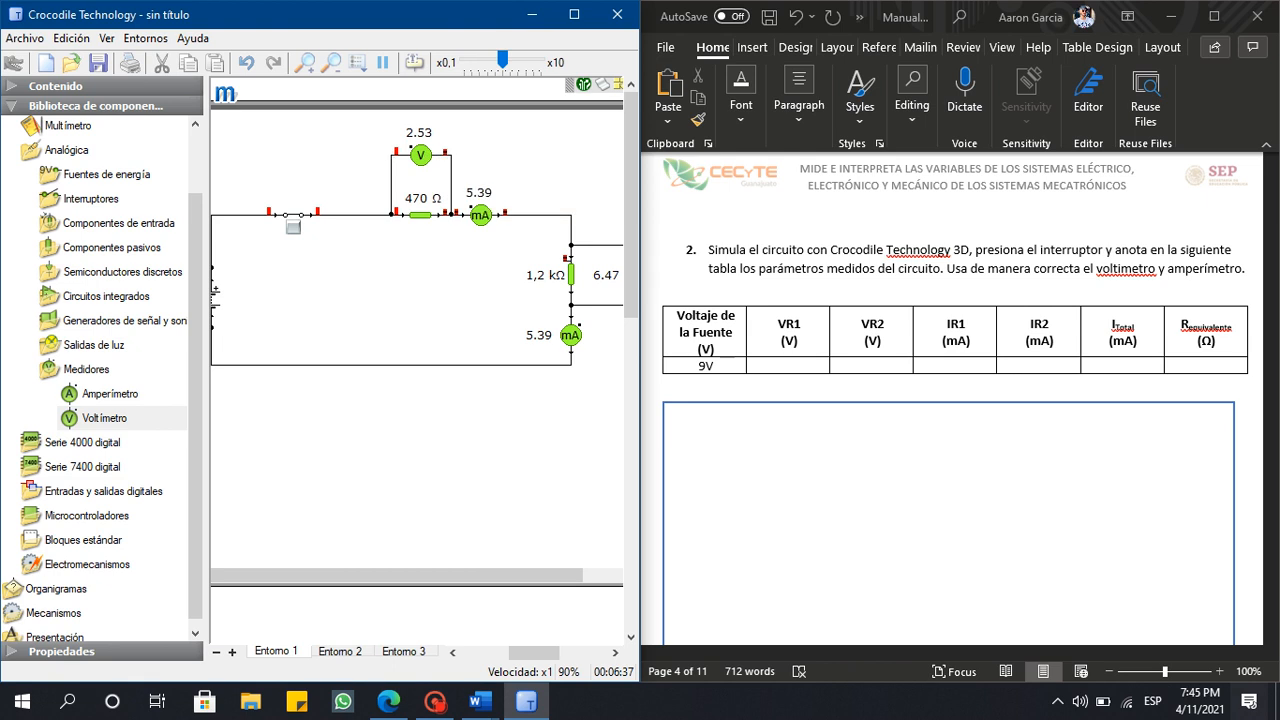
click(714, 366)
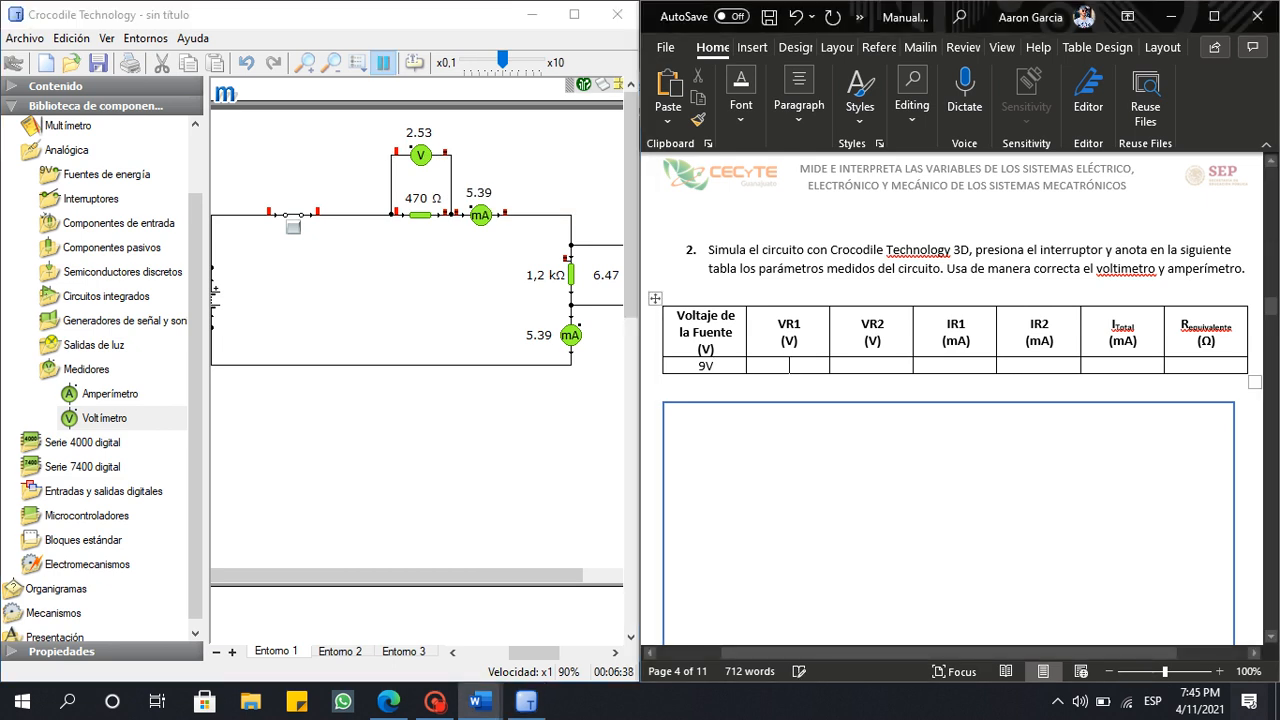
text(2.53)
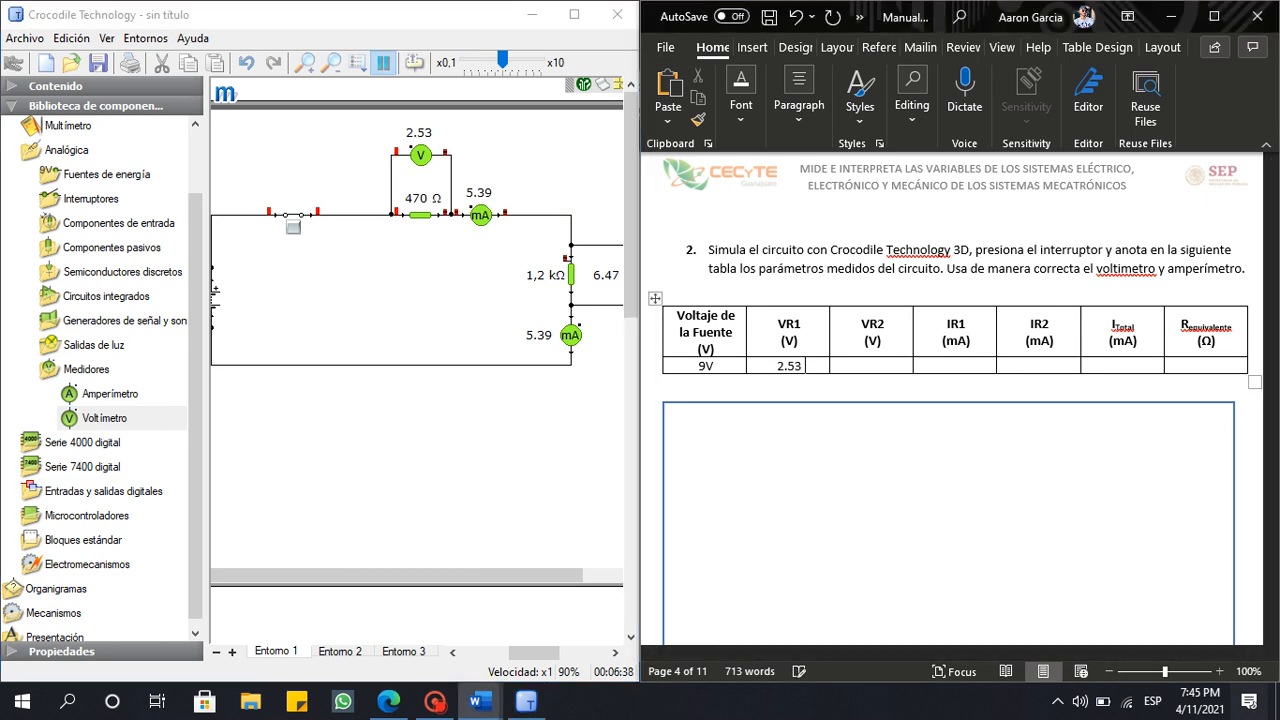
text( V)
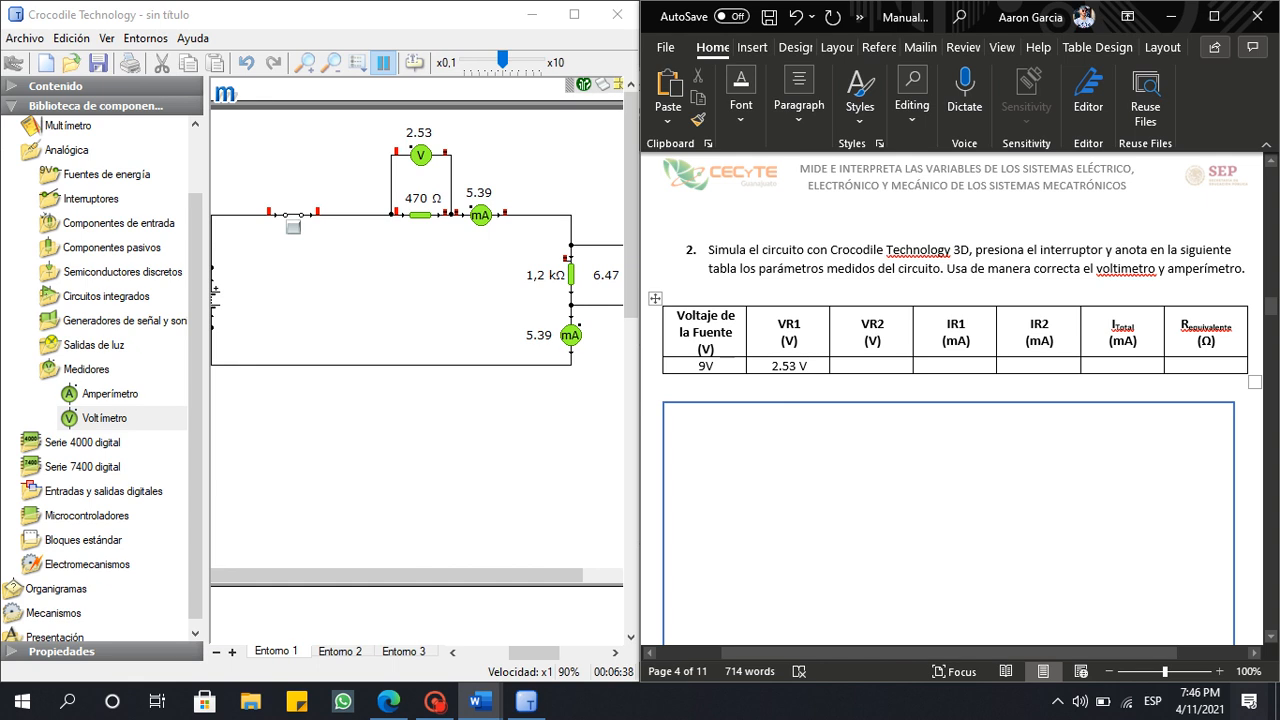
Enter the 1,2 kΩ resistor's voltmeter reading, 6.47 V, under VR2 in the measurement table.
click(603, 575)
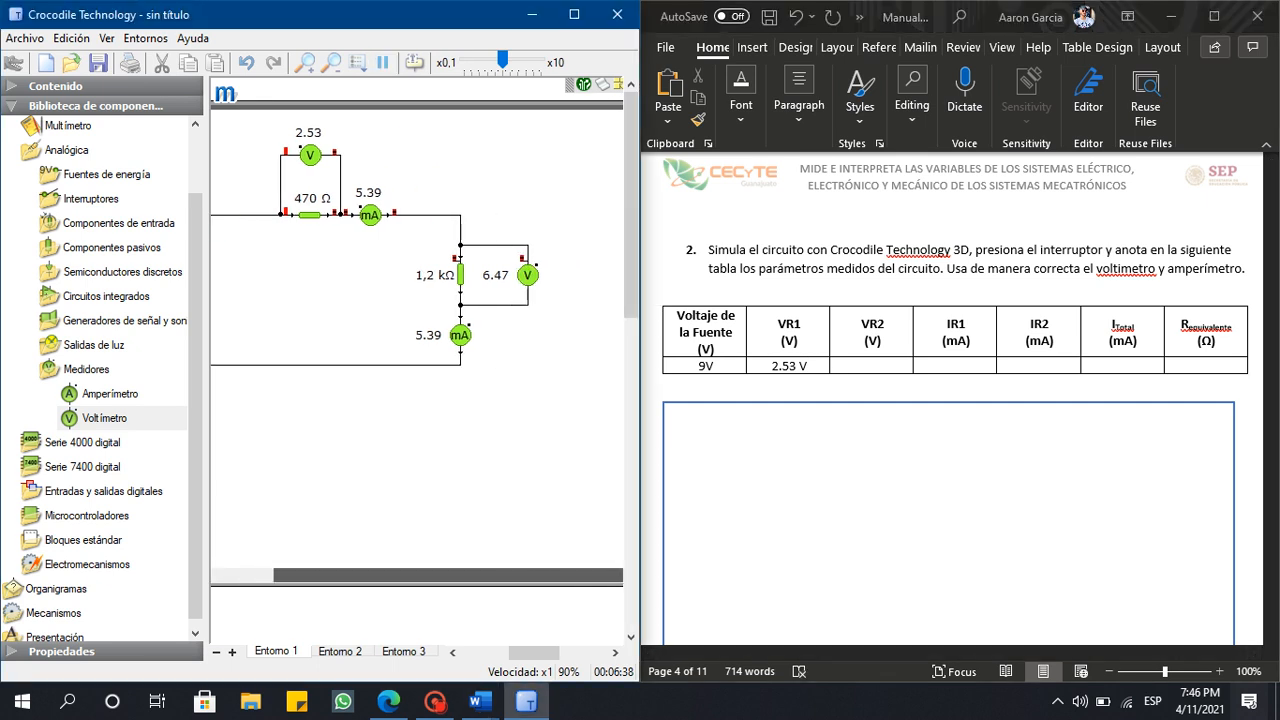
click(840, 366)
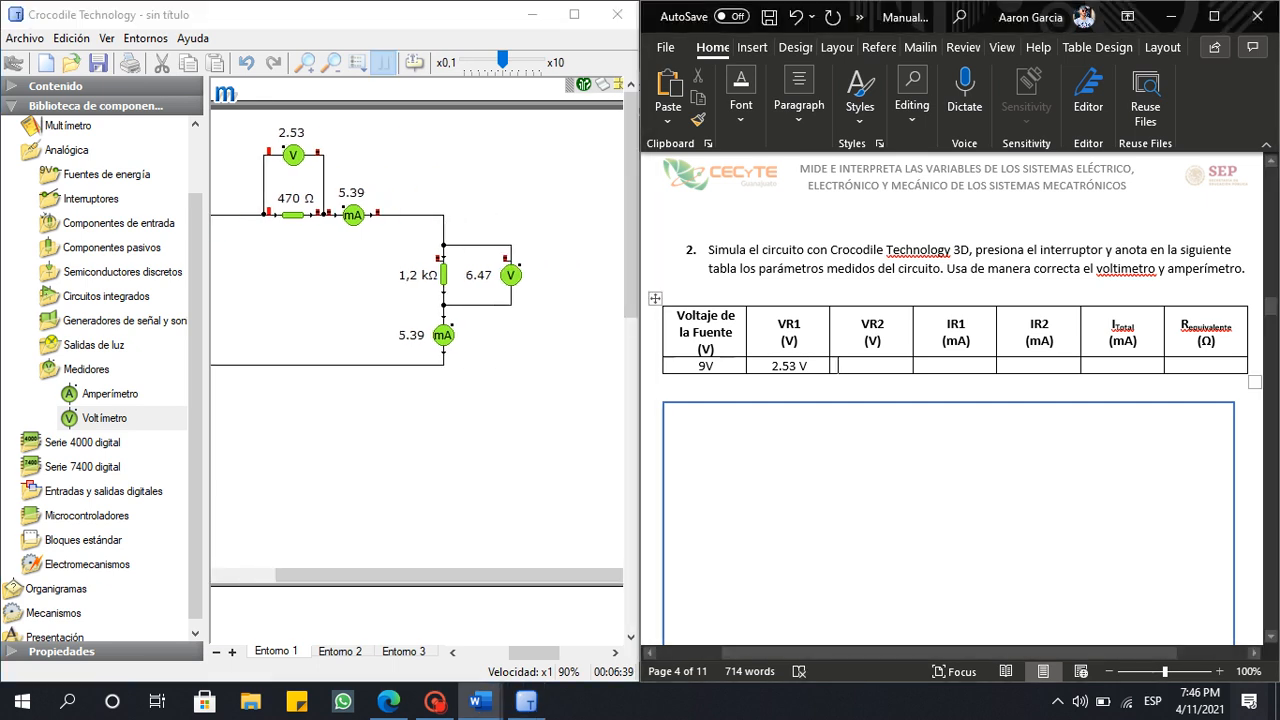
text(6.)
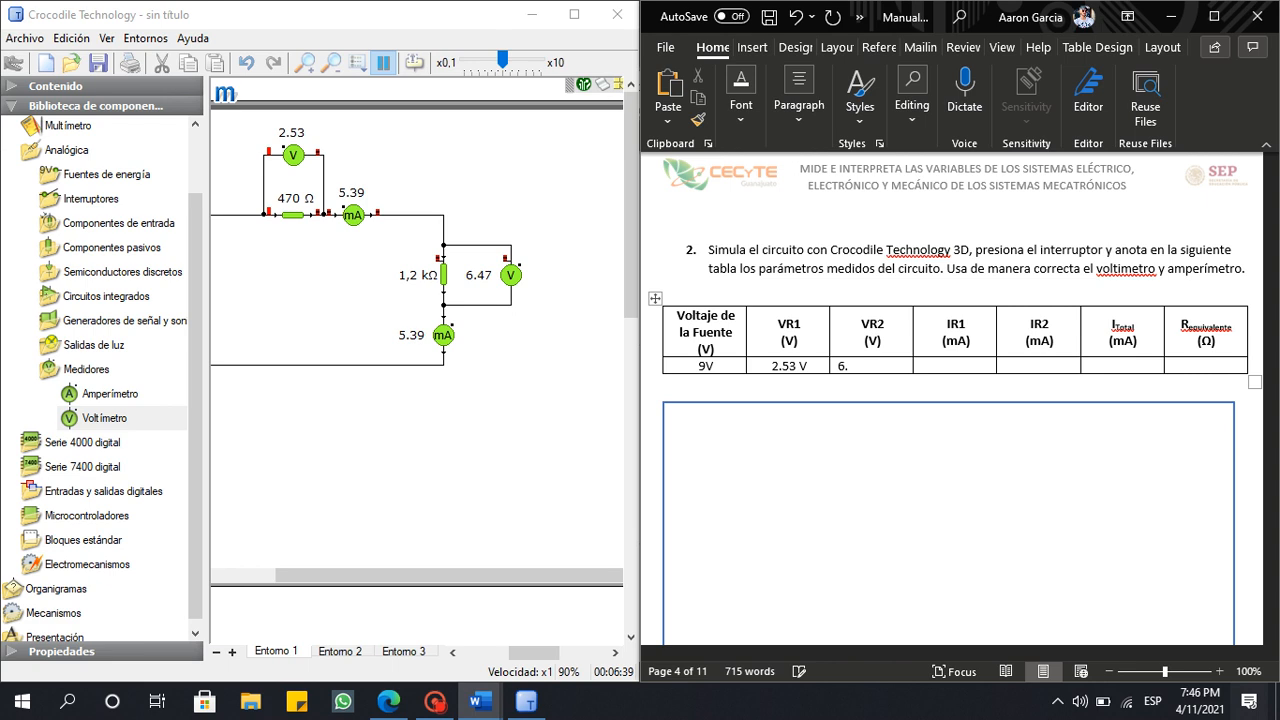
text(74)
key(BackSpace)
key(BackSpace)
key(Return)
key(BackSpace)
text(47 V)
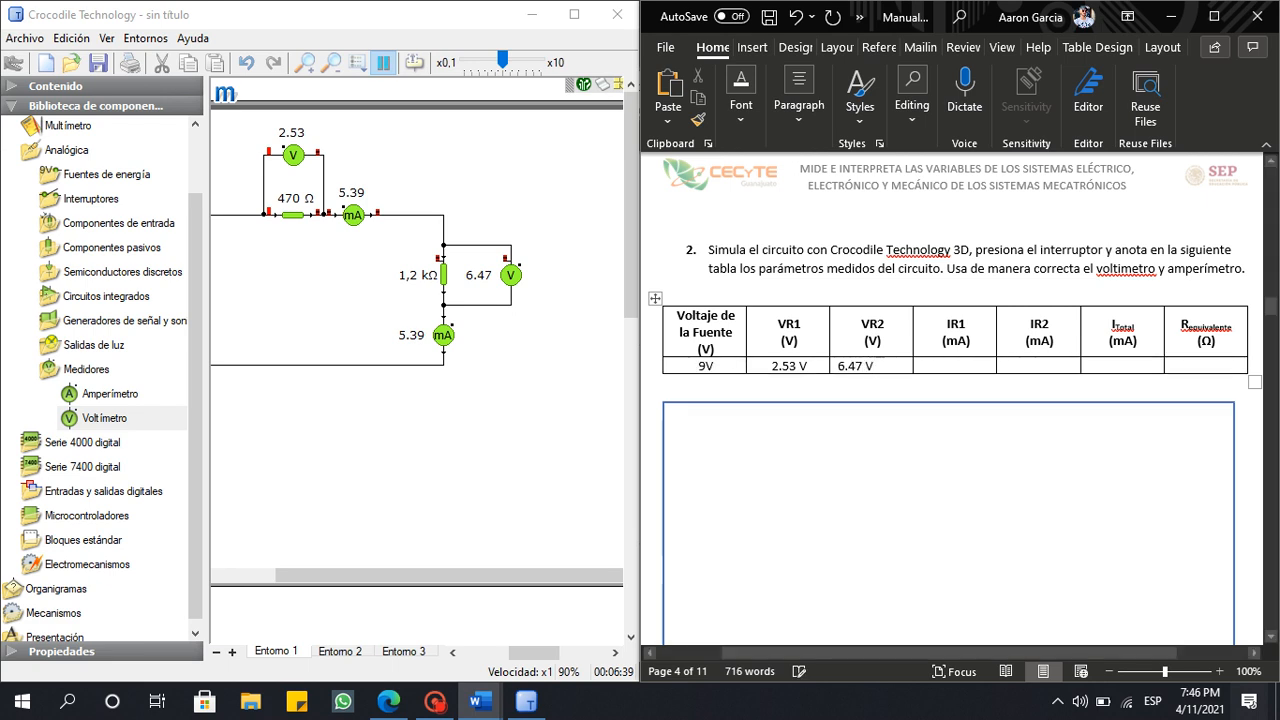
Centre the text of the measurement table's value row.
key(shift+Up)
key(shift+Down)
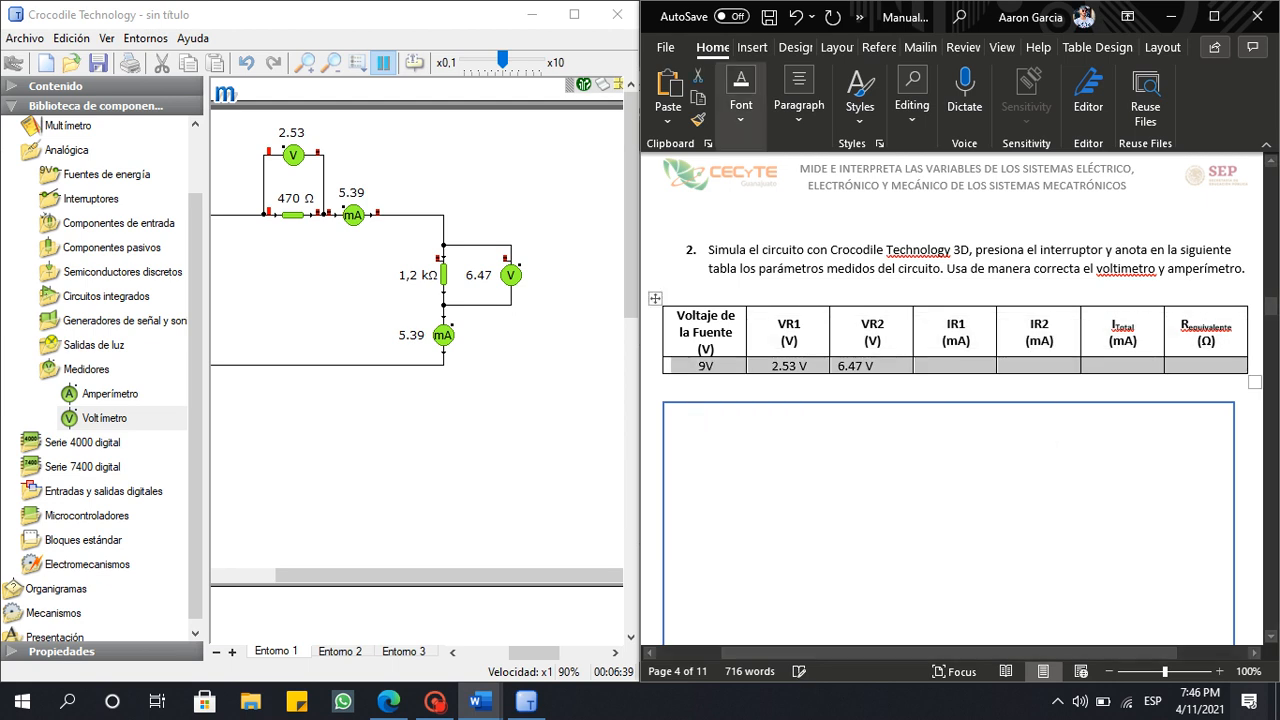
click(741, 100)
click(798, 100)
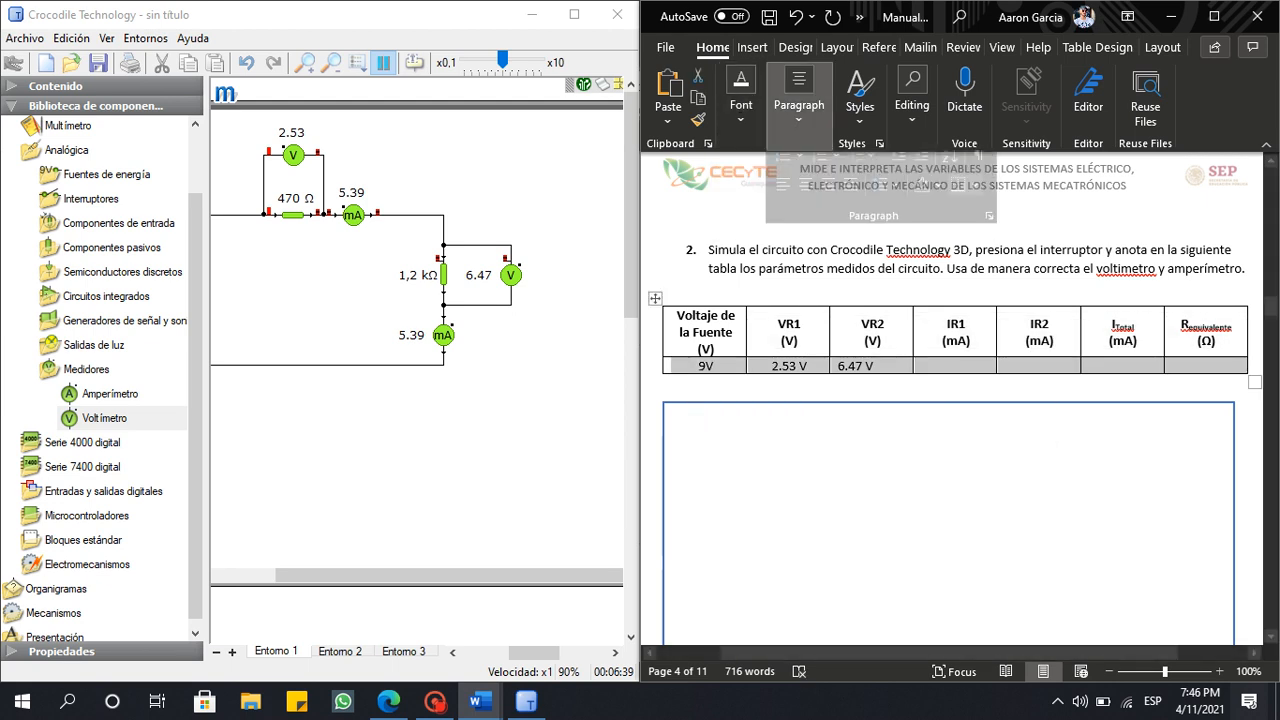
click(805, 201)
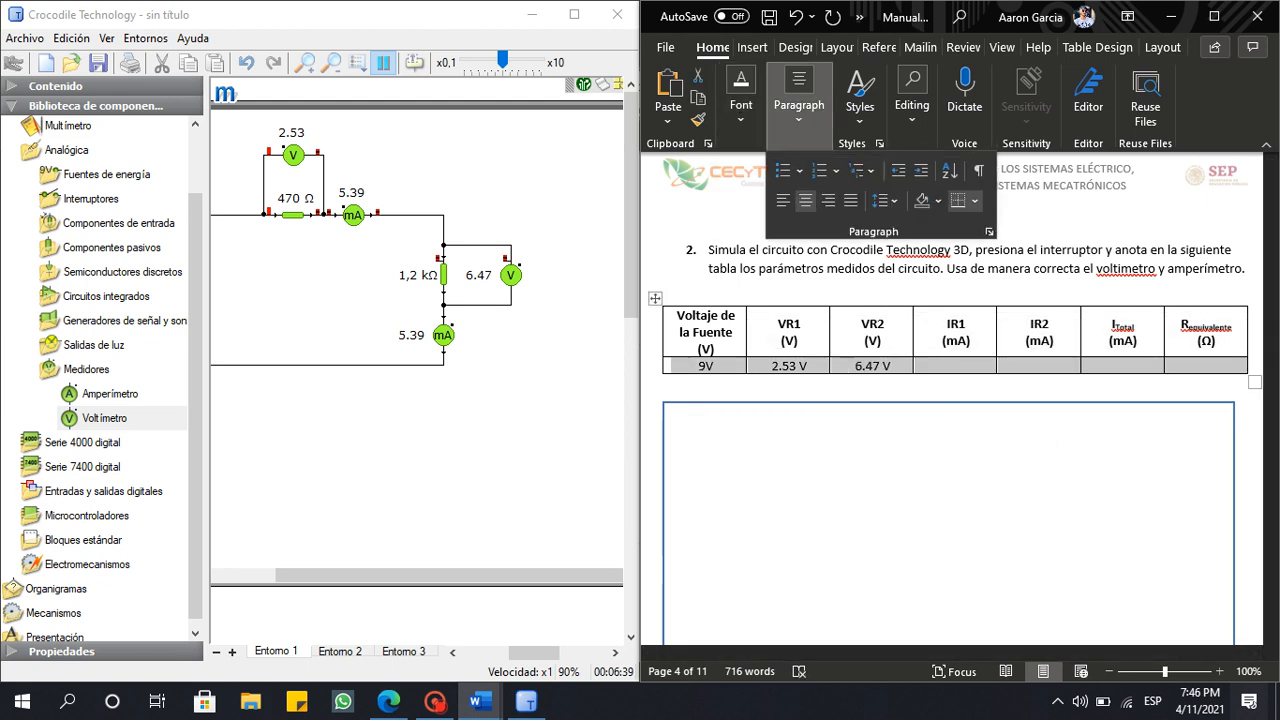
Enter the reading of the ammeter beside the 470 Ω resistor, 5.39 mA, under IR1 in the measurement table.
click(957, 365)
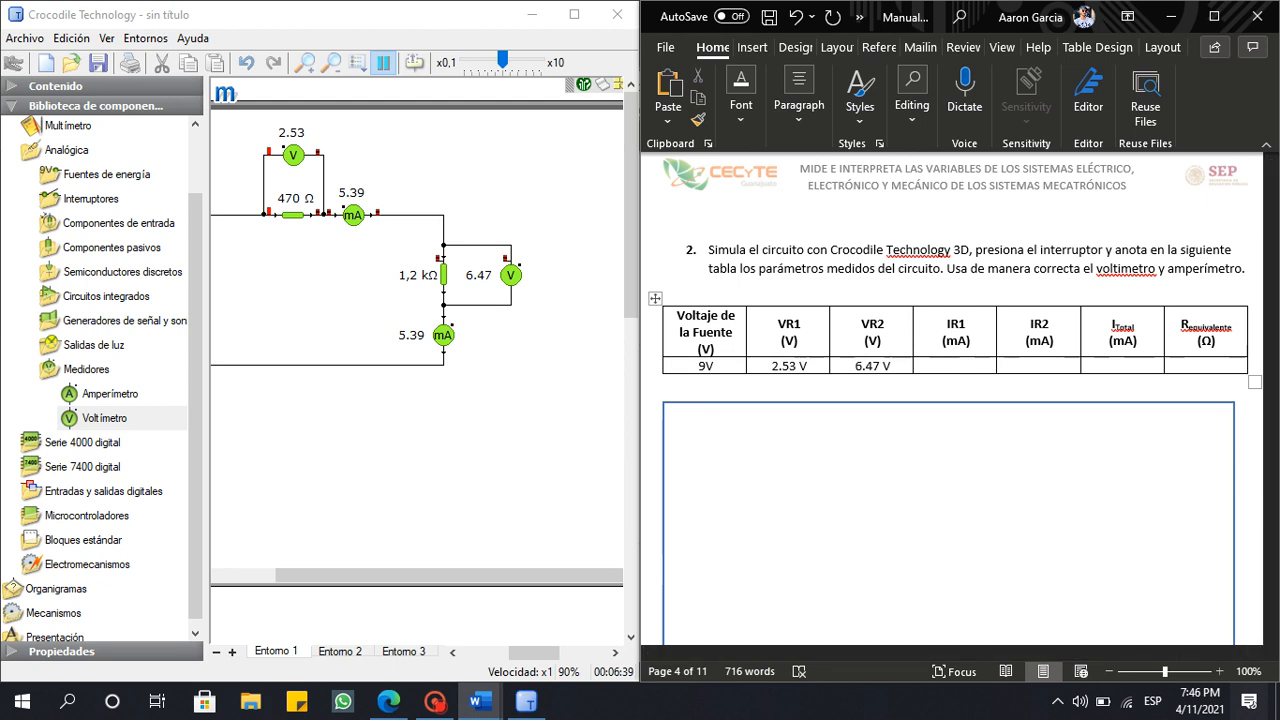
drag(450, 575, 391, 575)
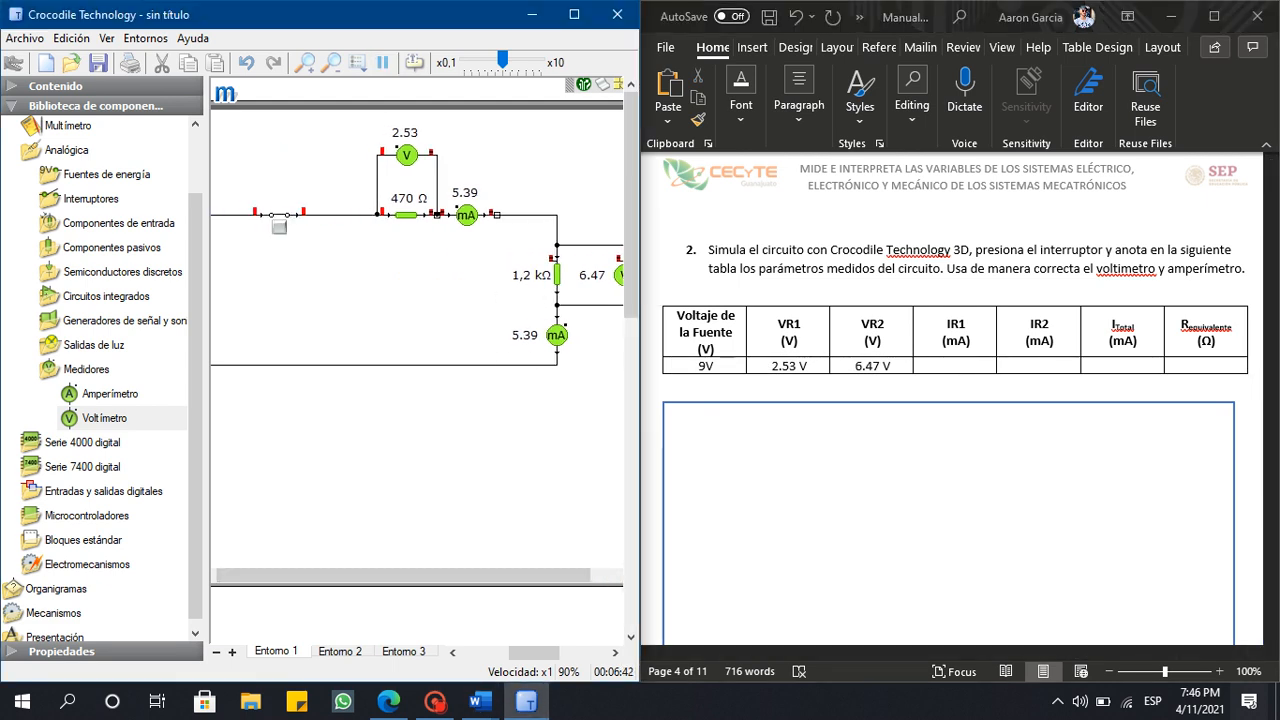
click(955, 365)
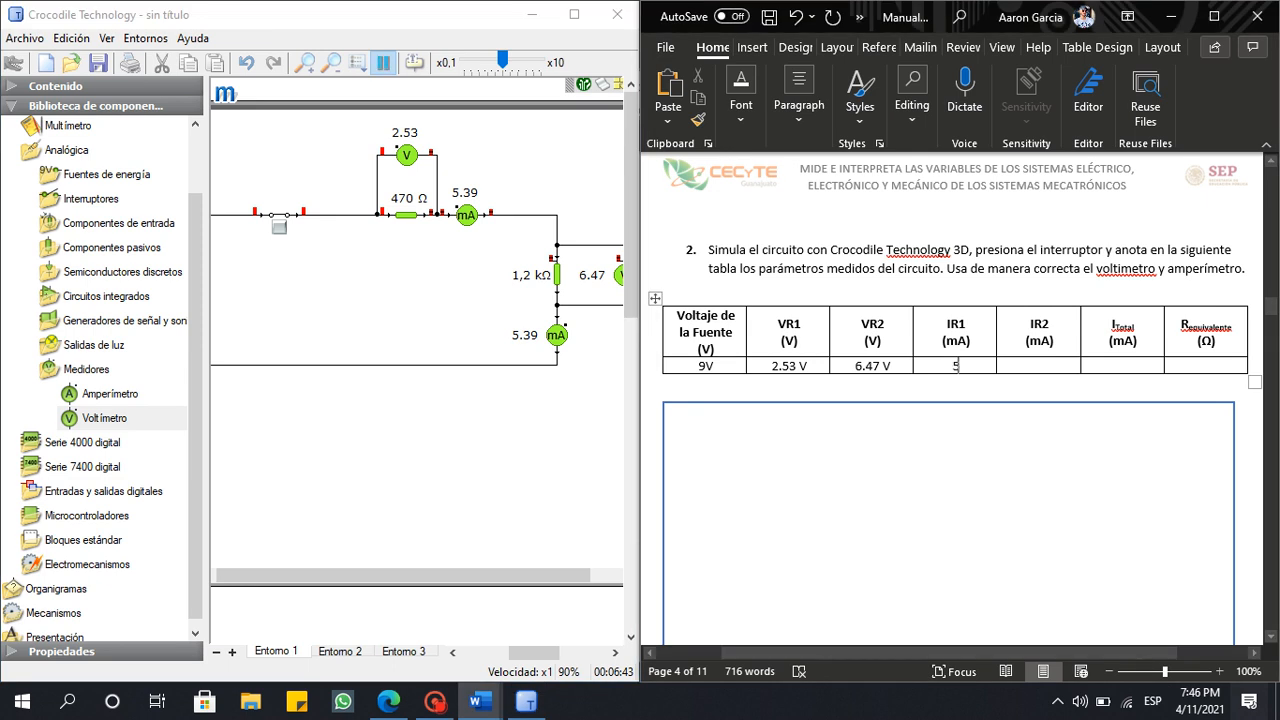
text(5.39 mA)
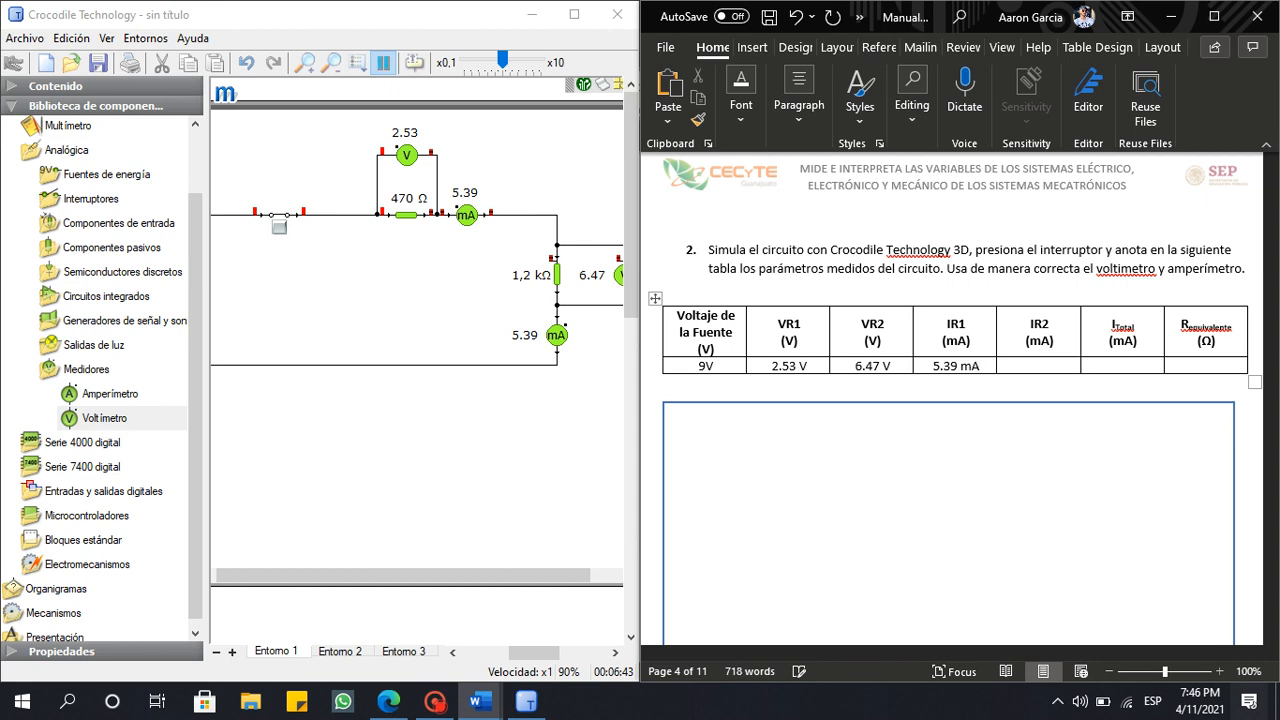
Enter the reading of the ammeter below the 1,2 kΩ resistor, 5.39 mA, under IR2 in the measurement table.
key(alt+Tab)
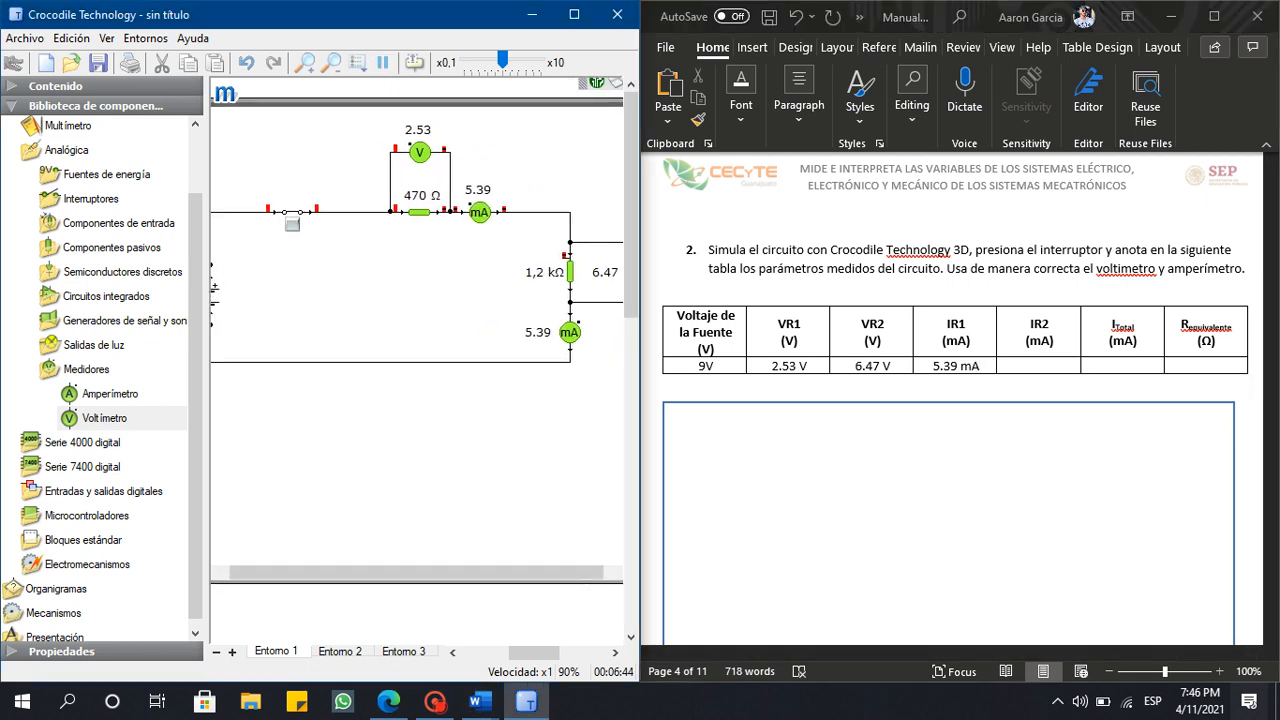
drag(490, 300, 400, 302)
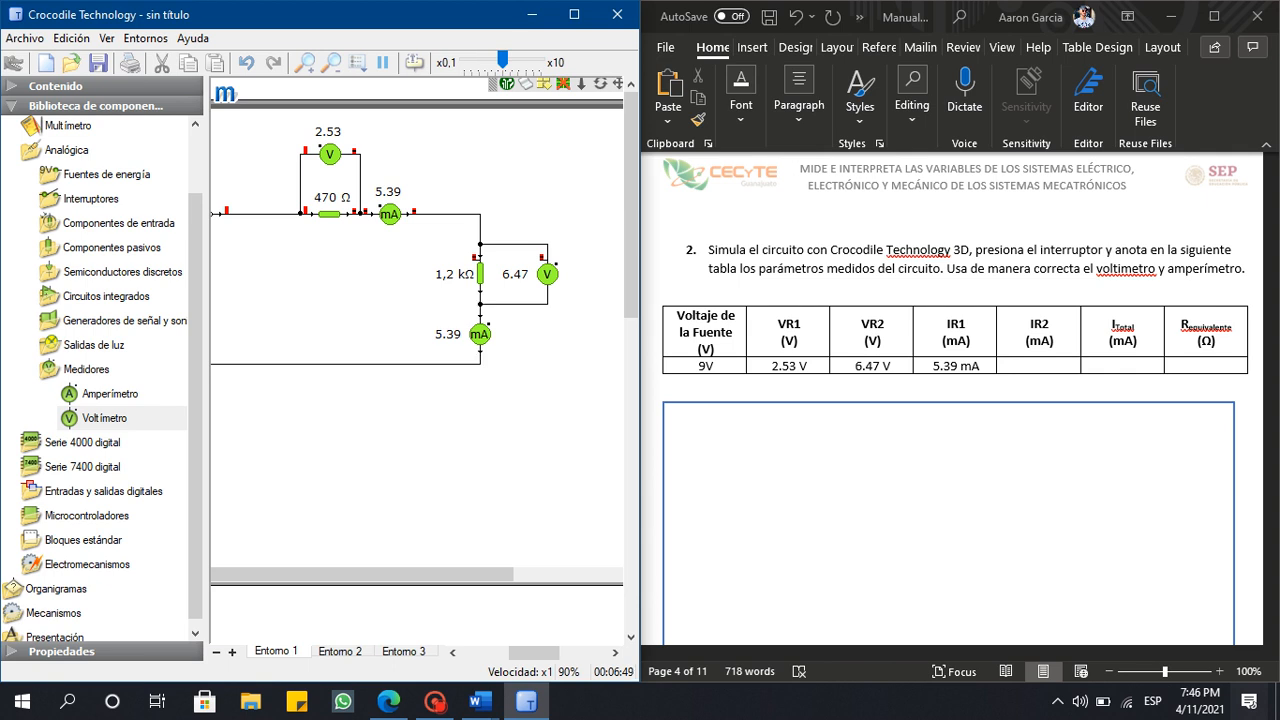
click(1039, 366)
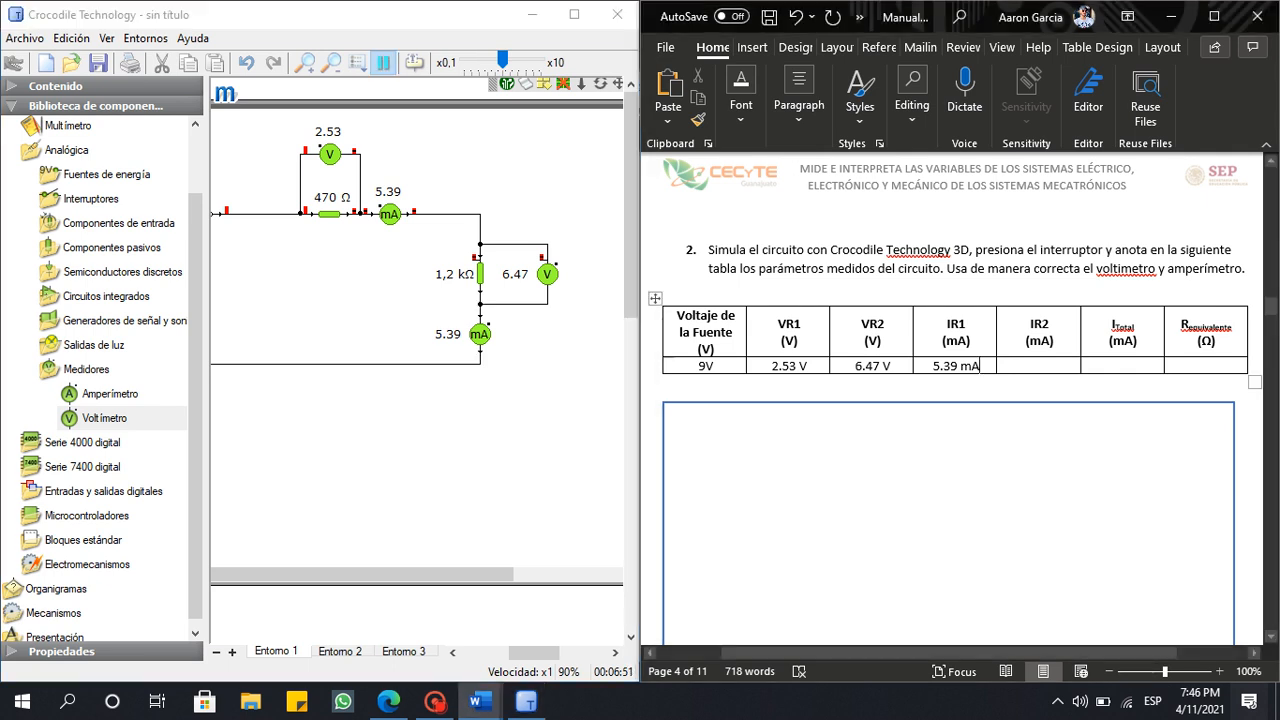
click(1039, 366)
text(5.39 mA)
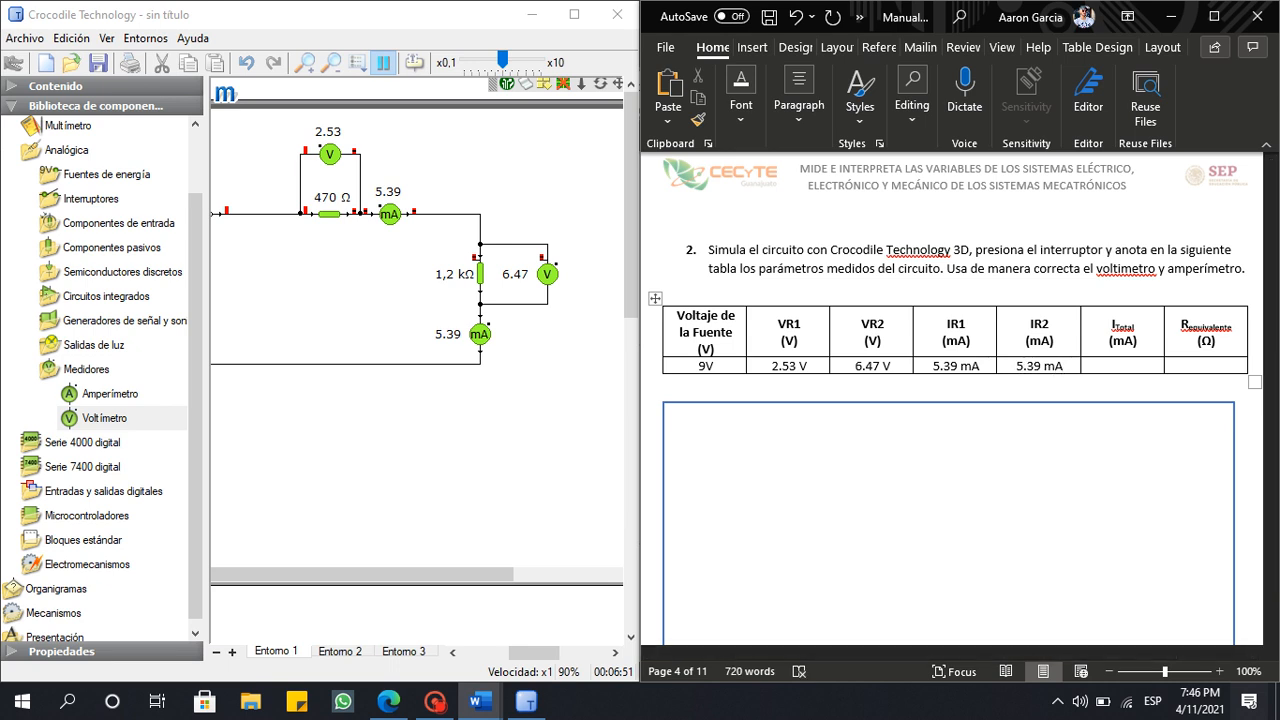
Enter the circuit's total current, 5.39 mA, under I Total in the measurement table.
click(420, 440)
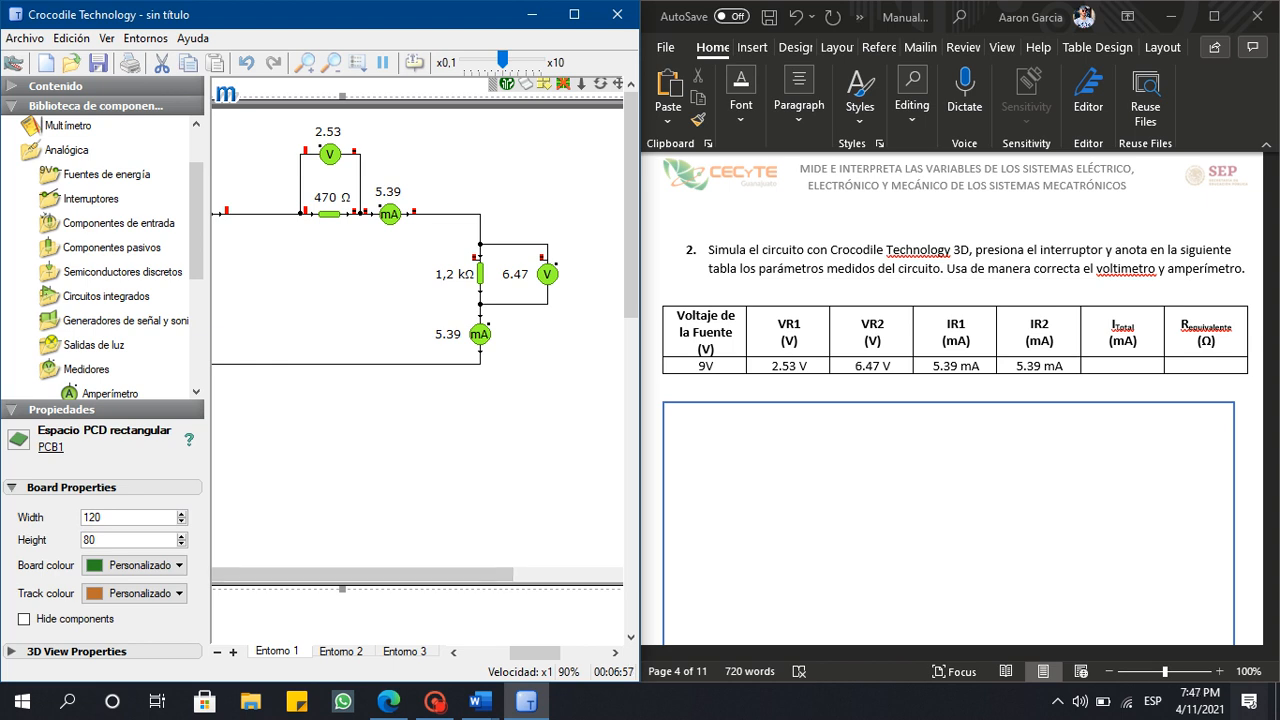
mouse_move(420, 574)
mouse_down()
mouse_move(342, 574)
mouse_move(435, 574)
mouse_up()
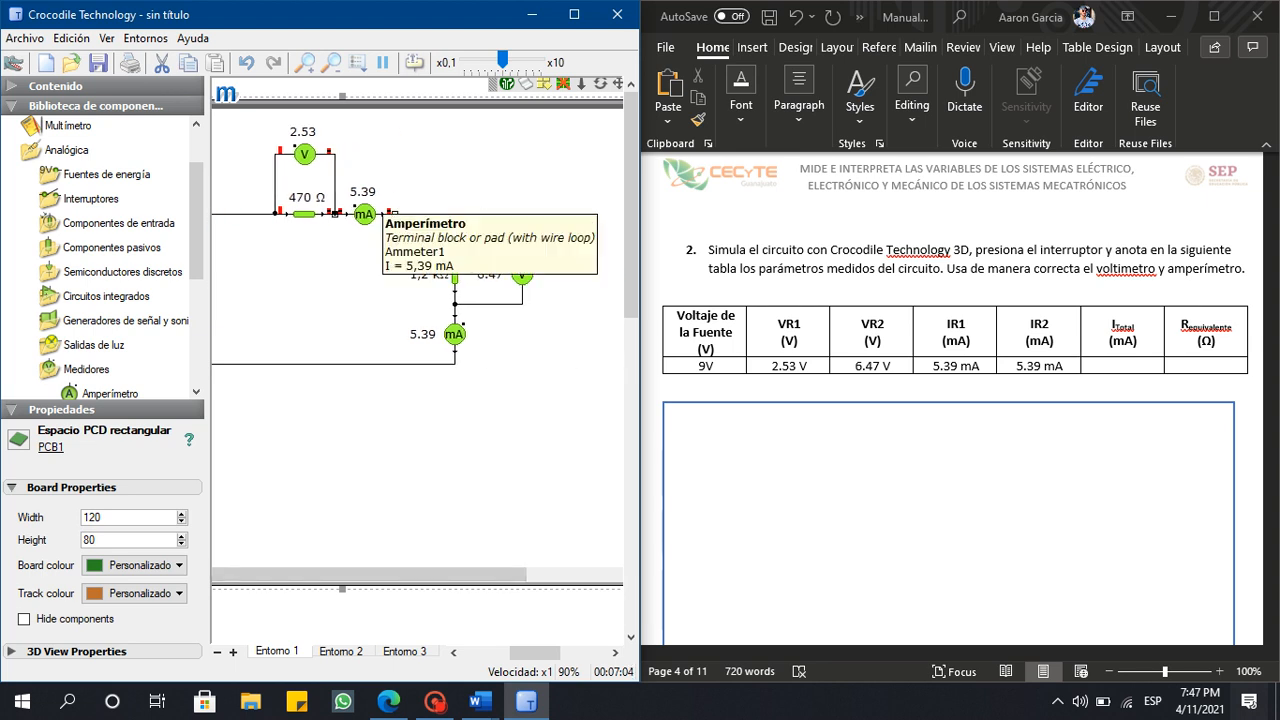
click(1122, 366)
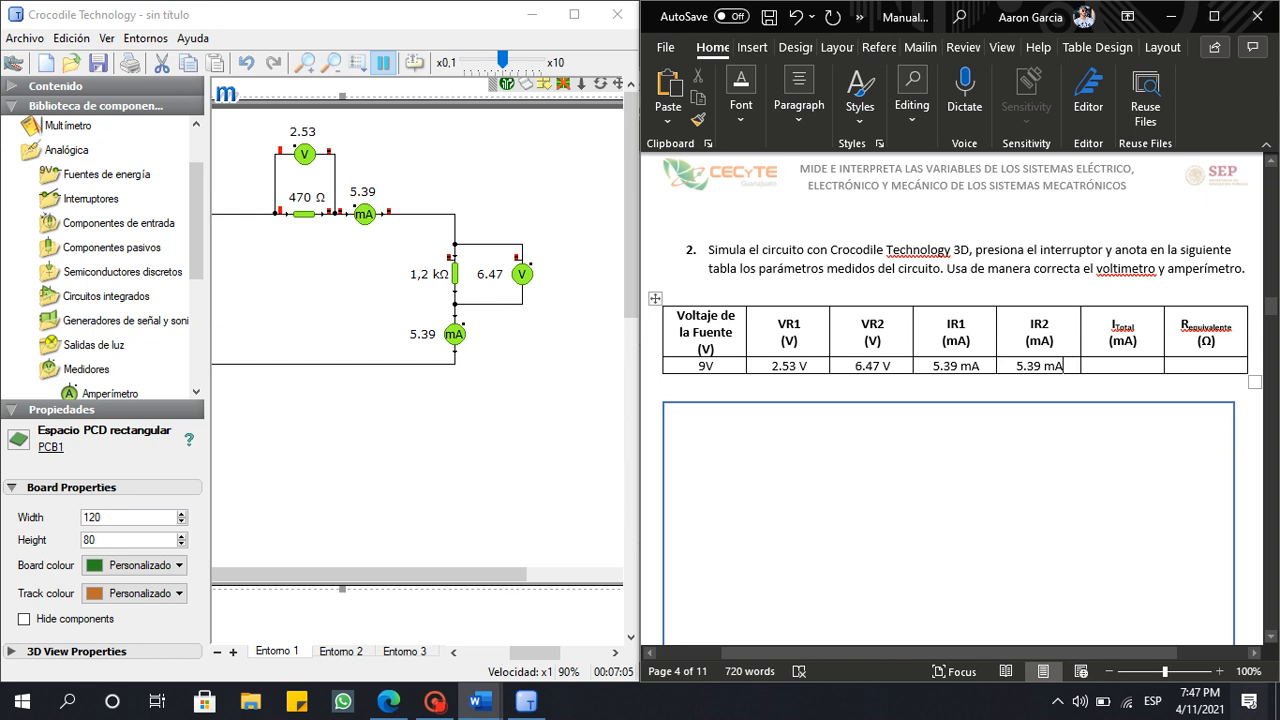
text(5.39 mA)
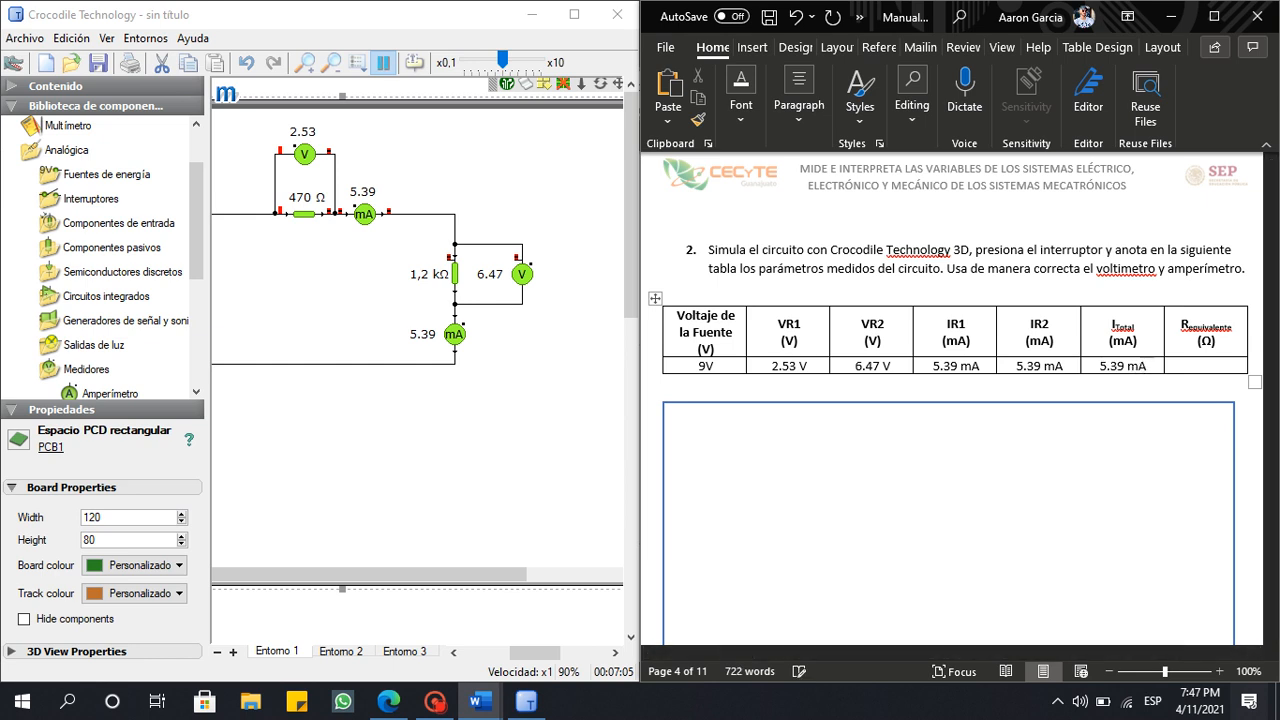
click(948, 403)
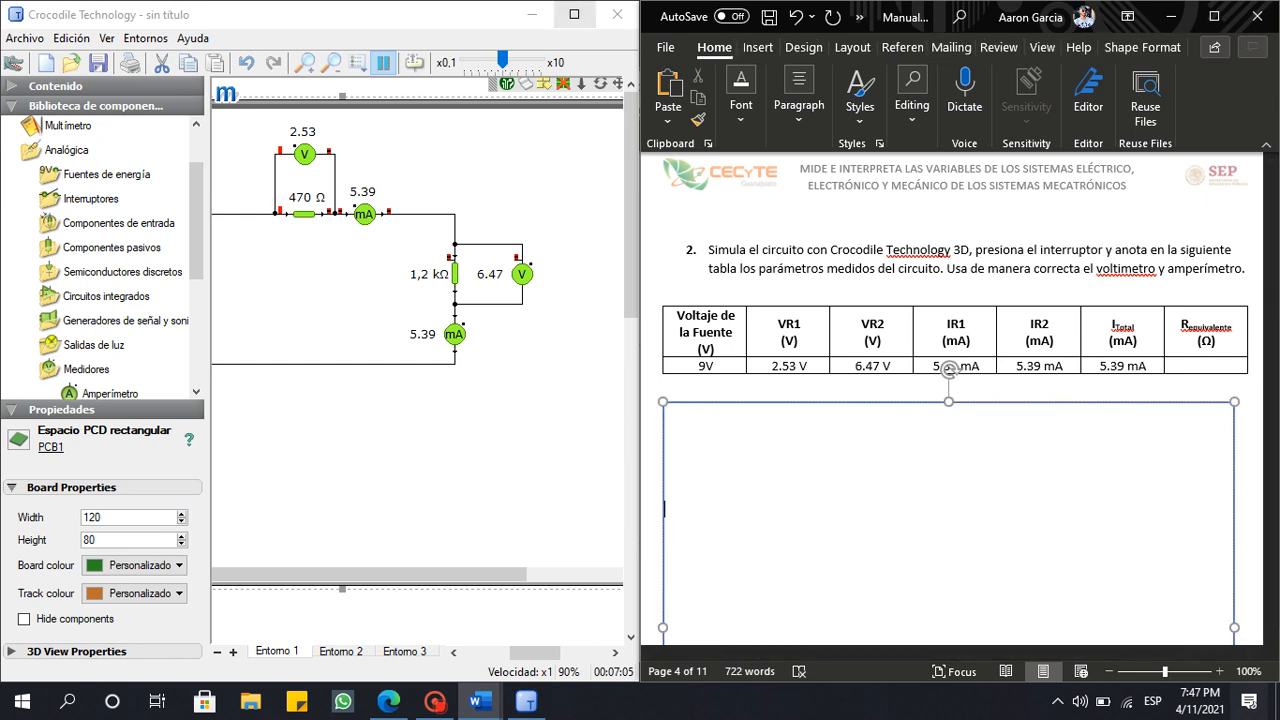
Maximize the simulator window, then reposition and enlarge the rectangular PCB space so that it frames the whole circuit.
click(574, 14)
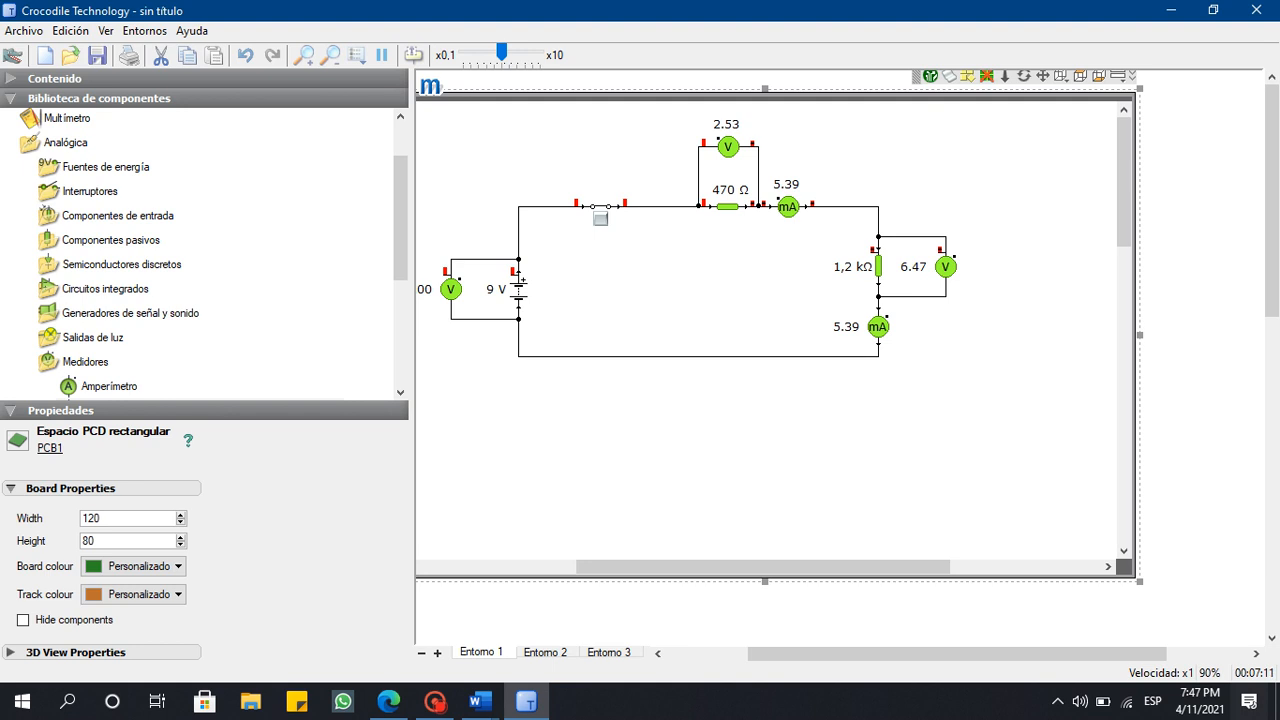
drag(957, 654, 875, 654)
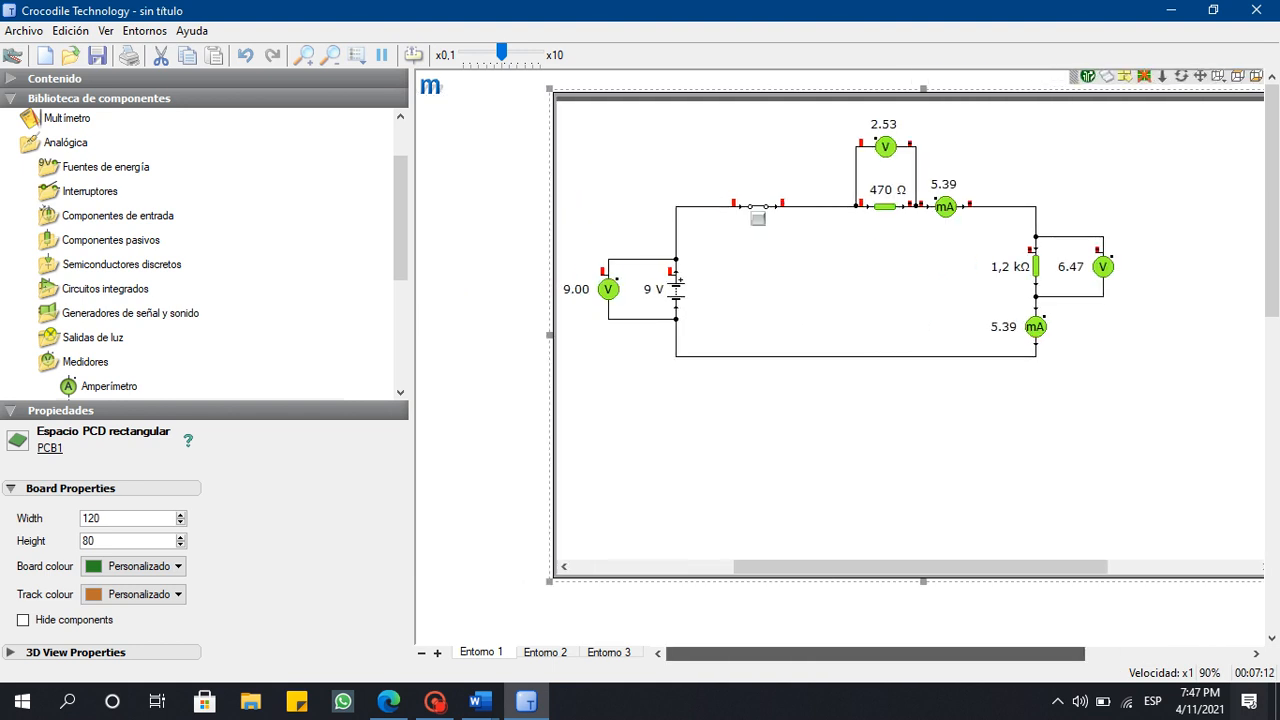
click(872, 615)
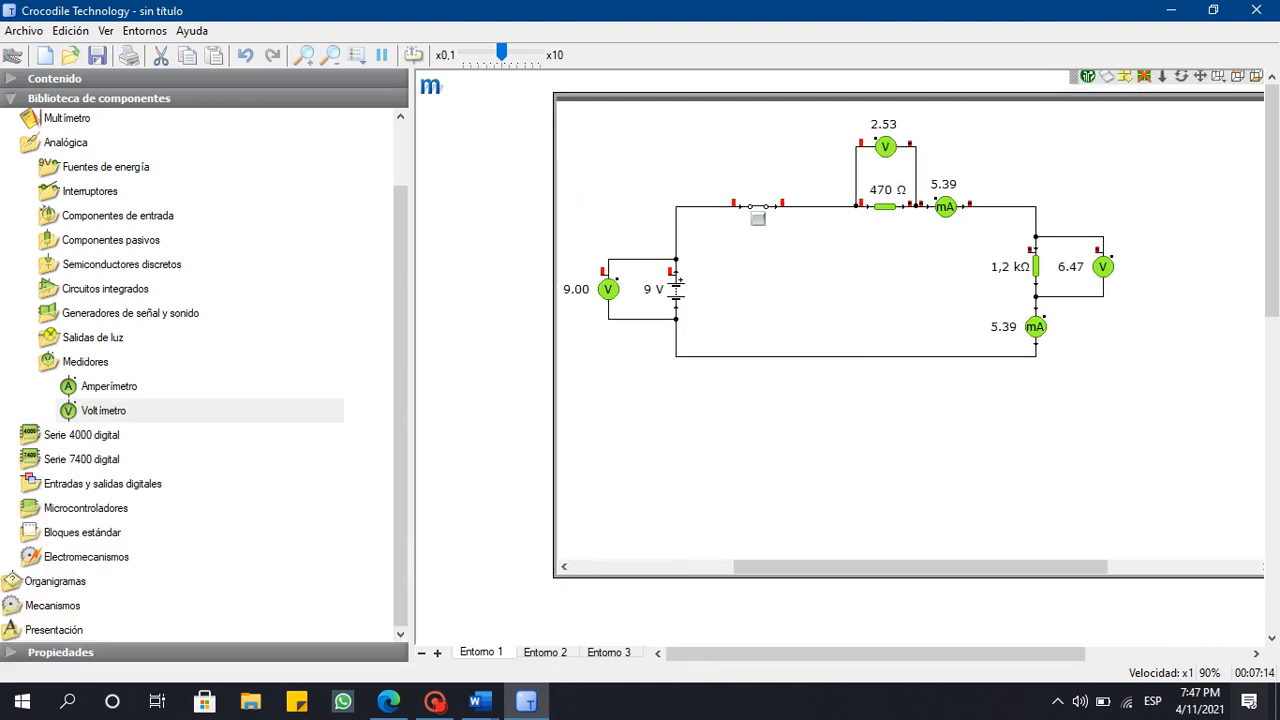
click(858, 452)
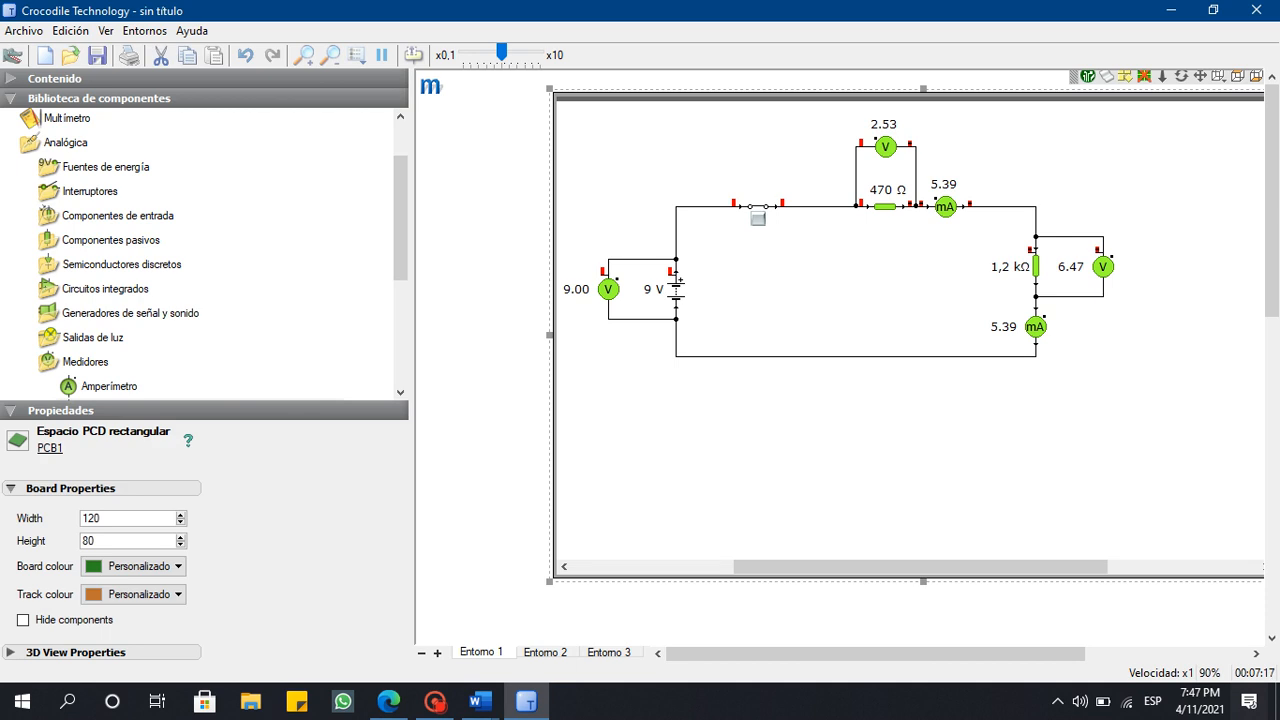
drag(920, 567, 642, 589)
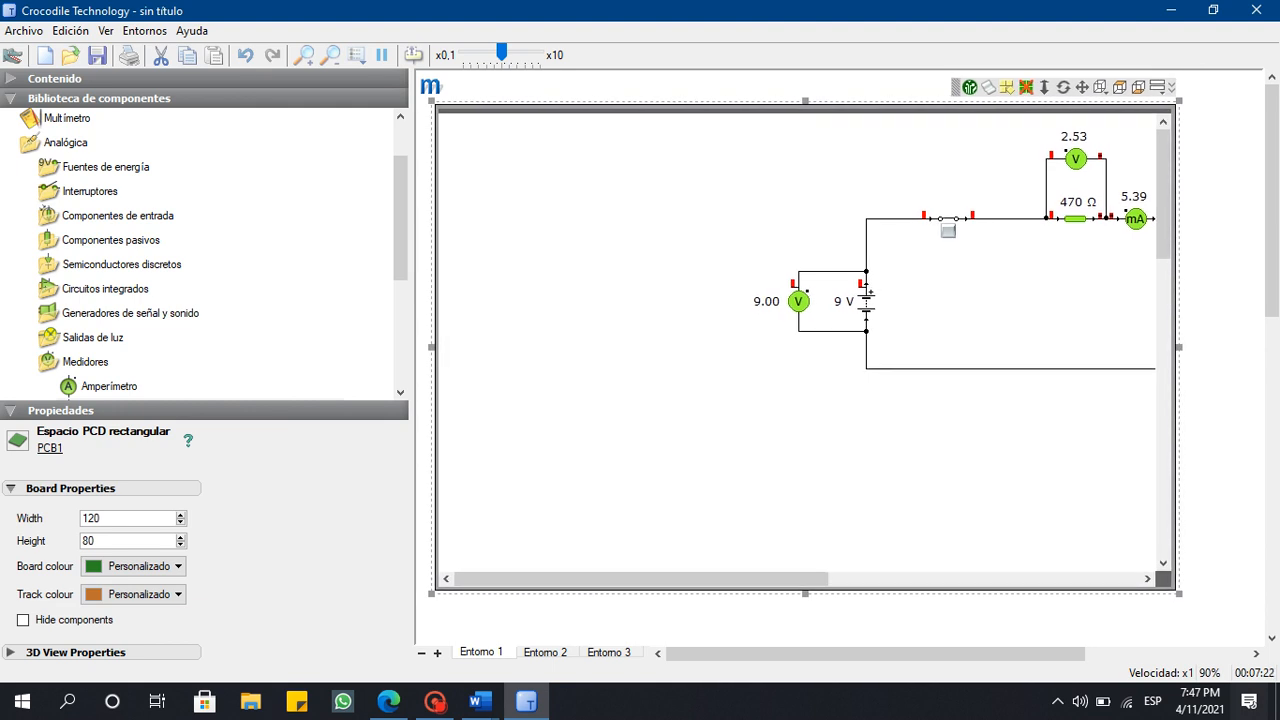
drag(1179, 594, 1262, 618)
drag(740, 602, 870, 602)
Switch to the Manual de Practicas document in Word, maximize it and examine Practica 2's circuit diagram.
mouse_move(480, 700)
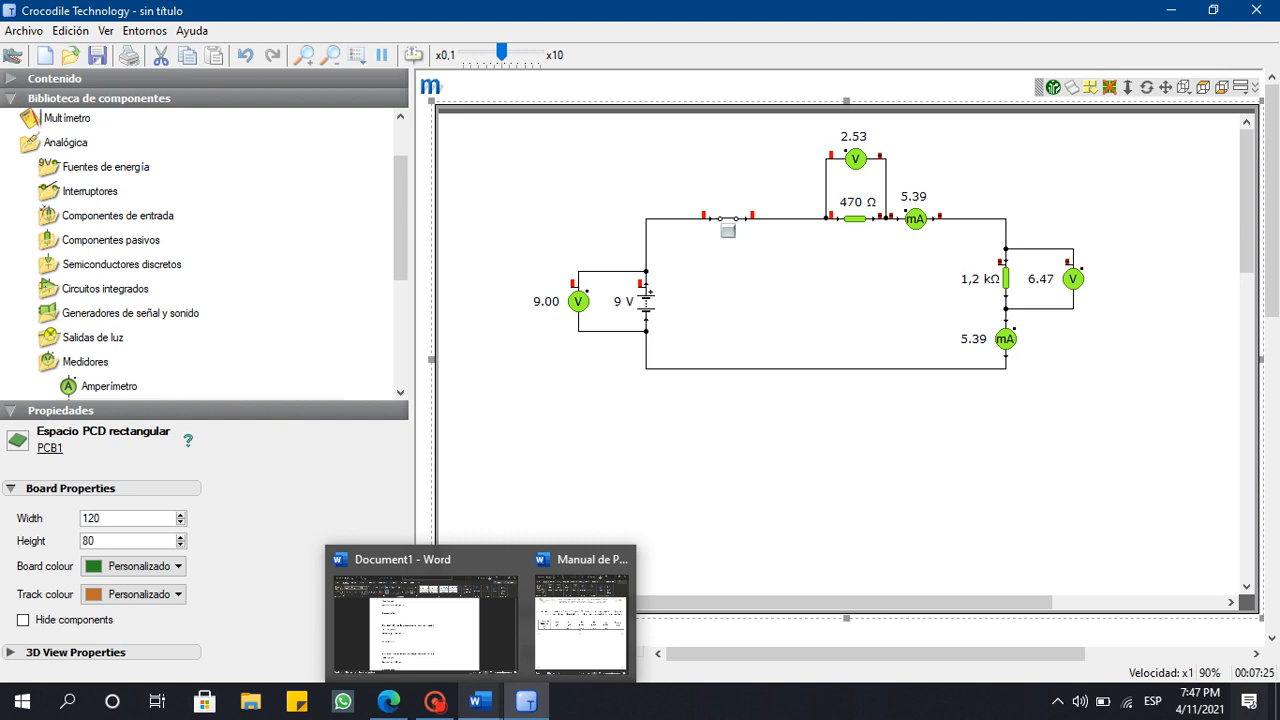
click(585, 615)
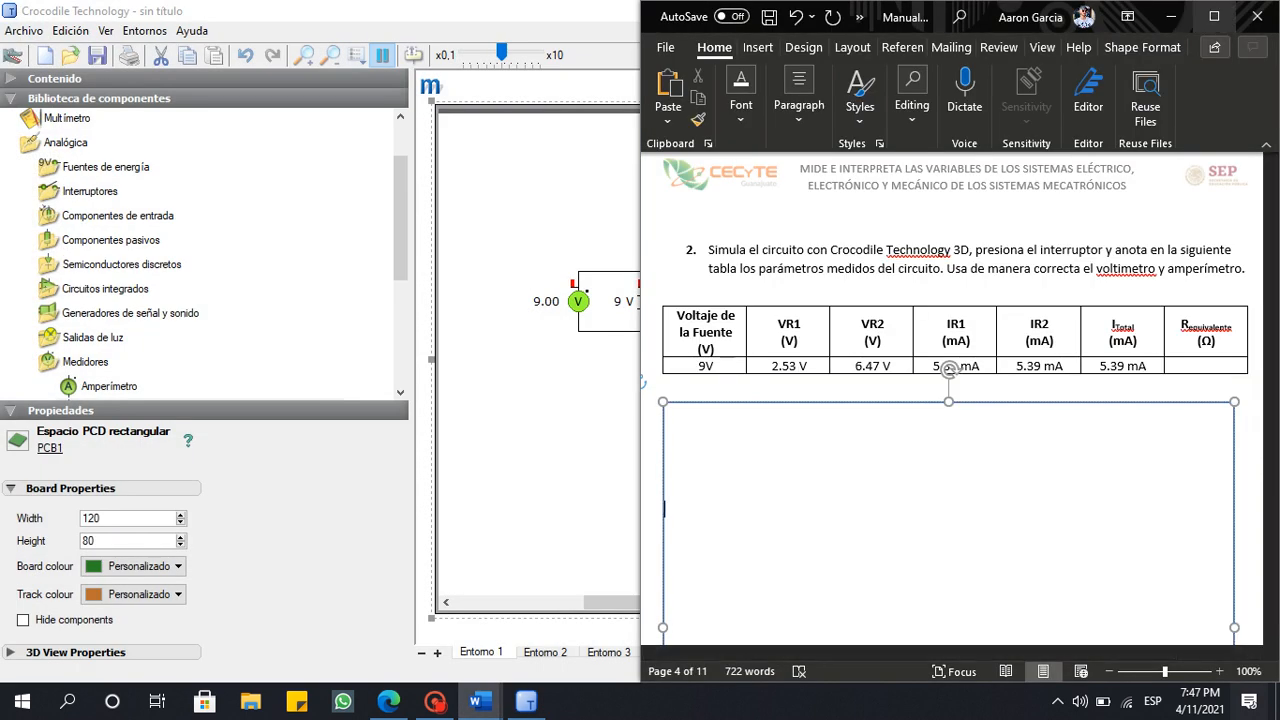
click(1214, 16)
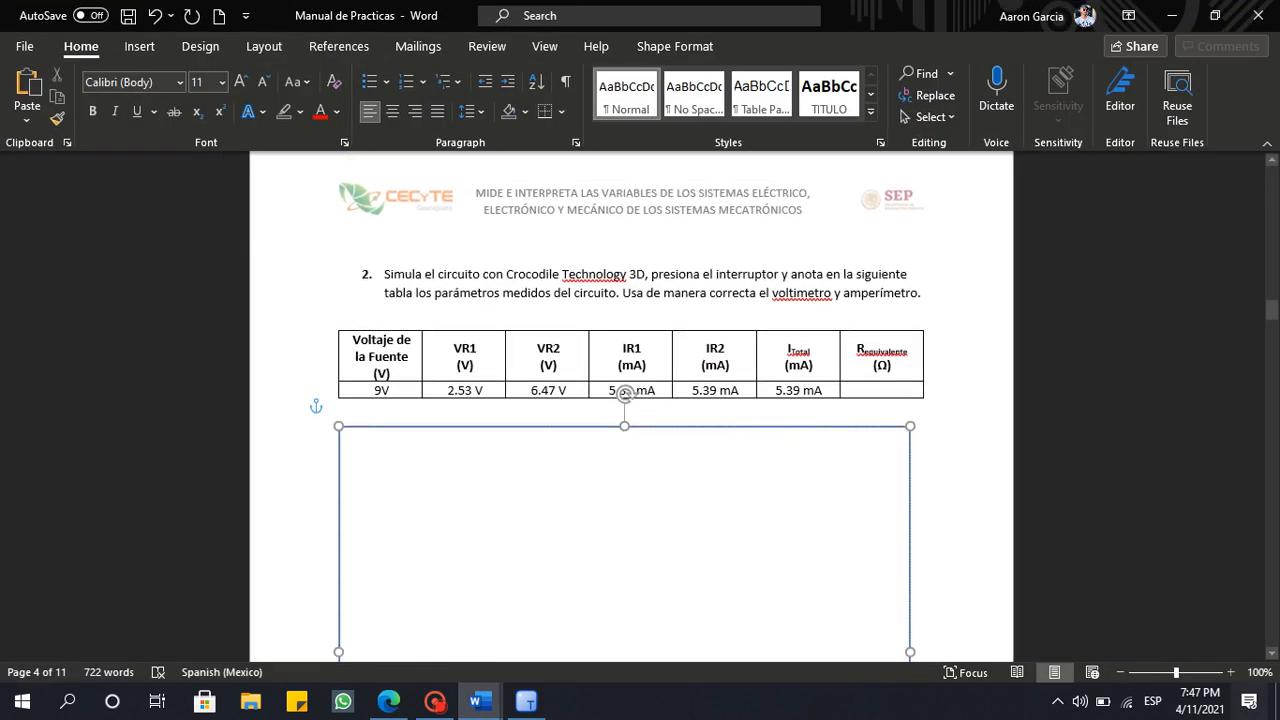
click(882, 391)
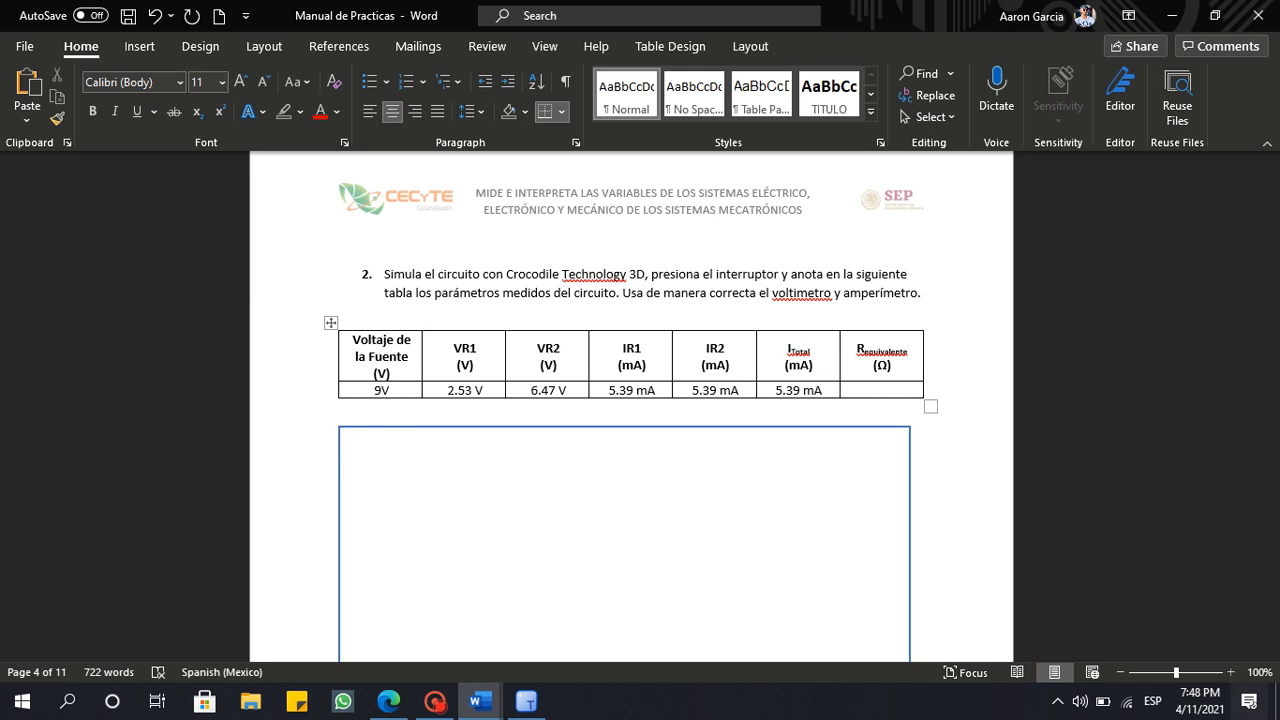
scroll(631, 406, up, 10)
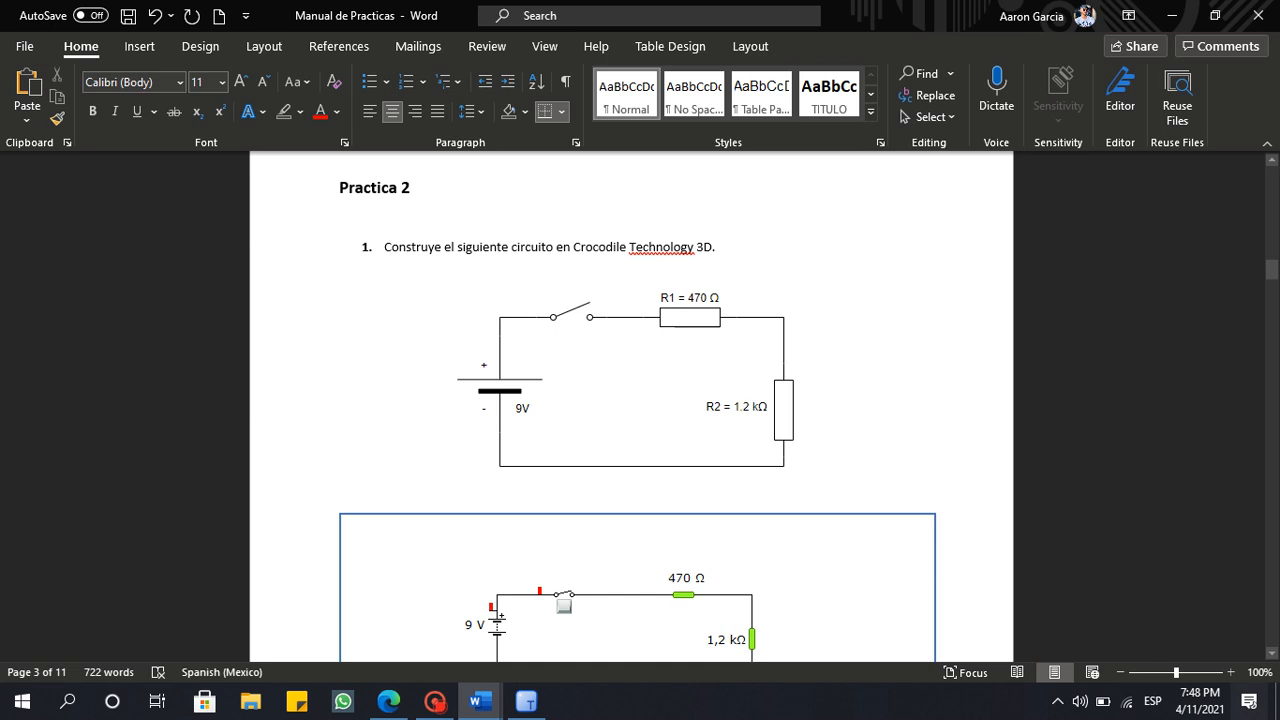
scroll(631, 406, up, 2)
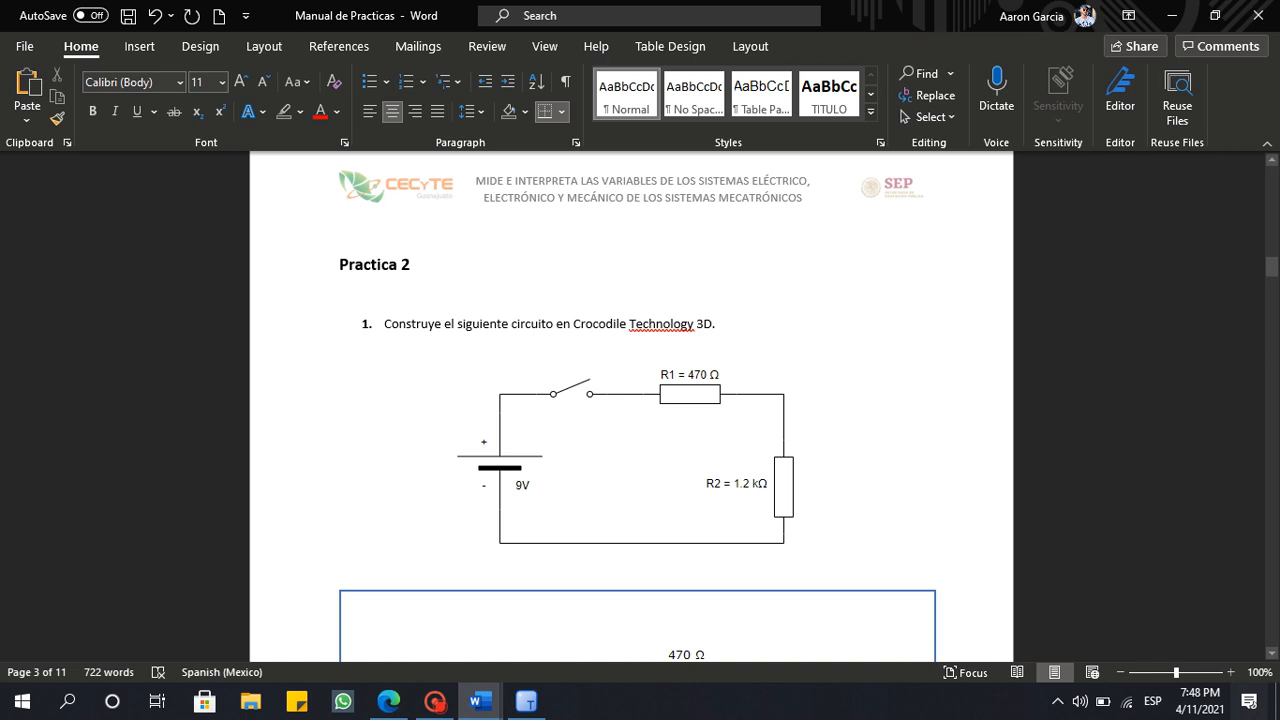
Switch to Document1 and look up the formula for the equivalent resistance of a series circuit.
click(480, 700)
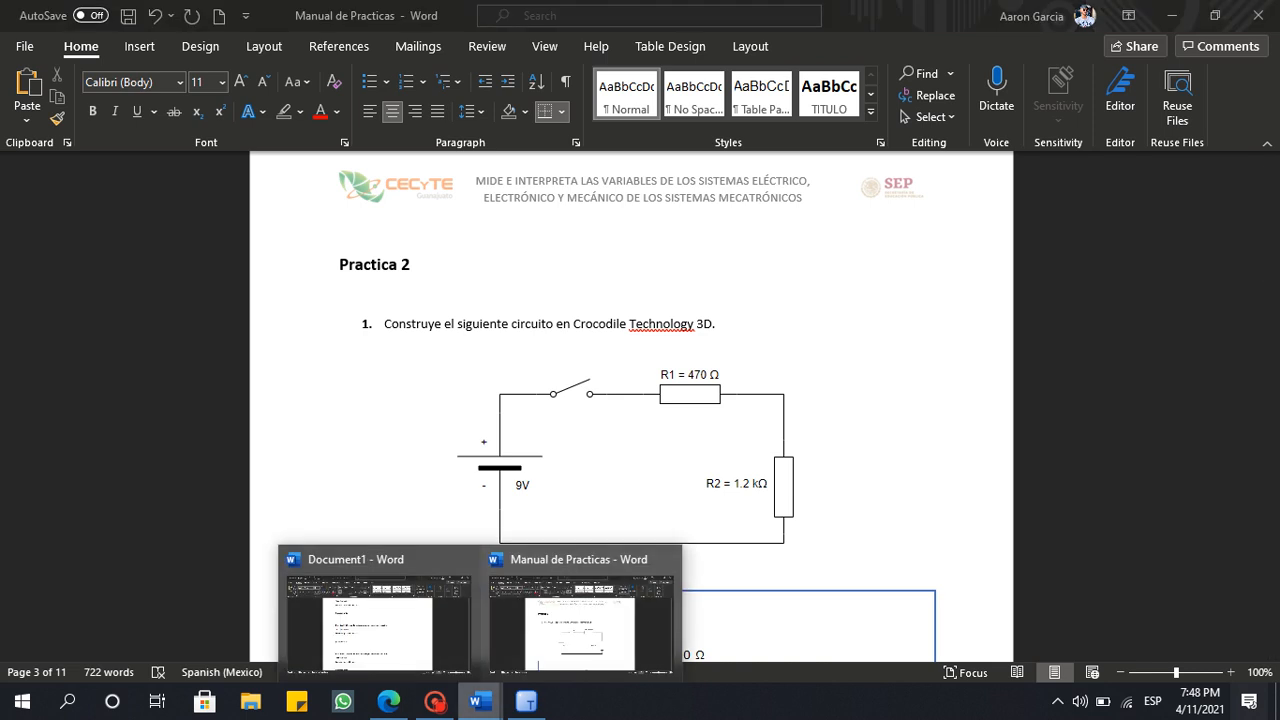
click(378, 615)
scroll(631, 406, up, 6)
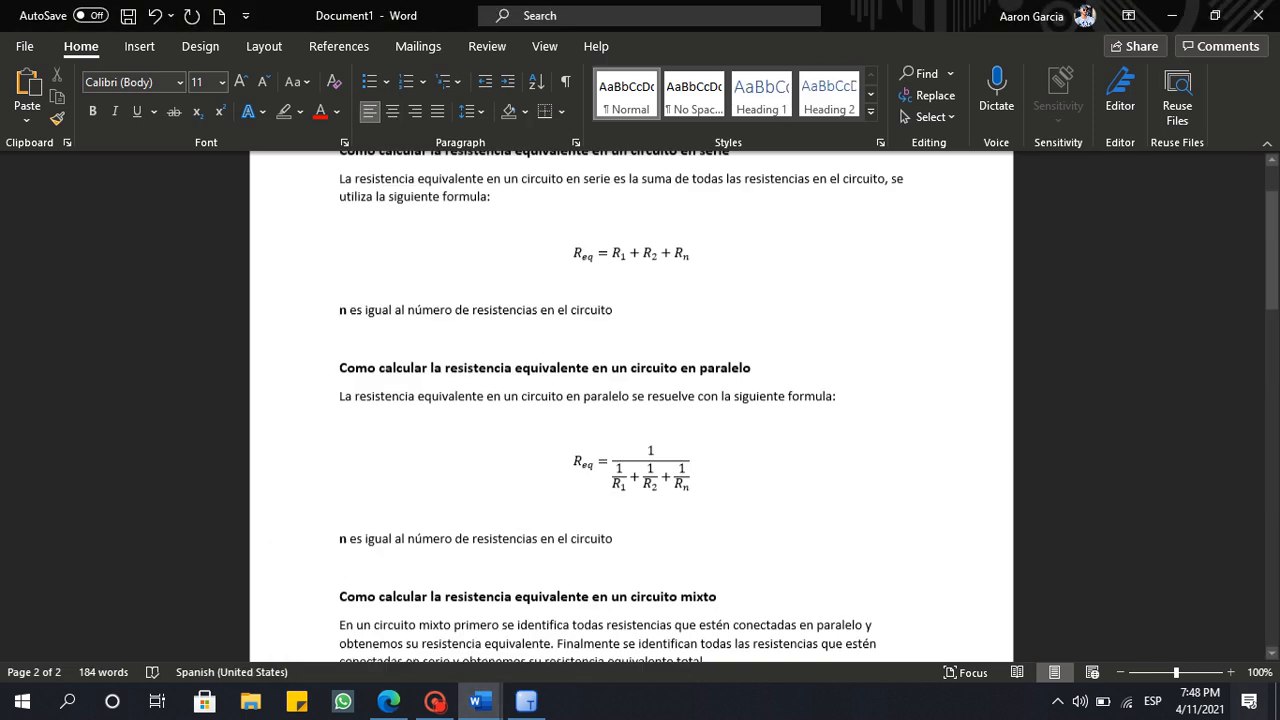
scroll(631, 406, up, 2)
scroll(631, 406, down, 1)
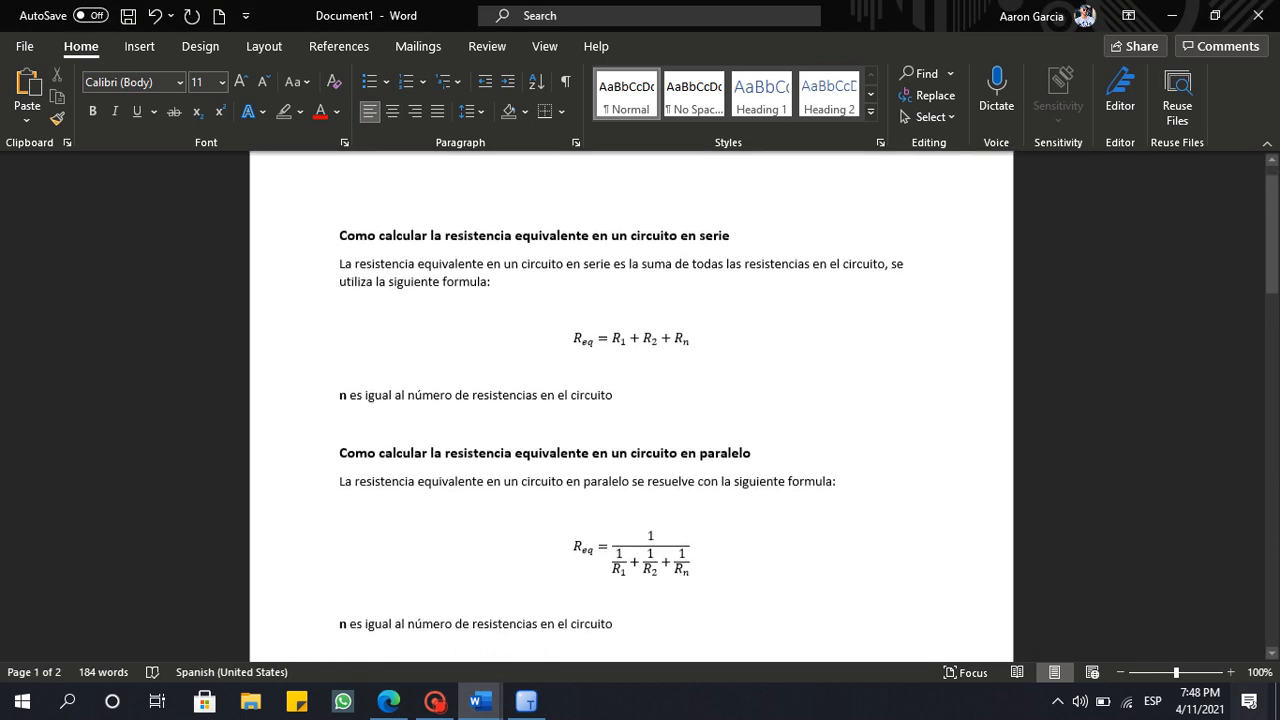
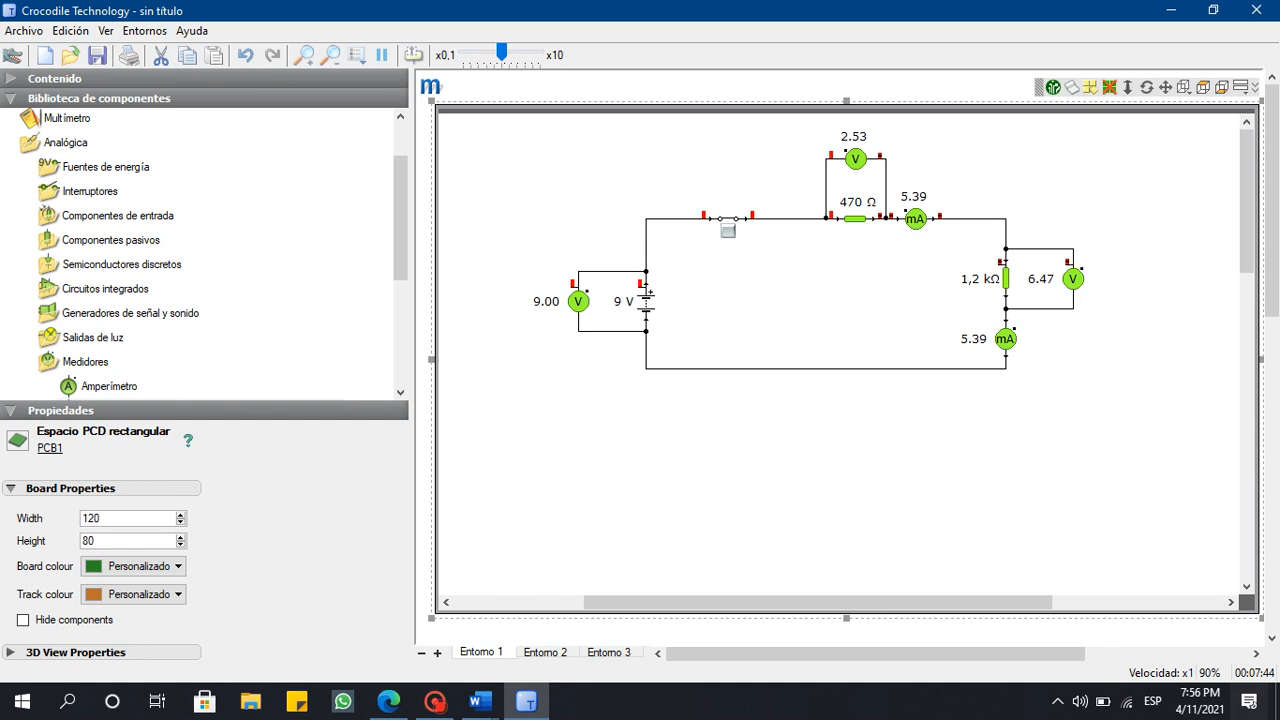
Rename the Entorno 1 workspace of the simulator as Practica_2.
double_click(481, 652)
text(Practica_2)
key(Return)
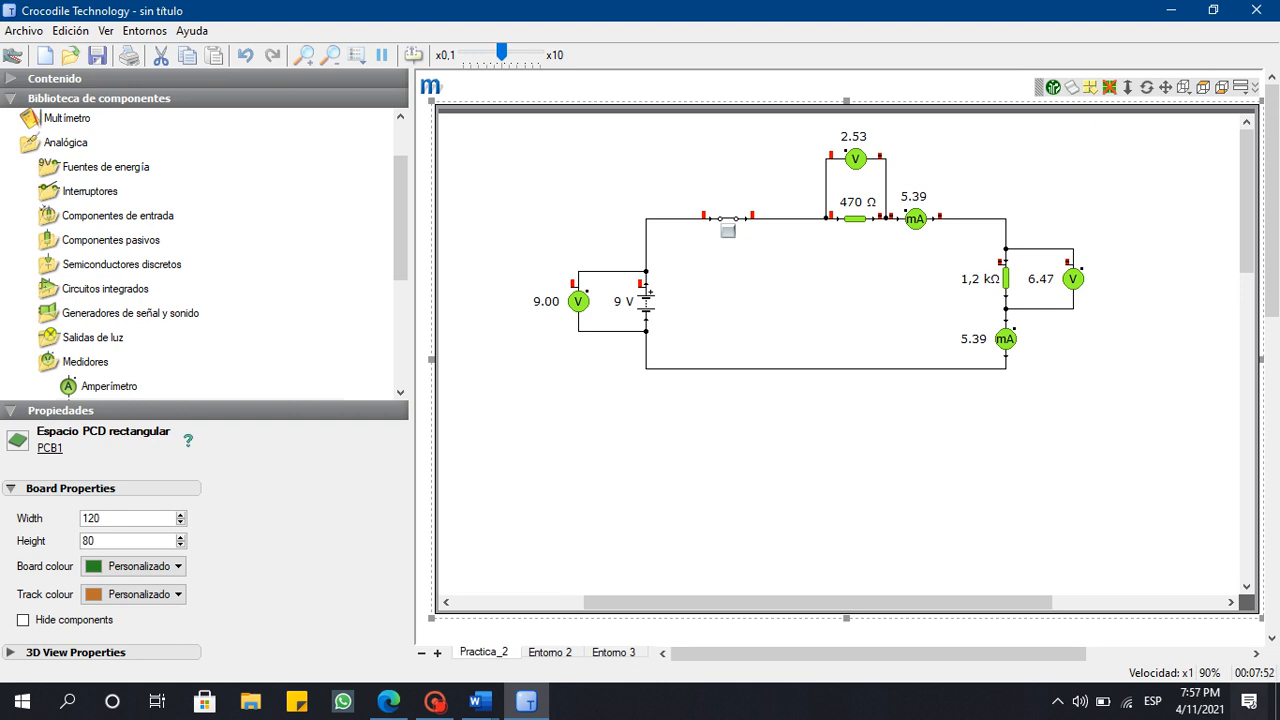
Switch to the Manual de Practicas document in Word and find Practica 3's circuit diagram.
click(480, 701)
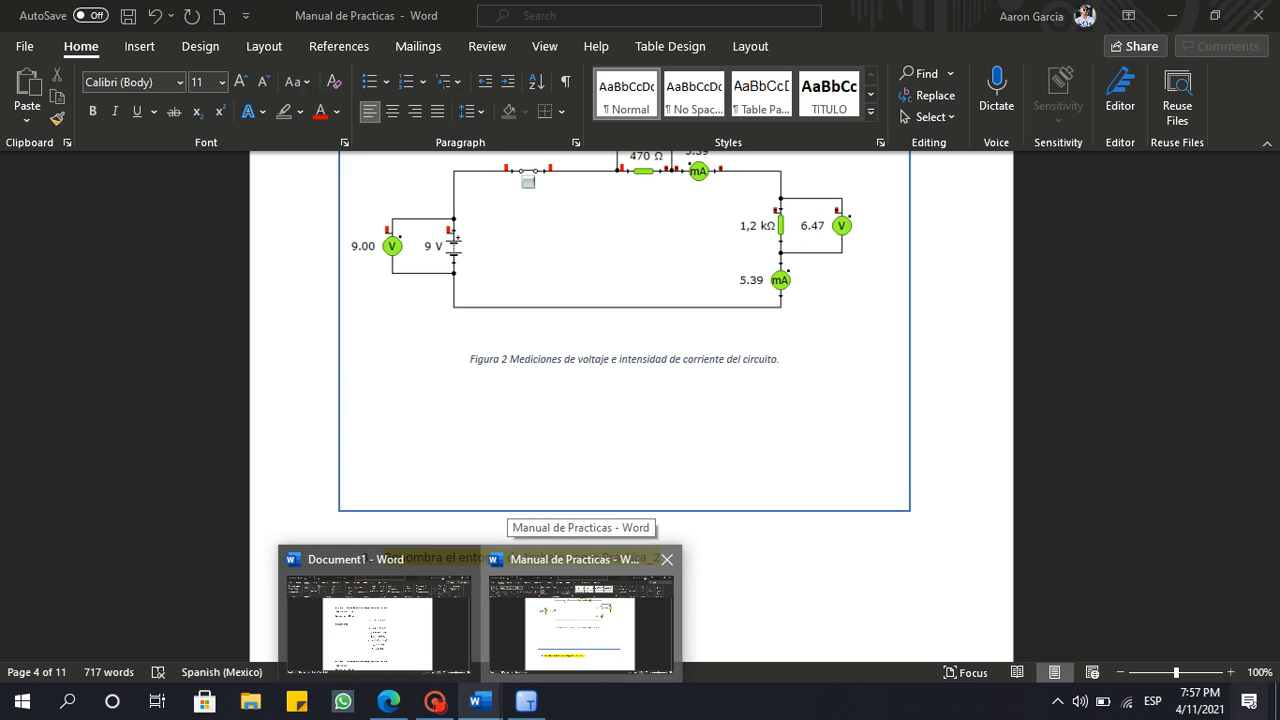
click(580, 615)
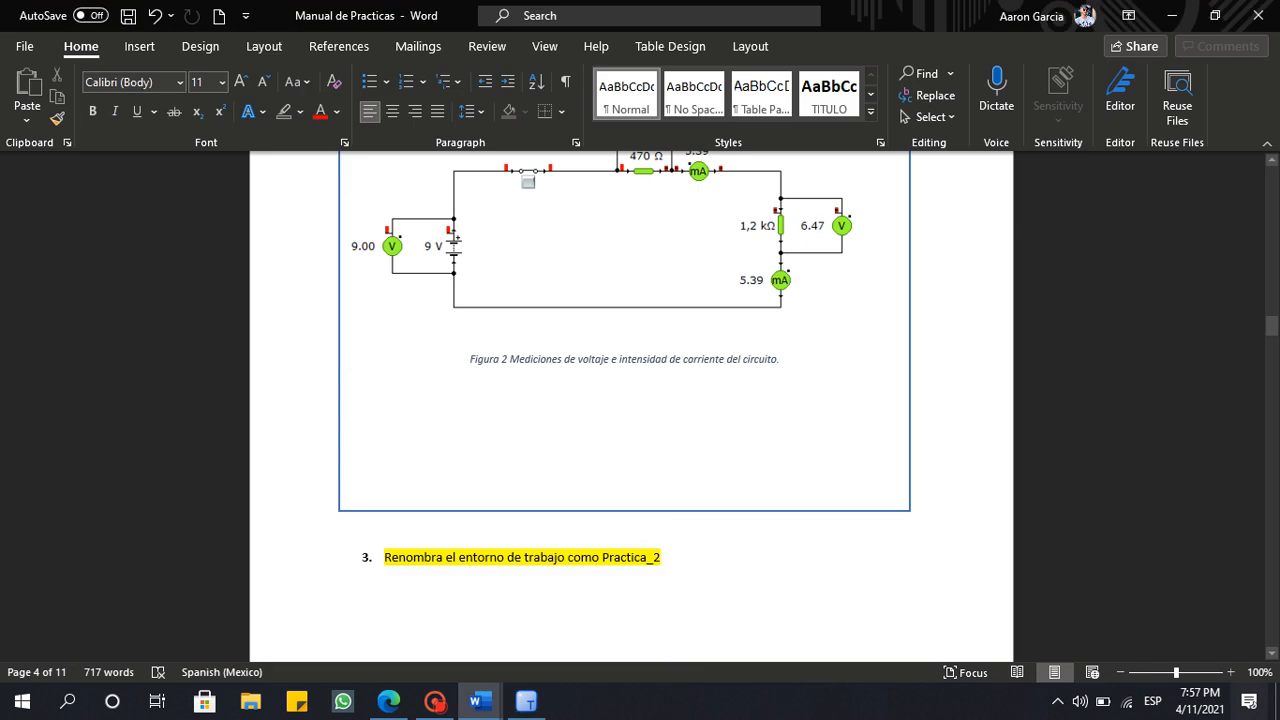
scroll(631, 400, down, 10)
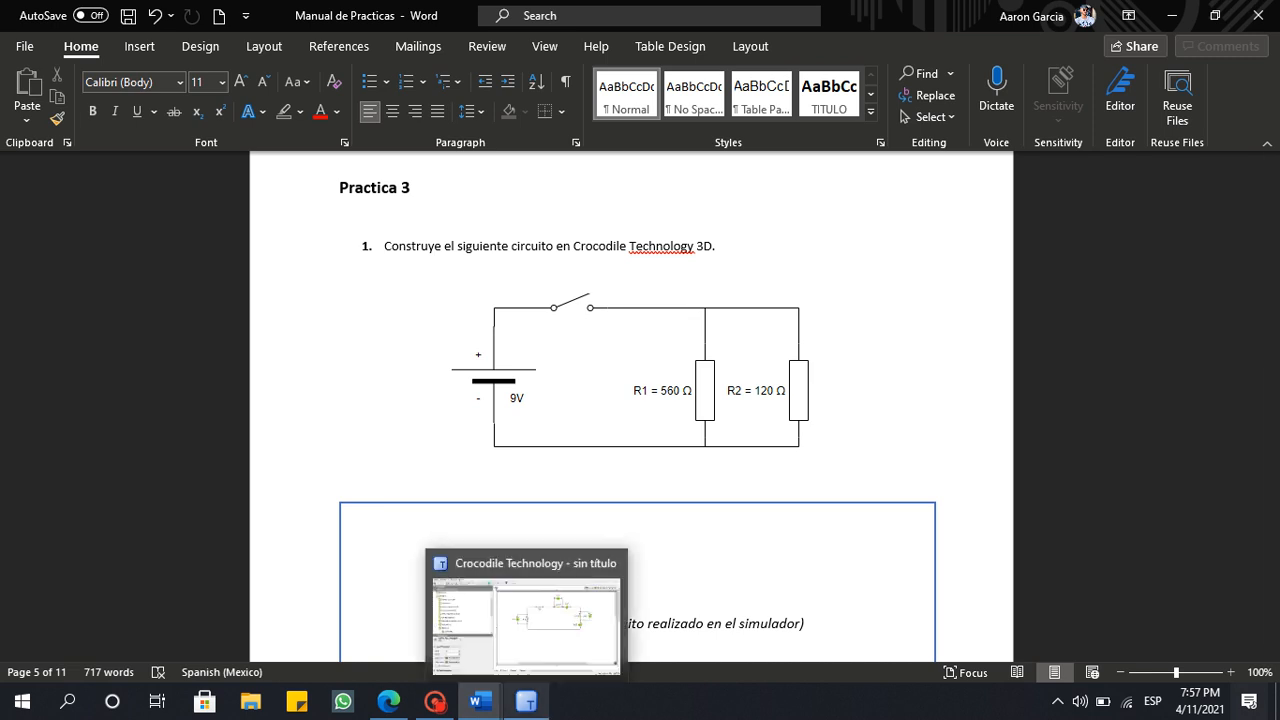
Return to Crocodile Technology, collapse the component library and properties sections, and open the empty Entorno 2 workspace.
click(527, 701)
mouse_move(646, 331)
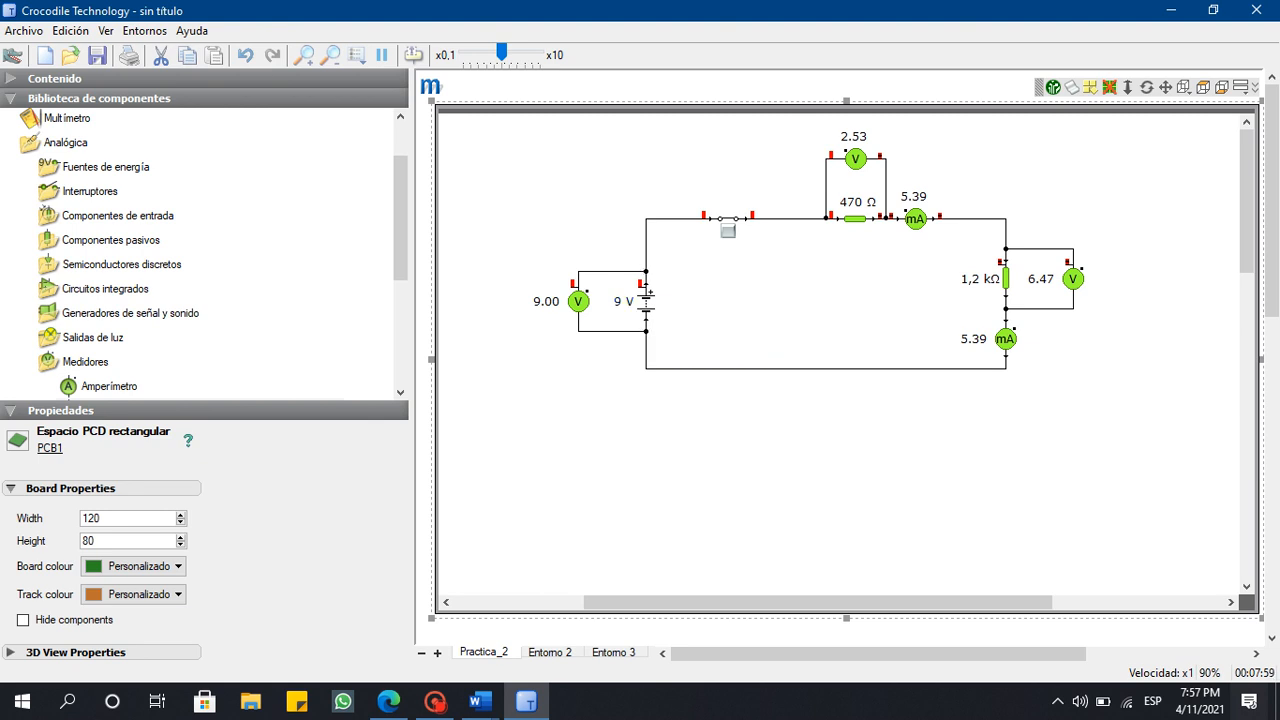
click(550, 652)
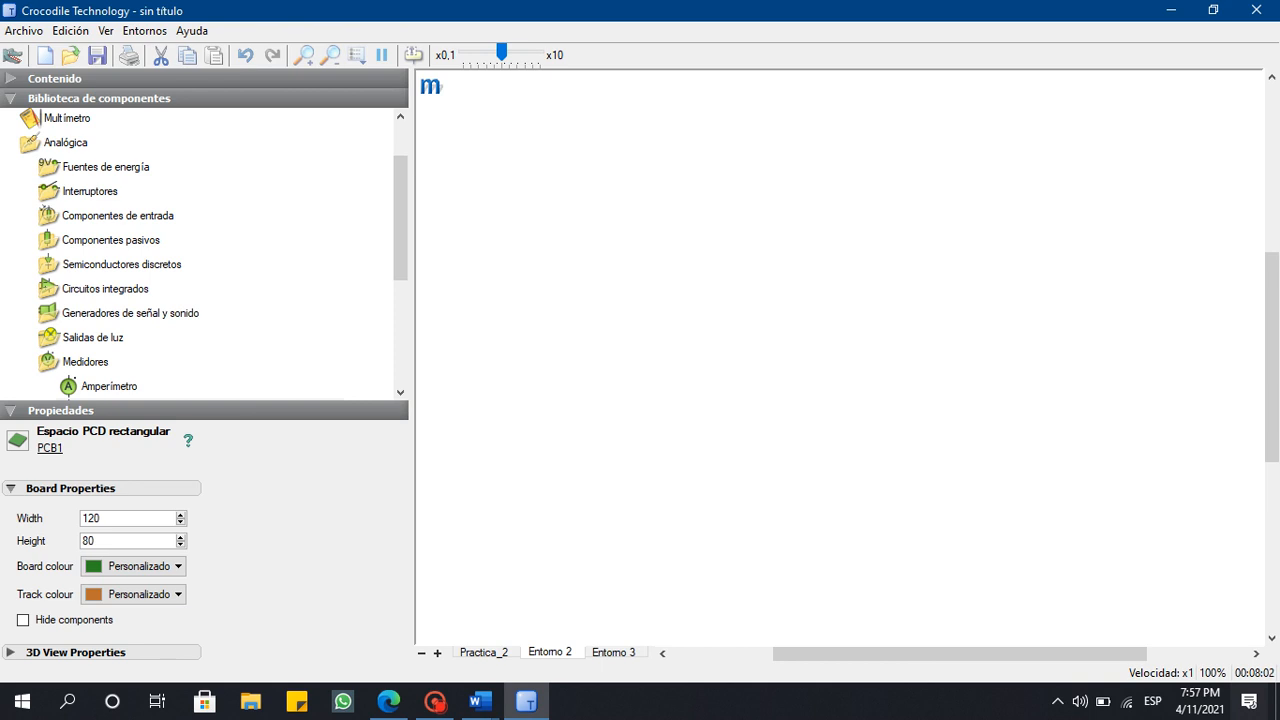
double_click(66, 143)
scroll(66, 143, up, 1)
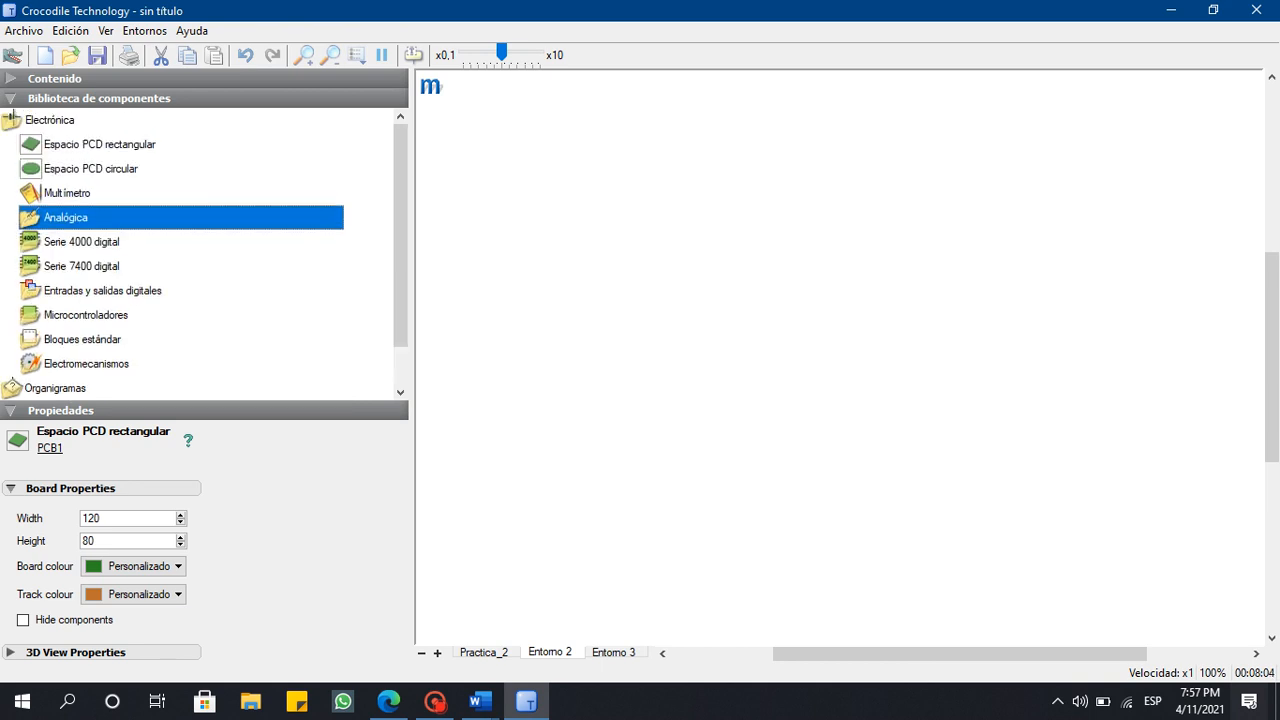
click(50, 120)
double_click(50, 120)
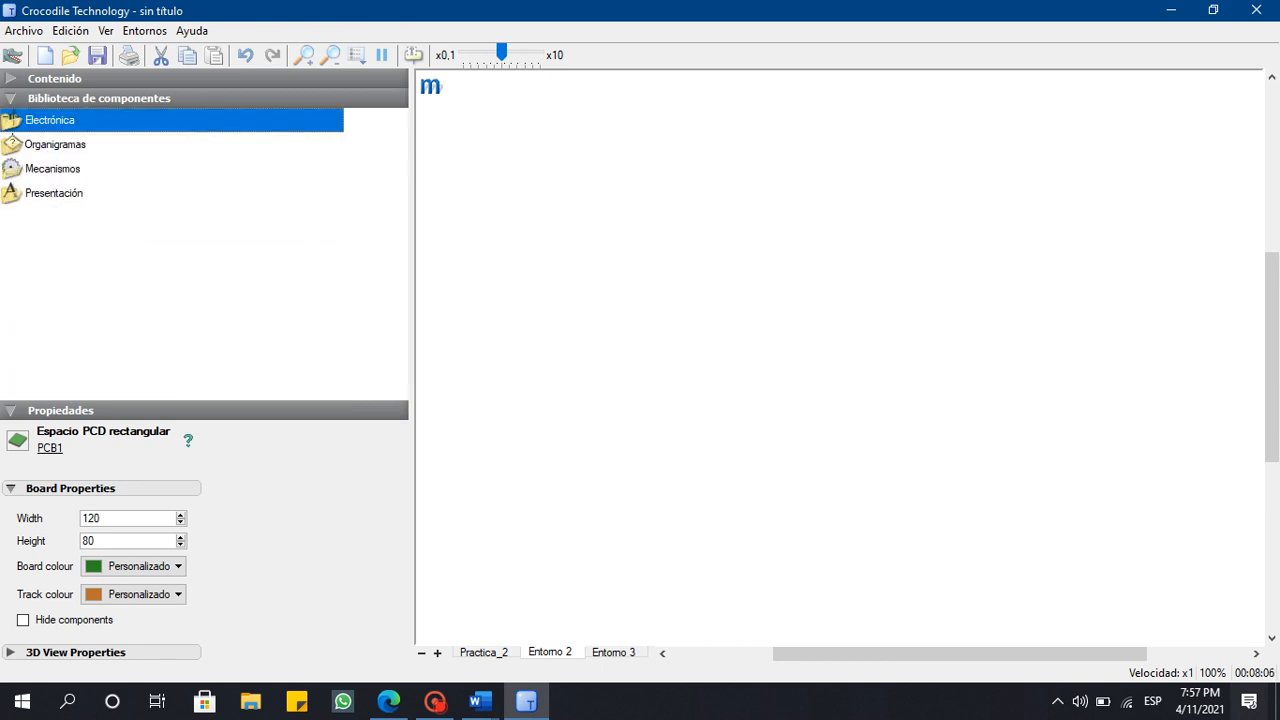
click(60, 411)
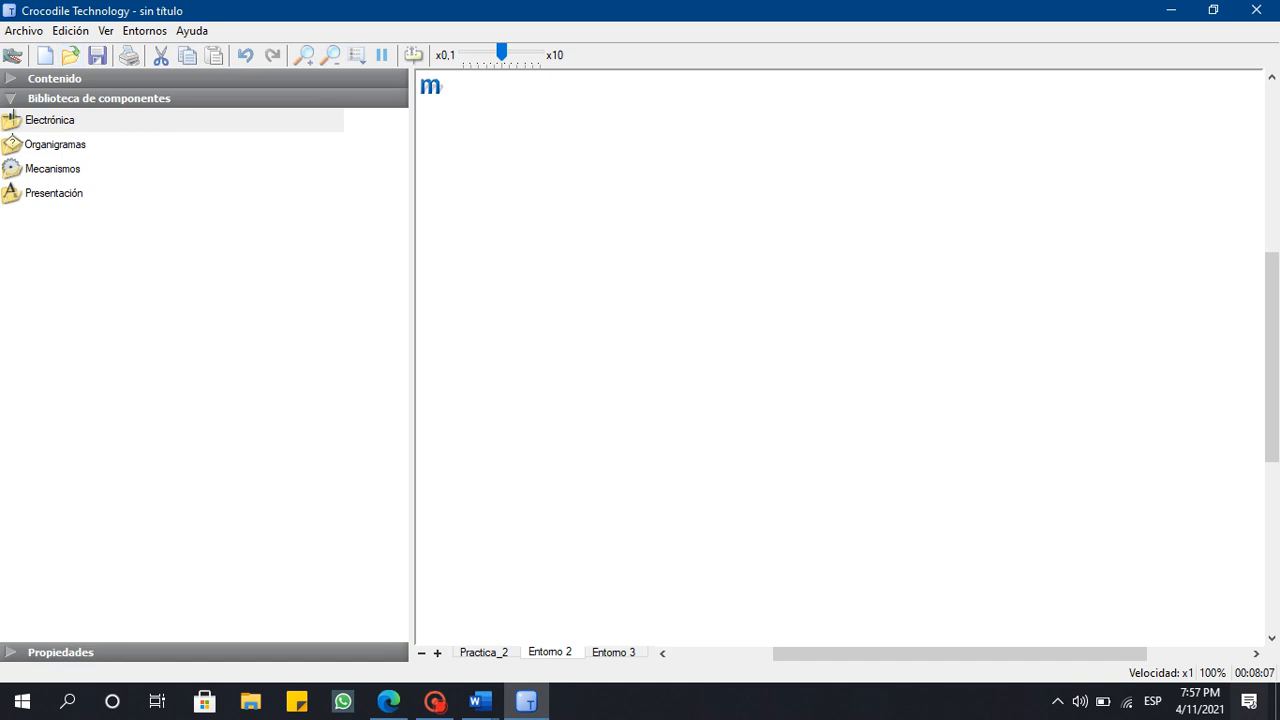
click(75, 98)
click(484, 652)
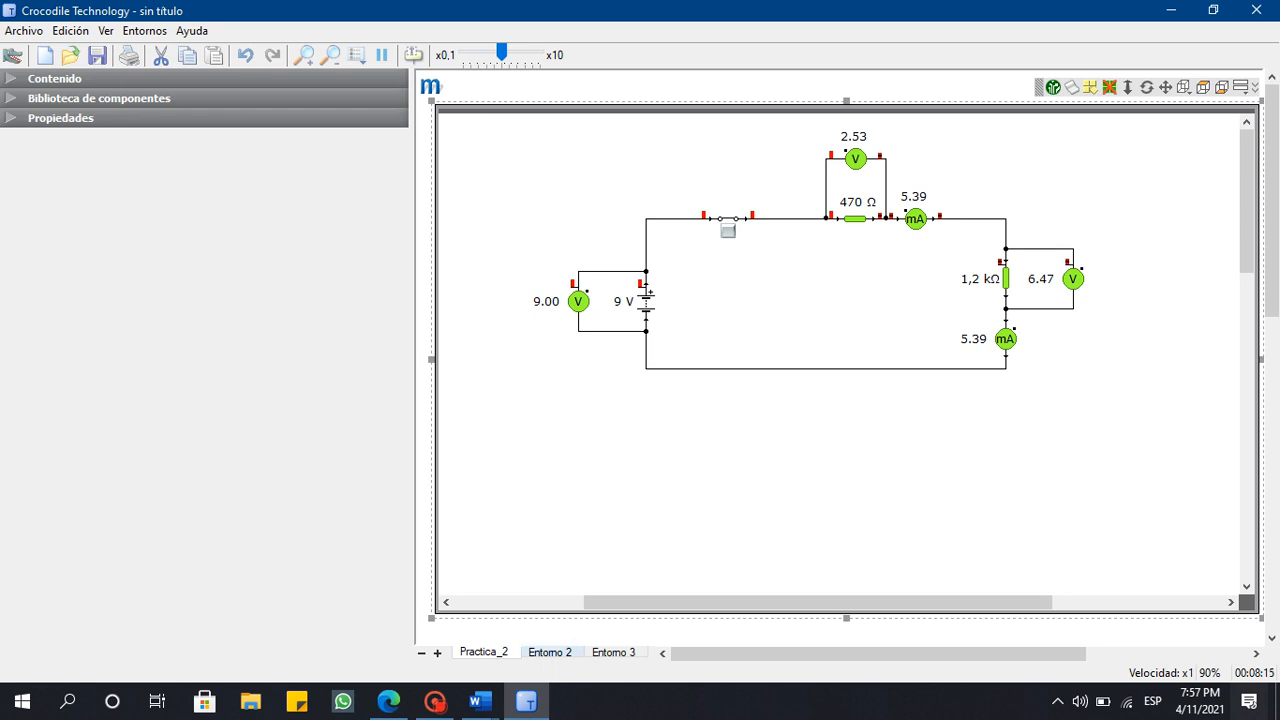
click(550, 652)
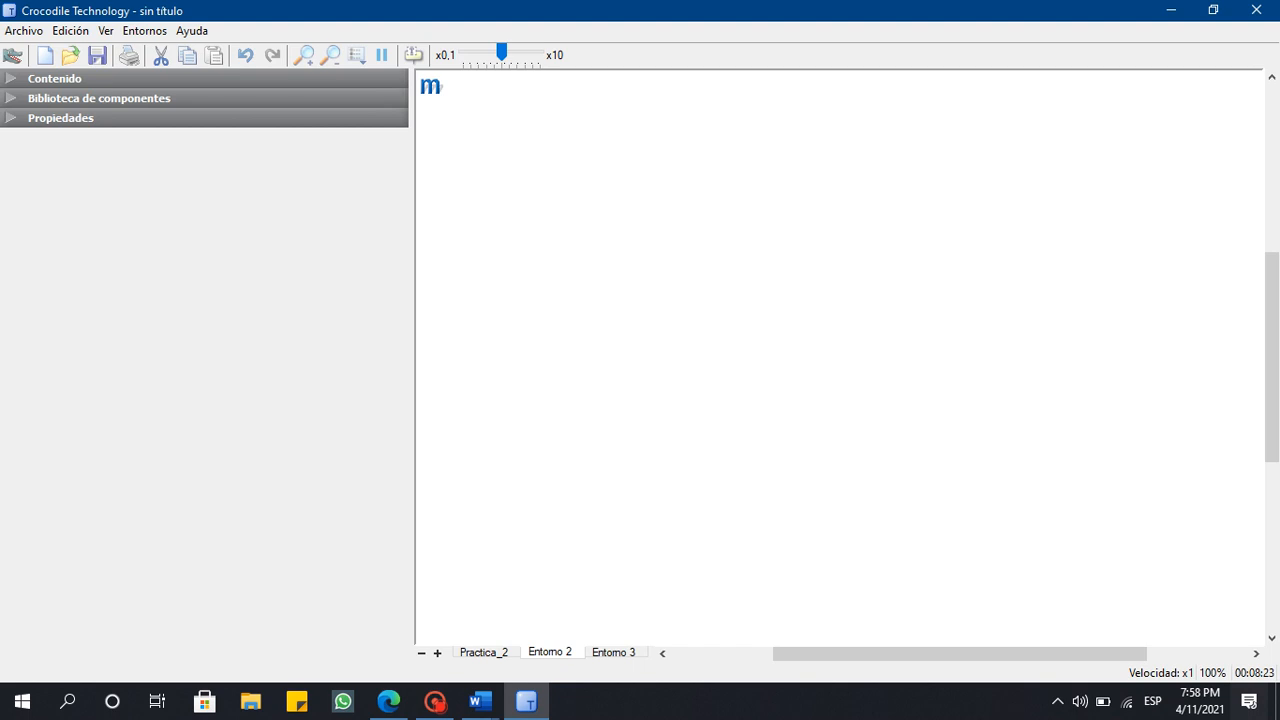
Add a rectangular PCB space that fills the Entorno 2 workspace and shows only its schematic area.
click(12, 98)
click(12, 120)
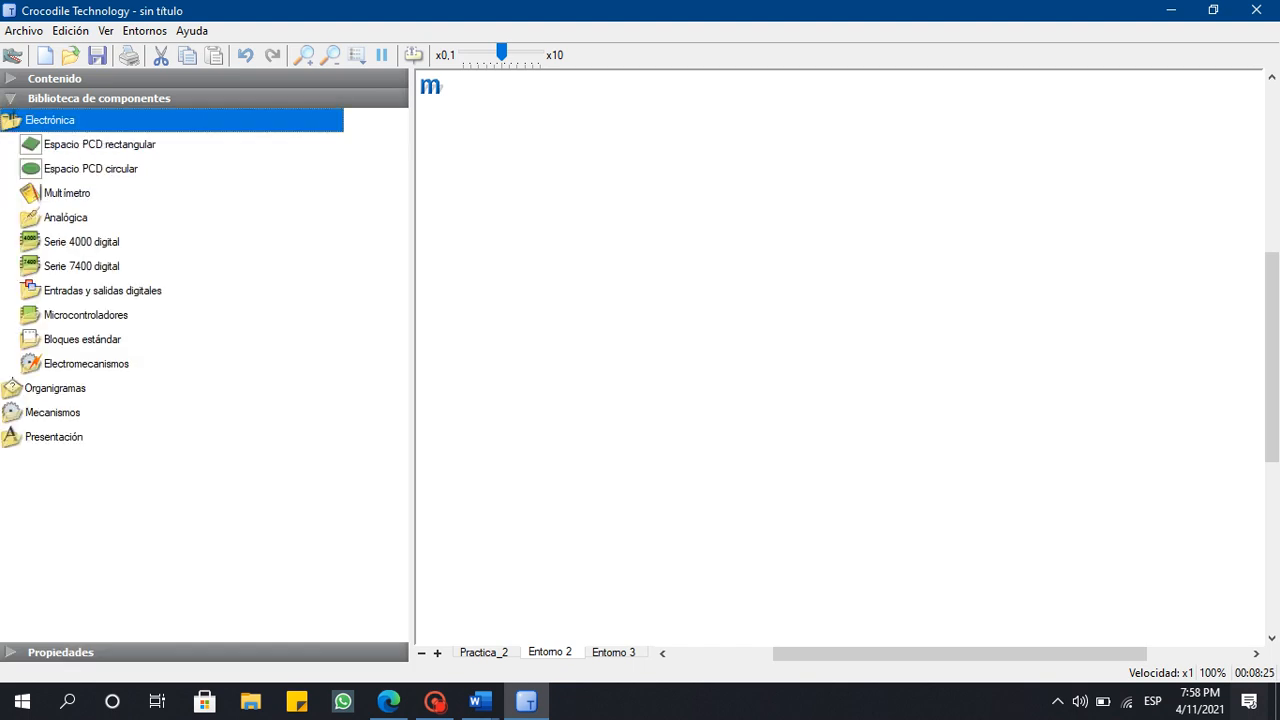
click(100, 144)
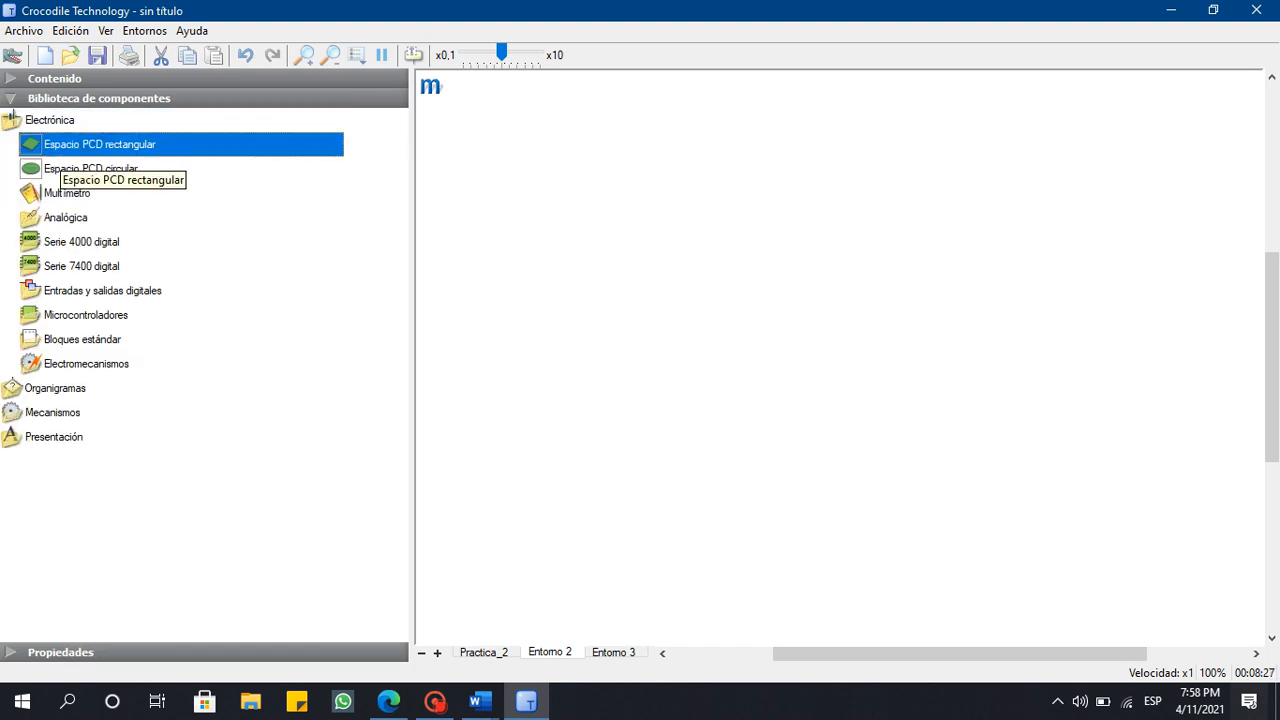
drag(100, 144, 740, 335)
drag(652, 360, 557, 310)
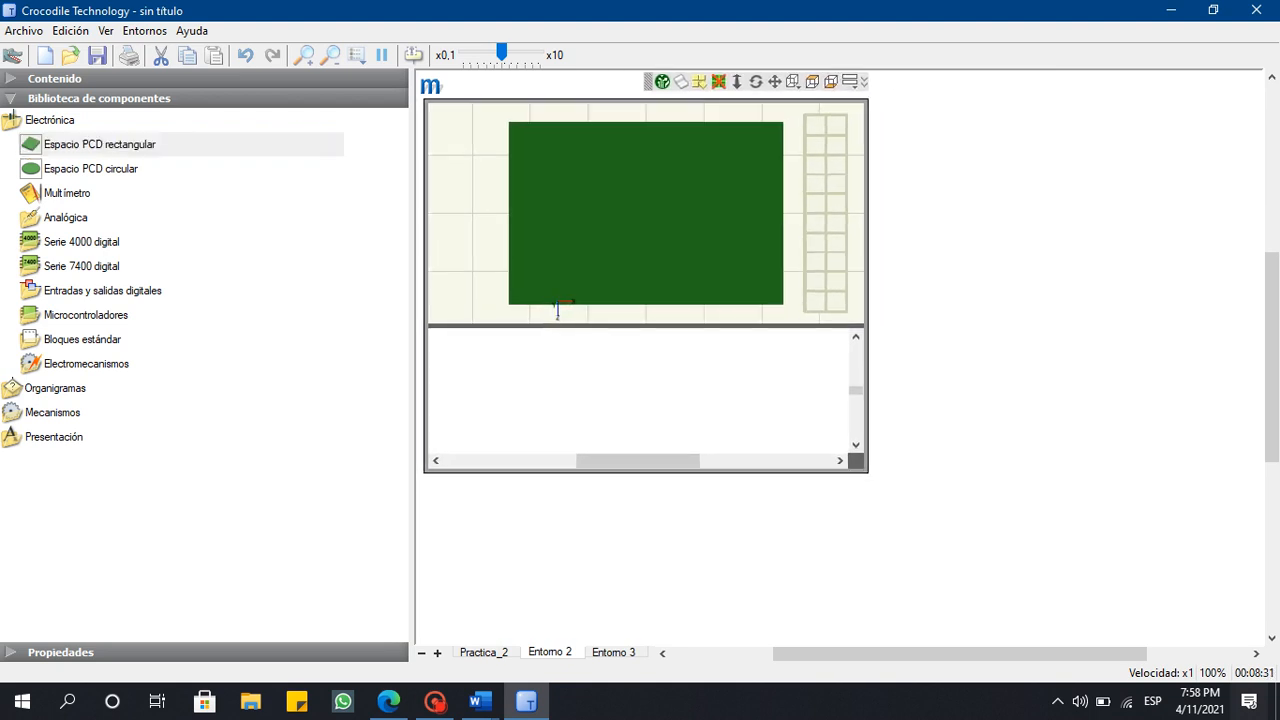
click(557, 310)
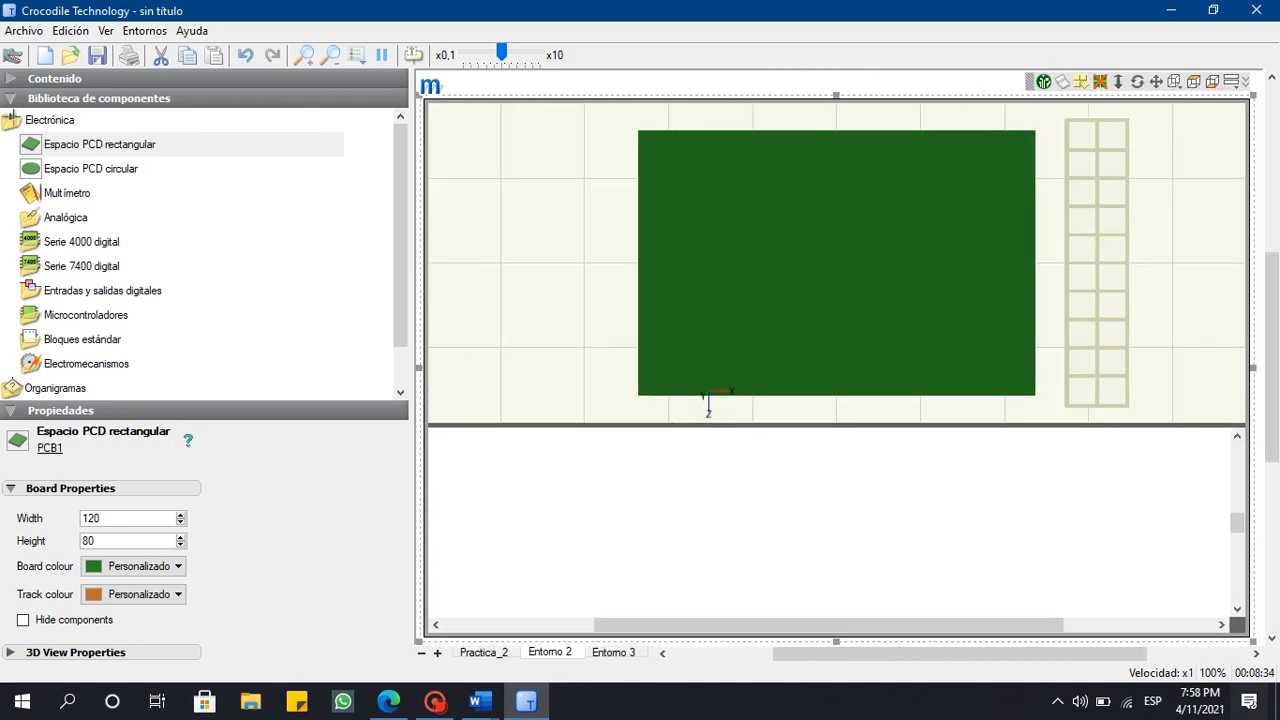
drag(629, 425, 629, 257)
drag(773, 245, 773, 103)
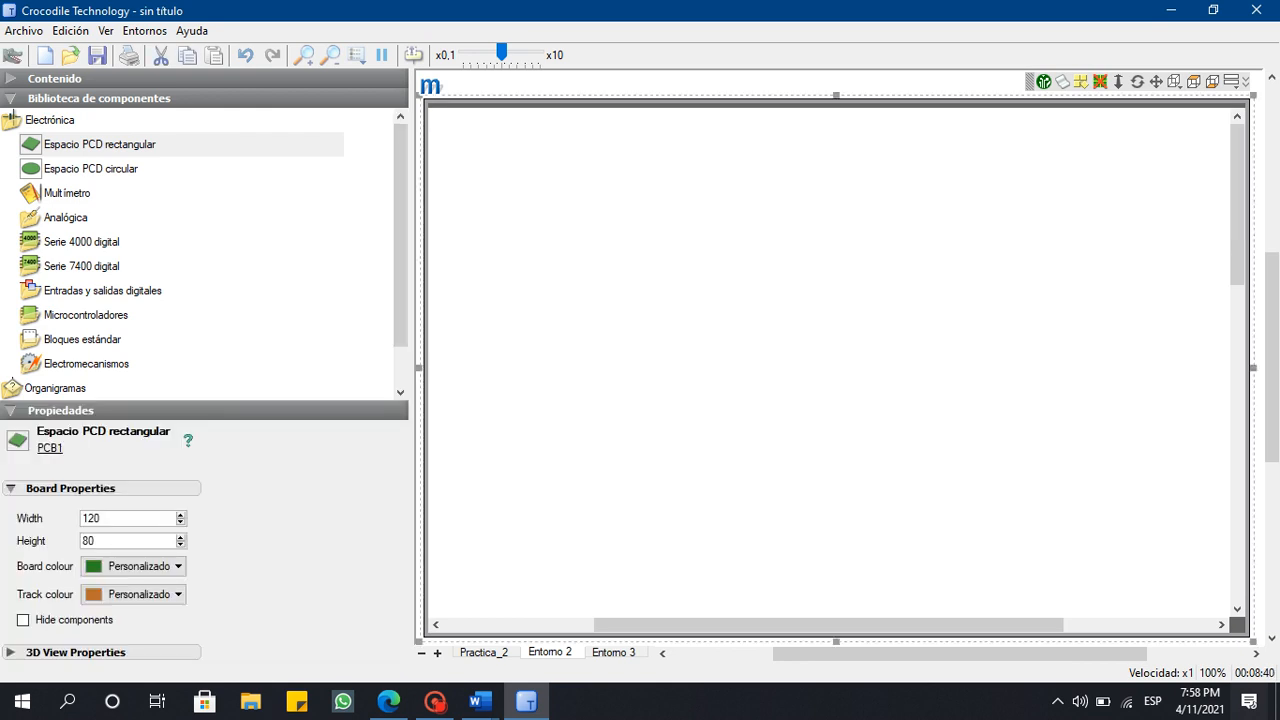
Examine Practica 3's circuit diagram in the Manual de Practicas document in Word and return to Crocodile Technology.
mouse_move(480, 701)
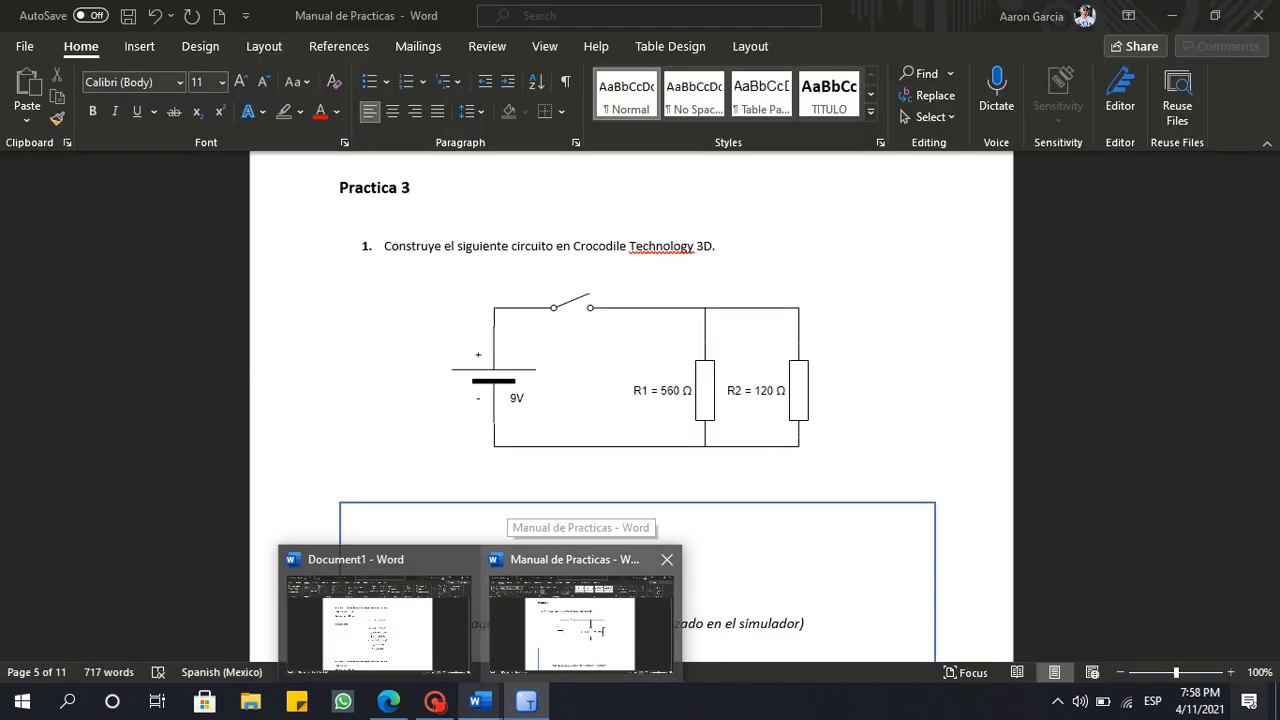
click(580, 612)
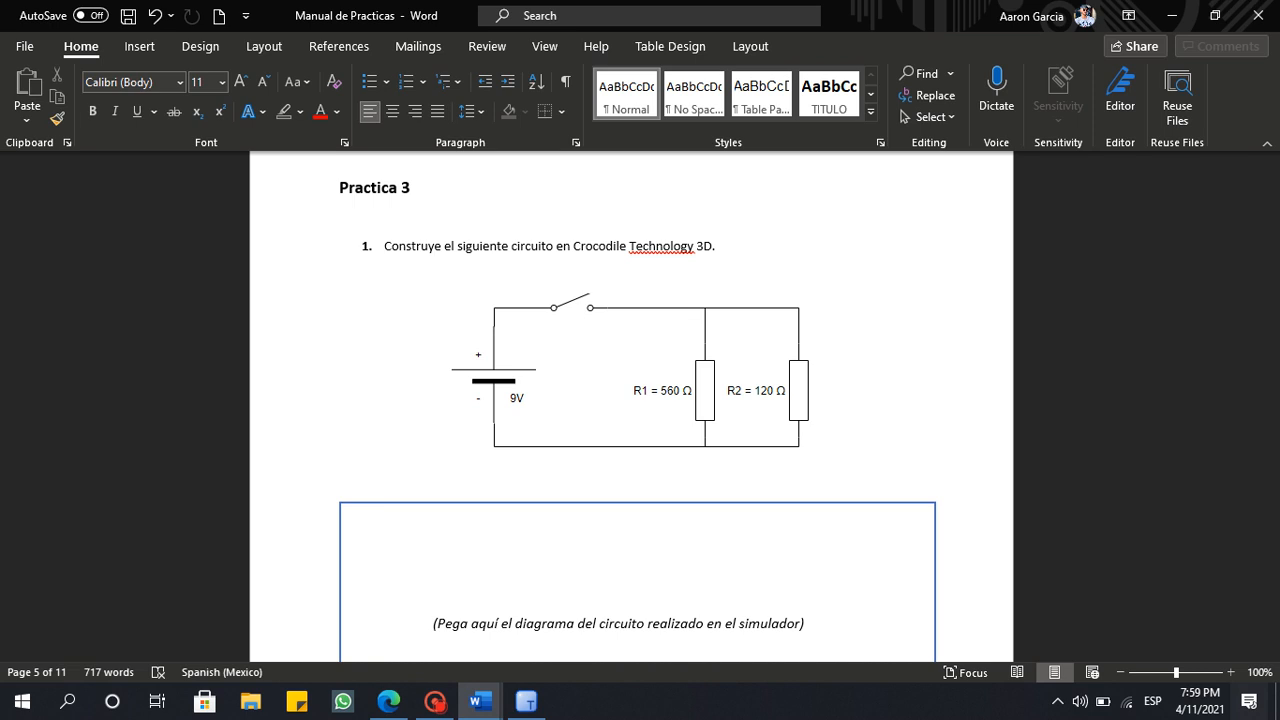
click(526, 701)
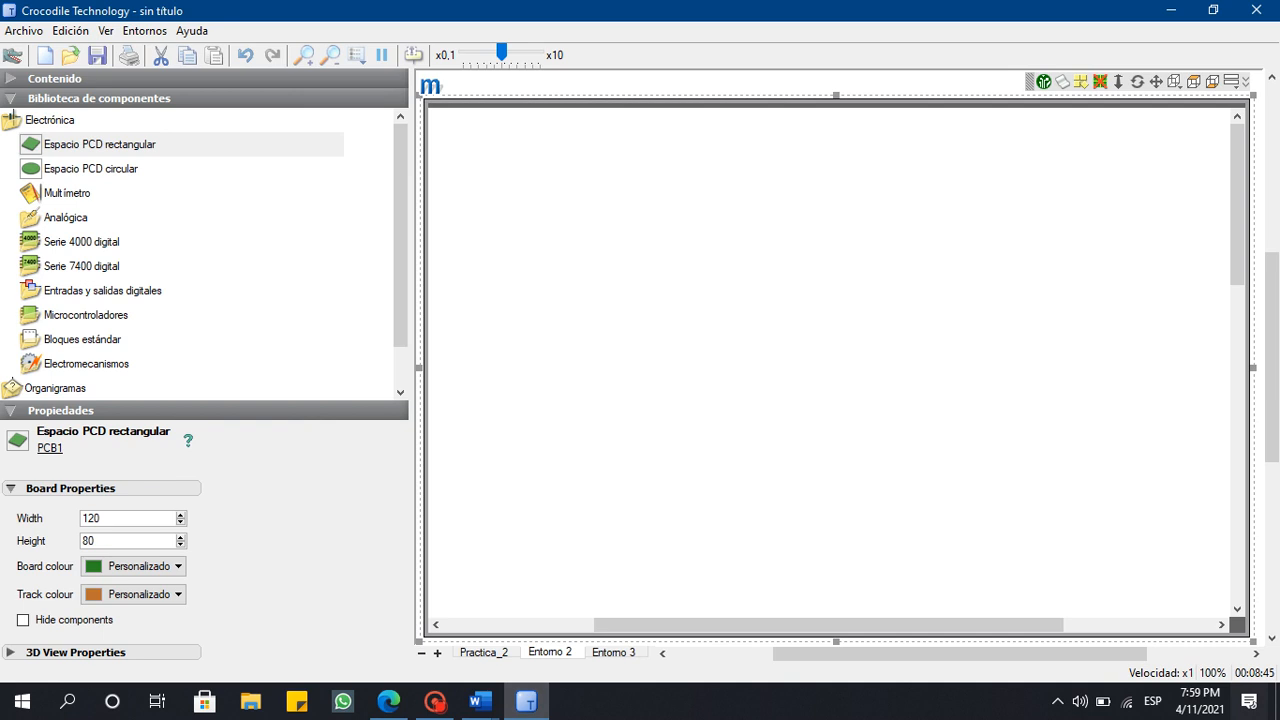
Place a 9 V battery from the analog power sources in the PCB space's schematic area.
click(66, 217)
scroll(66, 217, down, 1)
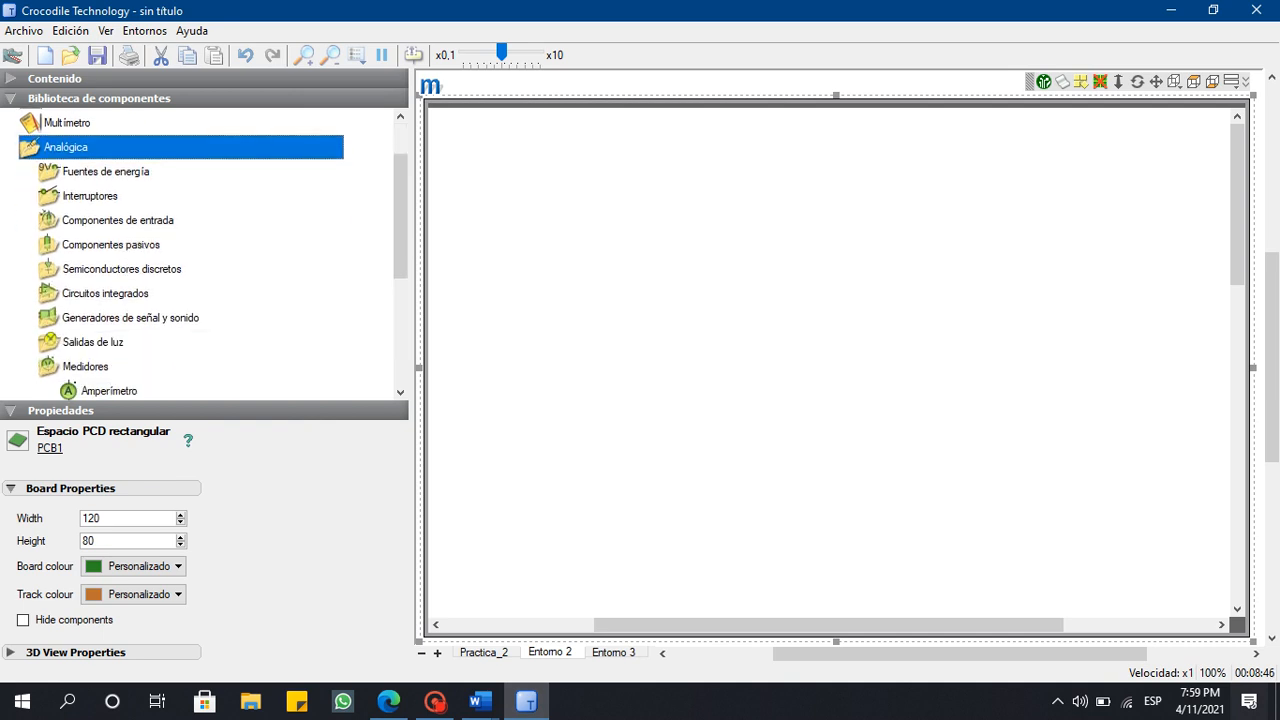
click(105, 171)
click(97, 196)
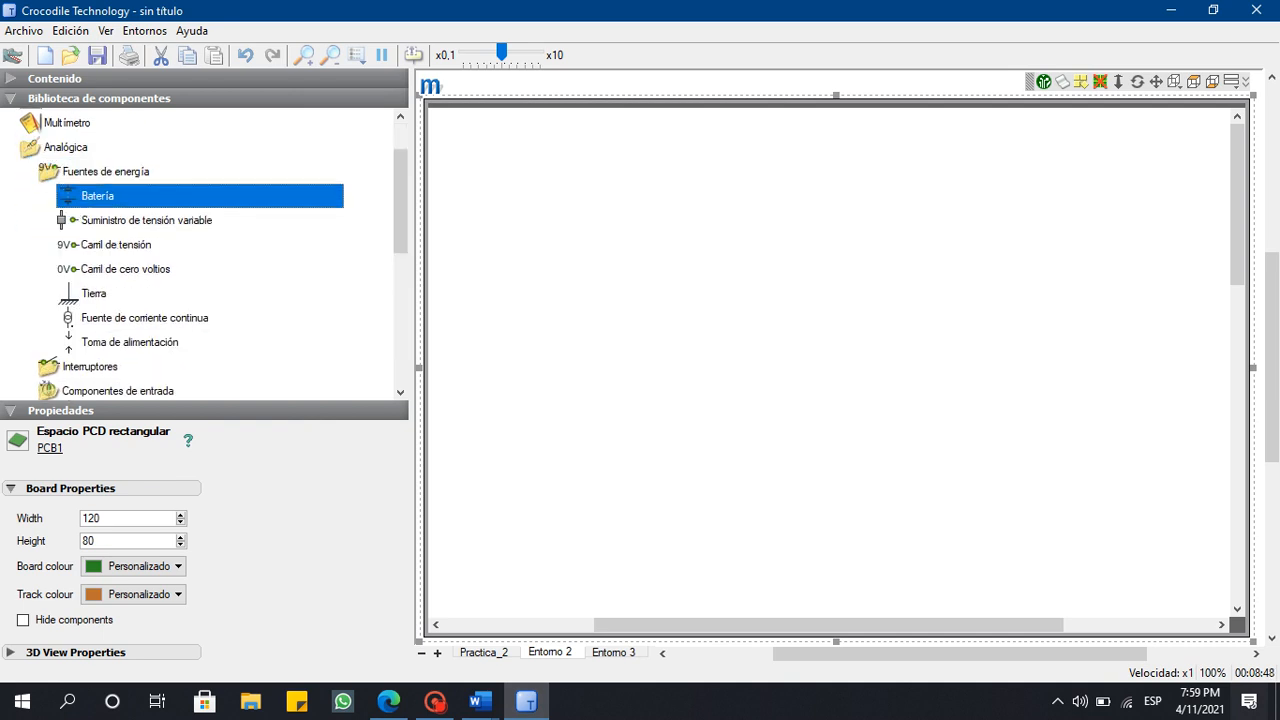
drag(97, 196, 577, 281)
click(105, 171)
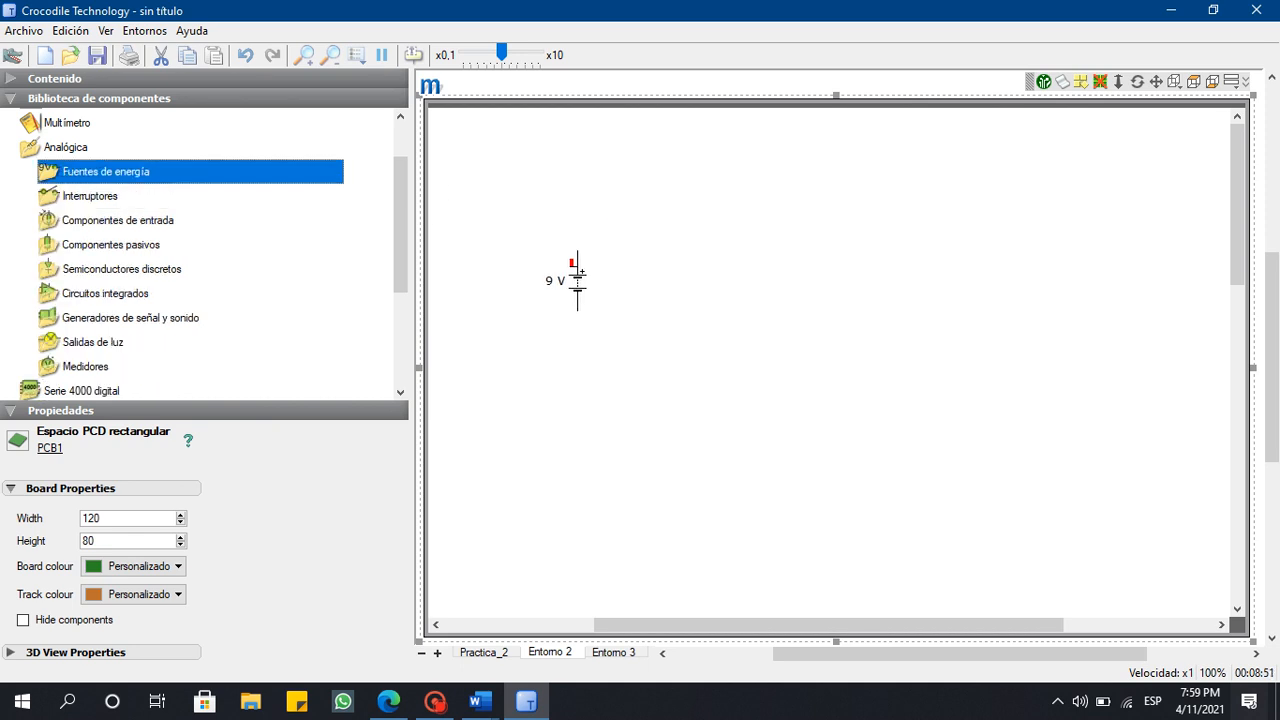
Place a simple switch (Interruptor simple) above and to the right of the battery.
click(90, 196)
click(118, 220)
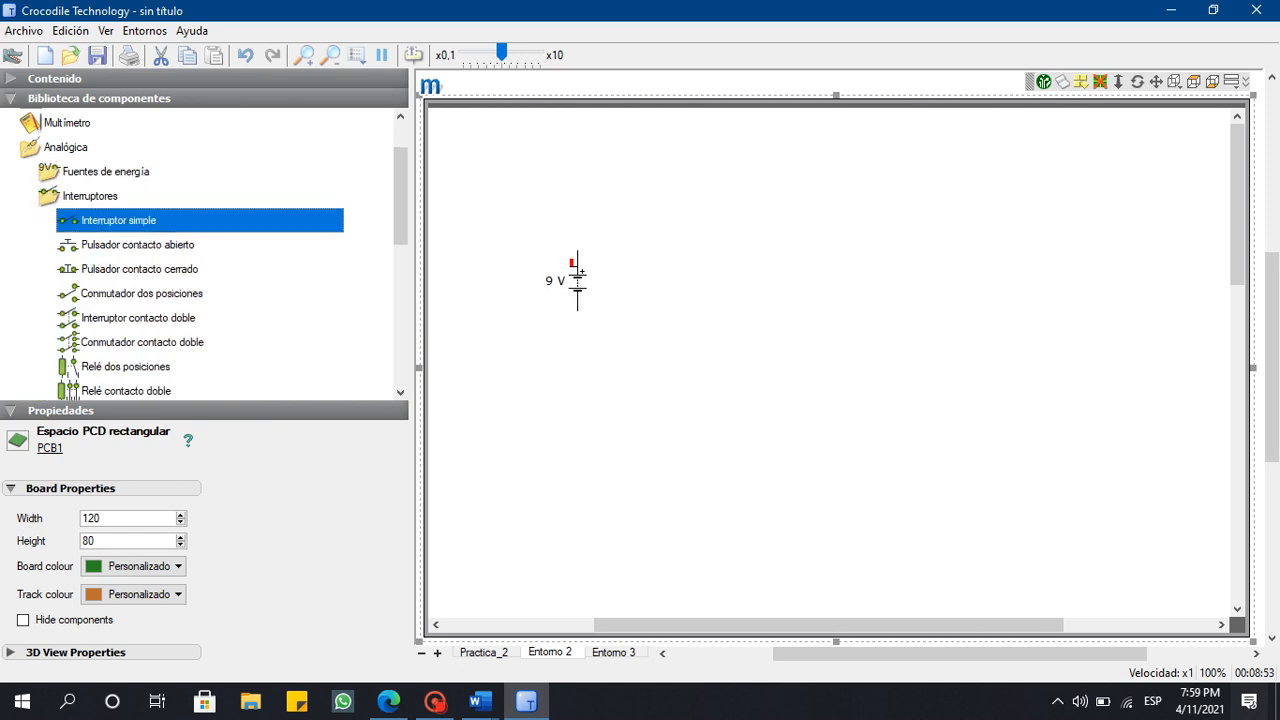
drag(420, 160, 682, 245)
click(90, 196)
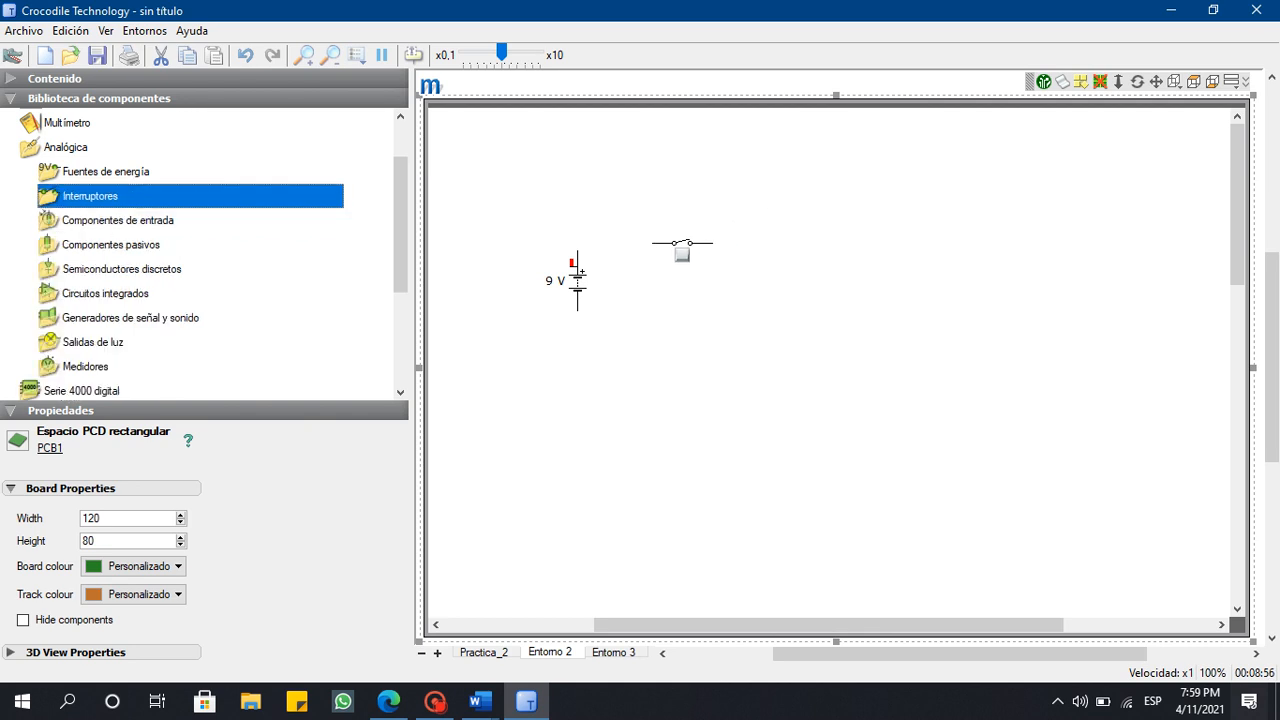
Place two vertical resistors side by side to the right of the switch.
click(110, 245)
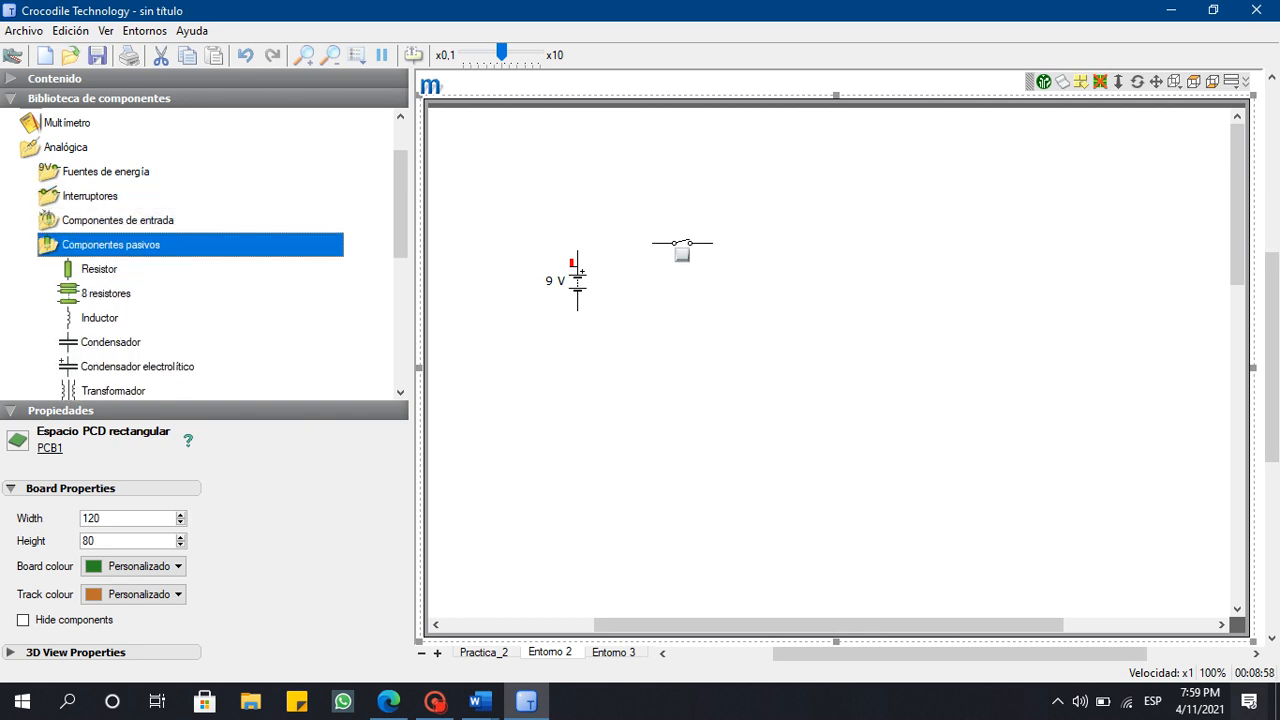
scroll(110, 245, down, 1)
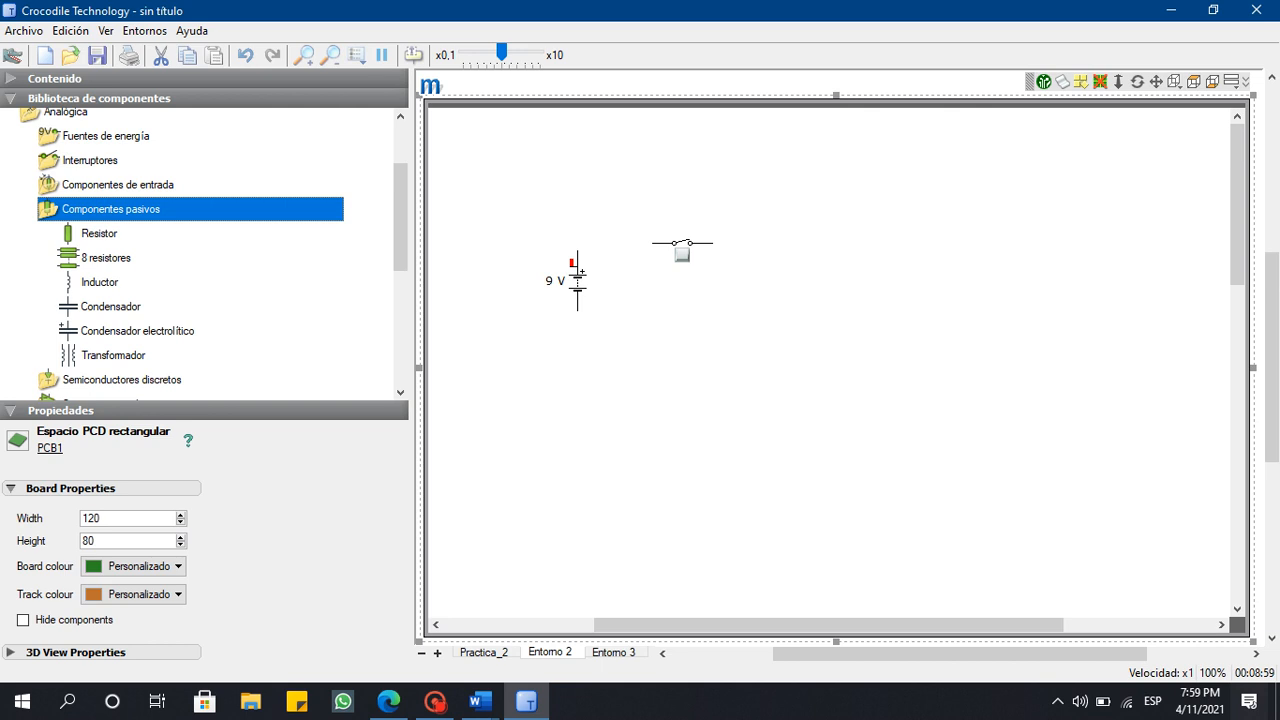
drag(99, 234, 787, 273)
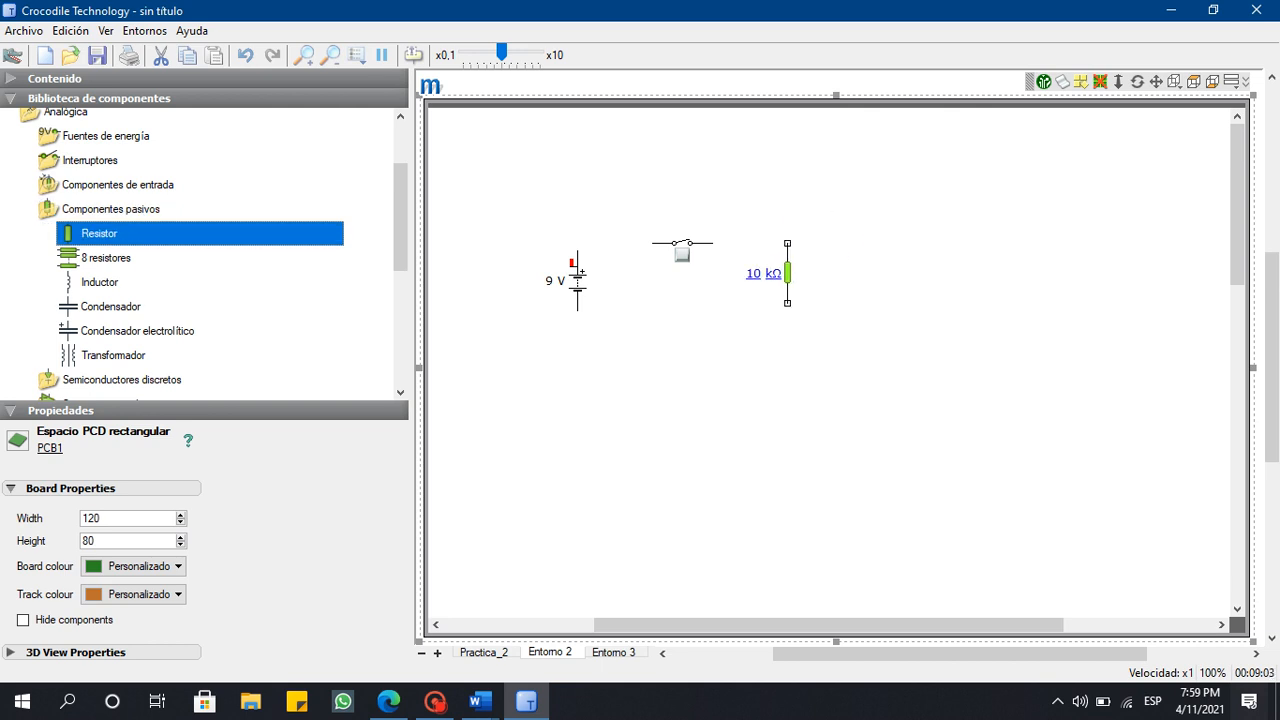
drag(99, 234, 870, 273)
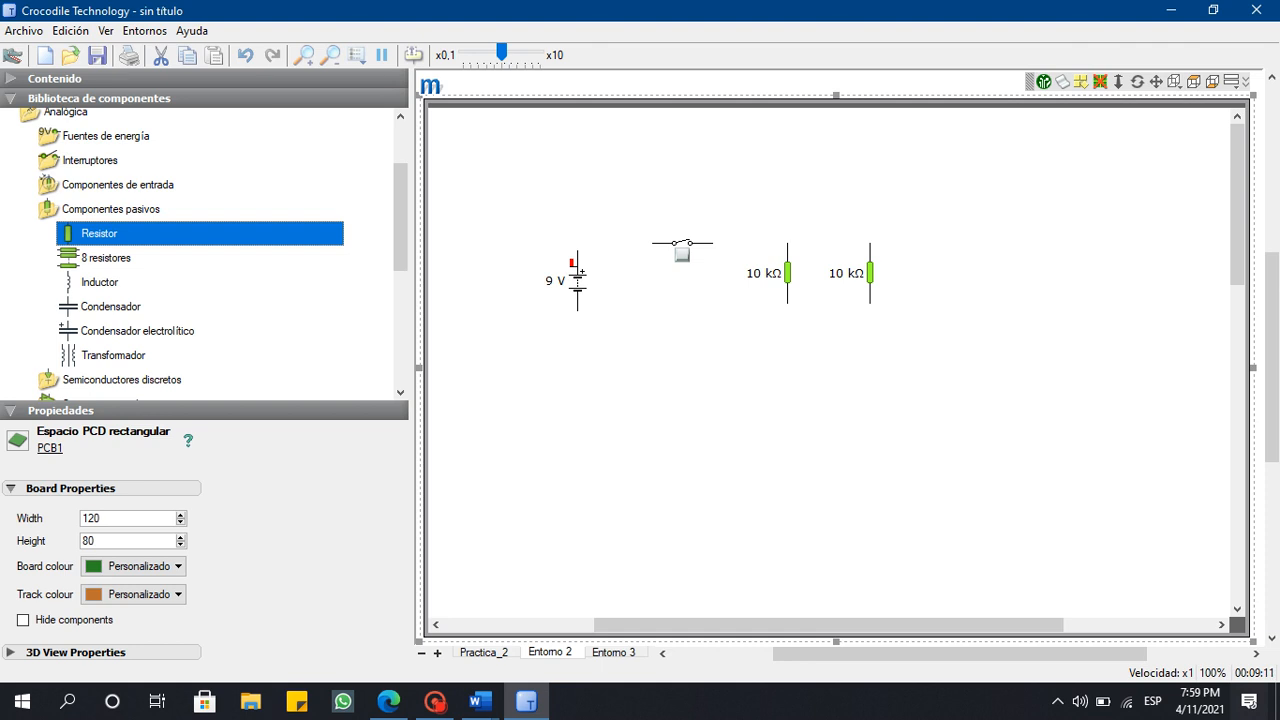
Recheck the component arrangement in the manual's Practica 3 diagram in Word and go back to Crocodile Technology.
mouse_move(480, 702)
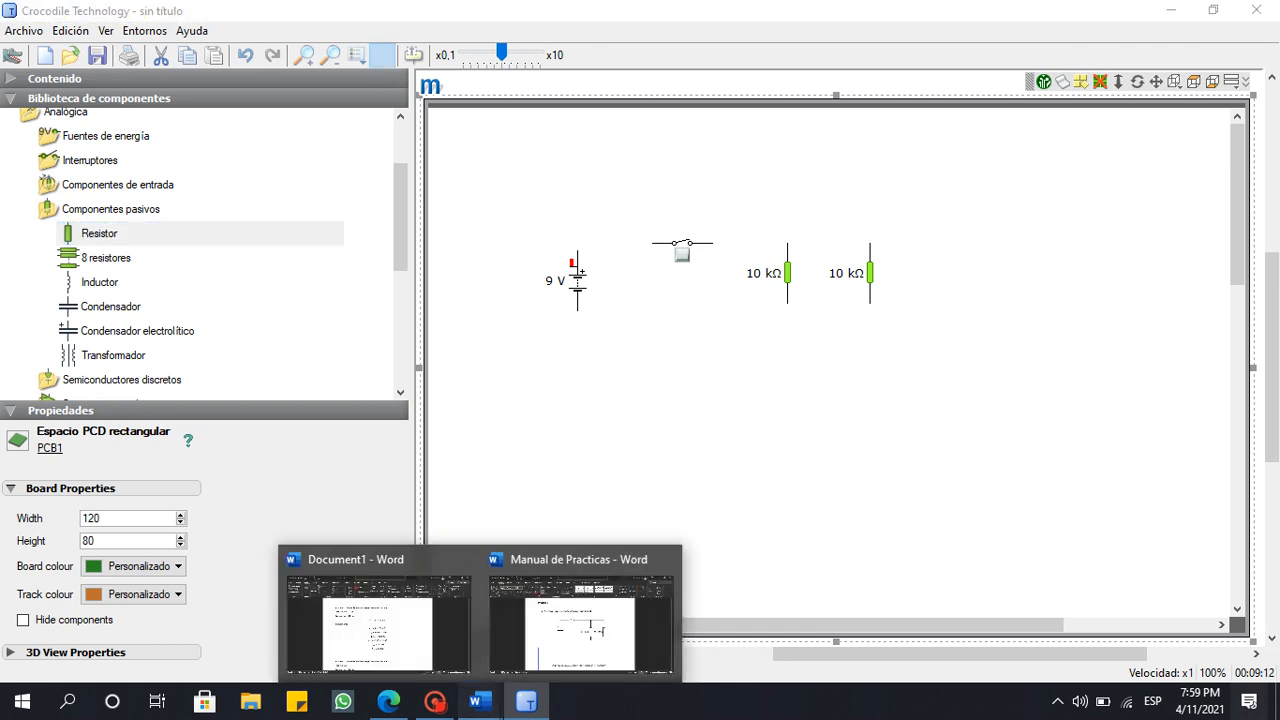
click(586, 614)
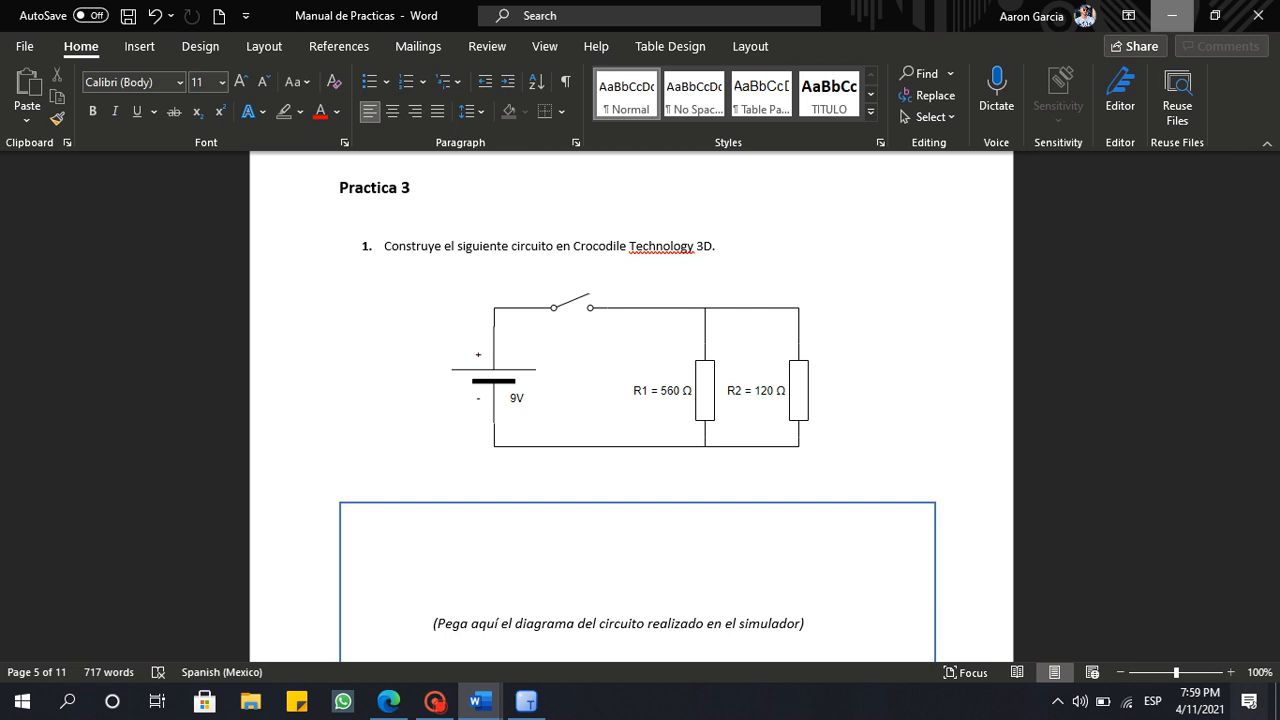
click(1172, 15)
Move the switch slightly higher and shift the second resistor a little farther from the first.
click(682, 243)
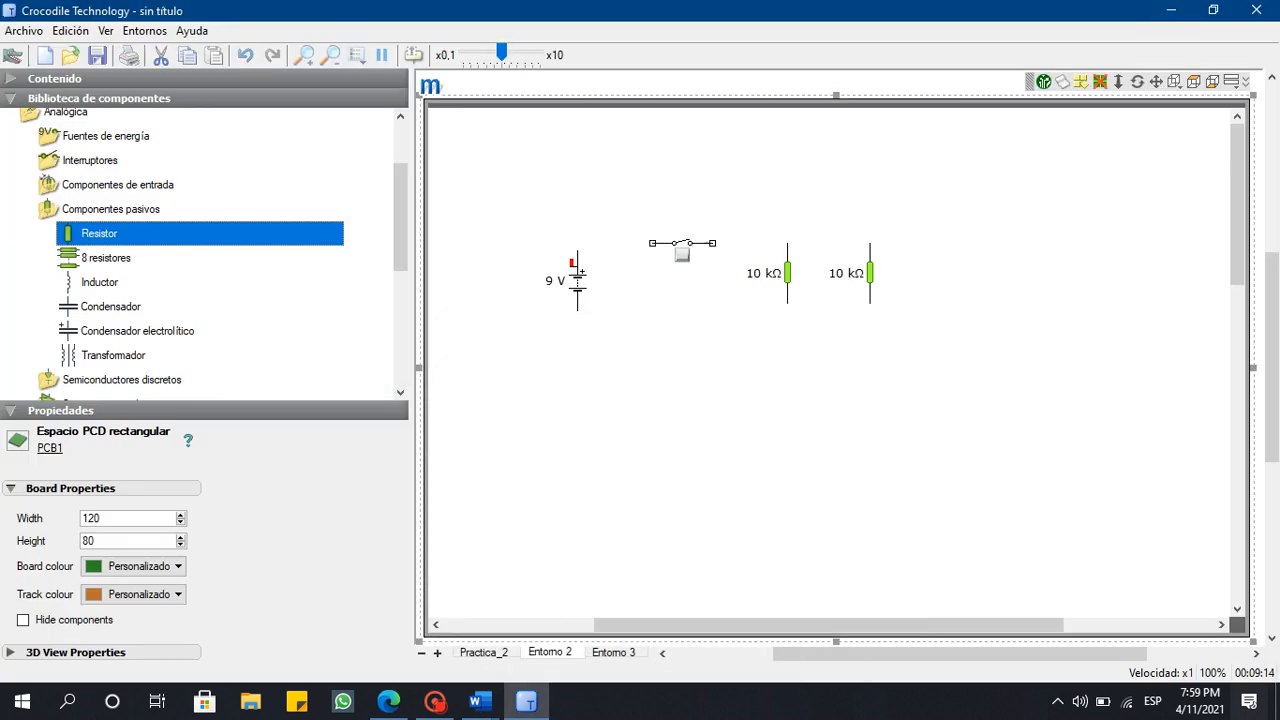
drag(682, 243, 682, 220)
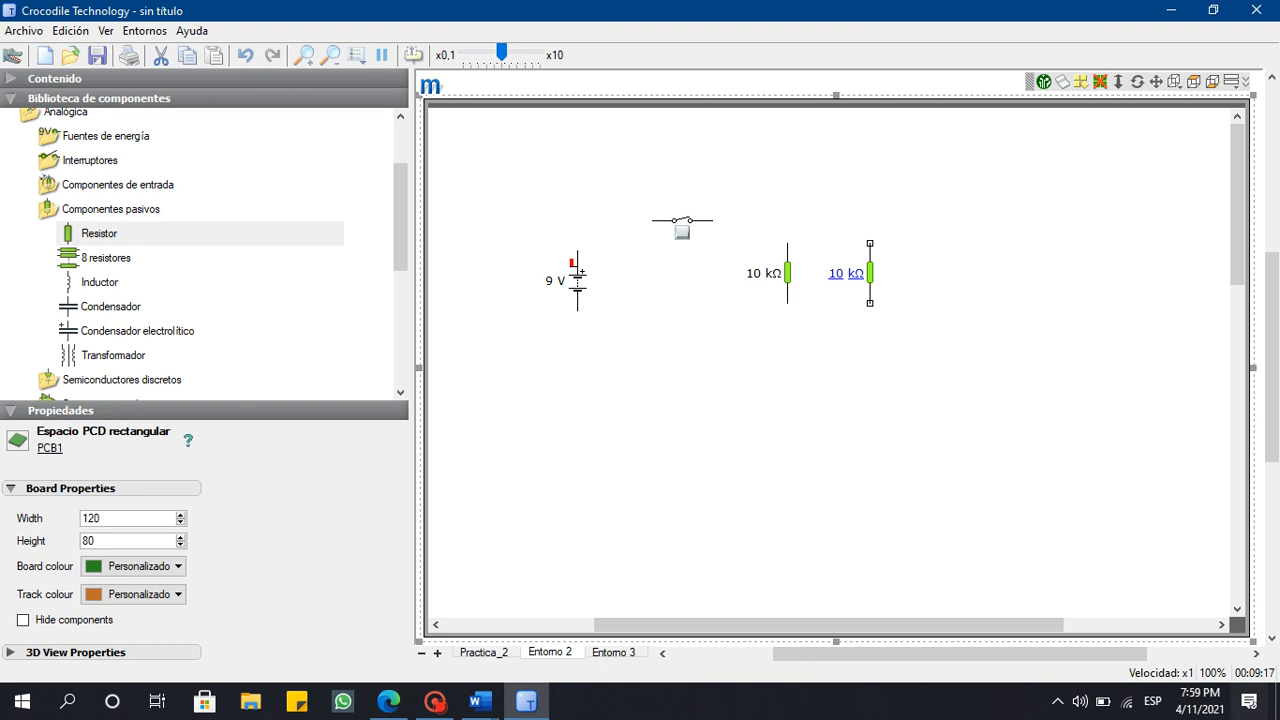
drag(870, 273, 885, 273)
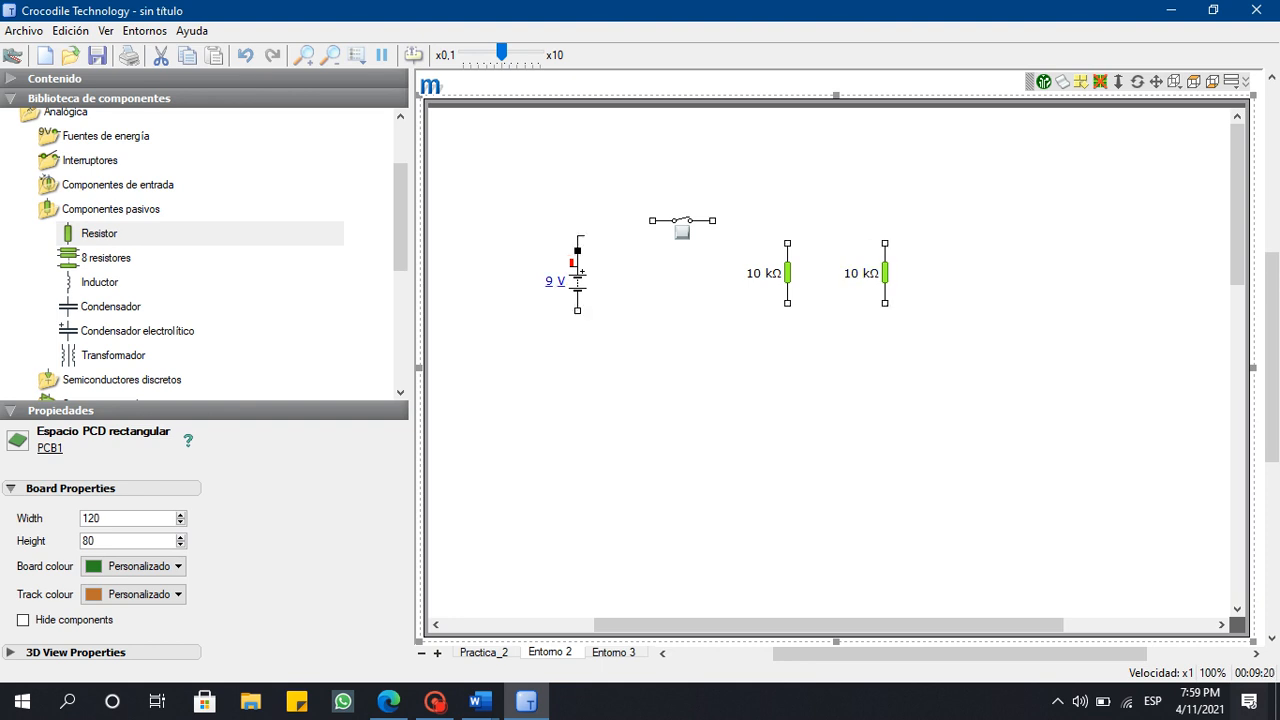
Wire the battery's positive terminal to the switch and link the switch to the upper end of the first resistor.
mouse_move(577, 251)
mouse_down()
mouse_move(652, 220)
mouse_move(787, 245)
mouse_up()
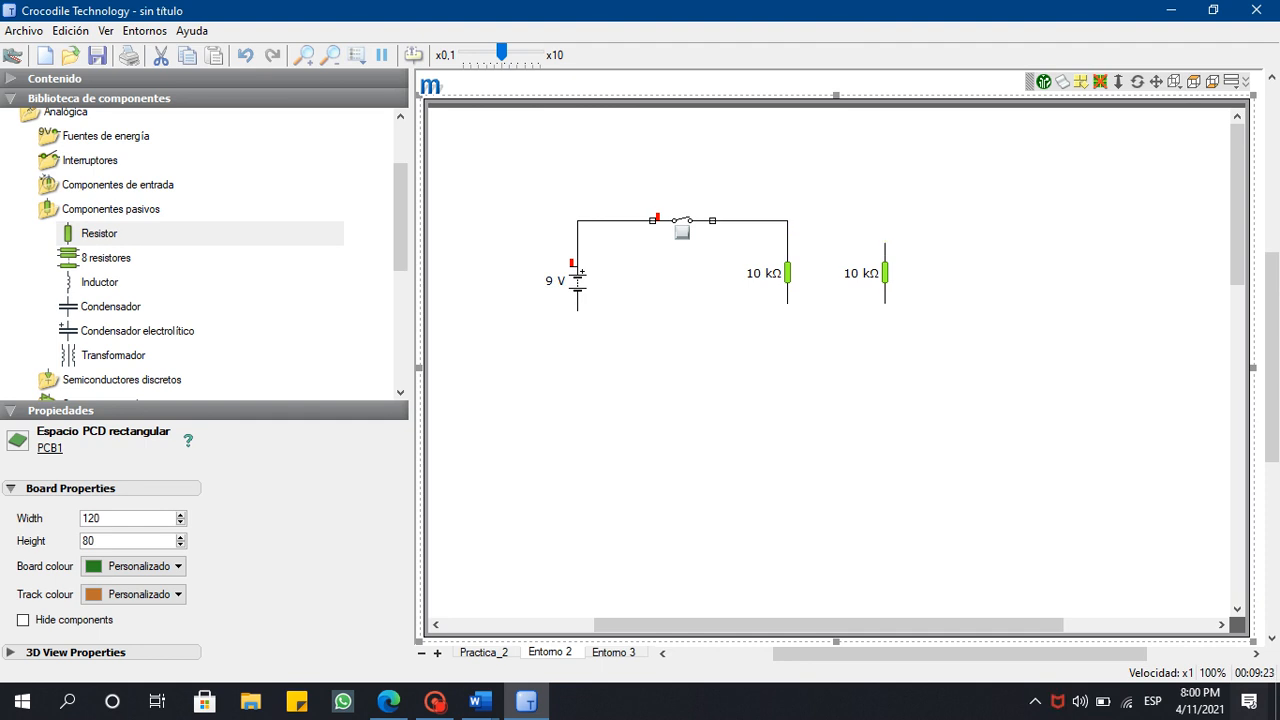
drag(712, 220, 885, 243)
click(722, 220)
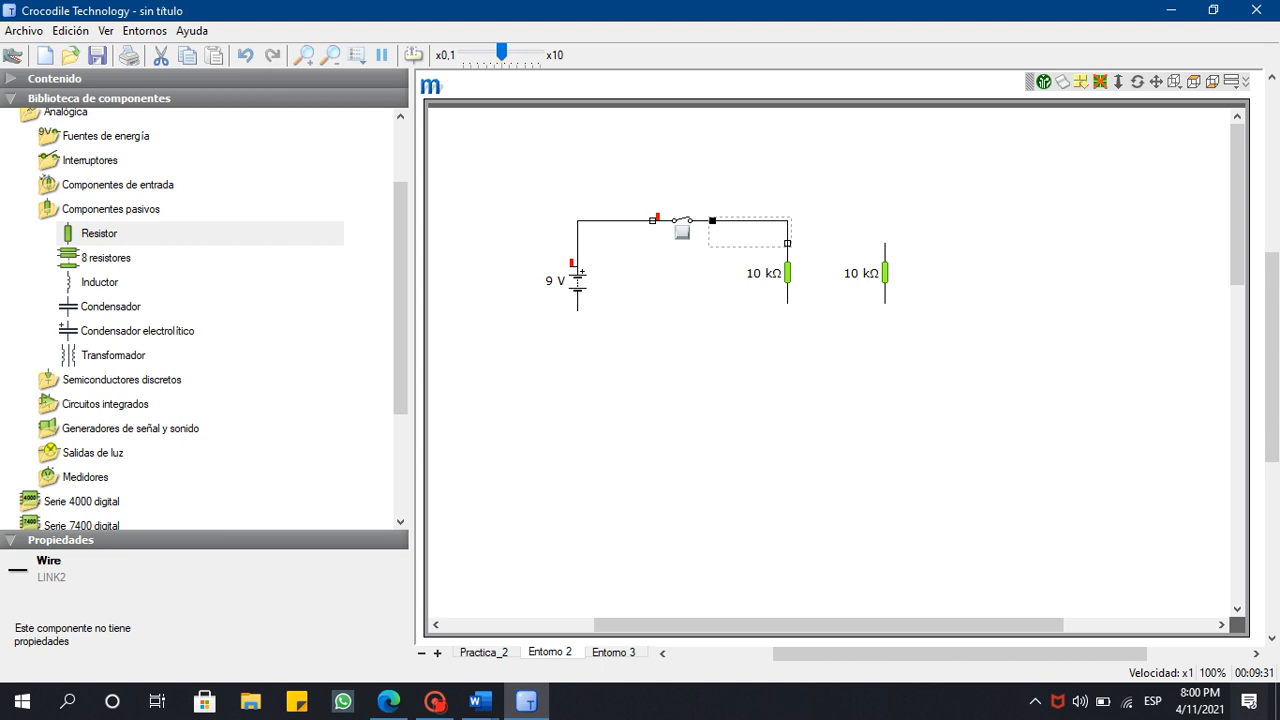
drag(712, 220, 788, 206)
click(700, 330)
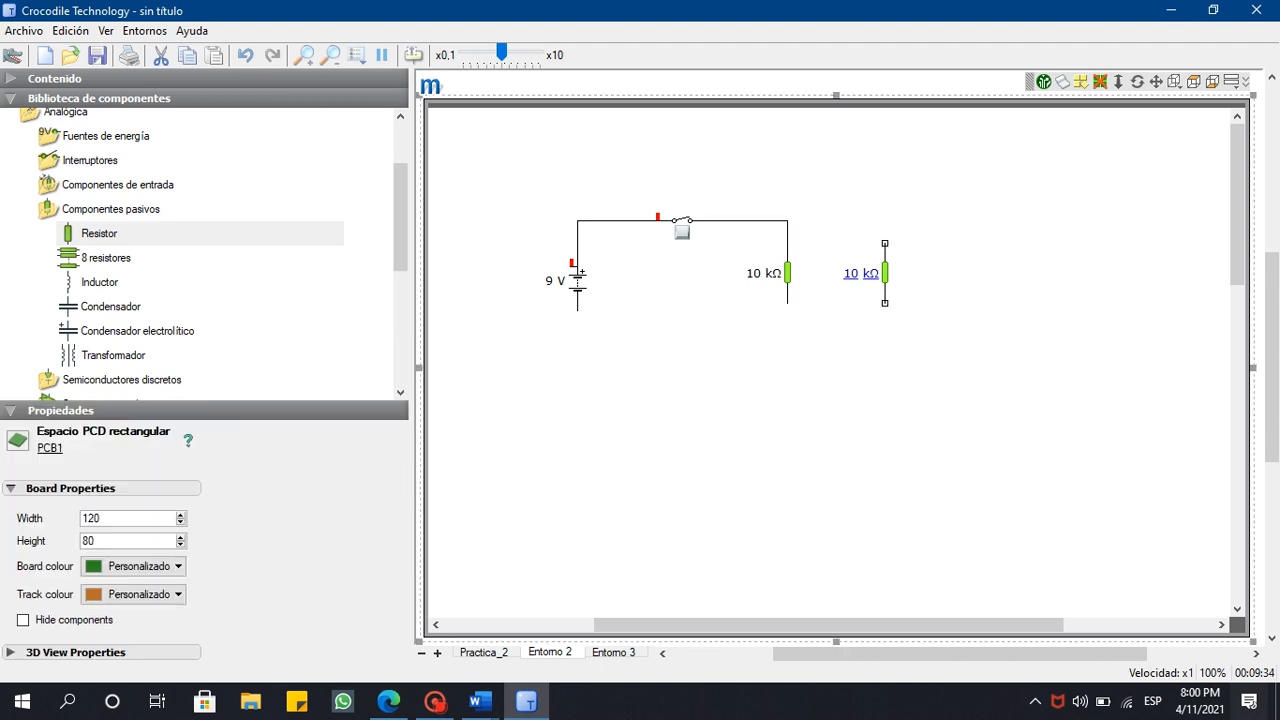
Connect the two resistors in parallel by wiring their lower and upper ends together, repositioning the first resistor beyond the switch.
mouse_move(885, 243)
mouse_down()
mouse_move(825, 223)
mouse_move(787, 243)
mouse_up()
drag(885, 303, 781, 298)
mouse_move(885, 303)
mouse_down()
mouse_move(600, 277)
mouse_move(750, 280)
mouse_up()
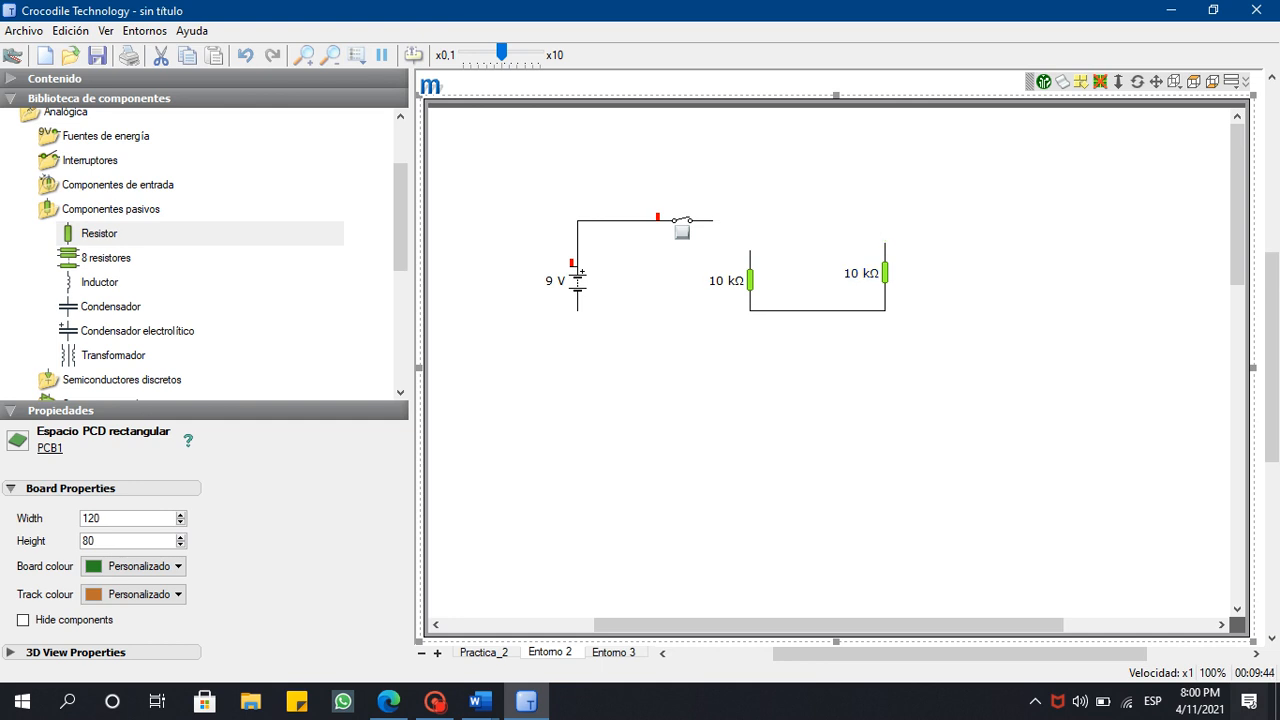
drag(750, 280, 772, 273)
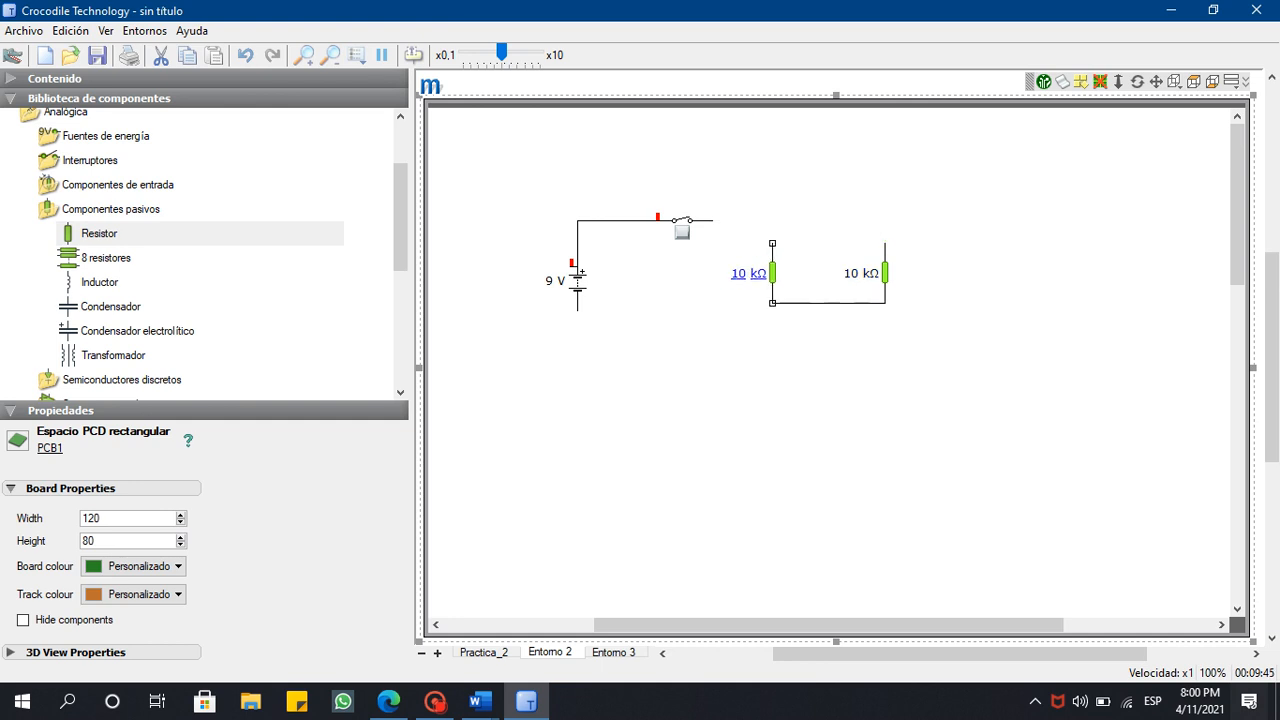
drag(885, 243, 772, 243)
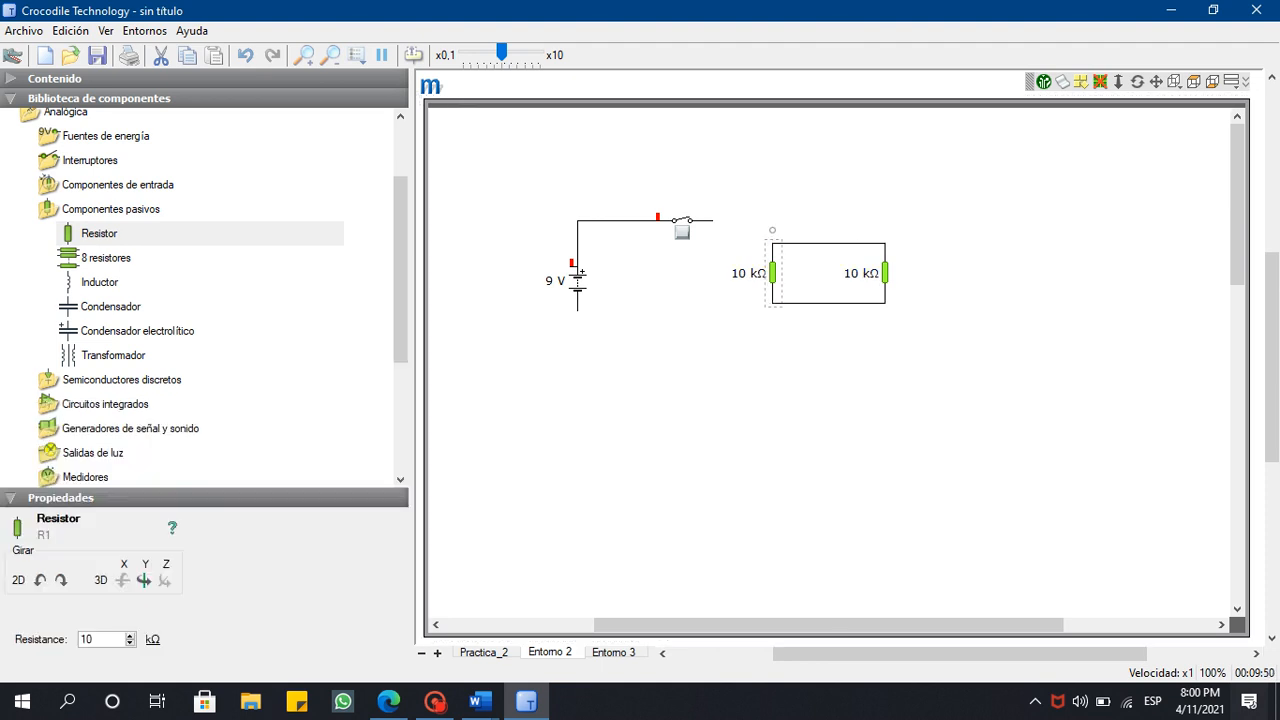
Wire the switch to the resistors' upper junction and raise the resistors and battery so the top wire runs straight.
click(758, 208)
drag(772, 243, 713, 221)
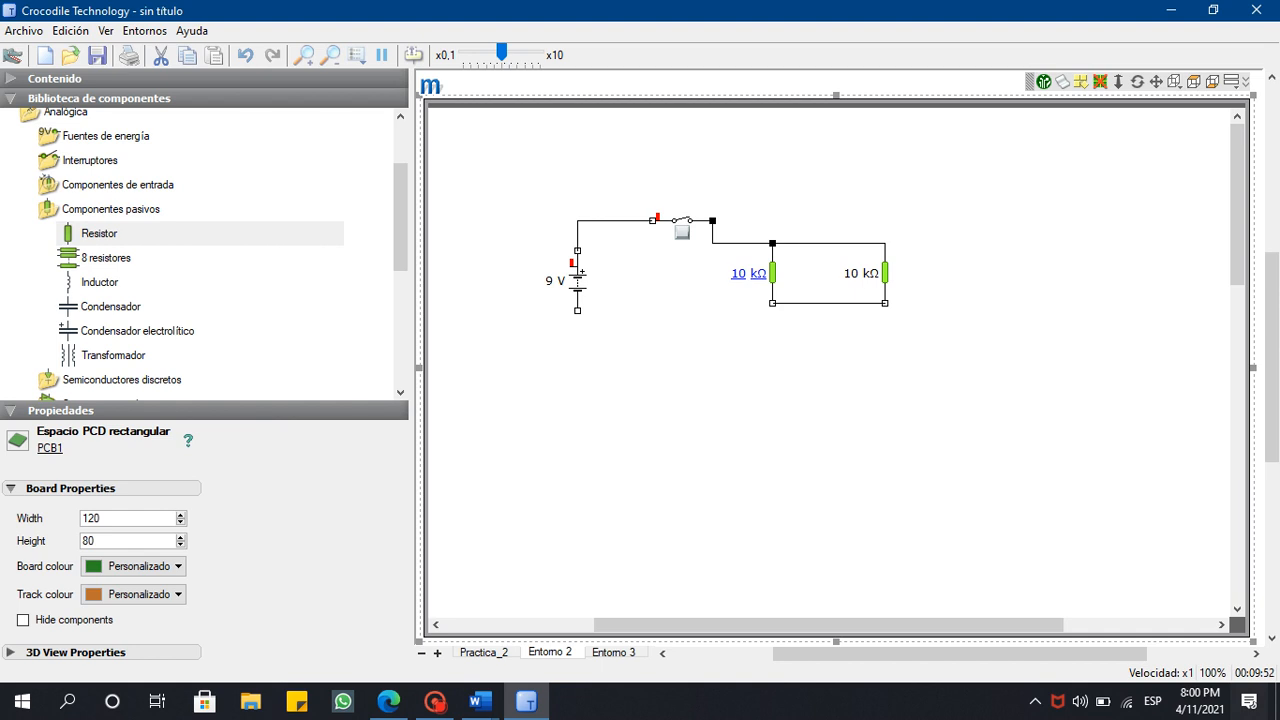
drag(946, 322, 780, 251)
click(758, 273)
key(Escape)
drag(577, 281, 577, 259)
click(675, 310)
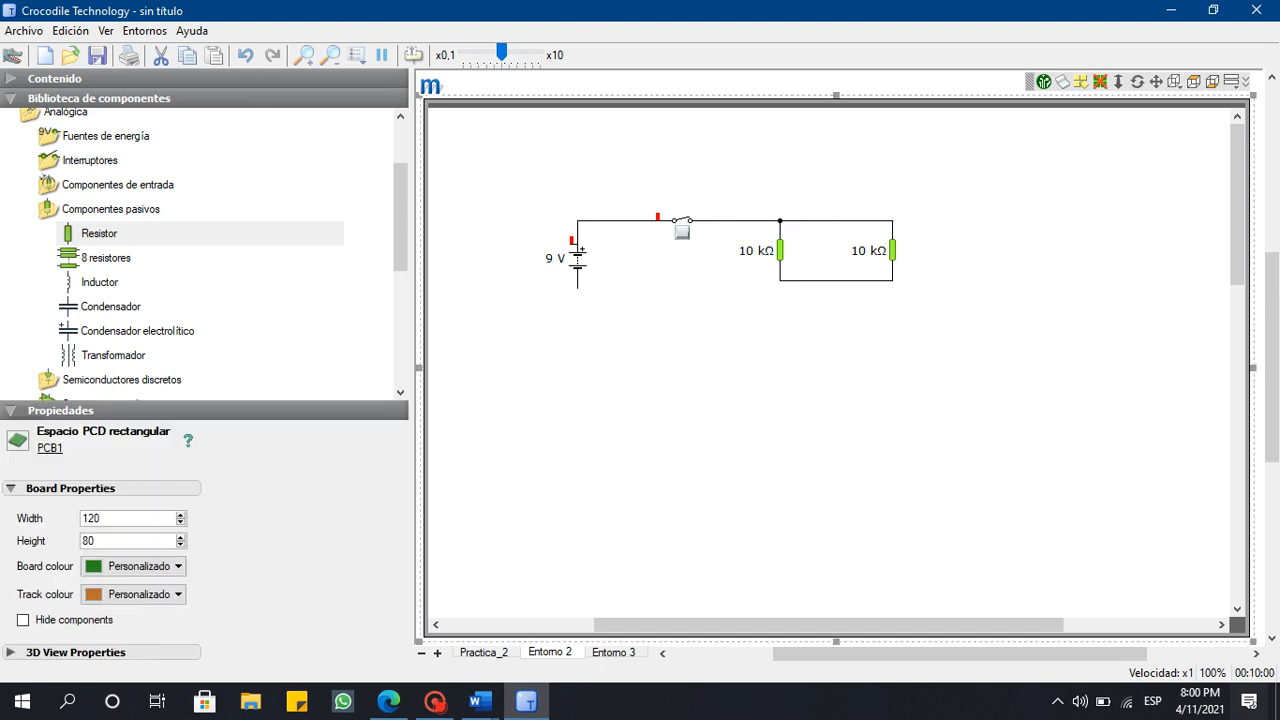
Wire the battery's negative terminal to the resistors' lower junction and adjust the positions of the first resistor, battery and switch.
click(780, 251)
mouse_move(780, 251)
mouse_down()
mouse_move(580, 251)
mouse_move(772, 251)
mouse_up()
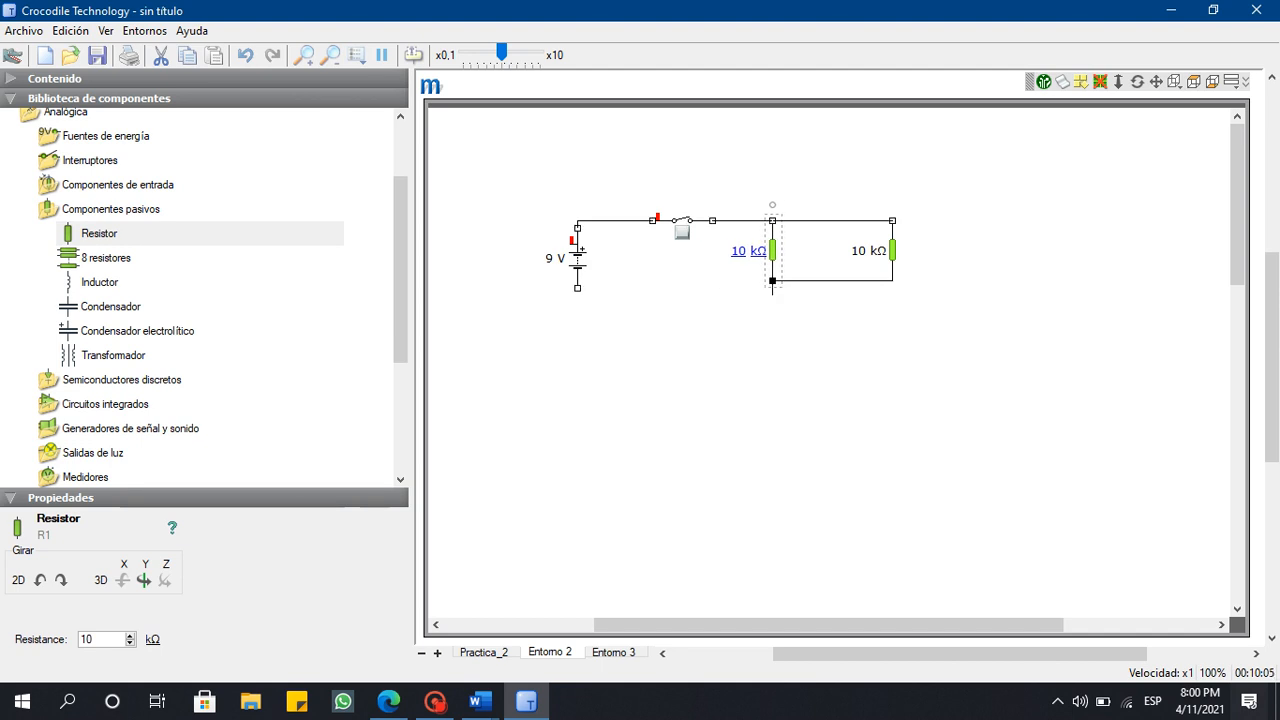
drag(577, 288, 772, 281)
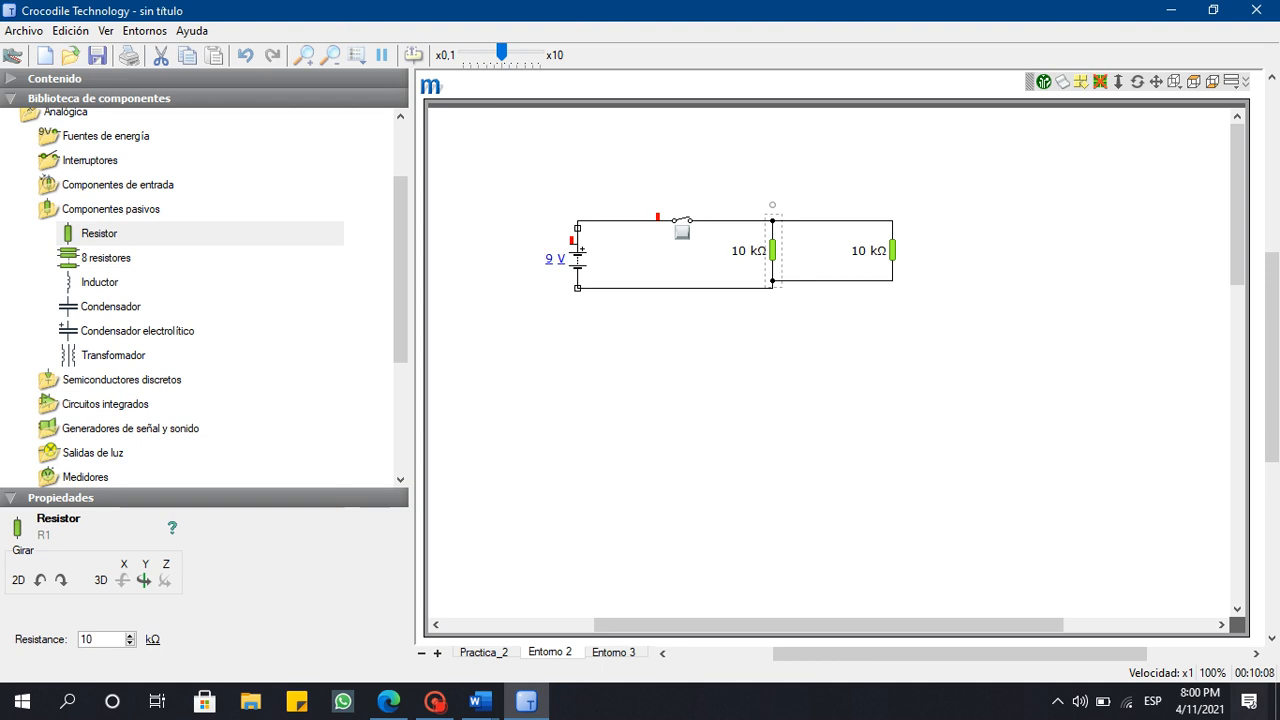
click(830, 450)
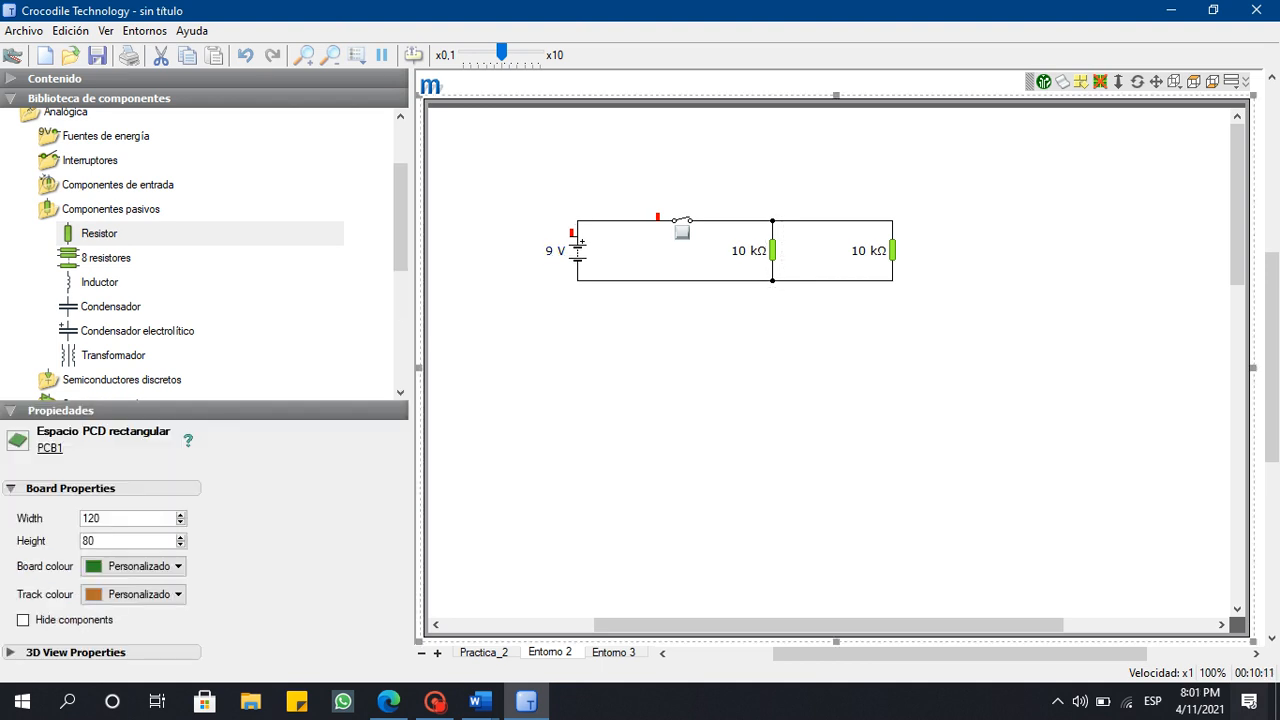
drag(682, 222, 652, 222)
Set the numeric resistance value of the first resistor, nearer the switch, to 560.
mouse_move(480, 701)
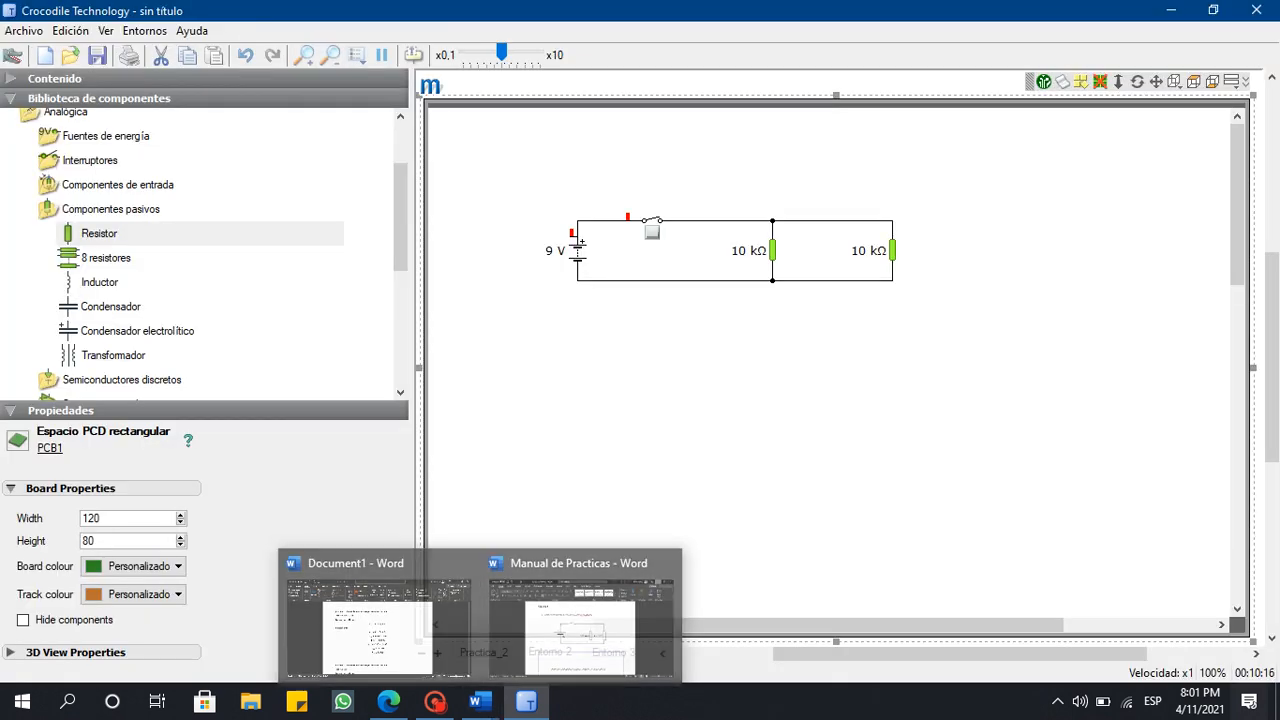
click(737, 251)
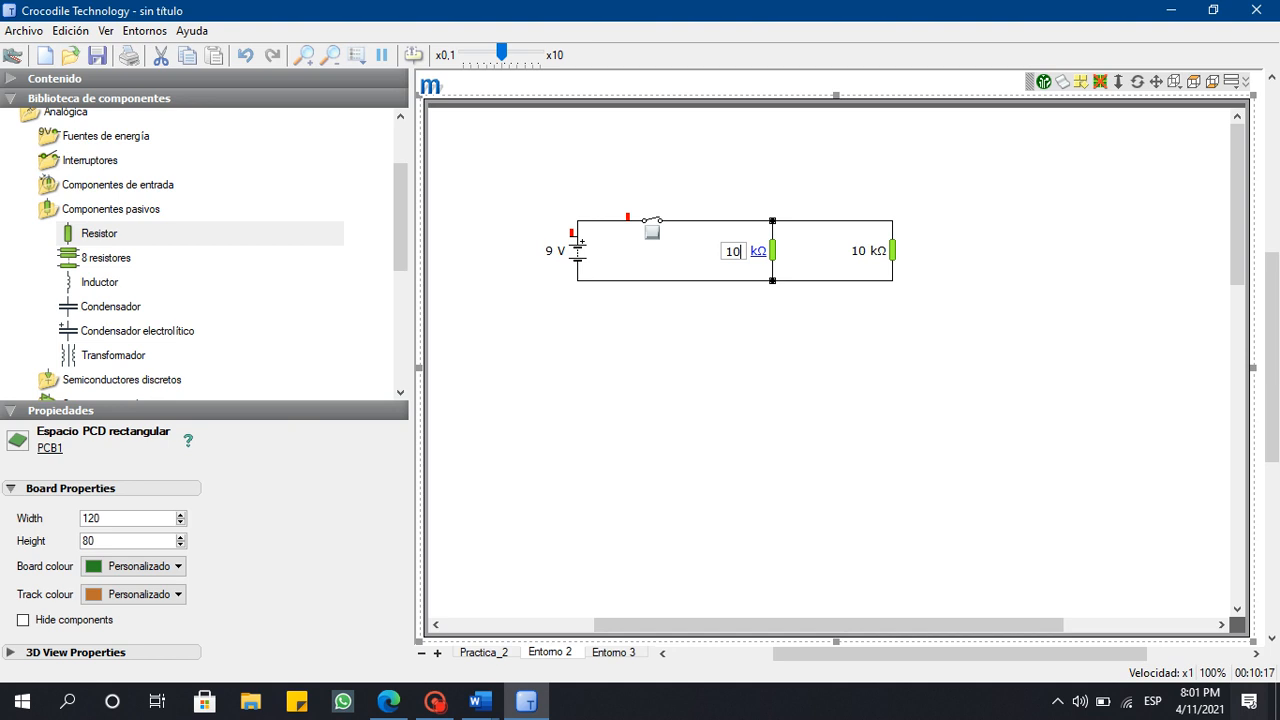
key(BackSpace)
key(BackSpace)
text(560)
mouse_move(480, 701)
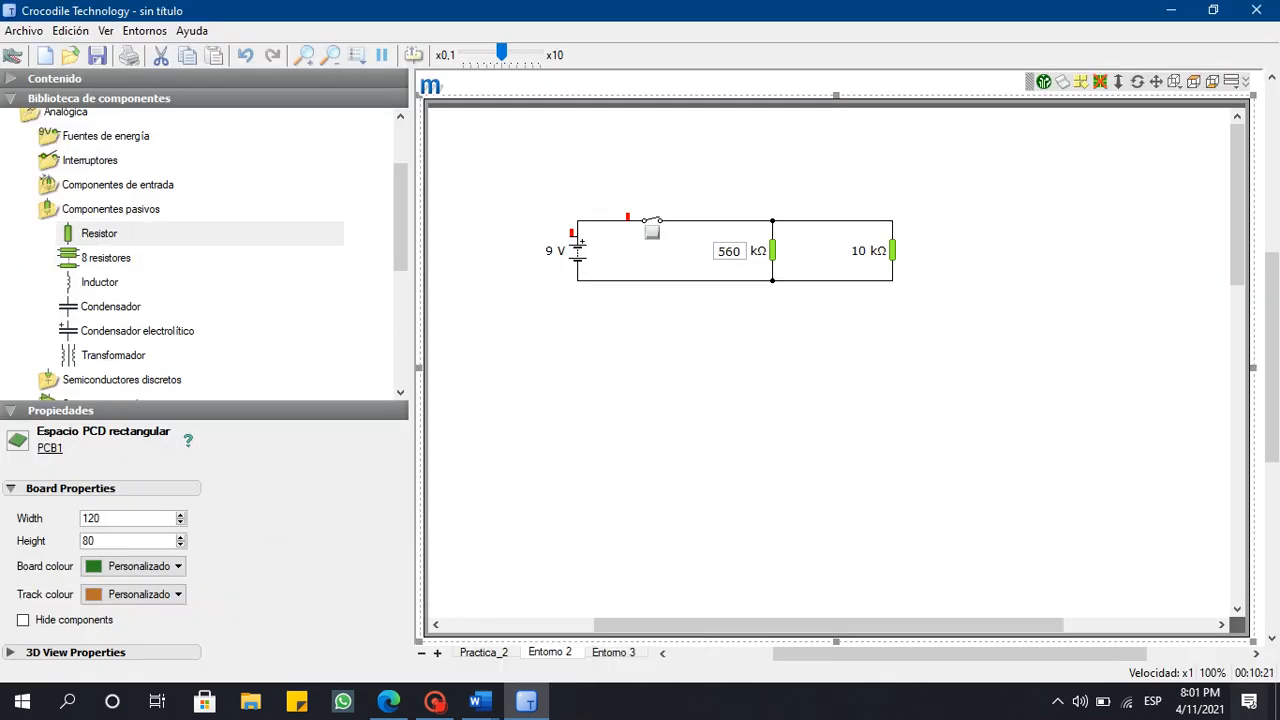
Set the numeric resistance value of the second, outer resistor to 120.
click(855, 251)
key(BackSpace)
key(BackSpace)
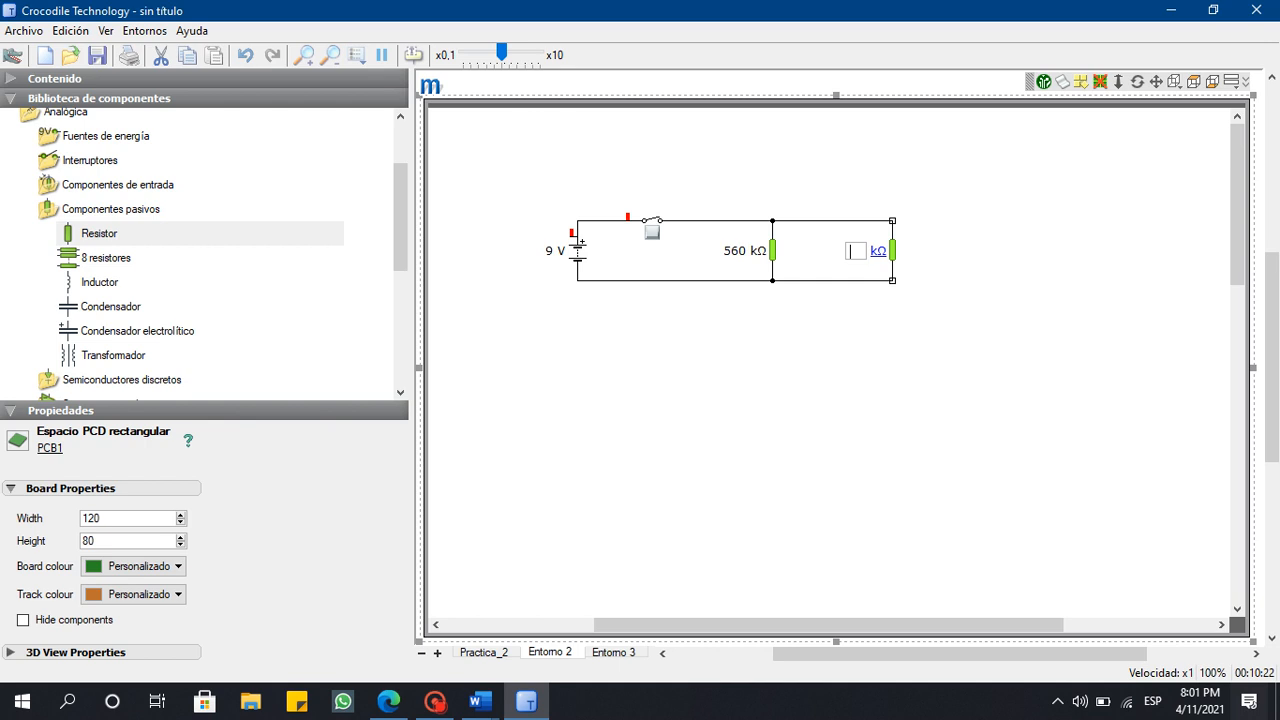
text(120)
key(Return)
Change the resistance unit of both resistors to Ω.
click(758, 251)
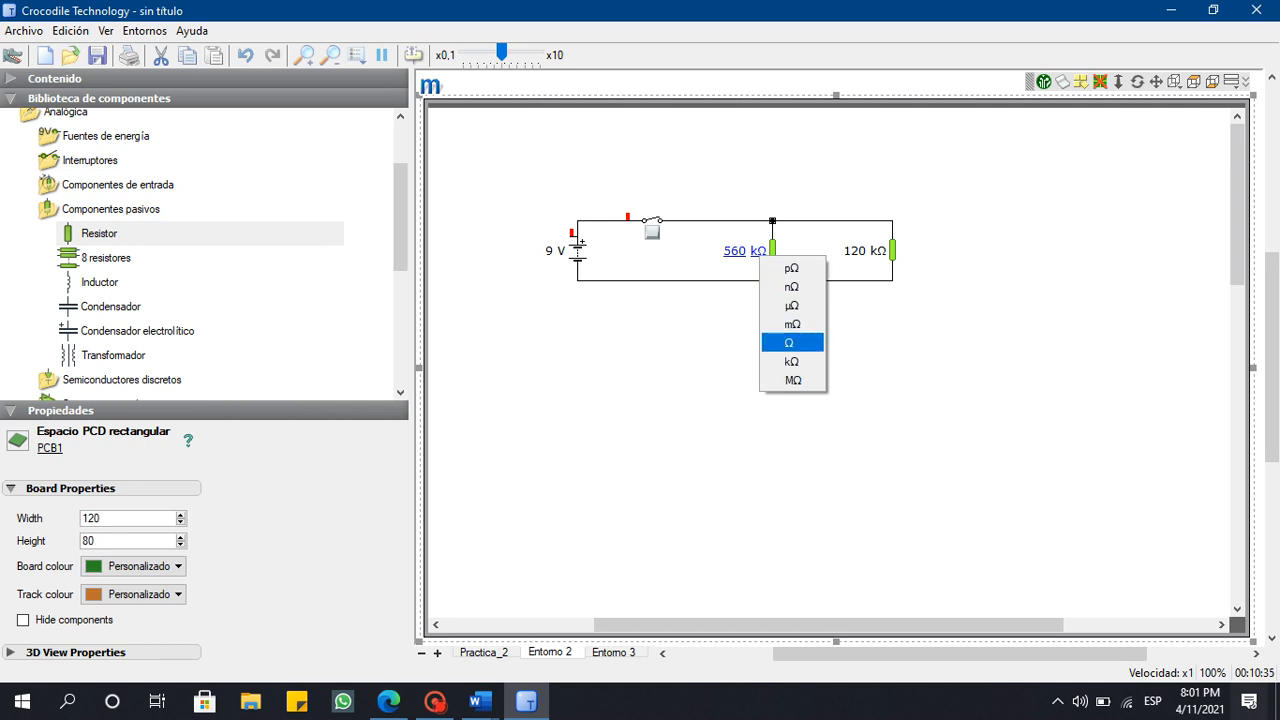
click(792, 343)
click(879, 251)
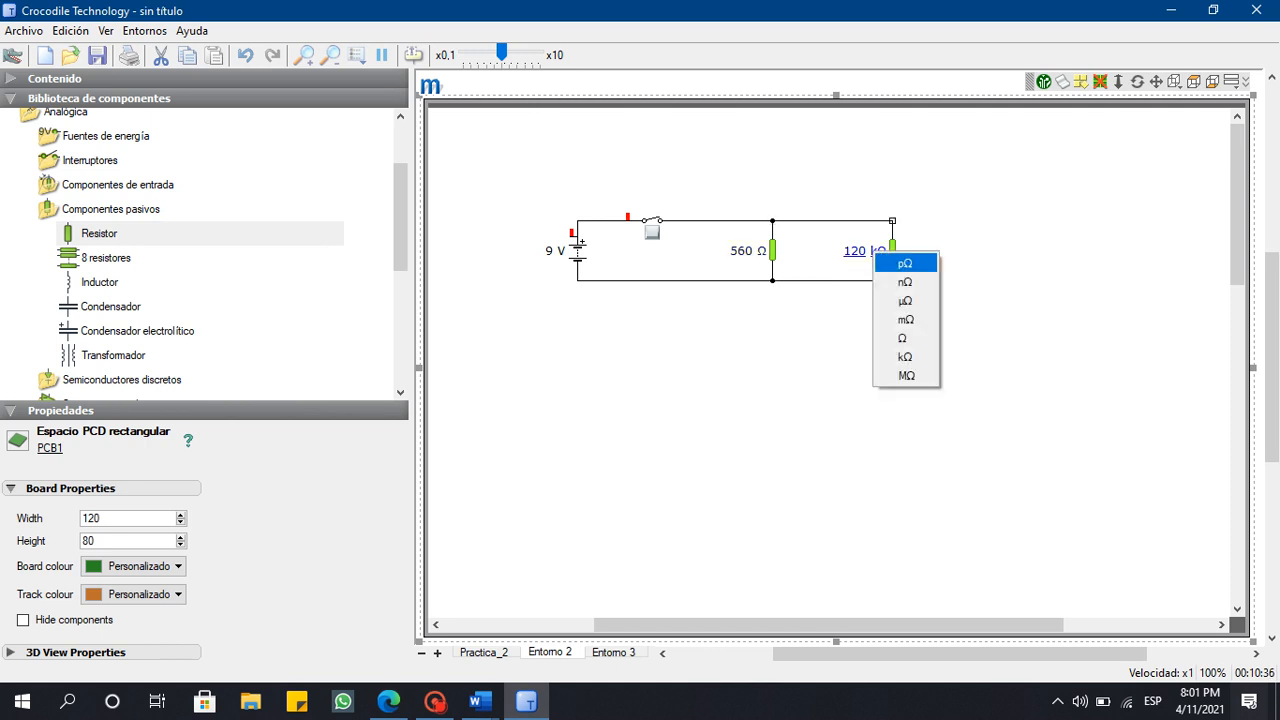
click(905, 334)
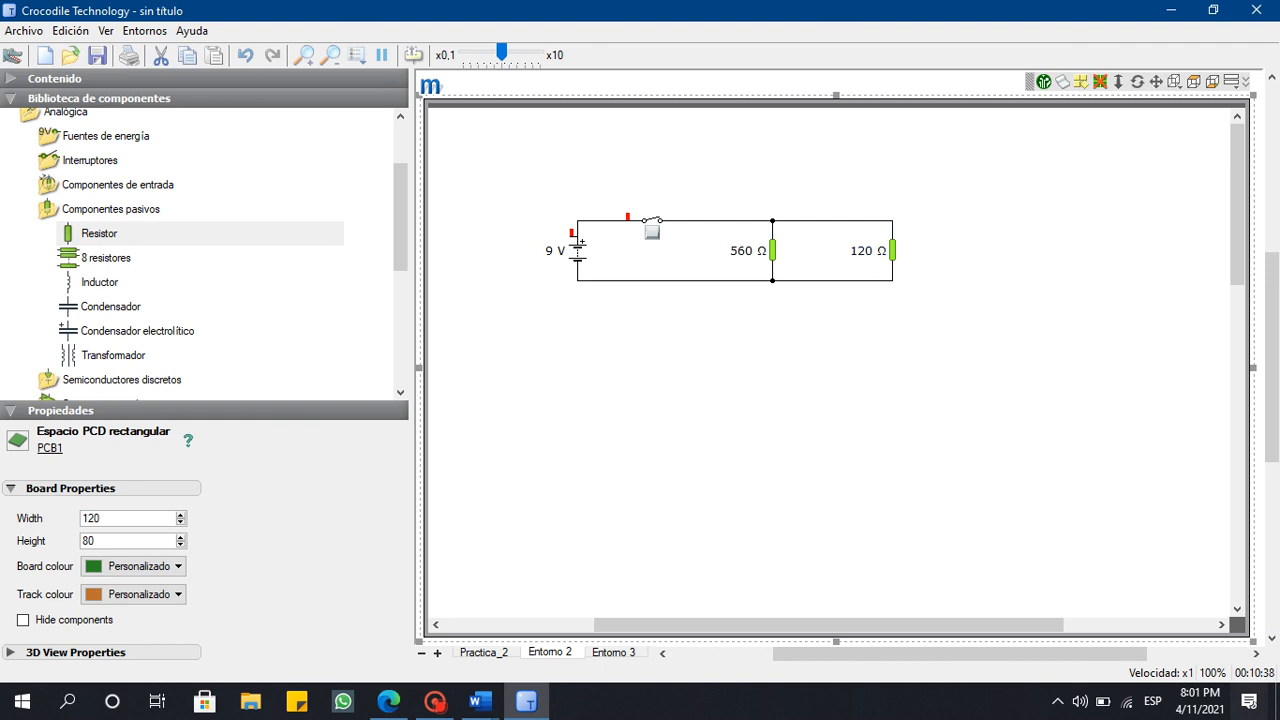
Compare the circuit with Practica 3's diagram in the Manual de Practicas Word document and return to Crocodile Technology.
mouse_move(480, 701)
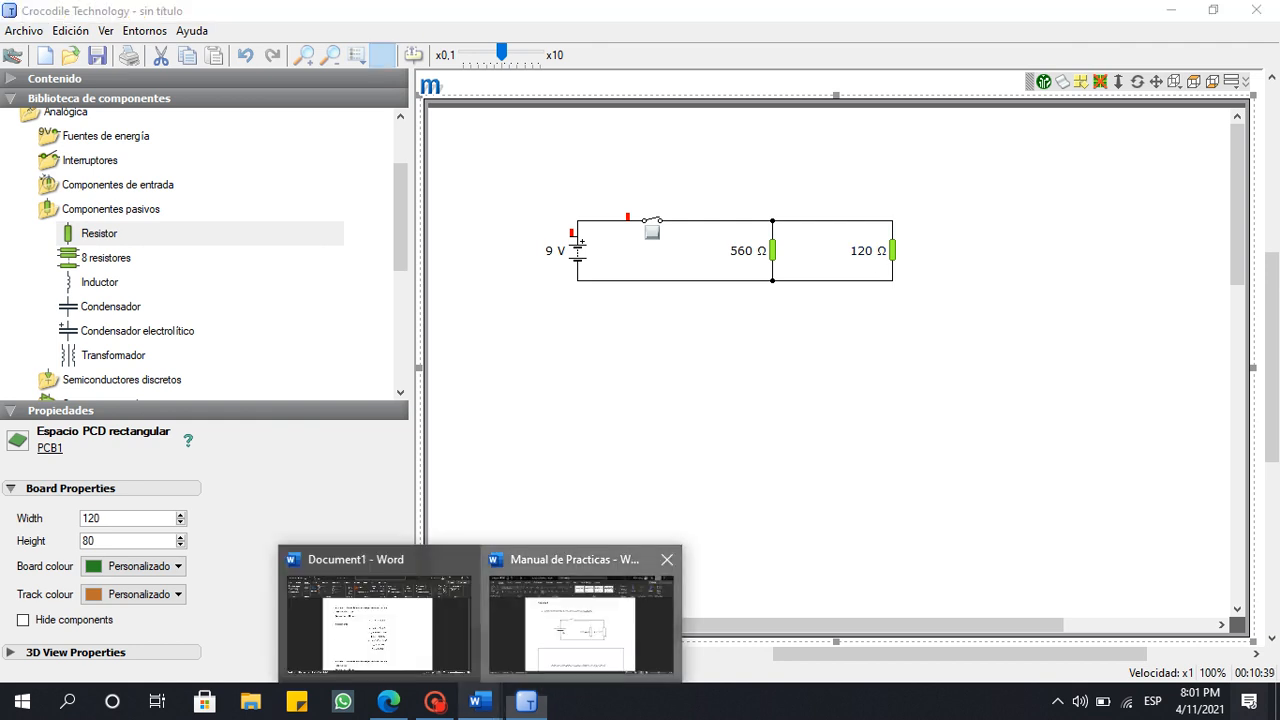
click(570, 610)
scroll(640, 400, down, 5)
scroll(640, 400, up, 2)
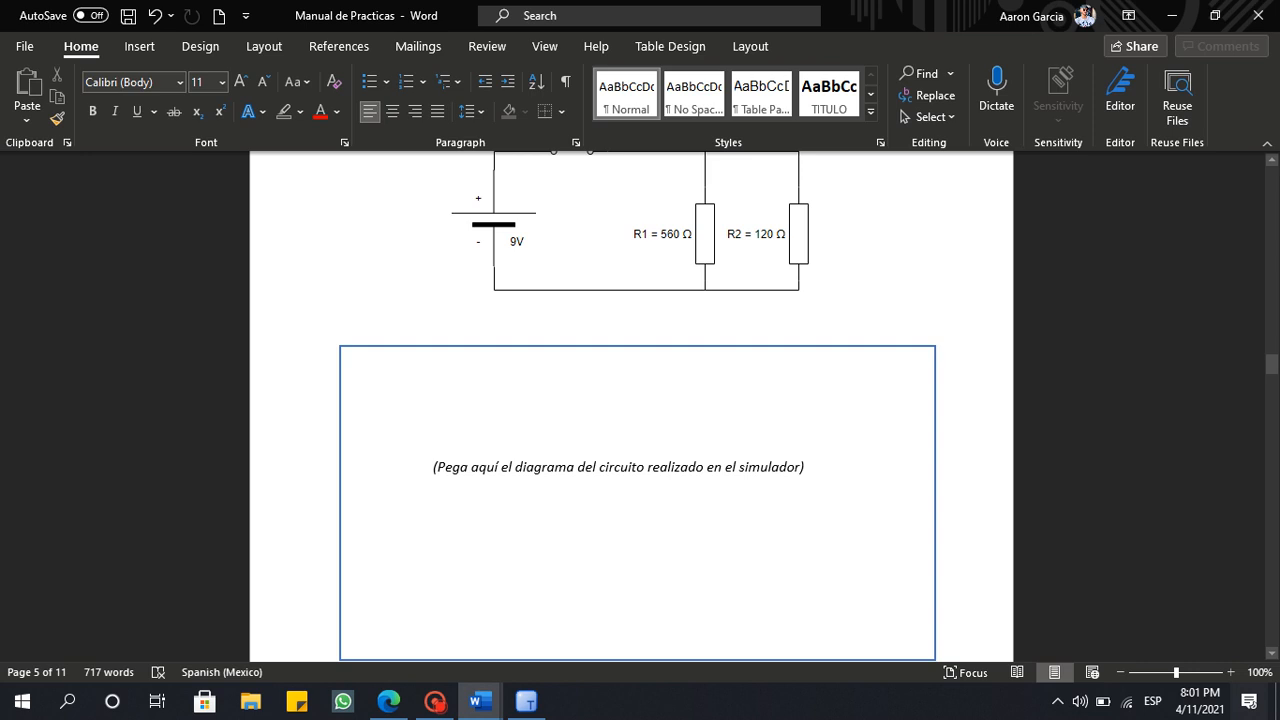
mouse_move(526, 701)
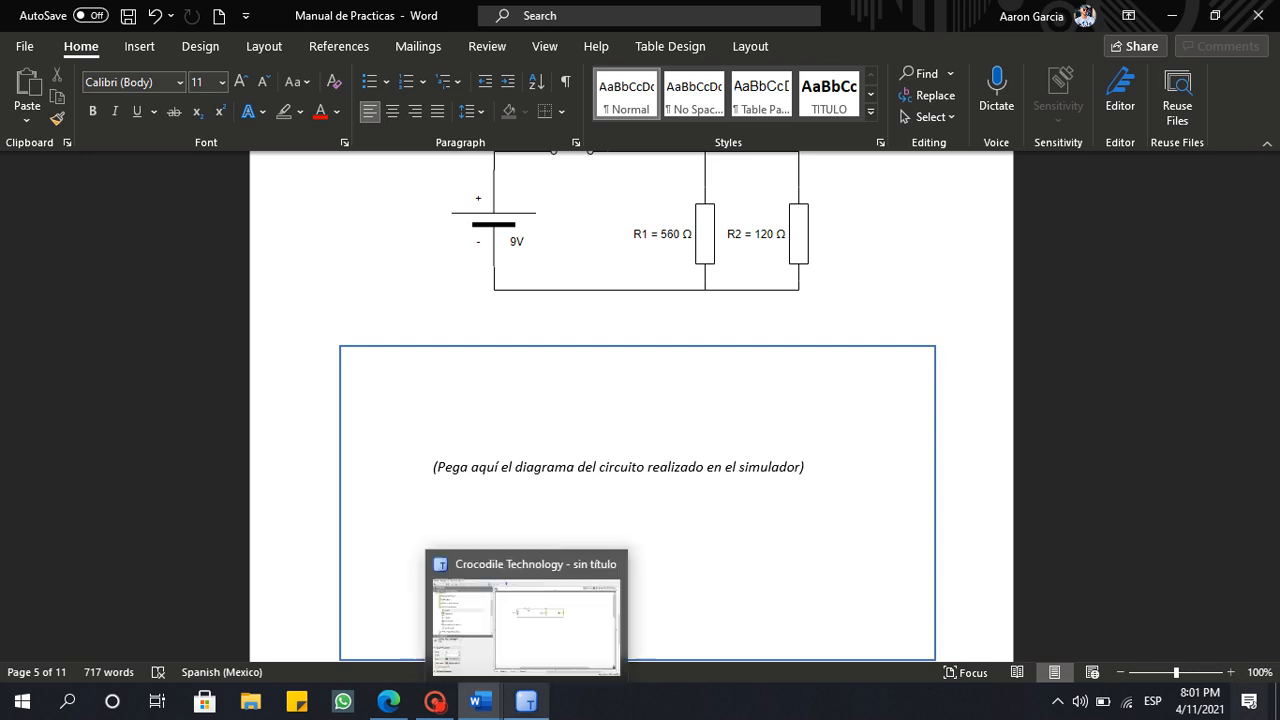
click(520, 620)
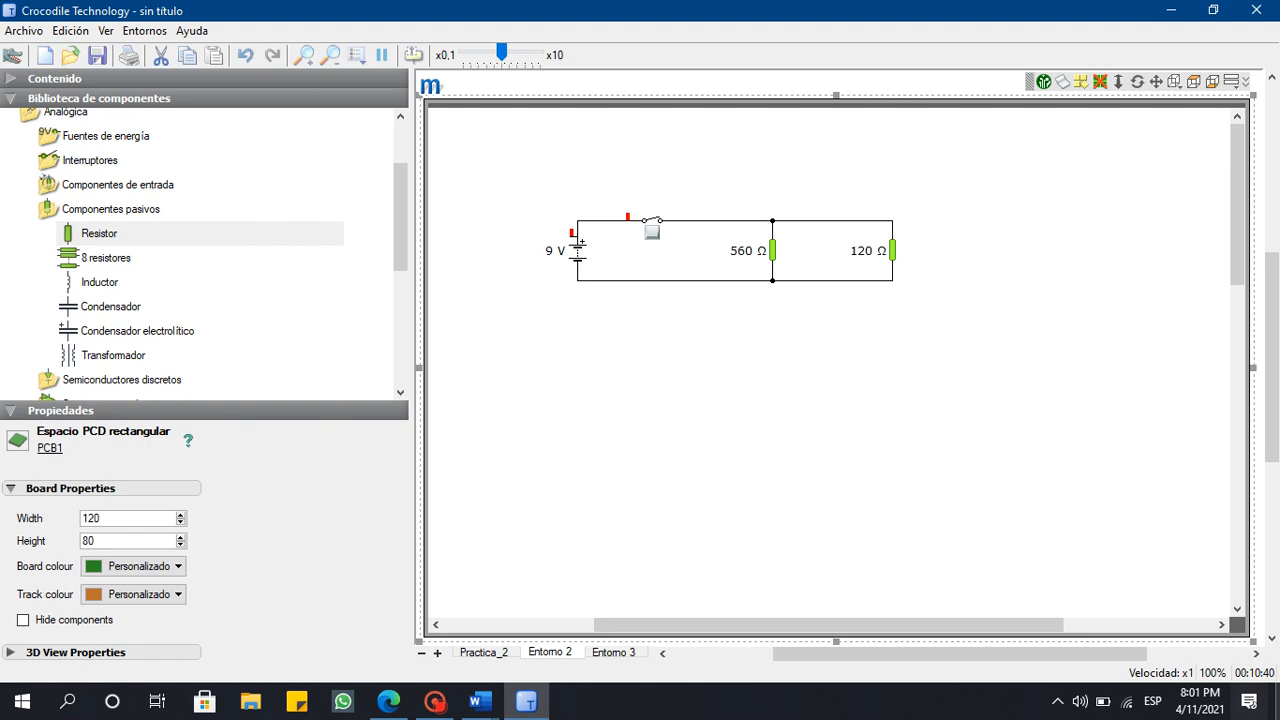
Capture a rectangular screen snip of the complete parallel circuit, from the battery to the 120 Ω resistor.
click(1249, 701)
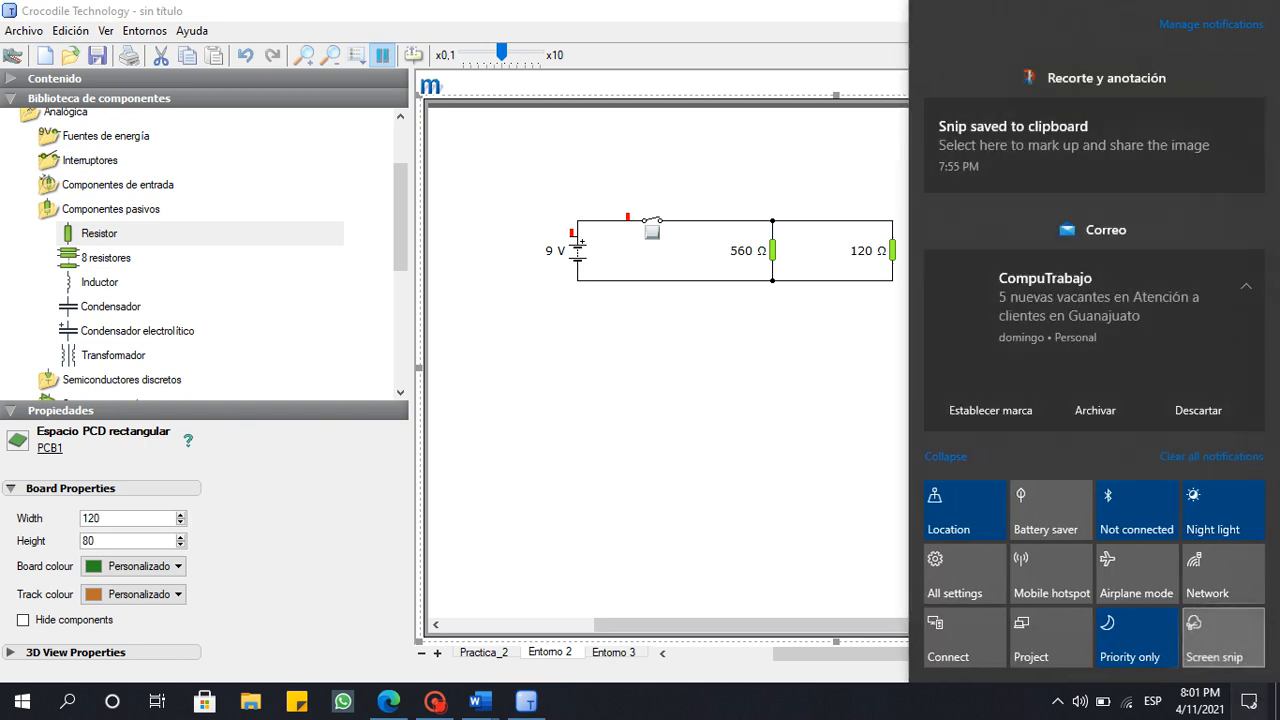
click(1214, 640)
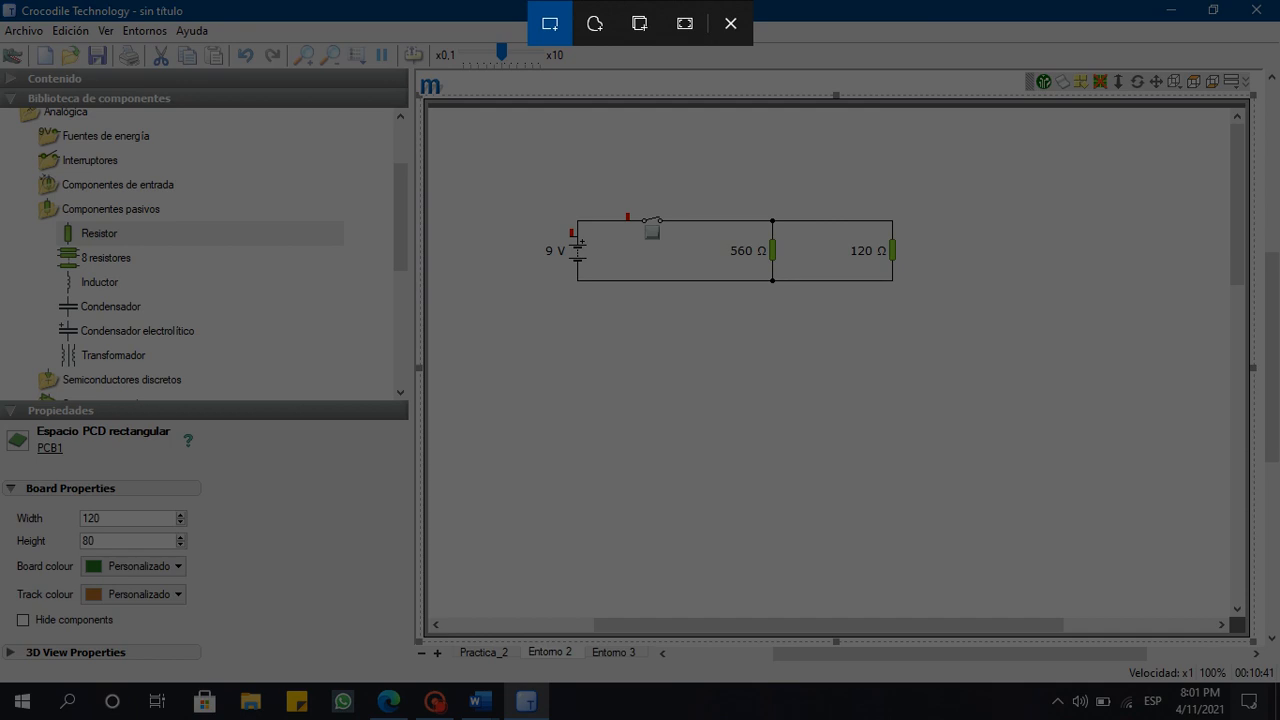
drag(537, 301, 924, 193)
Switch to the Manual de Practicas in Word and replace Practica 3's diagram placeholder text with the circuit snip.
mouse_move(479, 701)
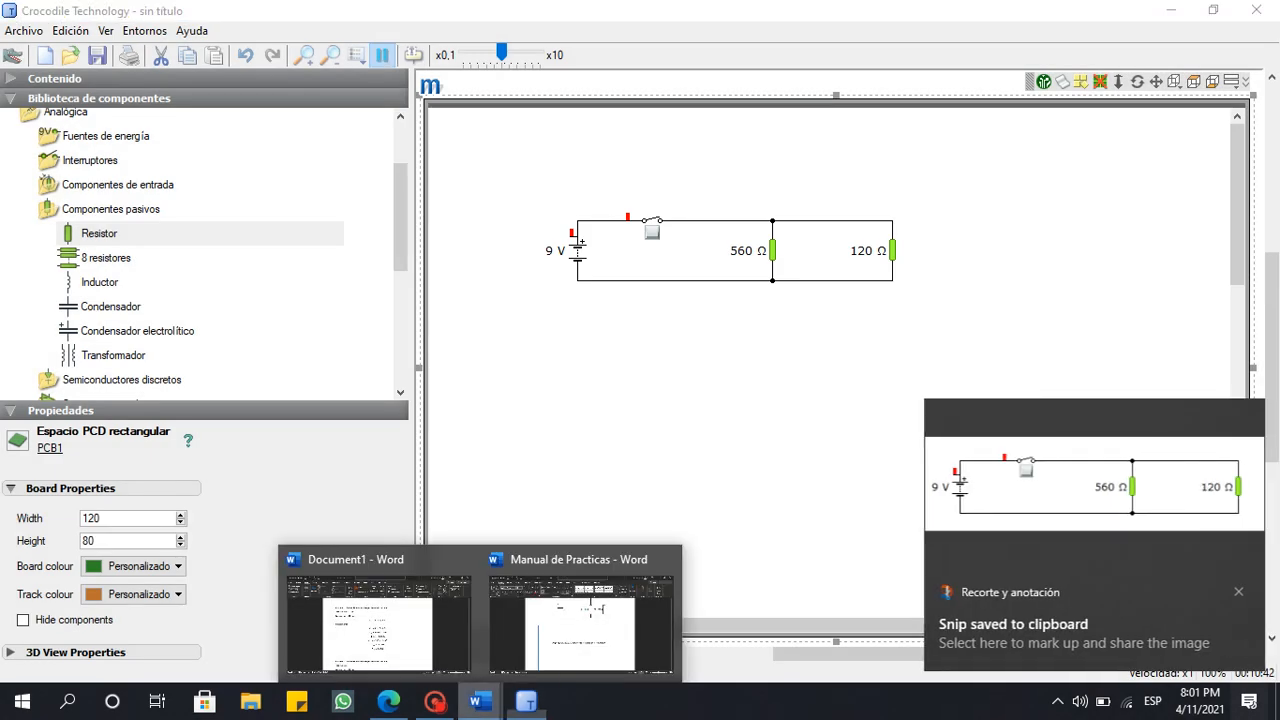
click(580, 620)
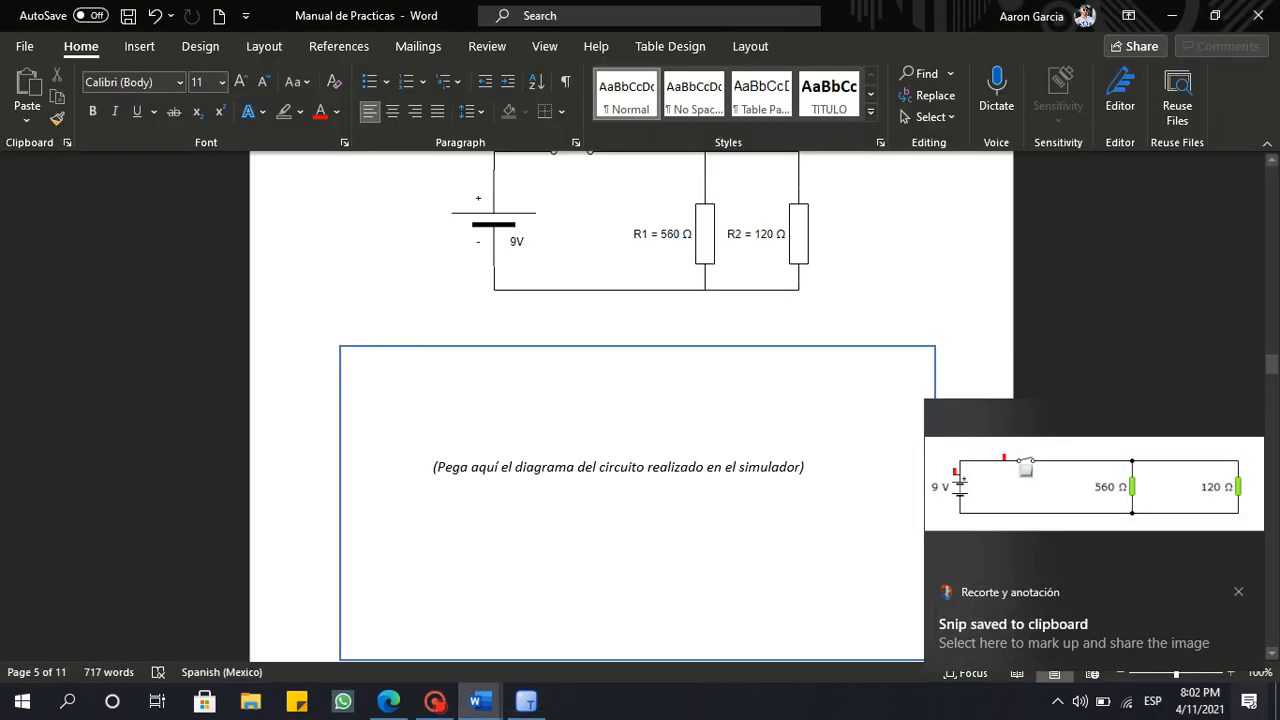
triple_click(618, 467)
key(BackSpace)
key(ctrl+v)
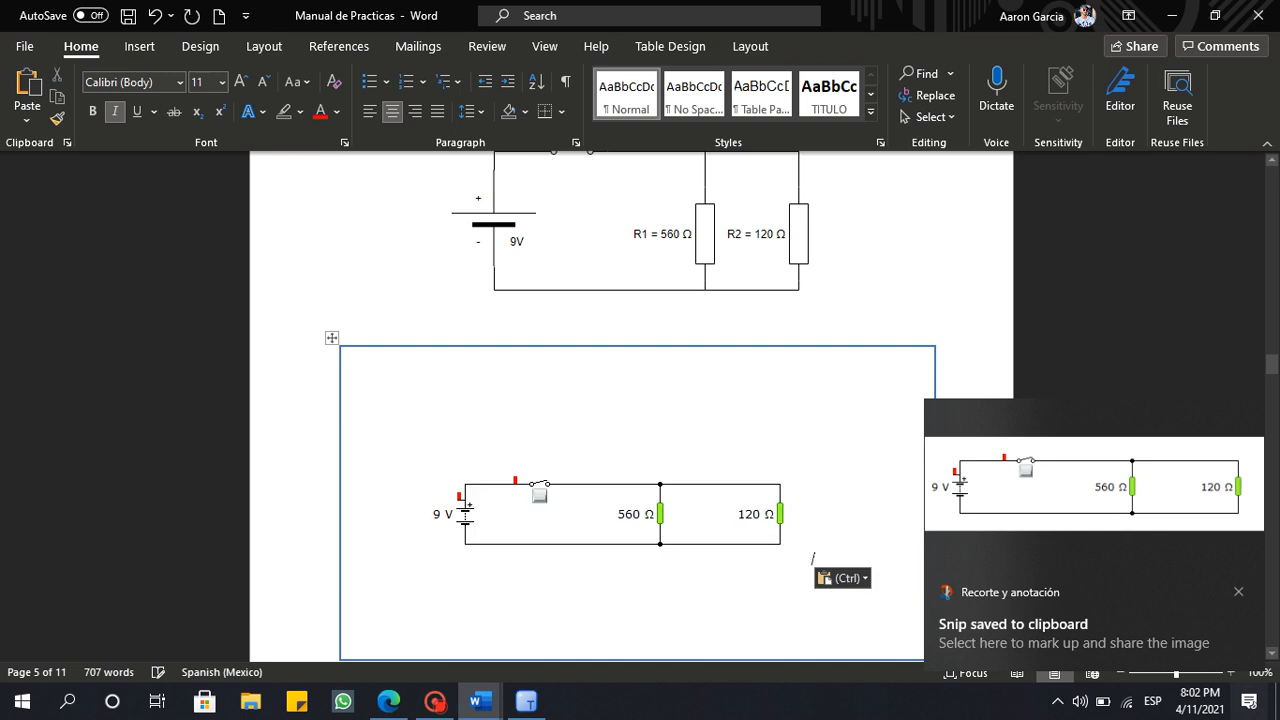
Go back to Figura 1 in the manual and select its caption text "Diagrama del circuito" for reuse.
scroll(812, 557, up, 20)
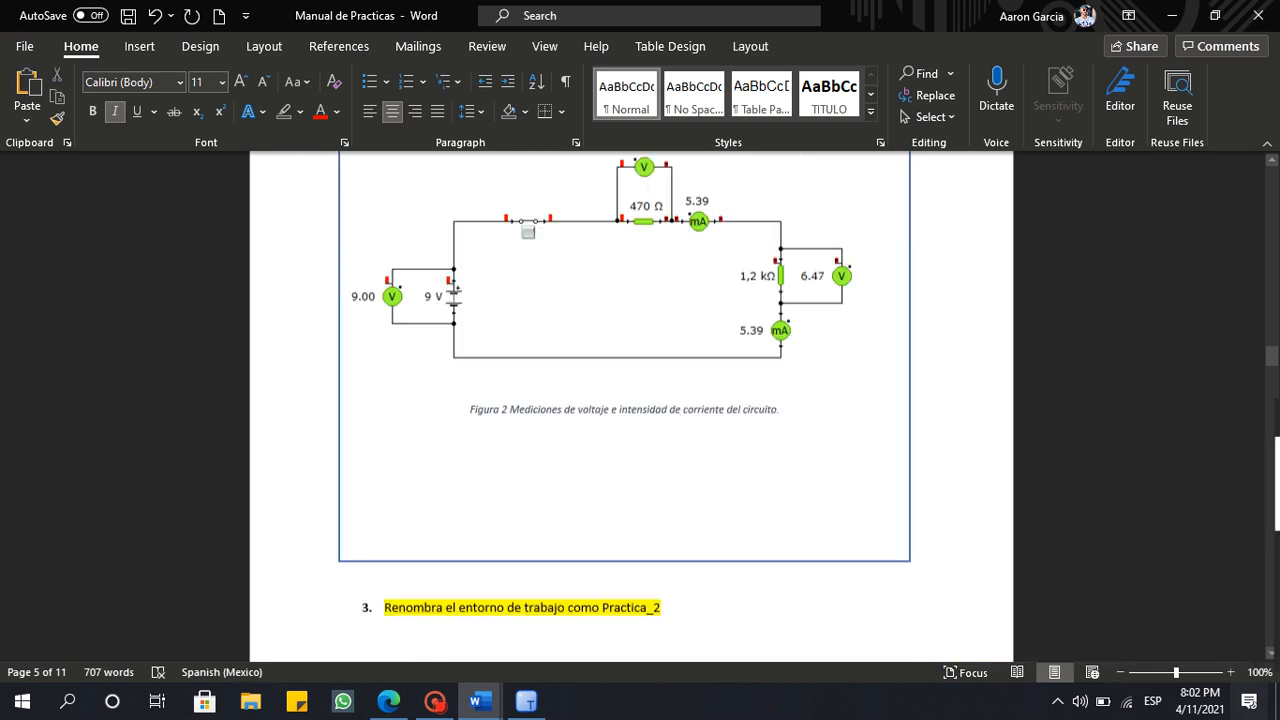
right_click(689, 467)
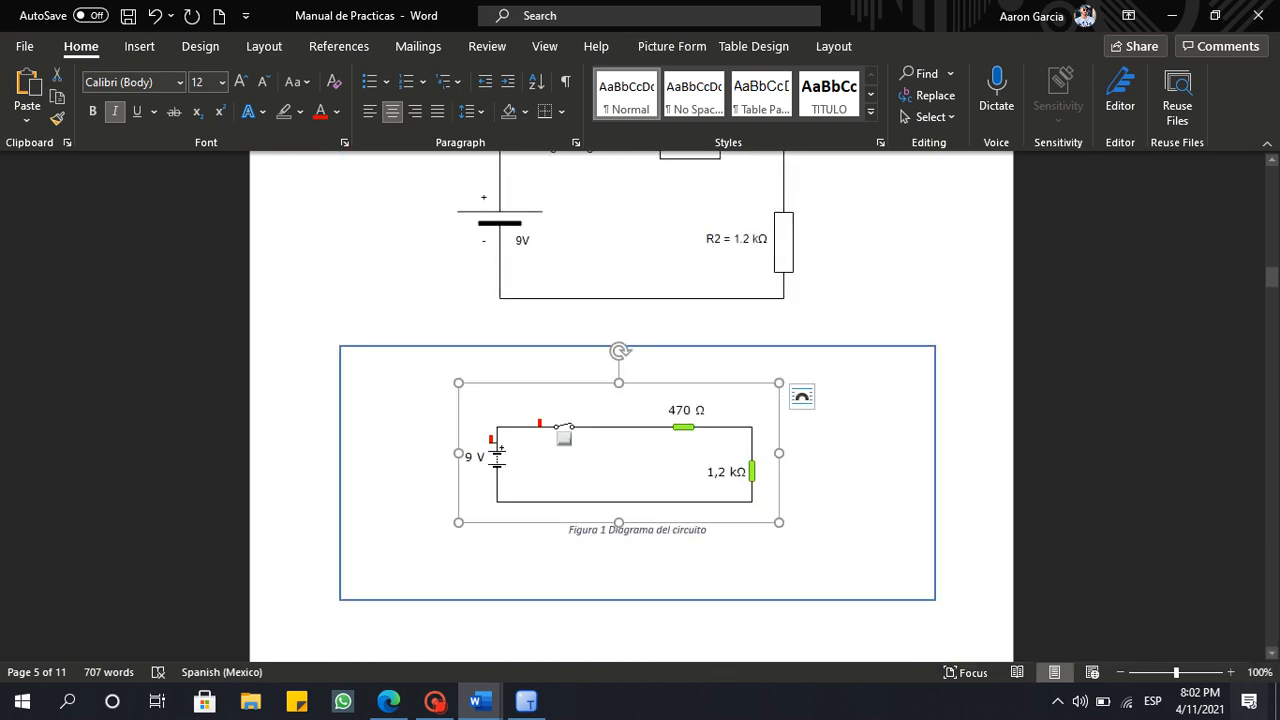
click(738, 57)
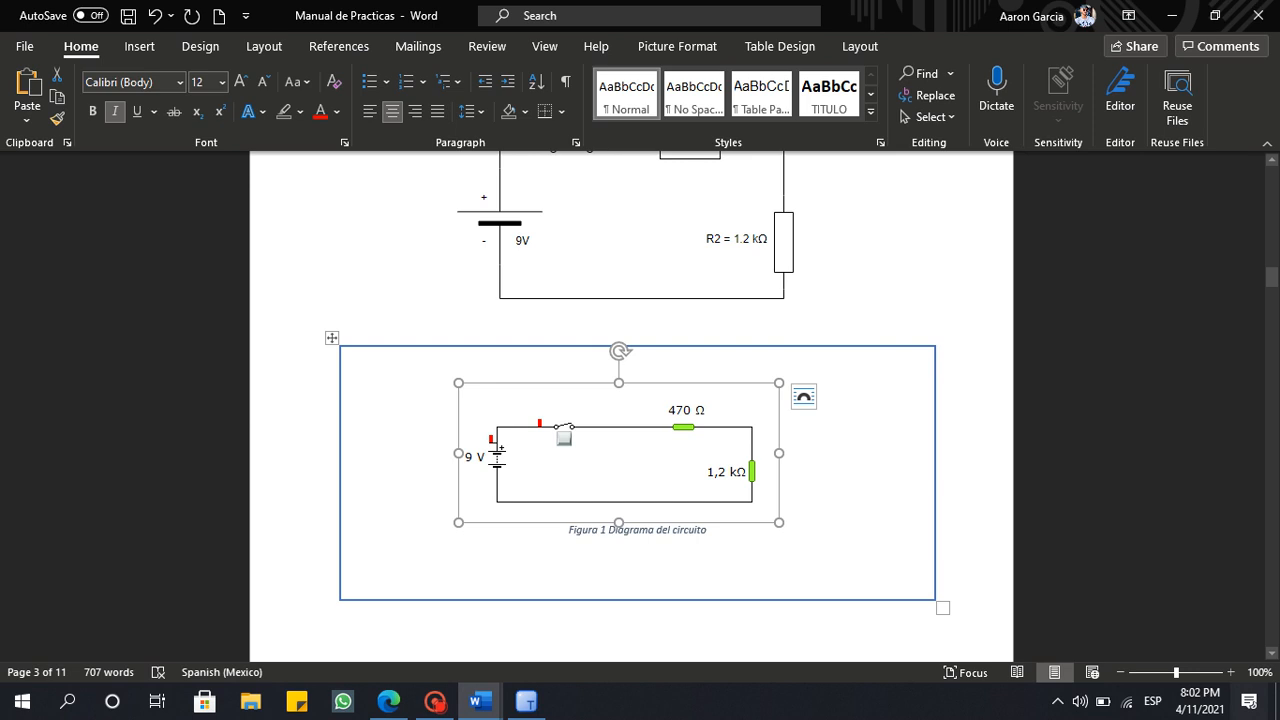
drag(712, 530, 608, 530)
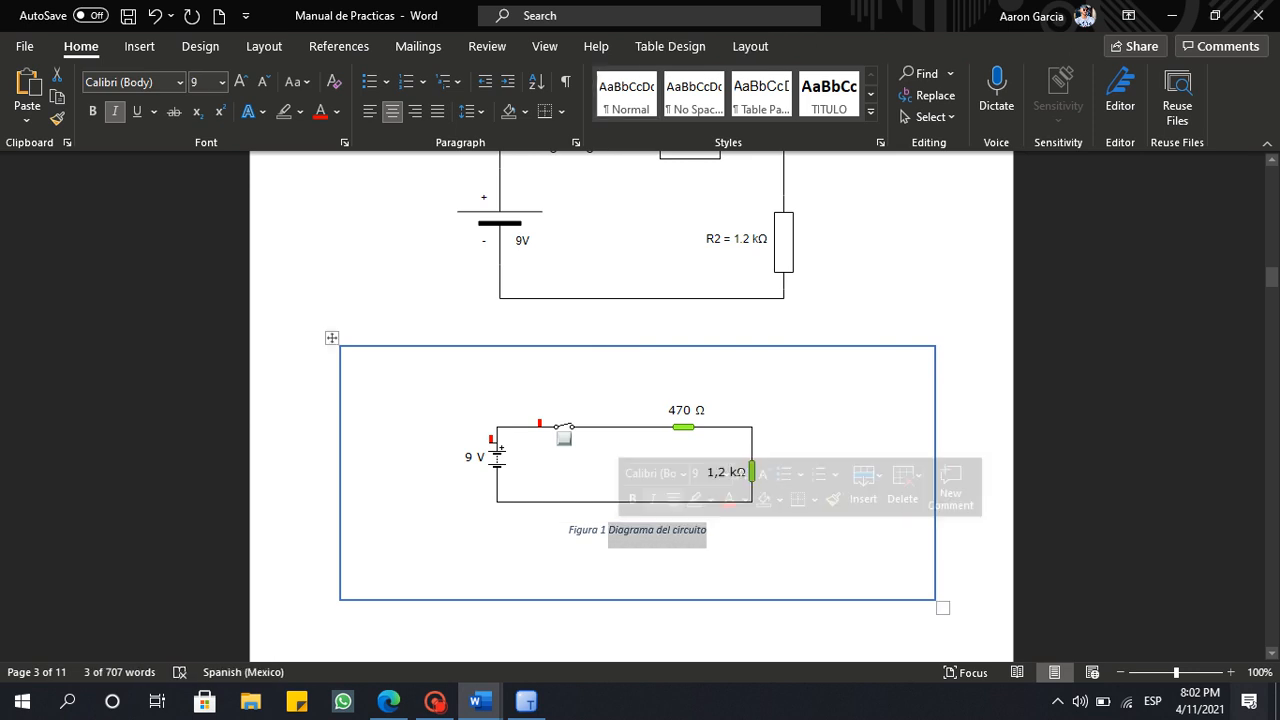
Caption Practica 3's parallel circuit picture "Figura 3 Diagrama del circuito", positioned below the picture.
scroll(630, 450, down, 20)
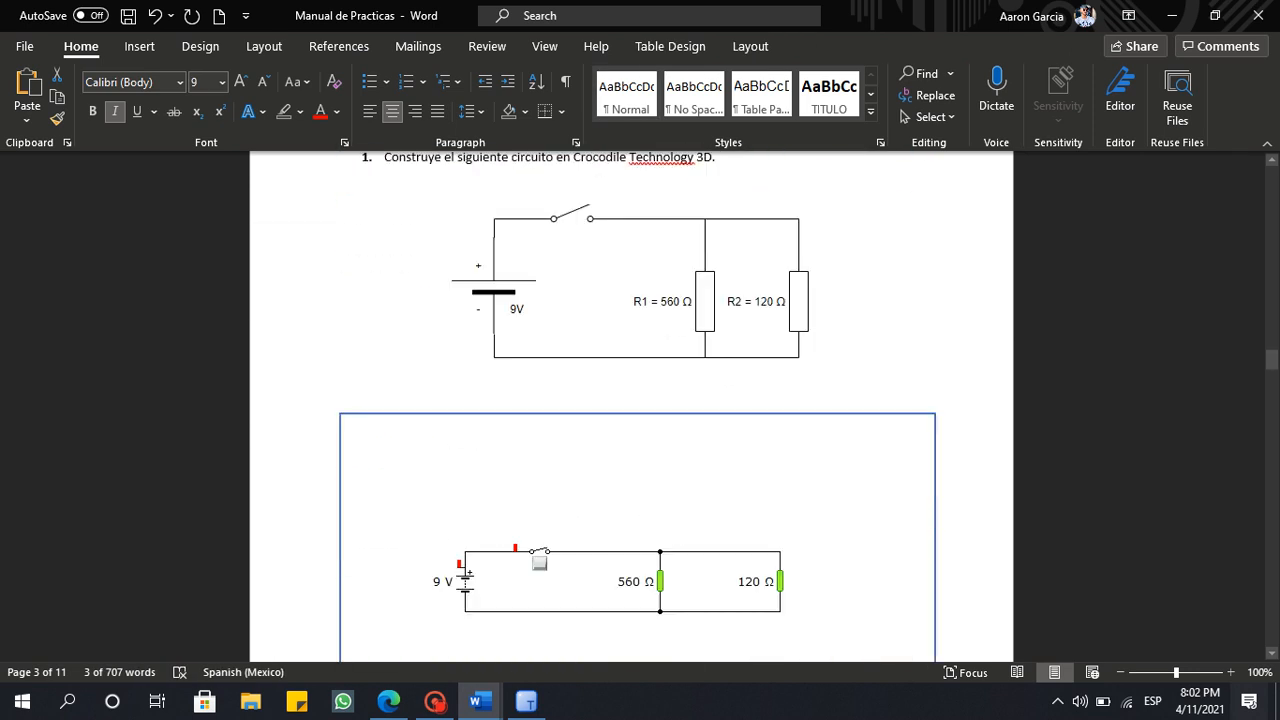
scroll(630, 450, down, 3)
click(583, 395)
right_click(583, 395)
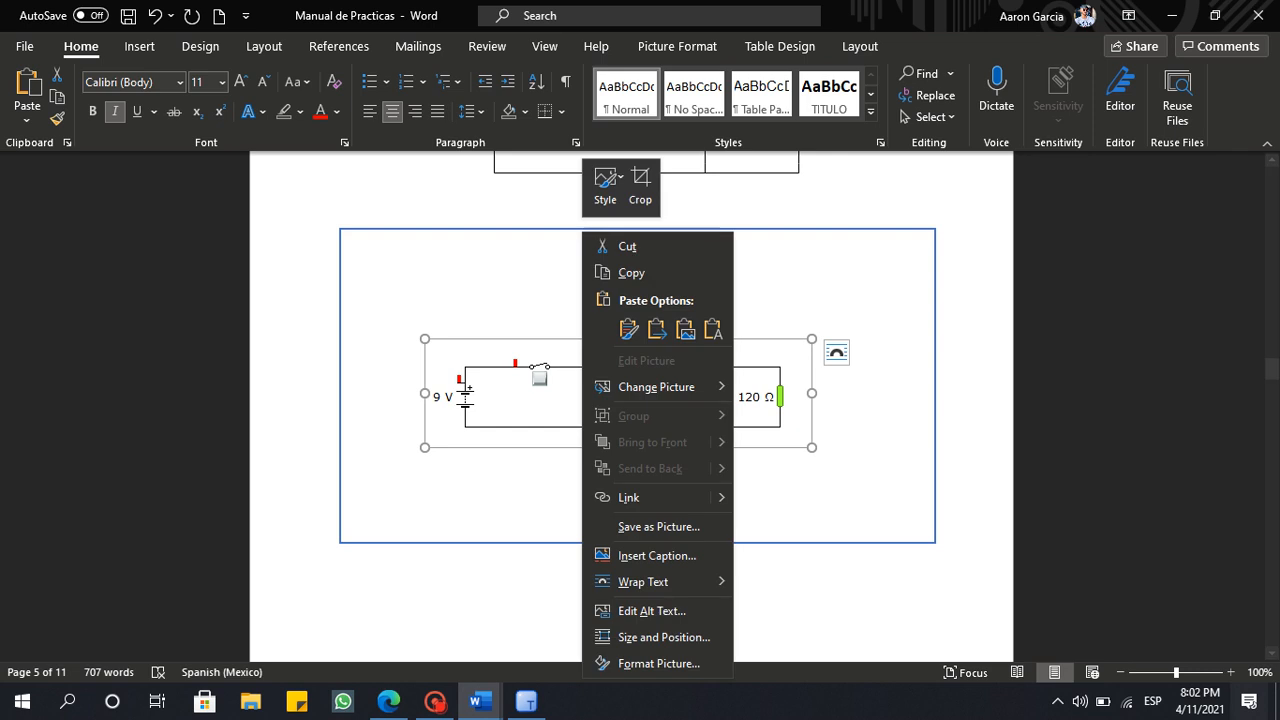
click(656, 555)
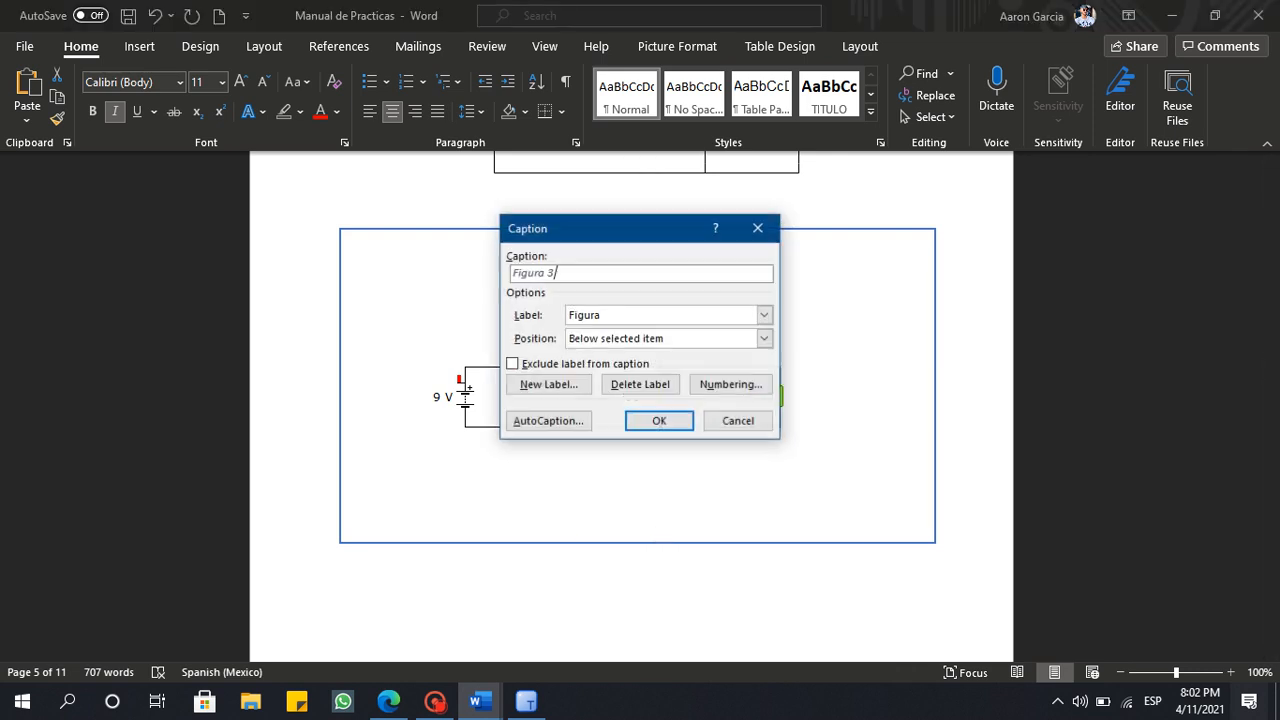
text(Diagrama del circuito)
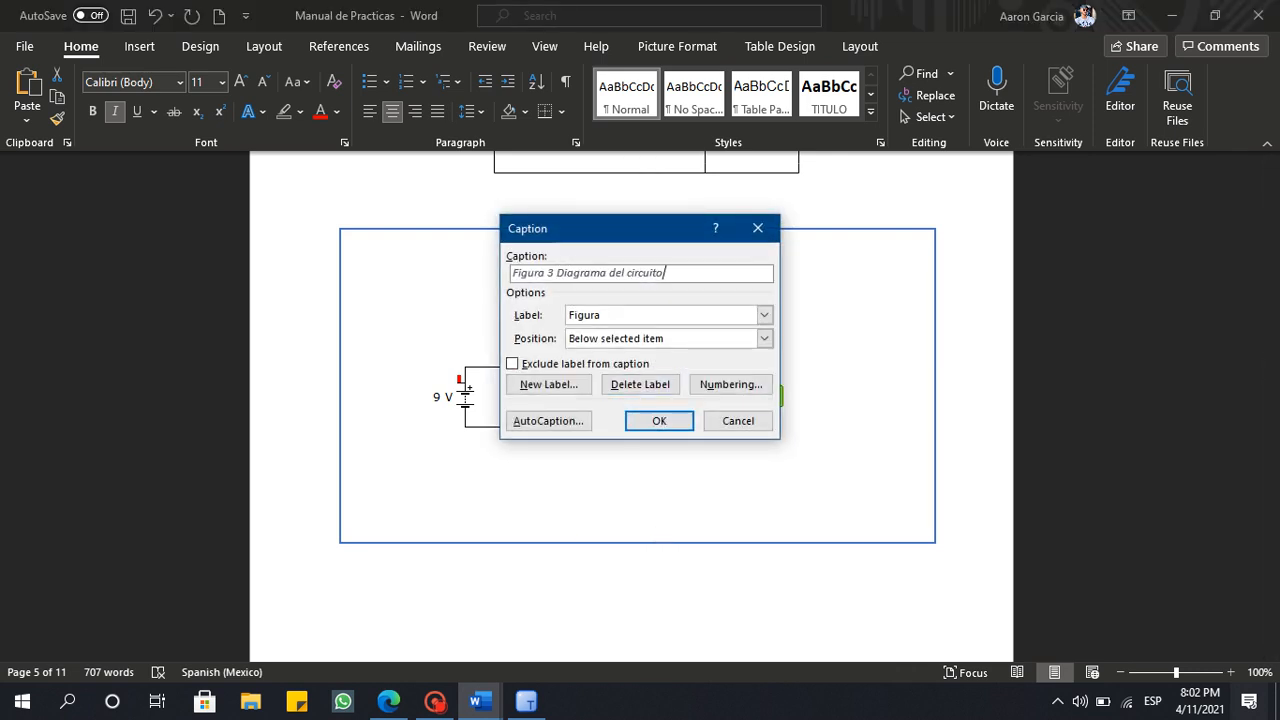
click(659, 420)
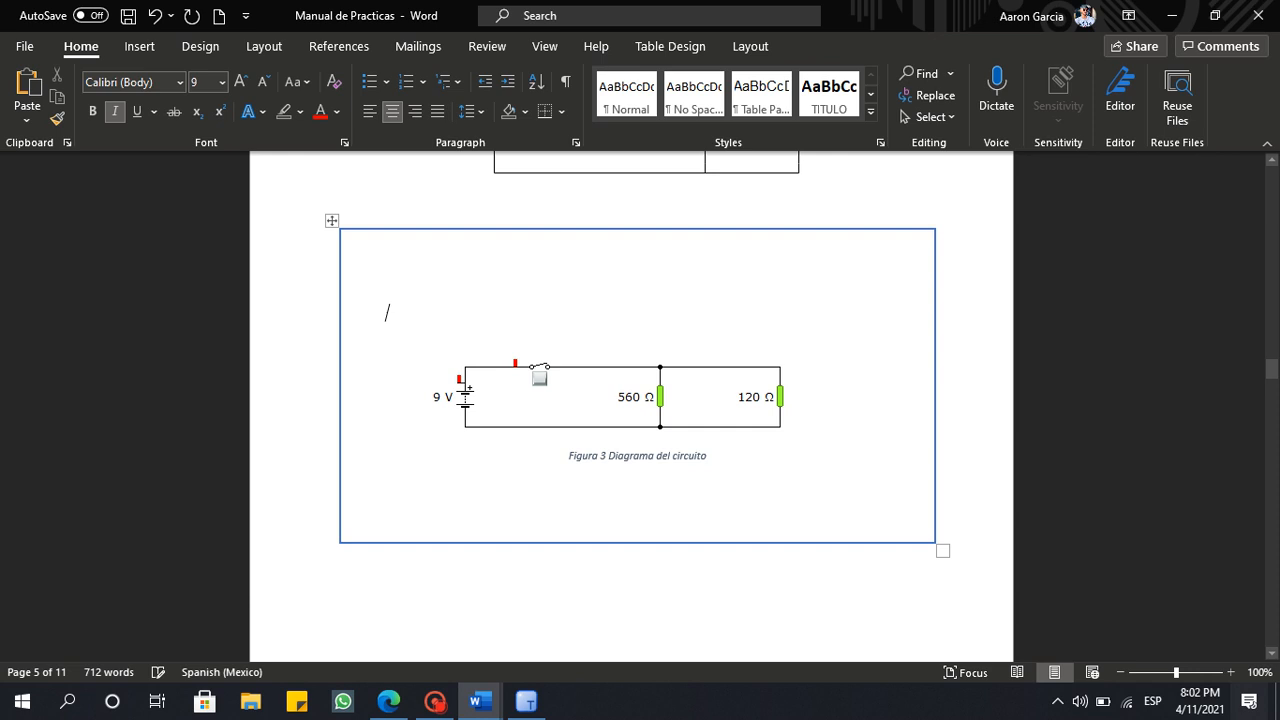
Remove the extra blank lines above the circuit picture in Practica 3's diagram frame.
key(BackSpace)
key(BackSpace)
click(709, 419)
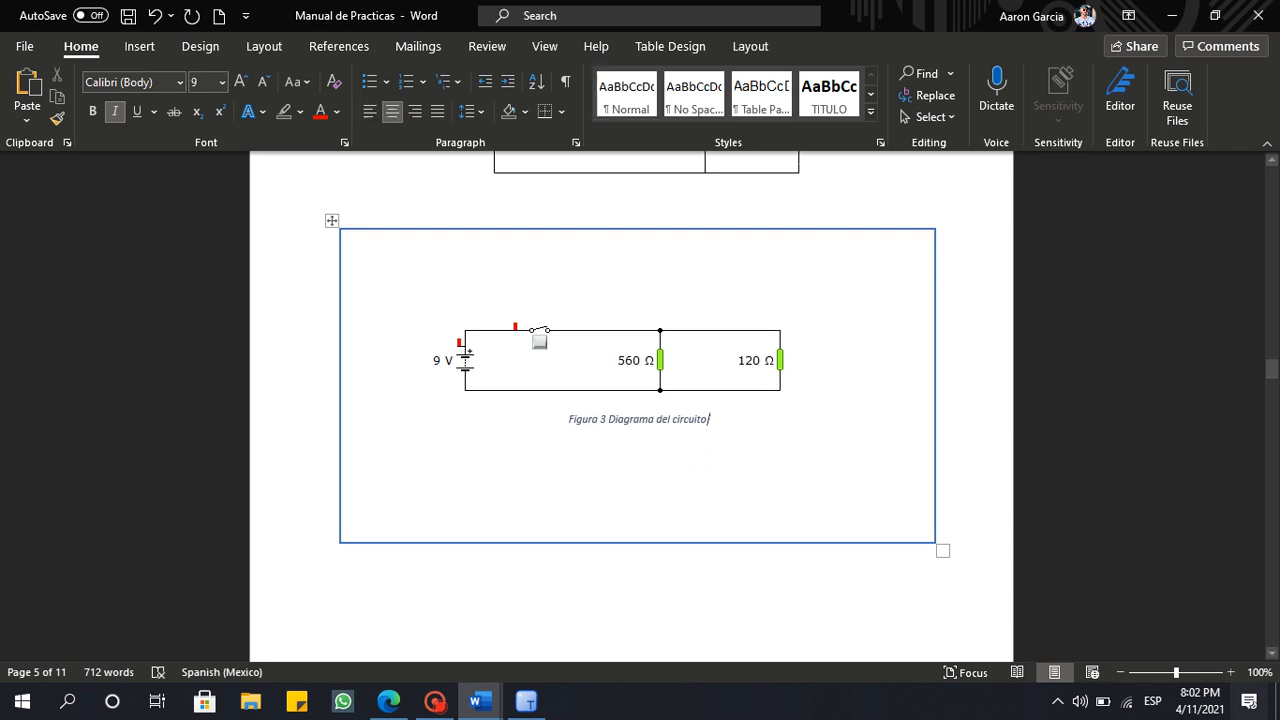
Turn off bold and centre the text for the empty values row of Practica 3's measurement table.
scroll(631, 400, down, 2)
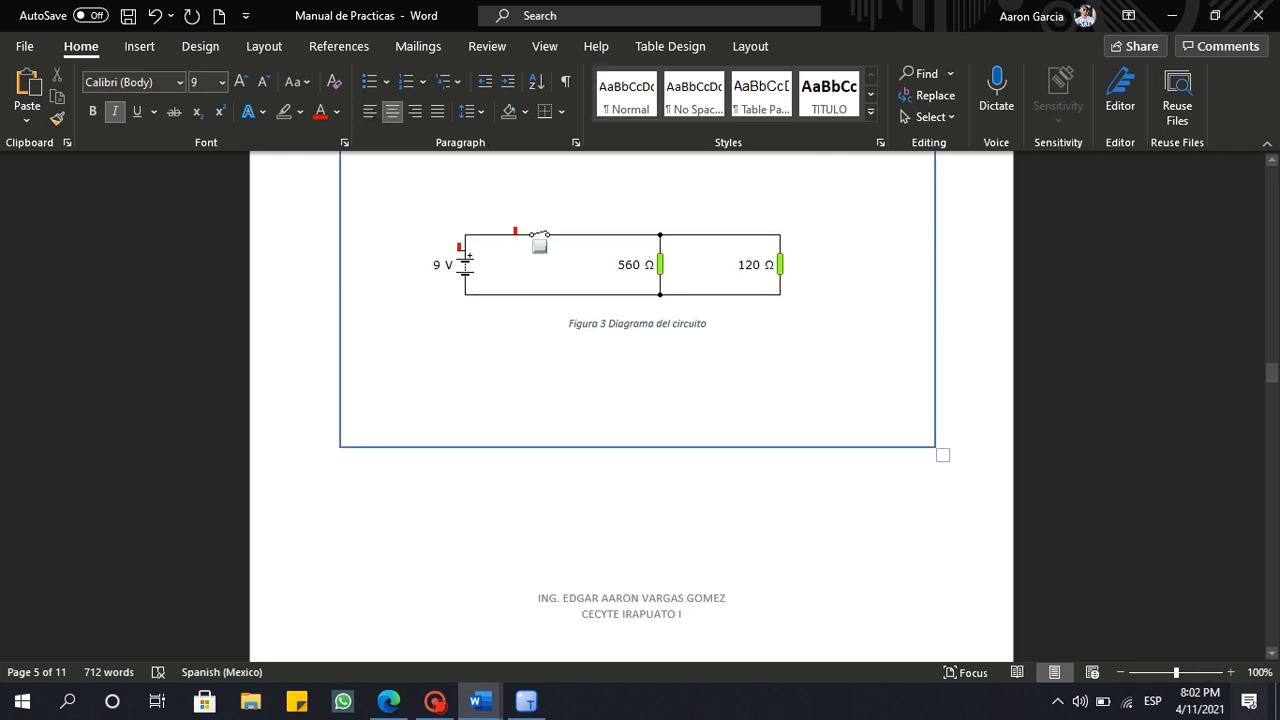
scroll(631, 400, down, 10)
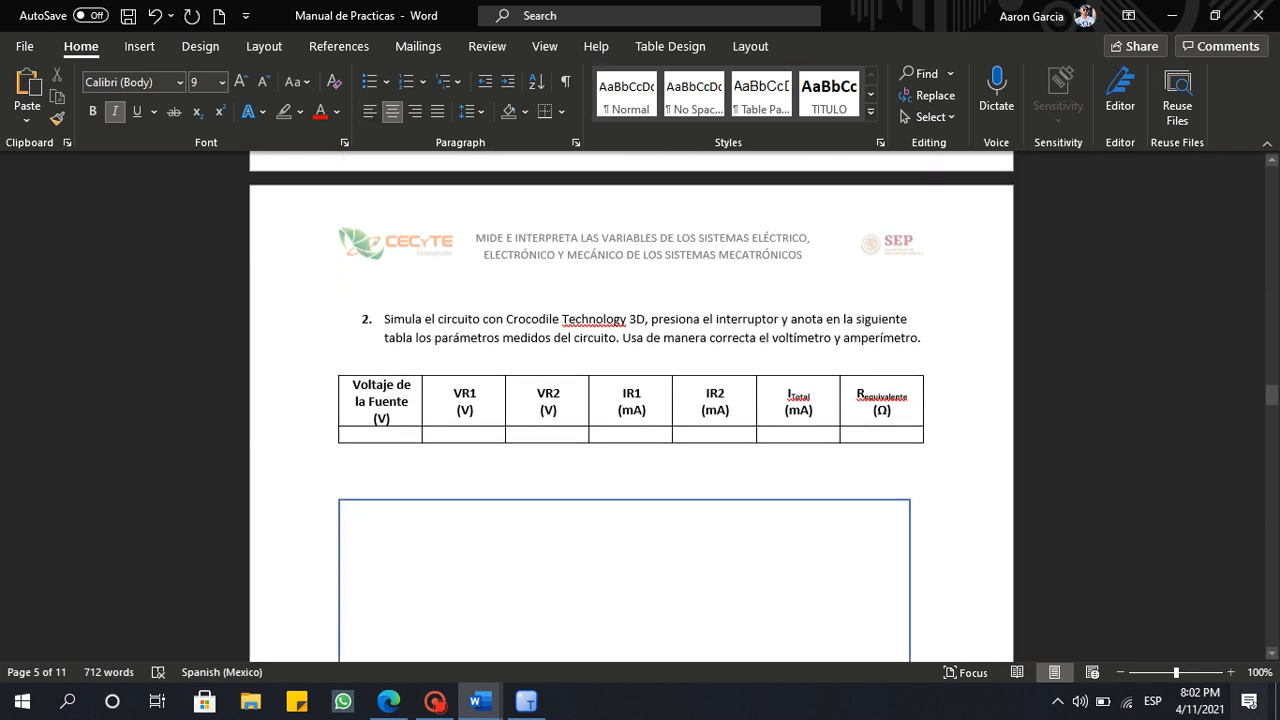
scroll(631, 400, down, 1)
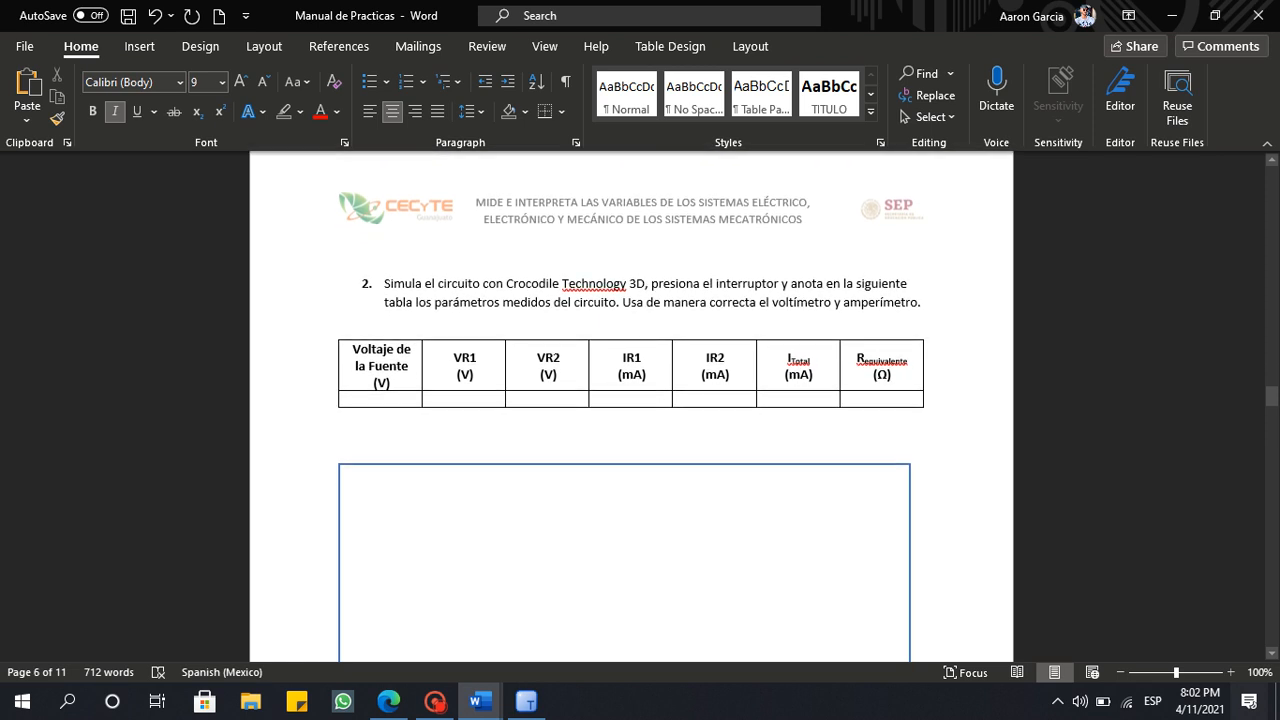
click(600, 552)
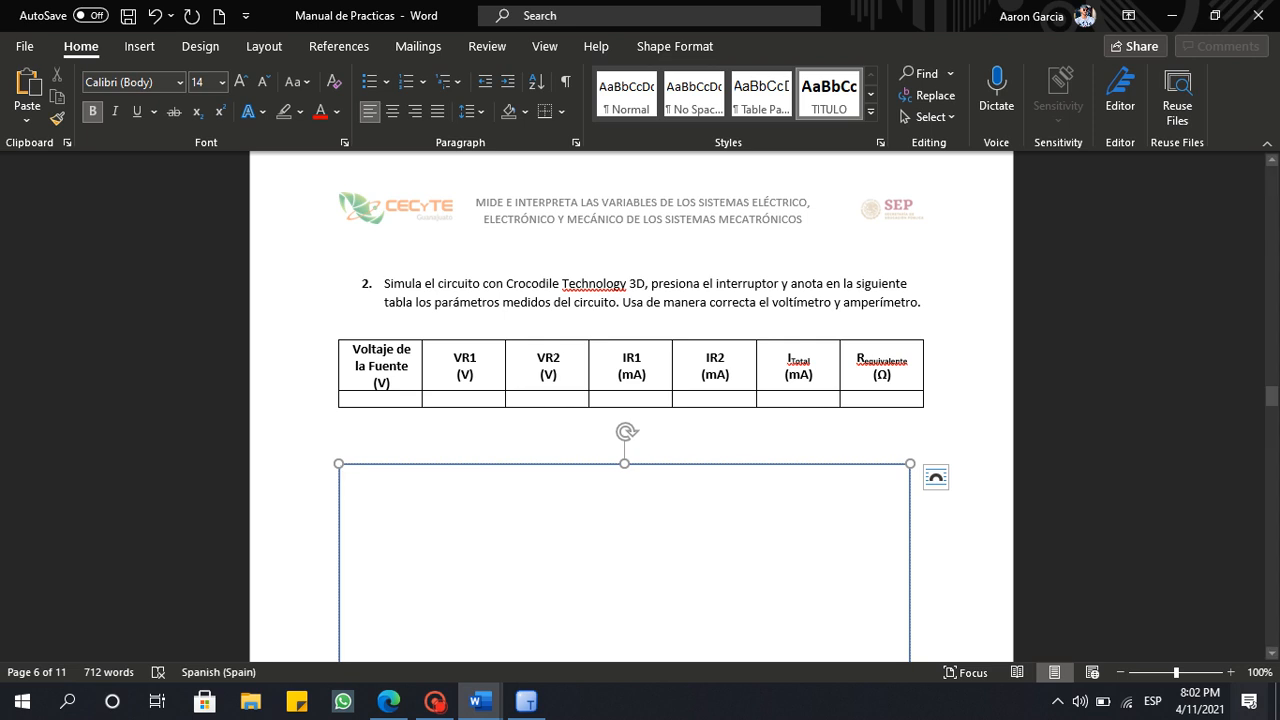
drag(900, 398, 350, 398)
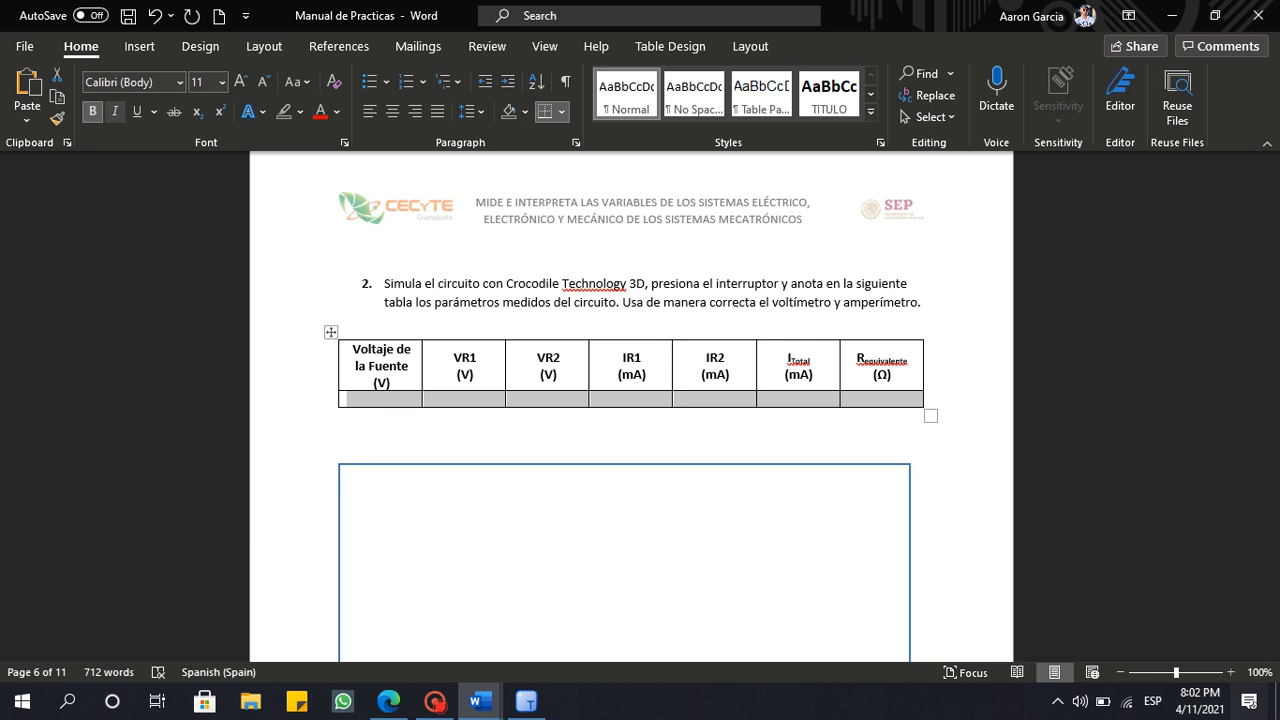
click(93, 112)
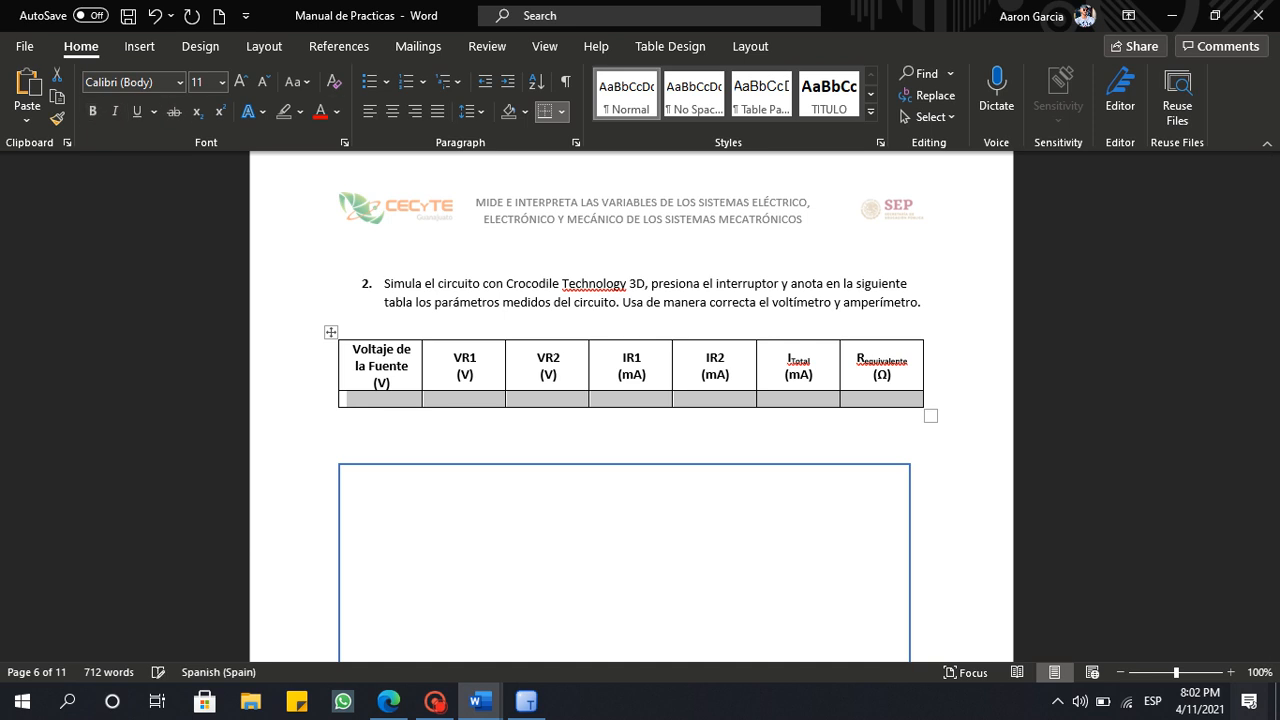
click(392, 111)
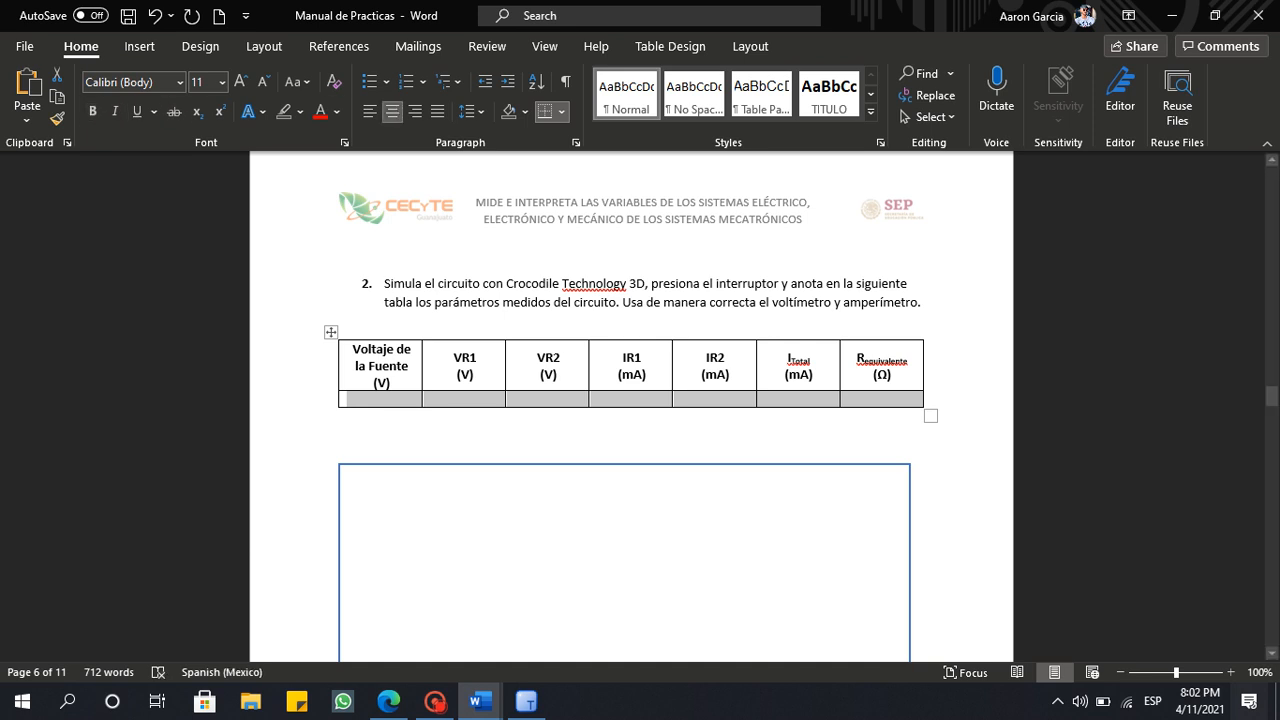
click(340, 444)
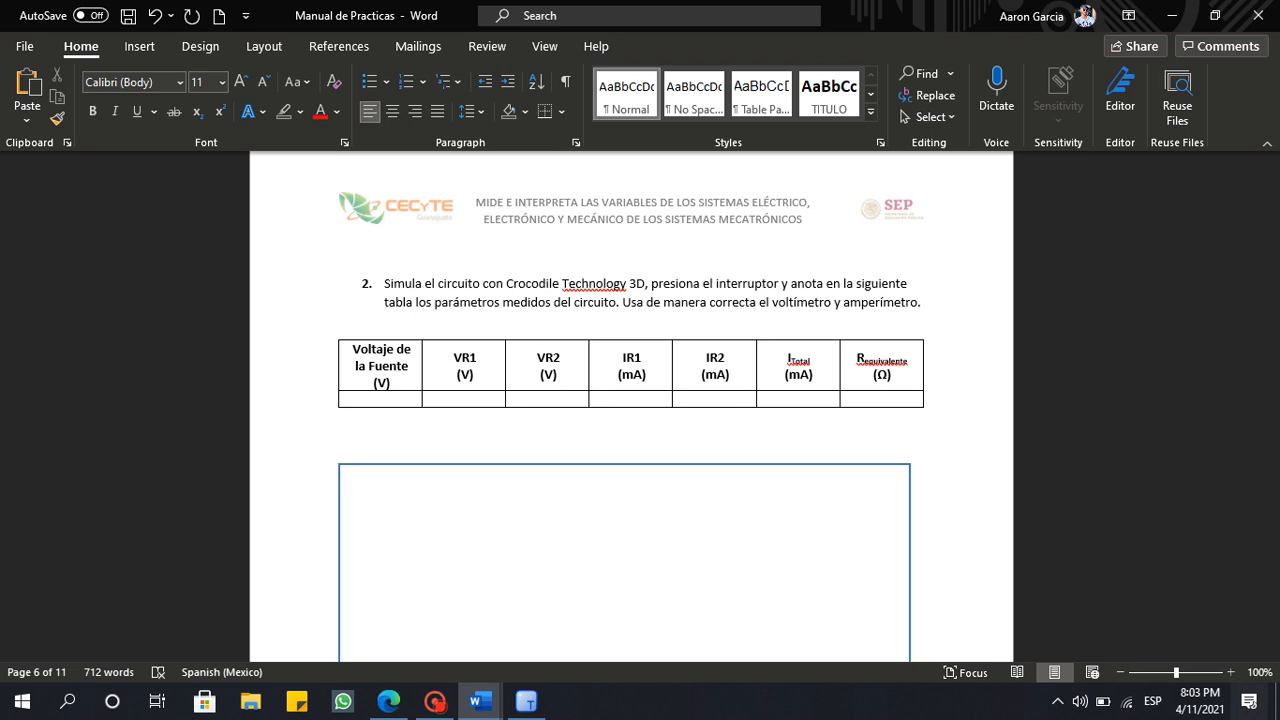
scroll(630, 400, down, 1)
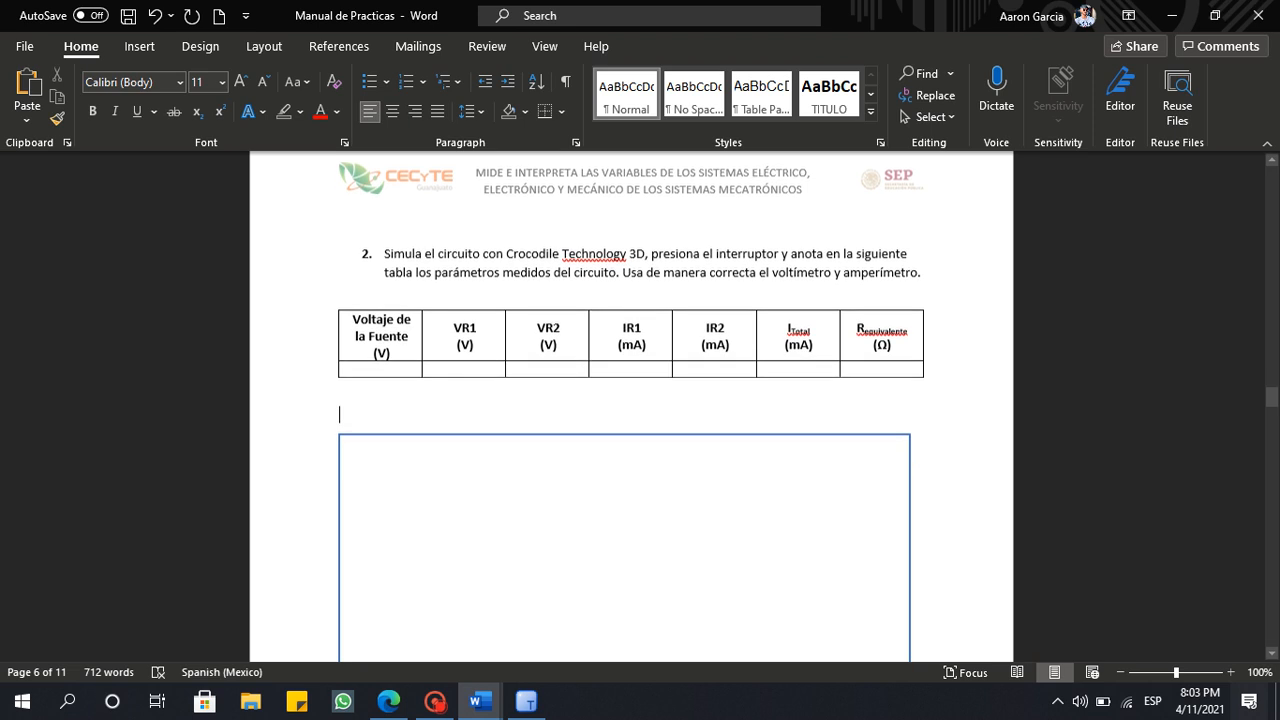
click(382, 341)
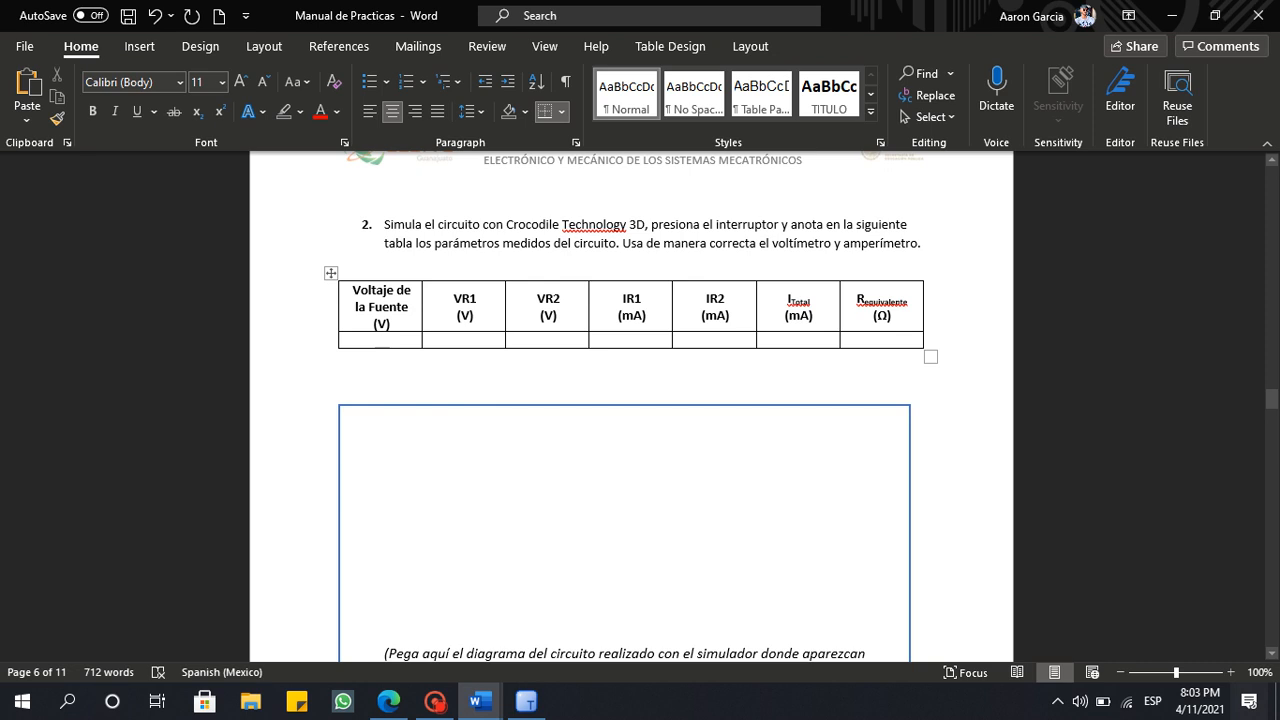
Switch to Crocodile Technology and move the 120 Ω and 560 Ω resistors farther from the battery, widening the gap between them.
click(526, 701)
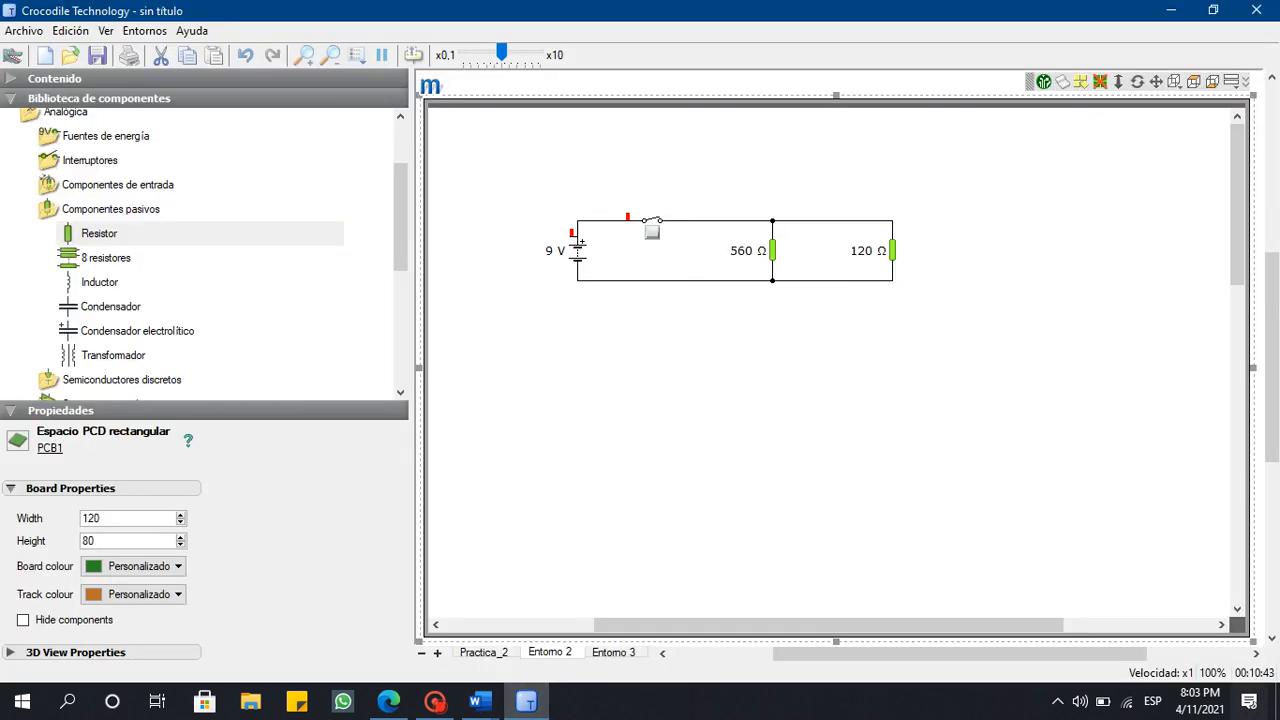
drag(892, 250, 982, 250)
drag(772, 250, 817, 250)
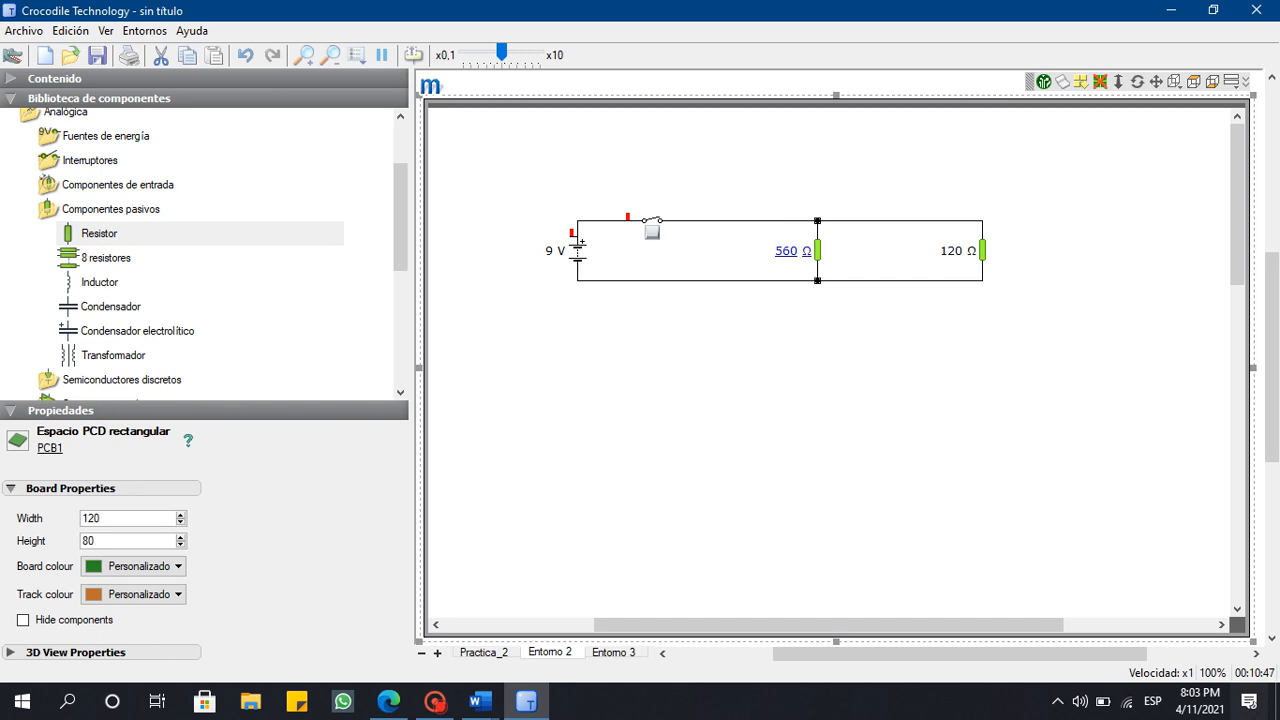
Select the two wires that link the switch and the battery's lower end to the 560 Ω resistor.
drag(695, 320, 708, 202)
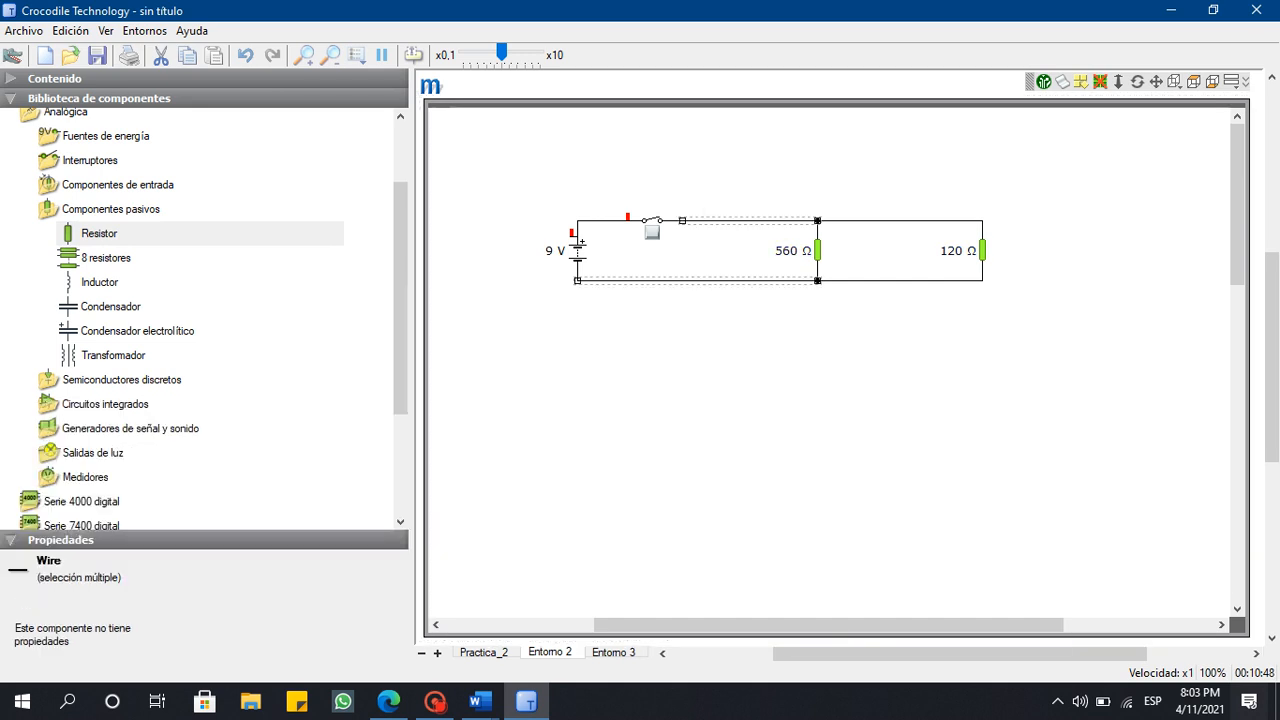
Delete all the wires linking the 9 V battery, the switch and the 560 Ω and 120 Ω resistors.
key(Delete)
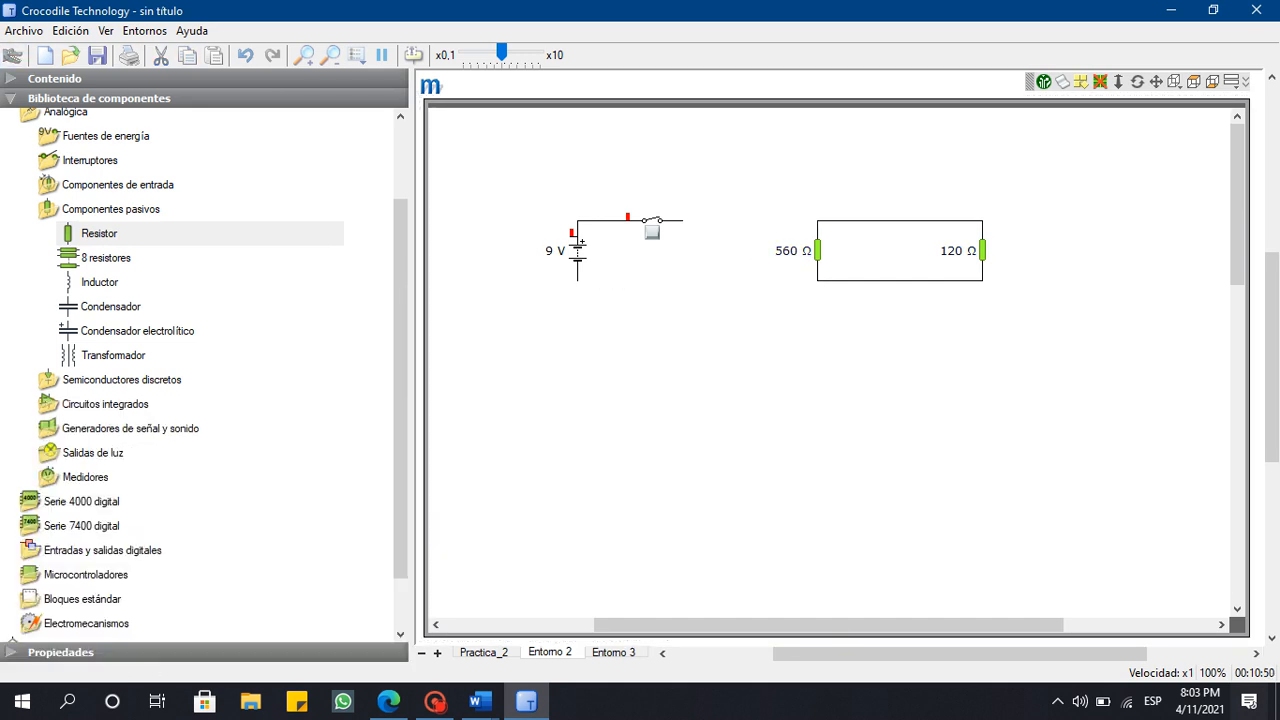
drag(600, 220, 621, 237)
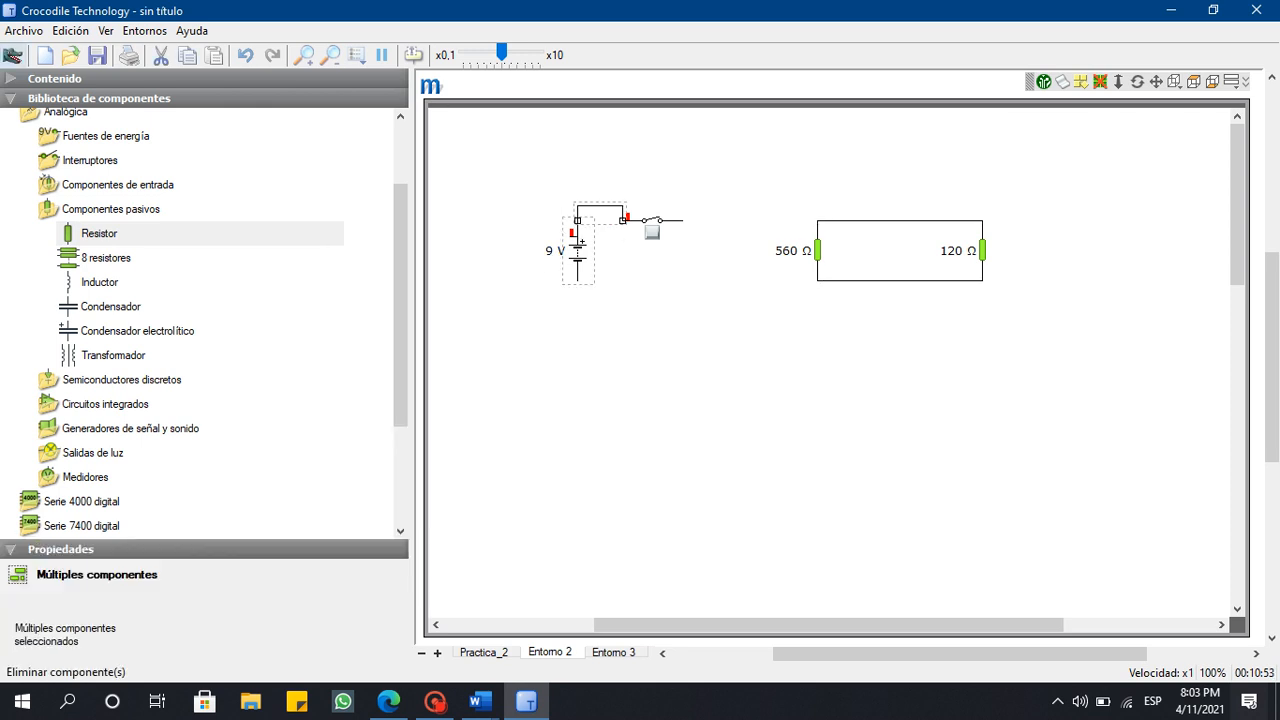
key(Delete)
key(ctrl+z)
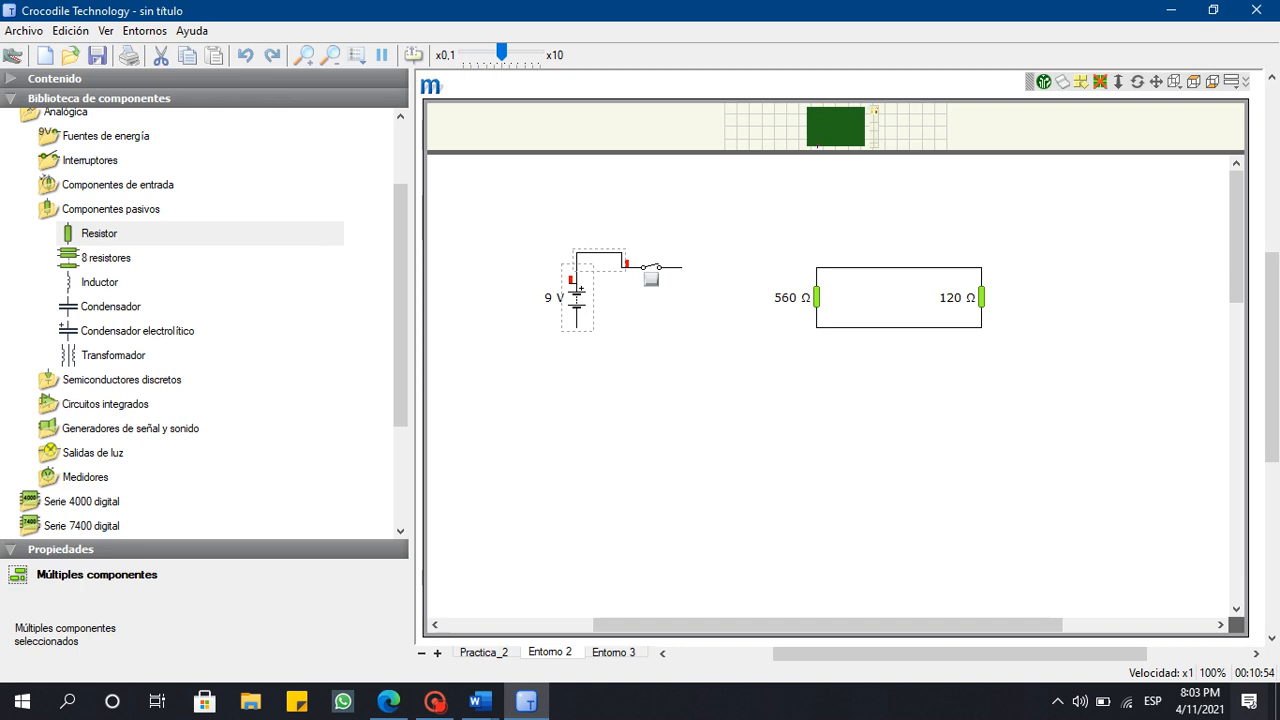
click(640, 212)
click(600, 253)
key(Delete)
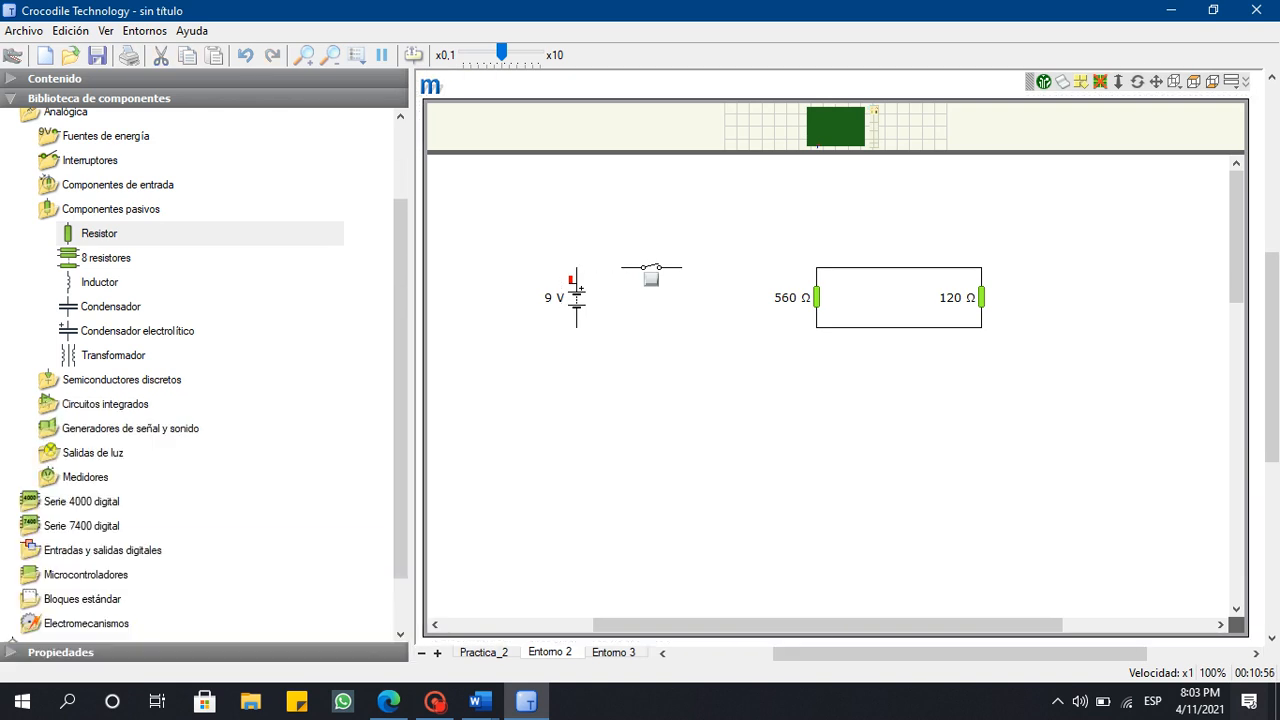
drag(914, 364, 850, 250)
key(Delete)
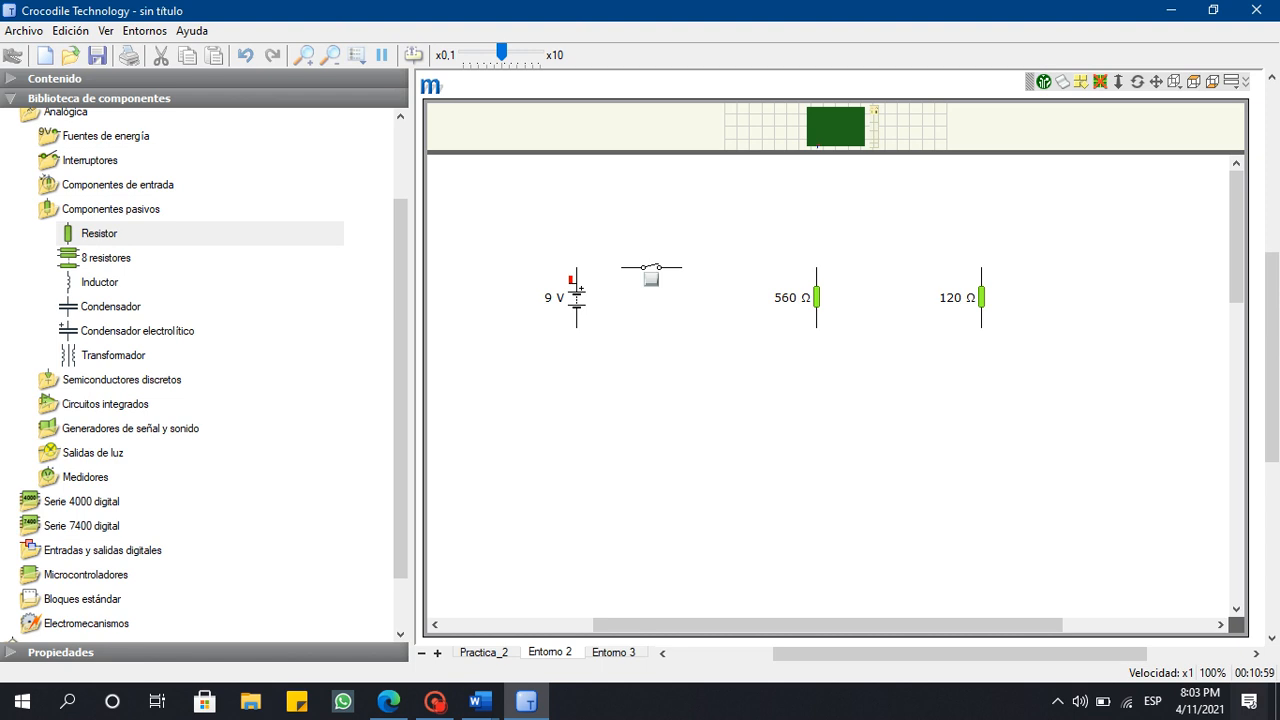
Add a voltmeter beside the 9 V battery and wire it in parallel with the battery's terminals.
click(110, 209)
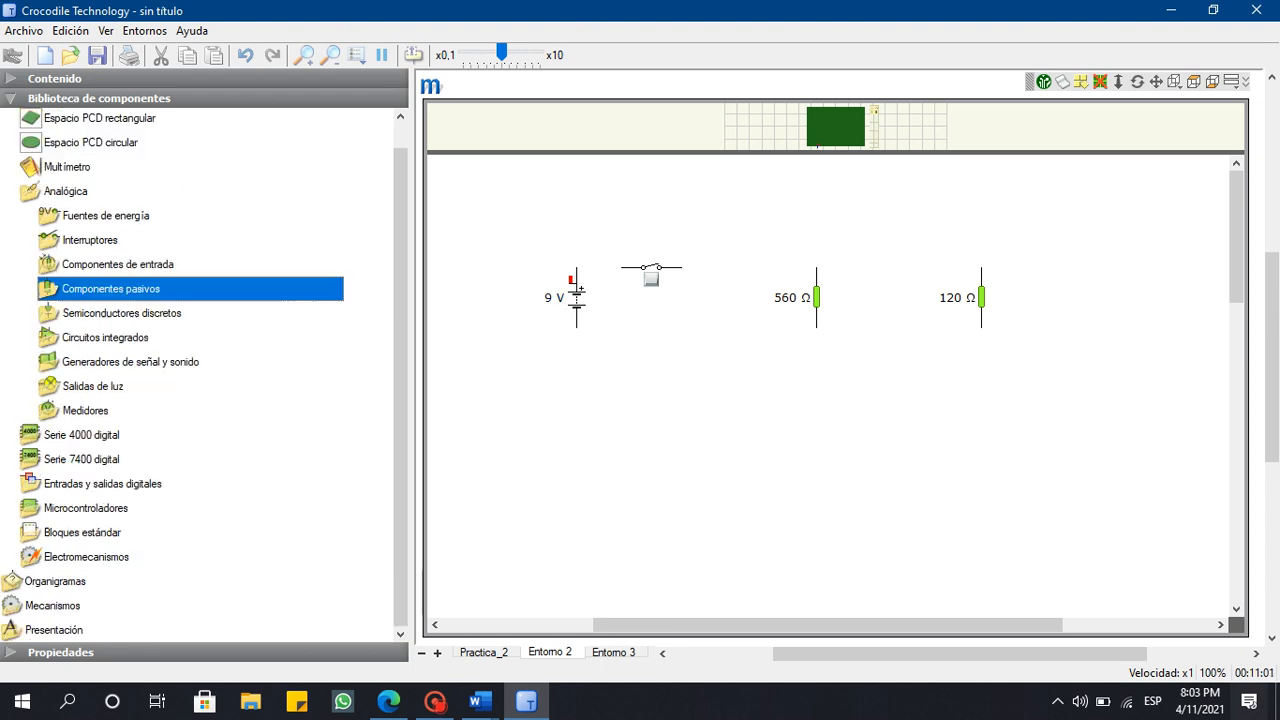
click(85, 411)
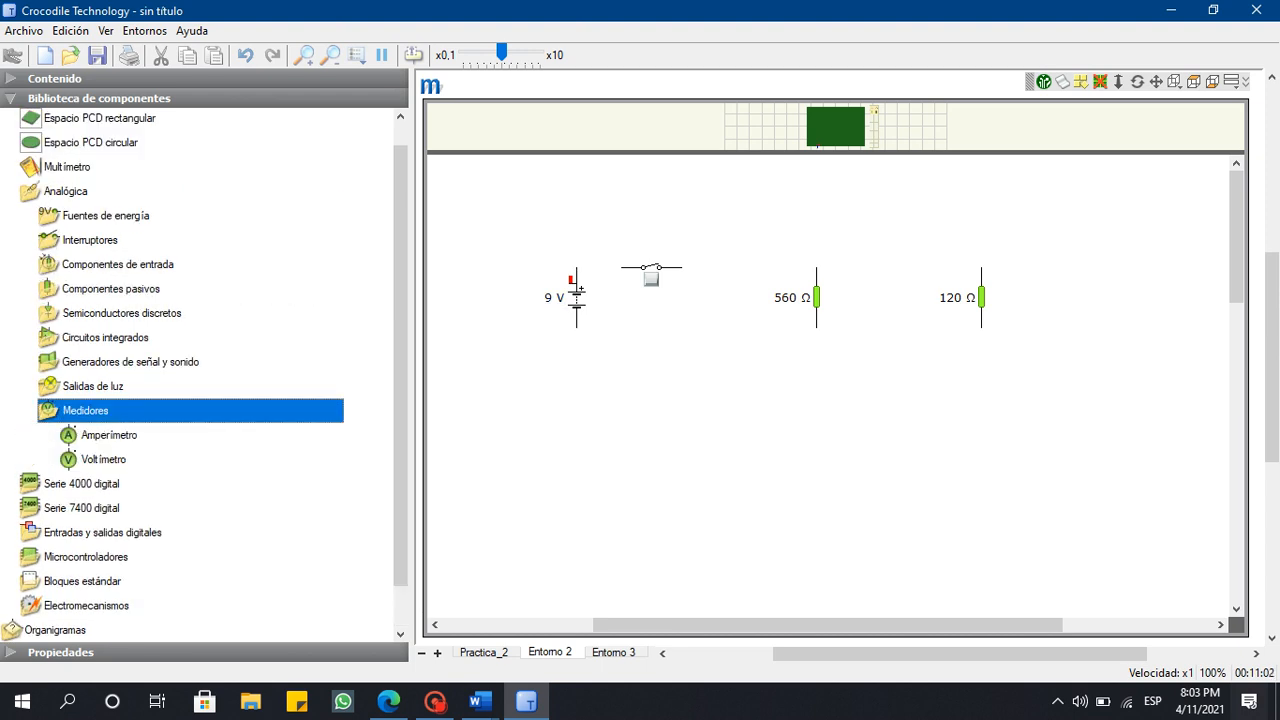
click(100, 460)
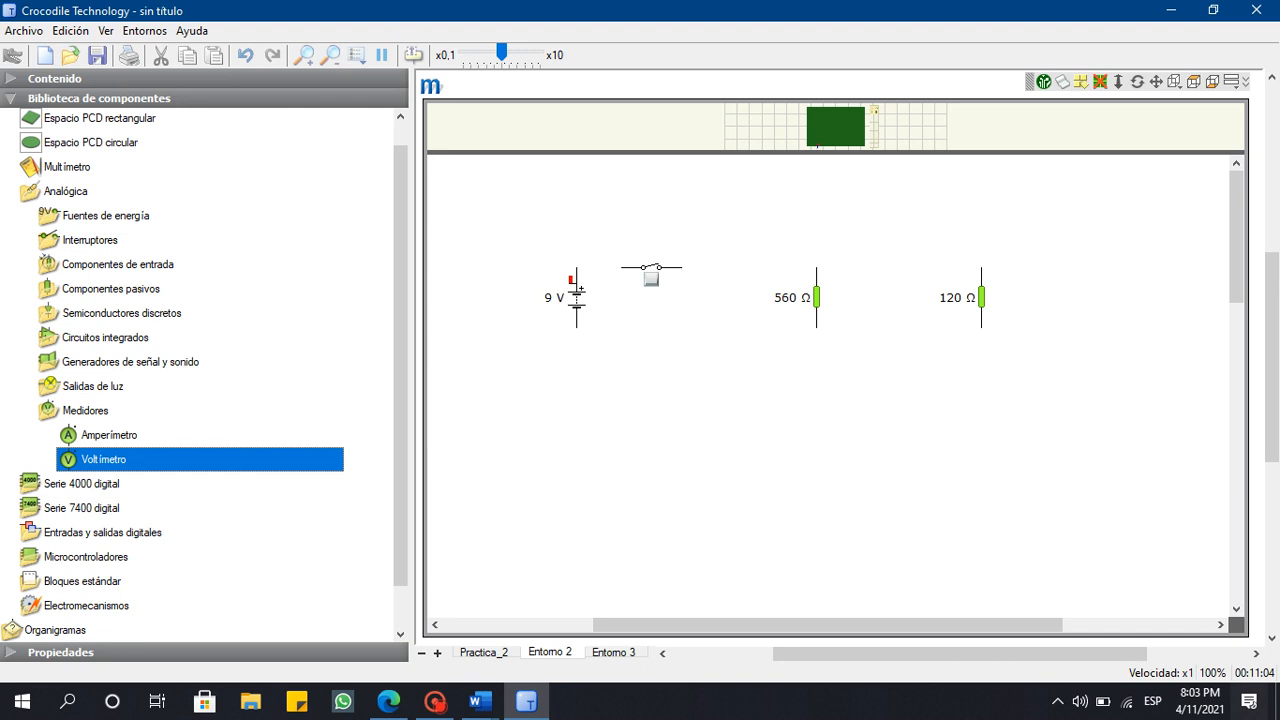
drag(100, 460, 494, 290)
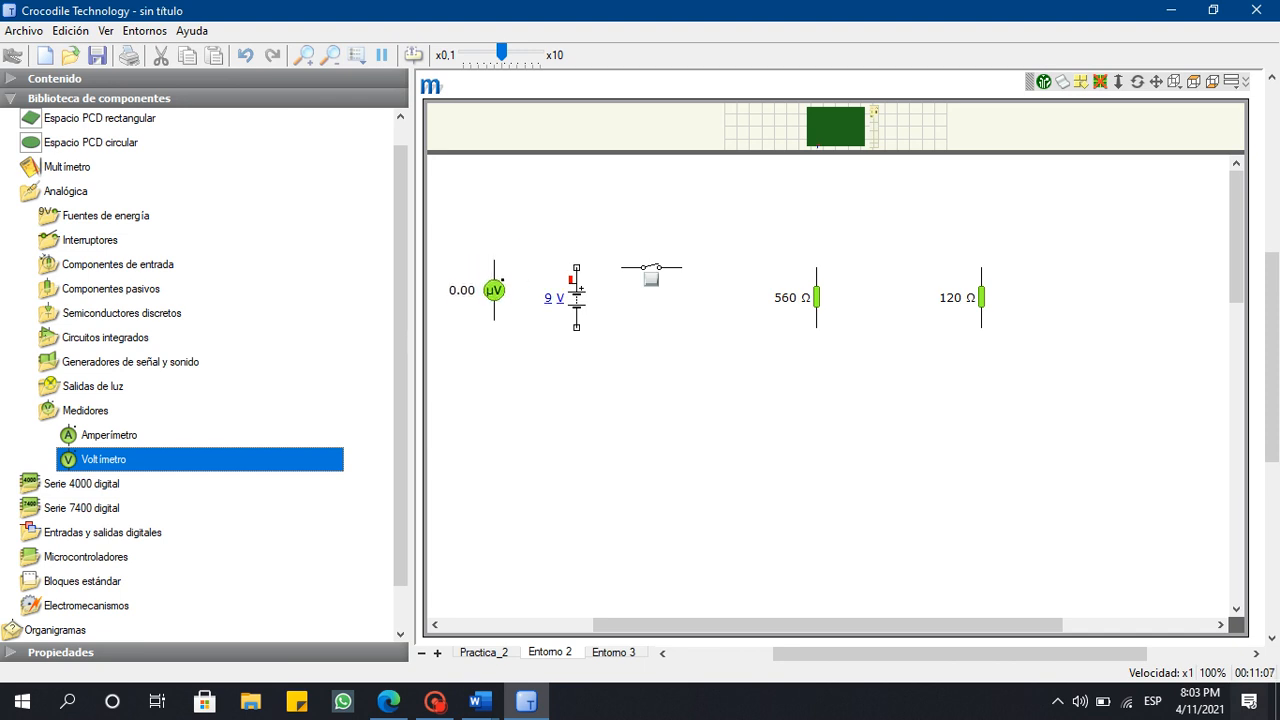
drag(494, 290, 576, 268)
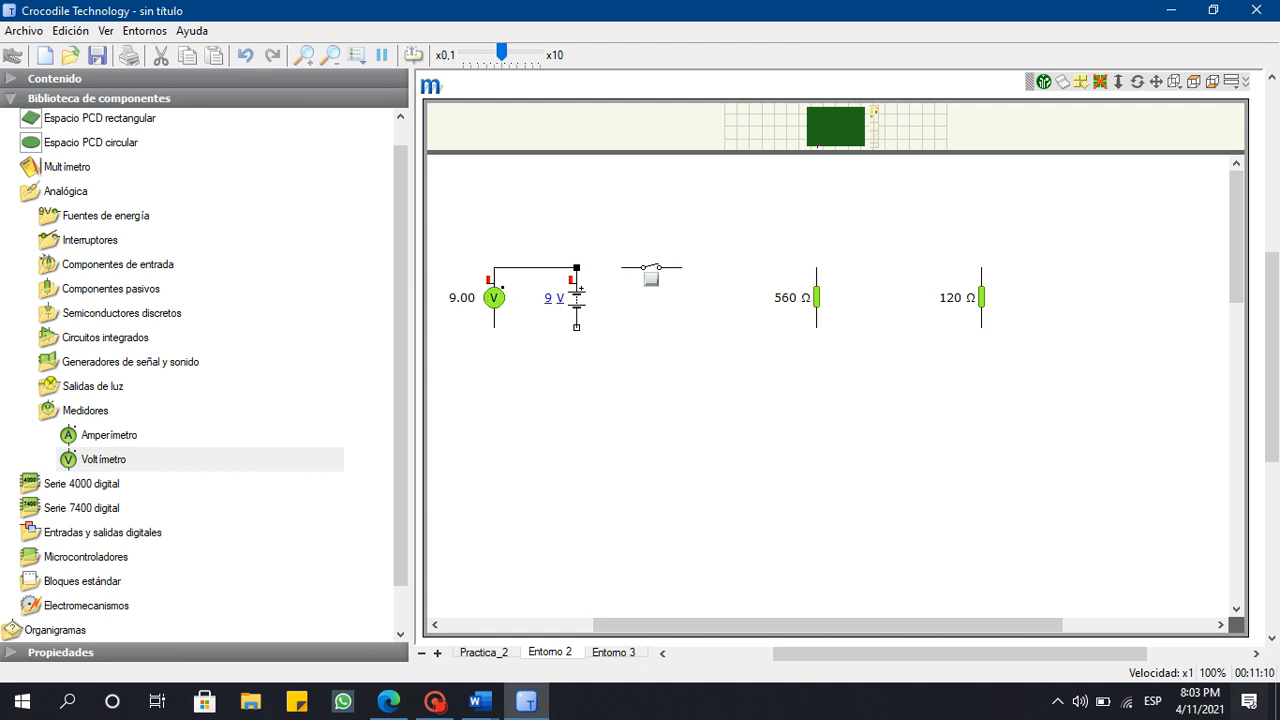
drag(576, 327, 494, 327)
Add a voltmeter in parallel with the 560 Ω resistor and another in parallel with the 120 Ω resistor.
drag(103, 459, 816, 267)
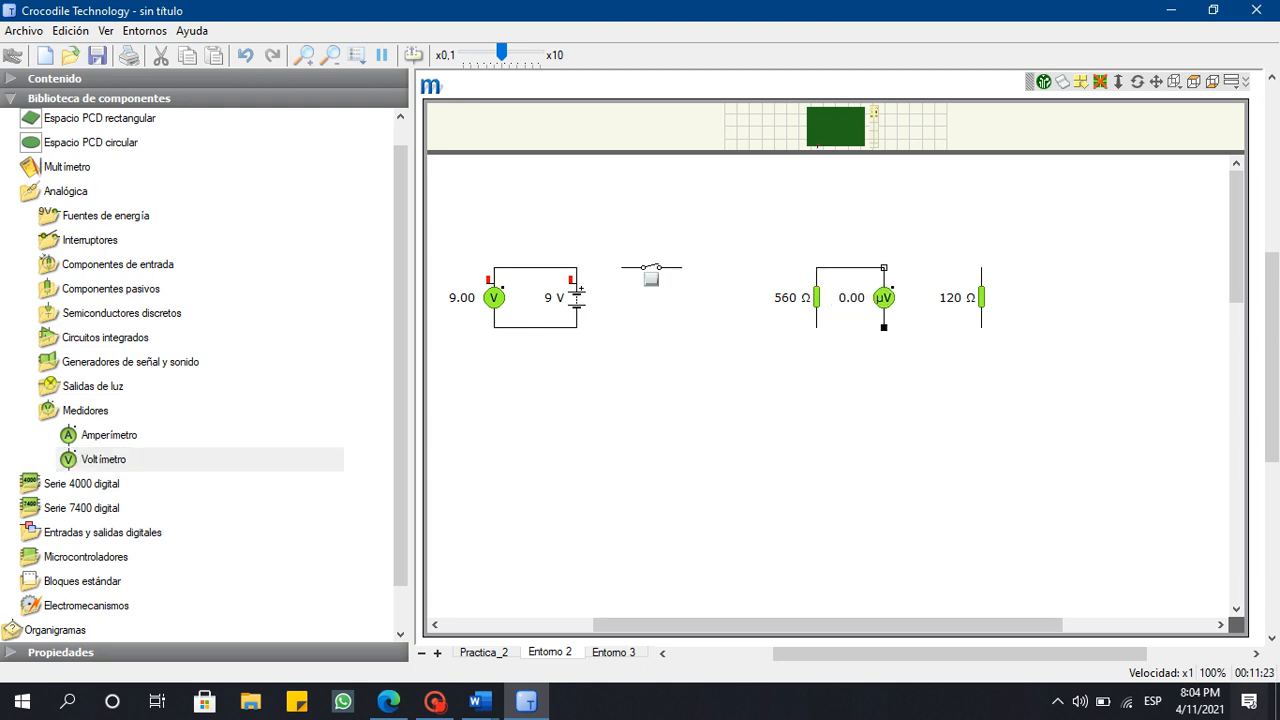
drag(884, 327, 816, 327)
mouse_move(100, 459)
mouse_down()
mouse_move(973, 297)
mouse_move(1102, 297)
mouse_move(1063, 305)
mouse_move(981, 267)
mouse_up()
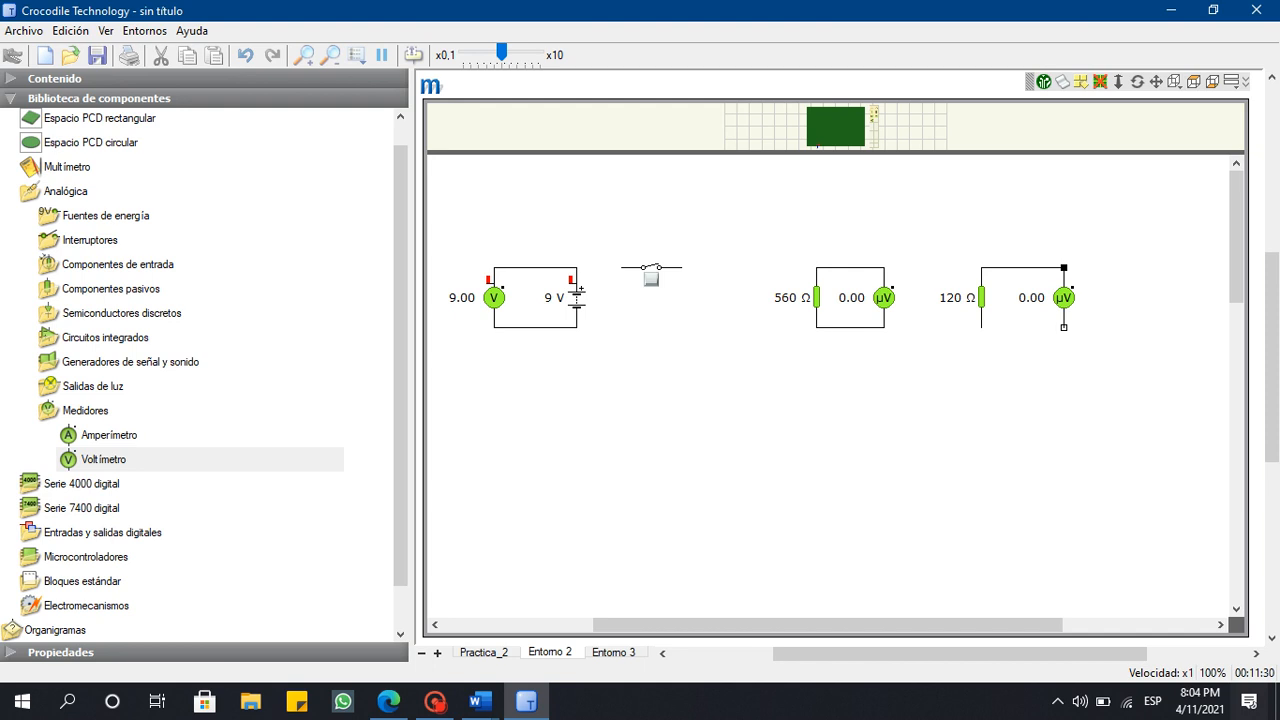
drag(1063, 327, 981, 327)
Place an ammeter below each resistor and connect it in series with that resistor's lower end.
drag(108, 435, 816, 380)
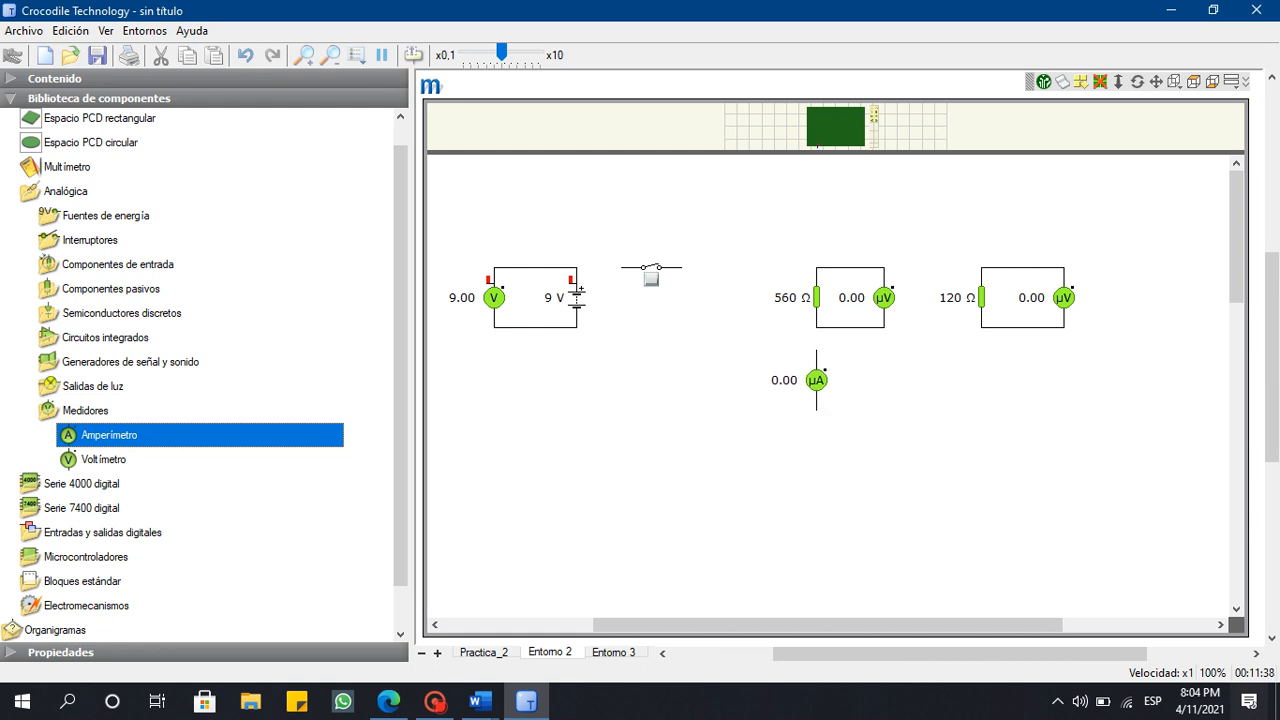
drag(109, 435, 981, 380)
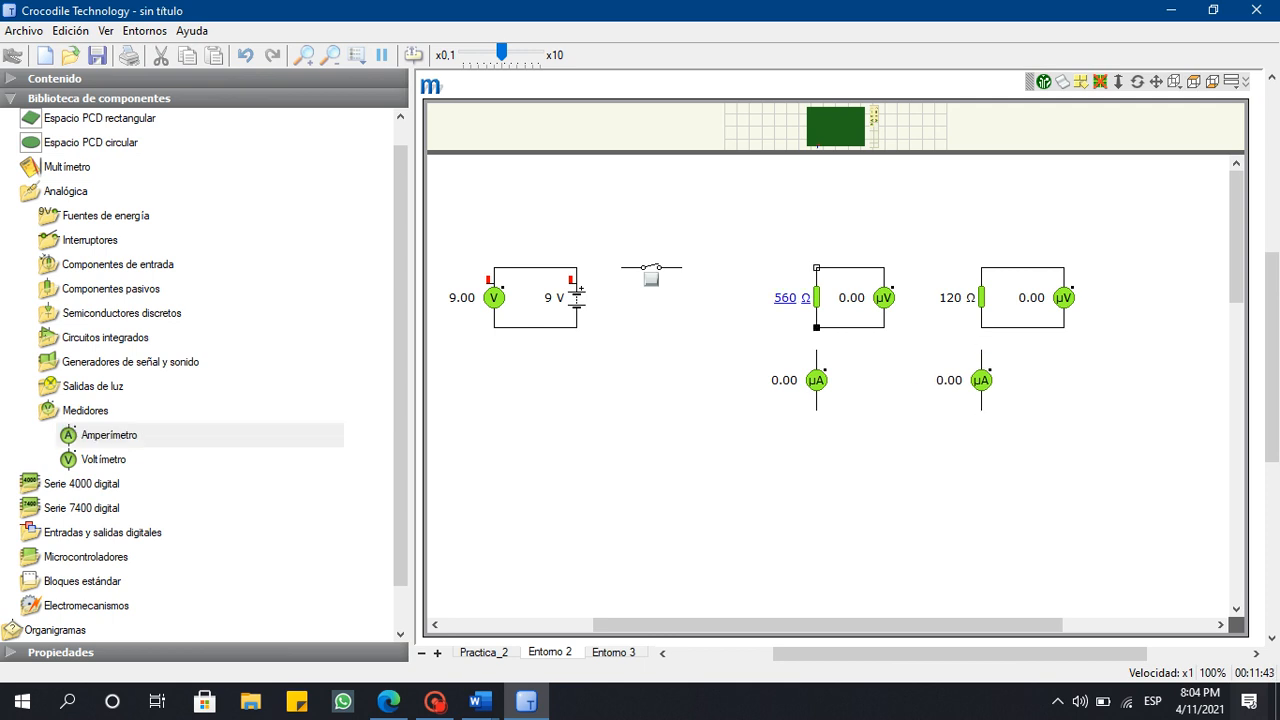
drag(816, 327, 816, 350)
drag(981, 327, 981, 350)
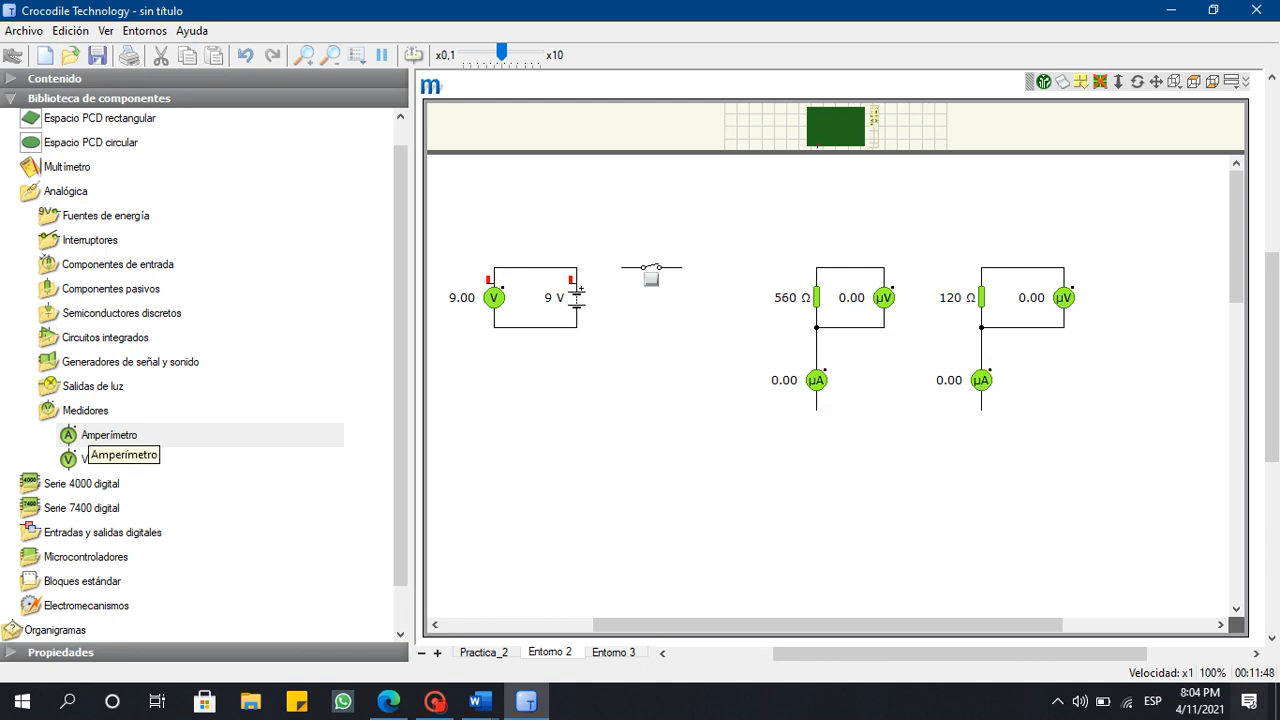
Add a third ammeter below the switch, rotated to lie horizontally with its polarity dot underneath.
click(100, 435)
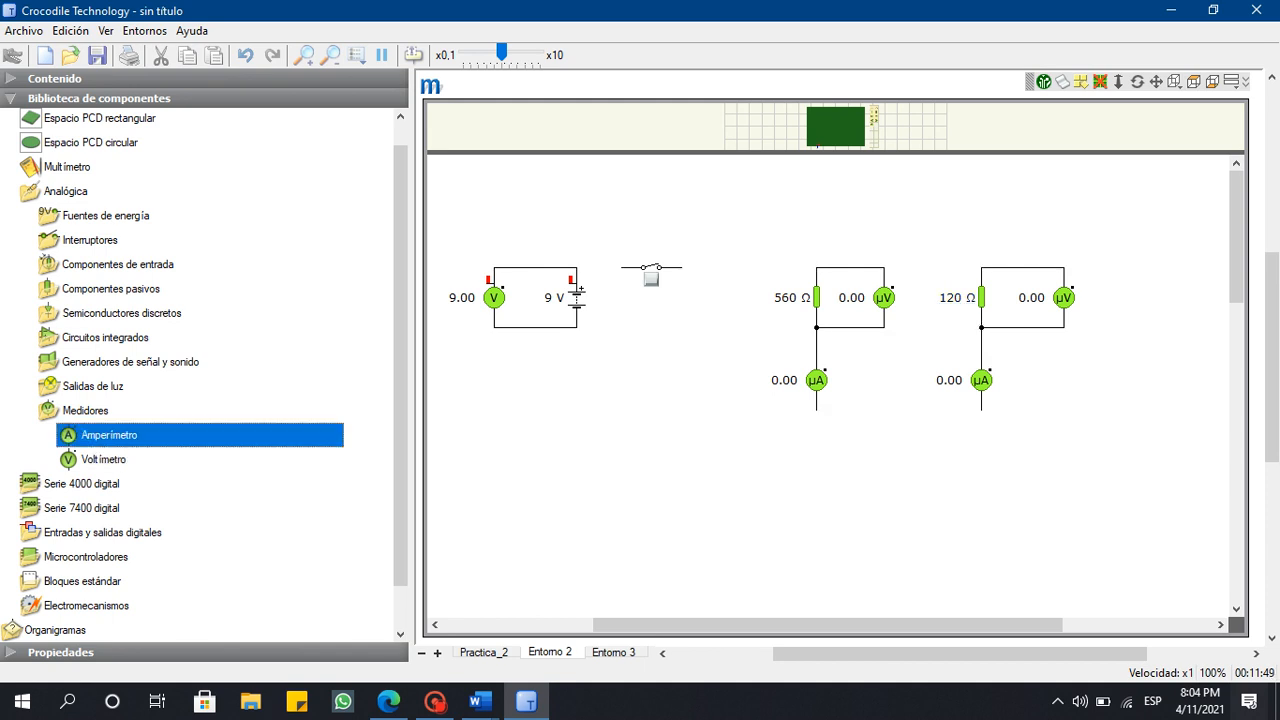
drag(100, 435, 614, 402)
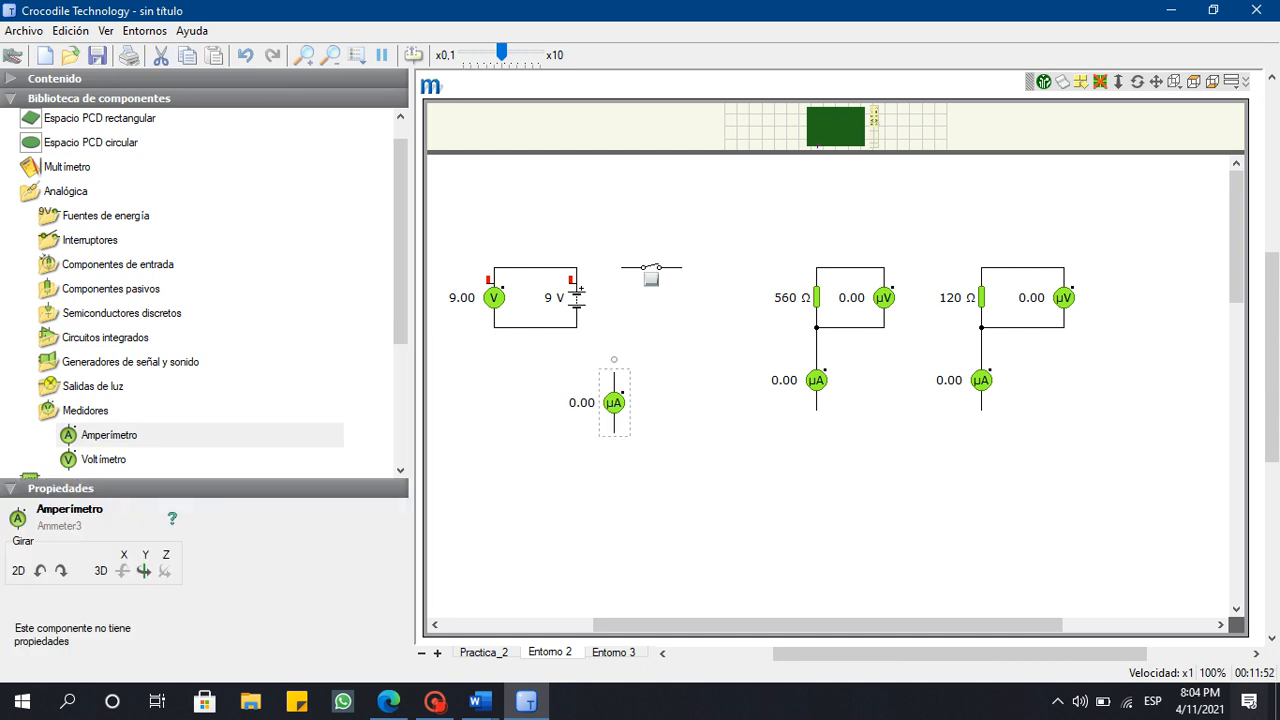
click(40, 570)
click(40, 570)
click(40, 570)
drag(614, 403, 658, 410)
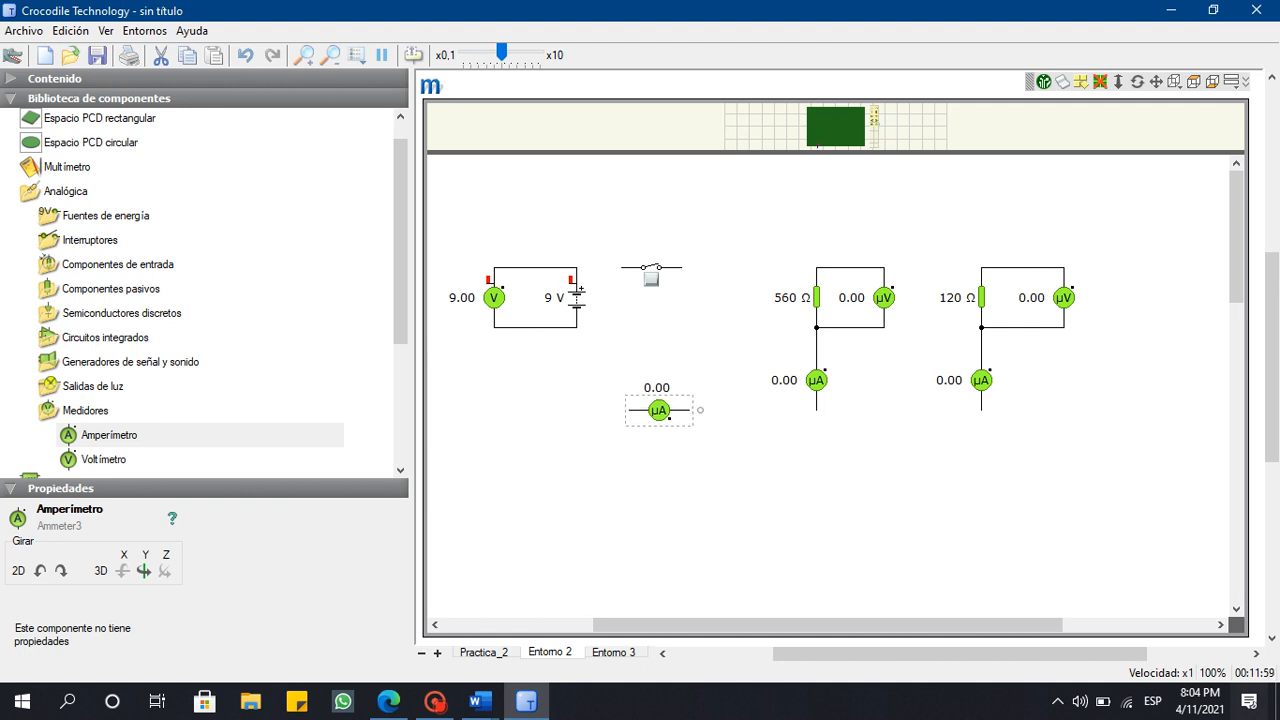
Wire the battery's positive terminal through the switch to both resistors, and join their ammeters' lower ends to the horizontal ammeter.
drag(576, 267, 816, 267)
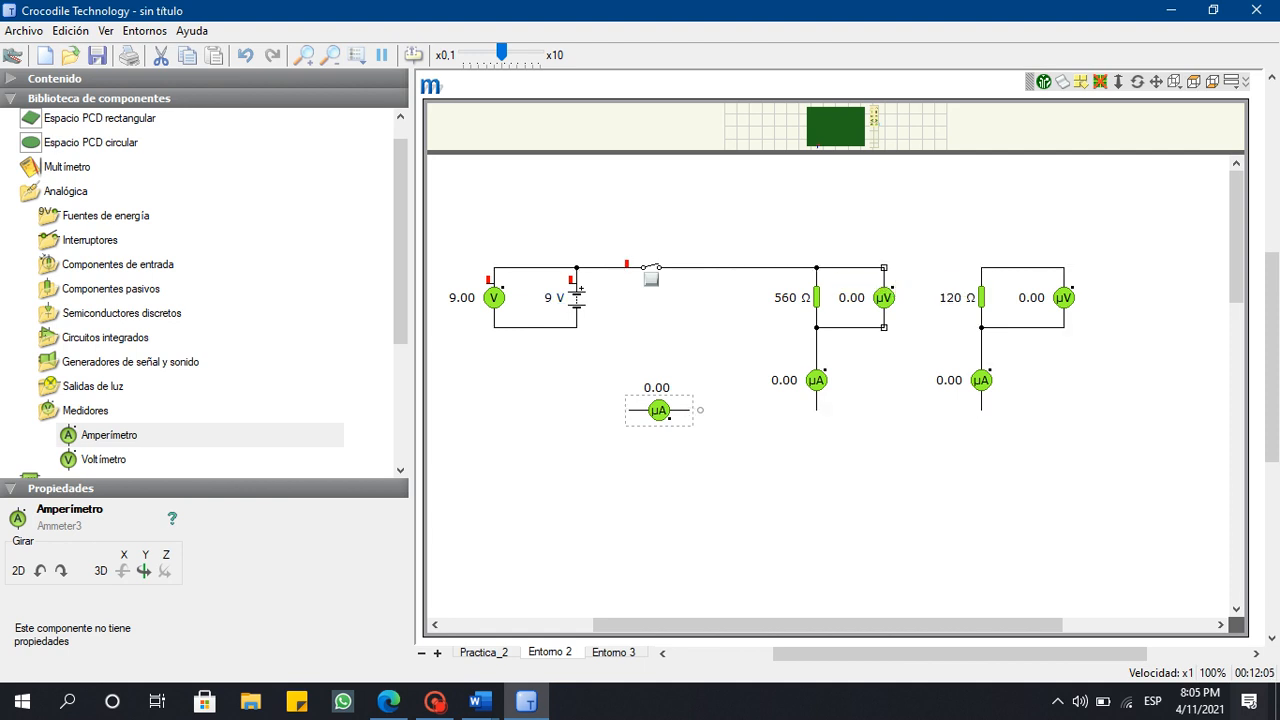
drag(884, 267, 981, 267)
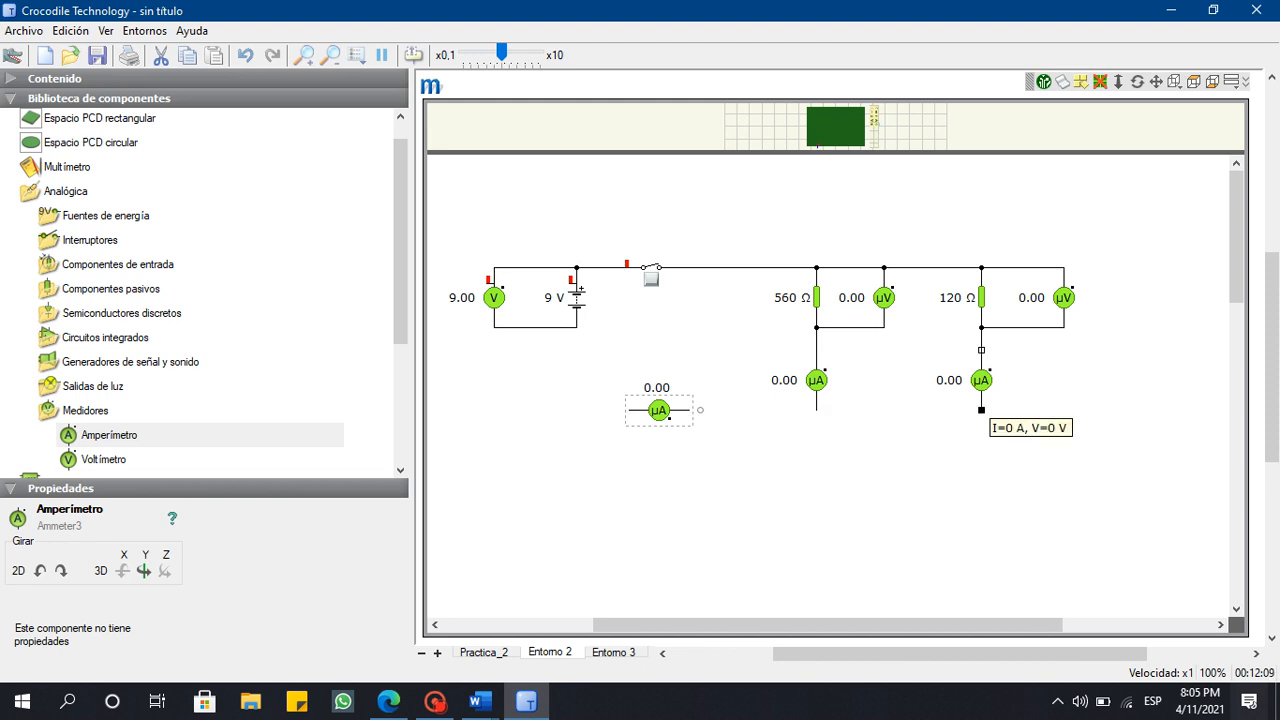
mouse_move(981, 409)
mouse_down()
mouse_move(816, 409)
mouse_move(749, 380)
mouse_move(711, 387)
mouse_up()
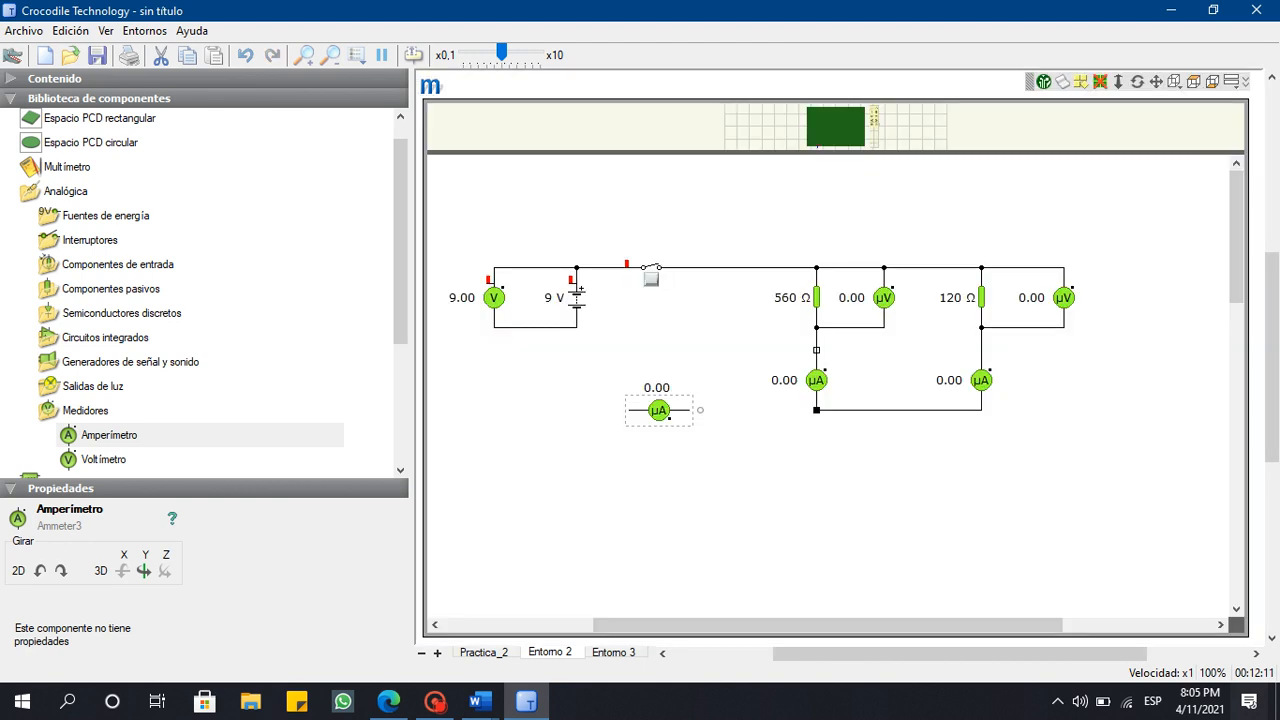
drag(816, 410, 689, 410)
Complete the circuit by connecting the horizontal ammeter's free end to the battery's negative terminal.
mouse_move(629, 410)
mouse_down()
mouse_move(494, 356)
mouse_move(494, 327)
mouse_up()
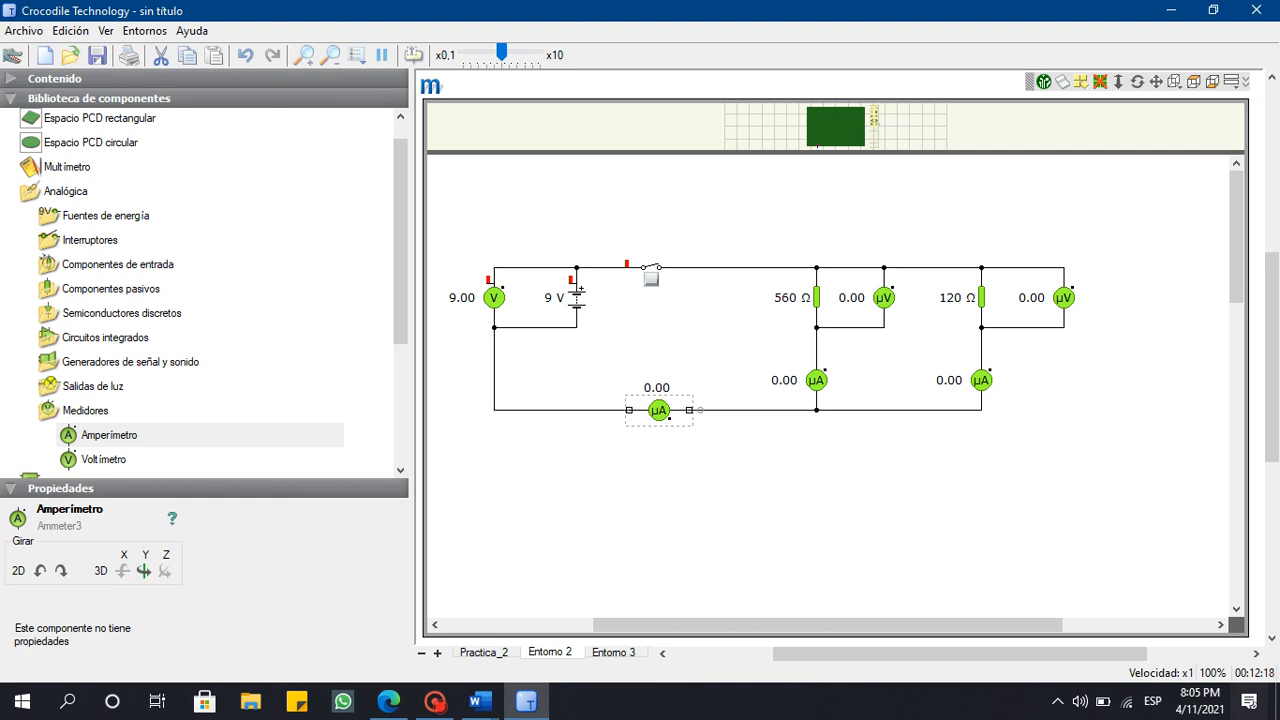
click(836, 500)
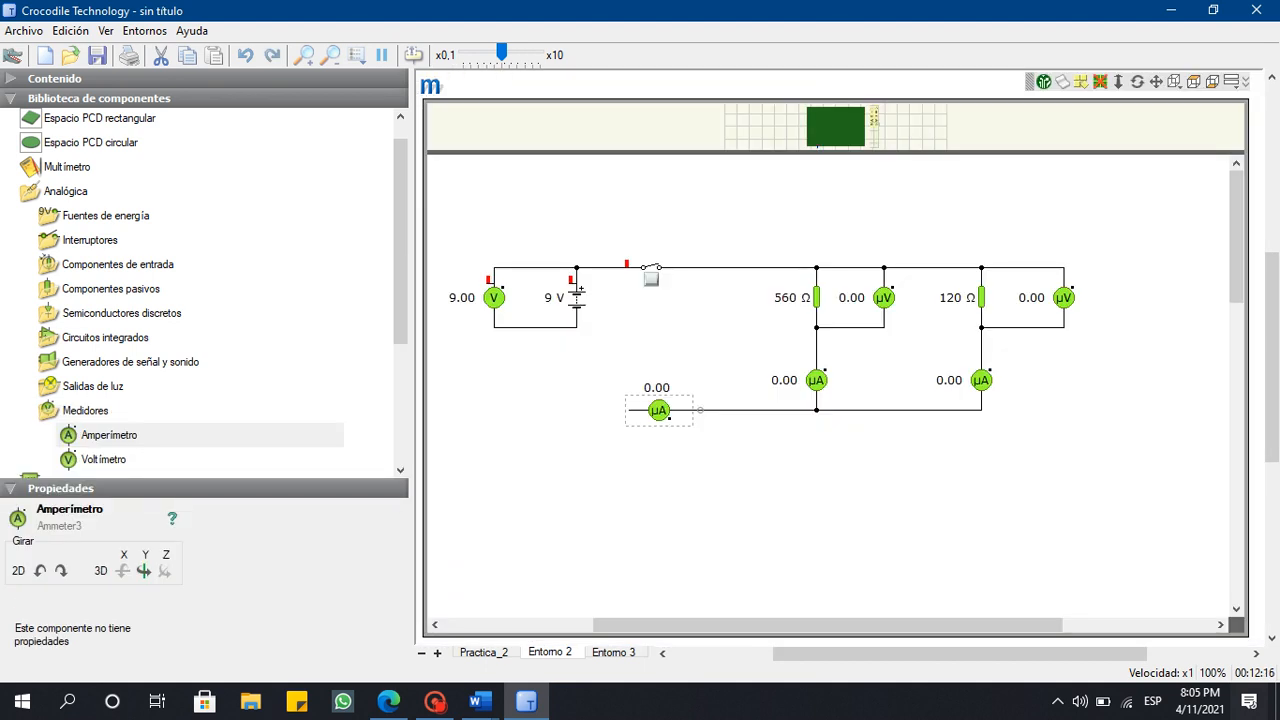
mouse_move(576, 327)
mouse_down()
mouse_move(576, 380)
mouse_move(600, 410)
mouse_move(628, 410)
mouse_up()
click(660, 345)
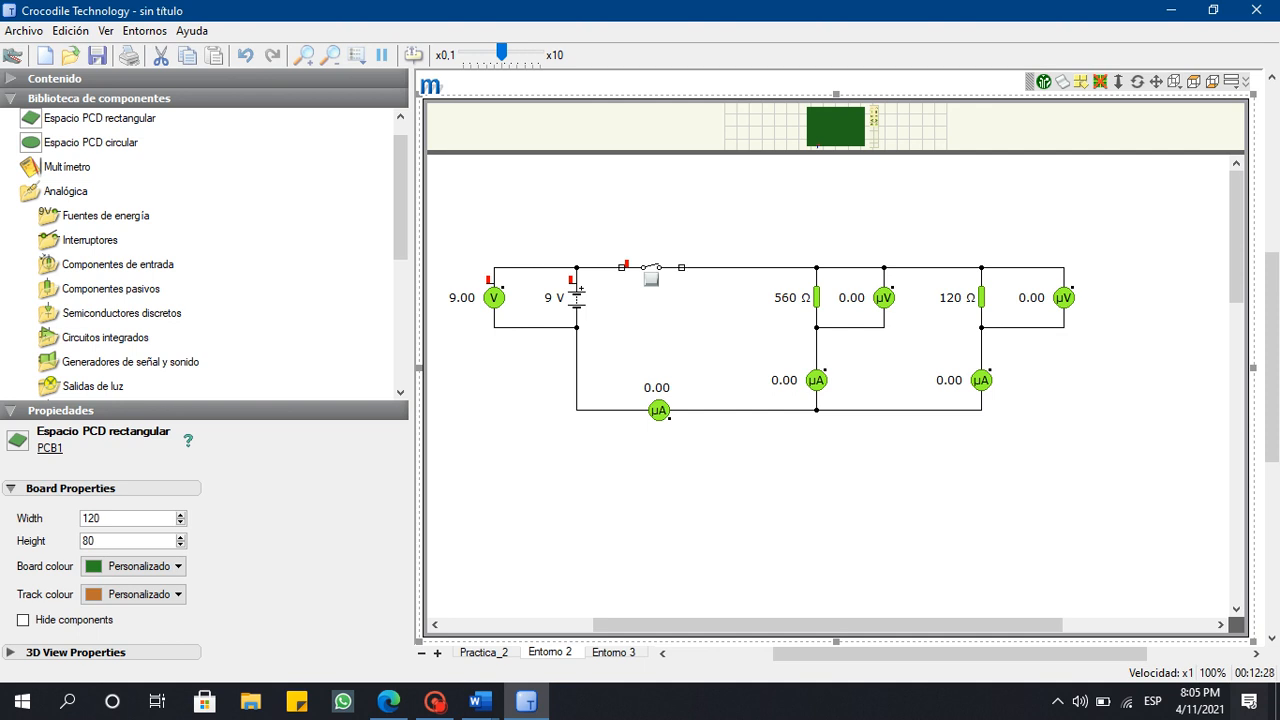
Close the switch to run the circuit and check the branch and total currents.
click(651, 279)
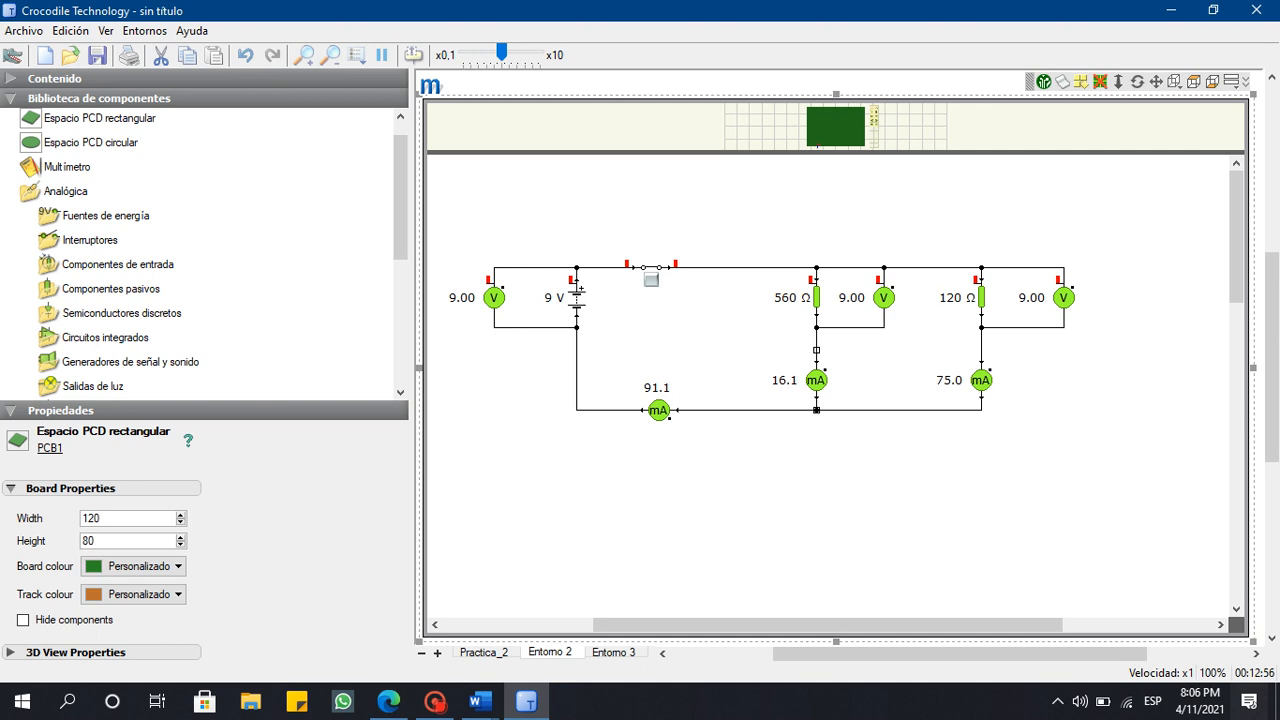
mouse_move(817, 409)
mouse_move(660, 411)
Show the Manual de Practicas Word document beside the simulation and enter 9 V as the source voltage in the results table.
key(super+Left)
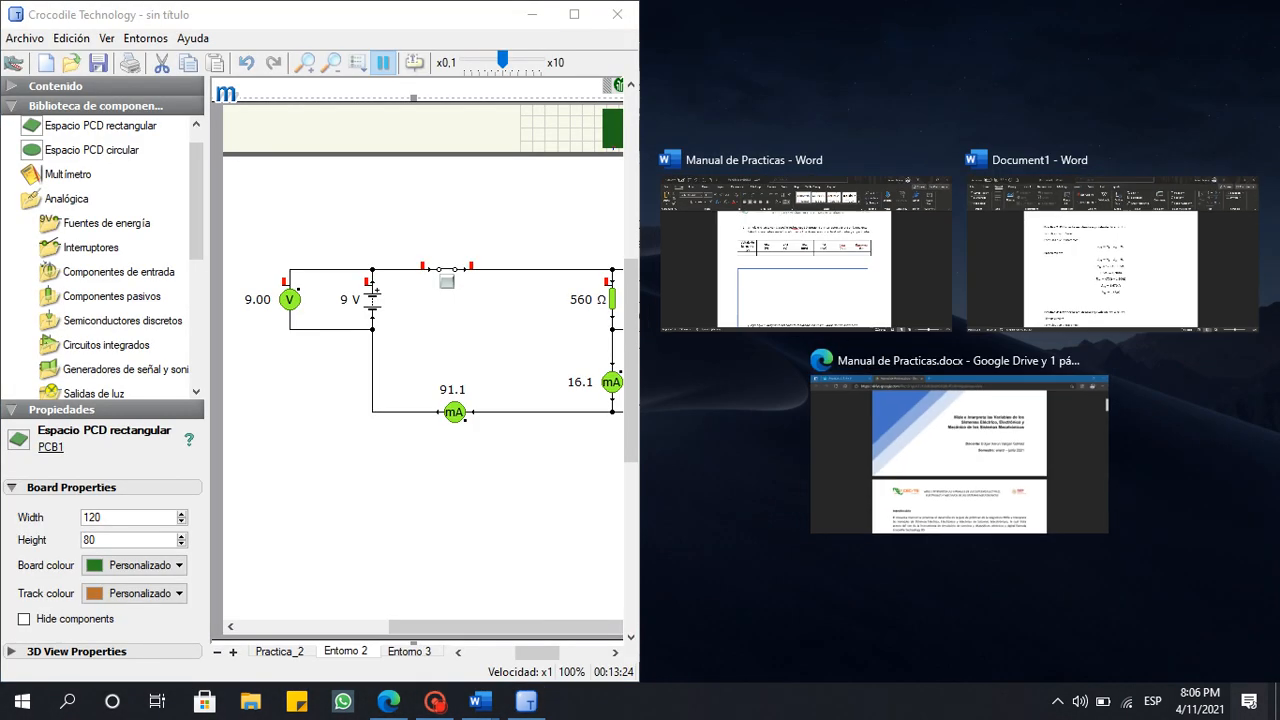
click(830, 300)
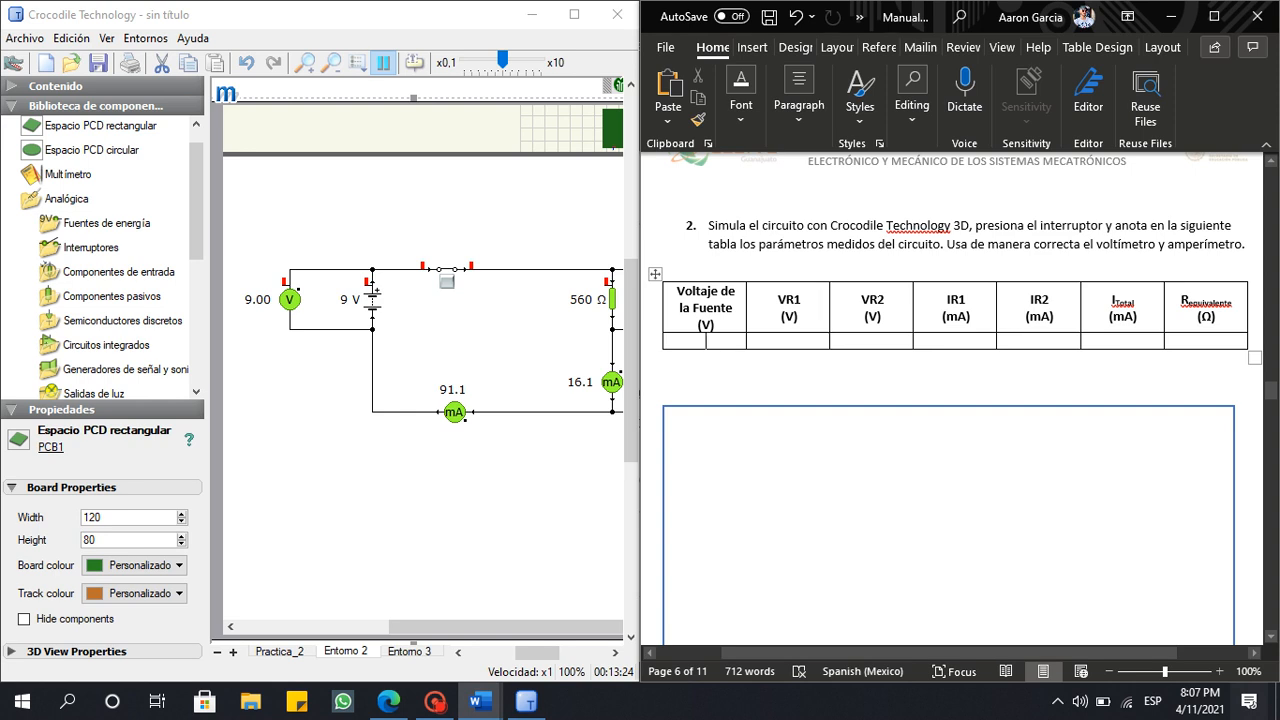
text(9 V)
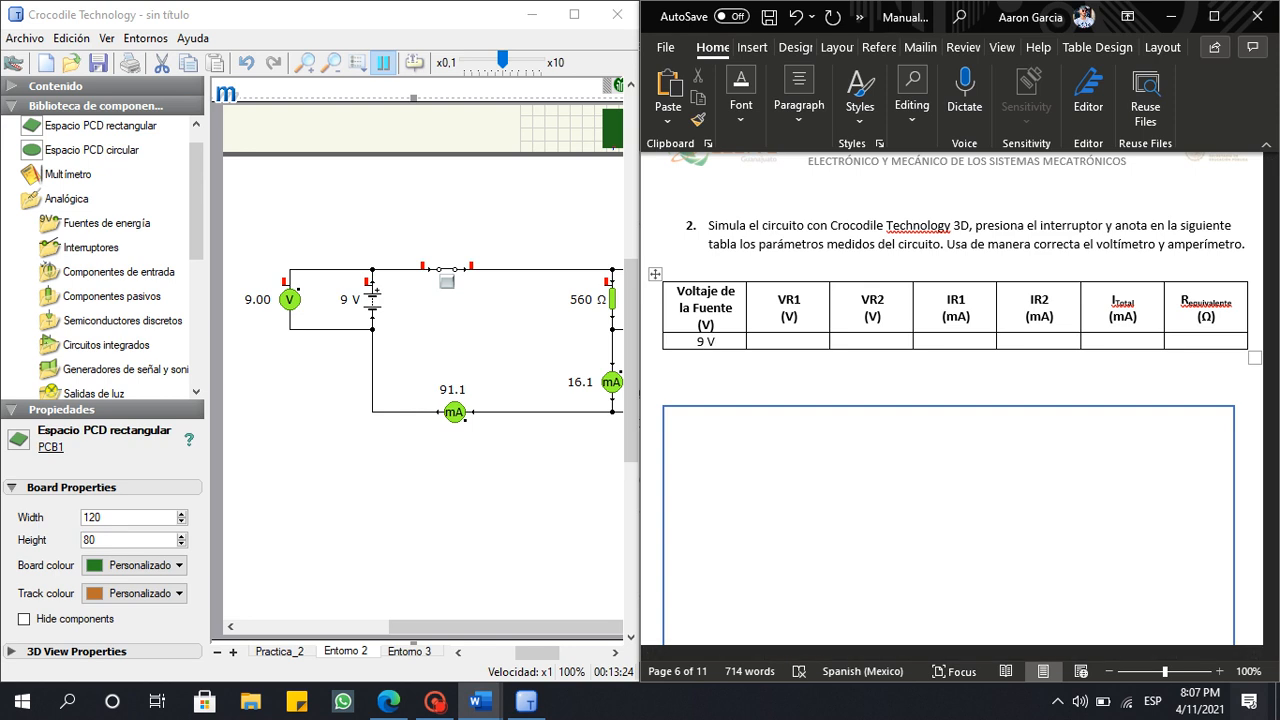
Record 9 V for both VR1 and VR2 in the results table.
drag(500, 627, 452, 627)
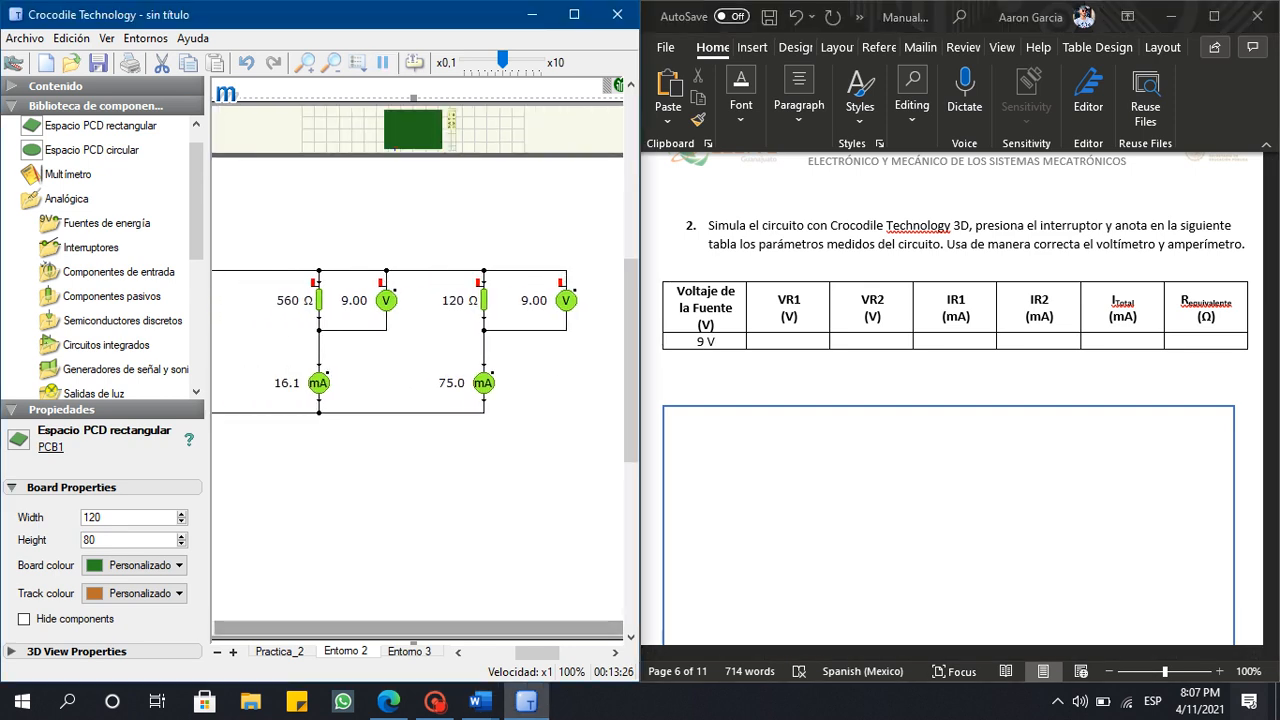
click(788, 341)
click(751, 341)
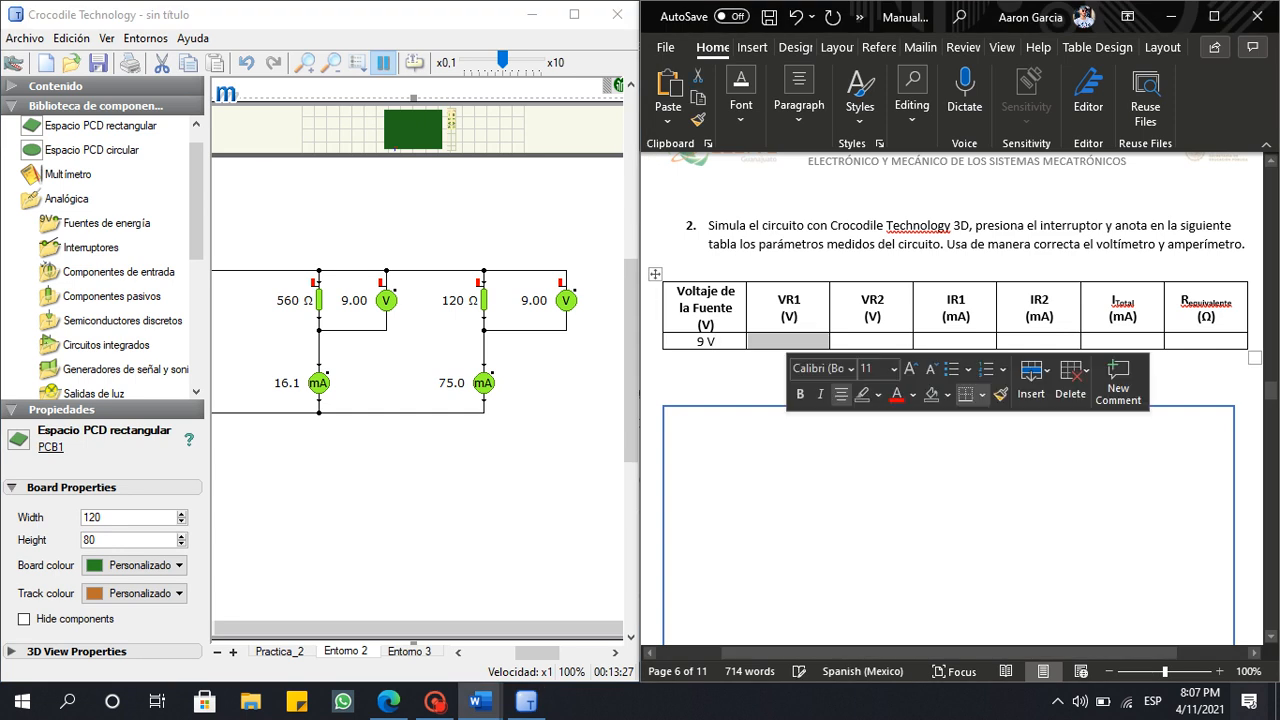
text(9 V)
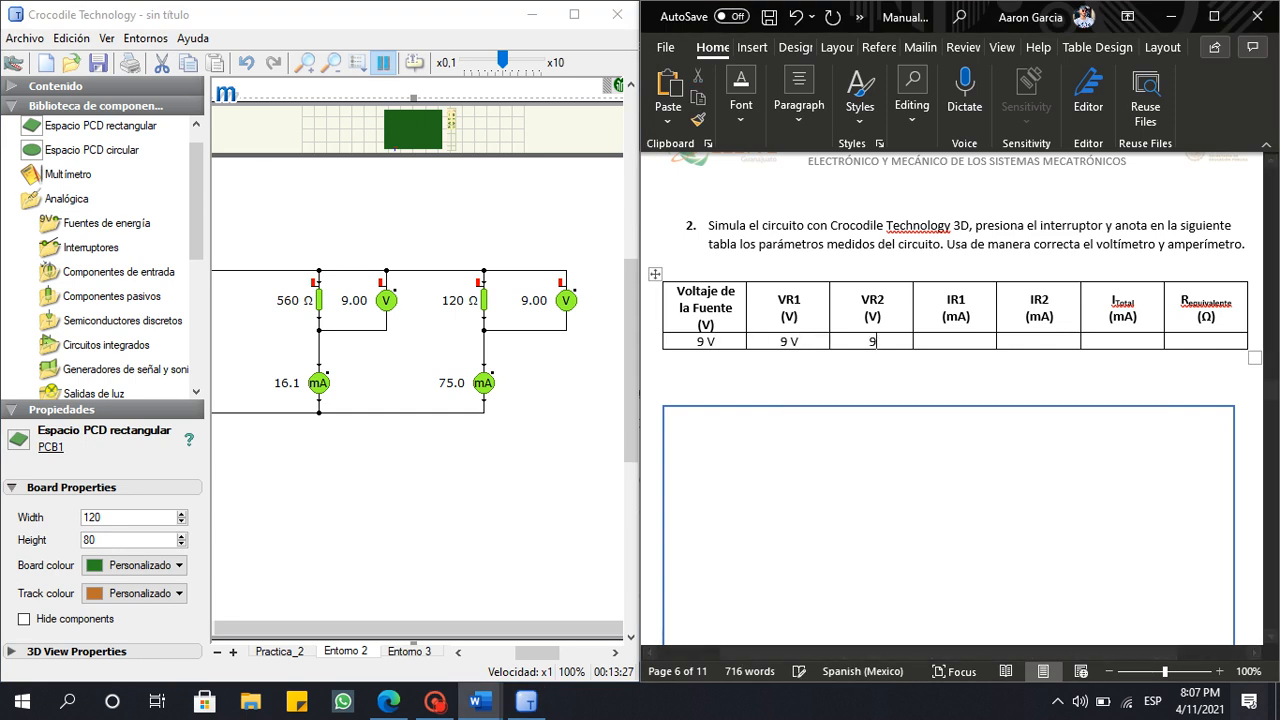
click(875, 341)
text(9 V)
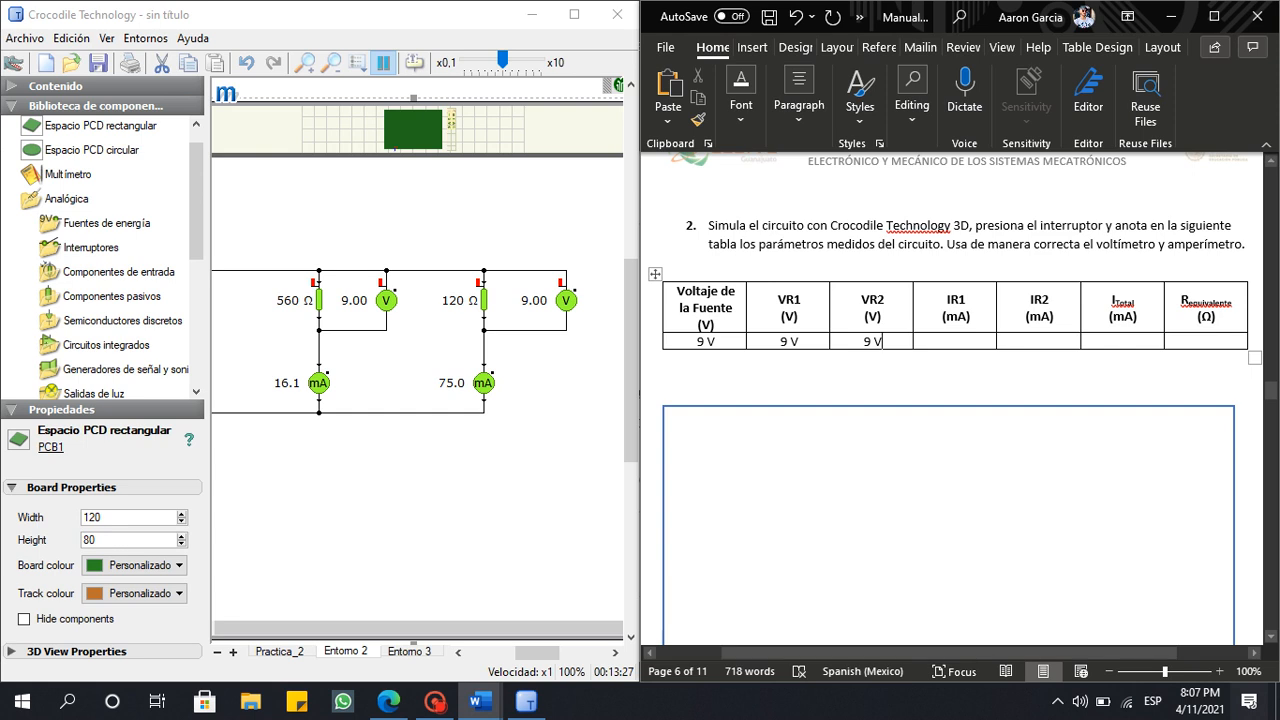
Record 16.1 mA for IR1 and 75 mA for IR2 in the results table.
click(956, 341)
text(16.)
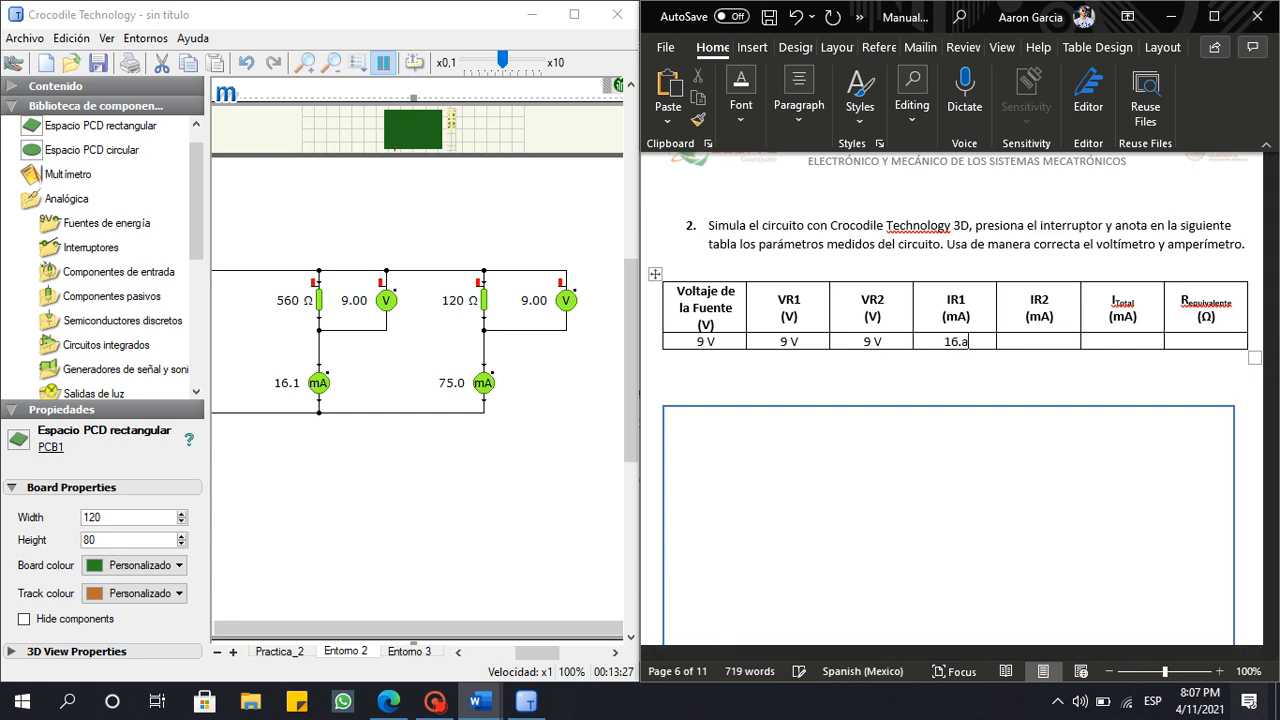
text(1 ma)
key(BackSpace)
key(BackSpace)
text(Ma)
key(BackSpace)
key(BackSpace)
text(mA)
click(1039, 342)
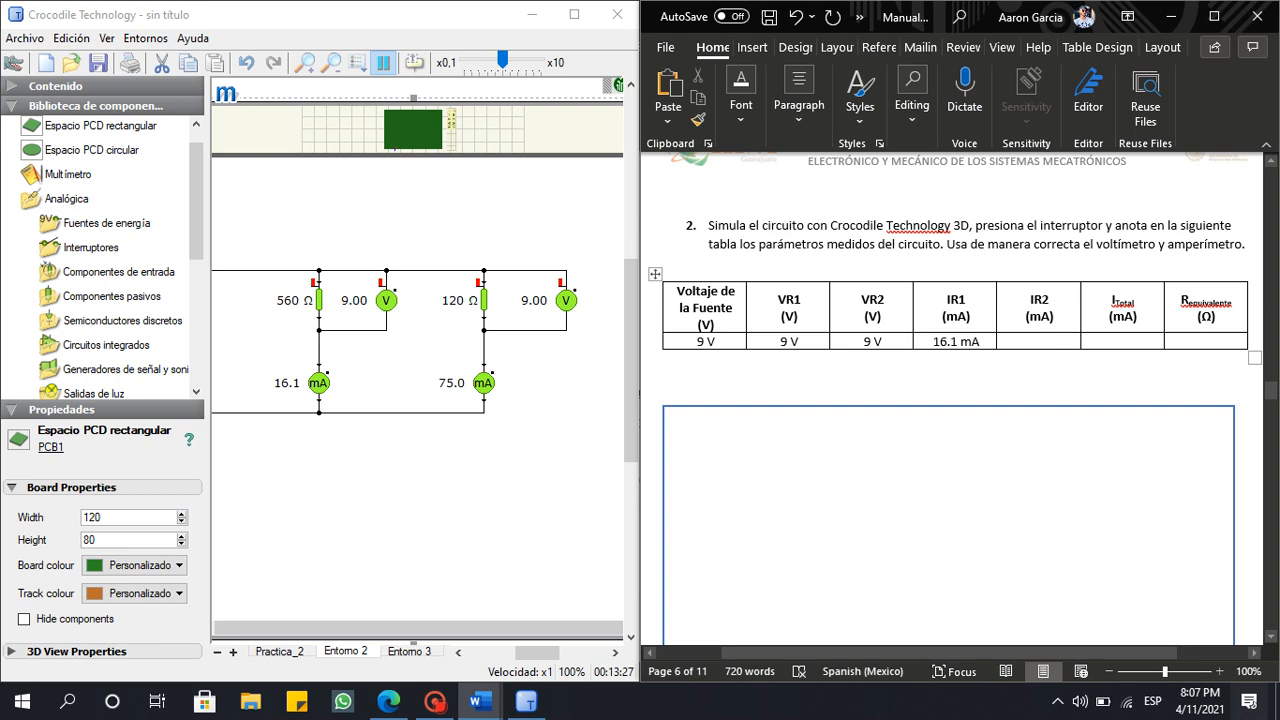
text(75 mA)
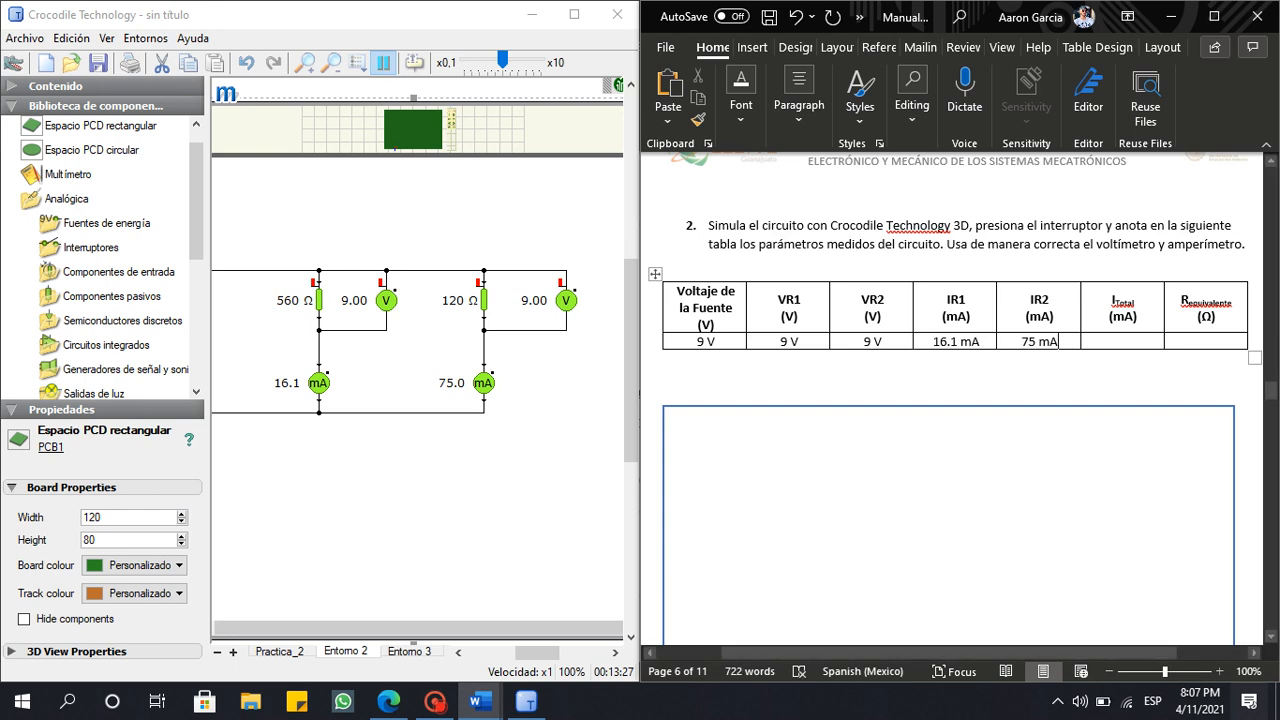
Record 91.1 mA as the total current in the results table.
click(1122, 342)
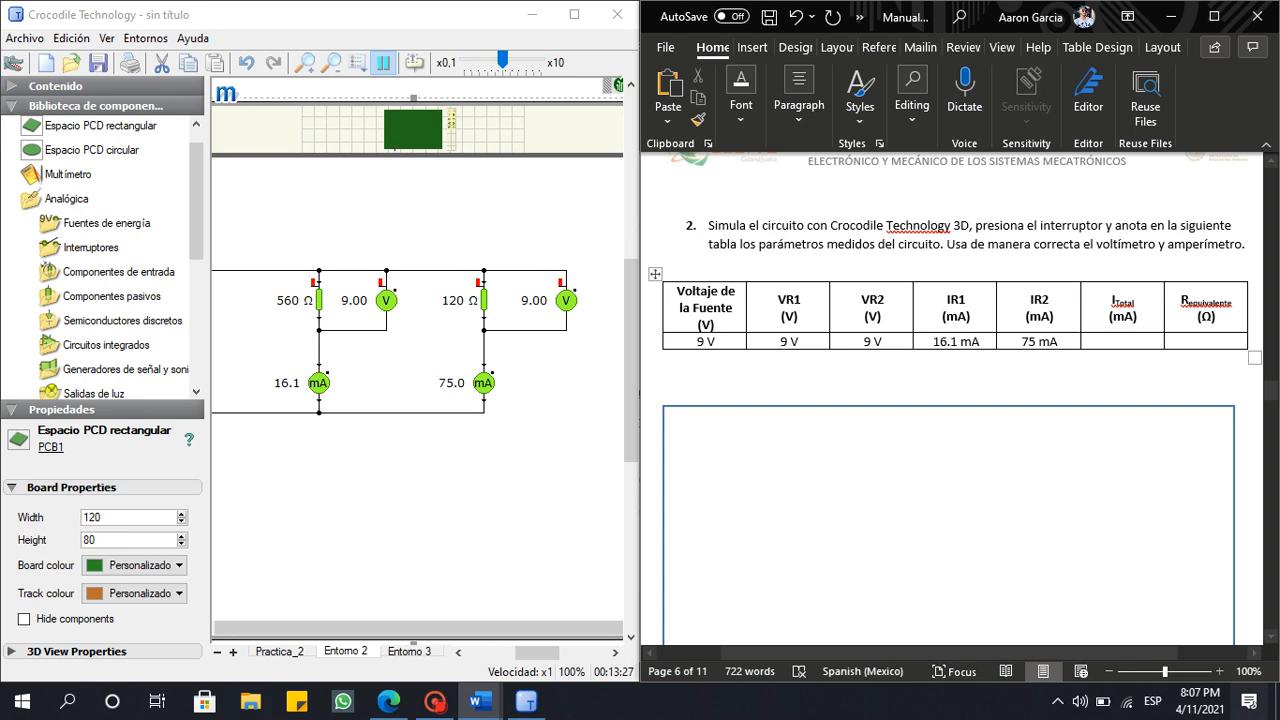
drag(450, 628, 408, 628)
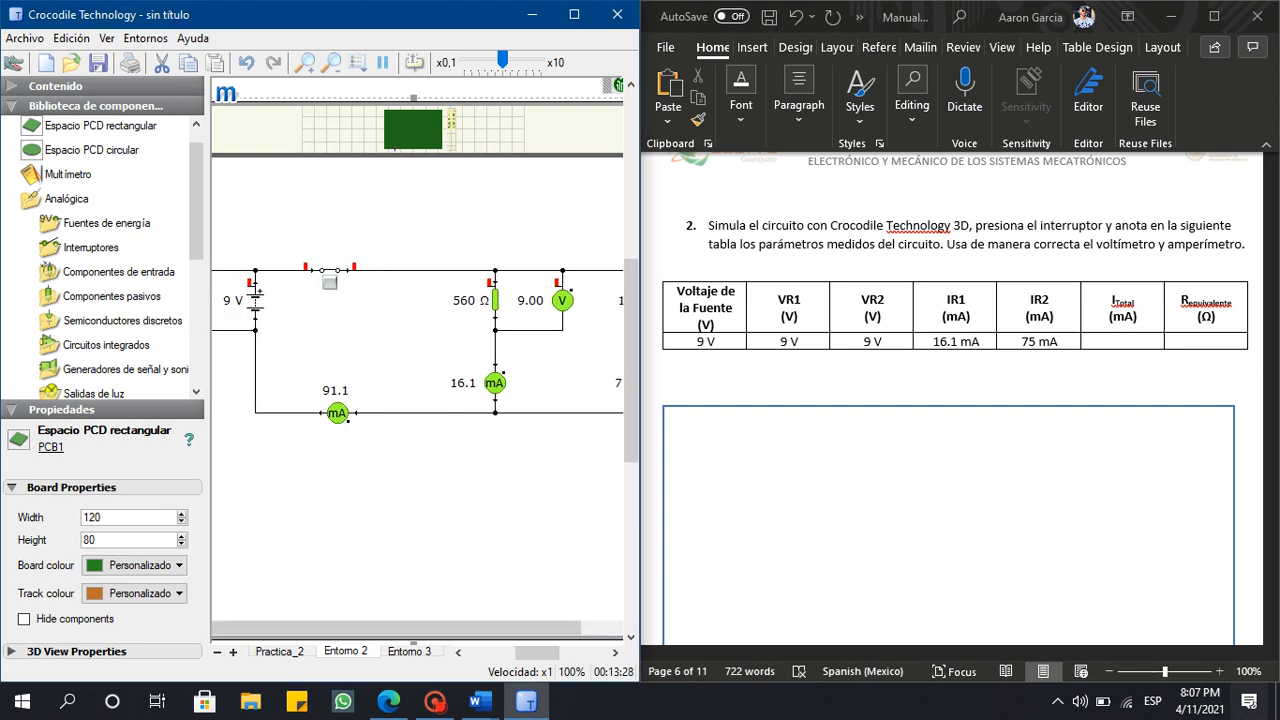
key(alt+Tab)
text(91)
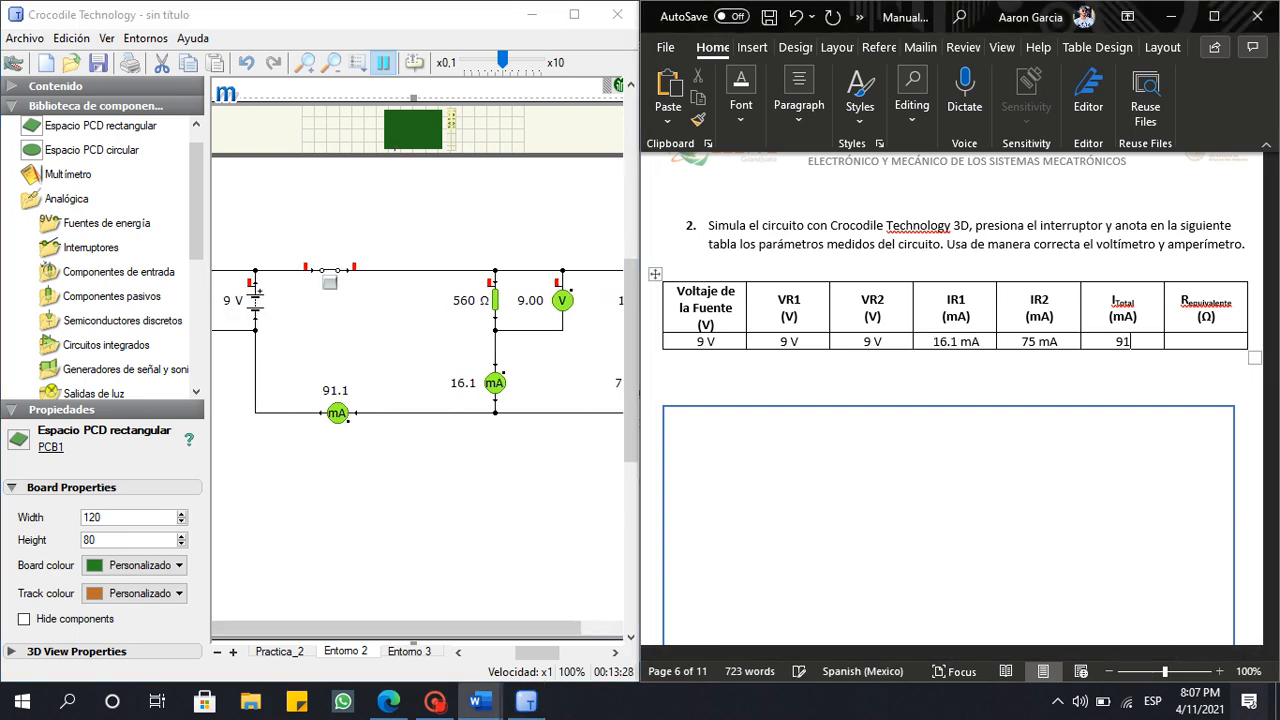
text(.1 mA)
click(664, 386)
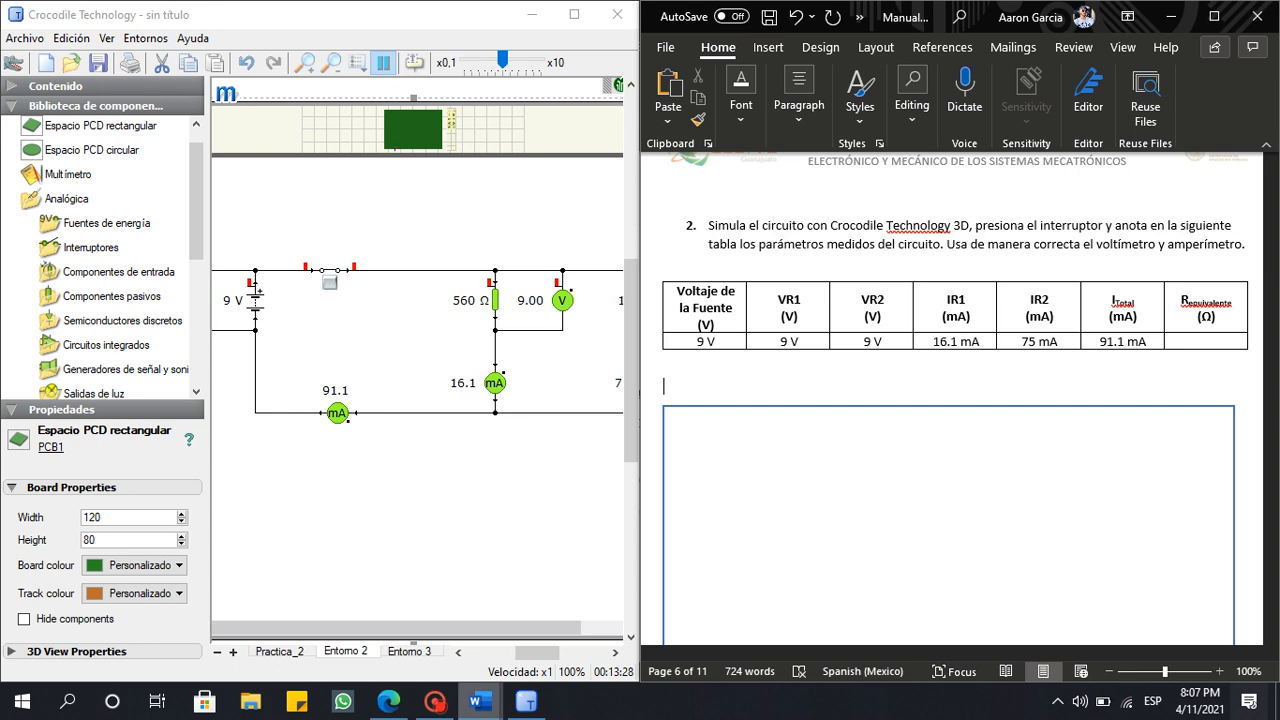
Switch to the Document1 Word file and enter Paralelo as the circuit type of Practica 3.
mouse_move(480, 702)
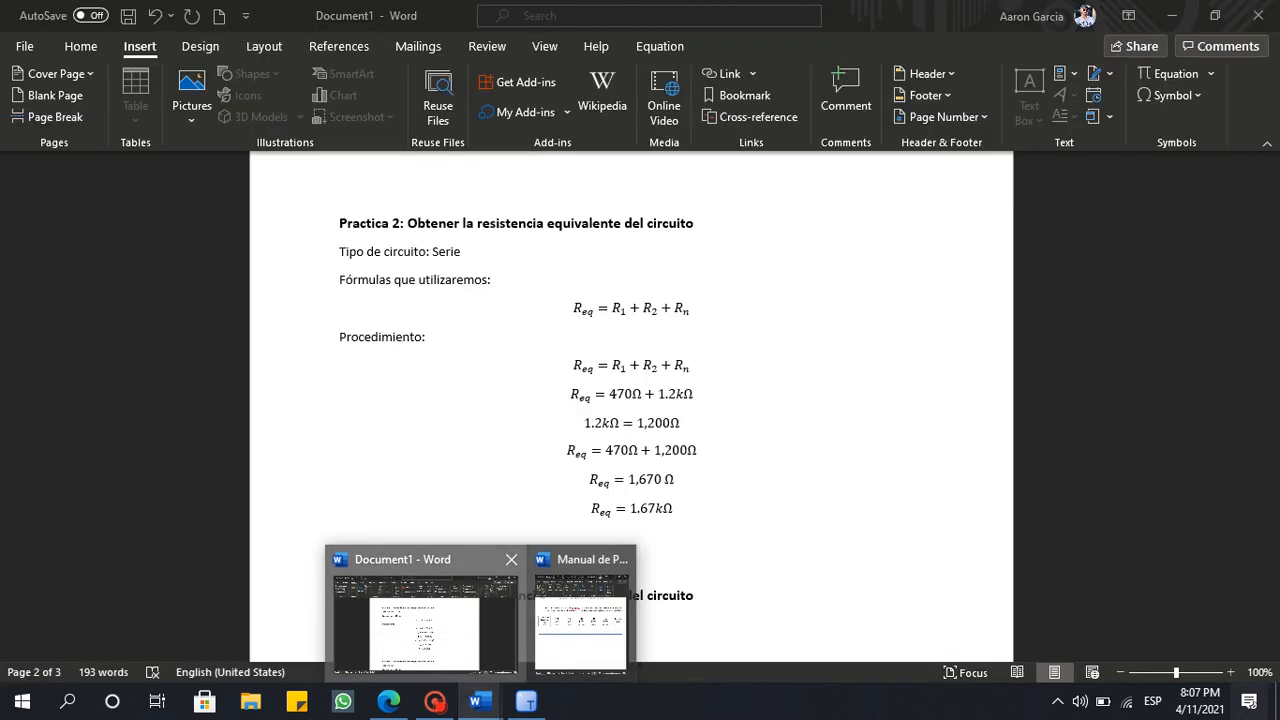
click(425, 612)
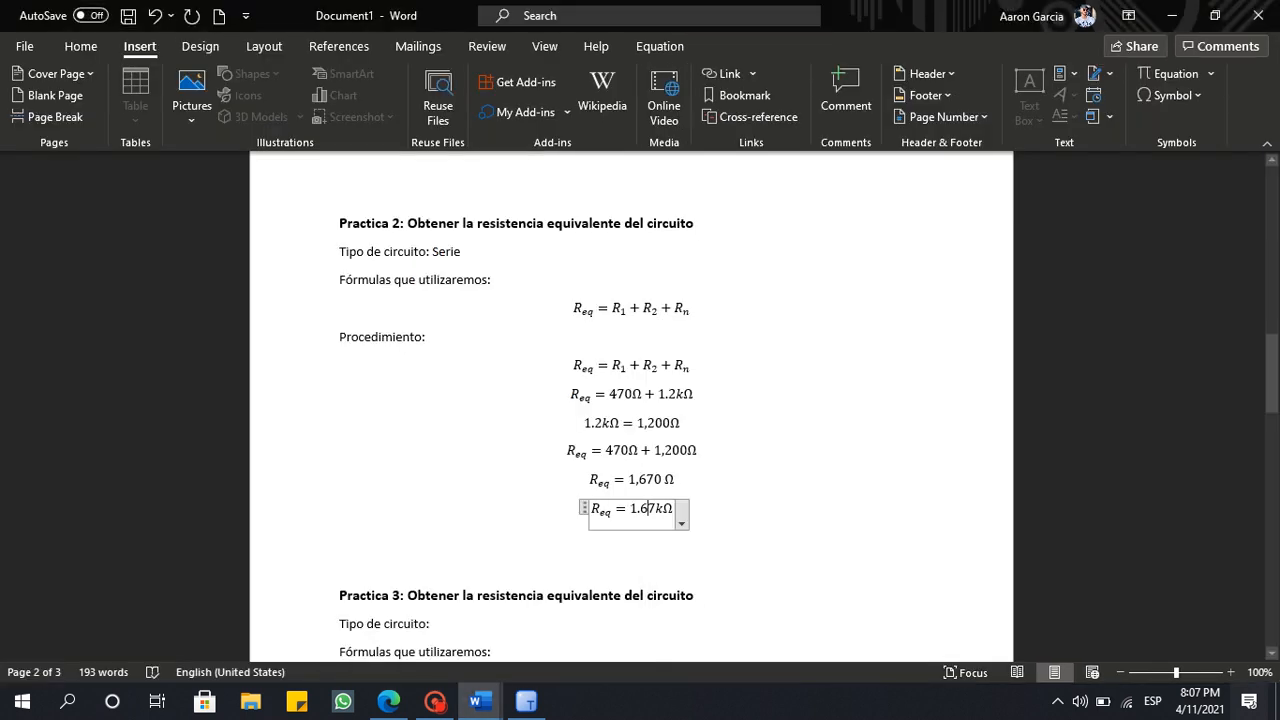
scroll(631, 405, up, 12)
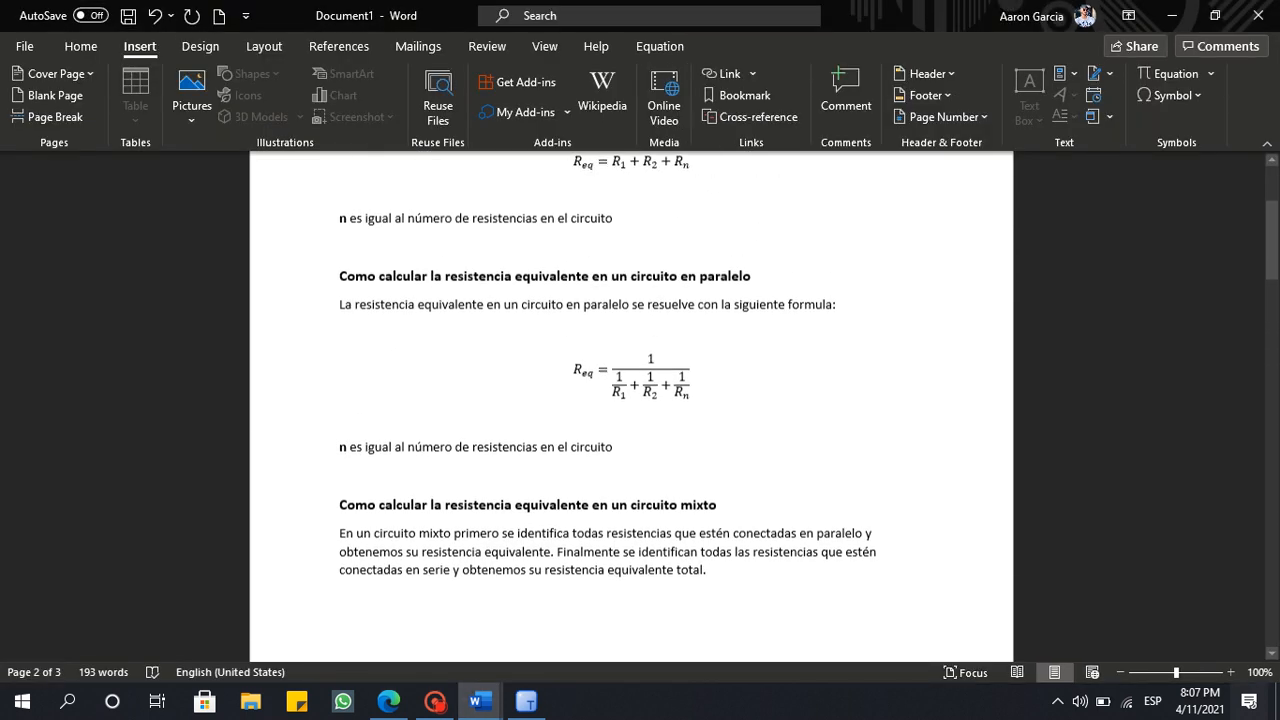
scroll(631, 405, up, 2)
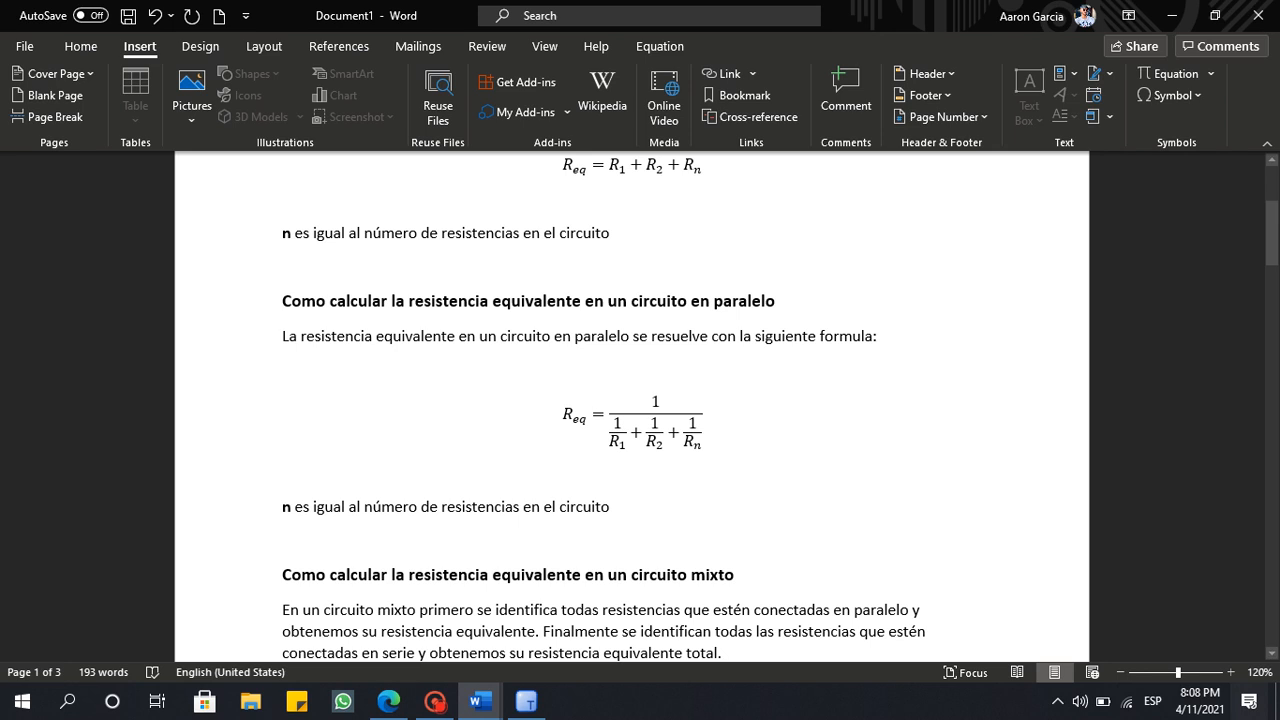
scroll(651, 357, down, 14)
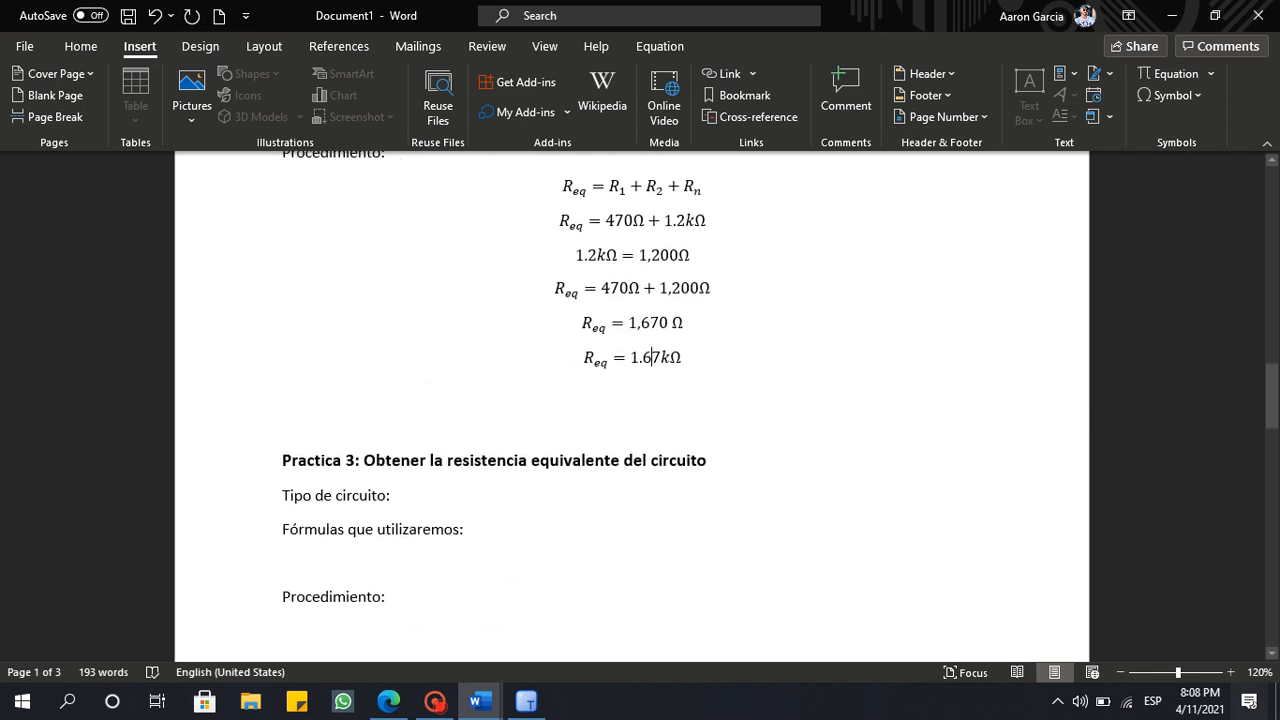
click(283, 560)
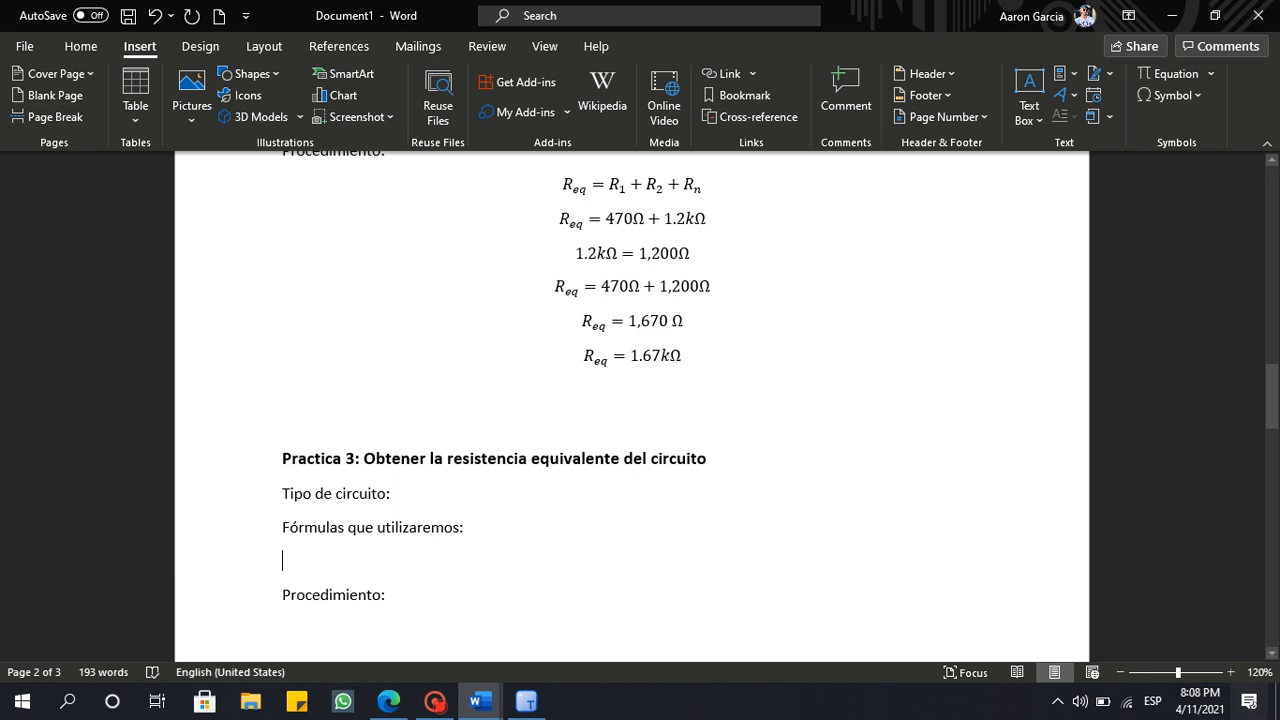
scroll(283, 560, down, 1)
scroll(632, 406, down, 3)
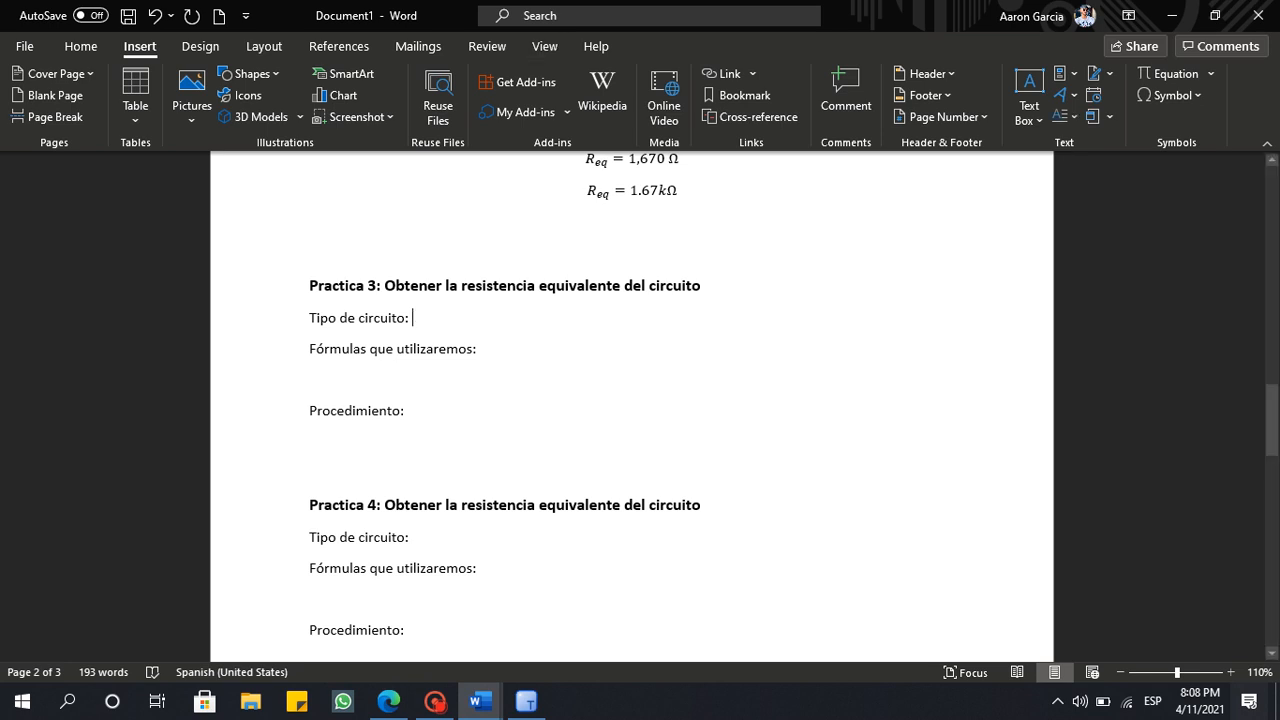
text(Paralelo)
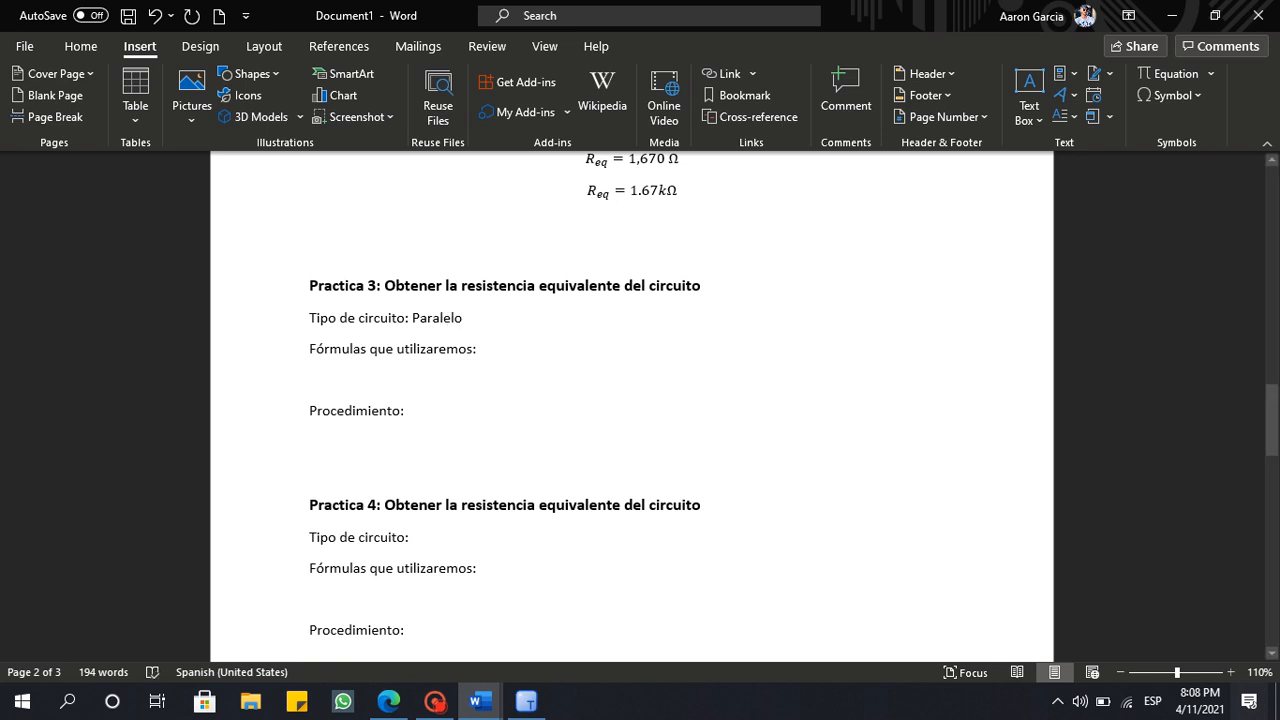
Copy the parallel equivalent resistance formula from the theory section into the formulas line of Practica 3.
scroll(640, 400, up, 5)
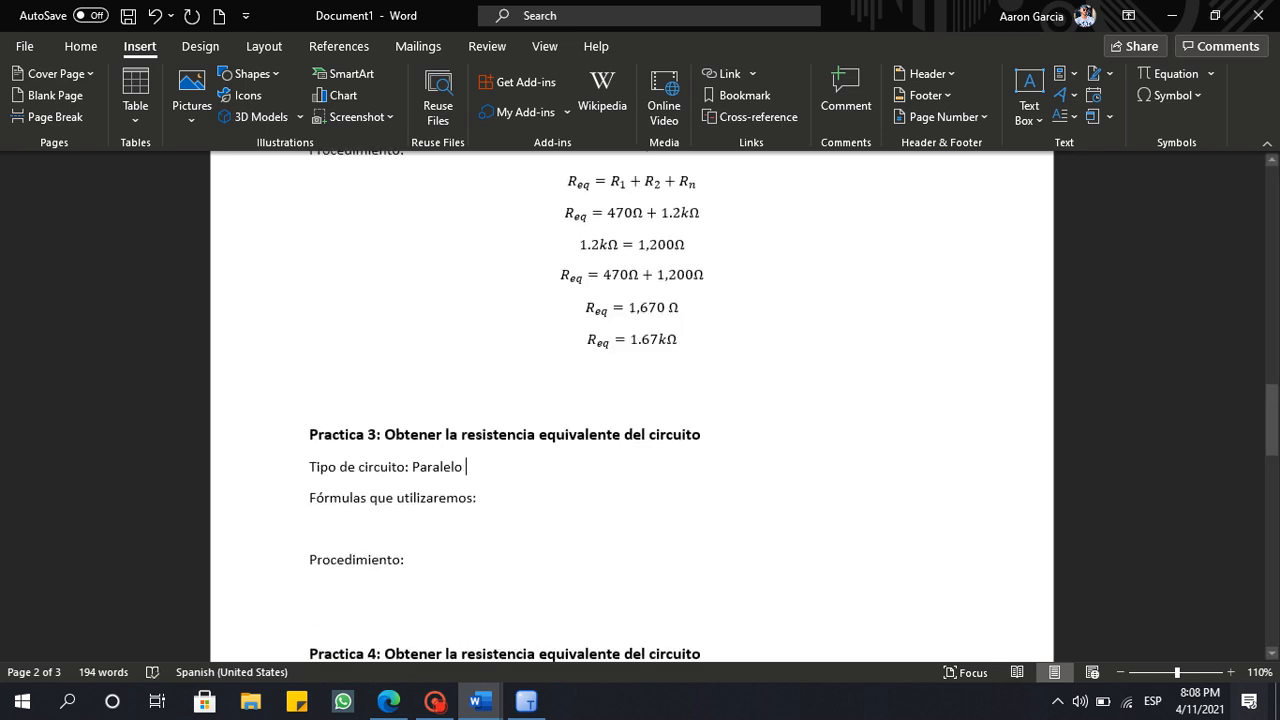
scroll(640, 400, up, 10)
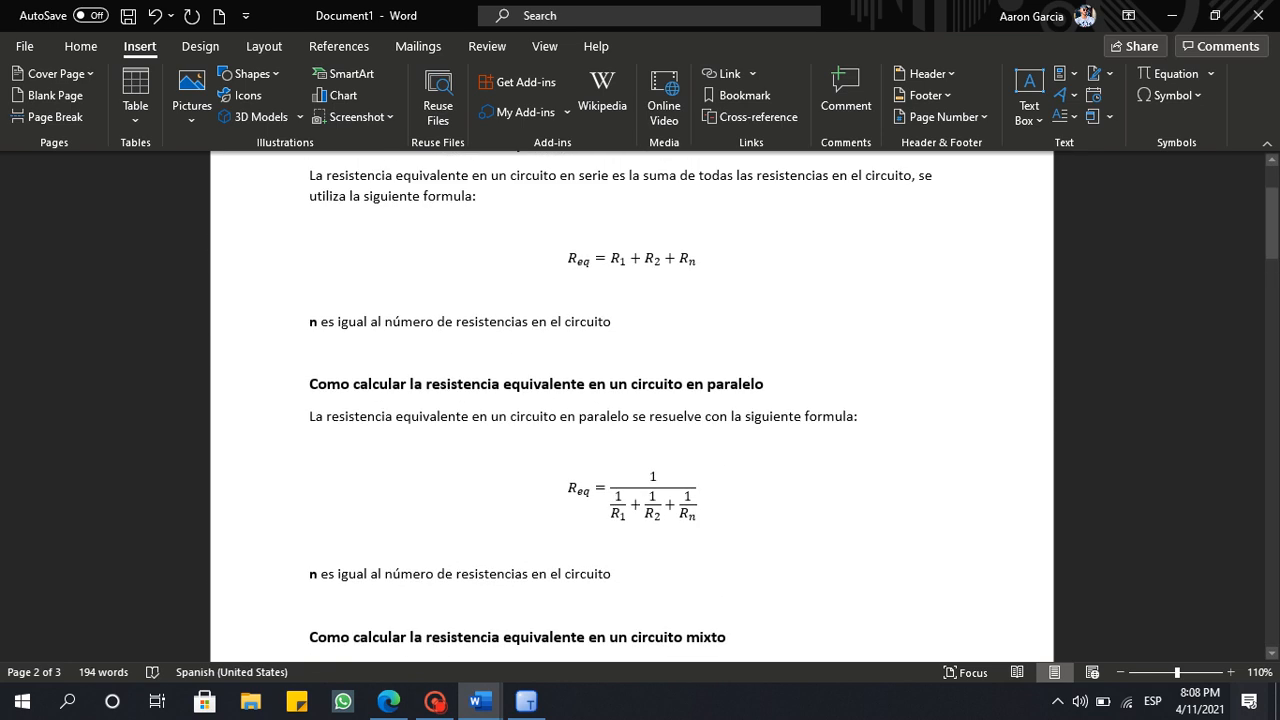
drag(696, 504, 570, 490)
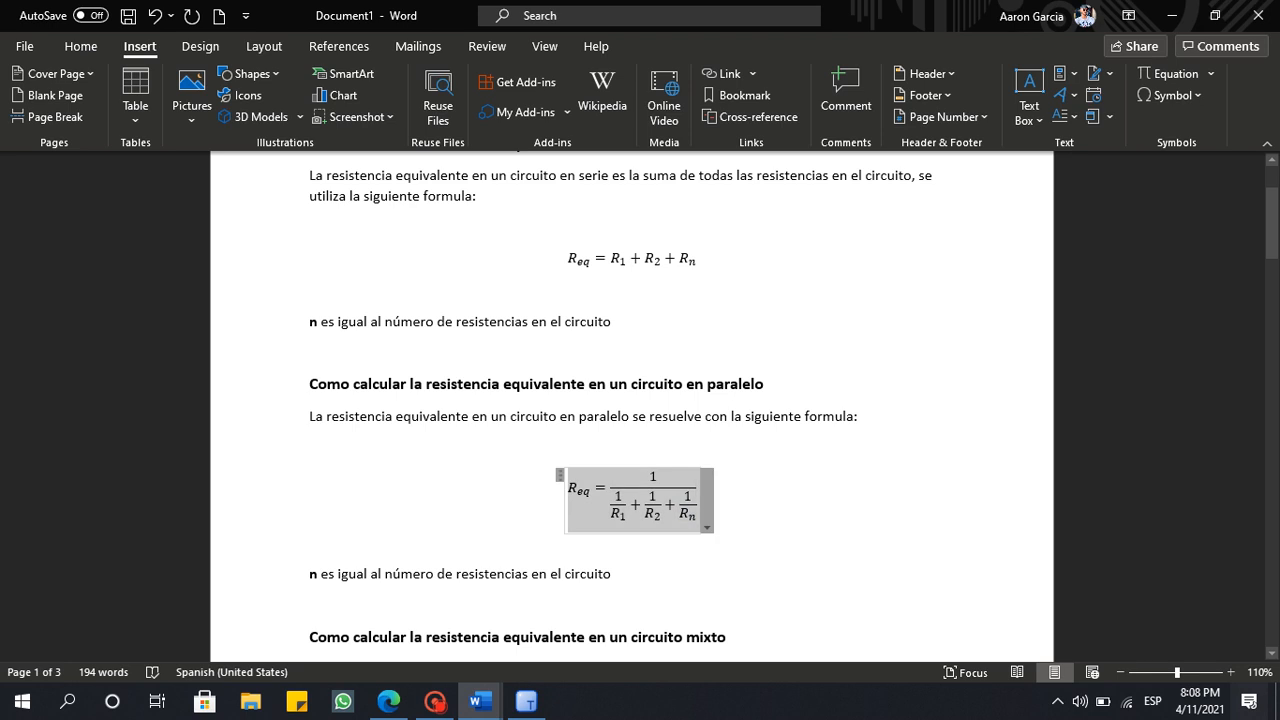
scroll(632, 400, down, 15)
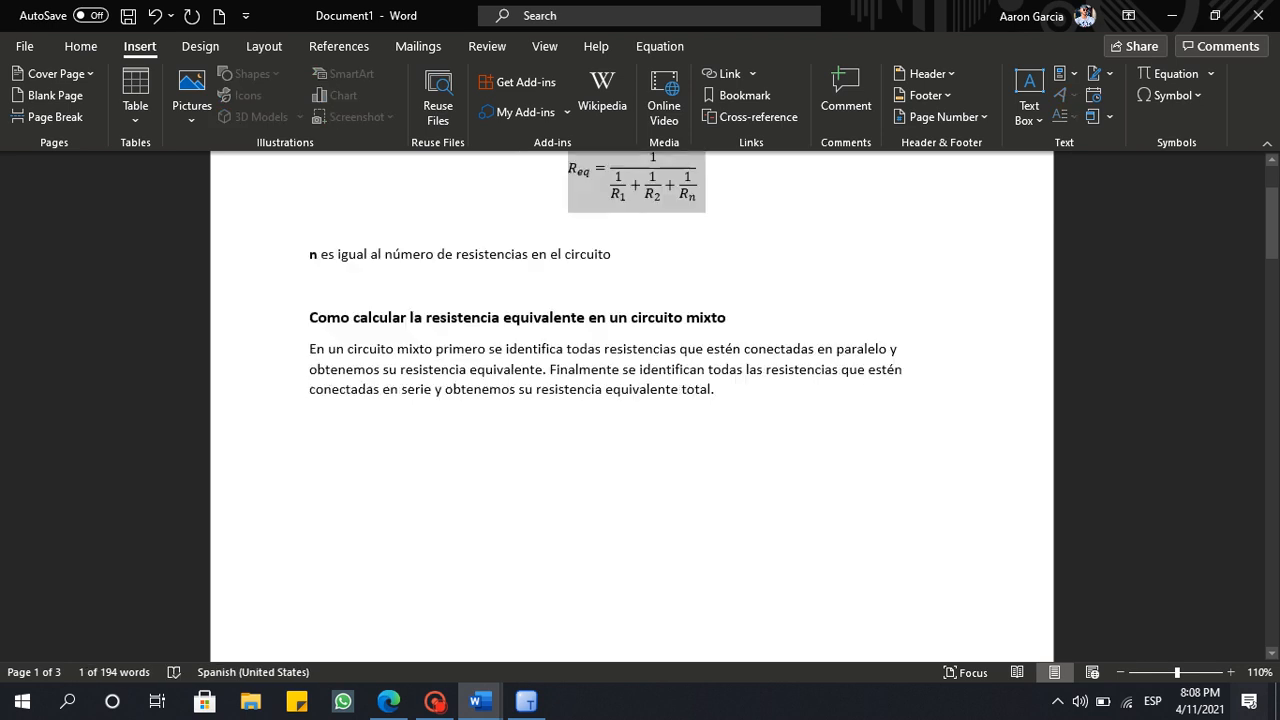
click(320, 391)
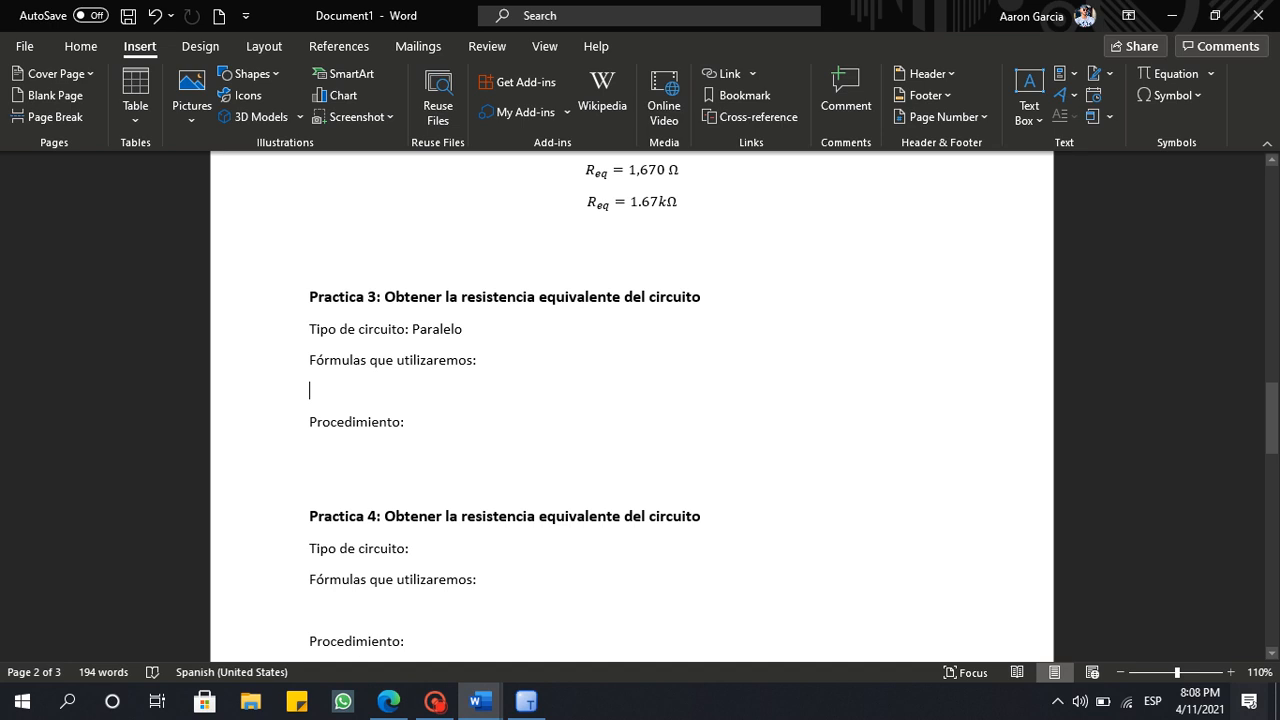
key(ctrl+v)
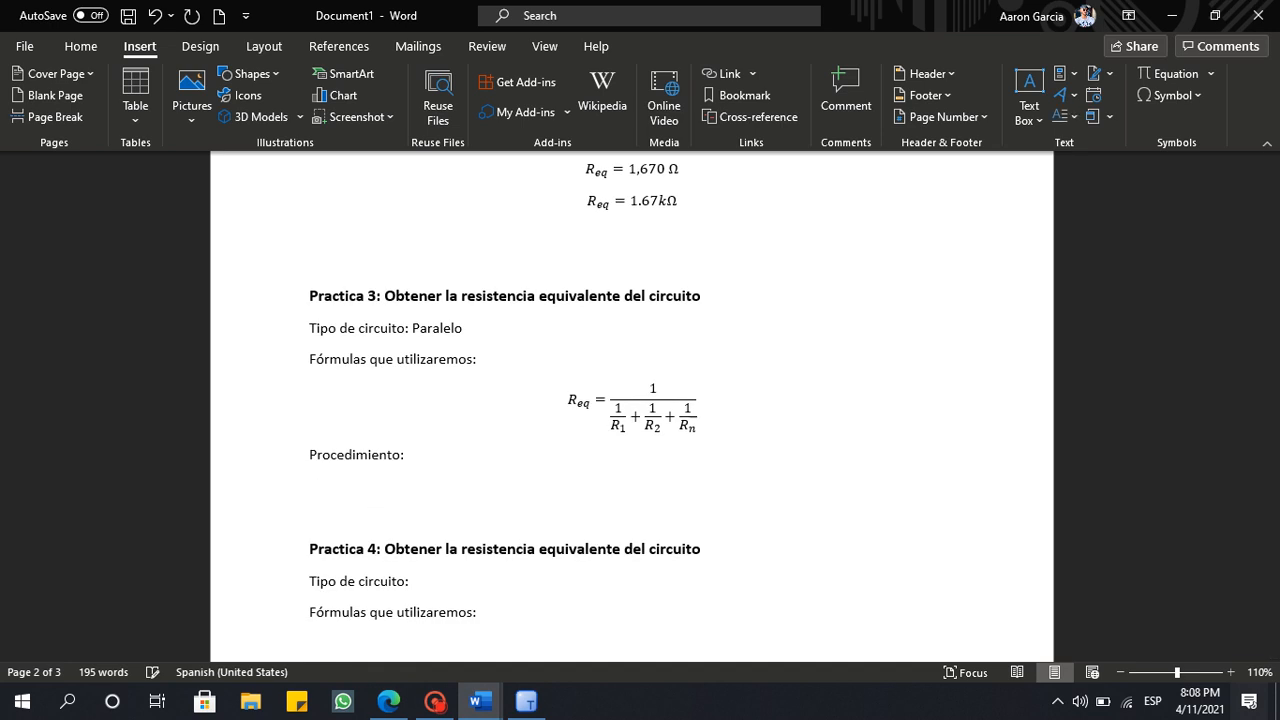
Paste the same formula under the Procedimiento heading of Practica 3 and select its + 1/Rn term.
scroll(632, 406, down, 2)
click(312, 365)
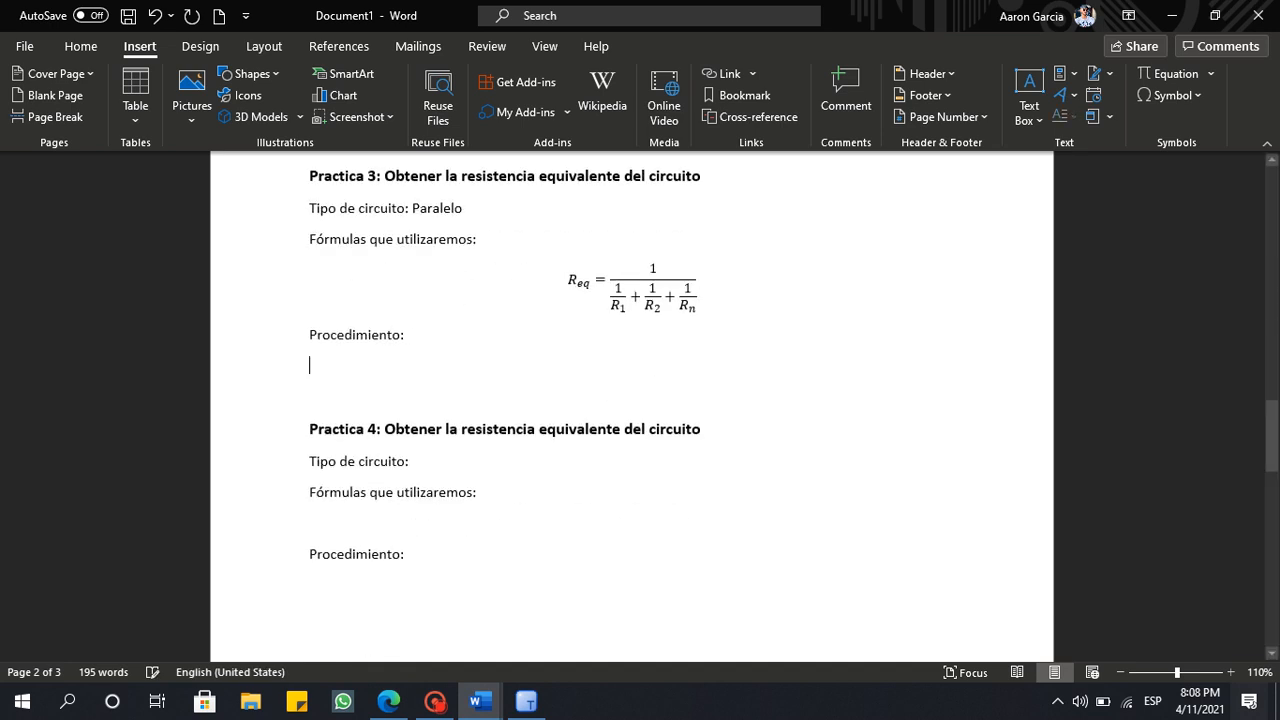
key(ctrl+v)
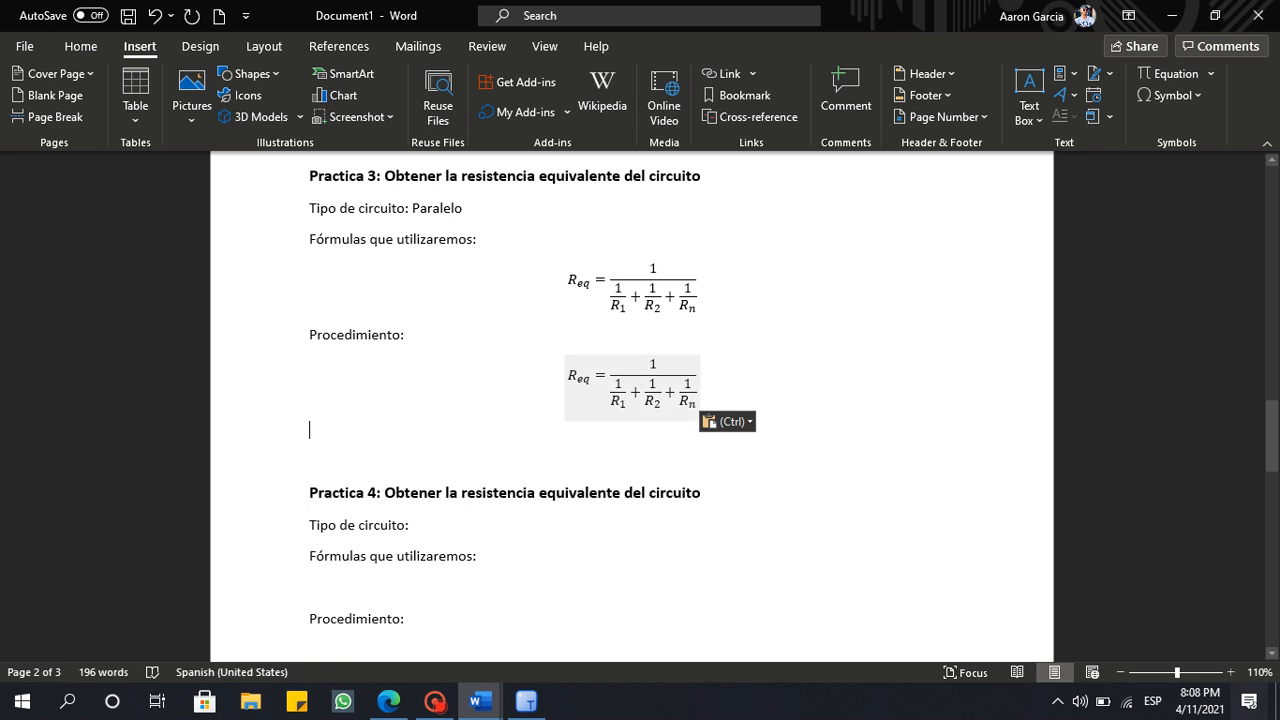
drag(696, 401, 665, 395)
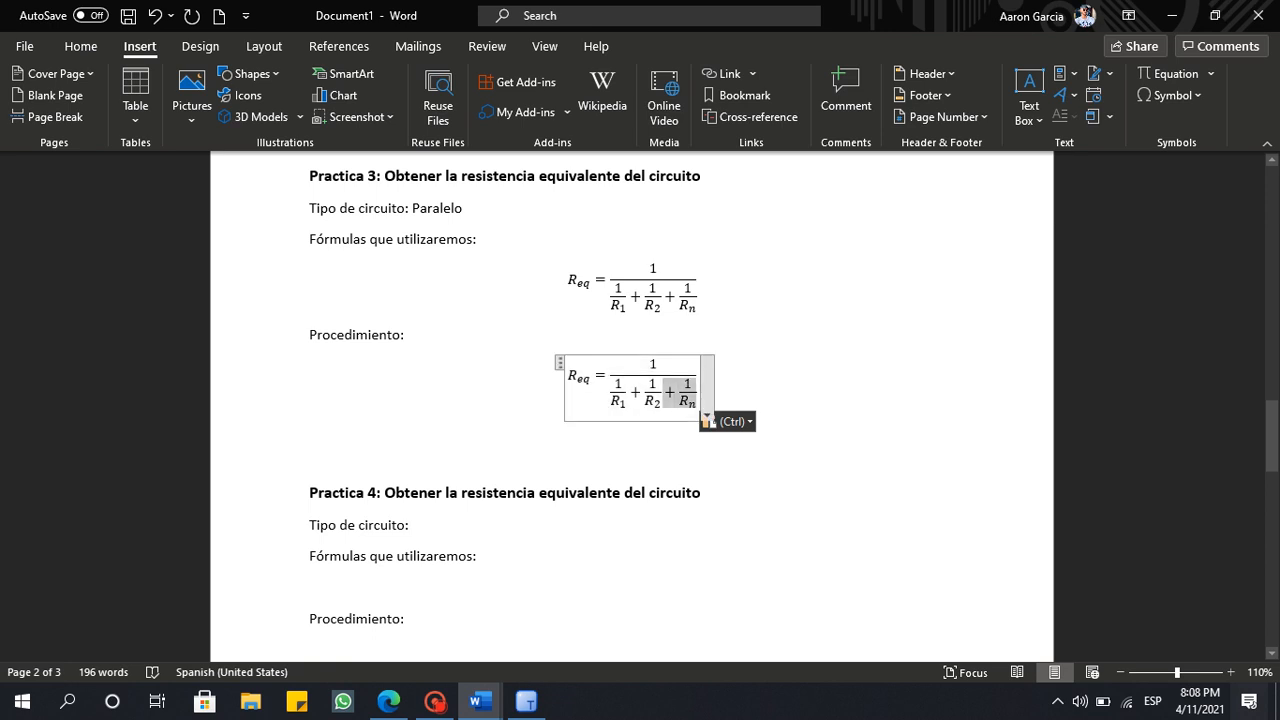
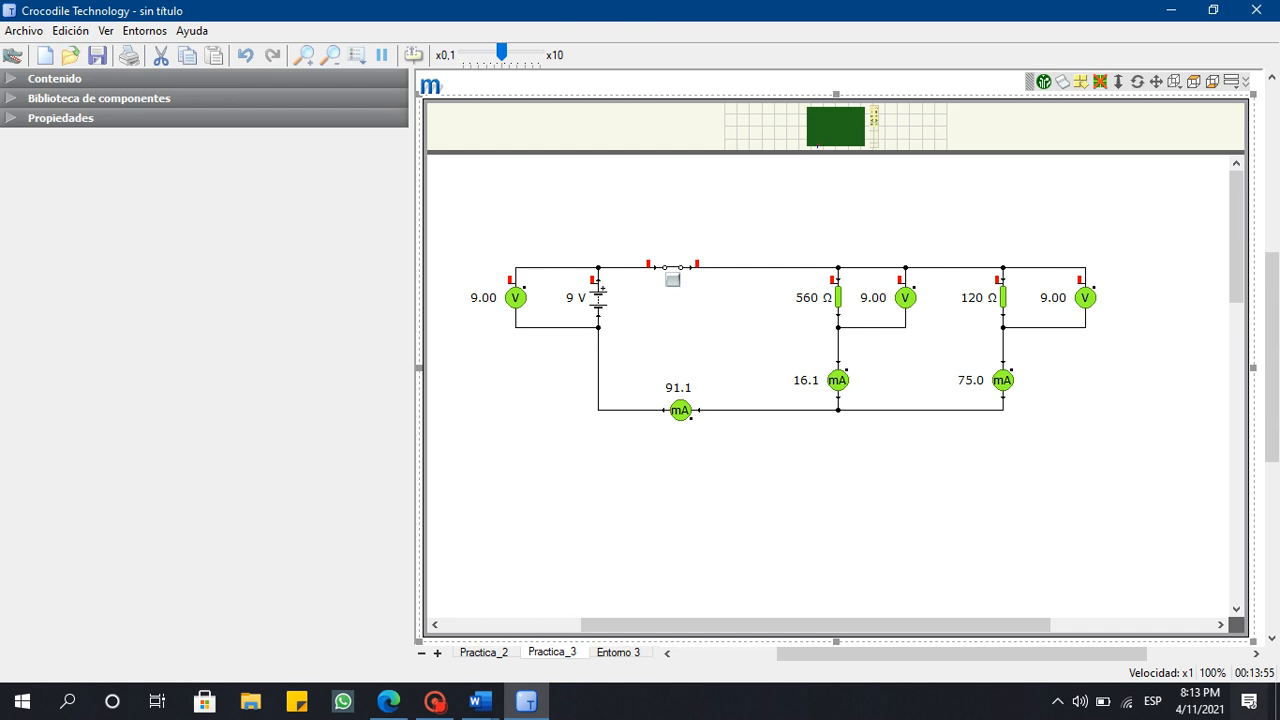
Examine the Practica 4 circuit diagram in the Manual de Practicas Word document.
mouse_move(480, 702)
click(590, 620)
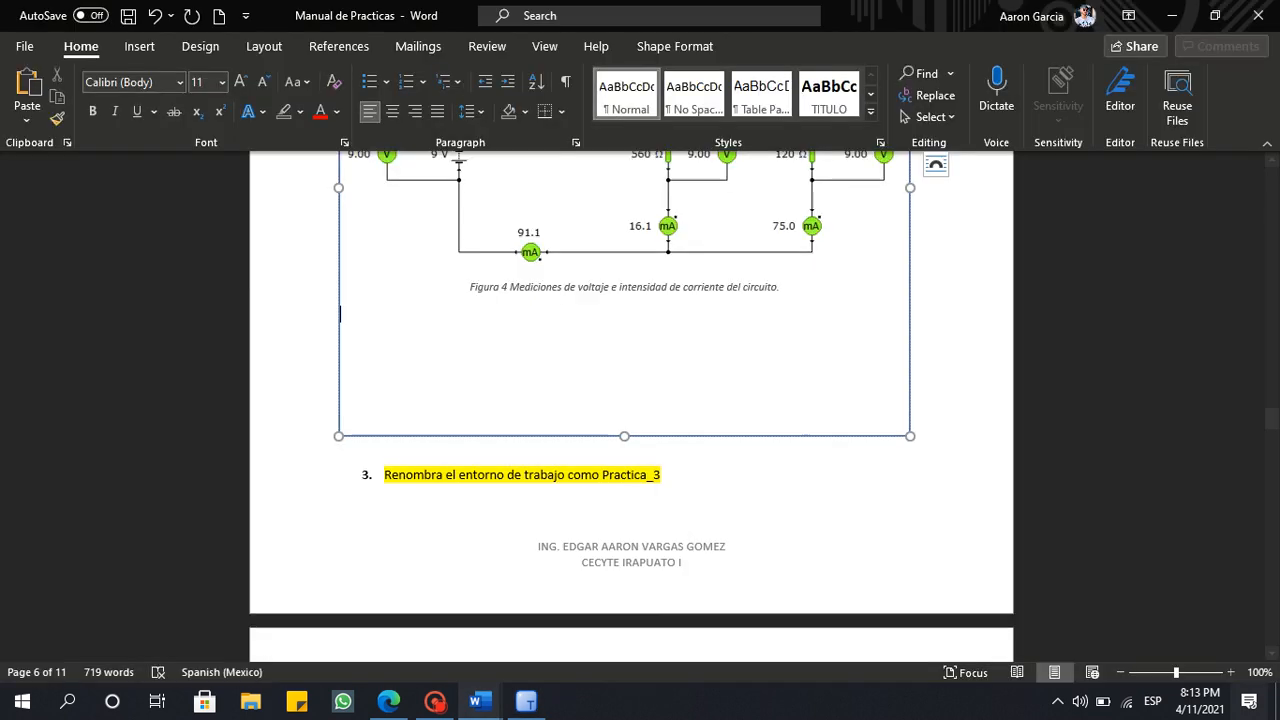
scroll(631, 405, down, 9)
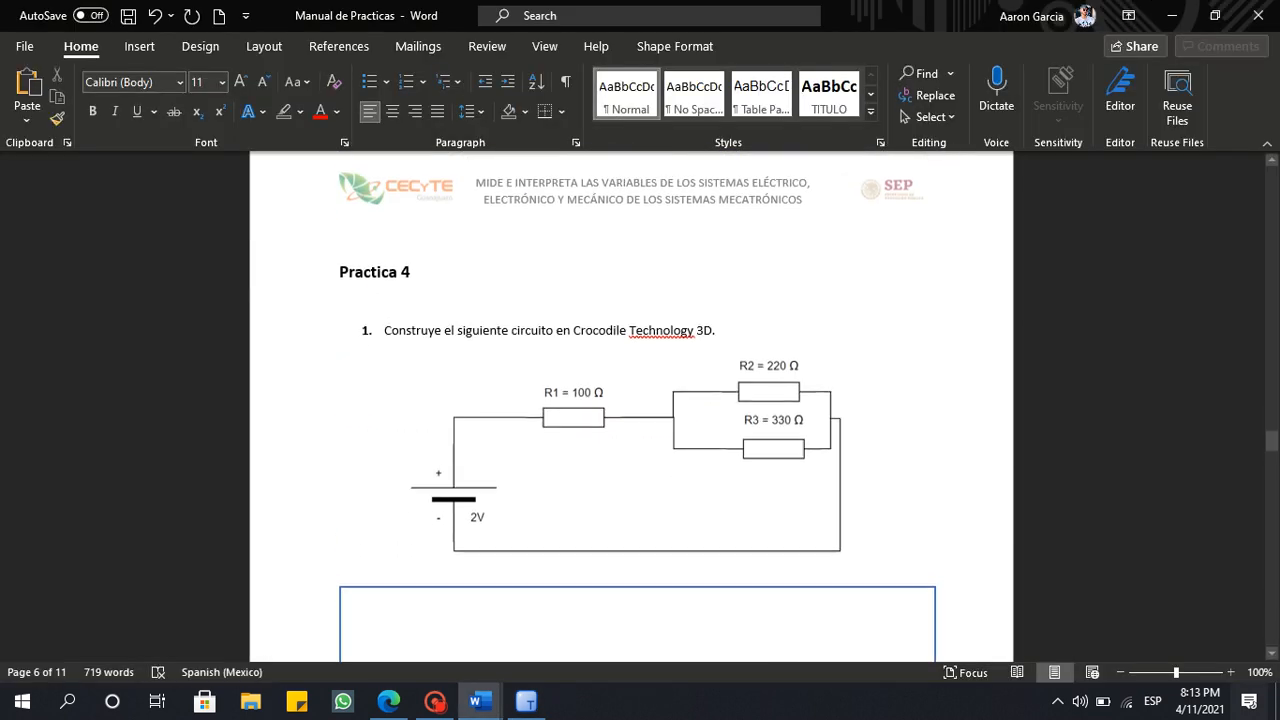
scroll(631, 405, down, 1)
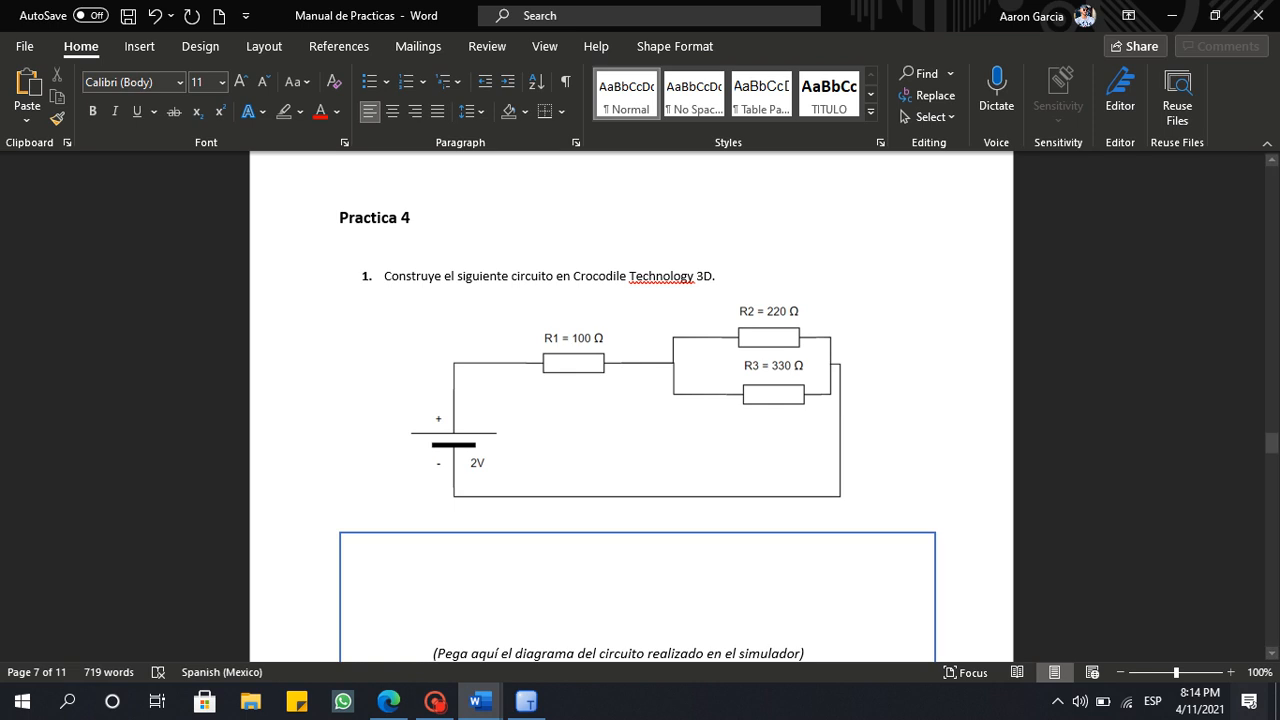
Switch to Crocodile Technology and place a rectangular PCB space in the Entorno 3 workspace, enlarged to fill the view.
click(526, 701)
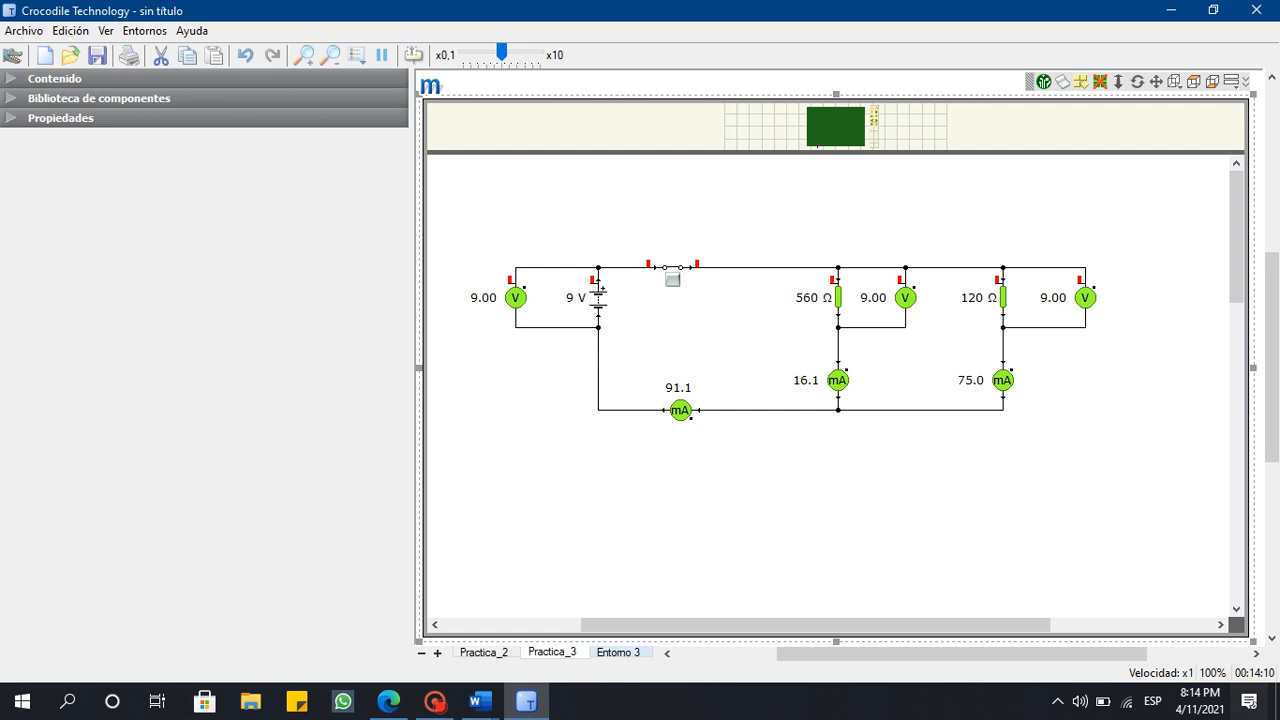
click(645, 651)
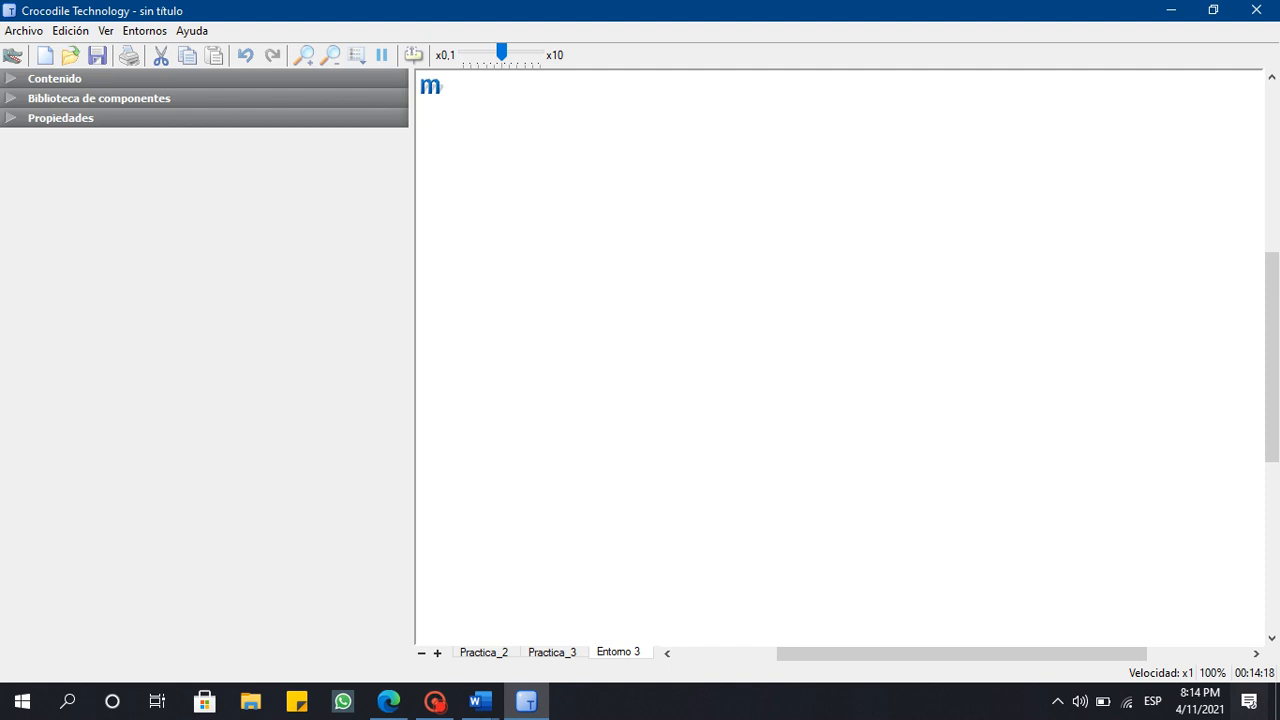
click(99, 98)
scroll(204, 374, up, 1)
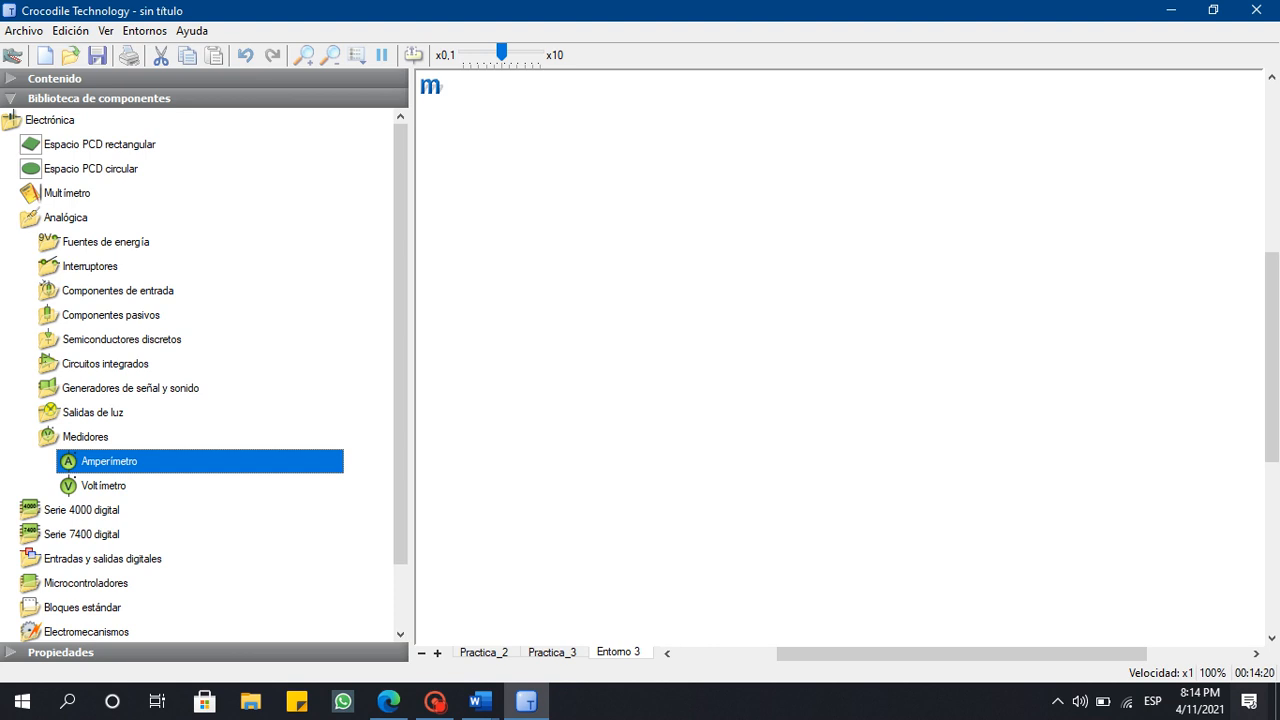
click(65, 217)
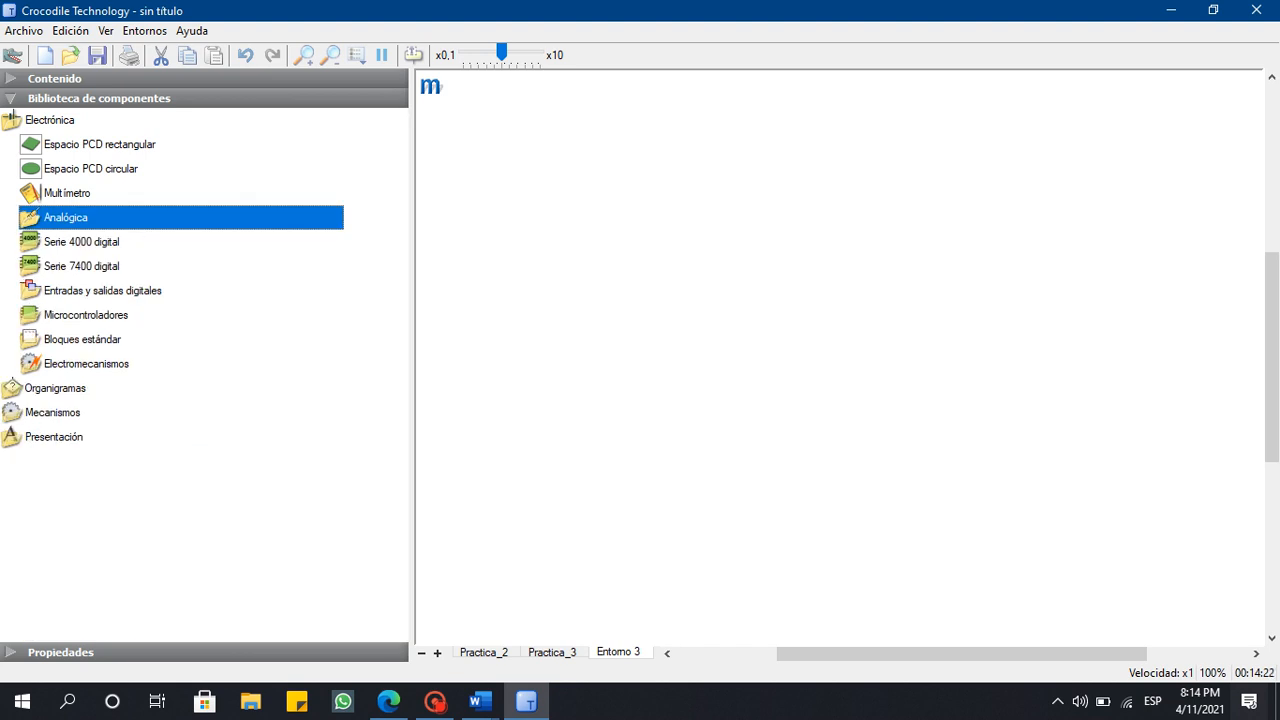
double_click(12, 118)
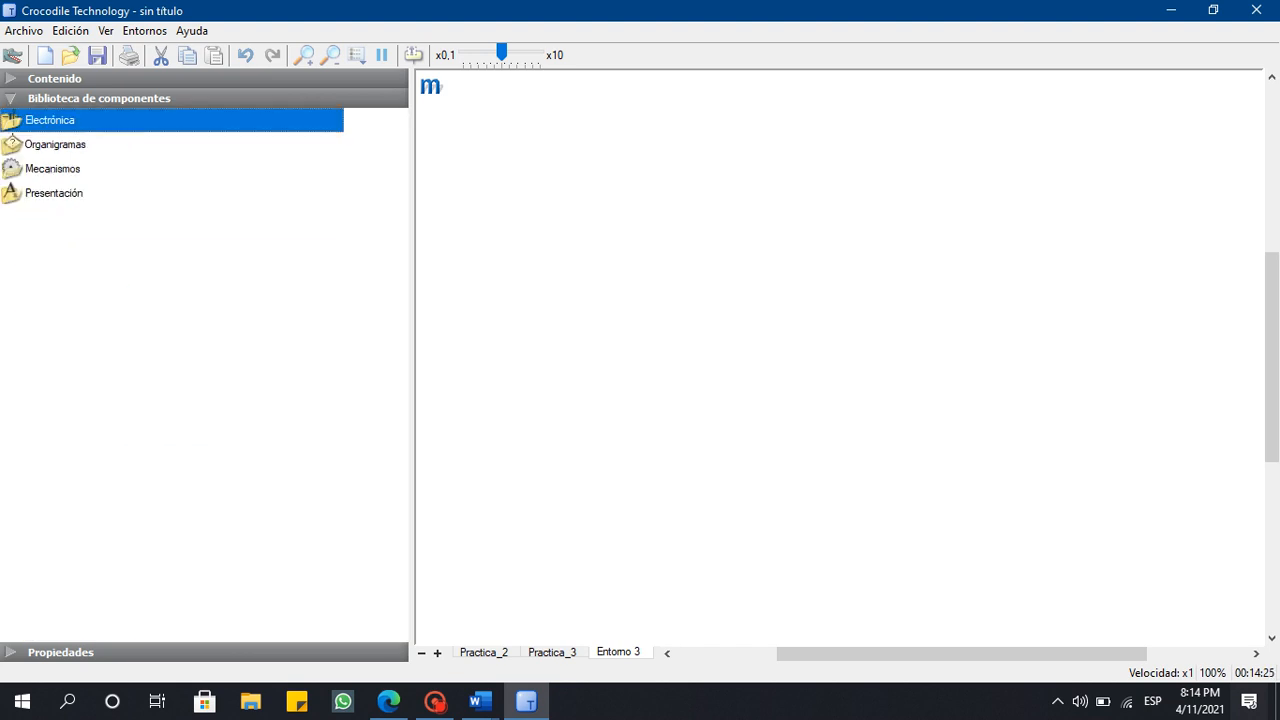
click(12, 120)
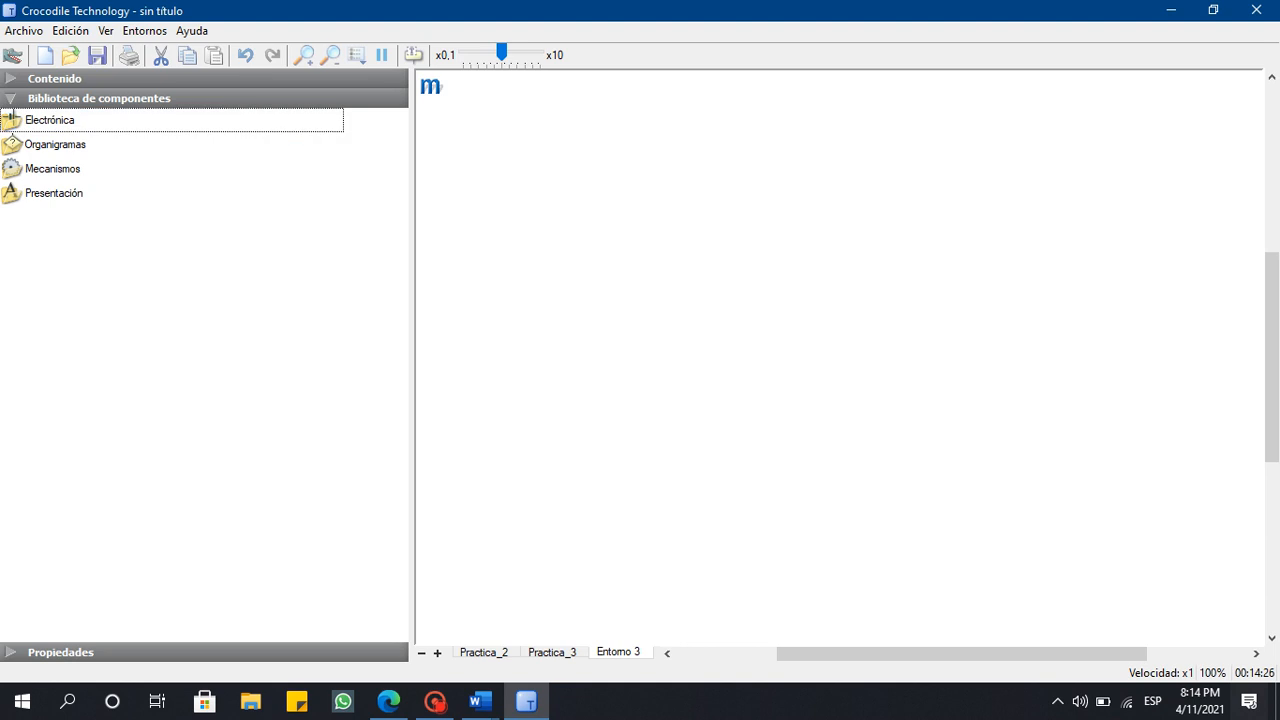
click(12, 120)
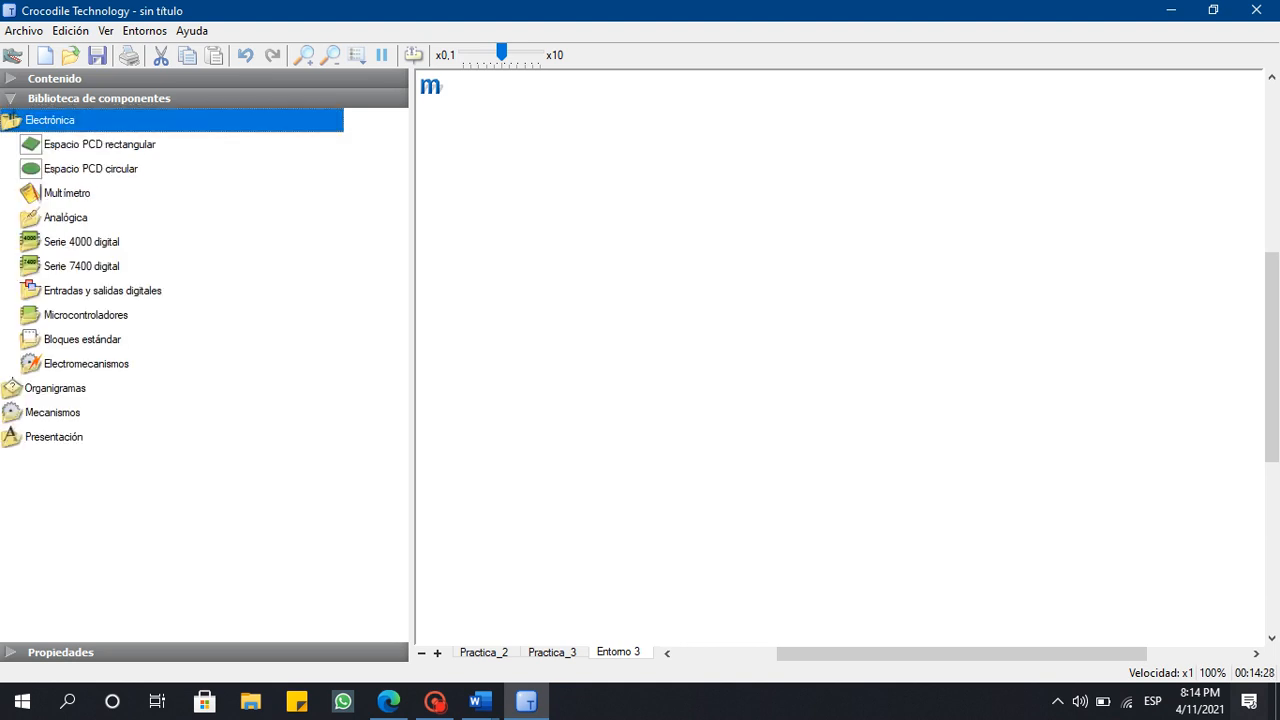
click(100, 144)
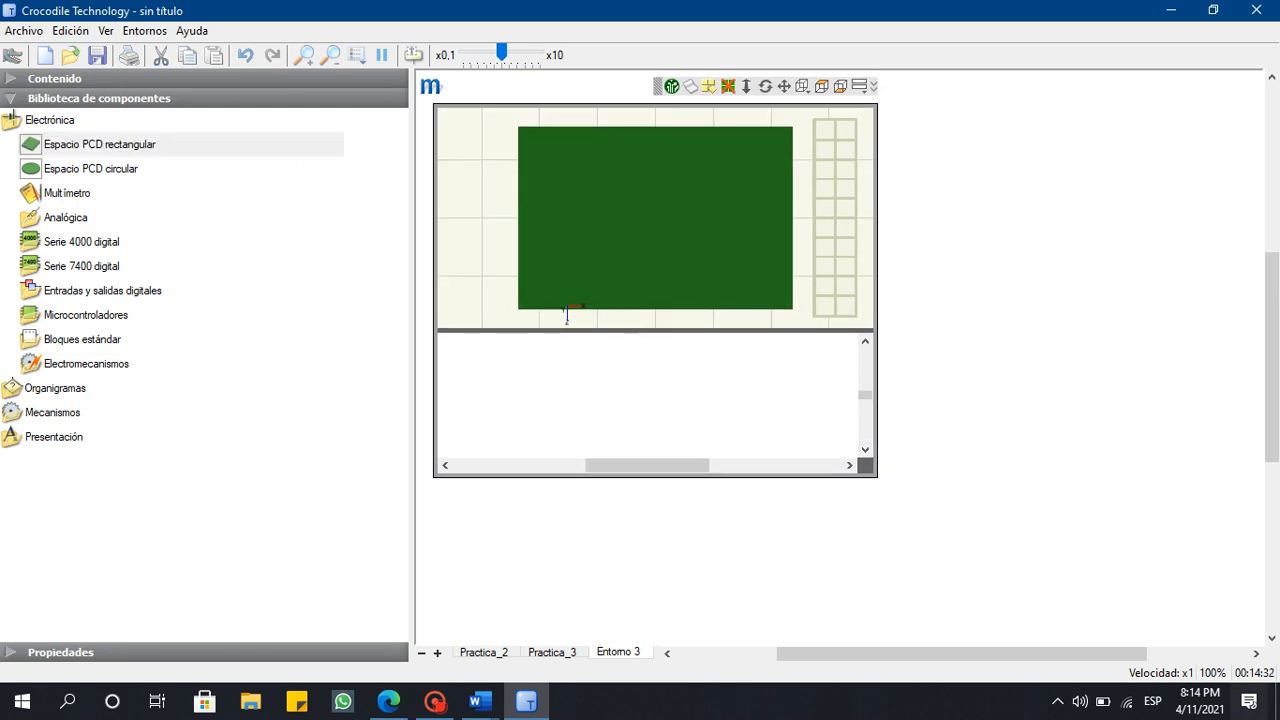
click(566, 313)
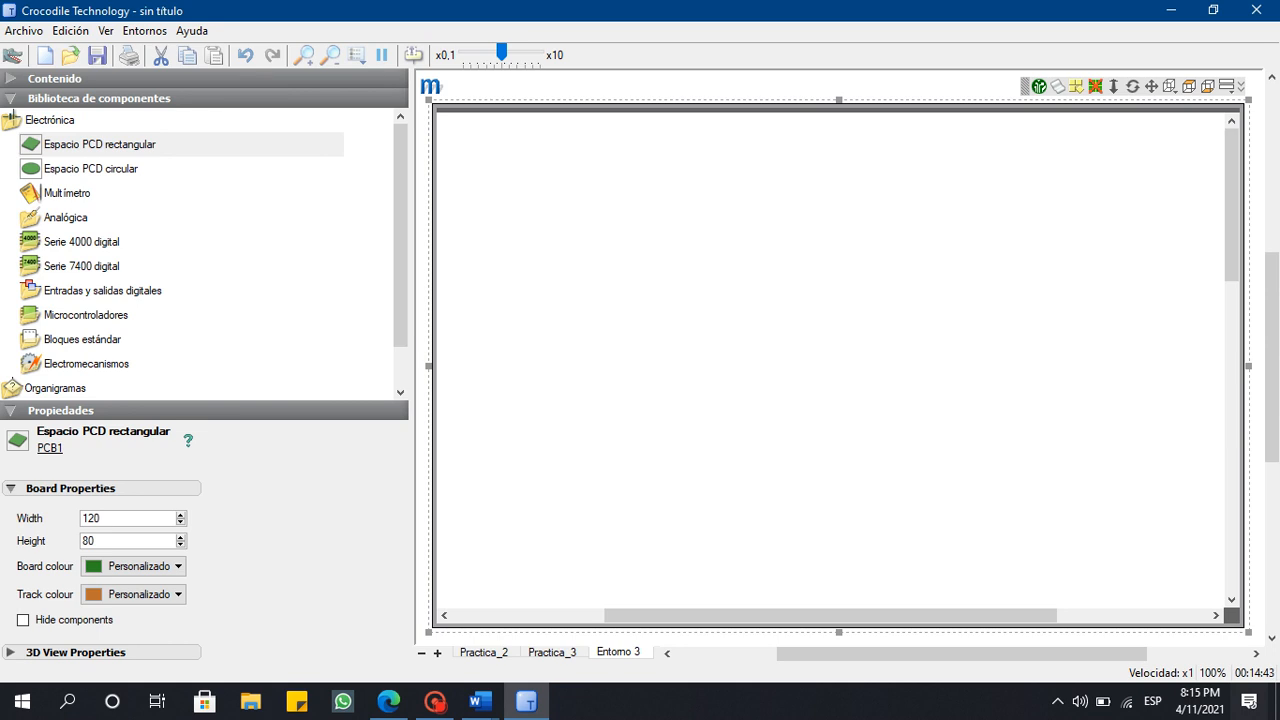
Place a battery from the analog power sources in the upper part of the Entorno 3 PCB space.
click(65, 217)
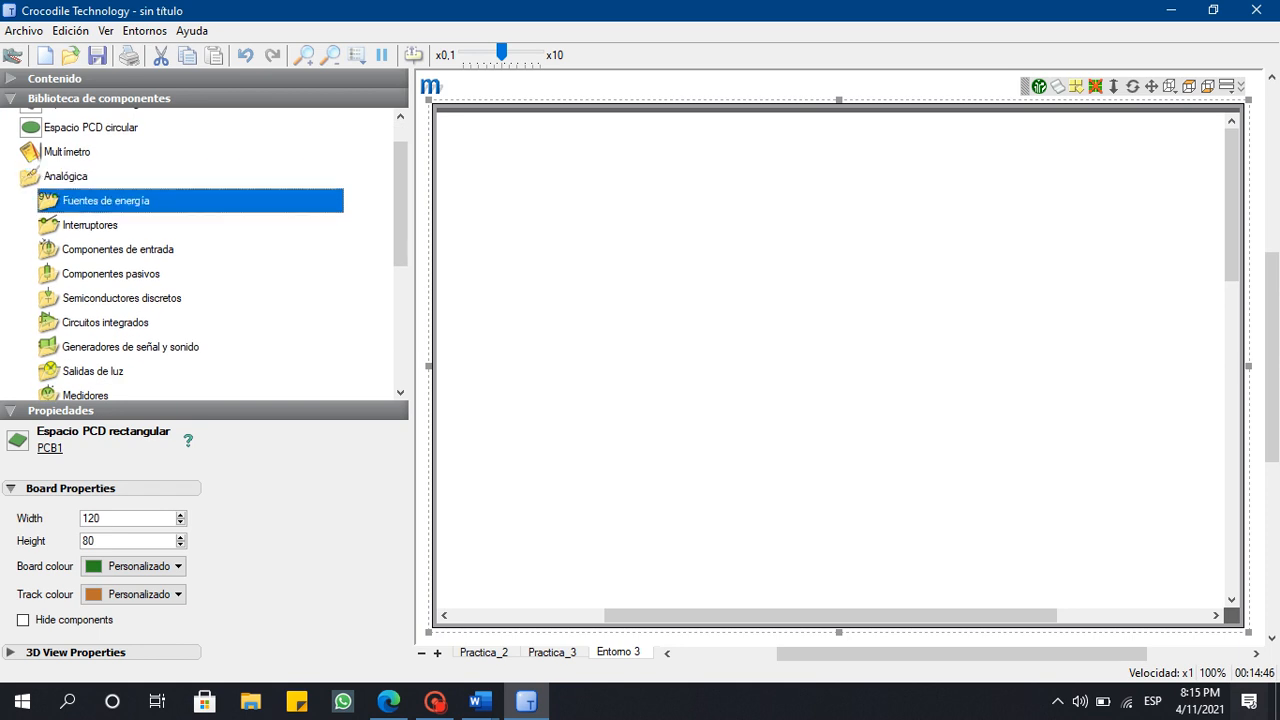
click(105, 200)
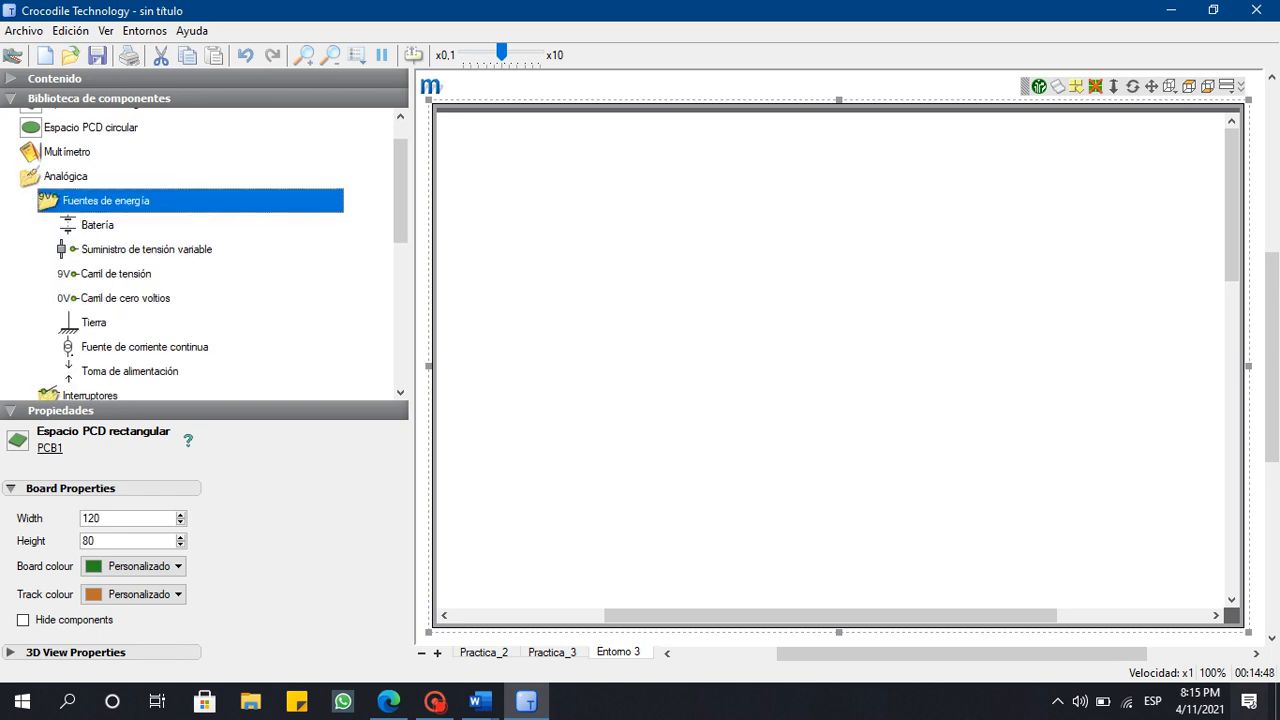
click(97, 225)
drag(97, 225, 608, 270)
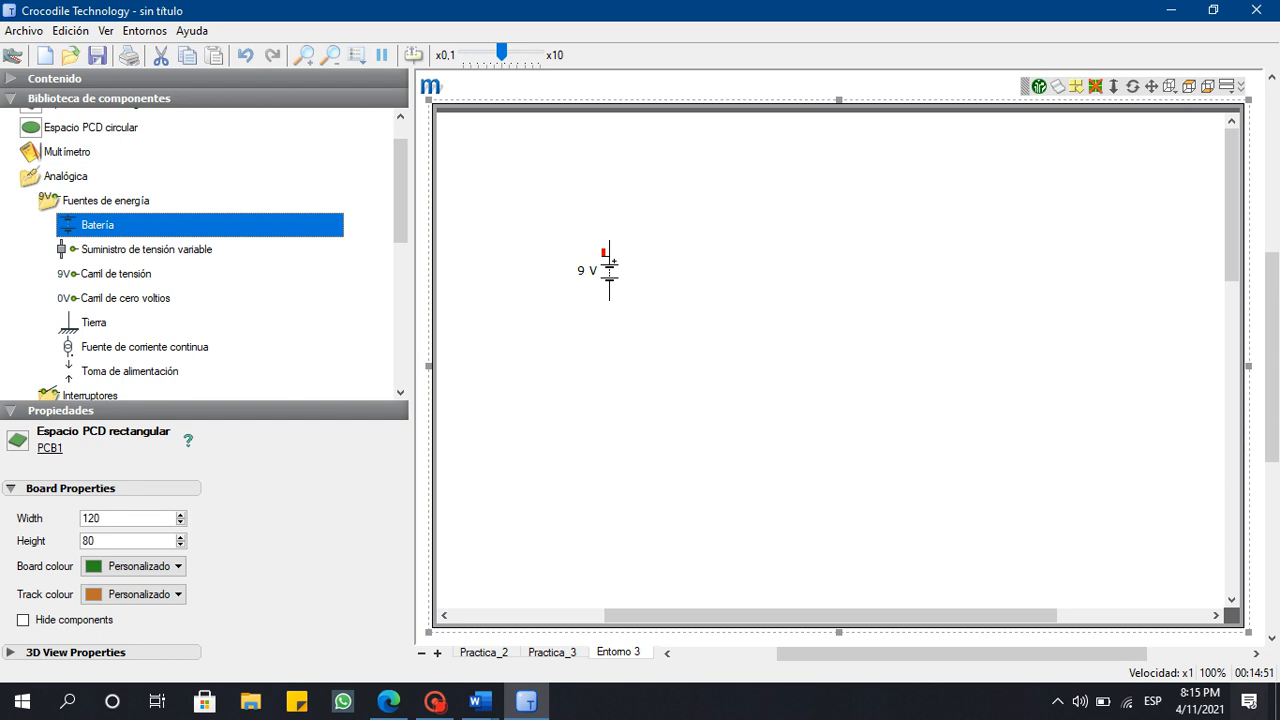
Add a resistor from the passive components beside the battery's upper end and rotate it to horizontal.
double_click(105, 200)
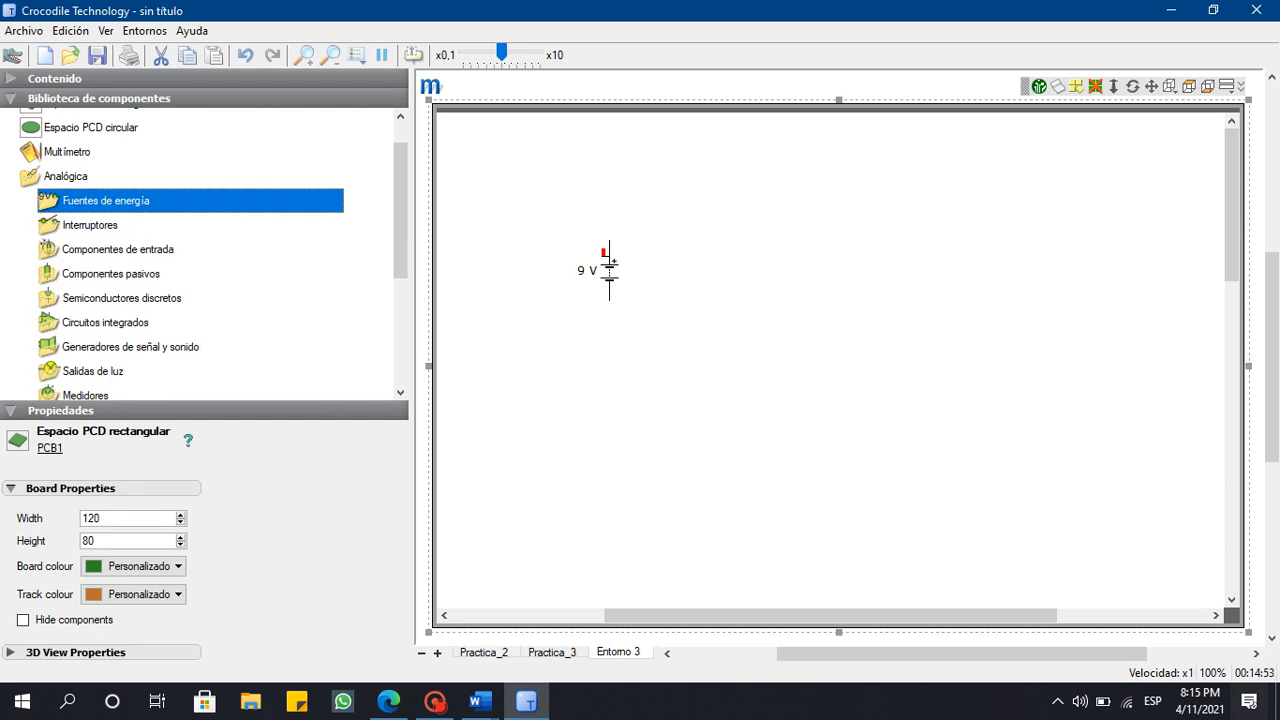
double_click(110, 273)
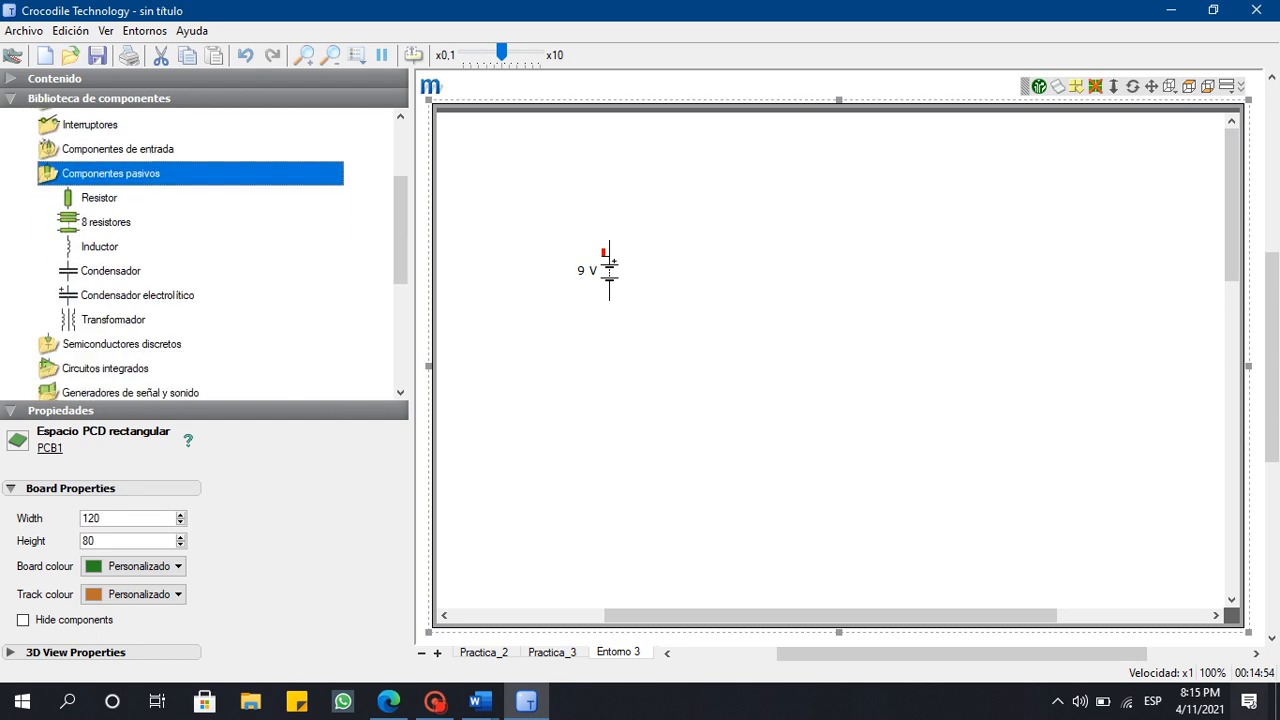
click(99, 198)
drag(99, 198, 714, 240)
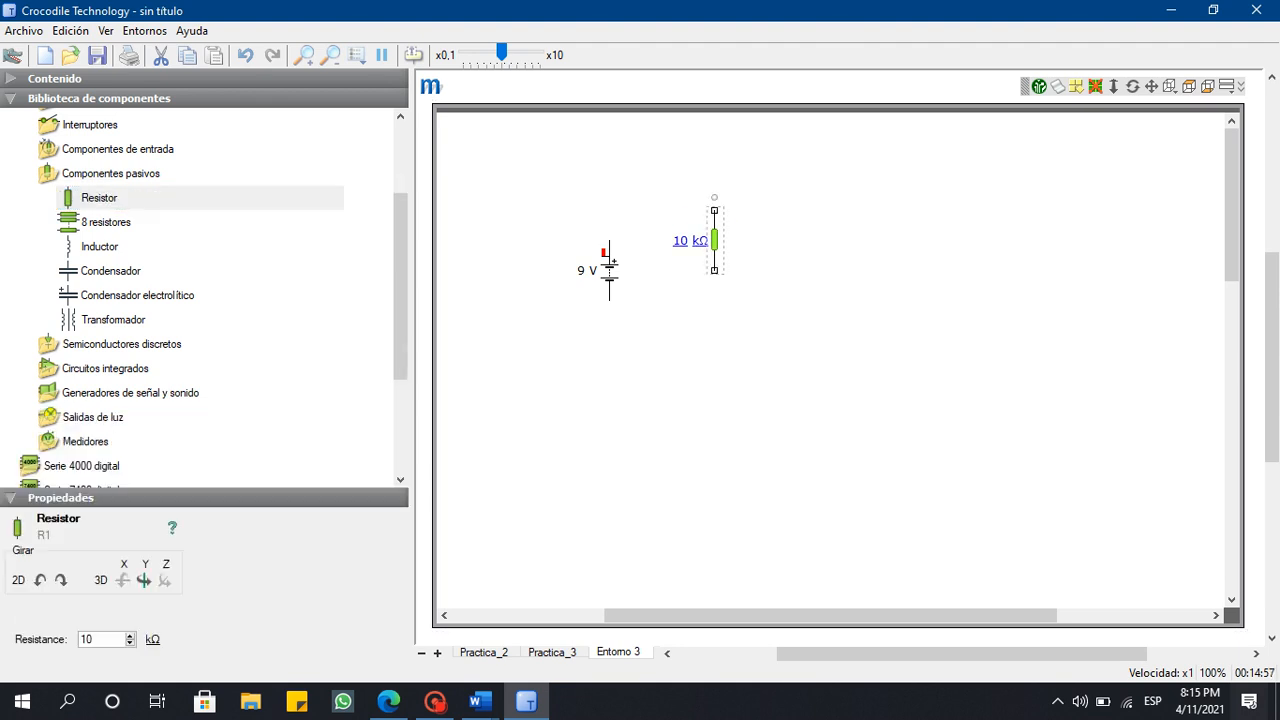
click(61, 580)
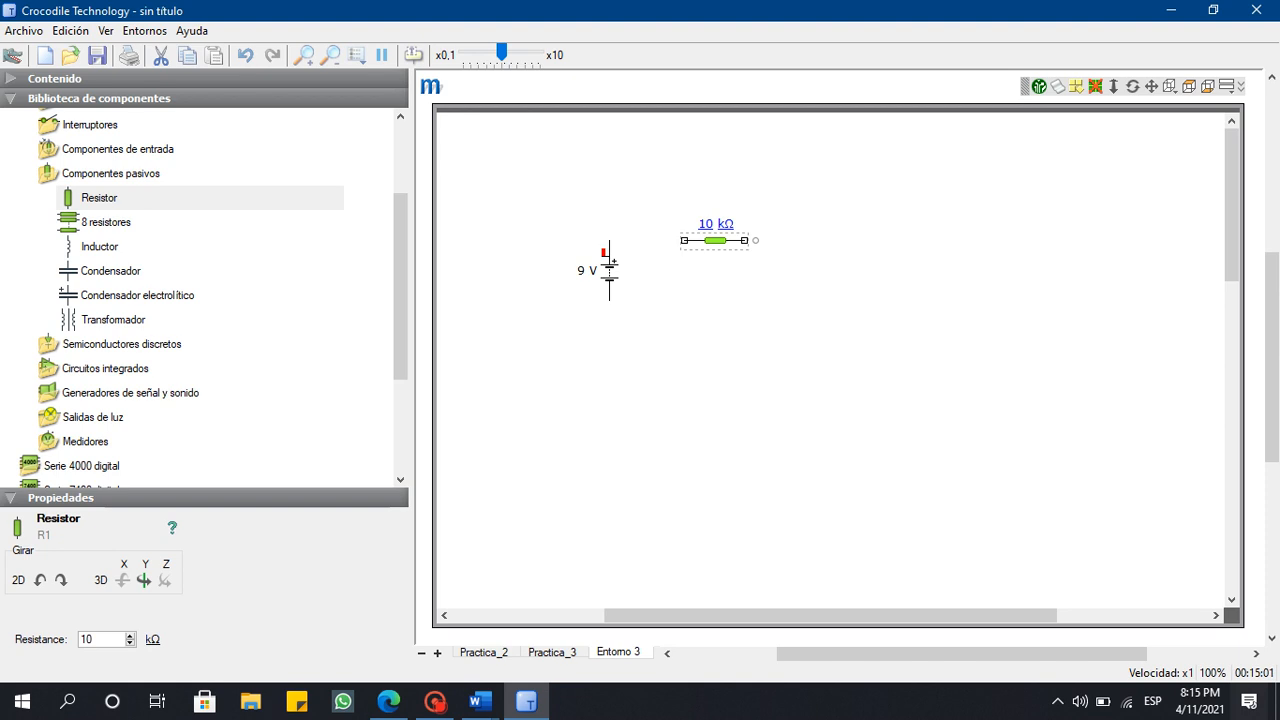
Paste two copies of the resistor, one above the other beyond the original, and shift the original slightly upward between their heights.
right_click(709, 240)
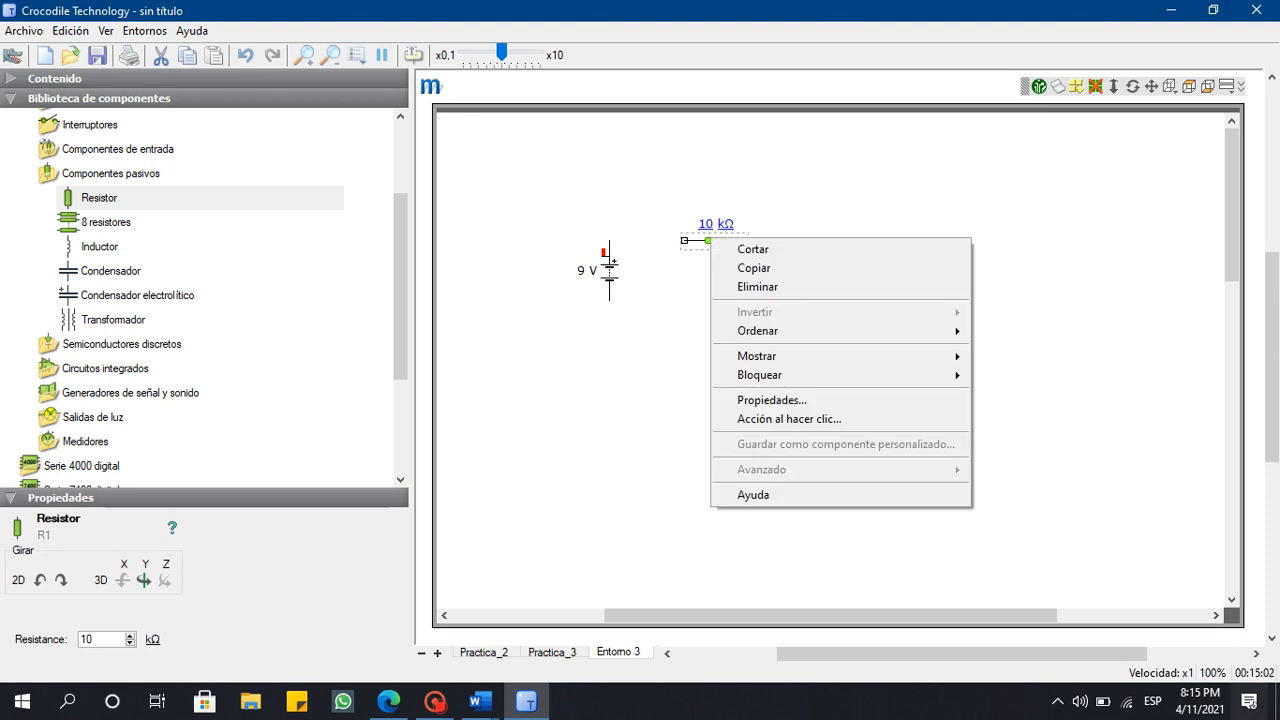
click(754, 268)
right_click(886, 217)
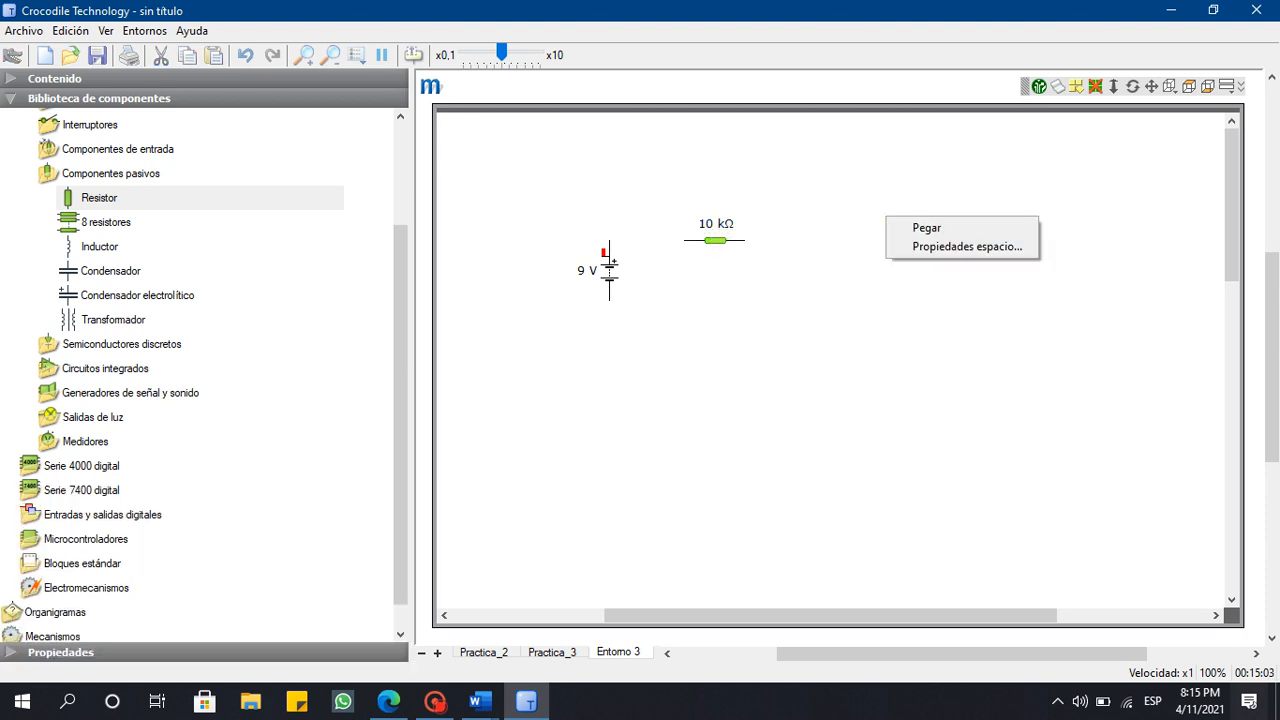
click(926, 227)
right_click(843, 238)
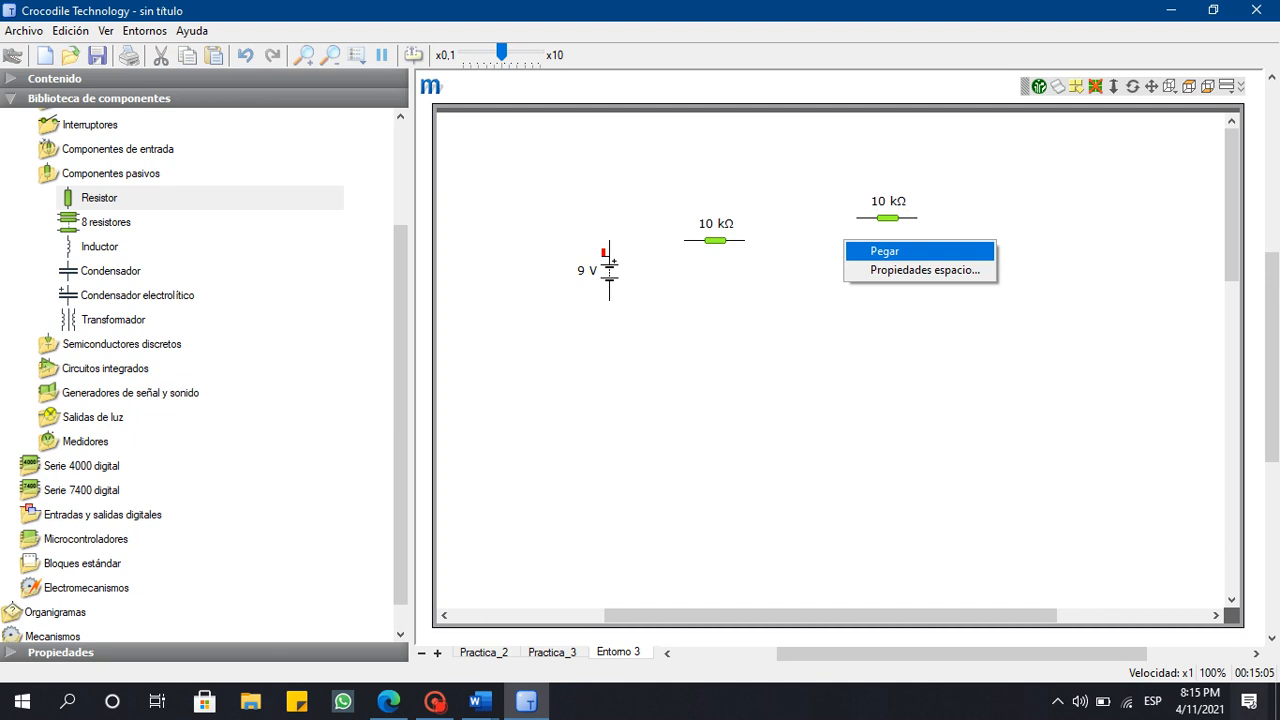
key(Escape)
drag(843, 240, 888, 255)
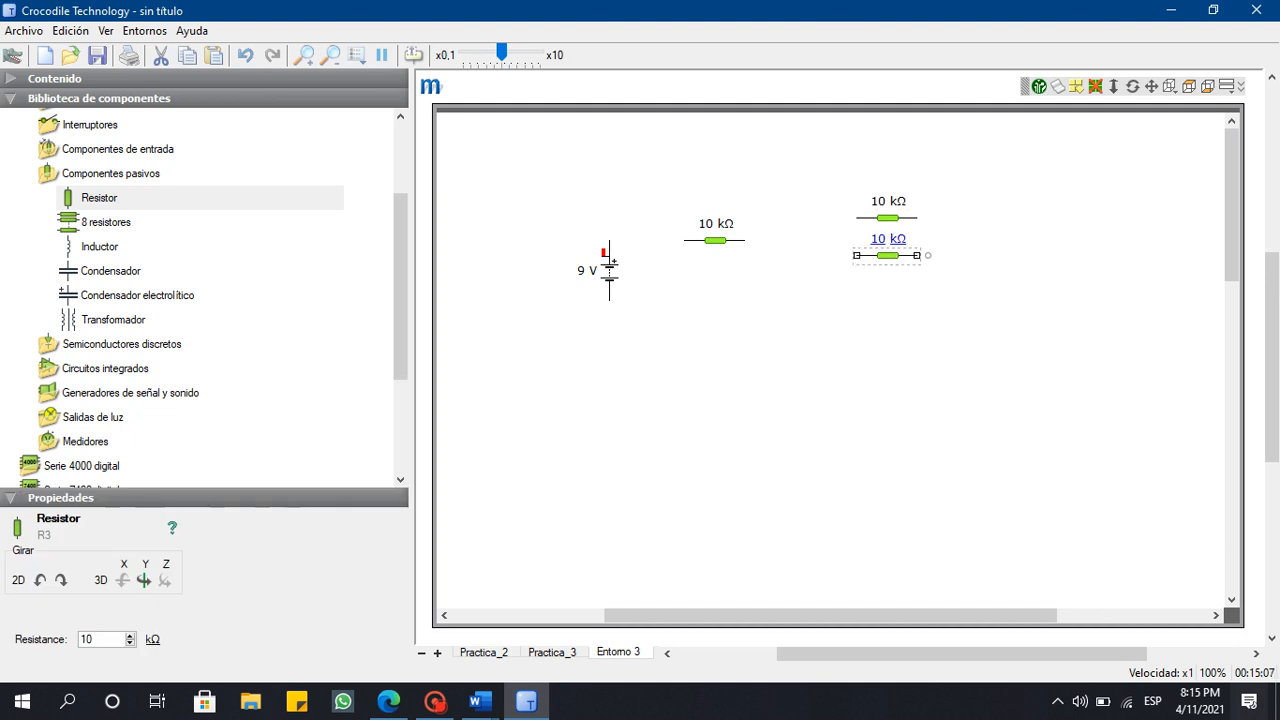
drag(715, 240, 715, 233)
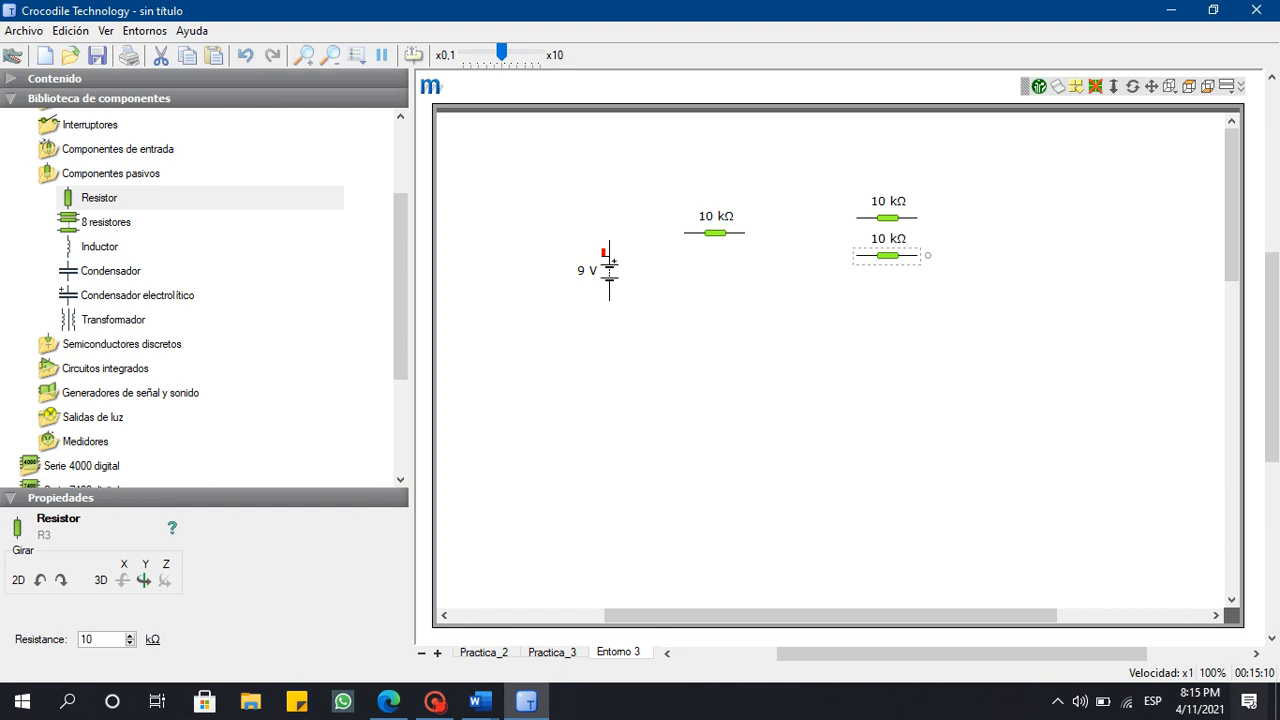
Wire the near ends of the two stacked resistors together and to the single resistor, then spread and align them with it.
click(790, 230)
drag(857, 217, 857, 255)
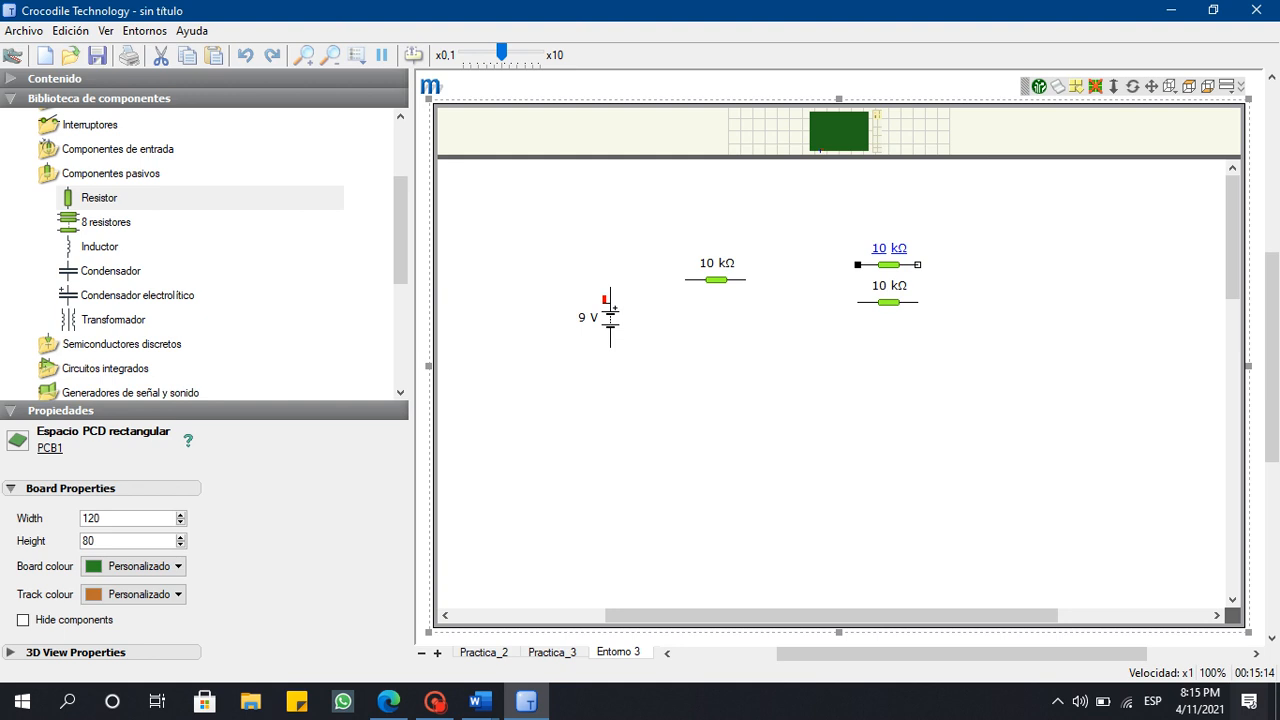
drag(857, 264, 857, 301)
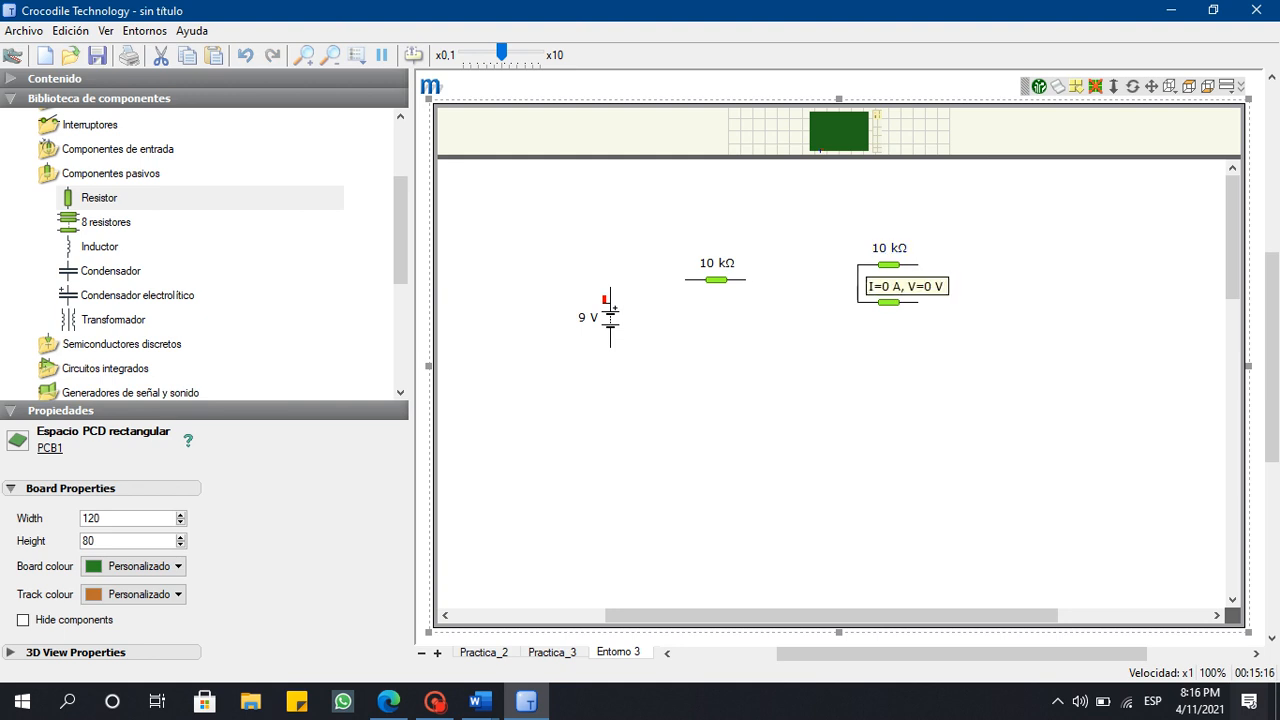
drag(857, 264, 745, 279)
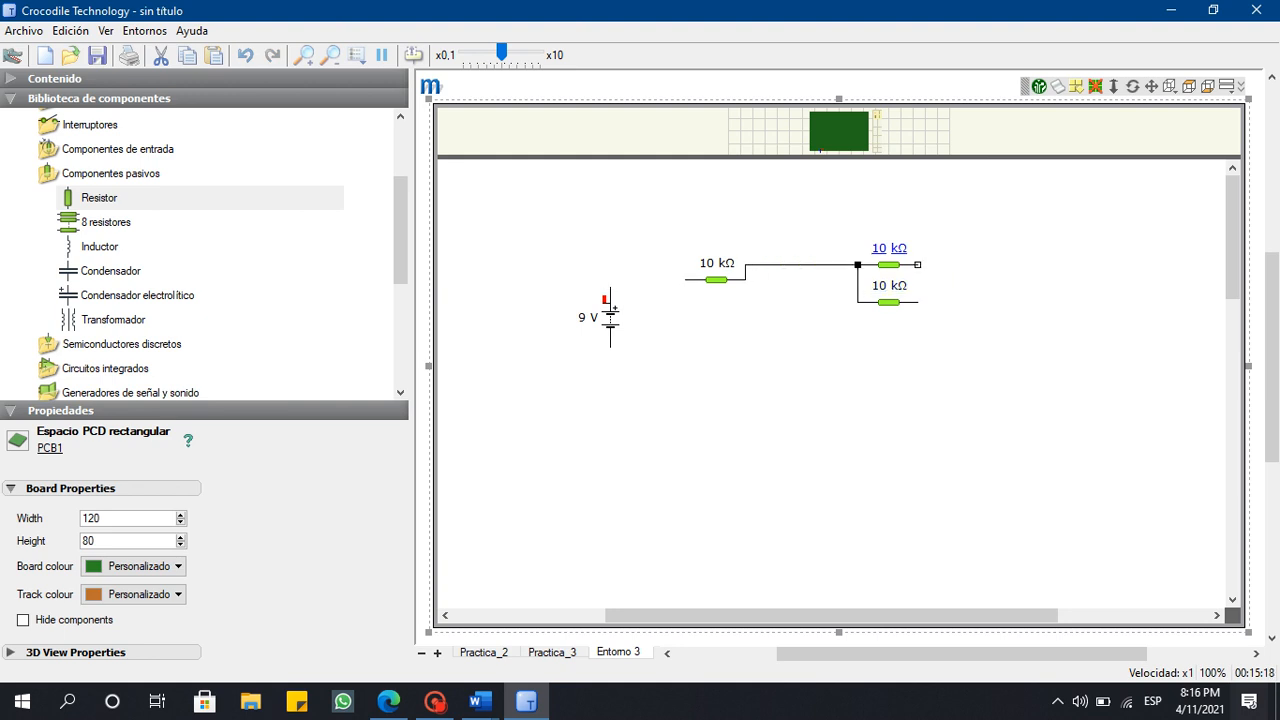
drag(888, 265, 888, 339)
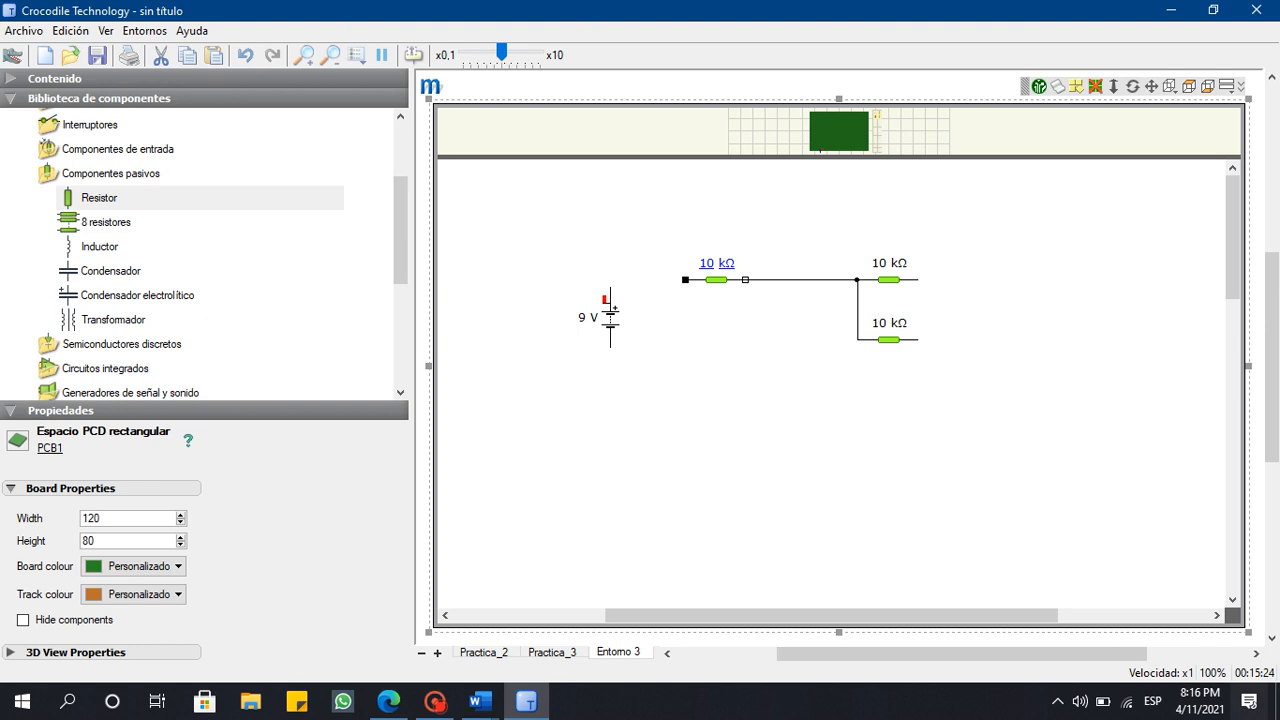
Wire the battery to the series resistor and the stacked resistors' node, join the stacked resistors' far ends, and straighten the battery's wiring.
drag(685, 280, 610, 290)
mouse_move(917, 280)
mouse_down()
mouse_move(917, 340)
mouse_move(610, 347)
mouse_move(641, 358)
mouse_move(625, 354)
mouse_move(858, 340)
mouse_up()
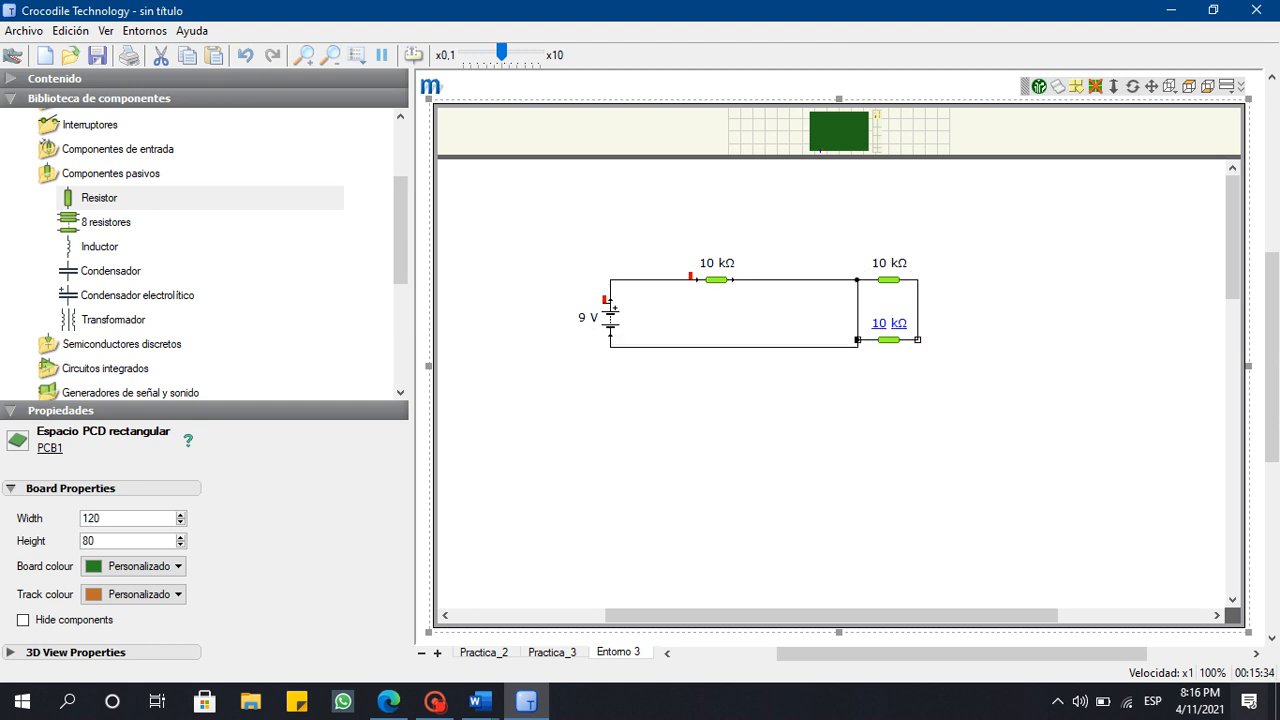
click(888, 340)
drag(610, 318, 610, 310)
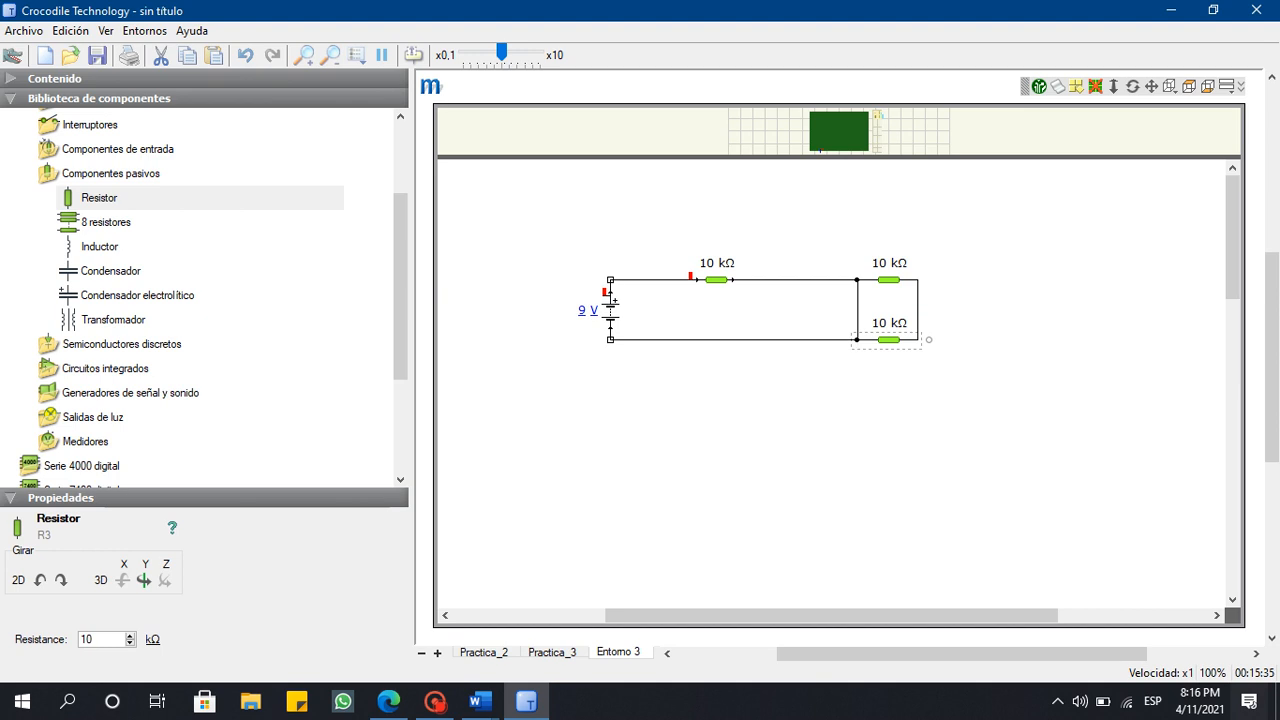
click(660, 410)
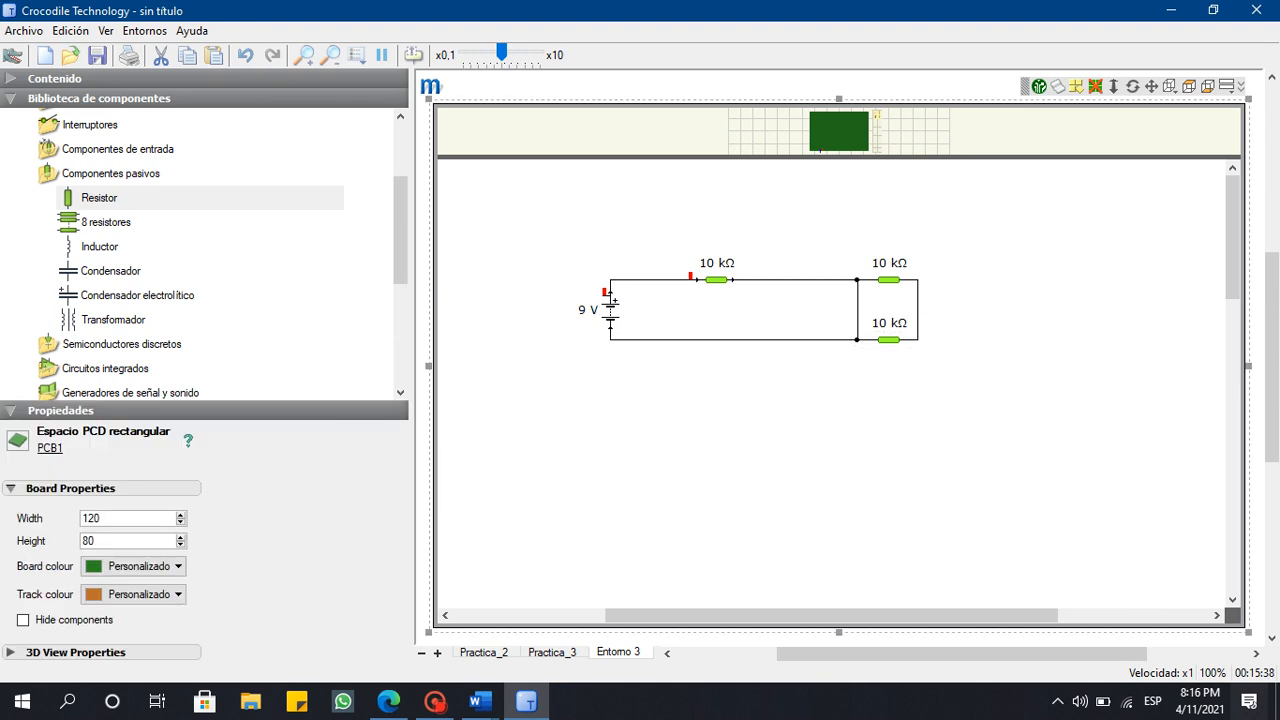
Arrange the Manual de Practicas Word document side by side with Crocodile Technology.
mouse_move(480, 702)
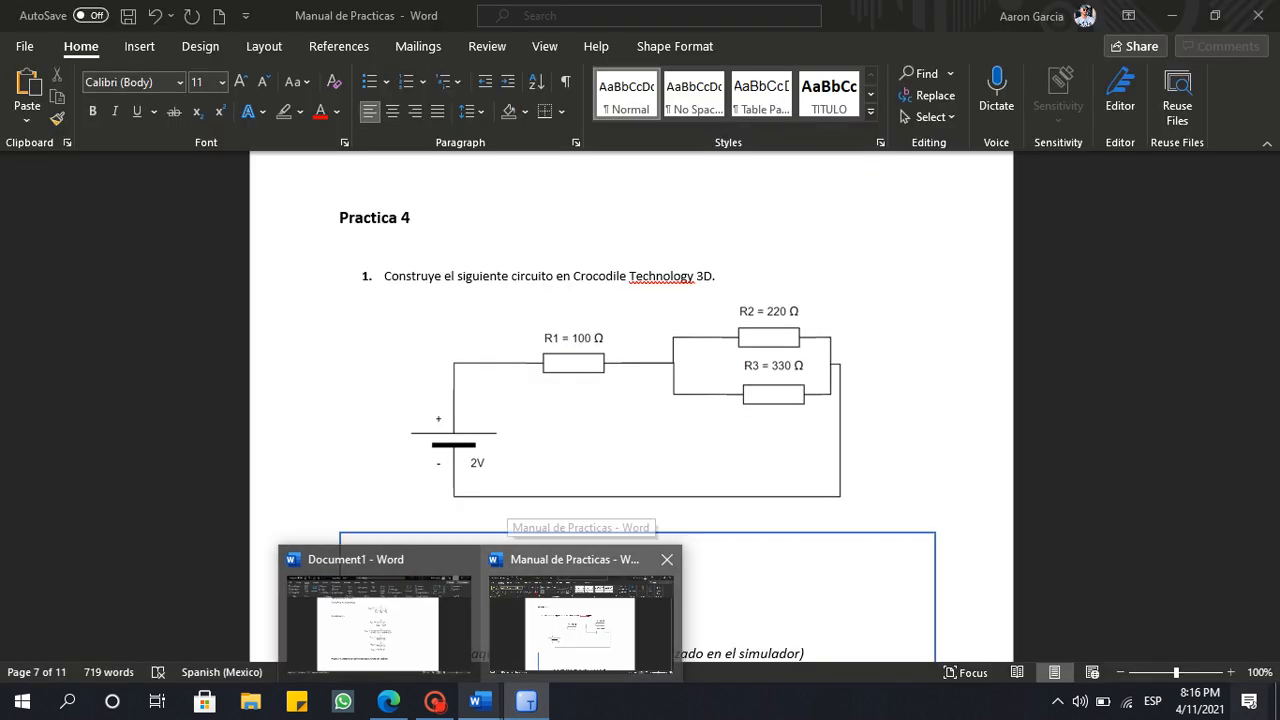
click(580, 615)
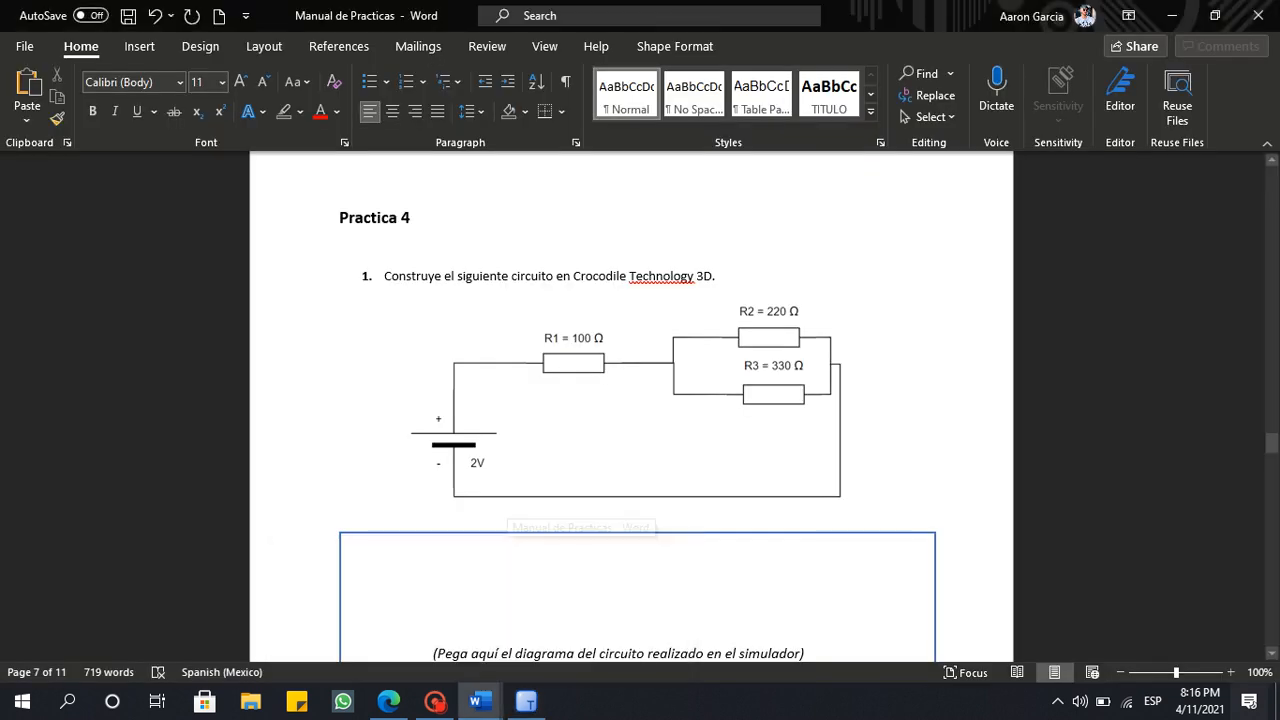
drag(905, 15, 120, 180)
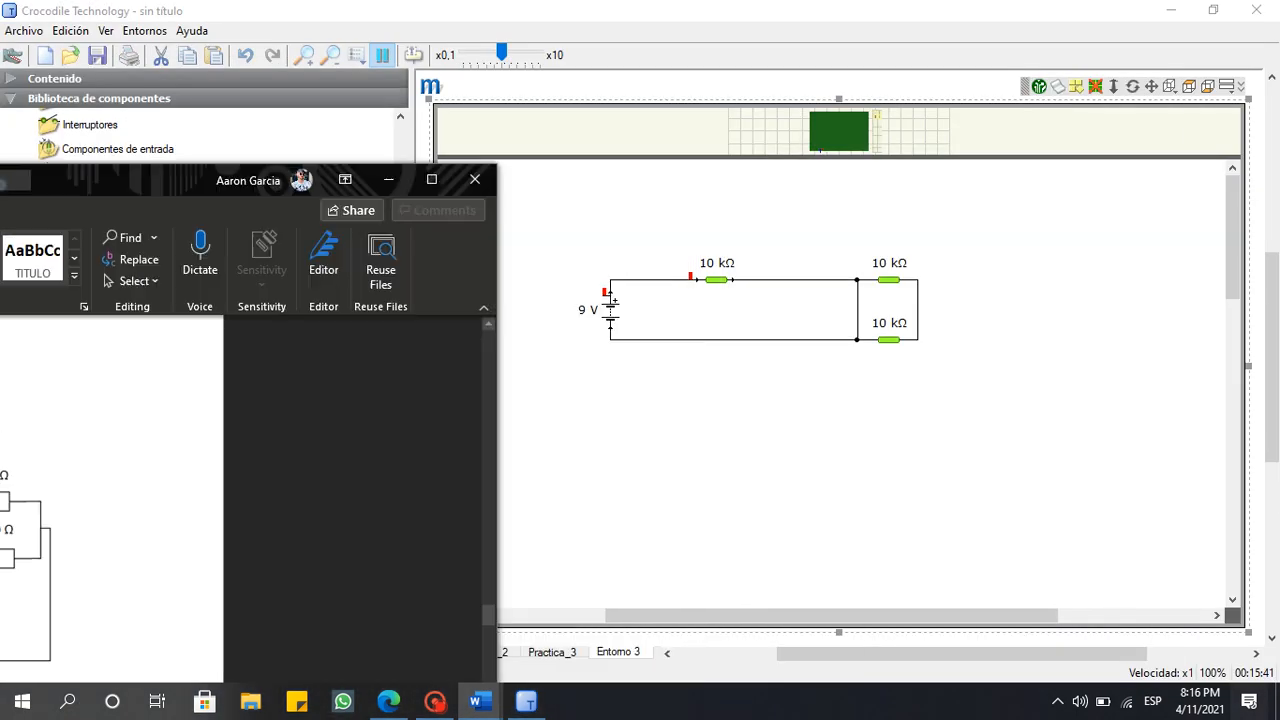
drag(5, 180, 0, 180)
click(800, 251)
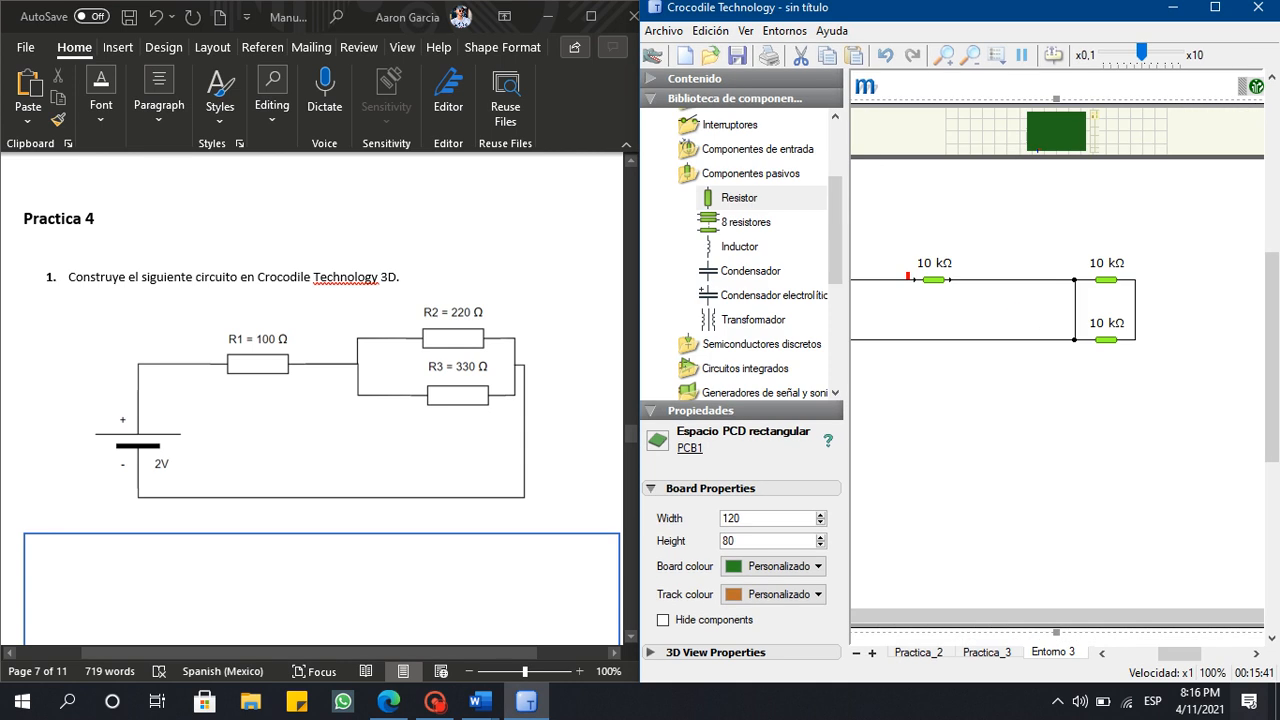
Undo the trial shift of the battery's return wire, and delete it and the wire between the series resistor and the parallel pair.
drag(970, 340, 970, 399)
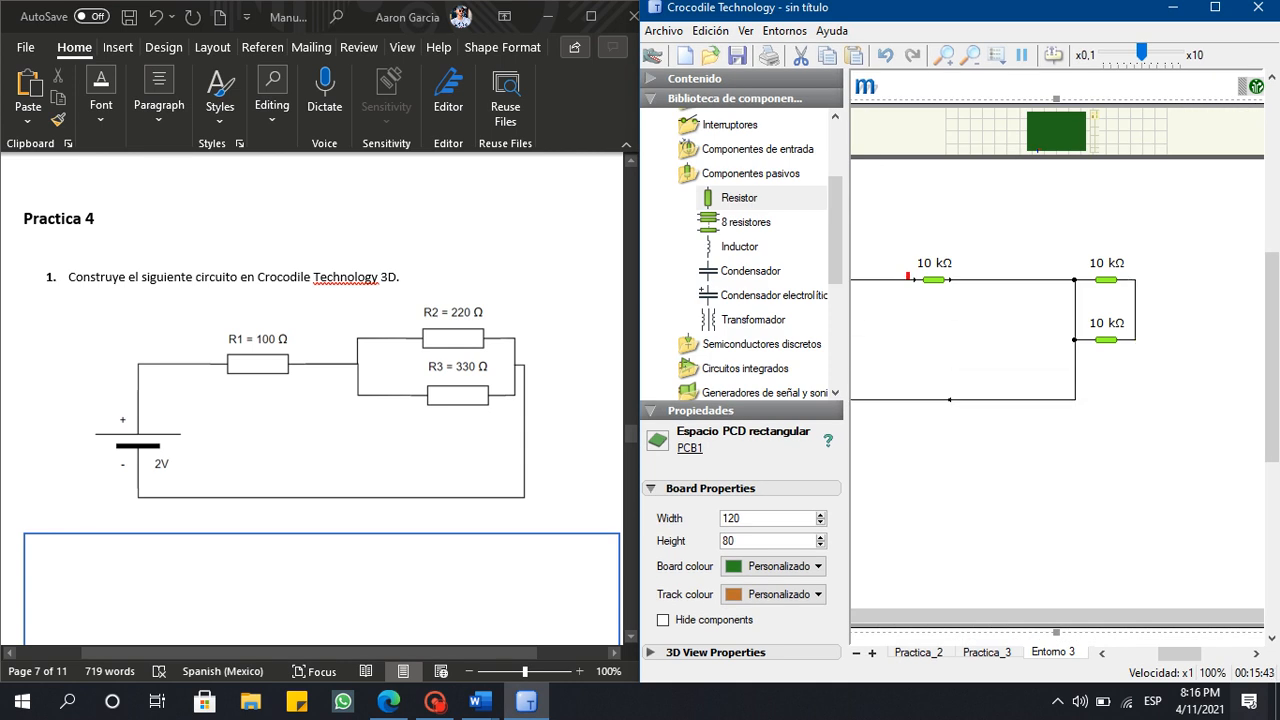
key(ctrl+z)
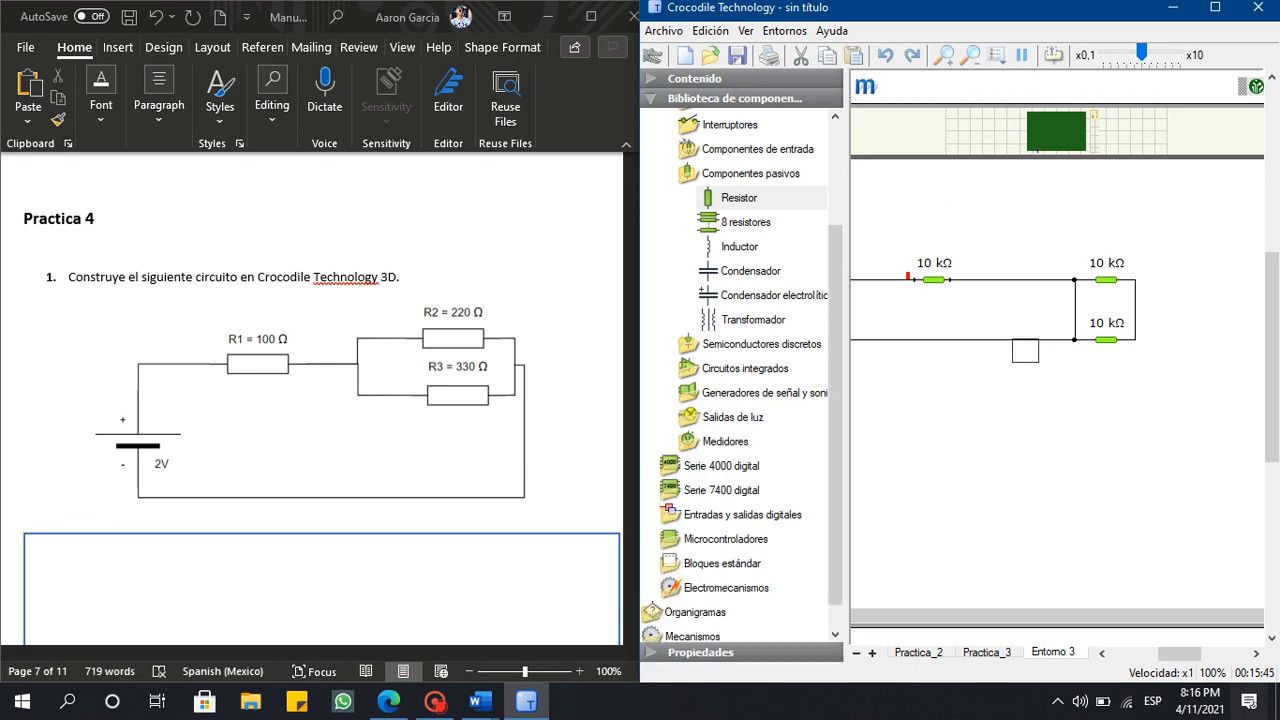
click(1000, 339)
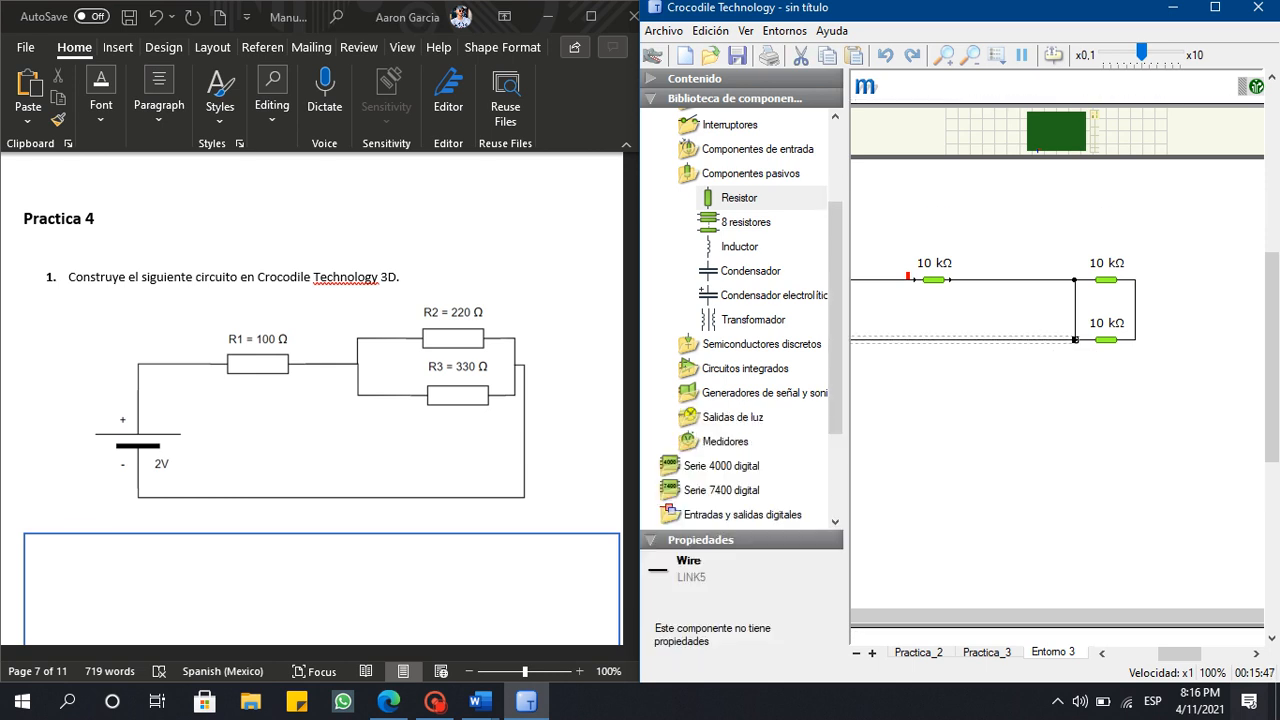
key(Delete)
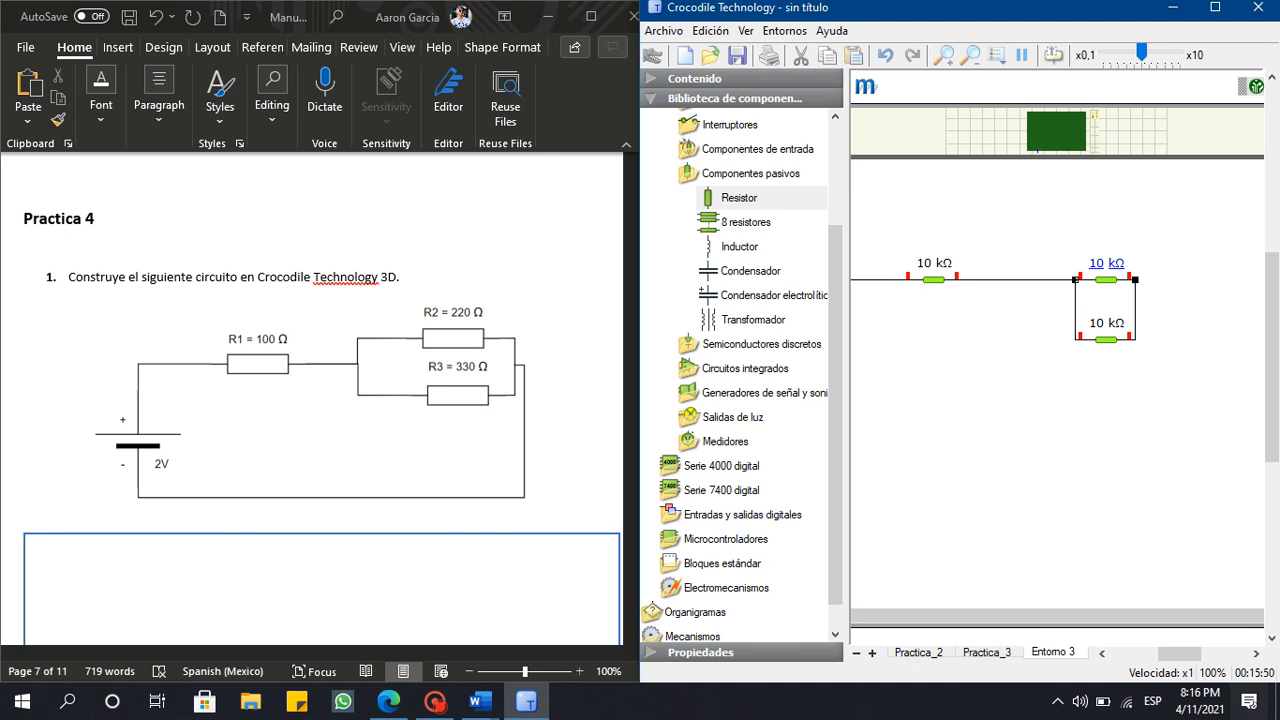
click(1006, 280)
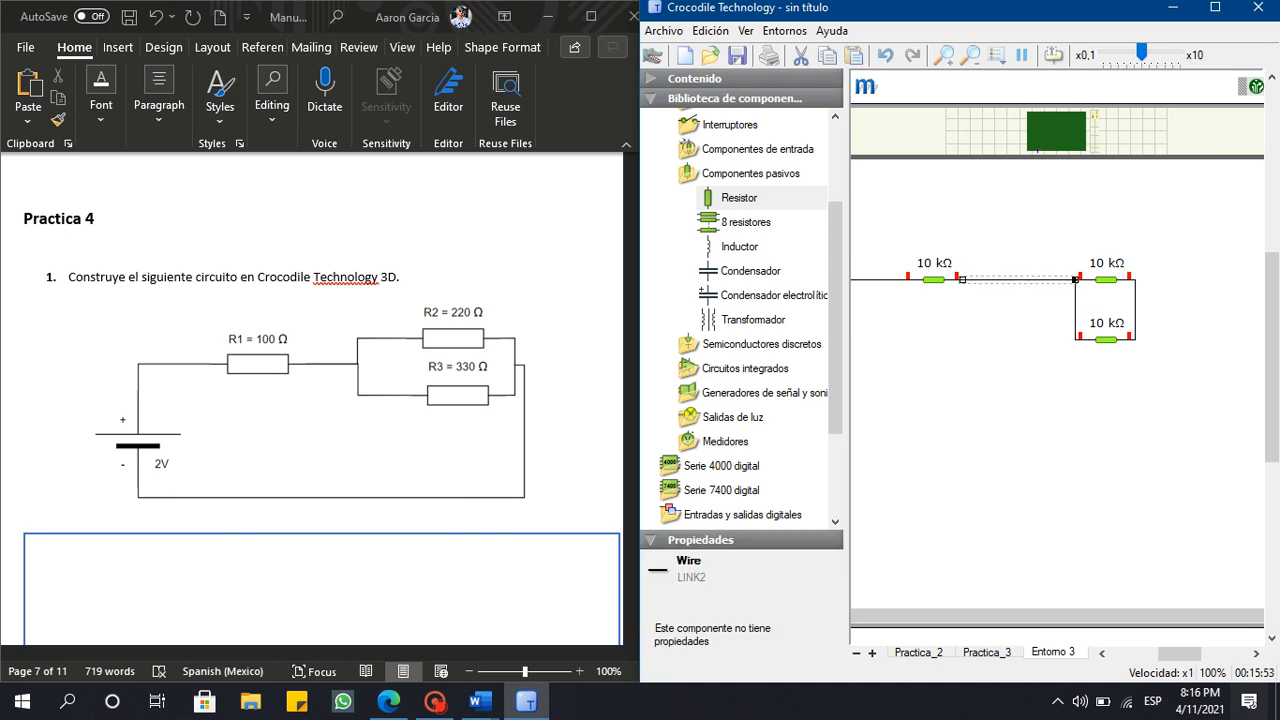
key(Delete)
Move the parallel resistor pair upward and wire the series resistor to the midpoint of the pair's near-side wire.
drag(1145, 377, 1097, 249)
click(1158, 290)
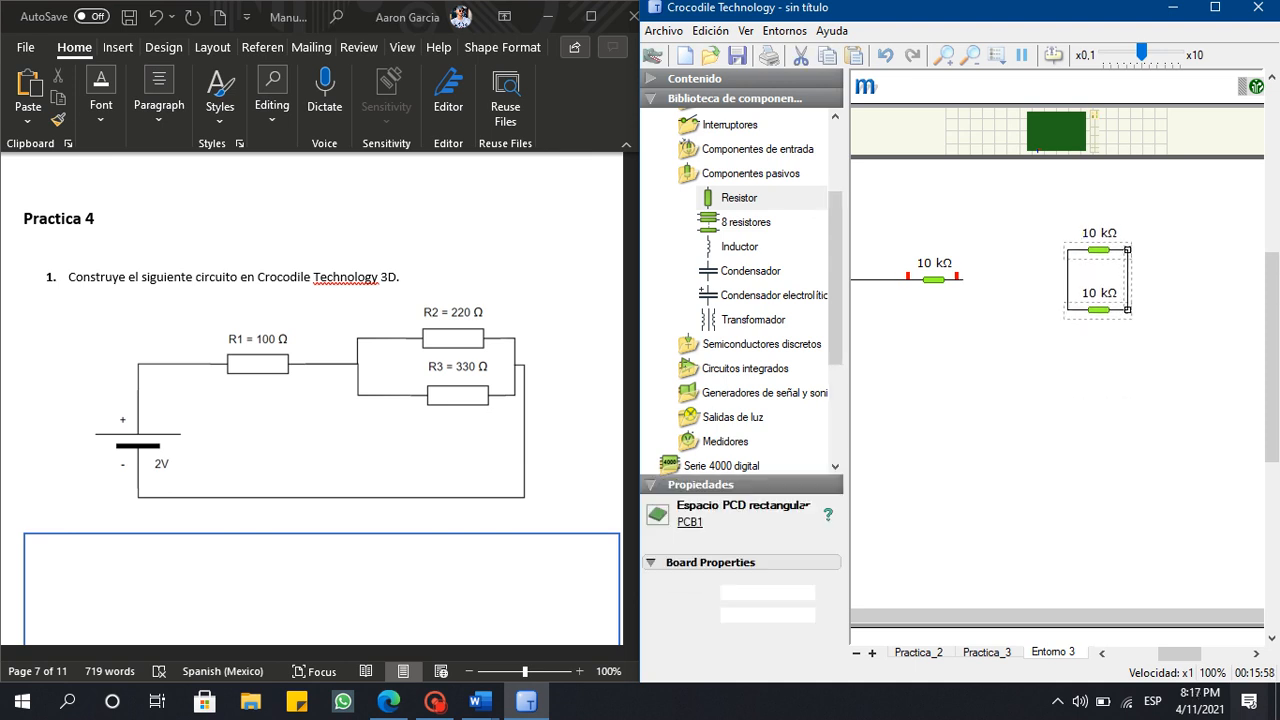
click(962, 280)
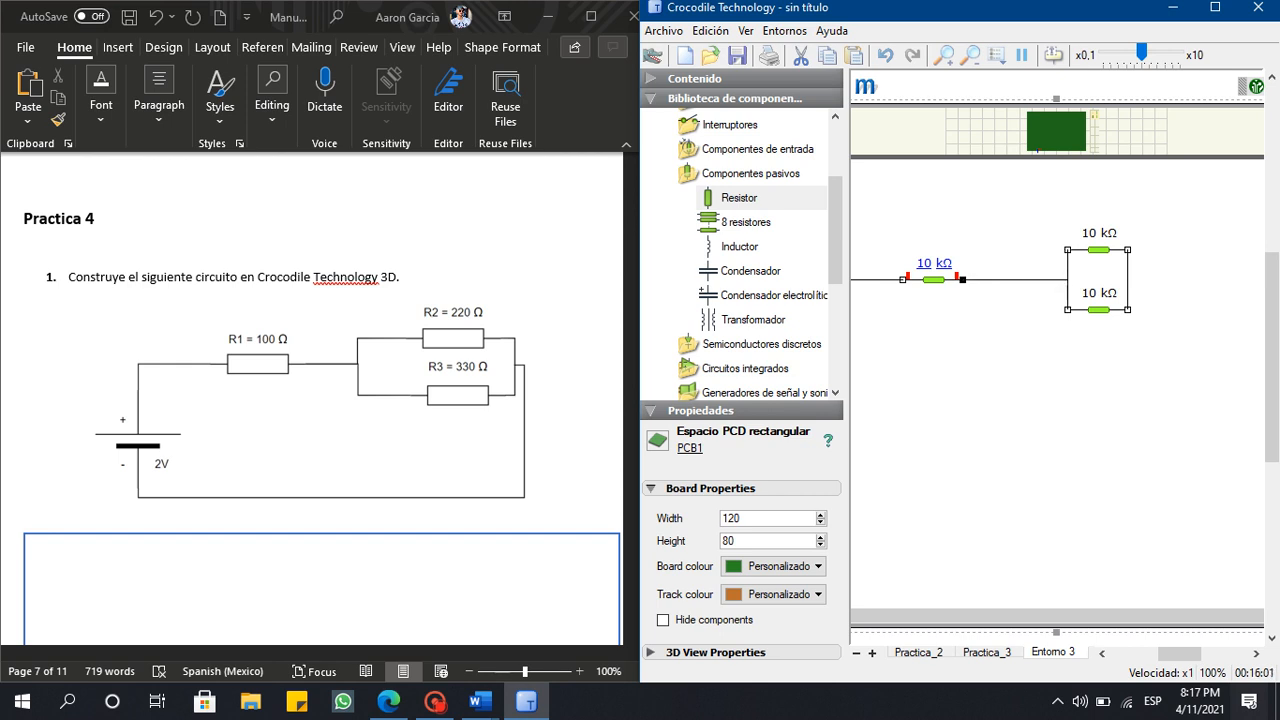
click(1068, 280)
Wire the battery's negative terminal to the far-side node of the parallel resistor pair, closing the mixed circuit.
drag(1112, 616, 1078, 616)
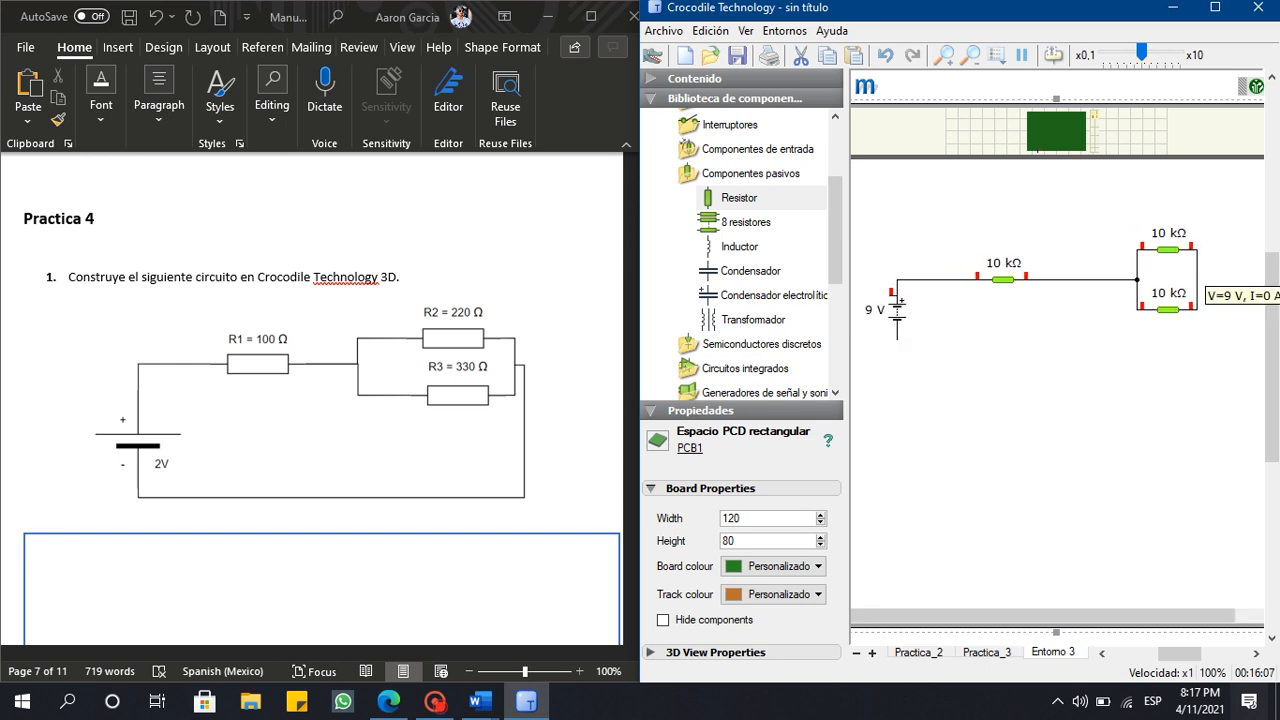
mouse_move(1197, 279)
mouse_down()
mouse_move(1235, 279)
mouse_move(1197, 279)
mouse_up()
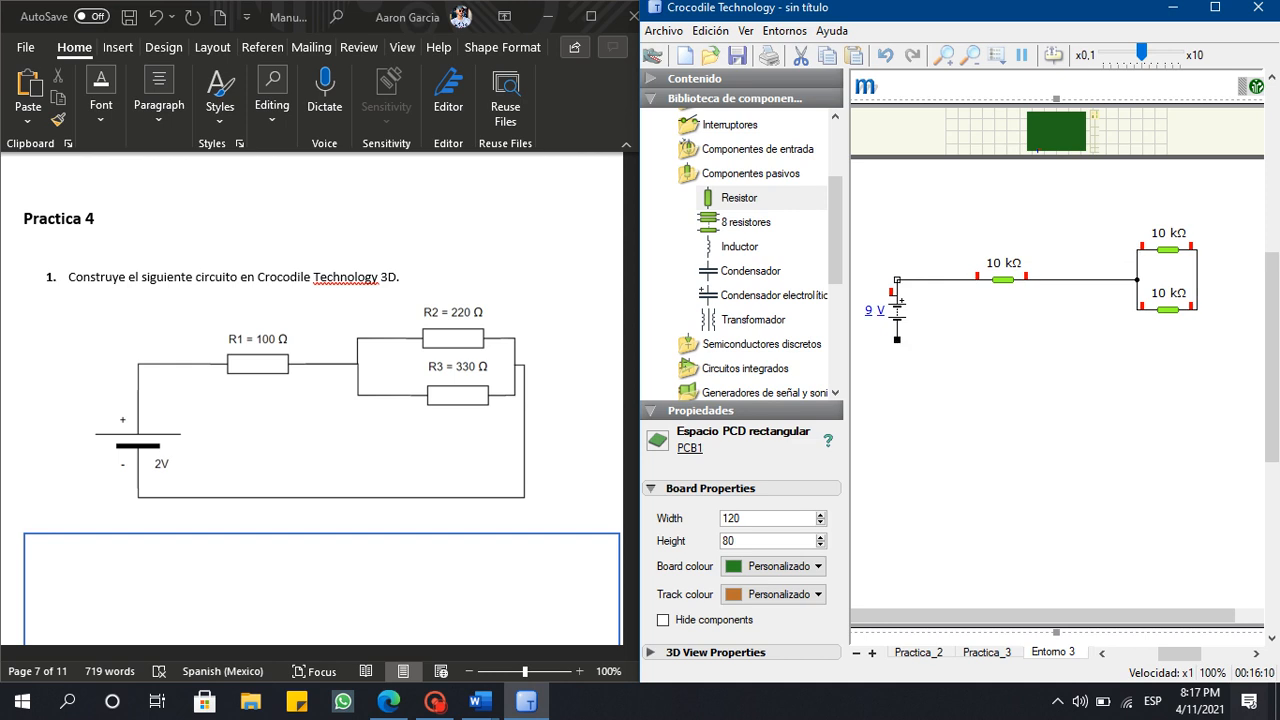
drag(897, 340, 1197, 309)
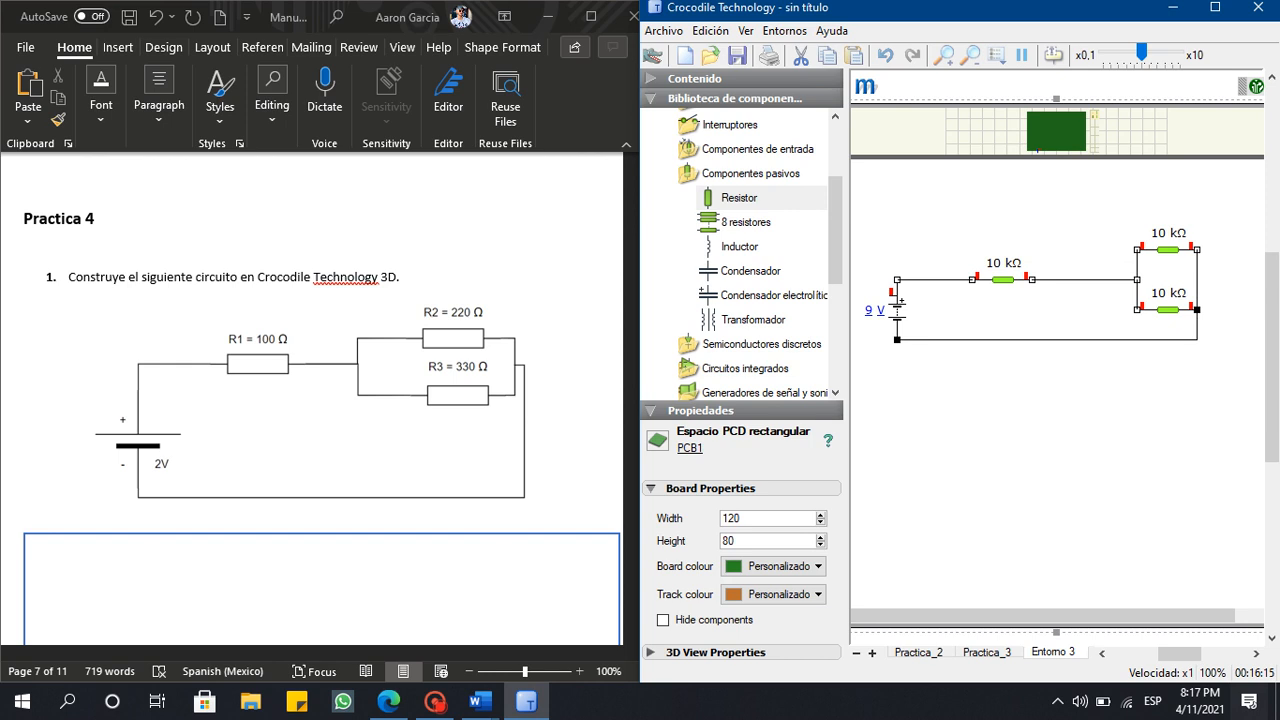
drag(1197, 309, 1197, 309)
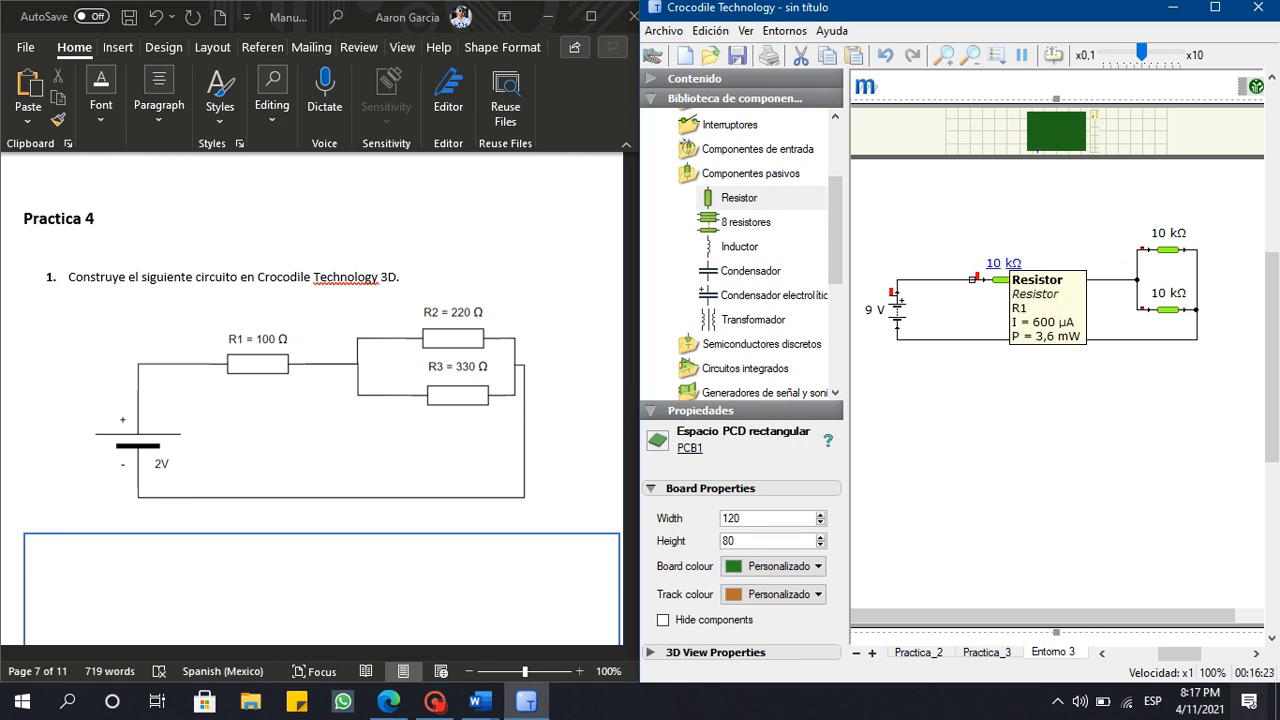
Set the resistance of the series resistor next to the battery to 100 Ω.
click(994, 263)
key(BackSpace)
key(BackSpace)
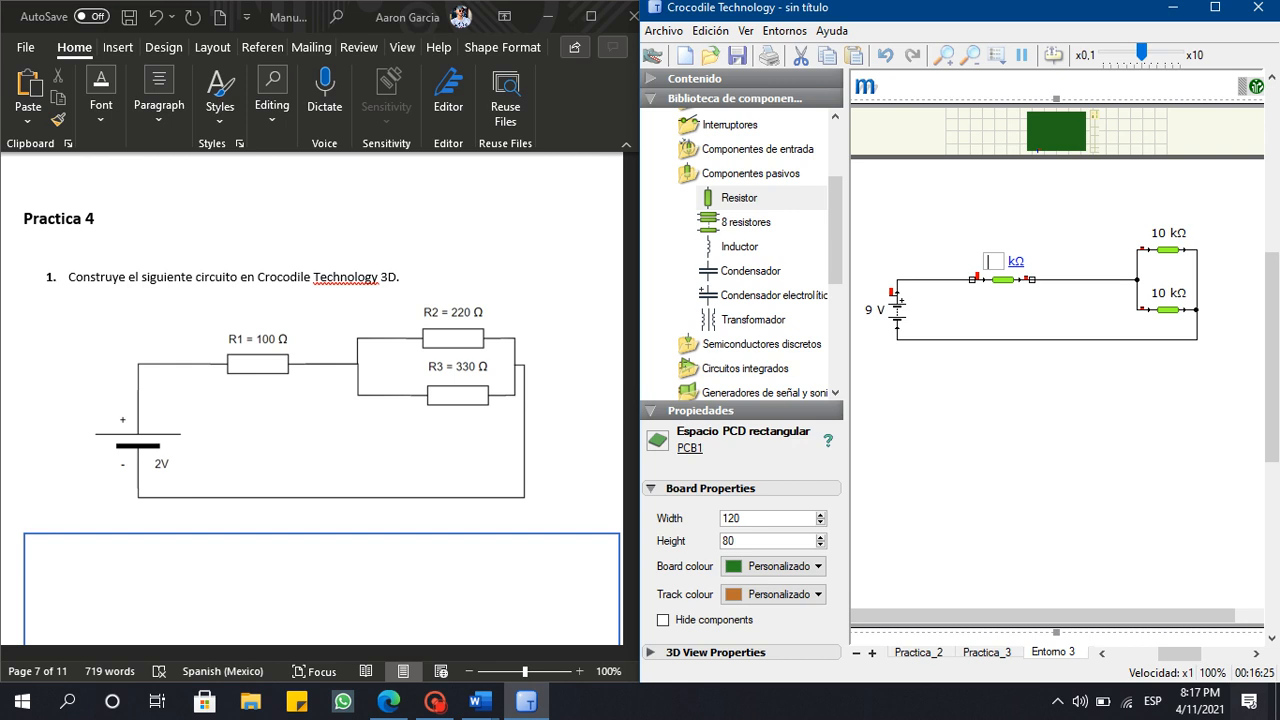
text(100)
click(1020, 262)
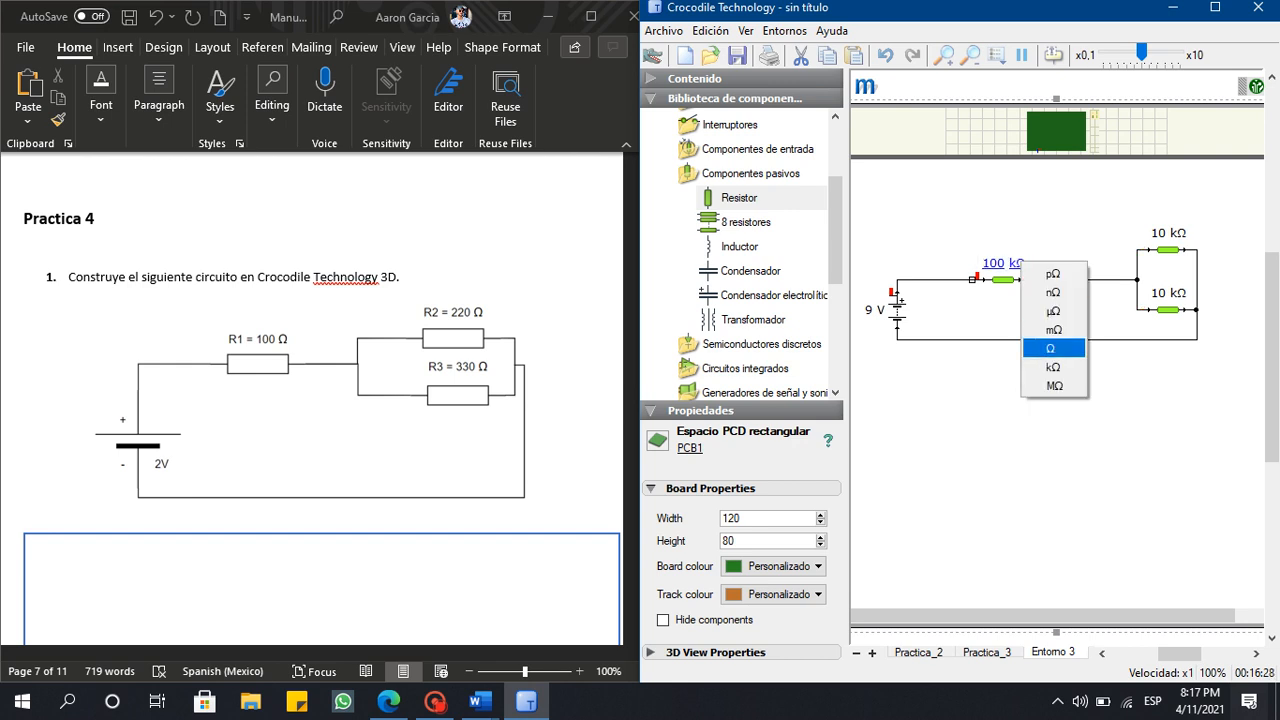
click(1050, 349)
Set the resistance of the upper resistor in the parallel pair to 220 Ω.
click(1159, 233)
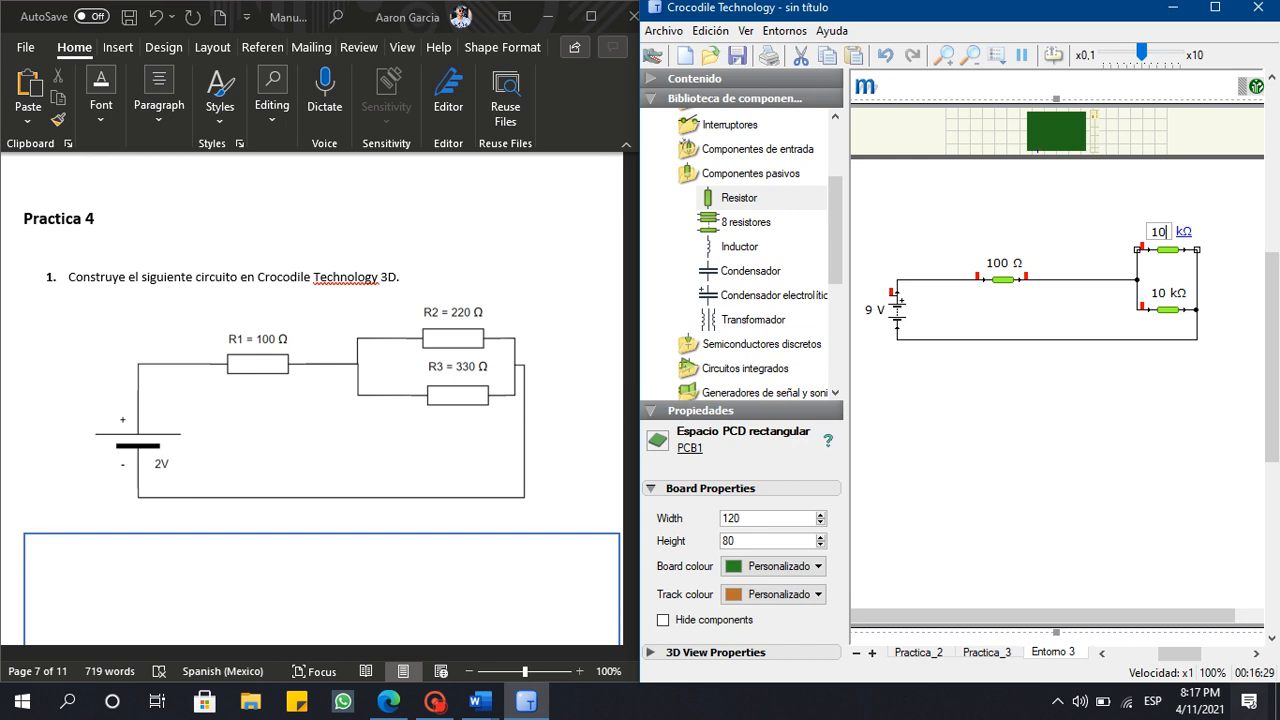
key(BackSpace)
key(BackSpace)
text(220)
click(1184, 231)
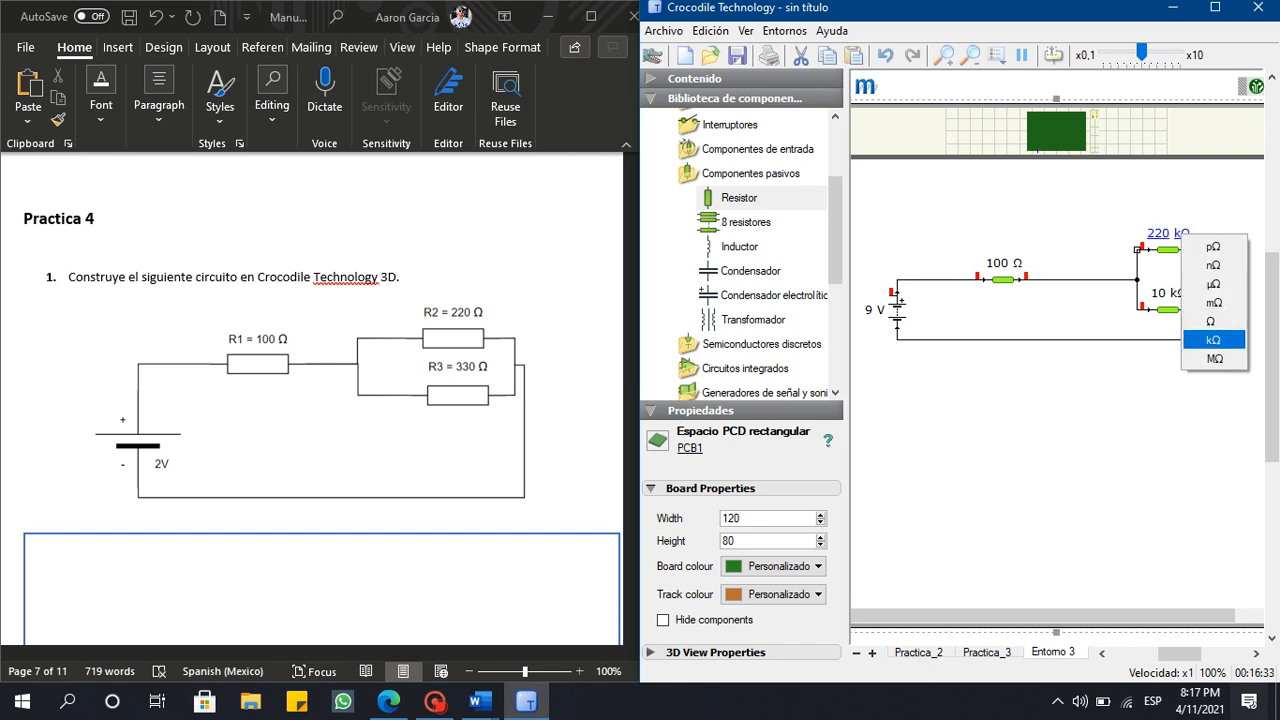
click(1211, 321)
Set the resistance of the lower resistor in the parallel pair to 330 Ω.
click(1158, 292)
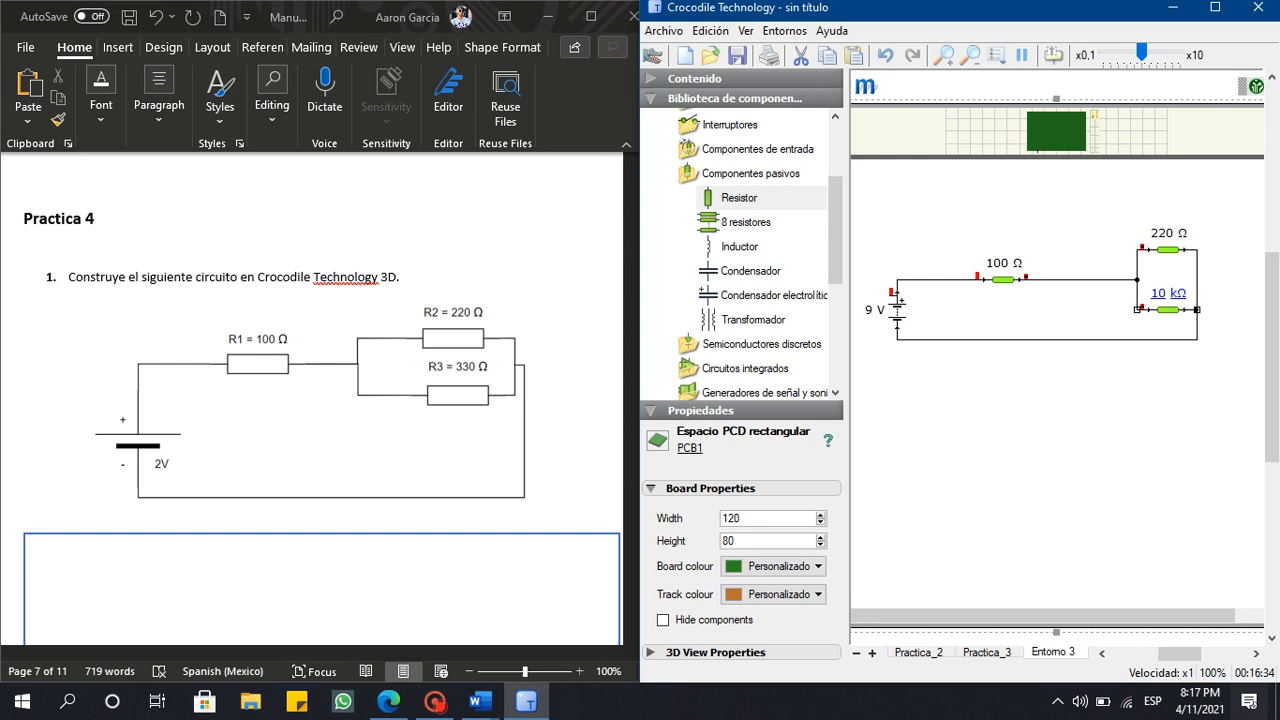
text(33)
key(BackSpace)
key(BackSpace)
key(BackSpace)
text(33)
key(BackSpace)
key(BackSpace)
key(BackSpace)
text(330)
click(1187, 292)
click(1226, 379)
Set the battery voltage of the mixed circuit to 2 V.
click(876, 310)
click(881, 310)
click(868, 310)
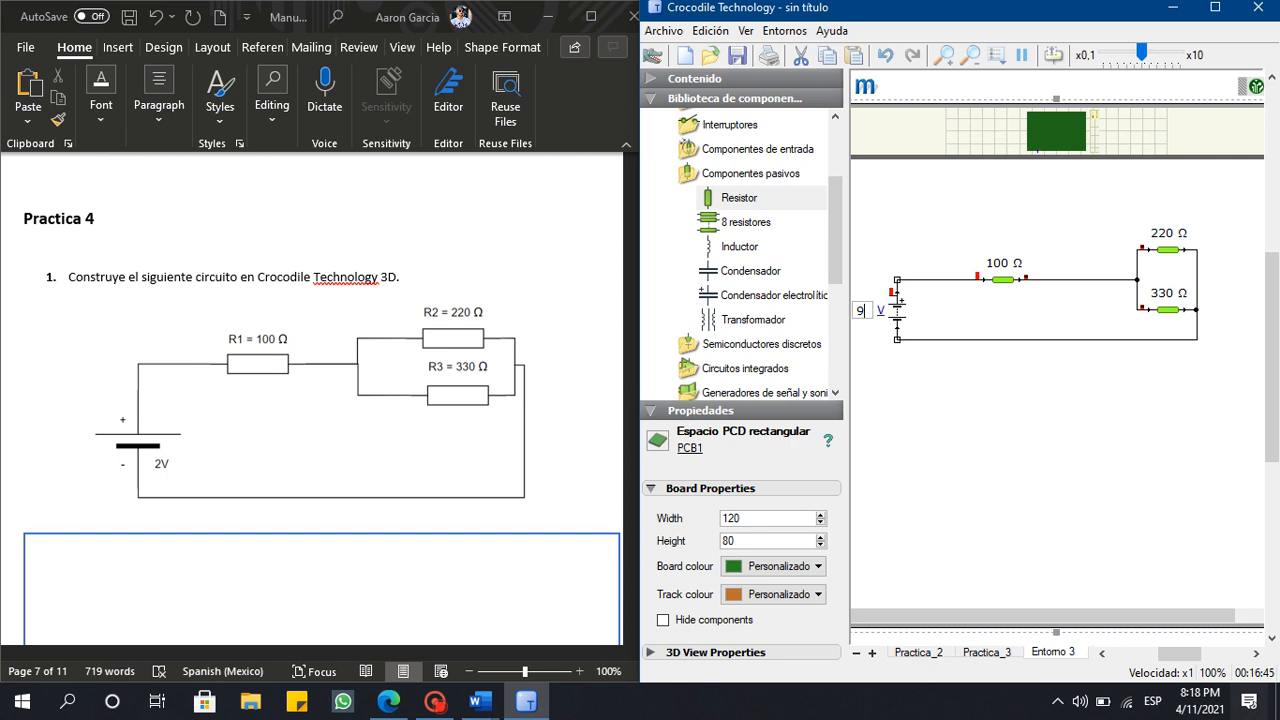
key(BackSpace)
text(2)
key(Return)
Check the Practica 4 diagram in the manual and capture a rectangular screen snip of the simulated mixed circuit.
scroll(320, 400, down, 5)
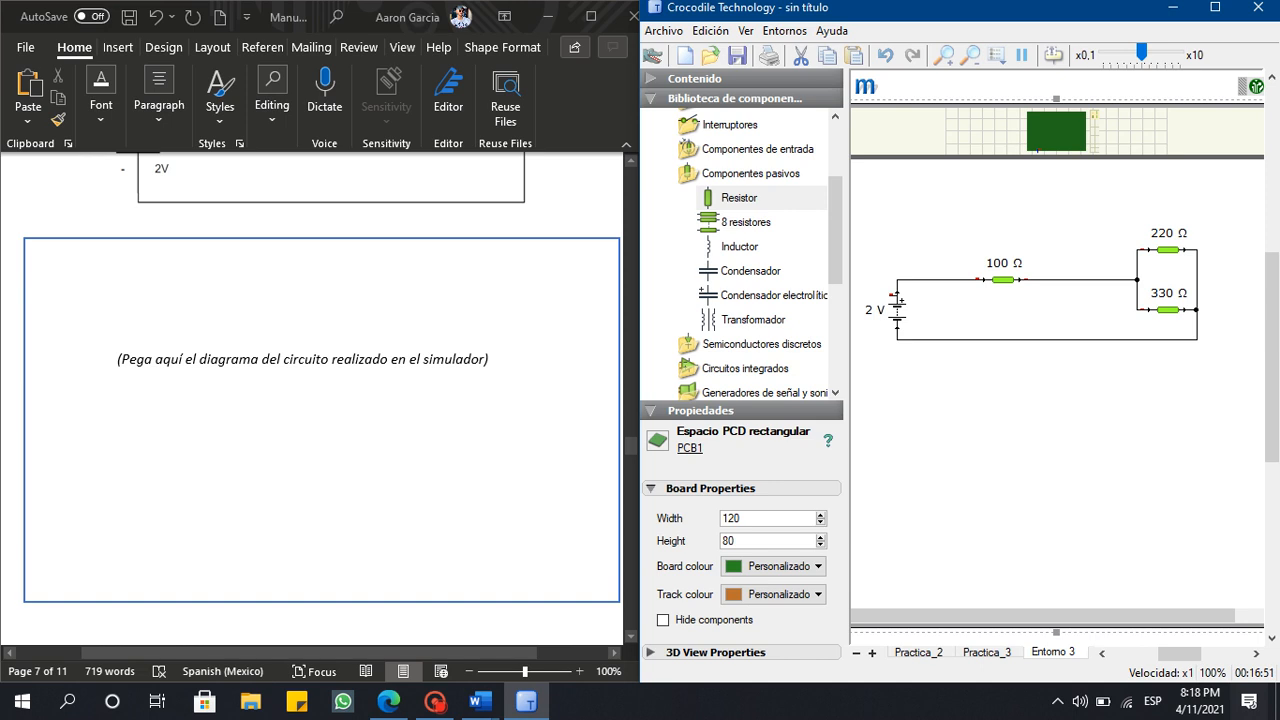
scroll(320, 400, up, 4)
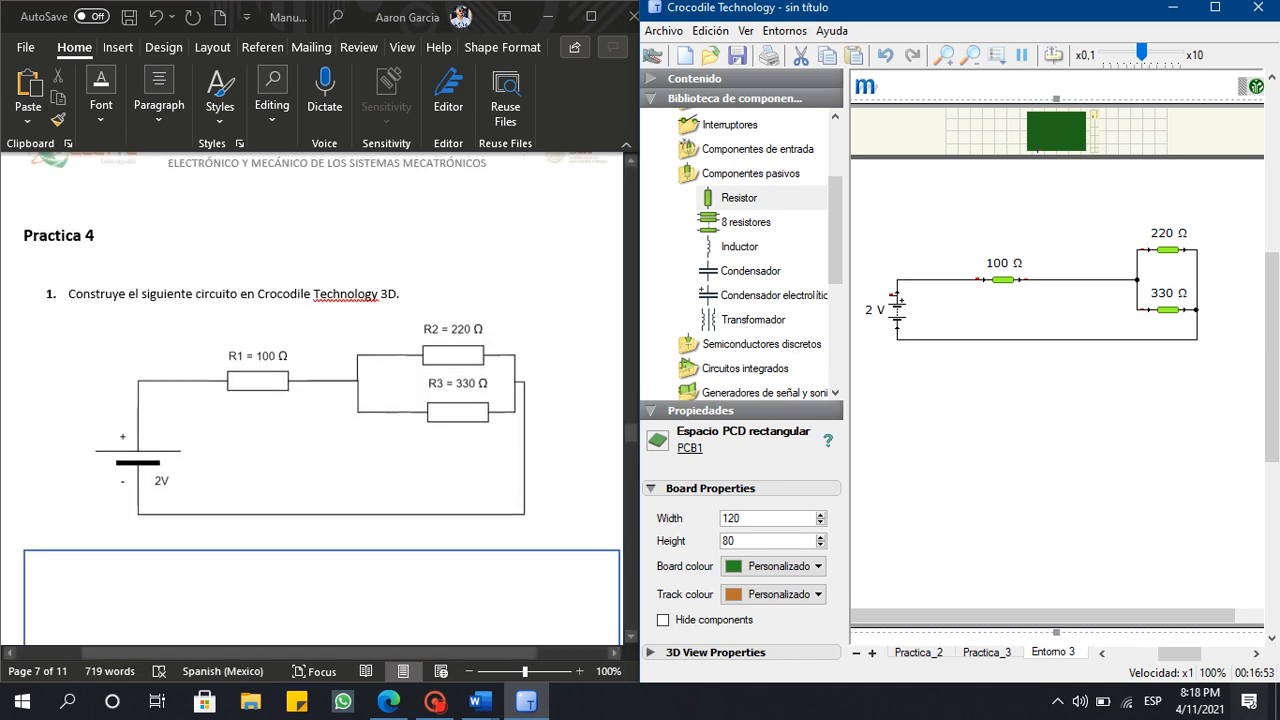
scroll(320, 400, down, 5)
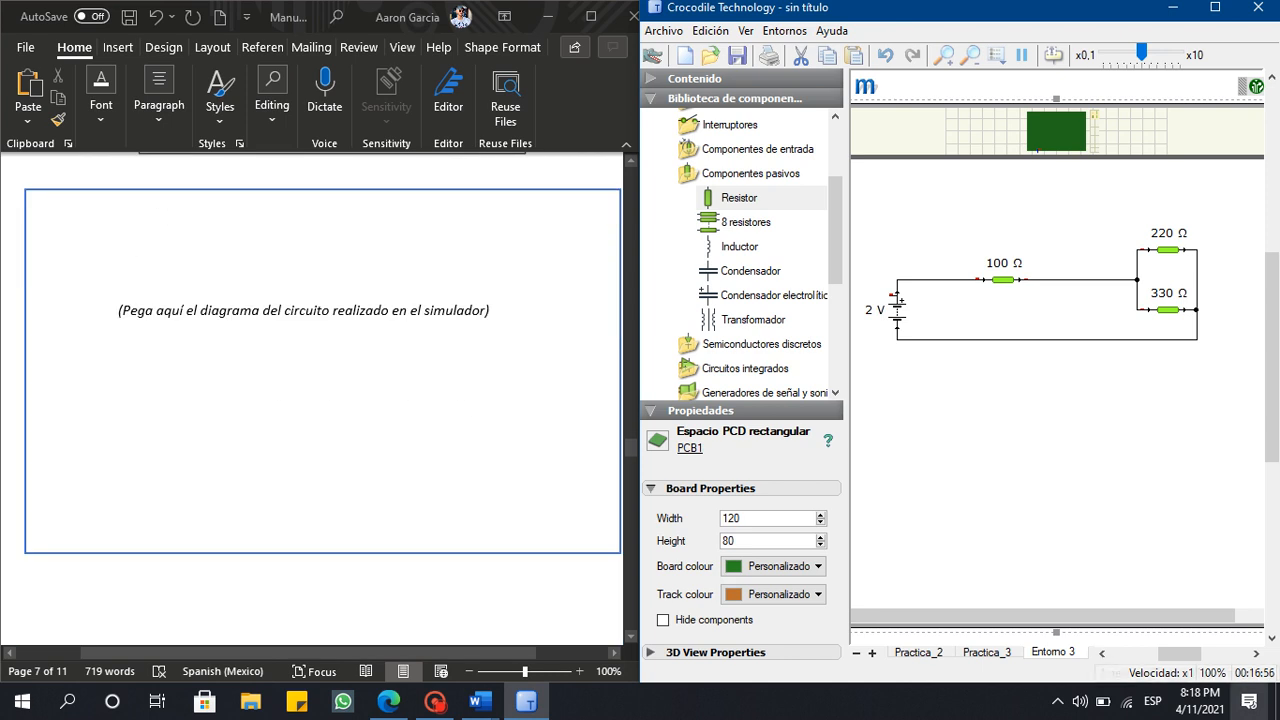
click(1248, 701)
click(1224, 636)
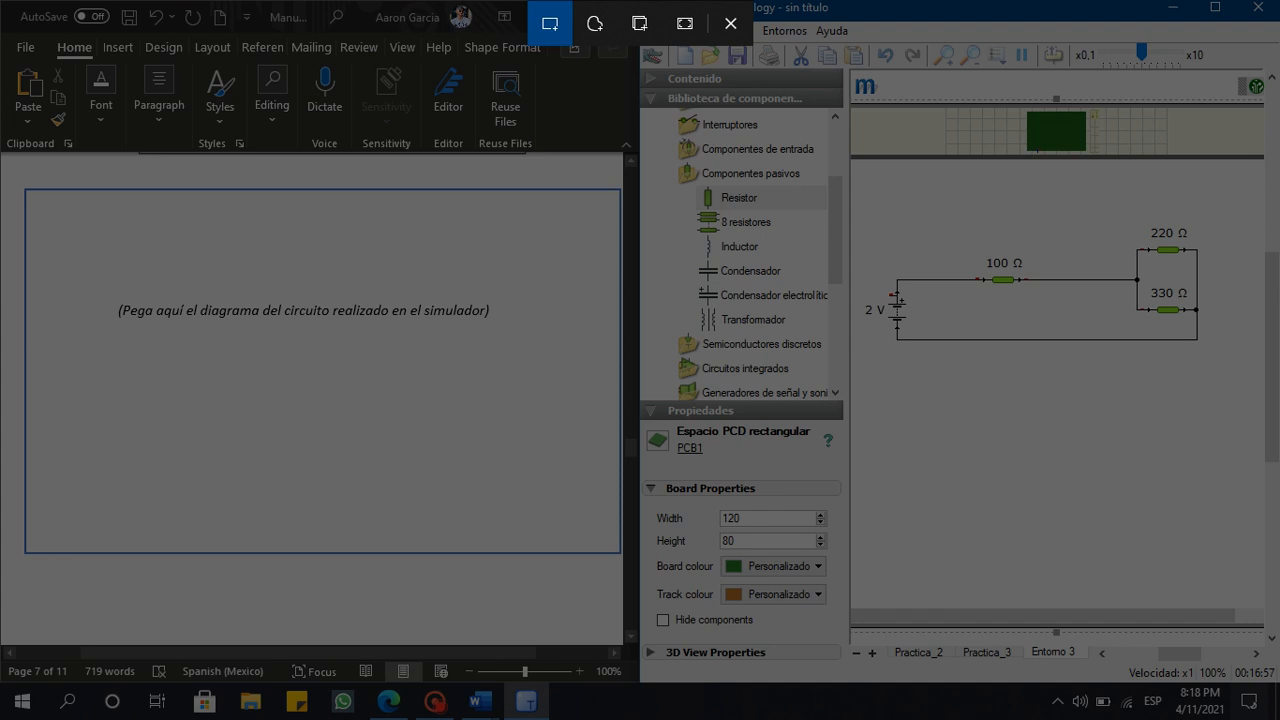
drag(858, 346, 1236, 222)
Replace the placeholder text in the Practica 4 diagram box of the Word manual with the circuit snip.
click(492, 311)
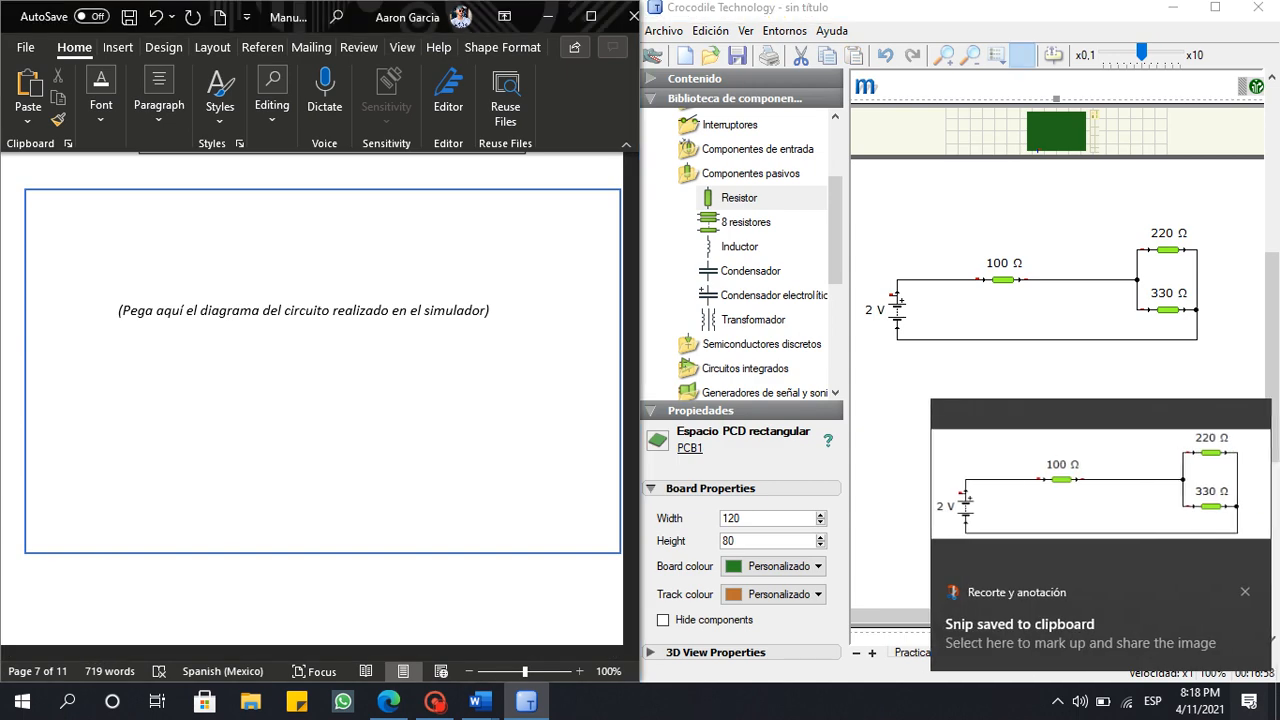
drag(491, 311, 118, 311)
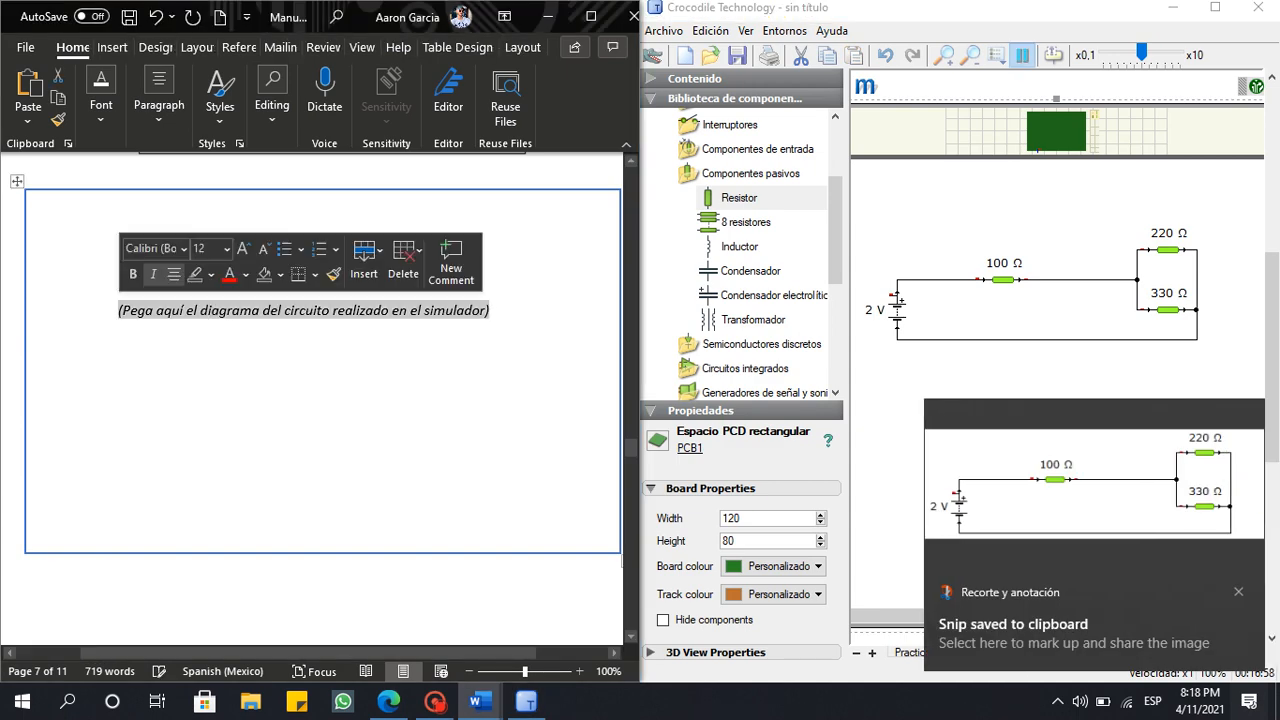
key(BackSpace)
right_click(121, 264)
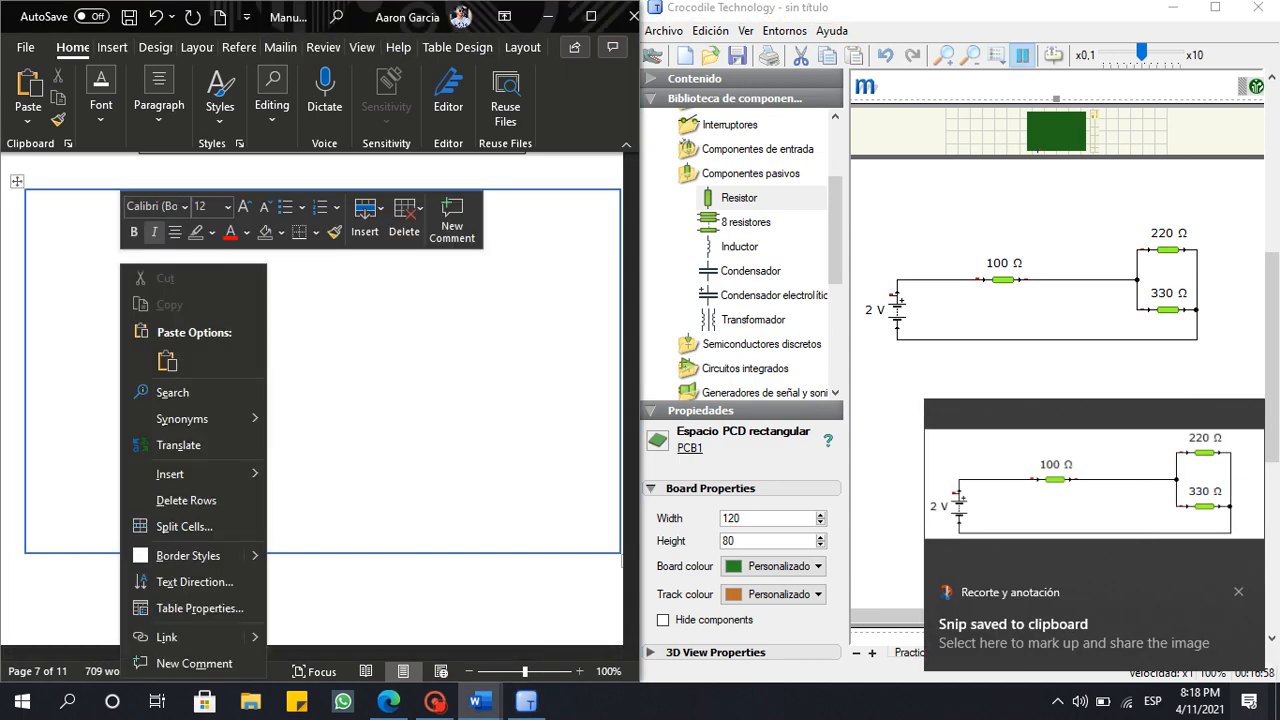
click(167, 361)
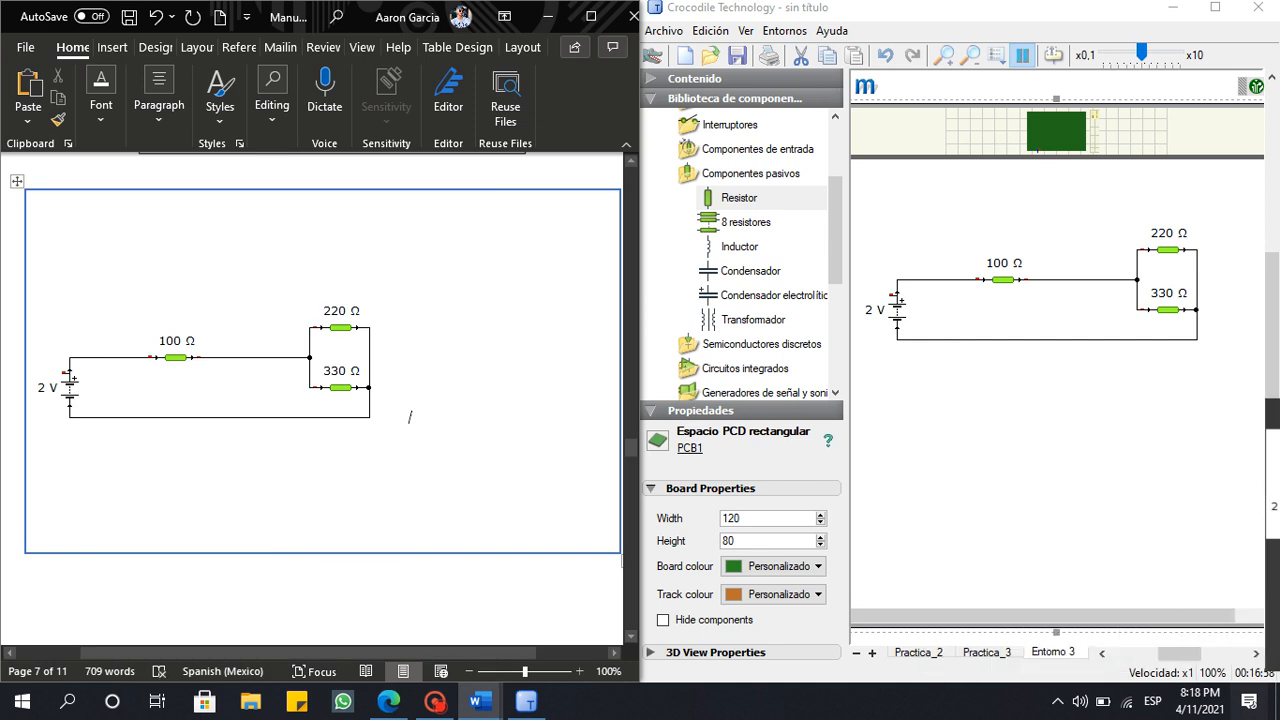
Remove the surplus characters and blank lines around the pasted circuit picture and center it in the box.
text(¿¿)
key(Delete)
key(Delete)
key(BackSpace)
key(BackSpace)
key(BackSpace)
key(BackSpace)
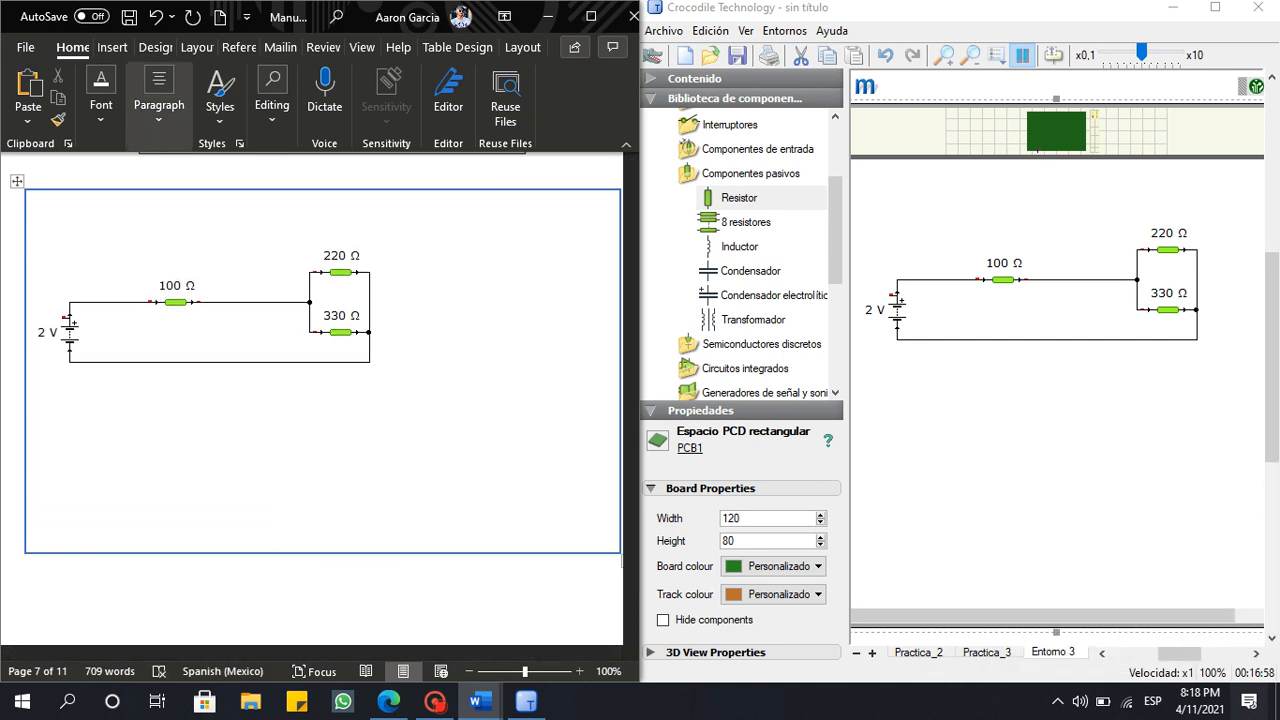
click(159, 100)
click(166, 200)
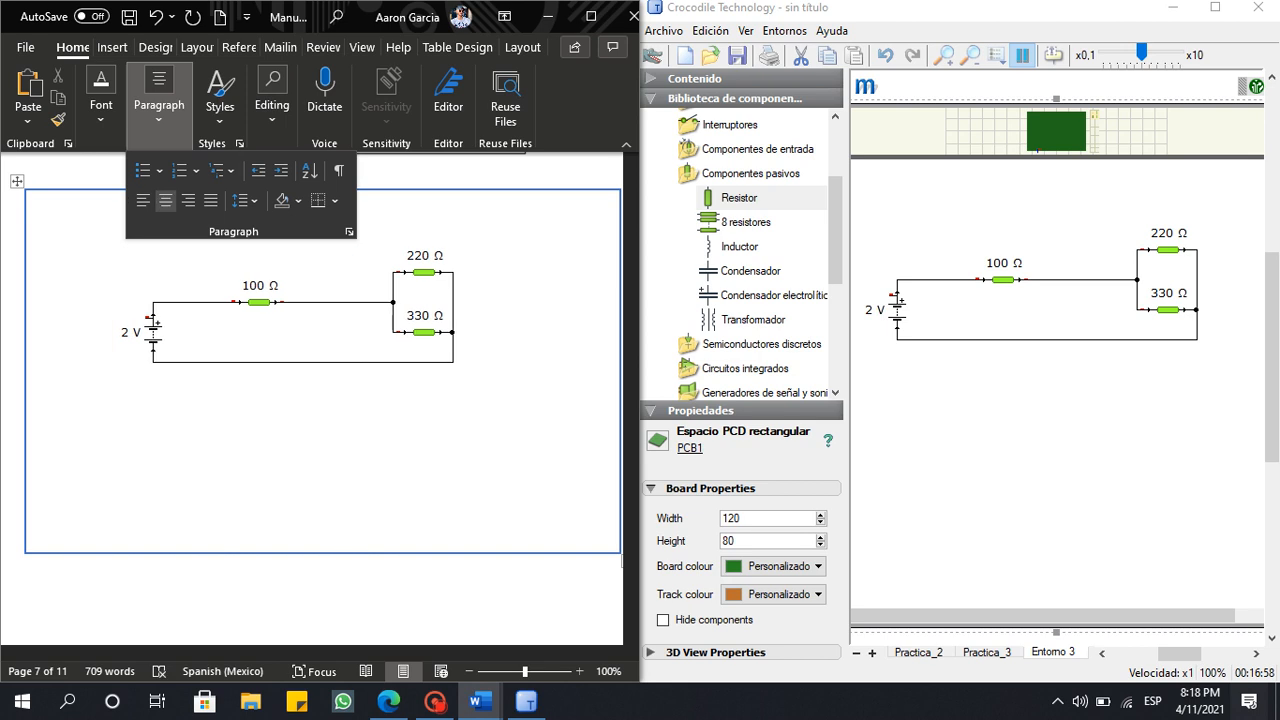
click(493, 362)
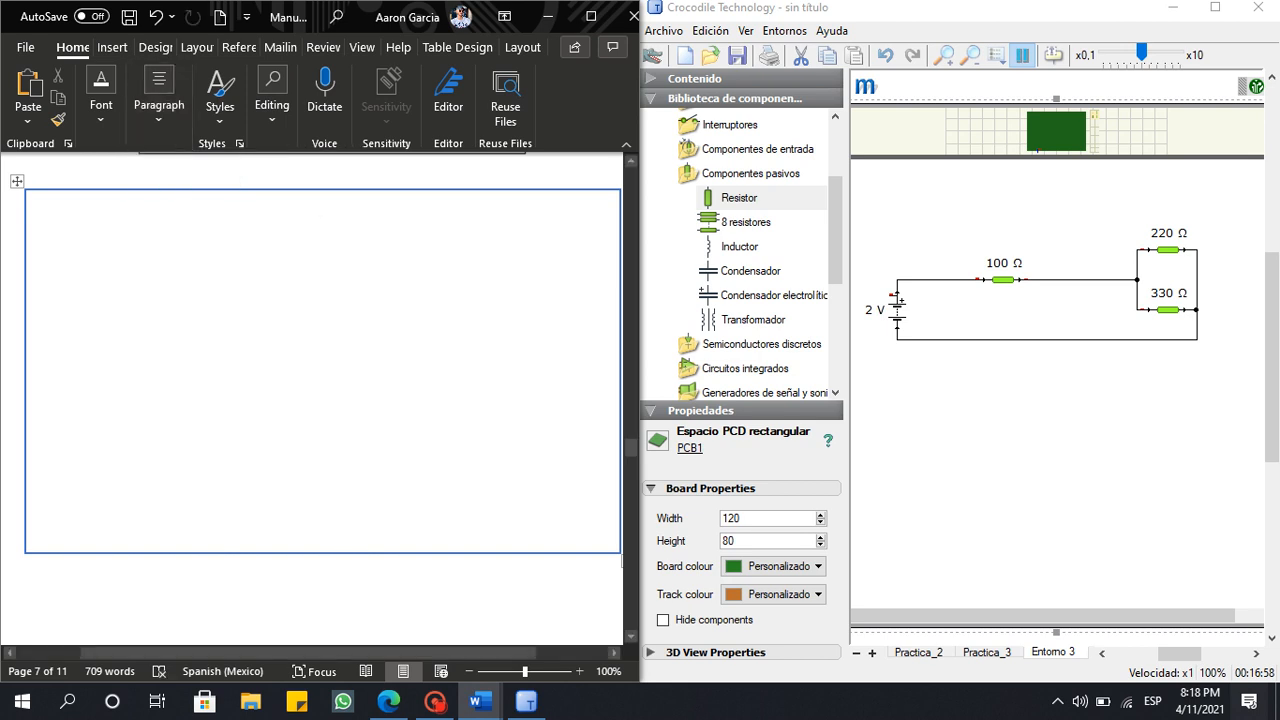
Reuse the Figura 3 caption text to insert the caption "Figura 5 Diagrama del circuito" below the pasted circuit picture.
click(306, 256)
scroll(312, 400, up, 15)
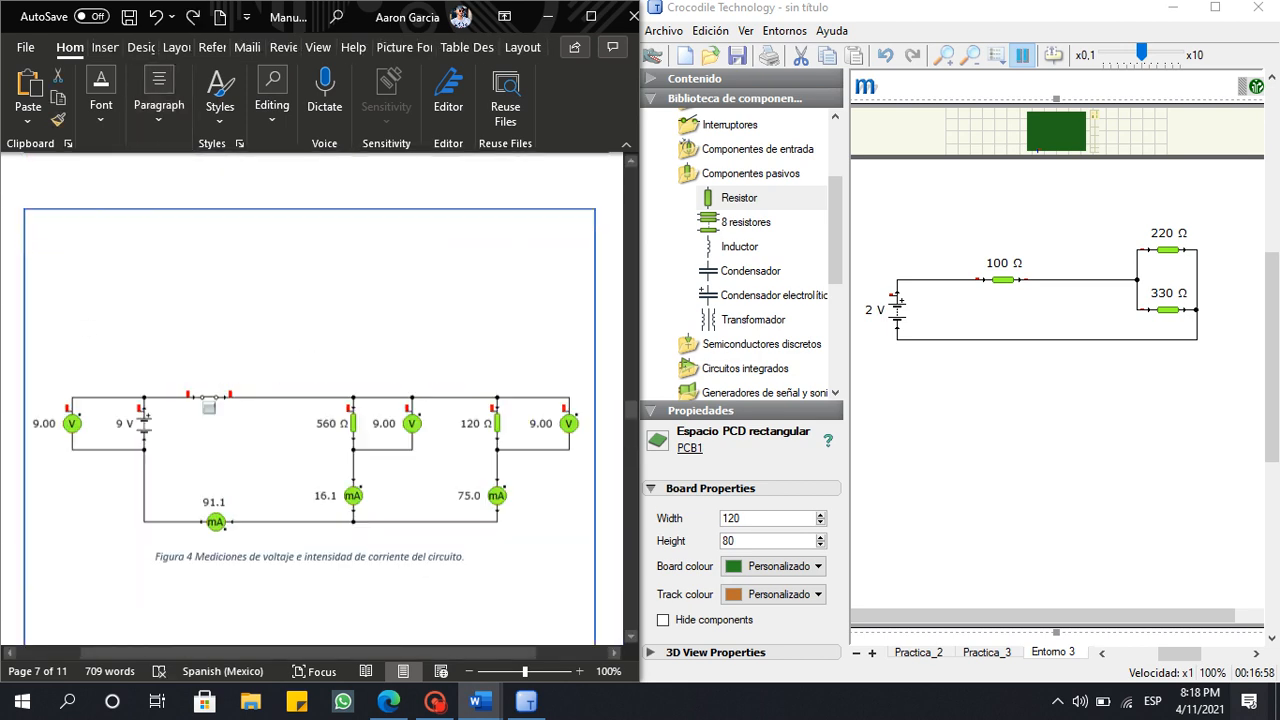
scroll(322, 400, down, 3)
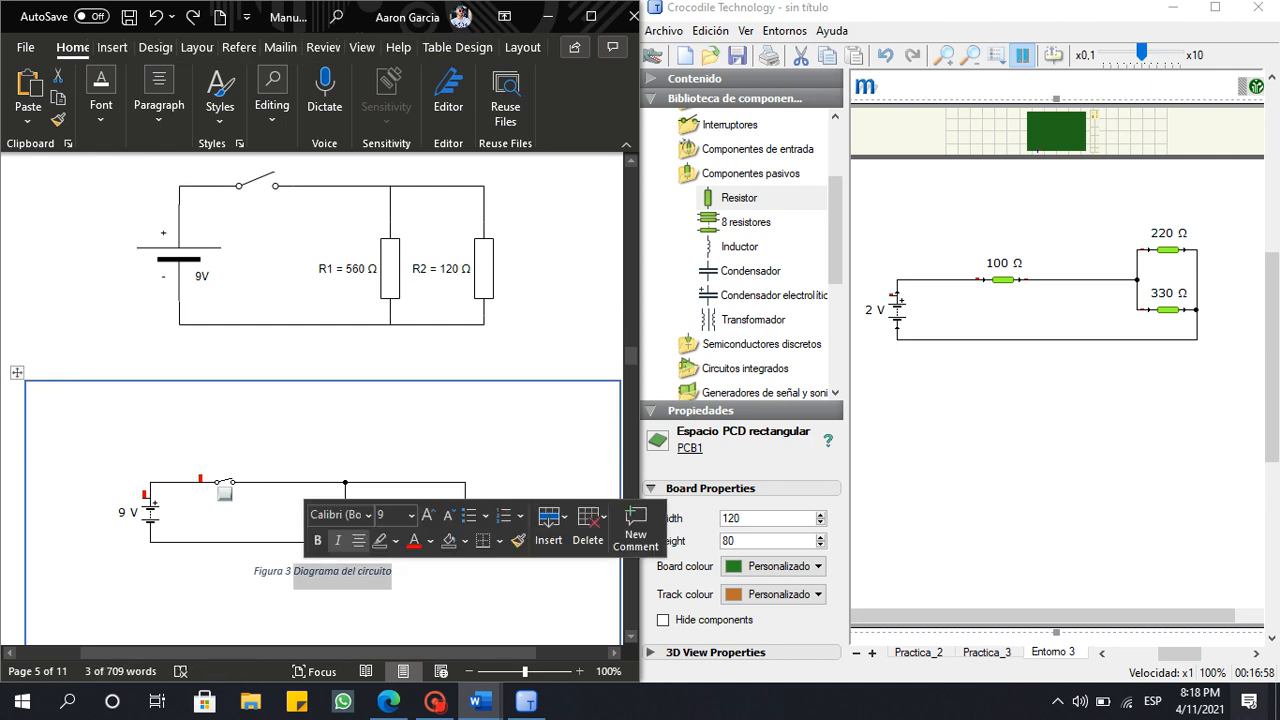
scroll(298, 570, down, 10)
scroll(312, 400, down, 15)
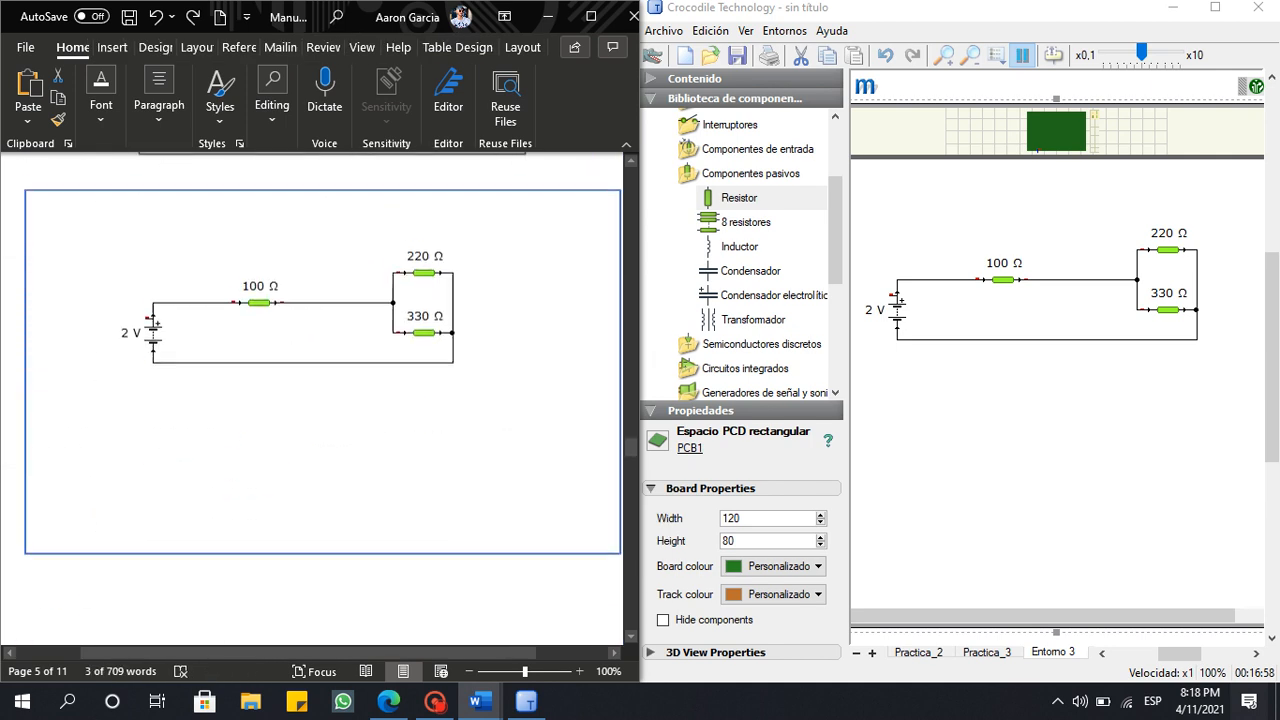
right_click(314, 232)
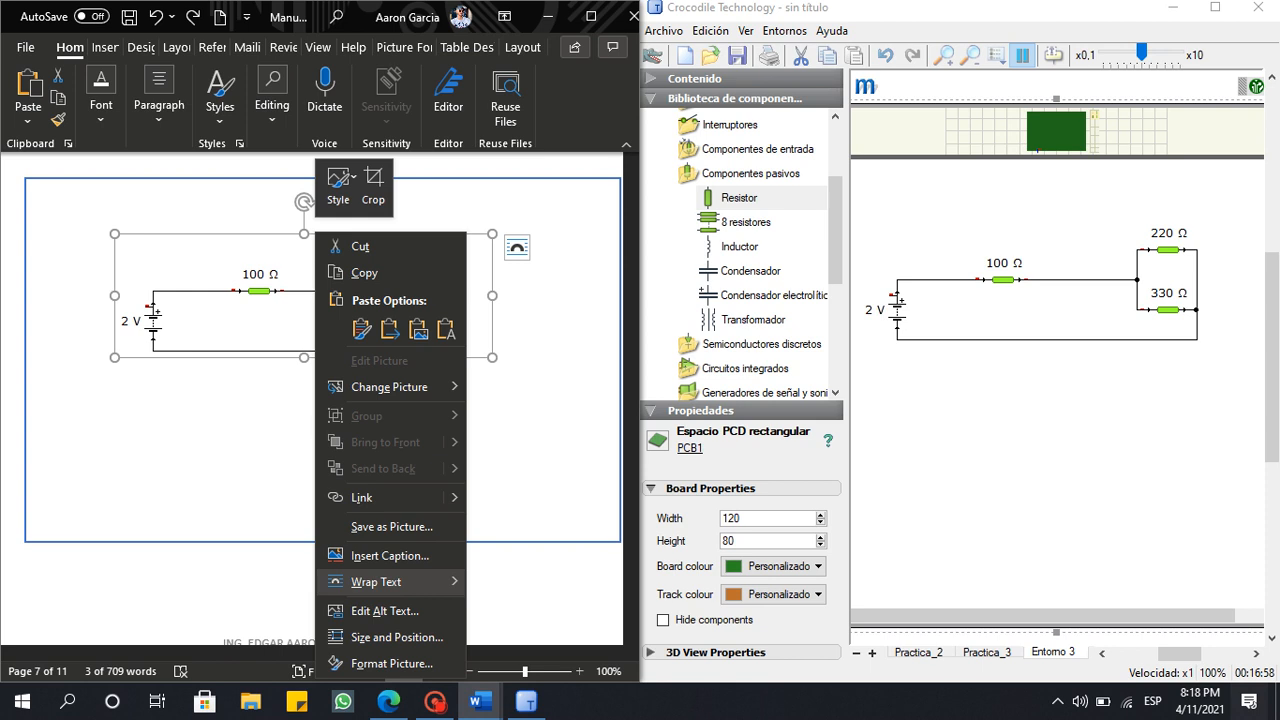
click(390, 556)
text(Diagrama del circuito)
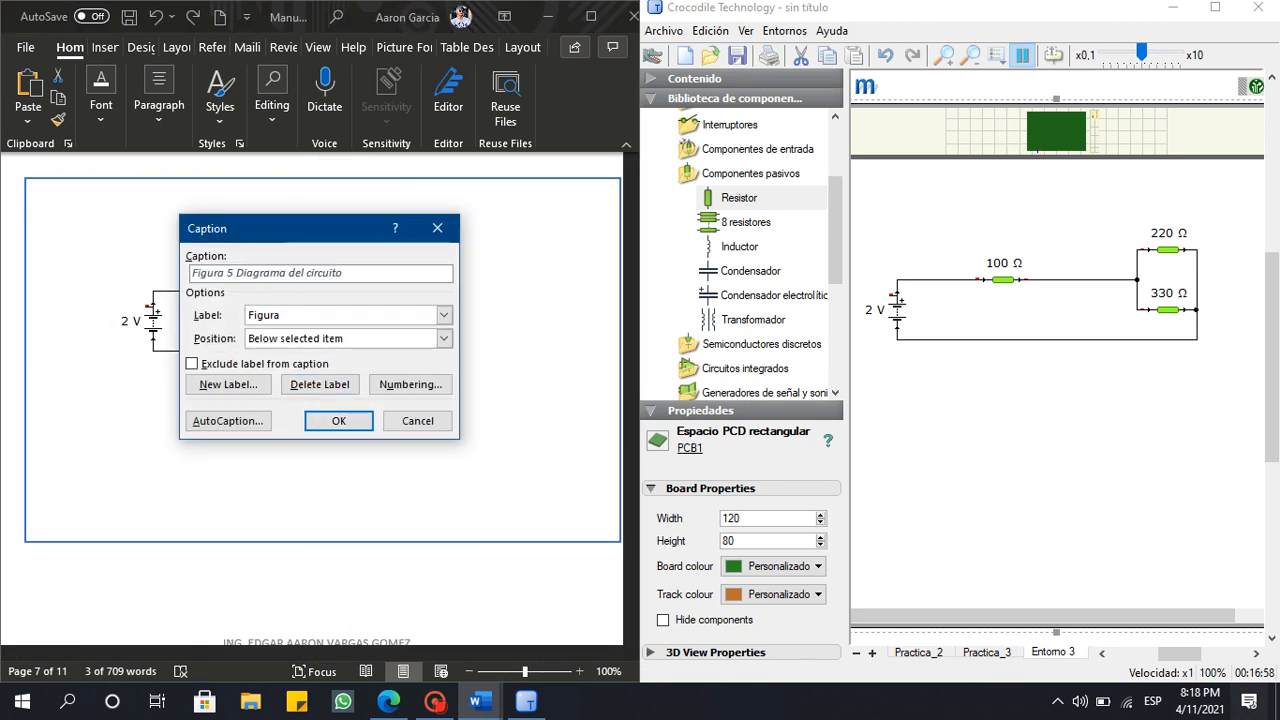
key(Return)
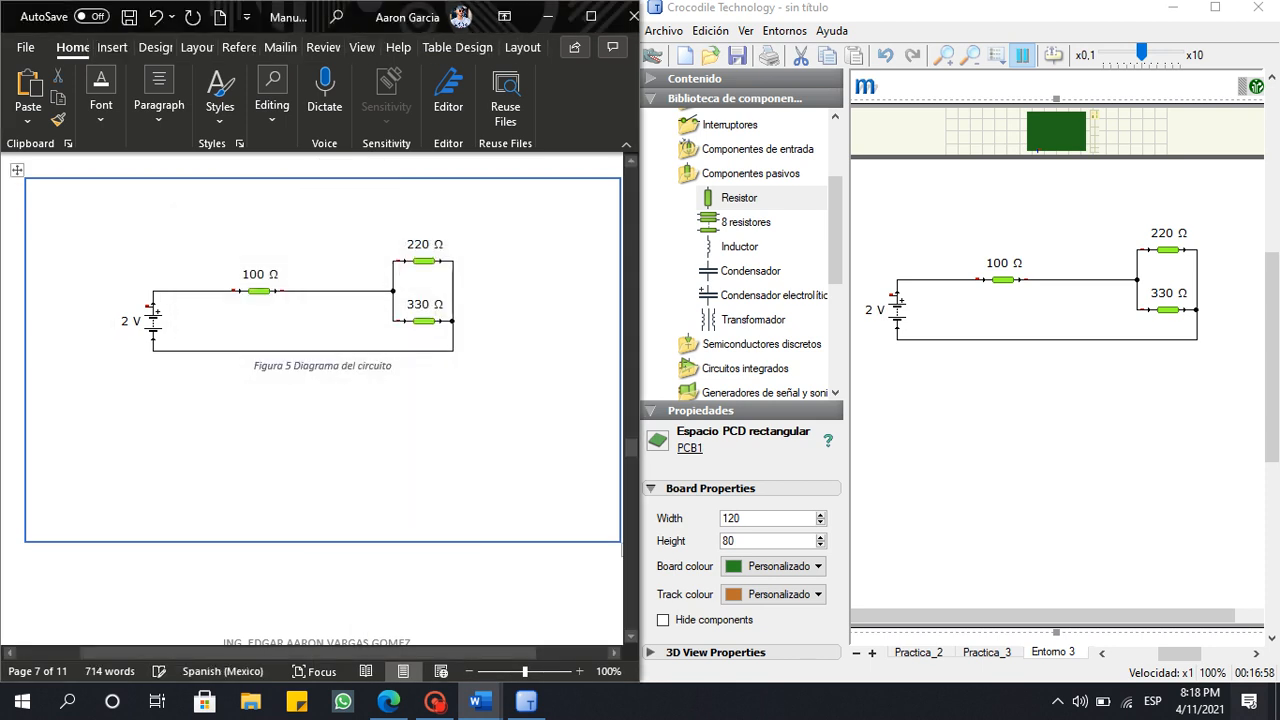
Go to item 2 of Practica 4 and read its instructions and the measurement table of source voltages.
scroll(320, 400, up, 3)
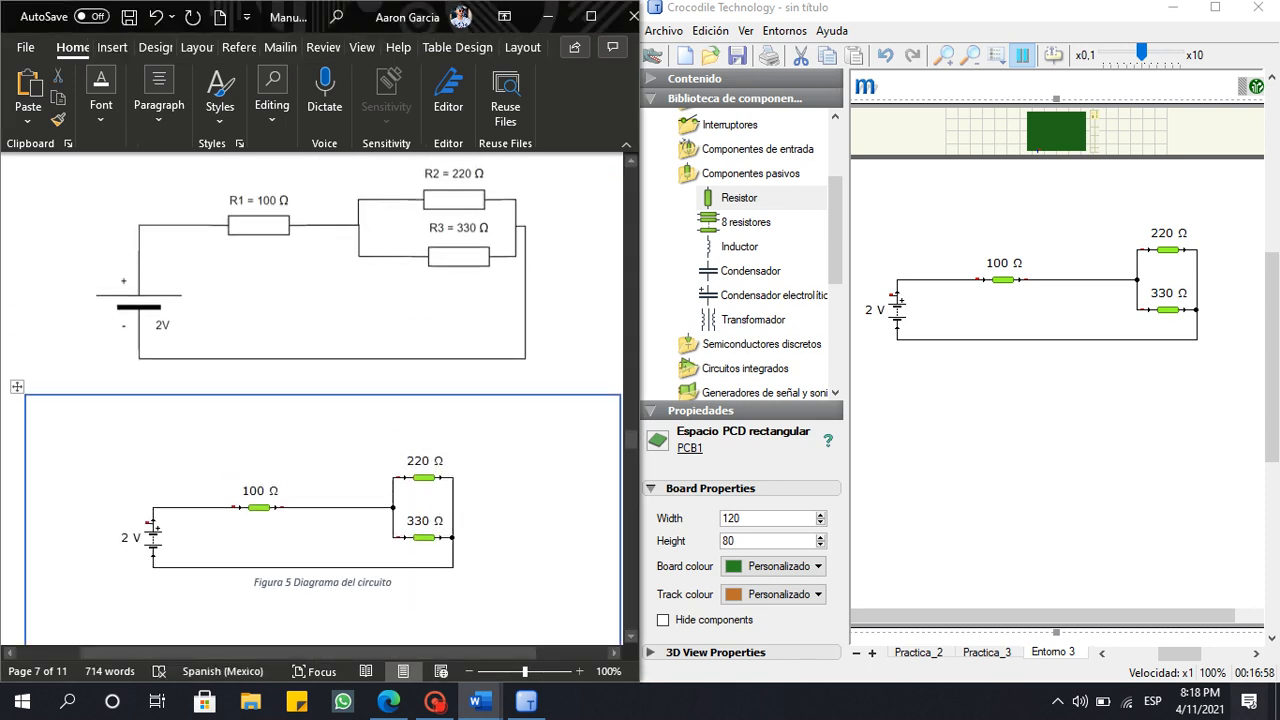
scroll(320, 400, down, 7)
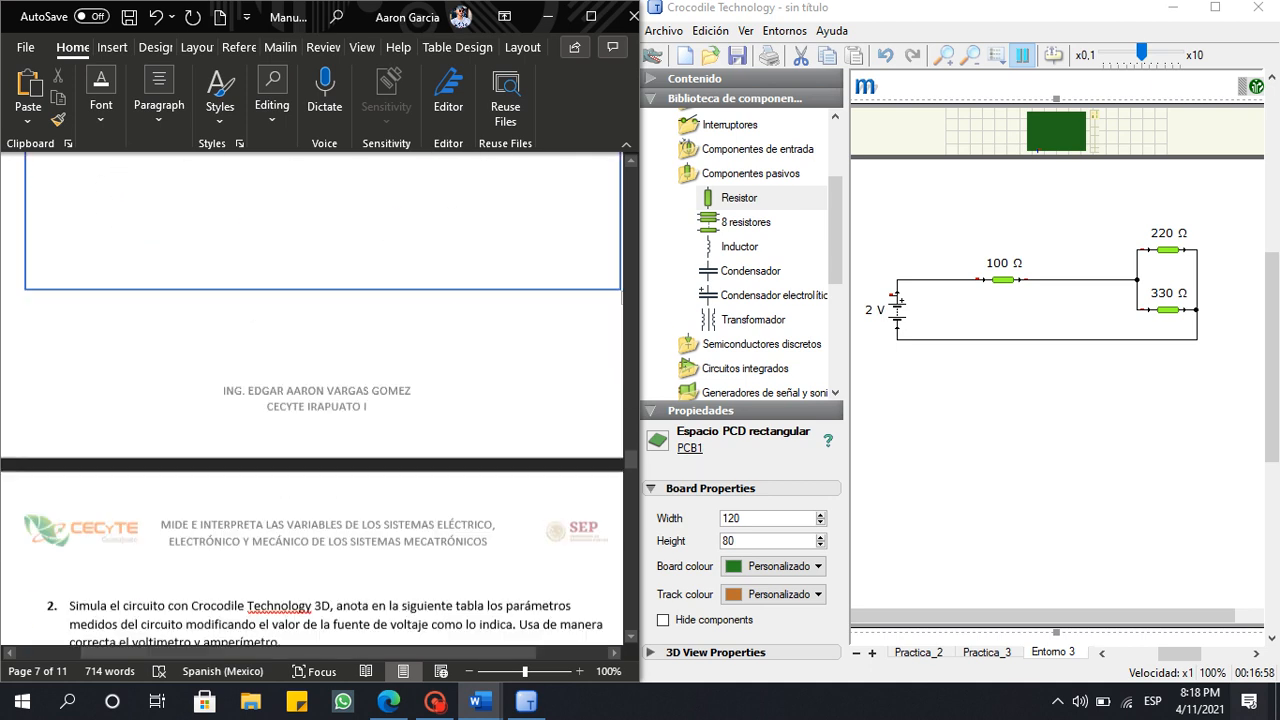
scroll(320, 400, down, 5)
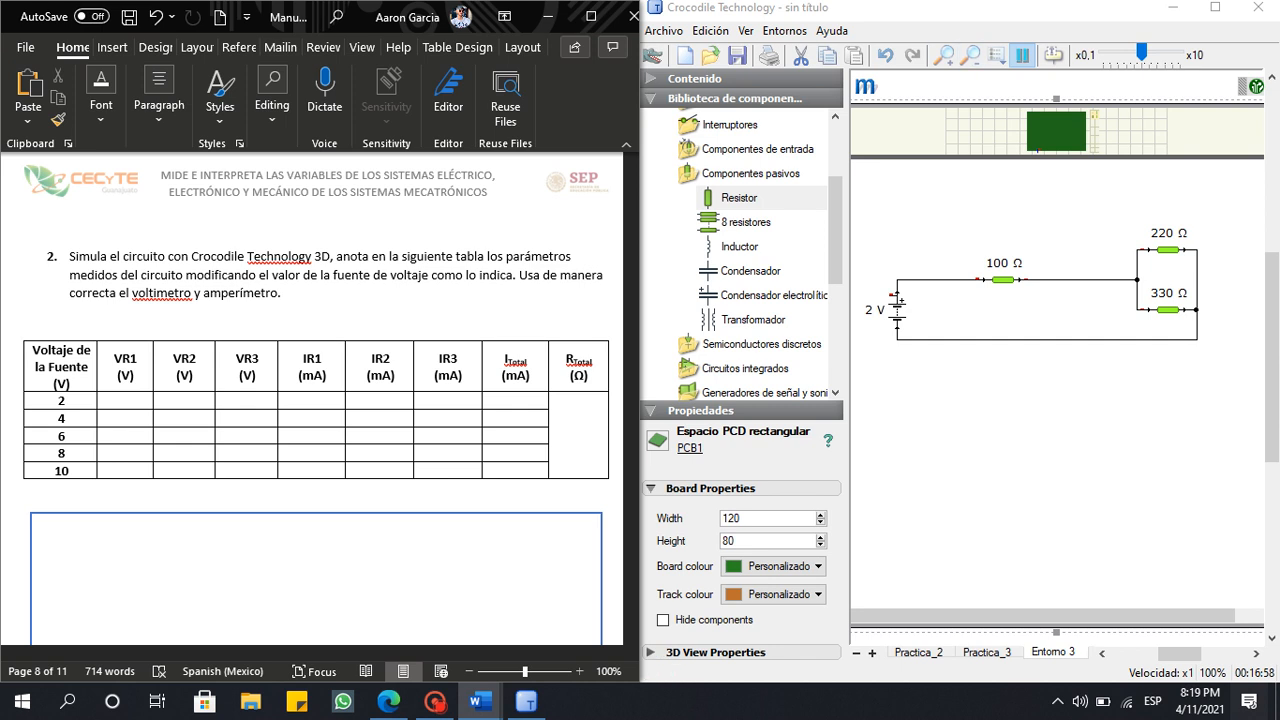
Place a variable voltage supply from the energy sources above the circuit and try its slider.
drag(835, 230, 835, 170)
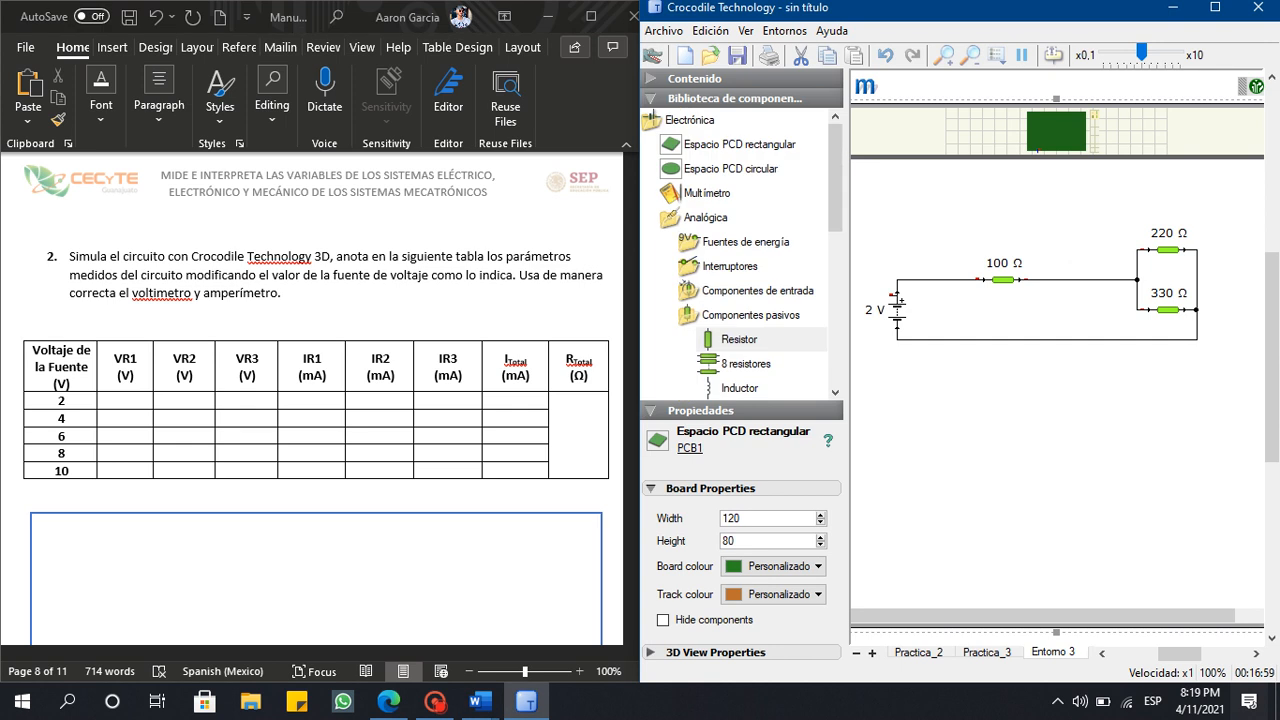
double_click(750, 315)
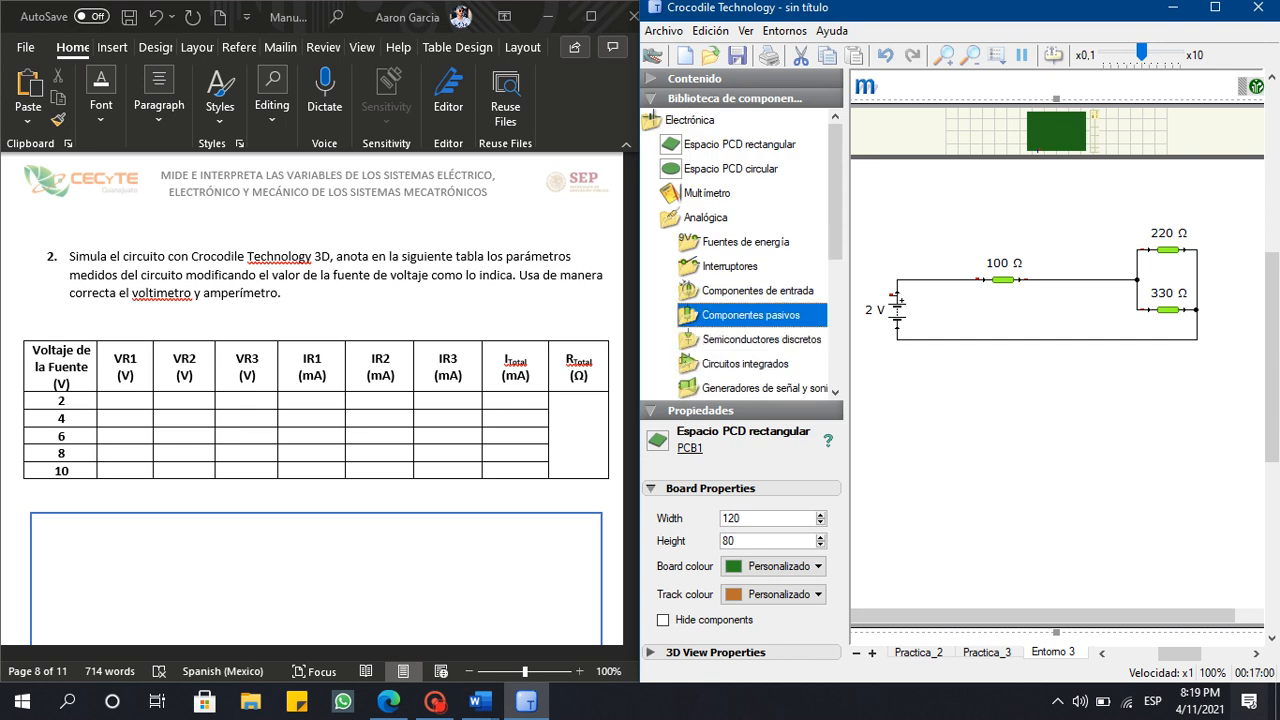
double_click(745, 242)
click(760, 291)
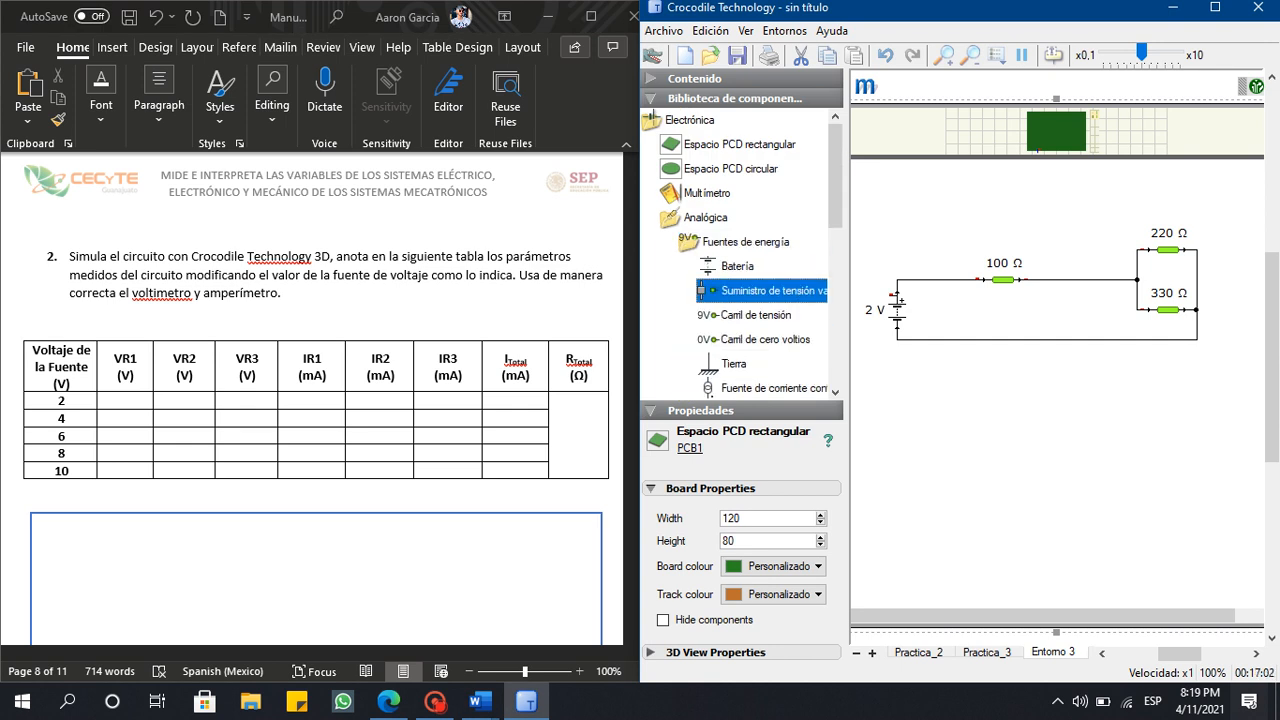
drag(760, 291, 889, 204)
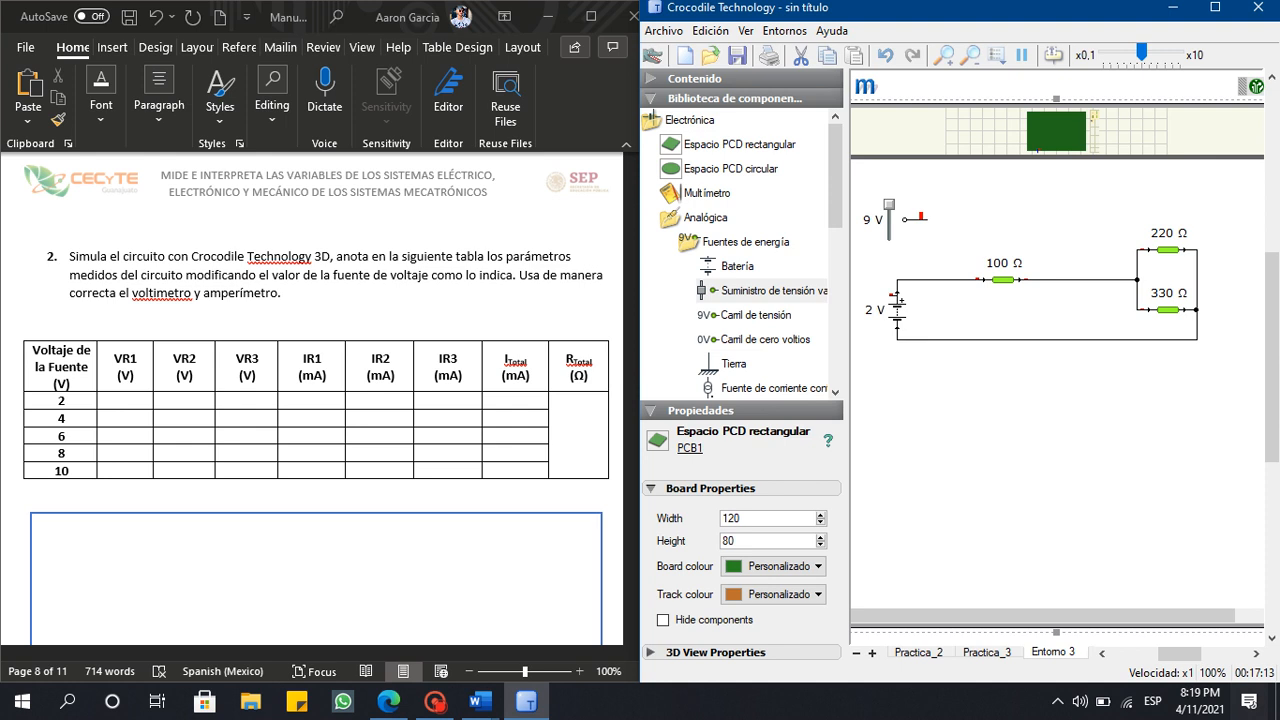
mouse_move(889, 204)
mouse_down()
mouse_move(889, 237)
mouse_move(889, 201)
mouse_up()
Set the battery voltage to 4 V and delete the variable voltage supply.
click(868, 310)
key(BackSpace)
text(4)
key(Return)
drag(948, 262, 866, 195)
key(Delete)
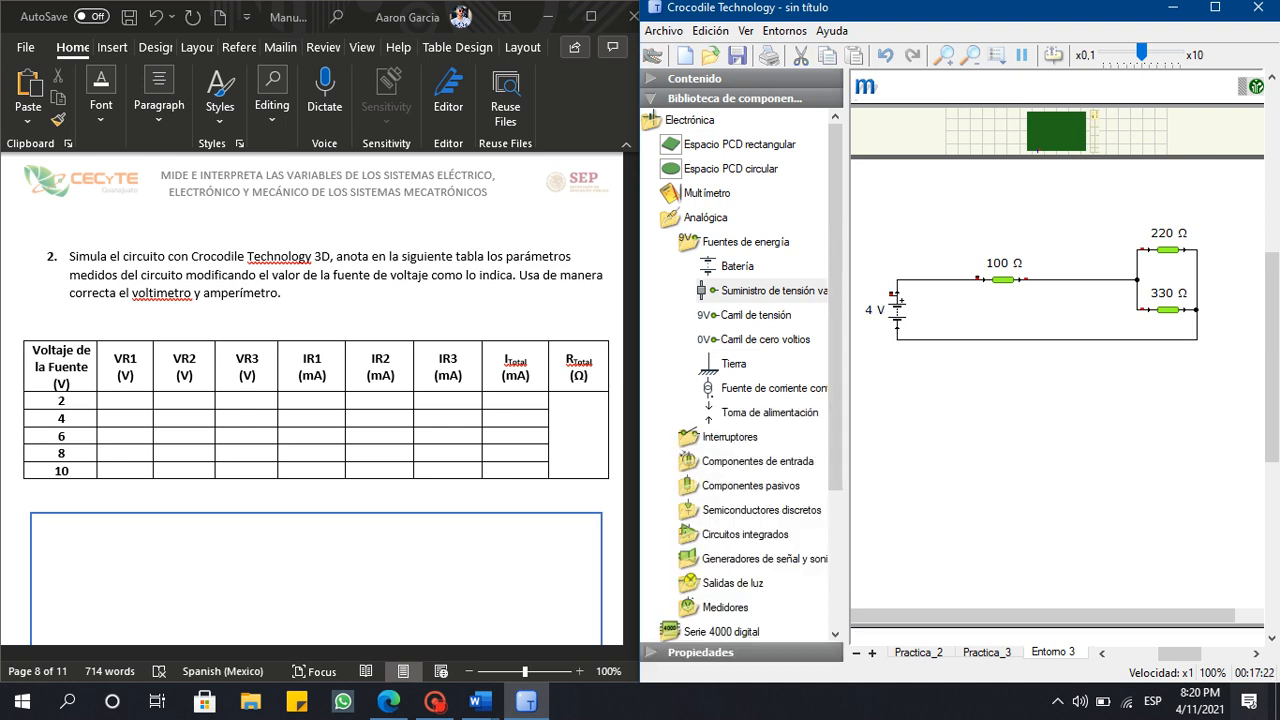
Set the battery voltage to 2 V and return to the item 2 instructions in the Word manual.
click(870, 310)
key(BackSpace)
text(2)
key(Return)
click(945, 404)
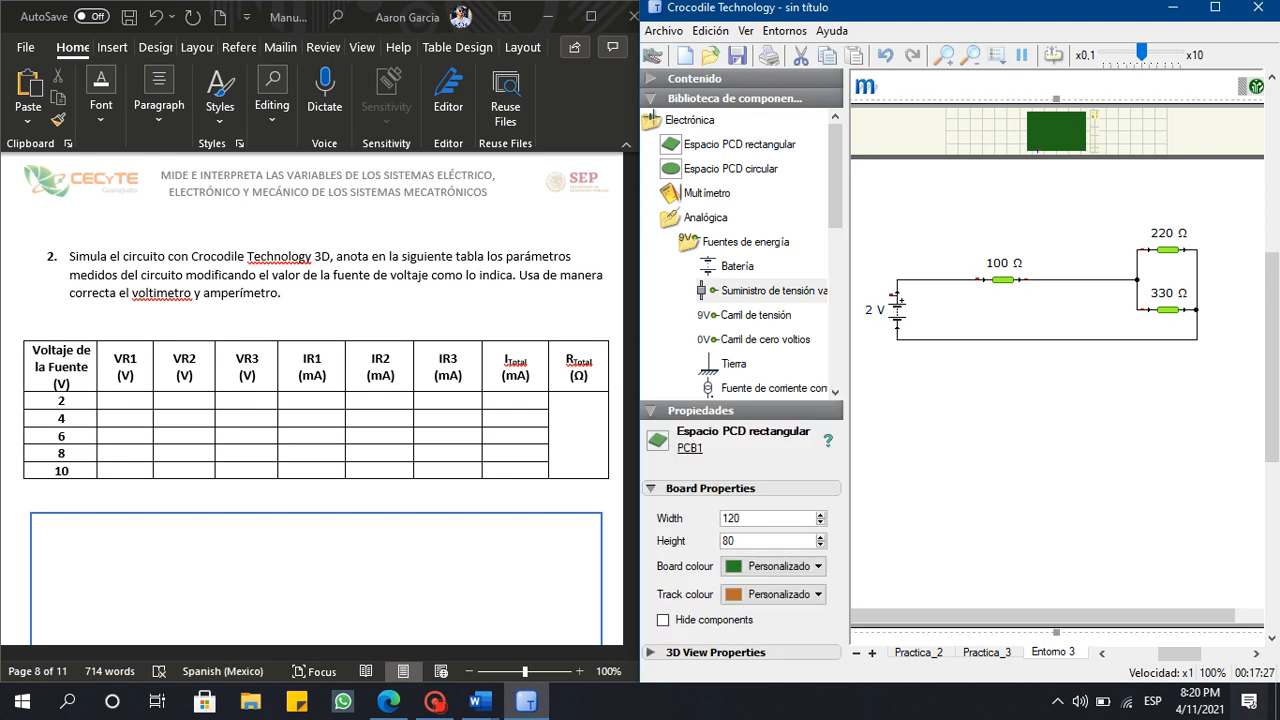
click(437, 275)
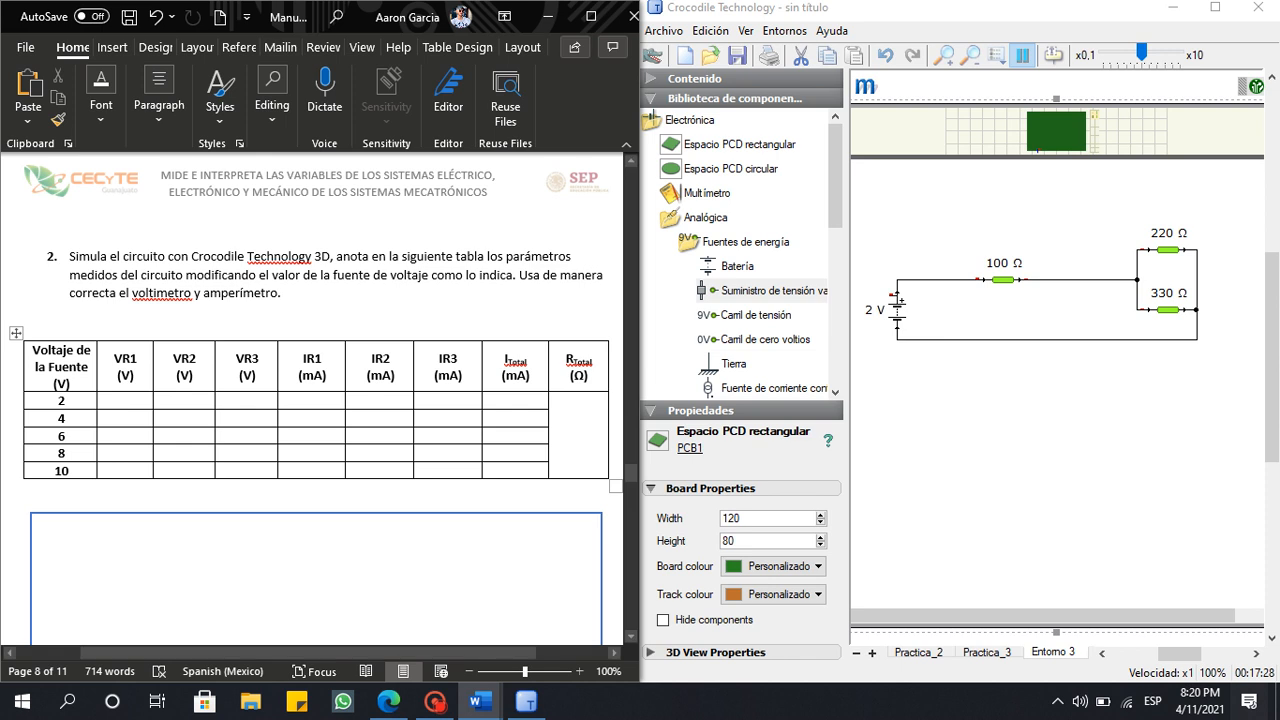
Delete all the wires connecting the battery and the 100, 220 and 330 Ω resistors, leaving the components separate.
drag(1087, 383, 1071, 247)
key(Delete)
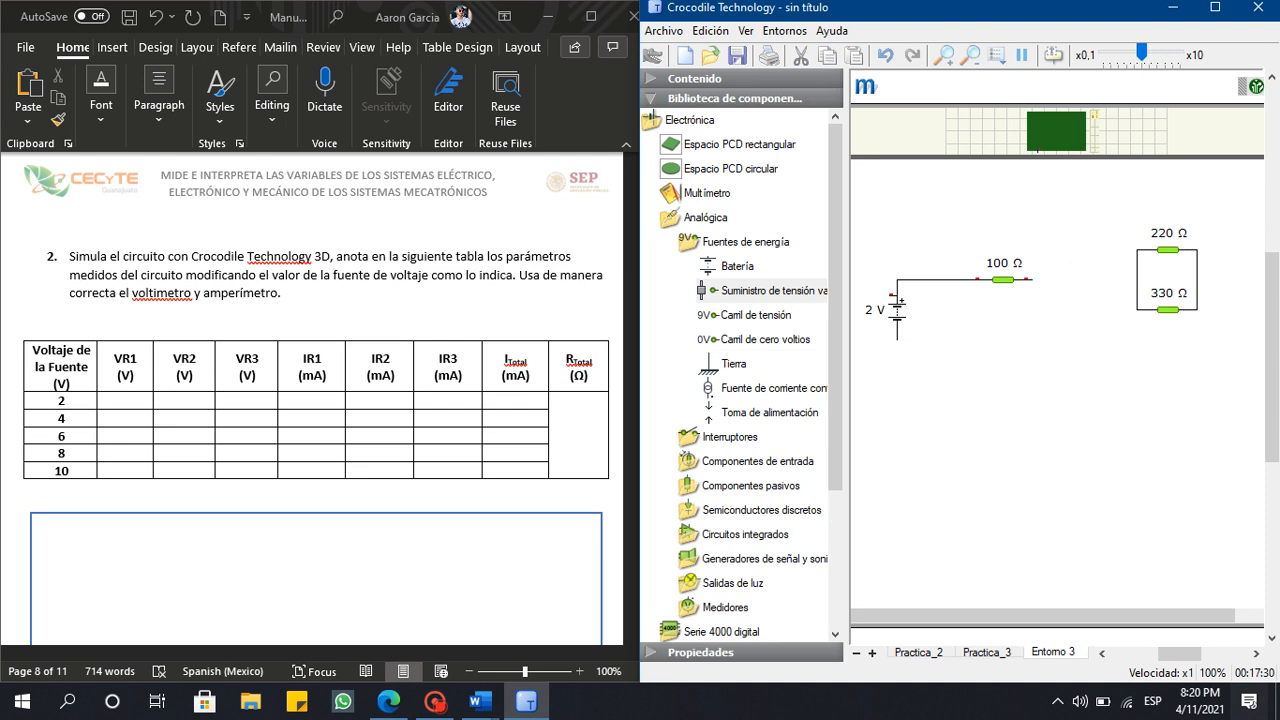
drag(974, 308, 908, 244)
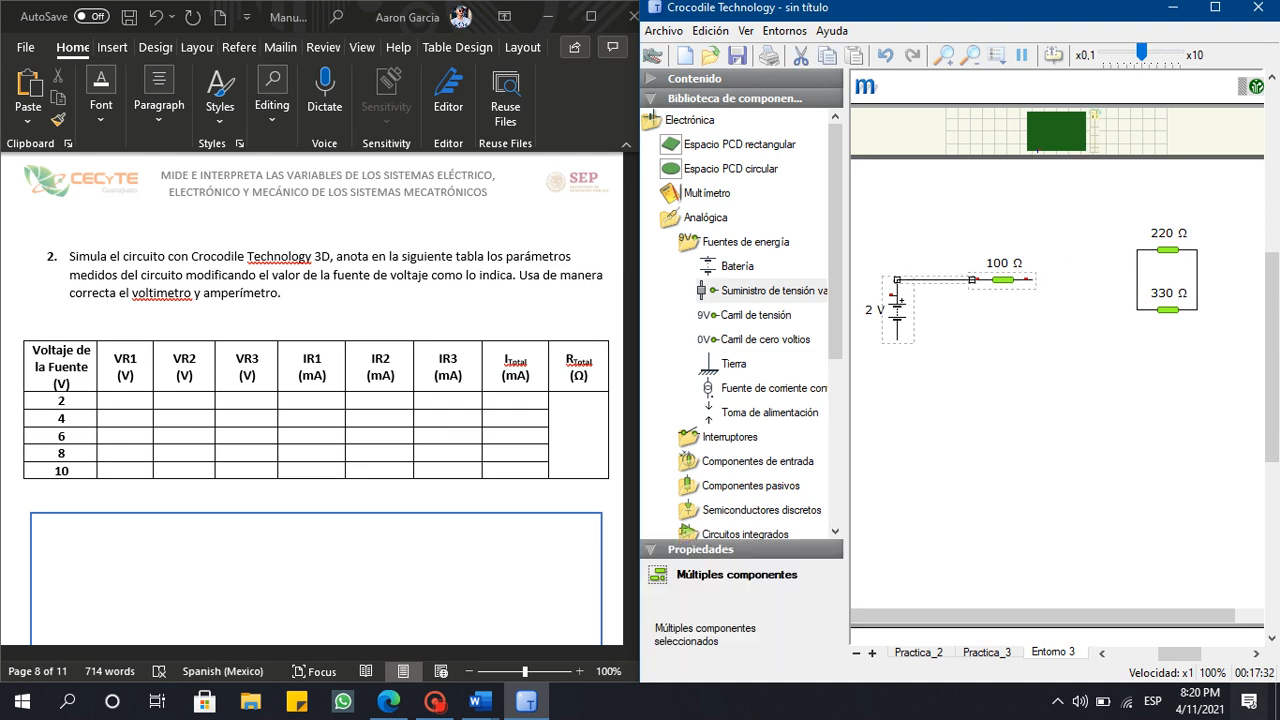
click(934, 280)
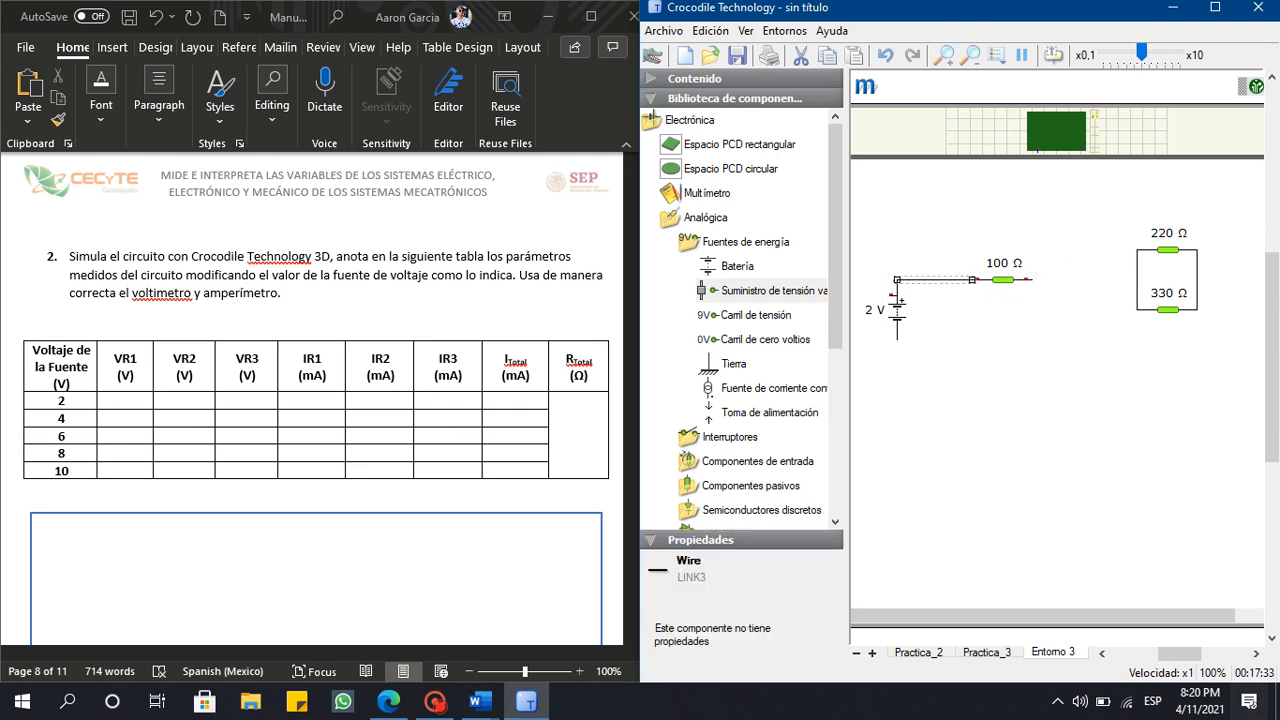
key(Delete)
click(1197, 280)
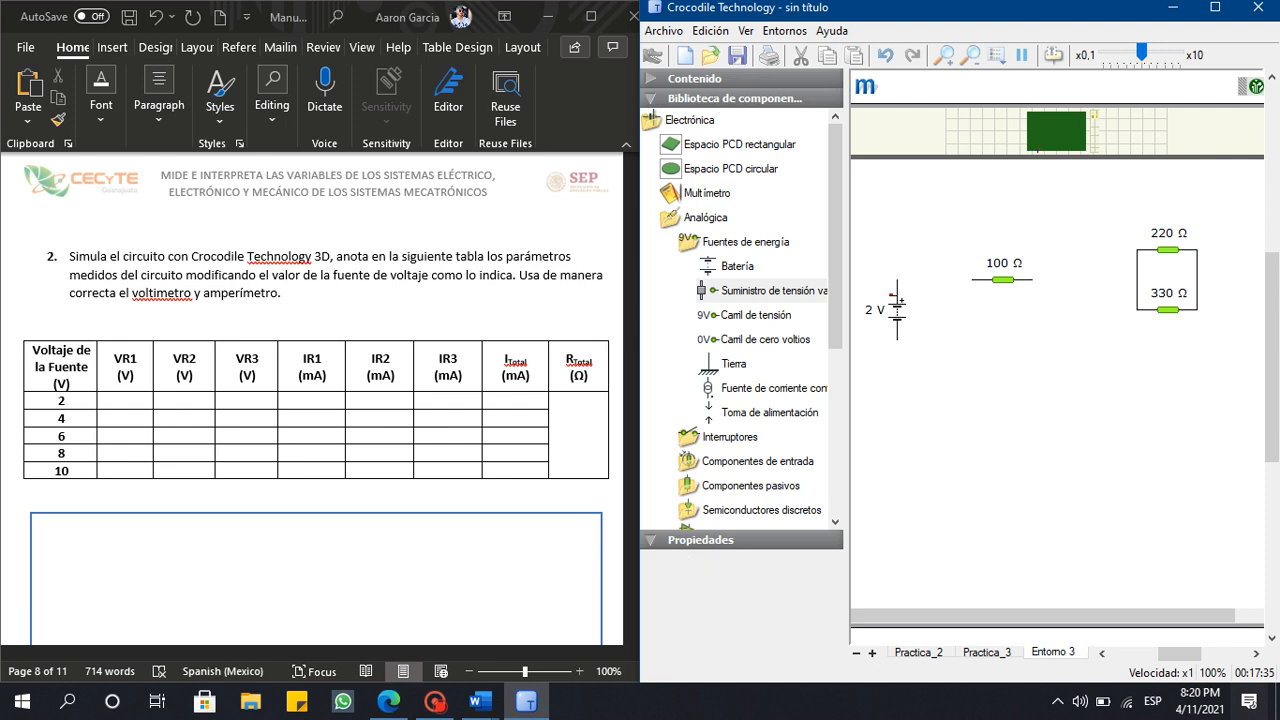
key(Delete)
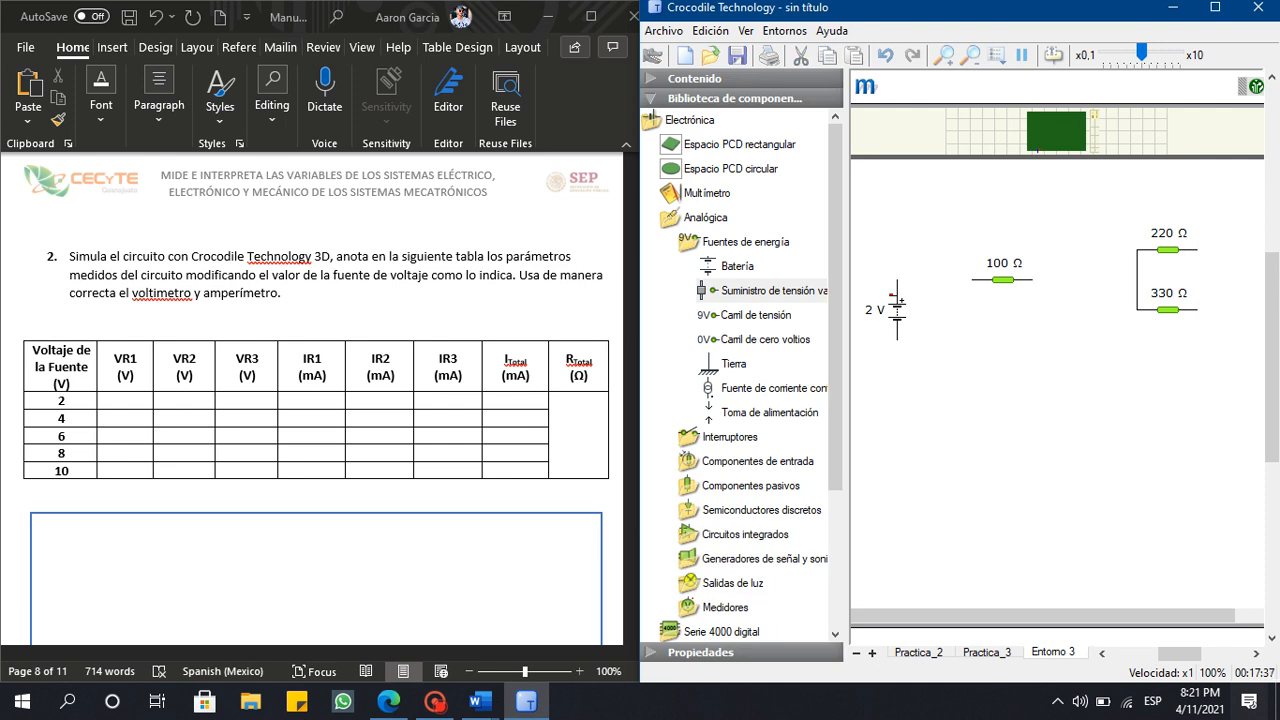
click(1137, 280)
key(Delete)
Place an ammeter from the meters group in line with the 100 Ω resistor, between it and the two parallel resistors.
click(746, 242)
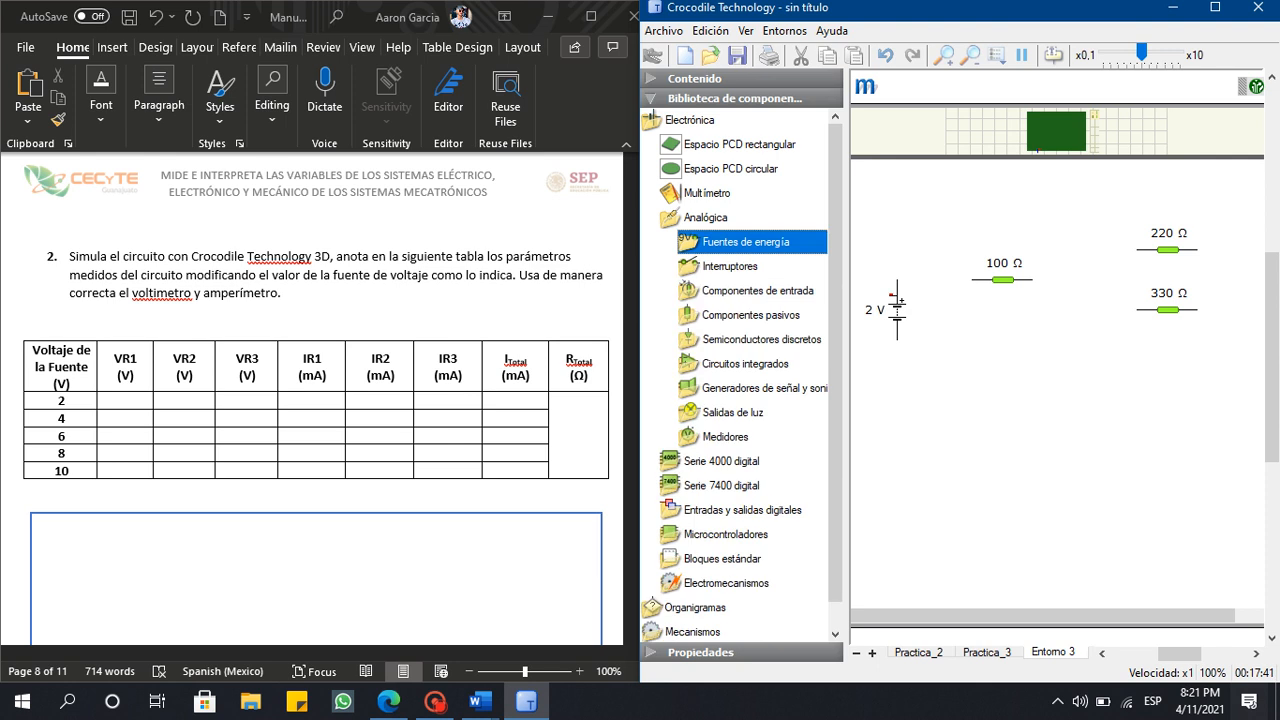
click(725, 437)
click(748, 461)
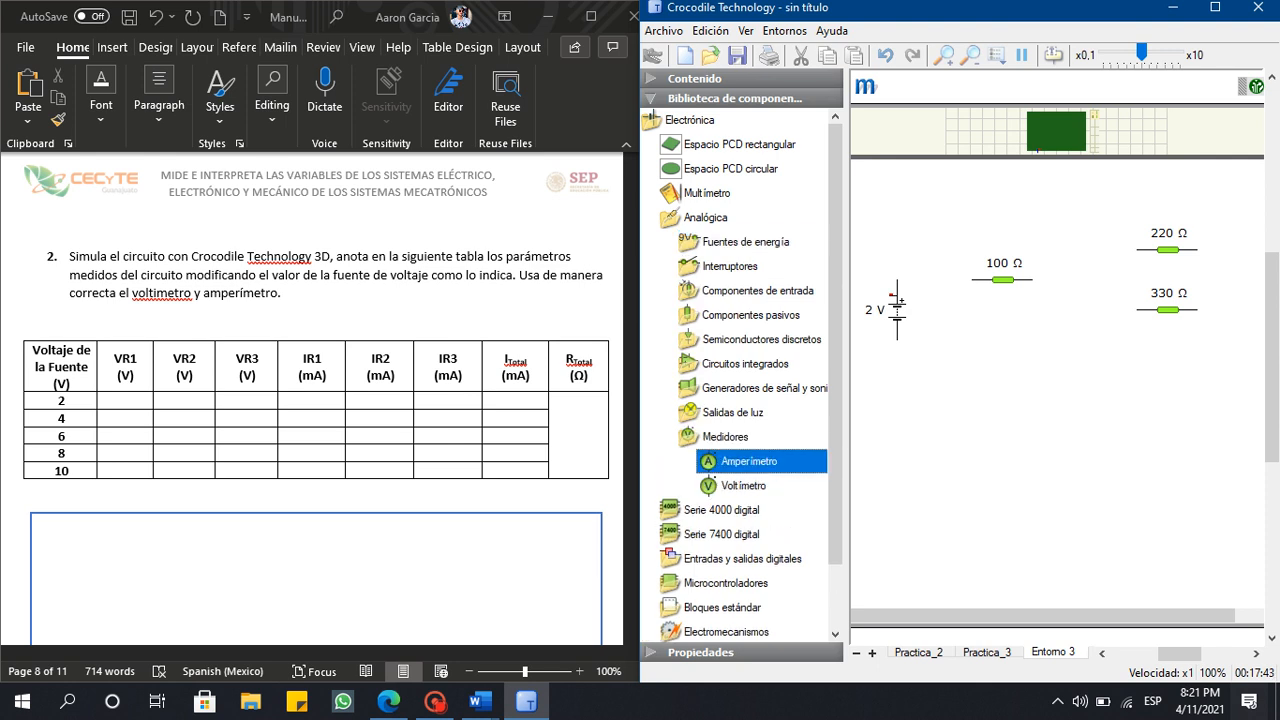
drag(748, 461, 1024, 347)
click(1024, 347)
click(680, 571)
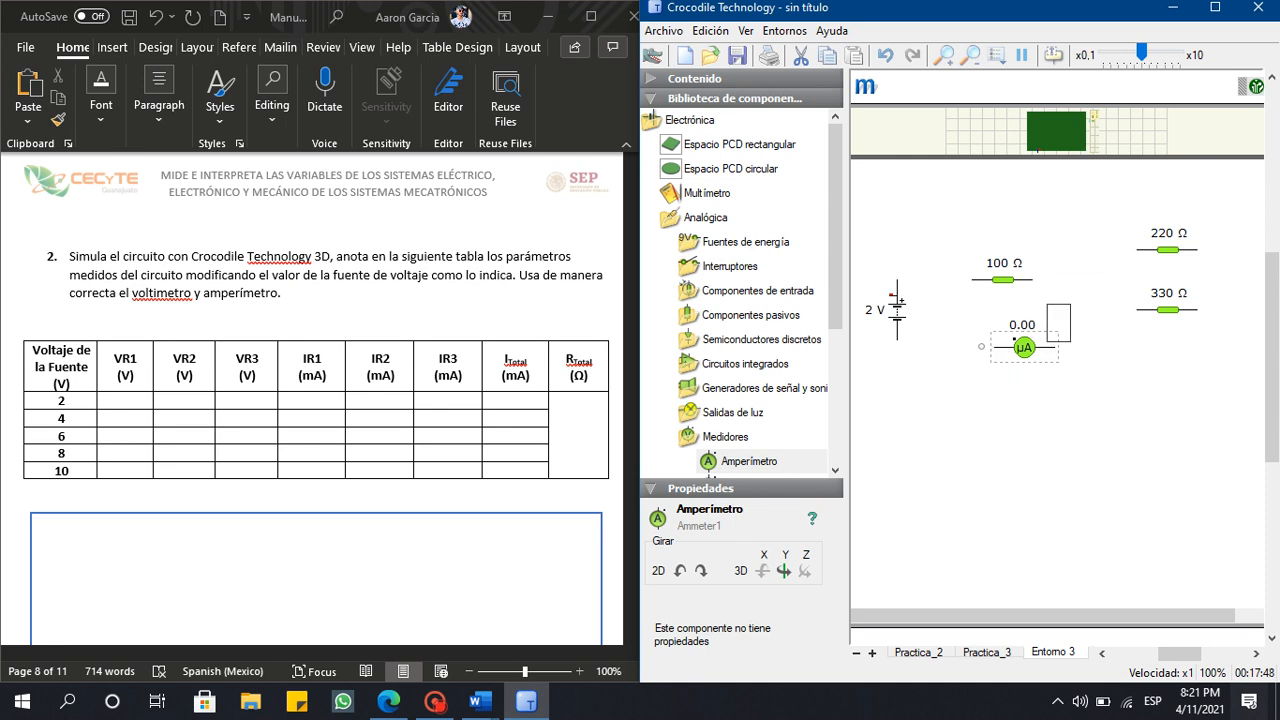
drag(1024, 347, 1084, 280)
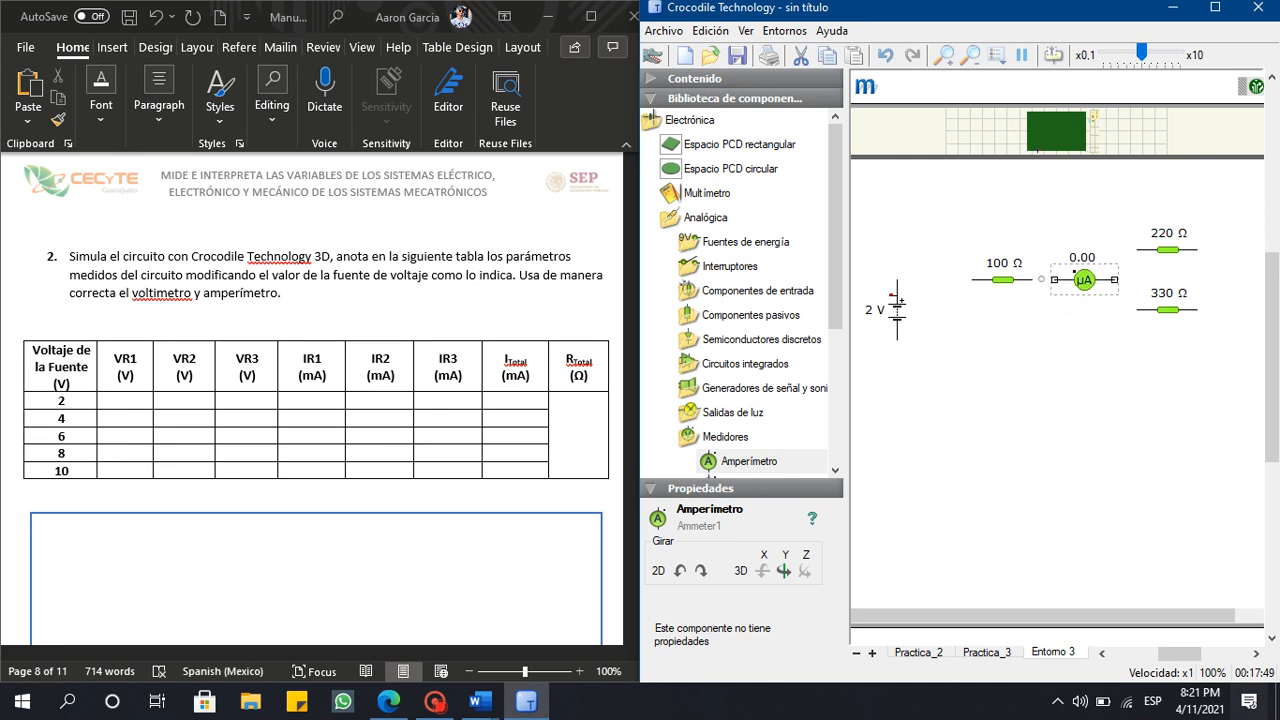
click(1085, 400)
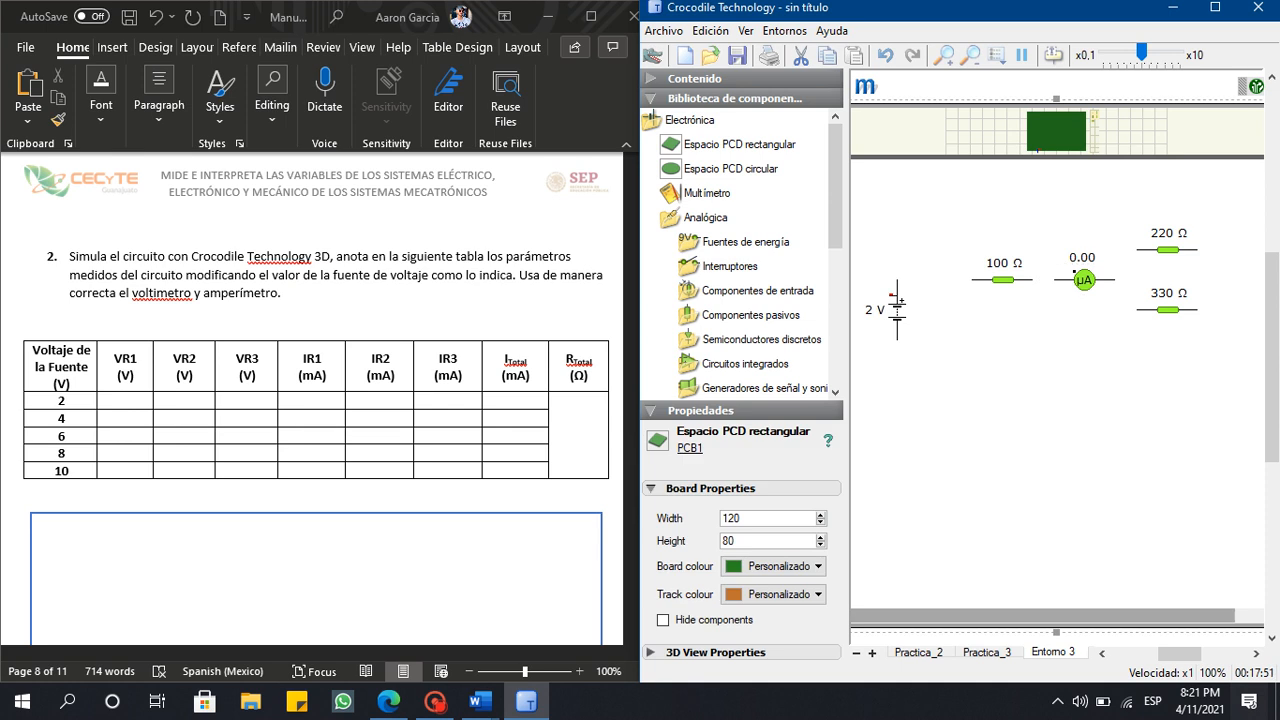
Move the 220 Ω and 330 Ω resistors together slightly to the right to widen the gap after the ammeter.
drag(1085, 616, 1137, 616)
drag(1062, 220, 1170, 380)
drag(1105, 250, 1142, 250)
click(1085, 400)
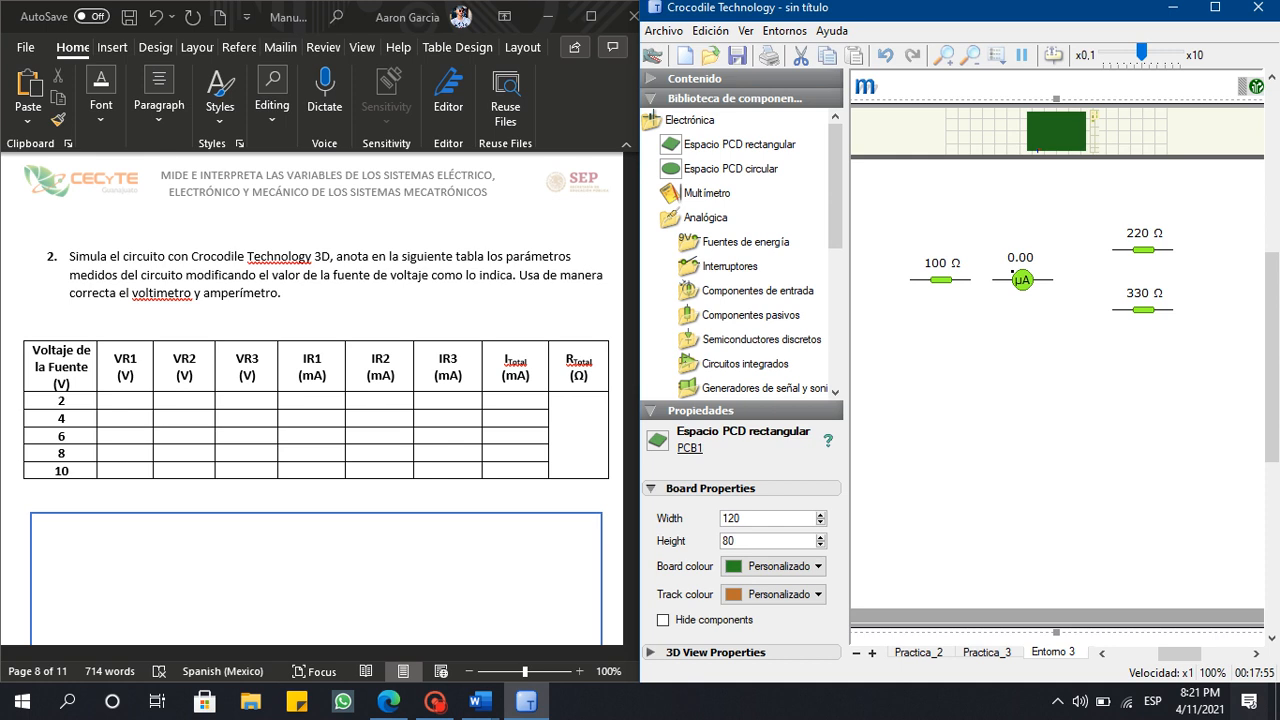
drag(1100, 616, 1126, 616)
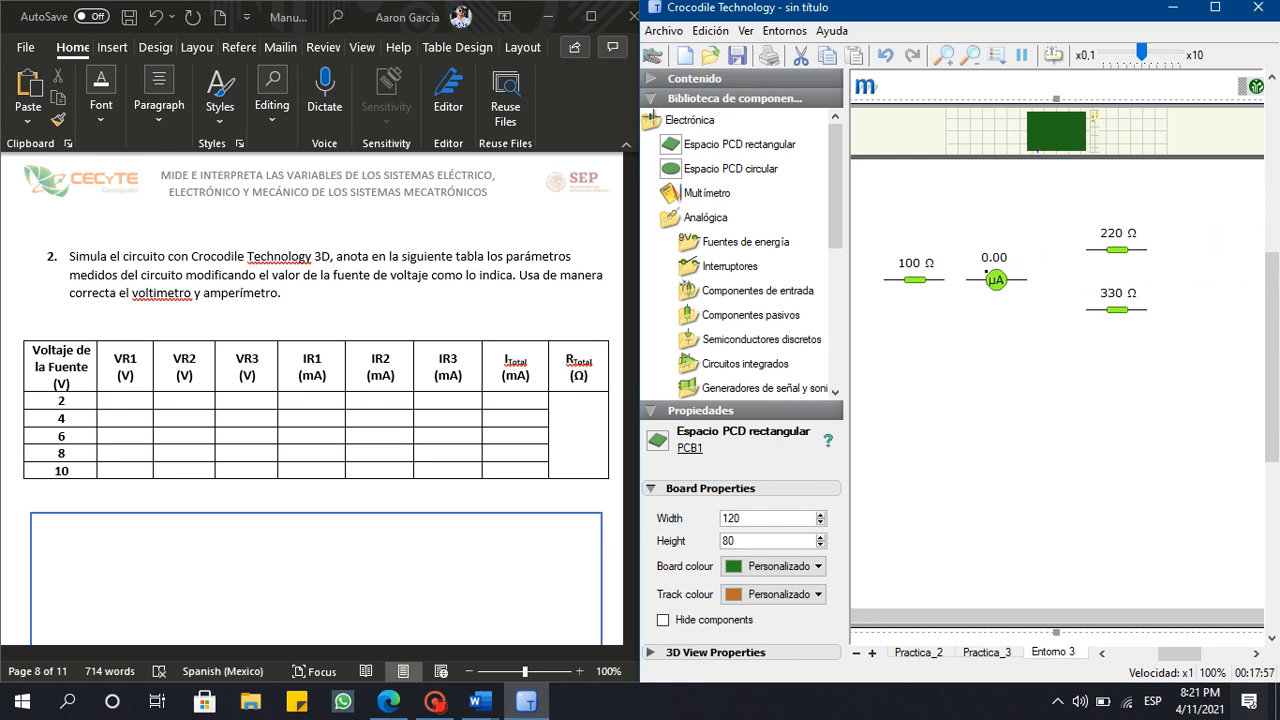
Copy the ammeter, paste it twice, and align the copies to the right of the 220 Ω and 330 Ω resistors.
click(990, 278)
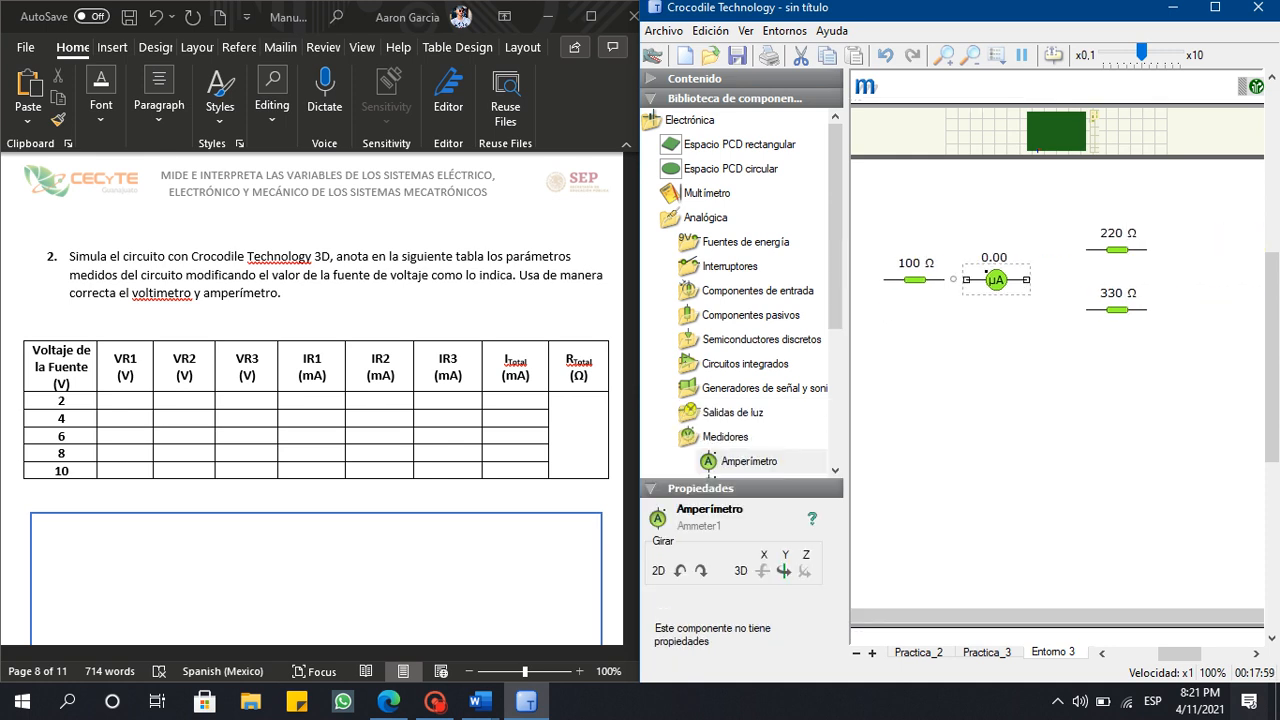
click(953, 279)
click(990, 279)
right_click(997, 279)
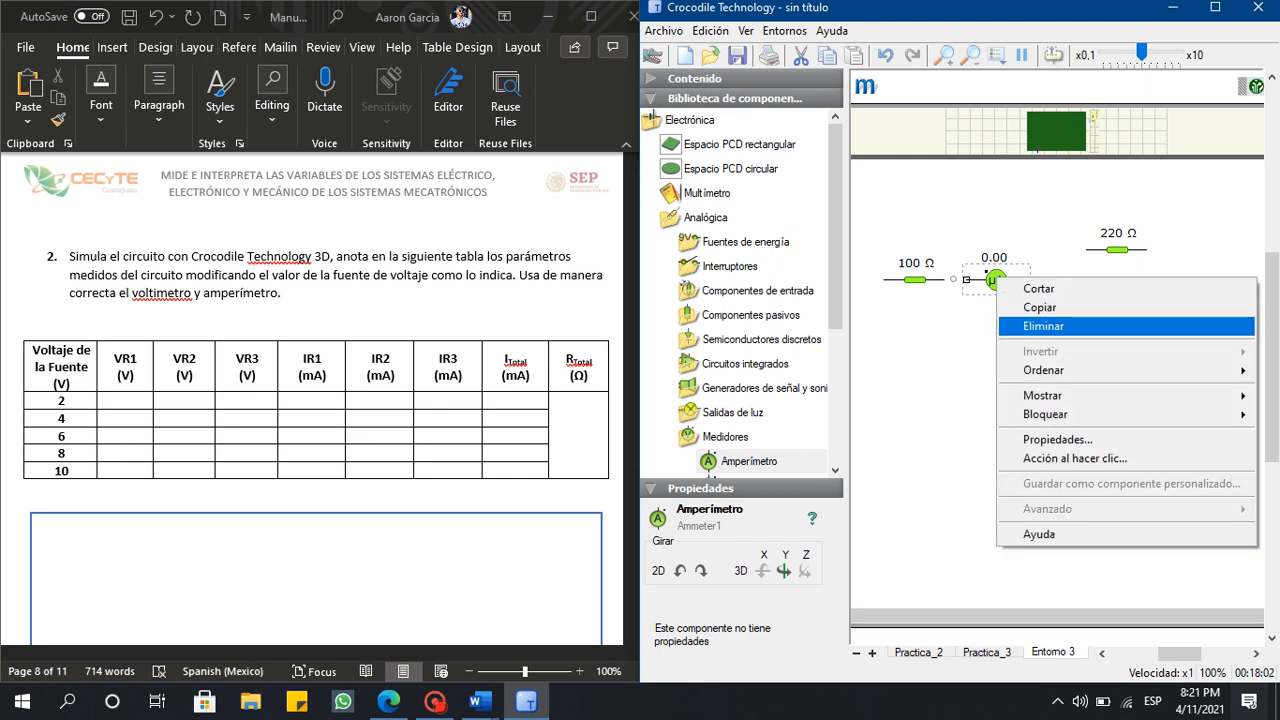
click(1040, 307)
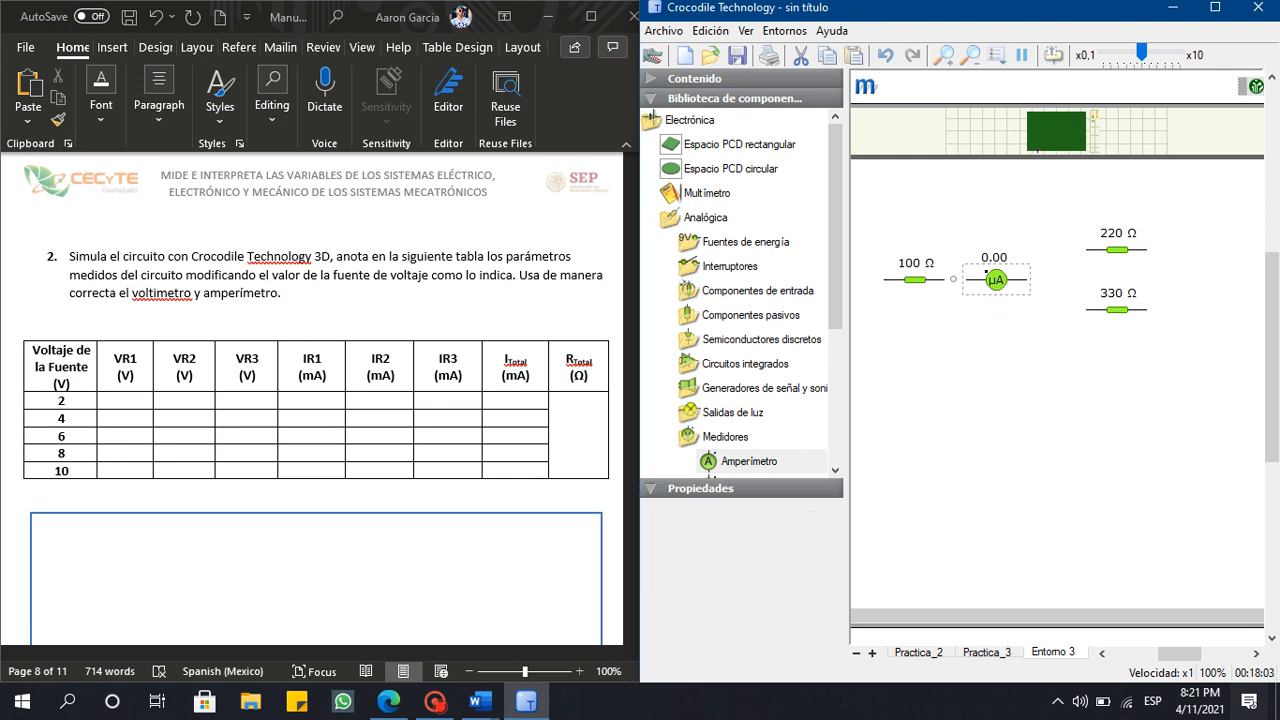
right_click(1060, 258)
click(1100, 267)
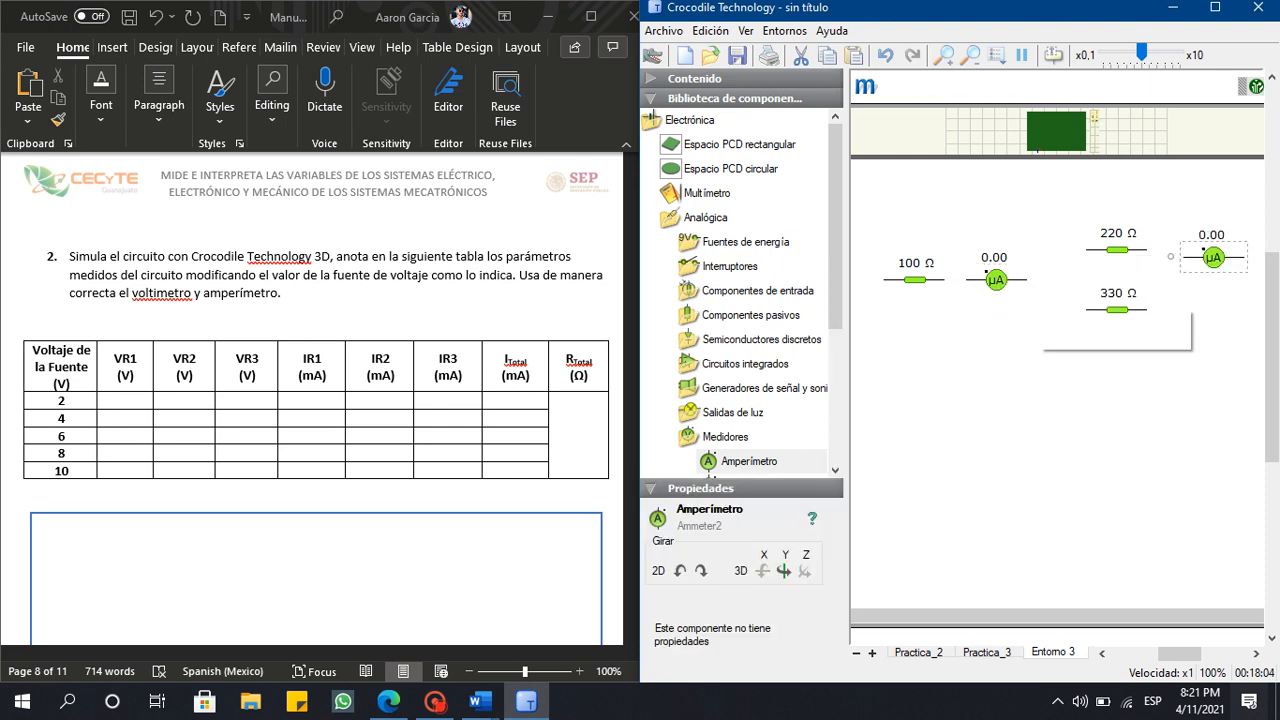
right_click(1040, 309)
click(1078, 318)
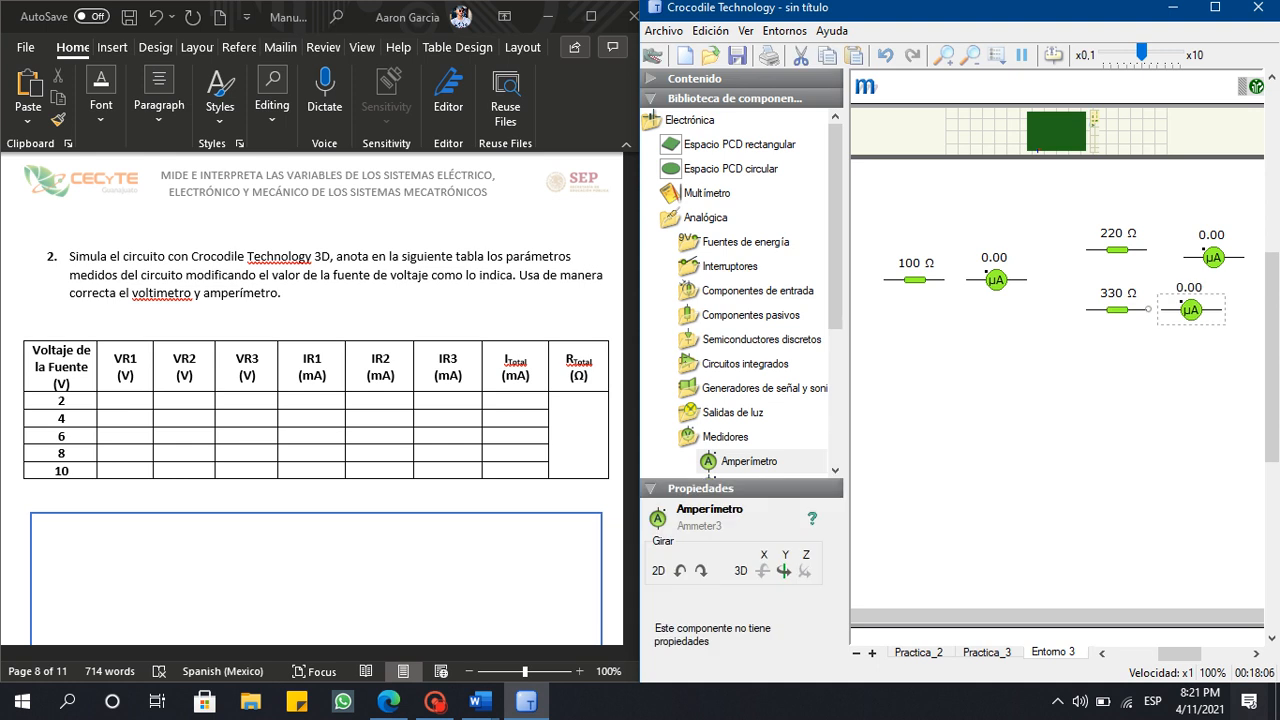
drag(1190, 309, 1205, 309)
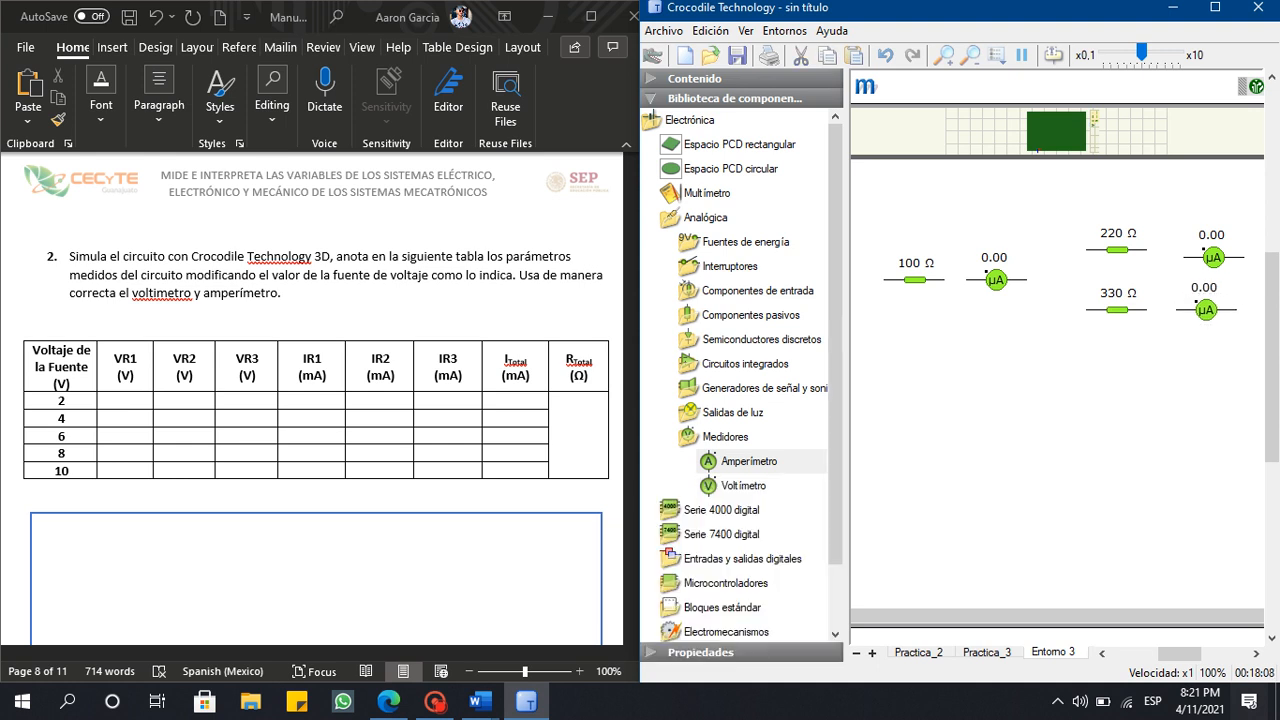
drag(1213, 257, 1199, 250)
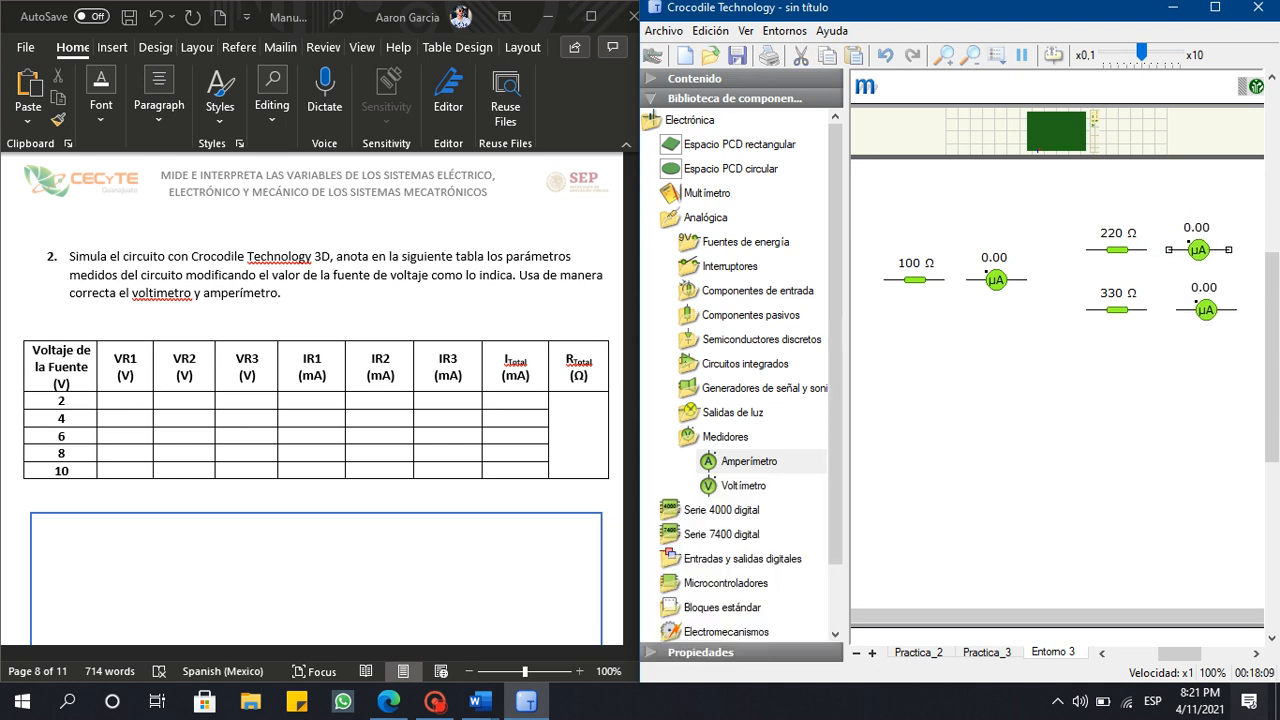
click(1168, 250)
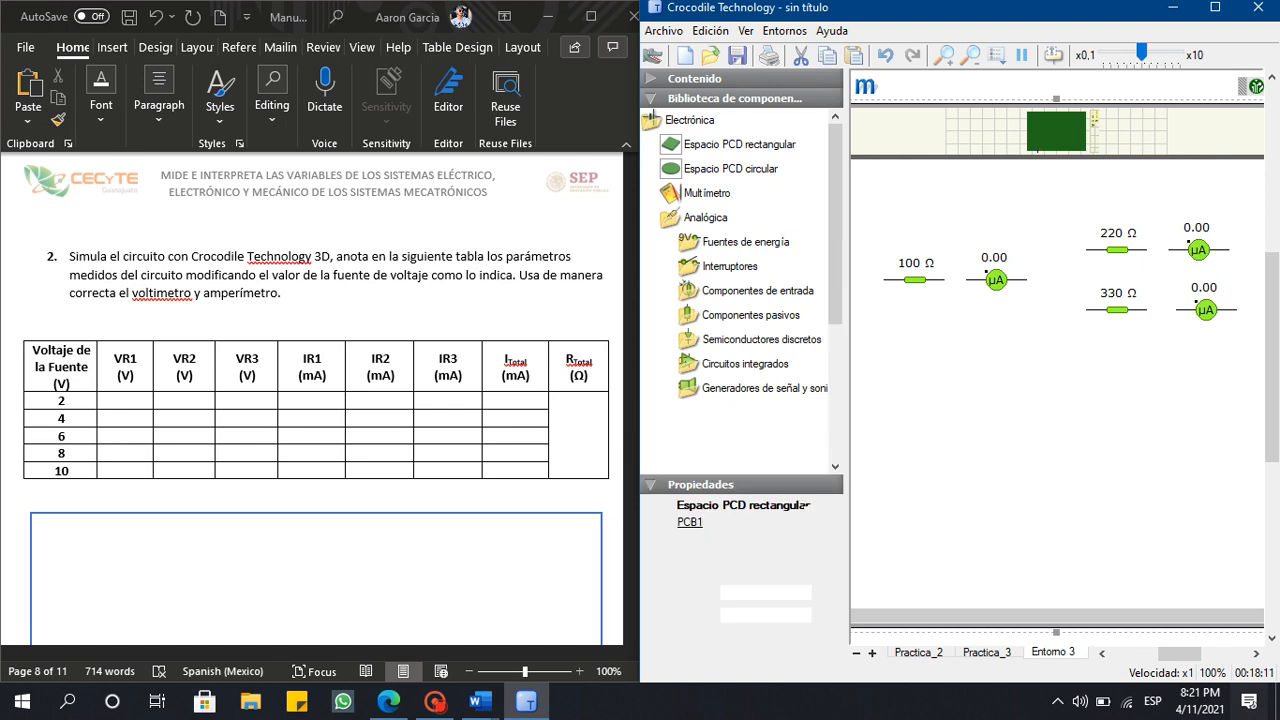
Paste a fourth ammeter below the circuit for the return line and rotate it 180°.
right_click(1010, 381)
click(1030, 389)
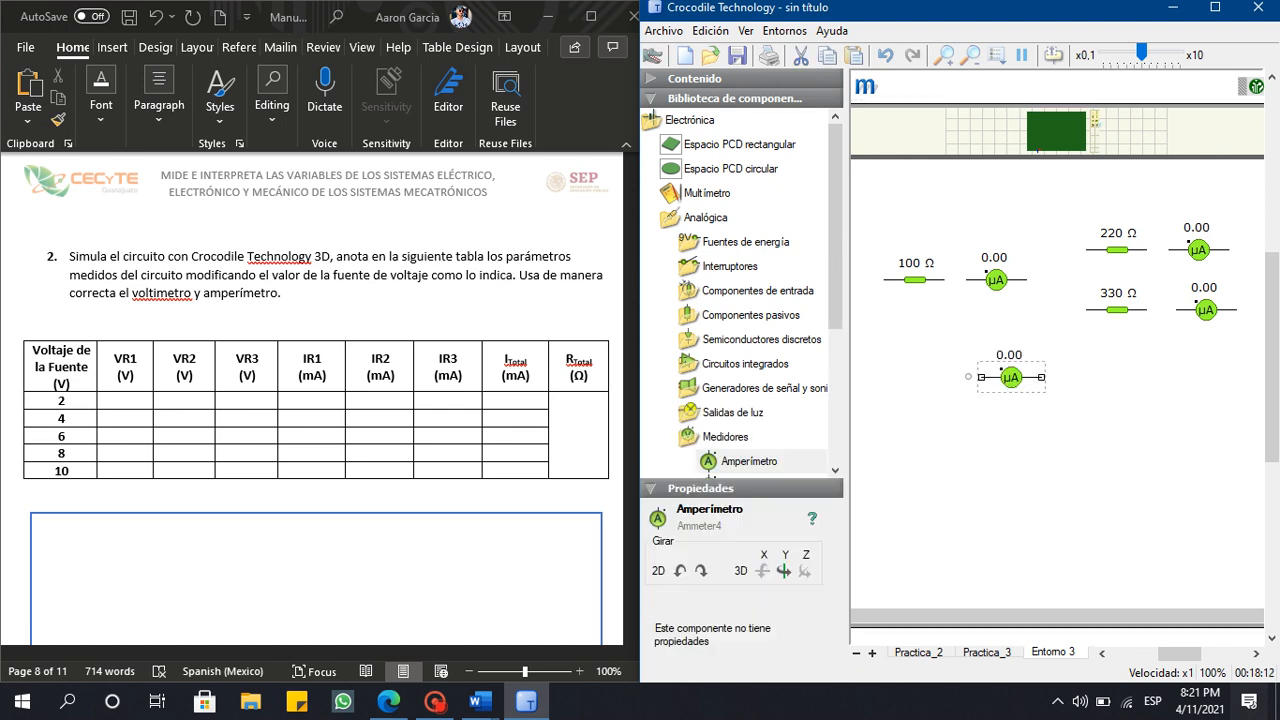
click(680, 570)
click(680, 570)
click(988, 450)
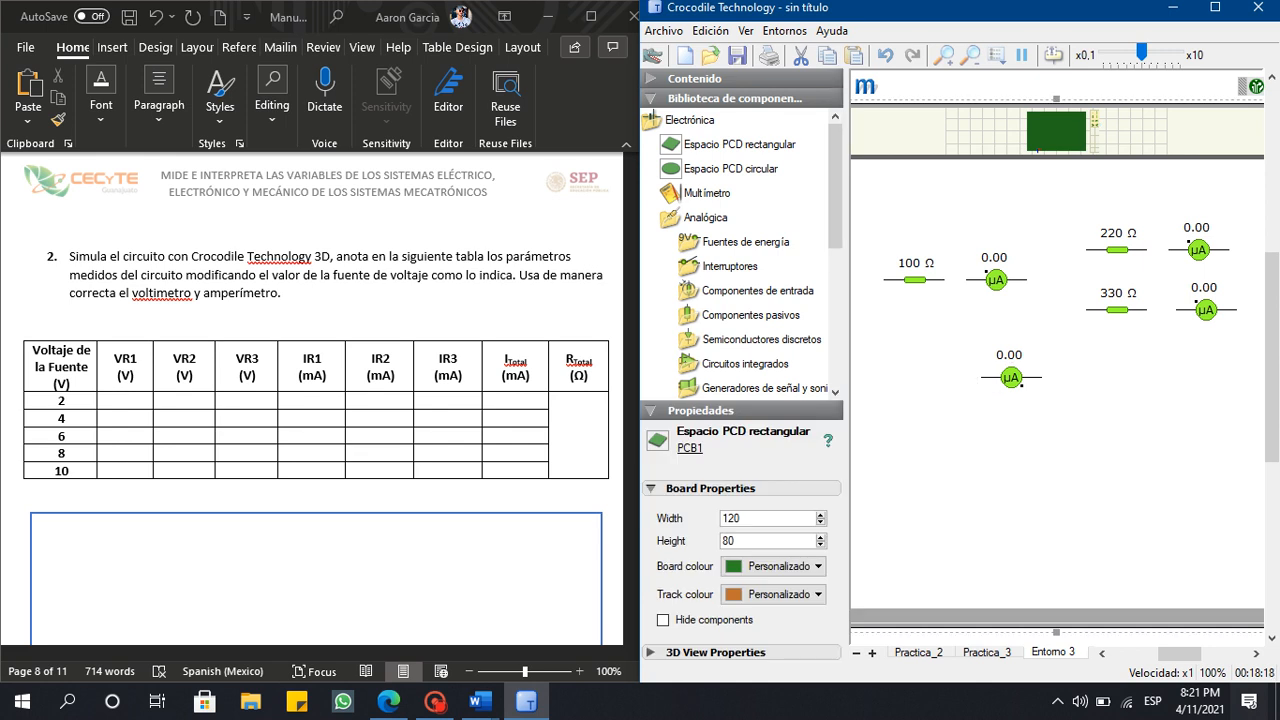
Place a voltmeter from the meters group upright to the left of the battery.
drag(1050, 615, 969, 615)
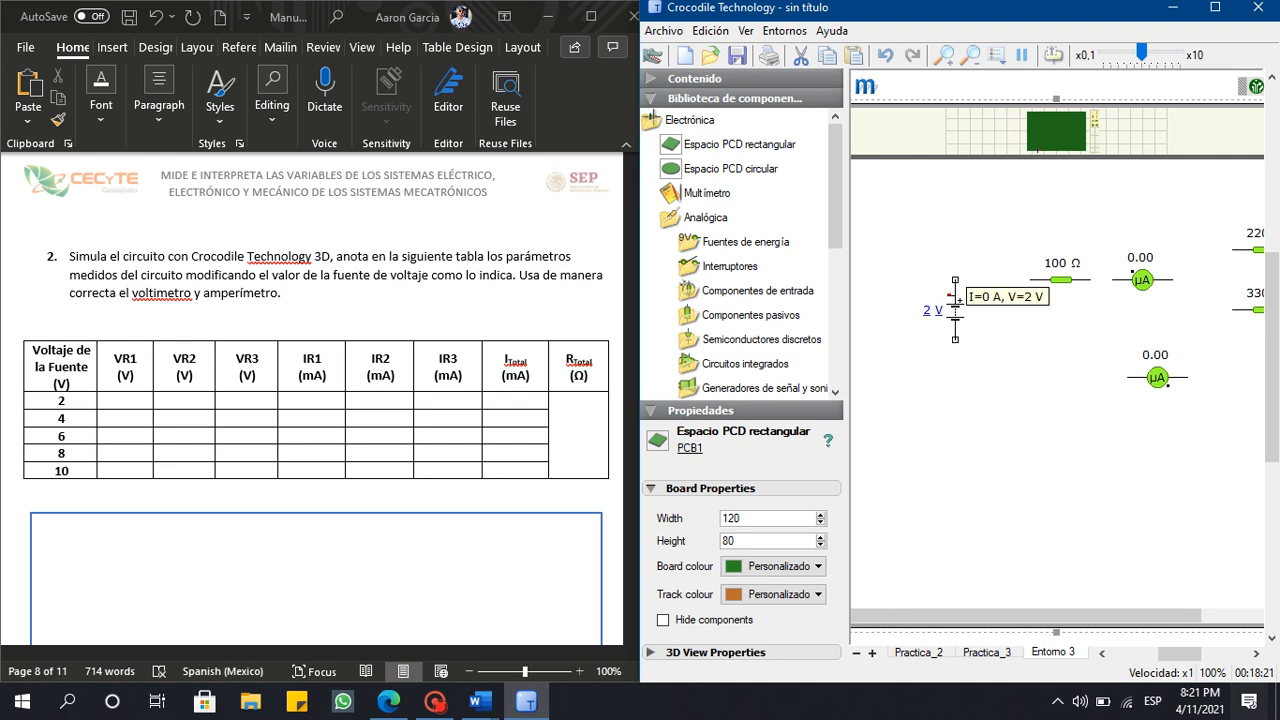
drag(836, 186, 836, 271)
click(743, 286)
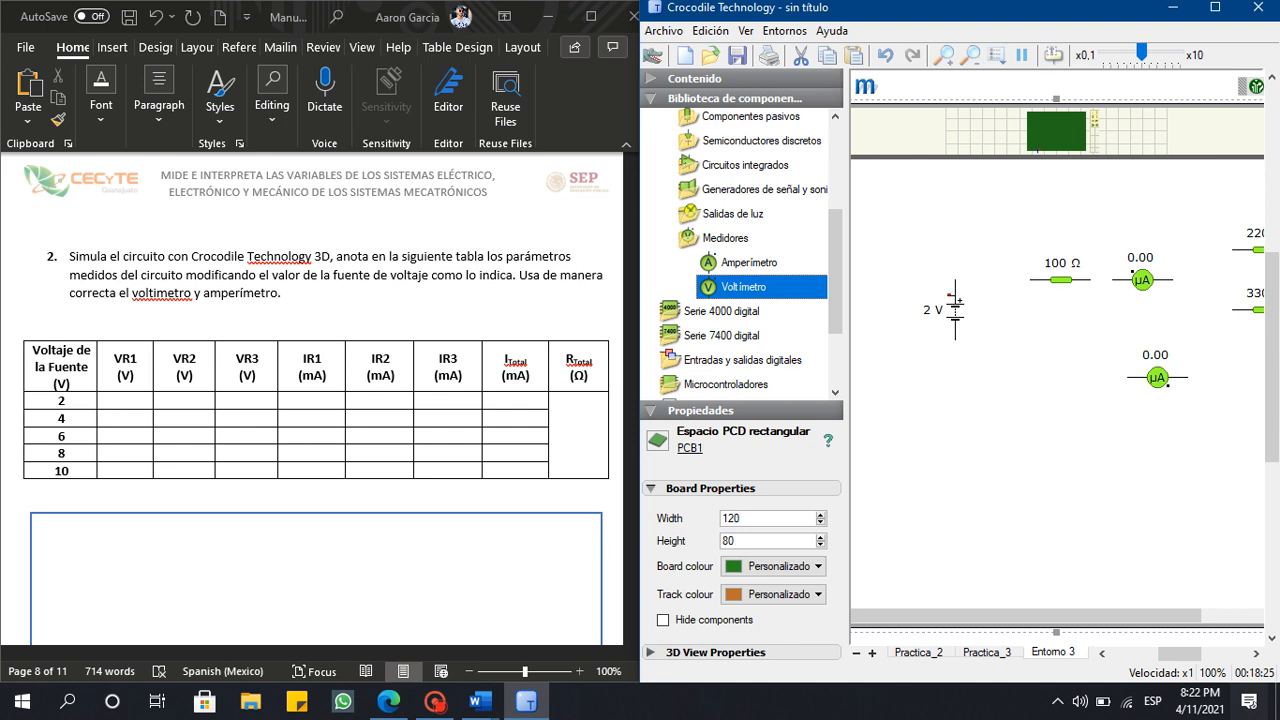
drag(743, 286, 887, 310)
Place a second voltmeter directly above the 100 Ω resistor, aligned with its ends.
drag(743, 286, 1085, 204)
drag(1090, 616, 1172, 616)
drag(983, 204, 917, 219)
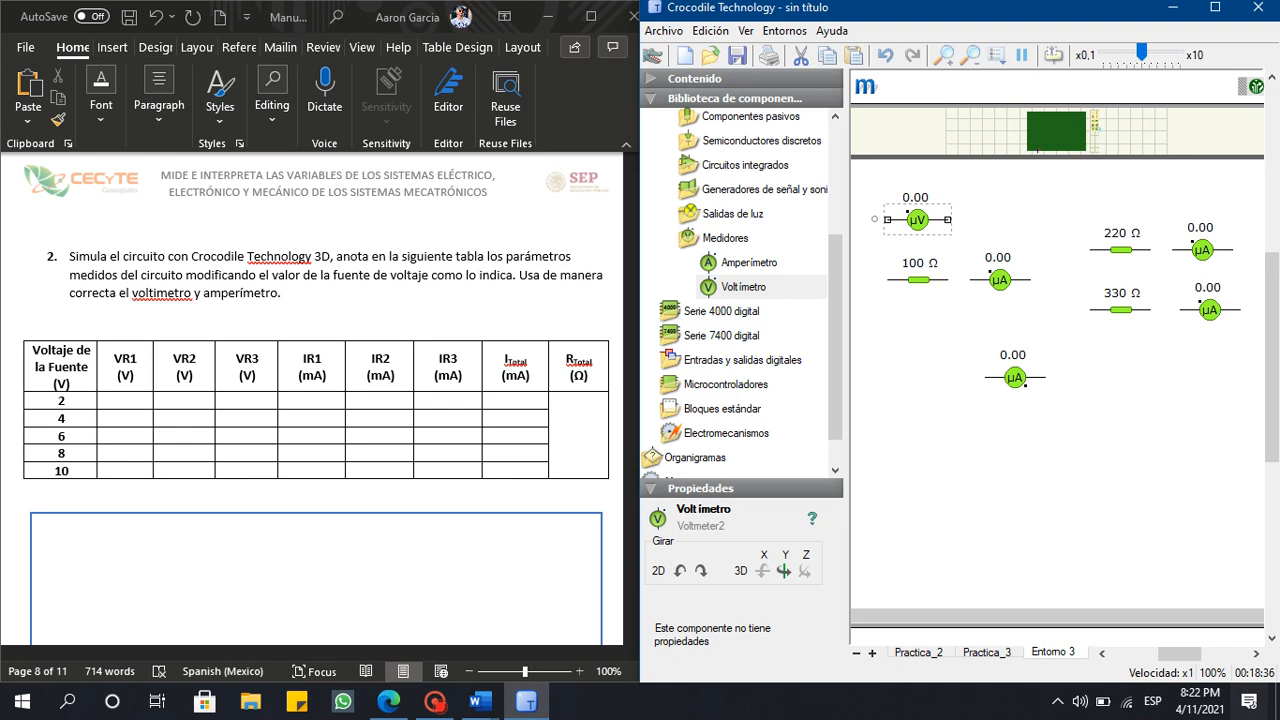
Copy the voltmeter above the 100 Ω resistor and paste it above the 220 Ω resistor.
right_click(925, 215)
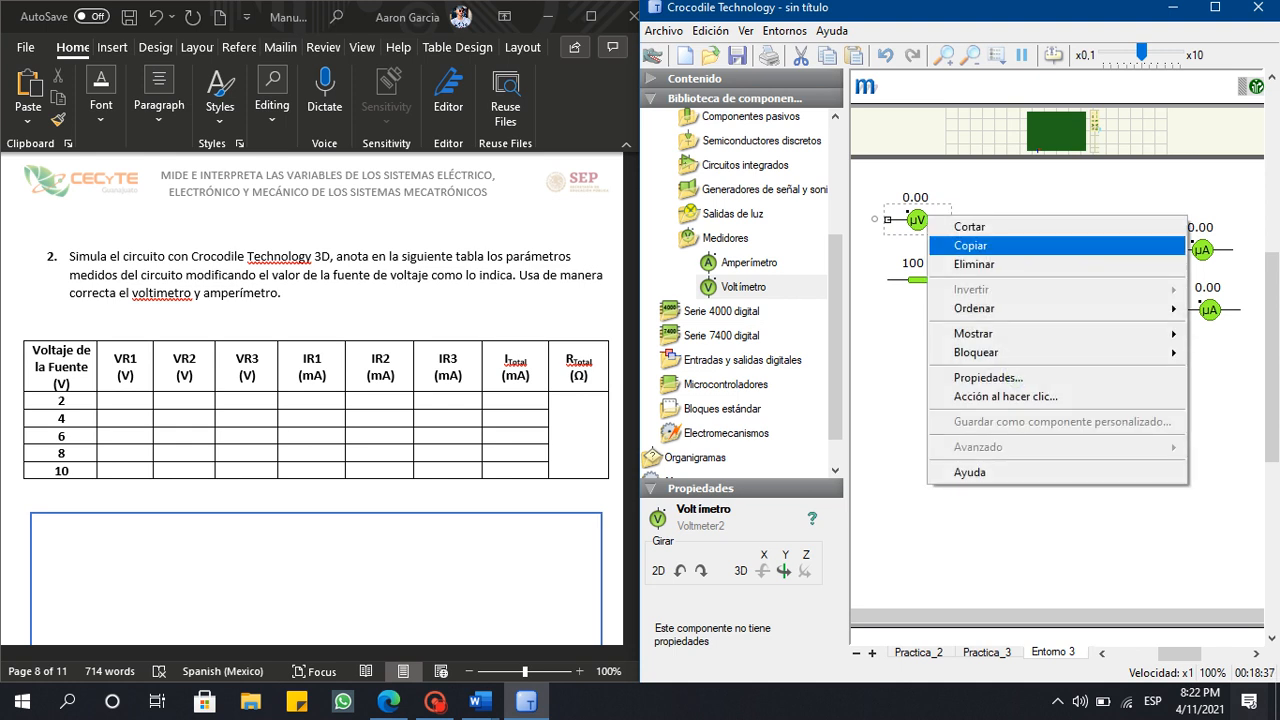
click(968, 246)
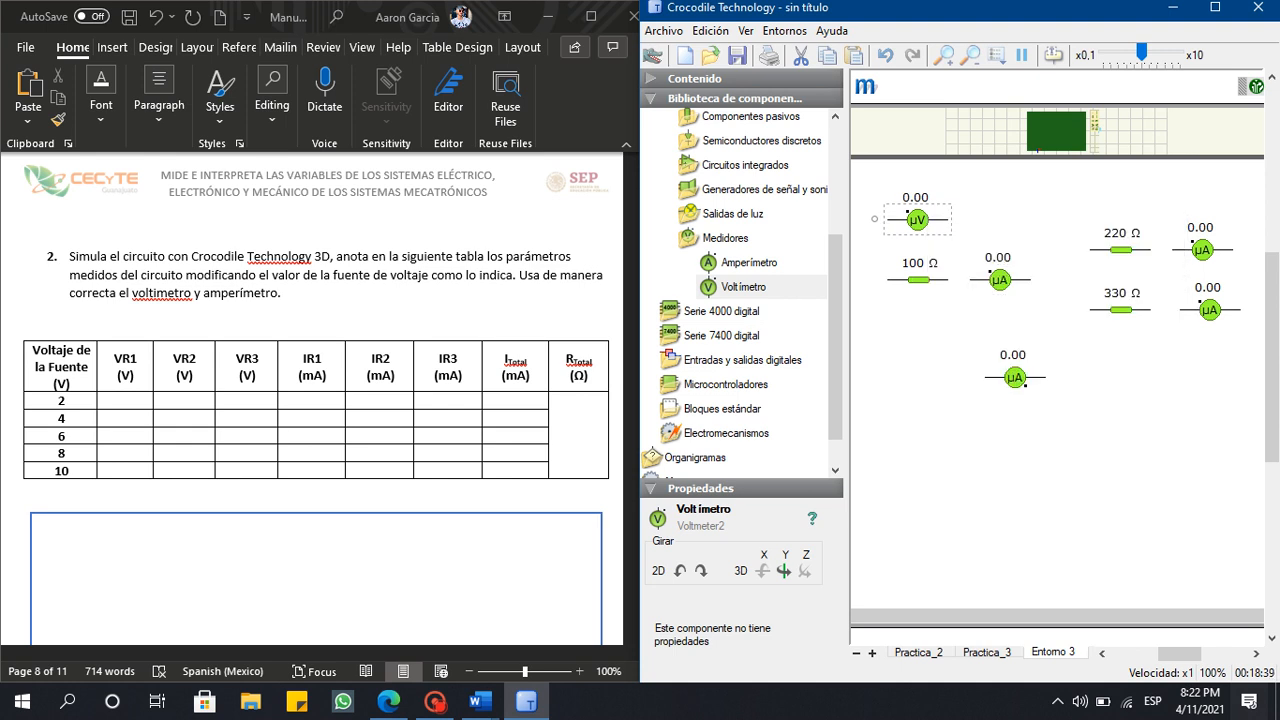
right_click(1125, 198)
click(1154, 209)
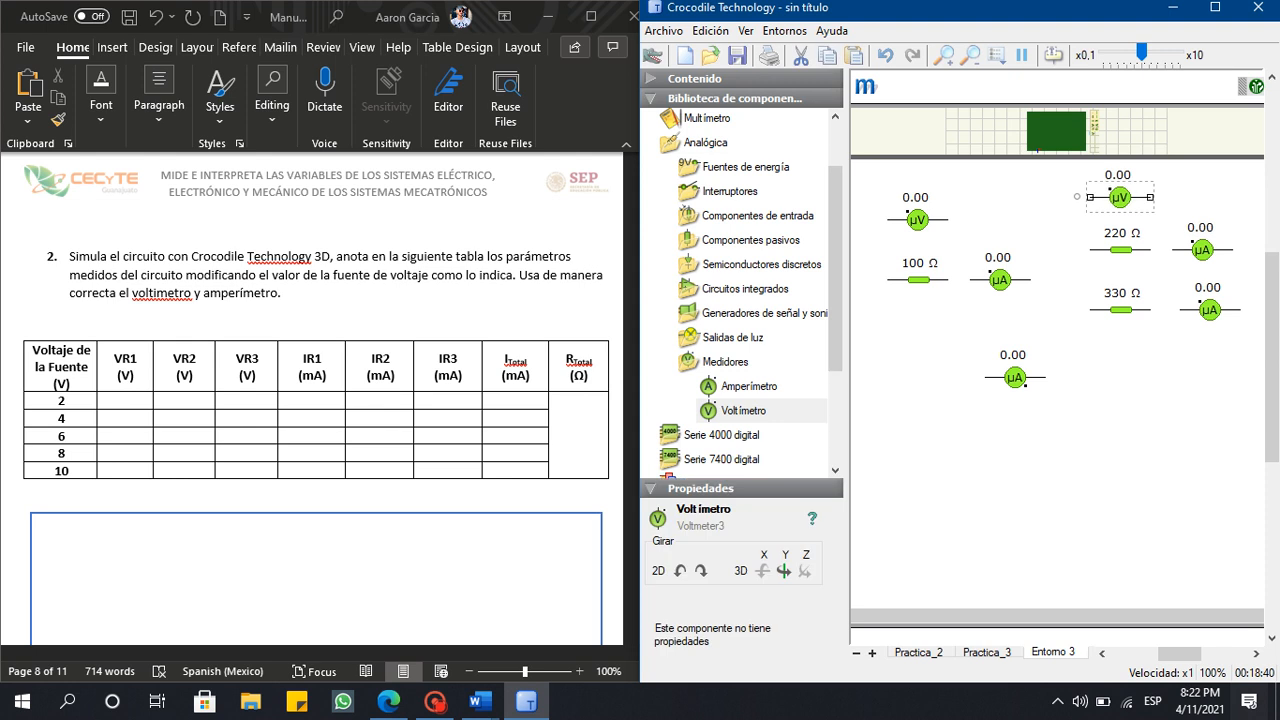
Move the 330 Ω resistor and its ammeter down, and paste another voltmeter directly above that resistor.
drag(1104, 313, 1121, 355)
click(1118, 440)
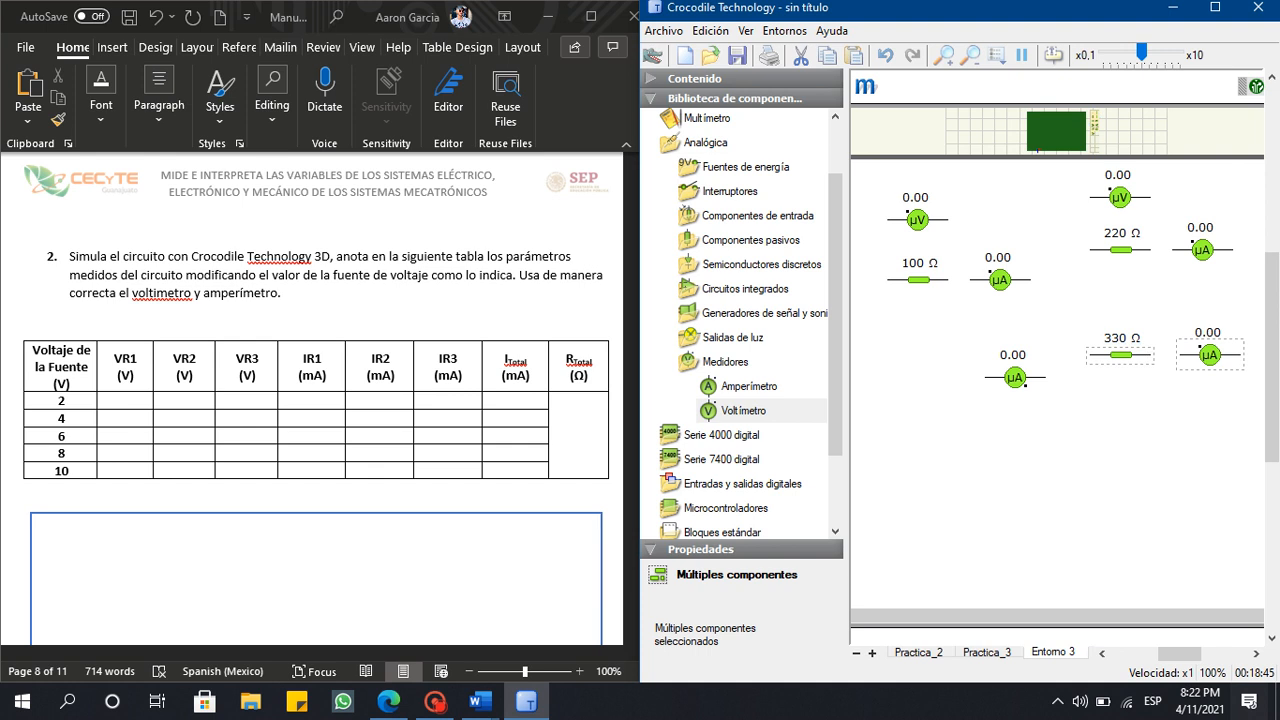
right_click(1110, 300)
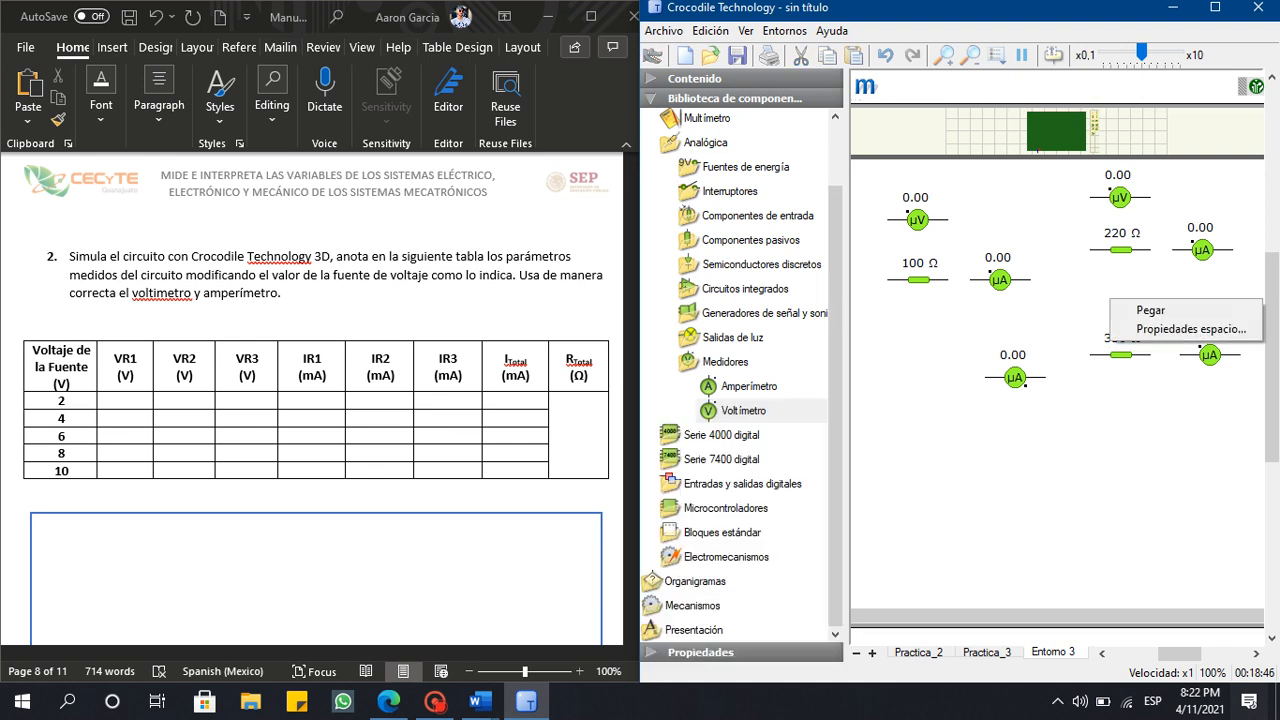
click(1140, 310)
drag(1112, 294, 1120, 309)
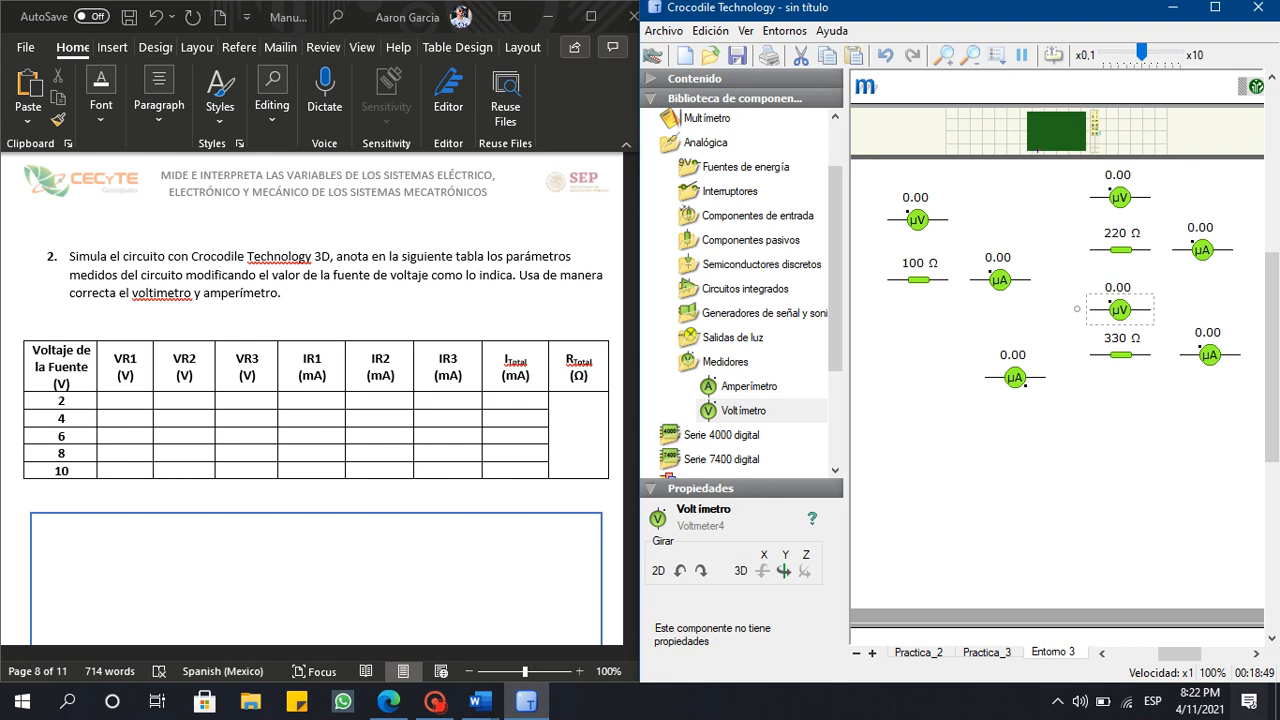
mouse_move(1110, 616)
mouse_down()
mouse_move(961, 616)
mouse_move(1099, 616)
mouse_up()
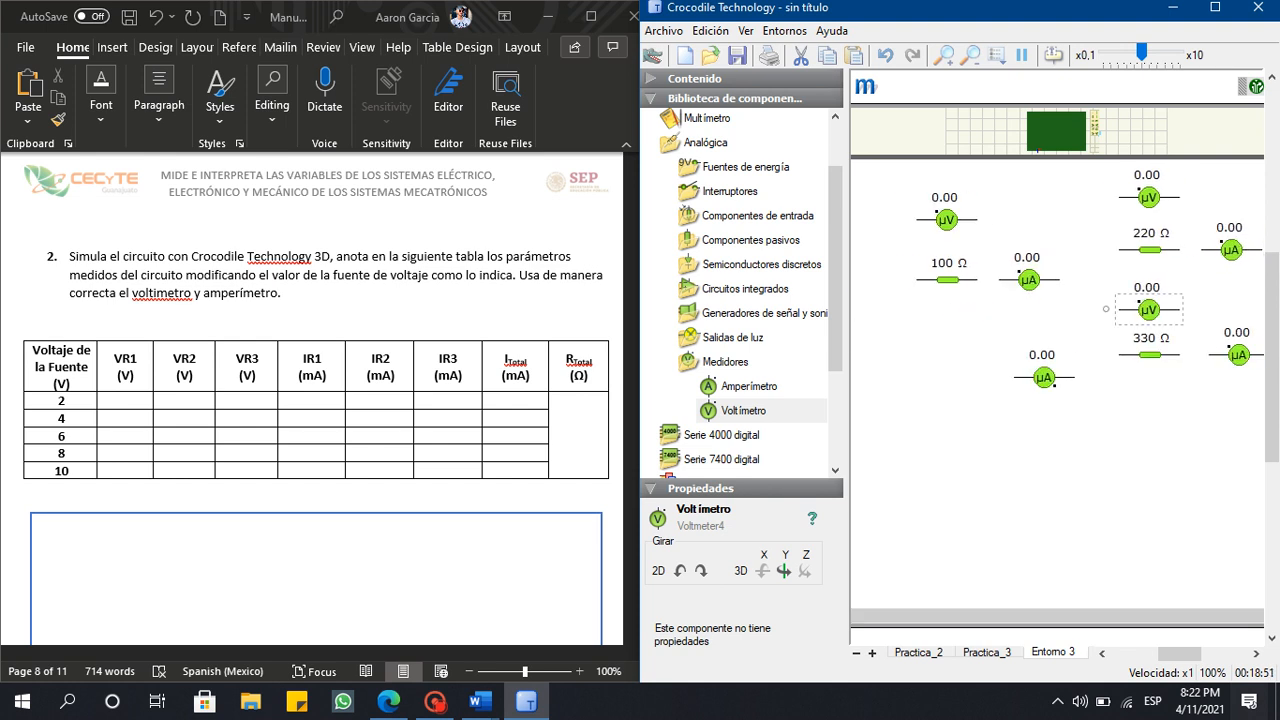
Maximize the circuit simulator window and wire the upper voltmeters in parallel across the 100 Ω and 220 Ω resistors.
click(1215, 7)
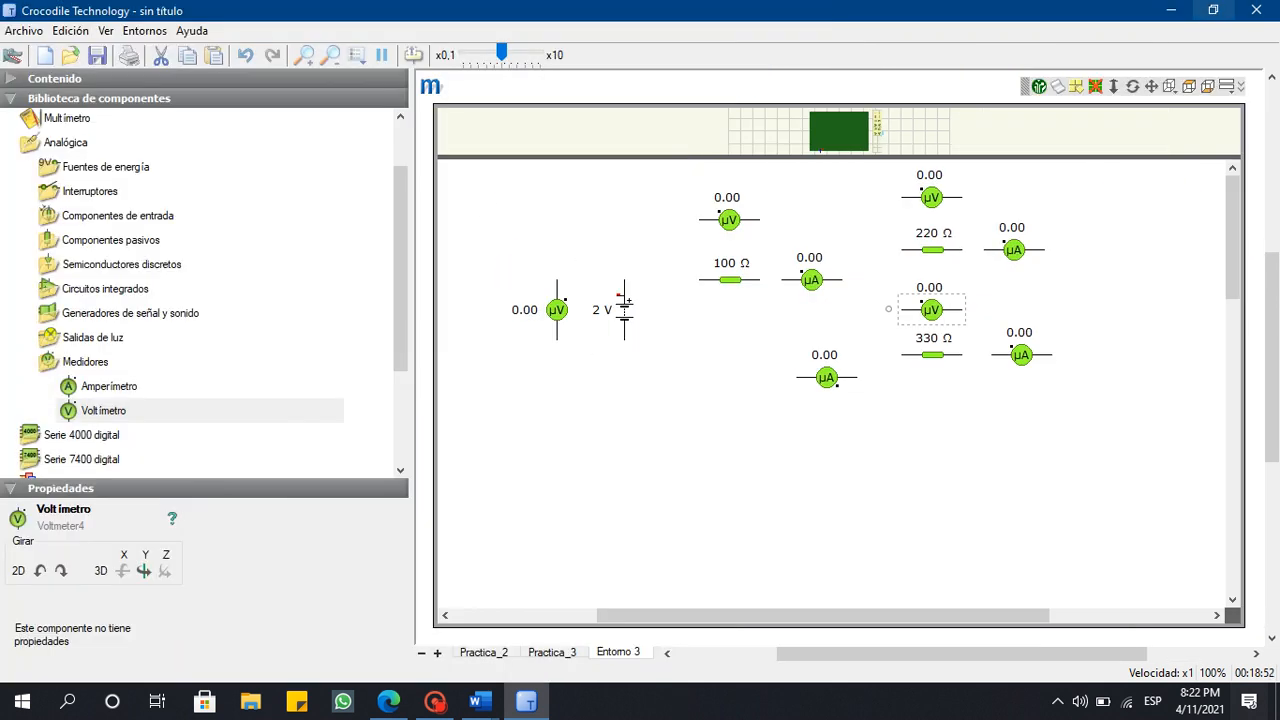
click(790, 205)
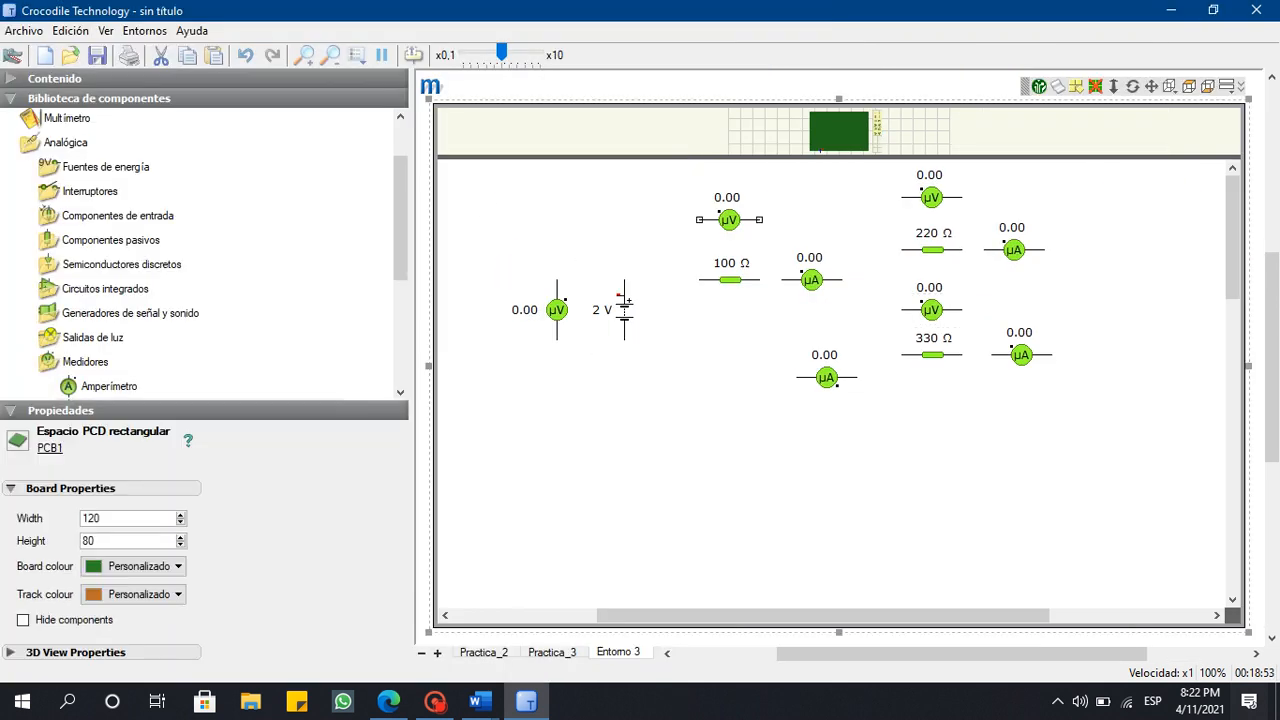
drag(699, 220, 699, 280)
drag(760, 219, 760, 280)
drag(901, 197, 902, 249)
drag(962, 197, 962, 249)
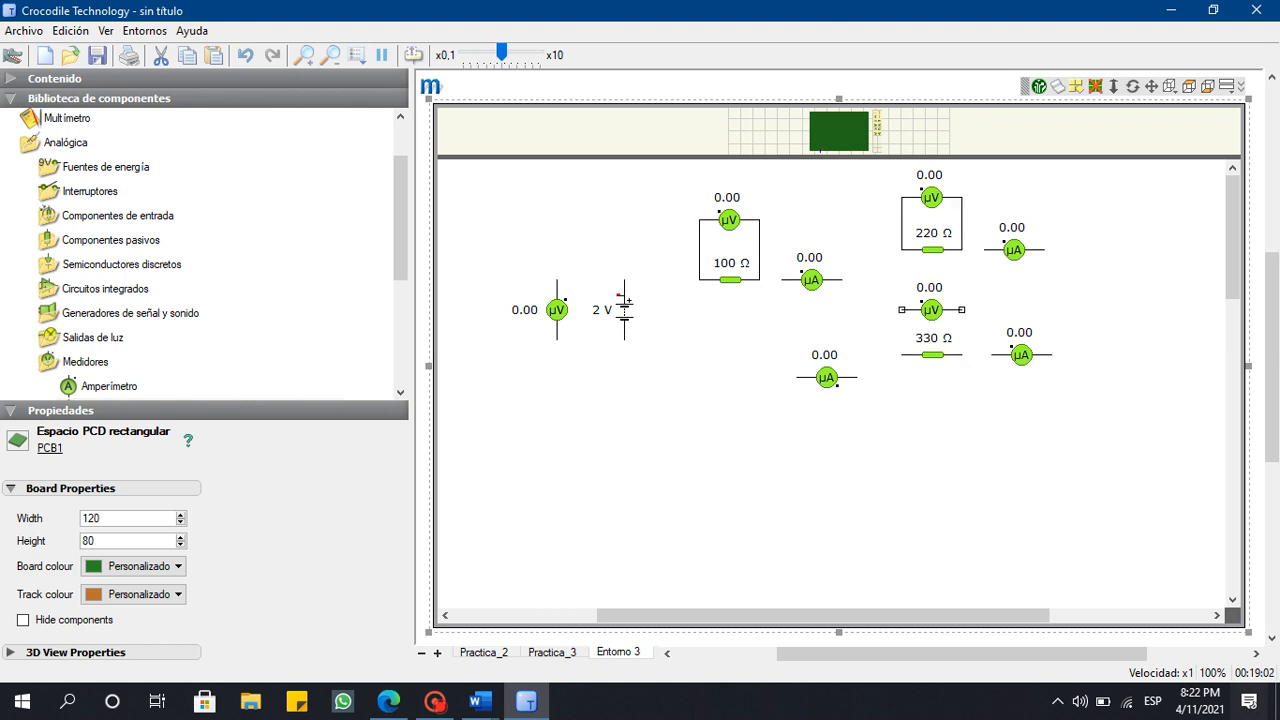
Wire the remaining voltmeters in parallel, one across the 330 Ω resistor and the other across the 2 V source.
drag(901, 310, 902, 354)
drag(962, 310, 962, 354)
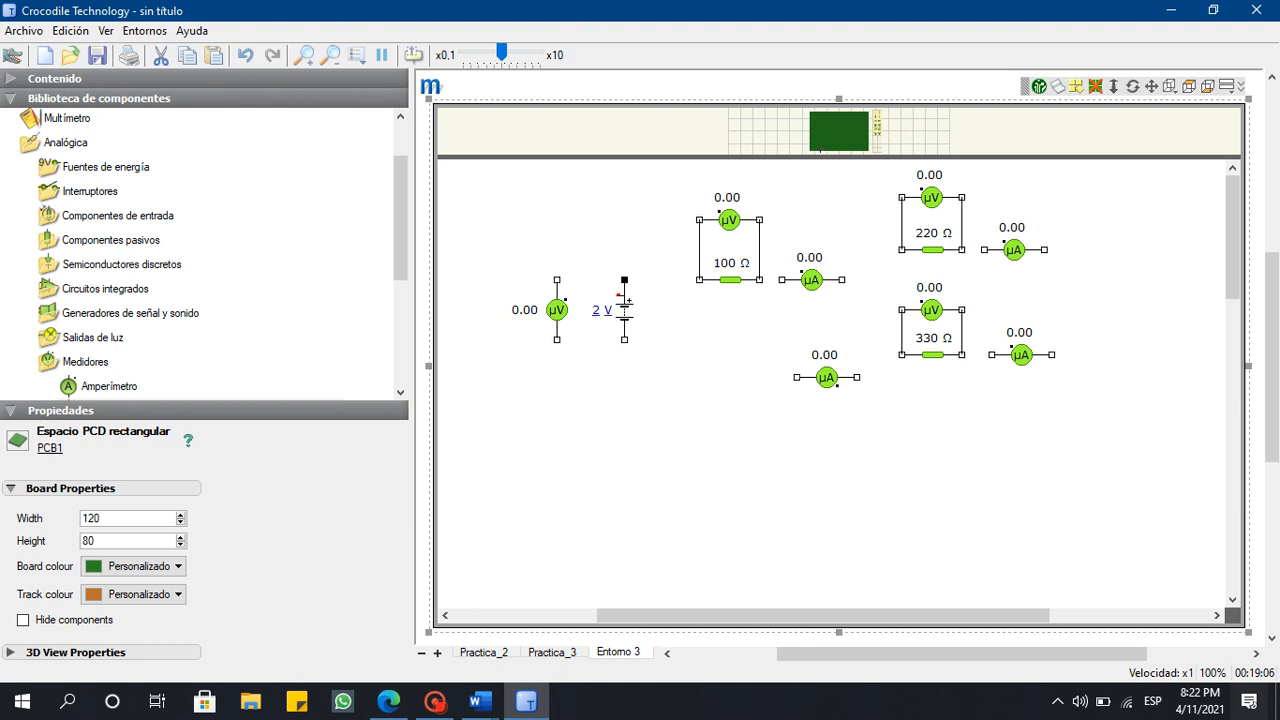
drag(625, 280, 557, 280)
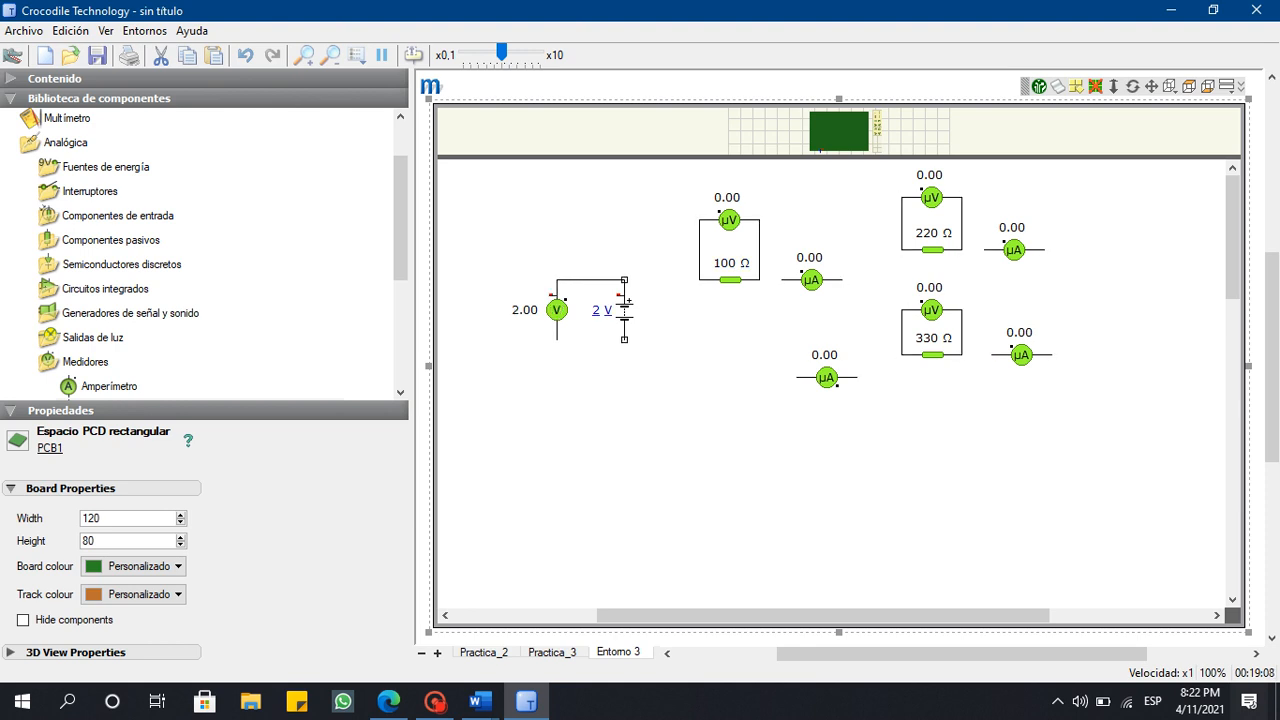
drag(625, 340, 557, 340)
Connect the 100 Ω, 220 Ω and 330 Ω resistors each in series with the ammeter beside it.
drag(761, 280, 782, 280)
drag(961, 249, 985, 249)
drag(961, 354, 992, 354)
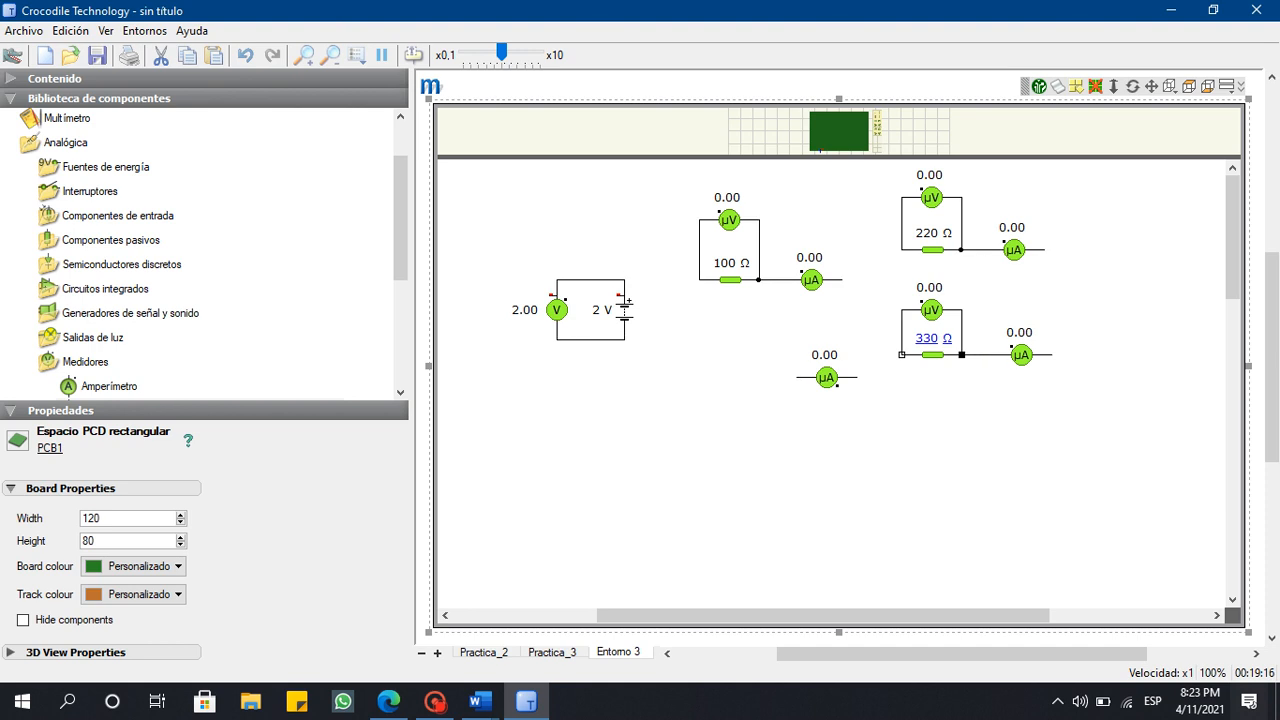
Move the lowest ammeter further down and wire the source's positive terminal to the free end of the 100 Ω resistor.
drag(826, 377, 819, 414)
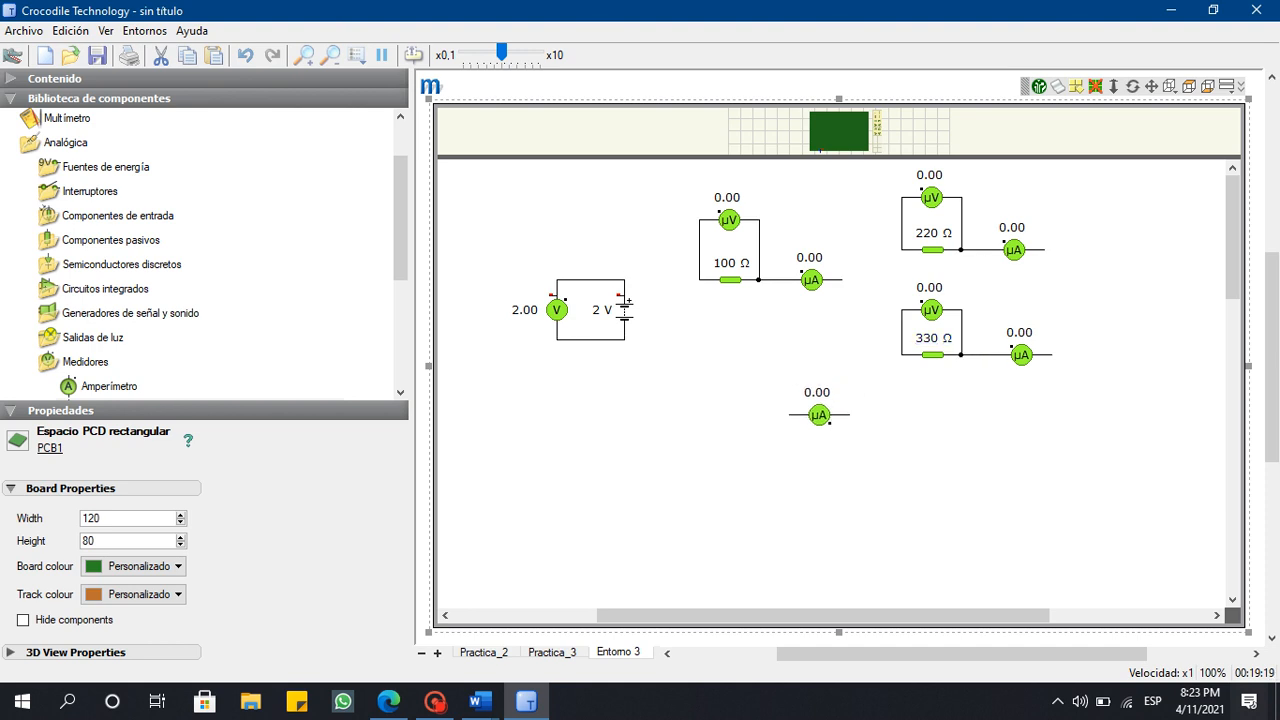
drag(624, 280, 699, 279)
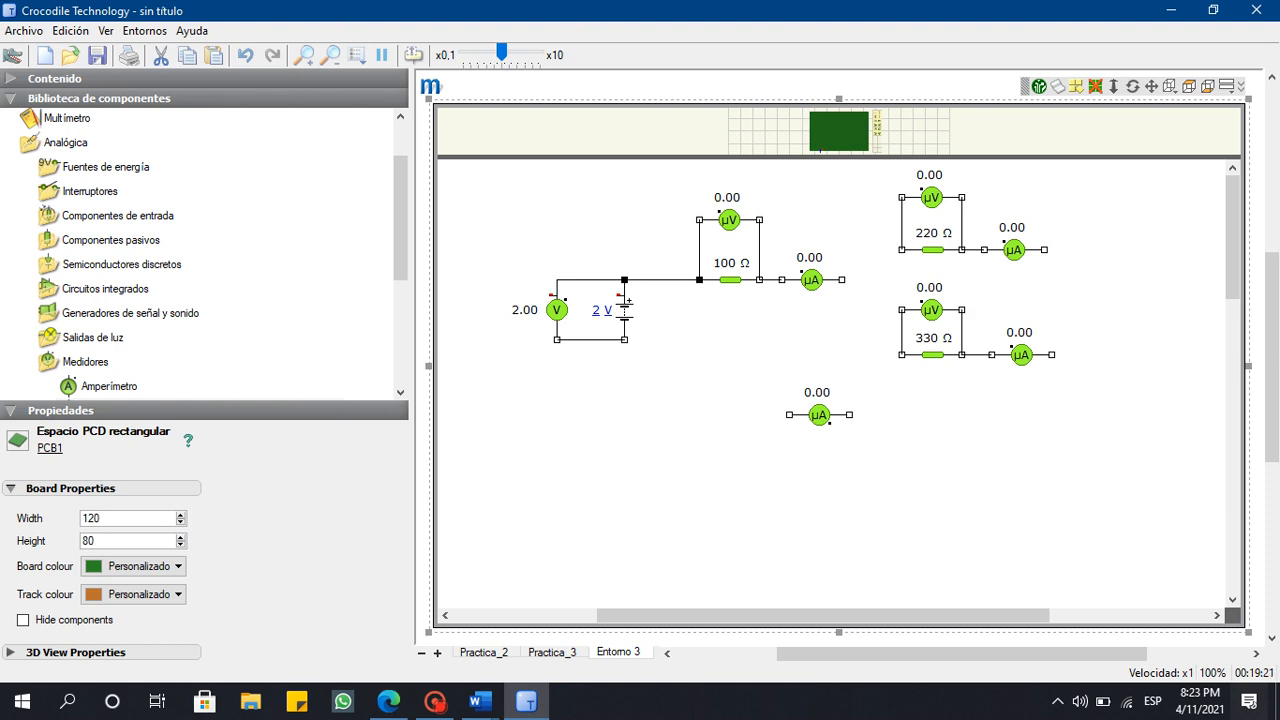
mouse_move(902, 197)
mouse_down()
mouse_move(902, 354)
mouse_move(902, 197)
mouse_up()
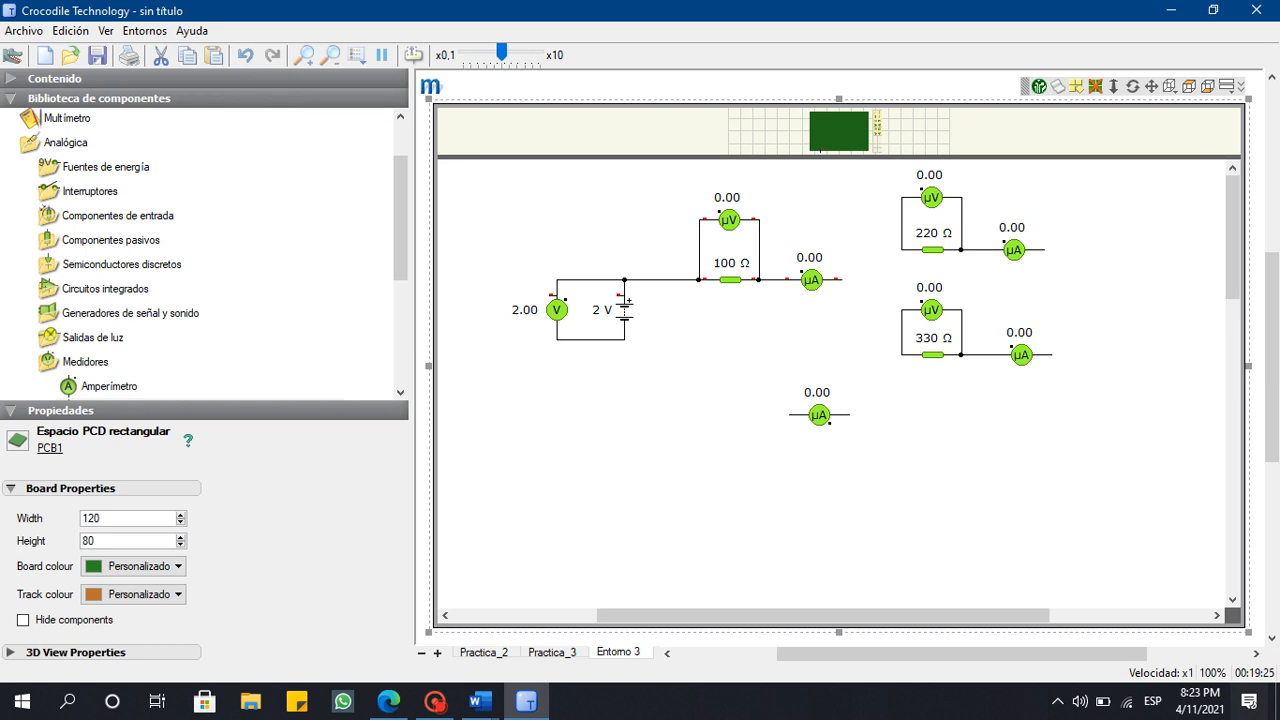
Join the 220 Ω and 330 Ω branches in parallel and connect their input to the 100 Ω resistor's ammeter.
drag(902, 249, 902, 368)
drag(842, 279, 901, 279)
drag(1044, 249, 1050, 354)
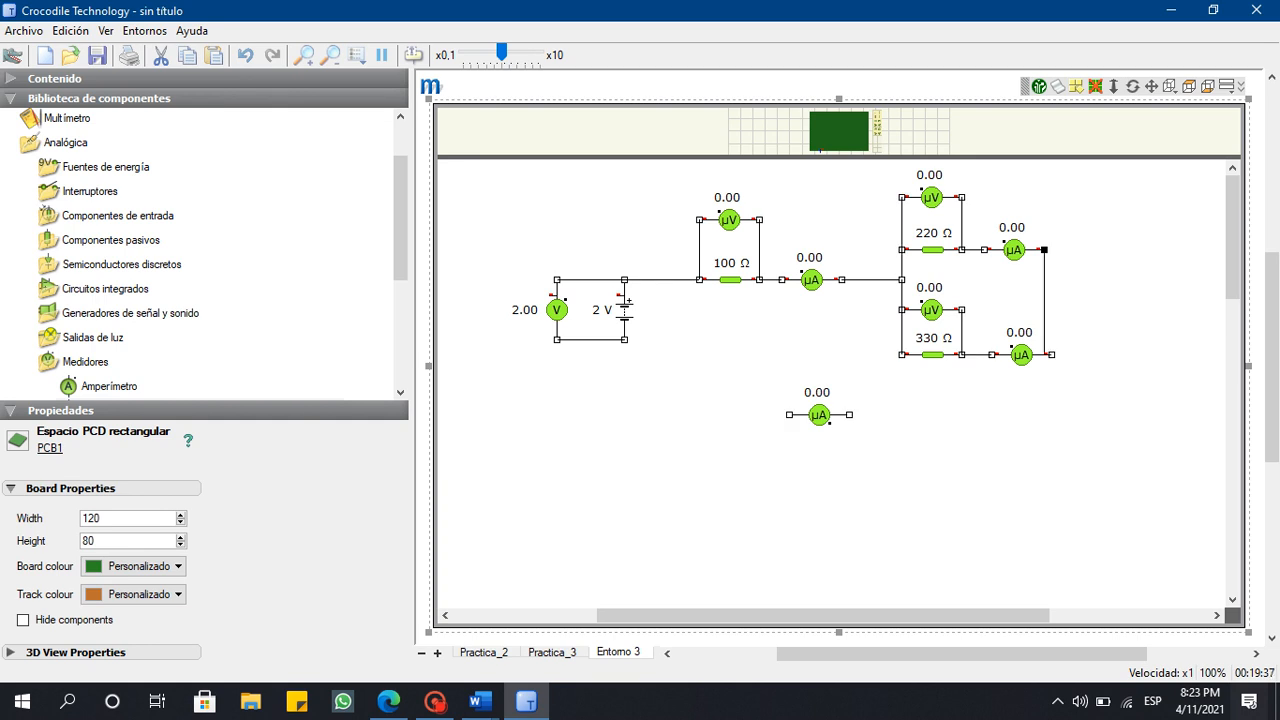
key(Delete)
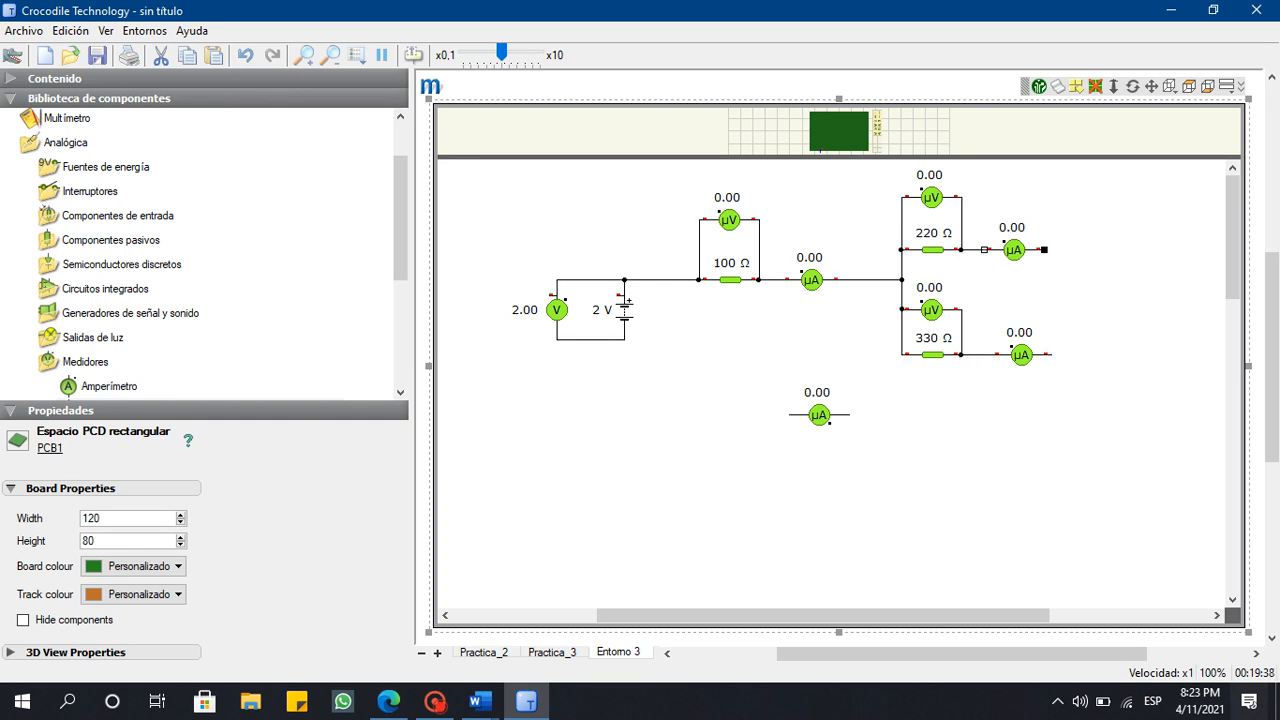
key(ctrl+z)
Wire the parallel branches' common output through the lowest ammeter back to the source's negative terminal, closing the circuit.
mouse_move(1052, 354)
mouse_down()
mouse_move(1052, 450)
mouse_move(849, 414)
mouse_up()
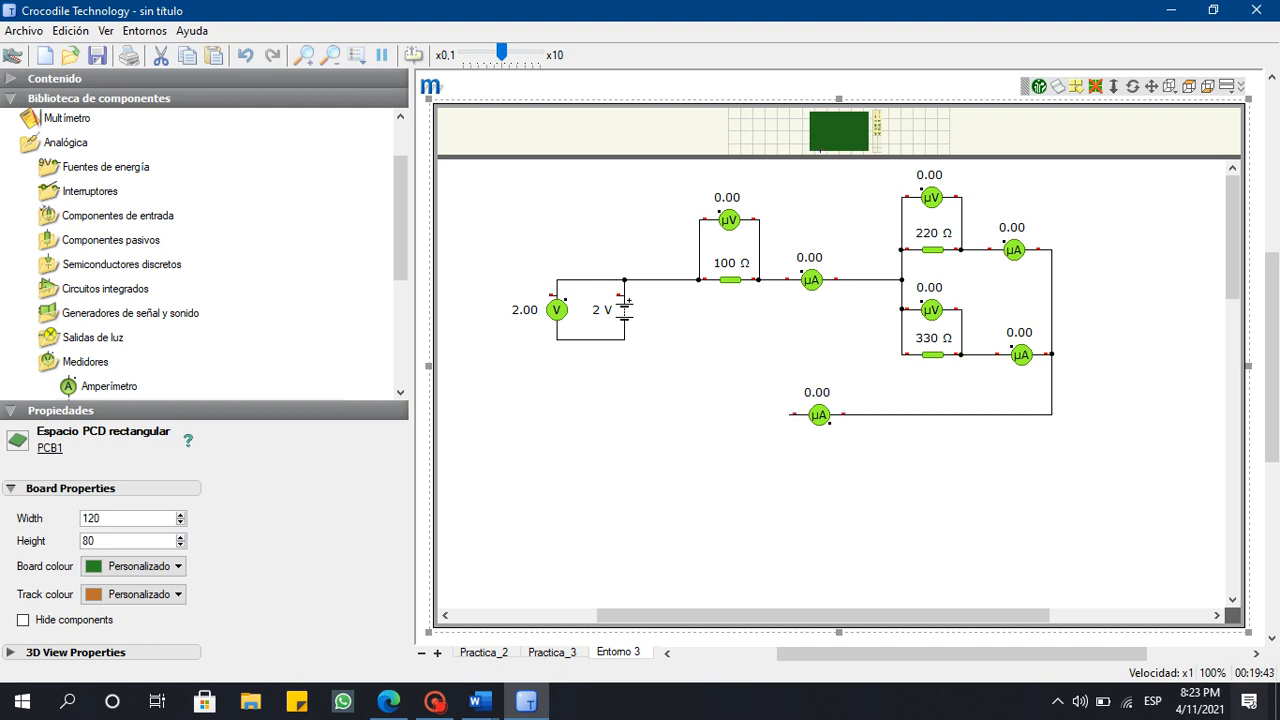
click(90, 410)
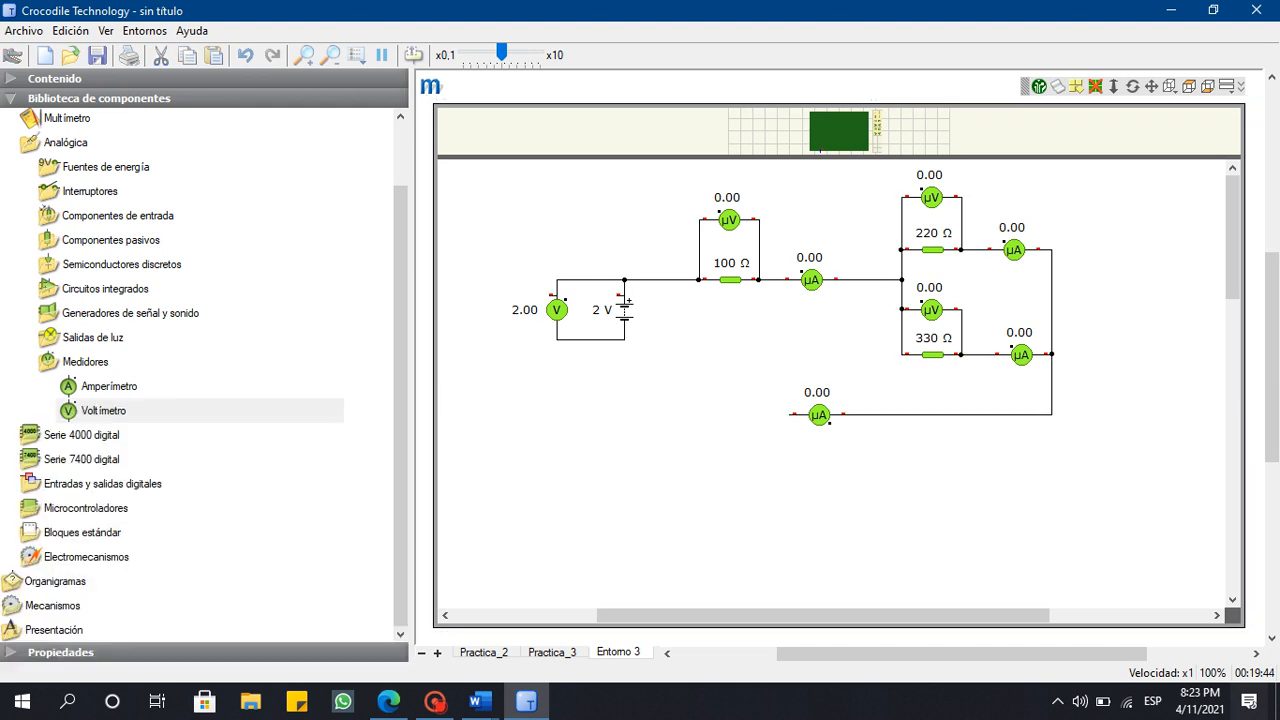
mouse_move(790, 414)
mouse_down()
mouse_move(646, 414)
mouse_move(624, 339)
mouse_up()
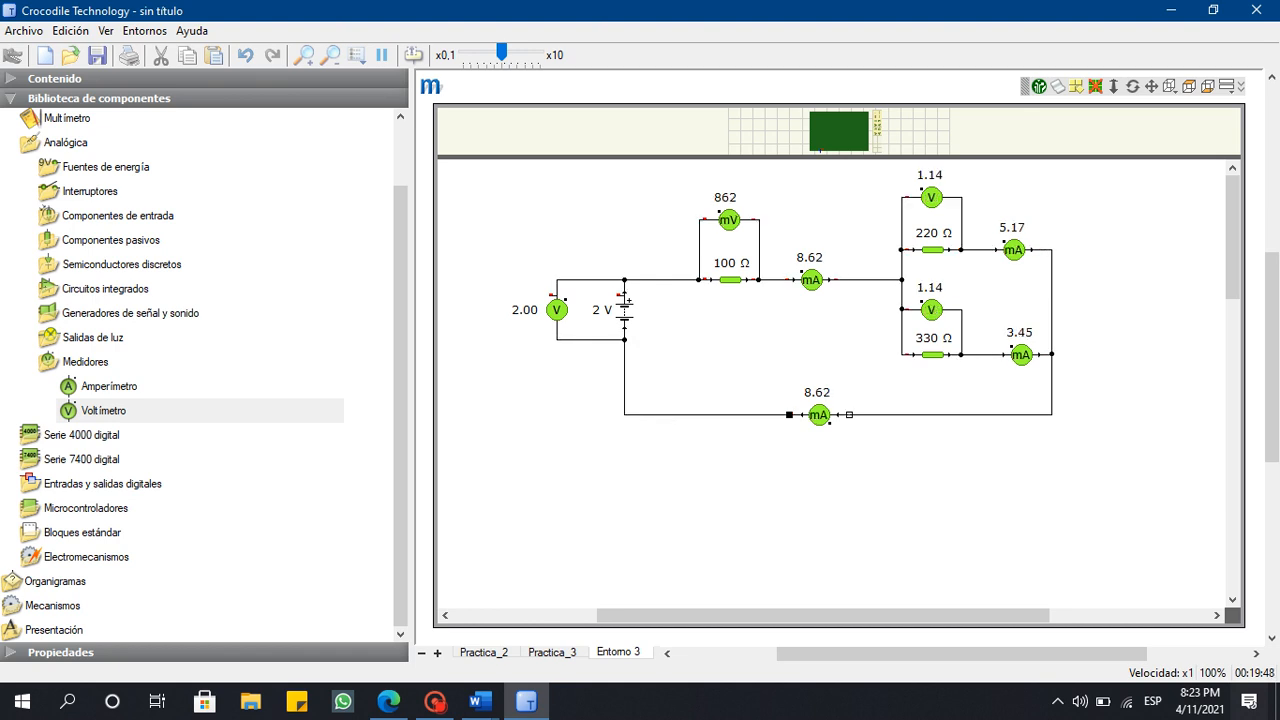
click(760, 490)
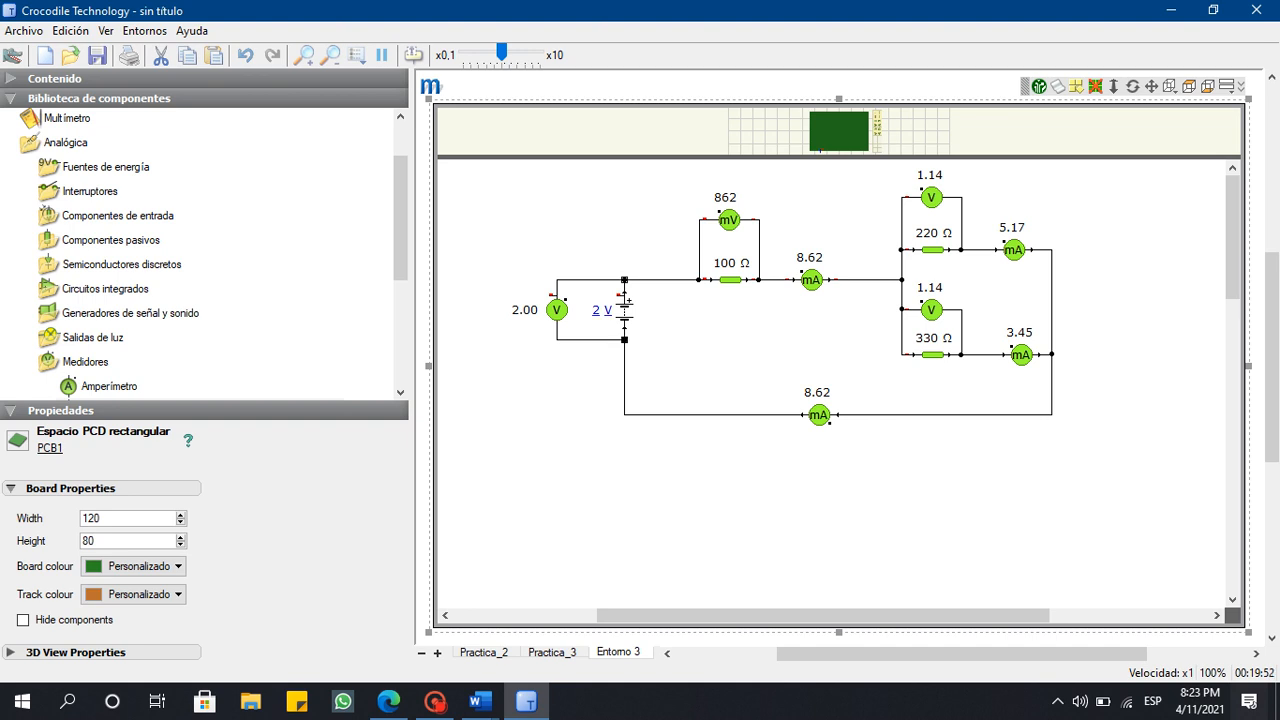
Arrange the simulator side by side with the Word document and hide its side panel so the whole circuit fits.
mouse_move(625, 332)
key(super+Right)
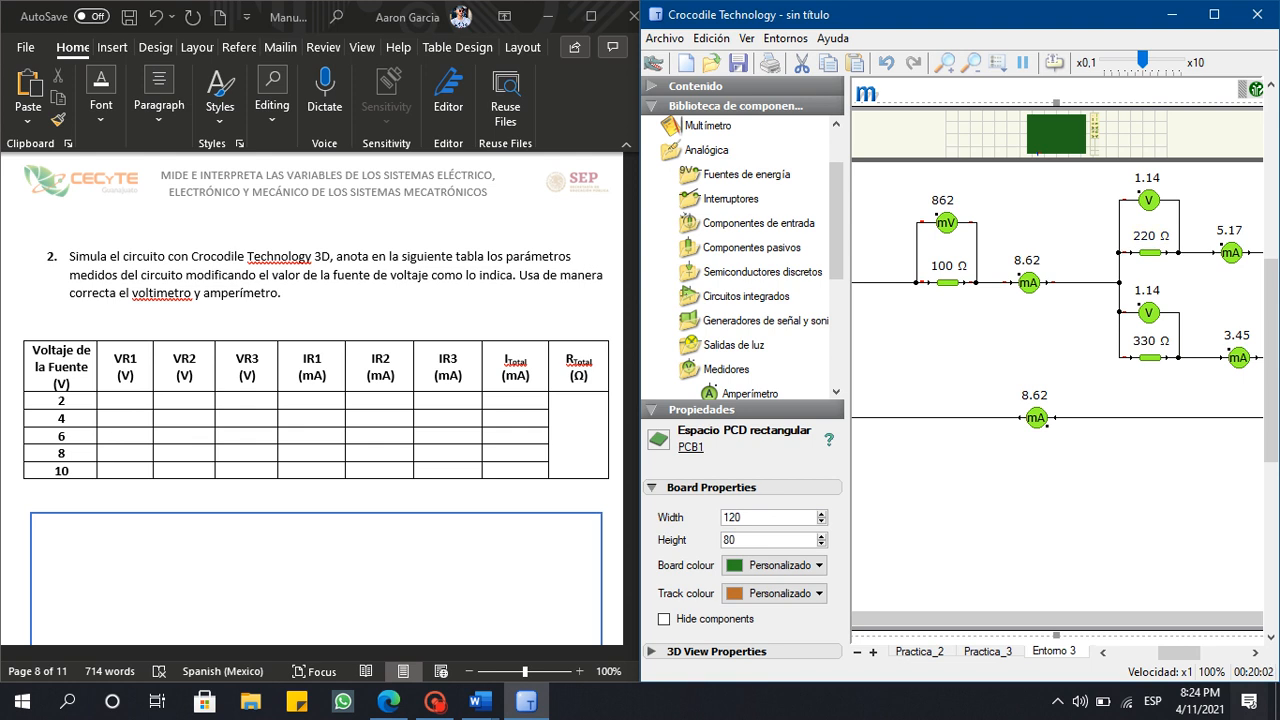
click(735, 106)
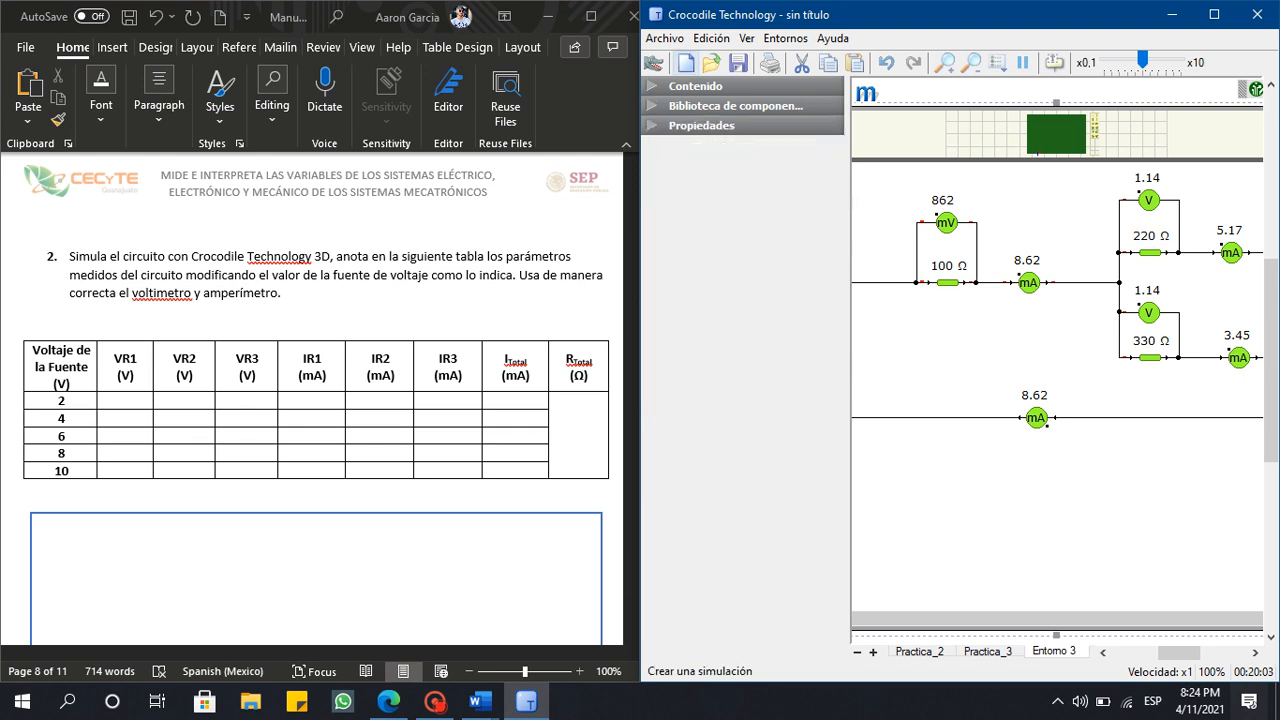
click(711, 38)
mouse_move(747, 38)
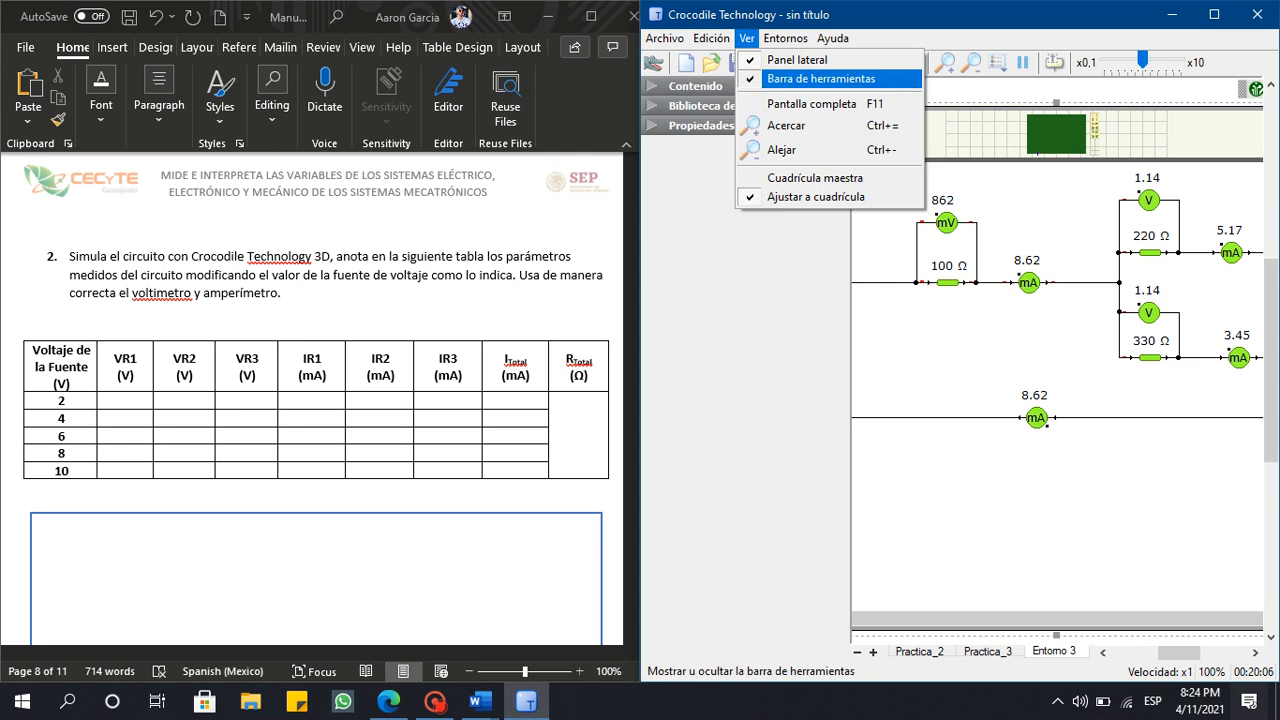
click(797, 59)
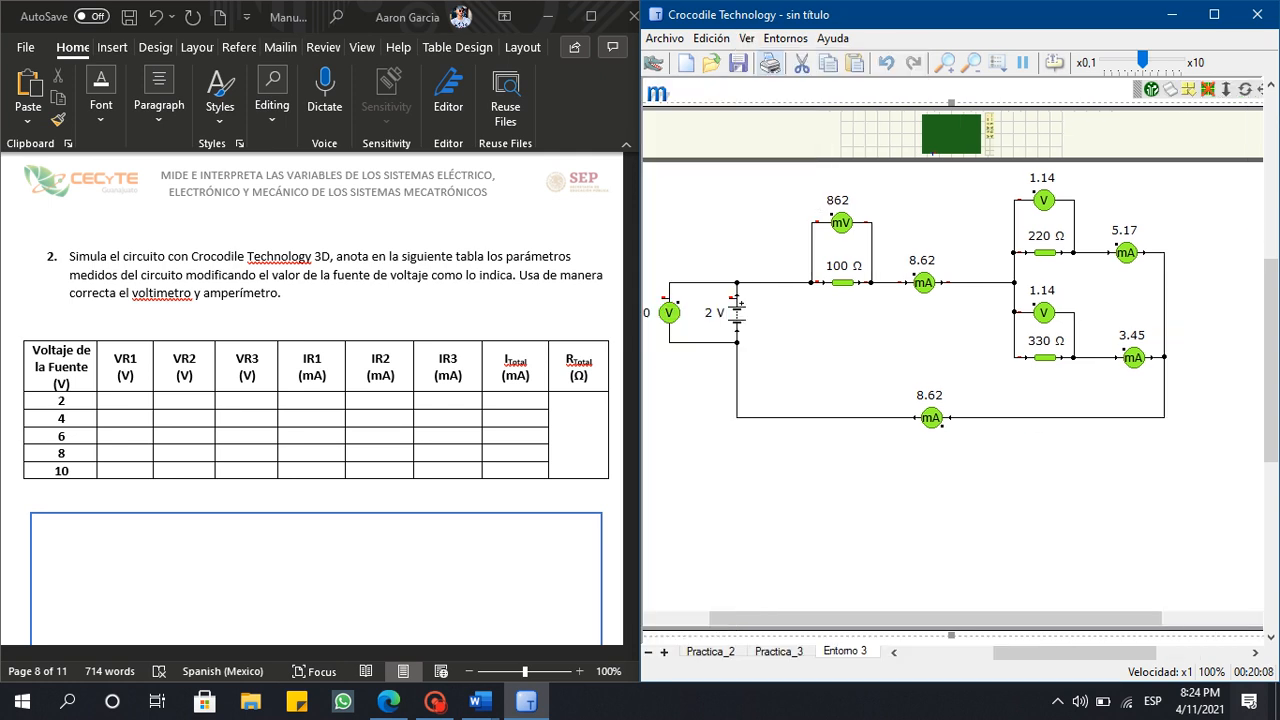
drag(935, 618, 914, 618)
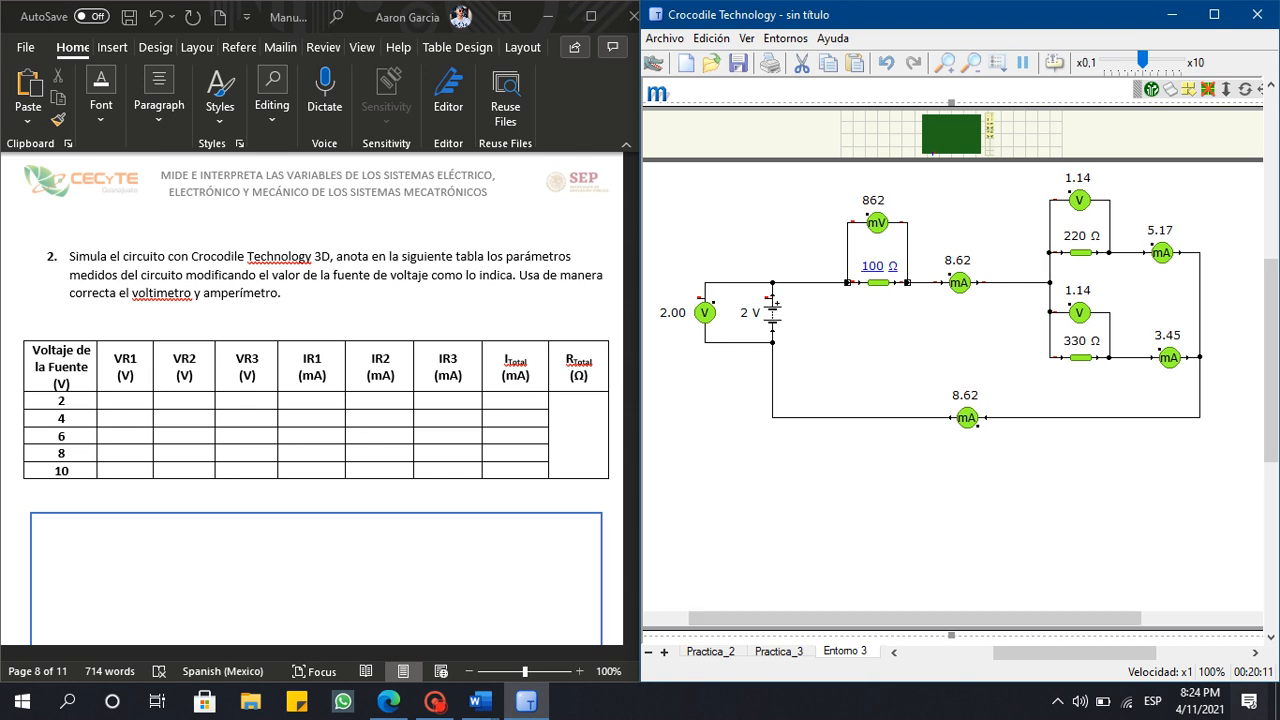
Record 862 mV as the VR1 value in the 2 V row of the Word measurement table.
mouse_move(876, 280)
click(67, 401)
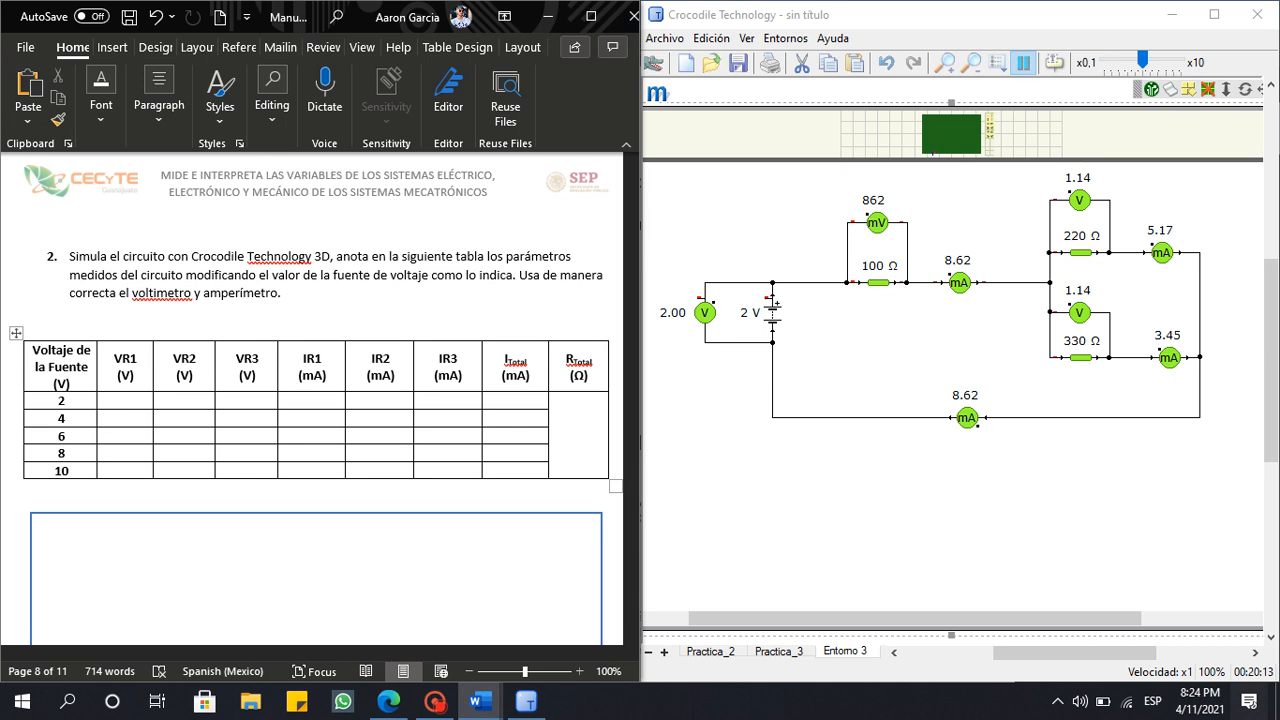
mouse_move(769, 312)
scroll(320, 400, up, 15)
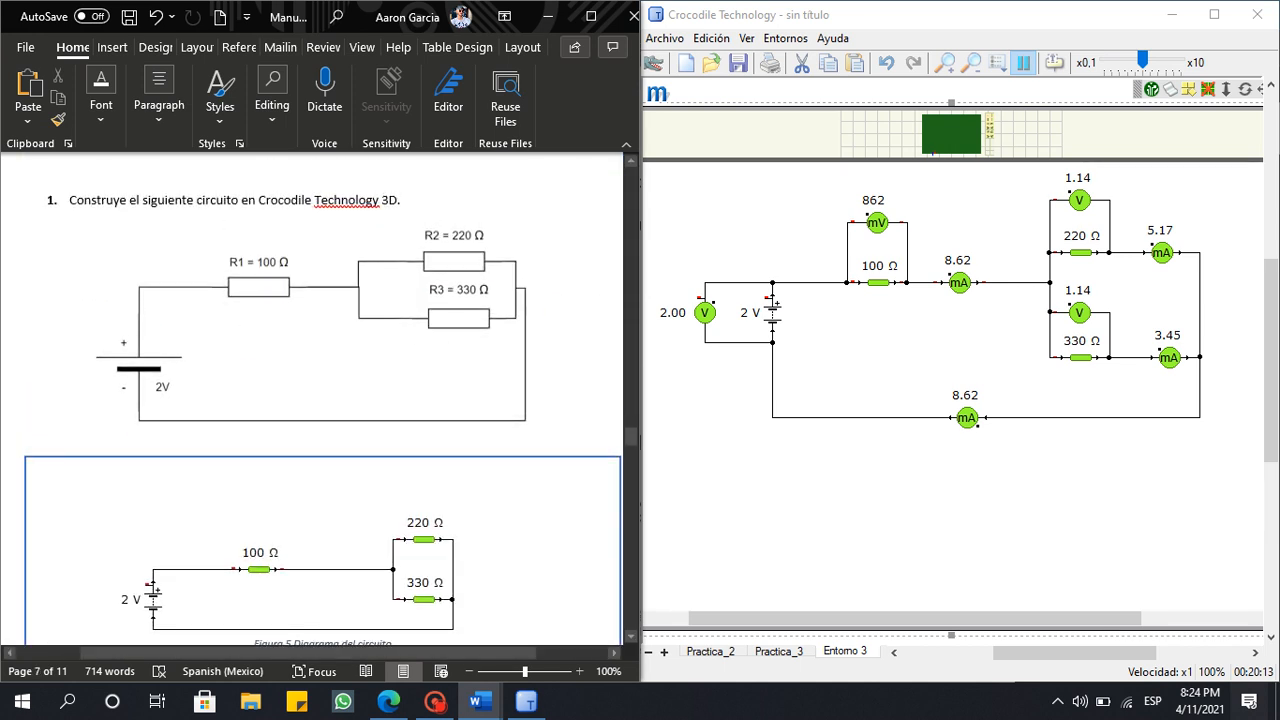
scroll(320, 400, down, 12)
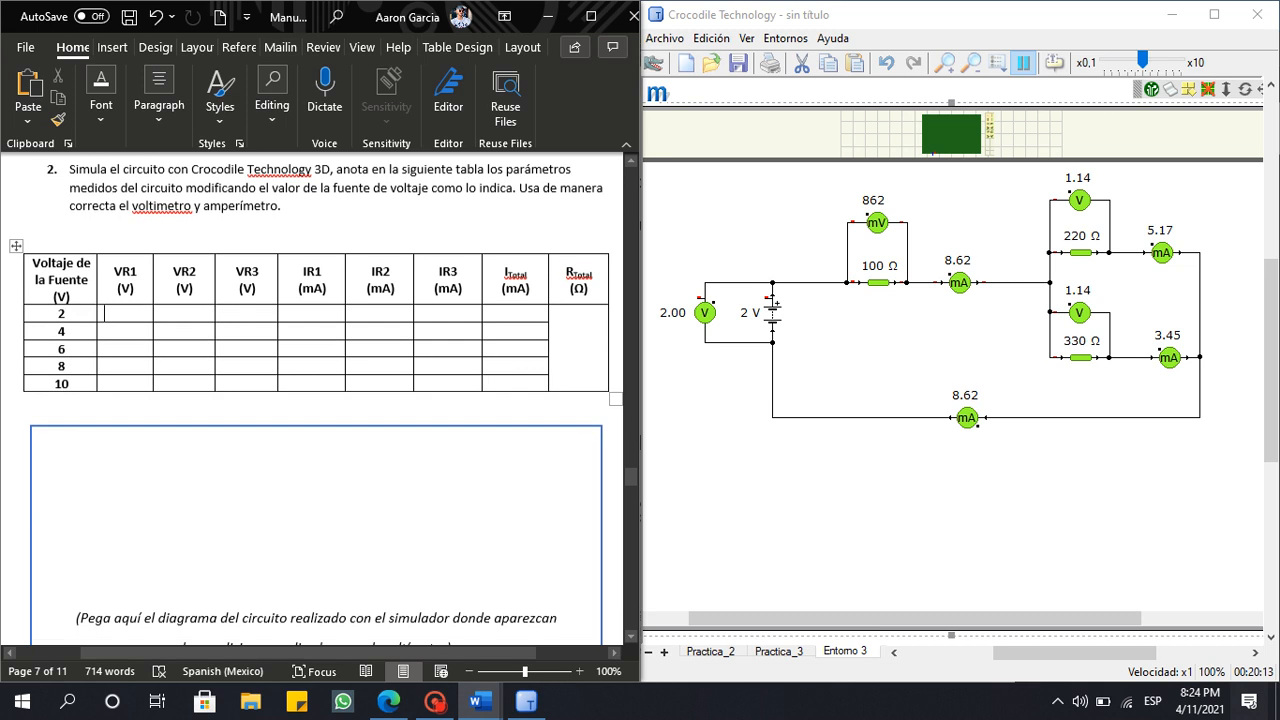
click(112, 350)
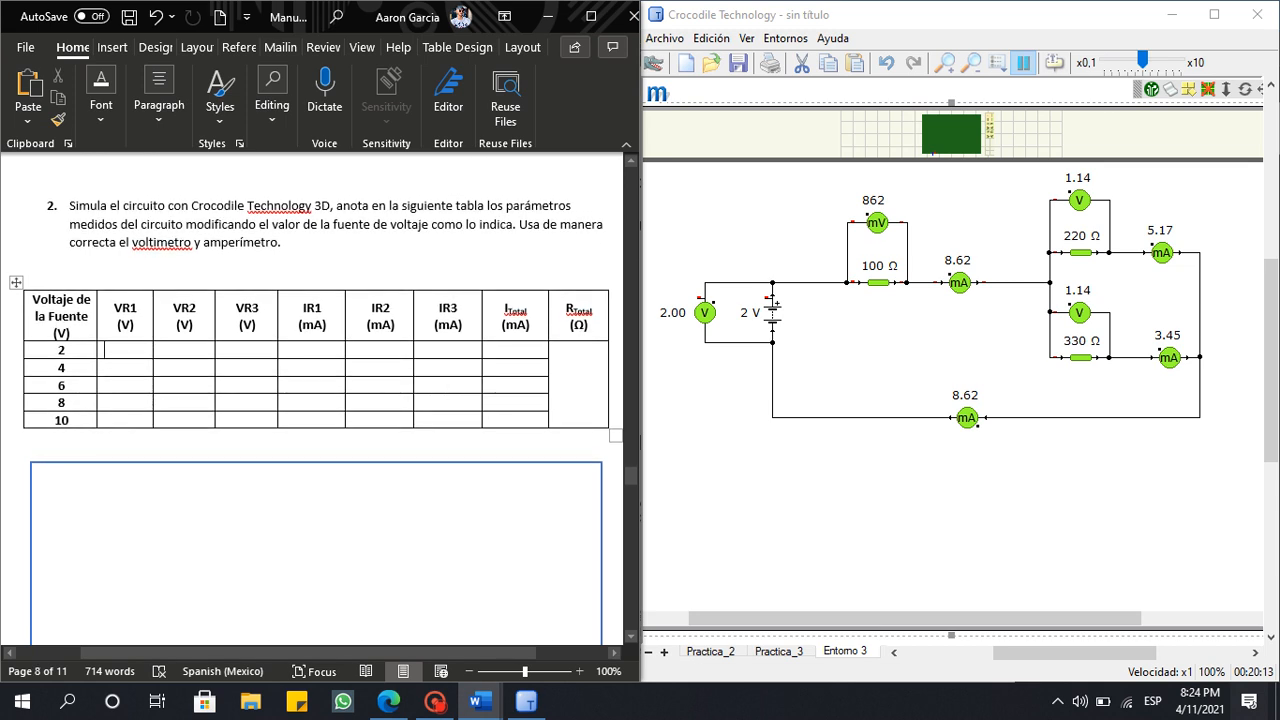
text(86)
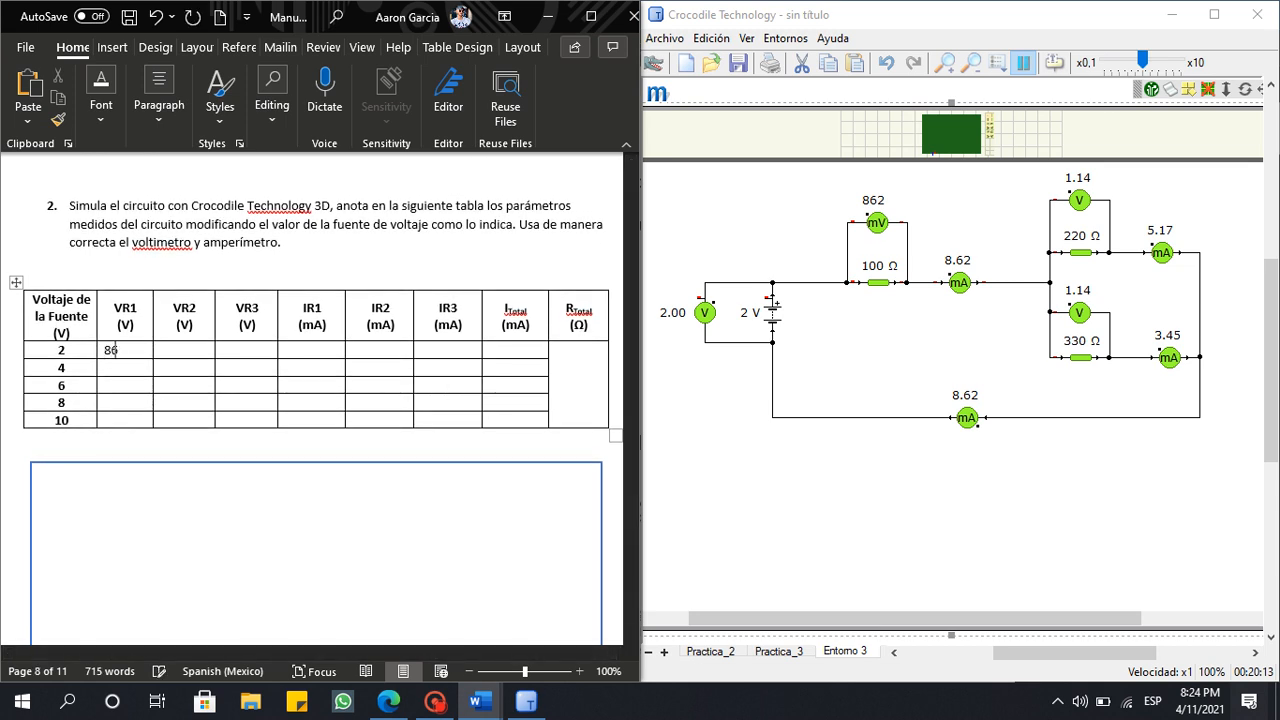
text(2 mV)
drag(126, 350, 587, 400)
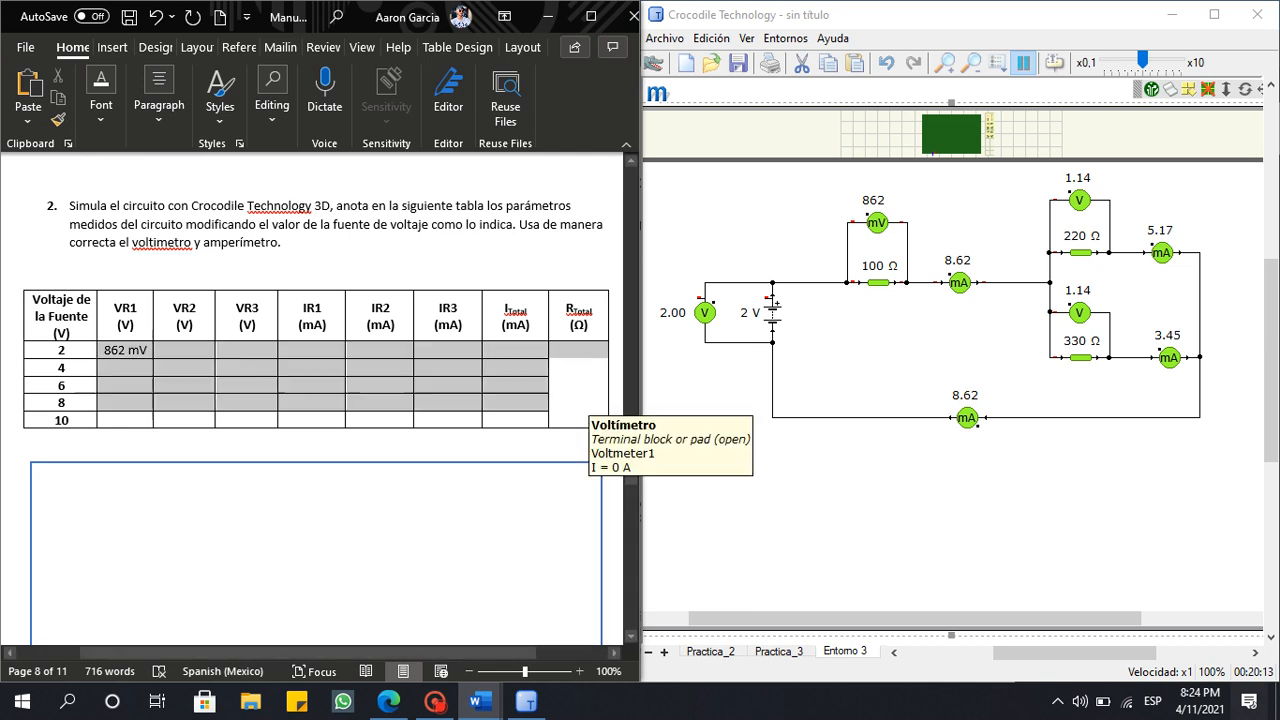
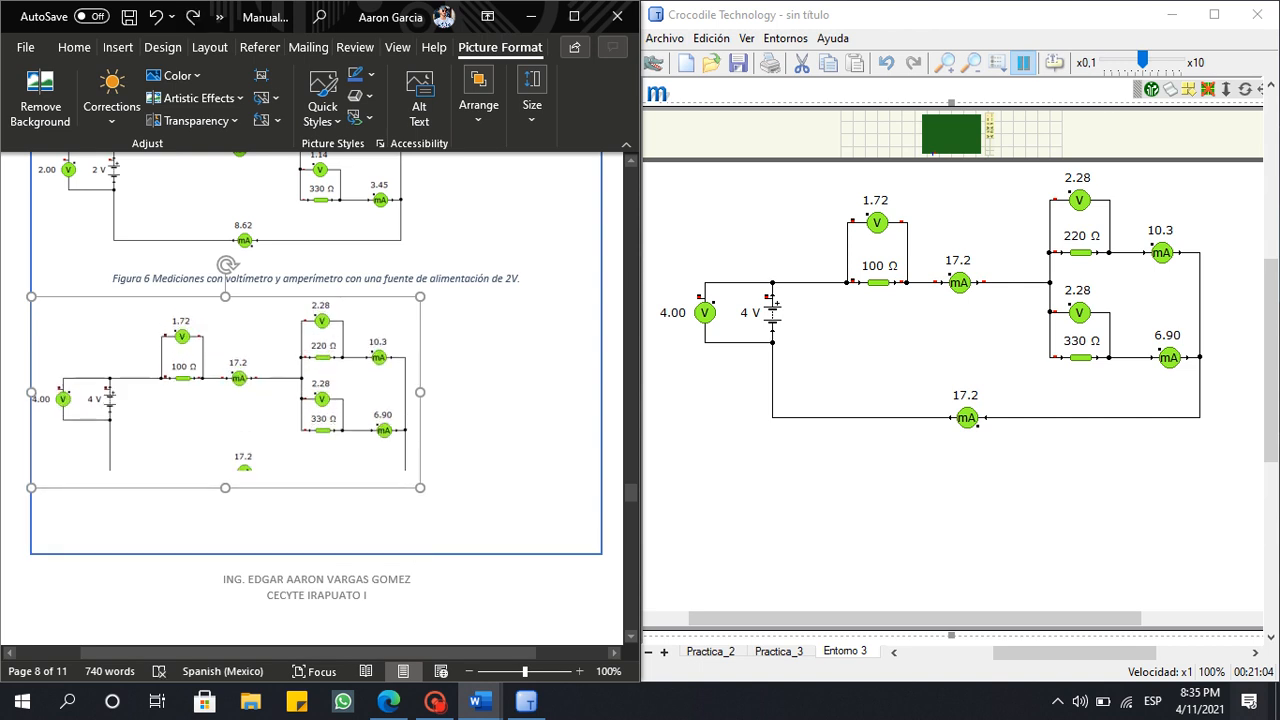
Copy the descriptive text of the 2 V figure's caption, from "Mediciones con voltímetro" through "2V.", leaving out the figure number.
click(420, 481)
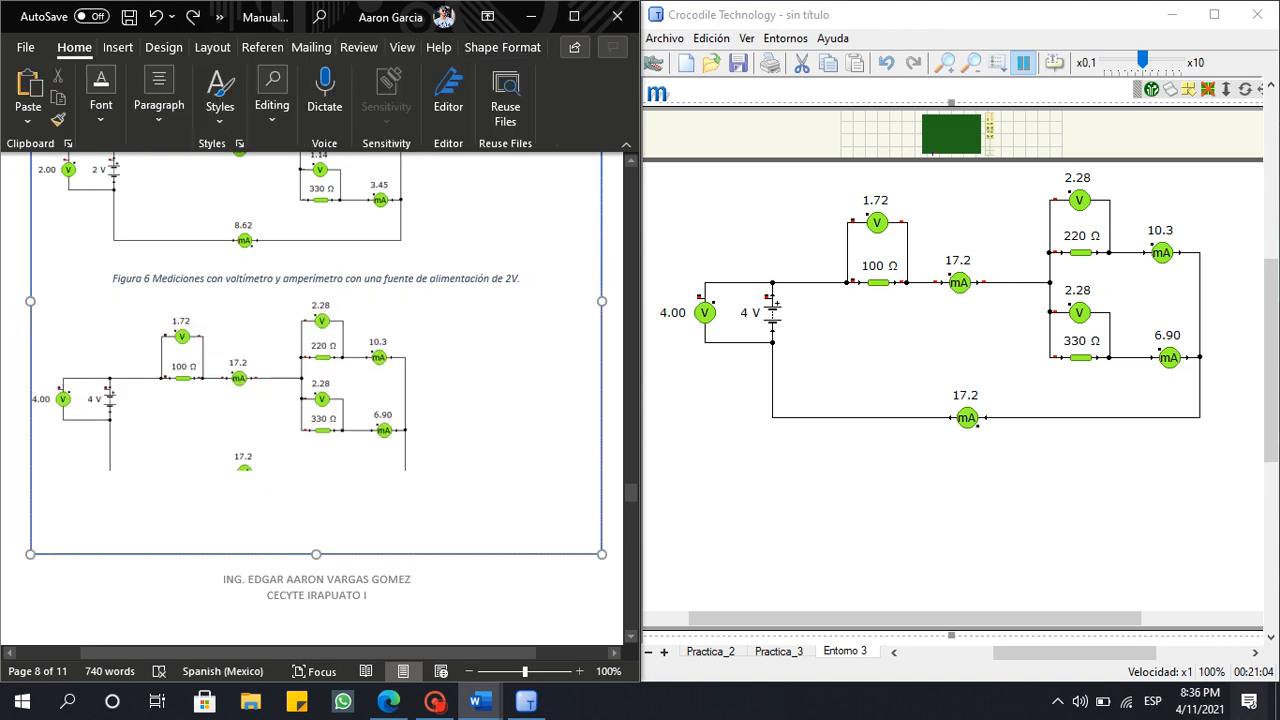
right_click(342, 410)
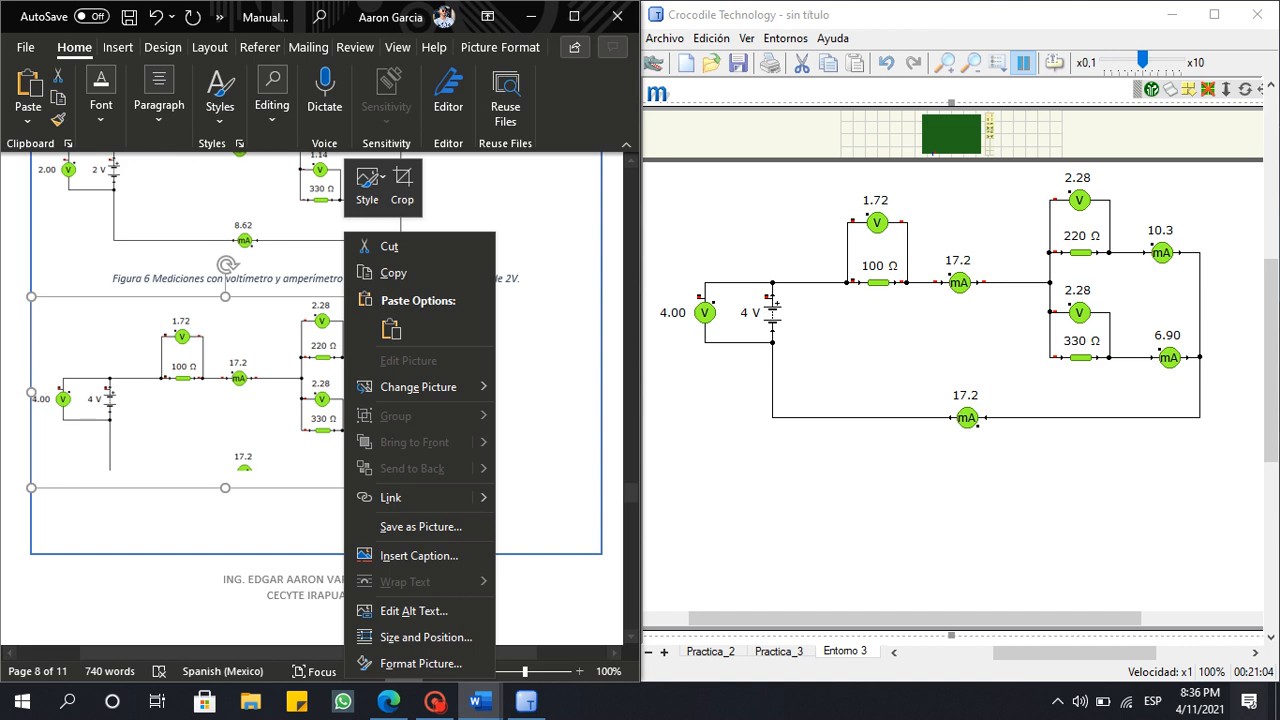
click(330, 408)
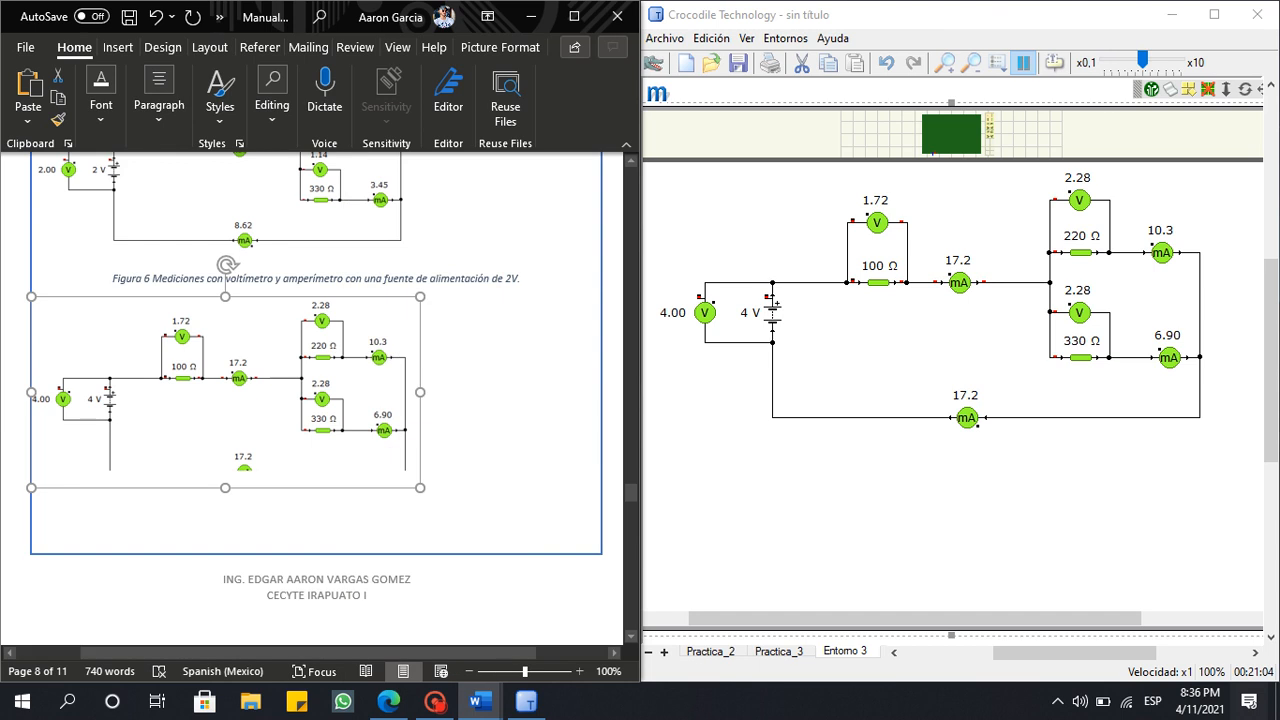
drag(520, 280, 177, 280)
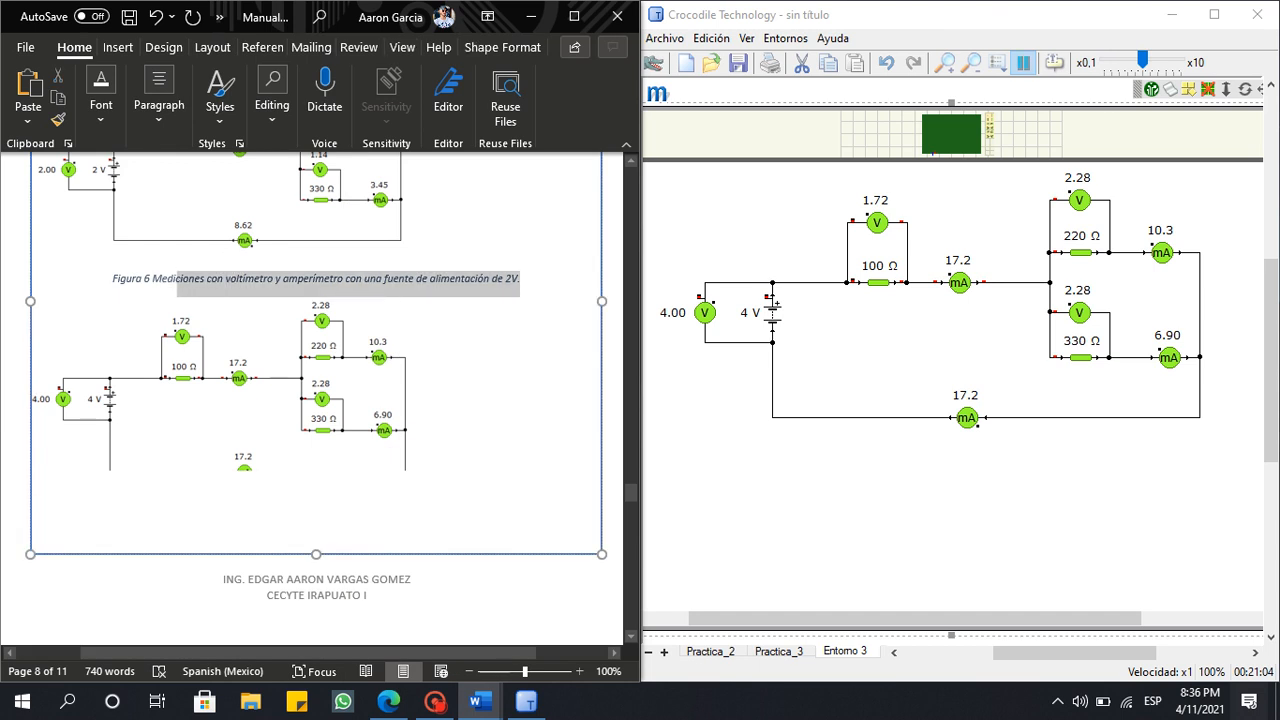
click(522, 278)
drag(522, 278, 263, 280)
click(420, 481)
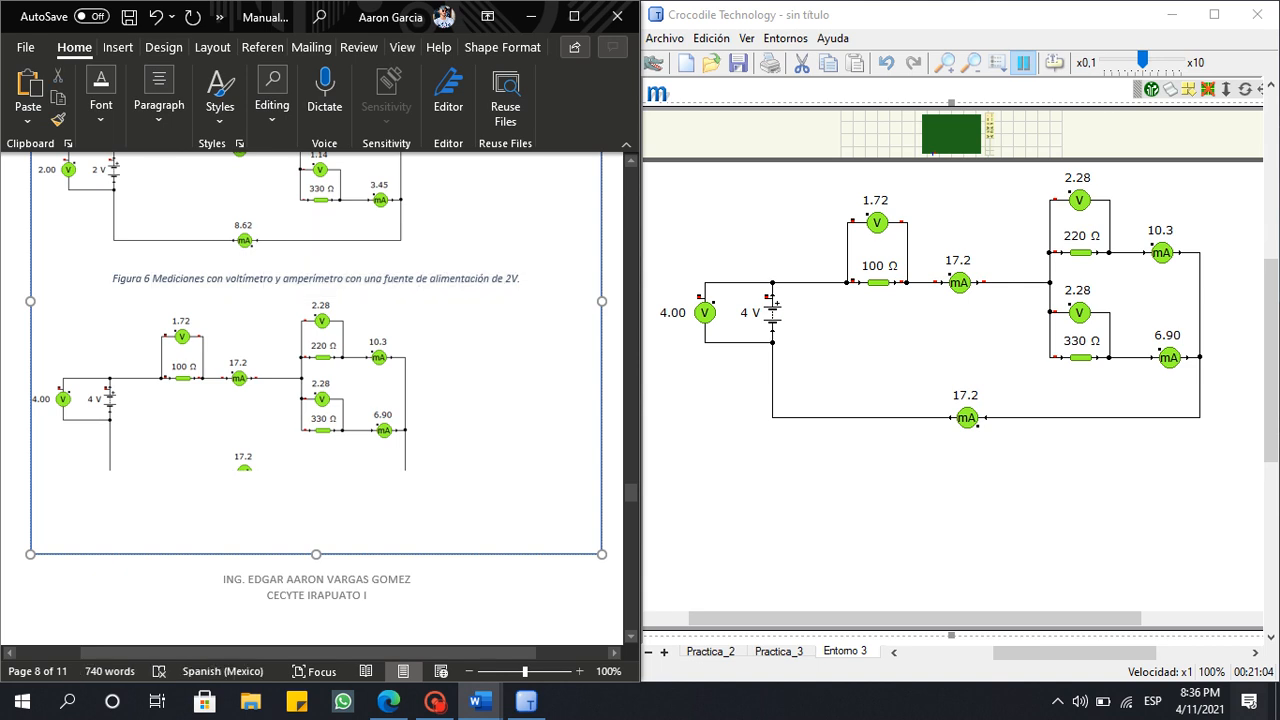
drag(522, 279, 152, 279)
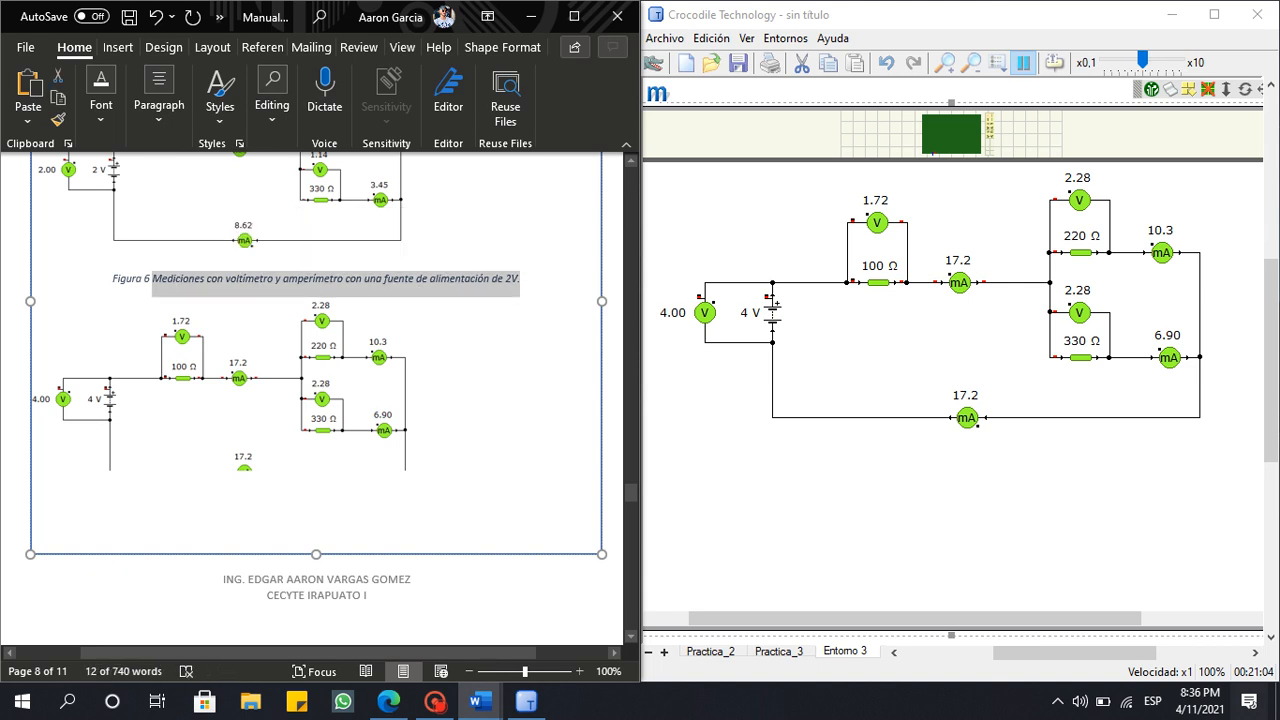
Insert a centred "Figura" caption below the 4 V circuit picture reading "Mediciones con voltímetro y amperímetro con una fuente de alimentación de 4V.".
right_click(244, 330)
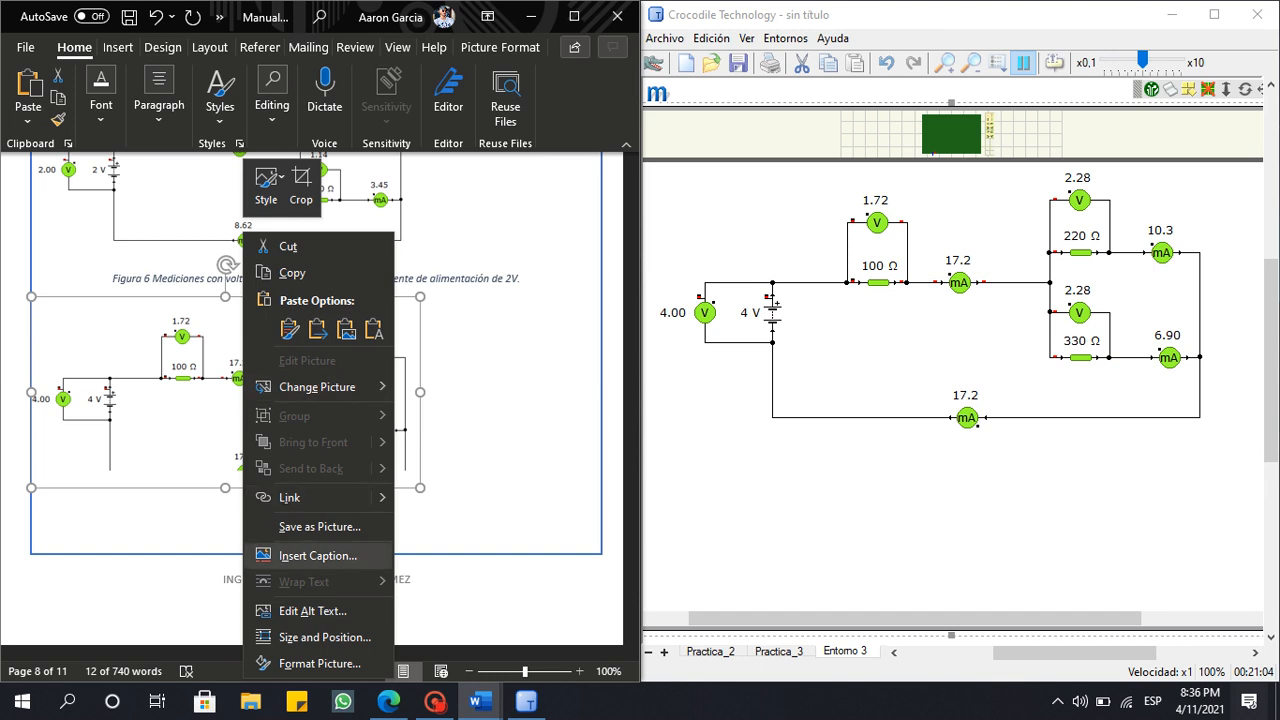
click(300, 555)
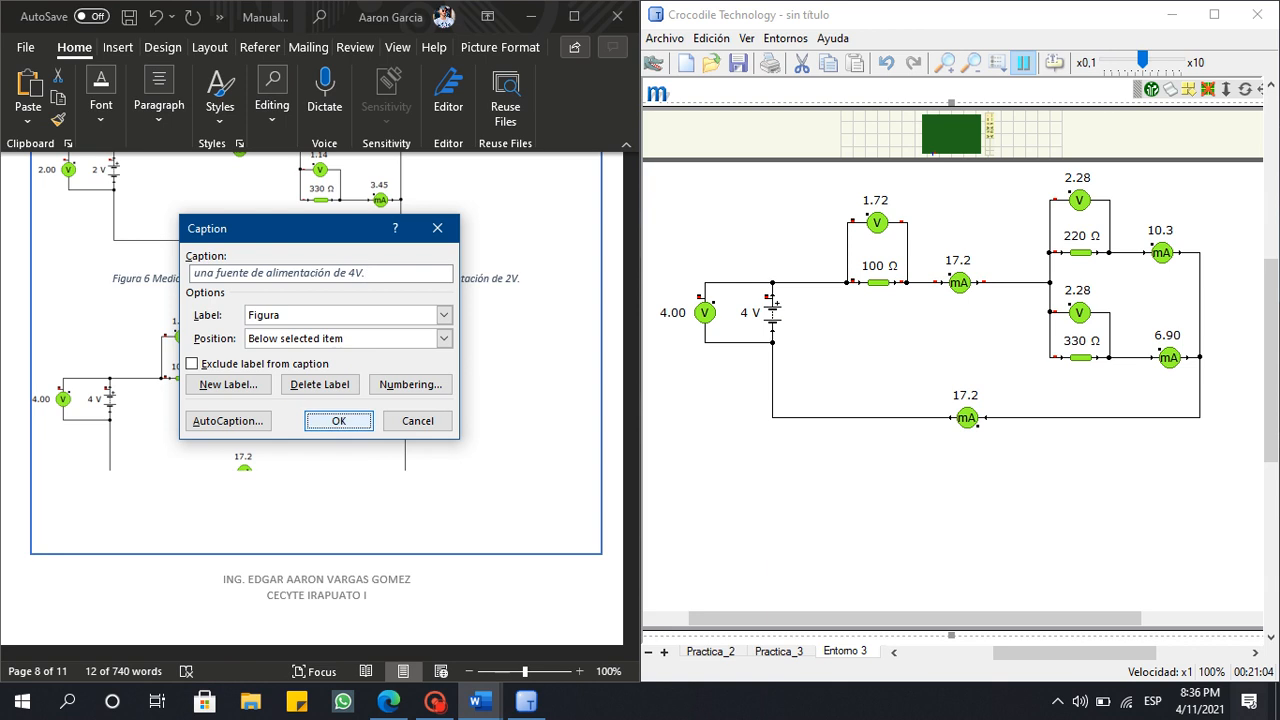
key(Return)
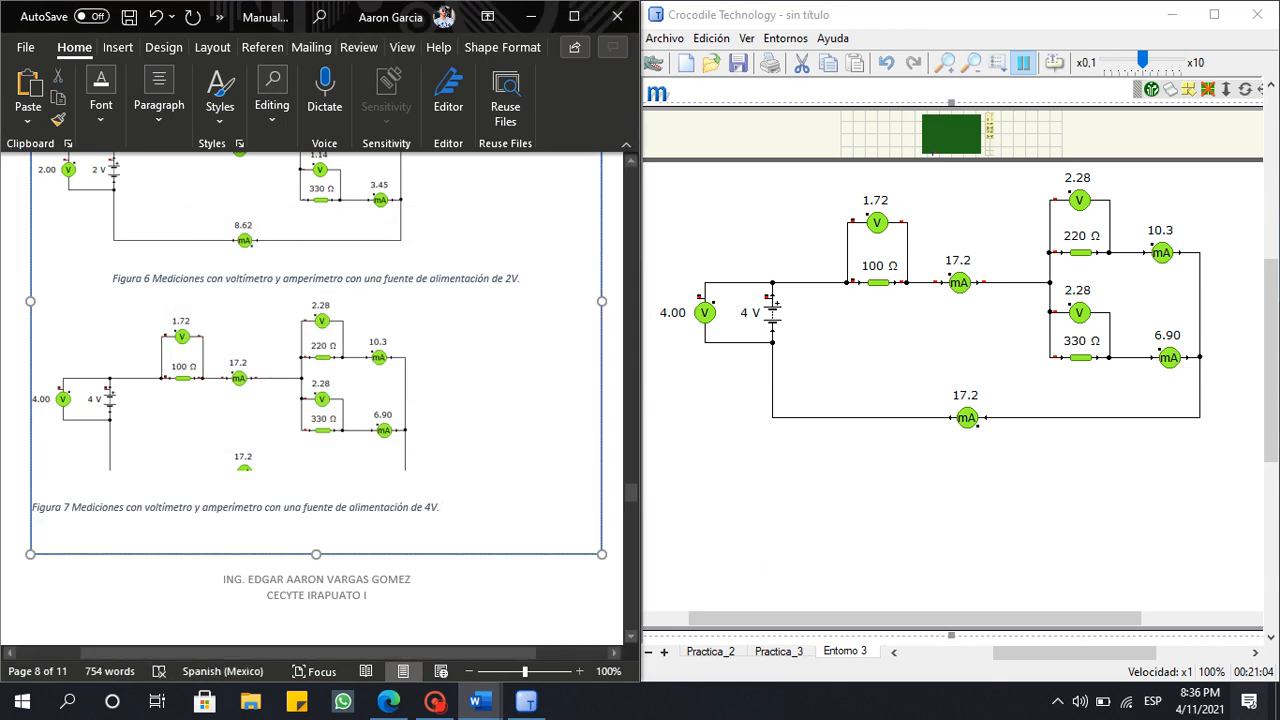
click(159, 105)
click(165, 200)
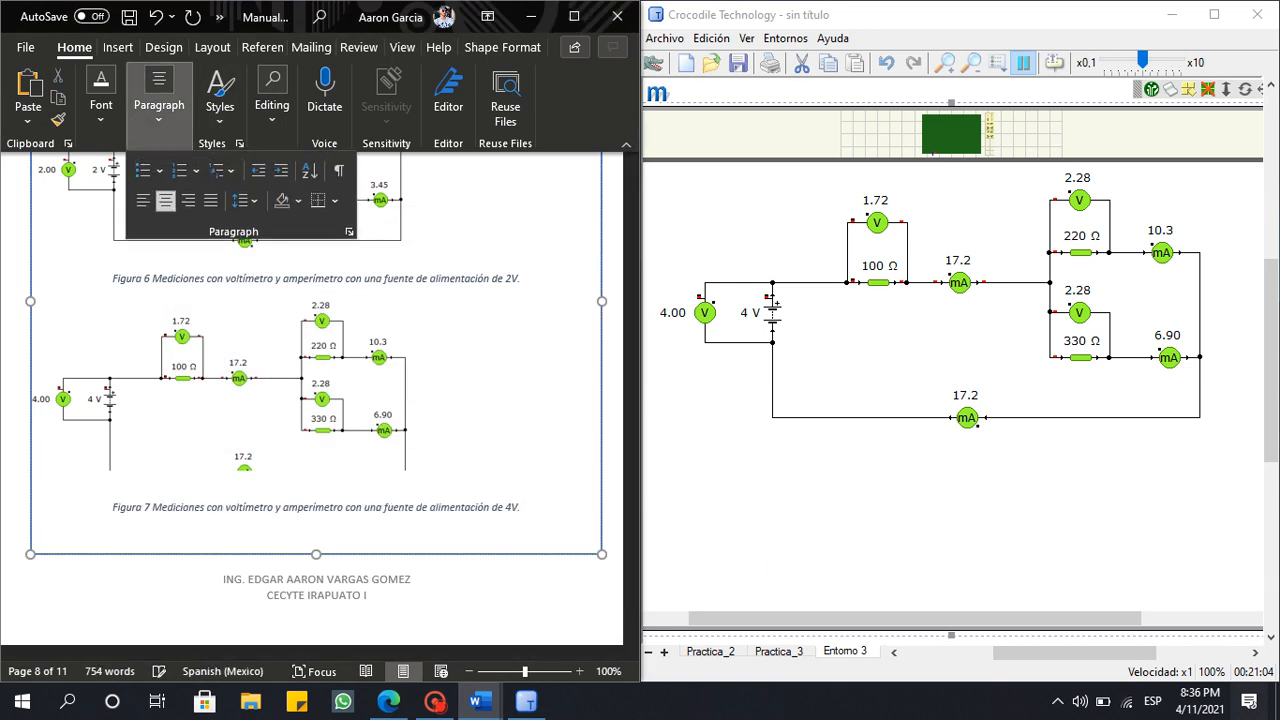
Centre the 2 V and 4 V circuit pictures together with their captions inside the text box.
click(521, 507)
drag(521, 507, 300, 230)
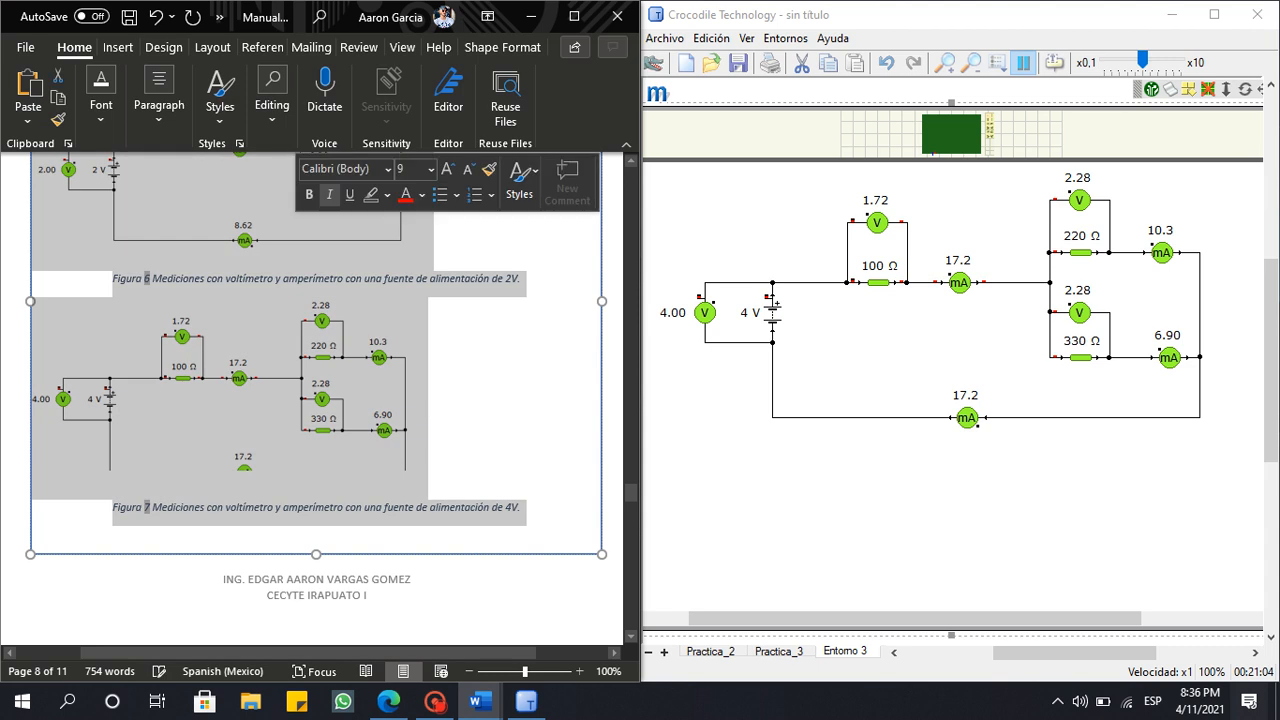
click(159, 105)
click(165, 200)
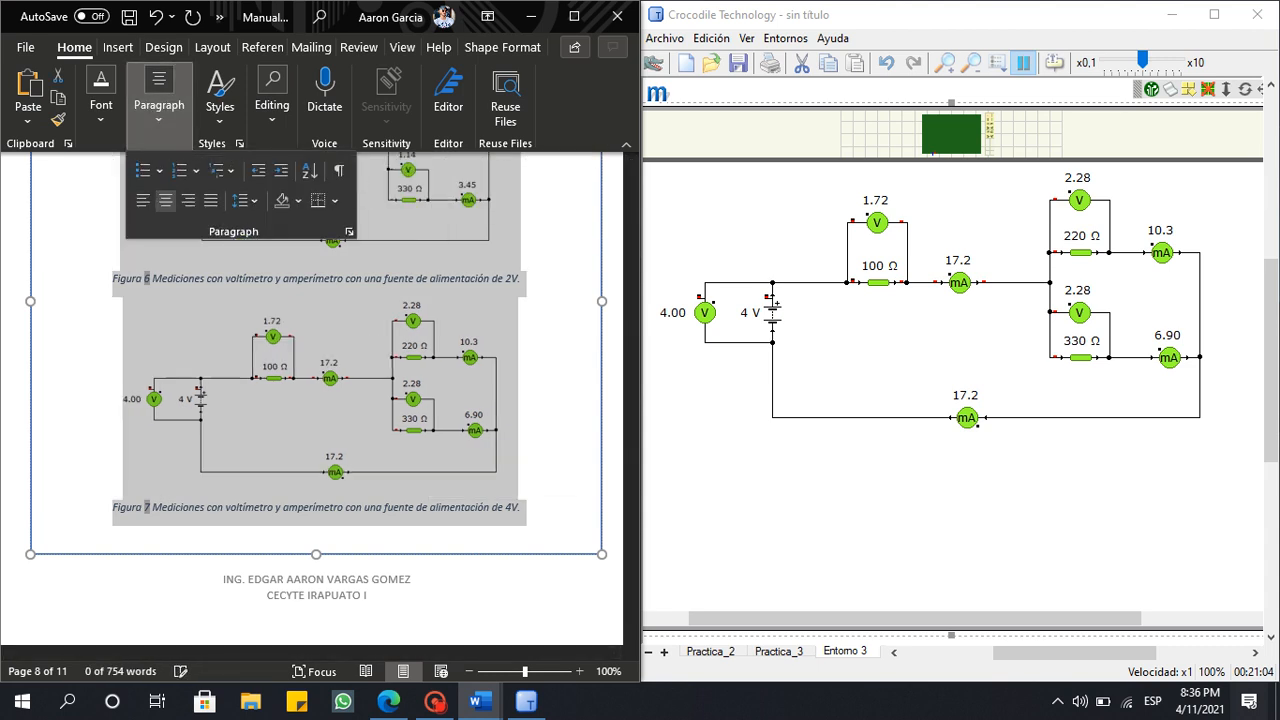
click(535, 490)
scroll(535, 490, up, 1)
click(520, 508)
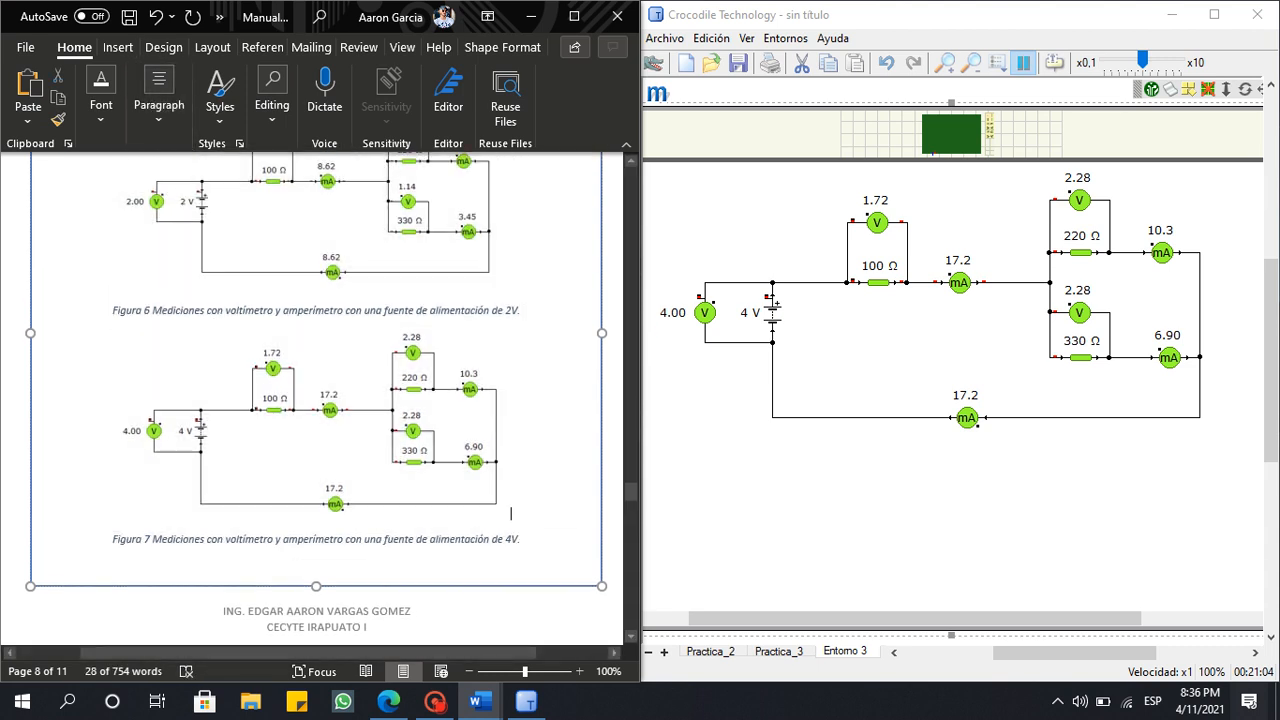
Add three blank lines at the start of the next page, above item 3 "Renombra el entorno de trabajo como Practica_ 4".
scroll(520, 508, up, 3)
scroll(312, 400, up, 3)
scroll(312, 400, down, 8)
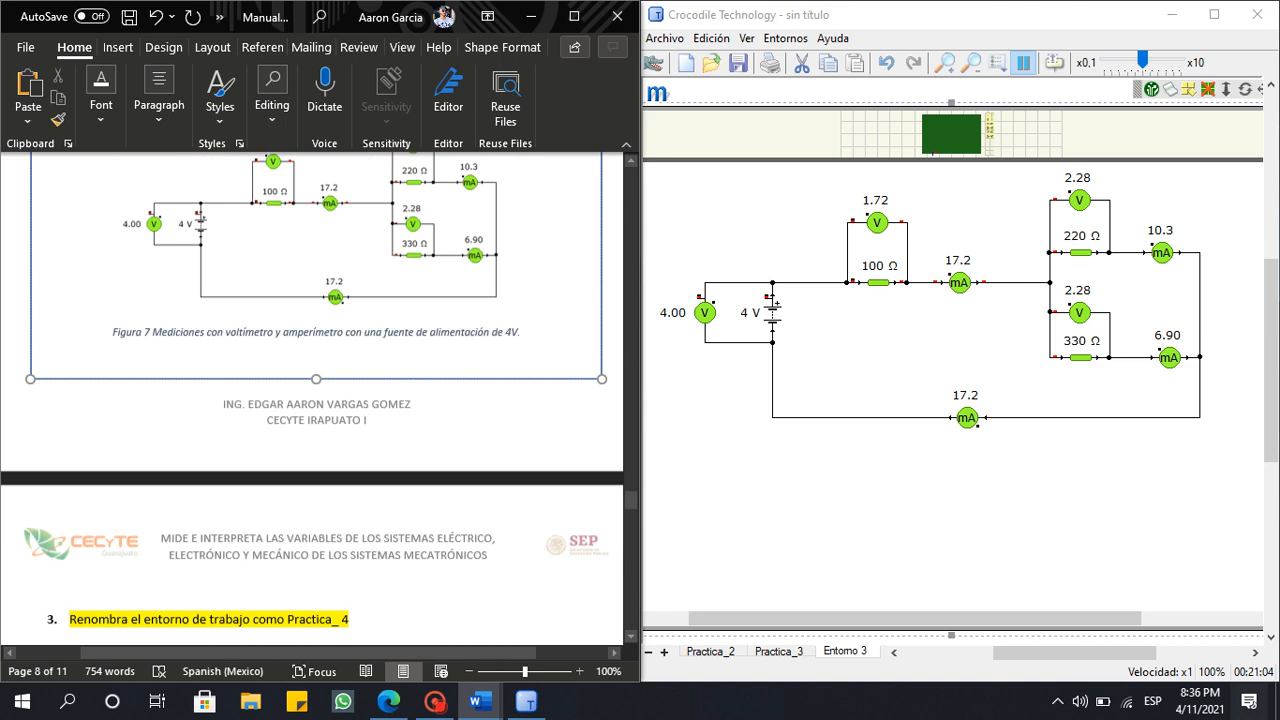
scroll(511, 270, up, 7)
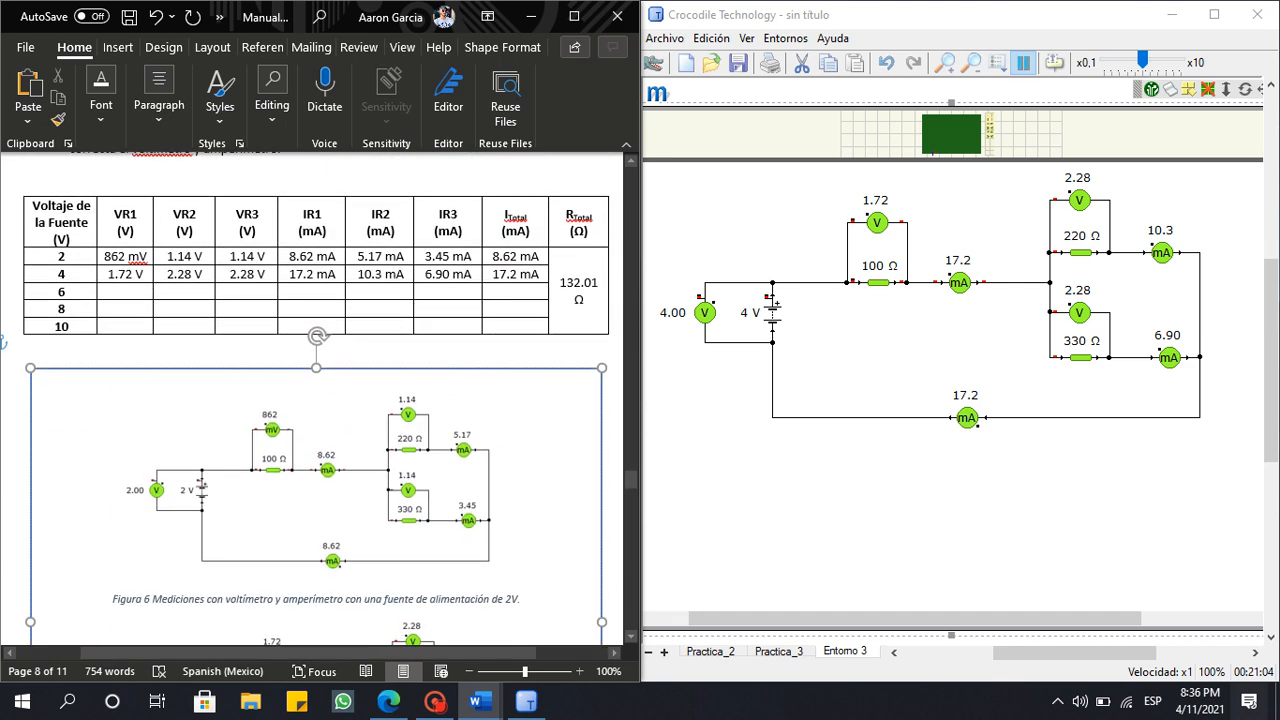
scroll(312, 400, down, 1)
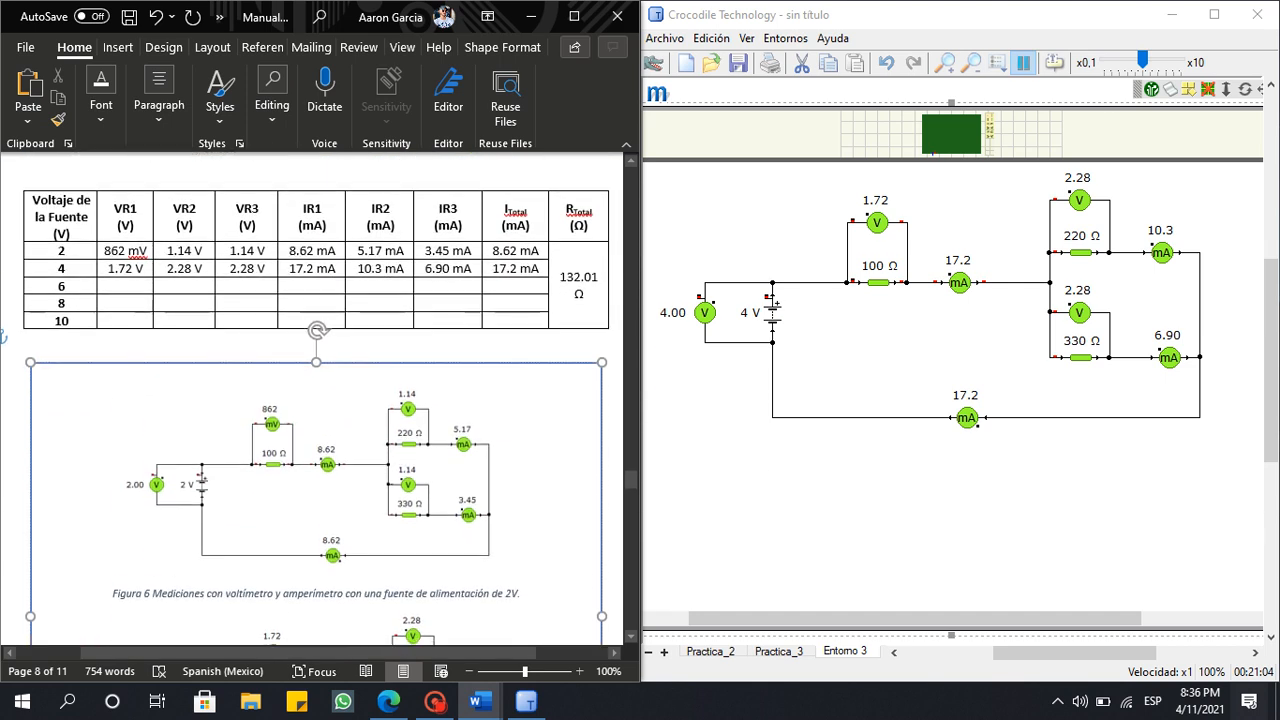
scroll(25, 340, down, 6)
click(25, 340)
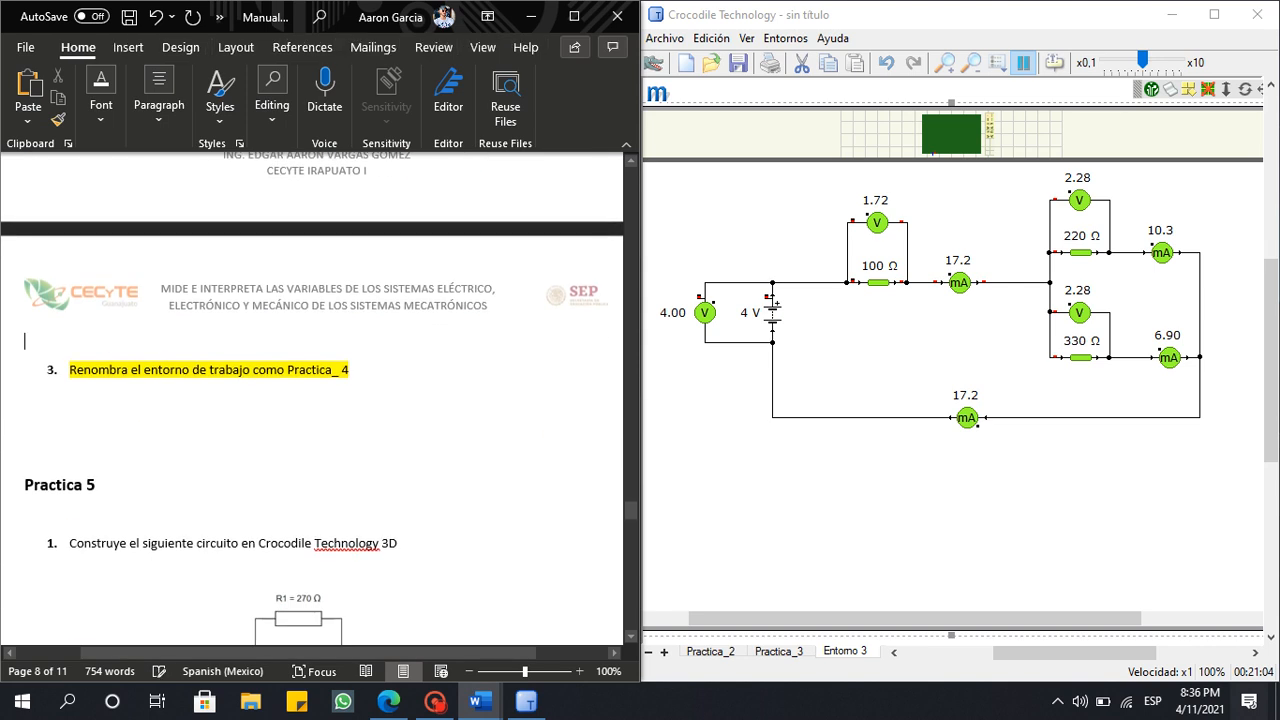
key(Return)
key(Return)
key(Return)
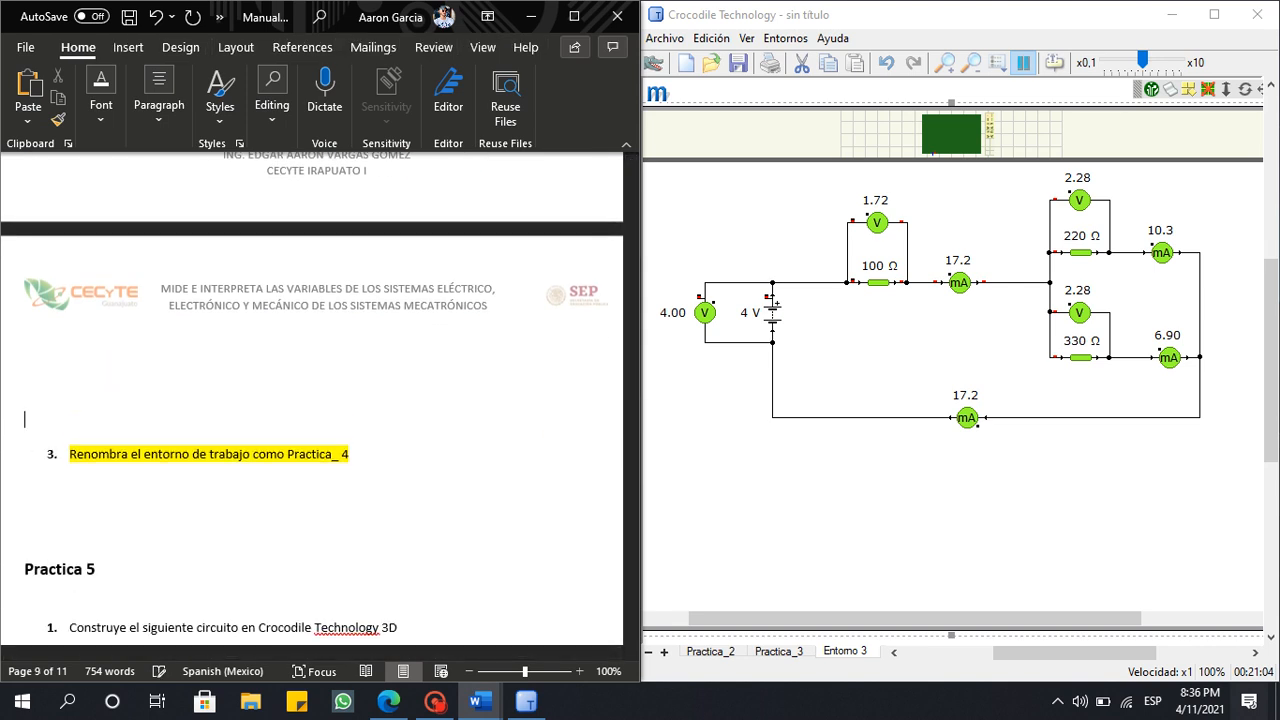
Set the simulator's battery voltage to 6 V and take a rectangular screen snip of the whole circuit.
click(773, 306)
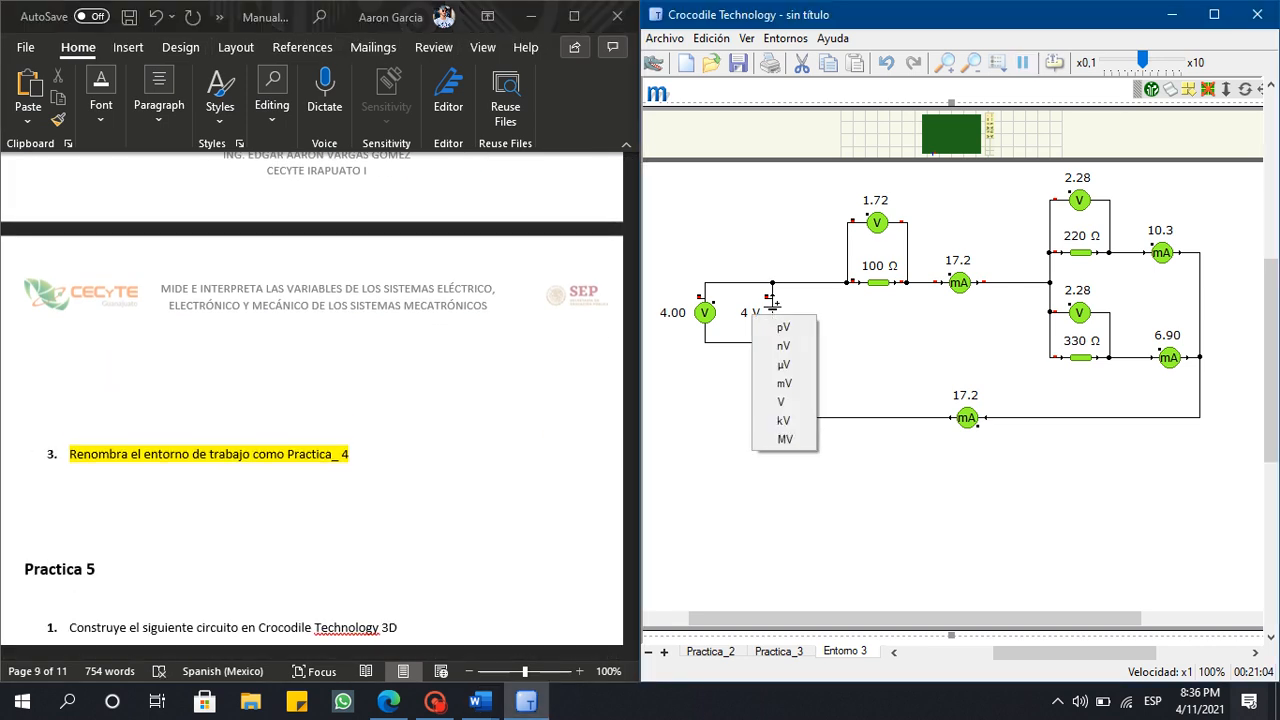
key(Escape)
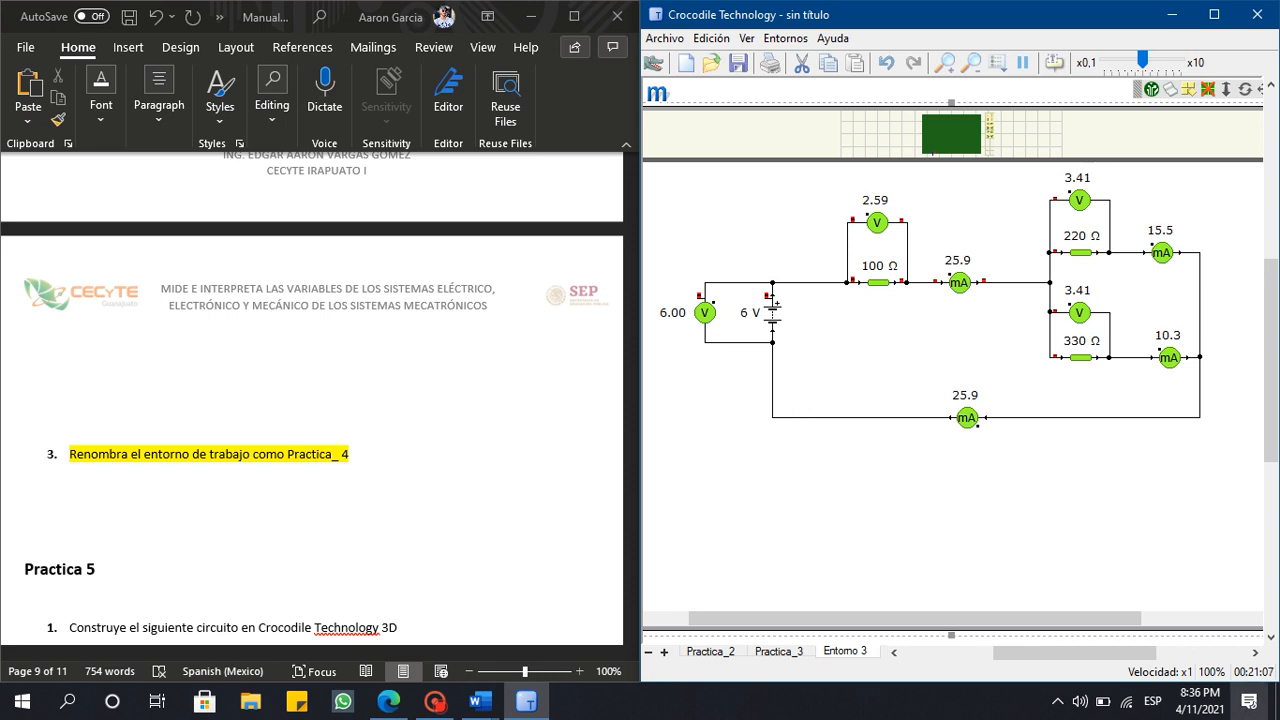
click(1249, 701)
click(1222, 638)
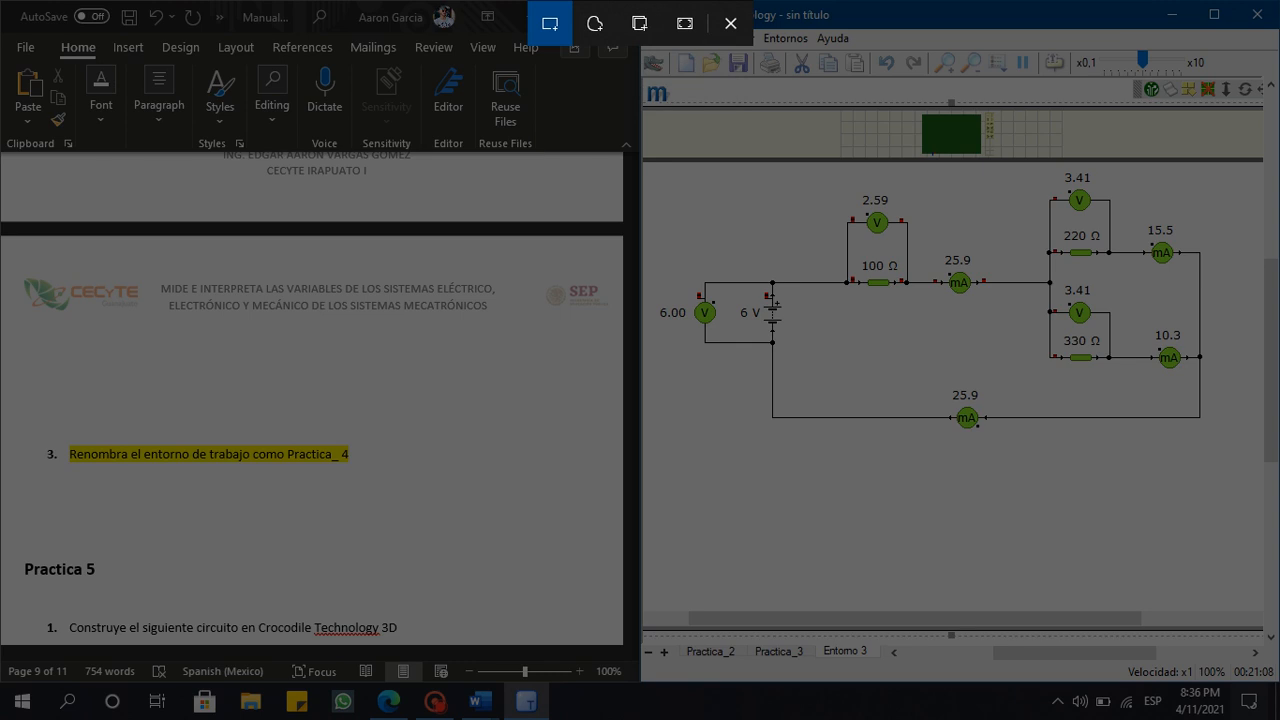
drag(651, 435, 1218, 130)
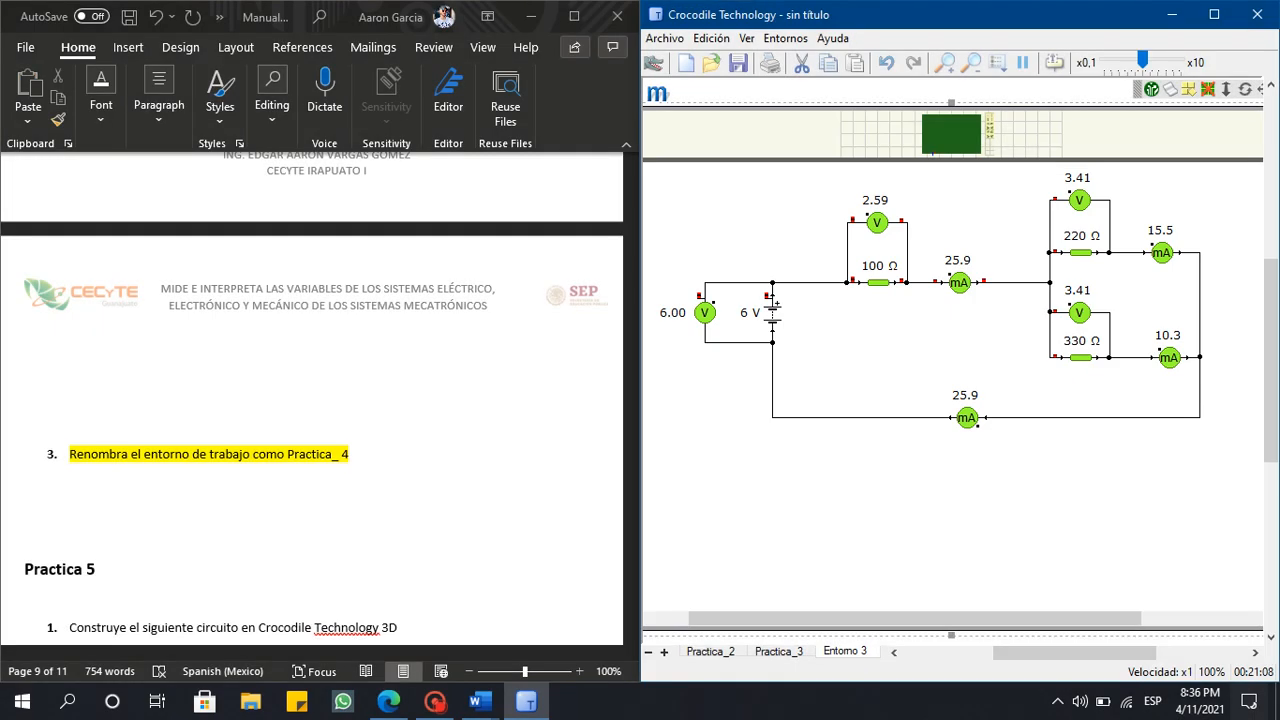
Paste the 6 V circuit snip into the blank space above item 3 of the Word document.
click(282, 388)
right_click(282, 388)
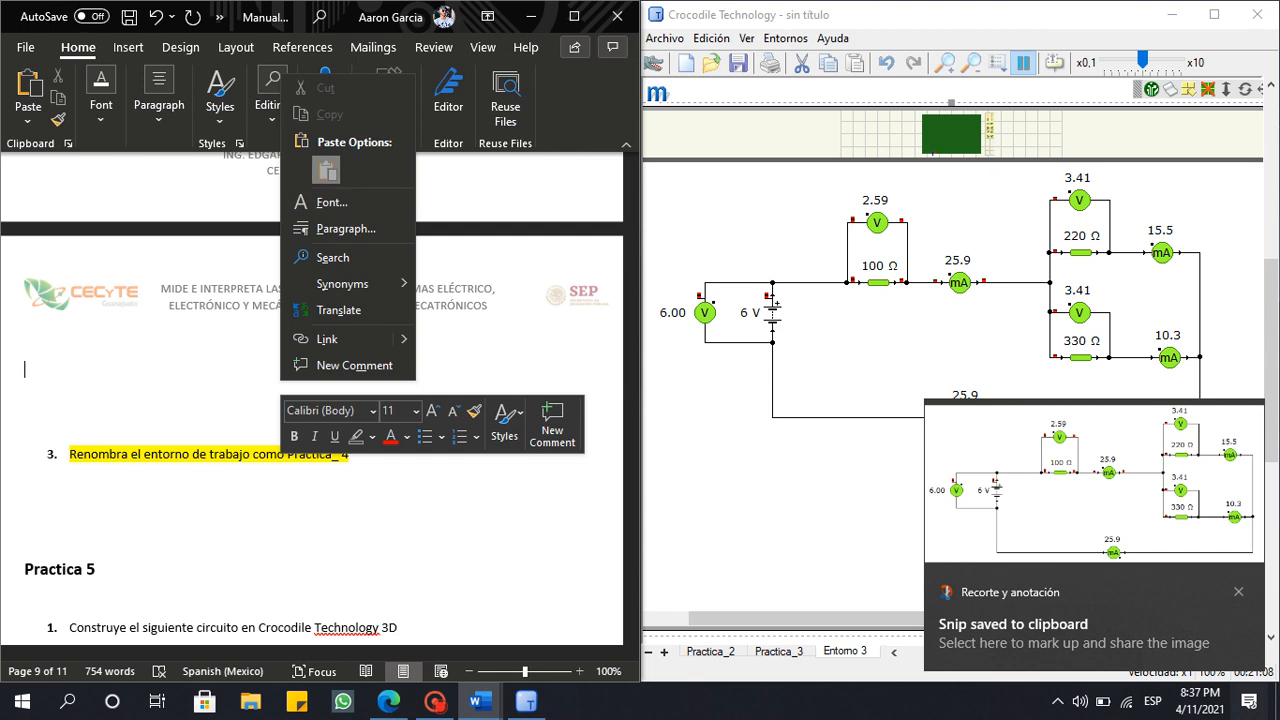
click(326, 170)
scroll(312, 400, up, 3)
scroll(312, 400, down, 4)
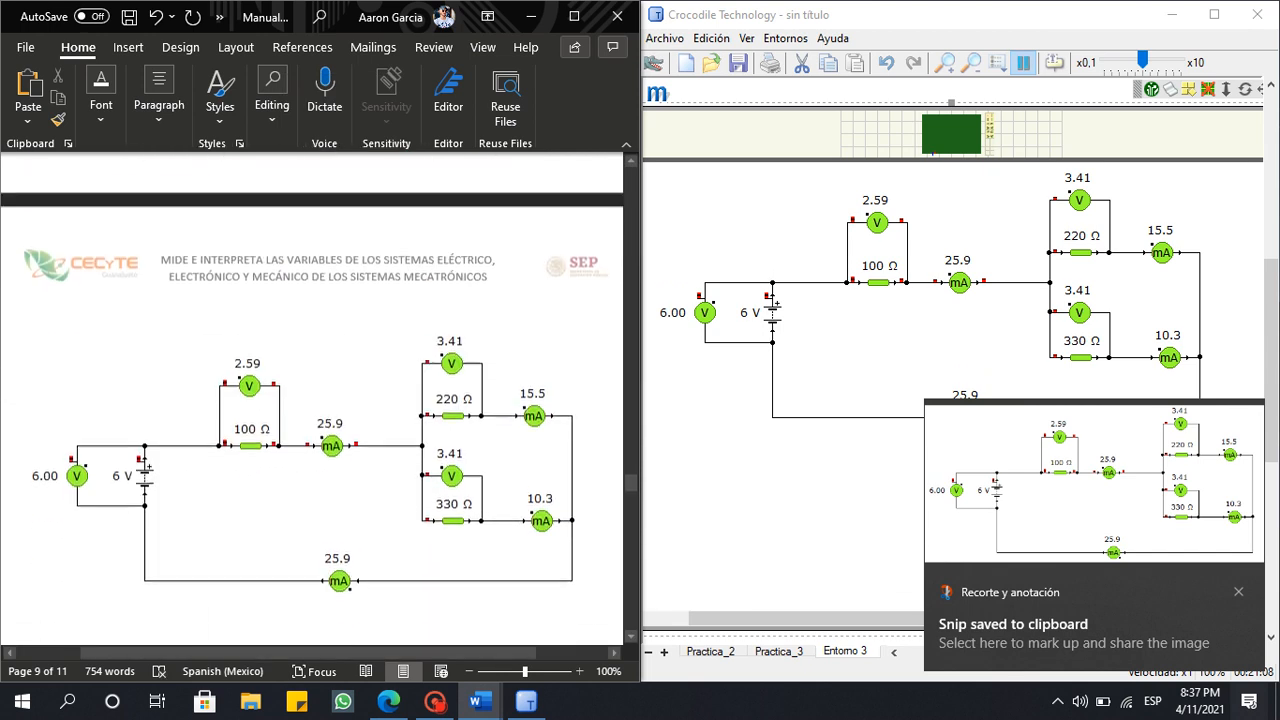
Set the height of the pasted 6 V circuit picture to 2.1 inches.
click(310, 470)
click(500, 47)
click(532, 105)
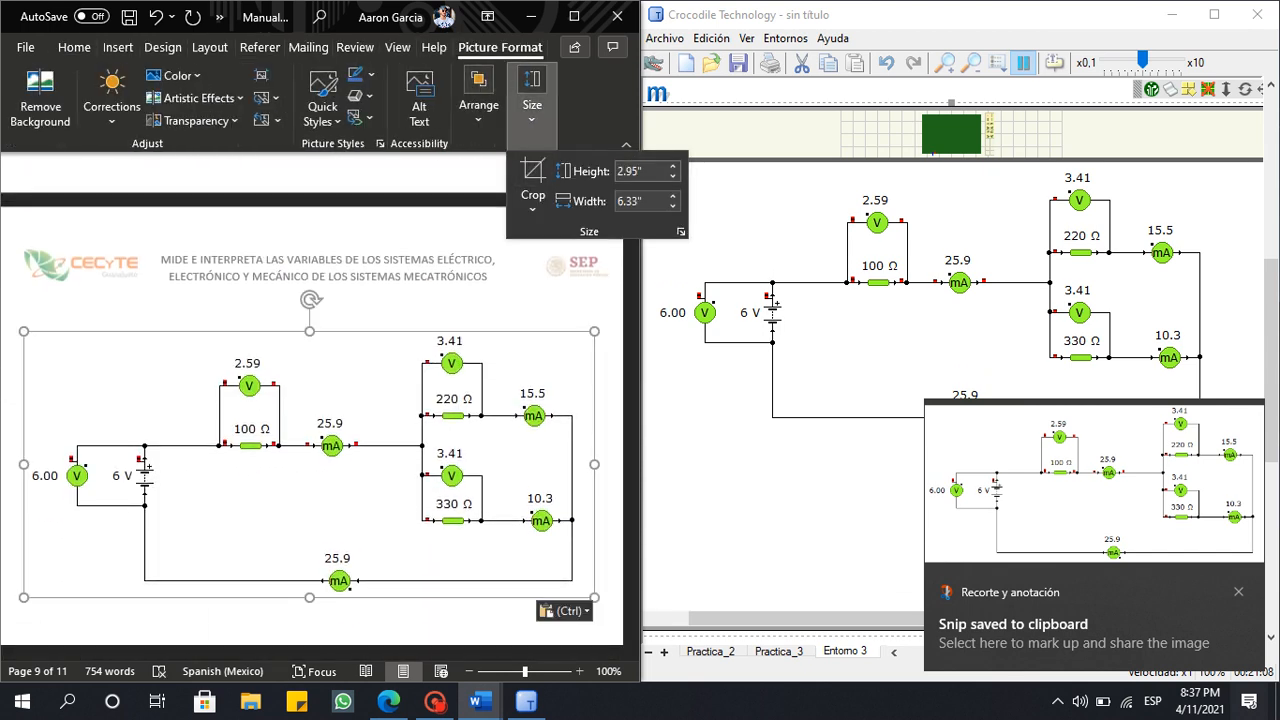
text(2.1)
key(Return)
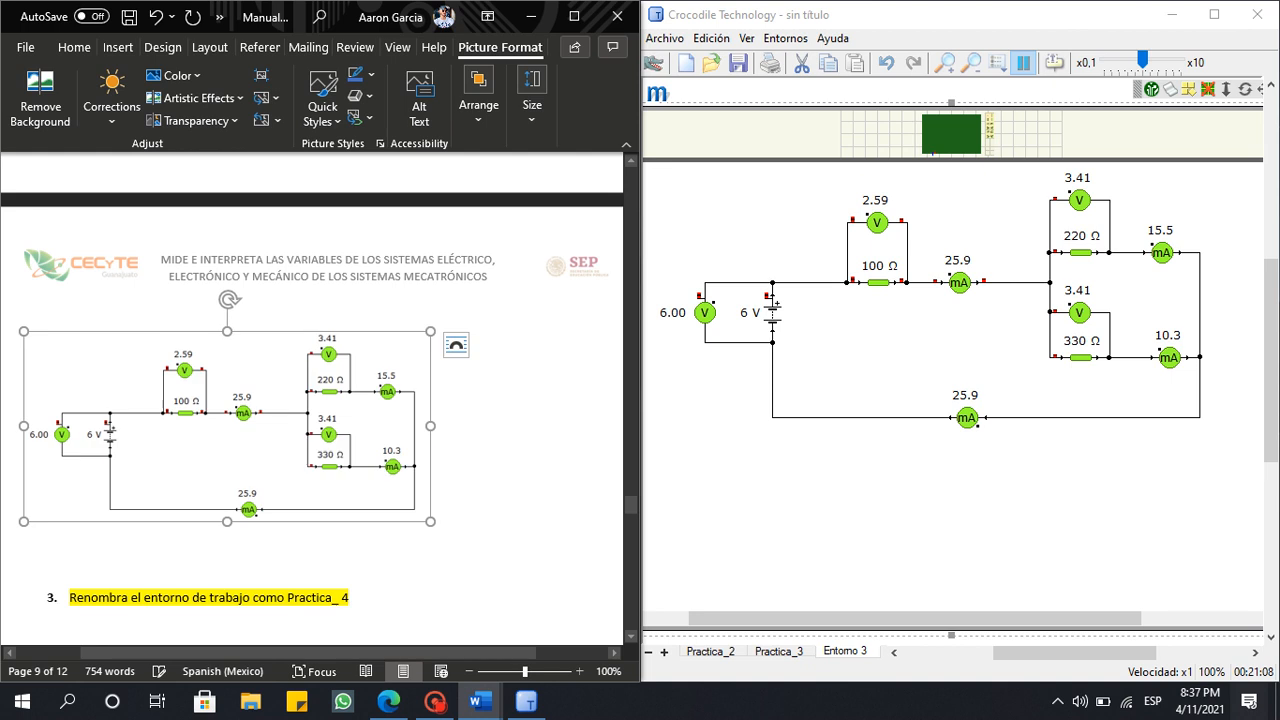
Set the simulator's battery voltage to 8 V and take a rectangular screen snip of the whole circuit.
scroll(312, 400, up, 10)
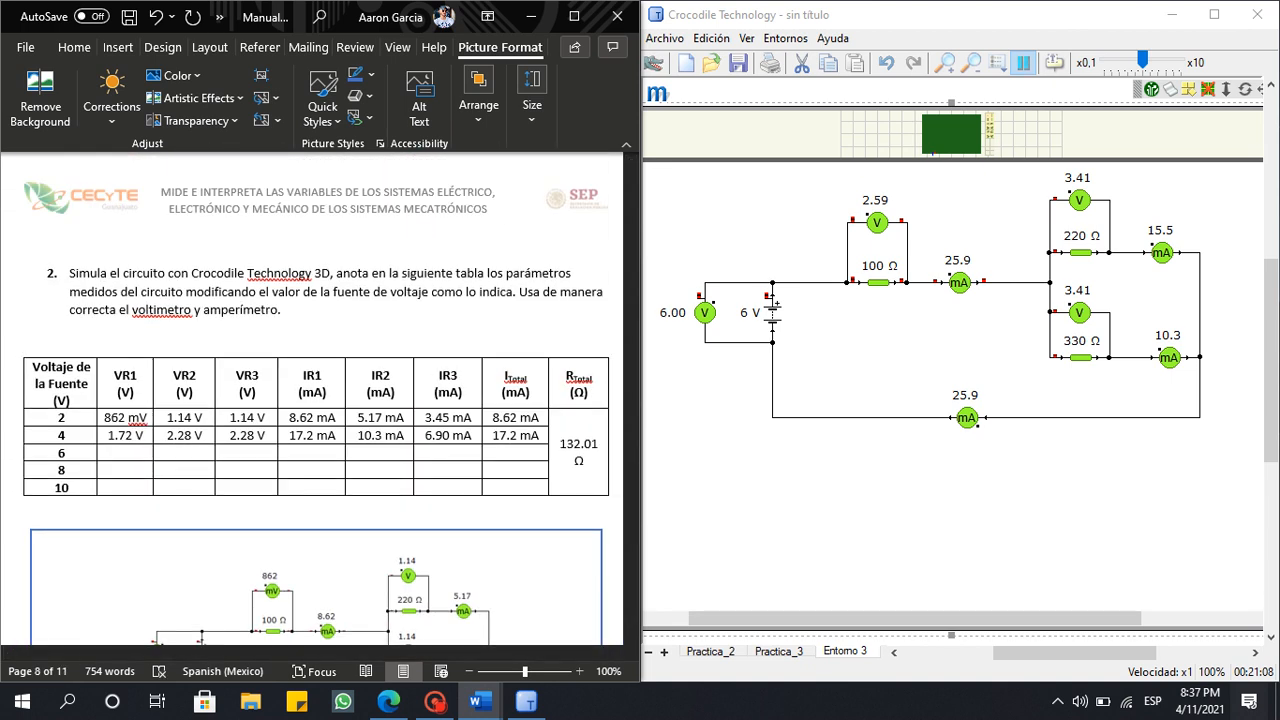
click(750, 313)
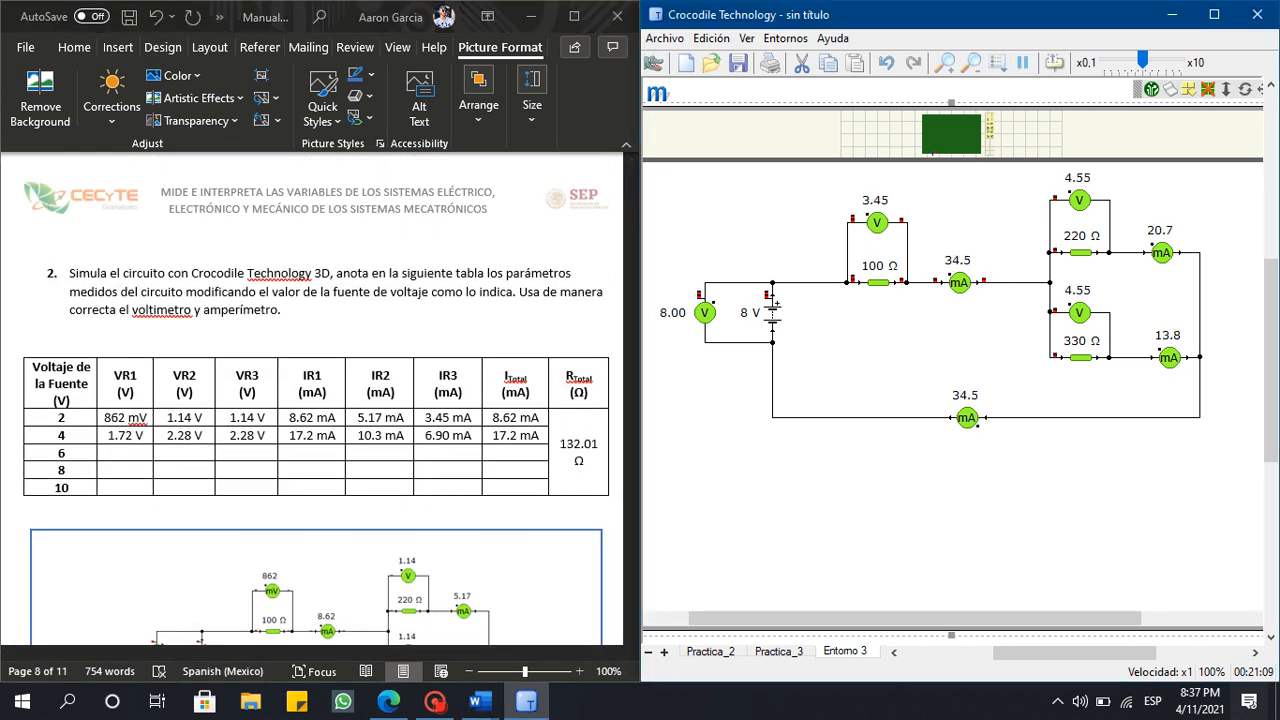
key(super+a)
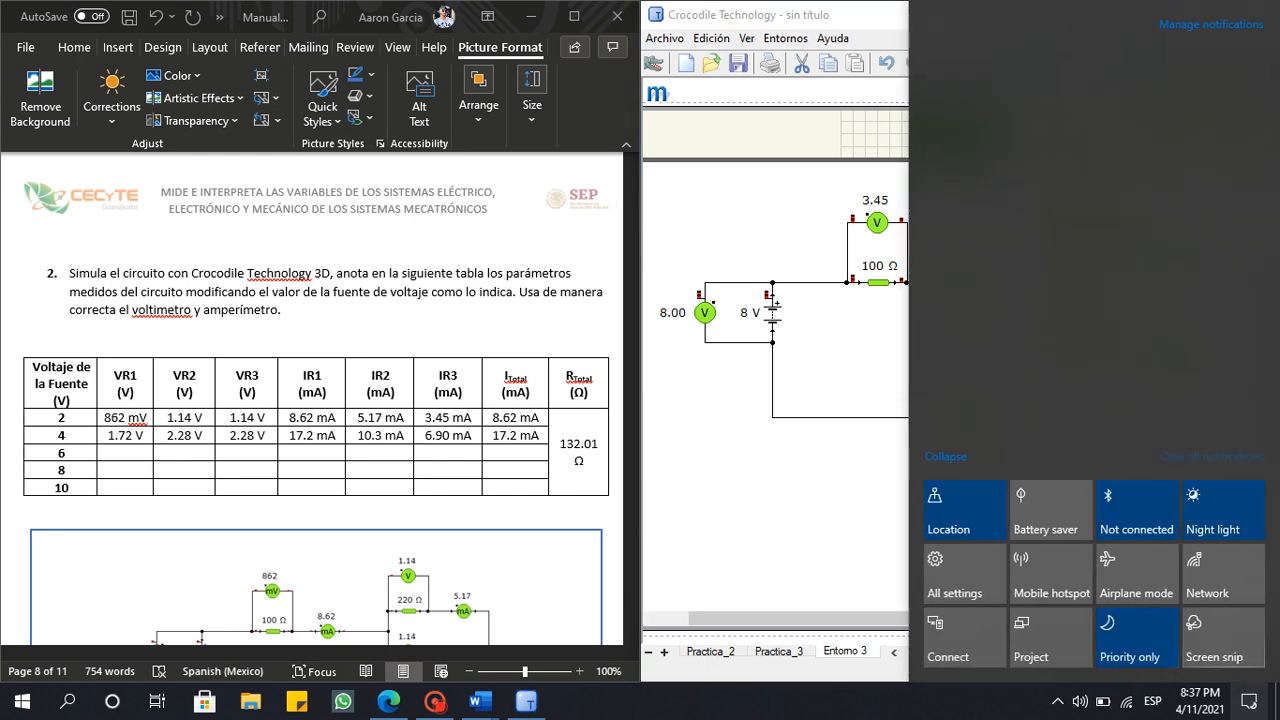
key(Escape)
key(super+shift+s)
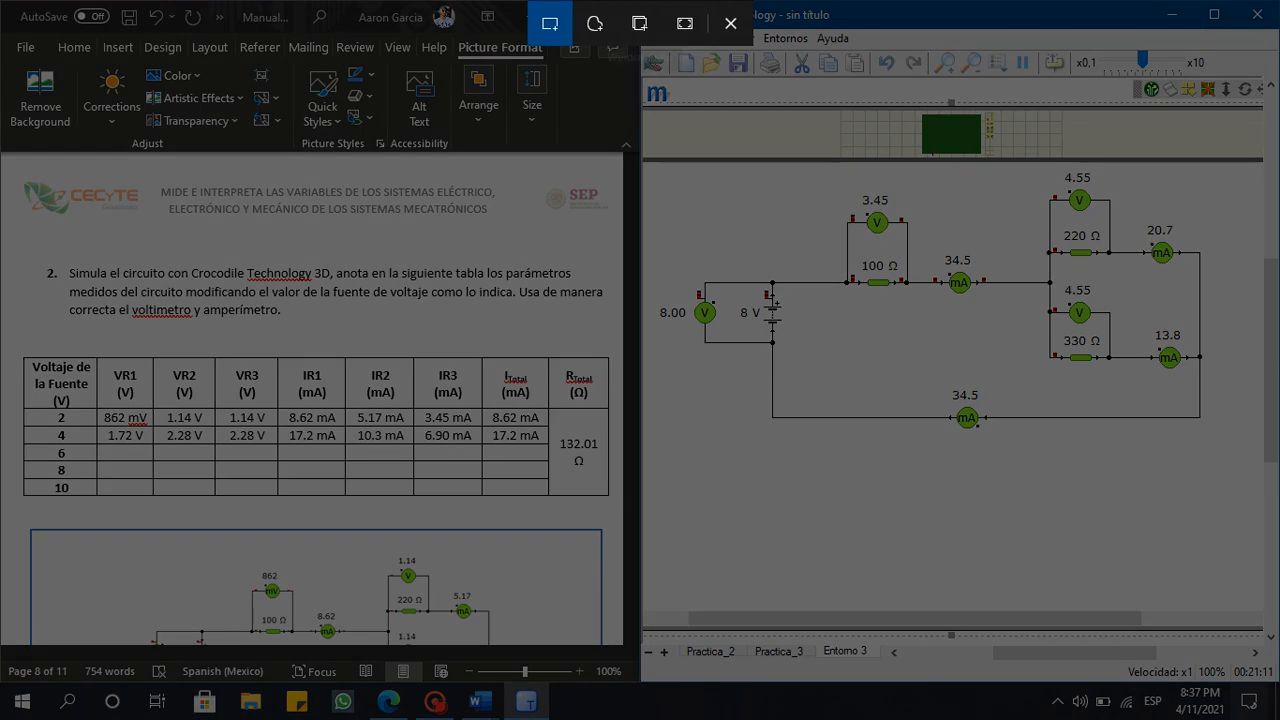
drag(653, 170, 1225, 437)
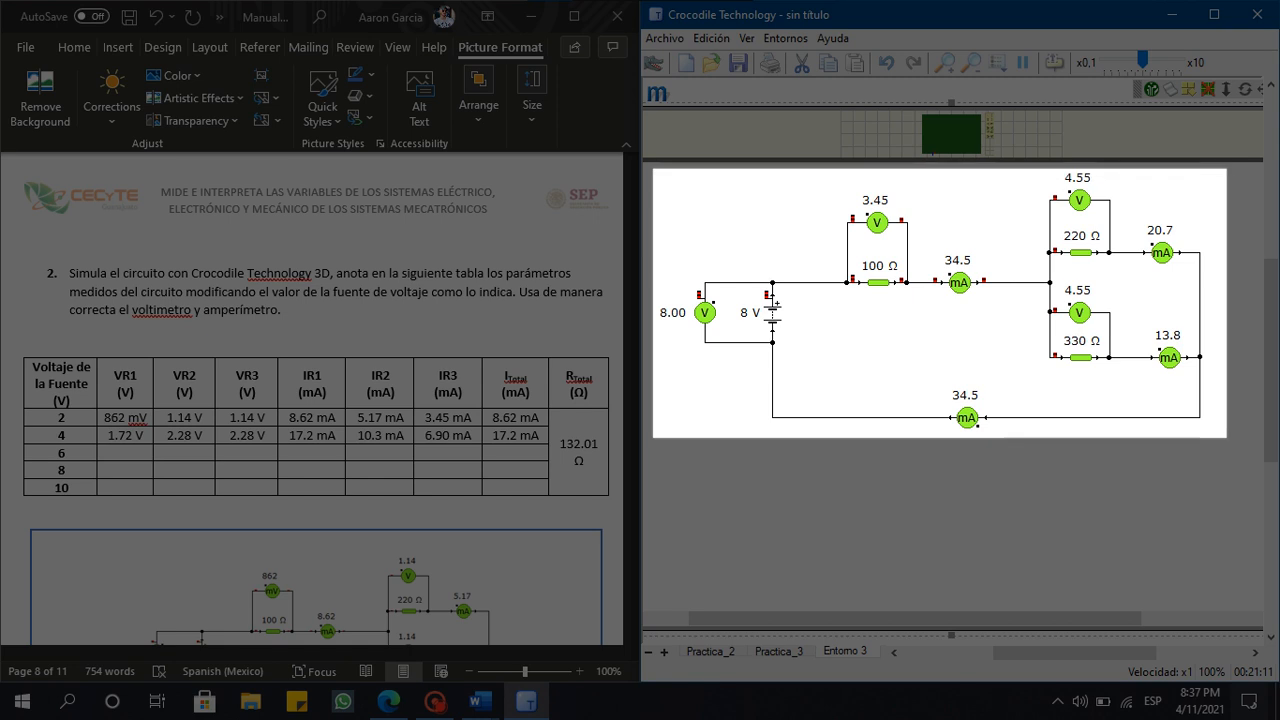
Paste the 8 V circuit snip as a picture in the Word document, between the 6 V circuit picture and item 3.
scroll(312, 400, down, 10)
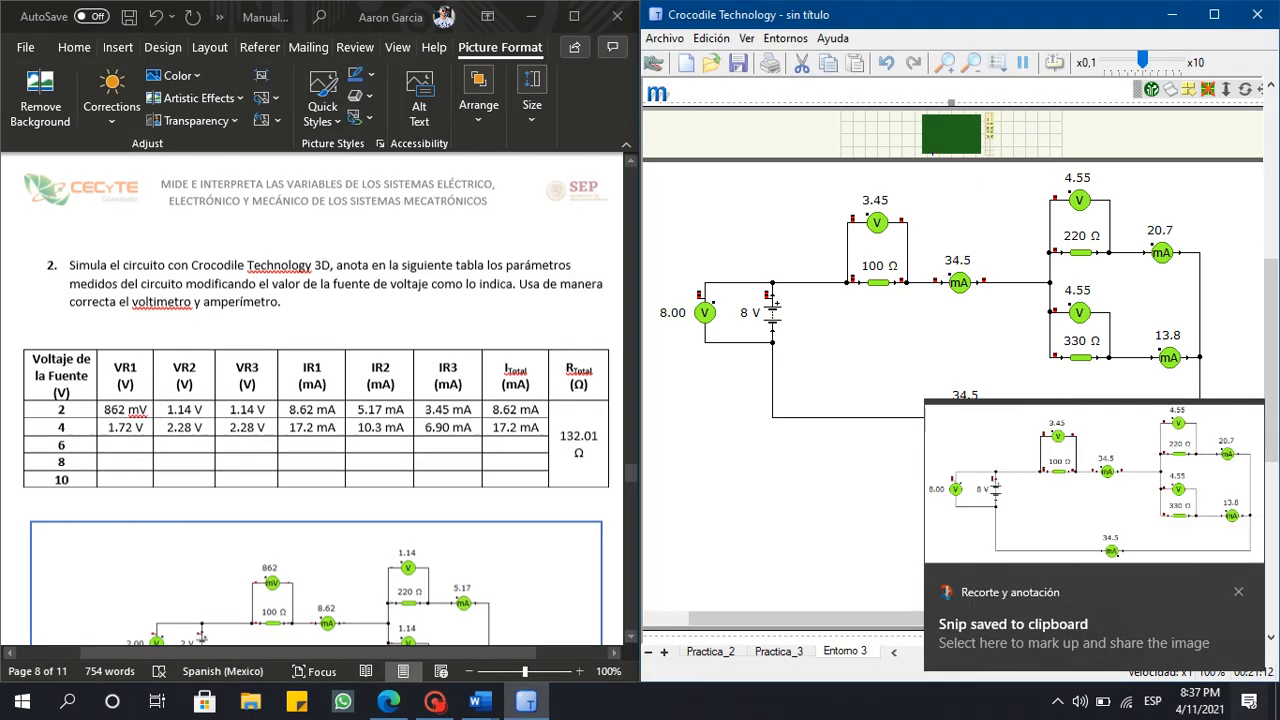
click(300, 185)
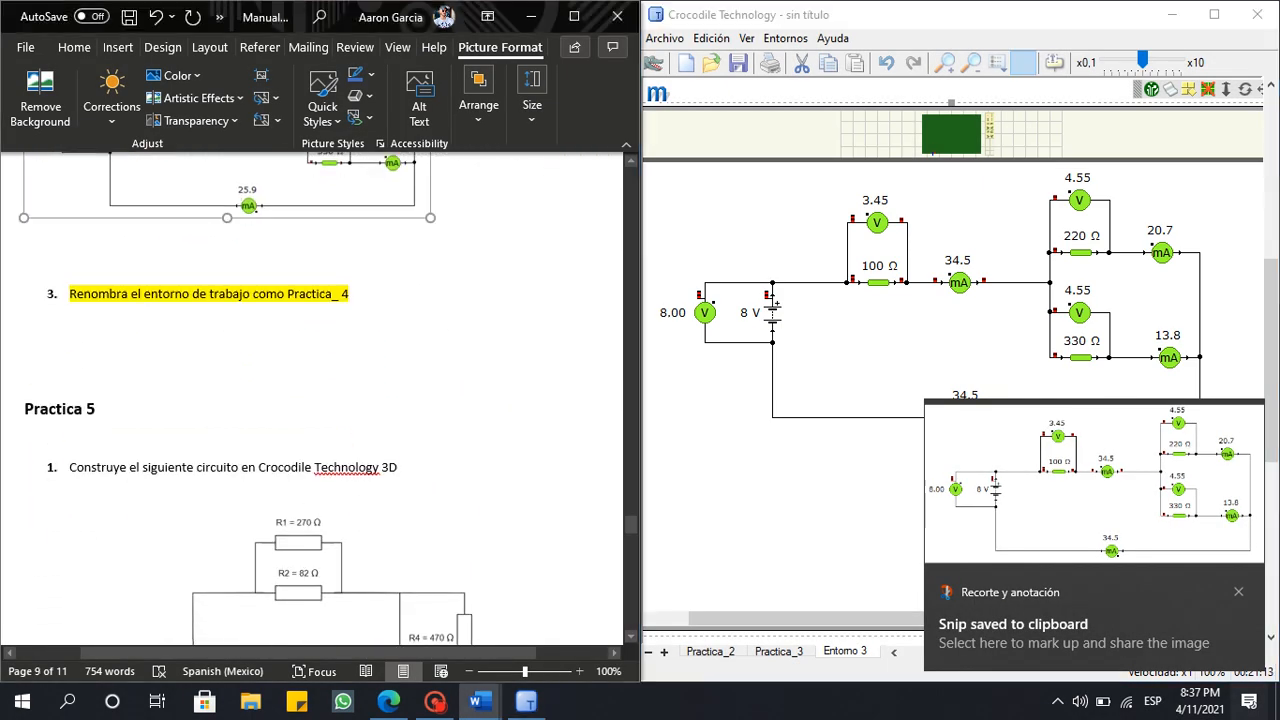
click(145, 250)
right_click(145, 250)
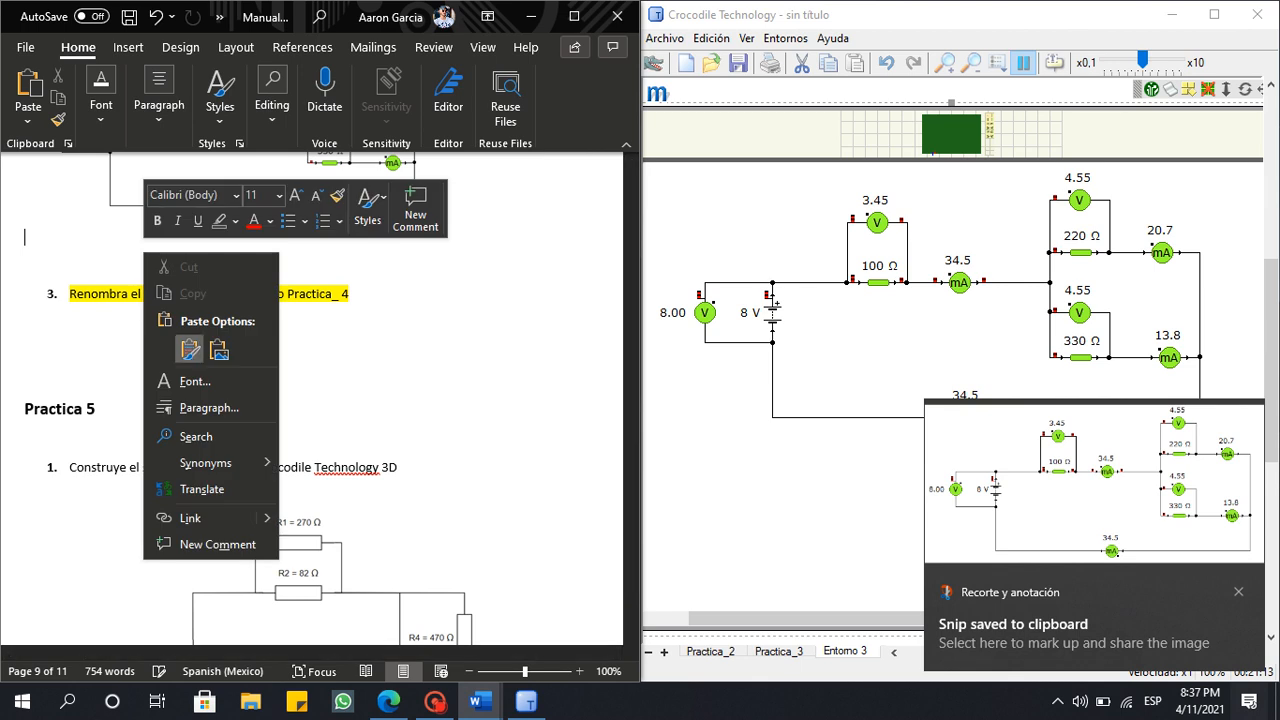
click(218, 348)
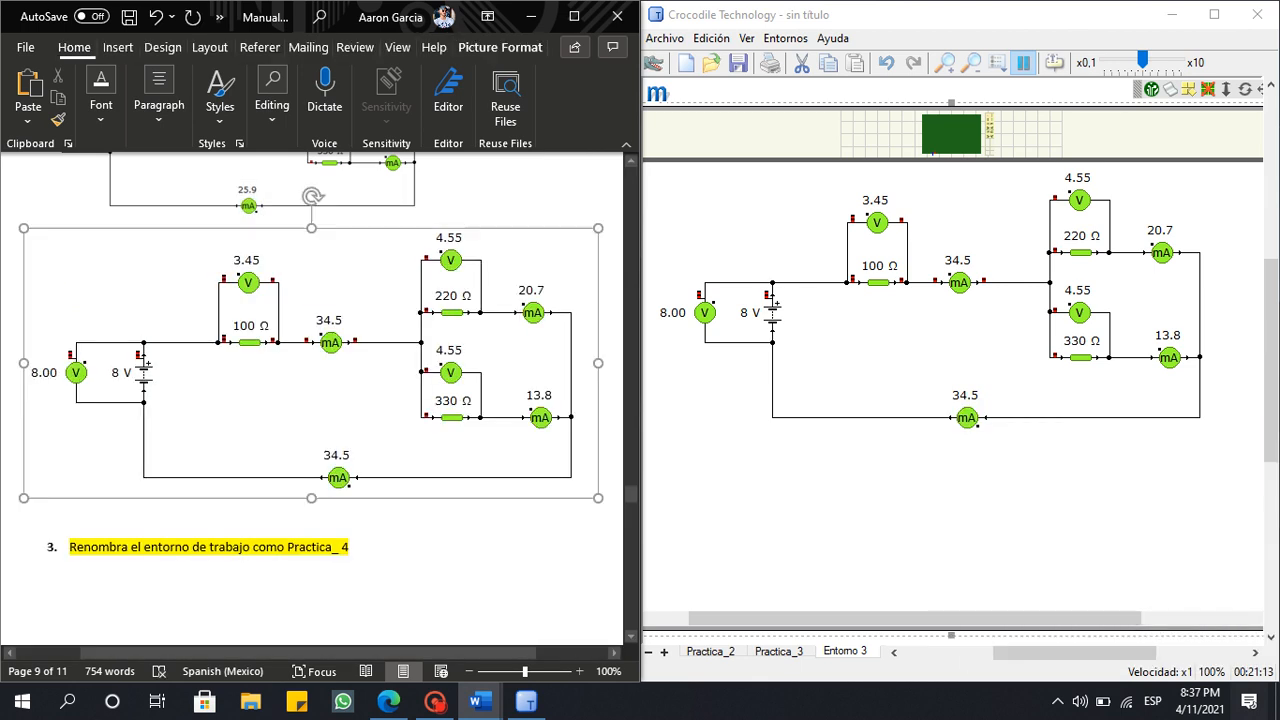
Reduce the 8 V circuit picture to the same height as the 6 V picture above it.
click(531, 100)
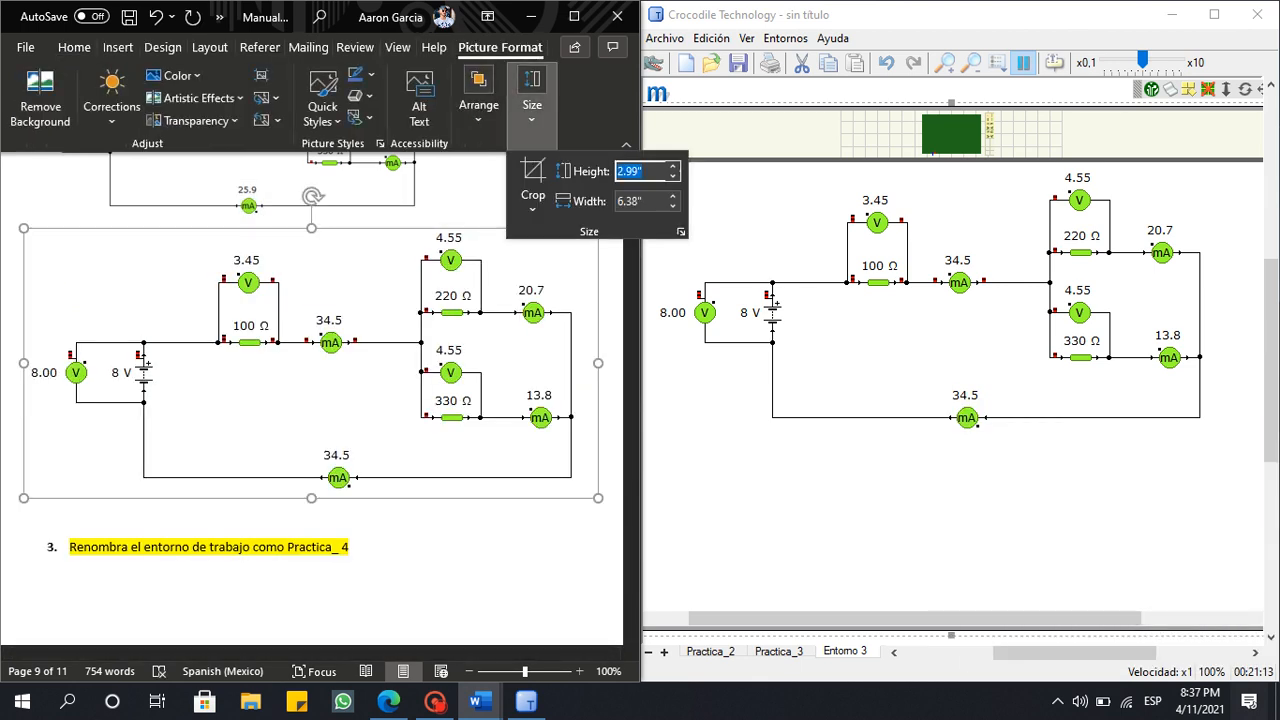
key(Return)
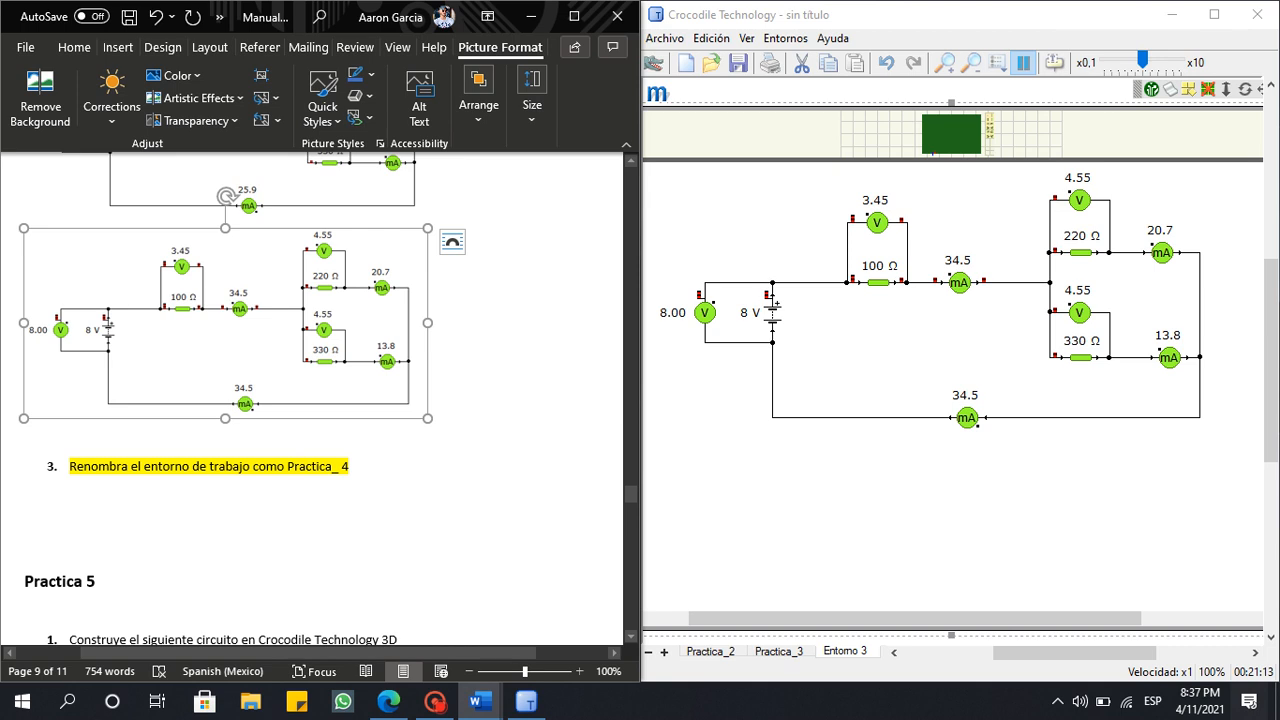
scroll(320, 400, up, 4)
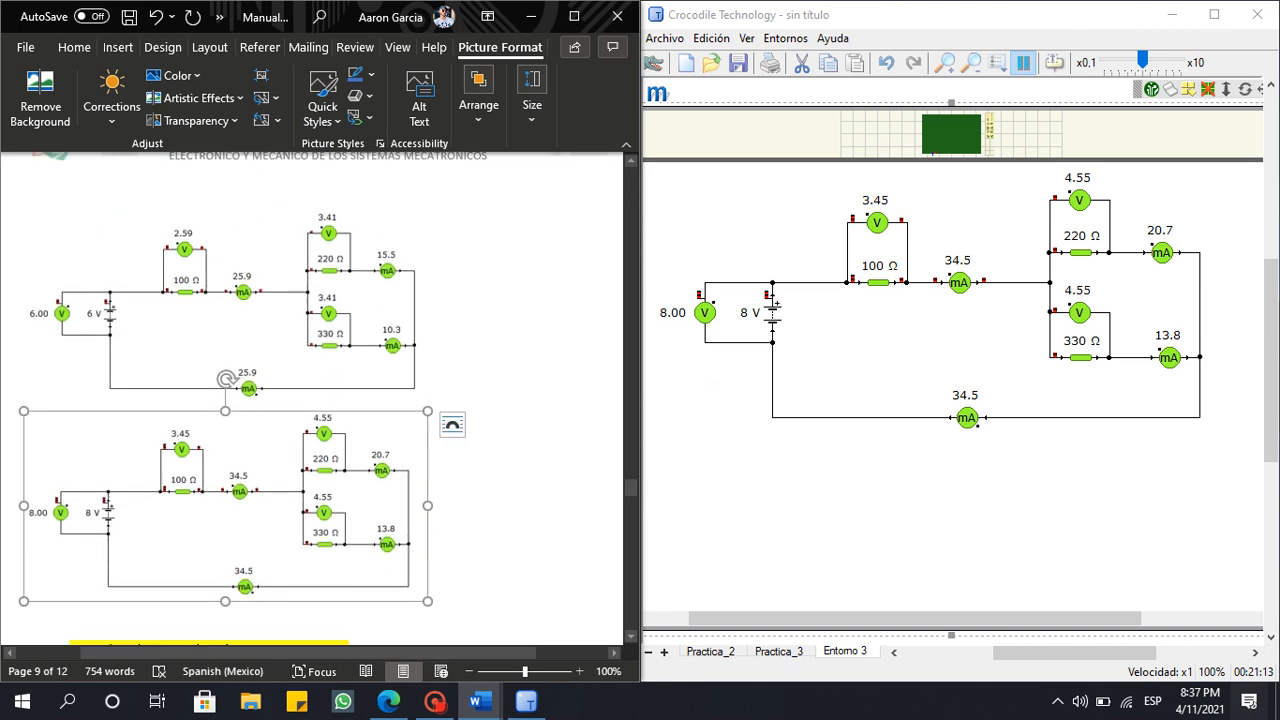
click(432, 391)
Set the simulator's battery voltage to 10 V and take a rectangular screen snip of the whole circuit.
scroll(320, 400, up, 20)
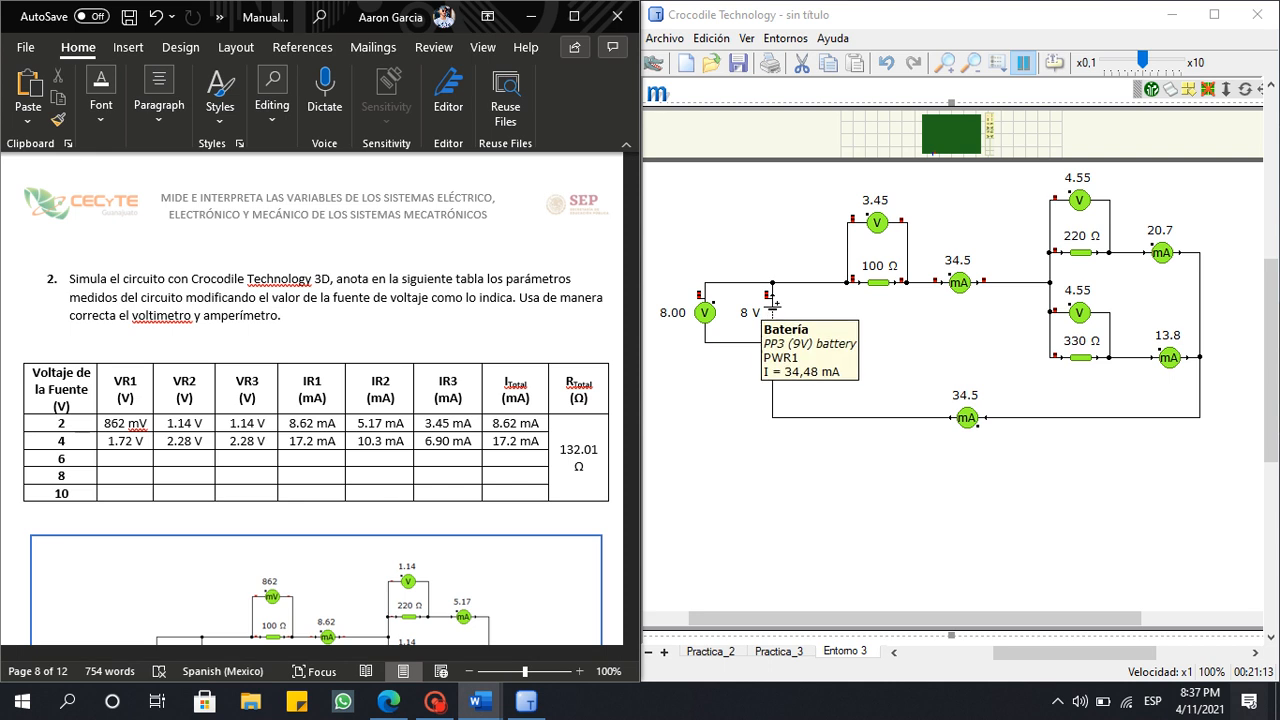
click(758, 314)
click(740, 313)
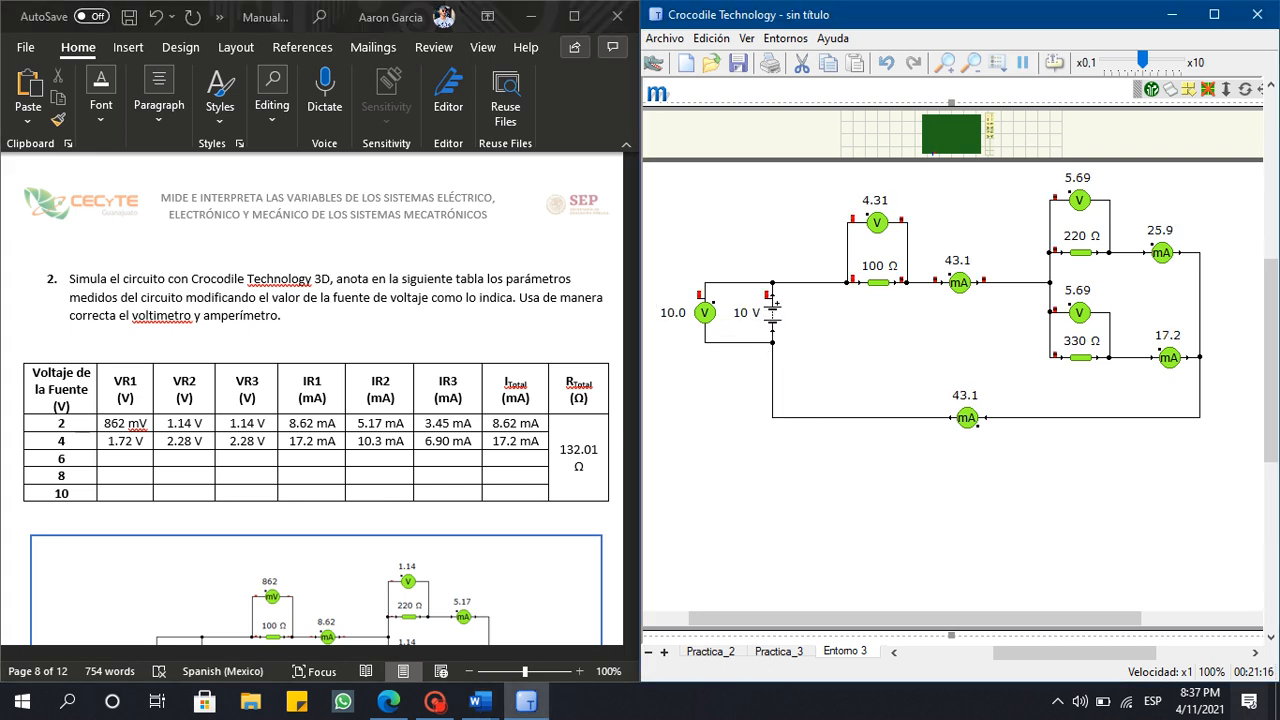
click(1249, 701)
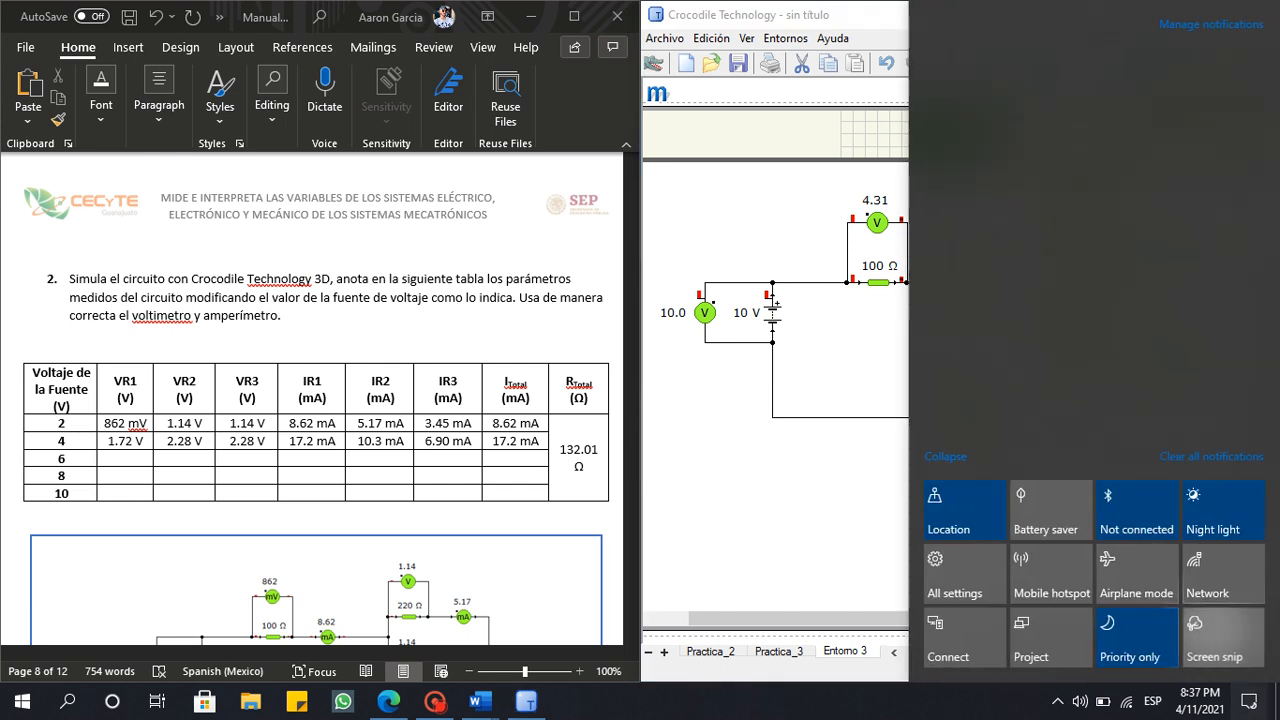
click(1224, 638)
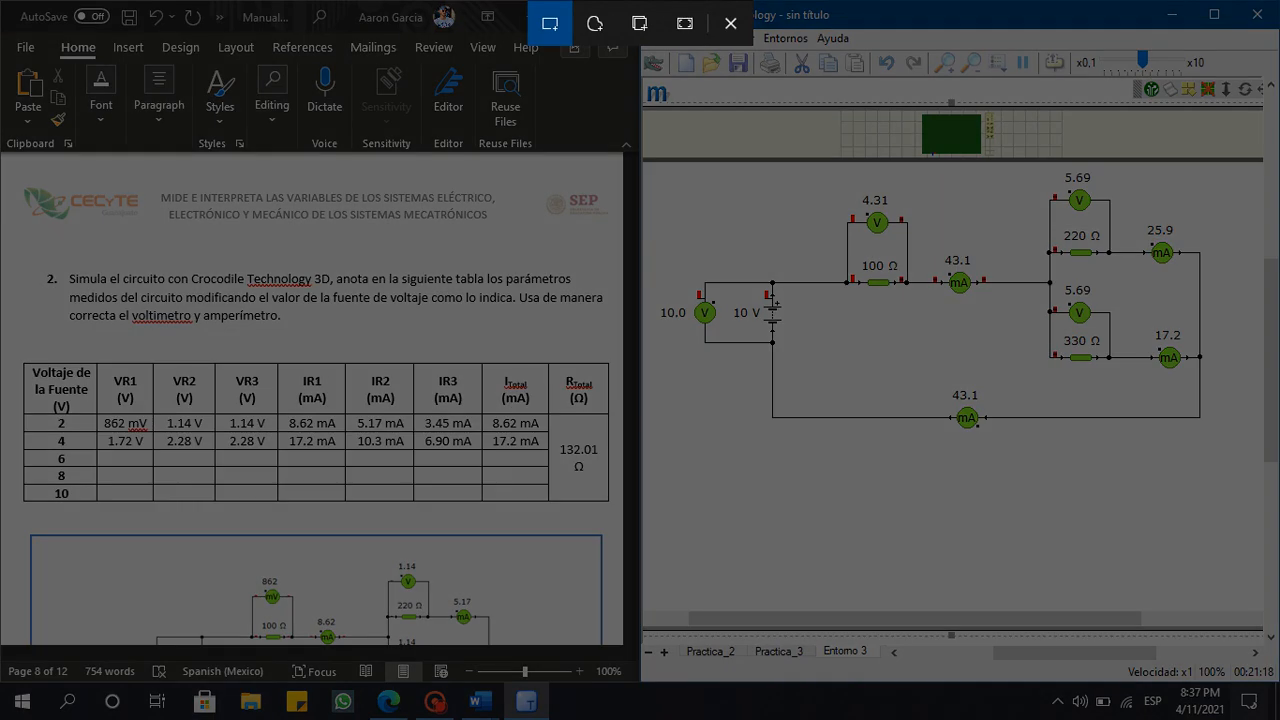
drag(1222, 171, 657, 446)
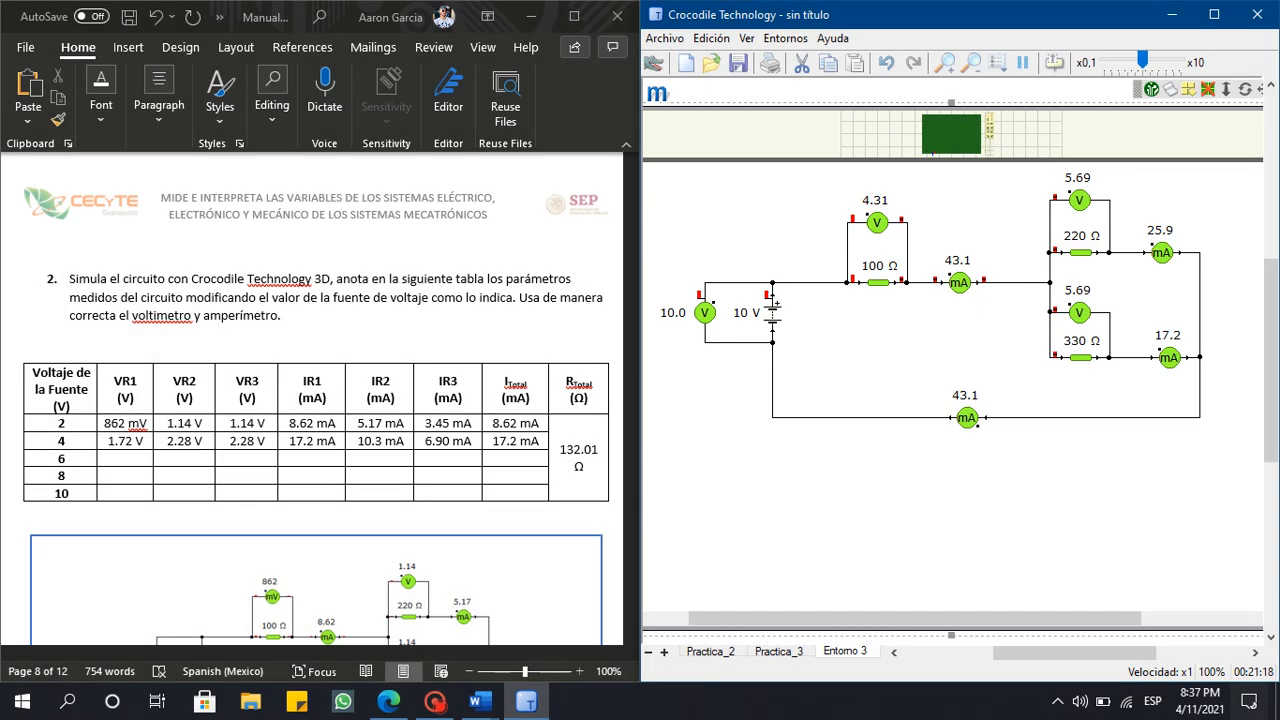
Paste the 10 V circuit snip as a picture in the Word document, between the 8 V circuit picture and item 3.
scroll(310, 420, down, 5)
scroll(310, 400, down, 12)
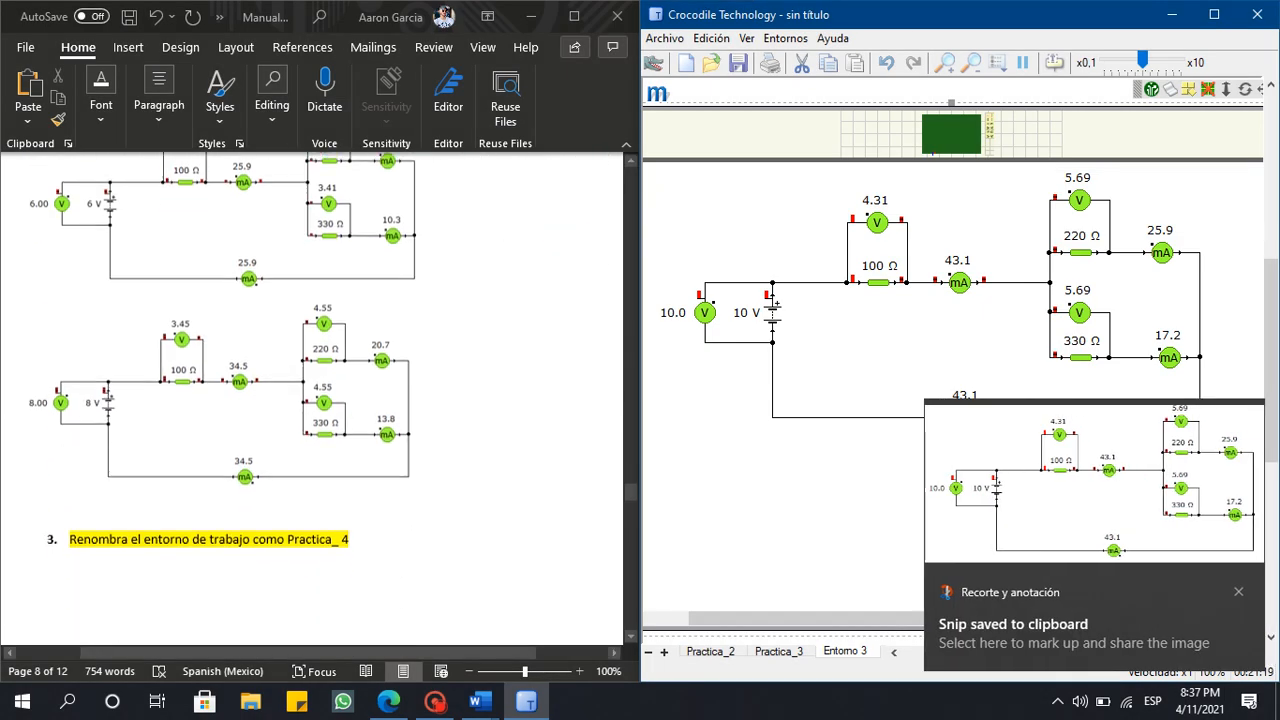
click(431, 179)
right_click(197, 408)
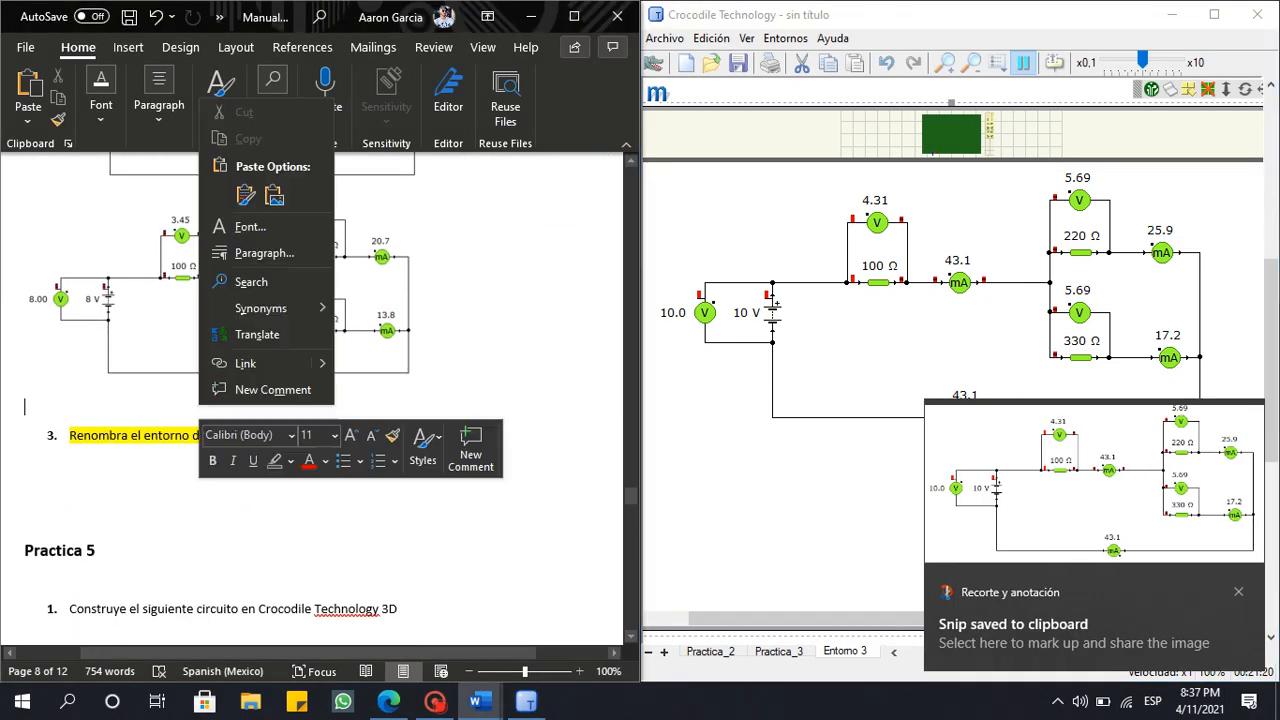
click(273, 194)
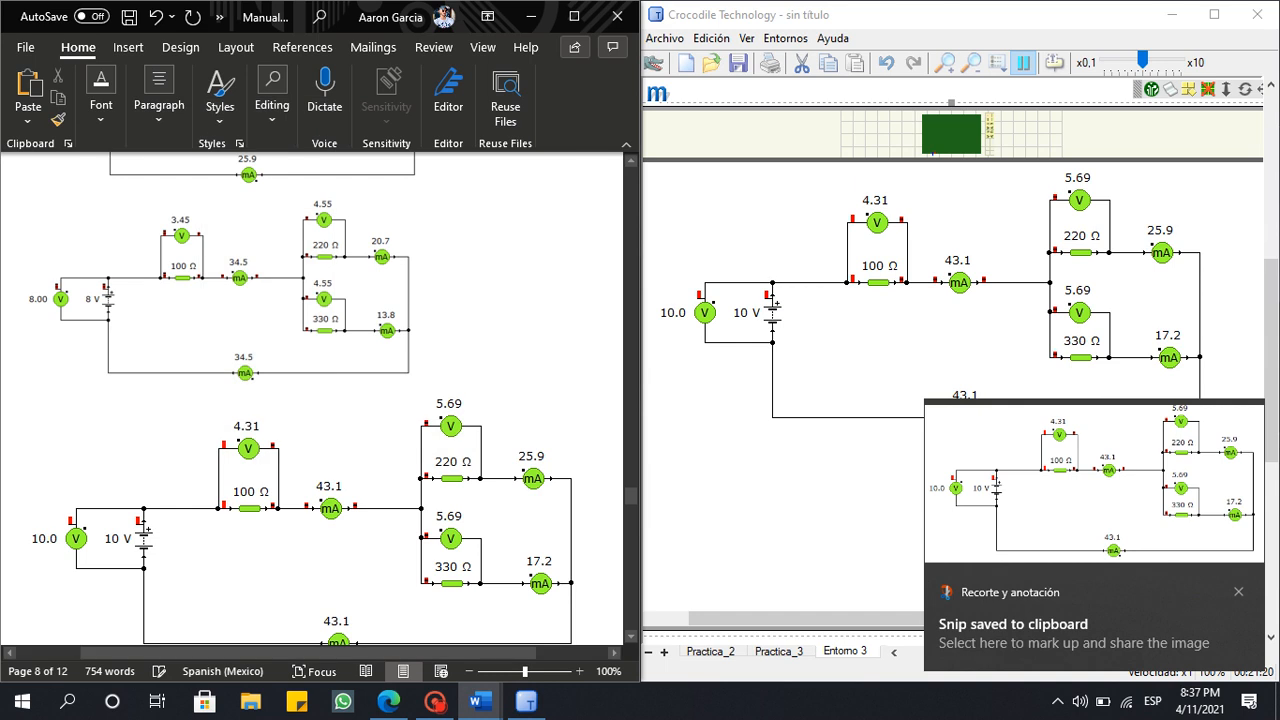
Set the height of the pasted 10 V circuit picture to 2.1 inches.
click(330, 470)
click(532, 97)
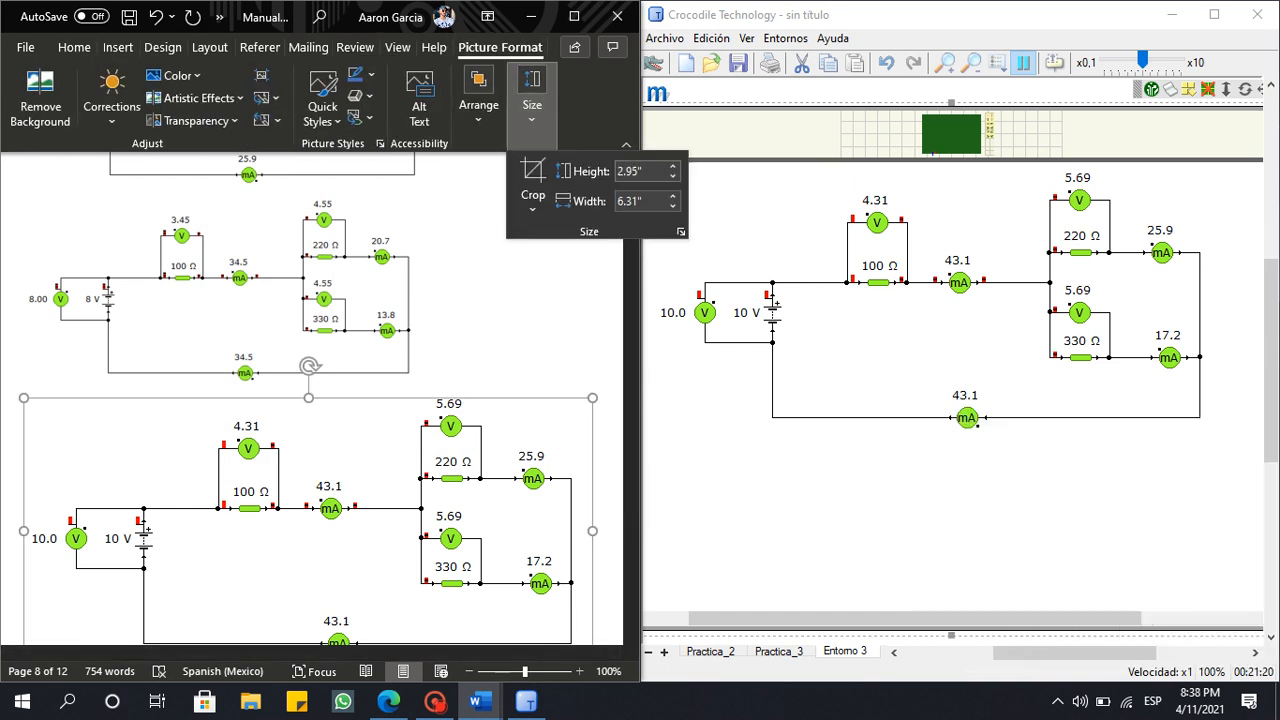
text(2.1)
key(Return)
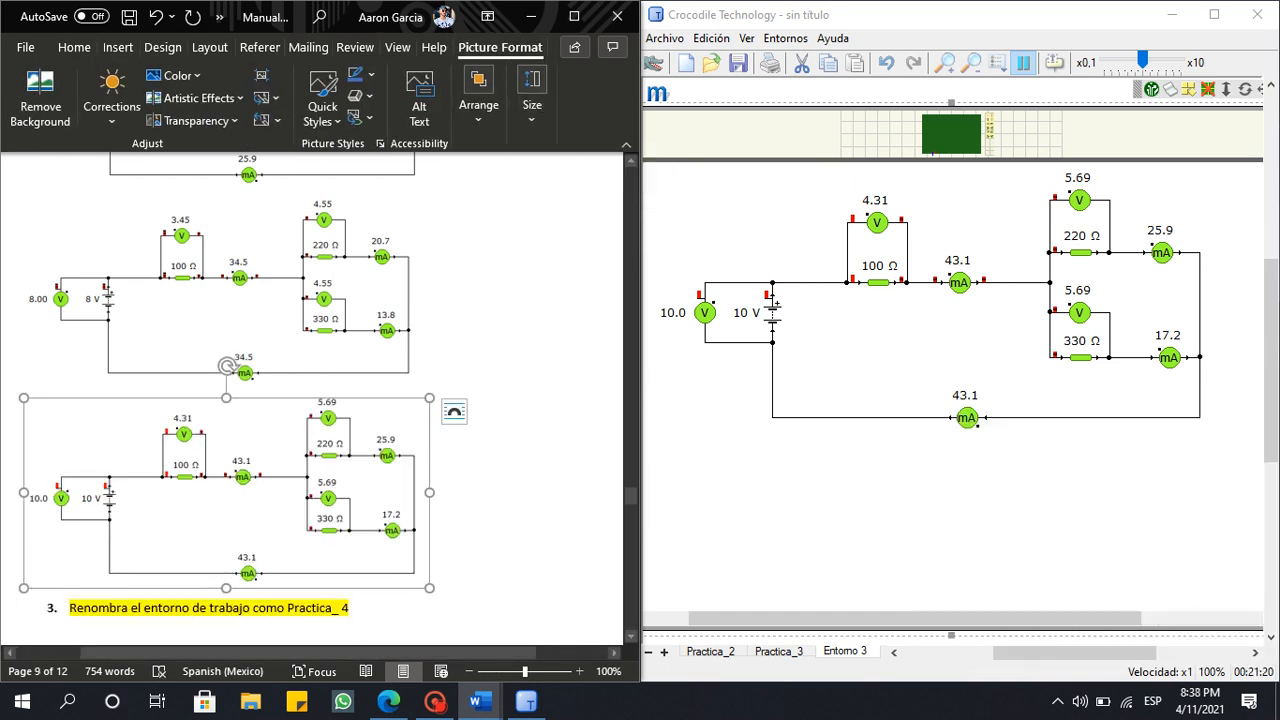
Copy the description text of the 2 V circuit's caption, leaving out its Figura label and number.
scroll(320, 400, up, 15)
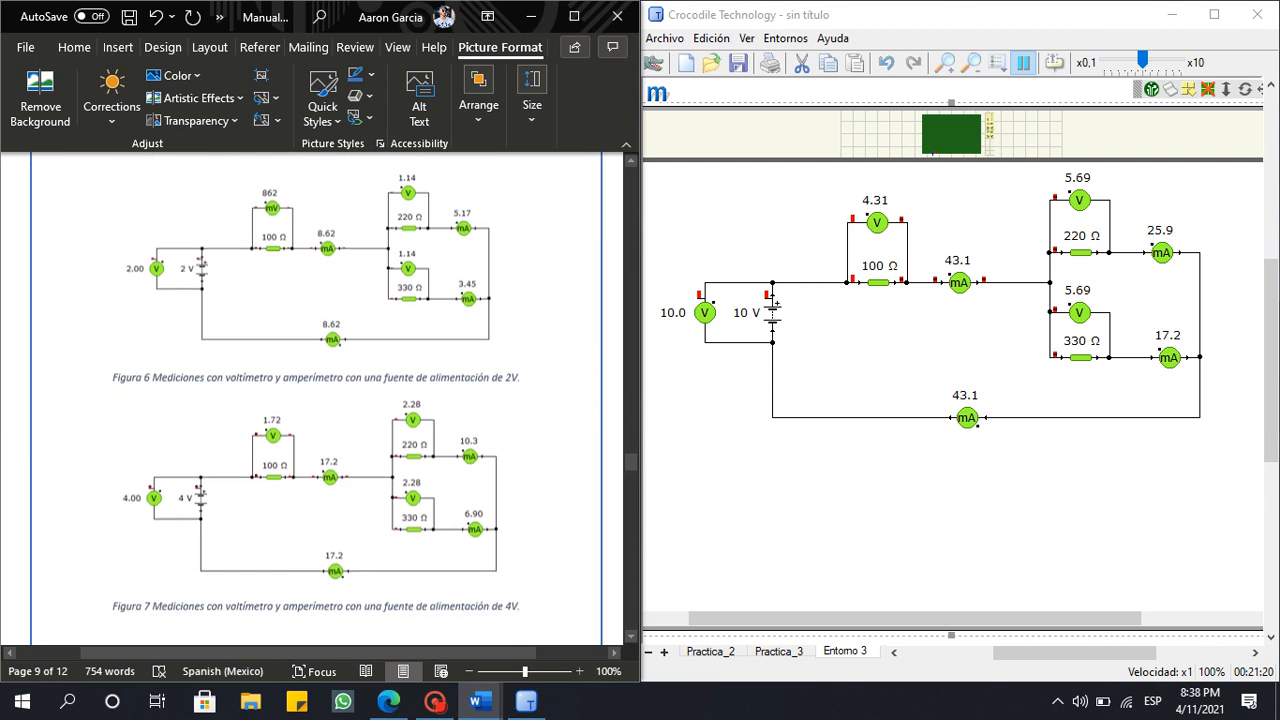
scroll(316, 400, down, 3)
scroll(316, 400, up, 1)
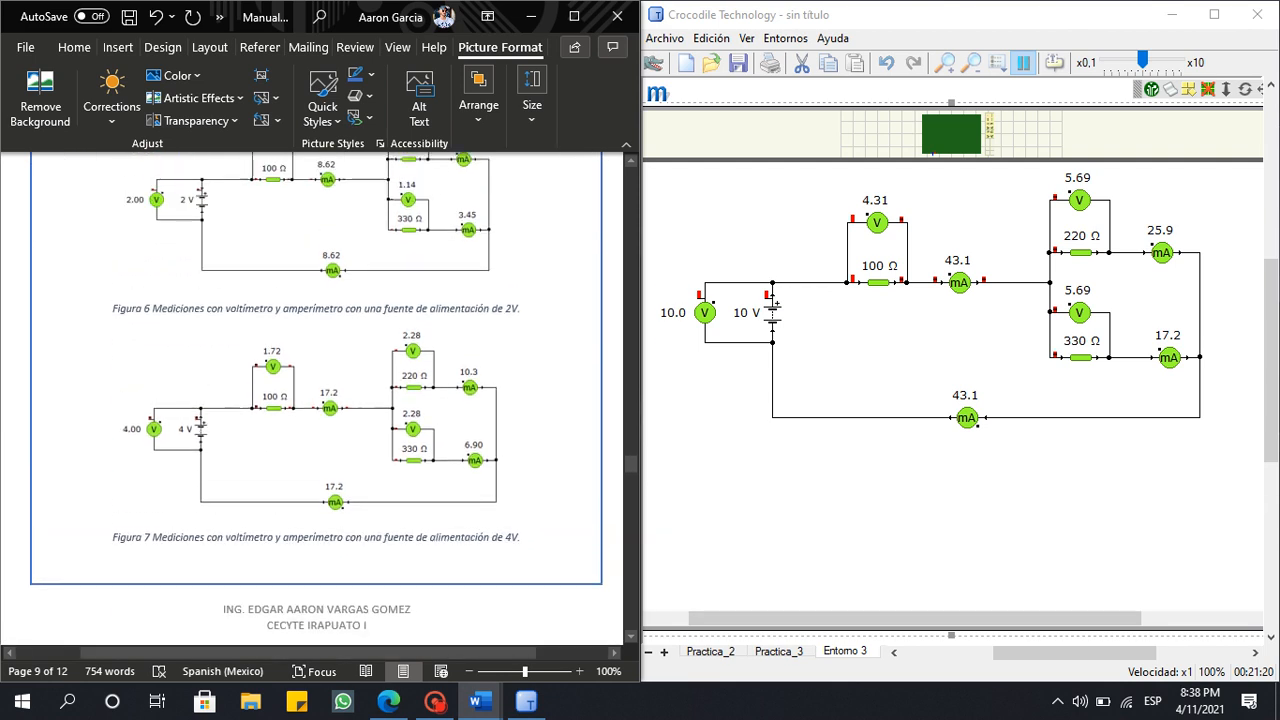
click(521, 308)
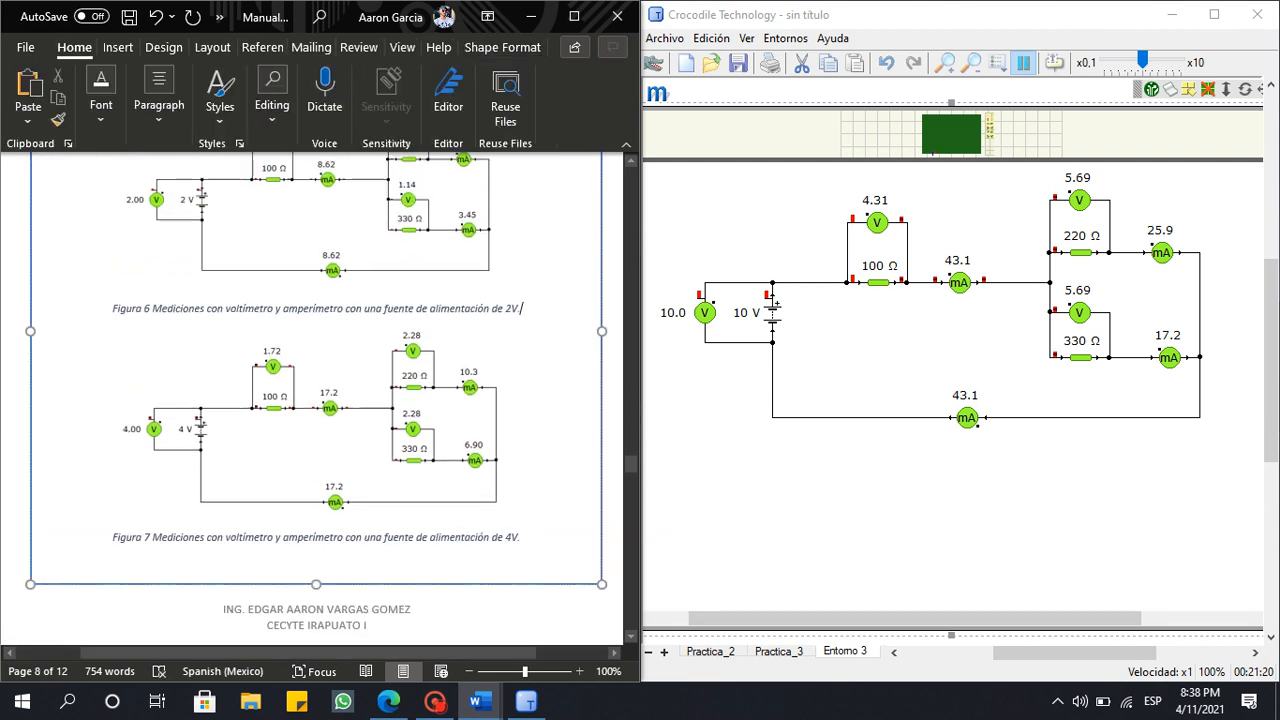
drag(521, 308, 175, 308)
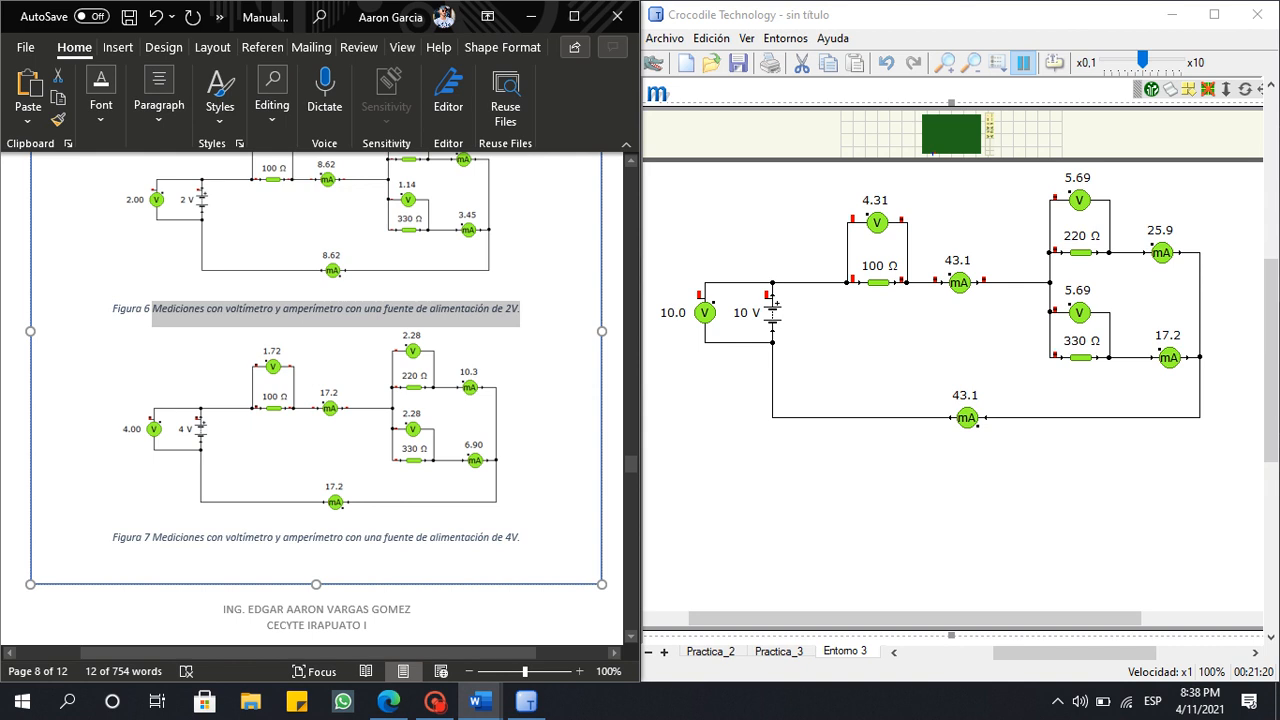
Insert a Figura caption below the 6 V circuit picture reading "Mediciones con voltímetro y amperímetro con una fuente de alimentación de 6V.".
scroll(250, 400, down, 9)
click(240, 405)
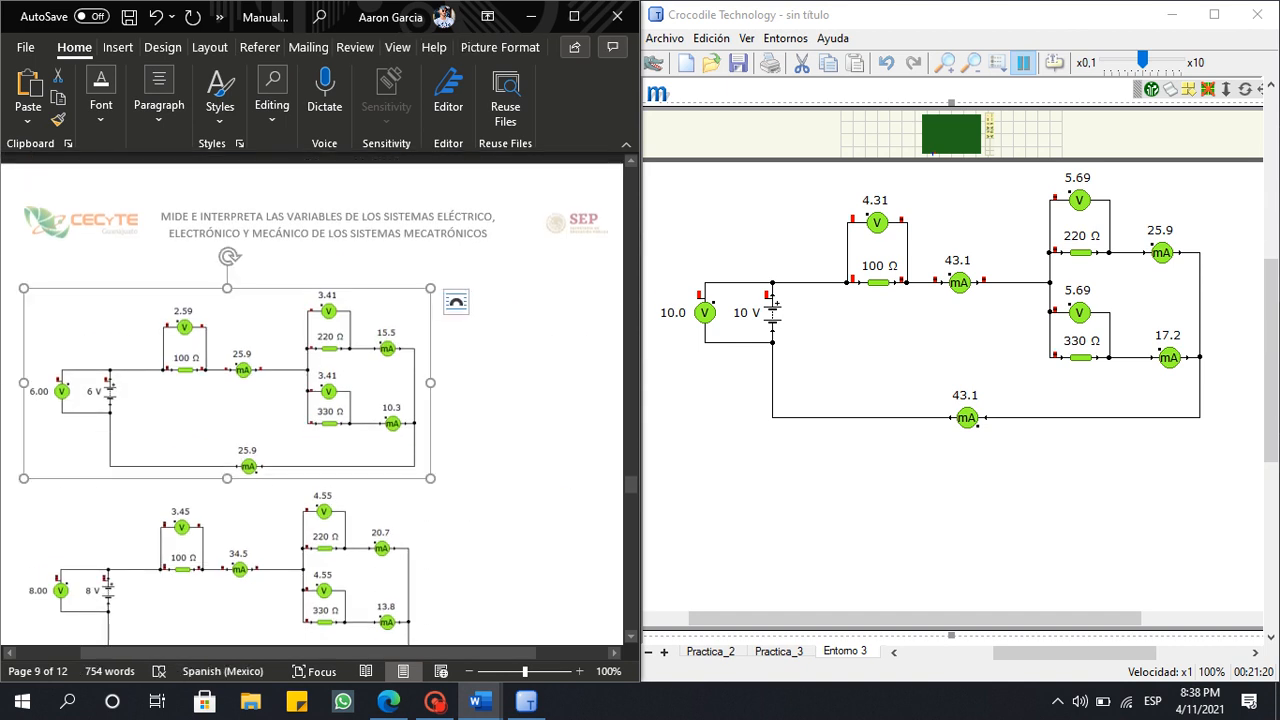
scroll(320, 400, down, 6)
scroll(320, 400, up, 3)
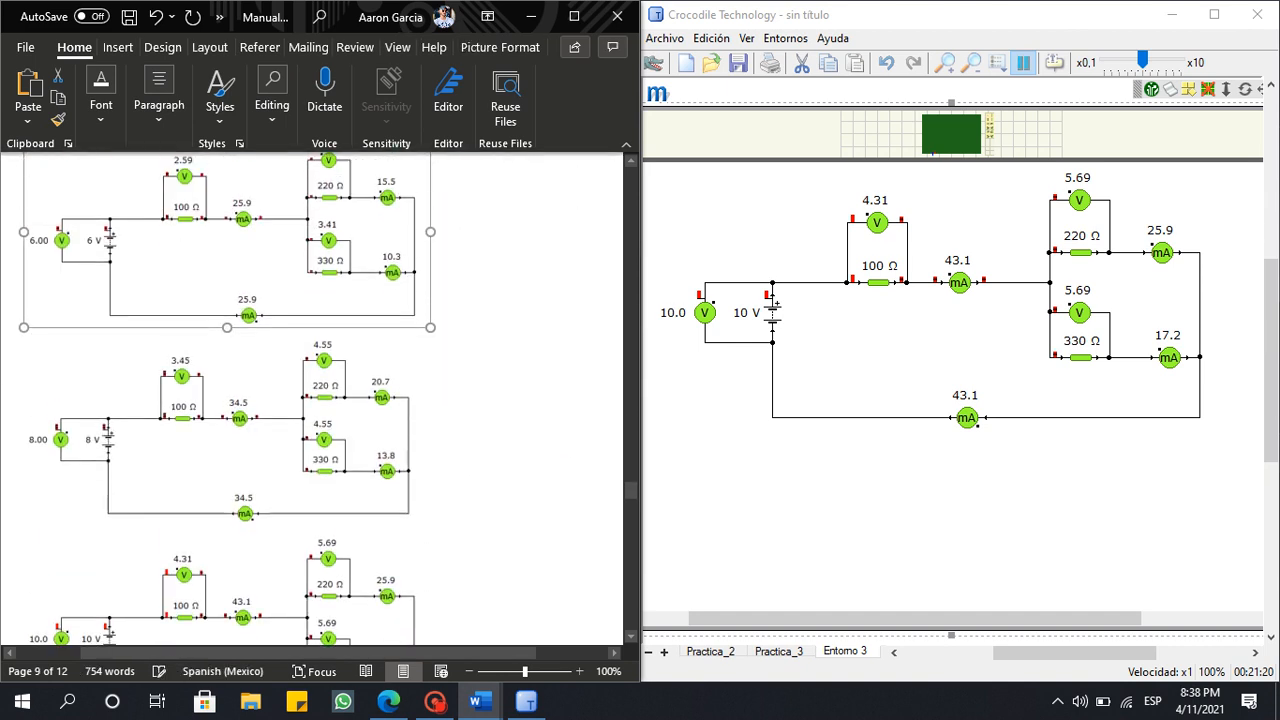
right_click(201, 262)
click(276, 556)
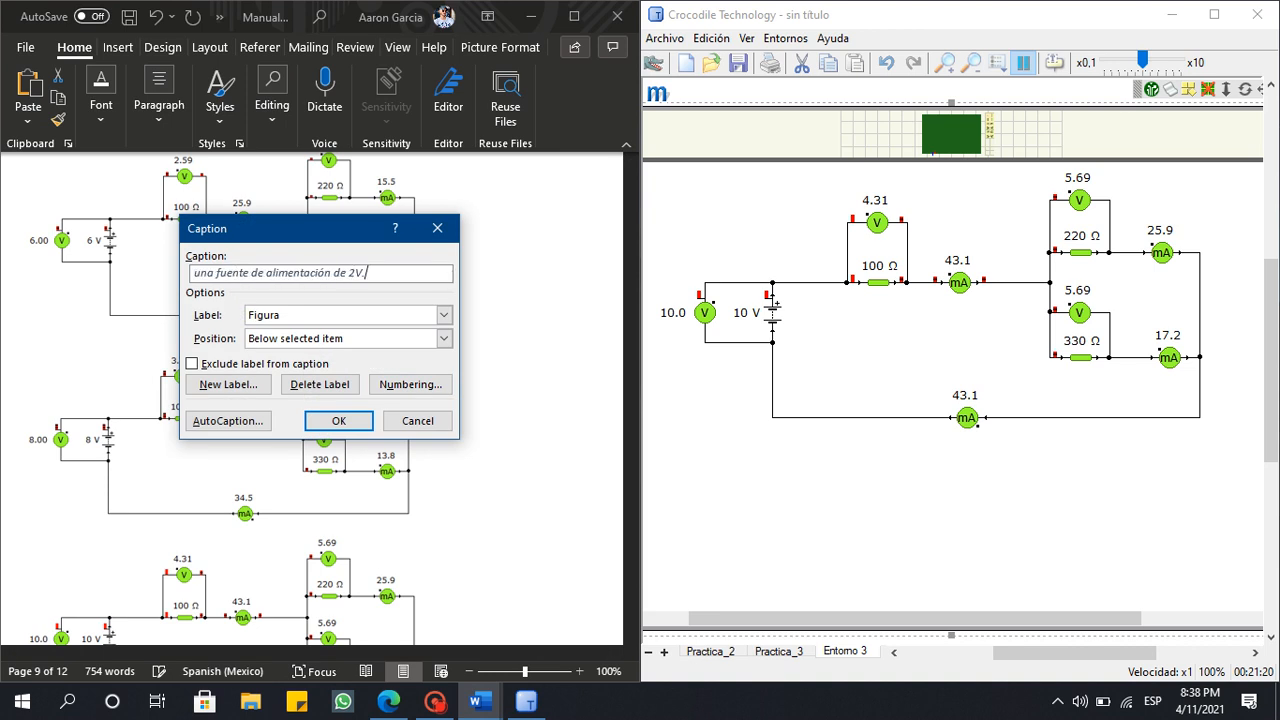
text(6)
key(Return)
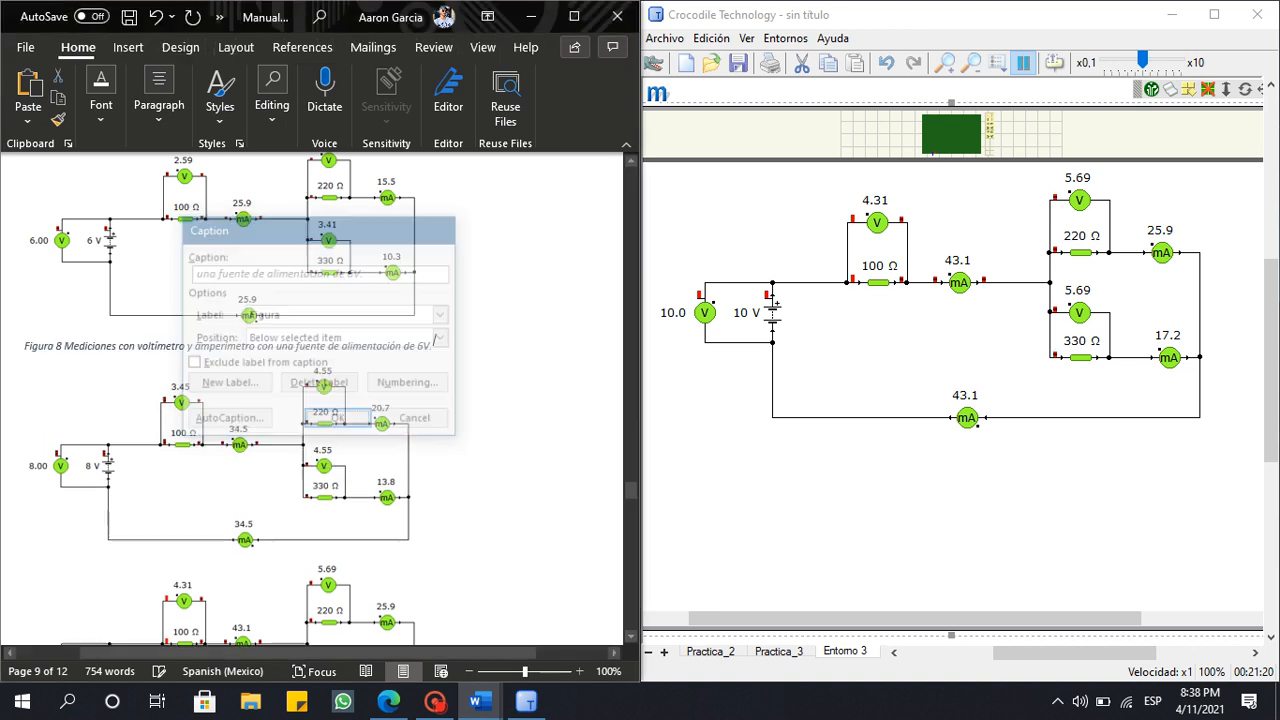
Insert a Figura caption below the 8 V circuit picture reading "Mediciones con voltímetro y amperímetro con una fuente de alimentación de 8V.".
scroll(320, 410, down, 1)
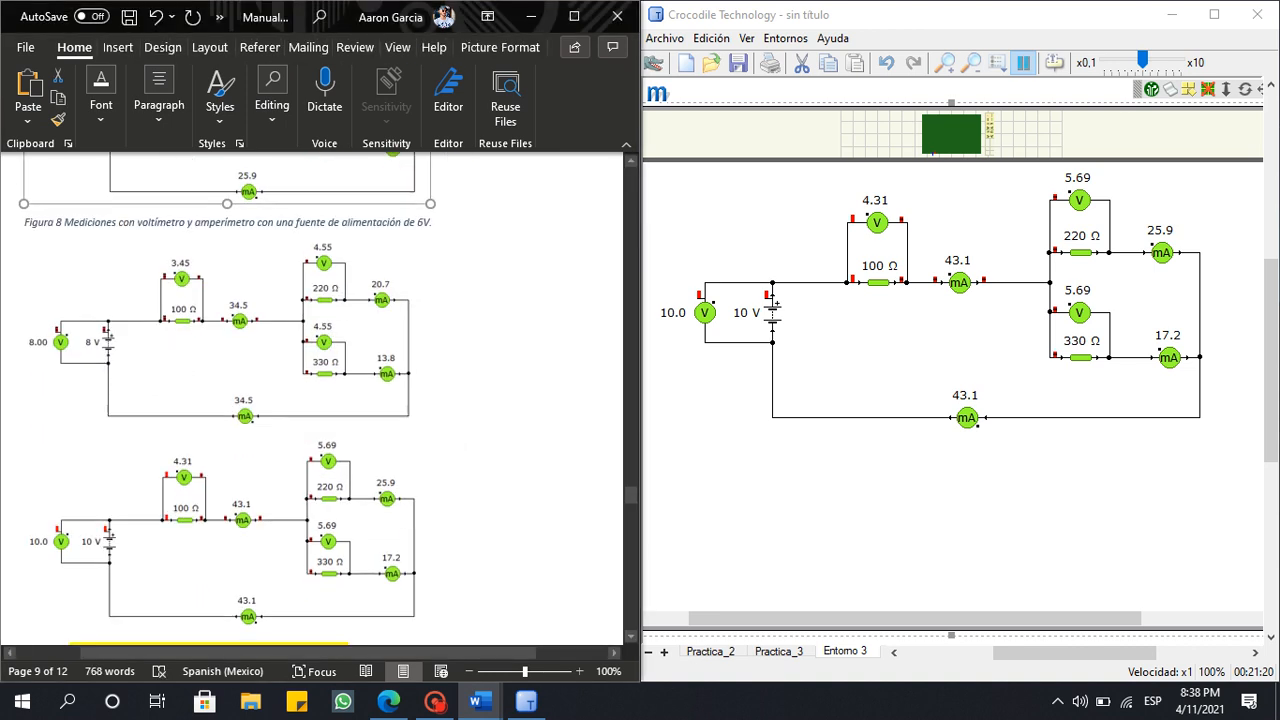
right_click(280, 350)
click(352, 555)
key(super+a)
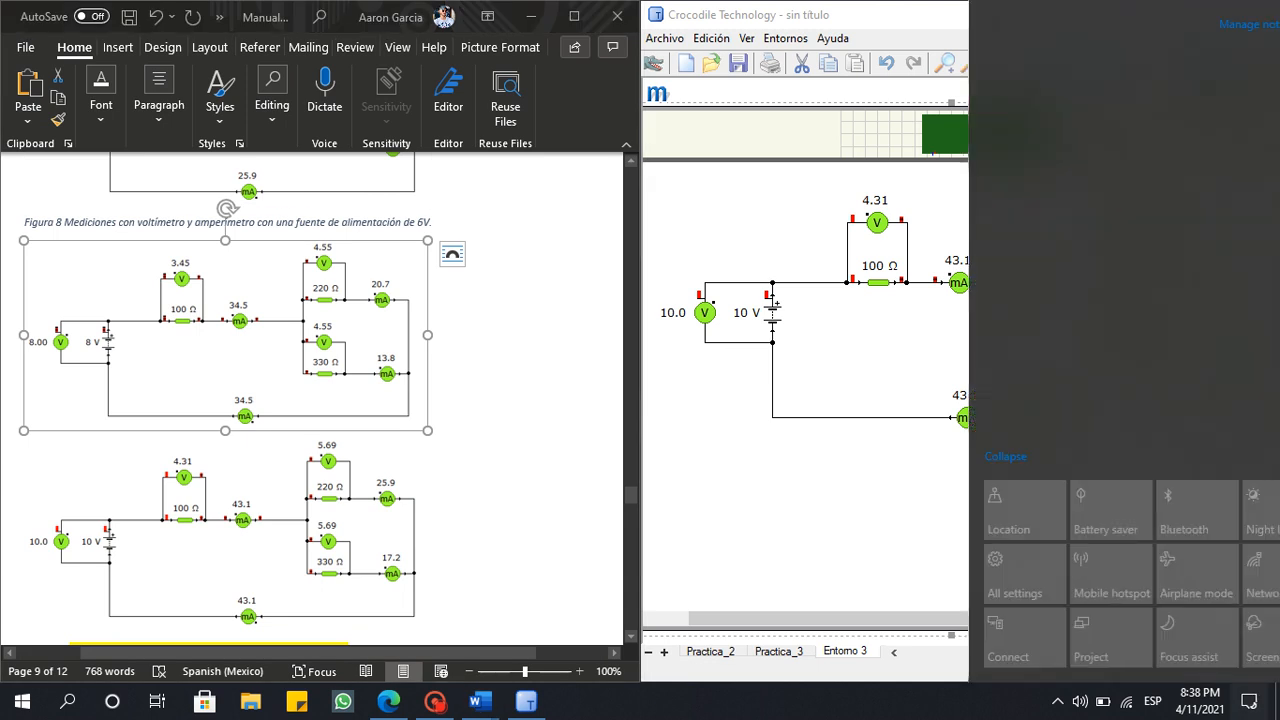
right_click(227, 345)
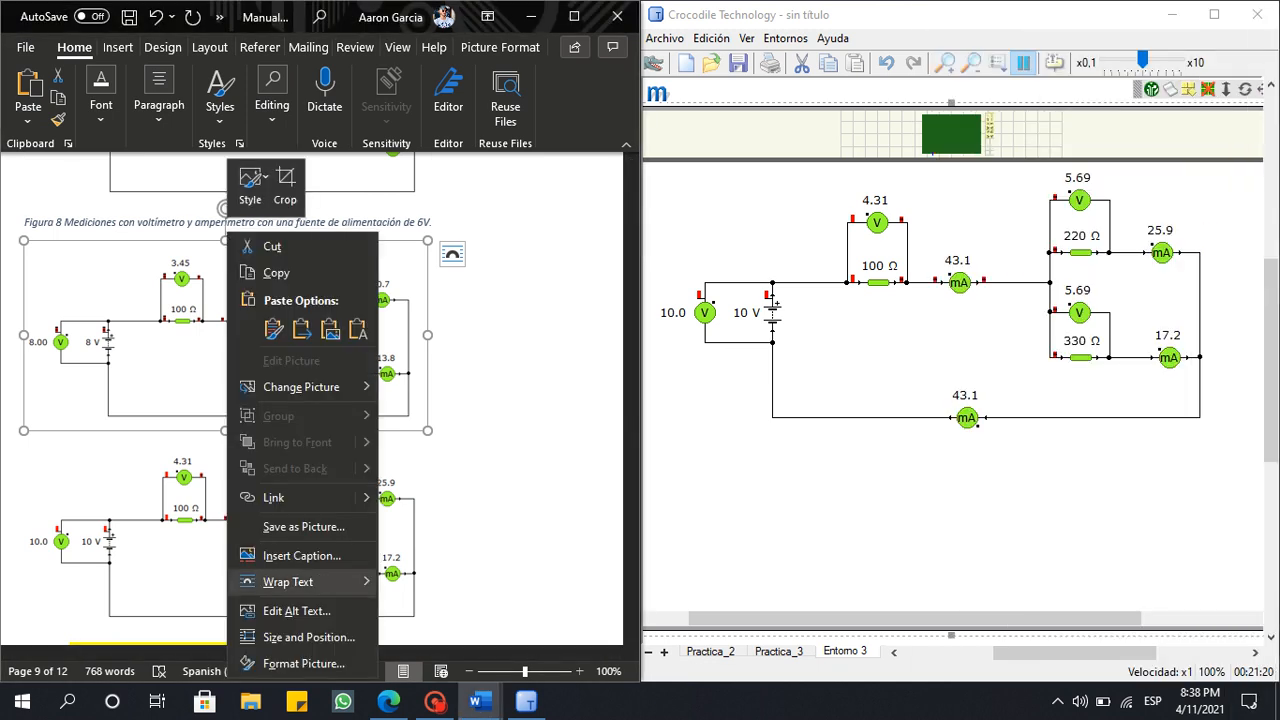
click(302, 555)
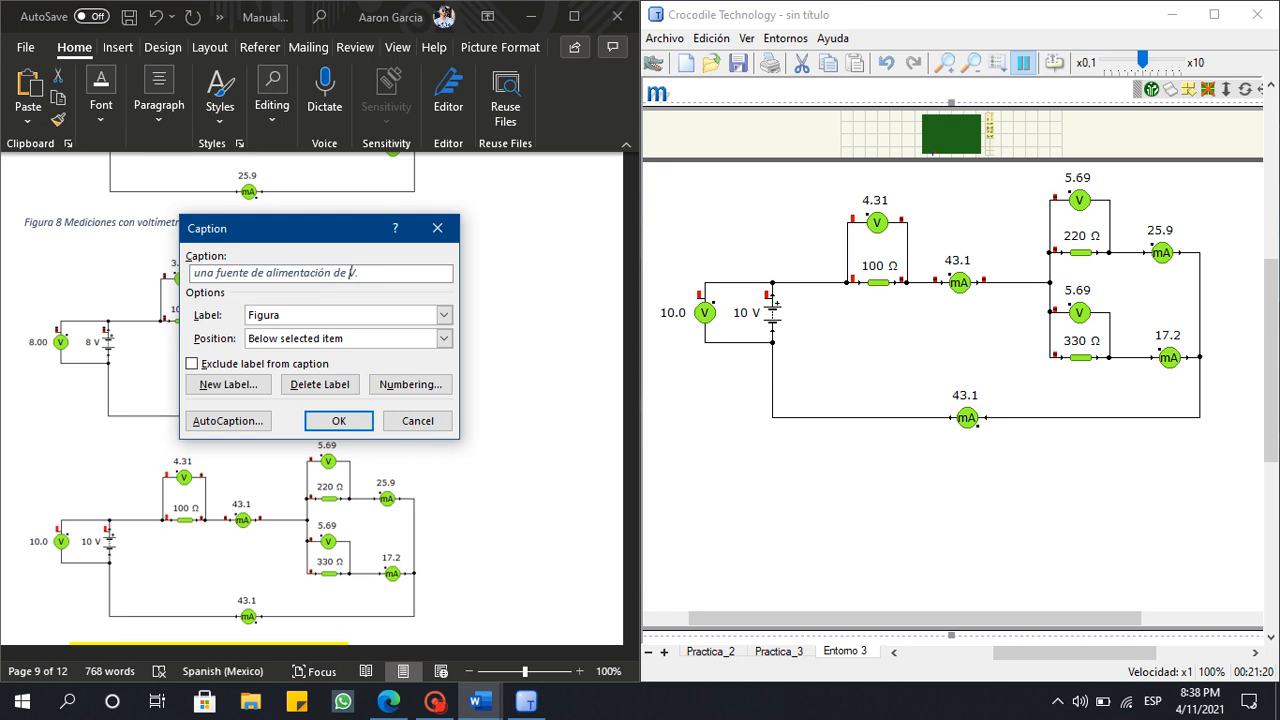
key(Return)
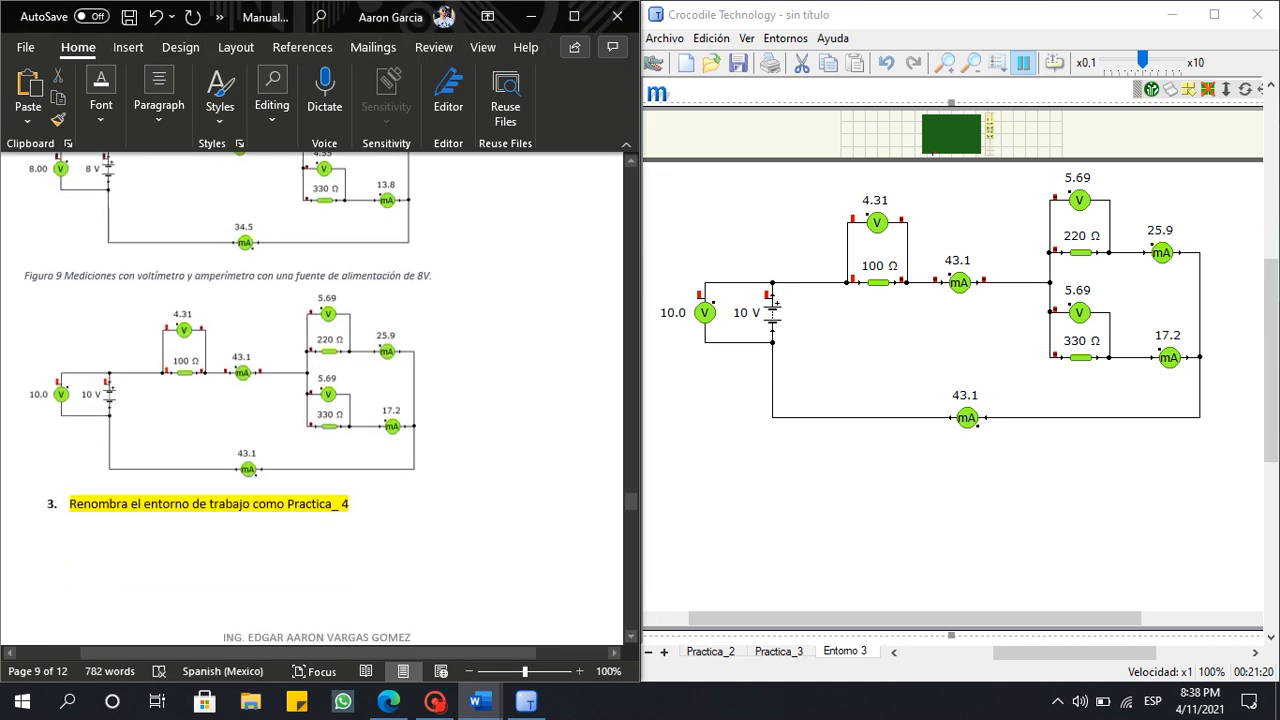
Insert a Figura caption below the 10 V circuit picture reading "Mediciones con voltímetro y amperímetro con una fuente de alimentación de 10V.".
right_click(271, 233)
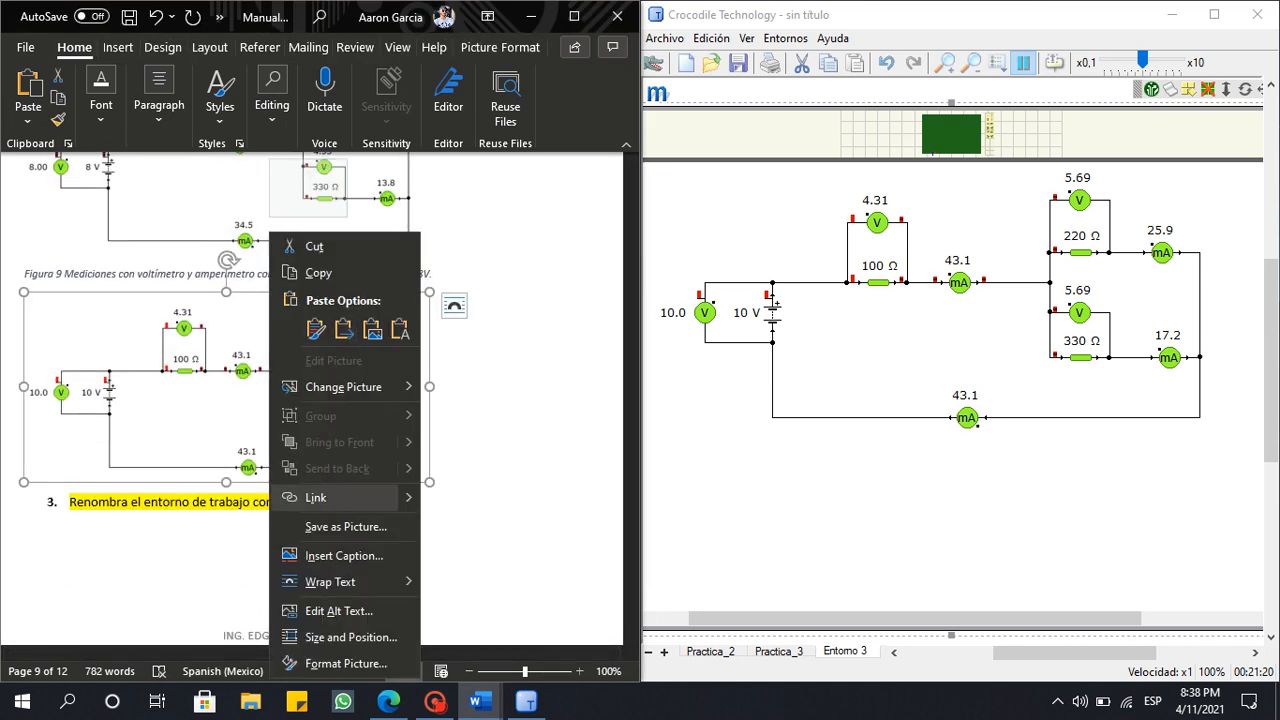
click(344, 555)
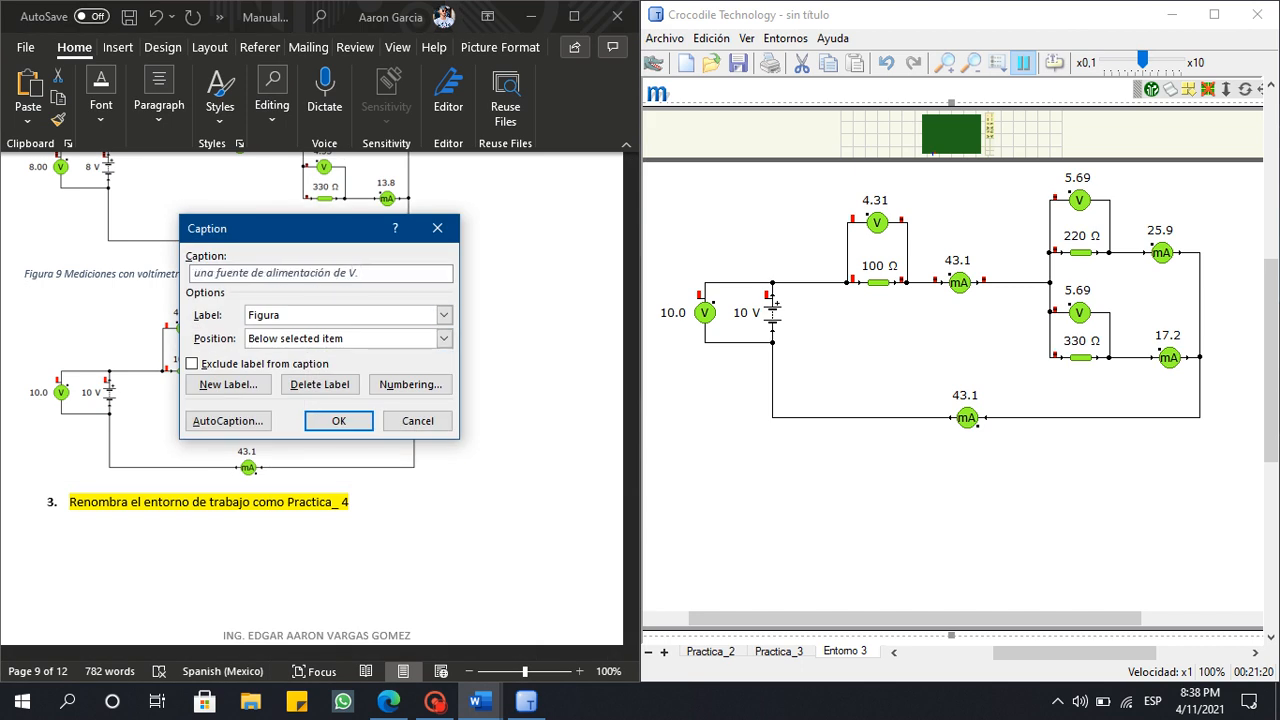
click(338, 420)
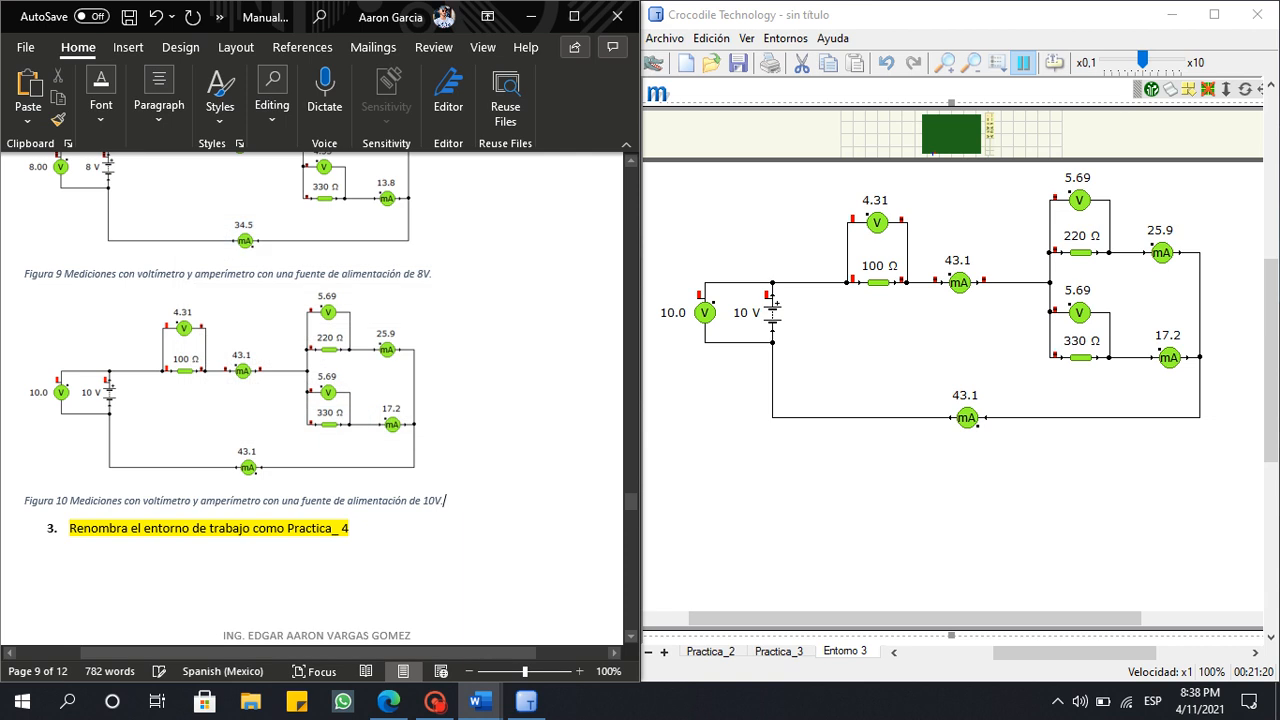
Maximize the Word window and center the 6 V, 8 V and 10 V circuit pictures together with their captions.
click(574, 16)
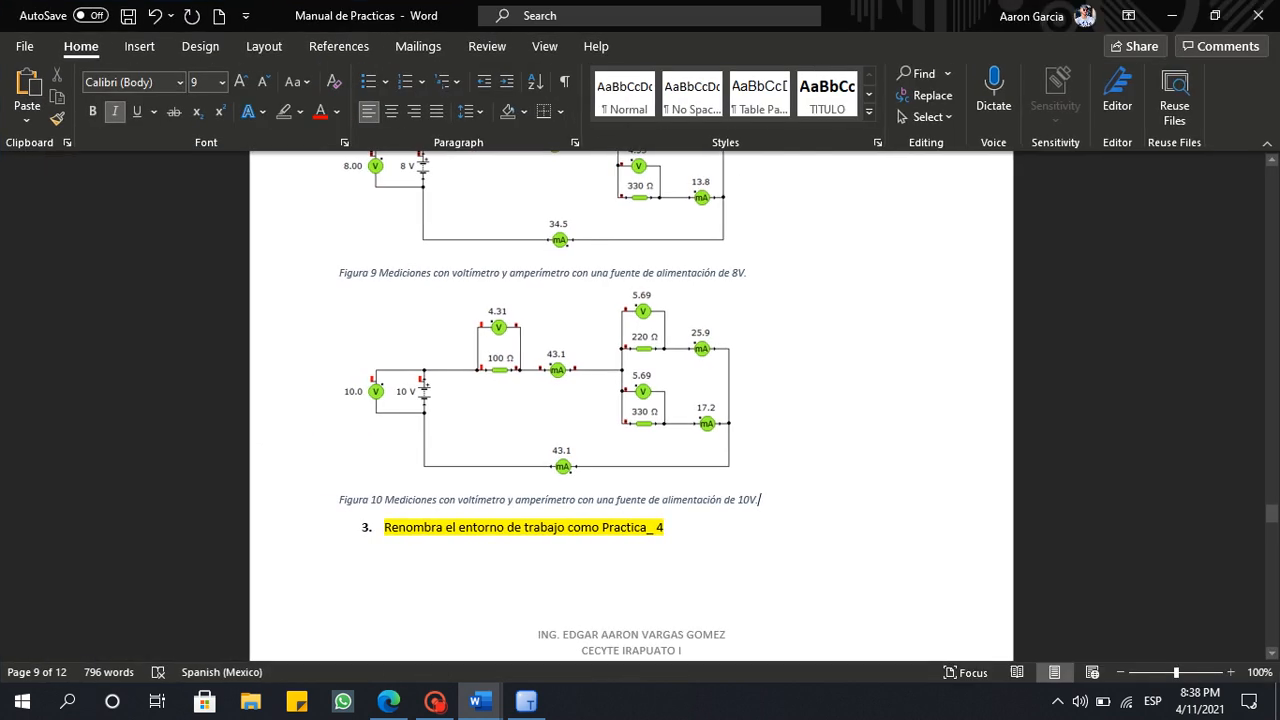
drag(762, 500, 425, 360)
click(392, 111)
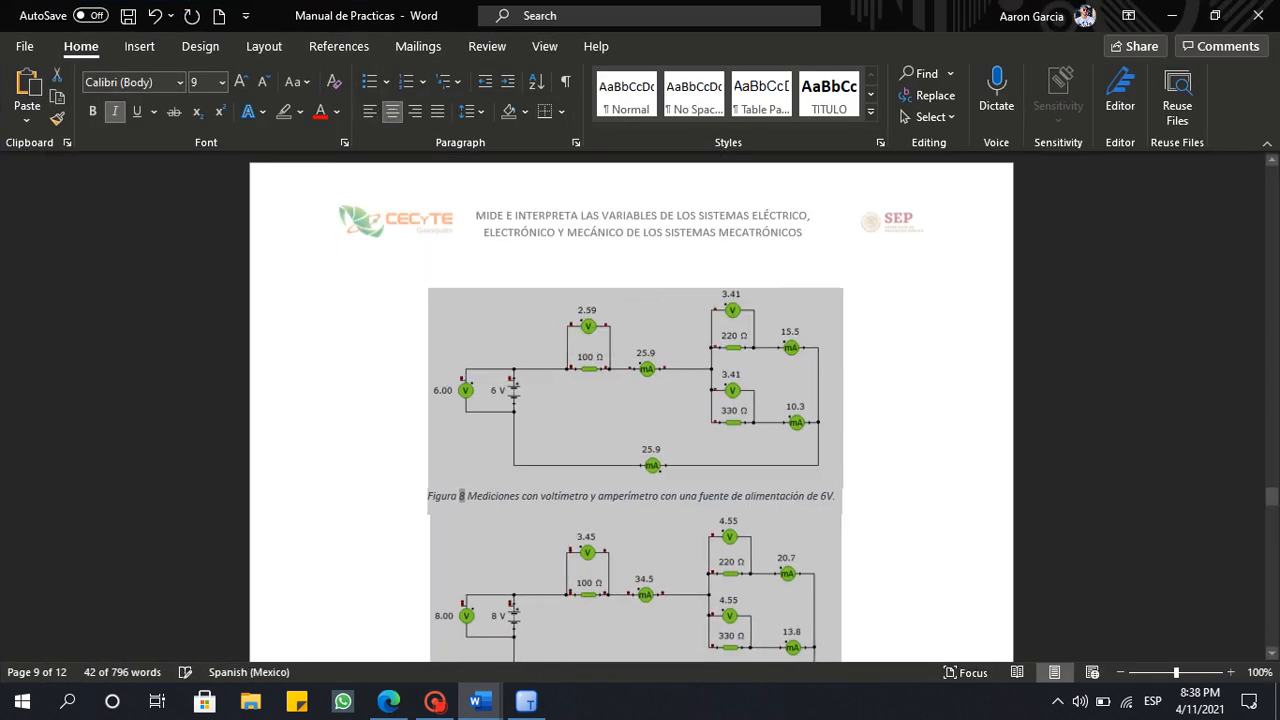
click(835, 470)
Switch to Crocodile Technology and rename the Entorno 3 workspace as Practica_4, as item 3 asks.
scroll(835, 470, up, 8)
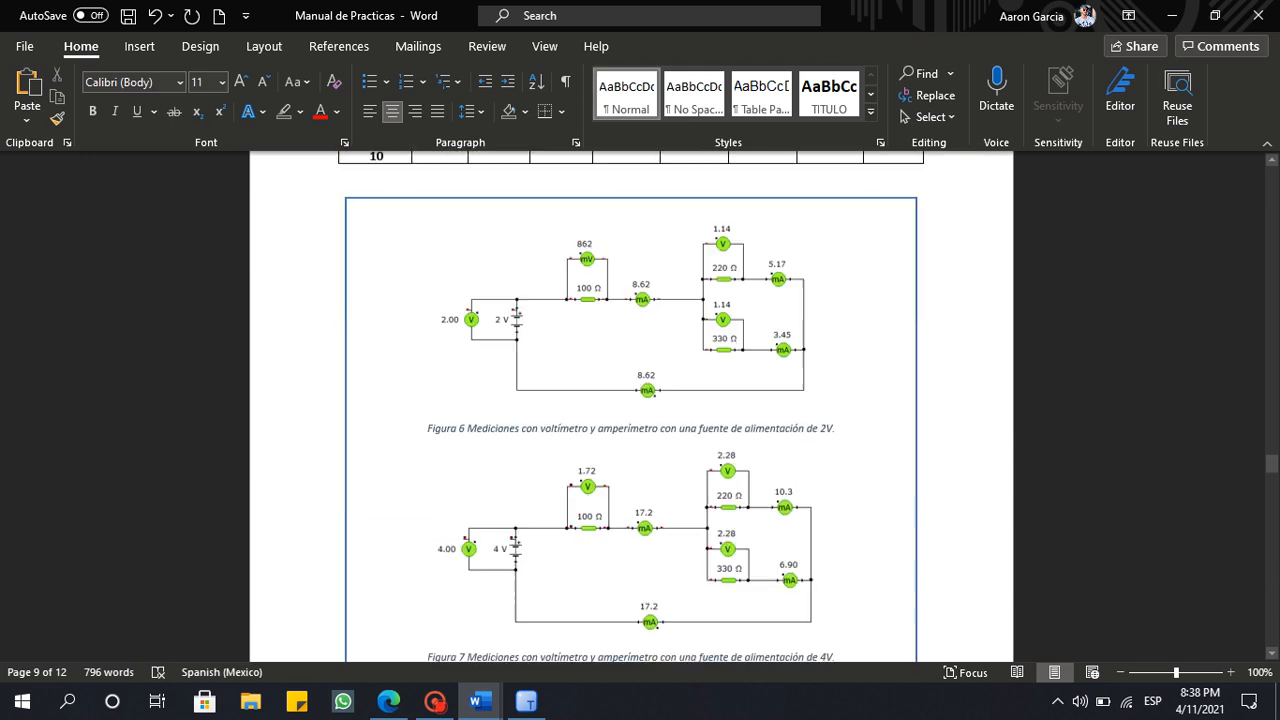
scroll(631, 400, down, 18)
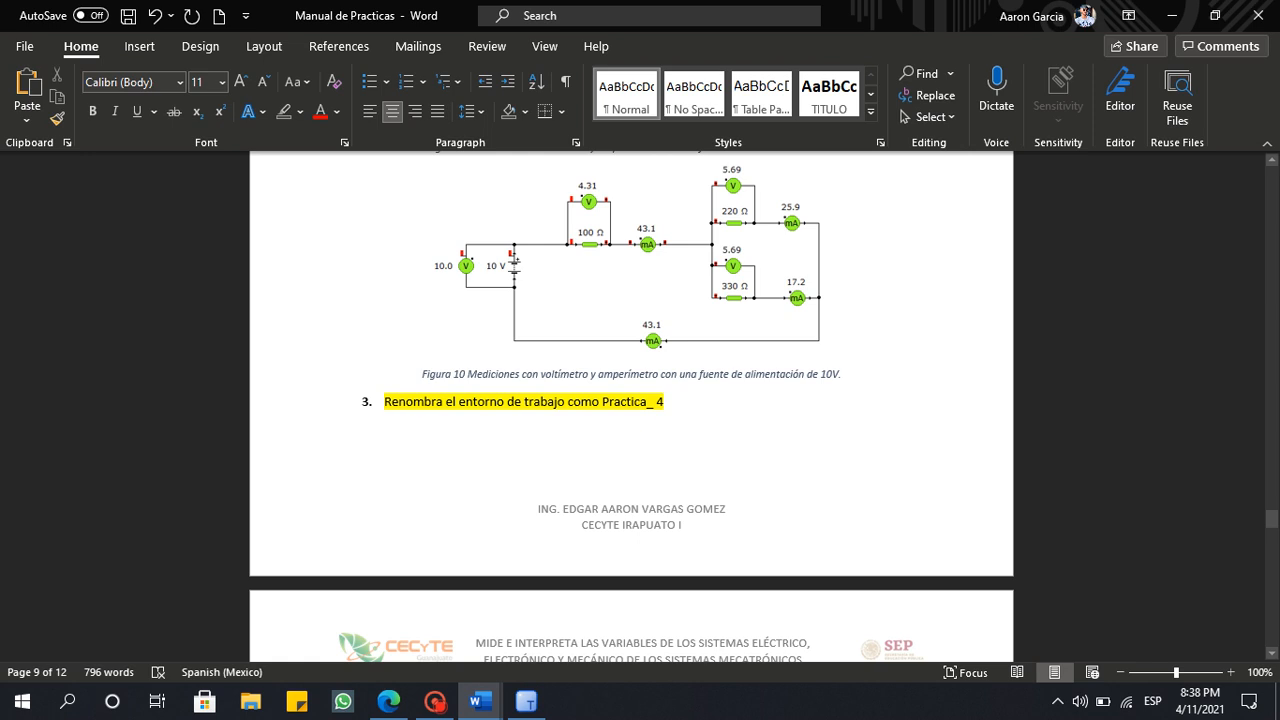
scroll(631, 408, up, 3)
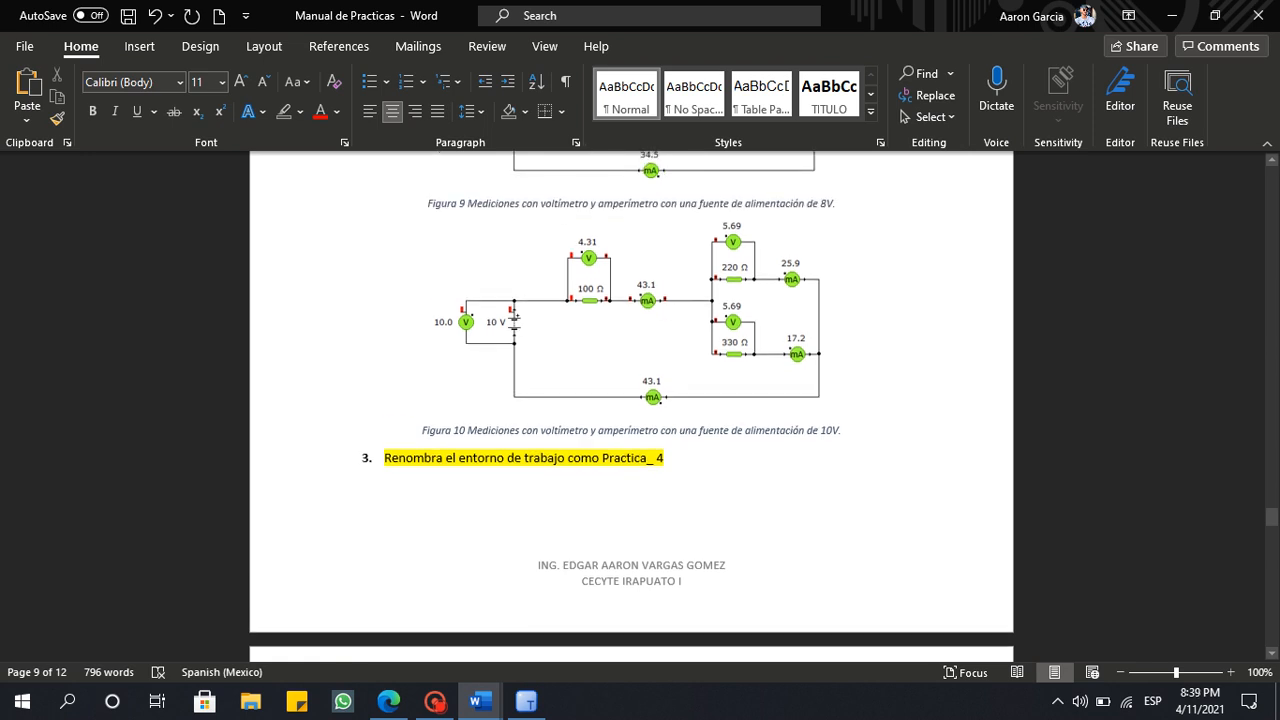
scroll(631, 408, up, 1)
click(526, 701)
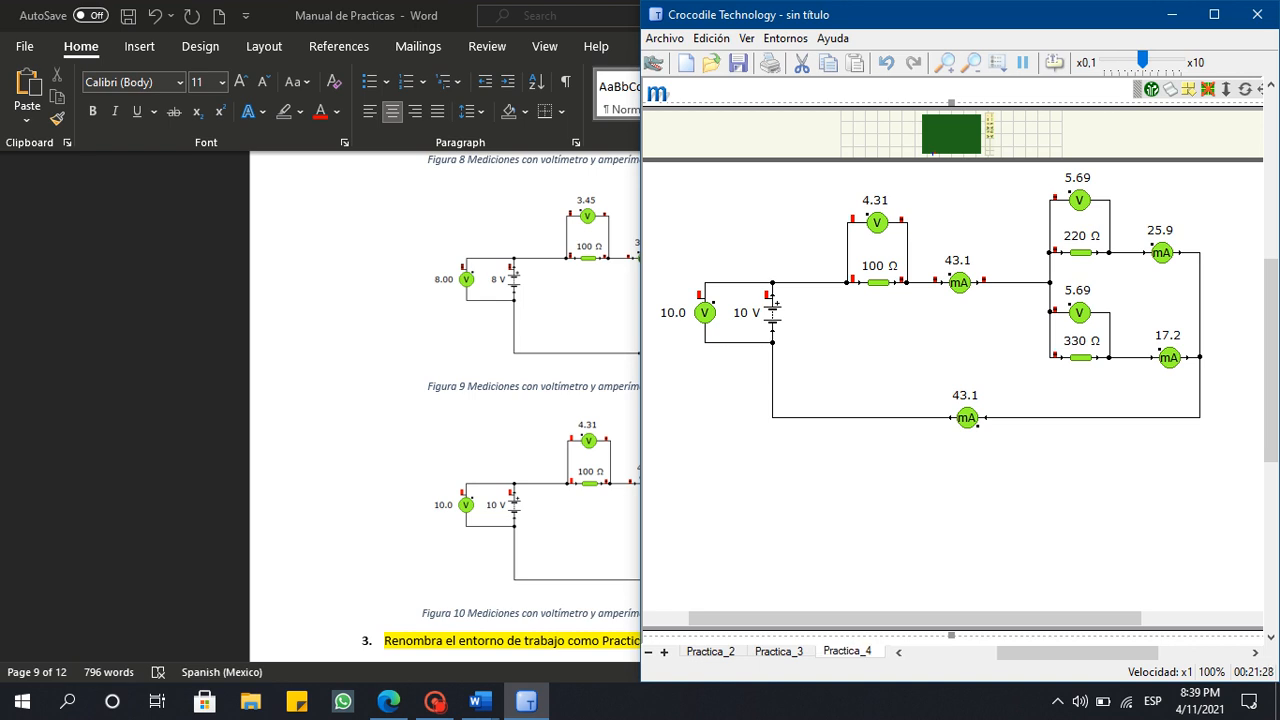
Switch back to Word and review Practica 4's measurement table, the captioned circuit figures and item 3.
key(alt+Tab)
scroll(631, 406, up, 12)
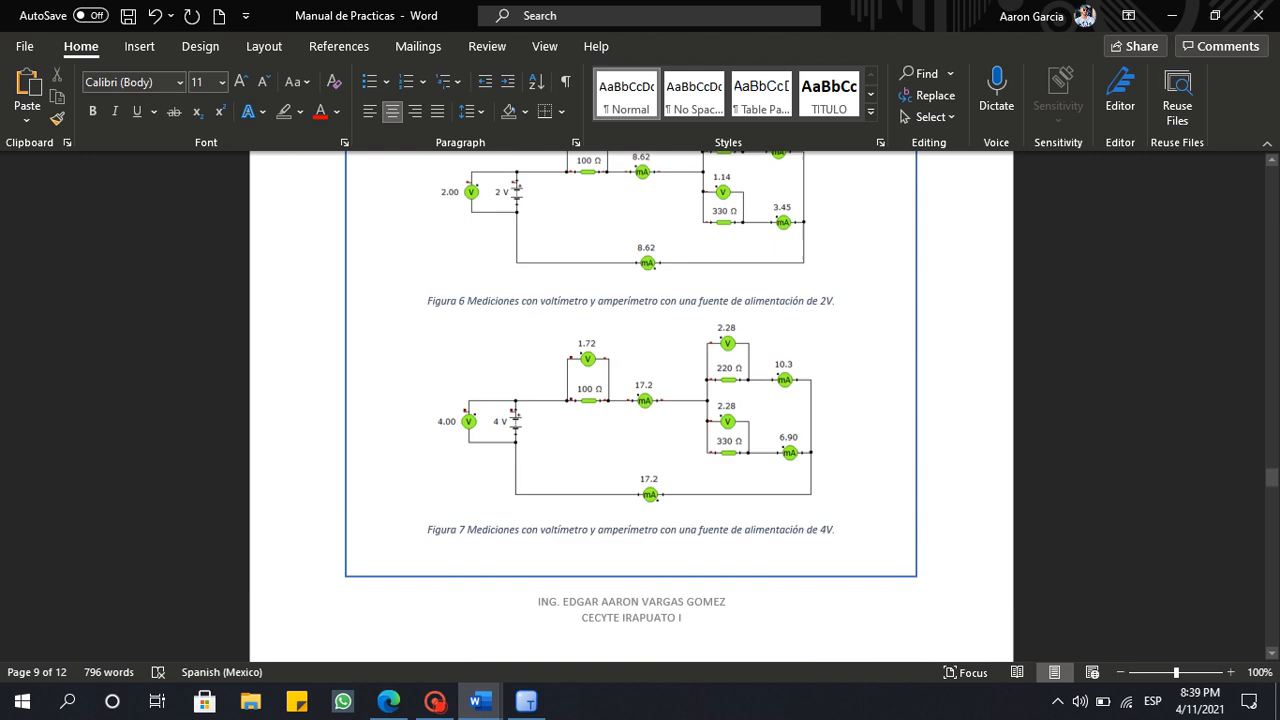
scroll(631, 406, up, 6)
scroll(835, 244, down, 15)
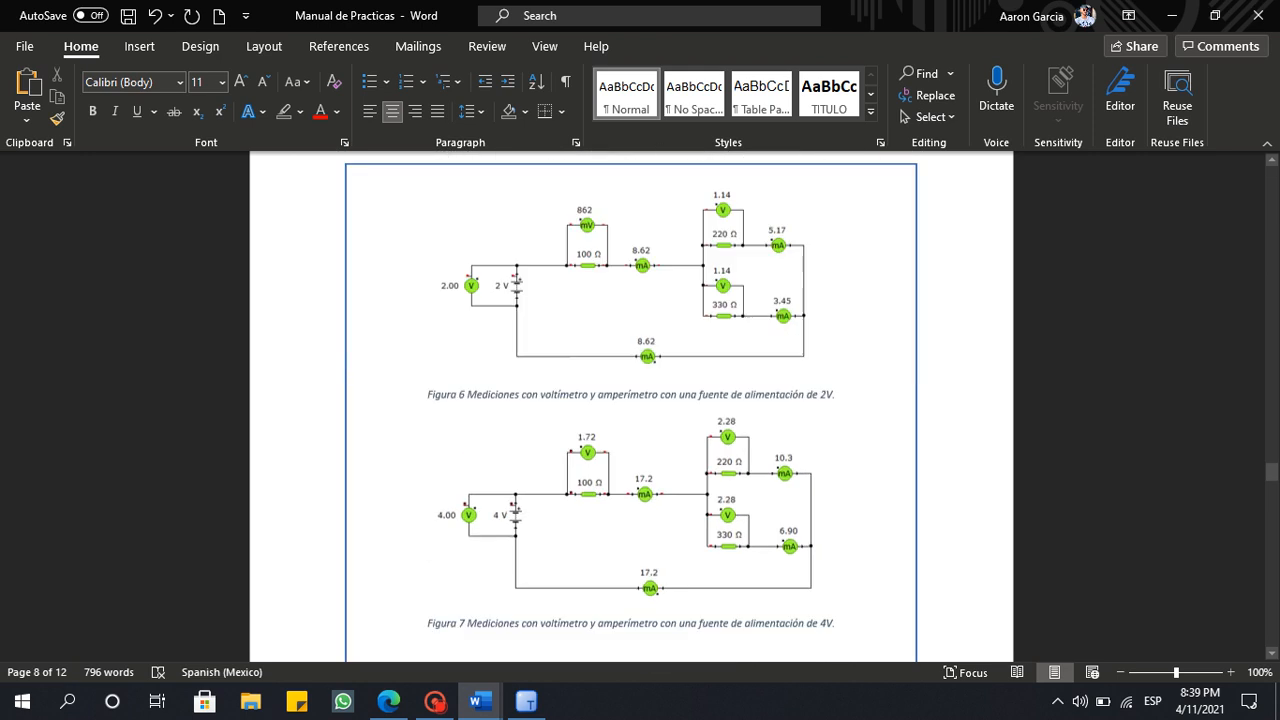
scroll(835, 244, down, 10)
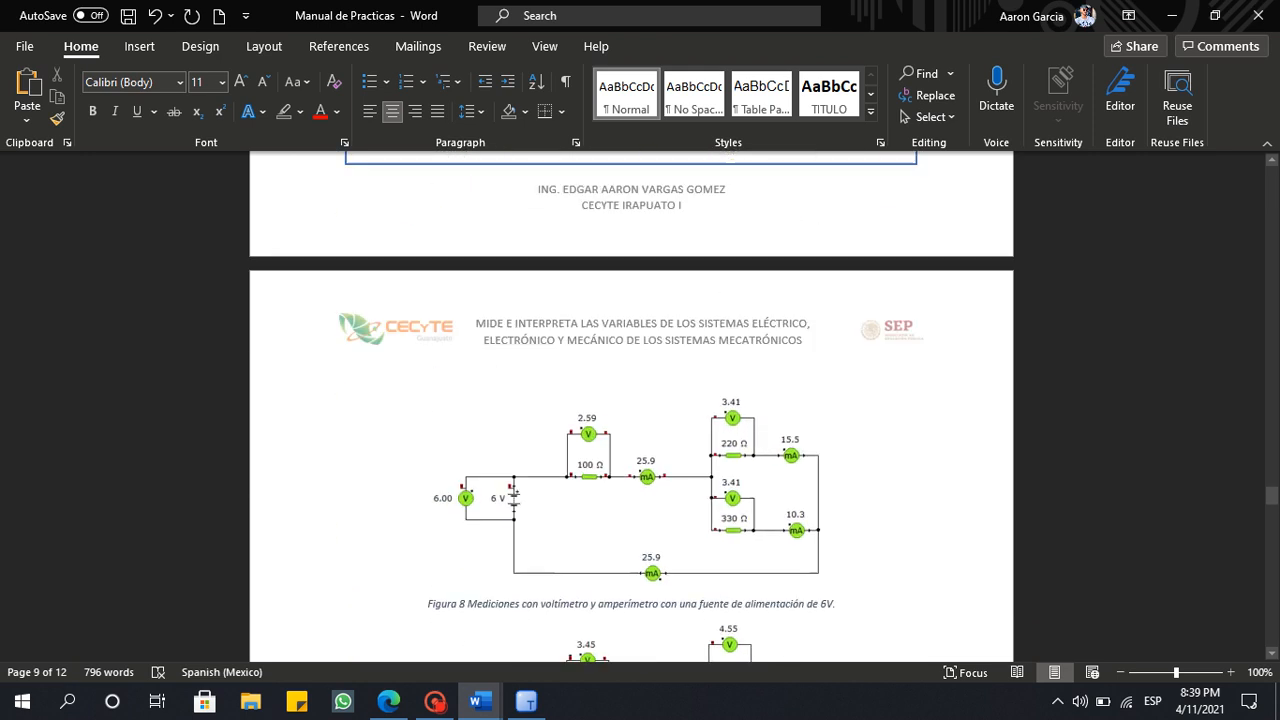
scroll(835, 244, up, 6)
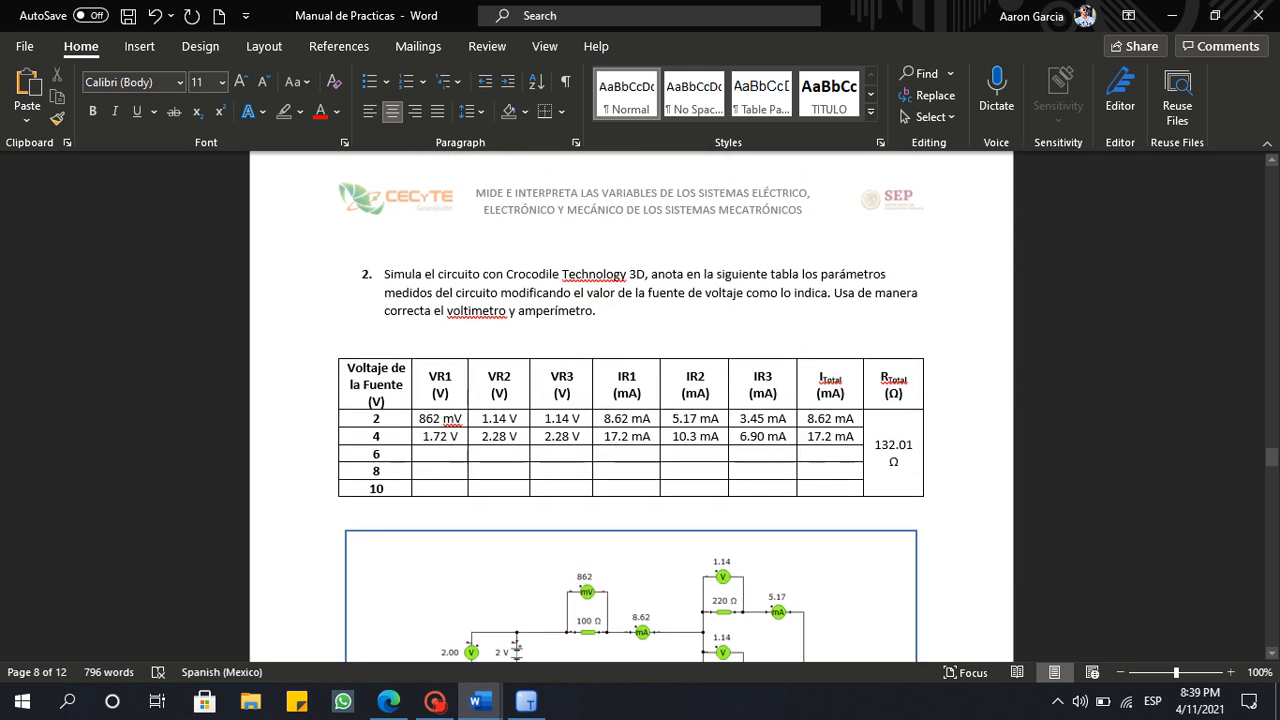
scroll(631, 410, down, 1)
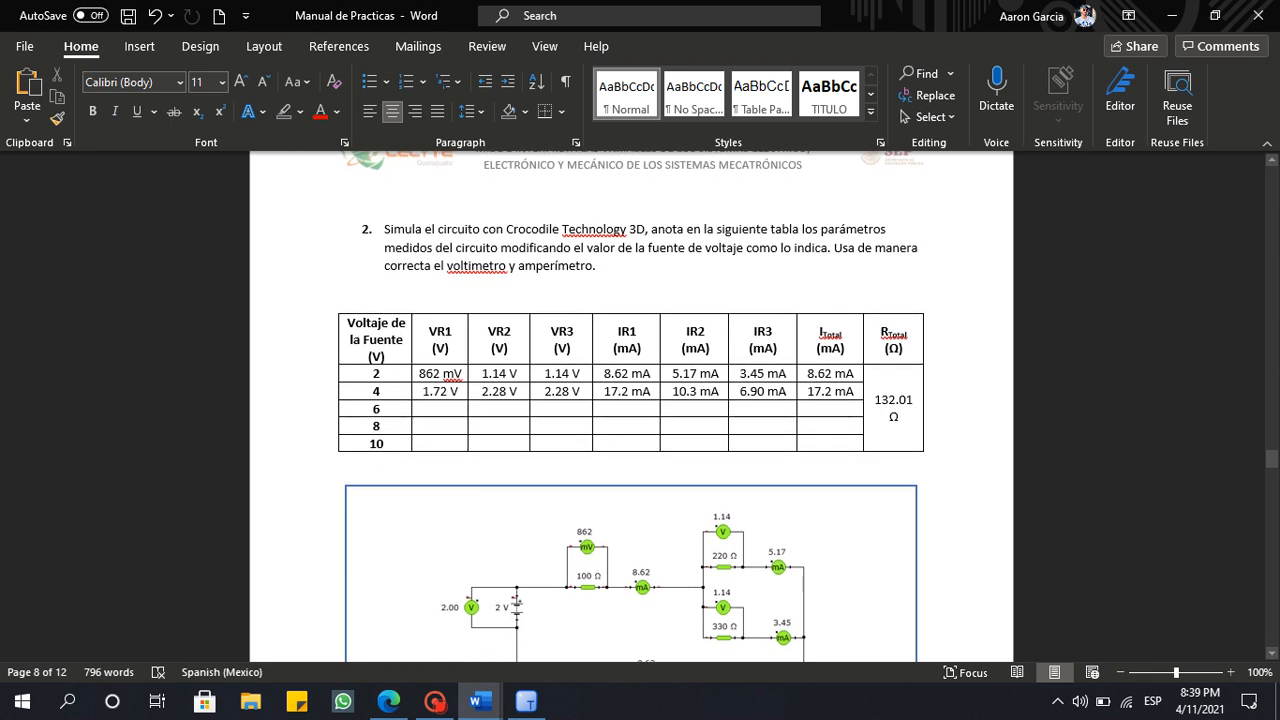
scroll(631, 410, down, 10)
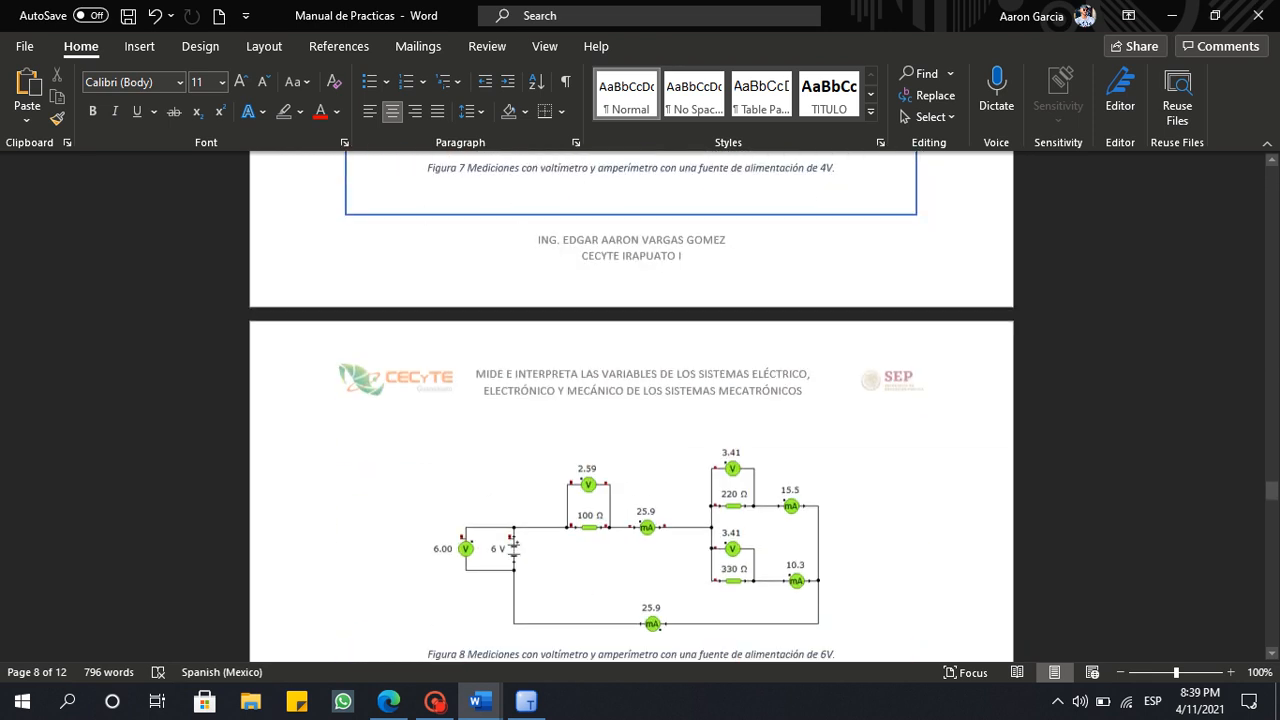
scroll(631, 410, up, 10)
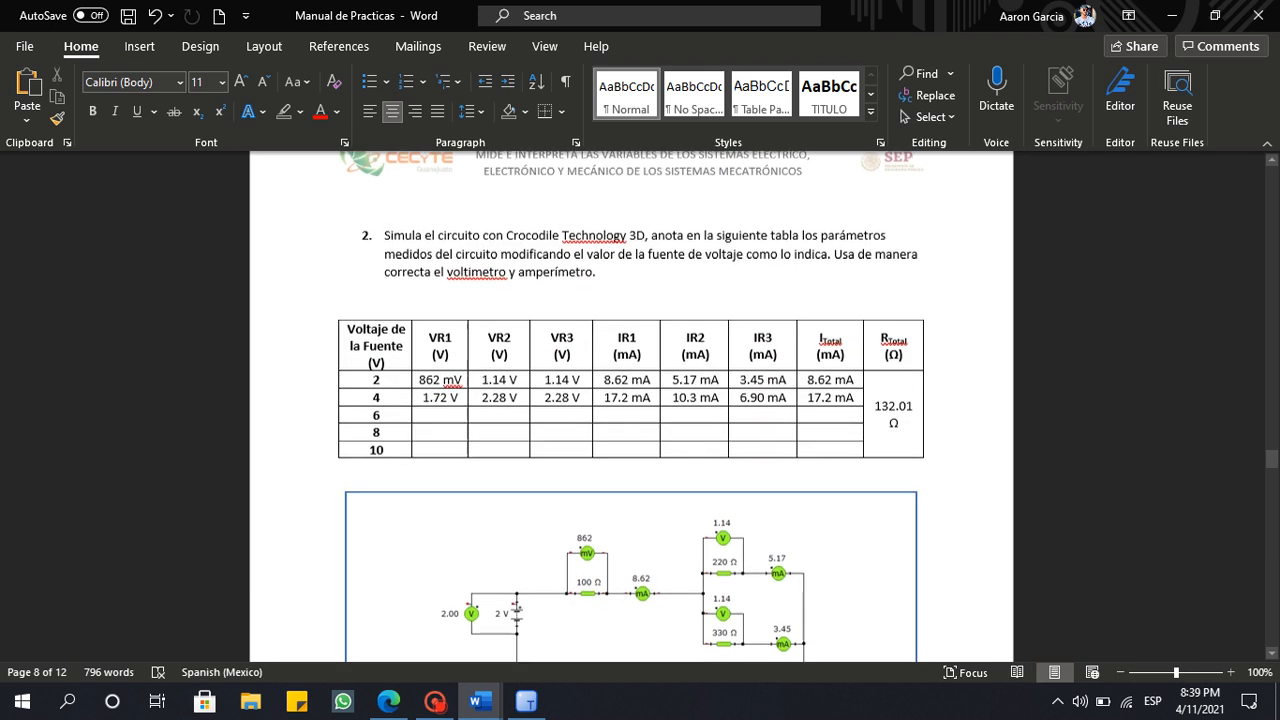
scroll(631, 410, down, 3)
scroll(631, 410, down, 20)
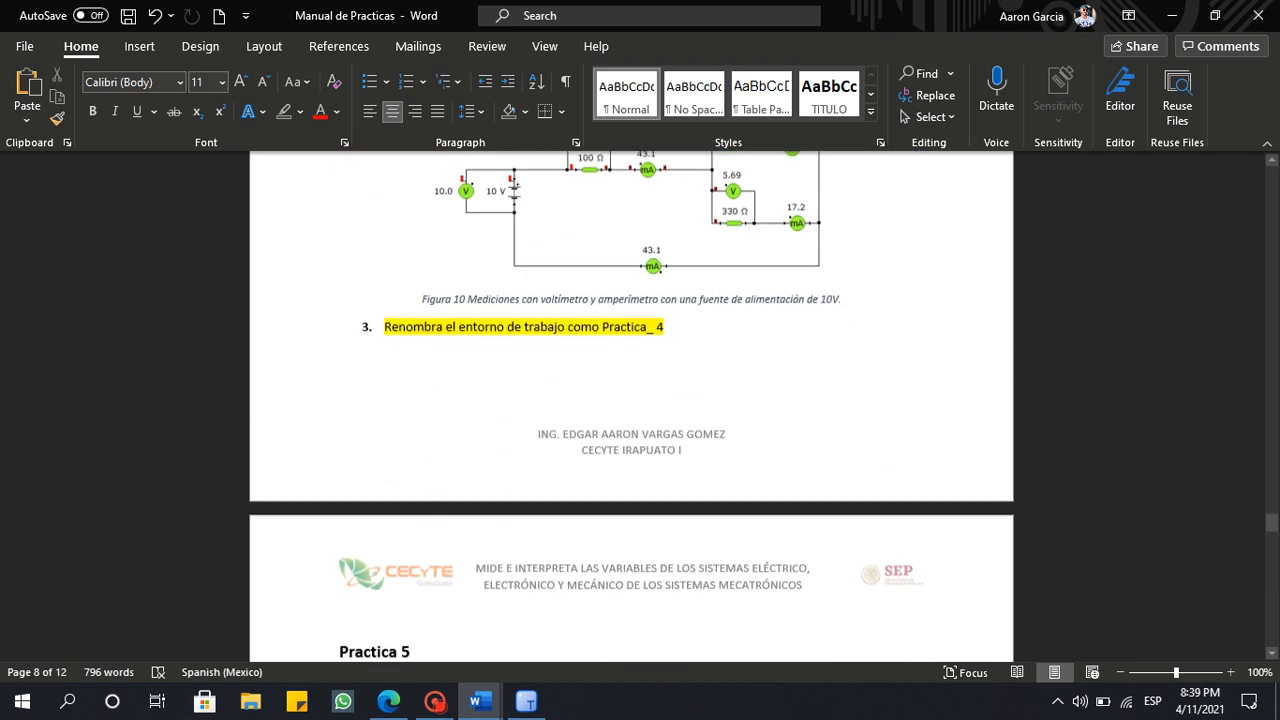
Go to Practica 5's circuit diagram in the manual and place Word side by side with Crocodile Technology.
scroll(631, 410, down, 8)
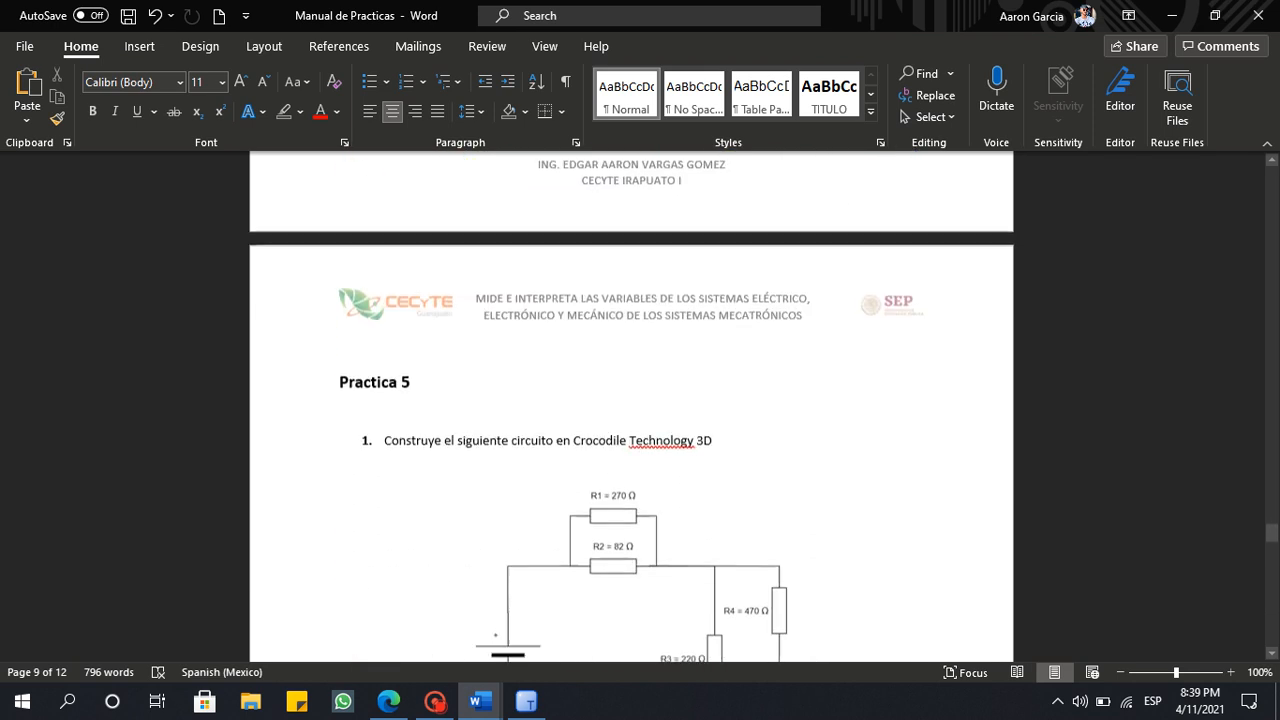
scroll(631, 410, down, 1)
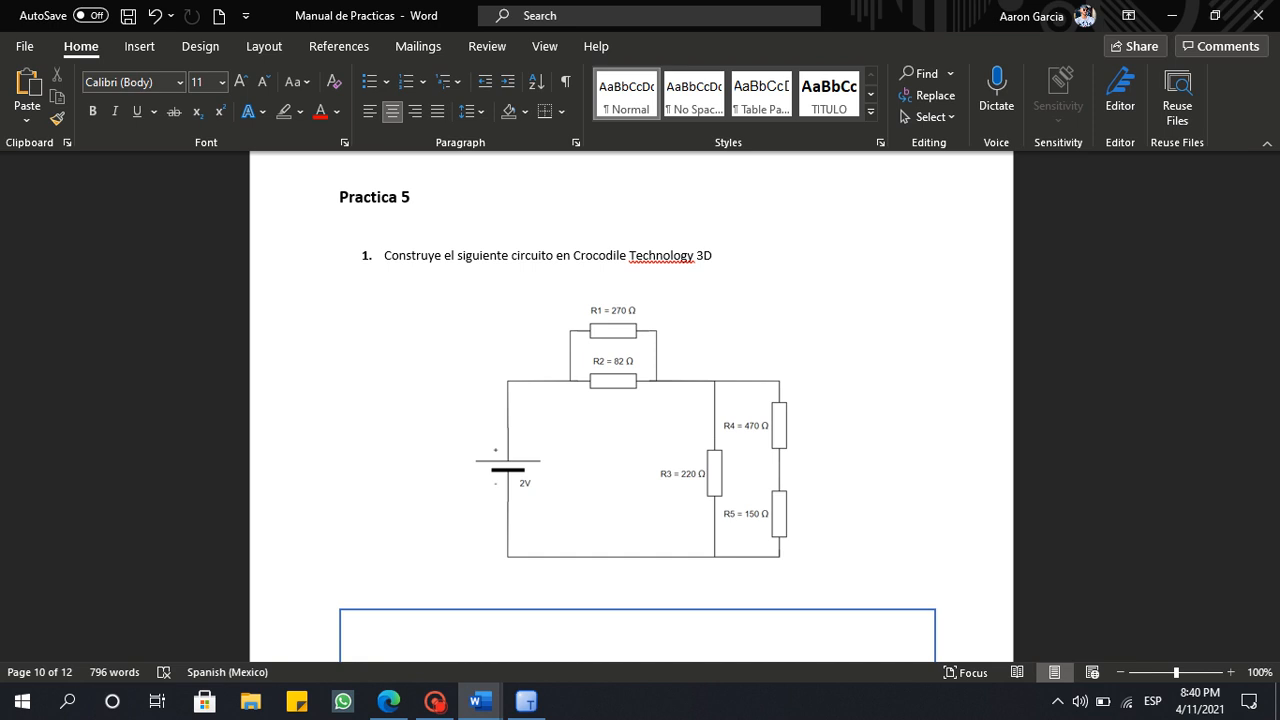
scroll(631, 405, down, 1)
scroll(631, 405, up, 1)
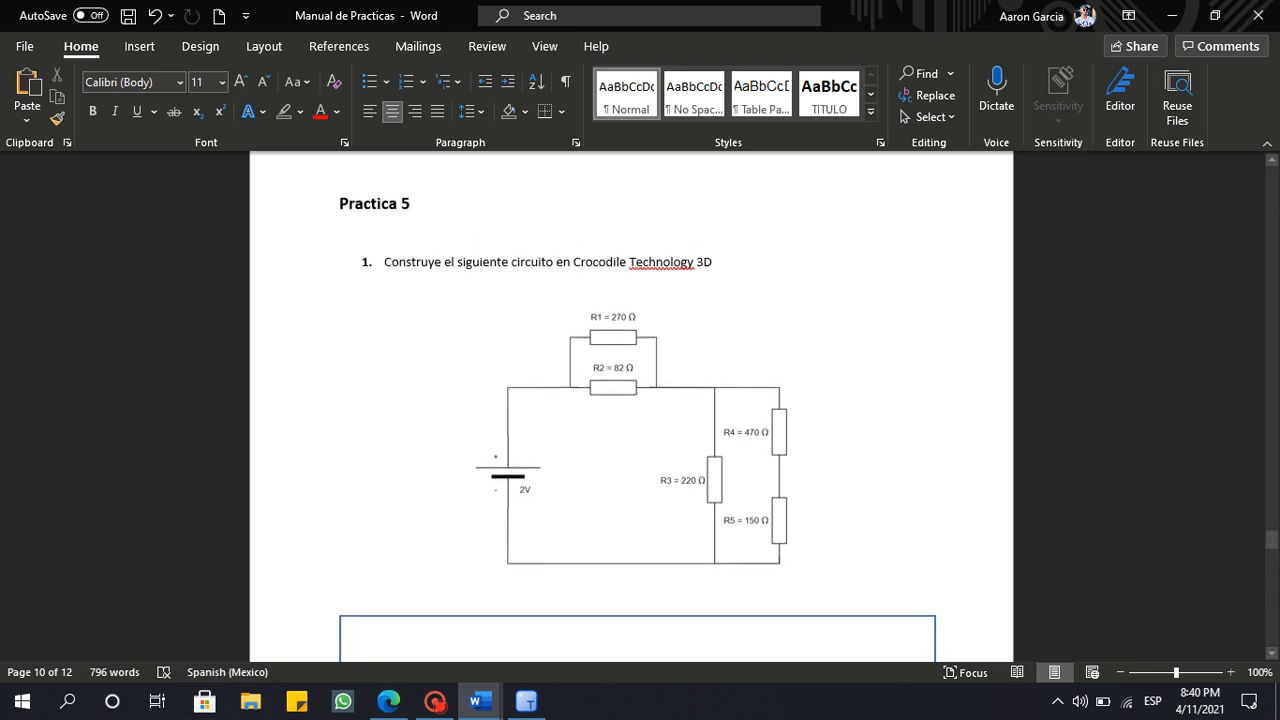
drag(640, 15, 1, 226)
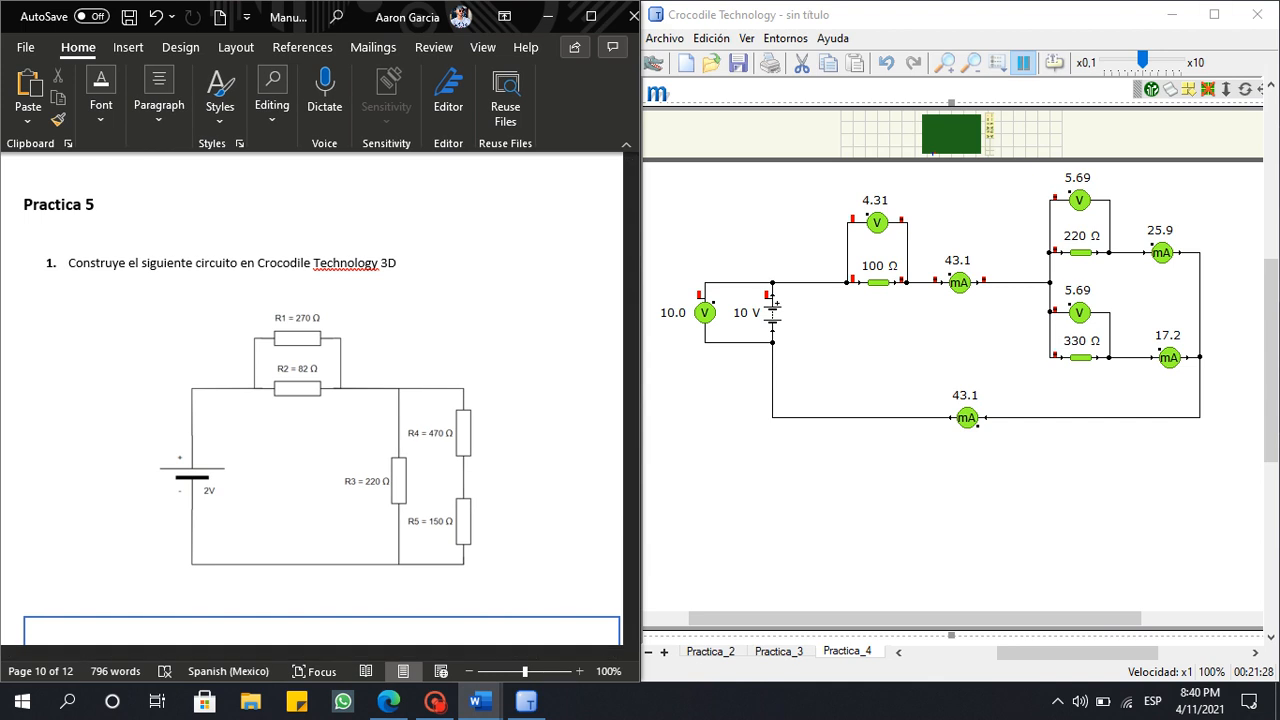
Switch to Crocodile Technology and add a new workspace after Practica_4.
mouse_move(1078, 653)
mouse_down()
mouse_move(1013, 653)
mouse_move(1082, 653)
mouse_move(1070, 653)
mouse_up()
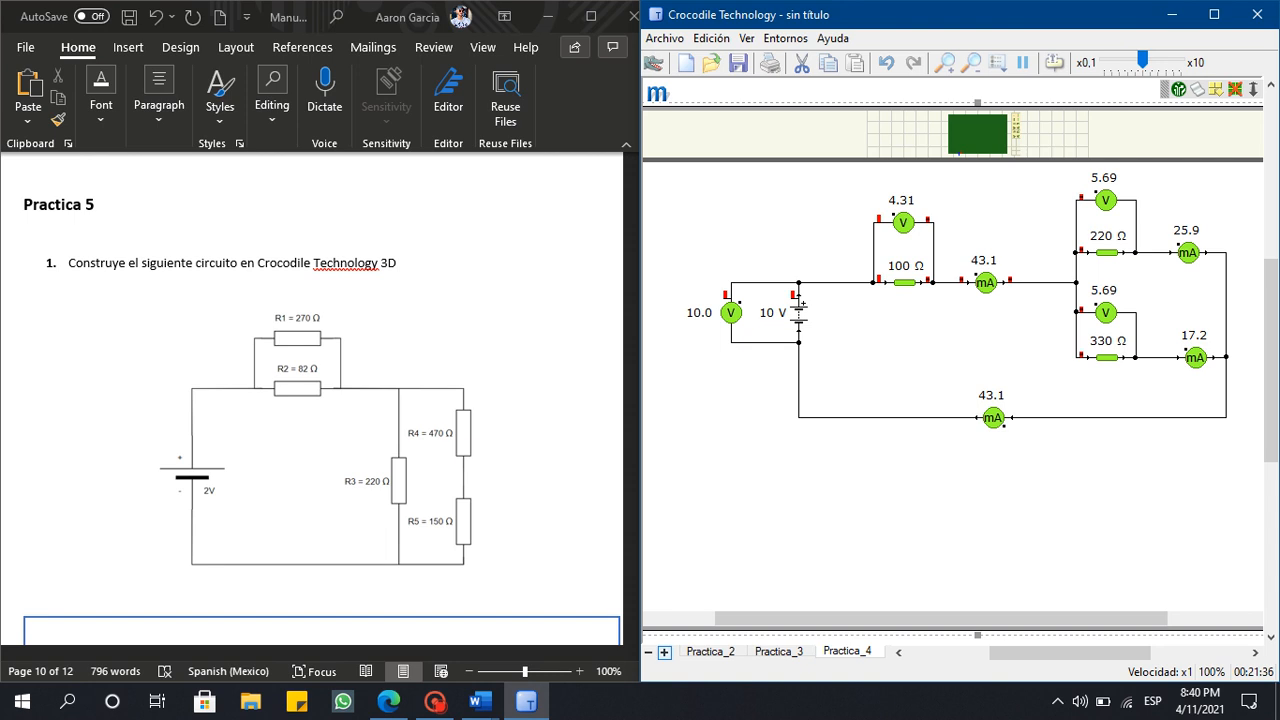
click(665, 652)
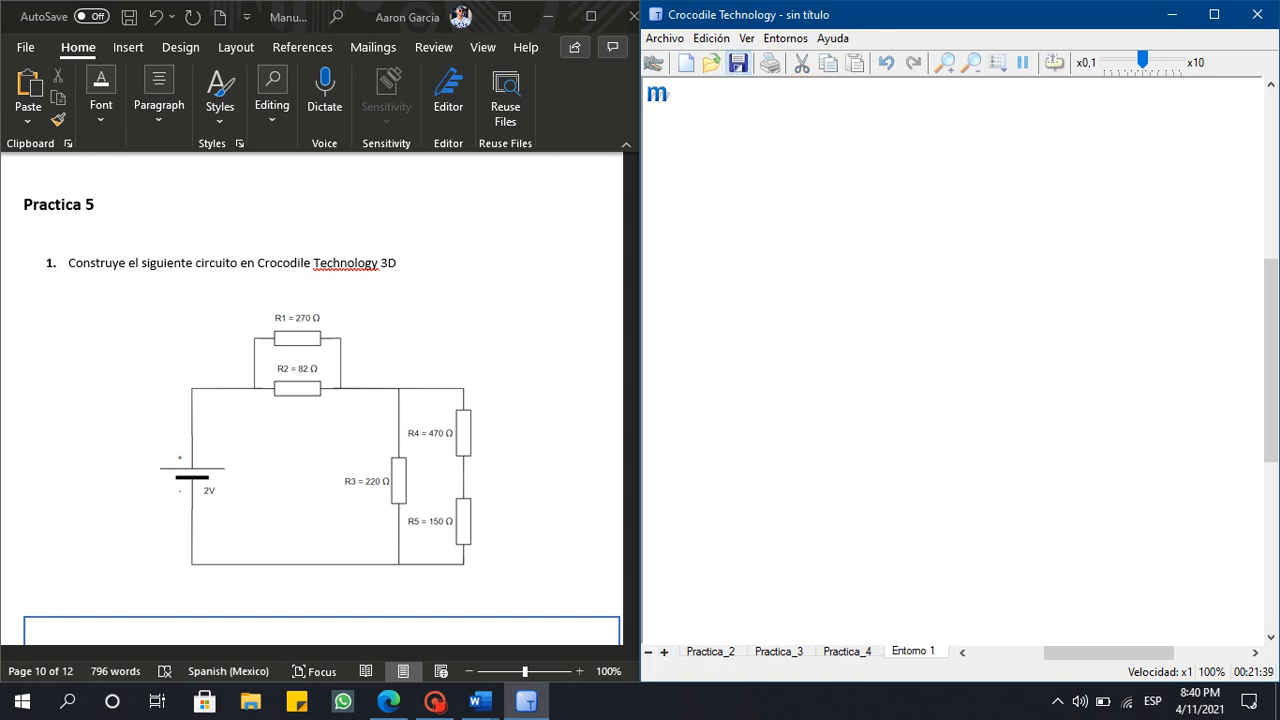
click(738, 62)
key(Escape)
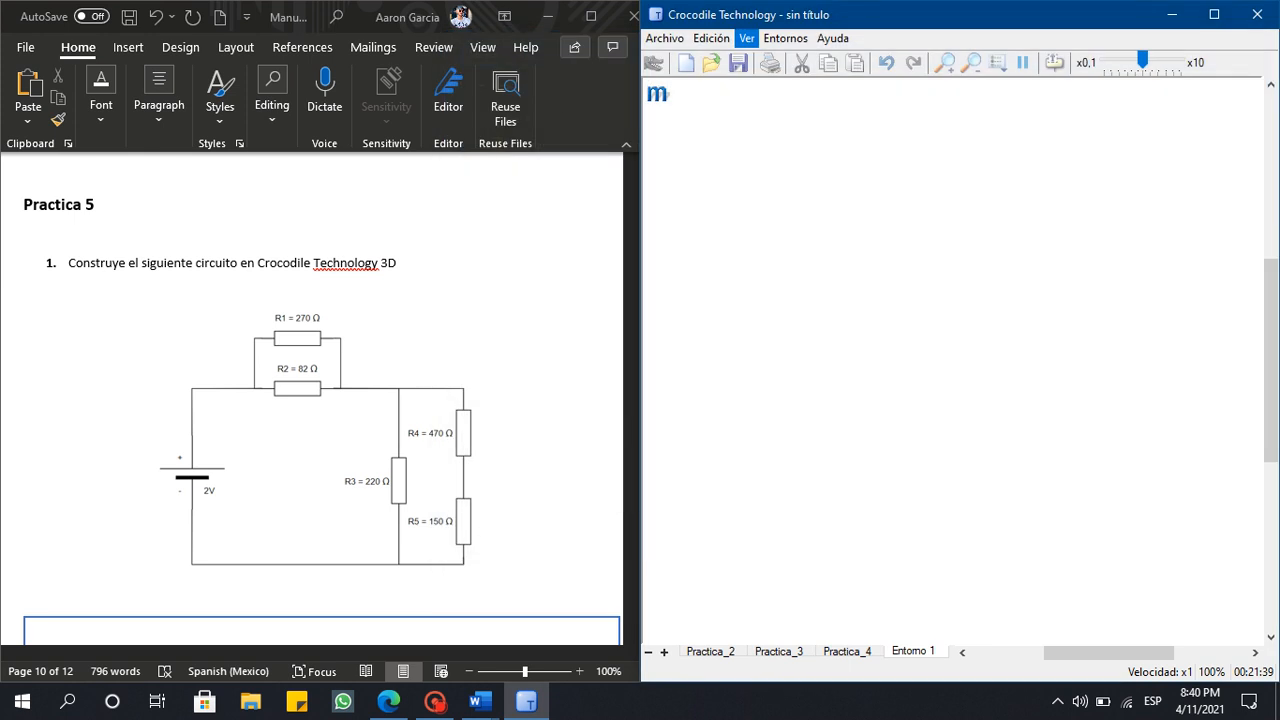
Show the side pane, expand the component library and collapse its Medidores and Analógica folders within Electrónica.
click(747, 39)
click(797, 60)
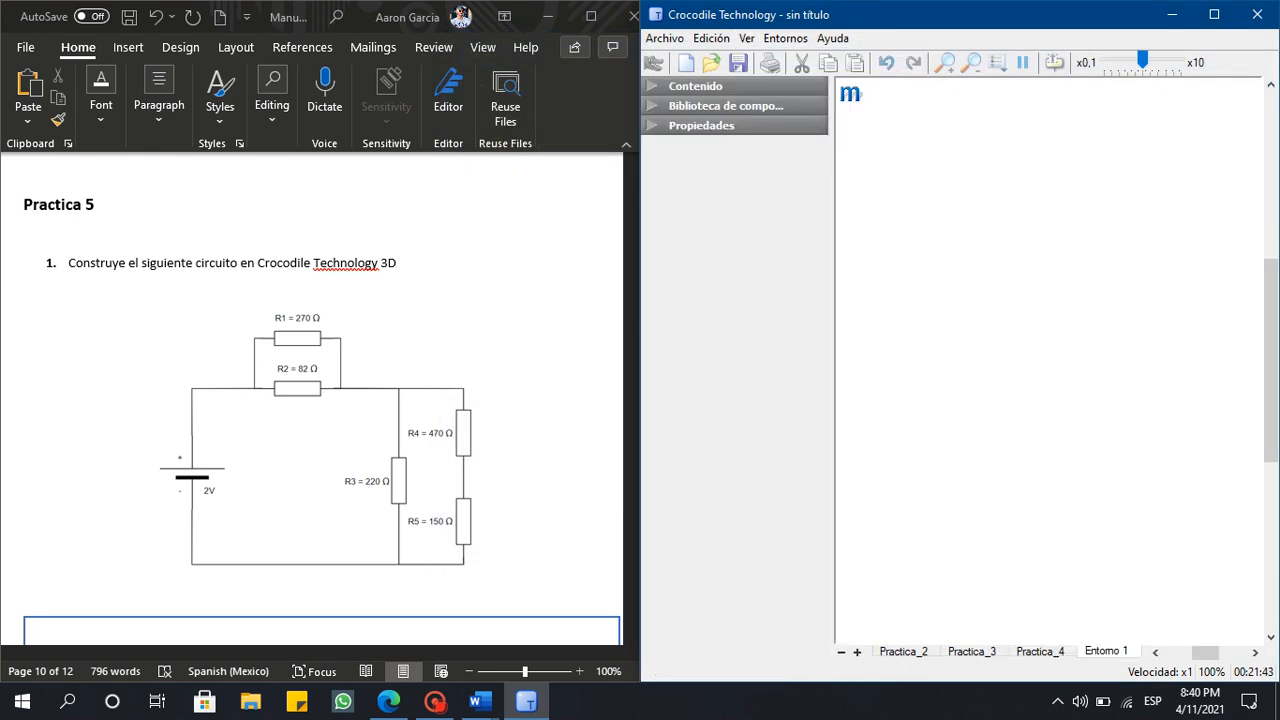
click(726, 106)
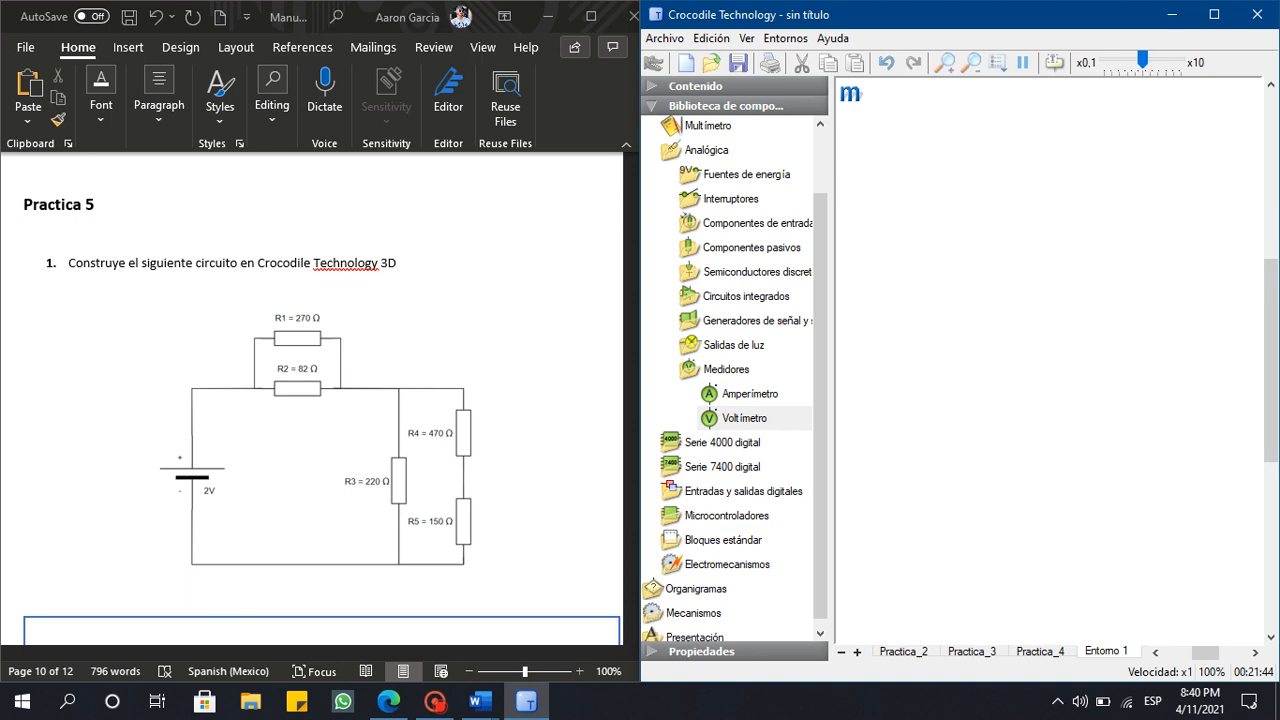
double_click(725, 369)
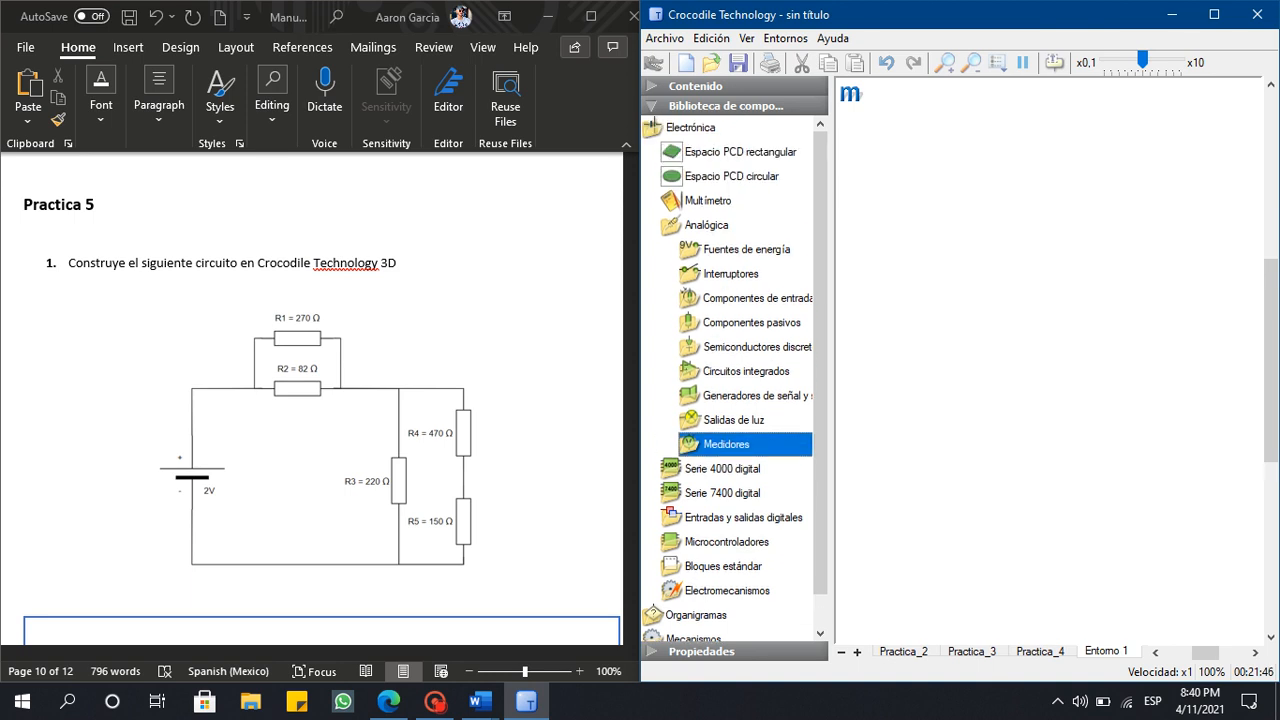
key(Left)
key(Left)
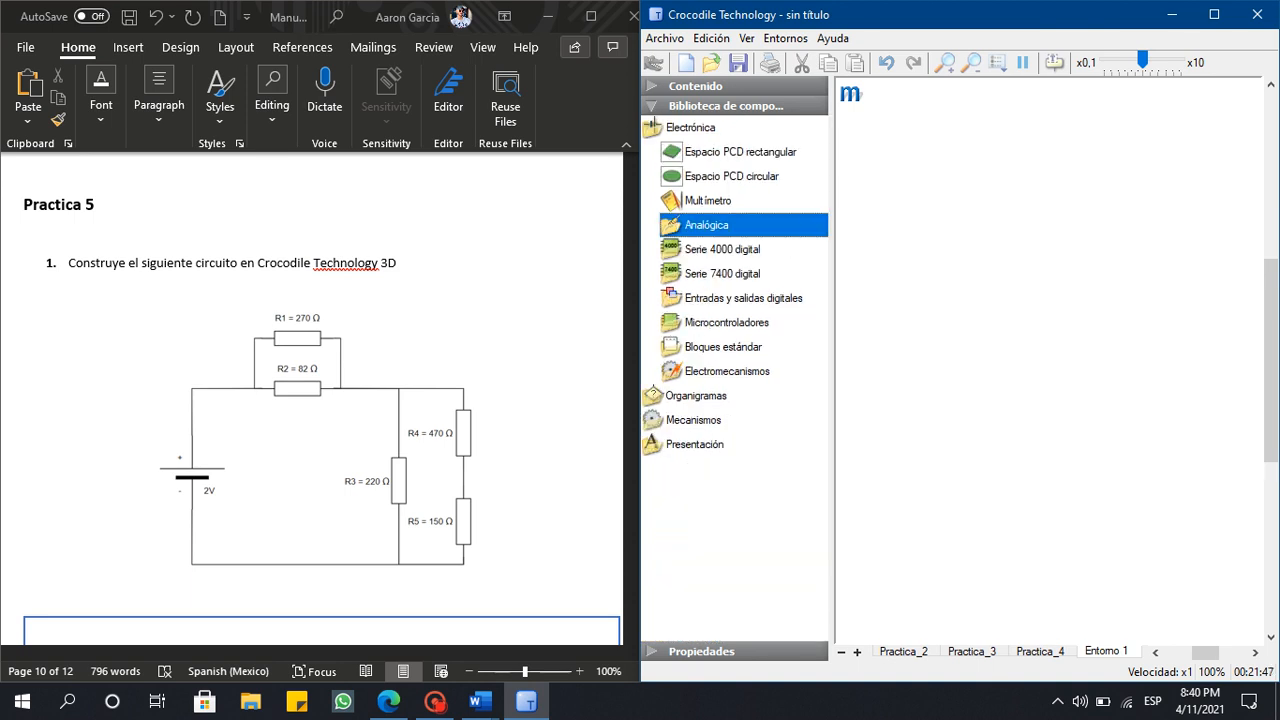
key(Left)
key(Left)
key(Right)
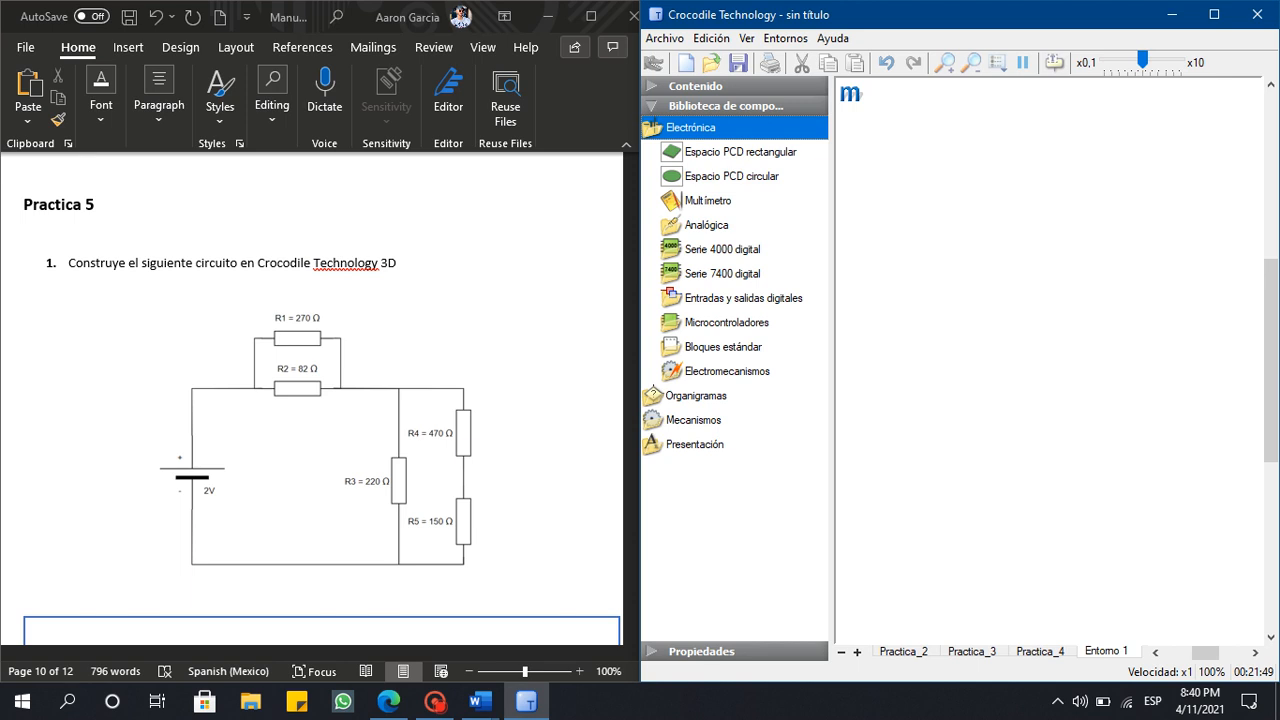
Add an Espacio PCD rectangular to the Entorno 1 workspace and maximize the Crocodile Technology window.
key(Down)
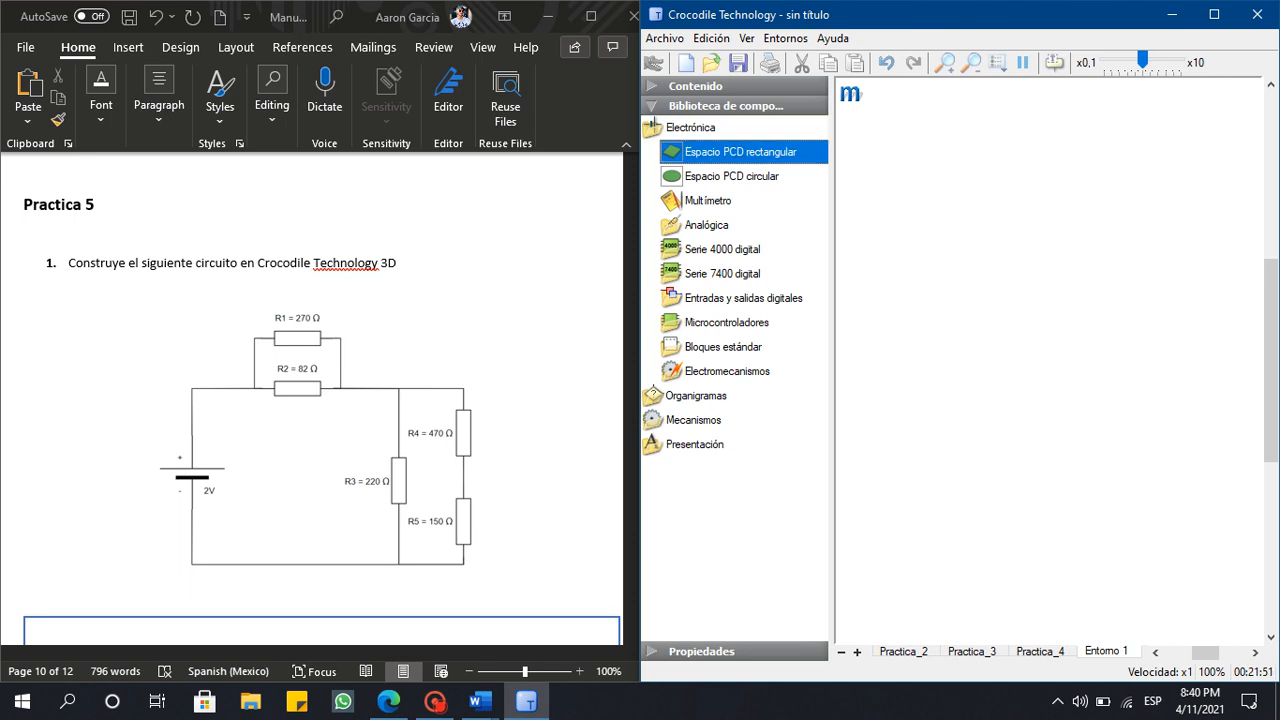
key(Return)
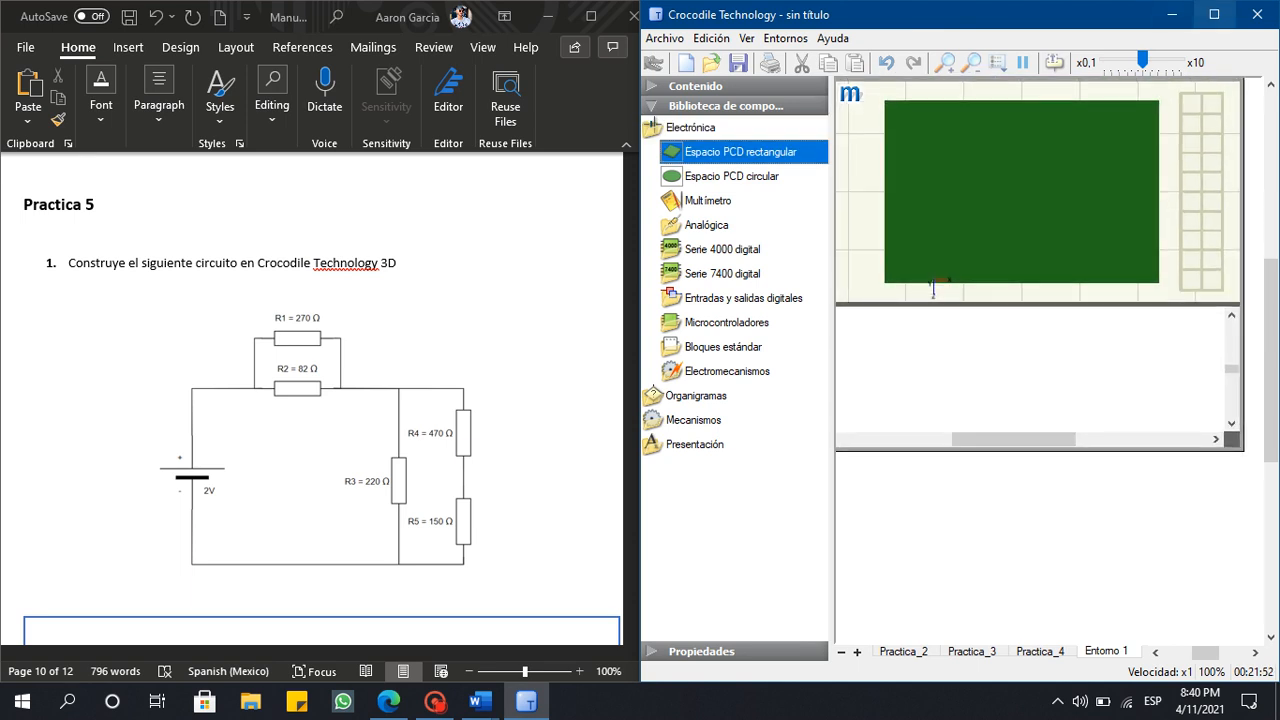
click(1214, 14)
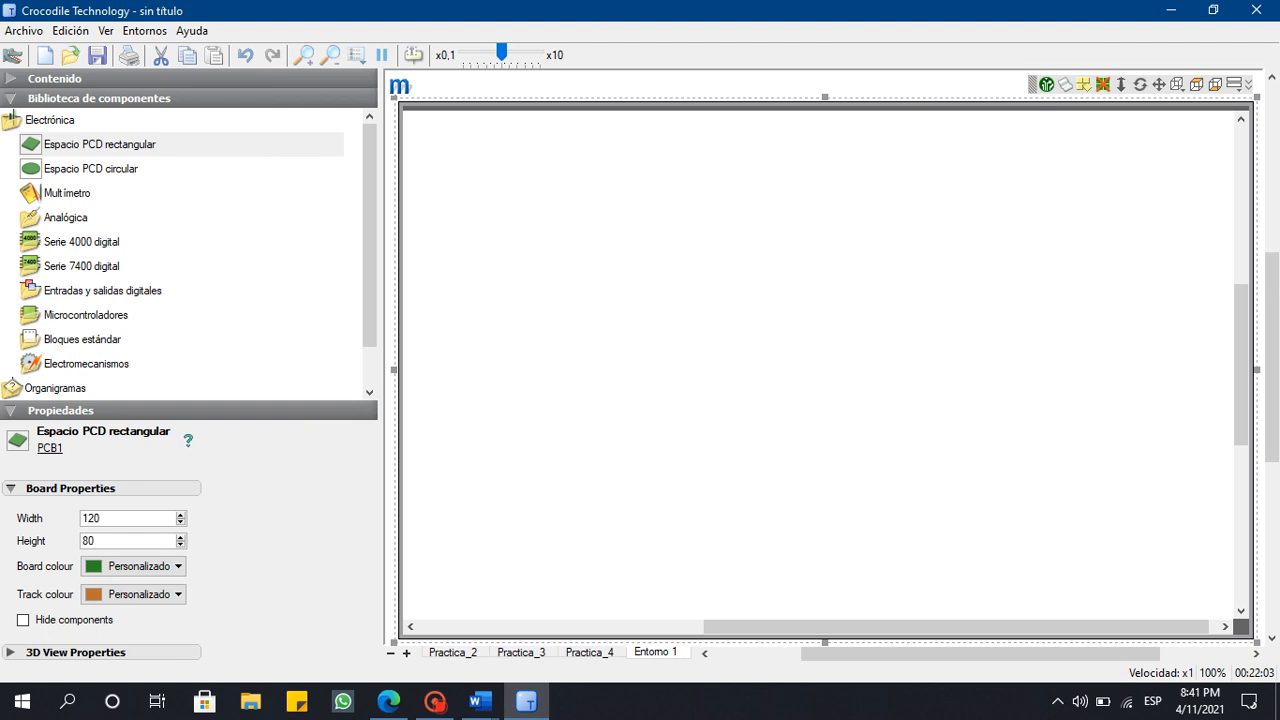
Place a Batería from the Analógica energy sources in the upper-left area of the empty schematic.
double_click(65, 217)
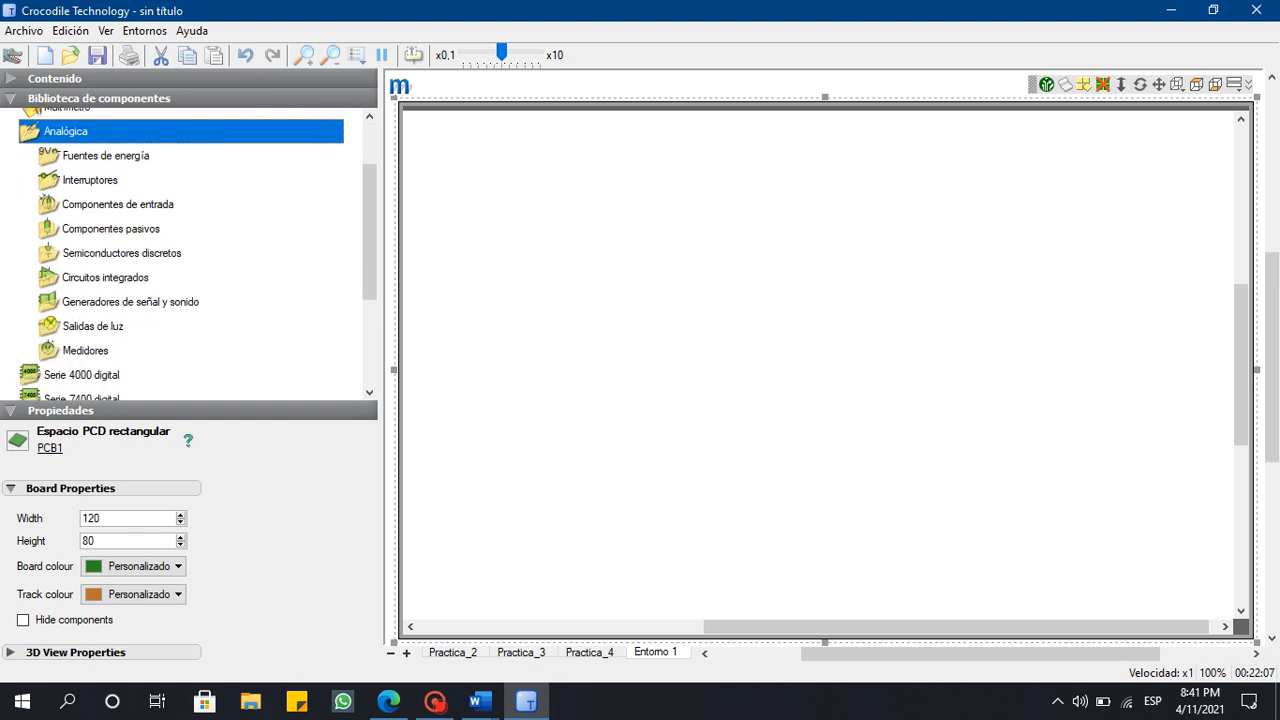
double_click(105, 155)
drag(97, 180, 549, 289)
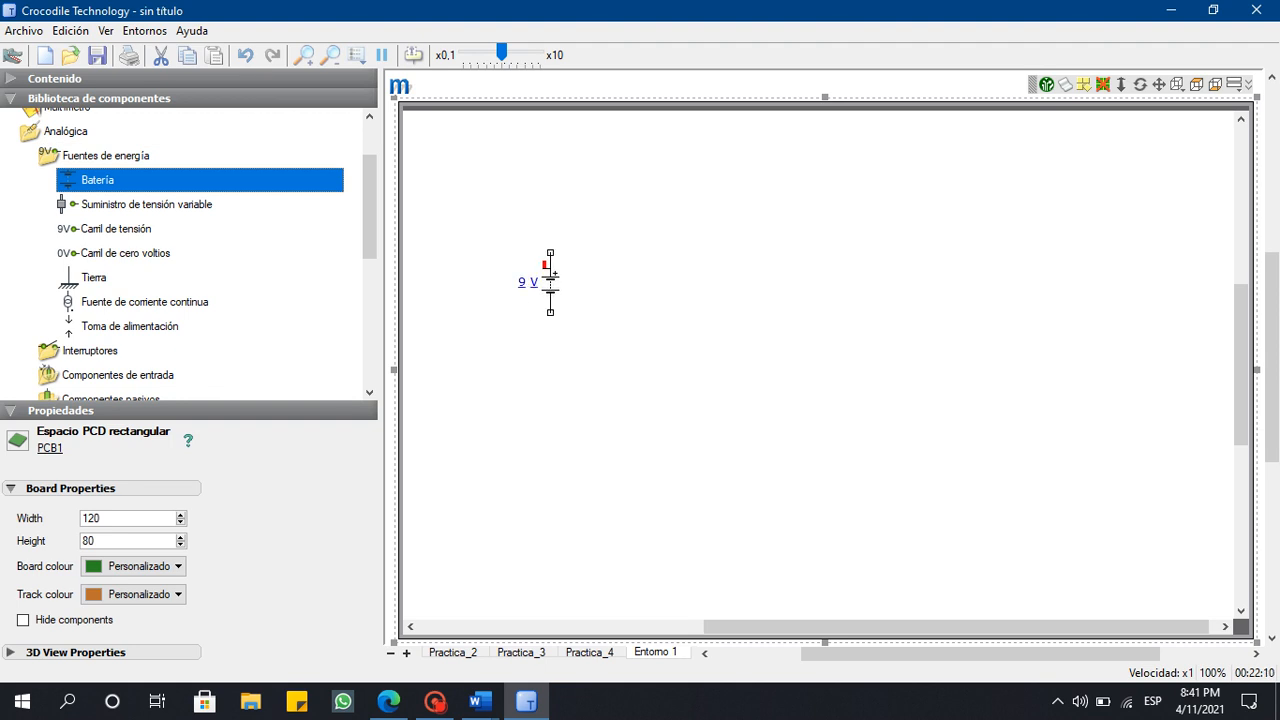
Collapse the Fuentes de energía folder and move on through the Analógica component folders to Componentes de entrada.
key(Left)
key(Left)
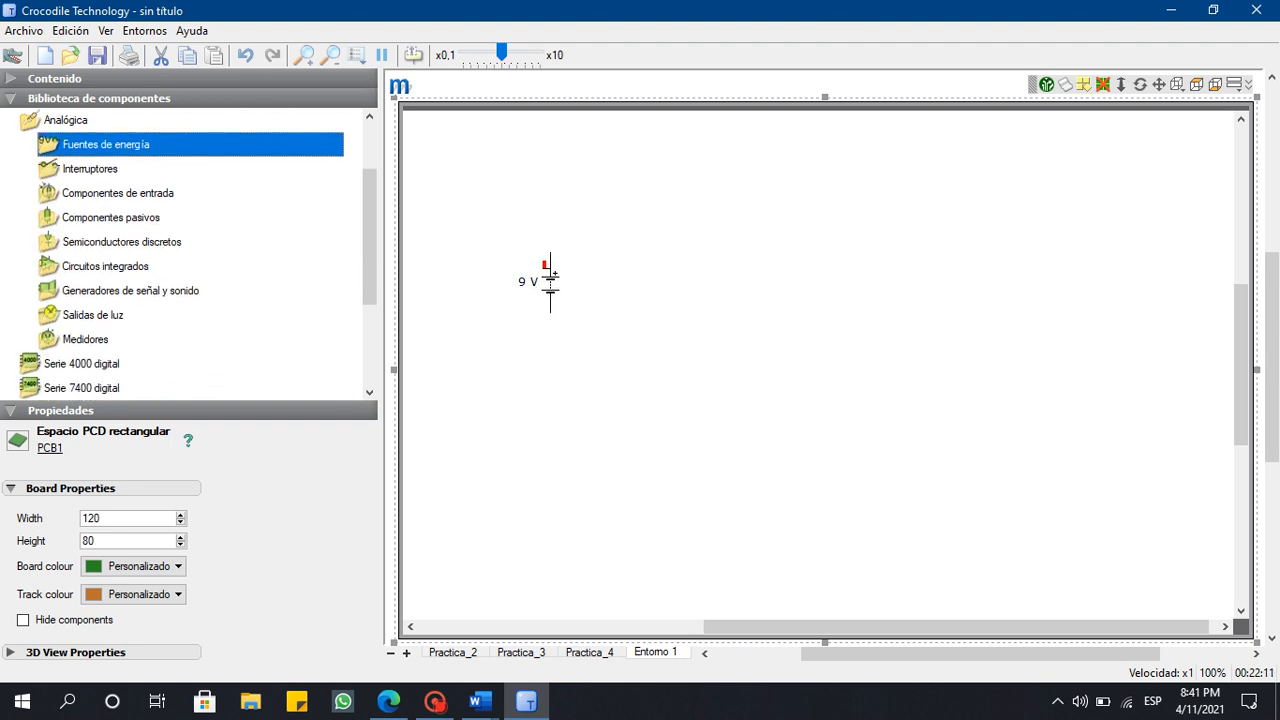
key(Down)
key(Down)
key(Right)
key(Left)
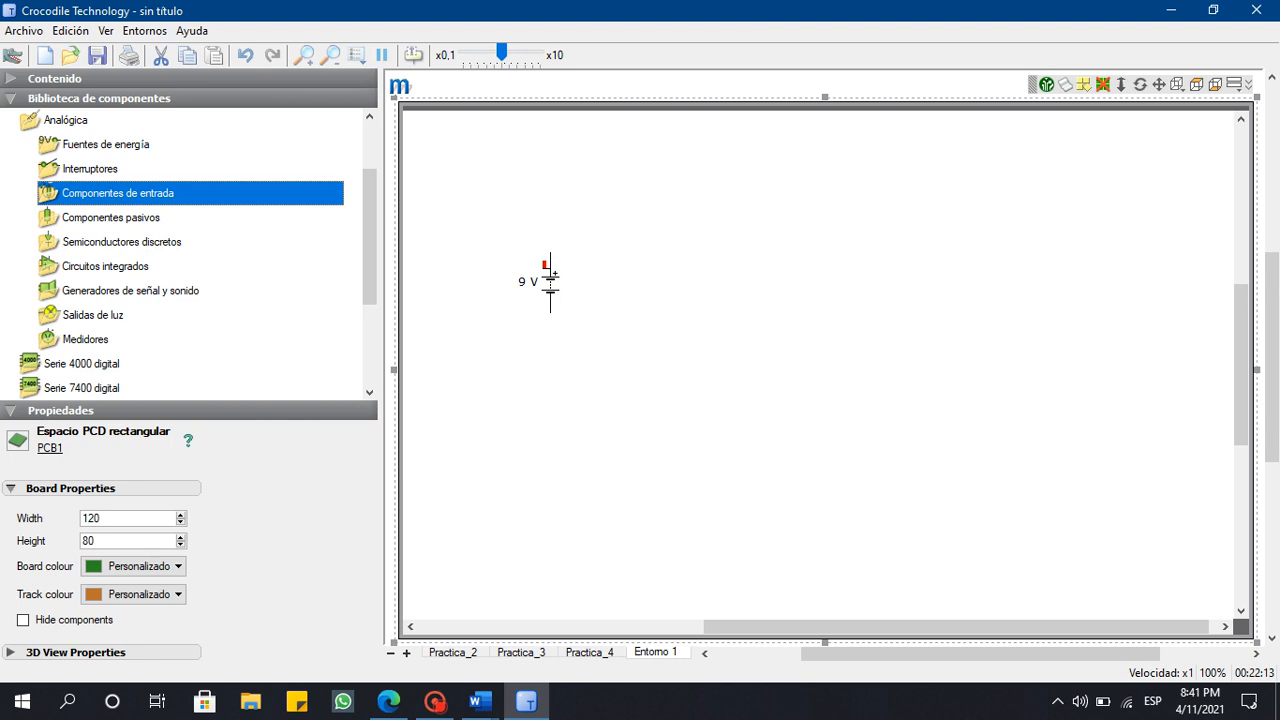
Add a resistor from the analog passive components library and tile the simulator window beside the Practica 5 document.
key(Down)
key(Down)
key(Right)
key(Up)
key(Right)
key(Down)
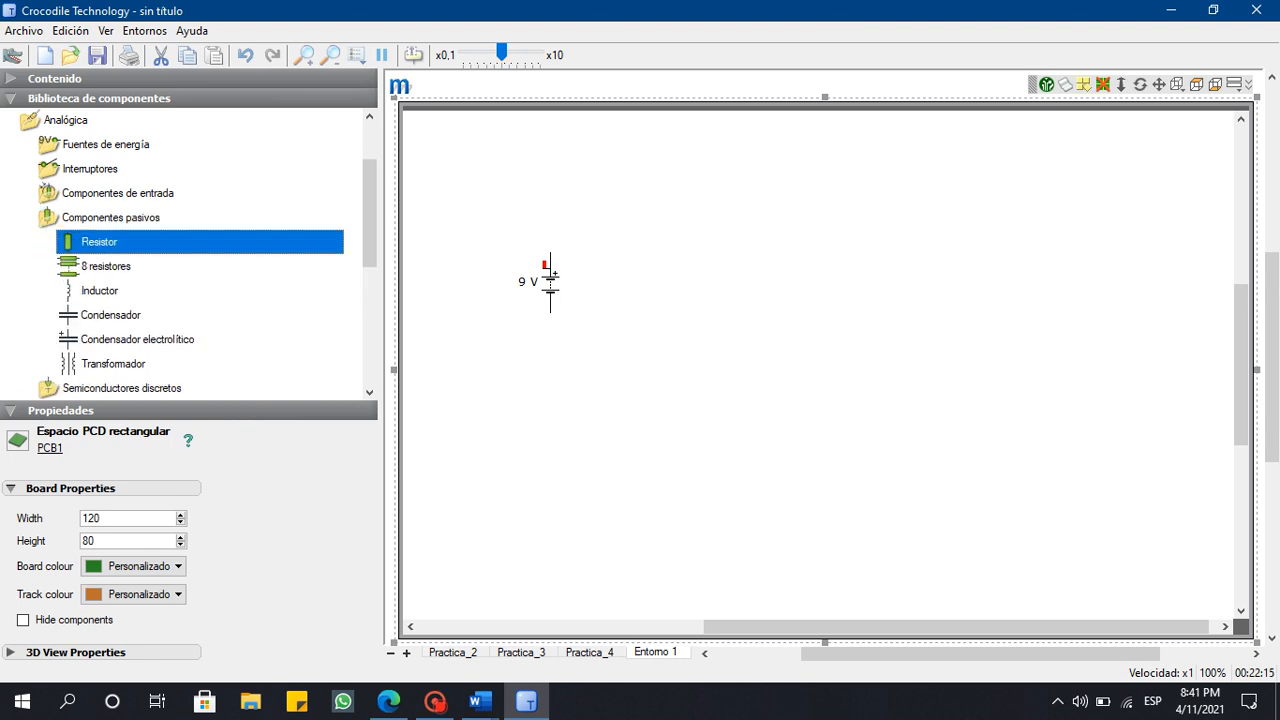
key(Return)
key(super+Right)
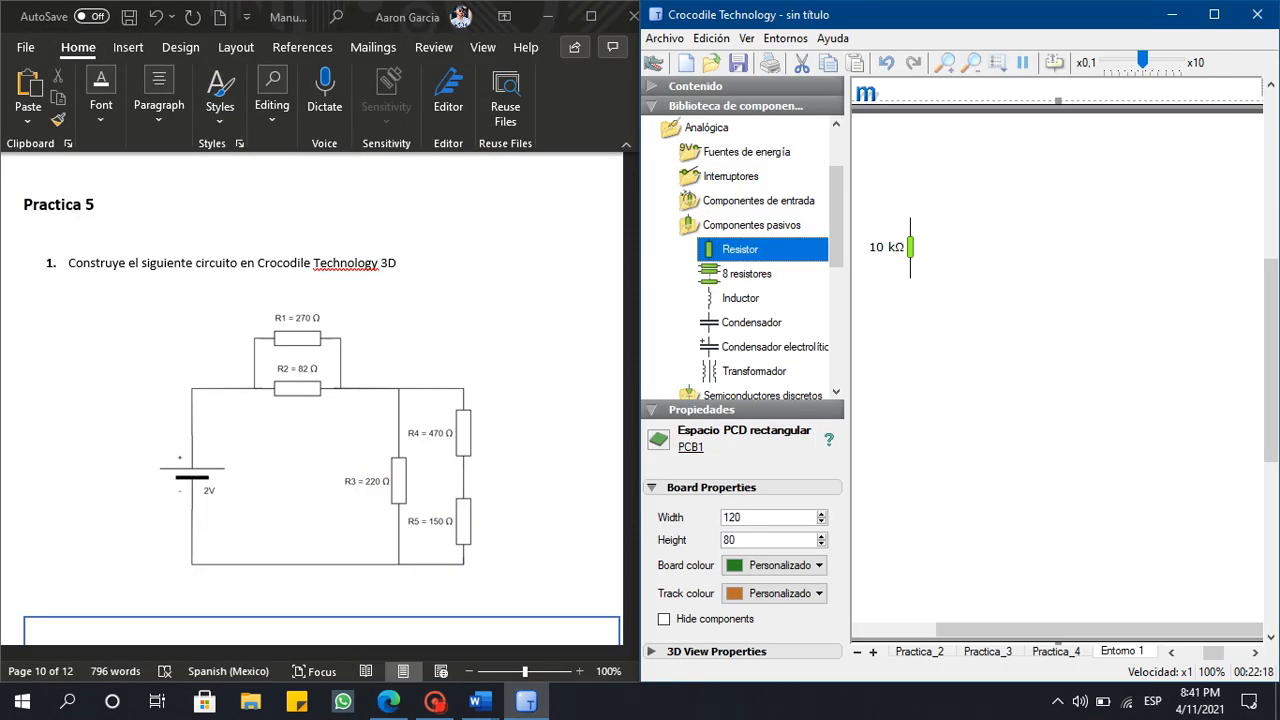
Rotate the new resistor to horizontal and place it above and to the right of the battery.
drag(1110, 630, 1030, 630)
click(1068, 247)
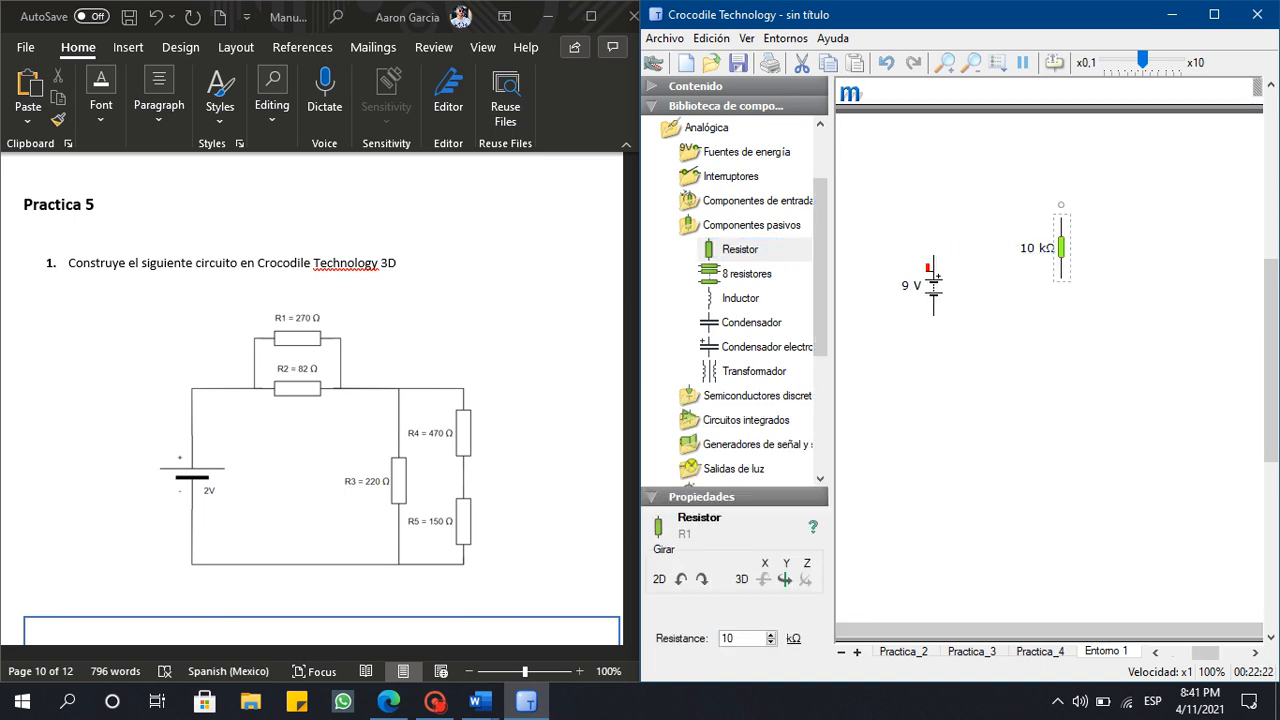
click(681, 579)
drag(1053, 247, 1038, 172)
Duplicate the horizontal resistor and place the copy directly below the original.
right_click(1036, 170)
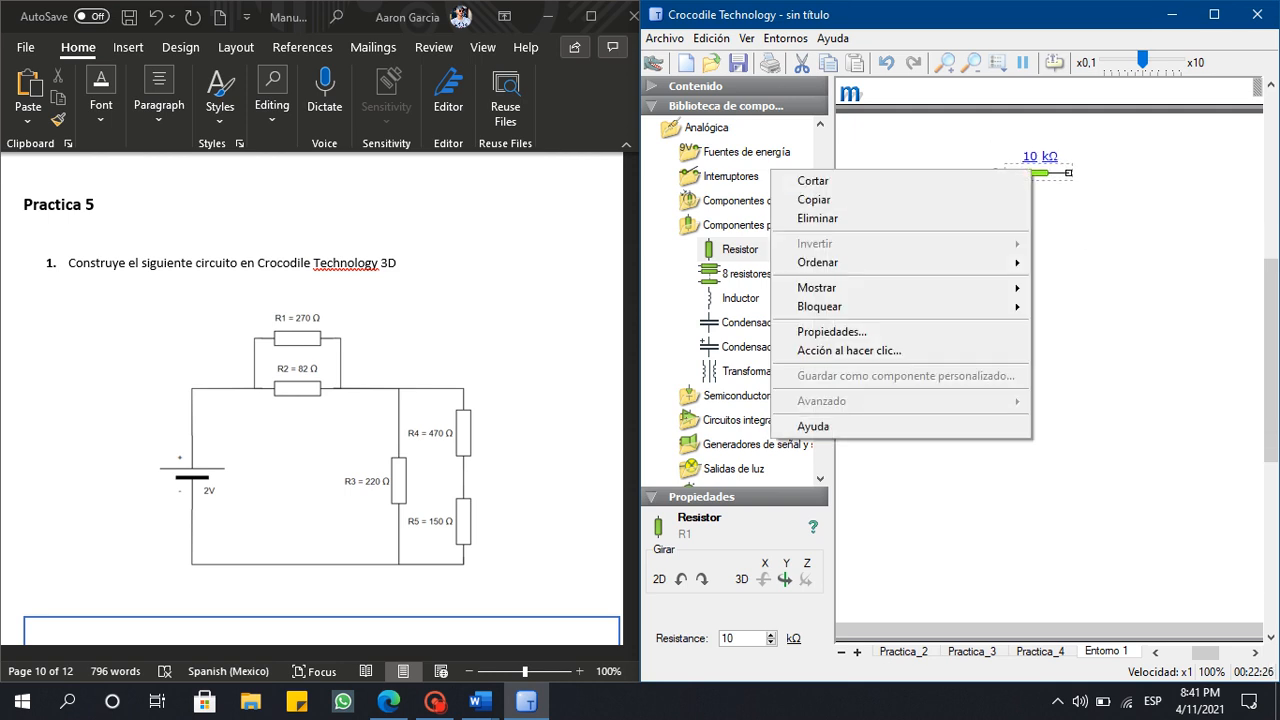
click(1000, 198)
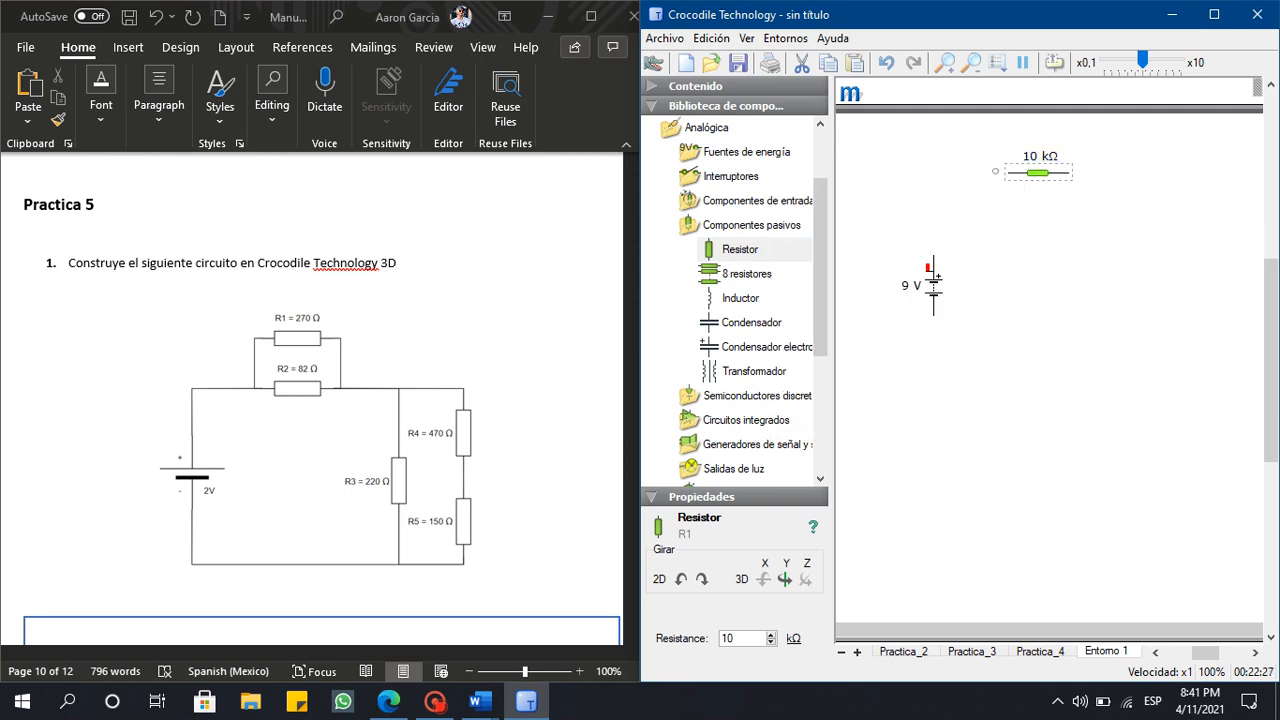
right_click(1043, 223)
click(1070, 235)
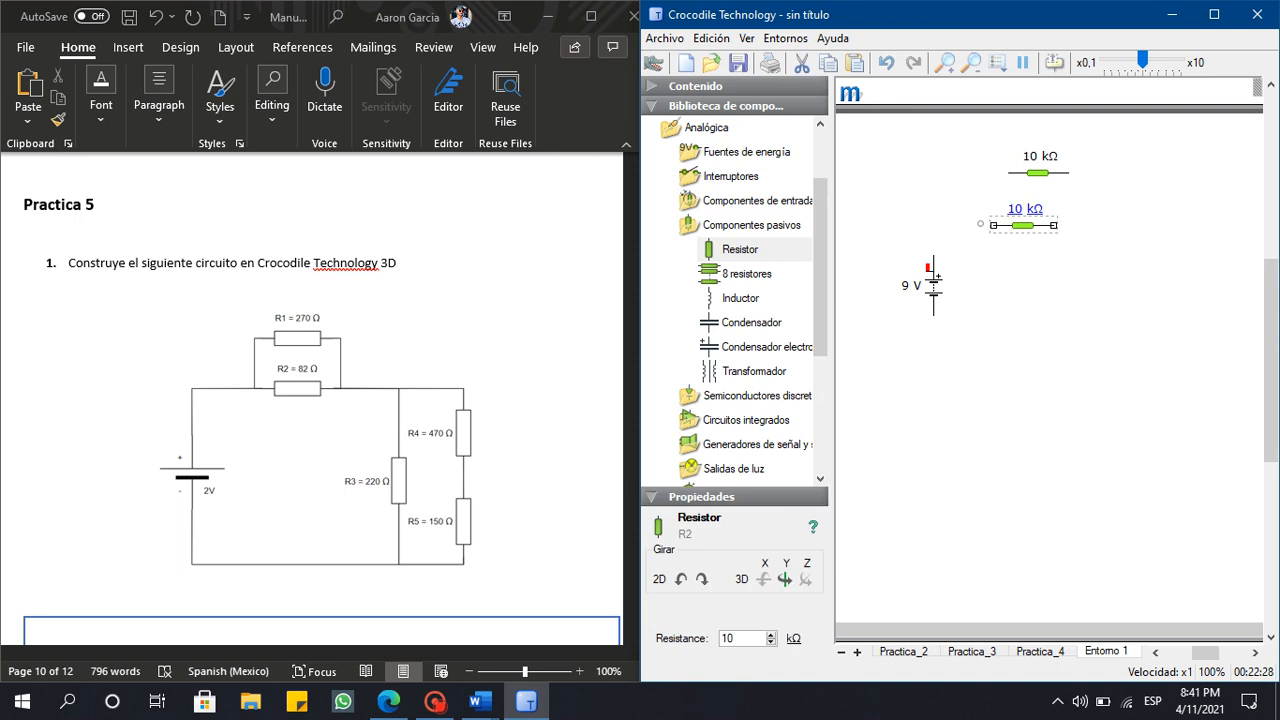
mouse_move(1023, 225)
mouse_down()
mouse_move(1061, 225)
mouse_move(1045, 225)
mouse_up()
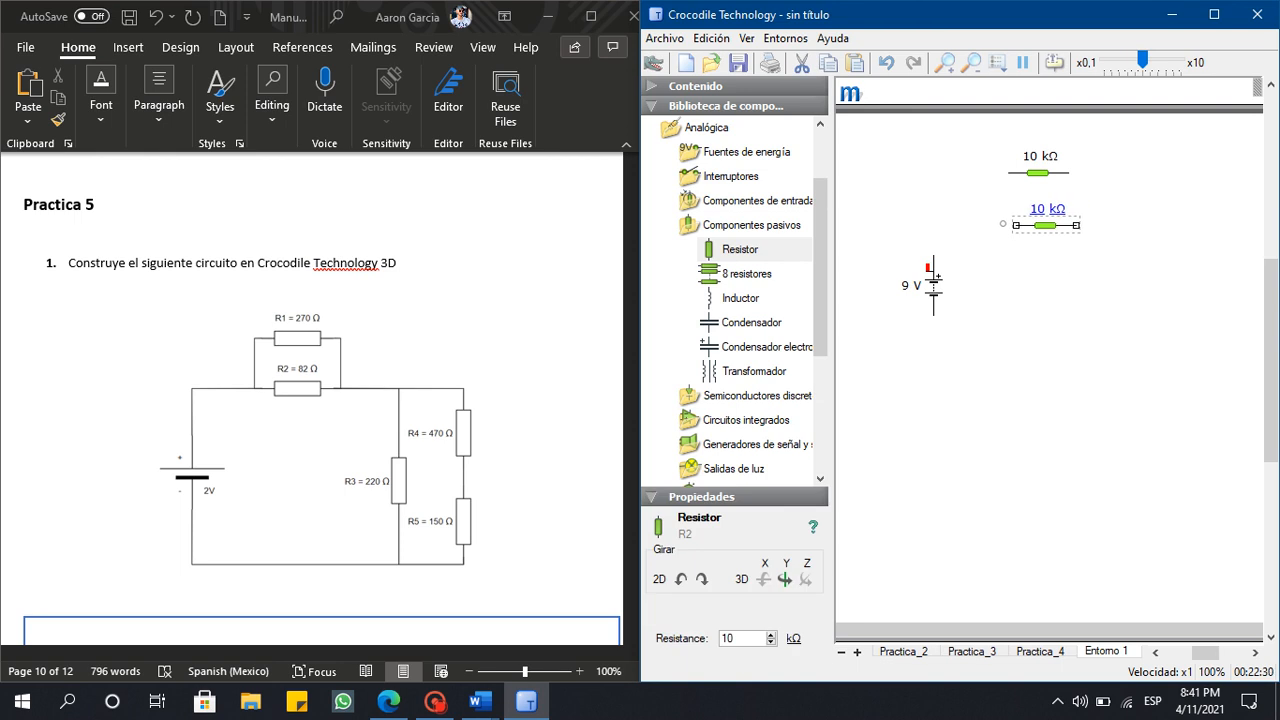
click(1050, 281)
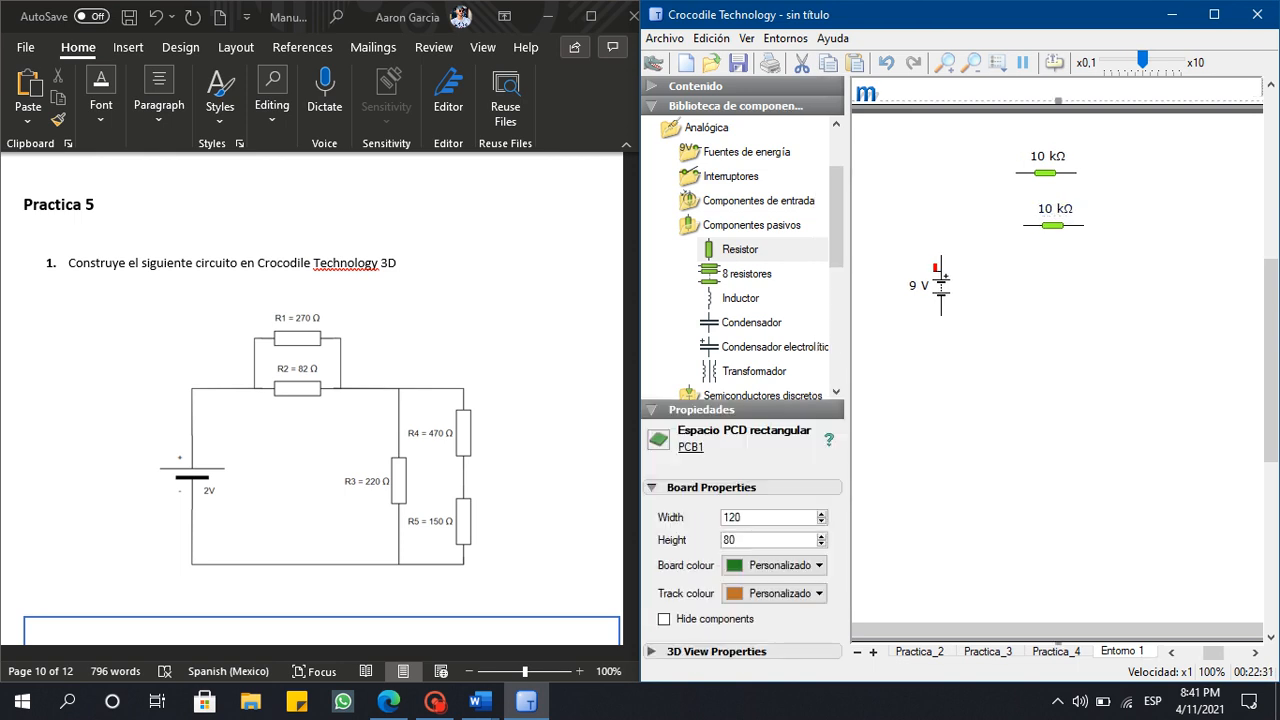
Add a third, vertical resistor to the right of and below the two horizontal ones.
click(740, 249)
drag(740, 249, 1166, 308)
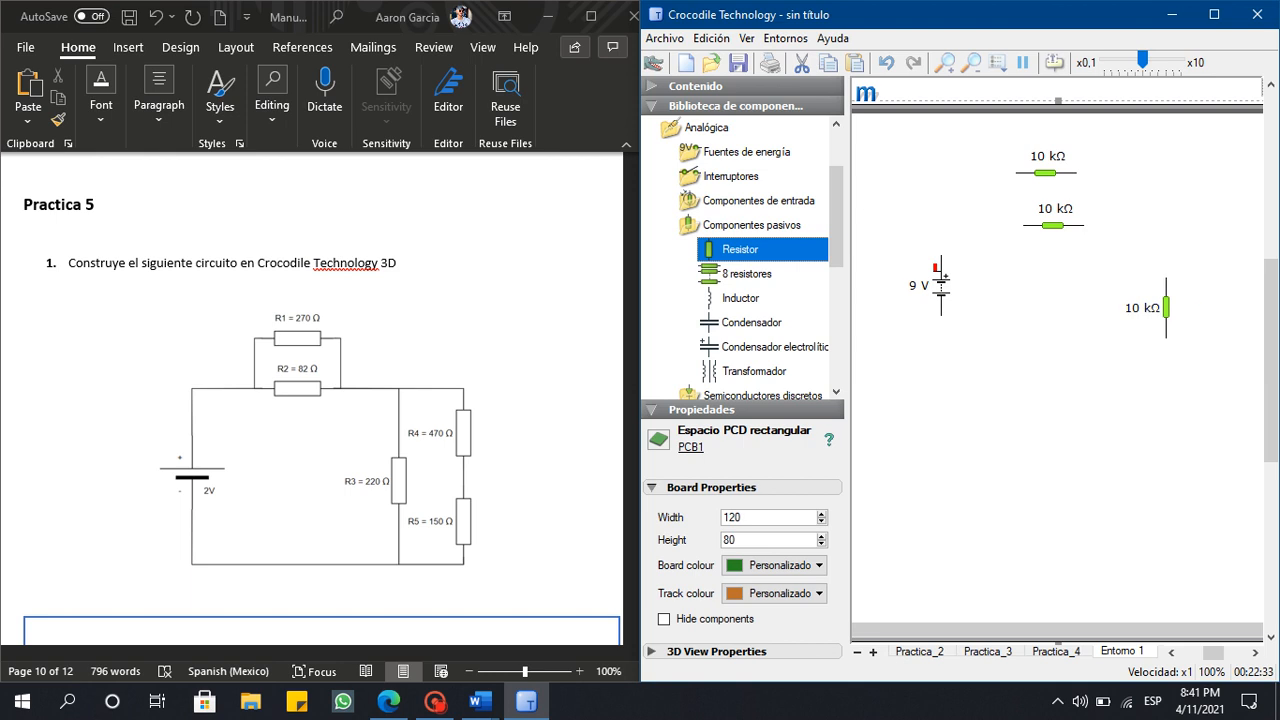
click(1052, 225)
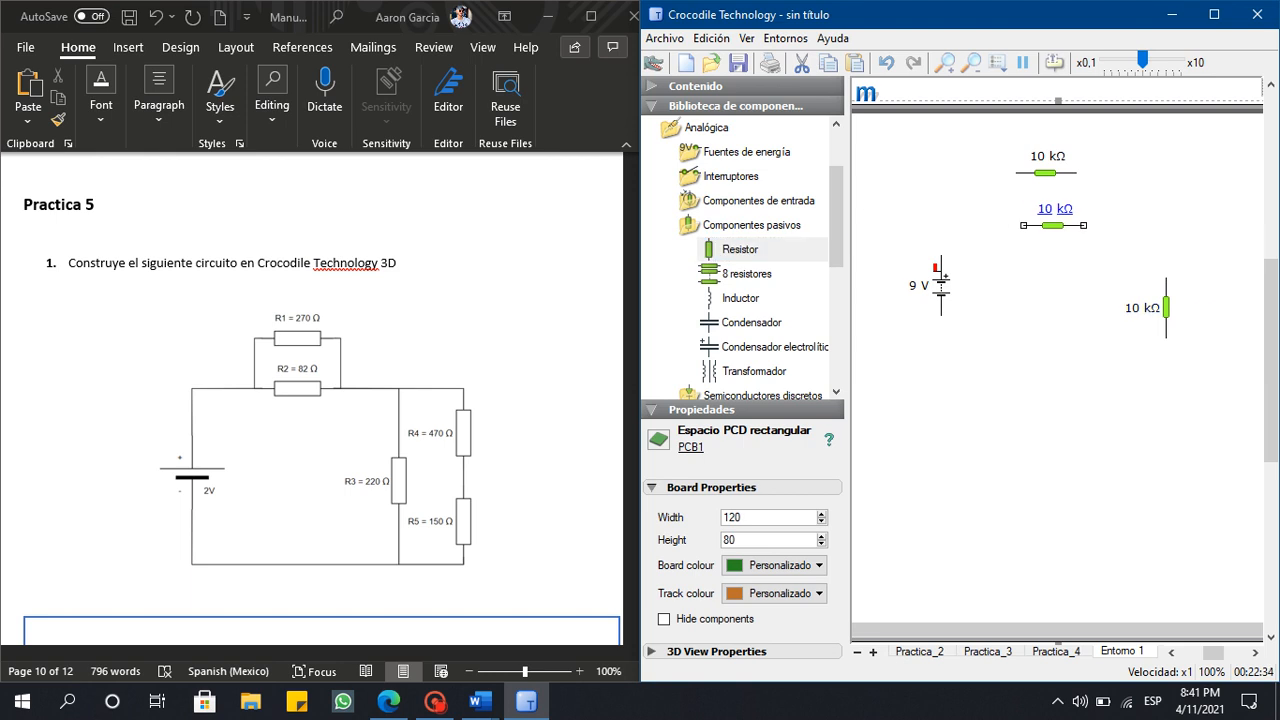
Duplicate the vertical resistor and place the copy slightly higher, to the right of the original.
click(1166, 308)
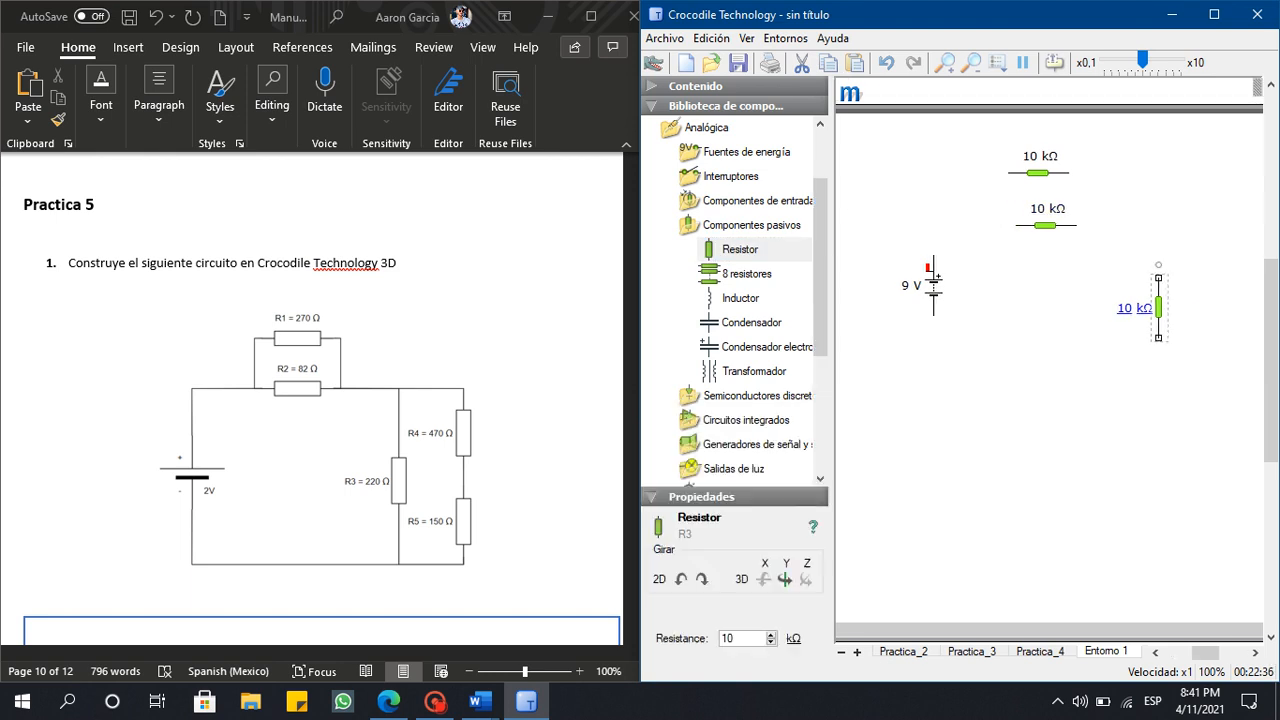
right_click(1159, 312)
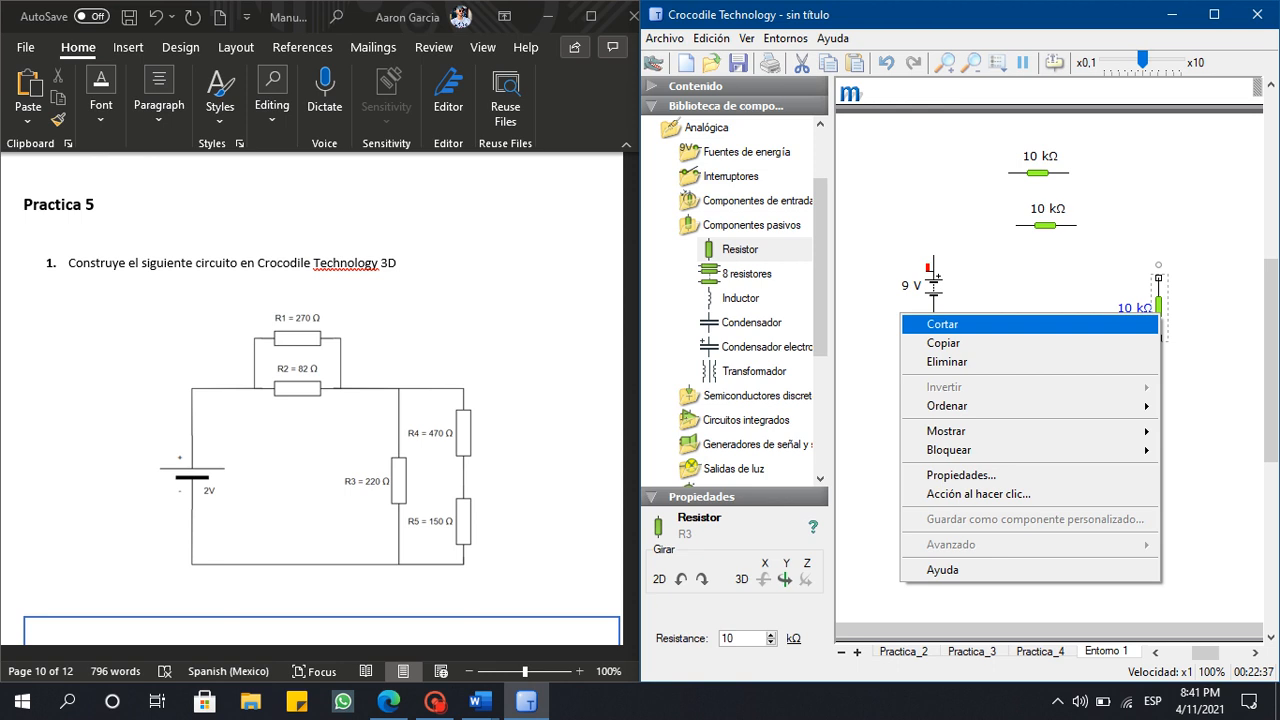
click(944, 343)
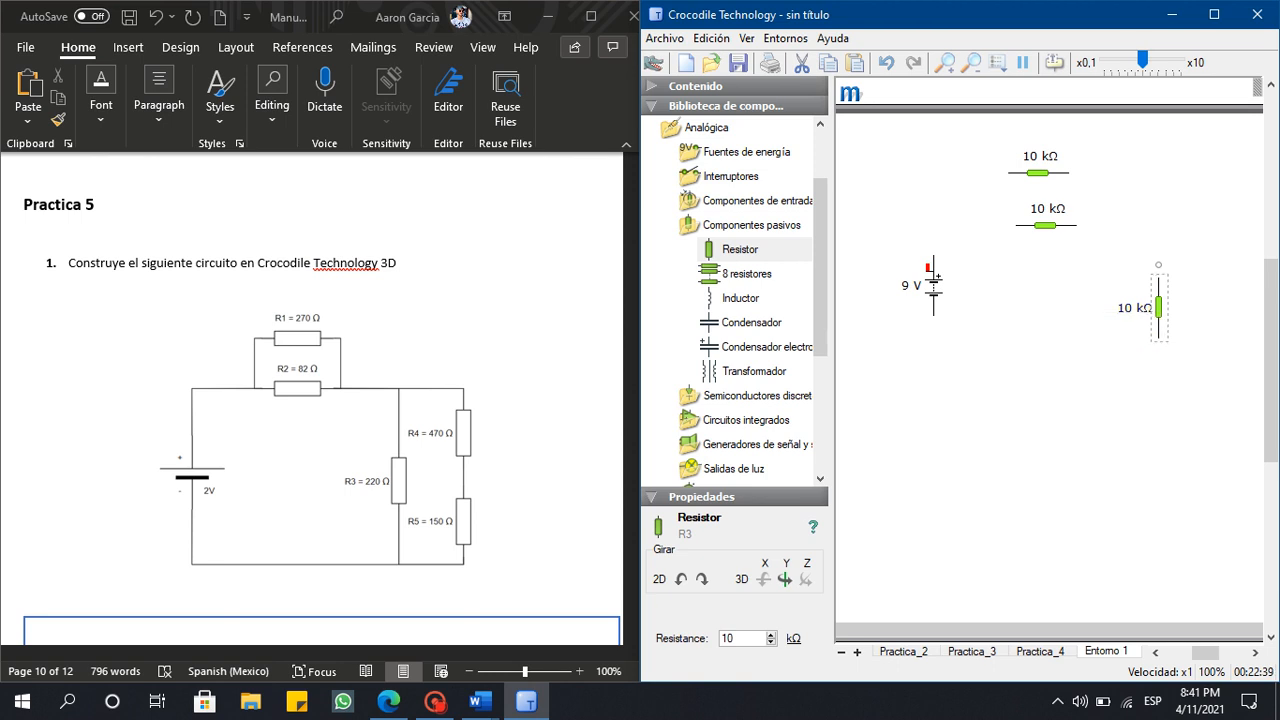
right_click(1044, 324)
click(1084, 333)
drag(1100, 630, 1126, 630)
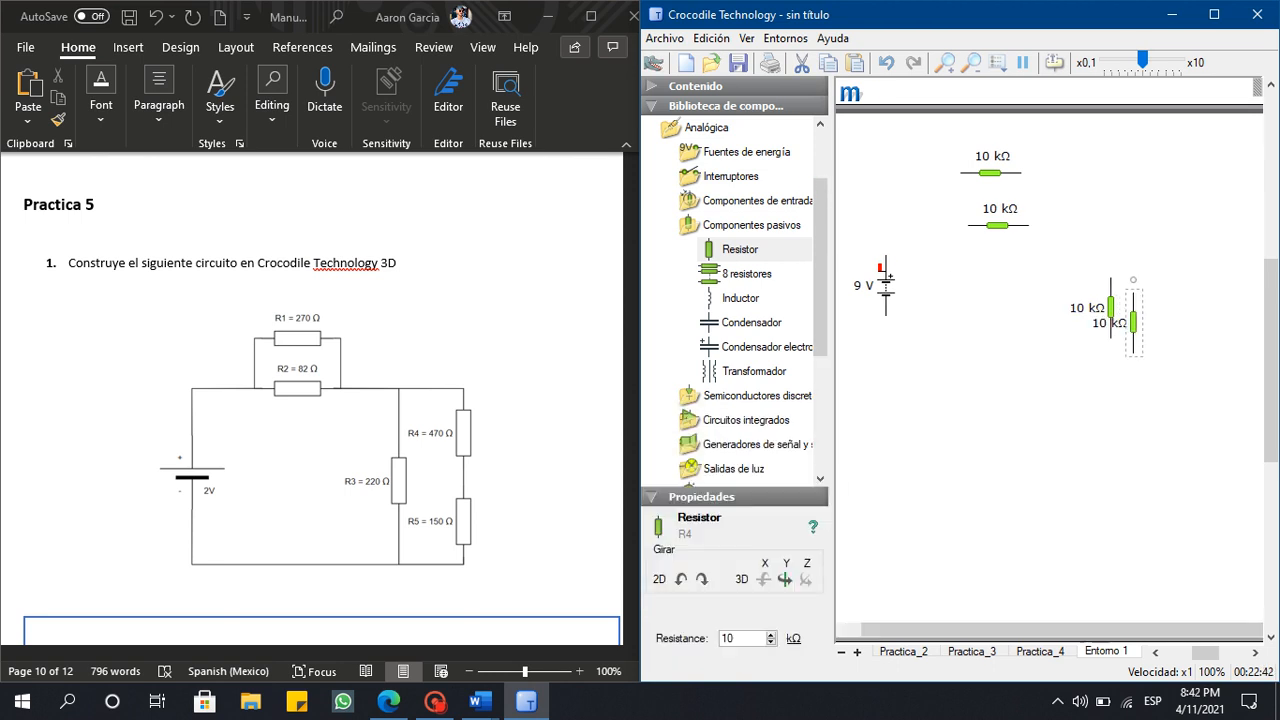
drag(1133, 322, 1178, 270)
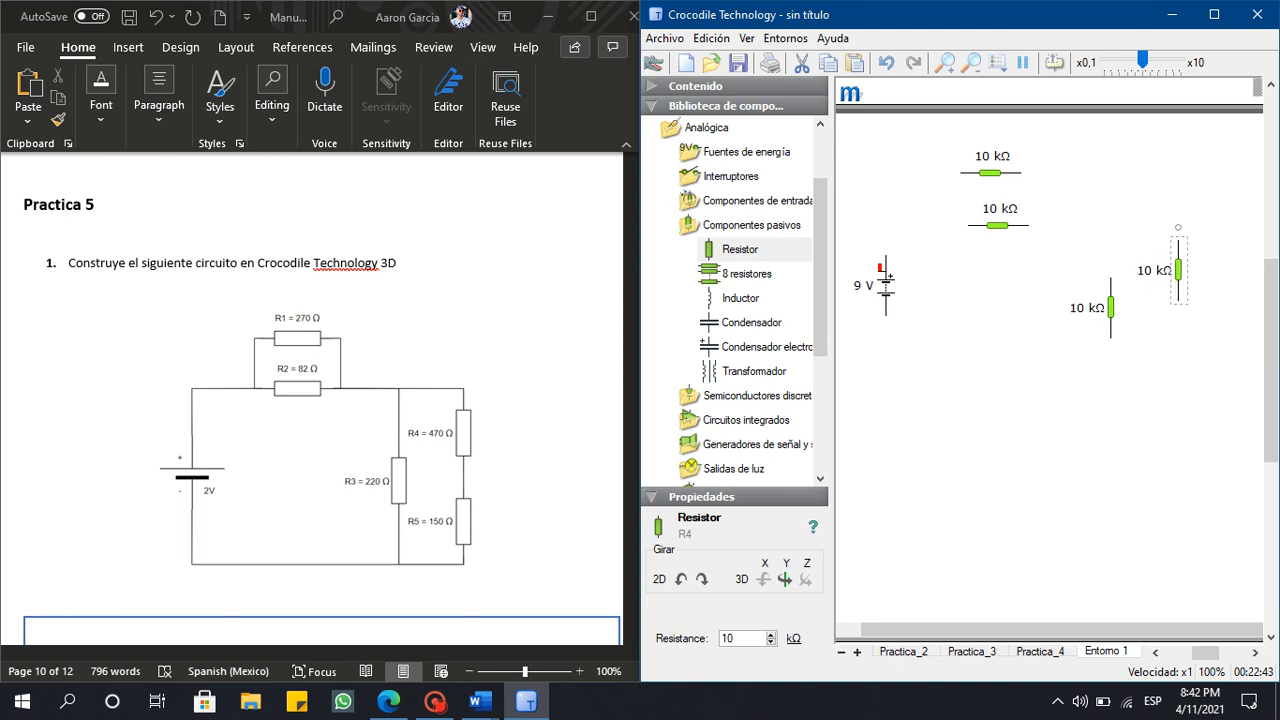
Paste another vertical resistor and align it below the rightmost one.
click(1010, 382)
right_click(1010, 382)
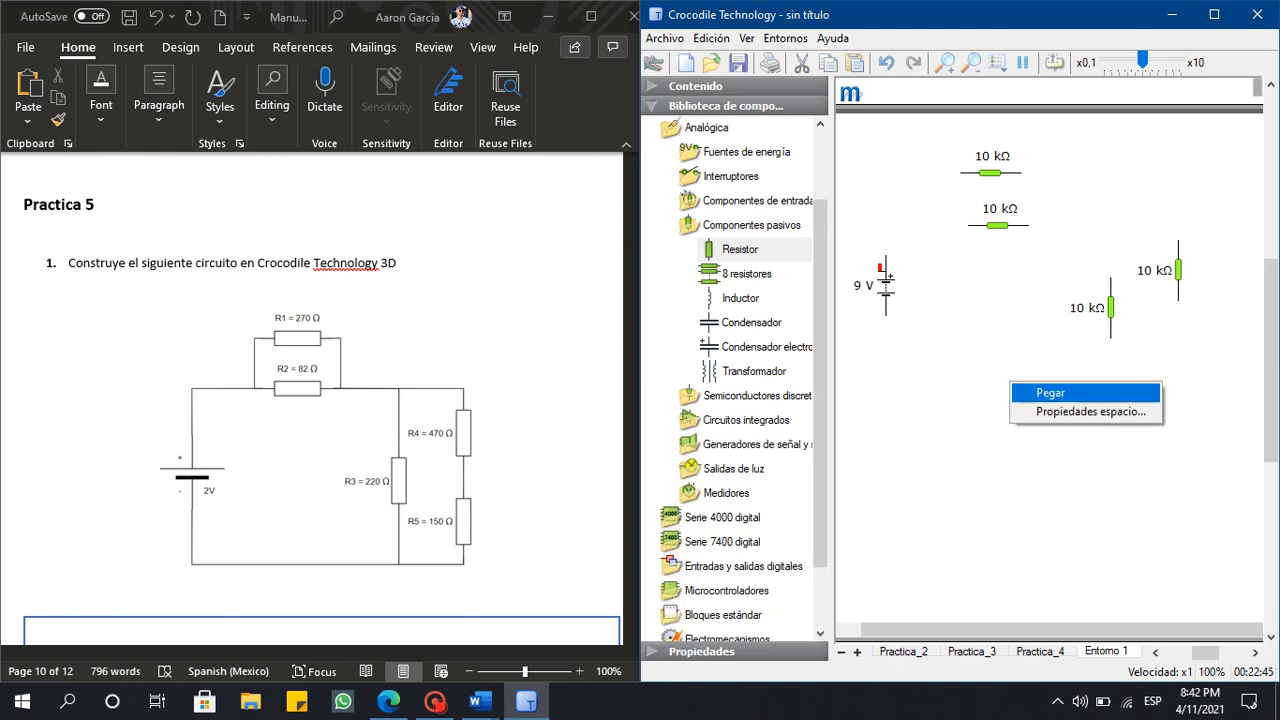
click(1030, 394)
drag(1148, 383, 1178, 368)
click(1040, 420)
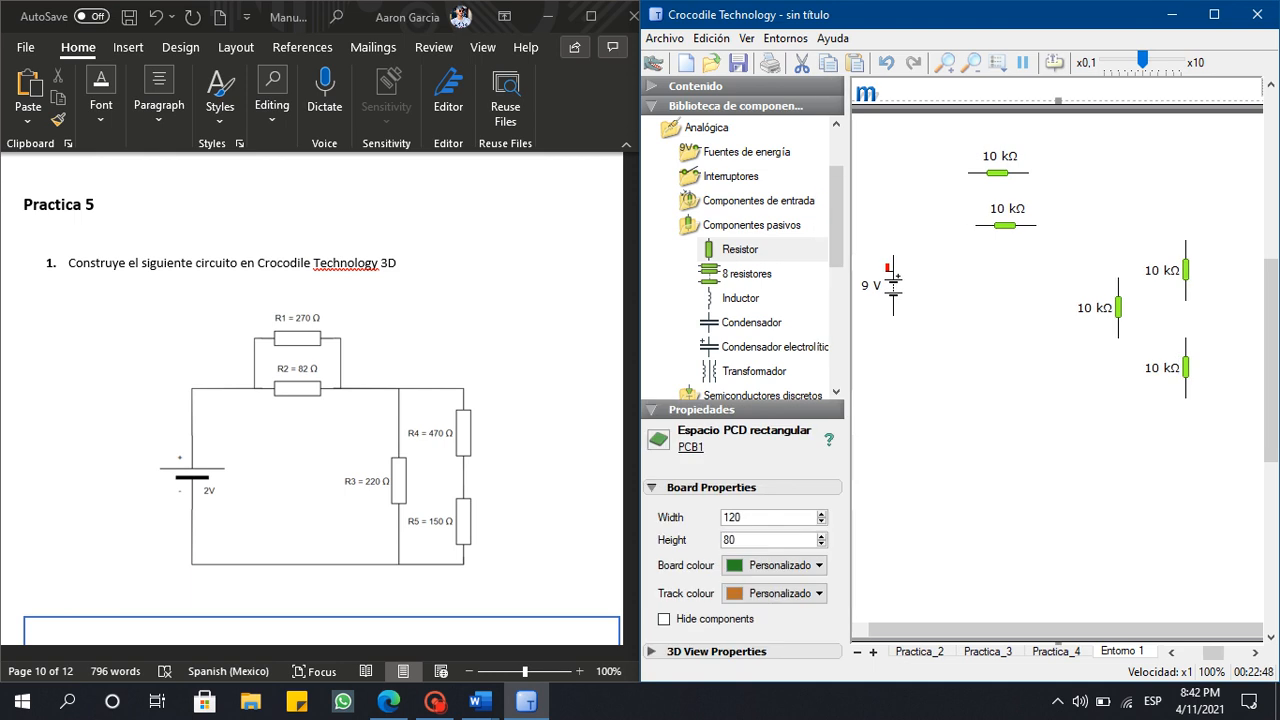
Wire the two horizontal resistors in parallel and connect their right junction to the tops of the middle and upper-right vertical resistors.
drag(968, 173, 976, 226)
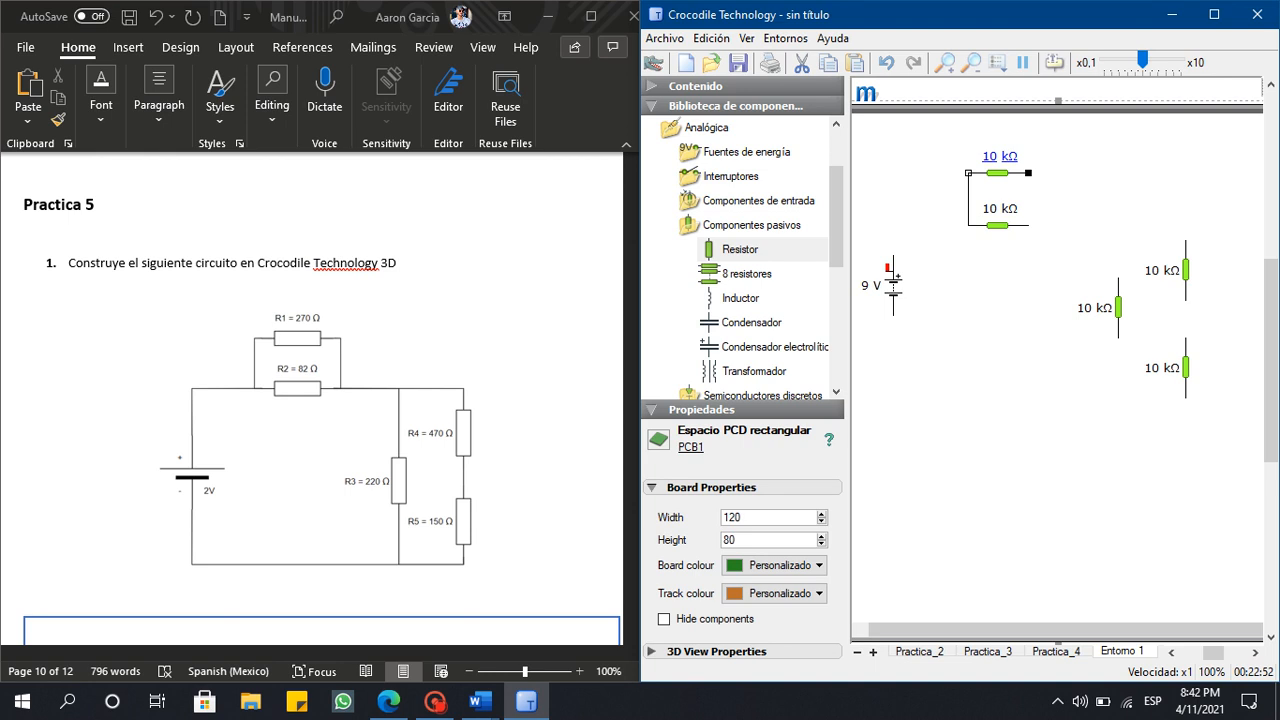
drag(1029, 173, 1029, 226)
drag(1029, 226, 1186, 242)
drag(1118, 278, 1118, 226)
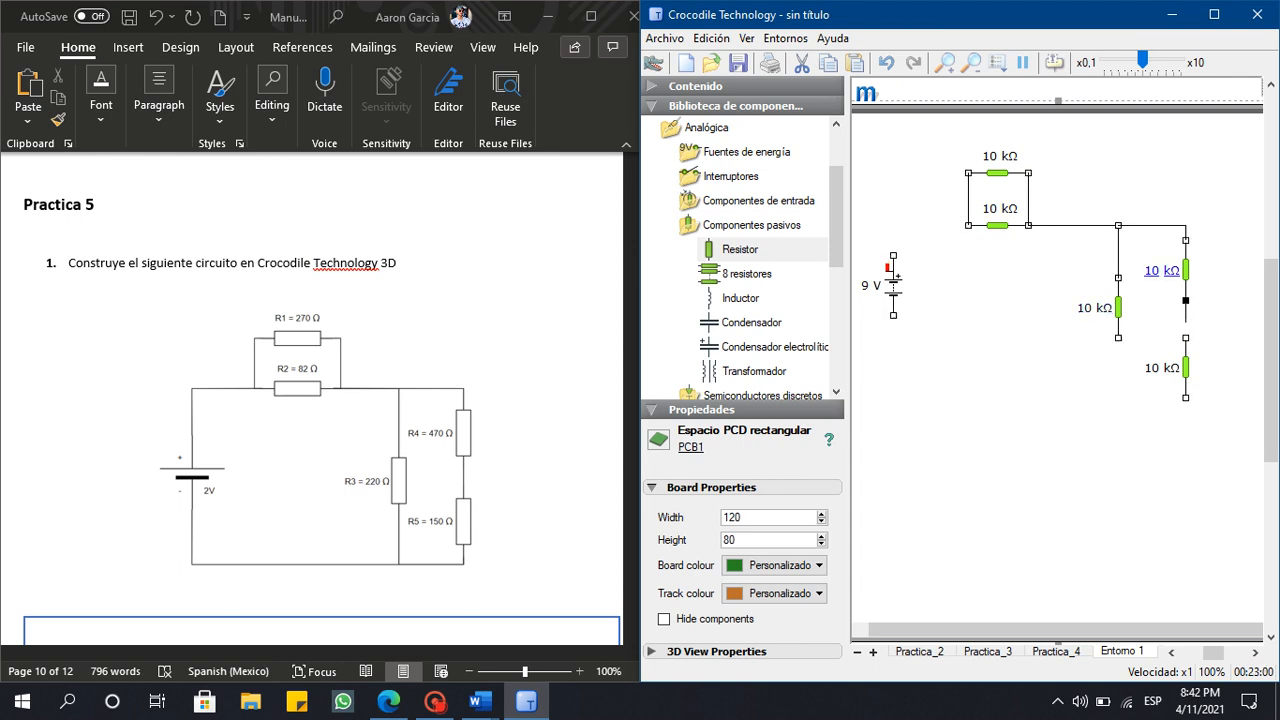
Wire the rightmost resistors in series and close the circuit through the battery, the parallel pair and the middle resistor's lower end.
drag(1186, 300, 1186, 338)
drag(1186, 397, 893, 314)
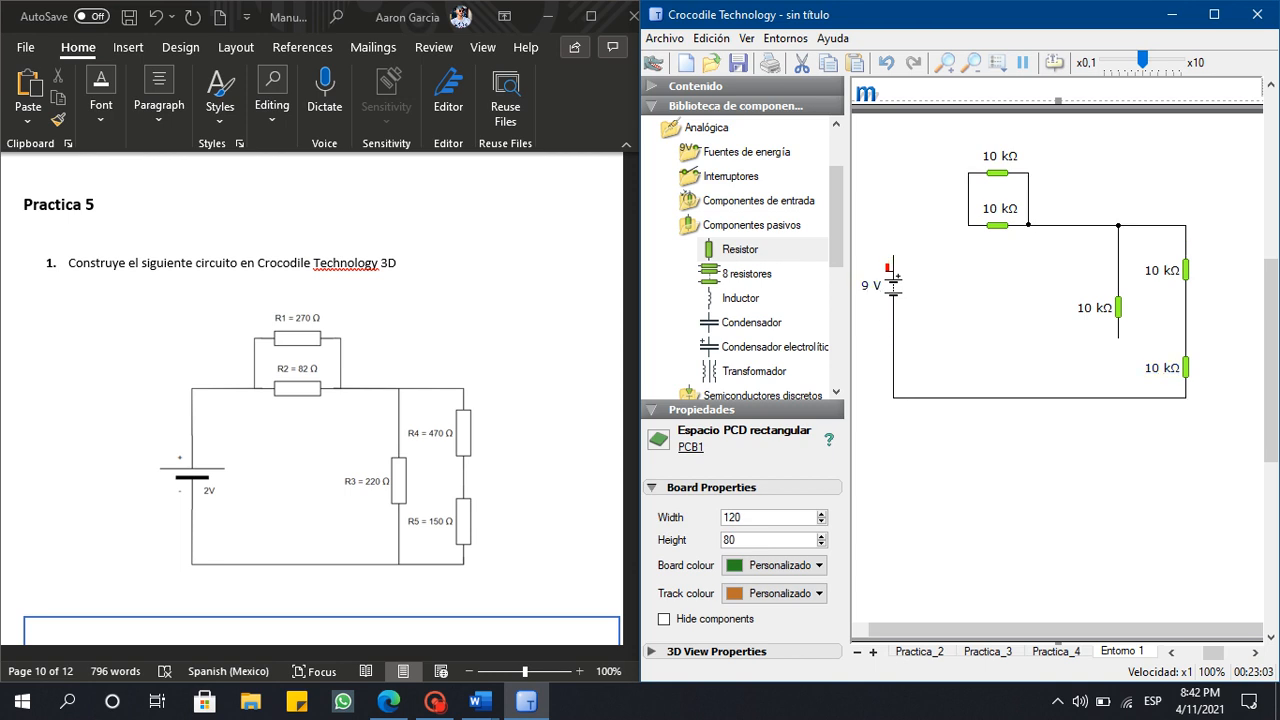
drag(893, 256, 968, 225)
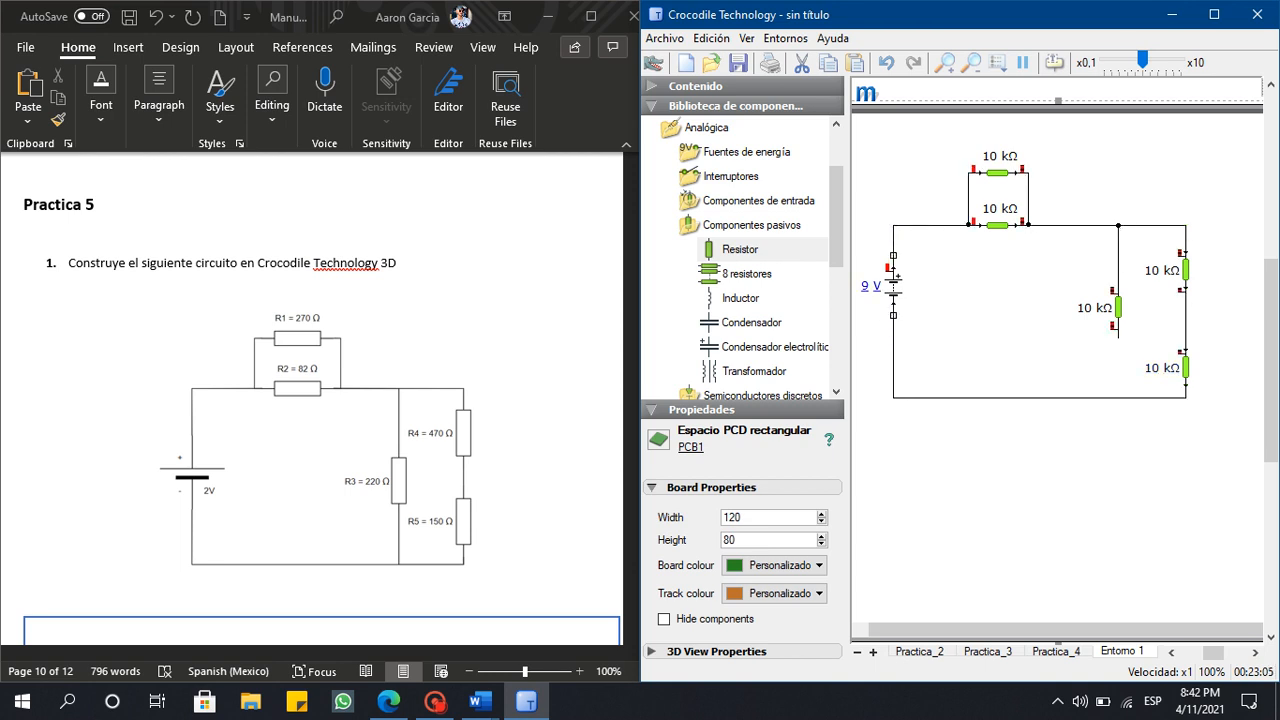
drag(1118, 338, 1118, 397)
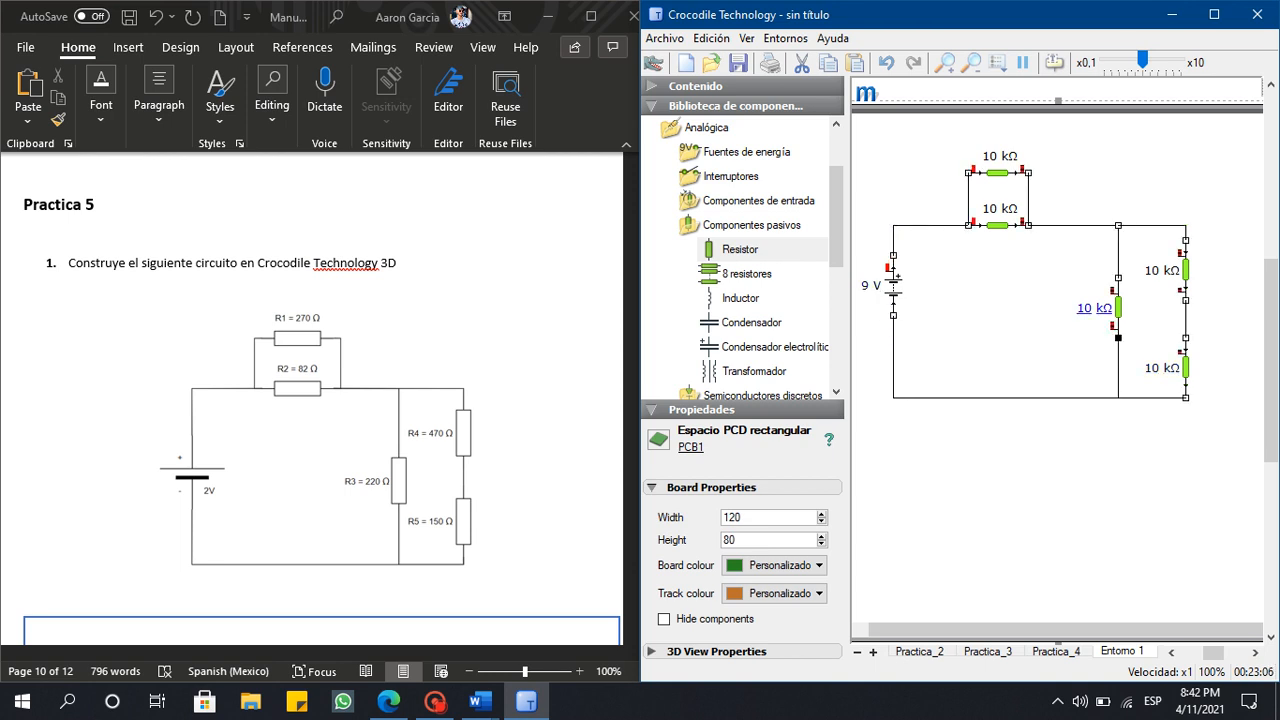
Set the battery voltage to 2 V.
click(865, 286)
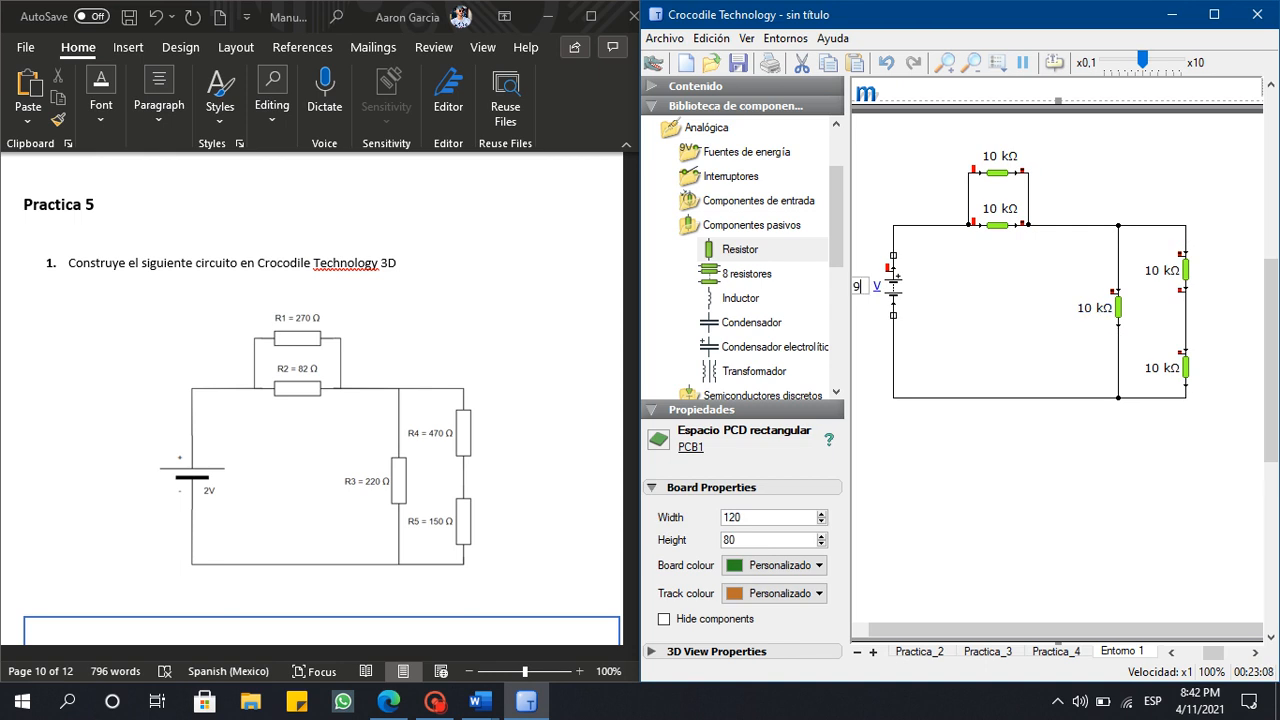
key(BackSpace)
key(Return)
Set the upper resistor of the parallel pair to 270 Ω.
click(991, 156)
key(BackSpace)
key(BackSpace)
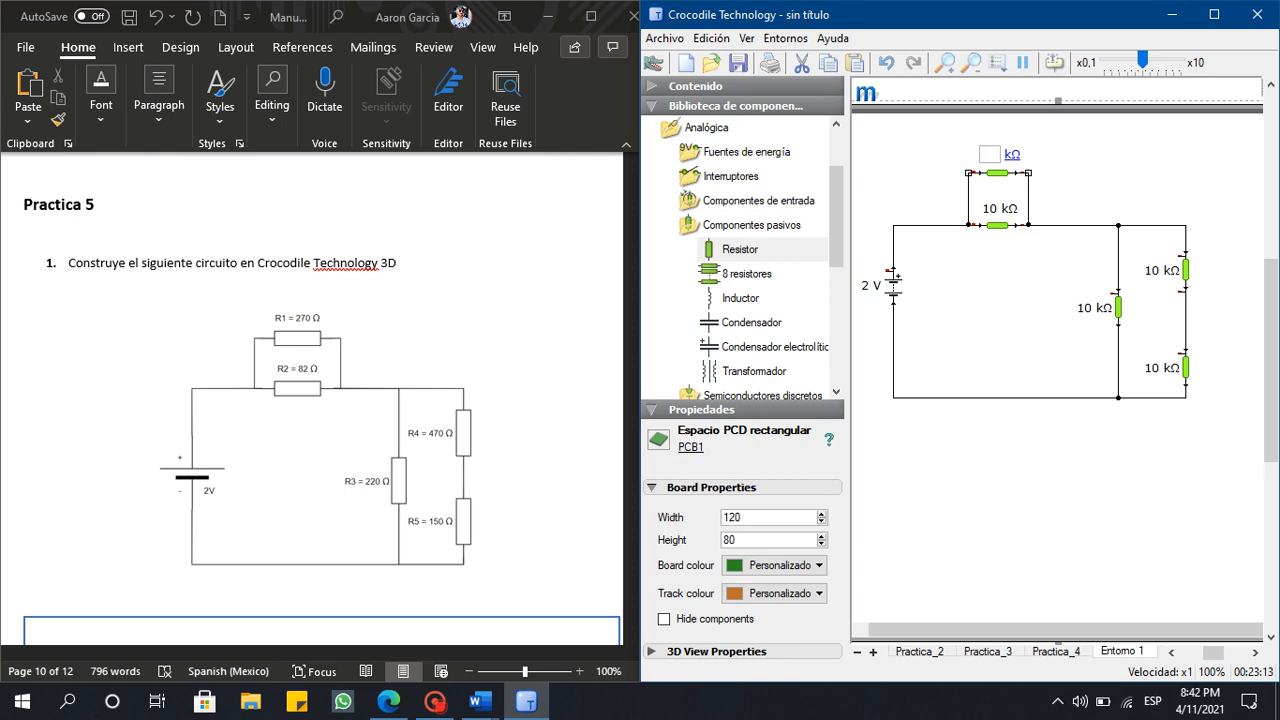
text(270)
click(1018, 156)
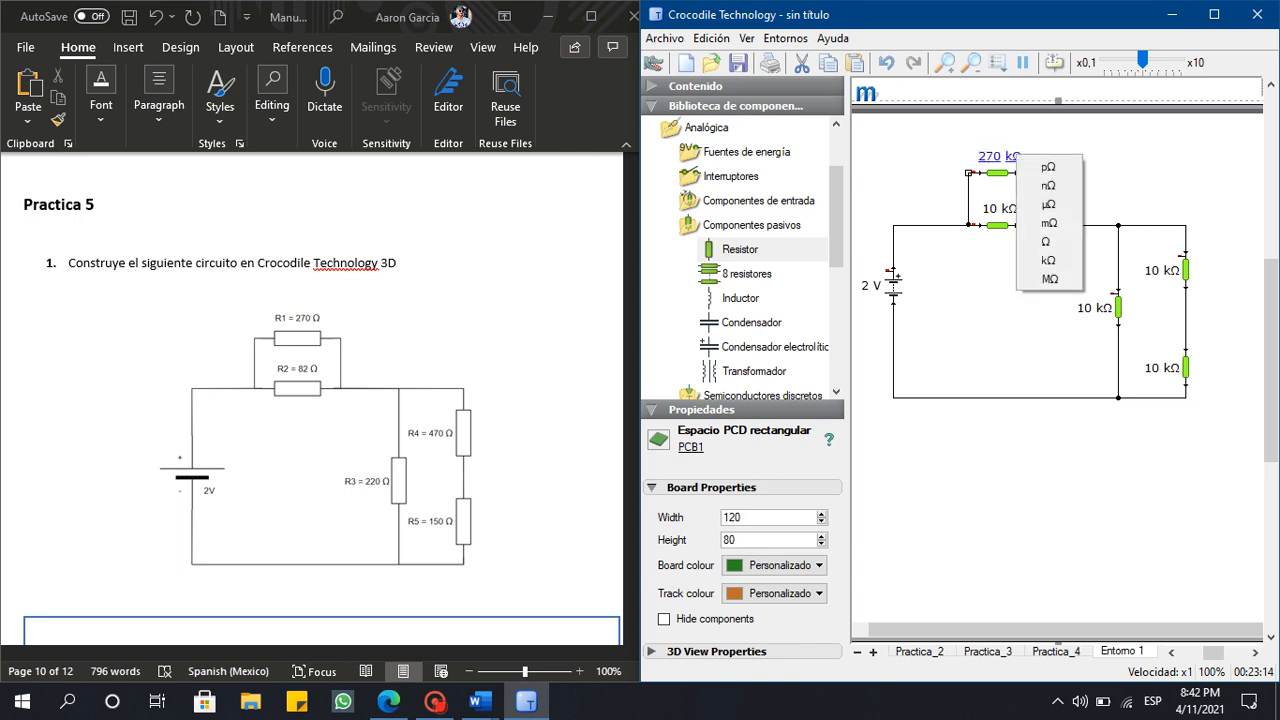
click(1040, 241)
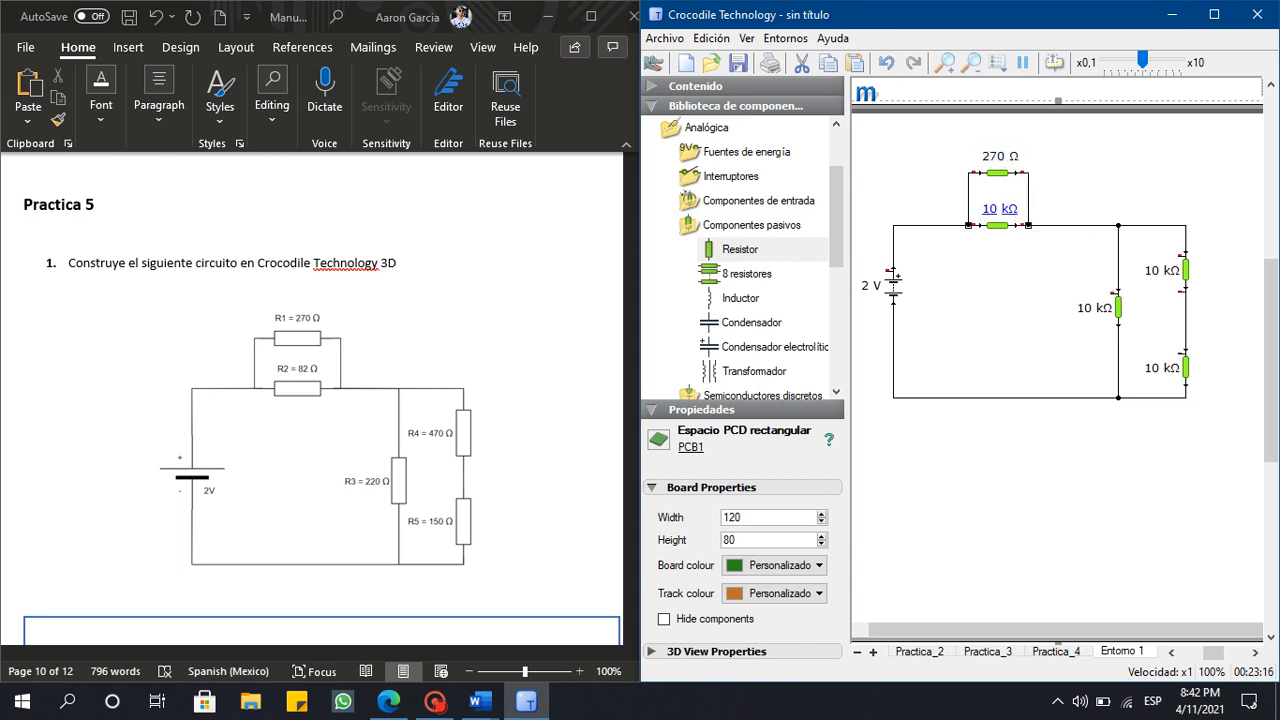
Set the lower resistor of the parallel pair to 82 Ω.
click(992, 208)
key(BackSpace)
key(BackSpace)
text(82)
click(1012, 207)
click(1036, 293)
Set the middle vertical resistor to 220 Ω.
click(1084, 308)
key(BackSpace)
key(BackSpace)
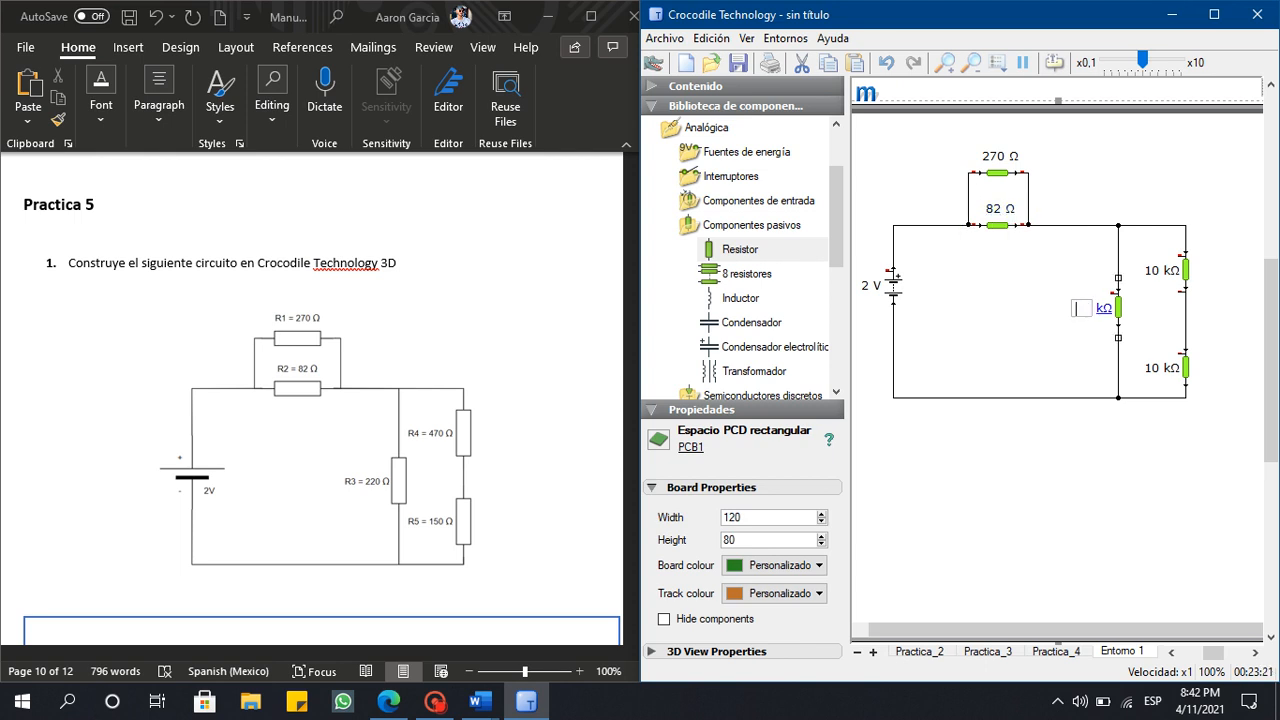
text(220)
click(1104, 308)
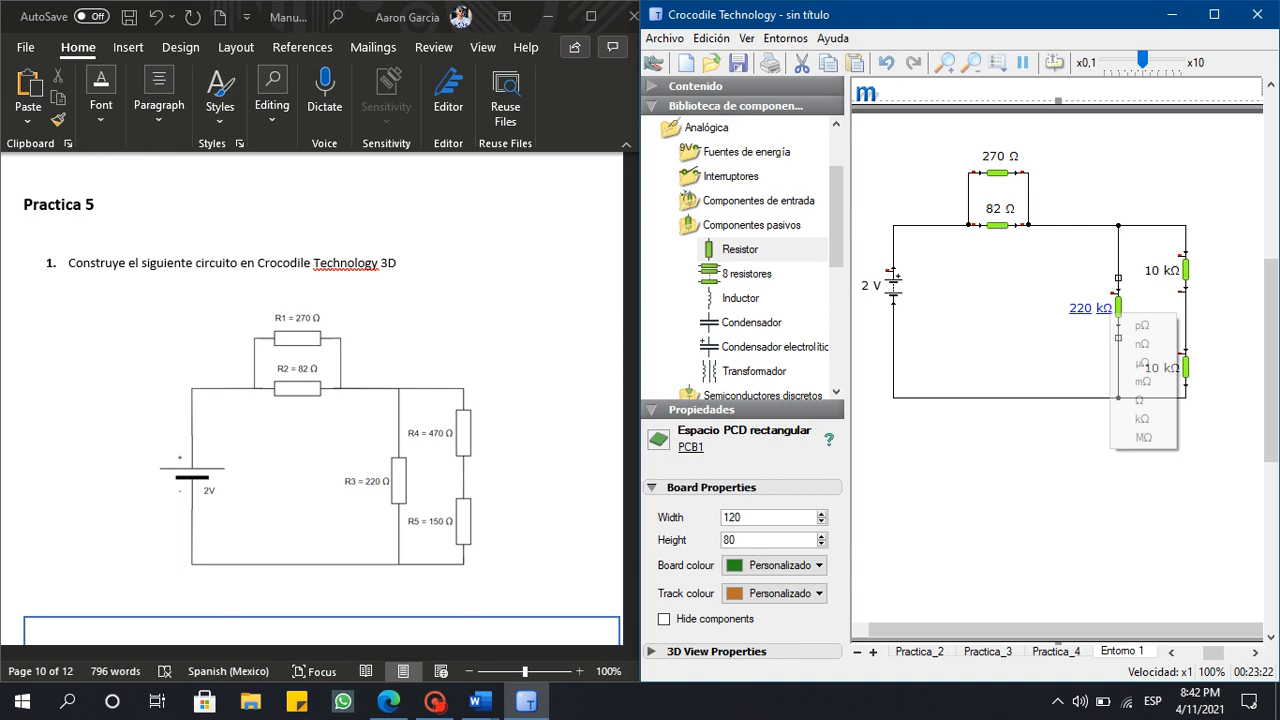
click(1140, 396)
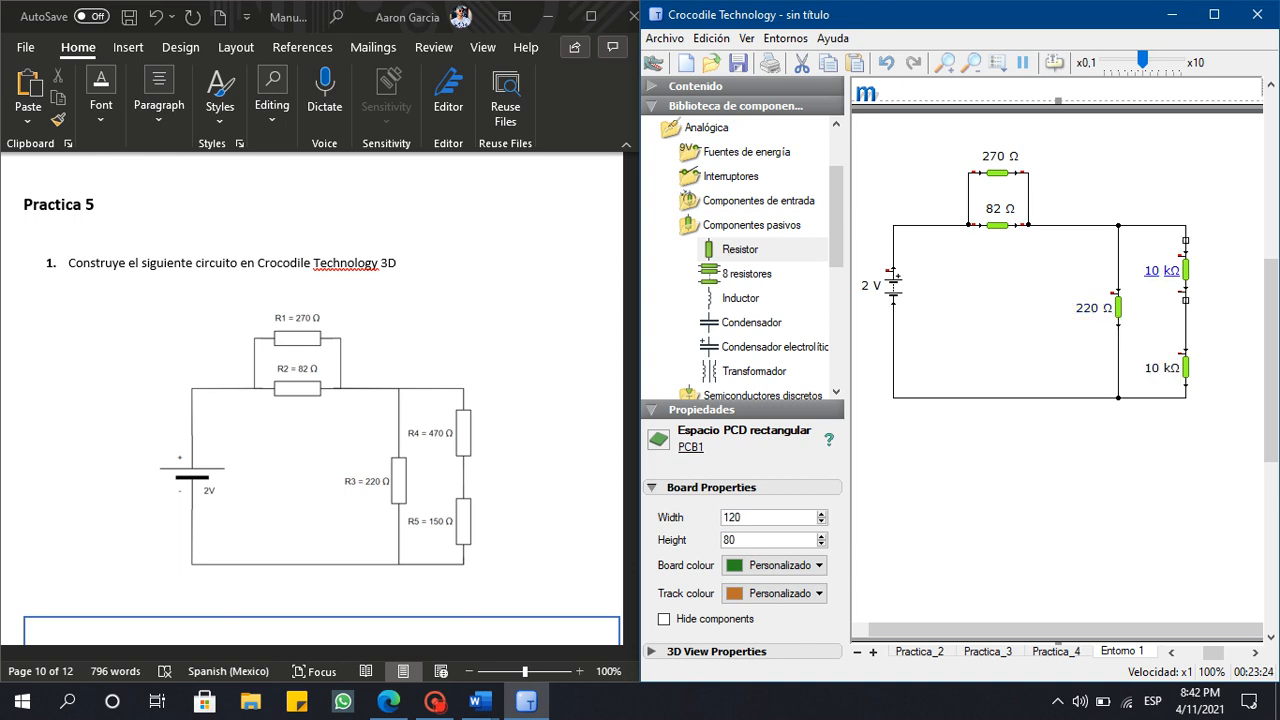
Set the upper resistor of the rightmost branch to 470 Ω.
click(1153, 271)
key(BackSpace)
key(BackSpace)
text(470)
click(1171, 271)
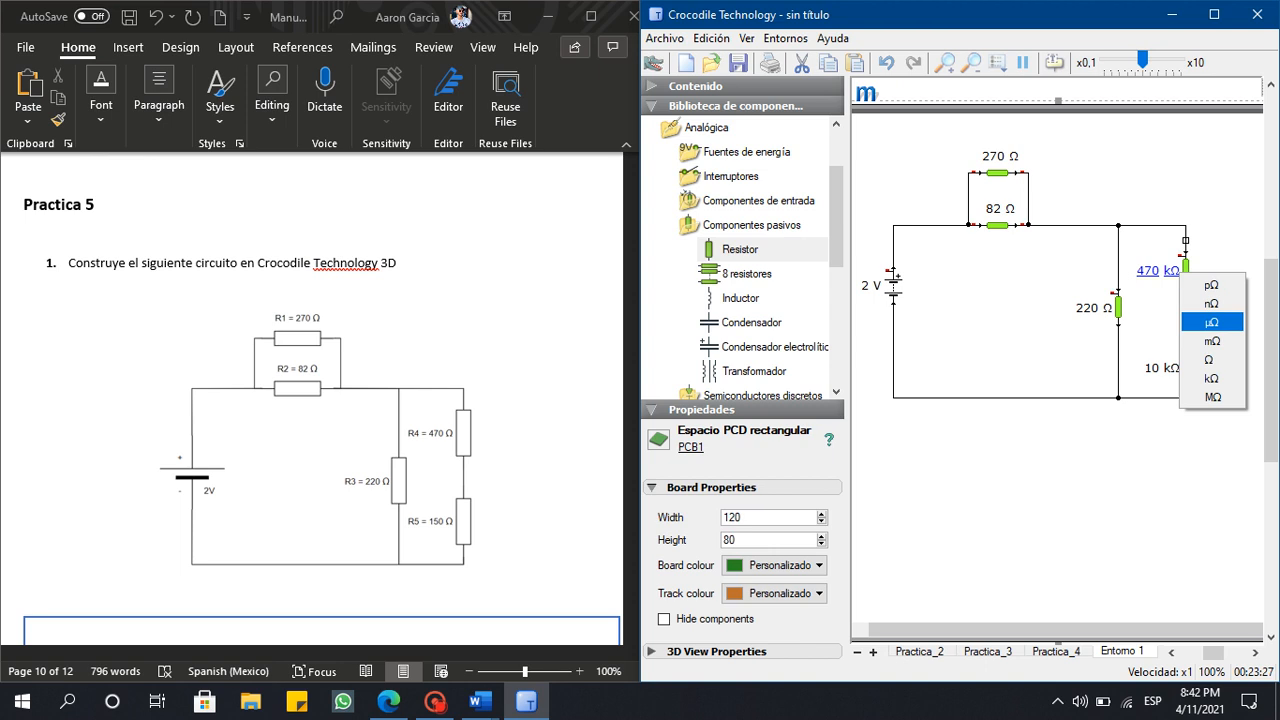
click(1212, 359)
Set the lower resistor of the rightmost branch to 150 Ω.
click(1152, 368)
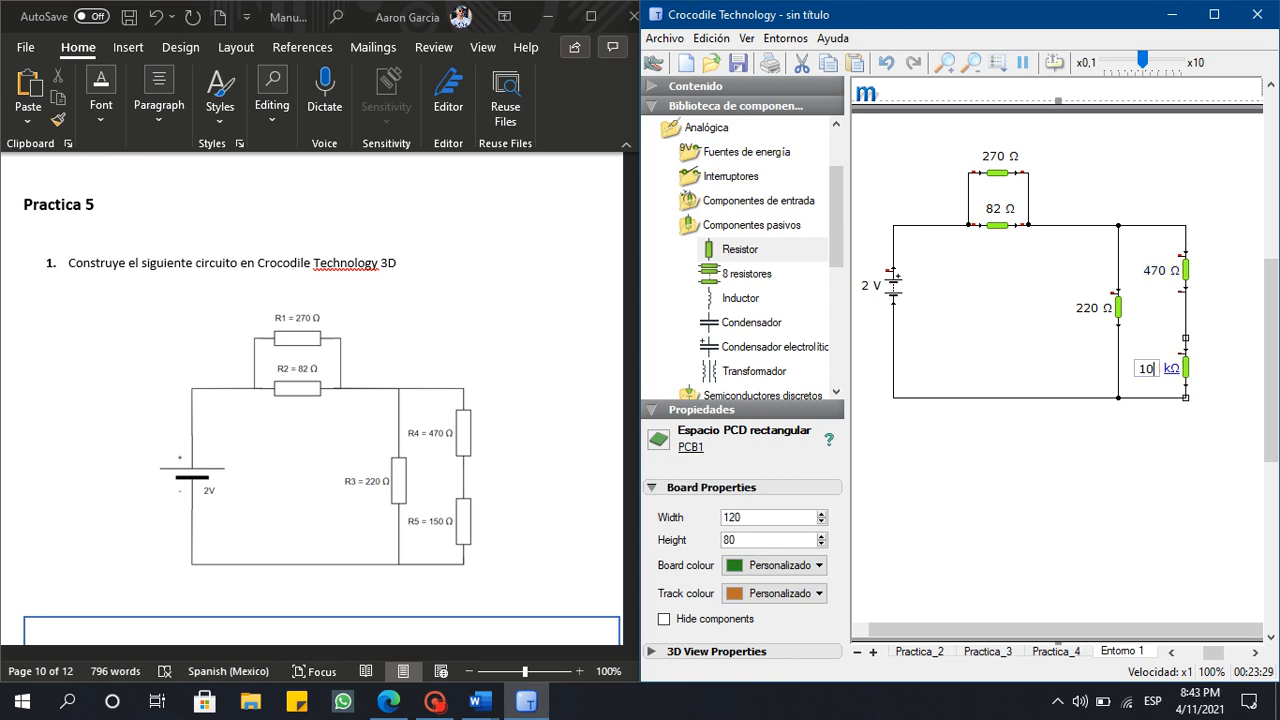
key(BackSpace)
key(BackSpace)
text(150)
click(1171, 368)
click(1210, 457)
Review the document's box for pasting the circuit diagram and the finished circuit in the simulator.
scroll(320, 400, down, 7)
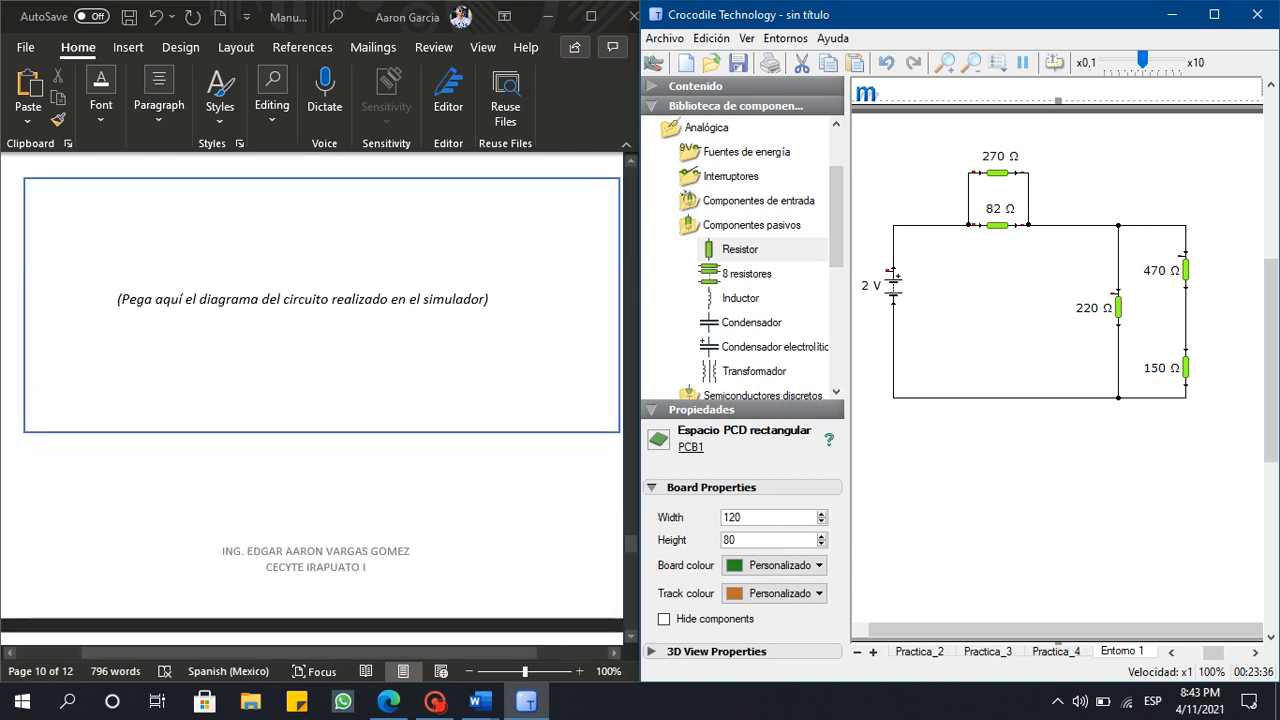
scroll(320, 400, up, 2)
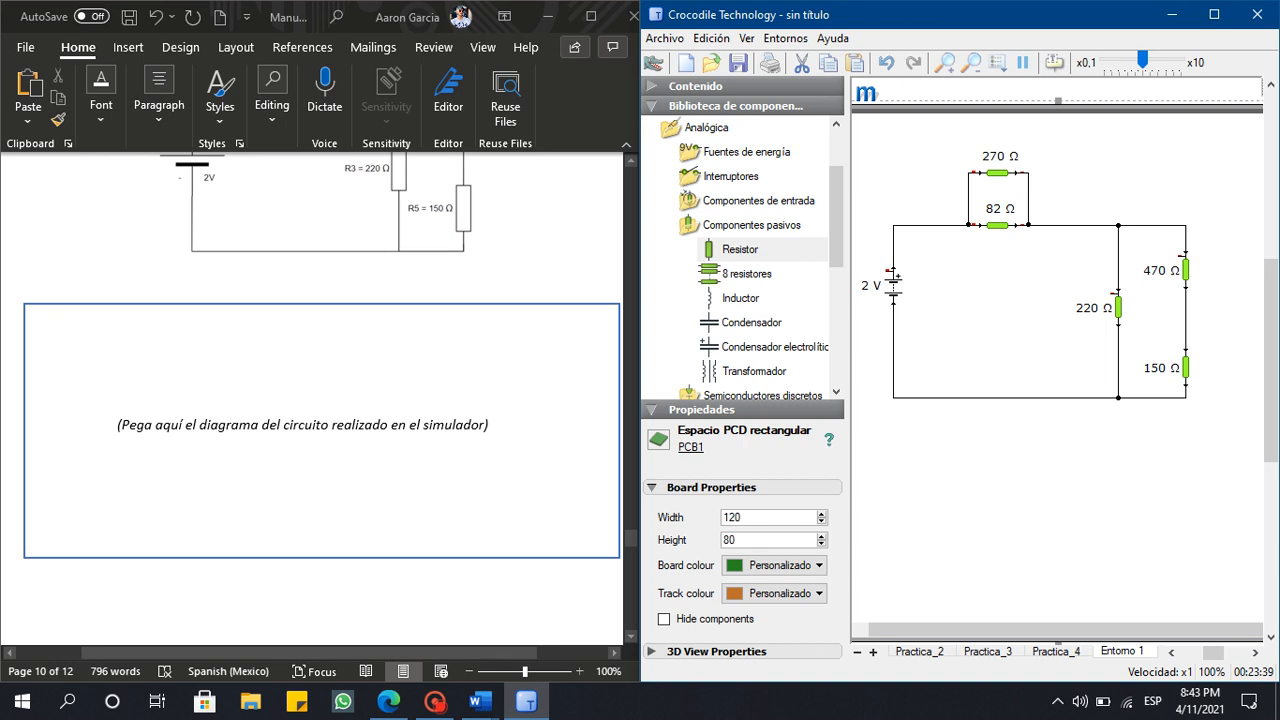
scroll(1057, 370, up, 8)
scroll(1057, 370, down, 6)
scroll(1057, 370, up, 1)
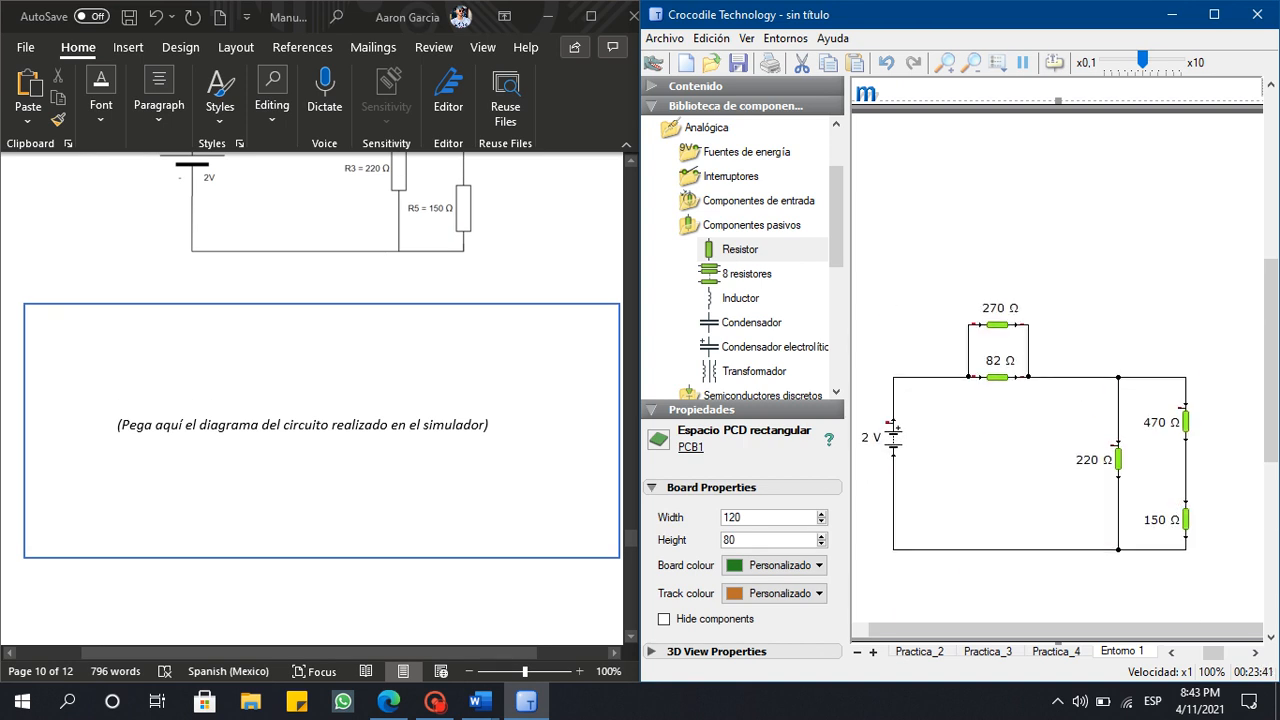
scroll(1057, 370, down, 4)
scroll(1057, 370, up, 7)
scroll(1057, 370, down, 5)
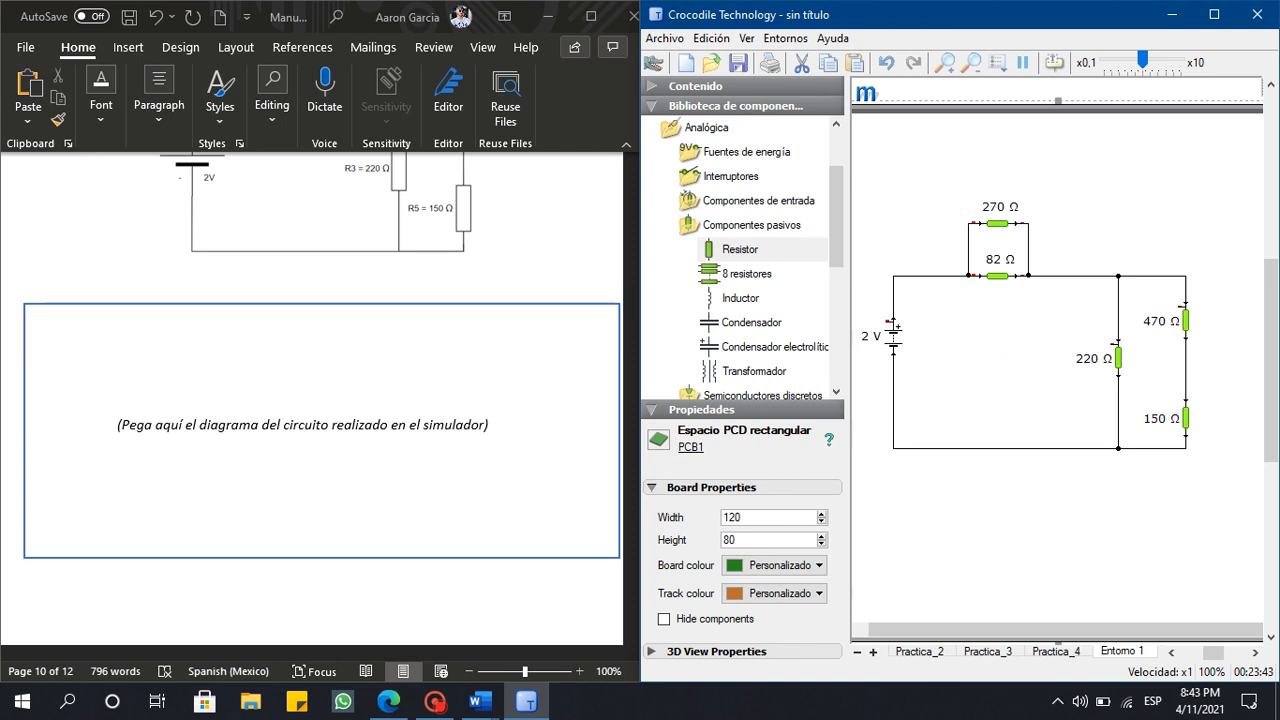
Capture a rectangular screen snip of the finished Practica 5 circuit in the simulator.
click(1248, 700)
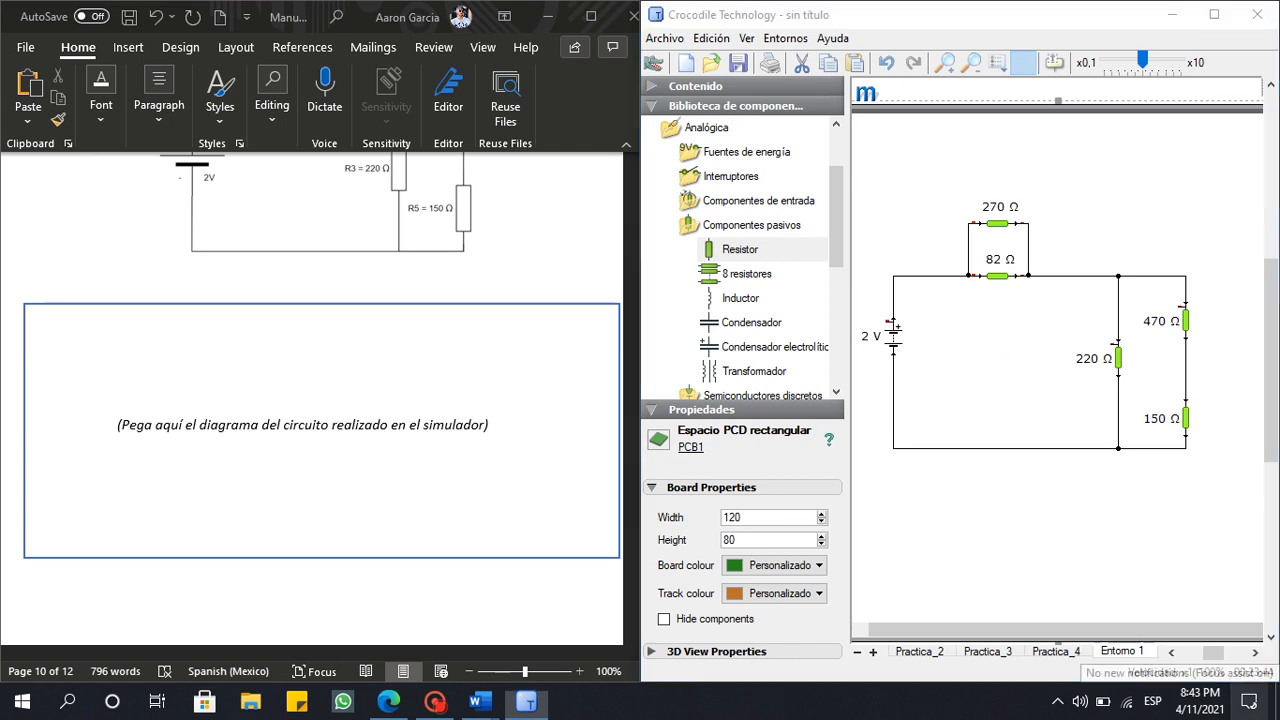
key(super+shift+s)
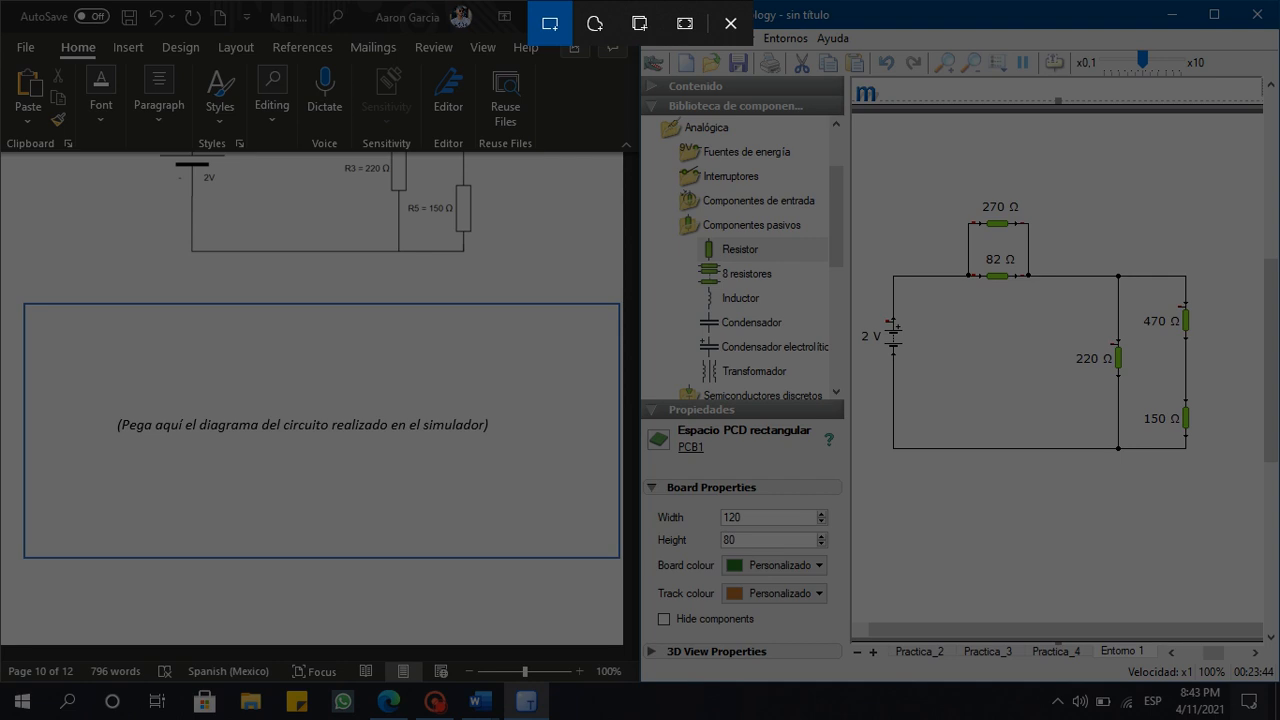
mouse_move(852, 455)
mouse_down()
mouse_move(981, 217)
mouse_move(1206, 137)
mouse_move(1214, 208)
mouse_move(1218, 197)
mouse_up()
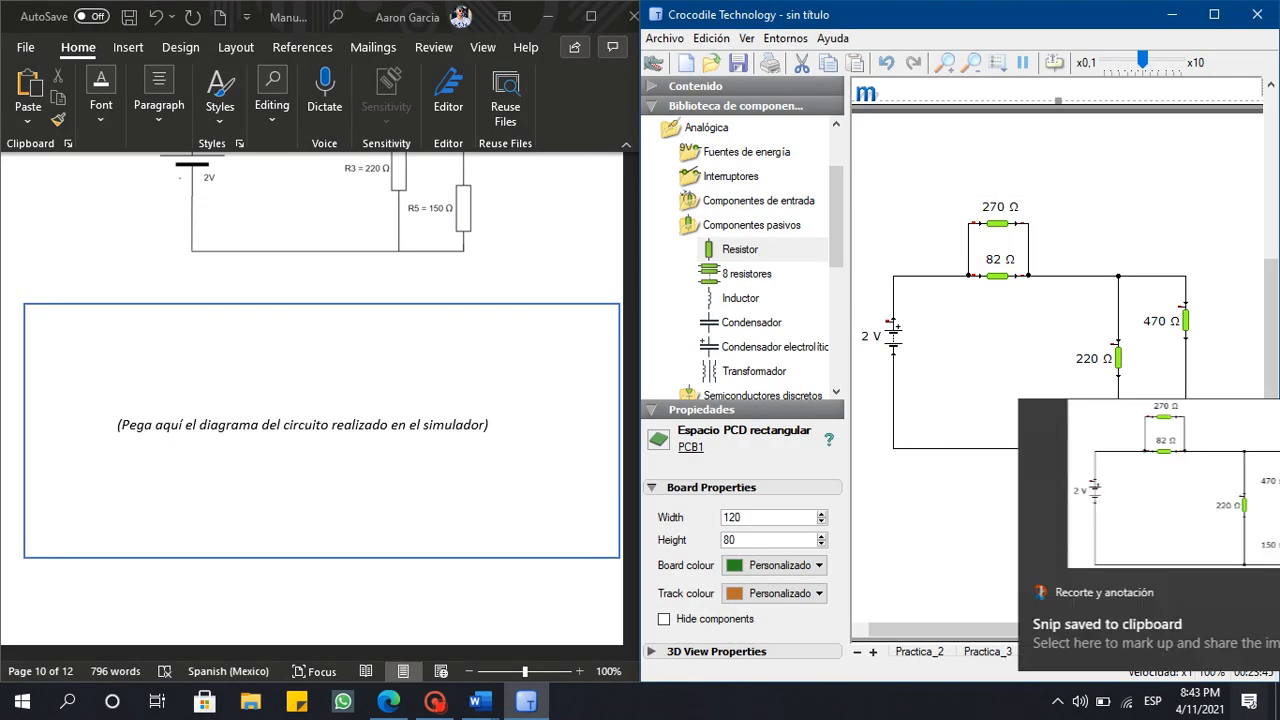
Replace the placeholder text in the document's diagram box with the captured circuit image.
click(492, 426)
drag(490, 425, 117, 425)
key(BackSpace)
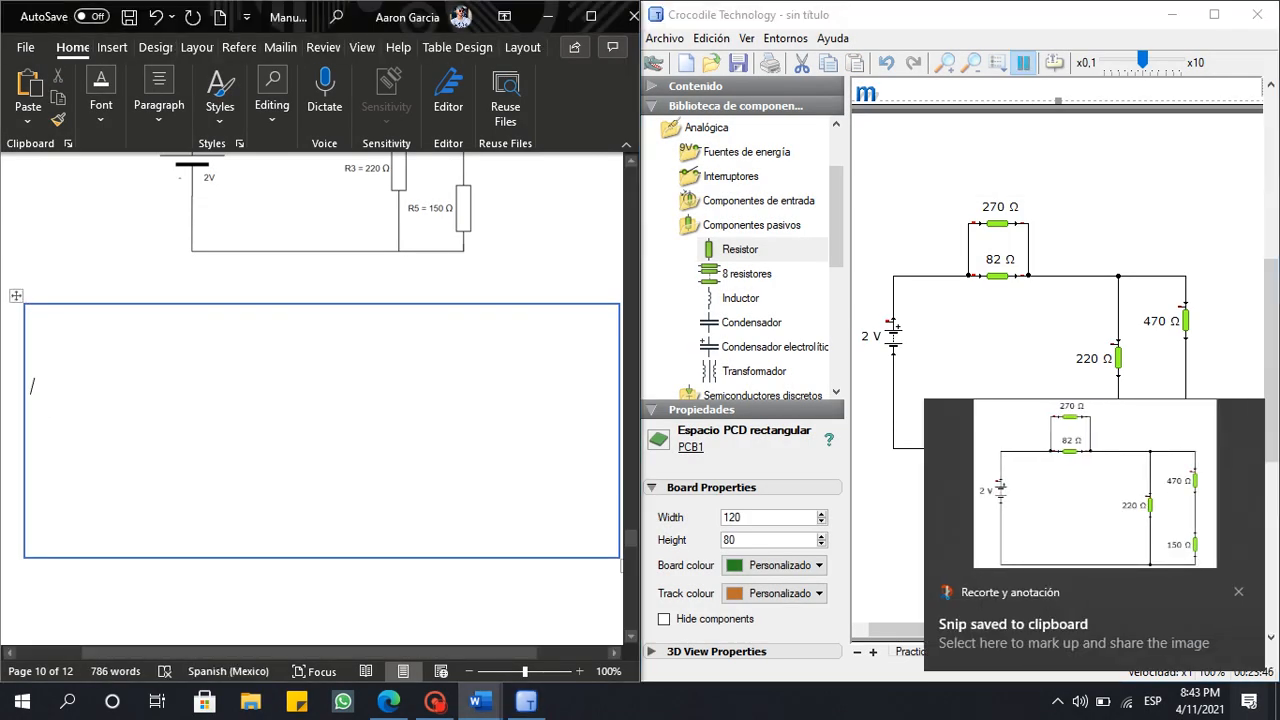
right_click(50, 390)
click(95, 361)
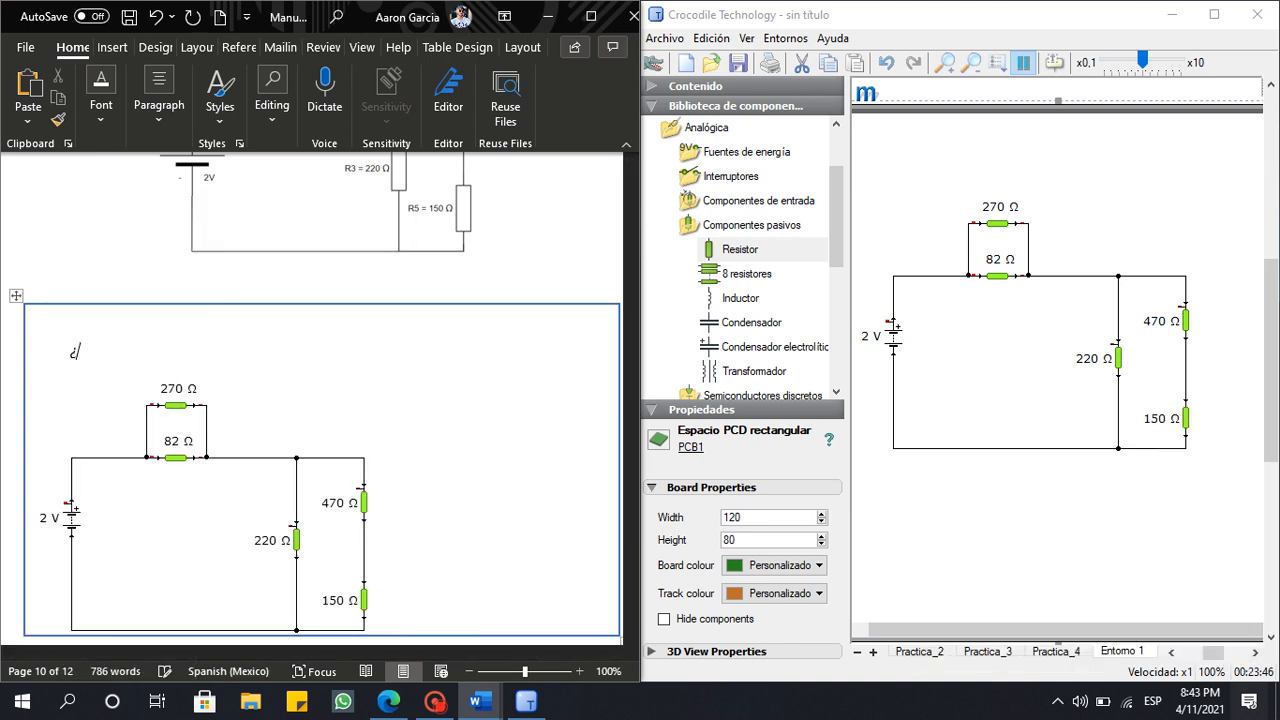
Remove the stray text line above the pasted circuit image and add an empty line below it.
click(32, 315)
key(Delete)
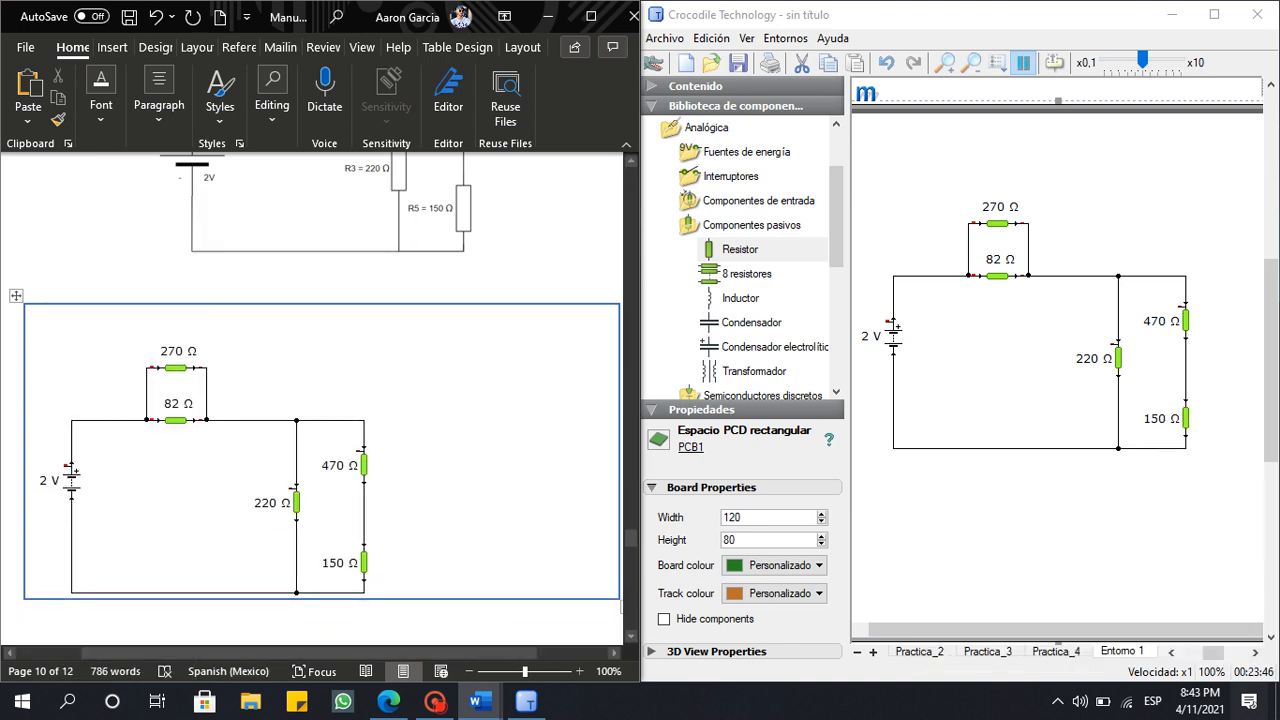
click(423, 591)
key(Return)
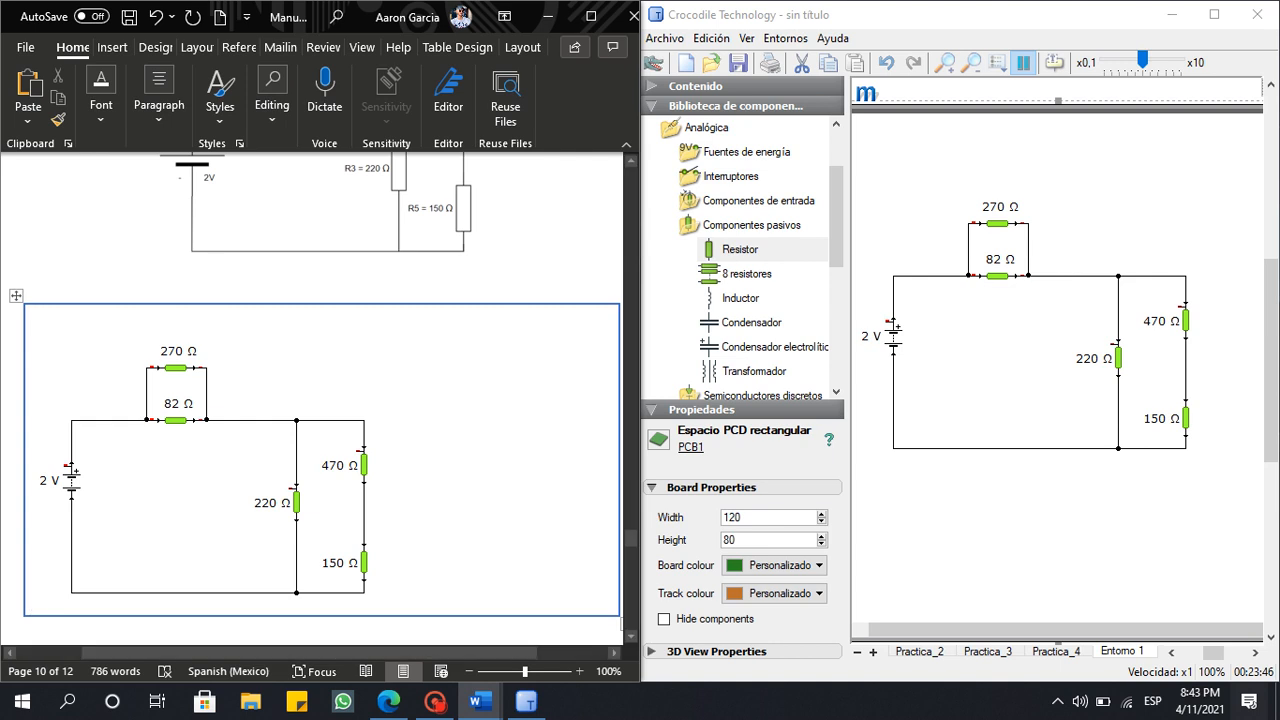
click(300, 575)
right_click(268, 543)
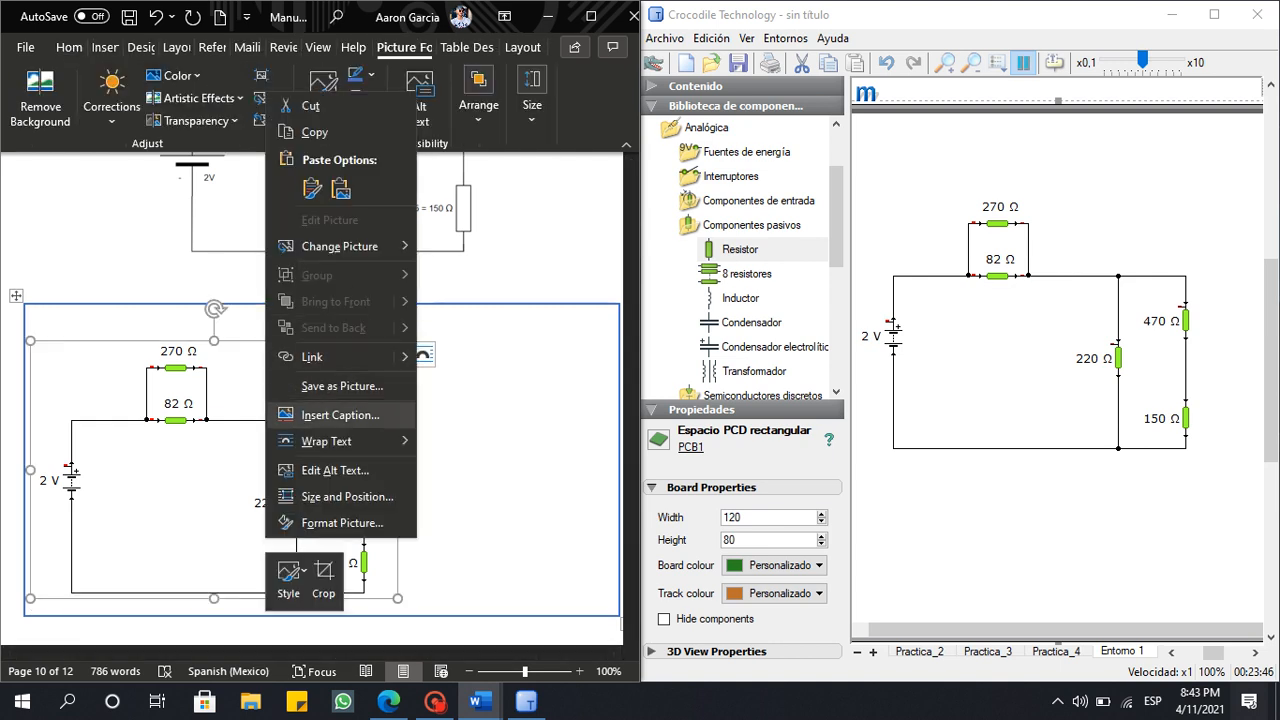
click(340, 414)
key(Escape)
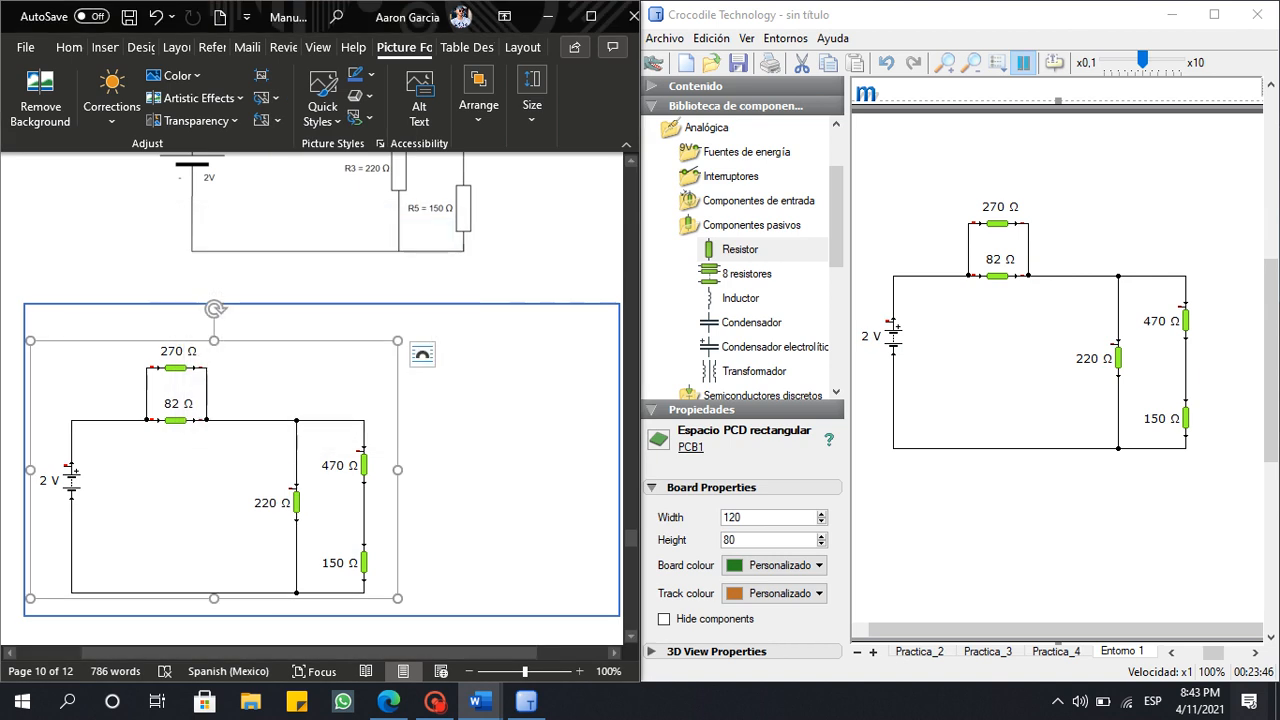
Select the wording "Diagrama del circuito" in the Figura 5 caption for reuse and return to the Practica 5 diagram.
scroll(315, 400, down, 10)
scroll(315, 400, up, 15)
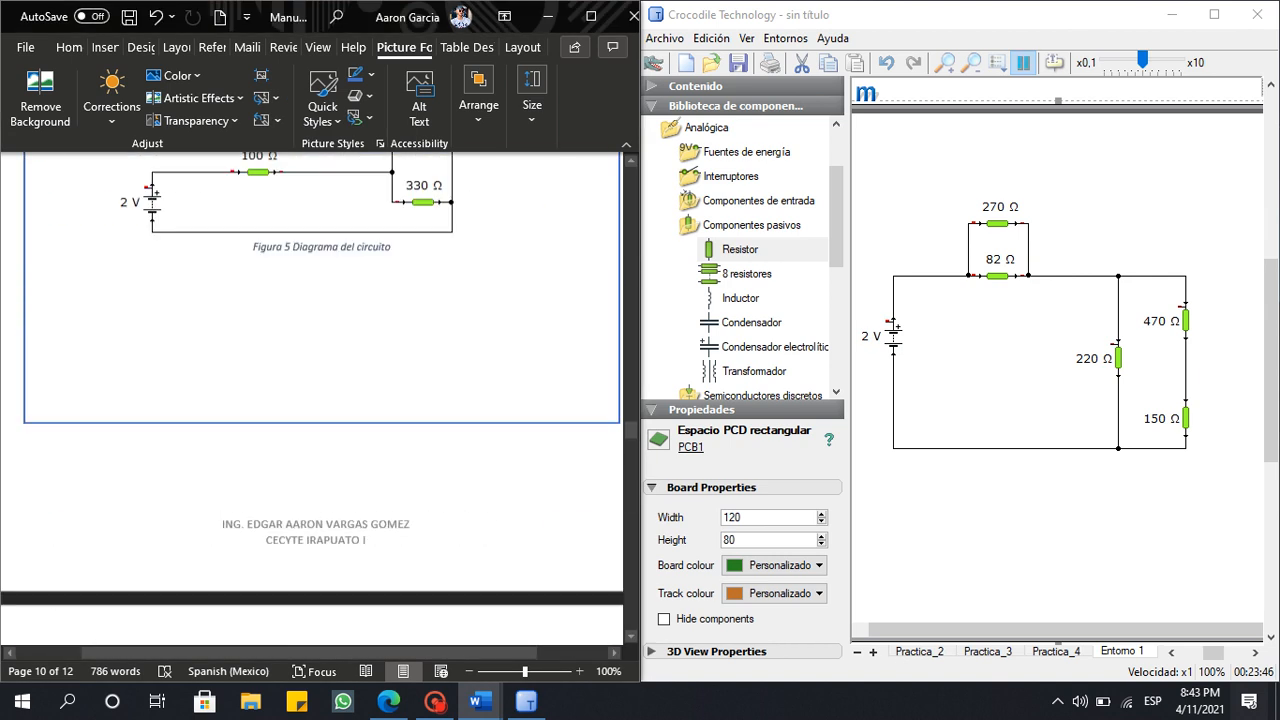
drag(293, 580, 391, 580)
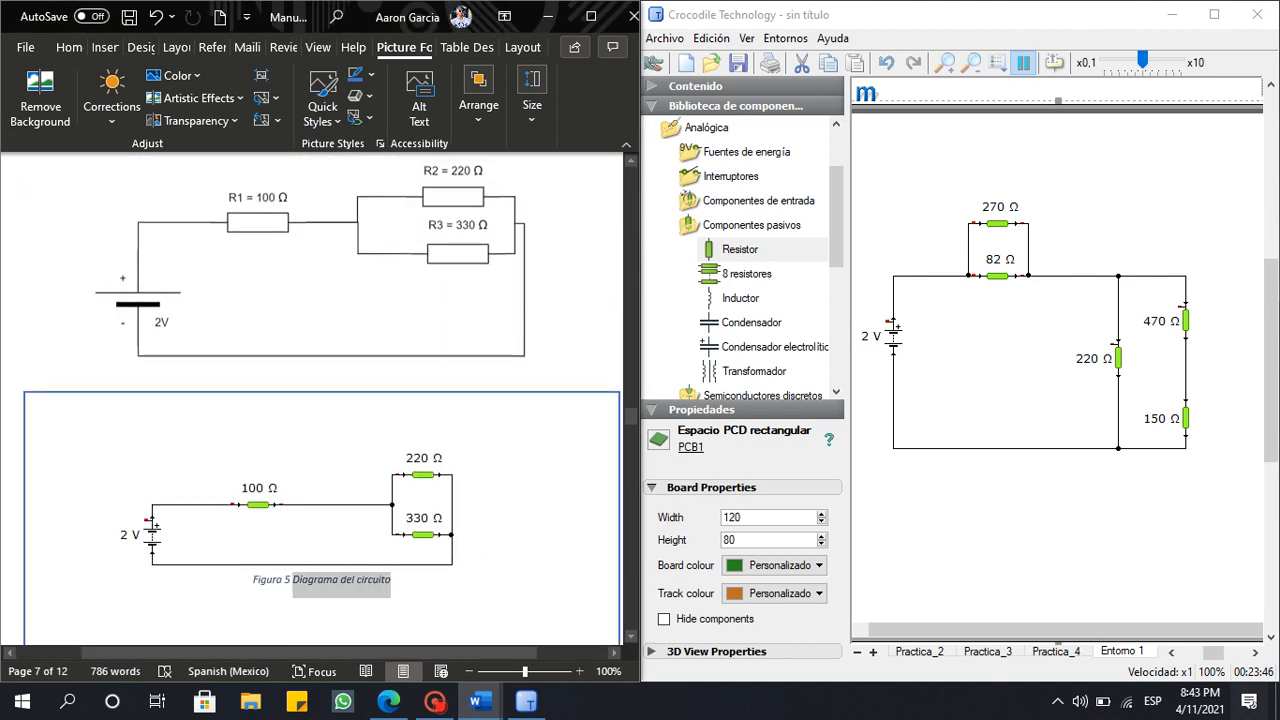
scroll(315, 400, down, 15)
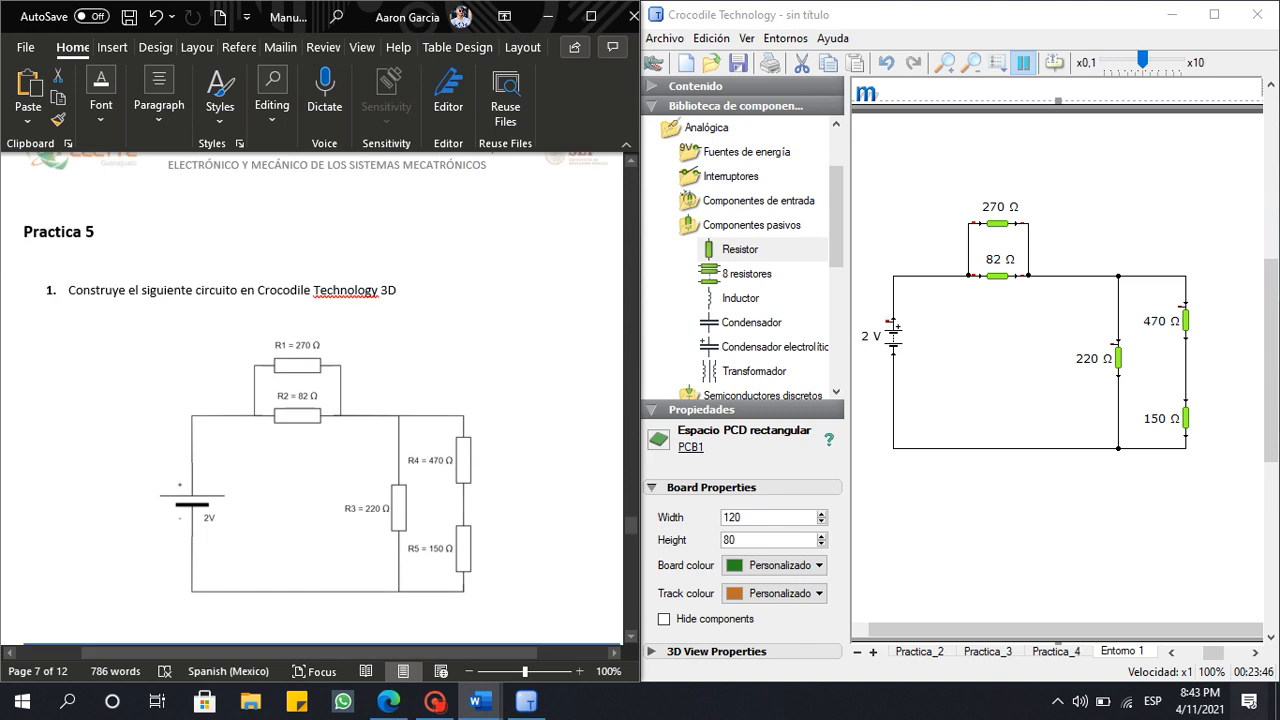
key(super+Tab)
key(Escape)
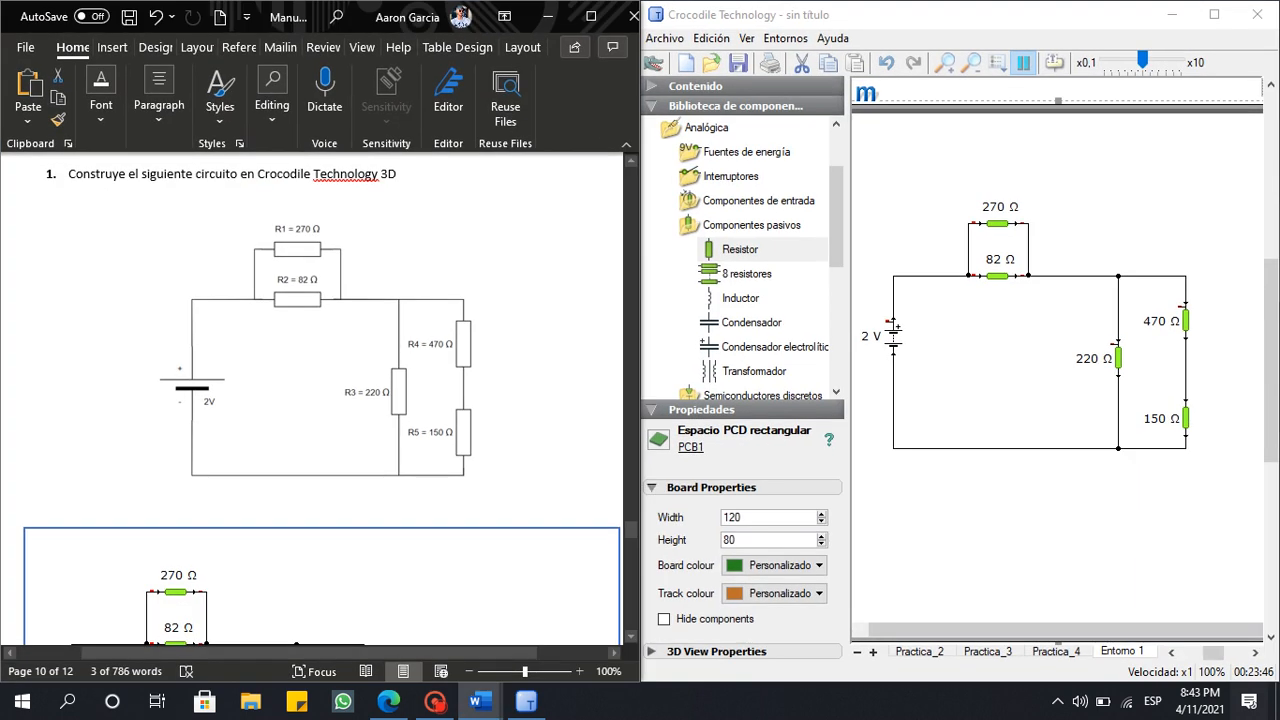
Insert a Figura caption reading "Diagrama del circuito." below the pasted circuit image.
scroll(320, 400, down, 3)
scroll(228, 240, down, 1)
right_click(228, 233)
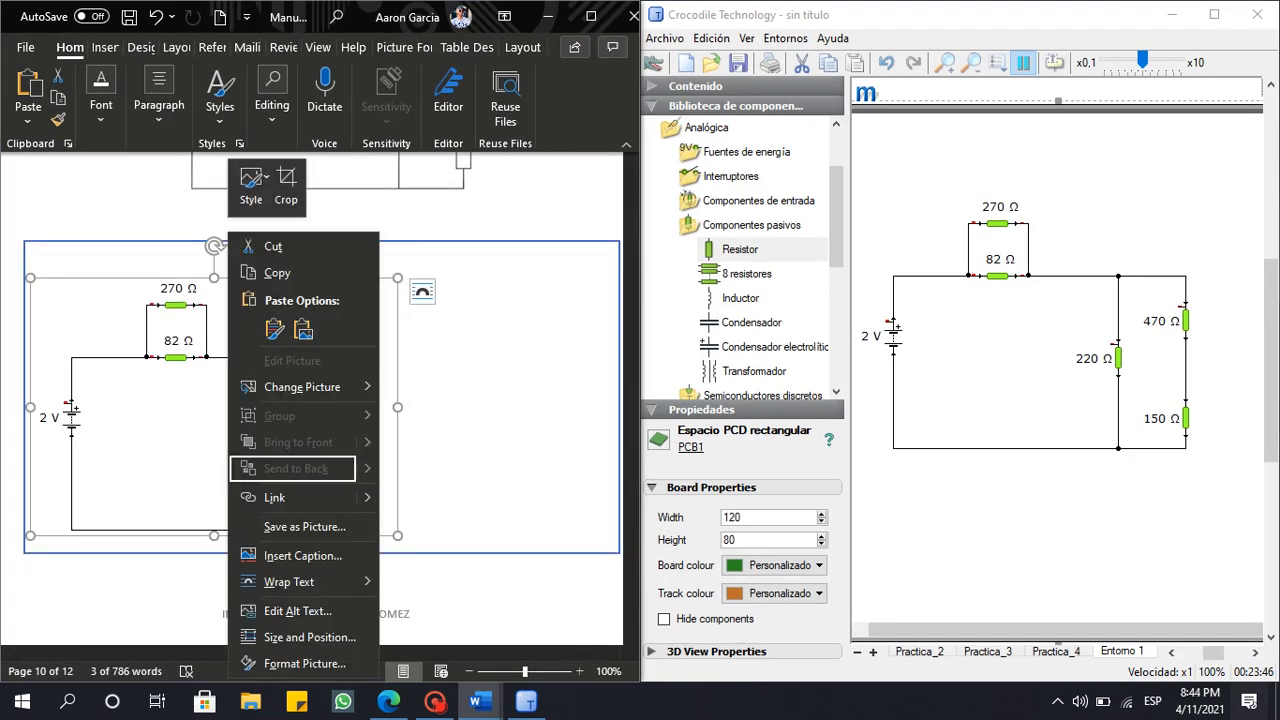
click(303, 556)
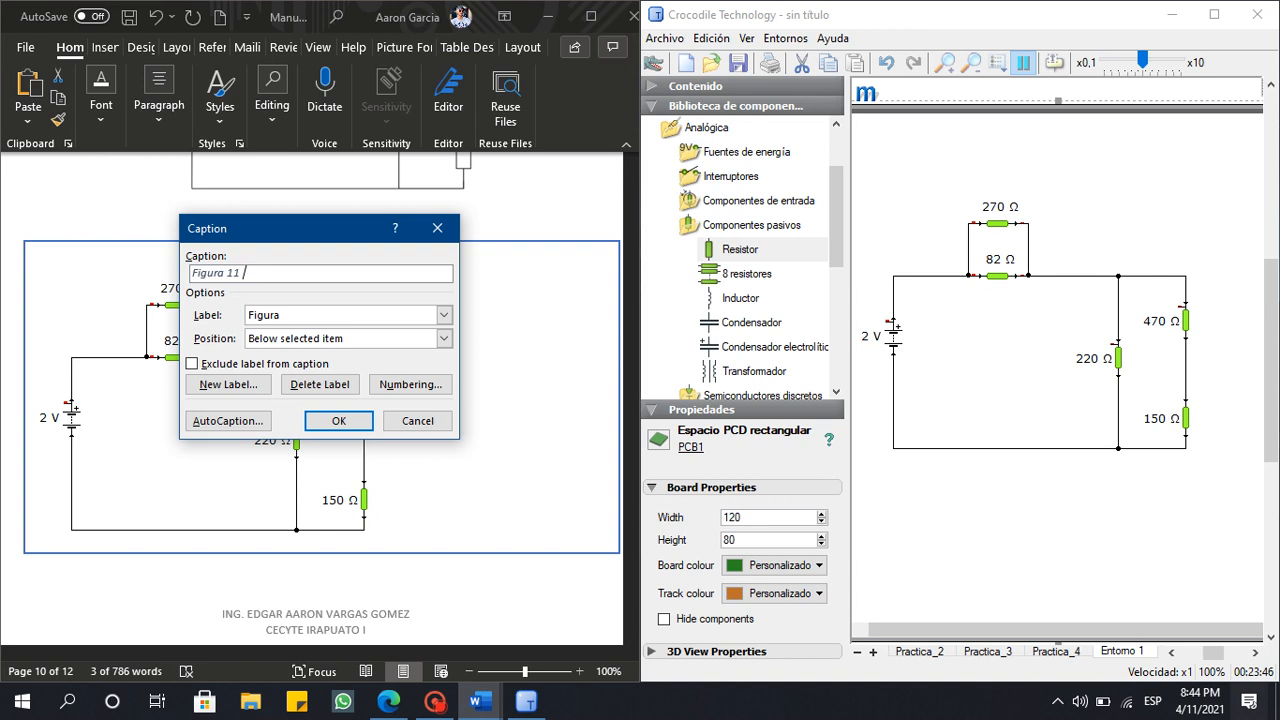
text(Diagrama del circuito.)
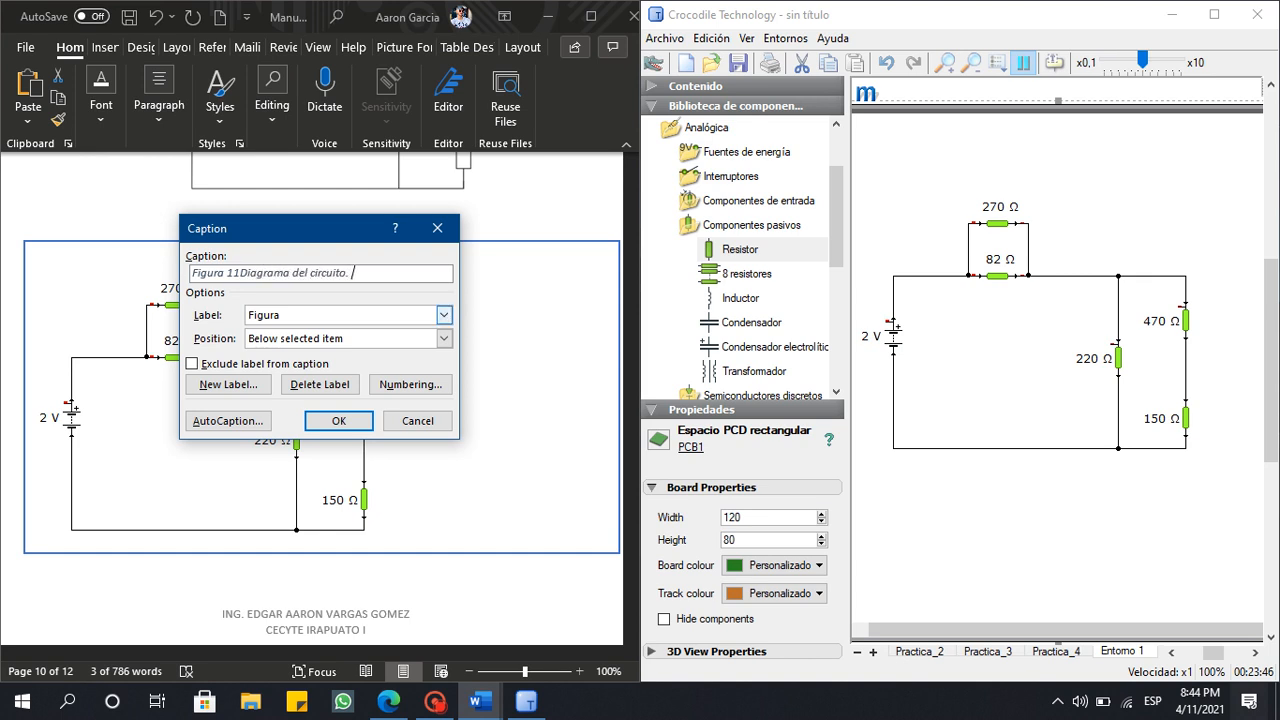
click(339, 421)
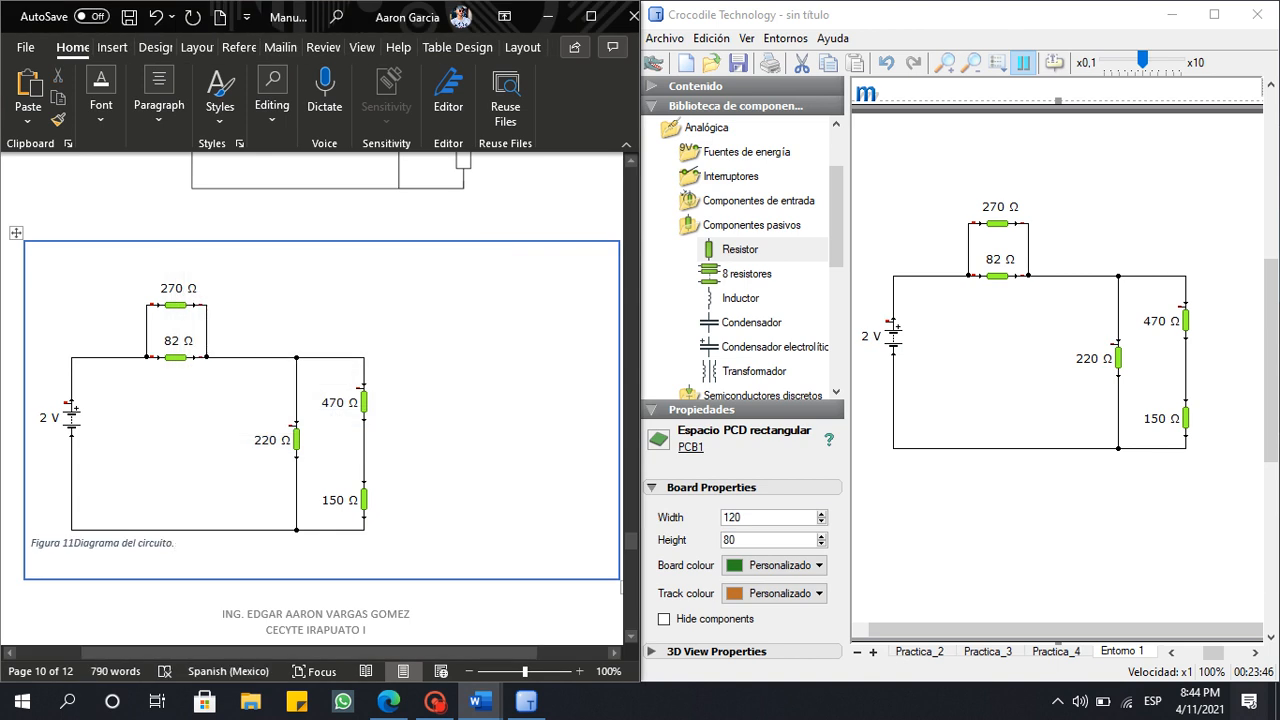
Center the pasted circuit image and its caption inside the diagram box.
drag(180, 544, 138, 402)
click(159, 105)
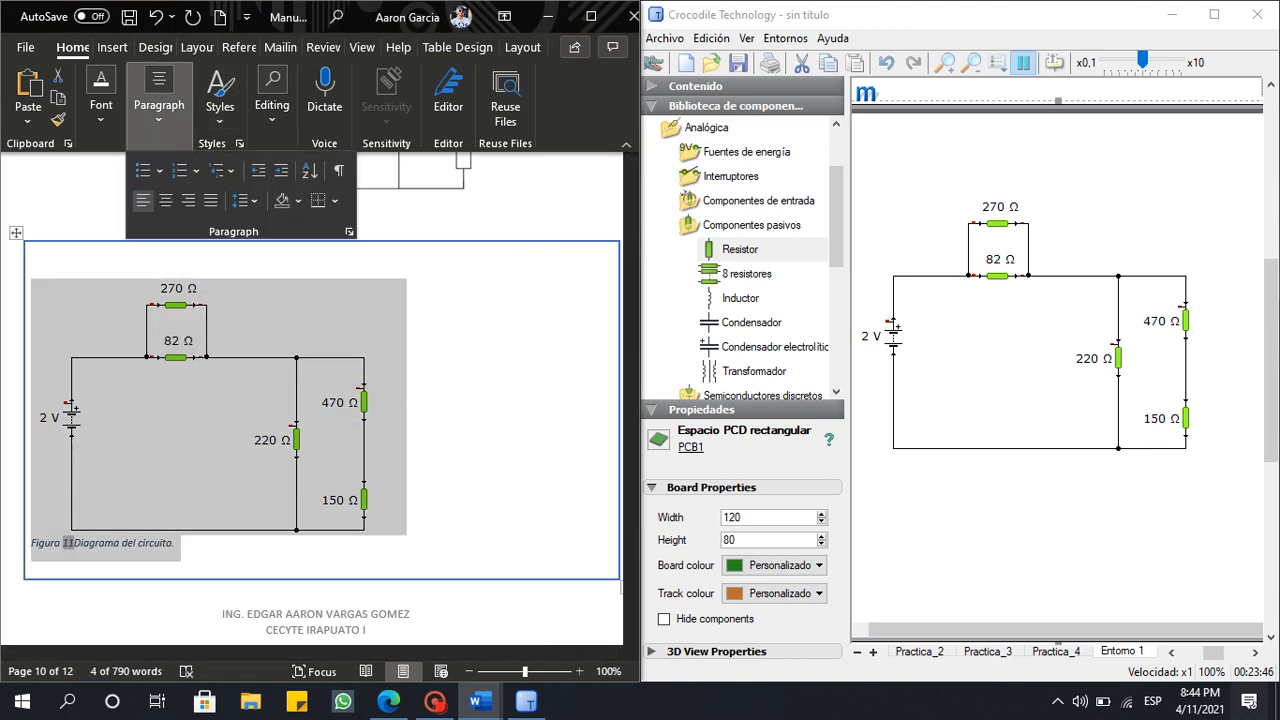
click(165, 200)
click(487, 528)
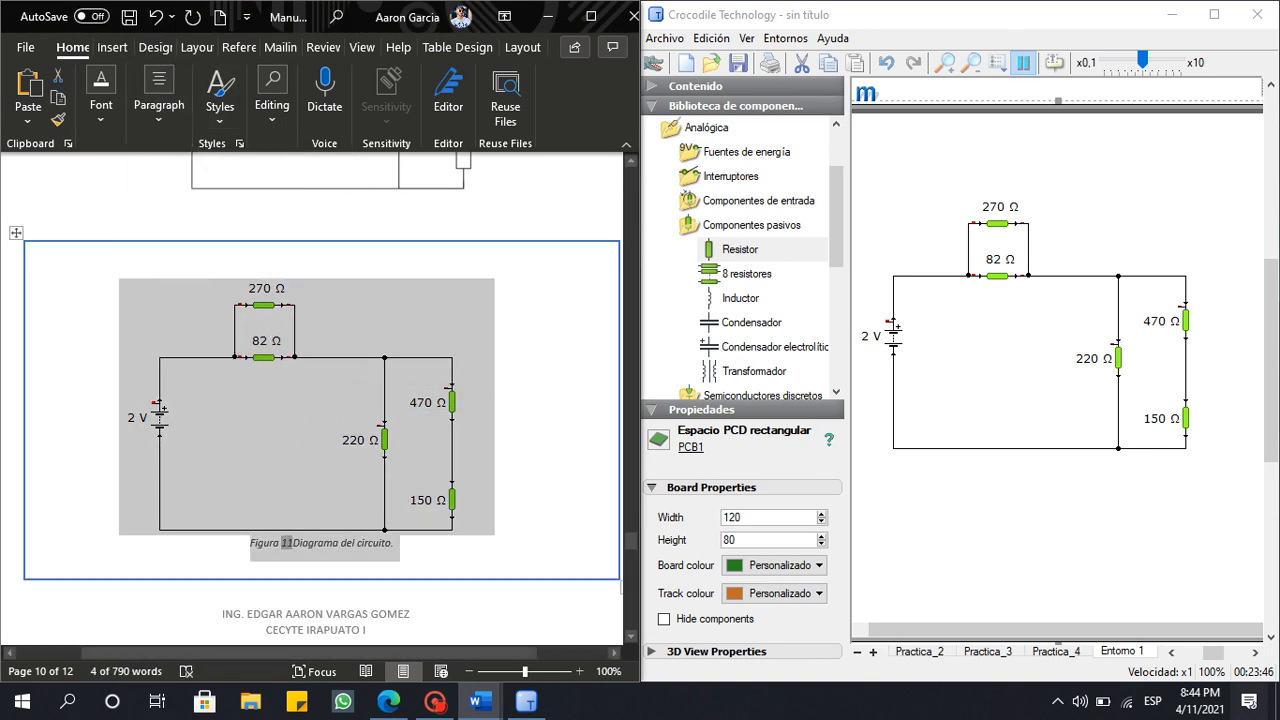
scroll(487, 540, up, 1)
click(487, 544)
Compare the pasted diagram with the Practica 5 reference circuit above it in the document.
scroll(487, 544, up, 5)
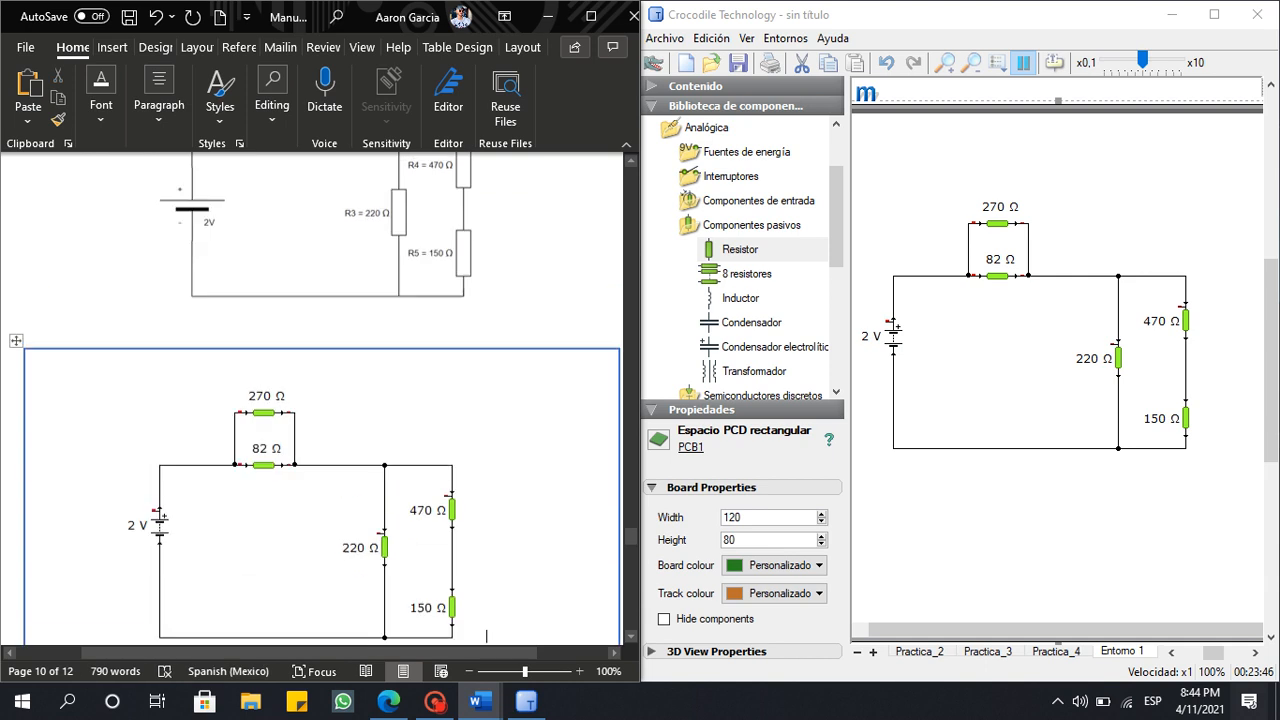
scroll(487, 544, down, 3)
scroll(312, 400, down, 1)
scroll(312, 400, up, 4)
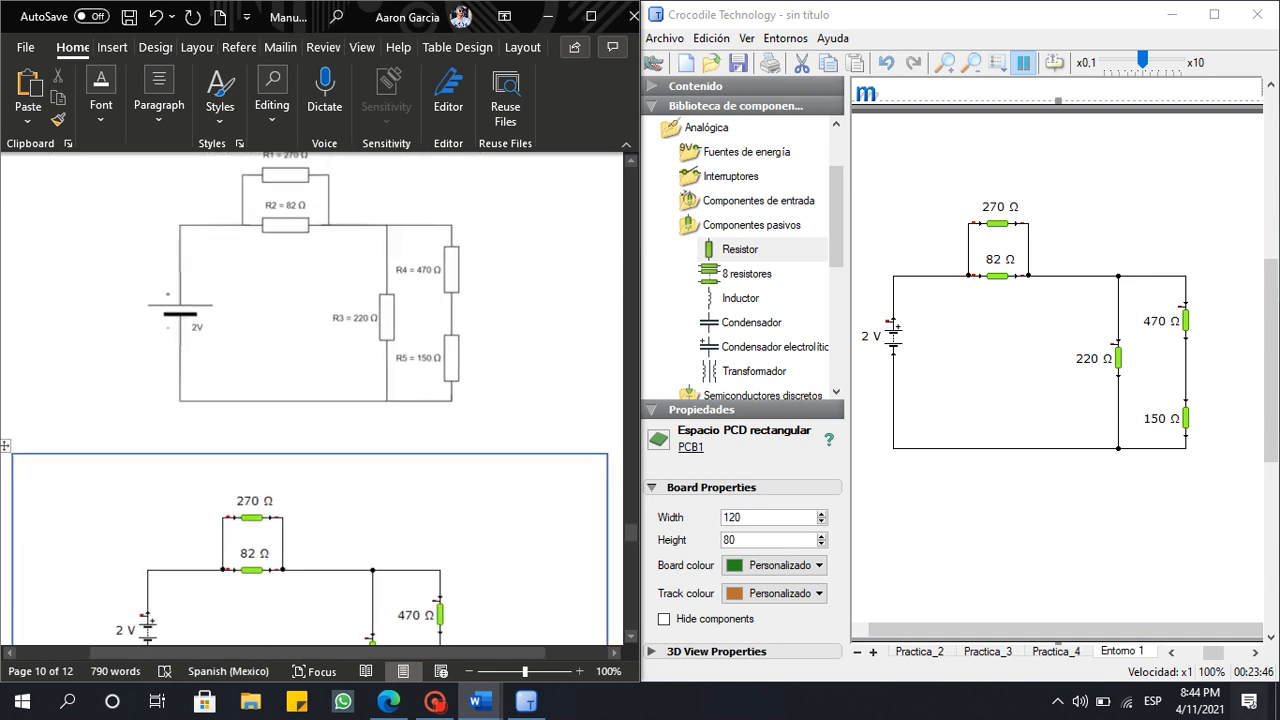
scroll(312, 400, down, 4)
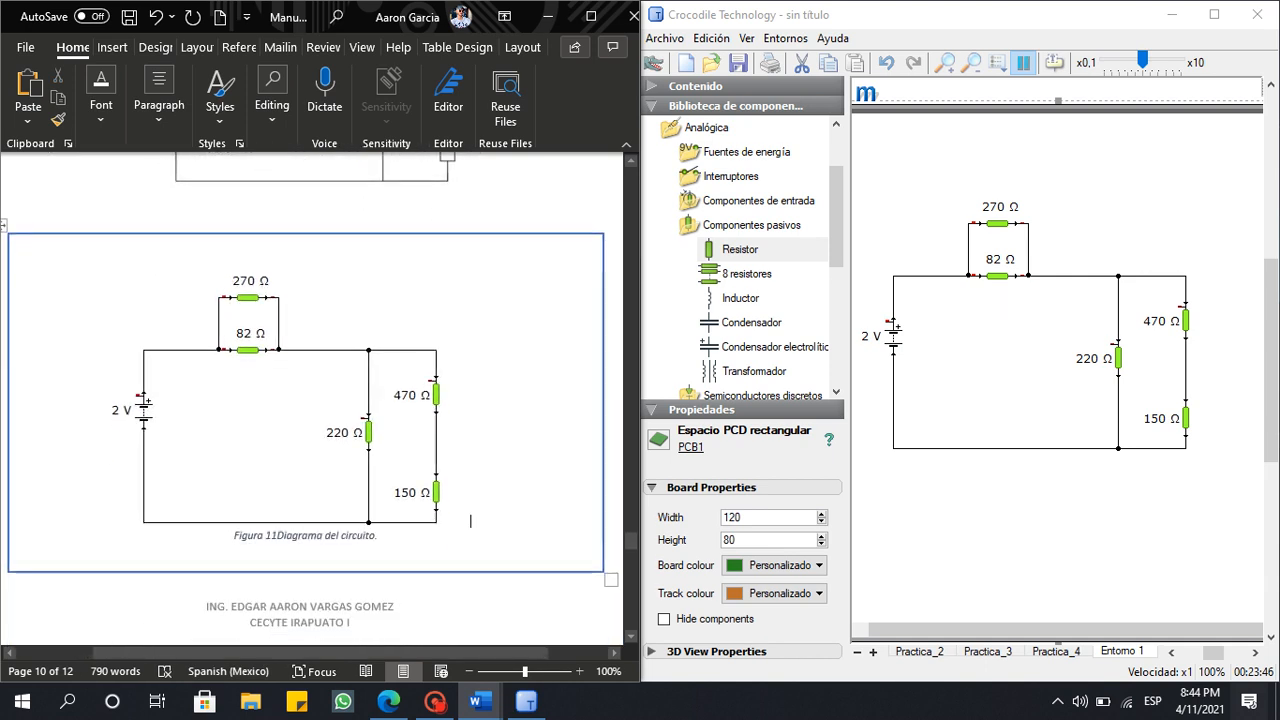
scroll(312, 400, up, 3)
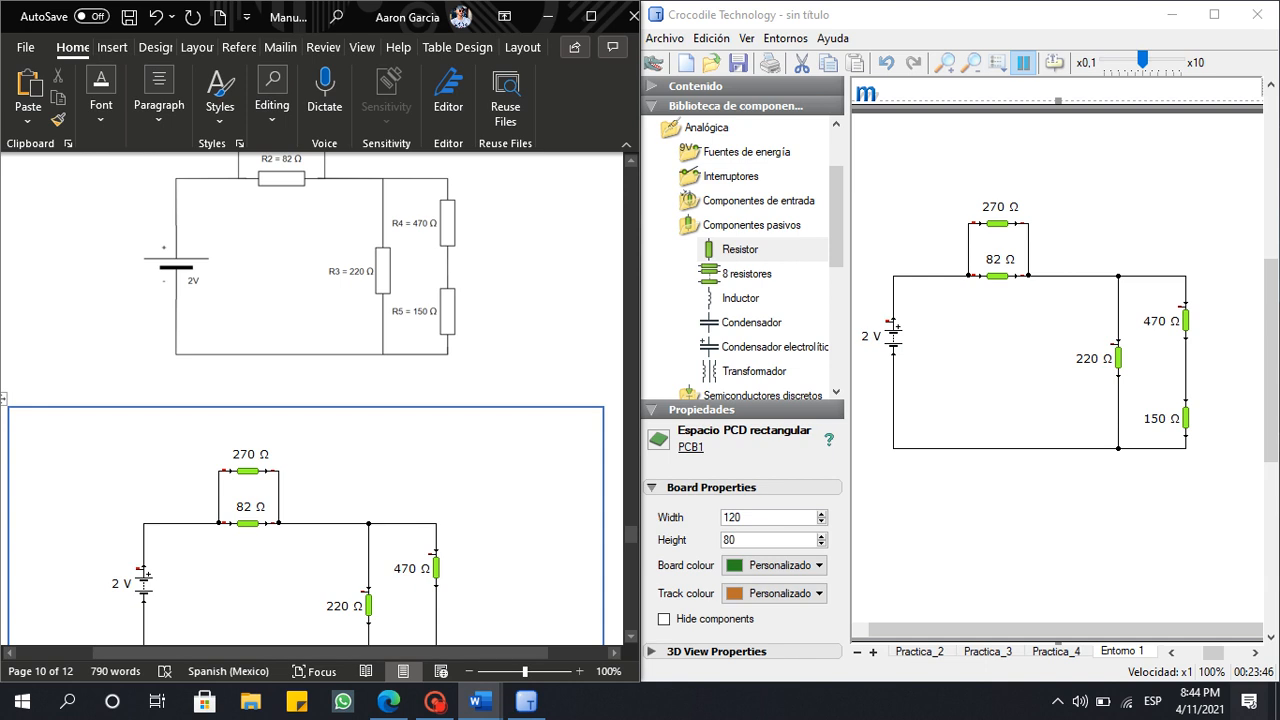
scroll(312, 400, up, 2)
scroll(312, 400, down, 3)
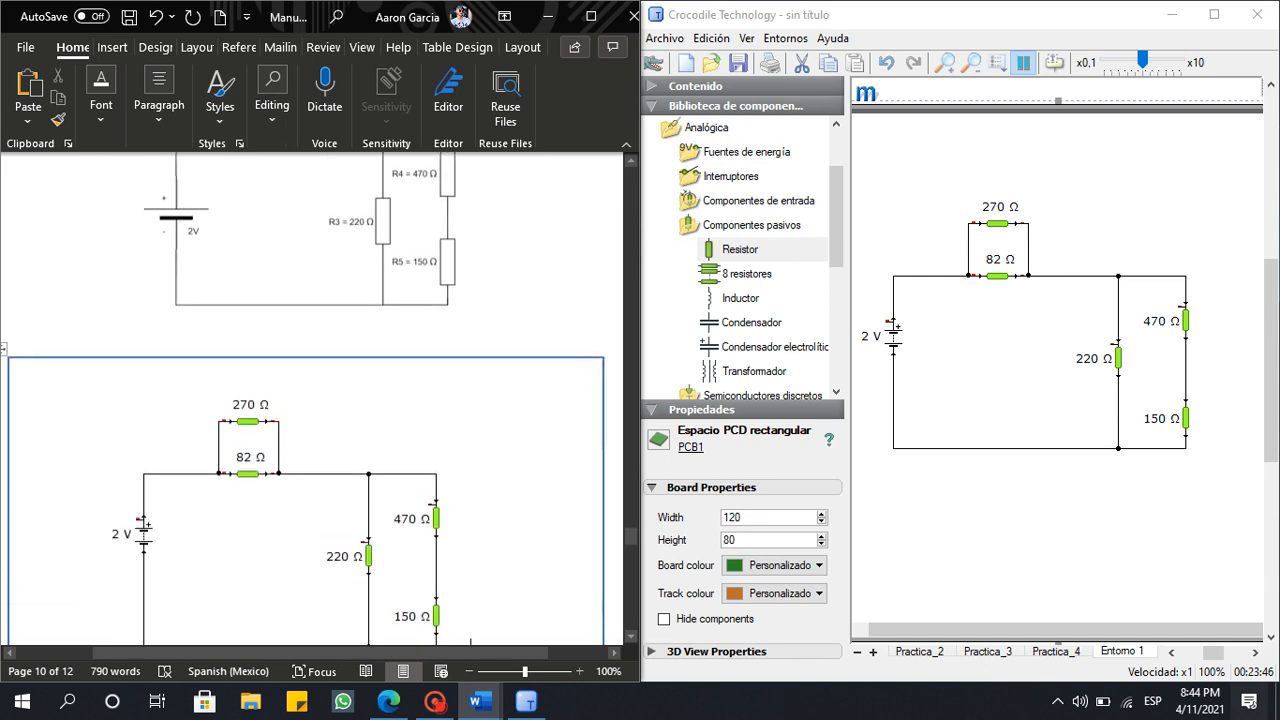
scroll(312, 400, up, 3)
scroll(312, 400, down, 9)
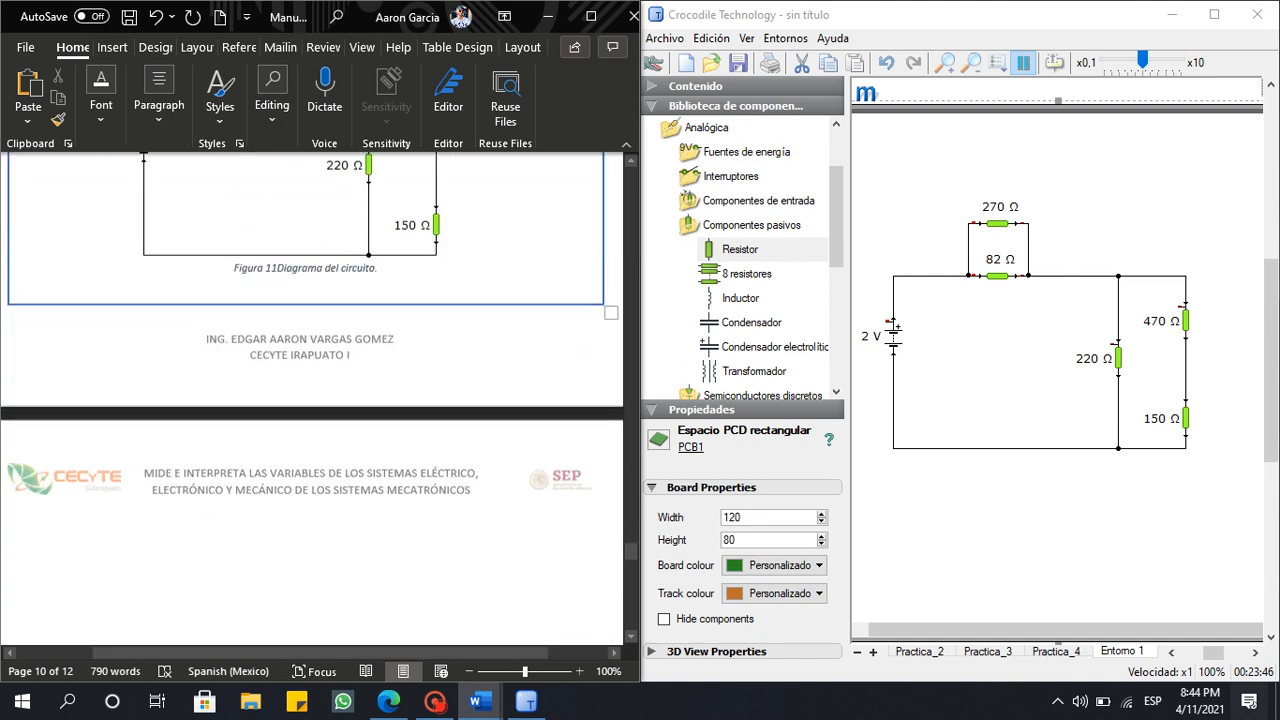
Delete the empty lines above item 2 at the start of the next document page.
scroll(312, 400, down, 5)
text(¿)
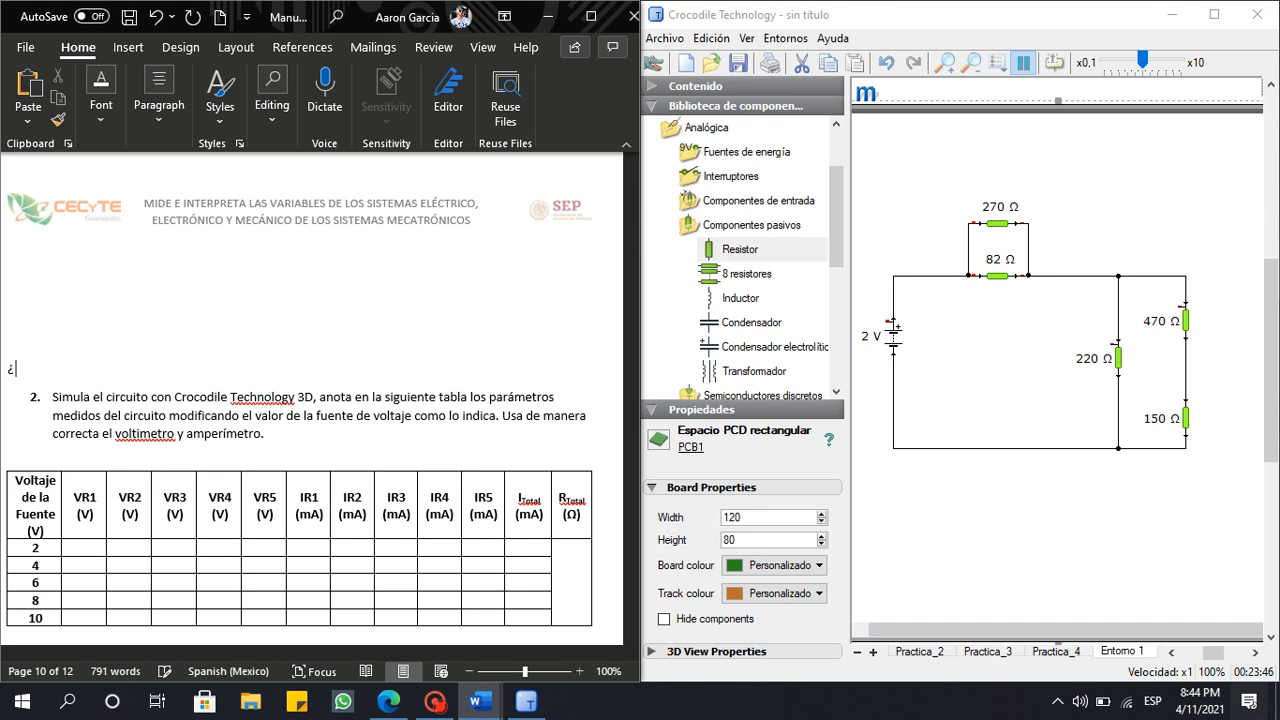
key(BackSpace)
scroll(312, 400, down, 2)
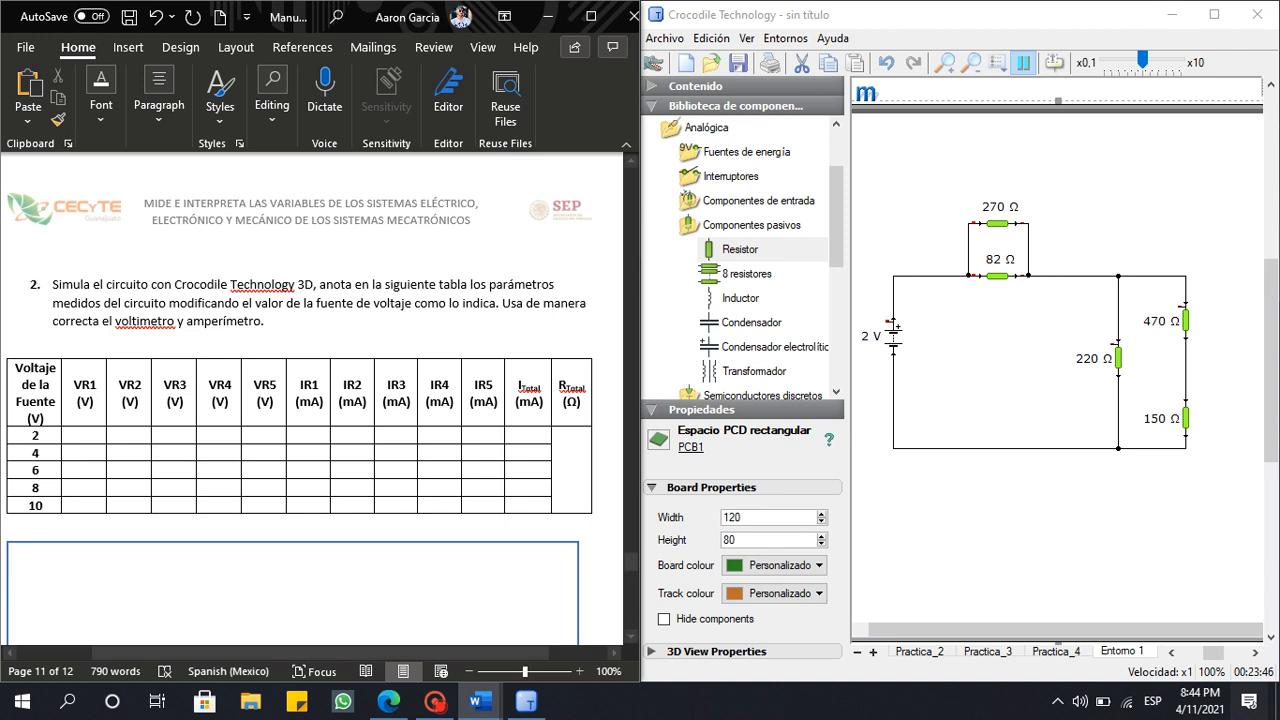
Move the simulator's 2 V battery slightly lower on its branch and open the Medidores group of the component library.
drag(893, 337, 893, 366)
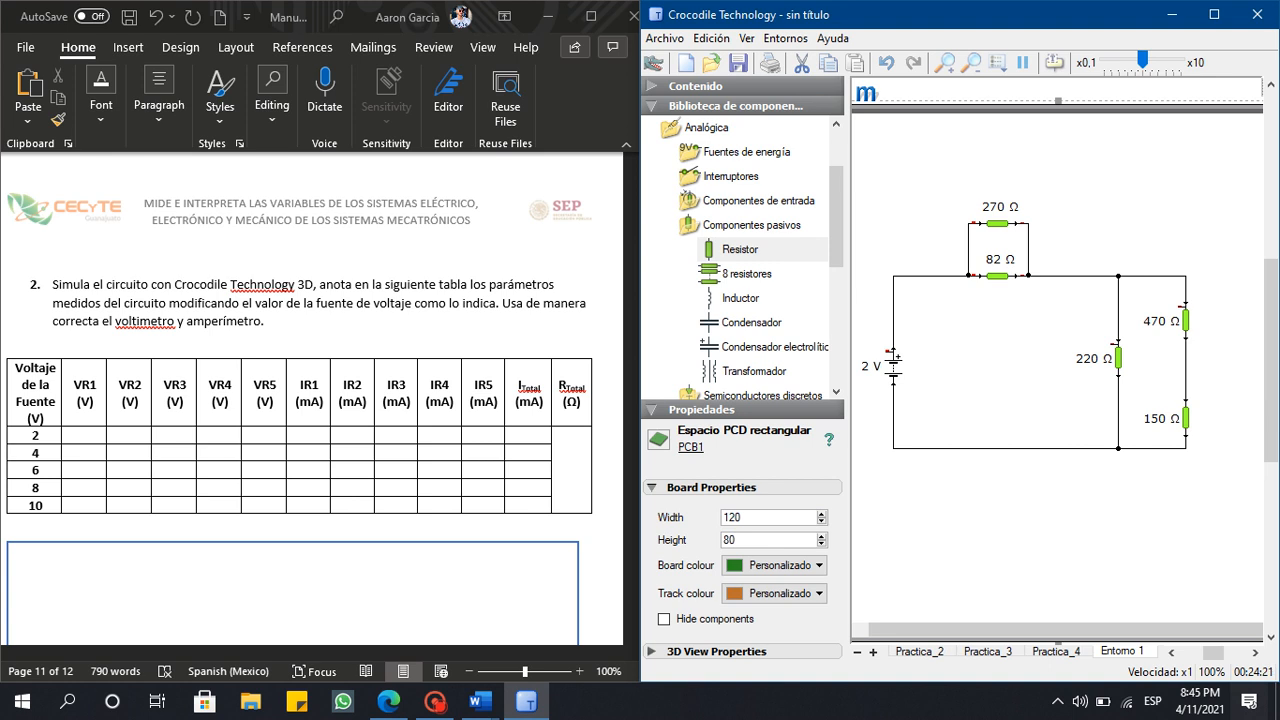
click(564, 440)
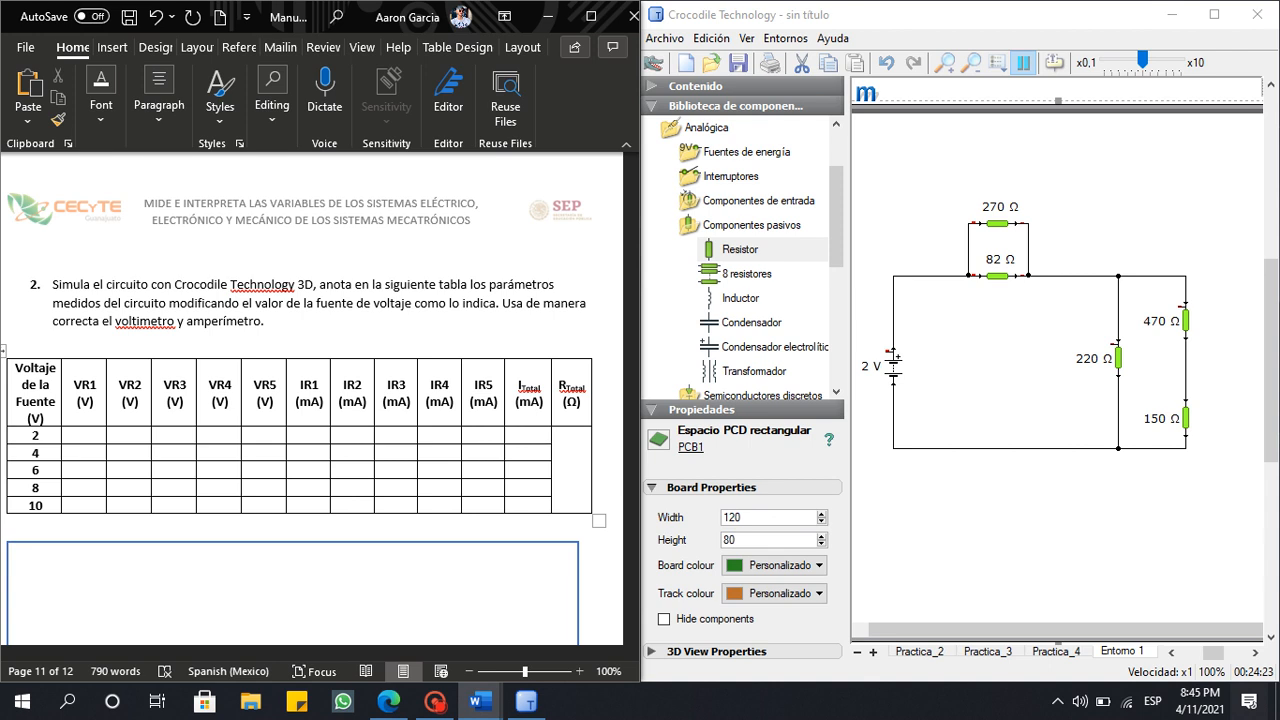
click(751, 225)
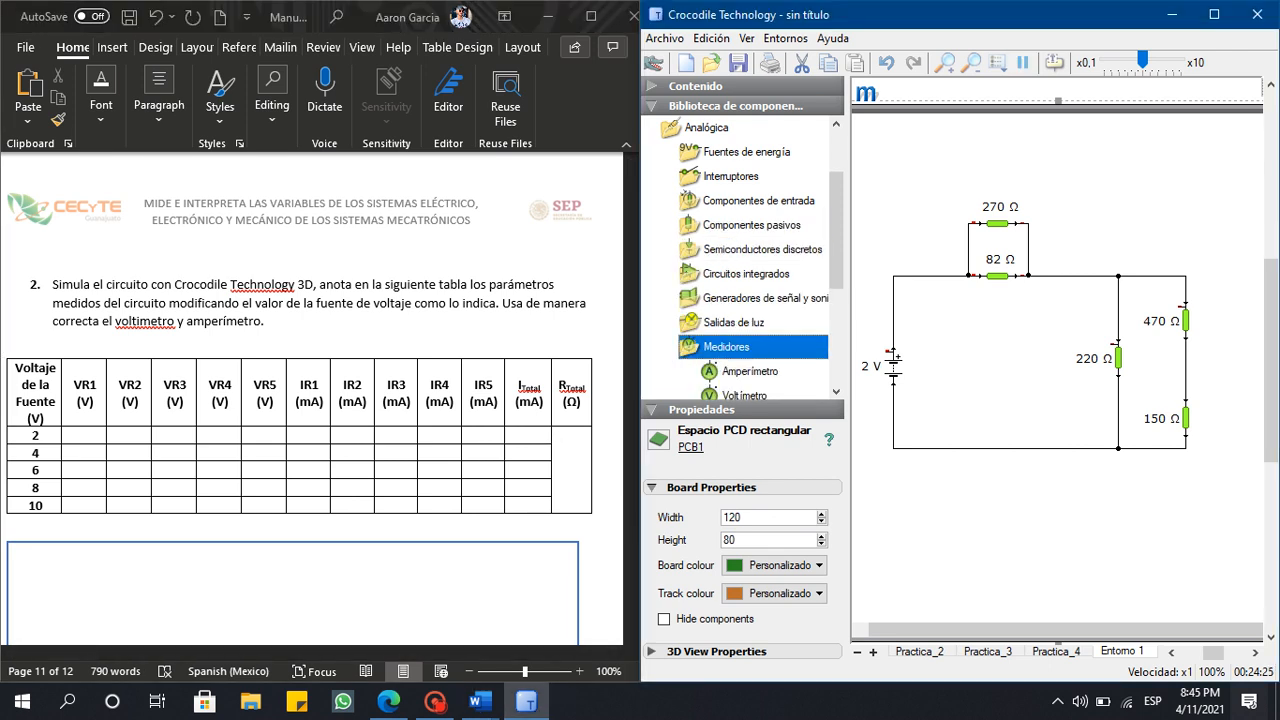
Delete the wires connecting the 2 V battery to the rest of the circuit.
drag(1017, 487, 970, 364)
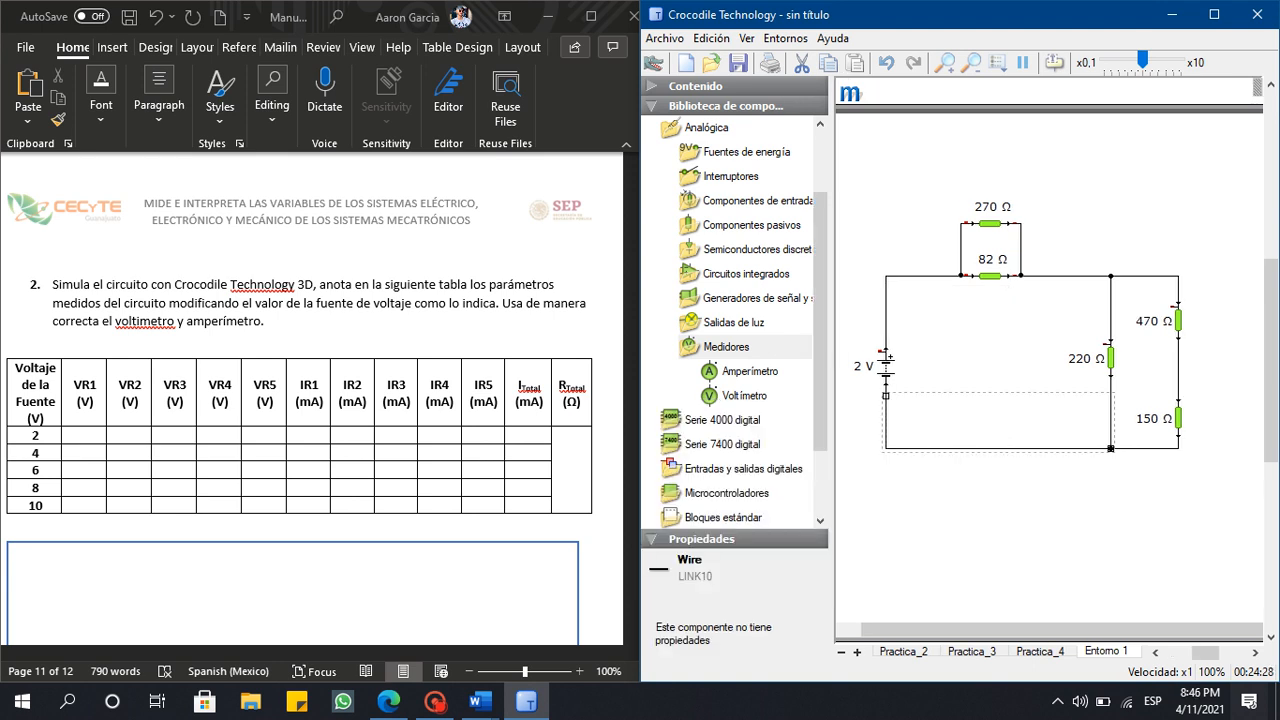
key(Delete)
drag(950, 316, 902, 176)
key(Delete)
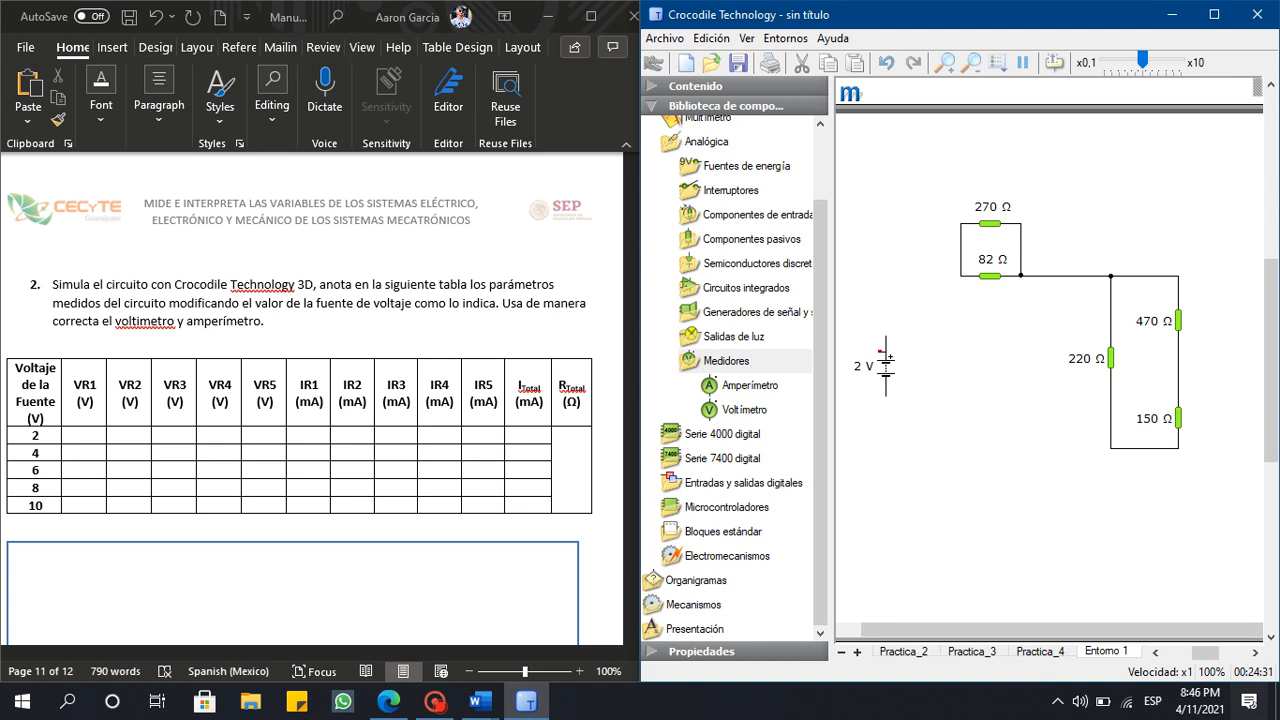
Delete the two vertical wires joining the 270 Ω and 82 Ω resistors.
drag(941, 242, 973, 286)
click(961, 250)
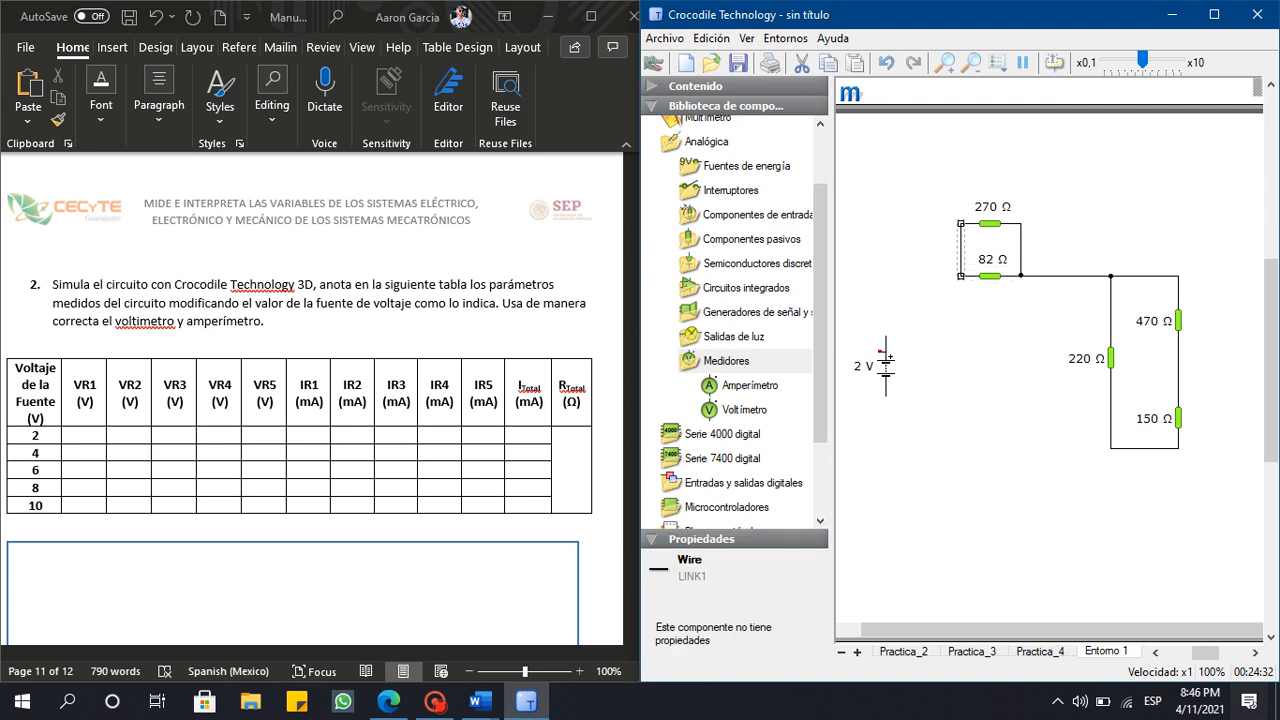
shift+click(1021, 250)
key(Delete)
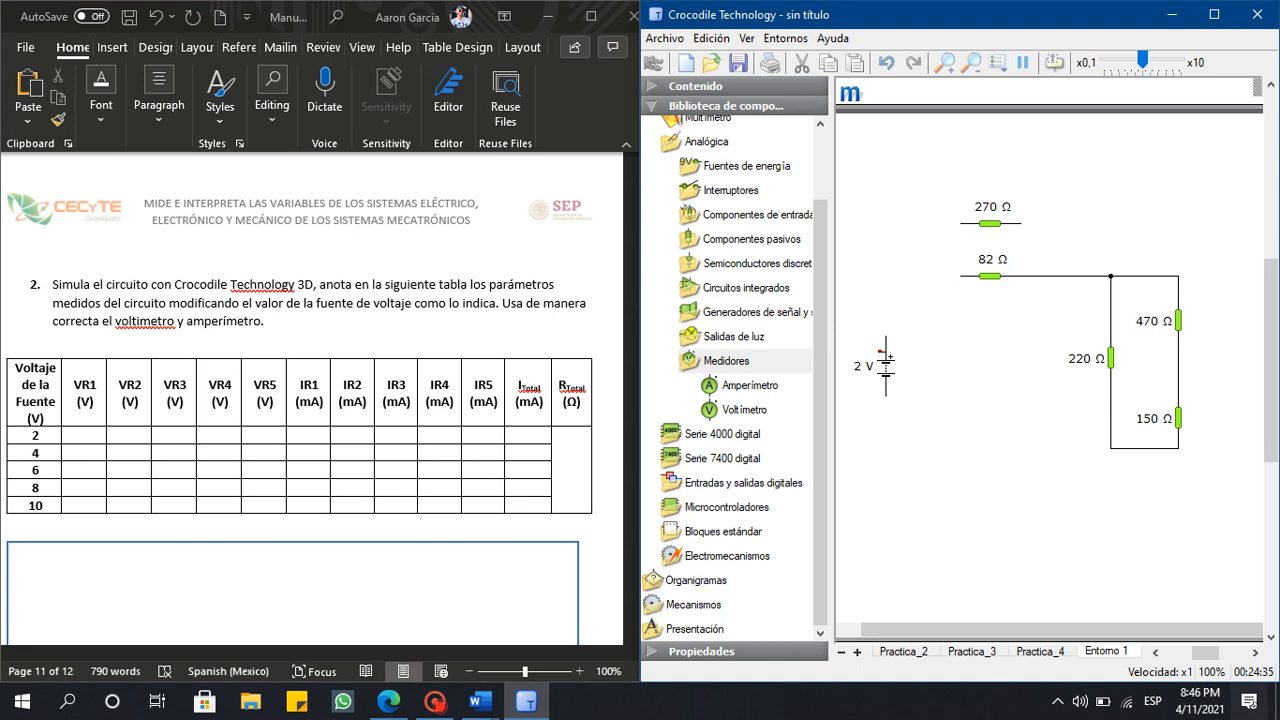
Delete the wires joining the 82 Ω, 220 Ω, 470 Ω and 150 Ω resistors.
click(1110, 276)
key(Delete)
click(1178, 369)
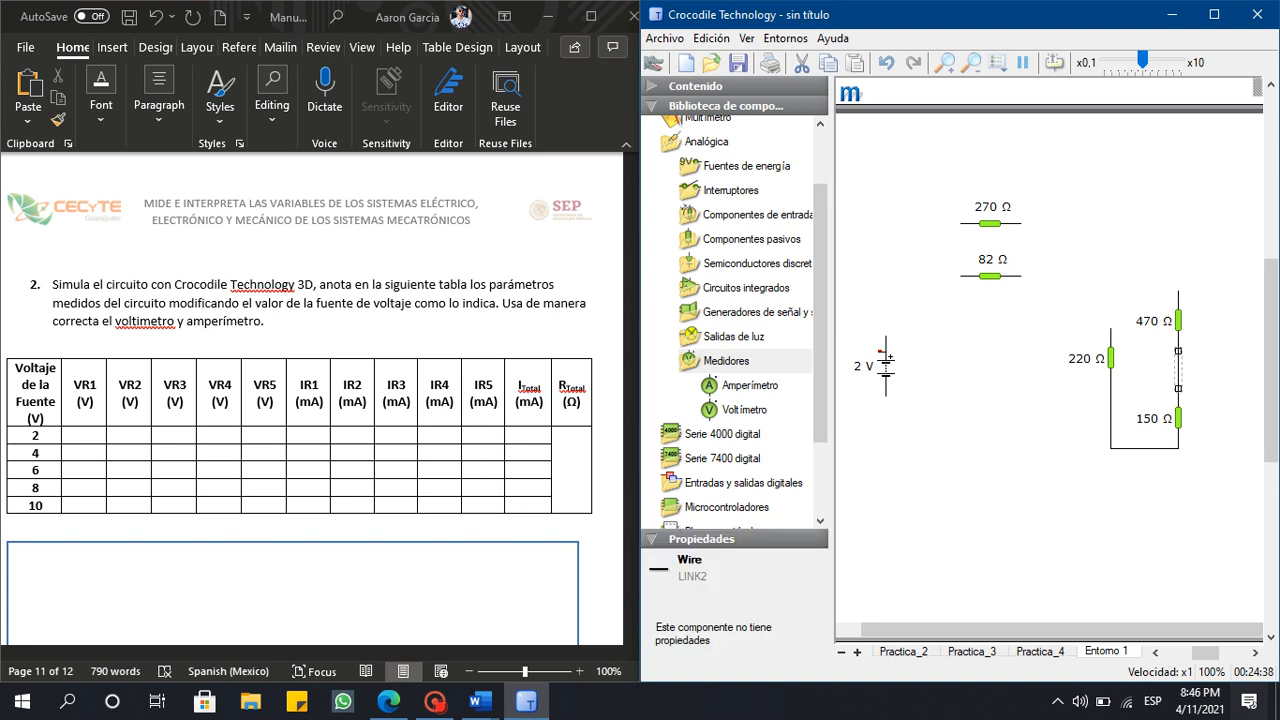
key(Delete)
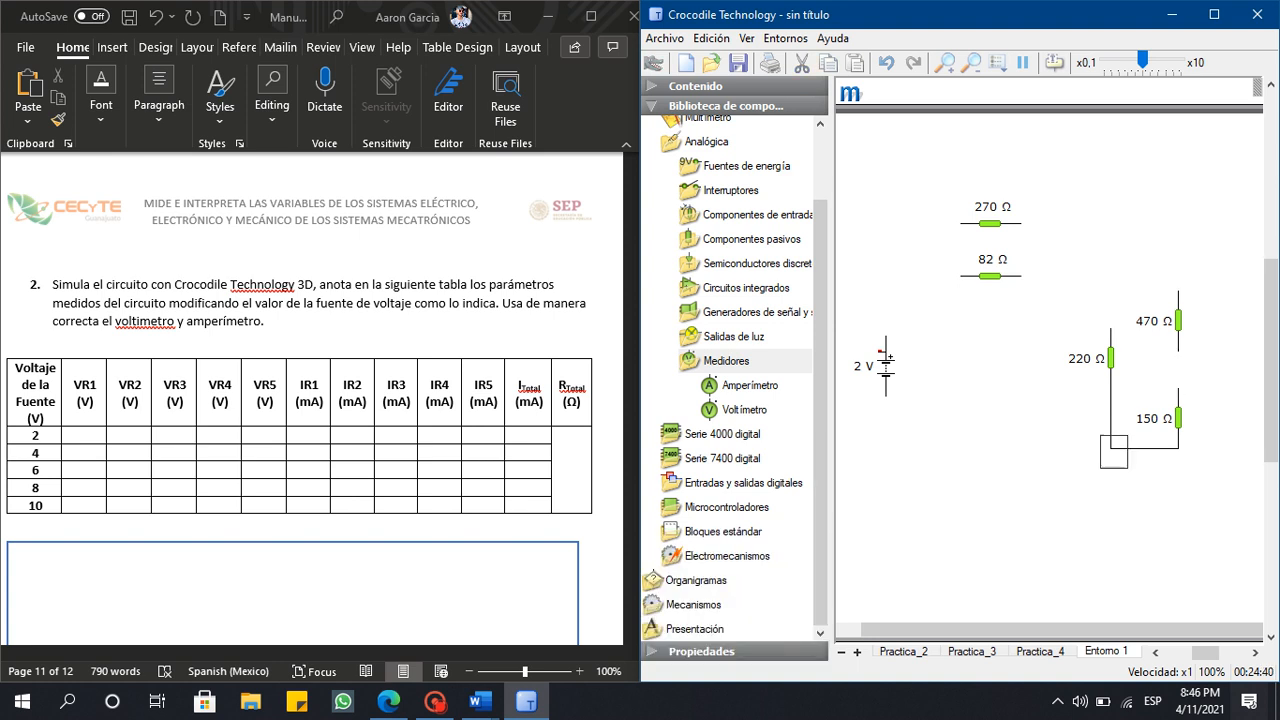
click(1110, 440)
key(Delete)
Spread out the loose resistors, shifting the 470 Ω and 150 Ω ones outward and the 220 Ω and 150 Ω ones lower.
drag(1240, 484, 1223, 321)
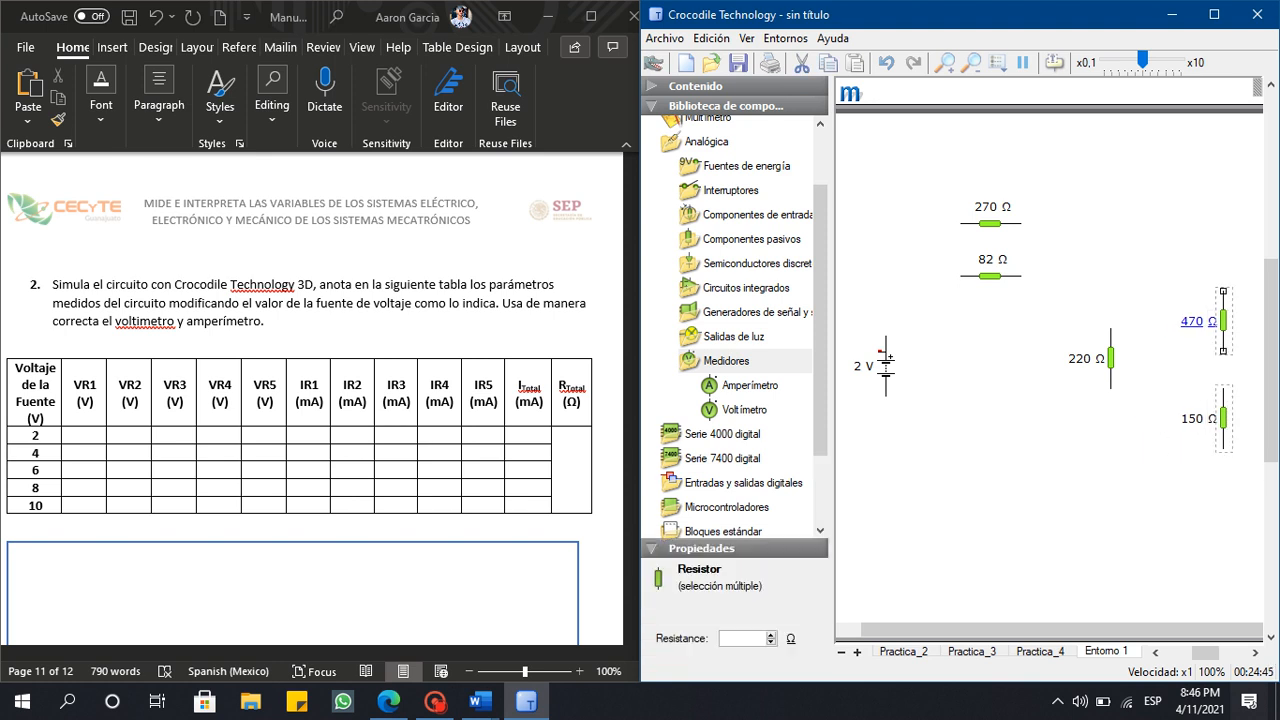
drag(1223, 418, 1215, 471)
click(1215, 411)
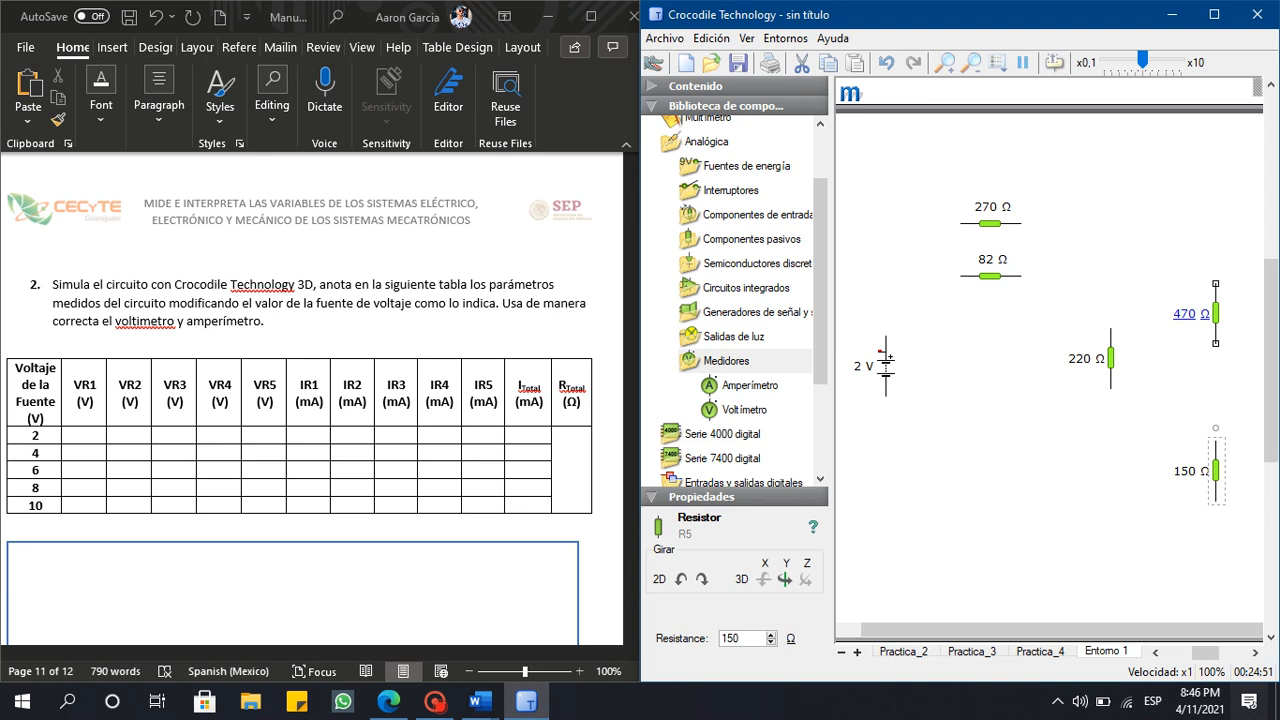
drag(1110, 358, 1110, 404)
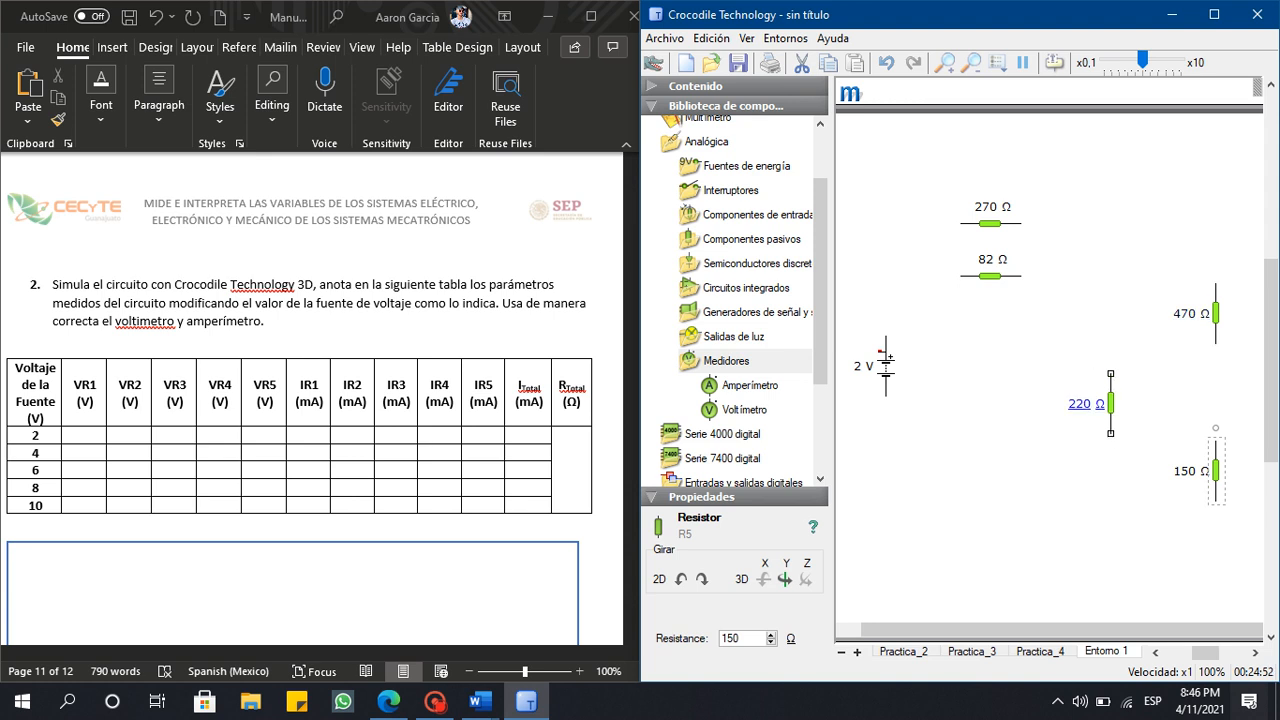
drag(1215, 470, 1215, 508)
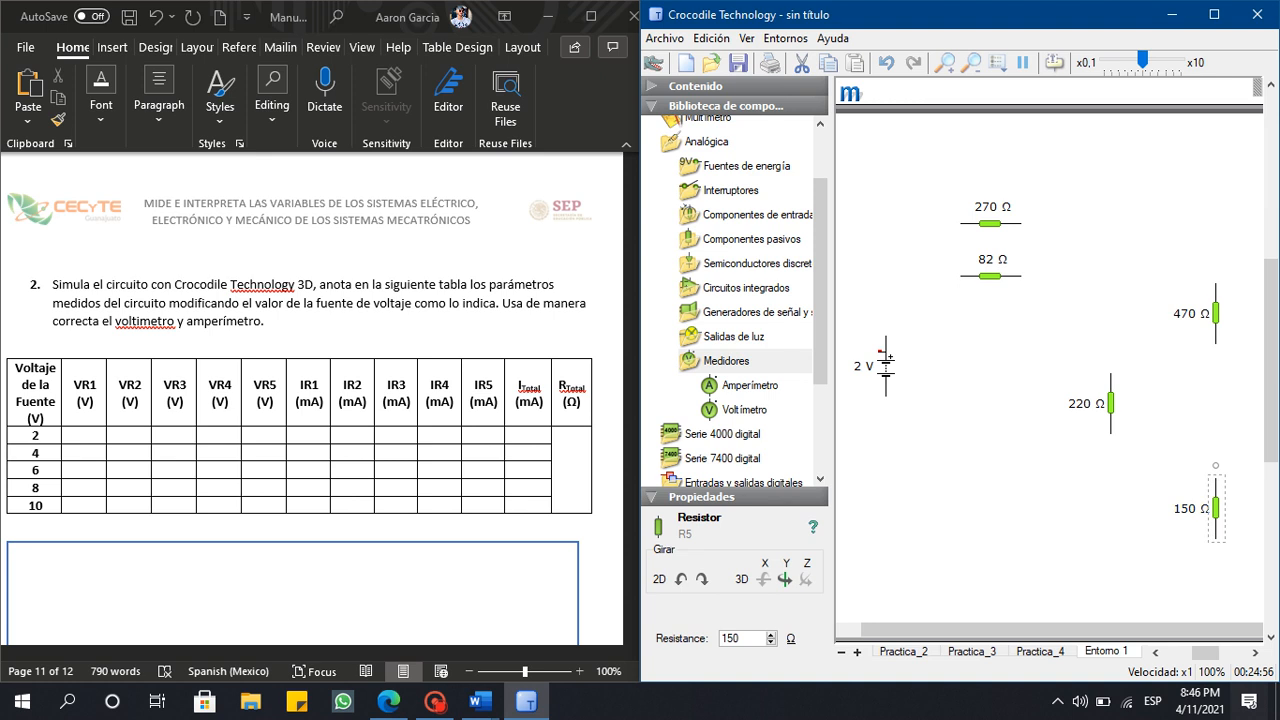
click(1110, 500)
Place an ammeter beside the 82 Ω resistor and rotate it to horizontal, in line with the resistor.
click(748, 386)
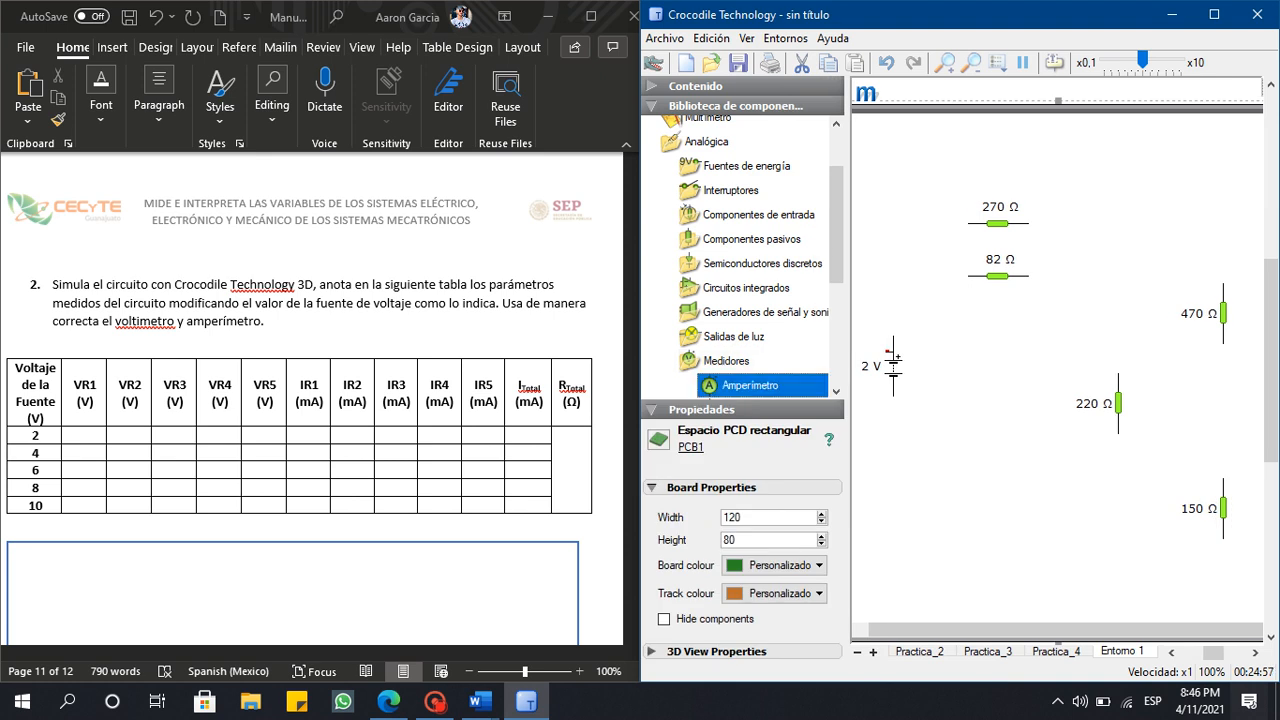
drag(748, 386, 1088, 276)
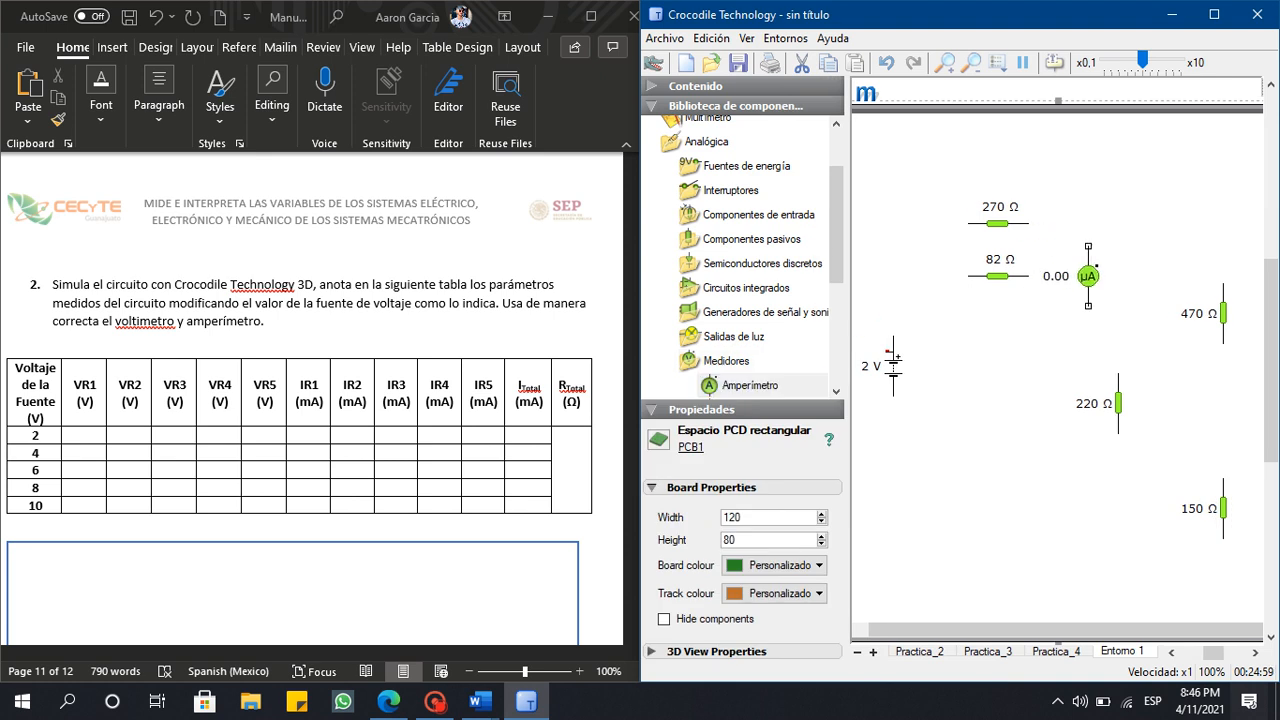
click(681, 569)
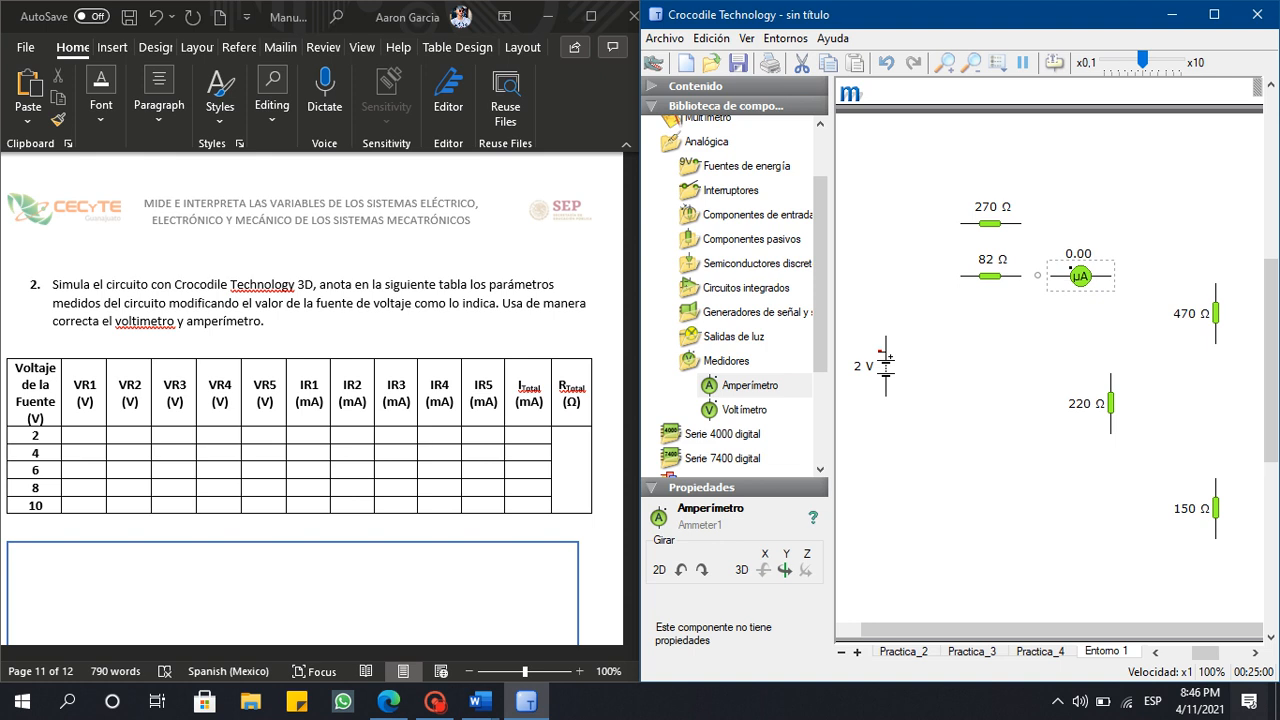
Copy the horizontal ammeter and paste the duplicate next to the 270 Ω resistor.
right_click(1062, 283)
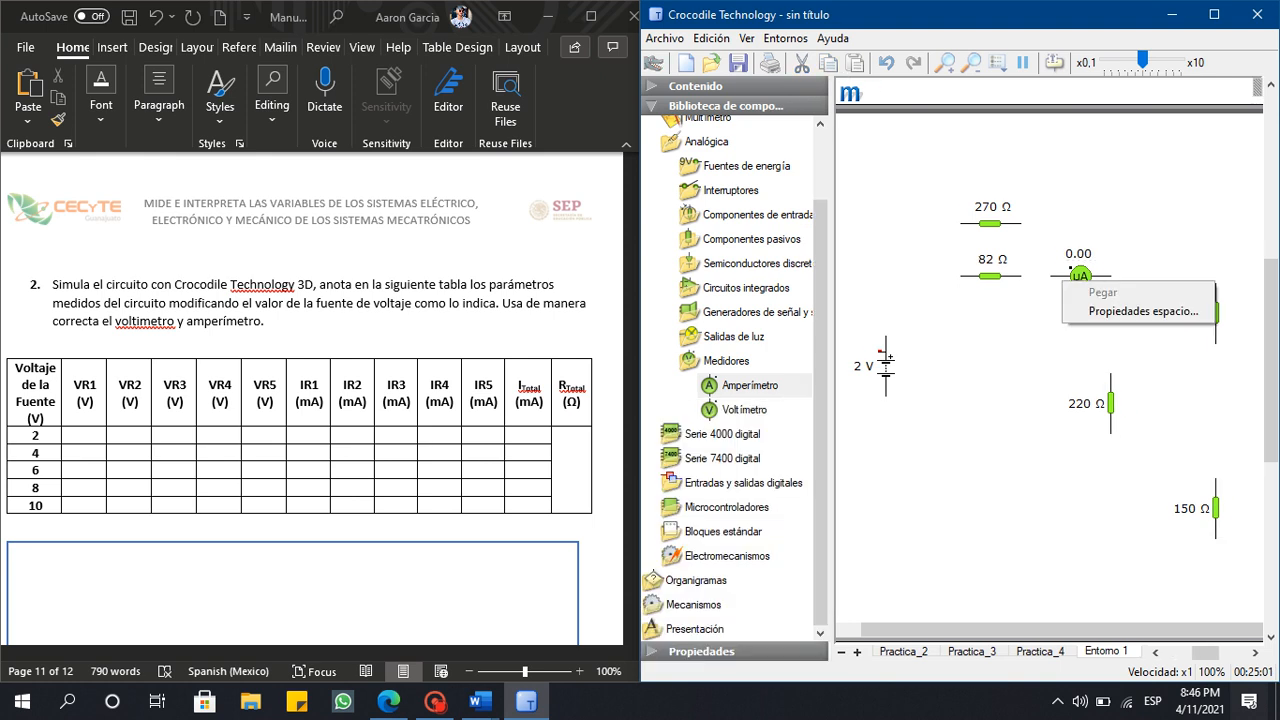
key(Escape)
click(1080, 277)
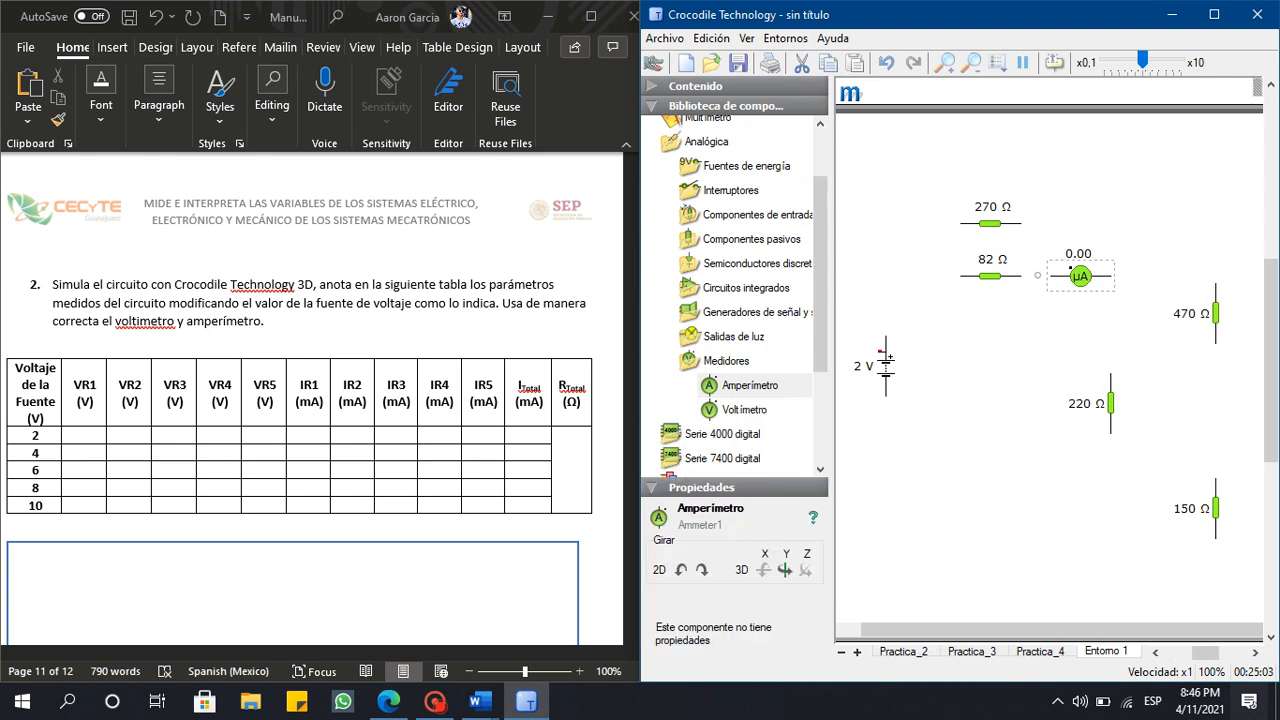
right_click(1082, 281)
click(1080, 274)
right_click(1078, 272)
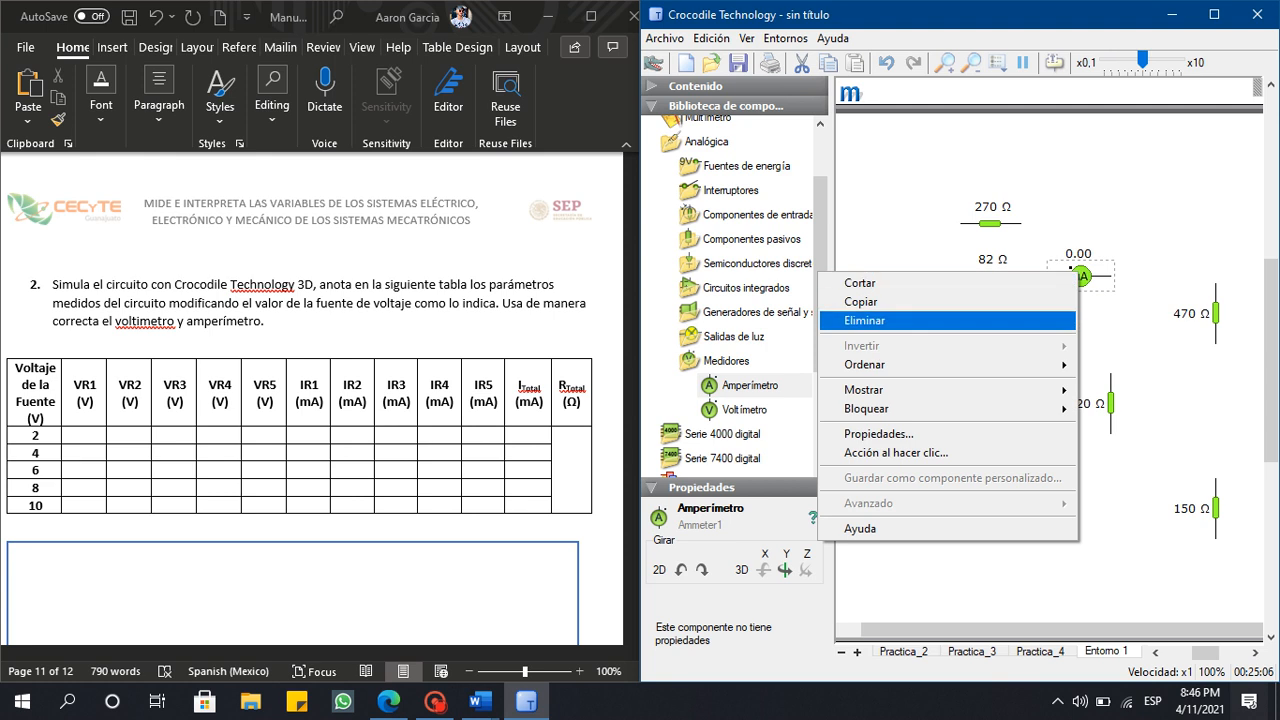
click(860, 301)
click(1062, 229)
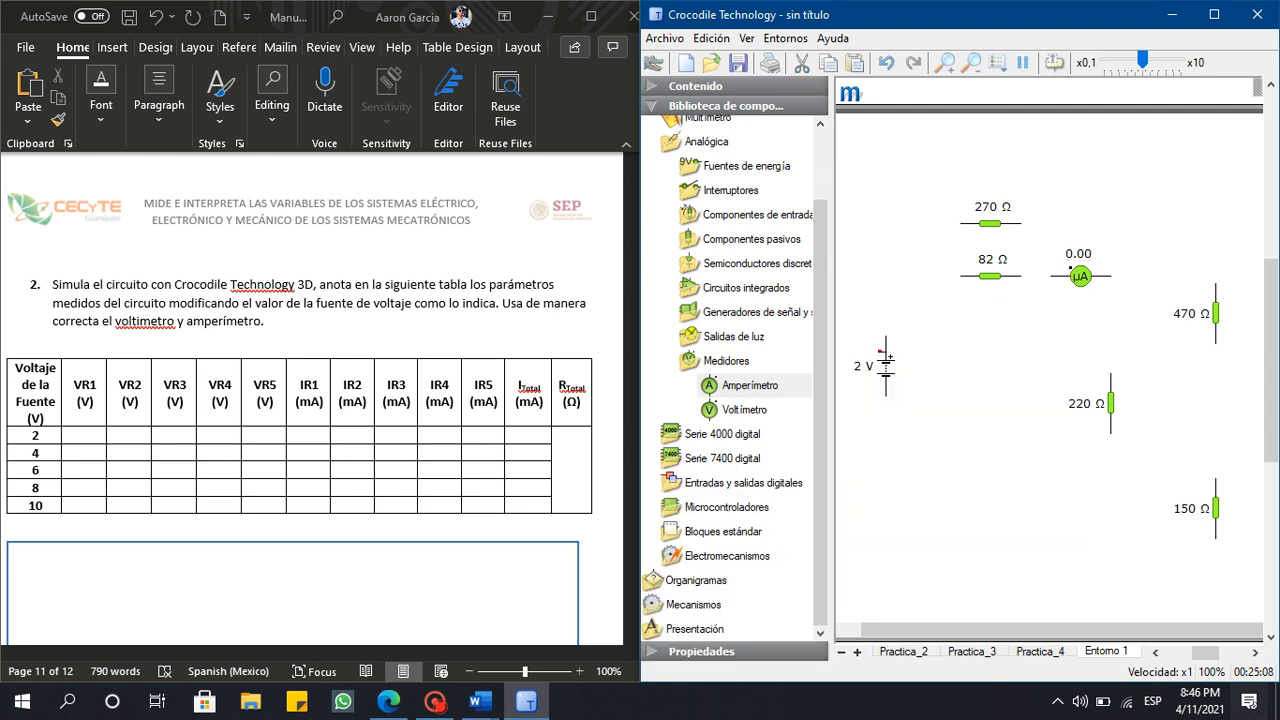
right_click(1062, 229)
click(1095, 232)
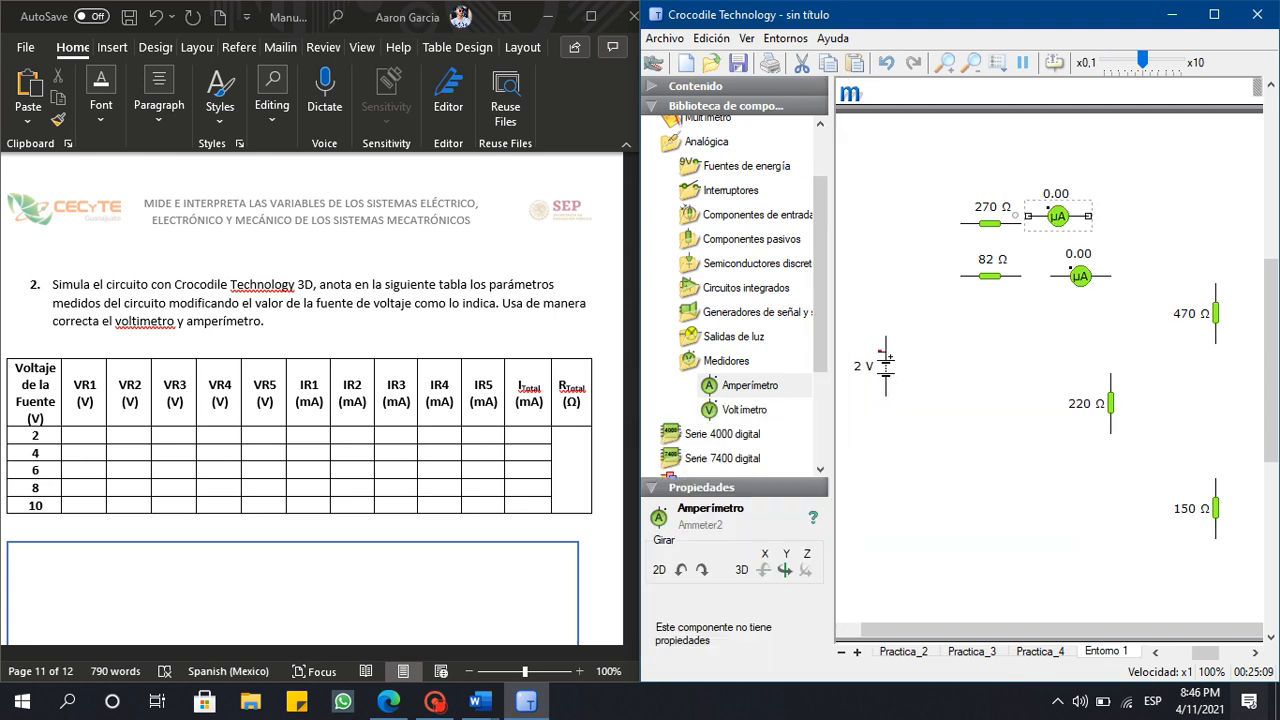
Align the pasted ammeter with the 270 Ω resistor, directly above the 82 Ω branch's ammeter.
mouse_move(1058, 217)
mouse_down()
mouse_move(1088, 232)
mouse_move(1073, 224)
mouse_up()
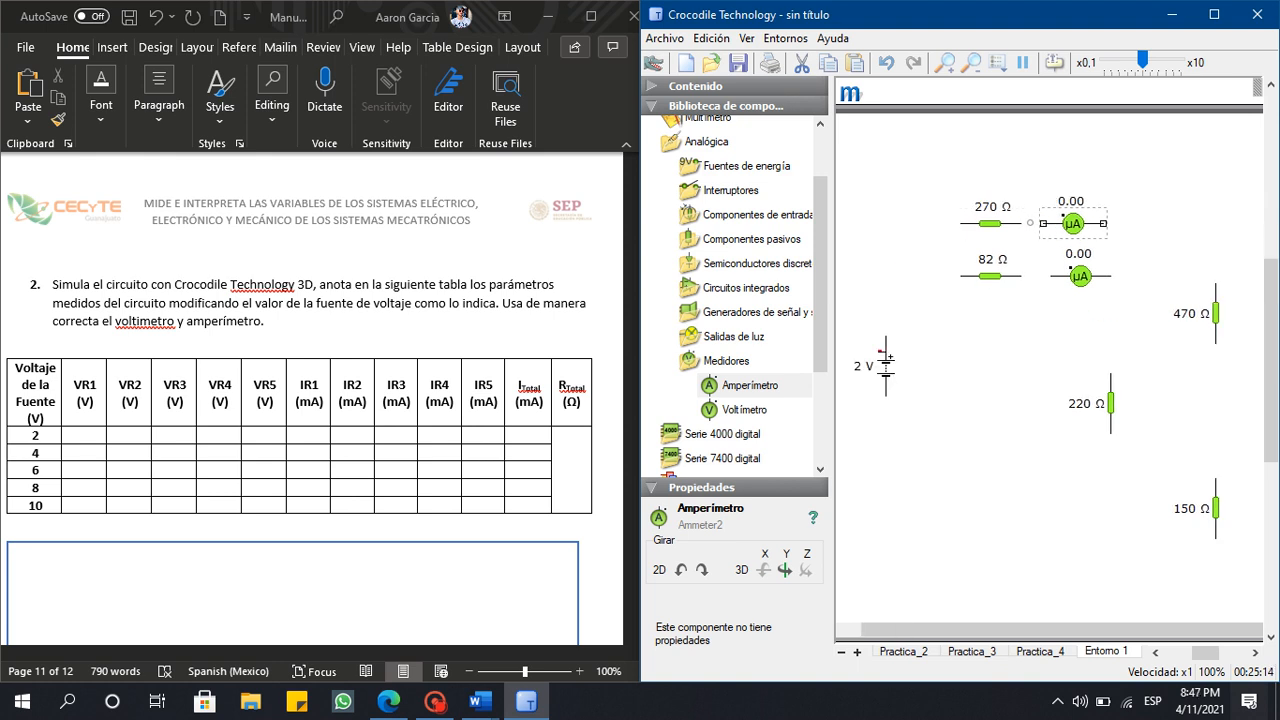
drag(1073, 224, 1080, 224)
click(1040, 335)
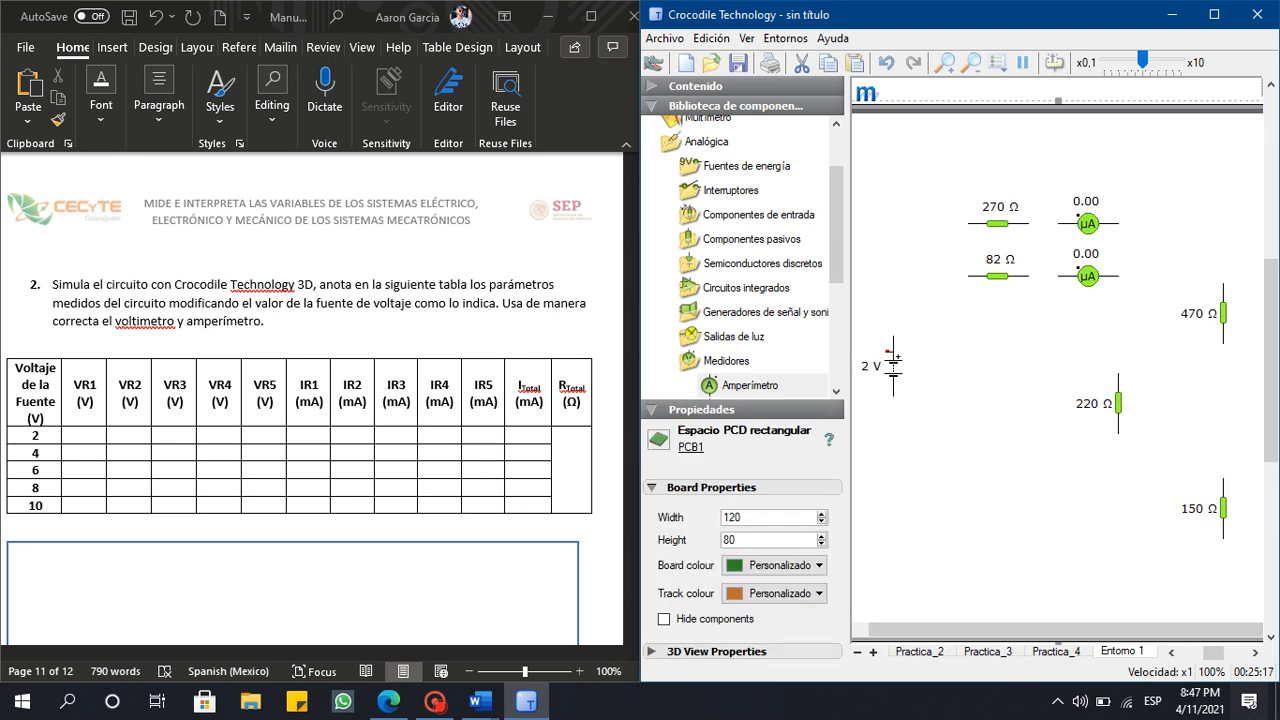
Add vertical ammeters in series below the 220 Ω, 470 Ω and 150 Ω resistors, moving the 150 Ω resistor up to make room.
drag(750, 385, 1118, 463)
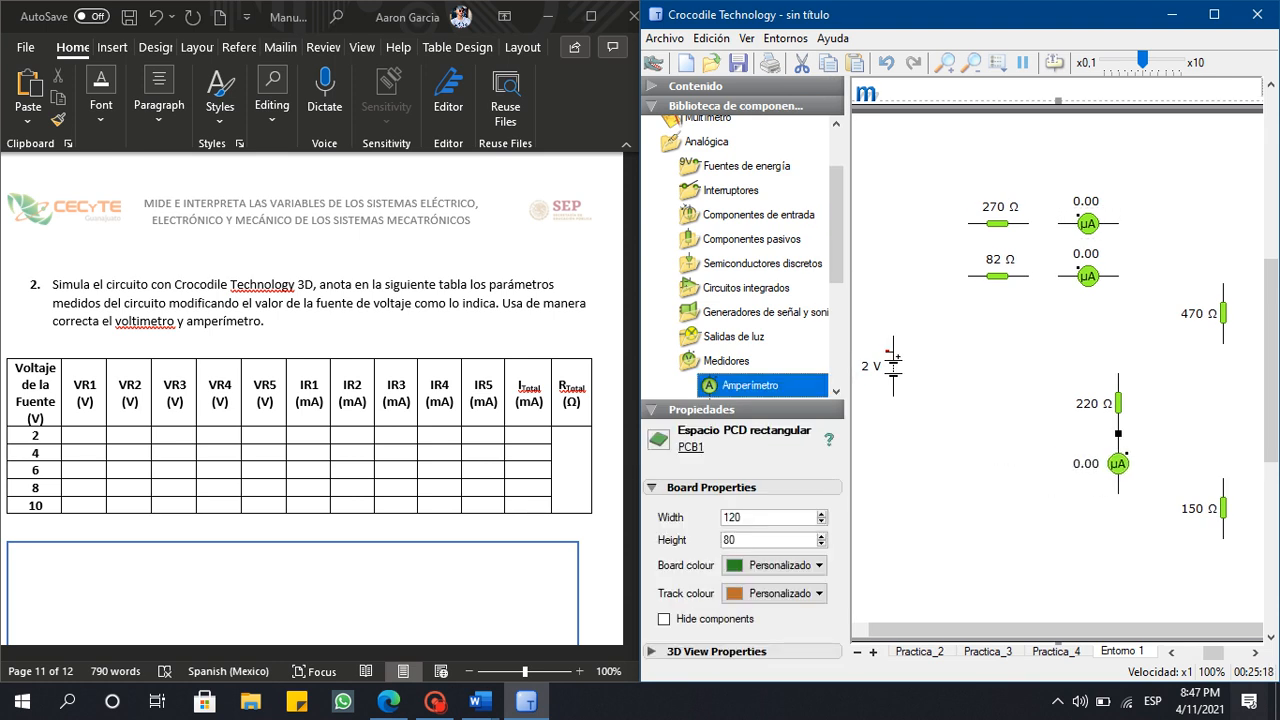
drag(750, 385, 1222, 373)
click(1223, 508)
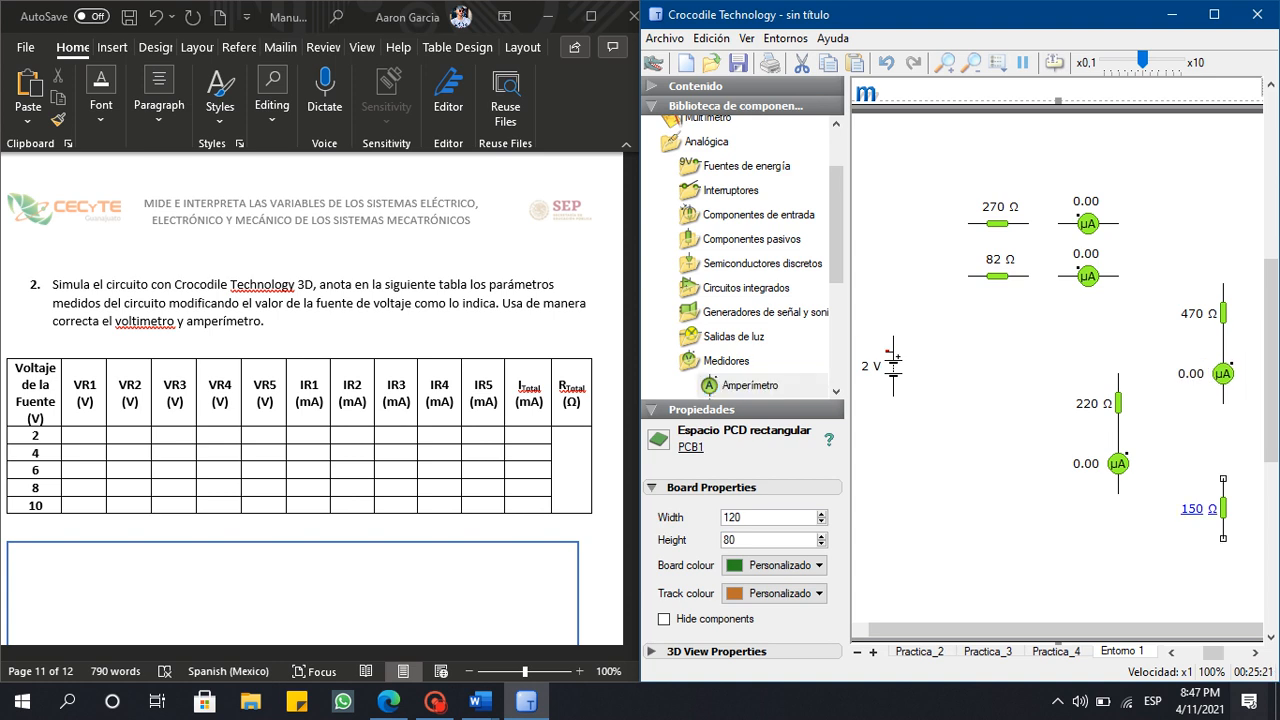
drag(1223, 508, 1223, 464)
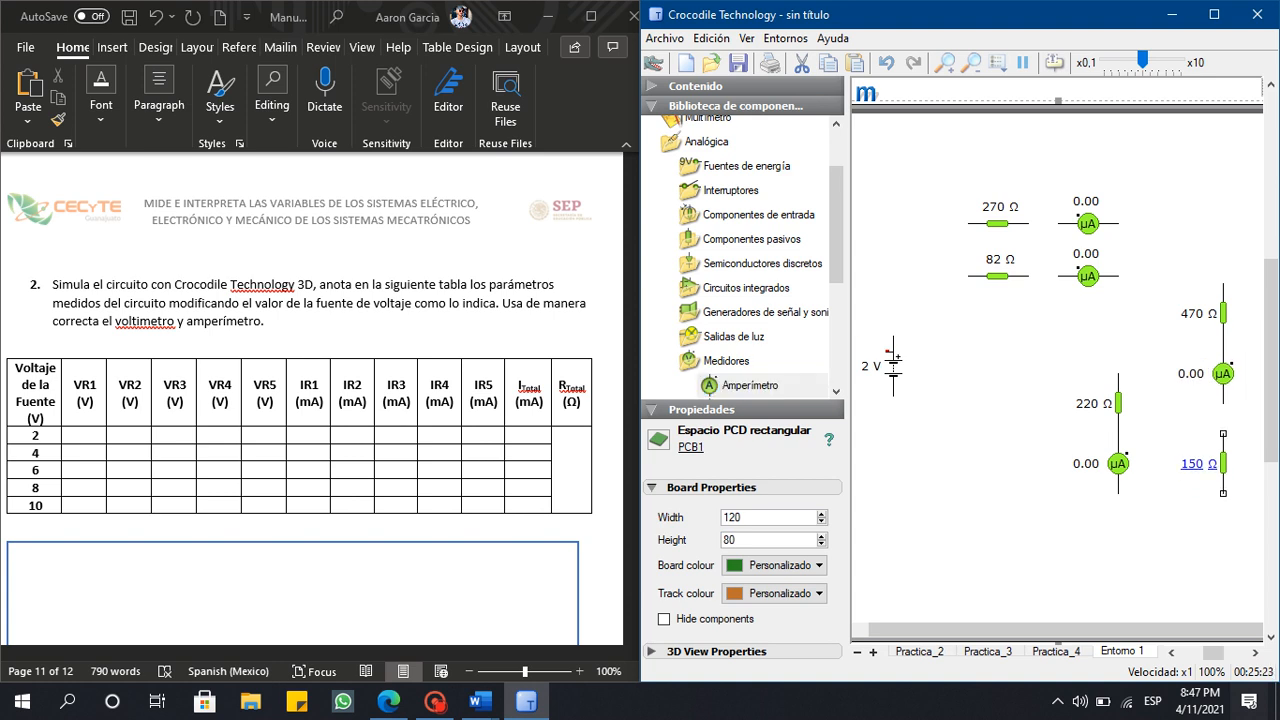
drag(750, 385, 1222, 523)
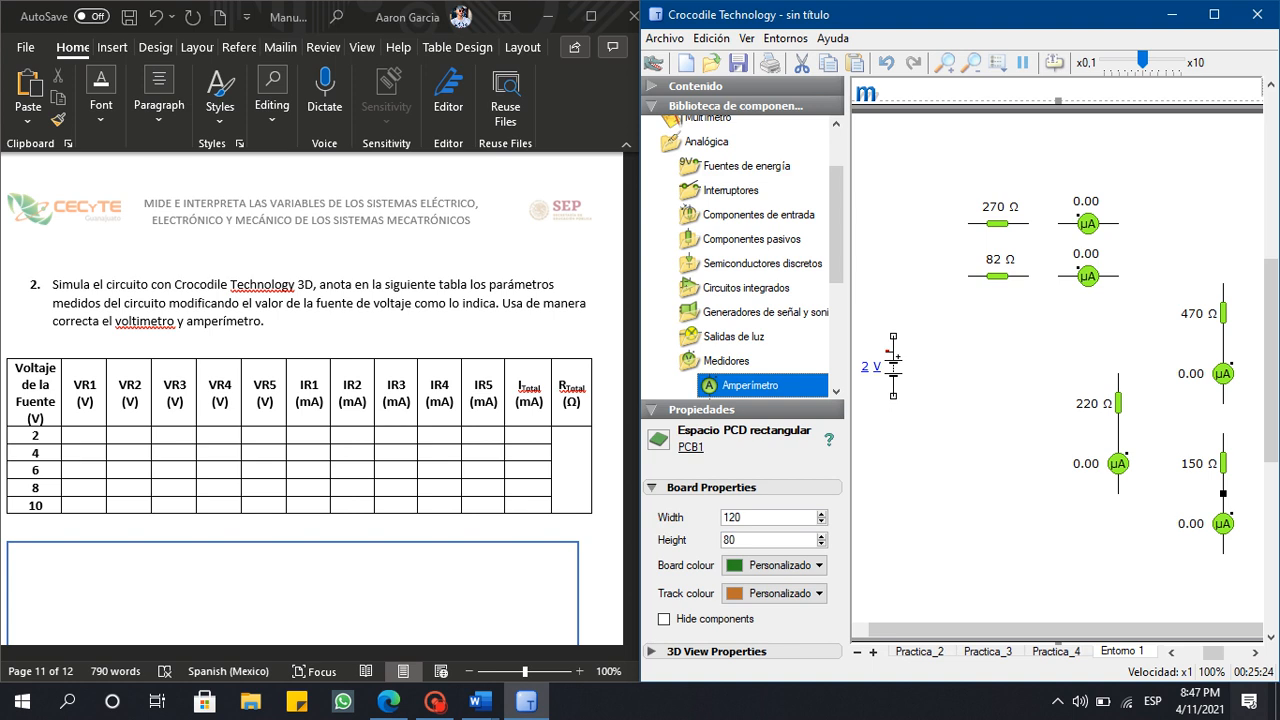
key(Escape)
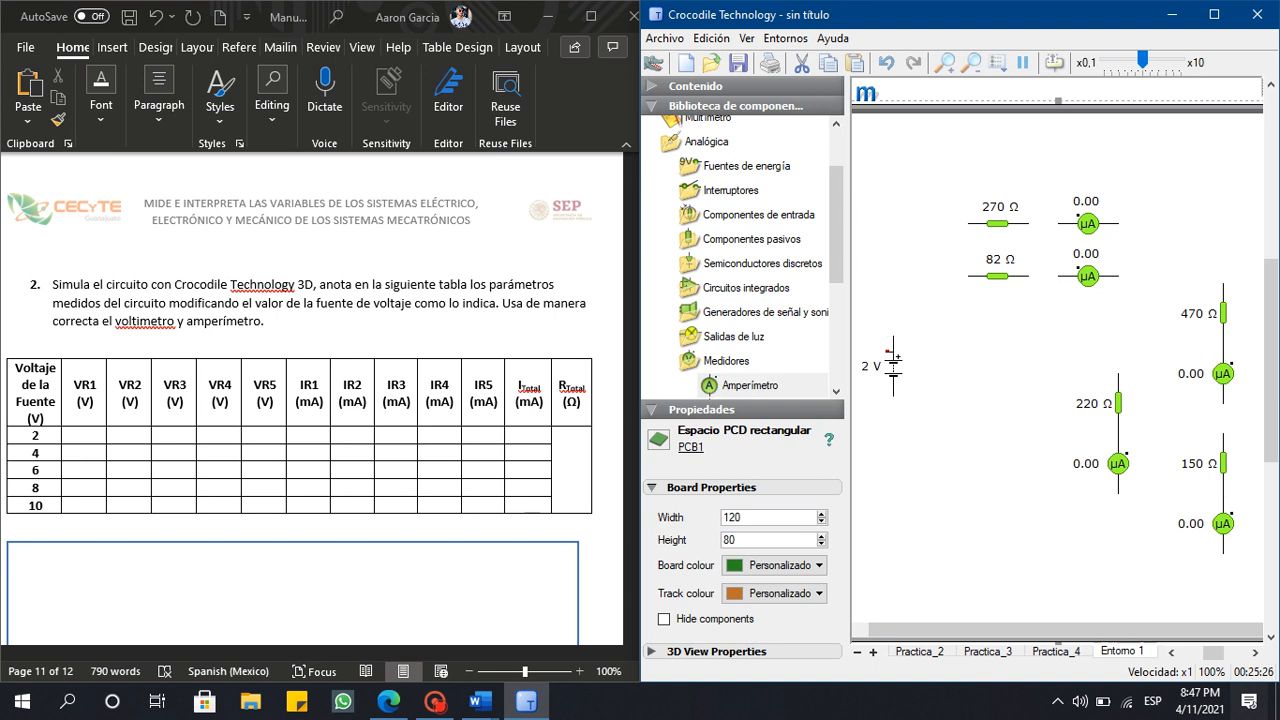
Wire the 82 Ω and 270 Ω resistors to the ammeters beside them.
click(995, 275)
drag(1028, 275, 1062, 276)
click(995, 221)
drag(1028, 222, 1058, 223)
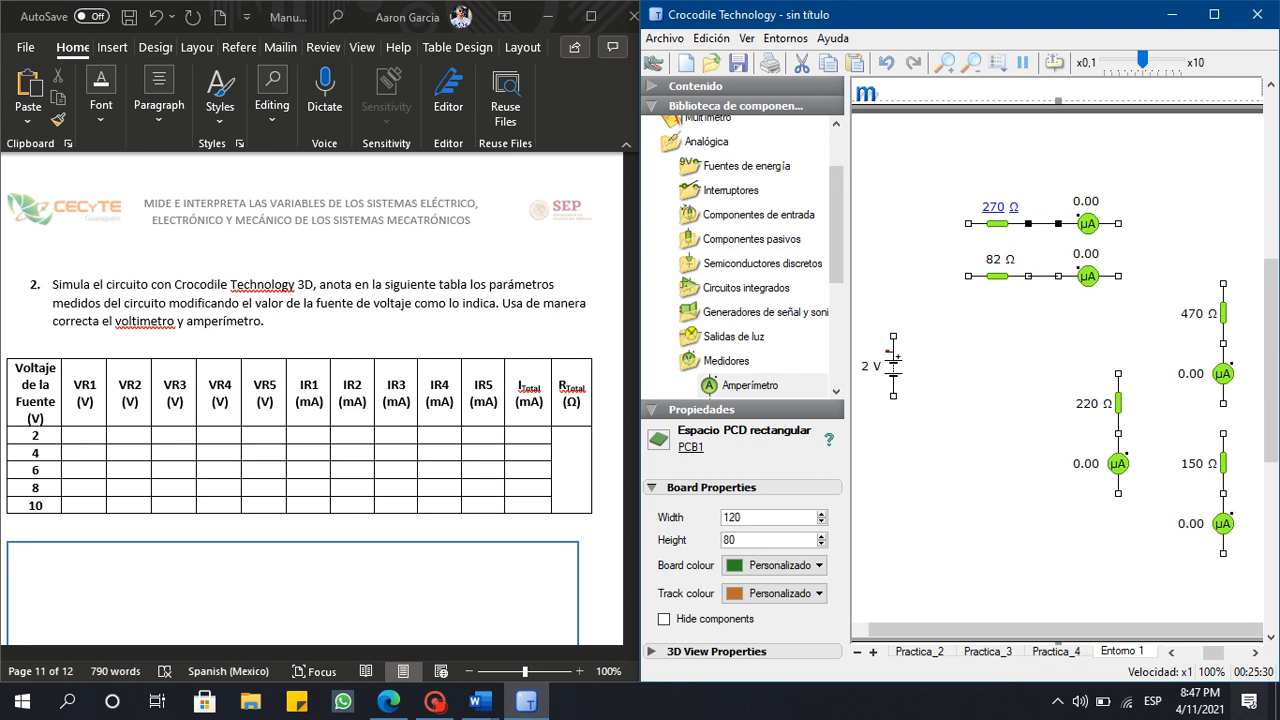
Add another ammeter, rotate it to horizontal and position it on the circuit's bottom return line for the total current.
drag(750, 385, 997, 568)
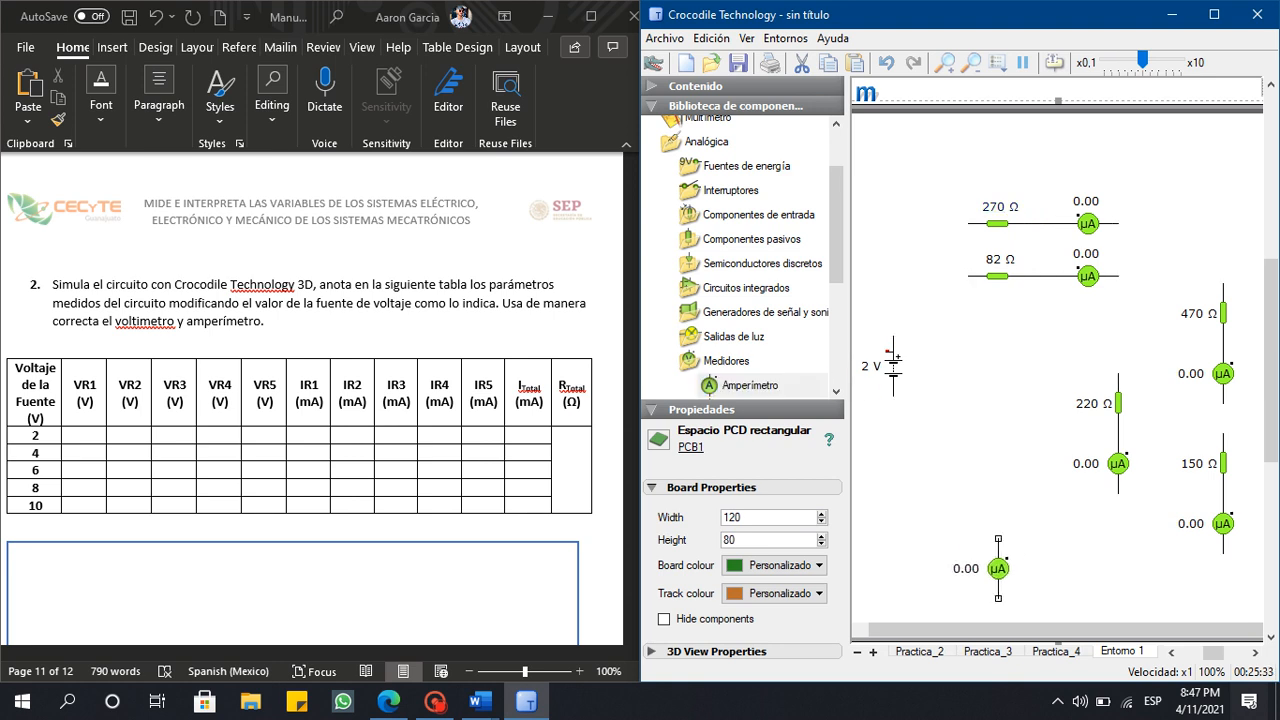
click(702, 569)
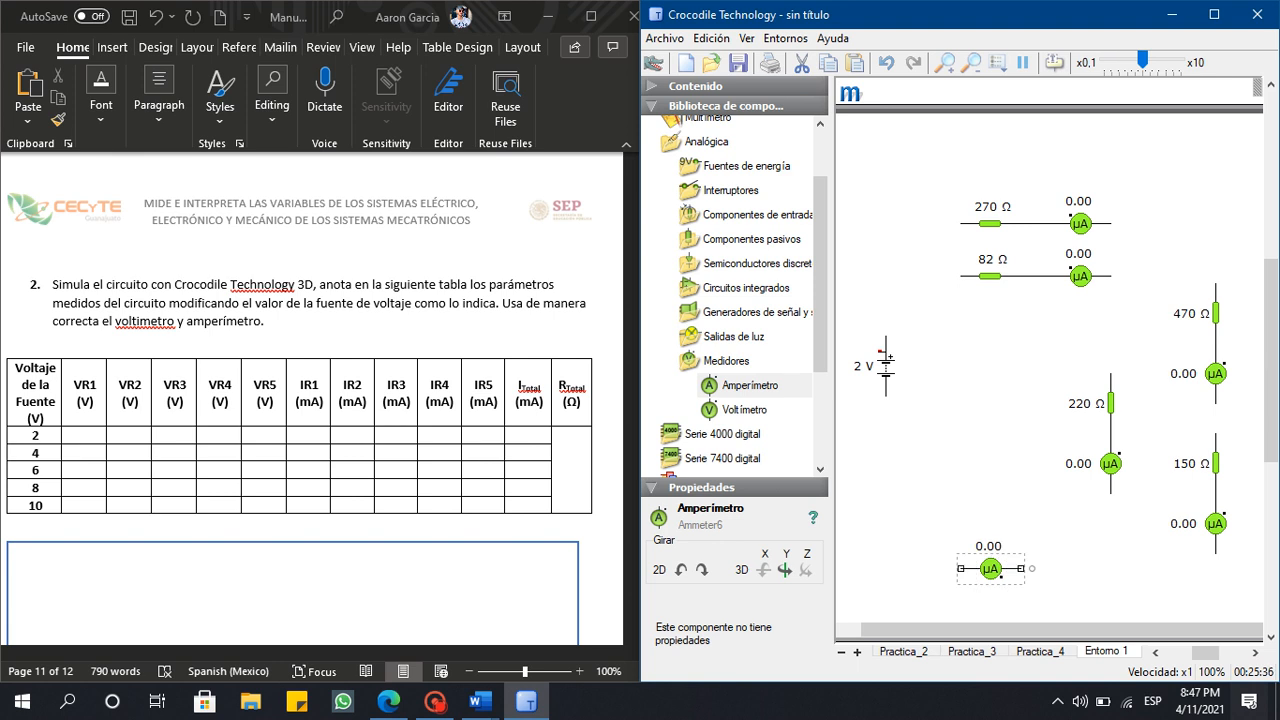
drag(990, 569, 1028, 591)
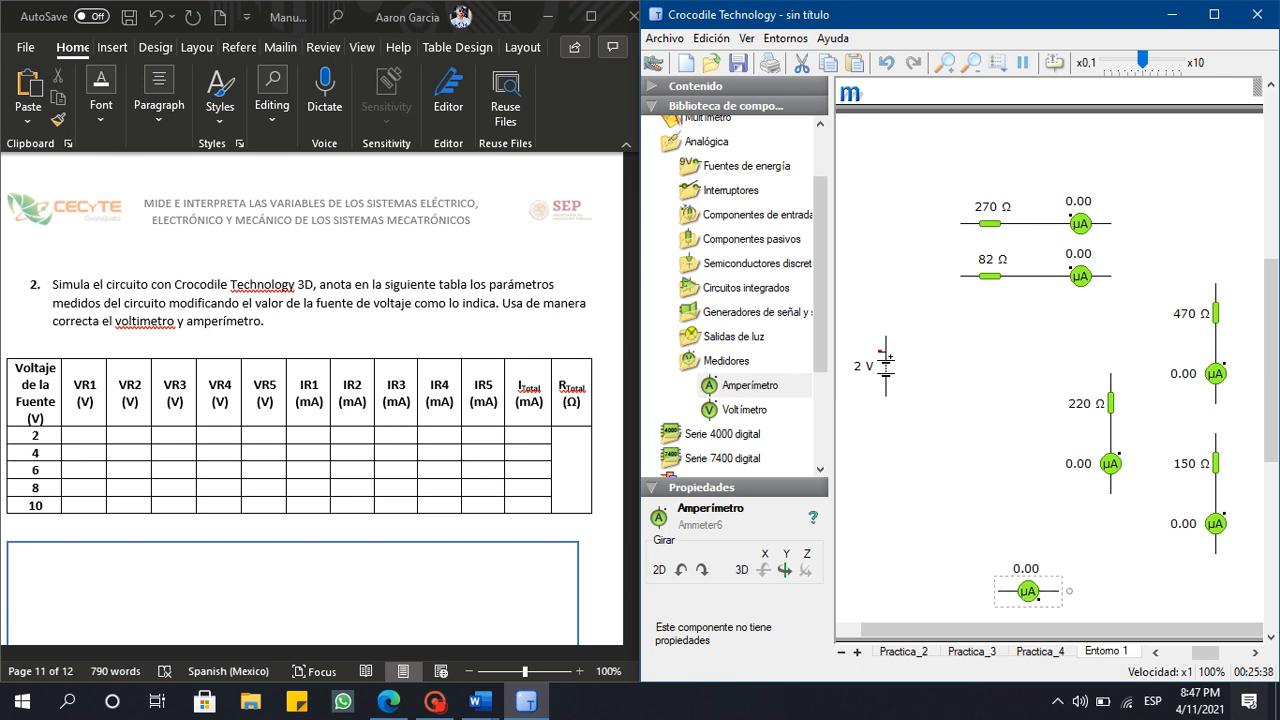
mouse_move(1110, 494)
mouse_down()
mouse_move(1089, 604)
mouse_move(1069, 572)
mouse_up()
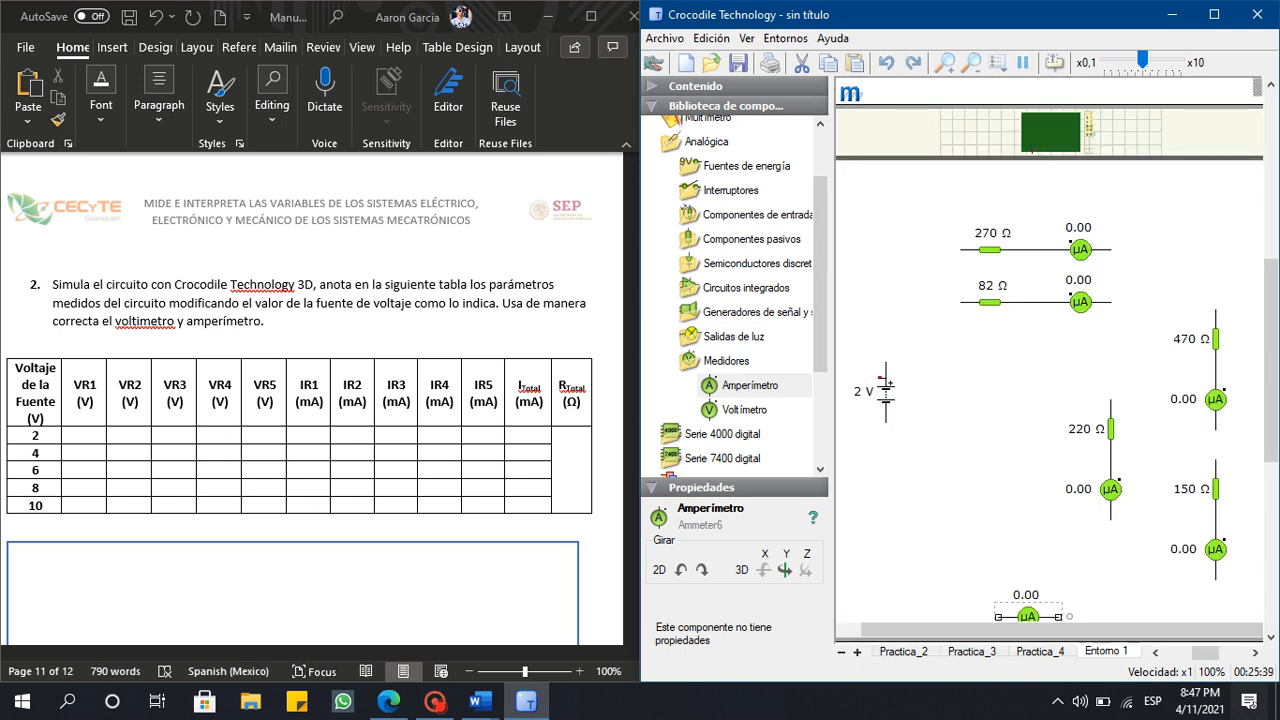
drag(1028, 616, 1020, 579)
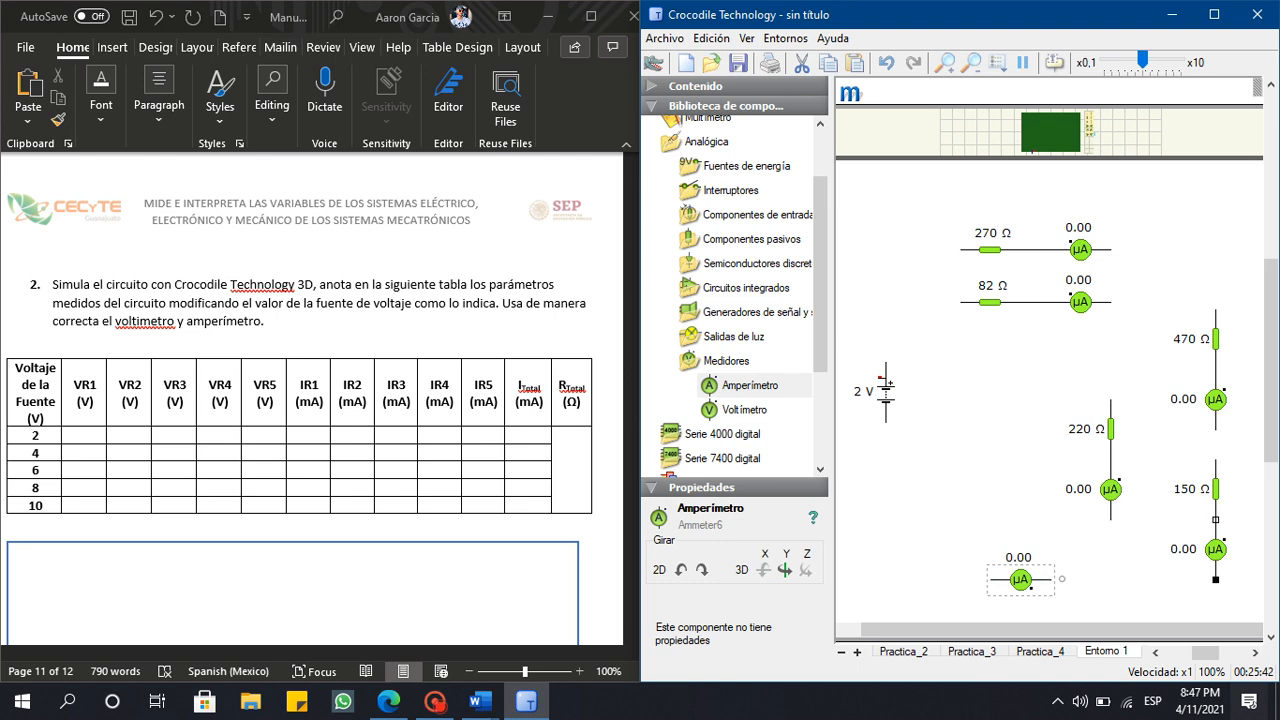
Wire the lower ends of the 150 Ω and 220 Ω branches' ammeters to the bottom horizontal ammeter.
drag(1215, 579, 1060, 579)
drag(1110, 519, 1110, 579)
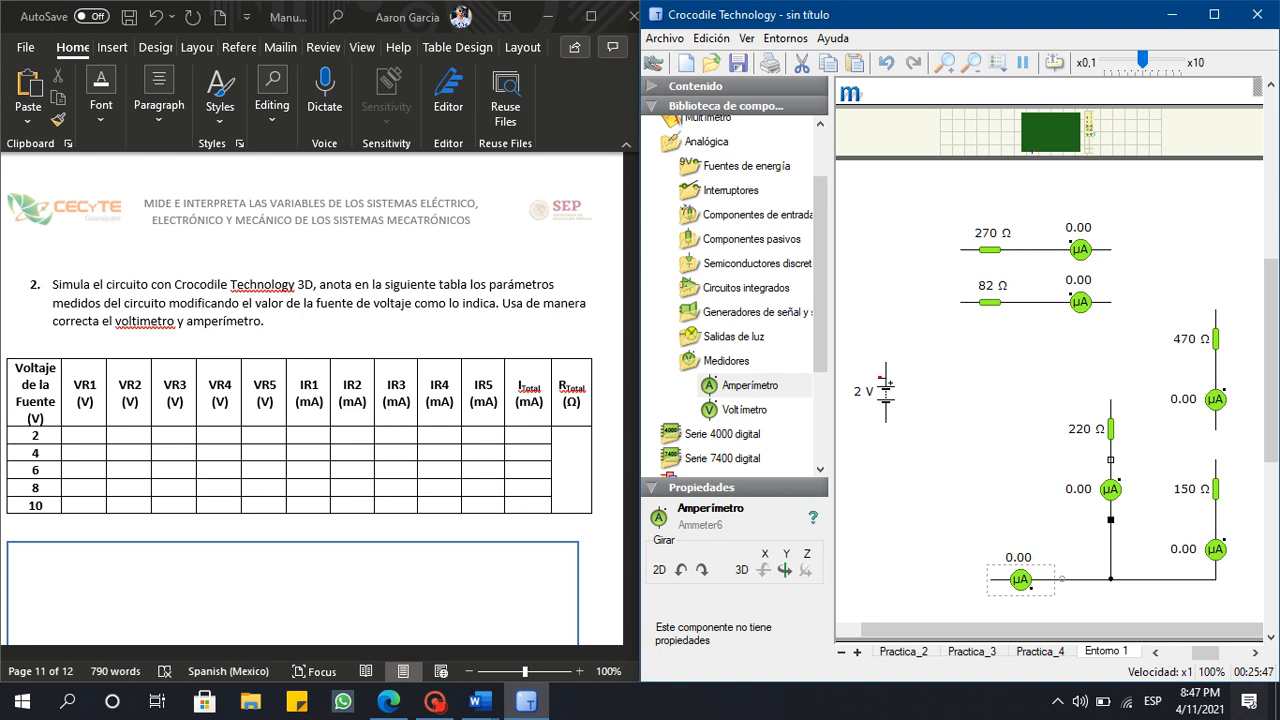
click(1010, 450)
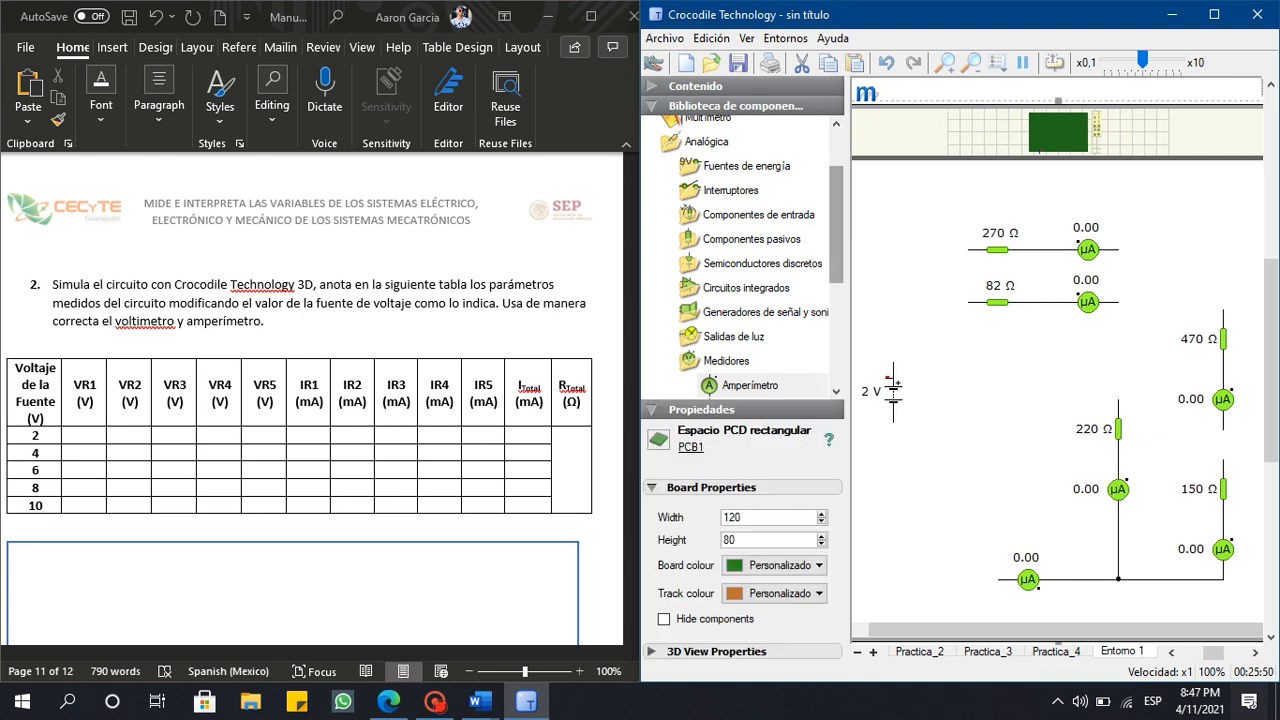
Place a voltmeter above the 270 Ω resistor, rotate it to horizontal and center it over the resistor.
drag(836, 225, 836, 281)
click(744, 274)
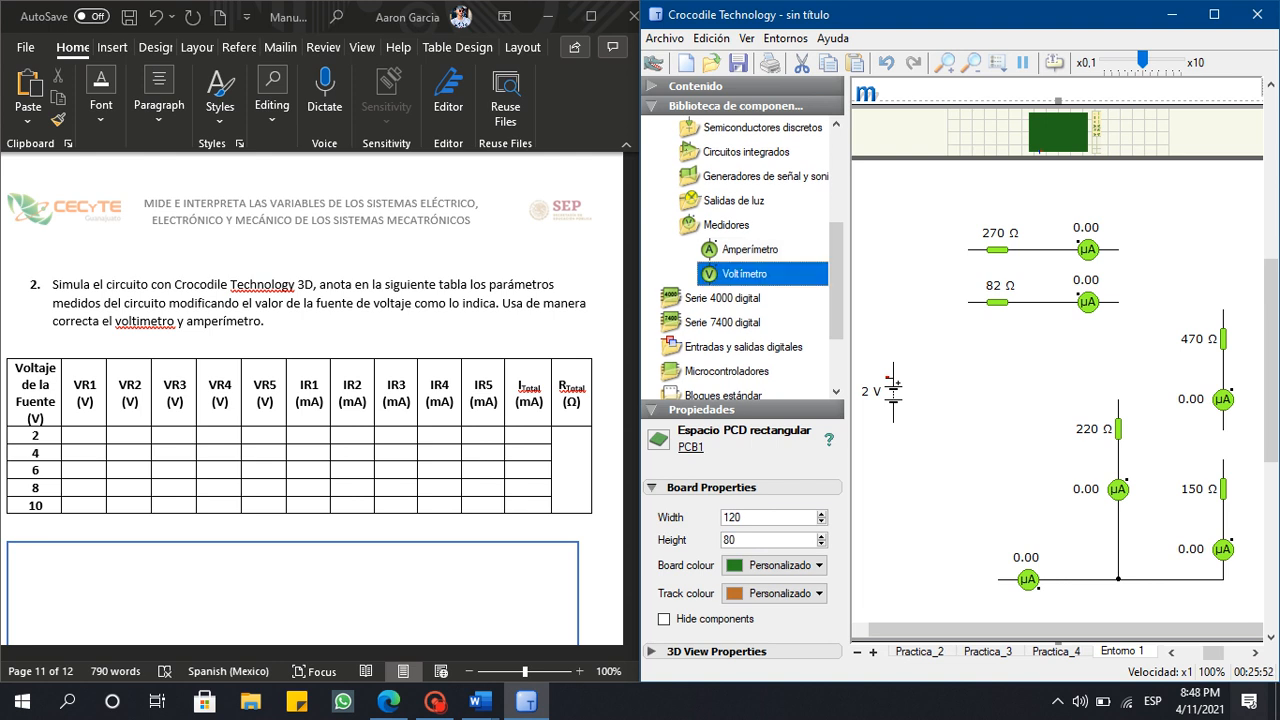
drag(744, 274, 991, 197)
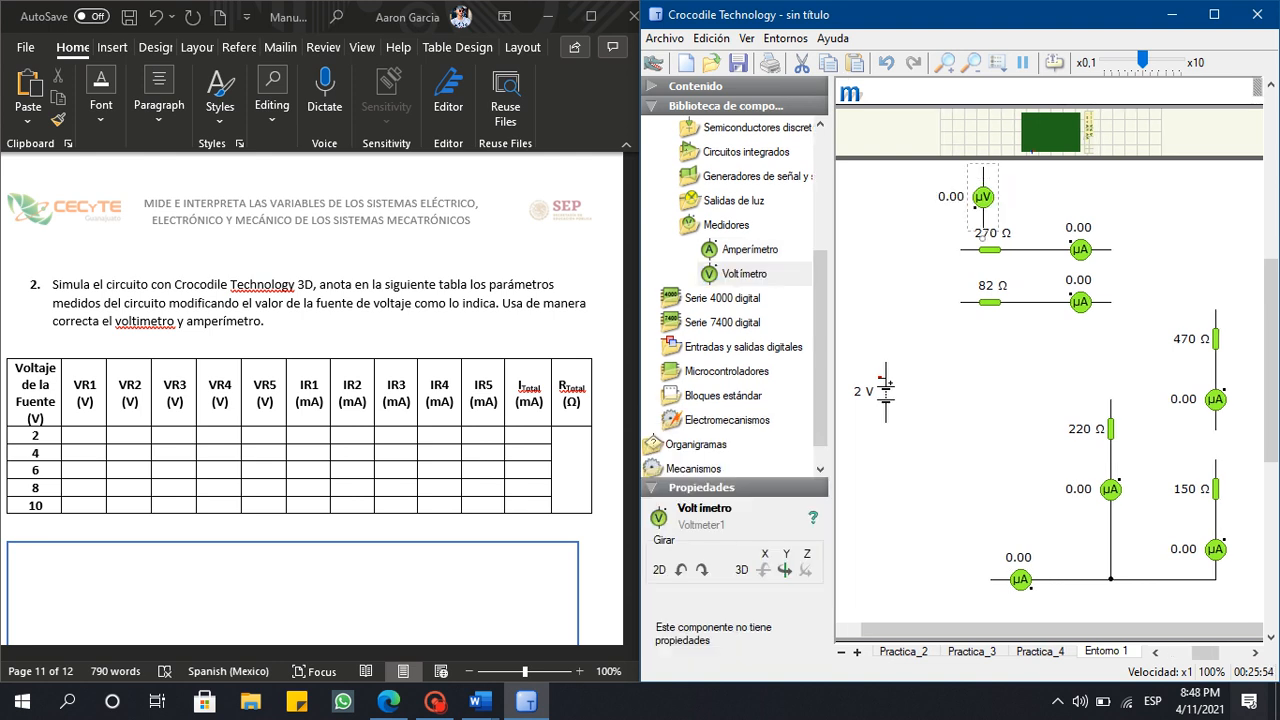
click(701, 569)
key(Left)
key(Left)
key(Right)
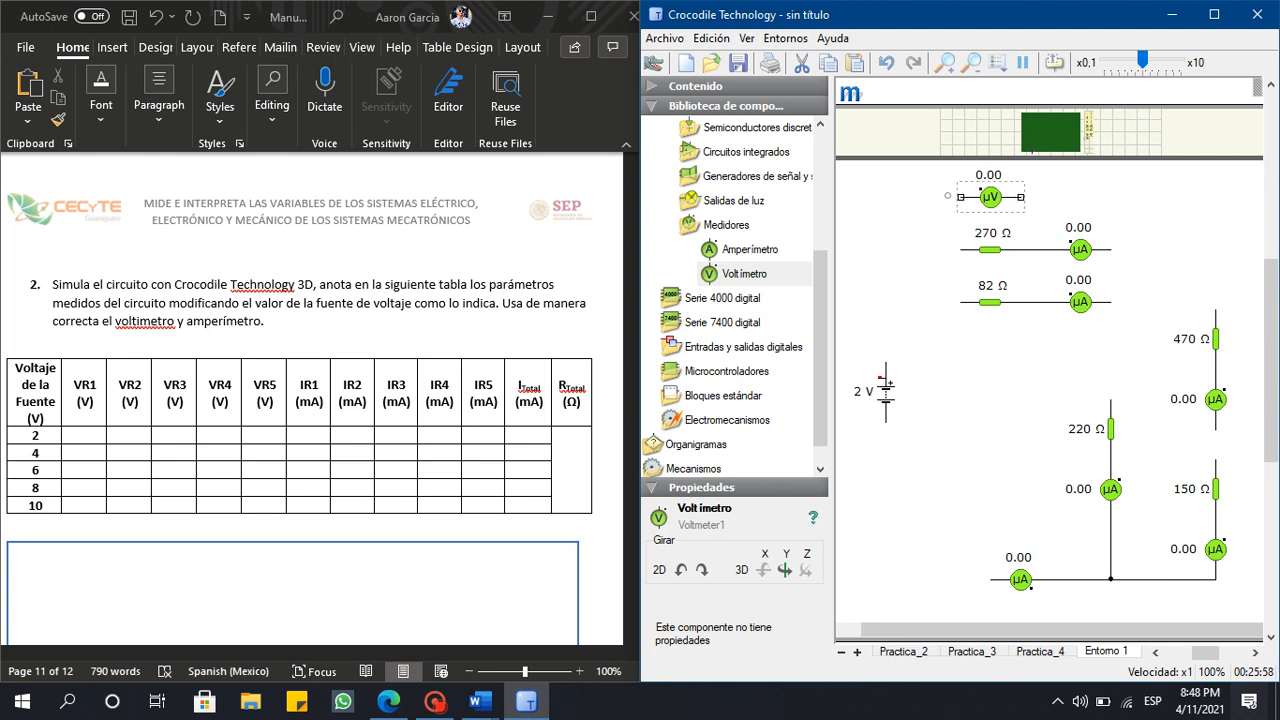
Move the 270 Ω resistor and its ammeter up from the 82 Ω branch, and raise the voltmeter slightly above them.
drag(1118, 276, 944, 226)
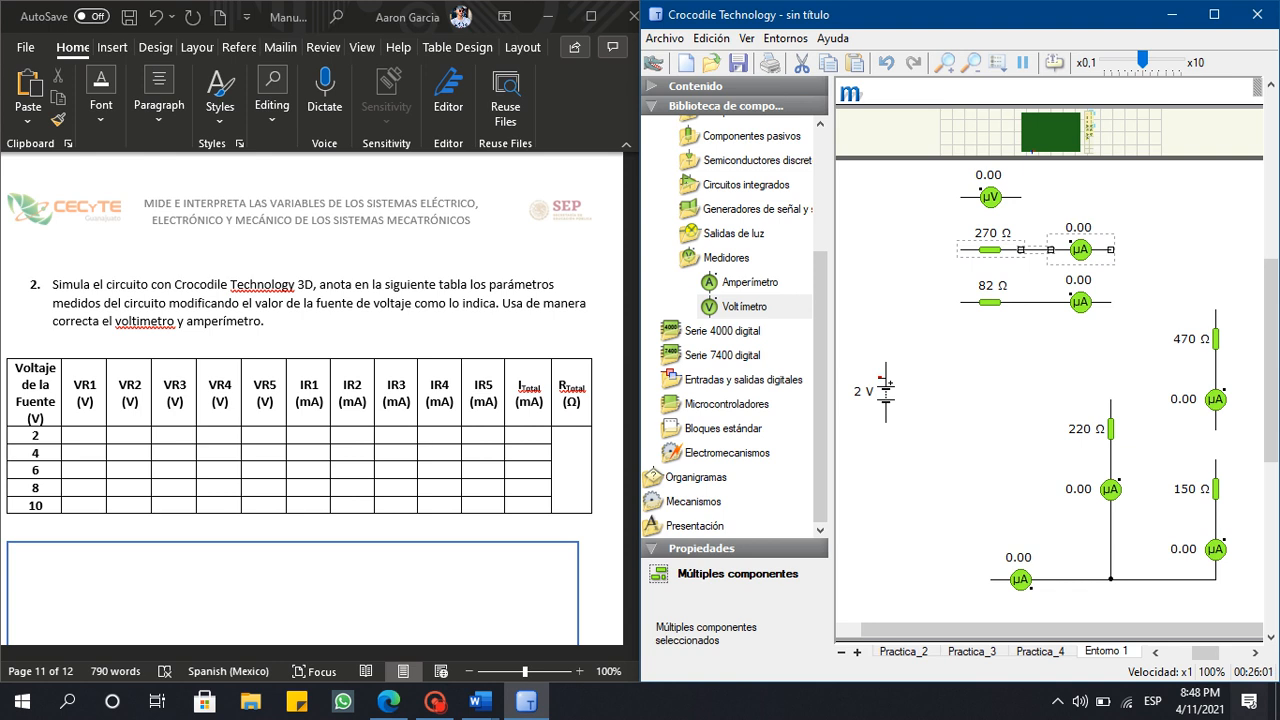
key(Up)
key(Up)
key(Up)
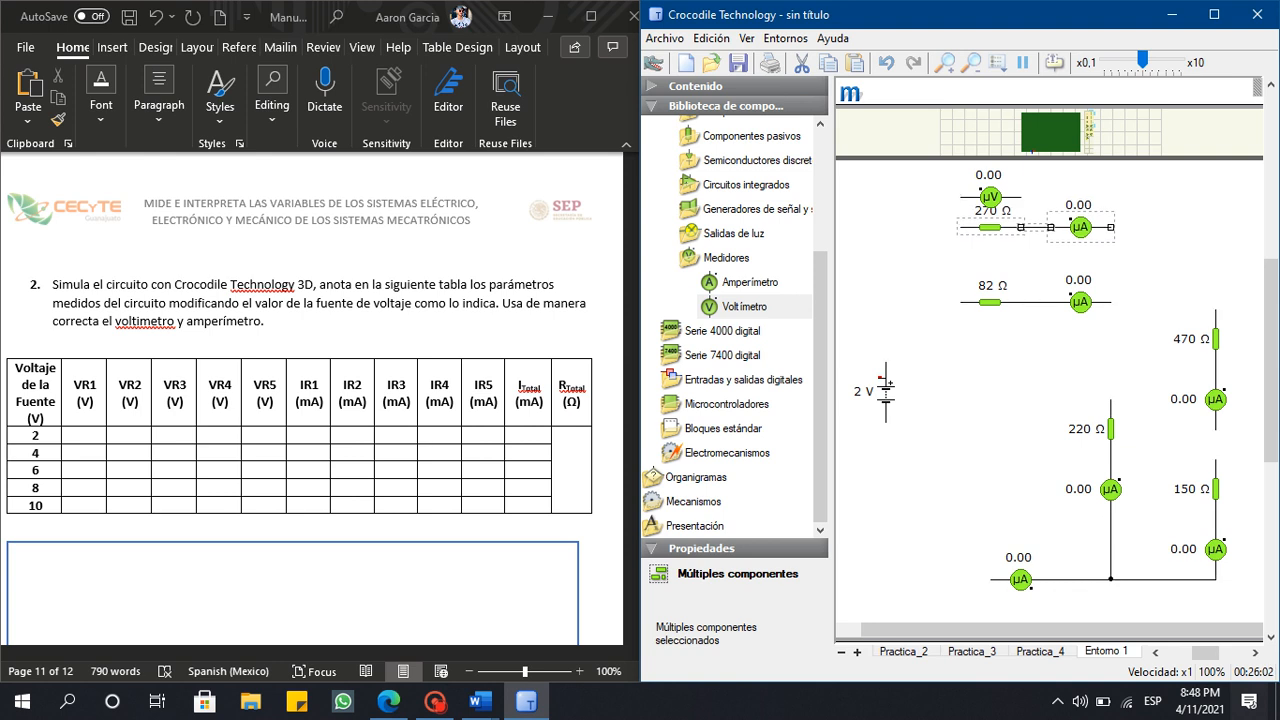
drag(990, 197, 990, 283)
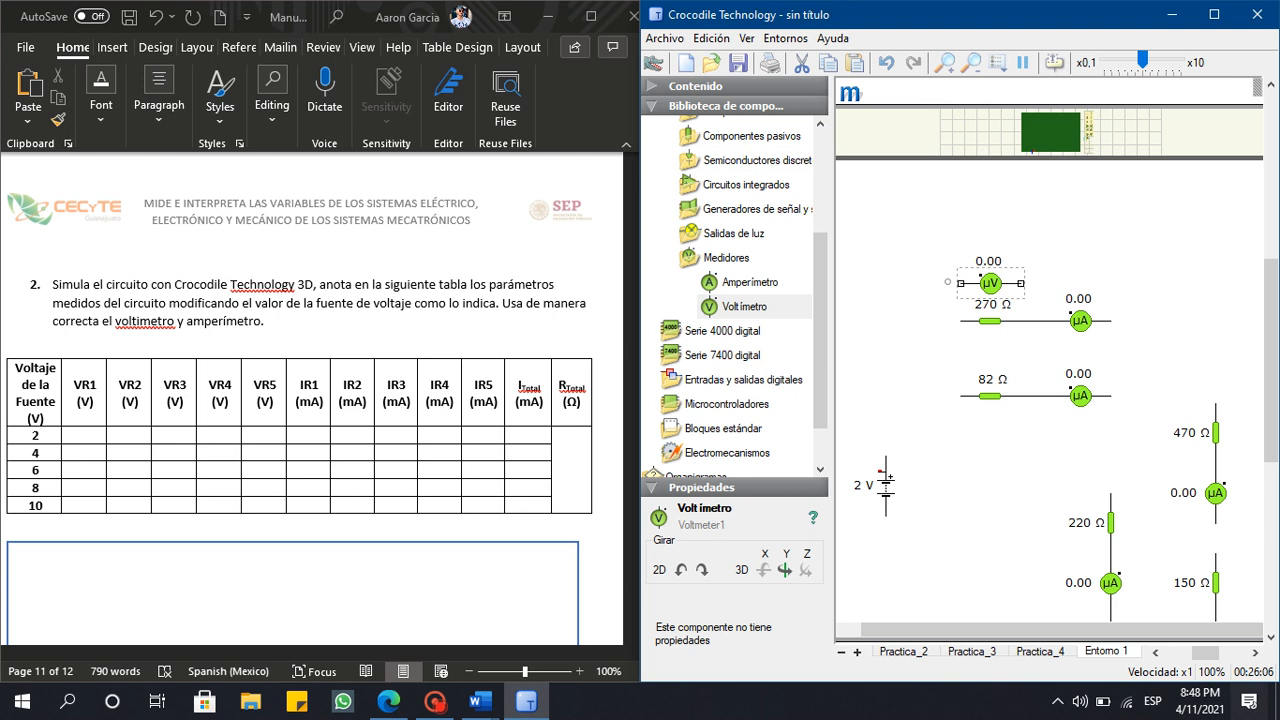
Lower the 82 Ω branch slightly, move the voltmeter between the 270 Ω and 82 Ω resistors, and lower the 270 Ω branch slightly.
scroll(1049, 390, down, 12)
scroll(1049, 390, up, 15)
scroll(1049, 390, down, 3)
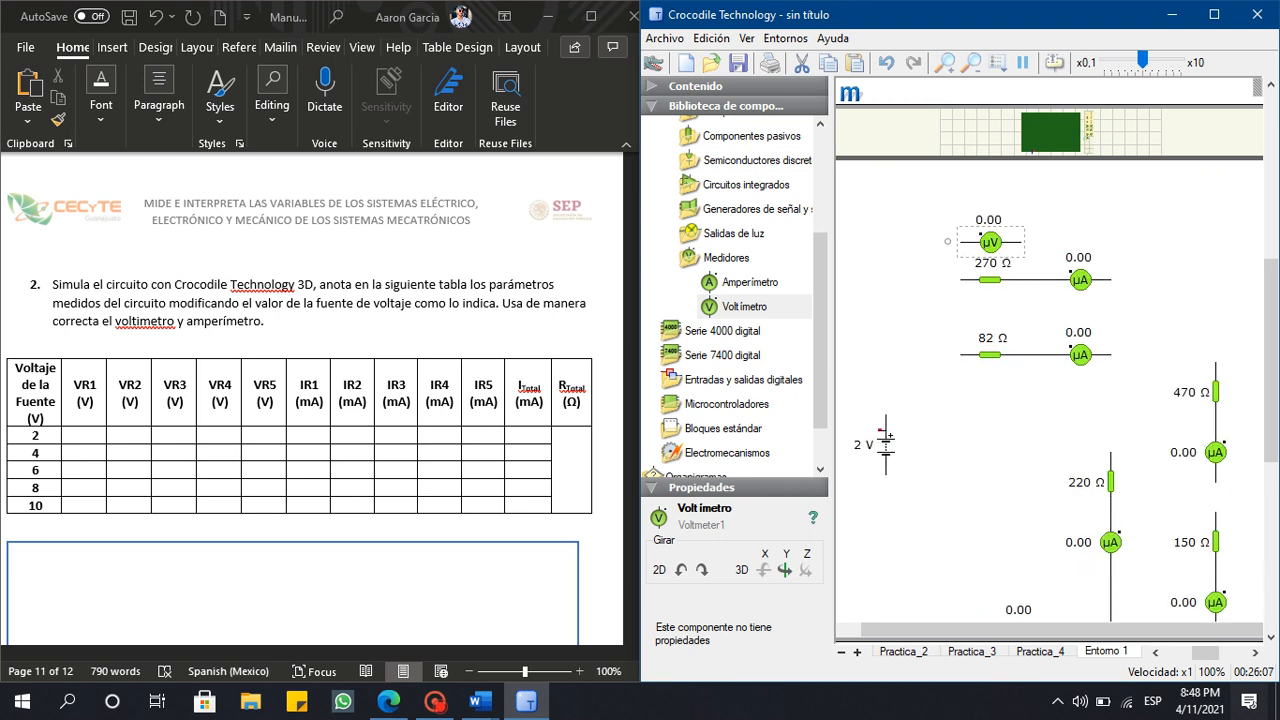
drag(1098, 386, 952, 330)
drag(1081, 355, 1081, 363)
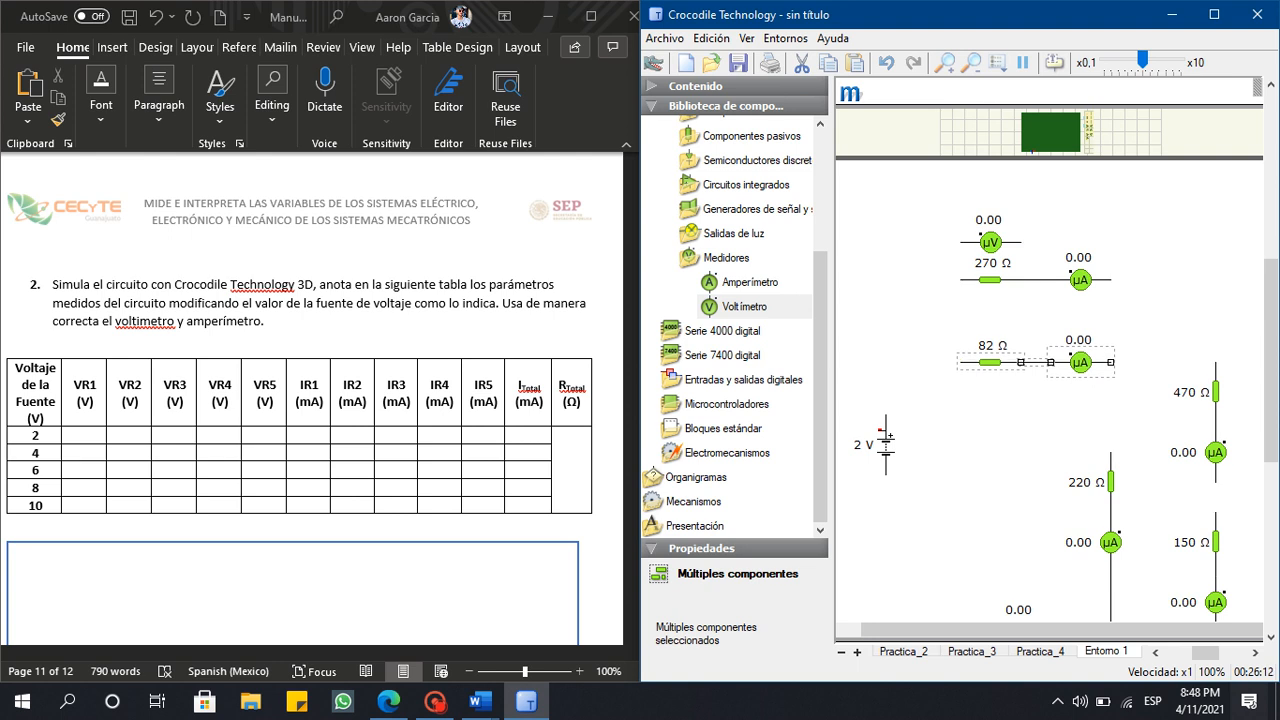
drag(990, 242, 990, 324)
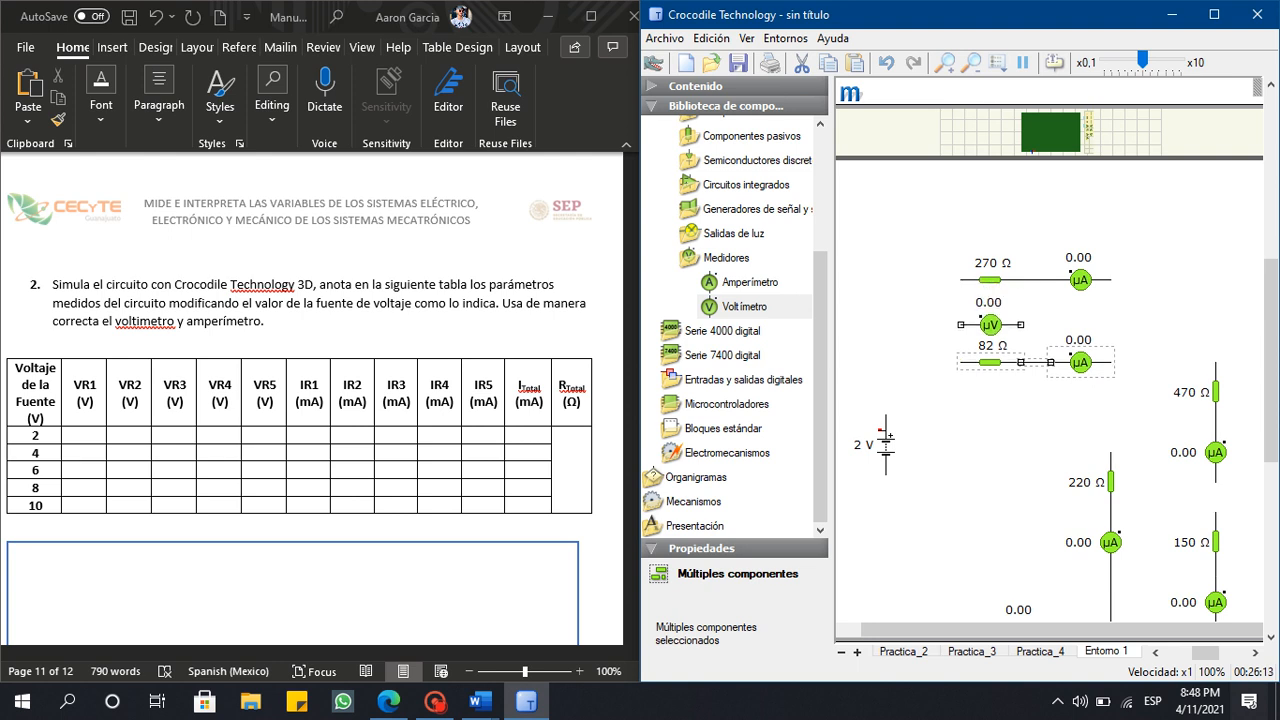
mouse_move(1121, 291)
mouse_down()
mouse_move(945, 261)
mouse_move(993, 271)
mouse_up()
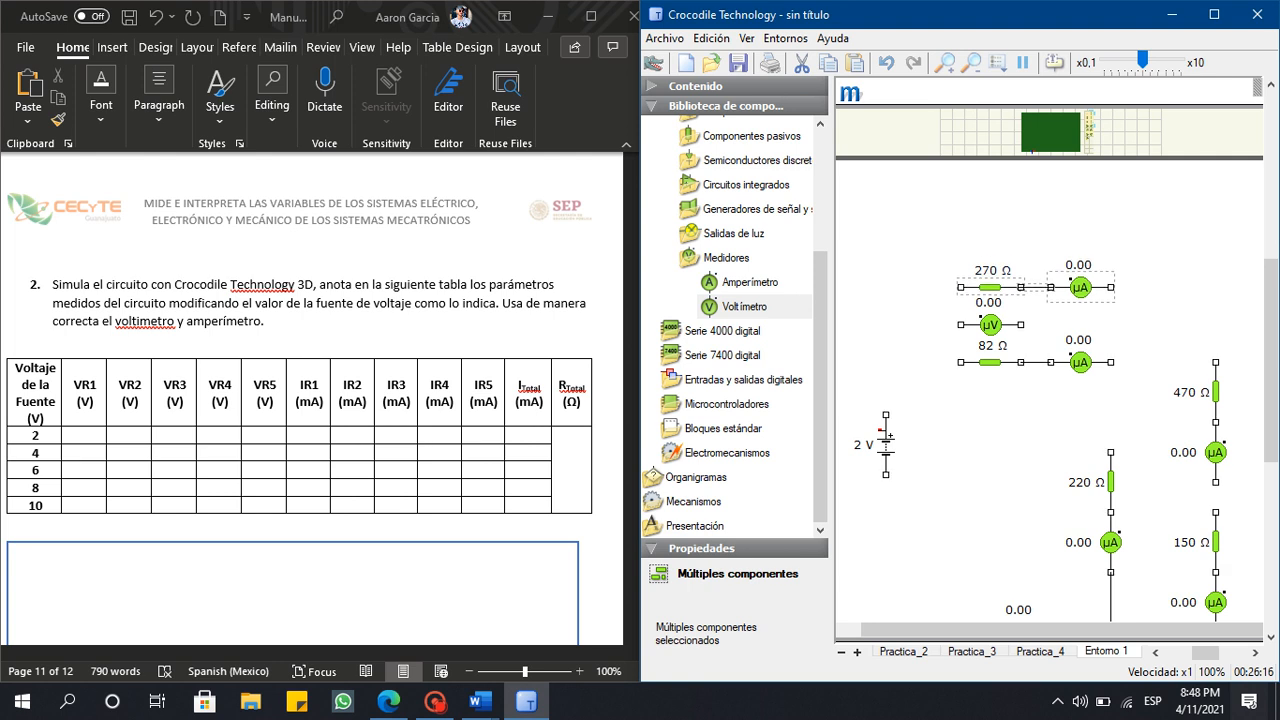
click(1010, 228)
Duplicate the horizontal voltmeter above the 82 Ω resistor and center the copy above the 270 Ω resistor.
scroll(1010, 228, down, 2)
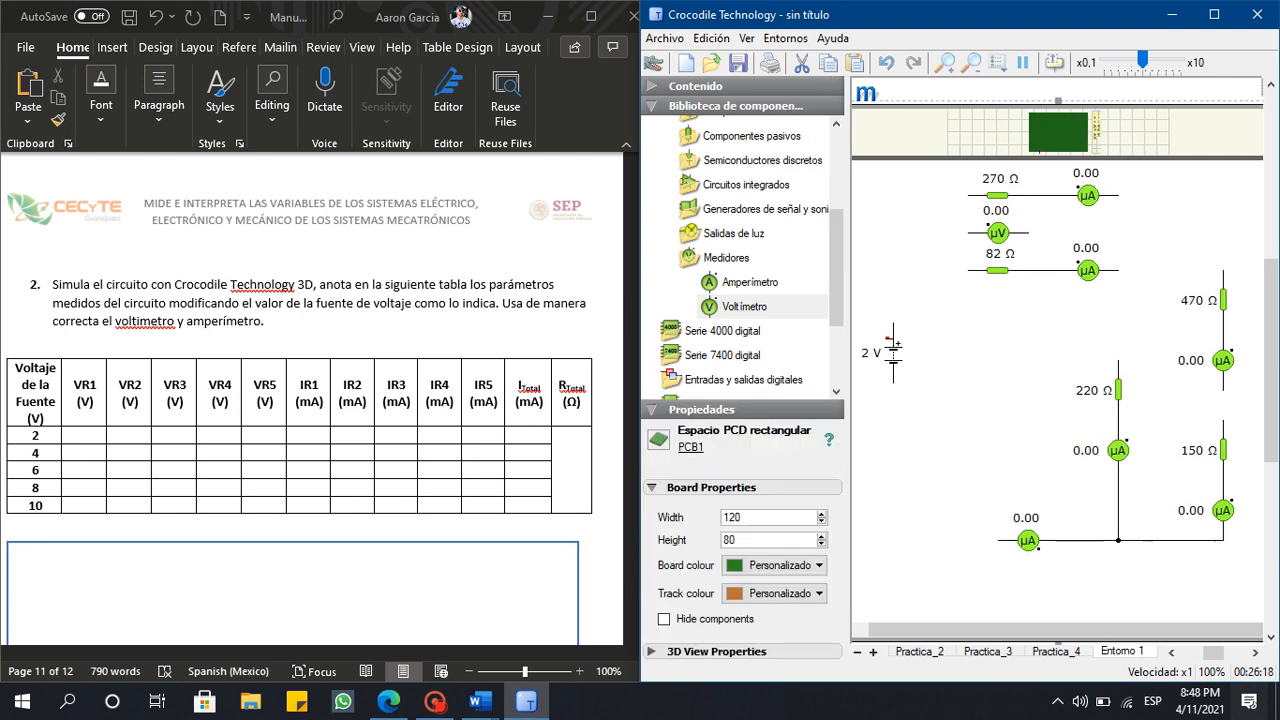
scroll(1010, 228, up, 1)
click(998, 282)
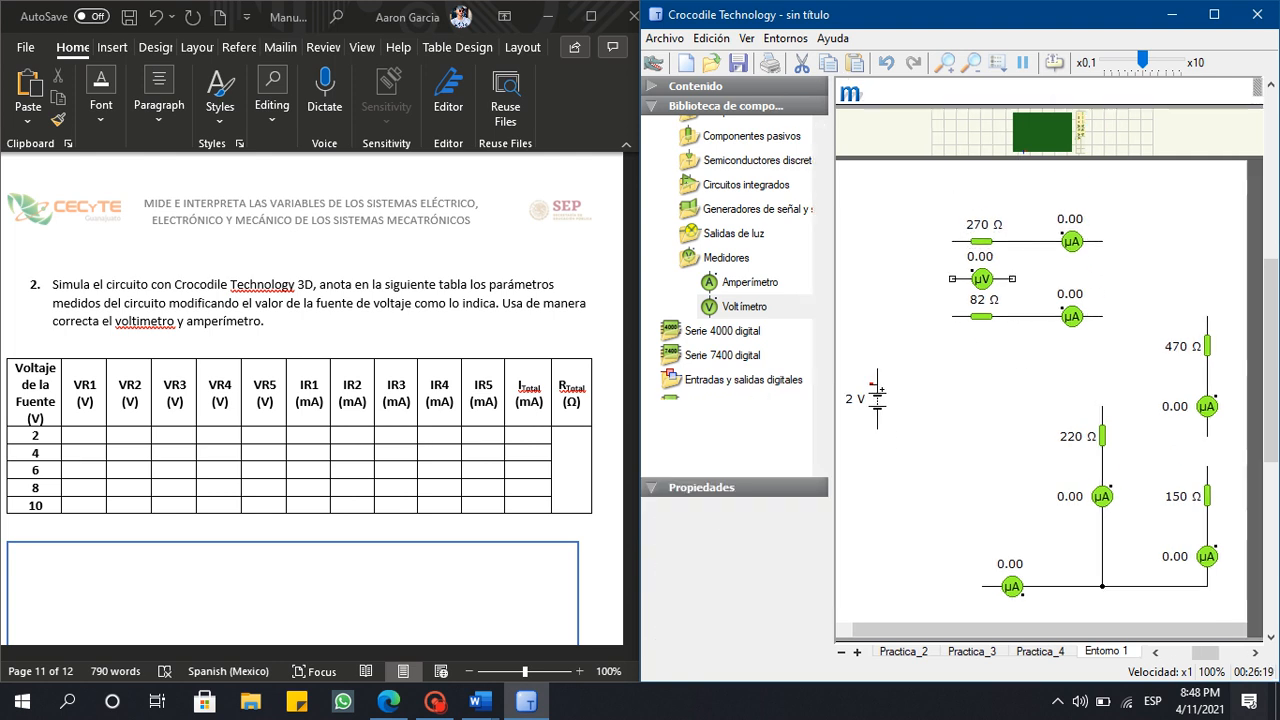
right_click(995, 285)
click(1038, 315)
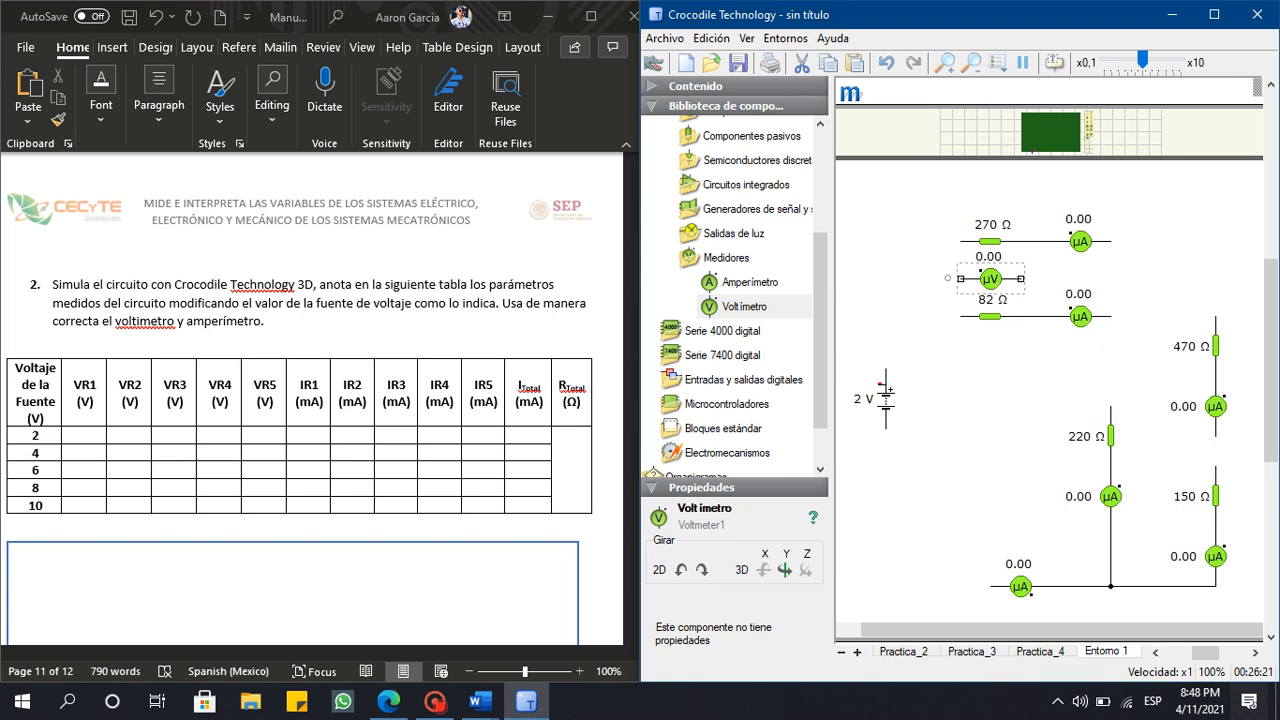
click(938, 228)
right_click(970, 180)
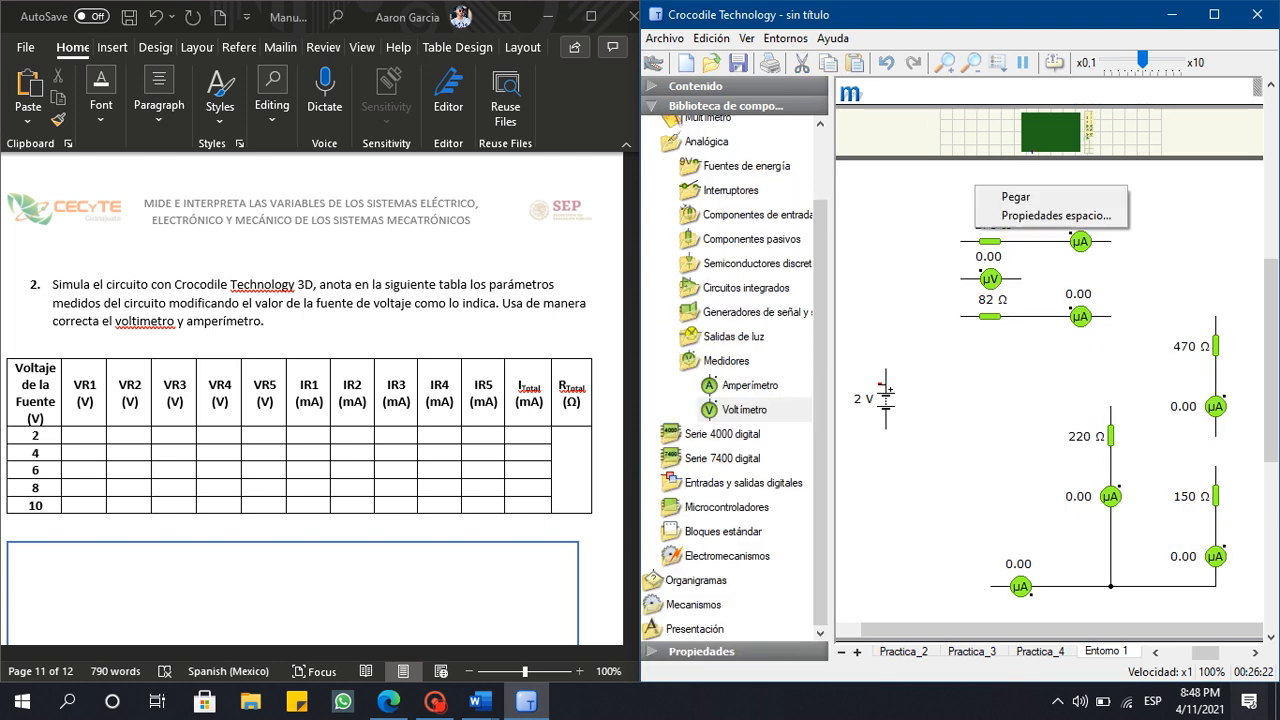
click(1000, 194)
drag(968, 181, 990, 199)
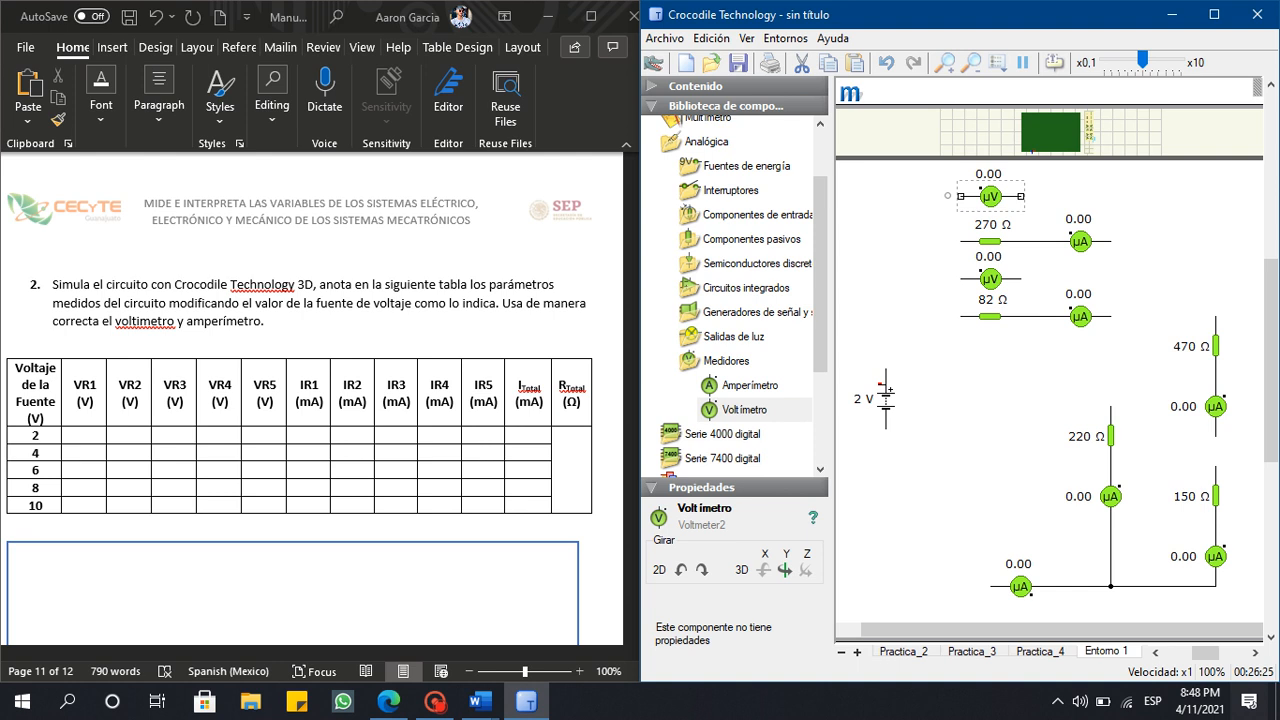
click(930, 229)
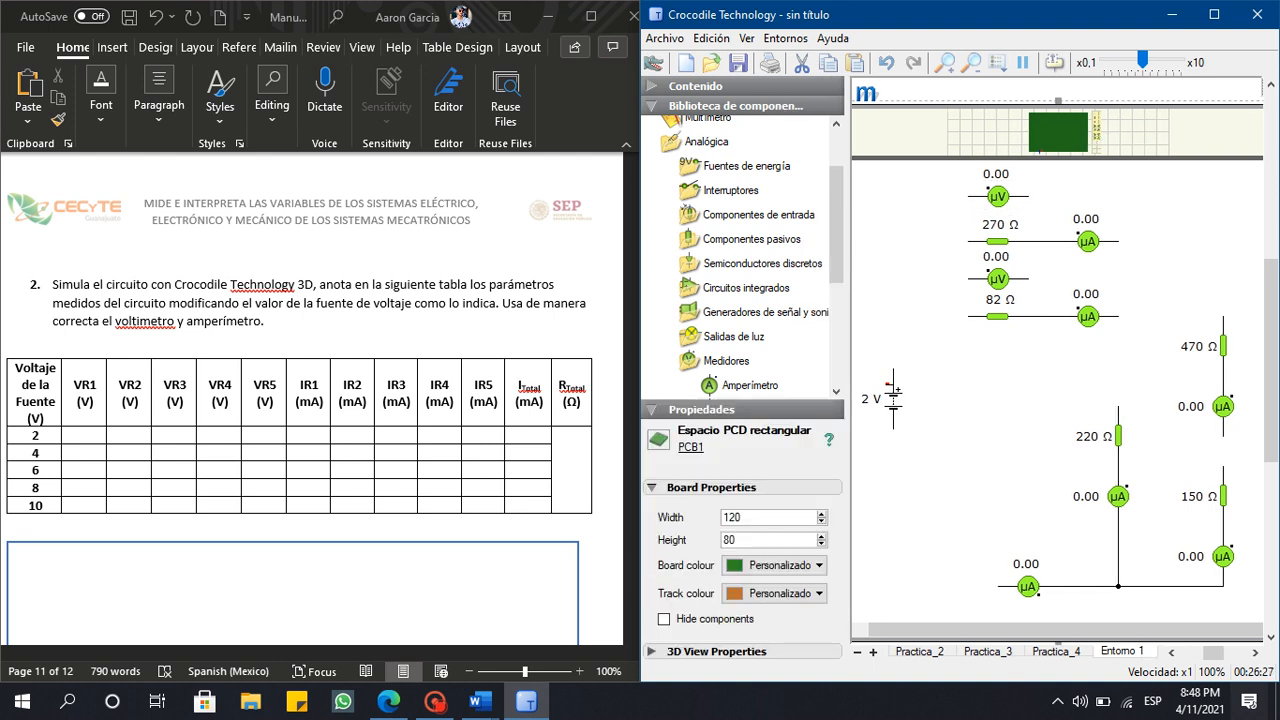
Place a vertical voltmeter to the left of the 2 V battery.
drag(1120, 630, 1092, 630)
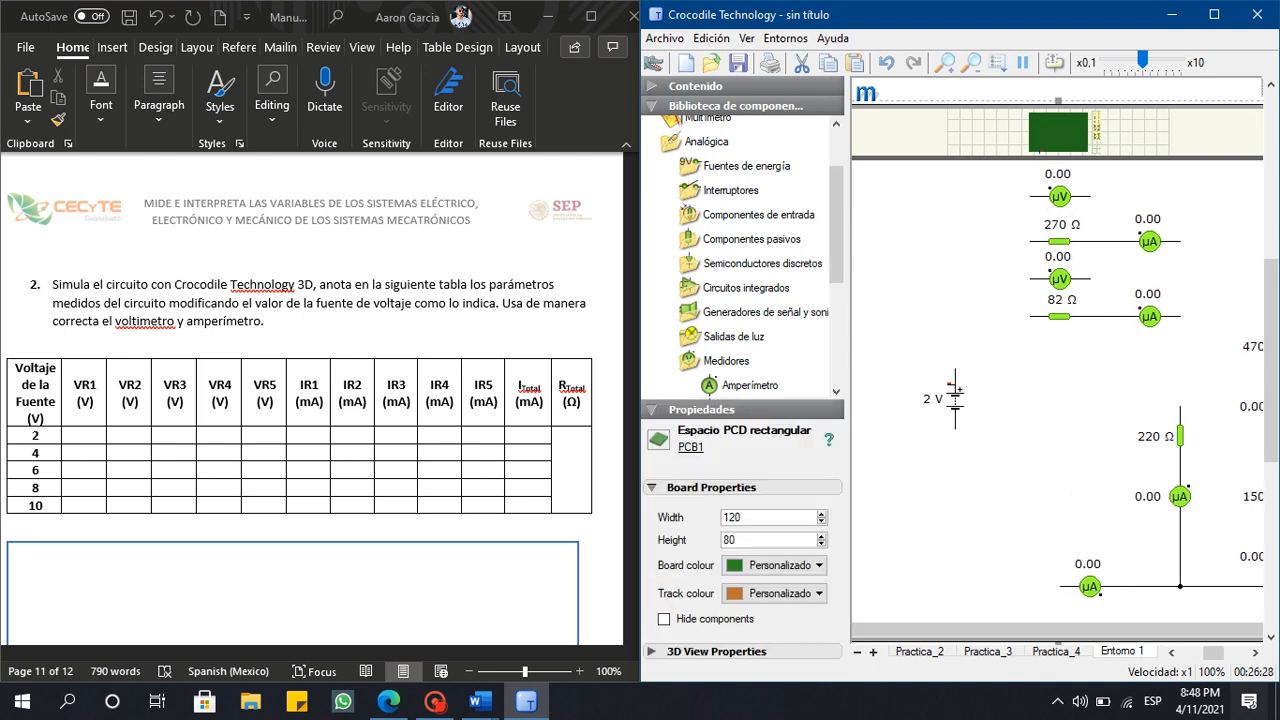
scroll(760, 254, down, 2)
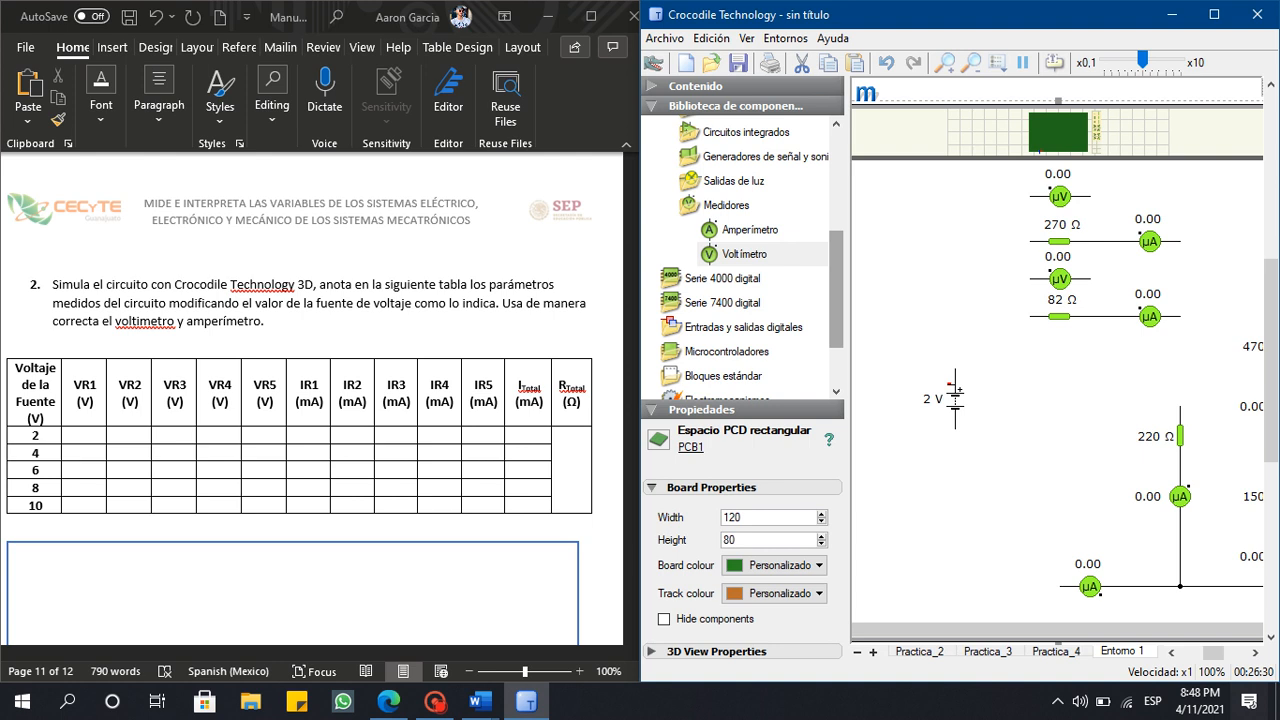
drag(760, 254, 895, 407)
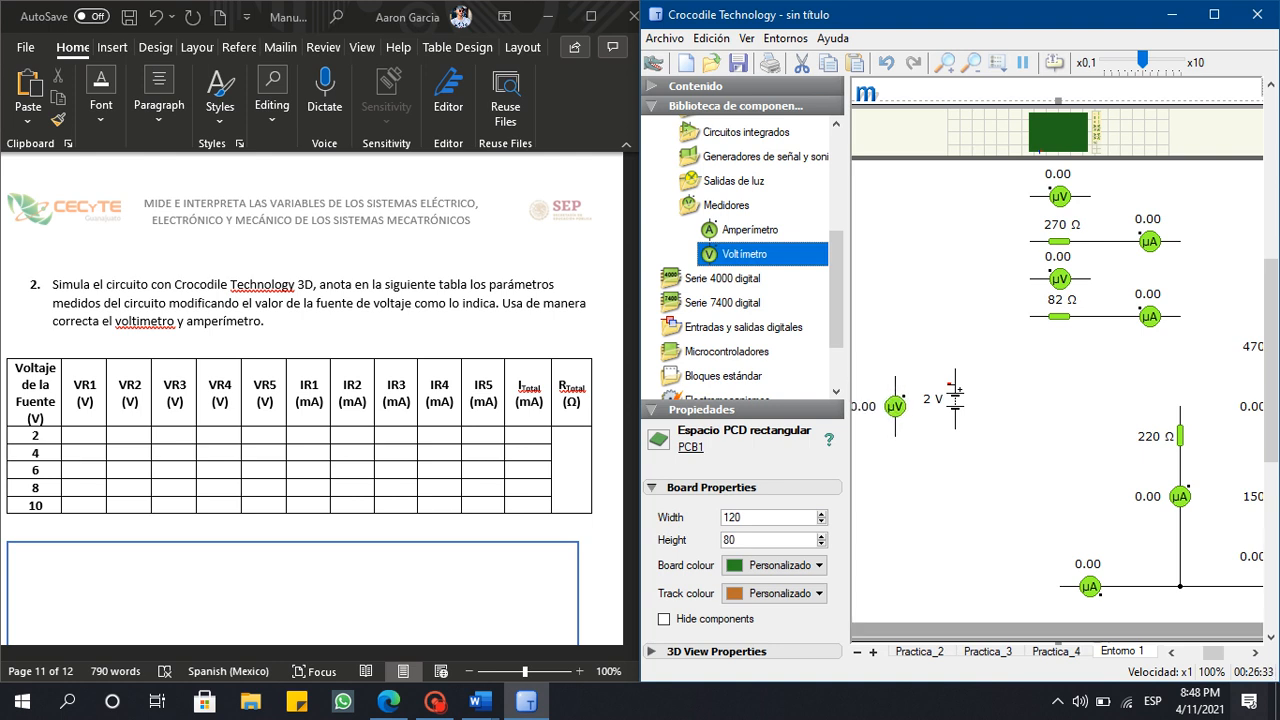
Place a vertical voltmeter to the right of the 220 Ω resistor and shift the 470 Ω and 150 Ω branch right to make room.
drag(1060, 630, 1127, 630)
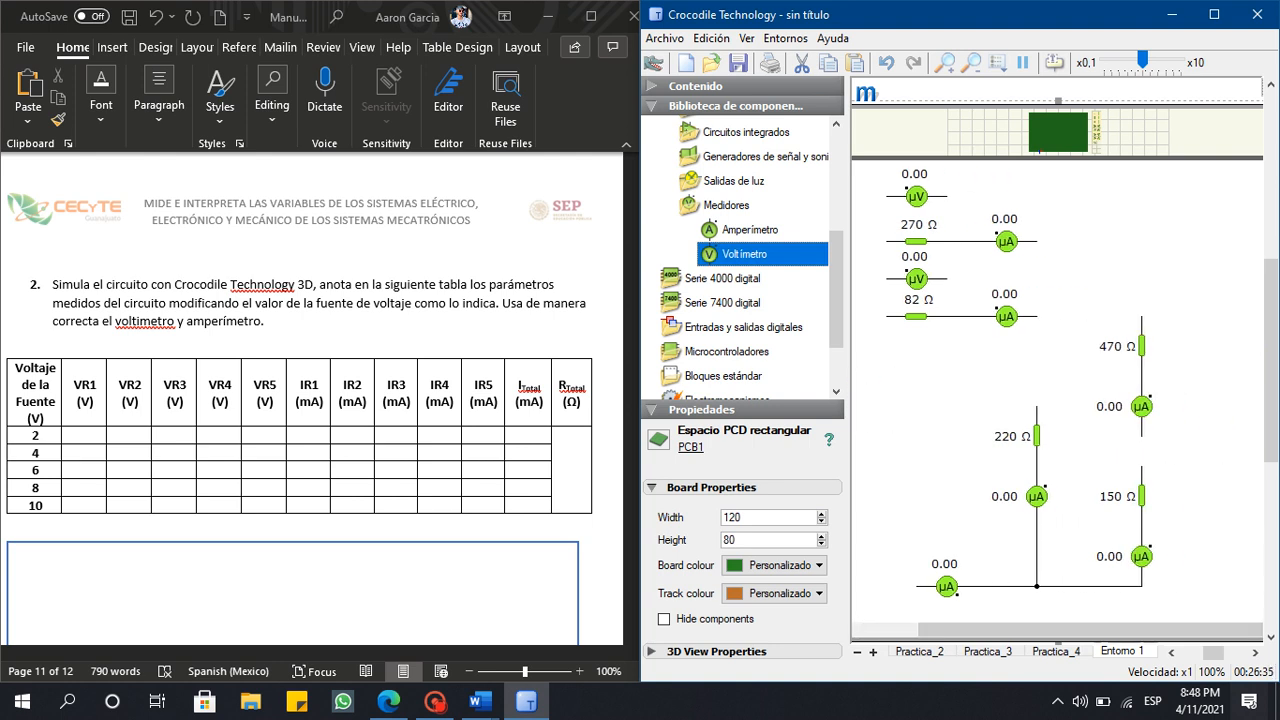
key(ctrl+v)
drag(1074, 429, 1089, 436)
drag(1163, 589, 1117, 314)
drag(1134, 406, 1165, 406)
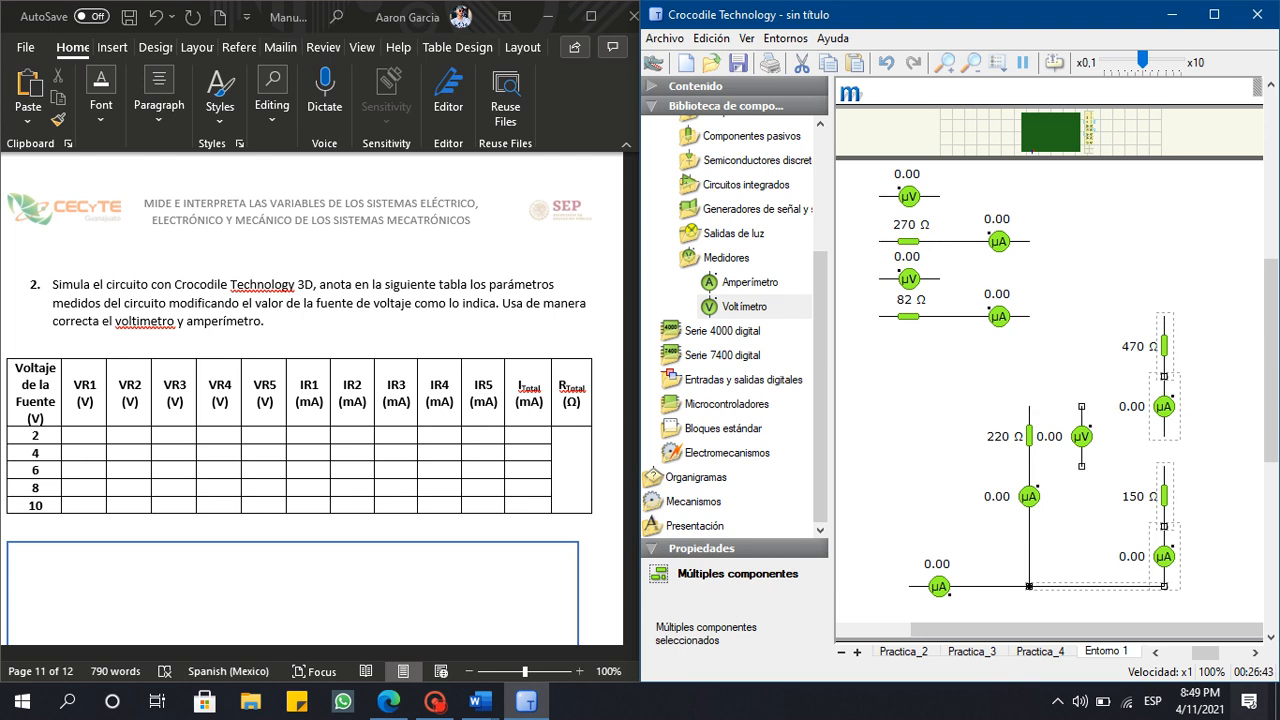
drag(1082, 436, 1089, 436)
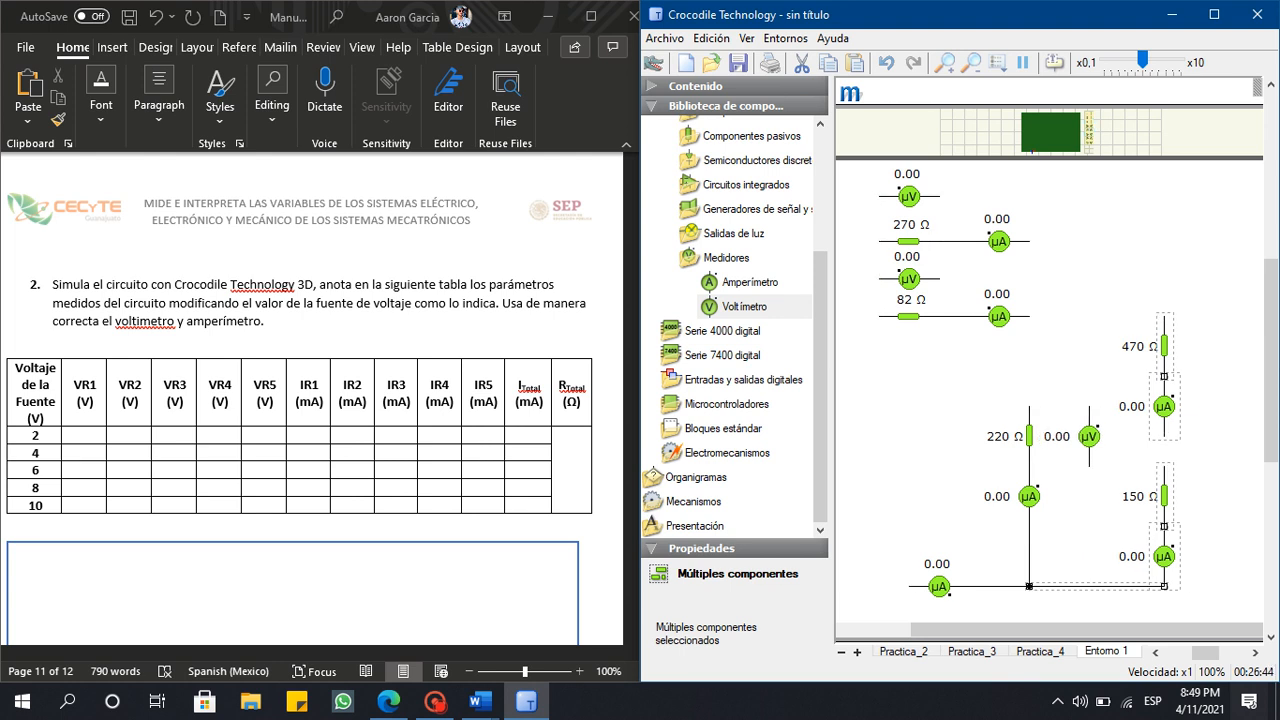
click(1092, 372)
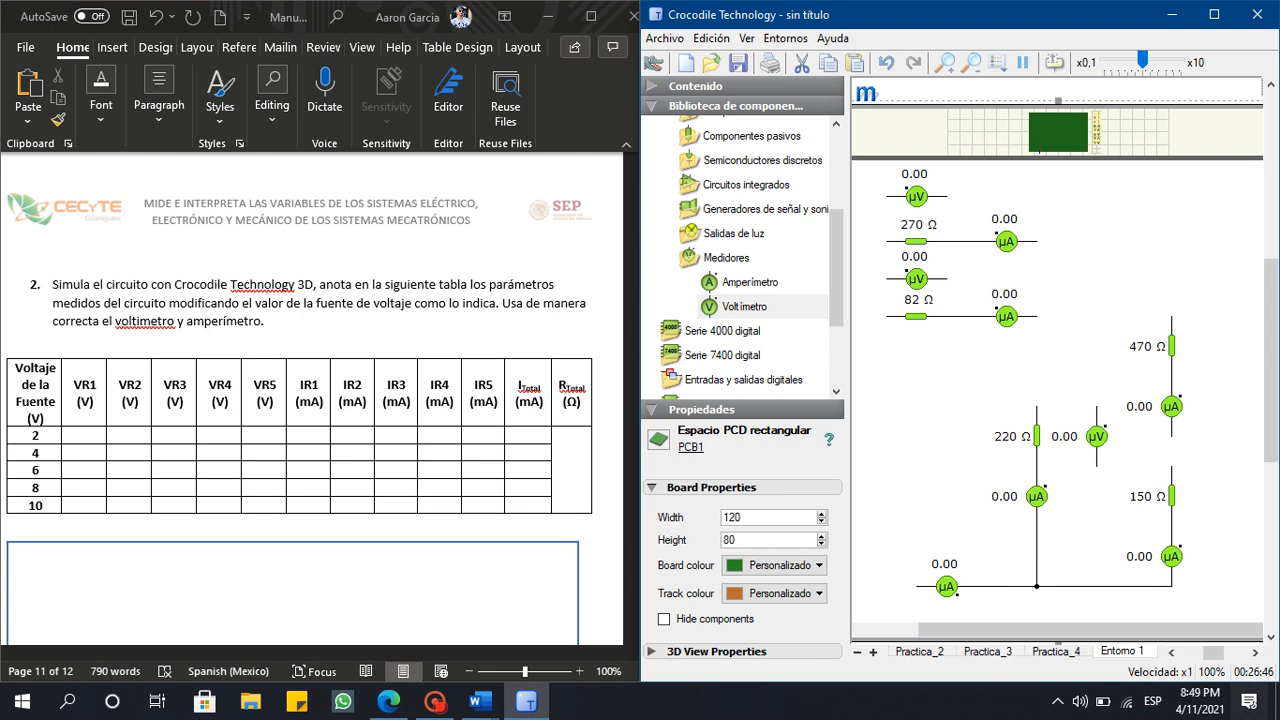
Place two more vertical voltmeters, one to the right of the 470 Ω resistor's ammeter and one beside the 150 Ω resistor's ammeter.
click(744, 307)
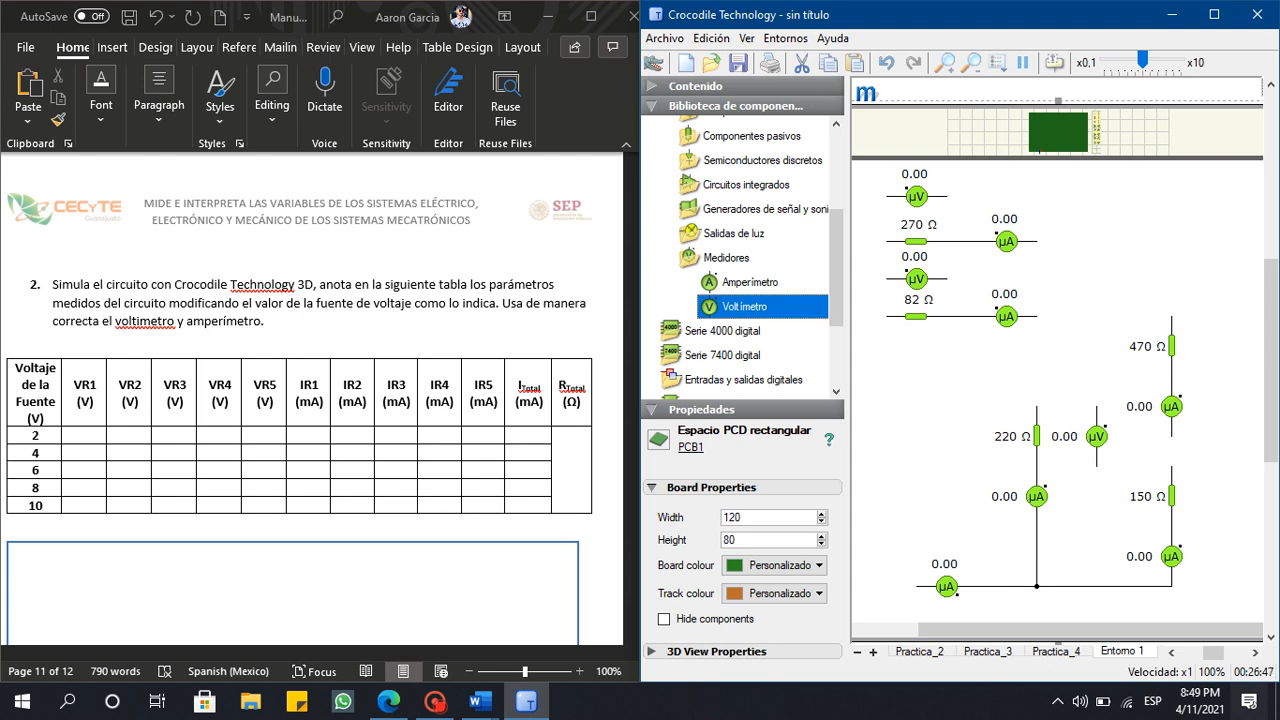
drag(744, 312, 1222, 407)
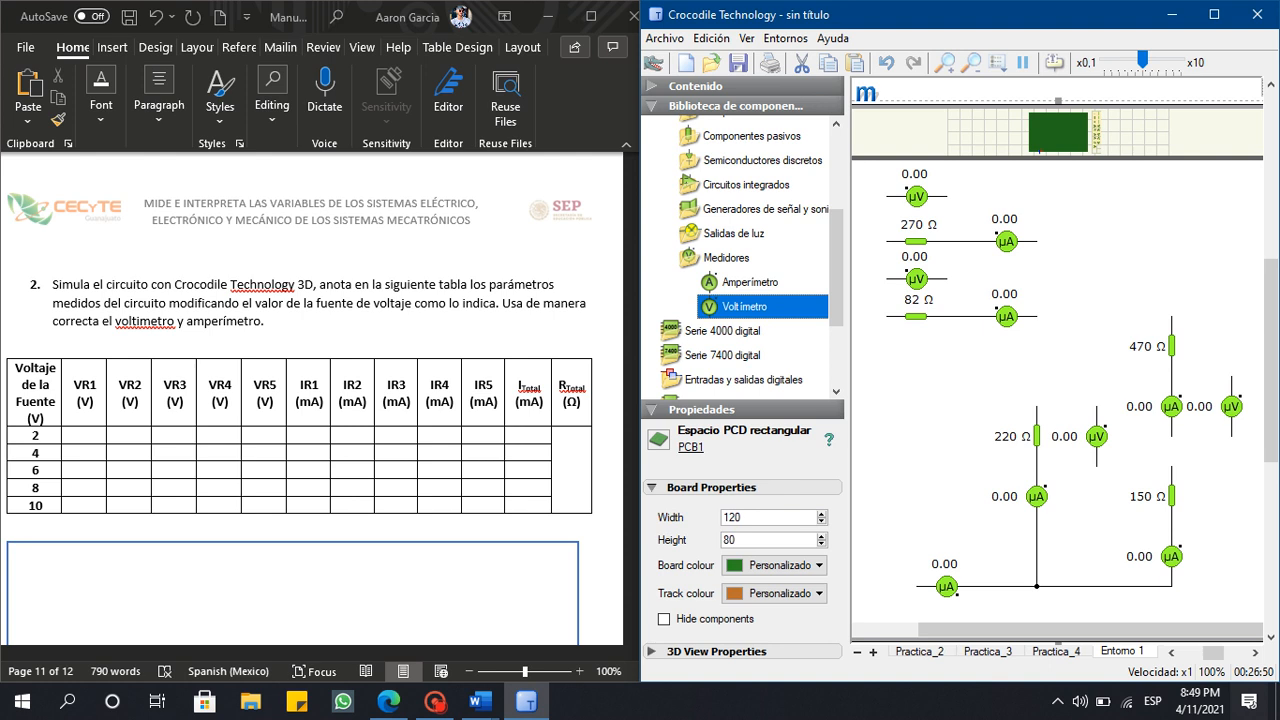
drag(744, 307, 1239, 557)
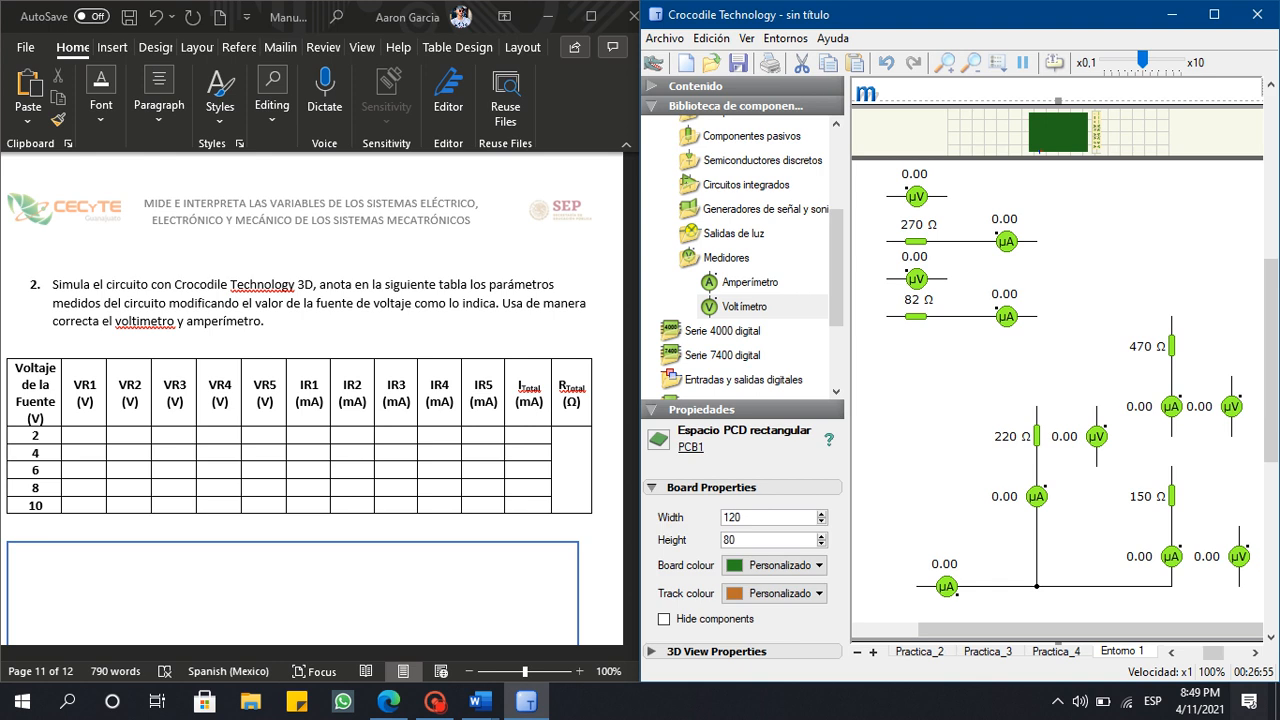
Connect the voltmeter beside the battery across both battery terminals.
drag(1122, 630, 1056, 630)
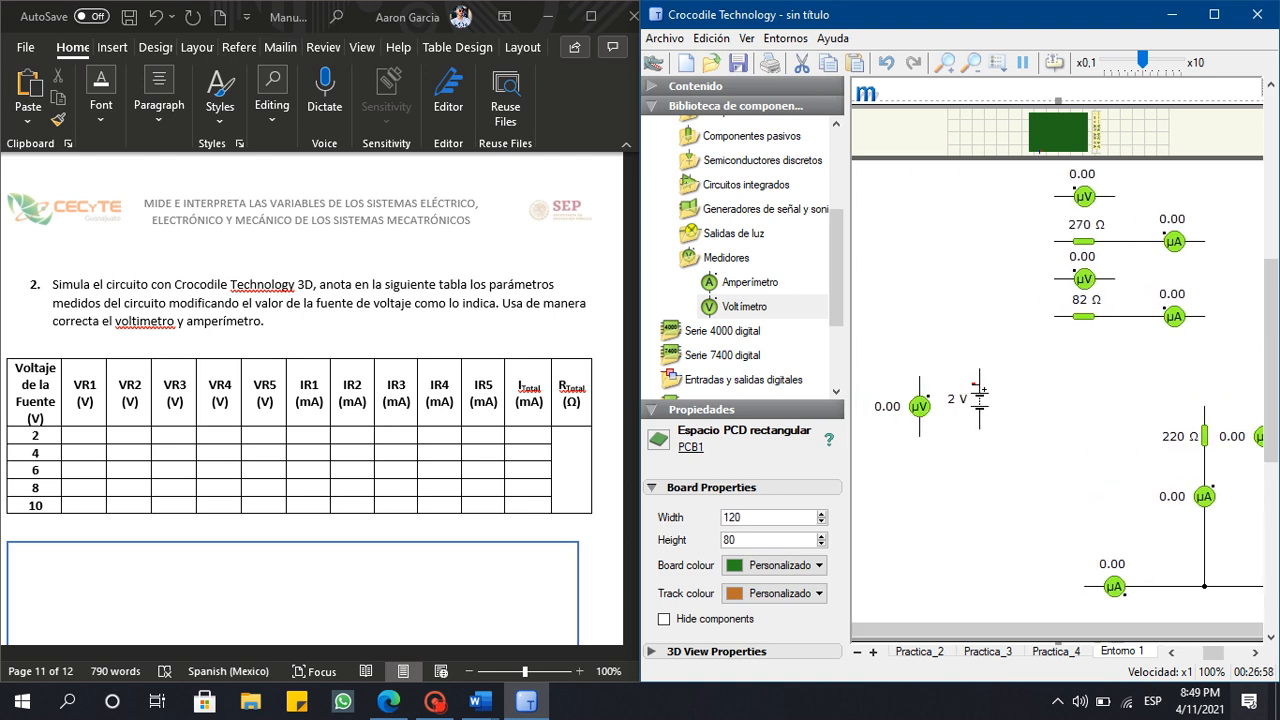
drag(919, 406, 980, 369)
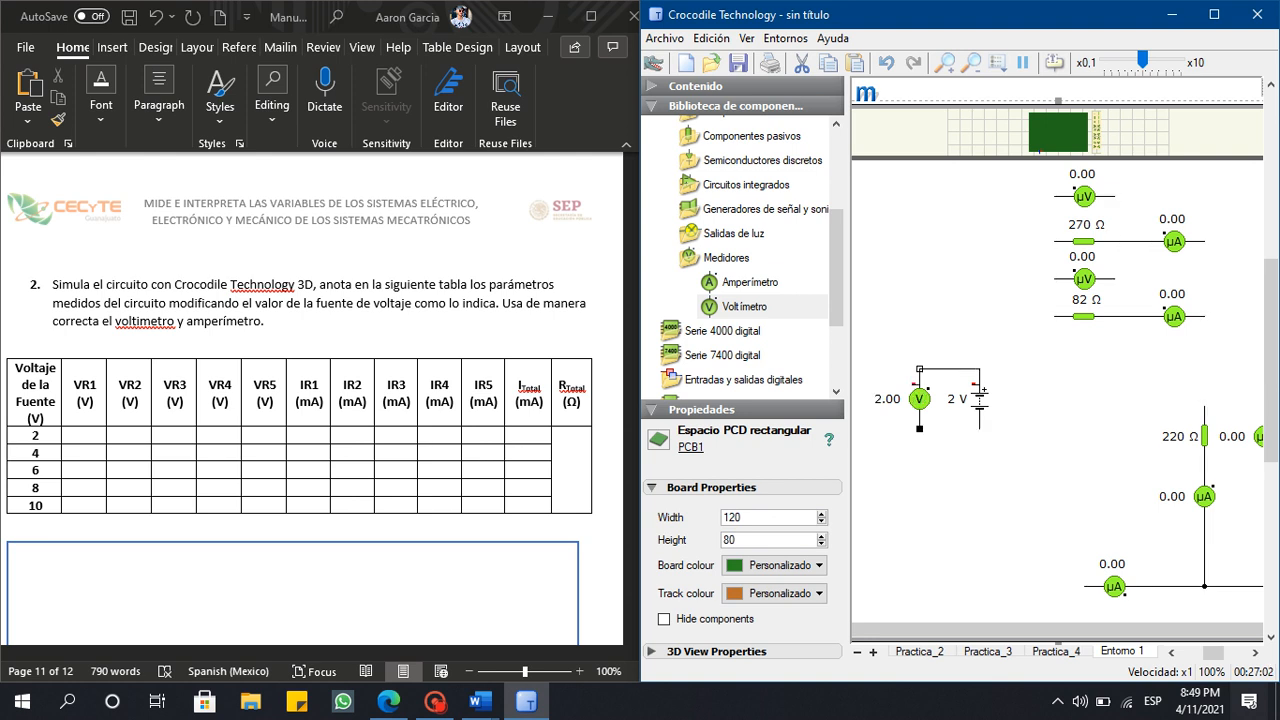
drag(919, 428, 980, 428)
Wire the two horizontal voltmeters in parallel with the 270 Ω and 82 Ω resistors.
drag(1055, 196, 1055, 241)
drag(1114, 196, 1114, 241)
click(1084, 279)
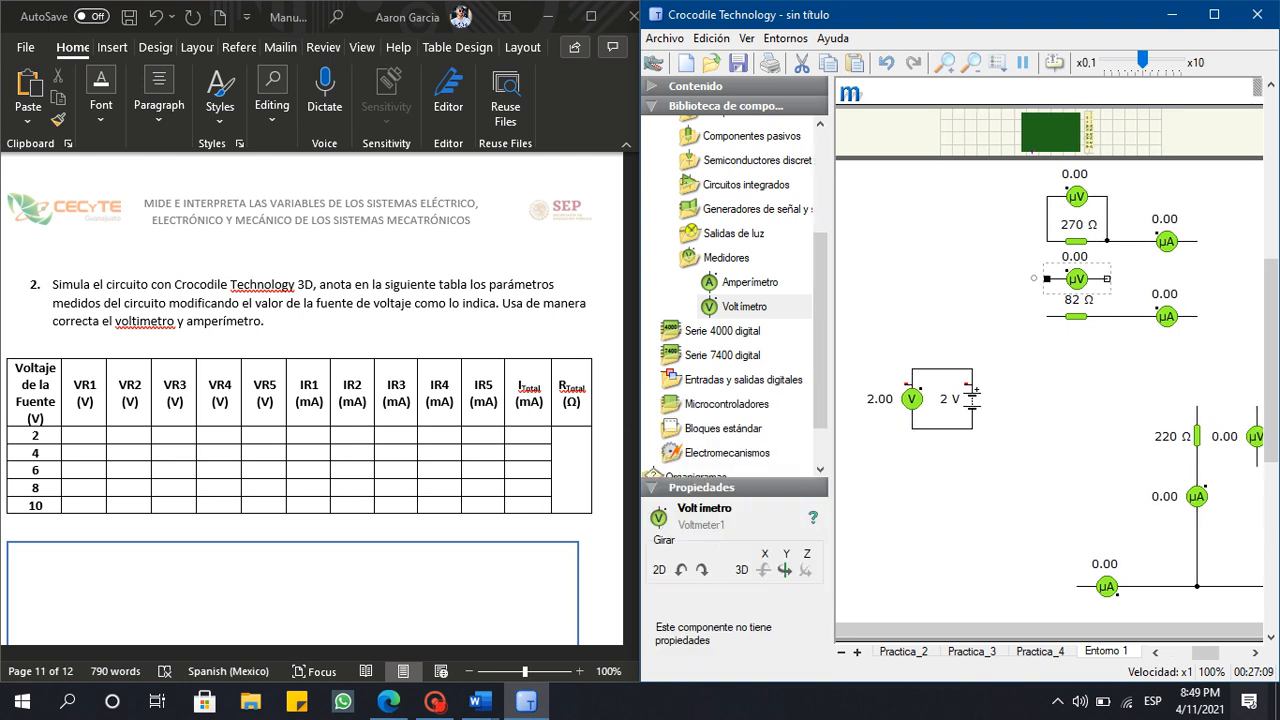
drag(1047, 279, 1047, 316)
drag(1107, 279, 1107, 316)
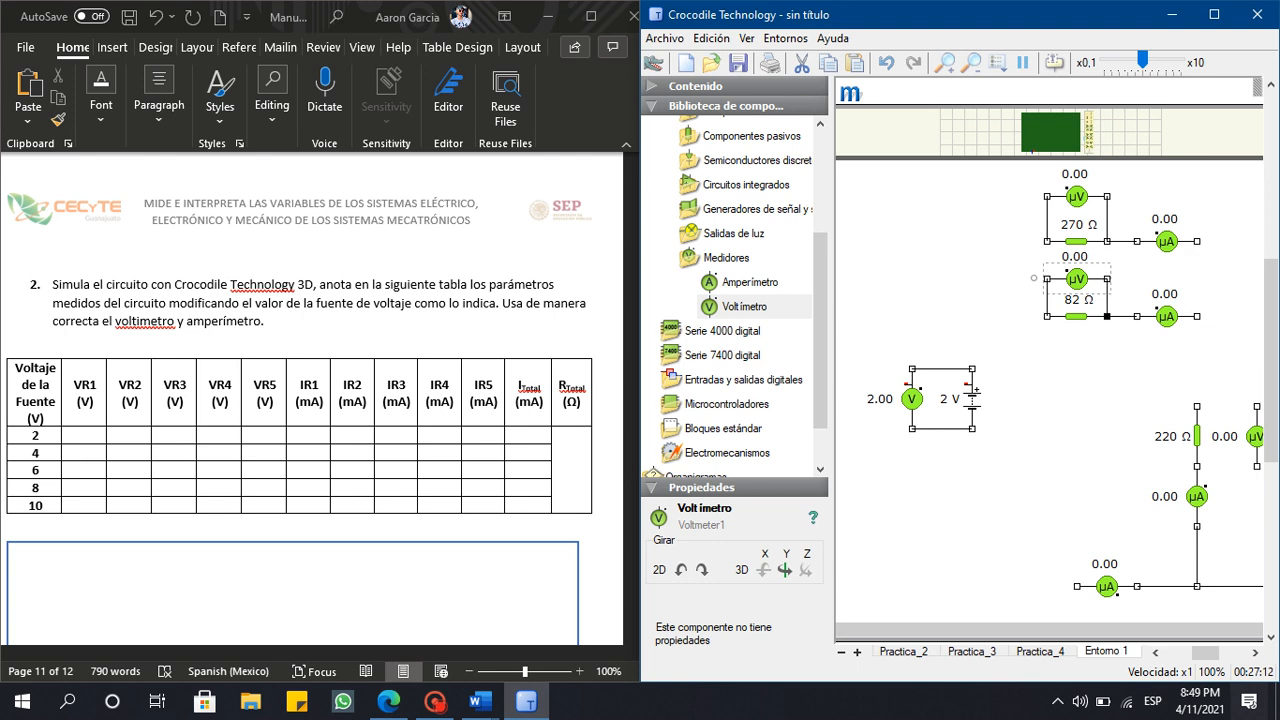
Wire the vertical voltmeter in parallel with the 220 Ω resistor.
drag(1107, 630, 1143, 630)
drag(1128, 406, 1068, 406)
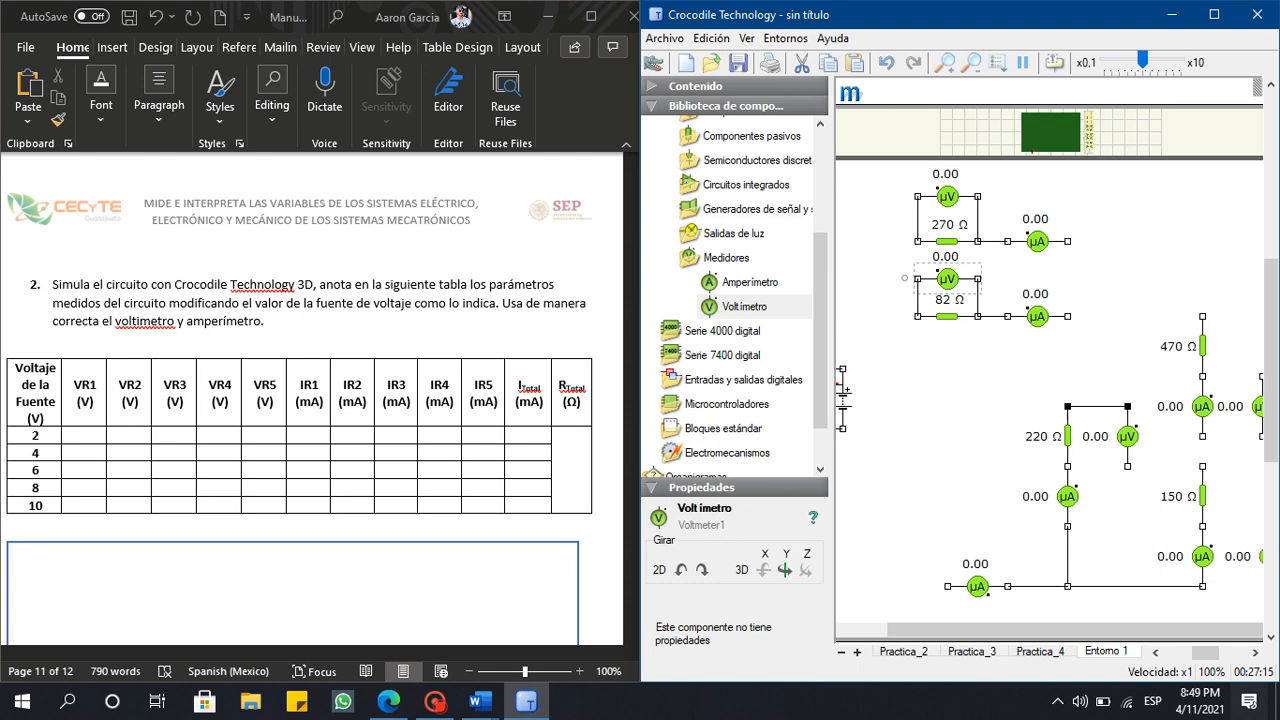
drag(1127, 466, 1068, 466)
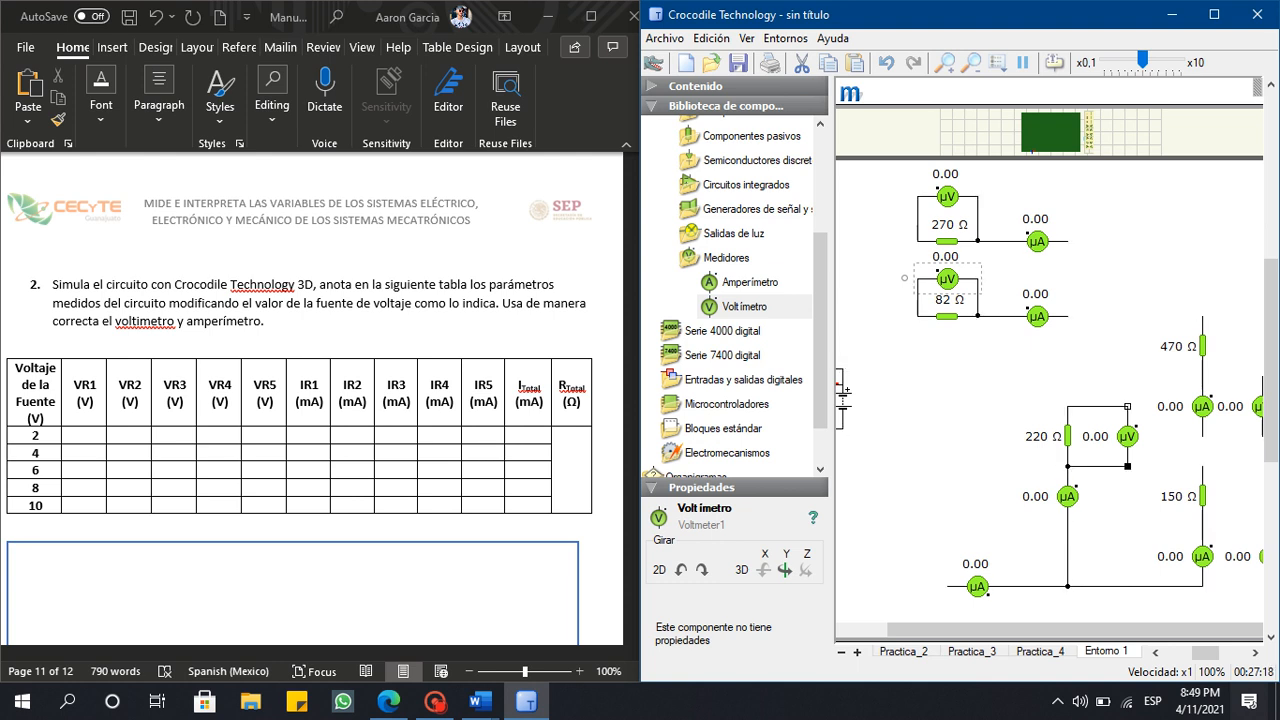
Move the two rightmost voltmeters up so they sit level with the 470 Ω and 150 Ω resistors.
drag(1078, 630, 1128, 630)
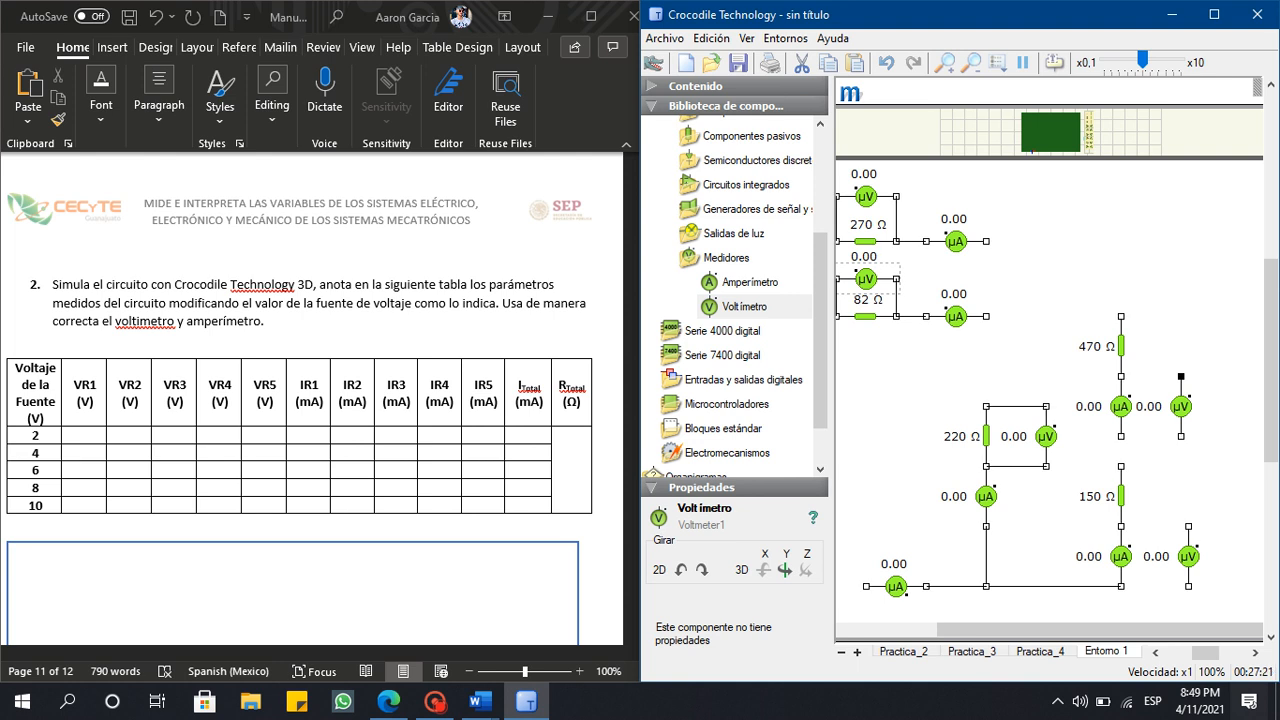
drag(1181, 406, 1173, 346)
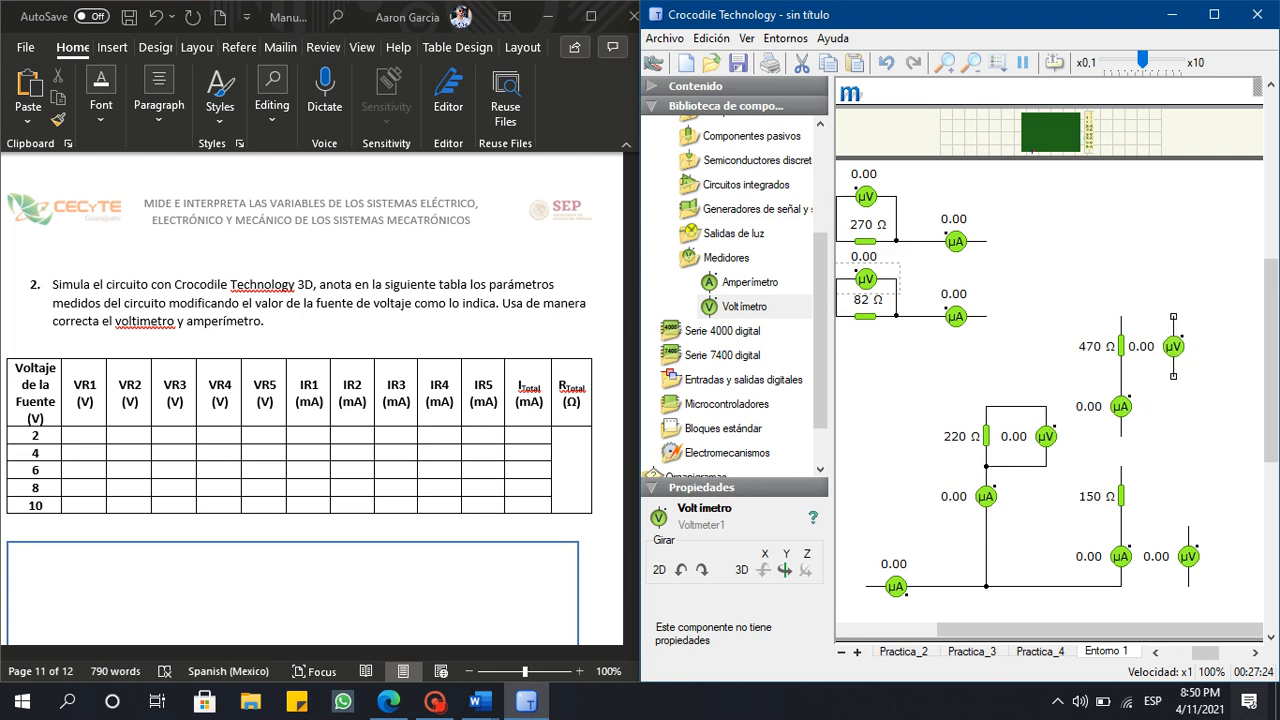
drag(1188, 556, 1181, 496)
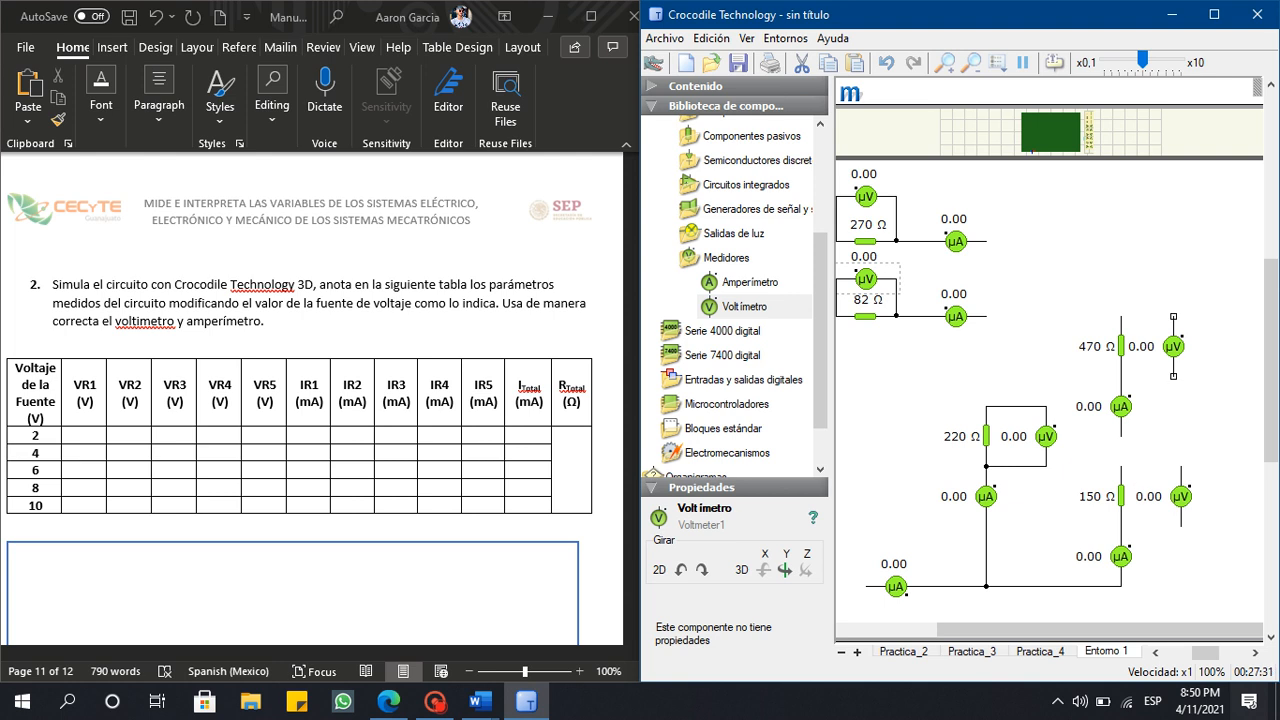
Wire the two rightmost voltmeters in parallel with the 470 Ω and 150 Ω resistors.
drag(1173, 346, 1121, 316)
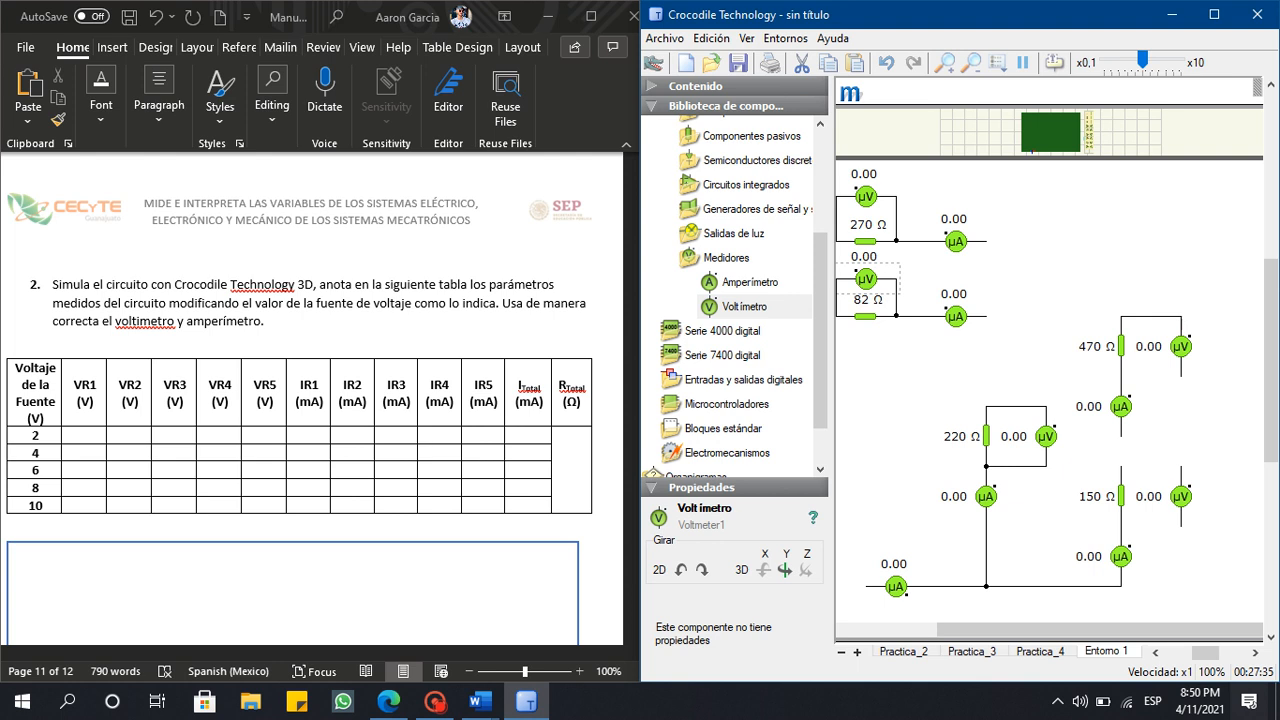
drag(1181, 376, 1121, 376)
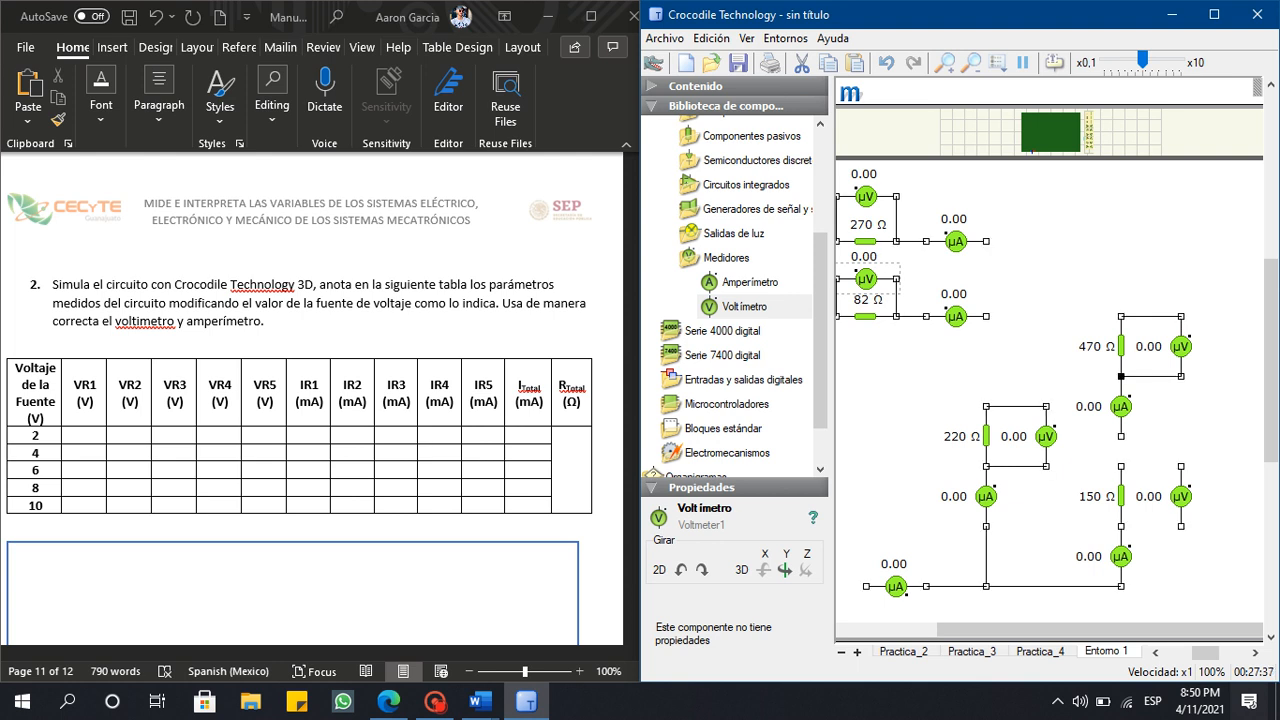
drag(1181, 466, 1121, 466)
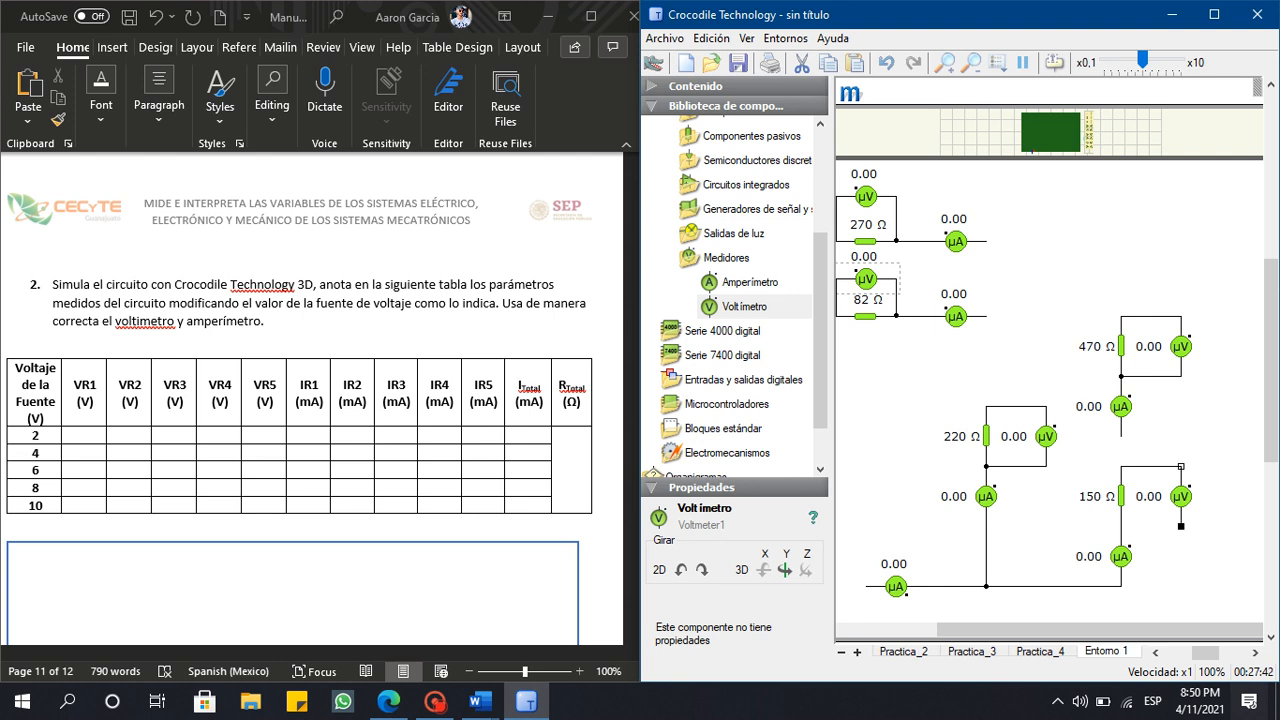
drag(1181, 526, 1121, 526)
Join the 270 Ω and 82 Ω branches in parallel at both ends and connect their input node to the battery's positive terminal.
scroll(312, 400, up, 3)
scroll(312, 400, up, 6)
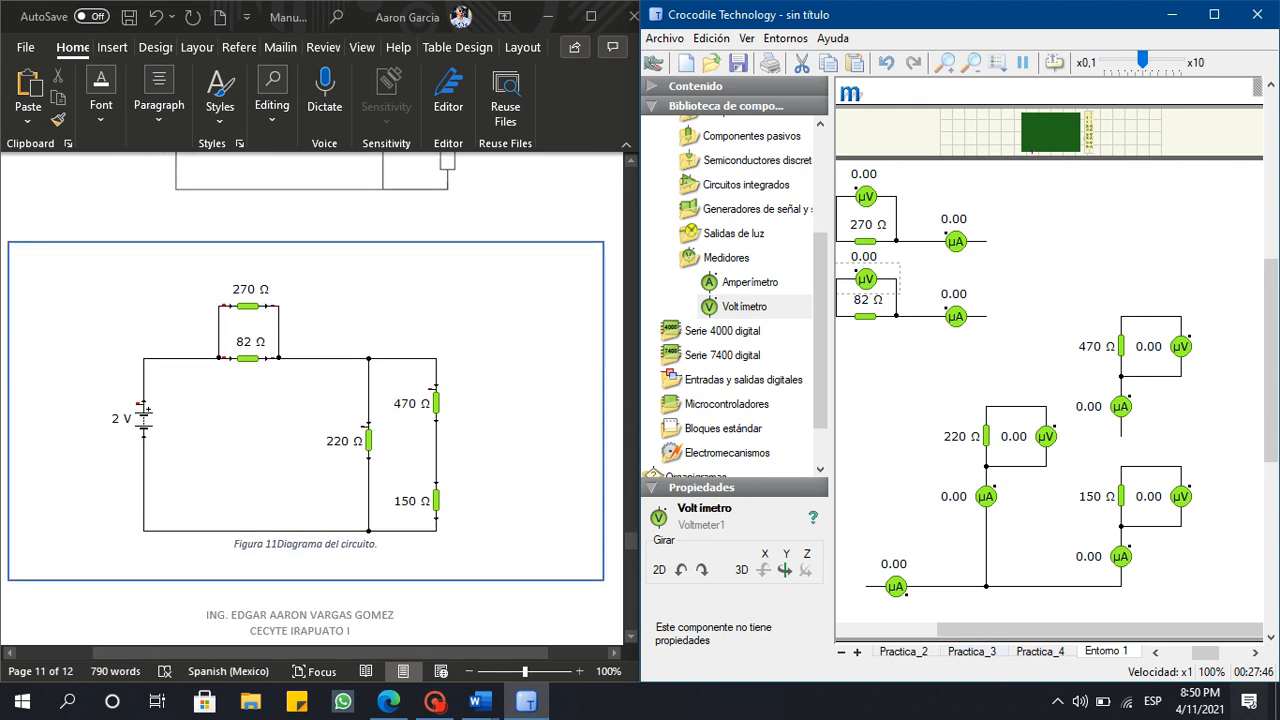
drag(1010, 630, 909, 630)
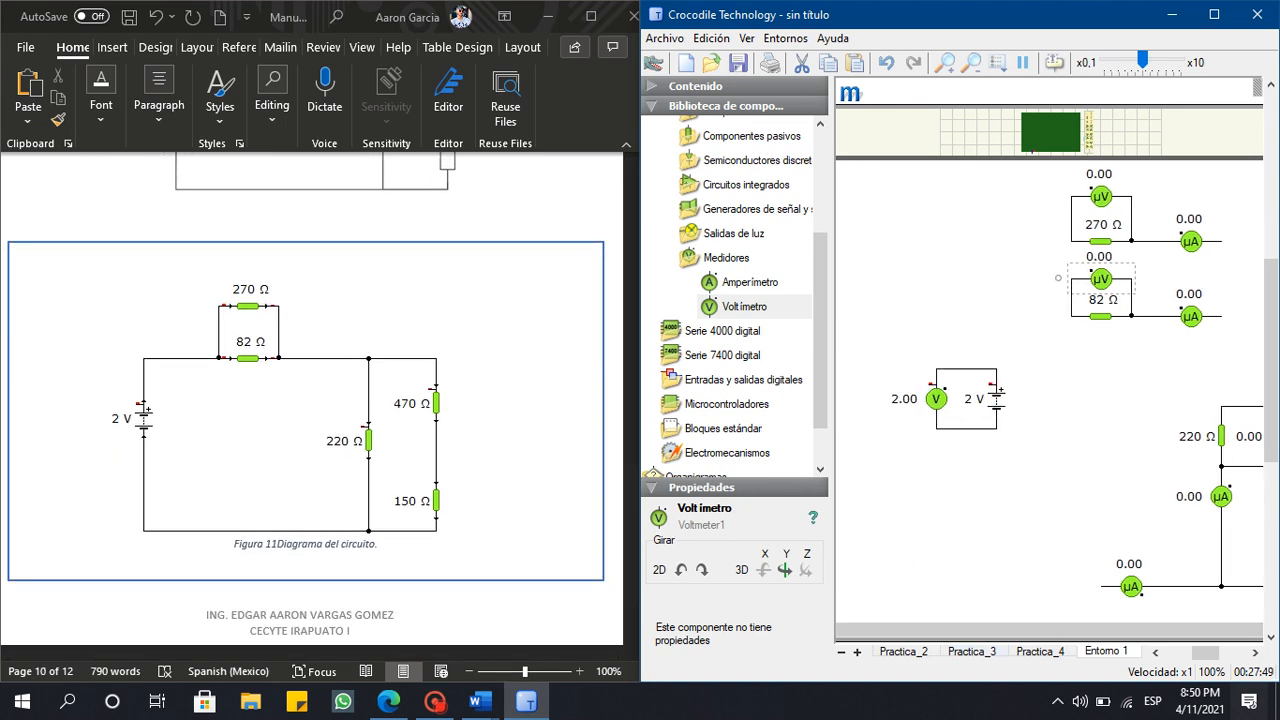
click(1005, 275)
key(ctrl+a)
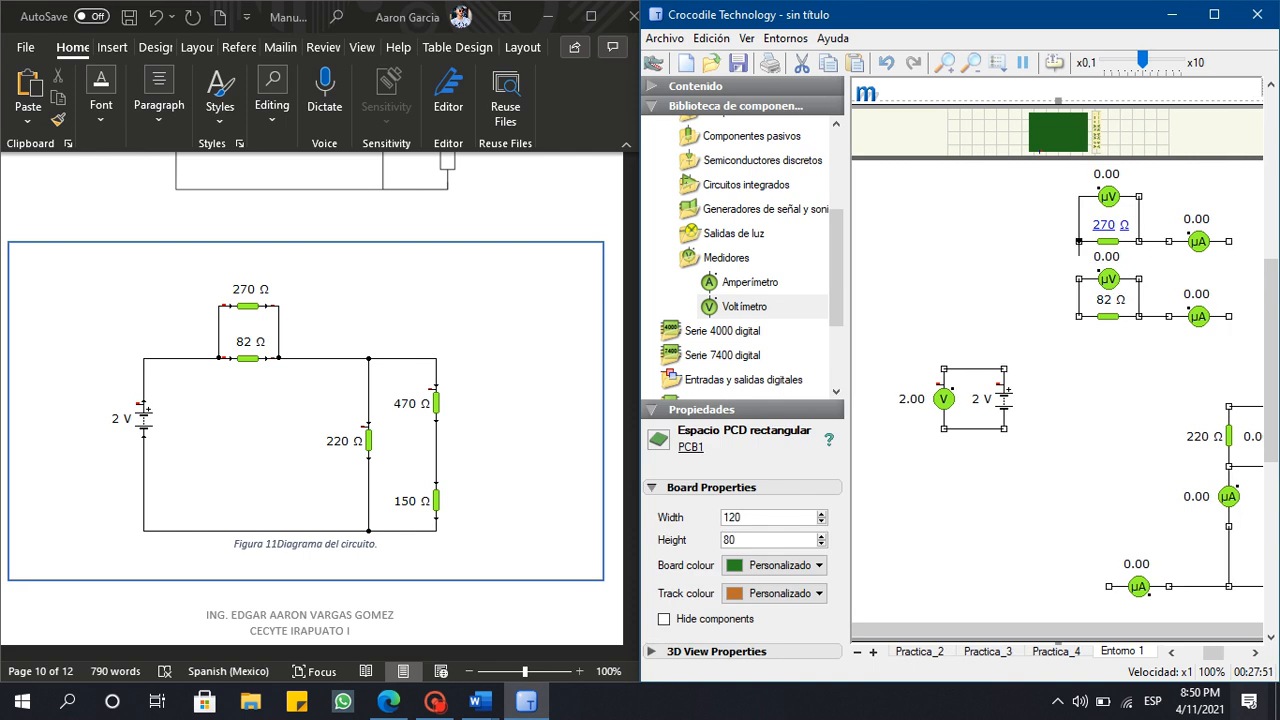
key(Escape)
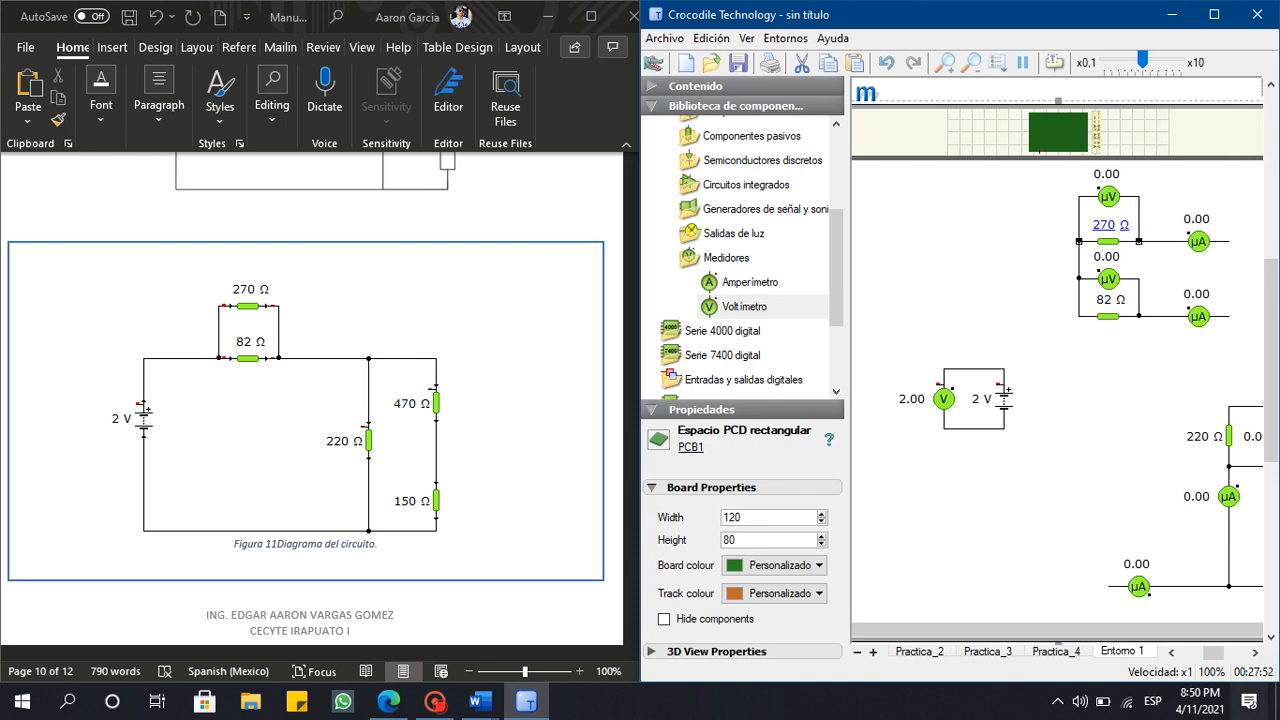
drag(1198, 241, 1190, 256)
drag(1229, 241, 1229, 316)
click(1004, 399)
mouse_move(1004, 369)
mouse_down()
mouse_move(1034, 317)
mouse_move(1079, 317)
mouse_up()
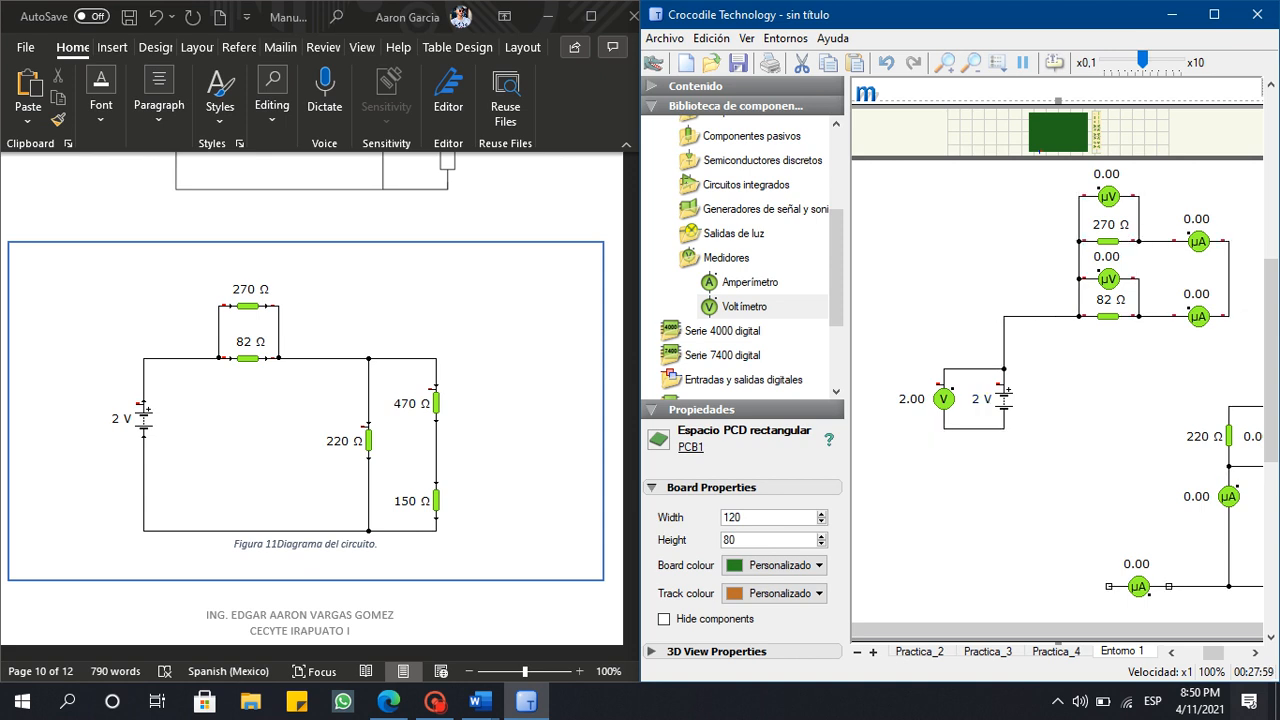
Wire the parallel pair's output to the tops of the 220 Ω and 470 Ω resistors, and link the 470 Ω branch's ammeter to the 150 Ω resistor.
scroll(1057, 400, right, 2)
scroll(1062, 400, right, 4)
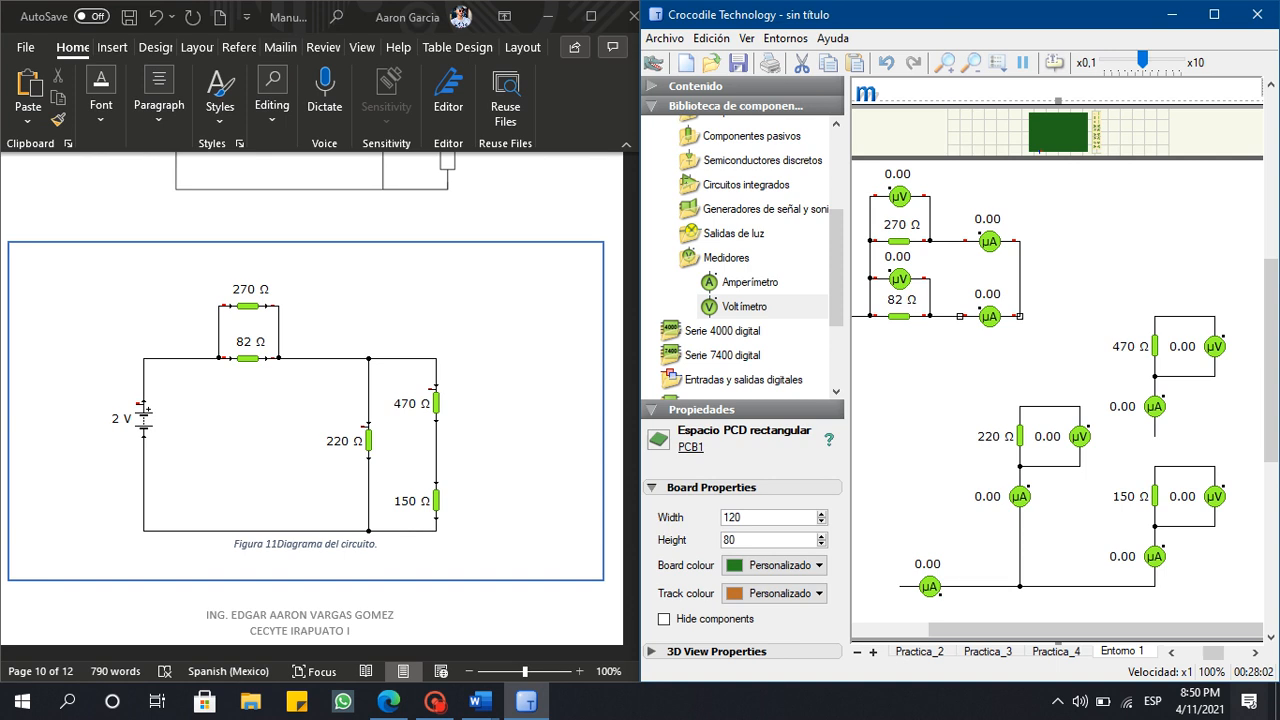
drag(1020, 316, 1020, 406)
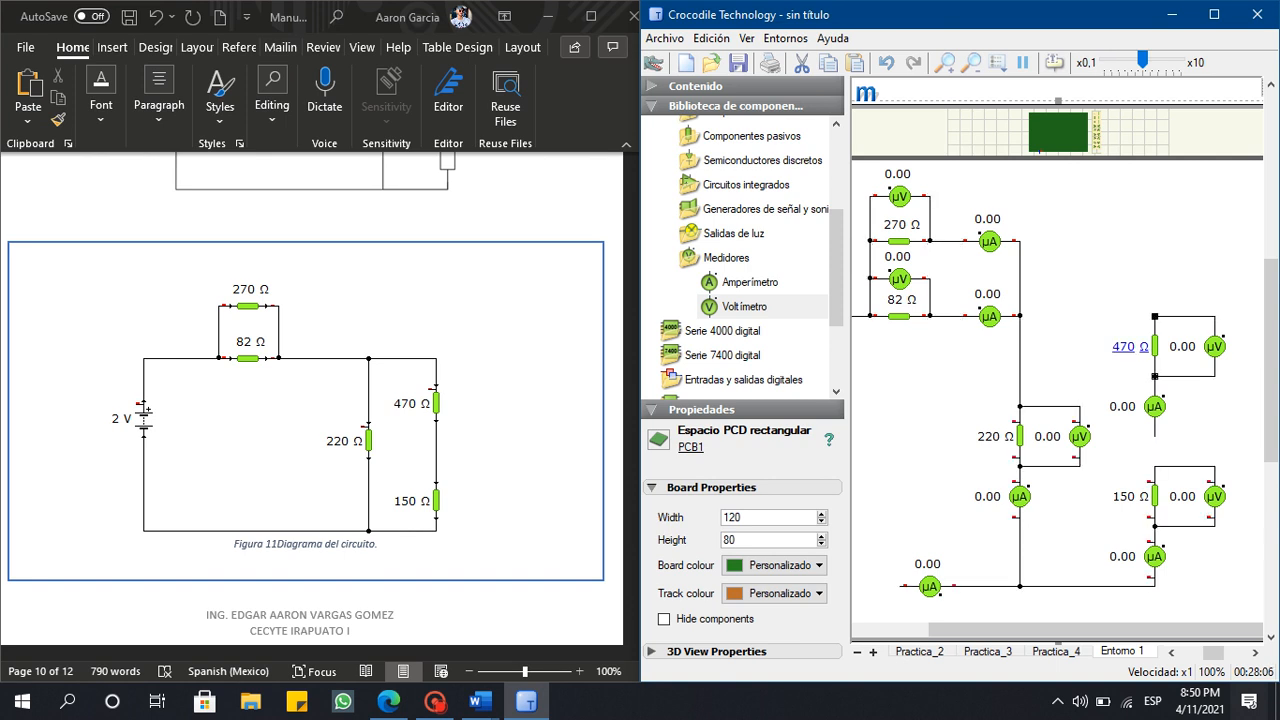
drag(1155, 316, 1020, 316)
drag(1155, 436, 1155, 466)
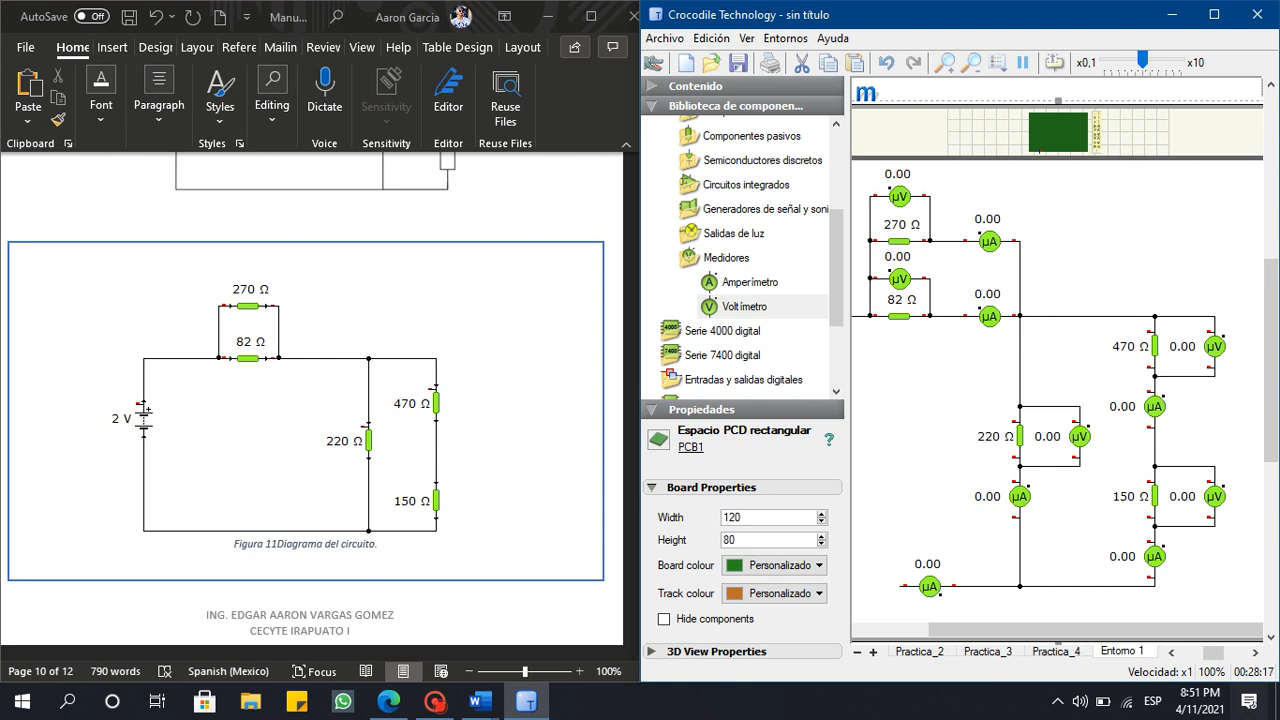
Connect the battery's negative terminal to the total-current ammeter and hide the component library to show the whole circuit.
scroll(1058, 390, left, 5)
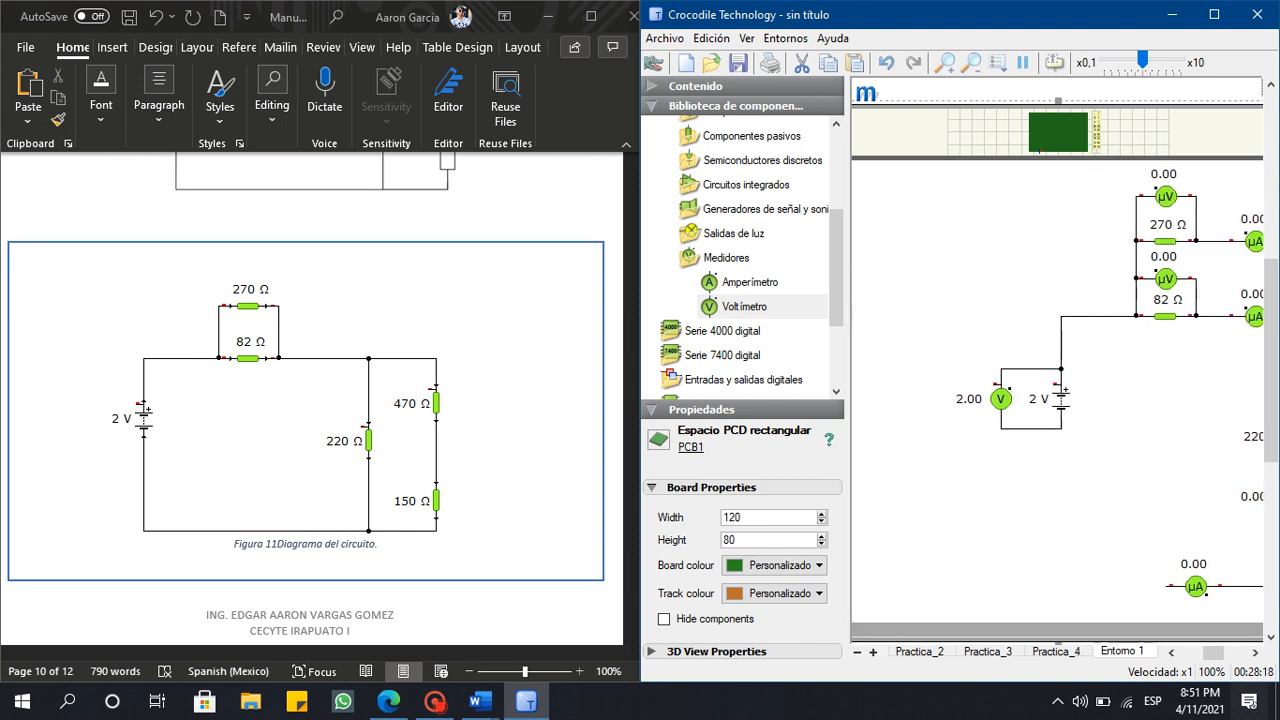
drag(1061, 428, 1180, 586)
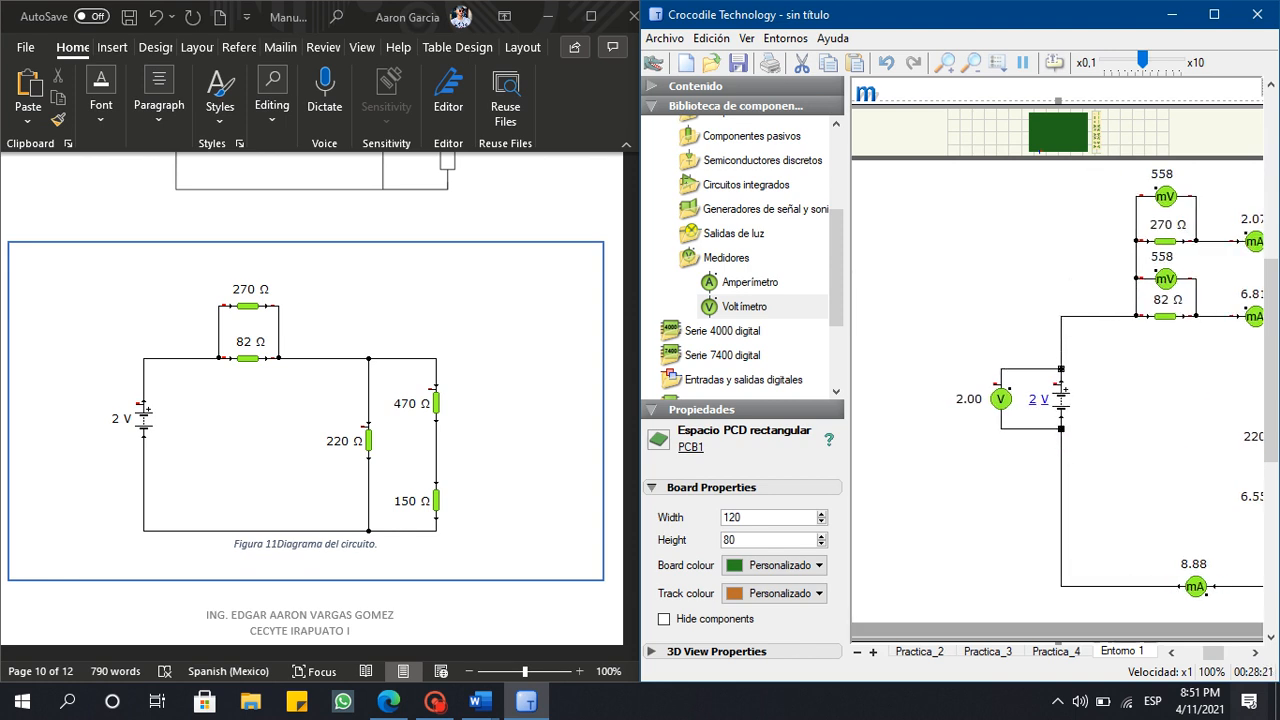
scroll(1058, 400, right, 3)
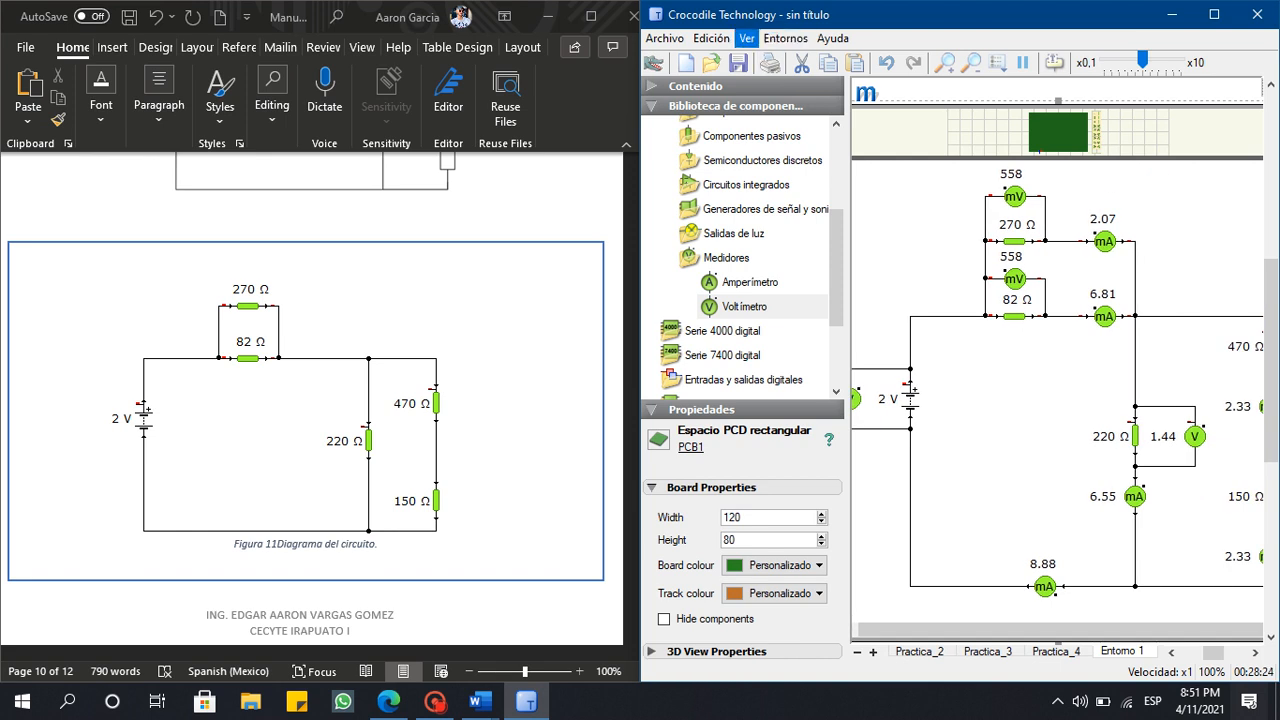
click(747, 38)
click(797, 60)
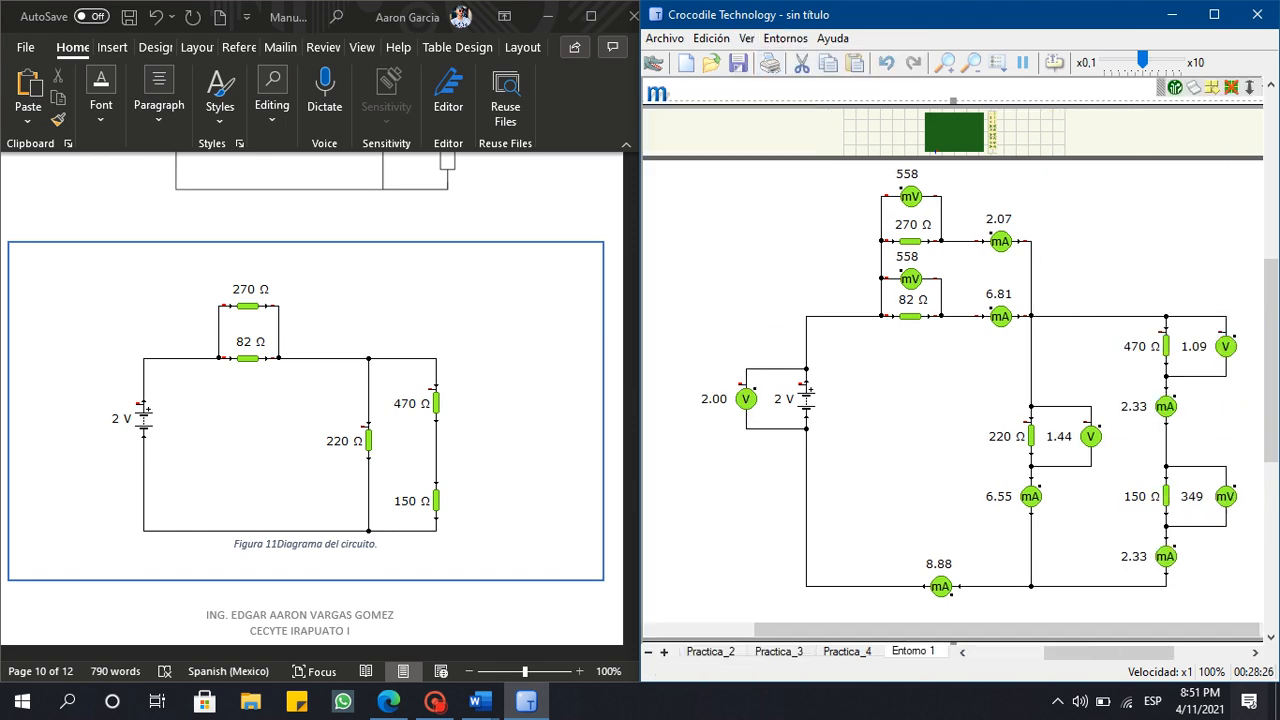
drag(905, 630, 925, 630)
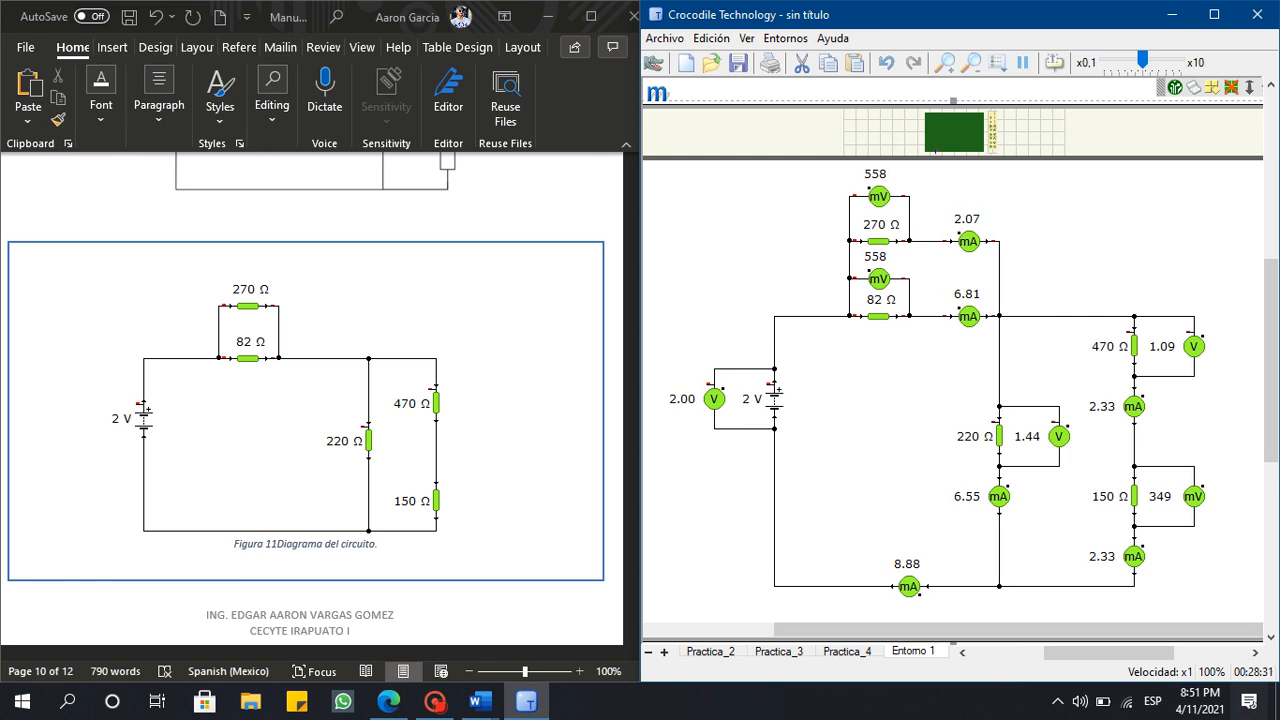
In the Word table's 2 V row, enter 558 mV for both VR1 and VR2.
scroll(315, 400, down, 10)
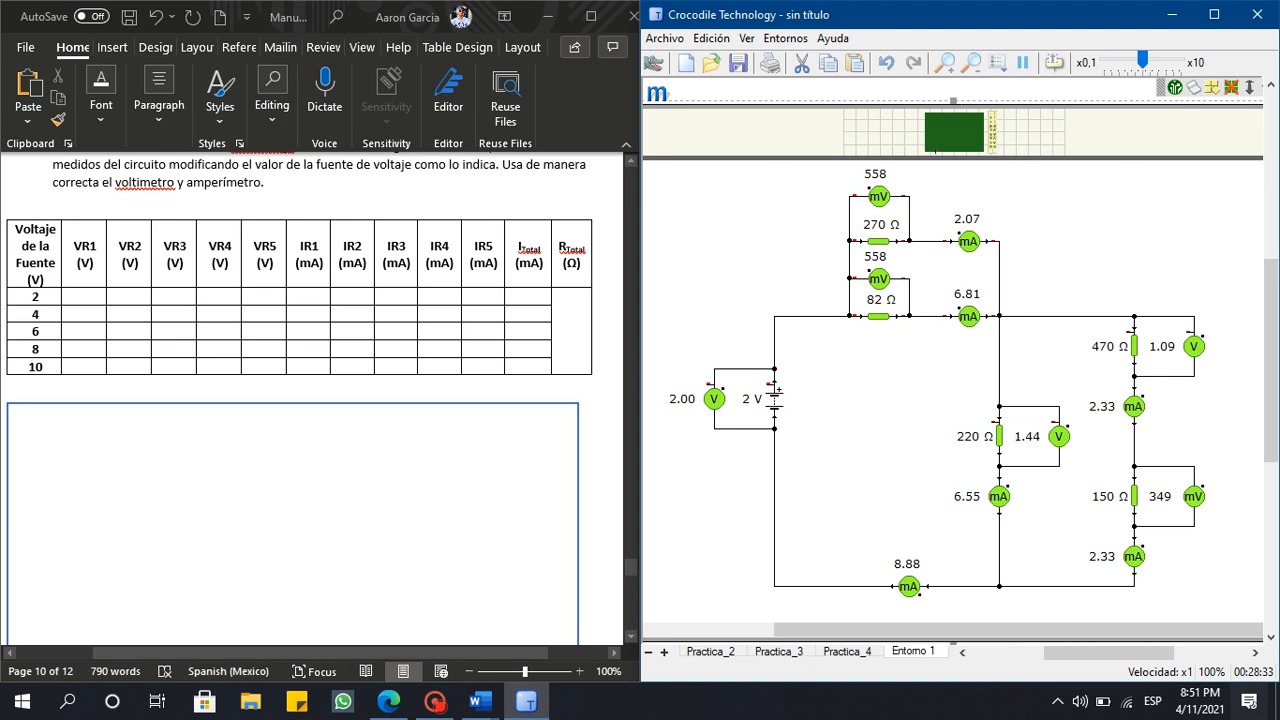
scroll(315, 400, up, 6)
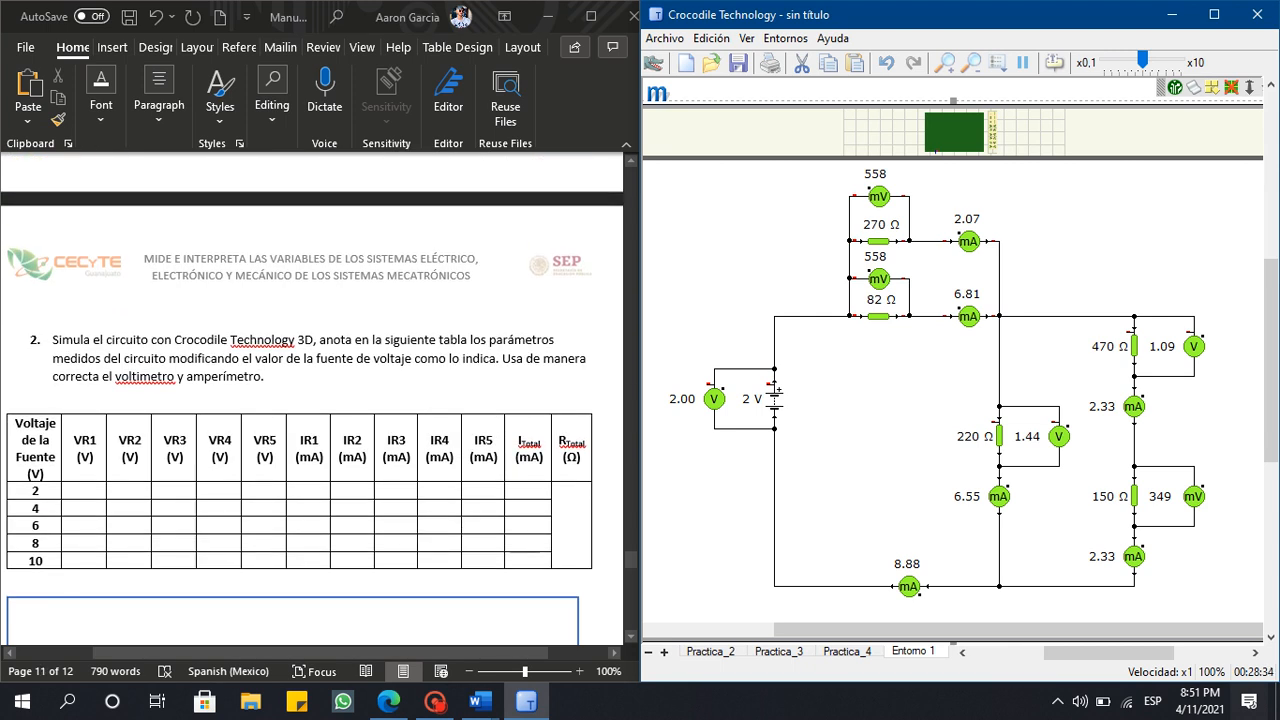
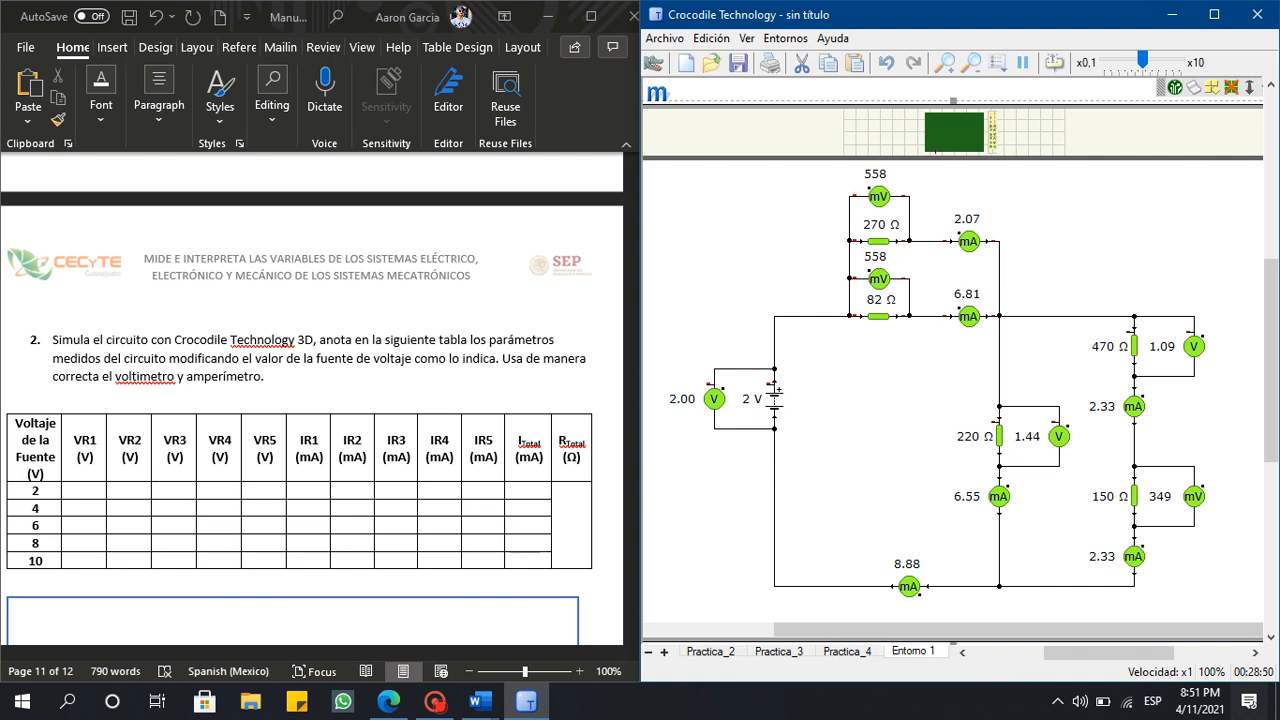
click(561, 491)
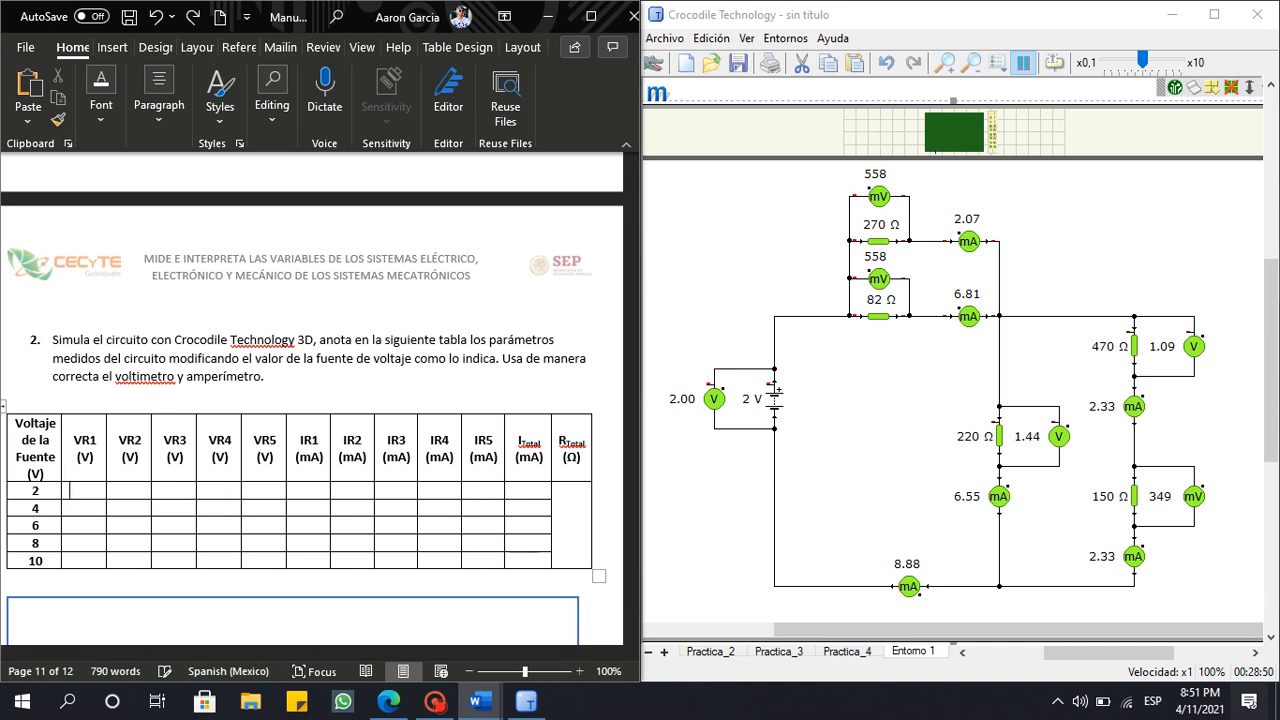
text(558 mA)
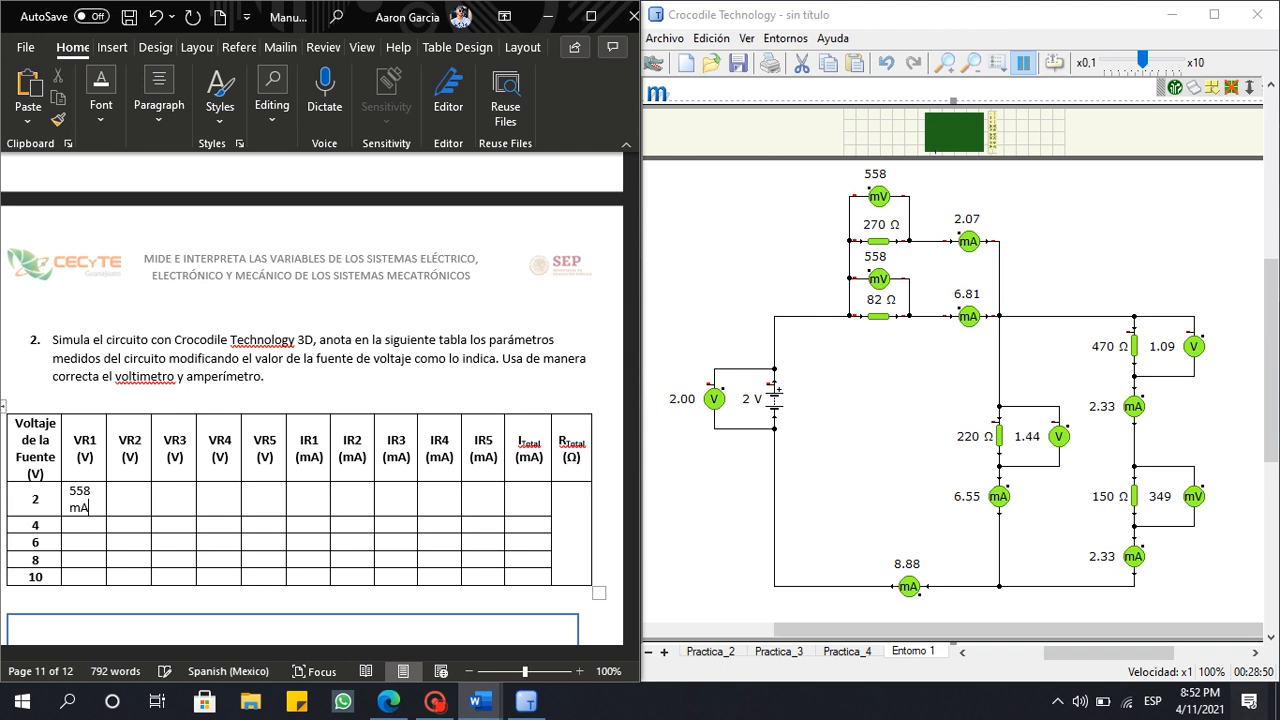
key(BackSpace)
key(BackSpace)
text(mV)
scroll(312, 400, down, 1)
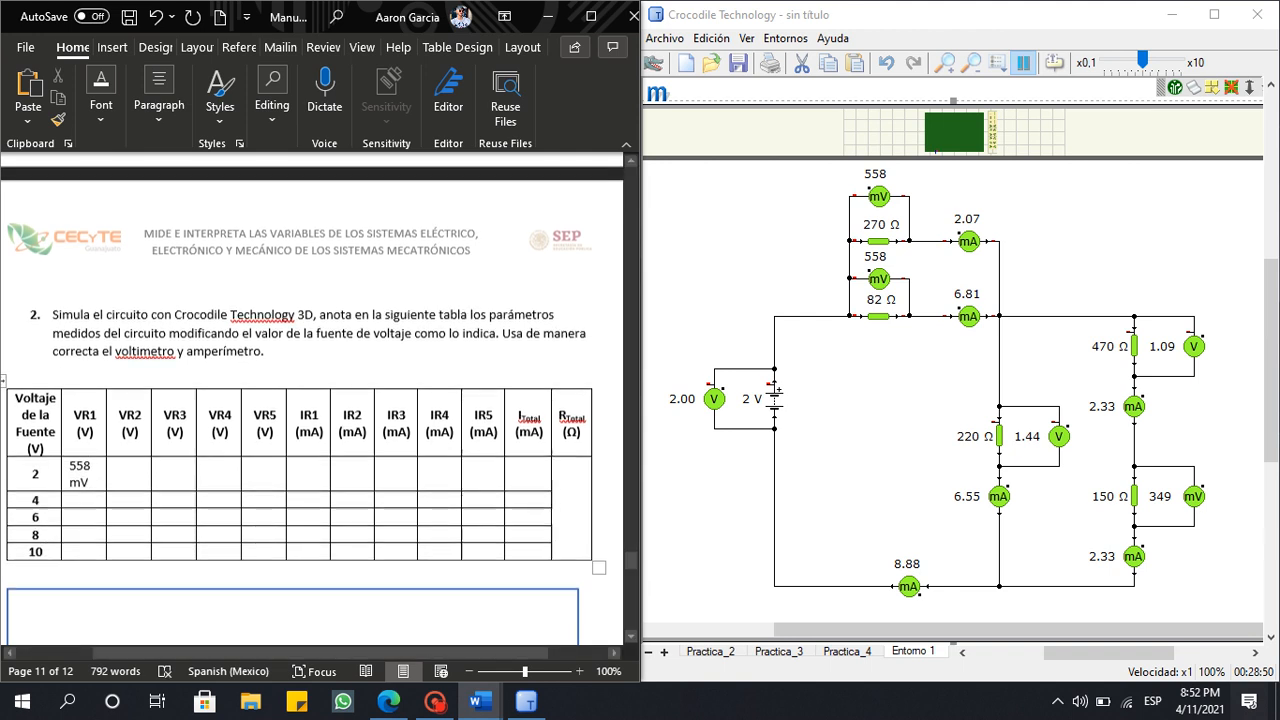
click(126, 470)
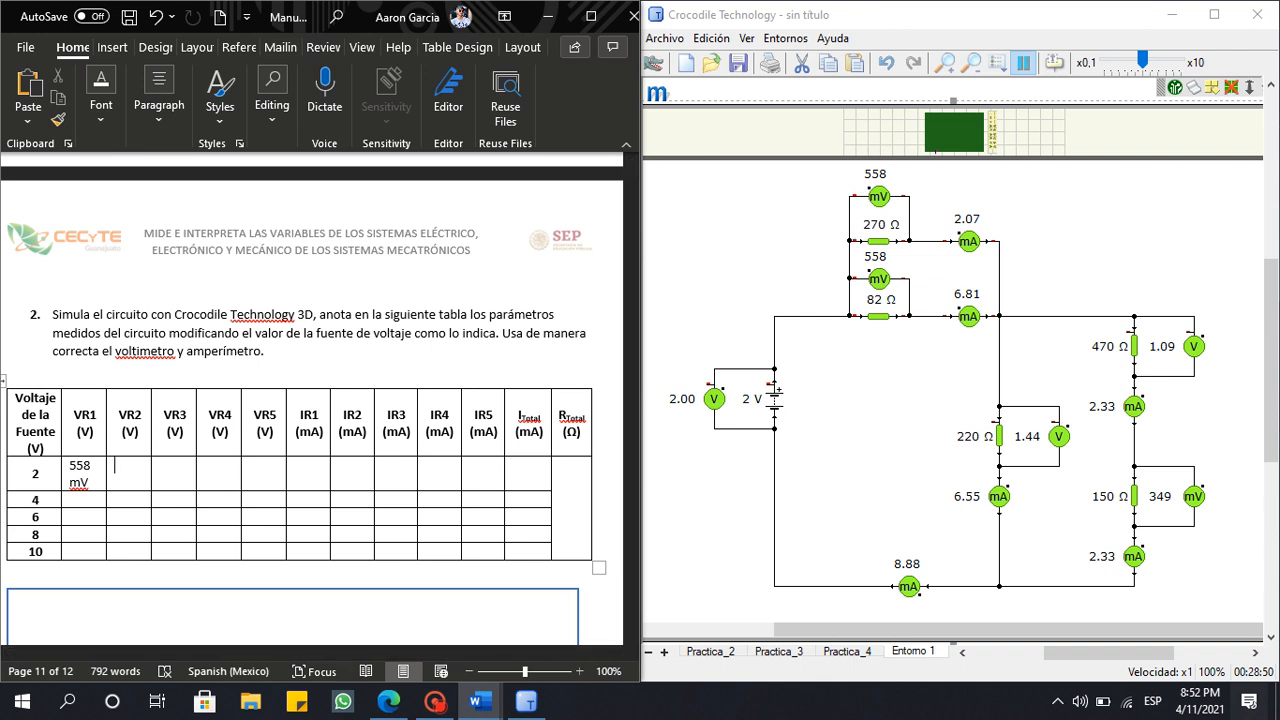
text(558 mV)
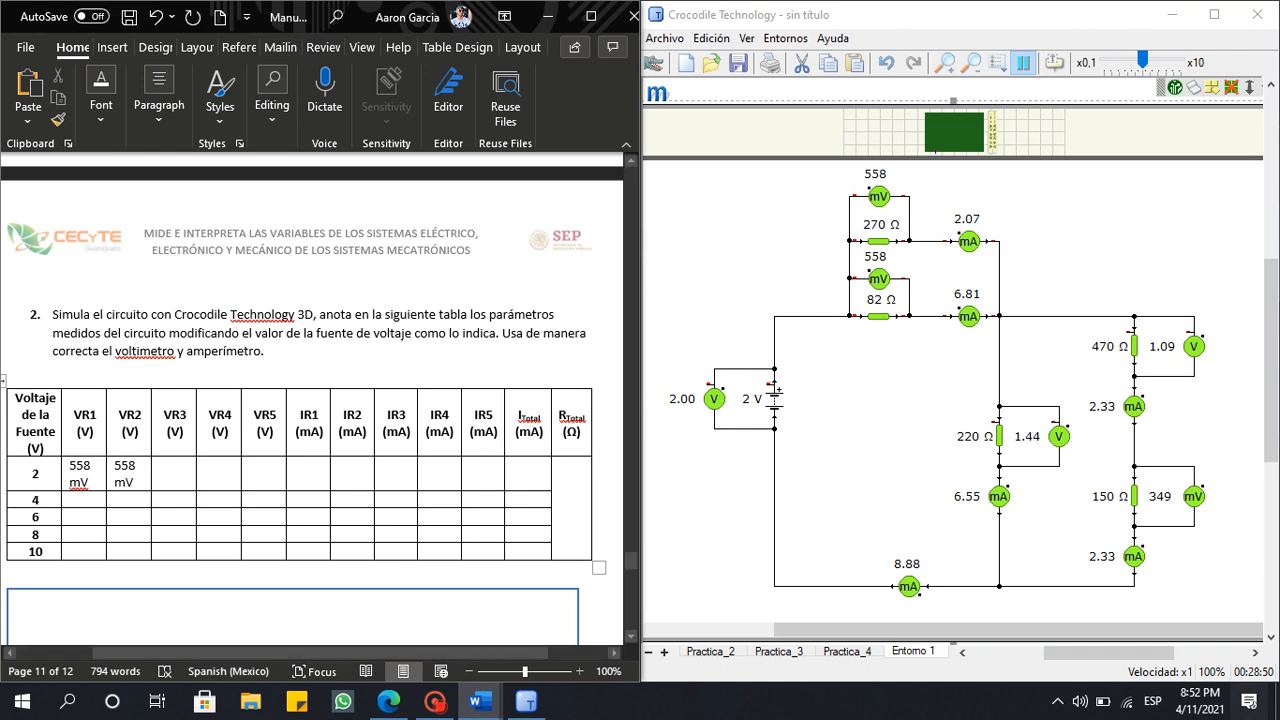
key(Tab)
text(6.55)
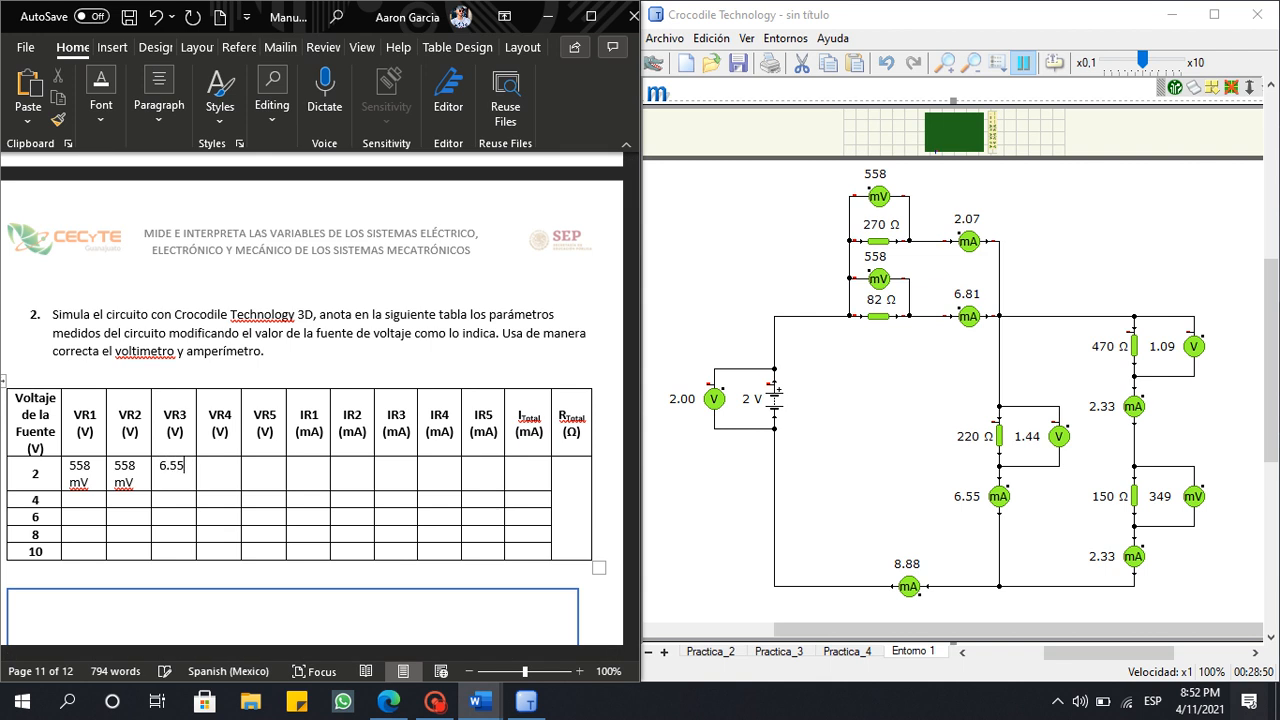
text( m)
key(BackSpace)
key(BackSpace)
key(BackSpace)
key(BackSpace)
key(BackSpace)
key(BackSpace)
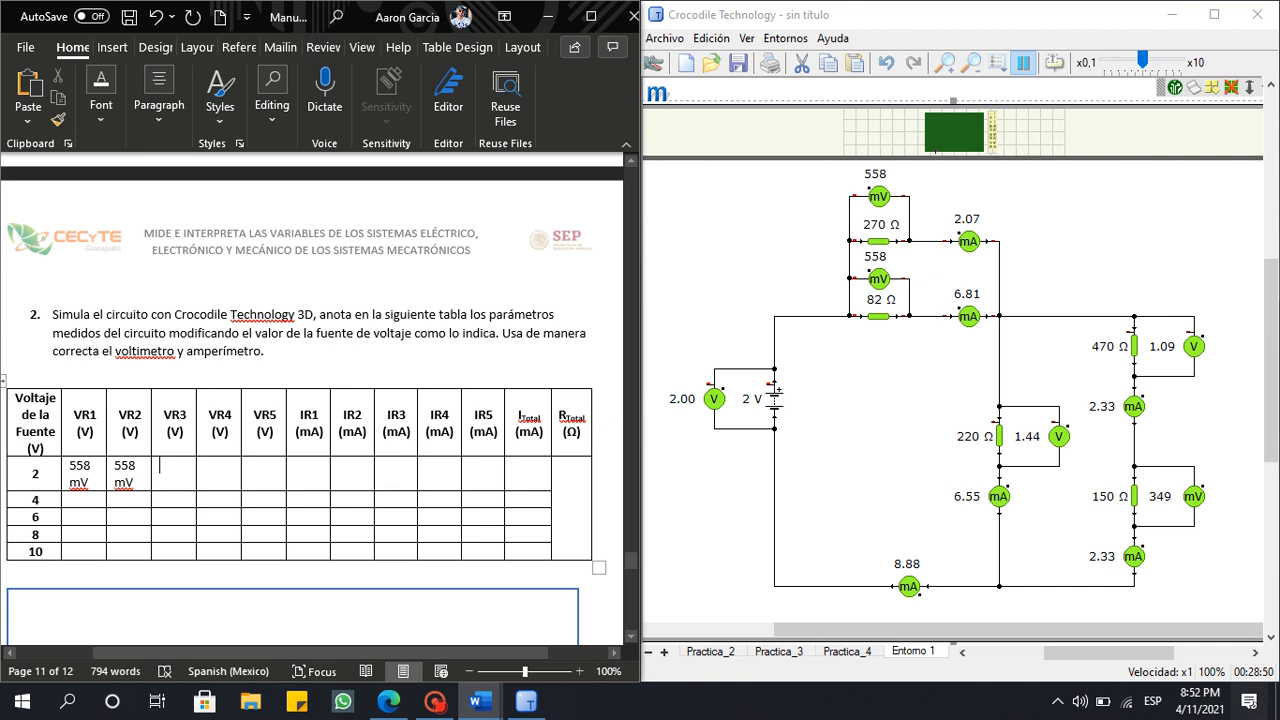
Enter 1.44 V for VR3, 1.09 V for VR4 and 349 mV for VR5 in the 2 V row.
text(1.4)
text(44)
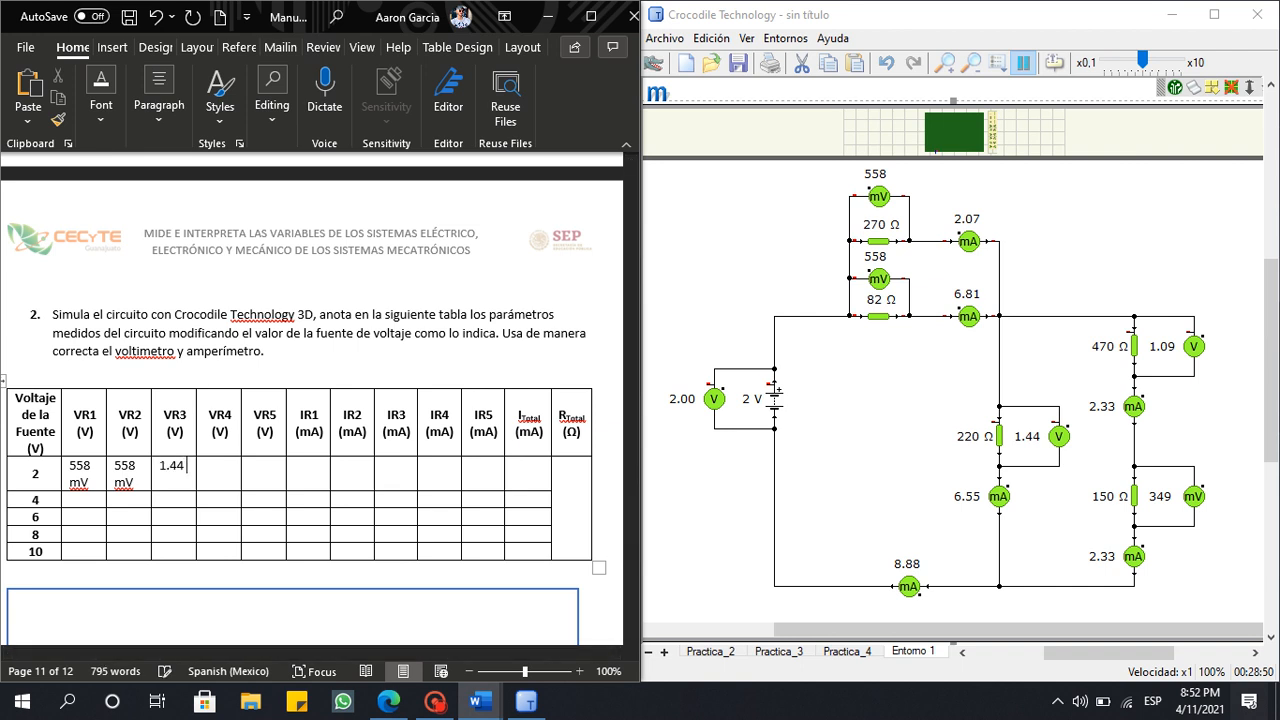
text( V)
key(Tab)
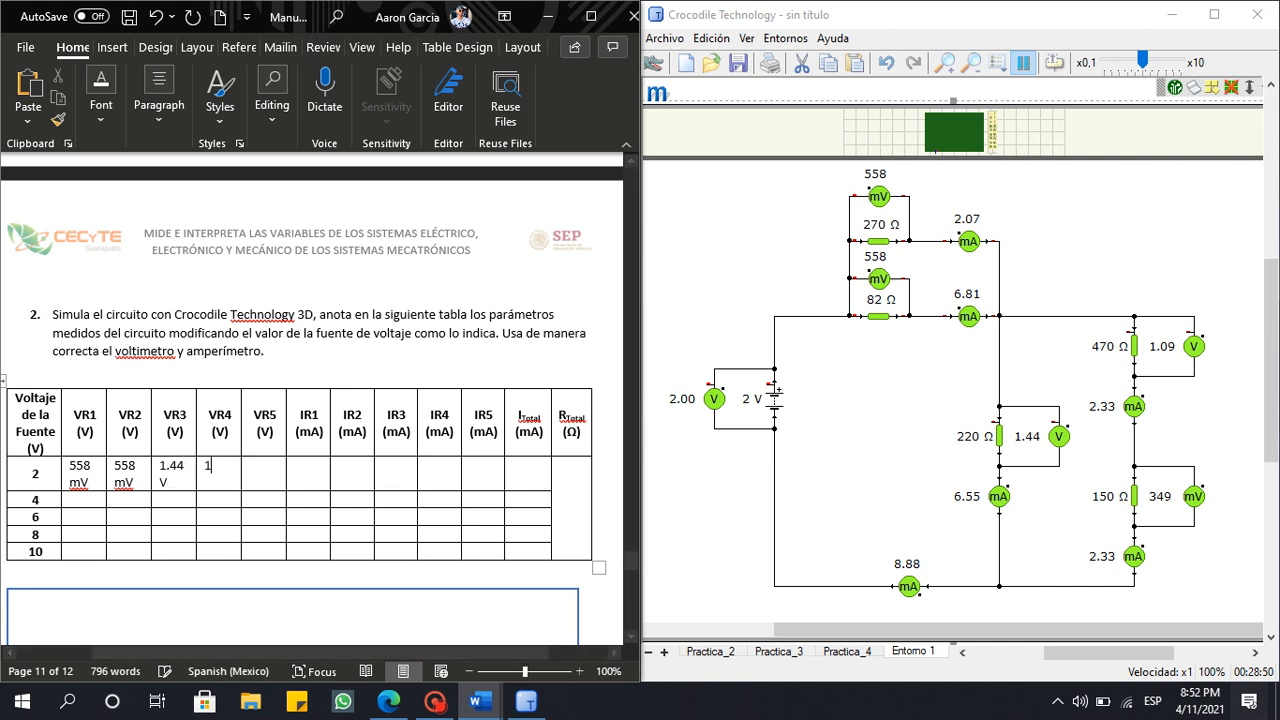
text(1.09 V)
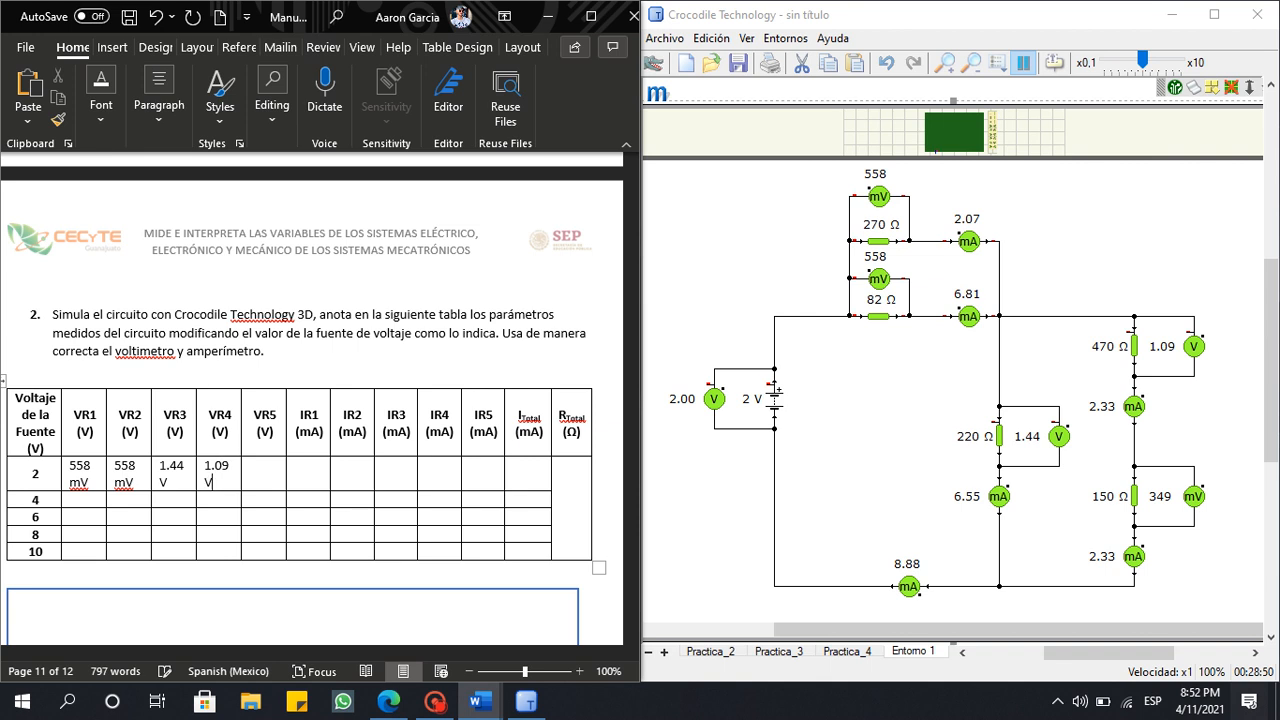
key(Tab)
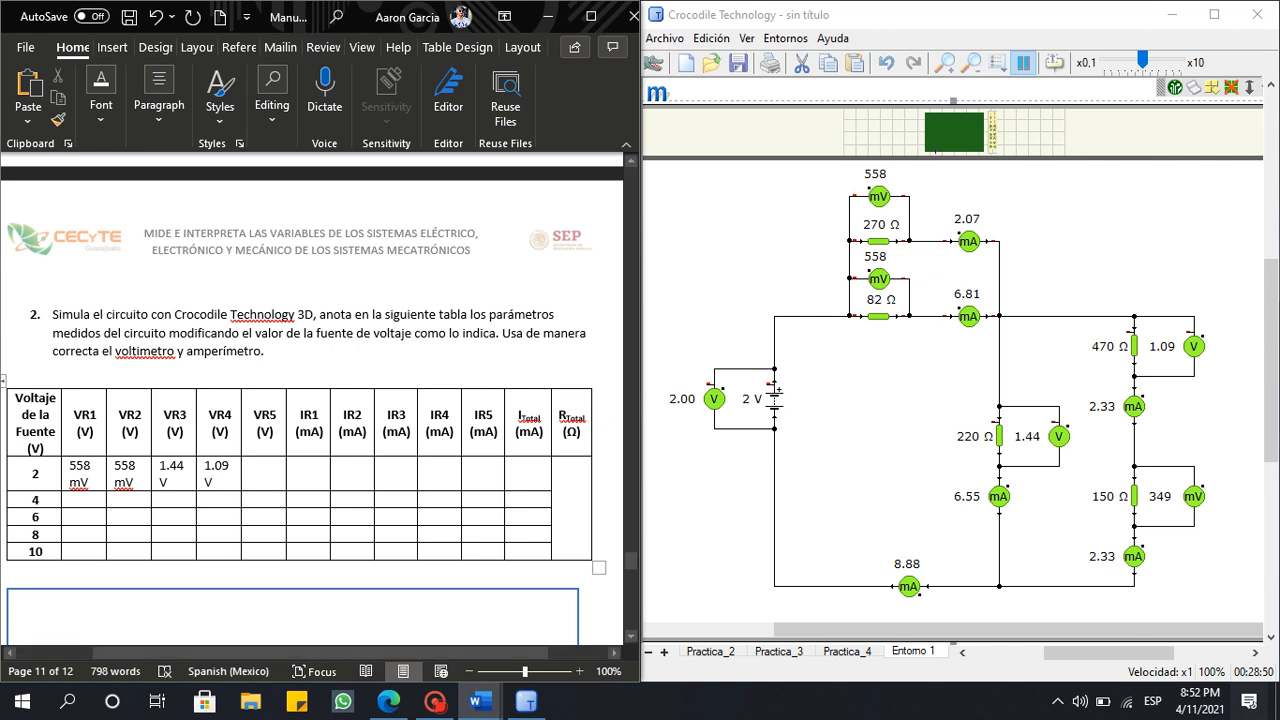
text(345 mV)
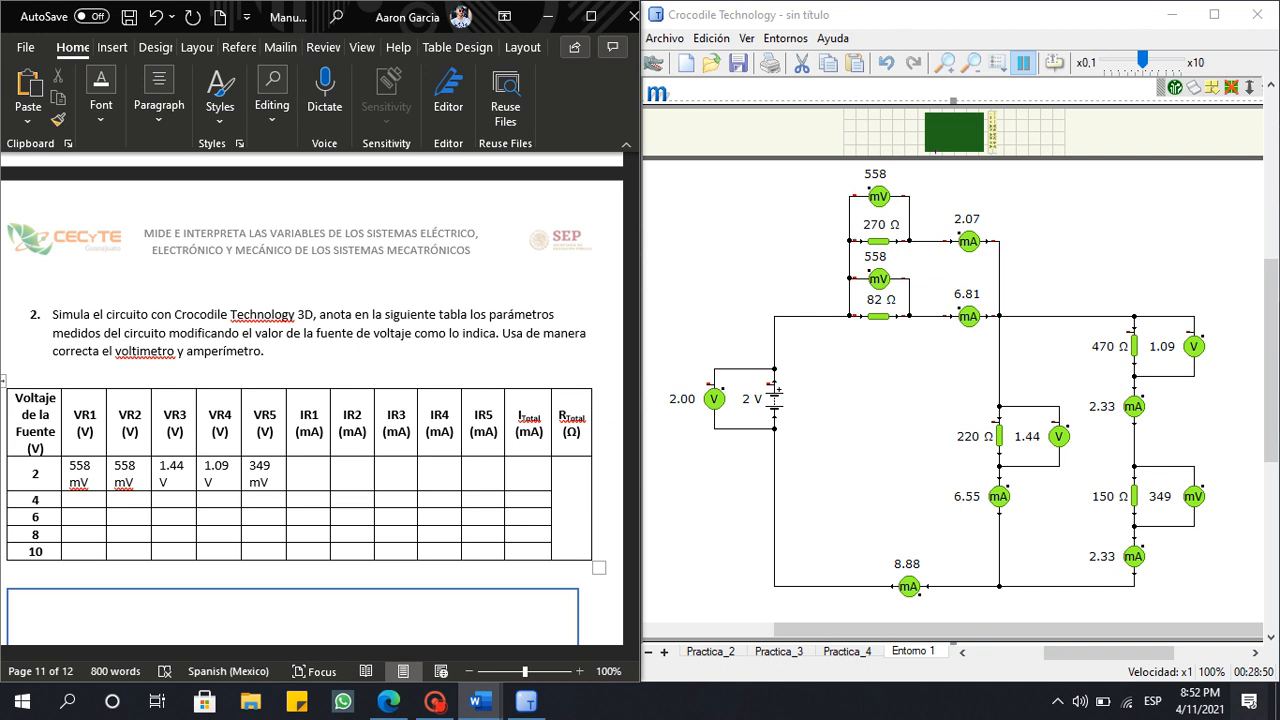
In the Word table's 2 V row, enter 2.07 mA for IR1, 6.81 mA for IR2 and 6.55 mA for IR3.
click(878, 196)
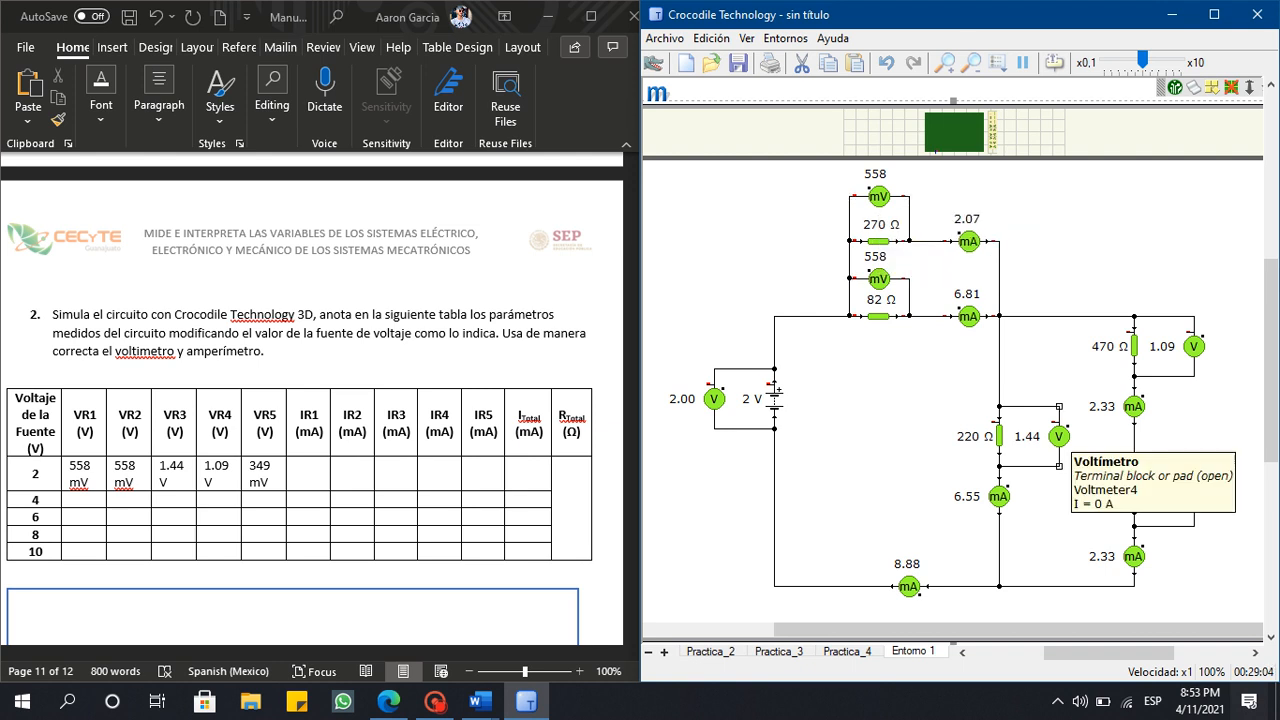
click(274, 482)
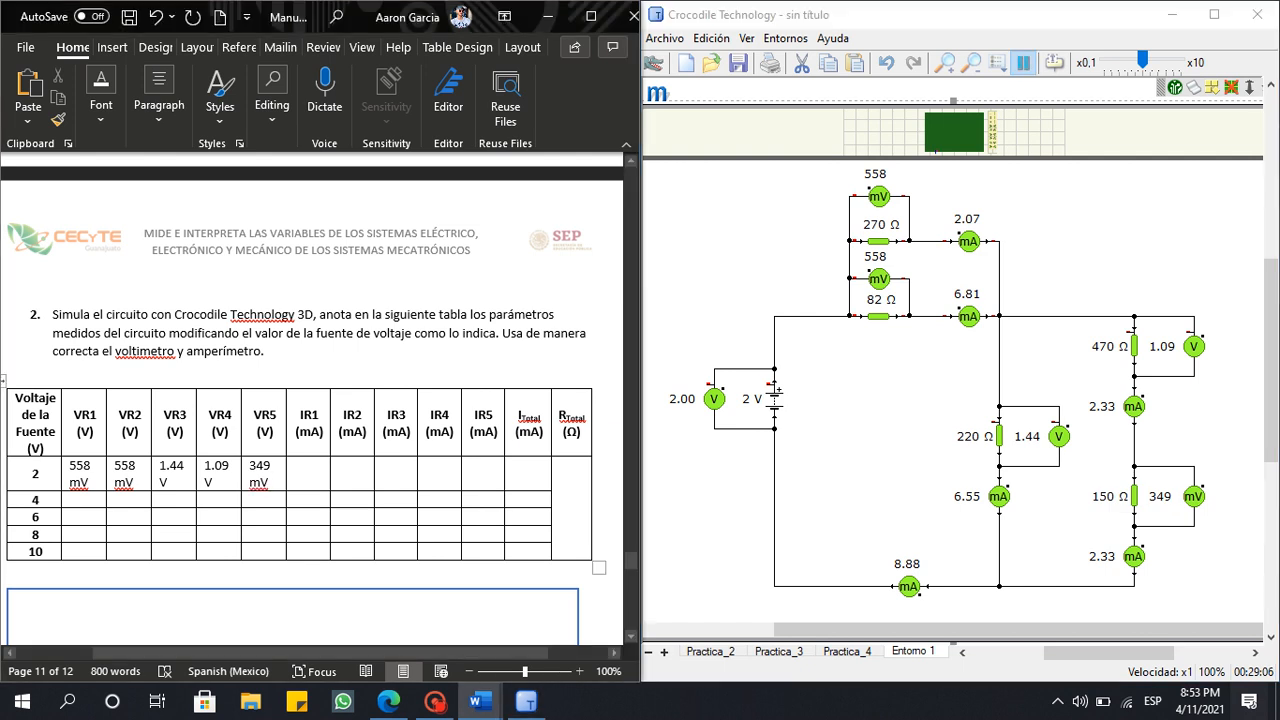
text(2.07)
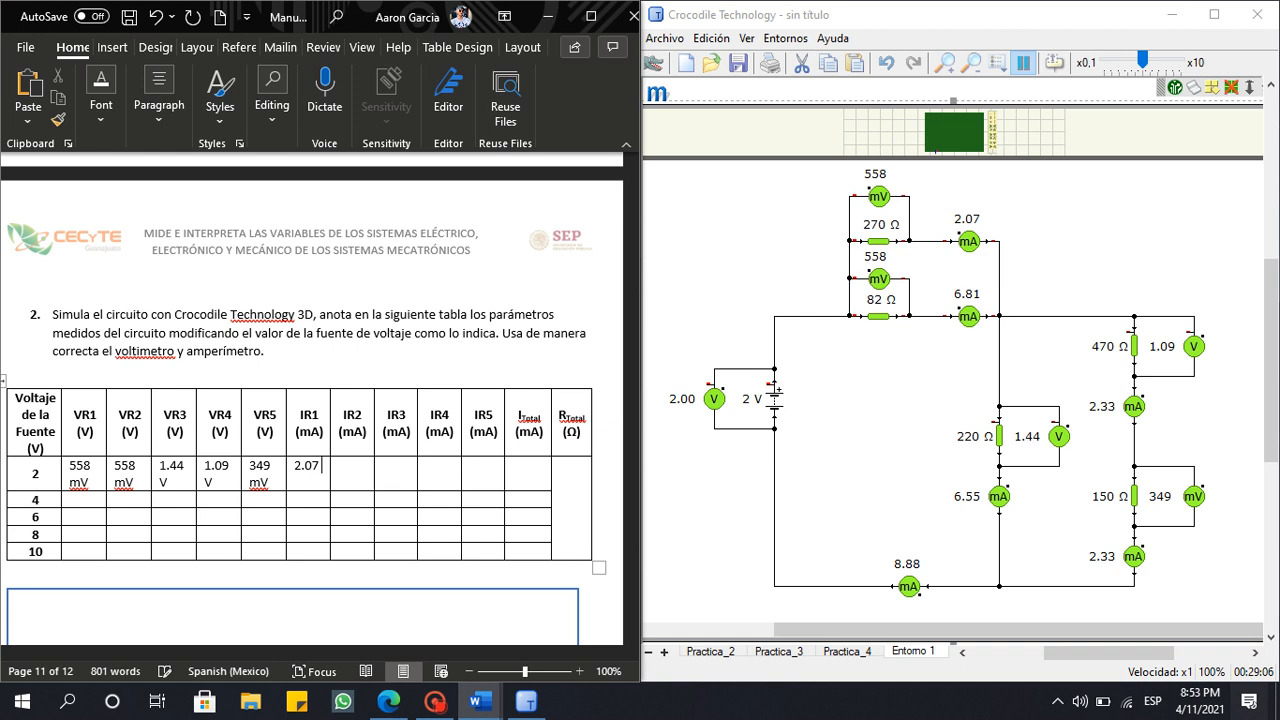
text( mA)
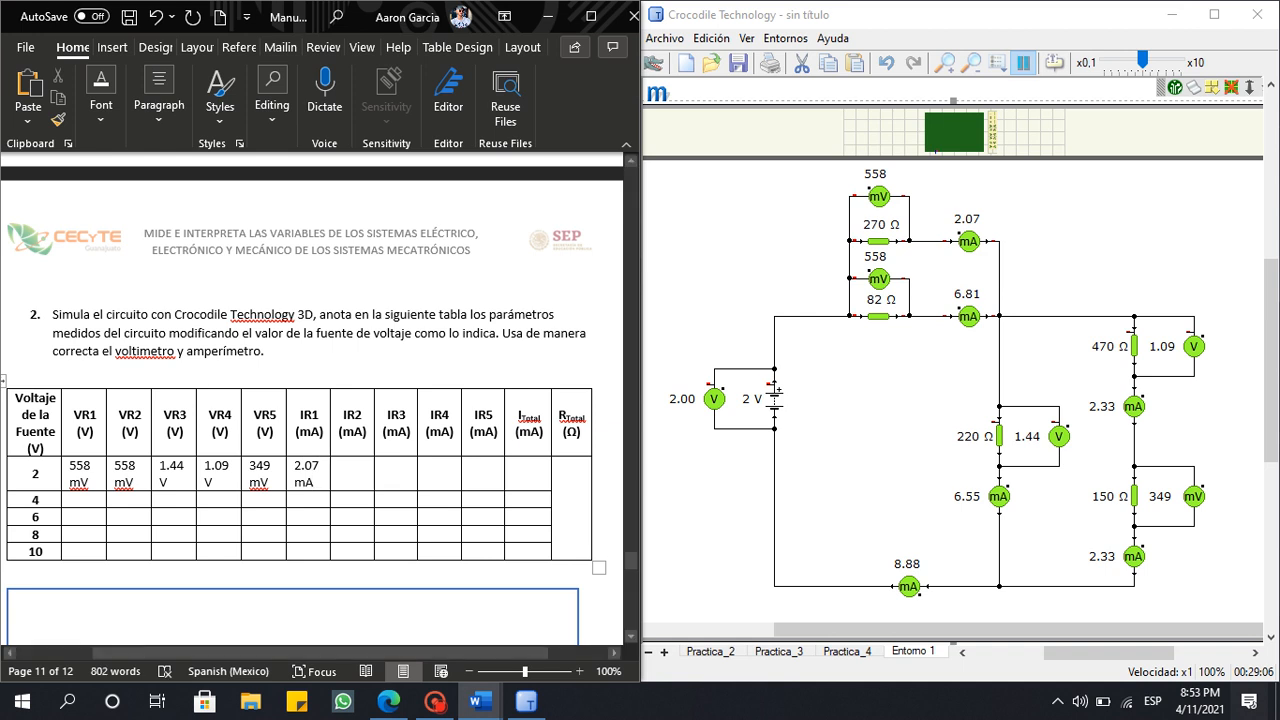
text(6.81 mA)
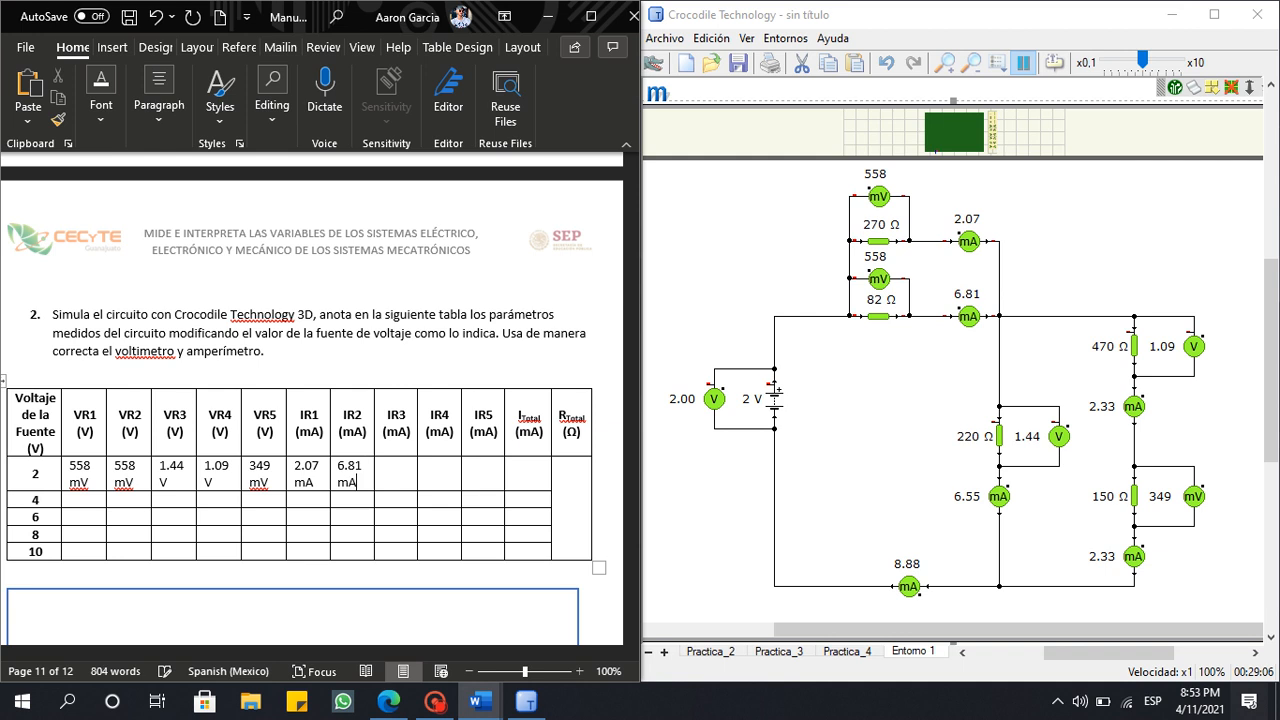
click(391, 470)
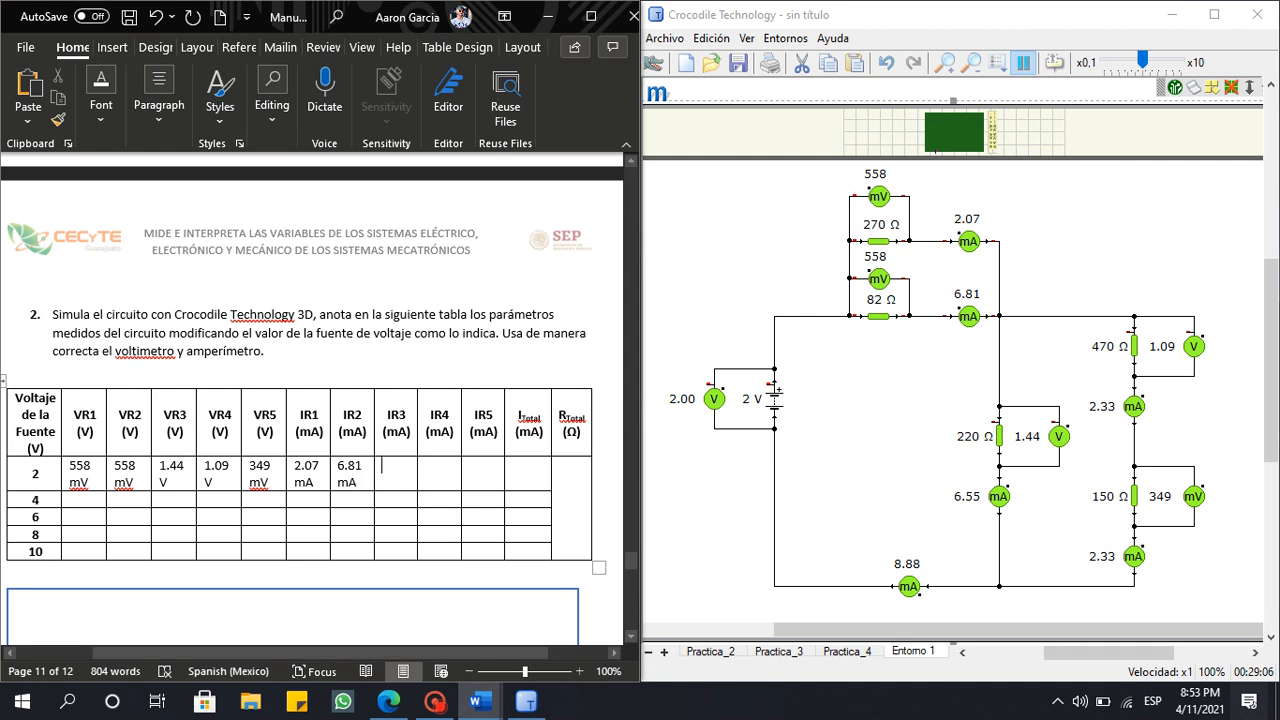
text(6.55)
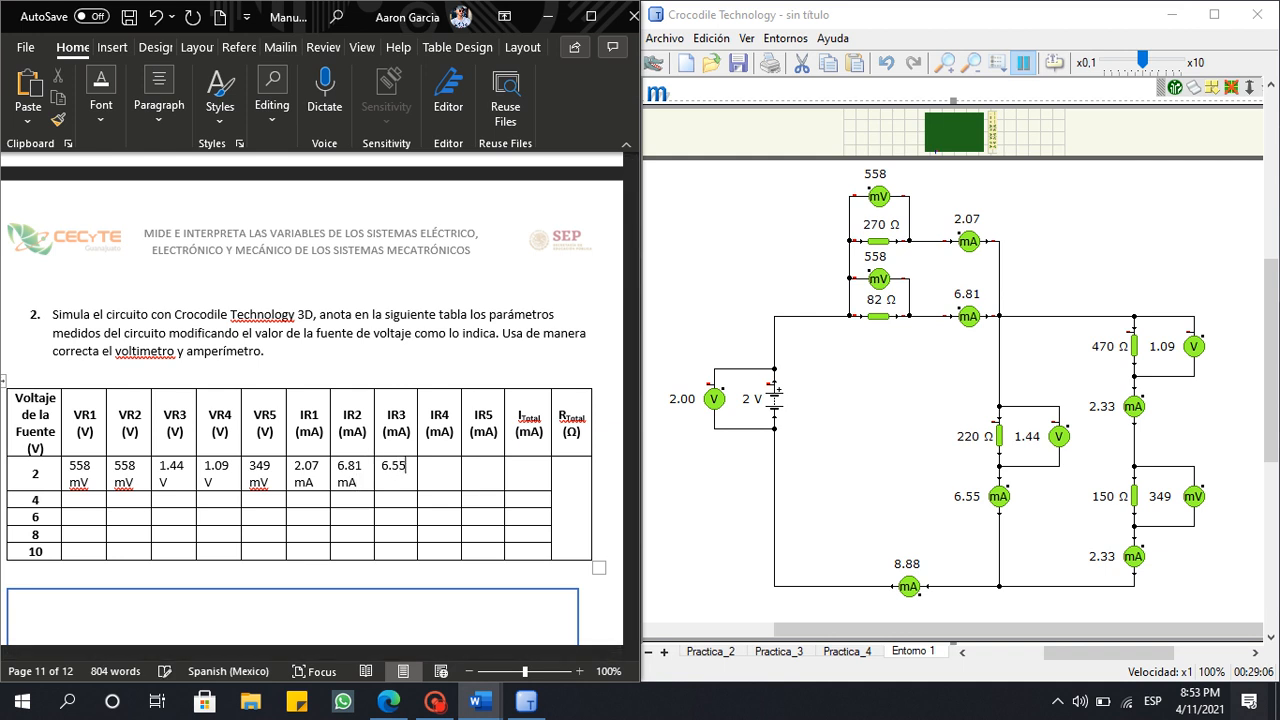
text( mA)
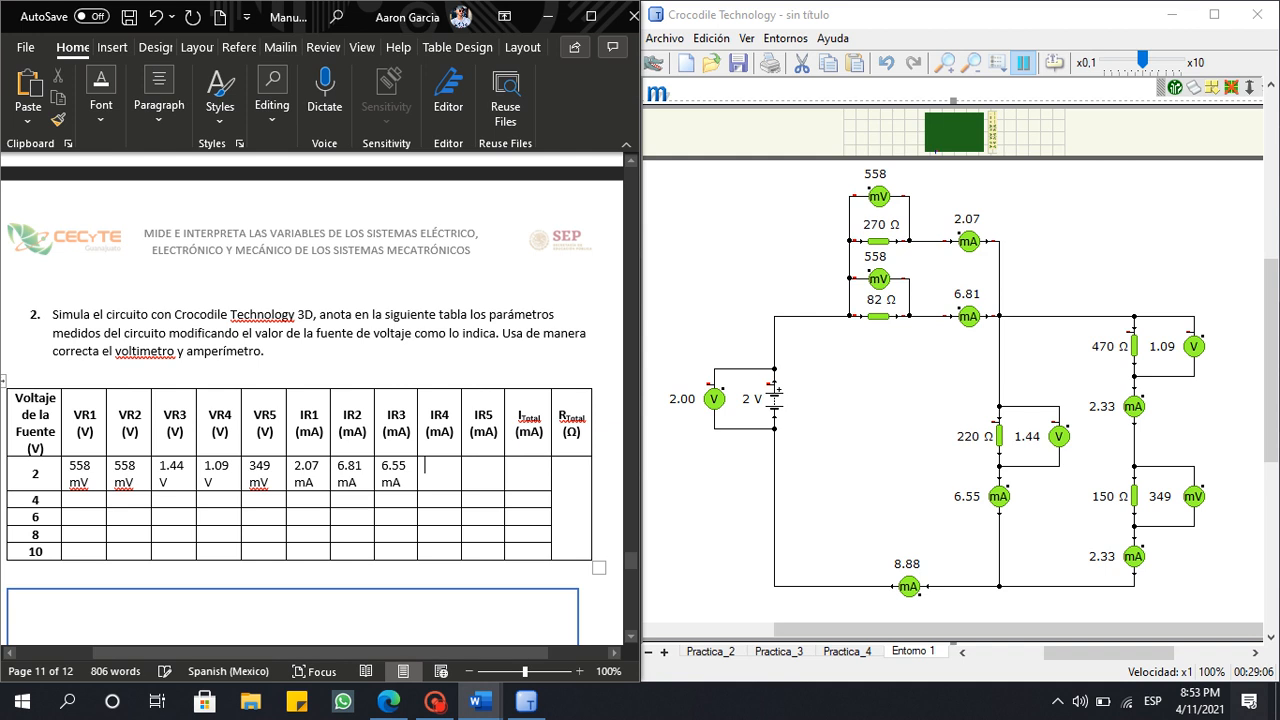
Complete the 2 V row's currents with 2.33 mA for both IR4 and IR5, and 8.88 mA for the total current.
click(433, 469)
text(2.33 mA)
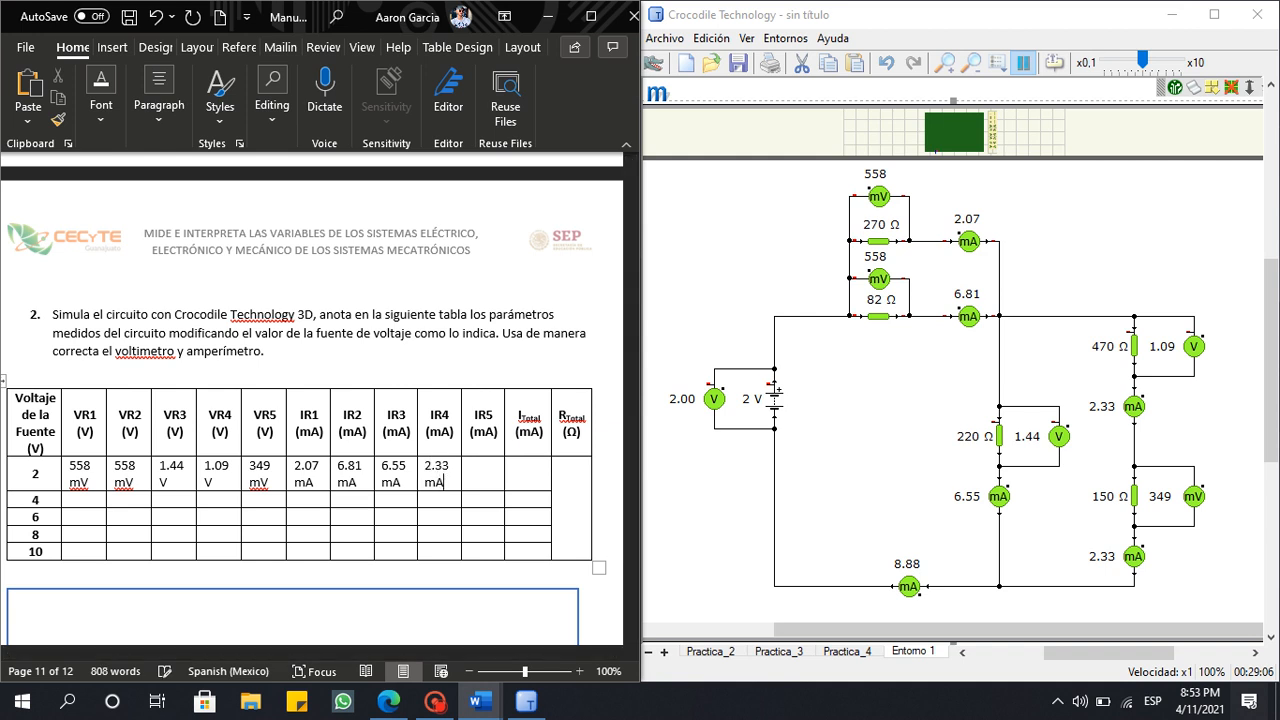
key(Tab)
text(2.33 mA)
scroll(319, 400, down, 2)
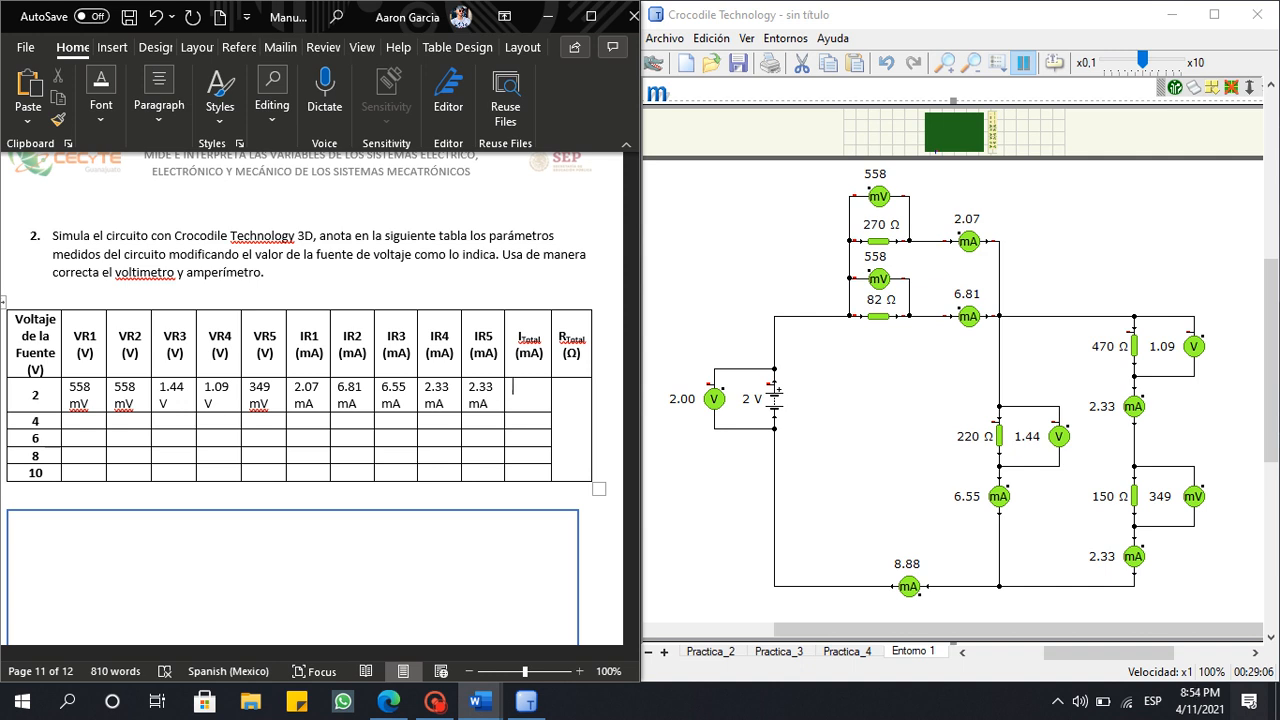
mouse_move(910, 590)
text(8)
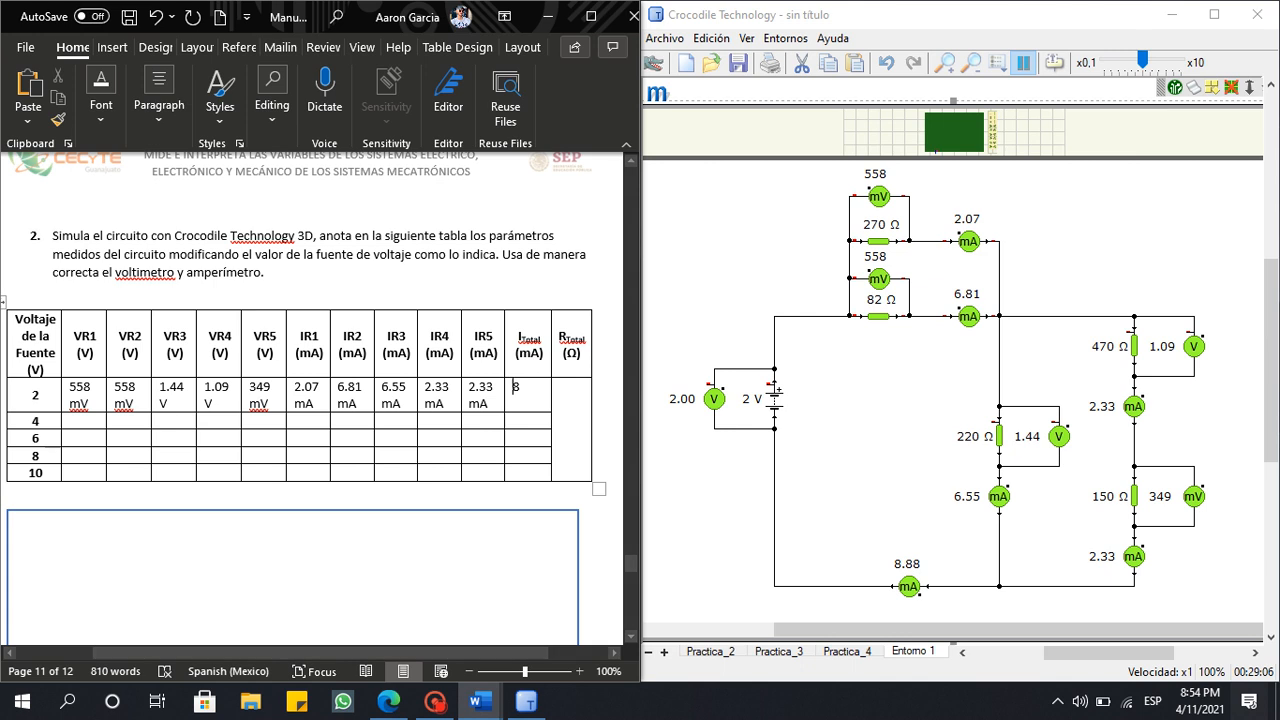
text(.88 mA)
Set the circuit's battery voltage to 4 V in Crocodile Technology.
click(746, 399)
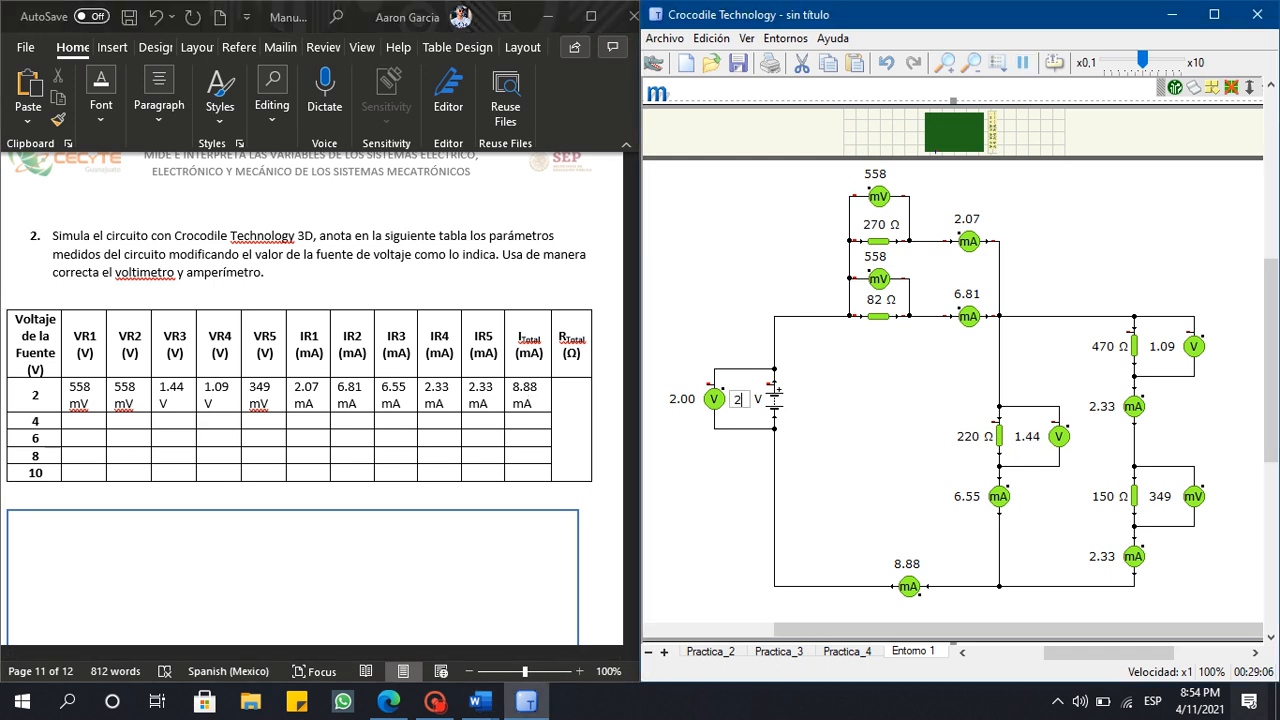
key(BackSpace)
text(4)
key(Return)
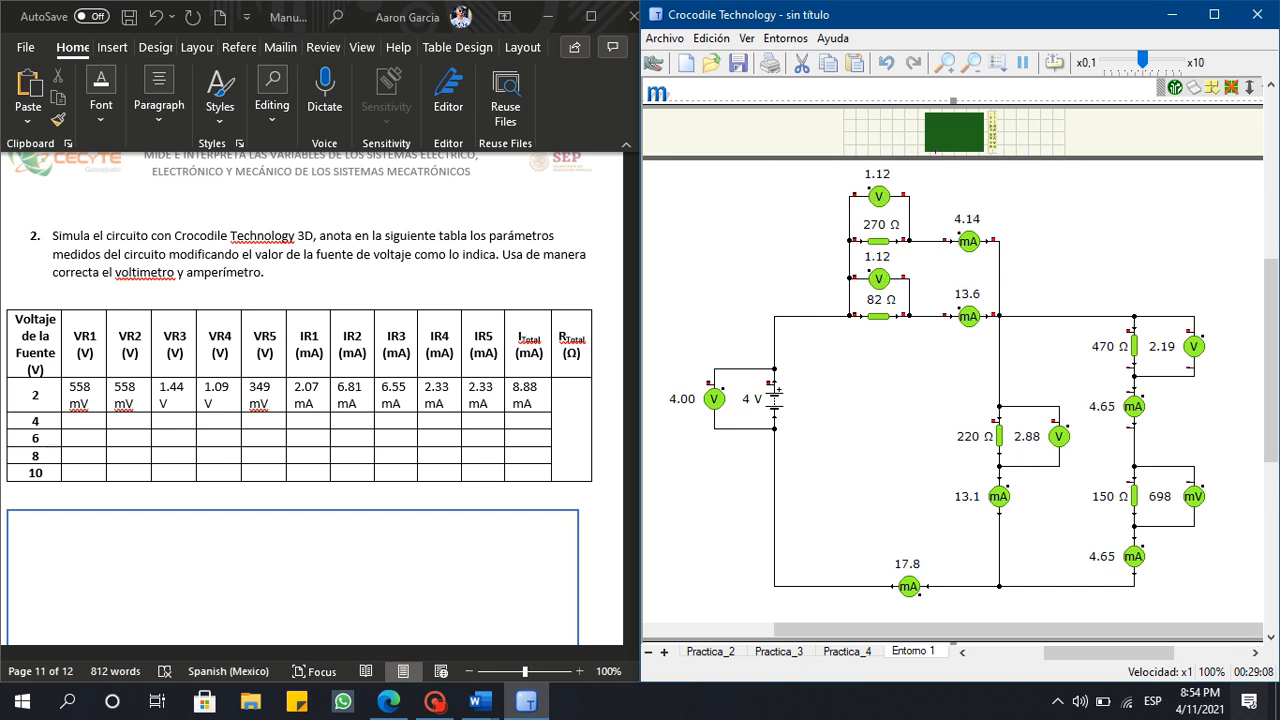
click(746, 399)
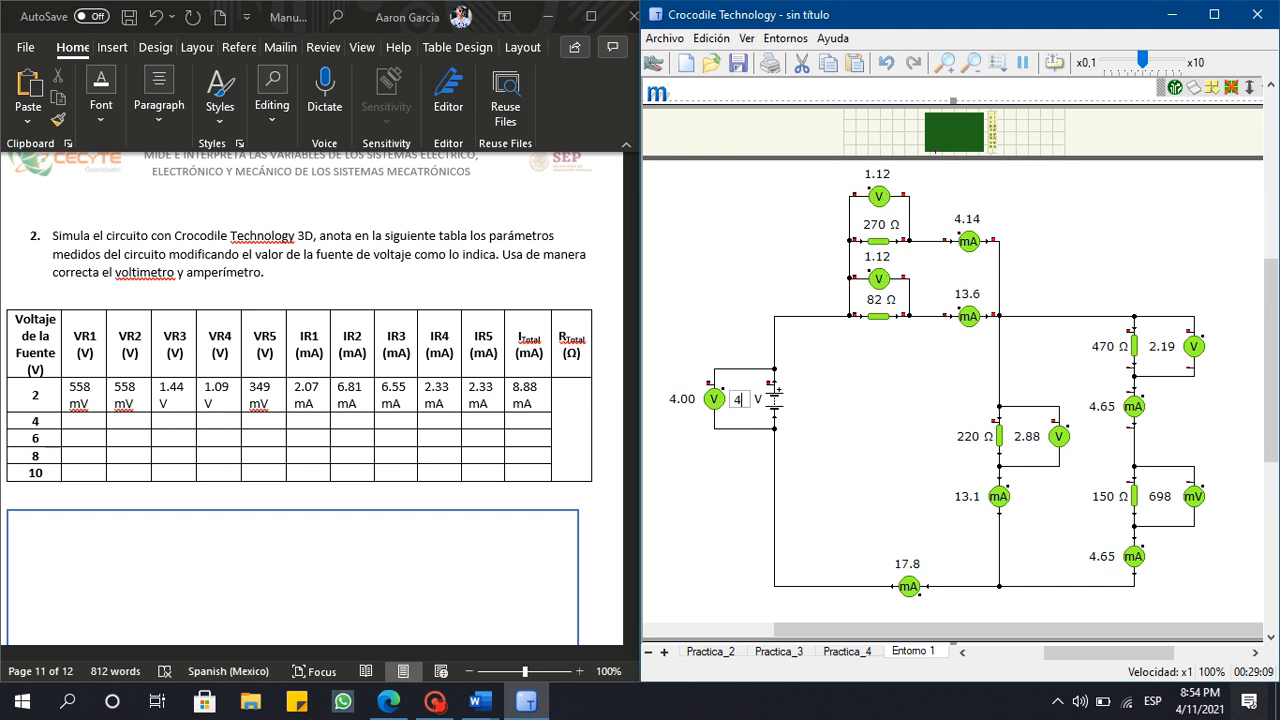
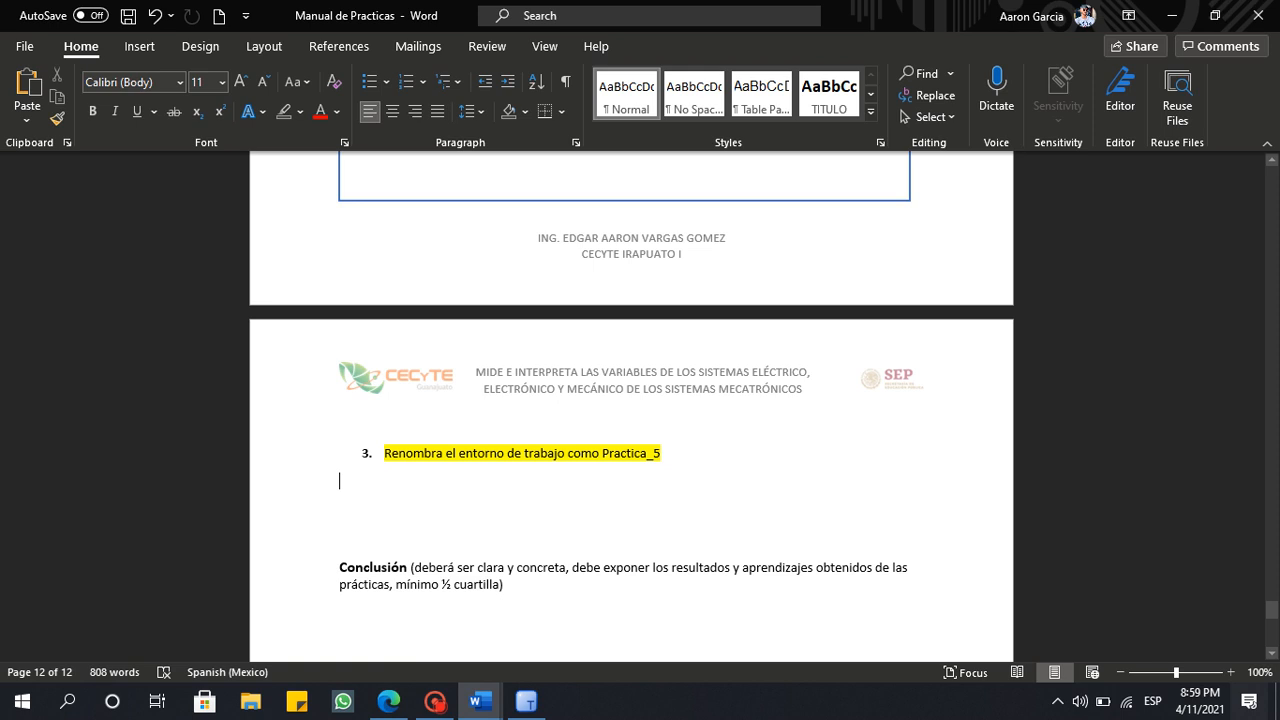
Switch to Crocodile Technology, maximize it, rename the Entorno 1 workspace as Practica_5 and show the component library.
click(526, 700)
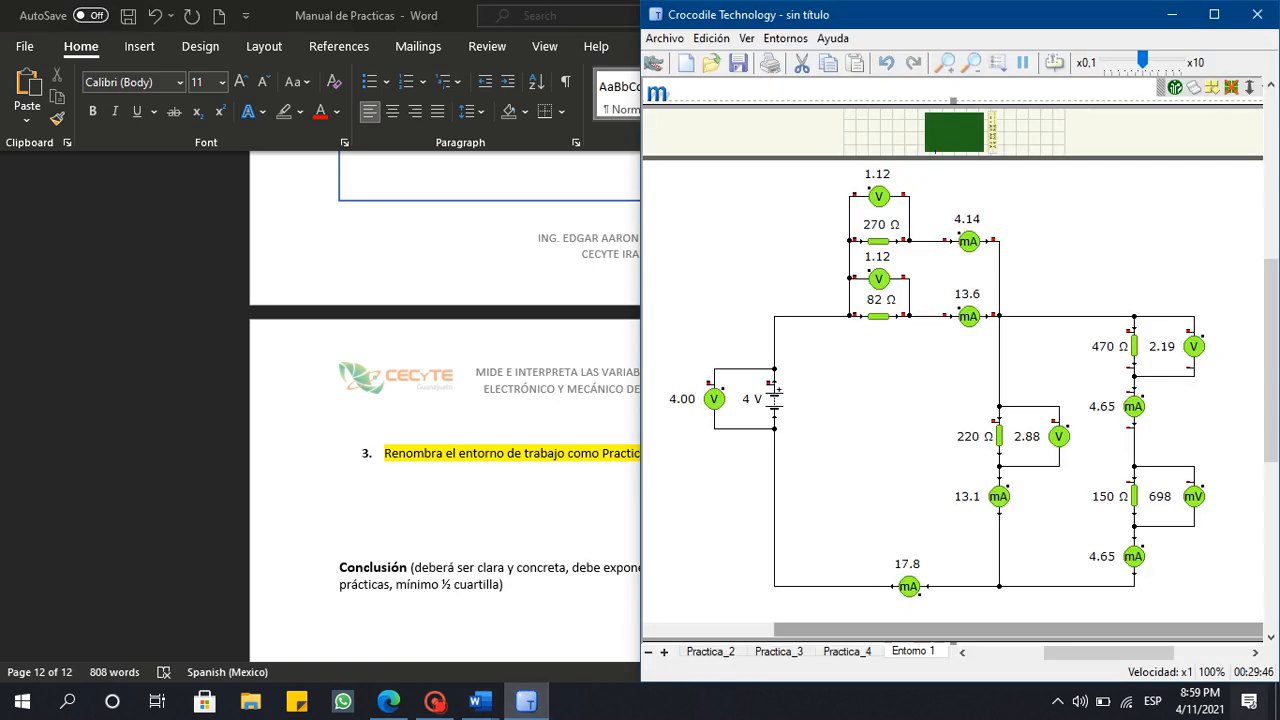
click(1214, 14)
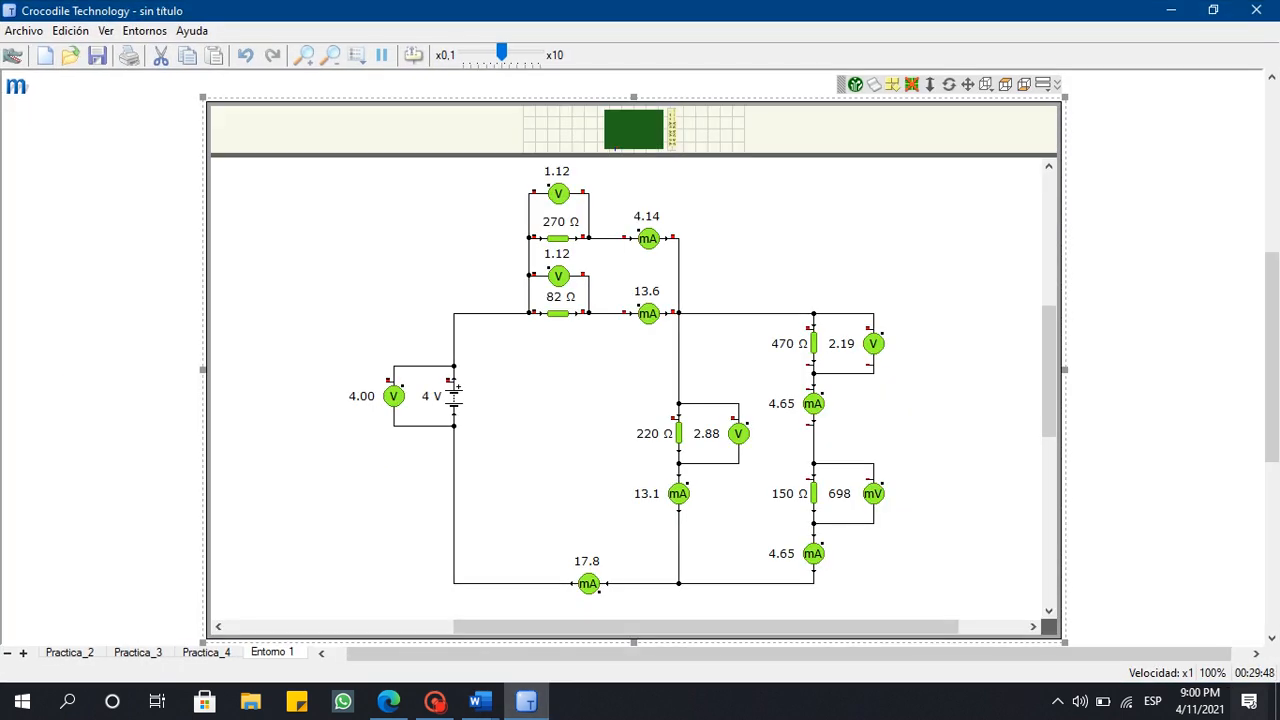
double_click(272, 652)
text(Prac)
text(tica_)
text(5)
key(Return)
click(105, 31)
click(150, 49)
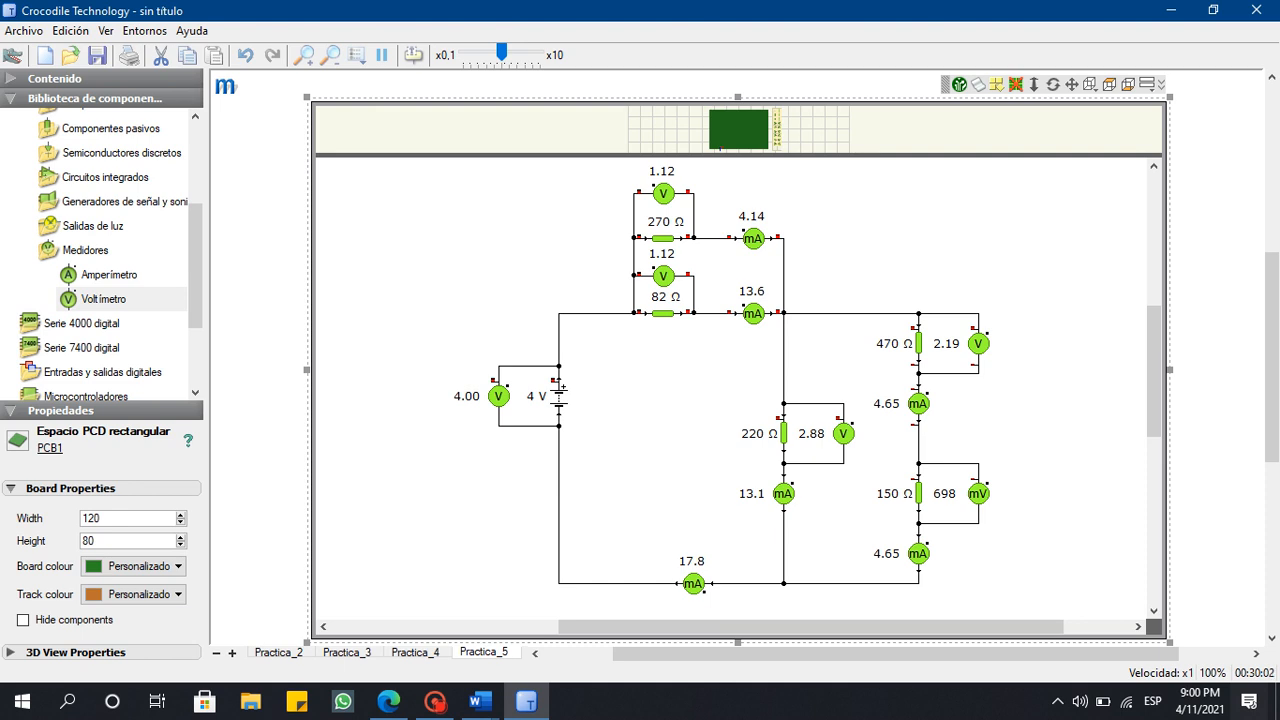
Review the circuits in the Practica_2, Practica_3 and Practica_4 workspaces, ending on Practica_5.
click(279, 652)
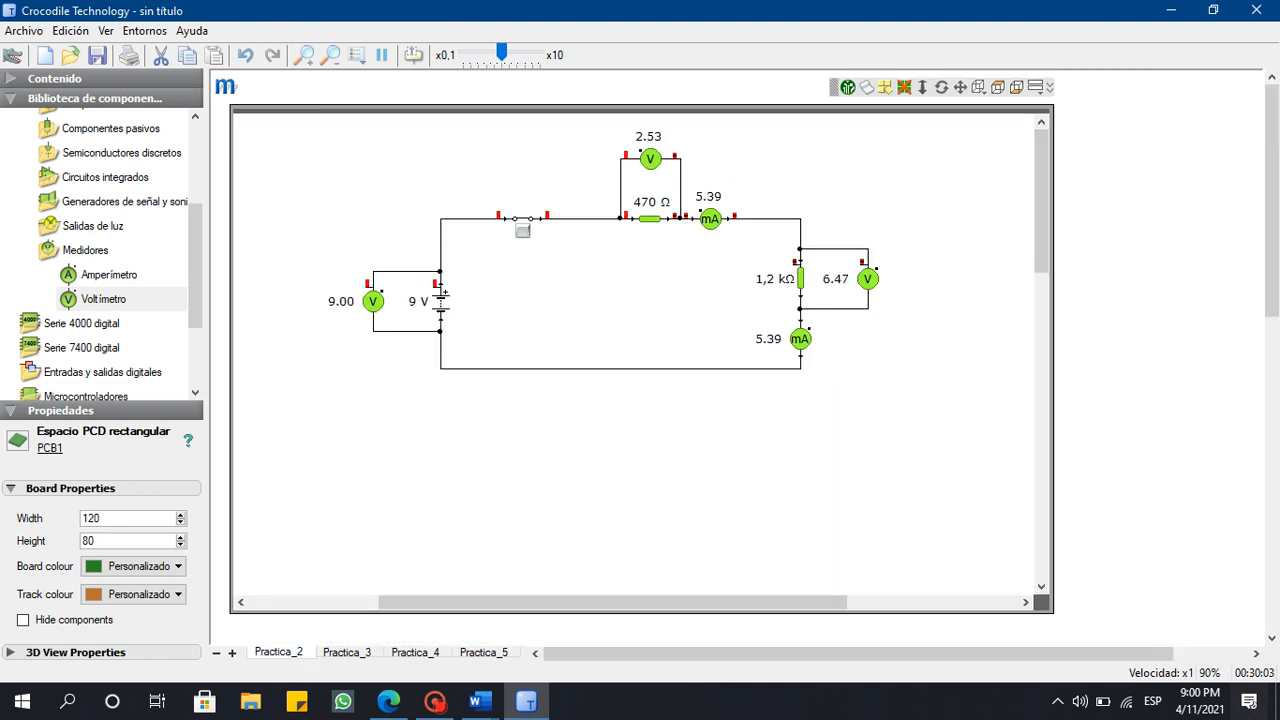
click(347, 652)
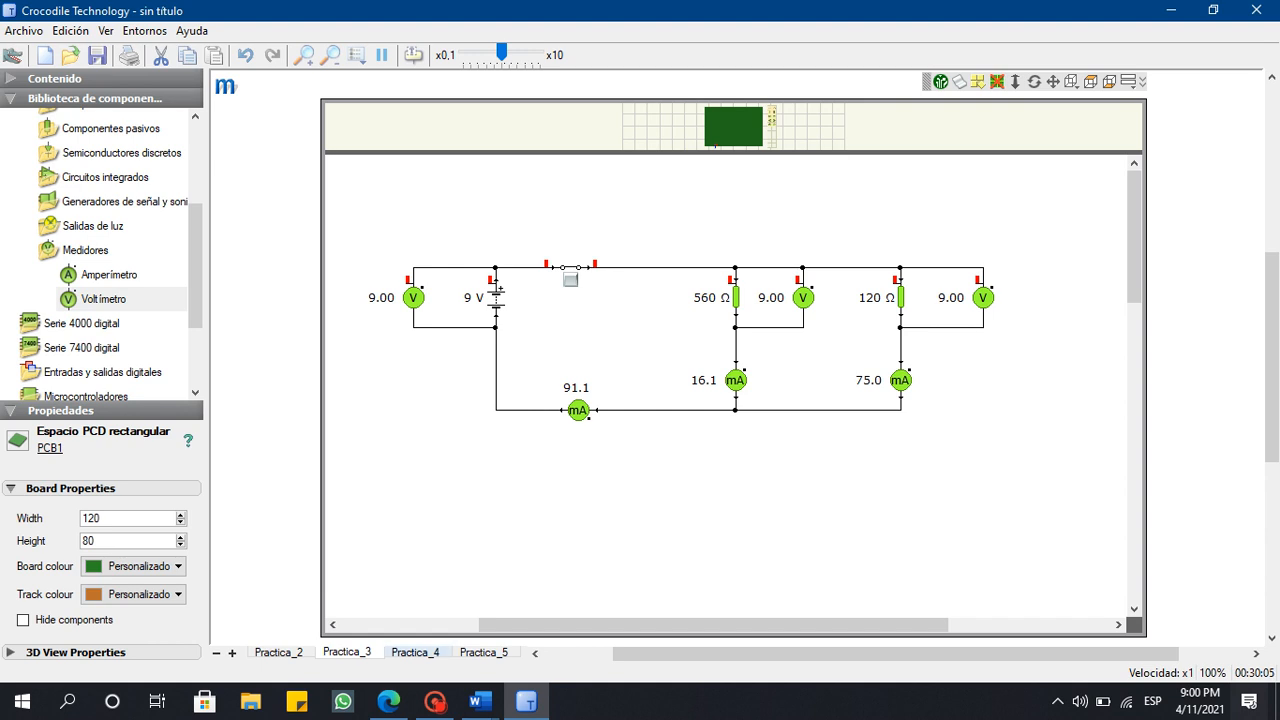
click(415, 652)
click(484, 652)
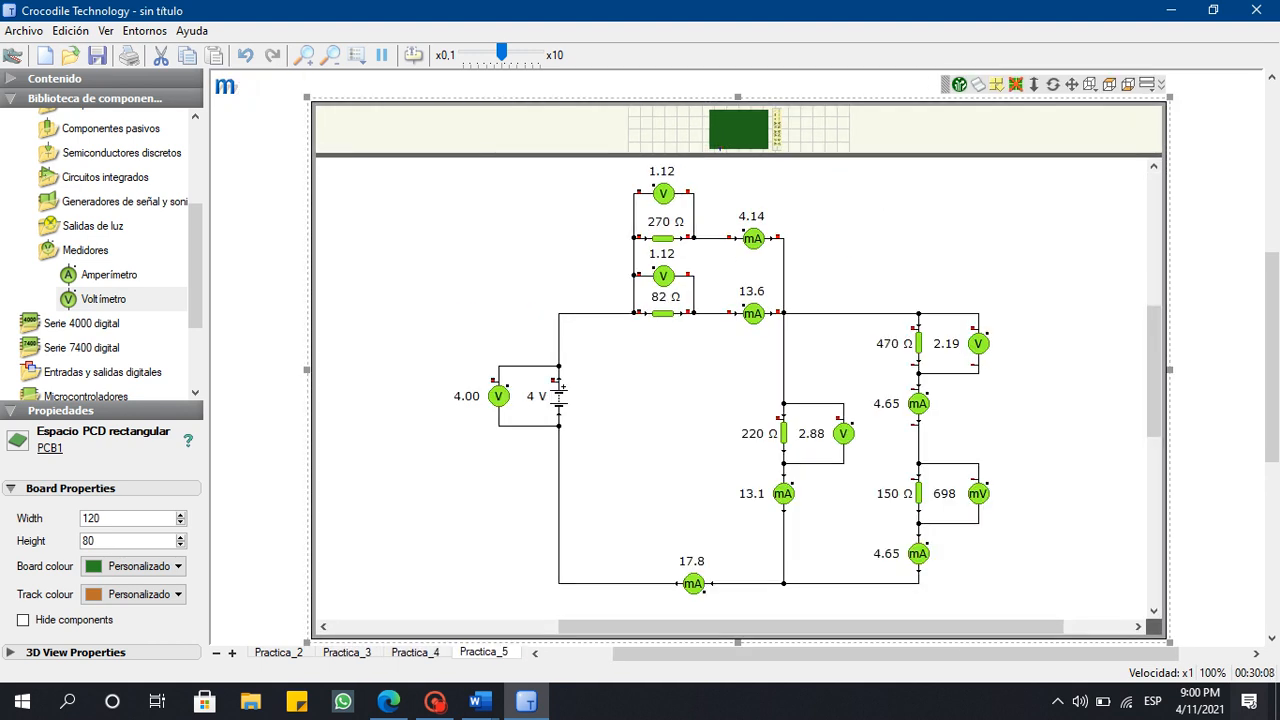
Switch to the Edge browser and review the Google Classroom assignment's submission instructions for practices 2, 3, 4 and 5.
mouse_move(477, 701)
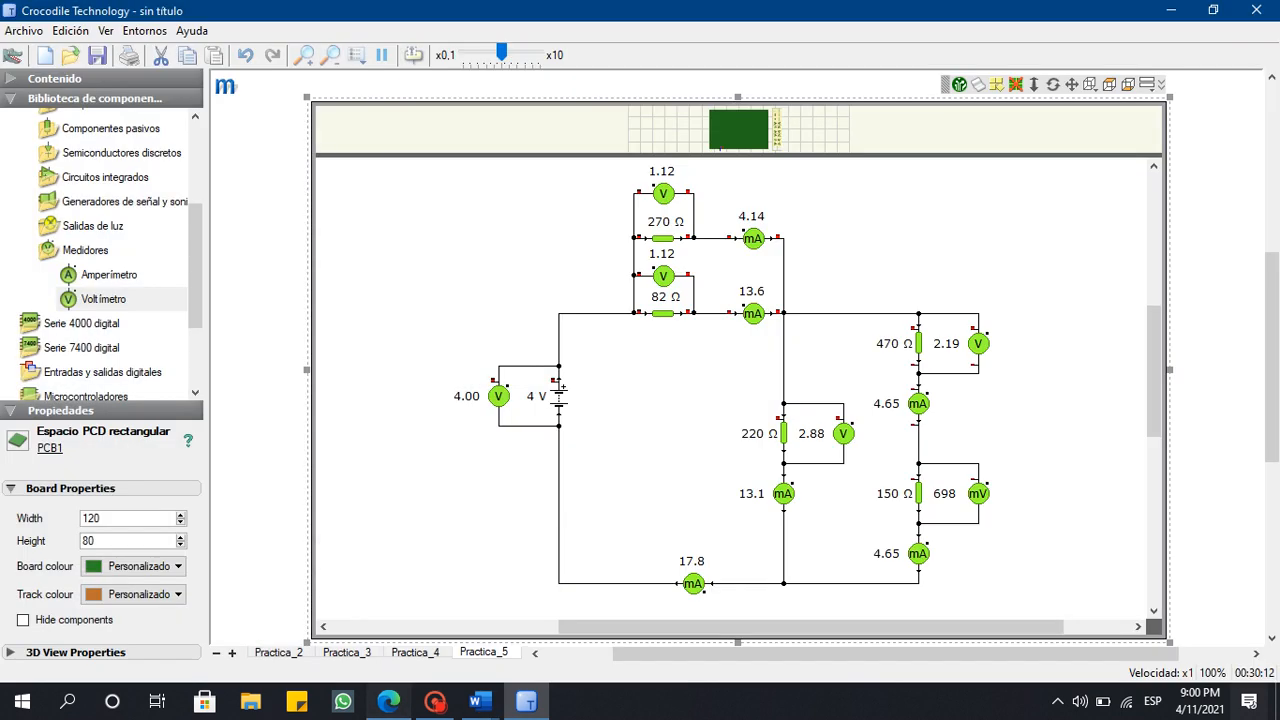
click(388, 701)
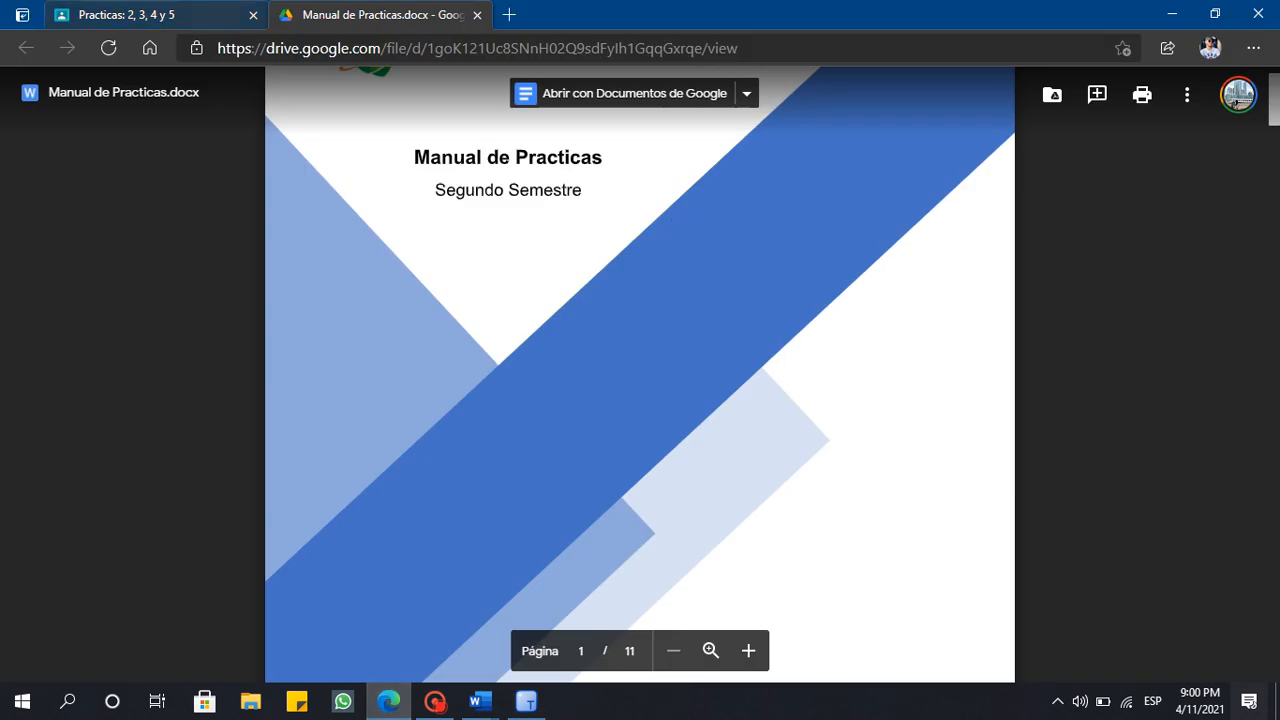
key(ctrl+Tab)
key(Escape)
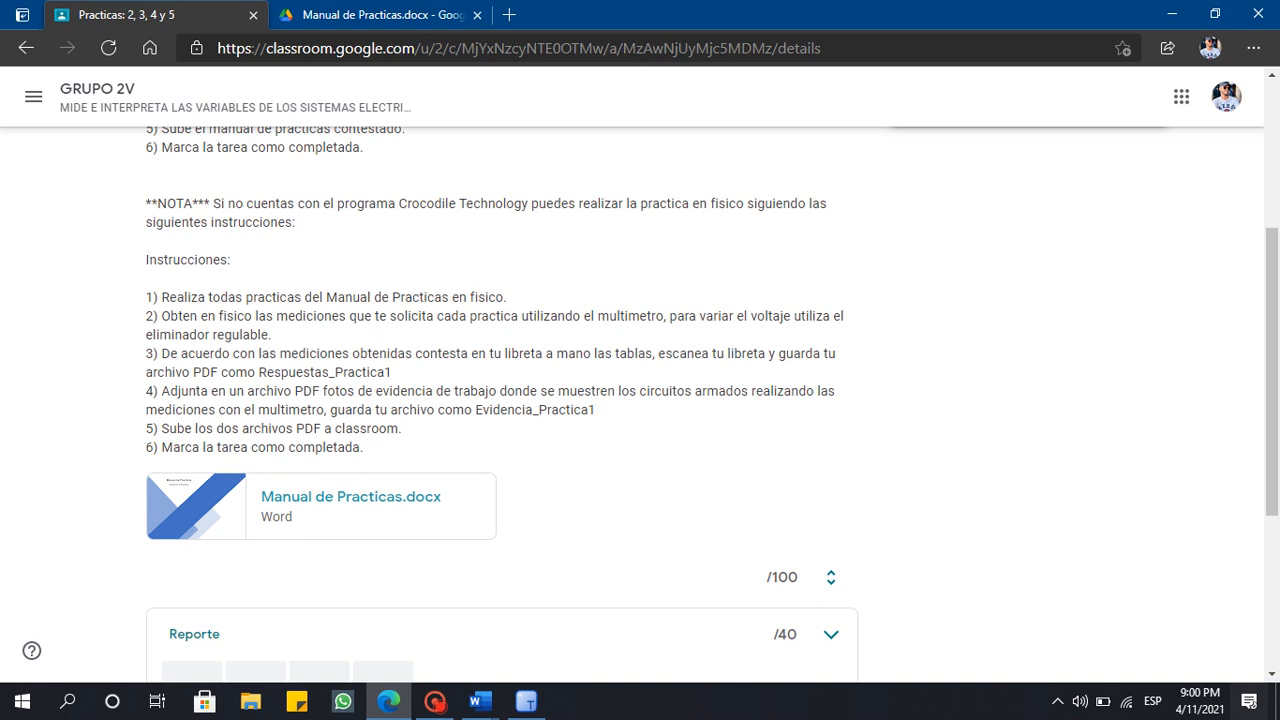
scroll(640, 400, up, 4)
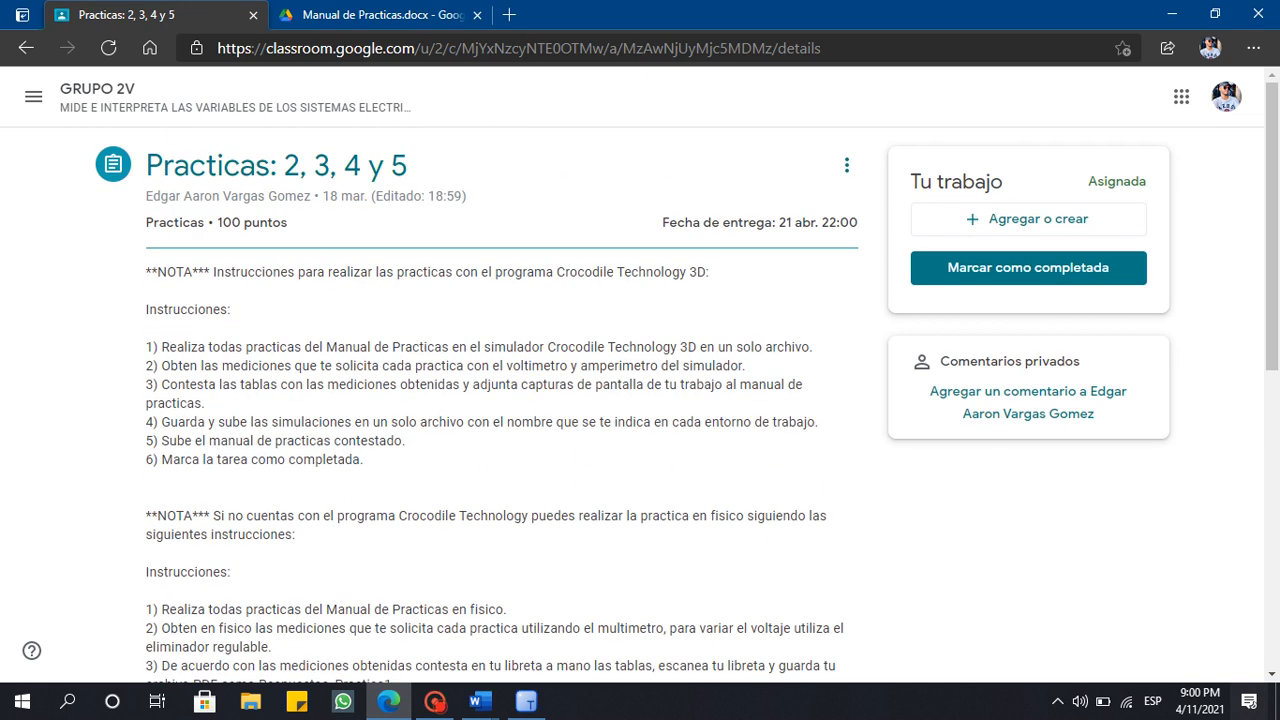
scroll(640, 400, down, 1)
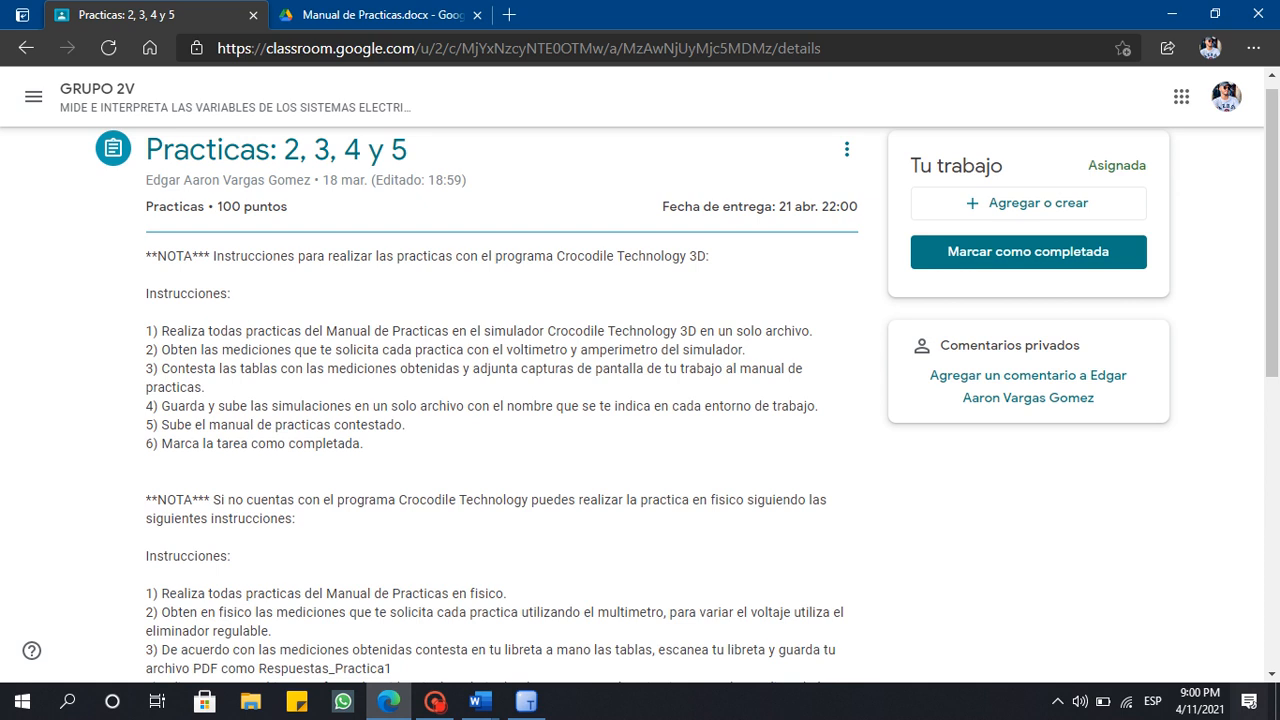
scroll(640, 400, up, 1)
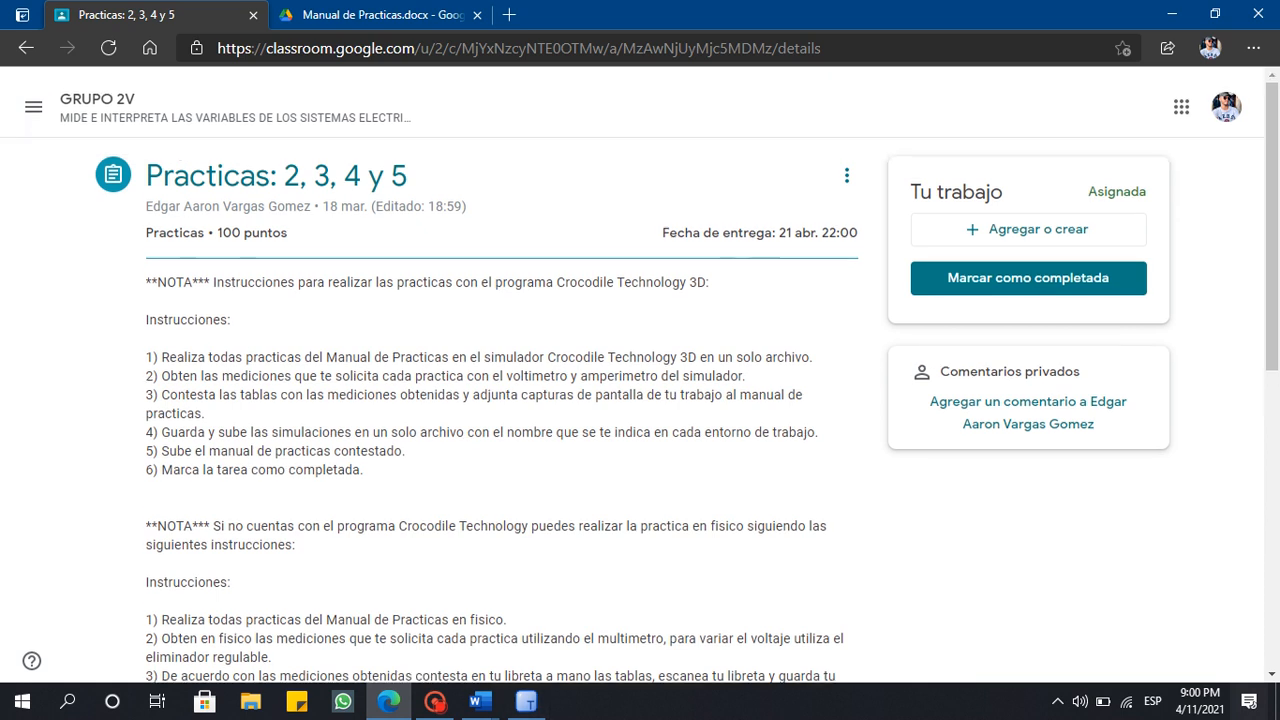
Back in Crocodile Technology, save the simulation as a .cxt file in Documents, named with the author's full name followed by _ManualdePracticas.
click(527, 701)
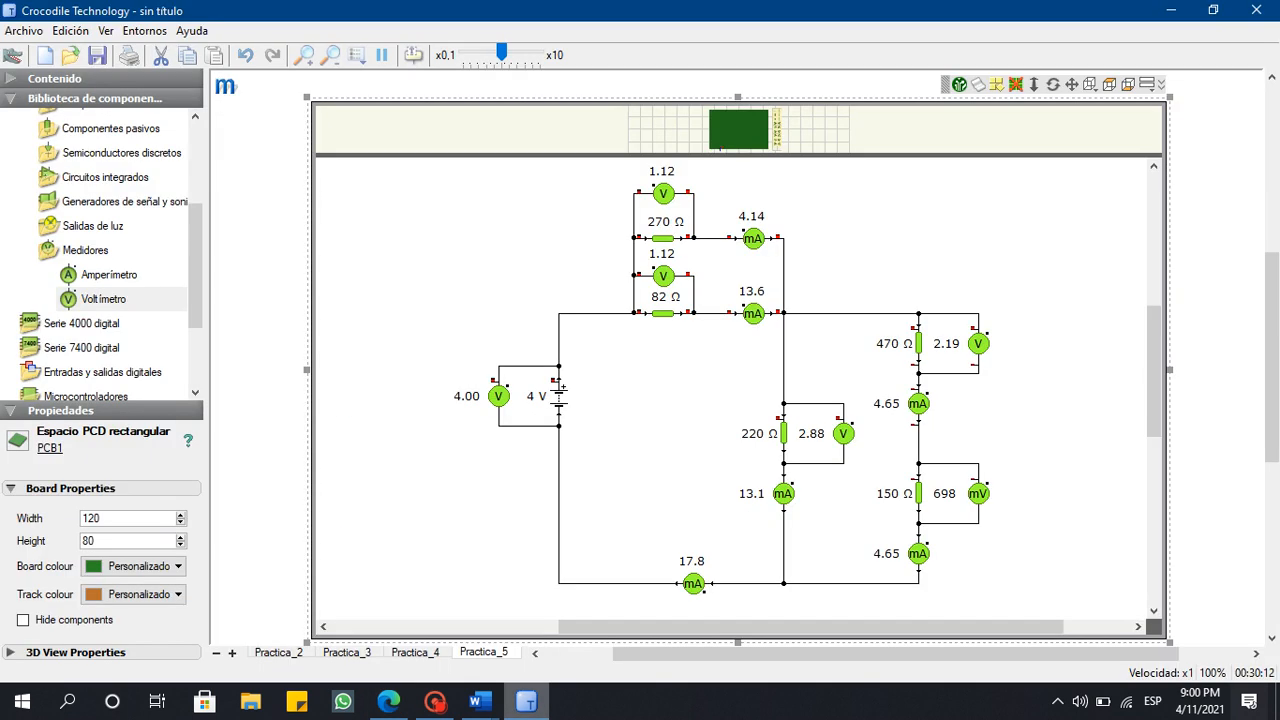
click(23, 30)
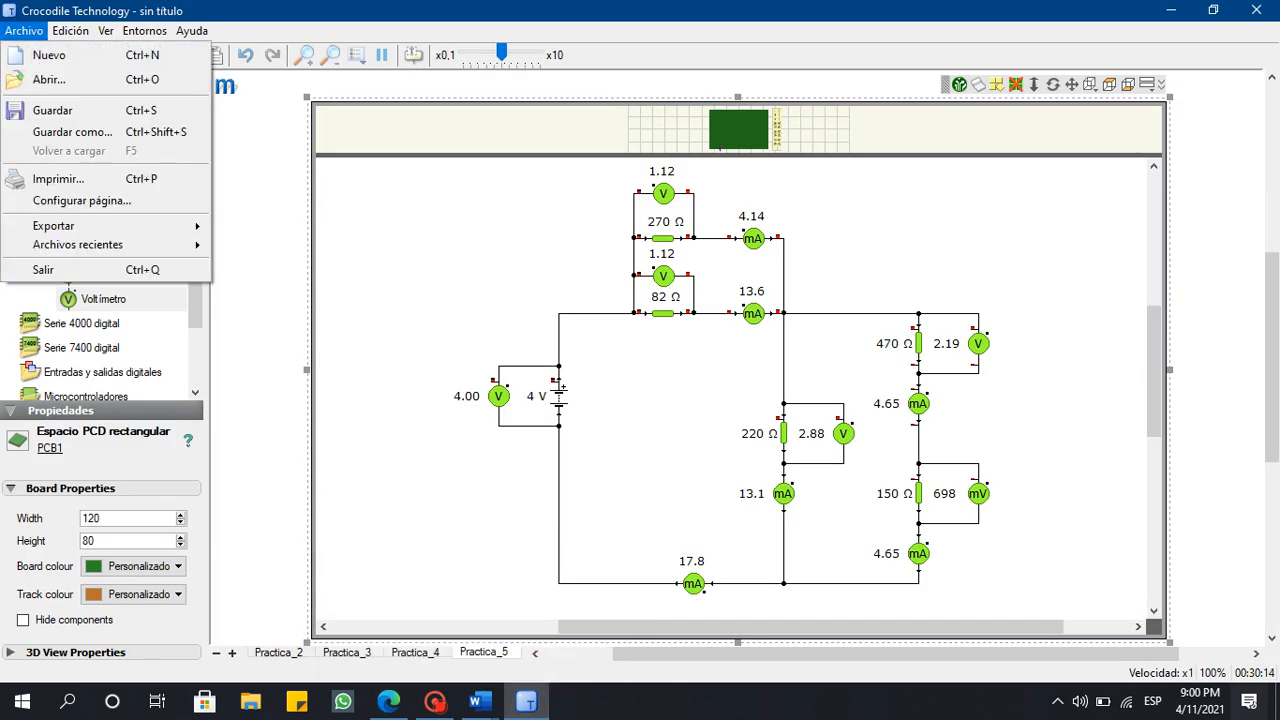
click(70, 131)
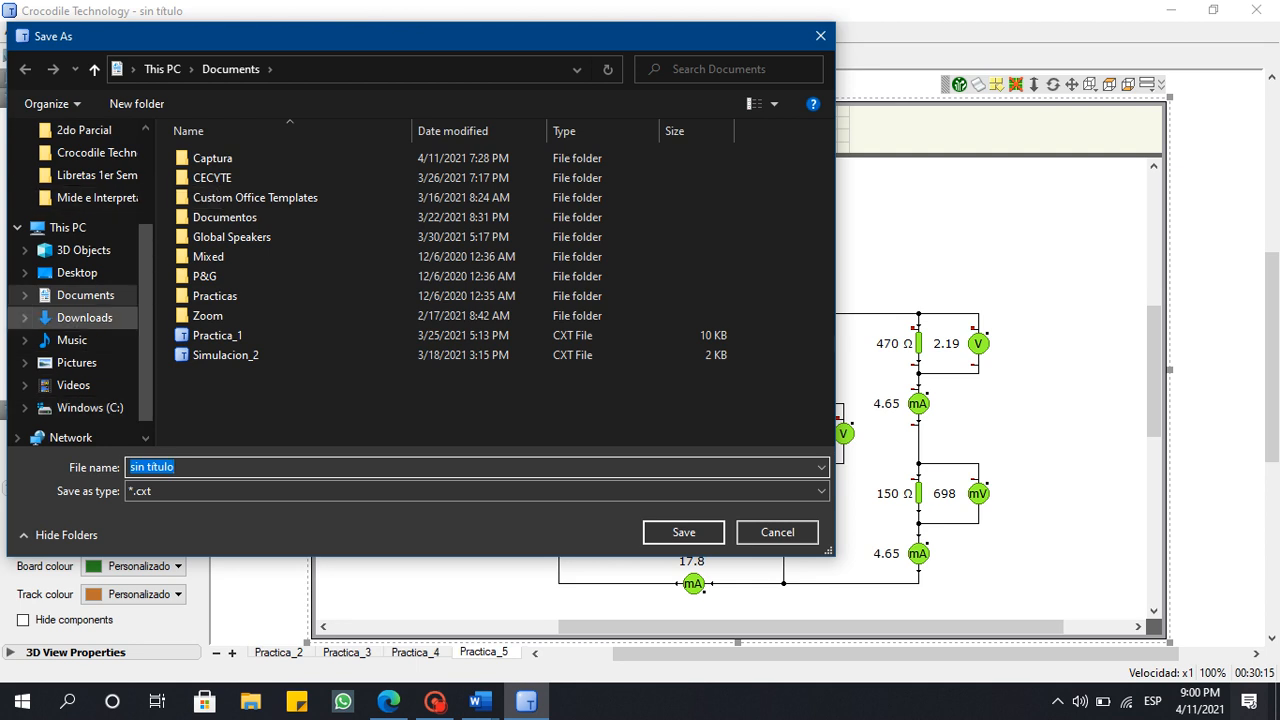
click(85, 295)
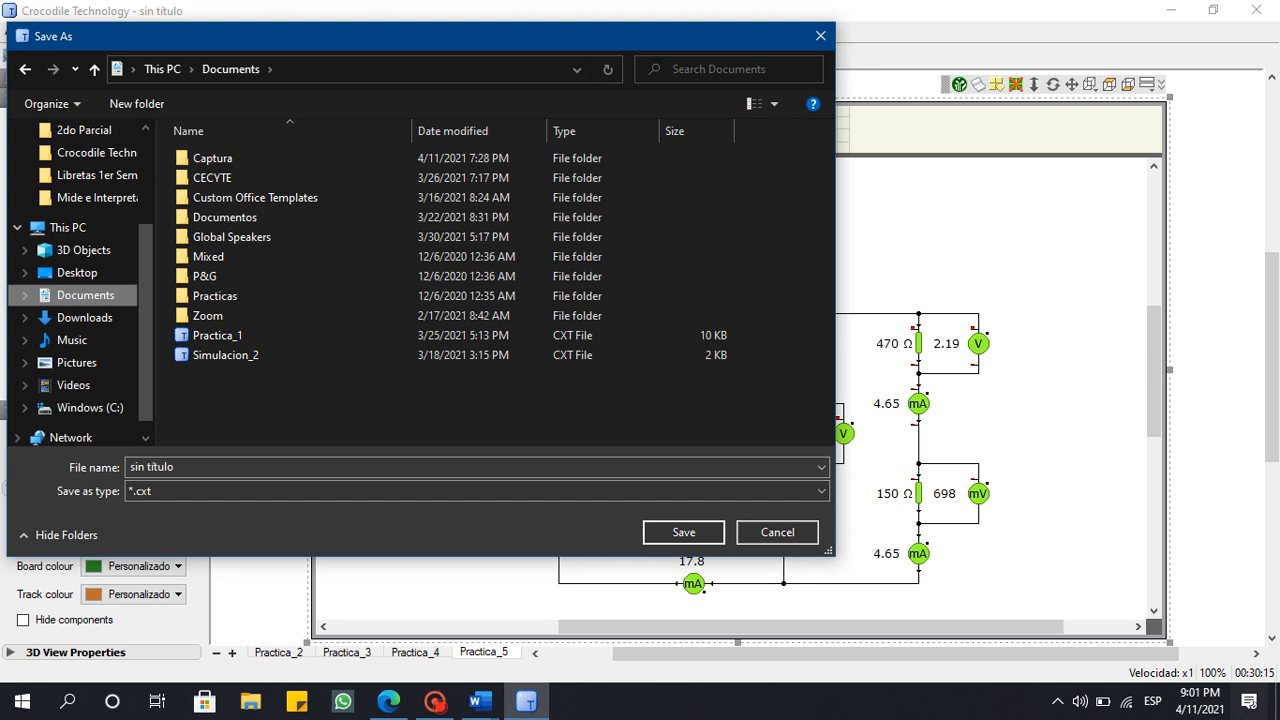
key(ctrl+a)
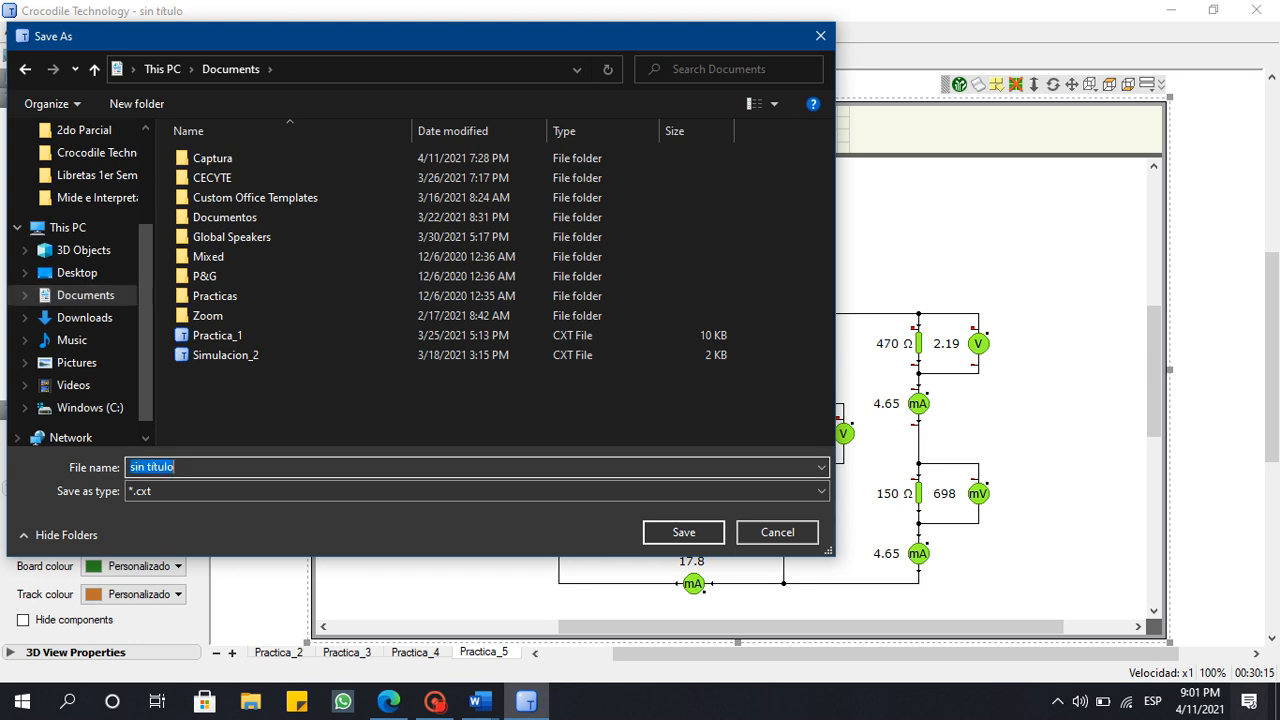
key(BackSpace)
text(VargasGomezEdgar)
key(BackSpace)
text(Aa)
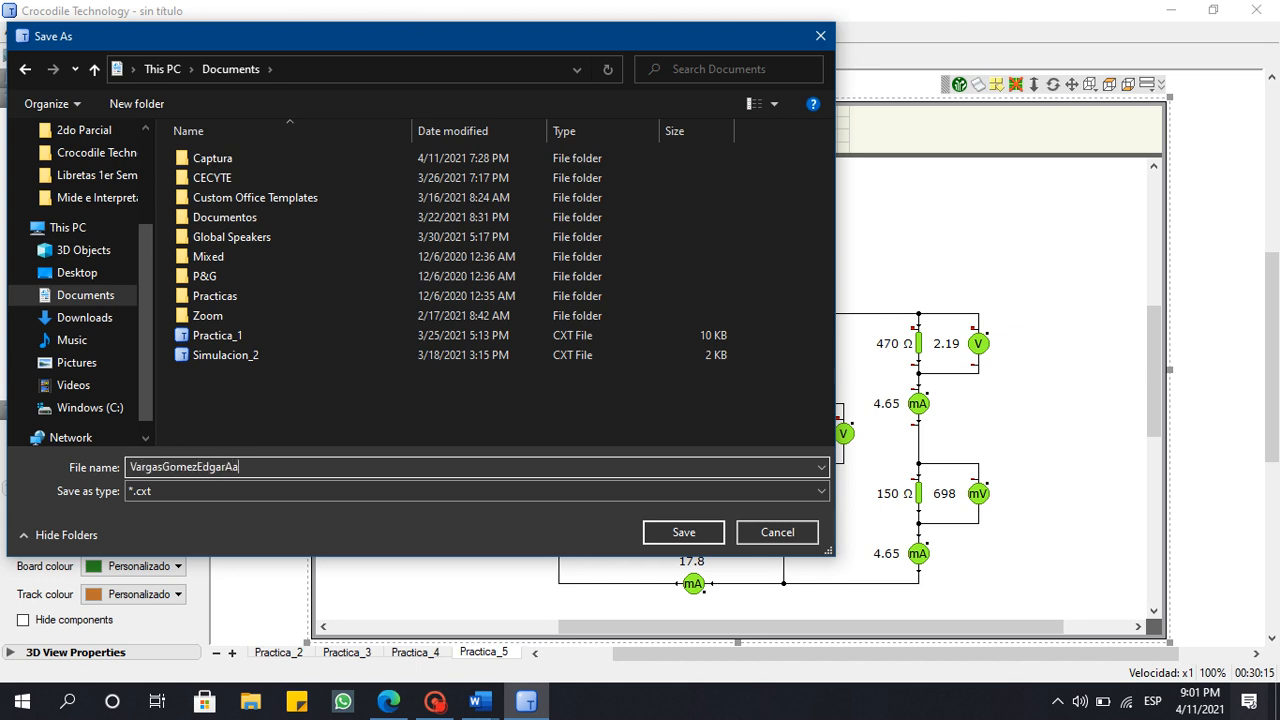
text(ron_ManualdePracticas)
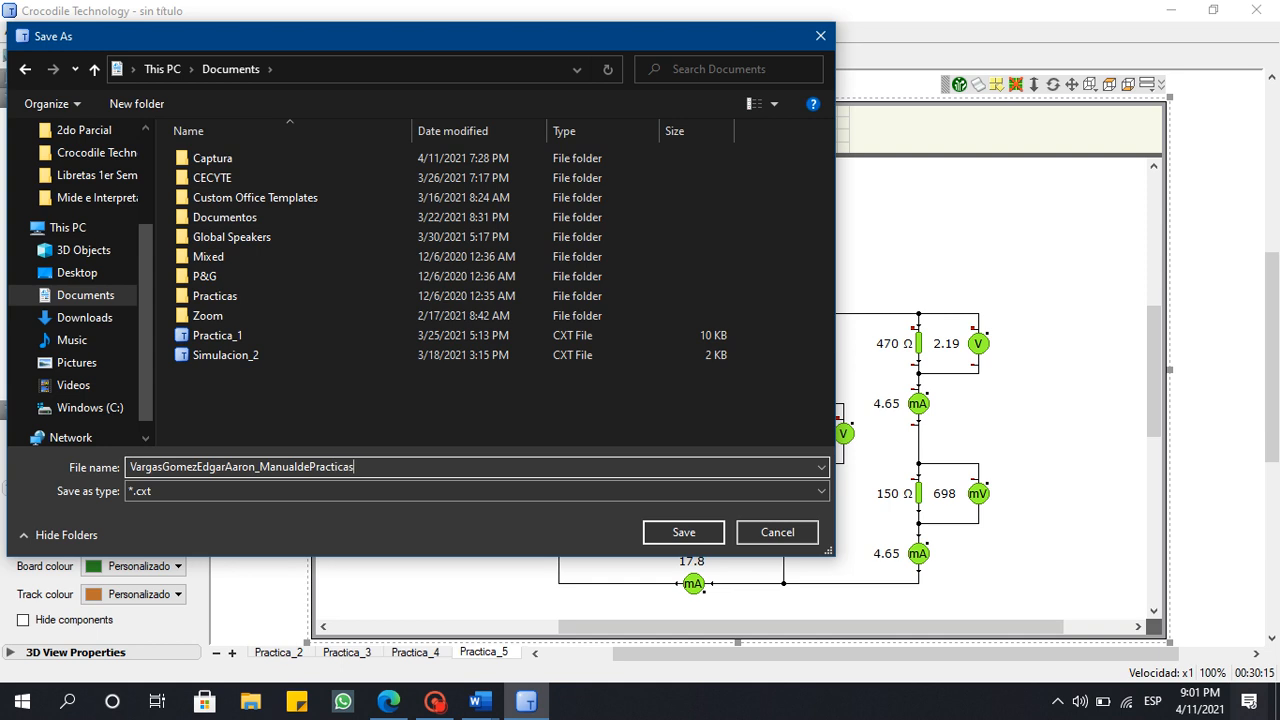
key(Return)
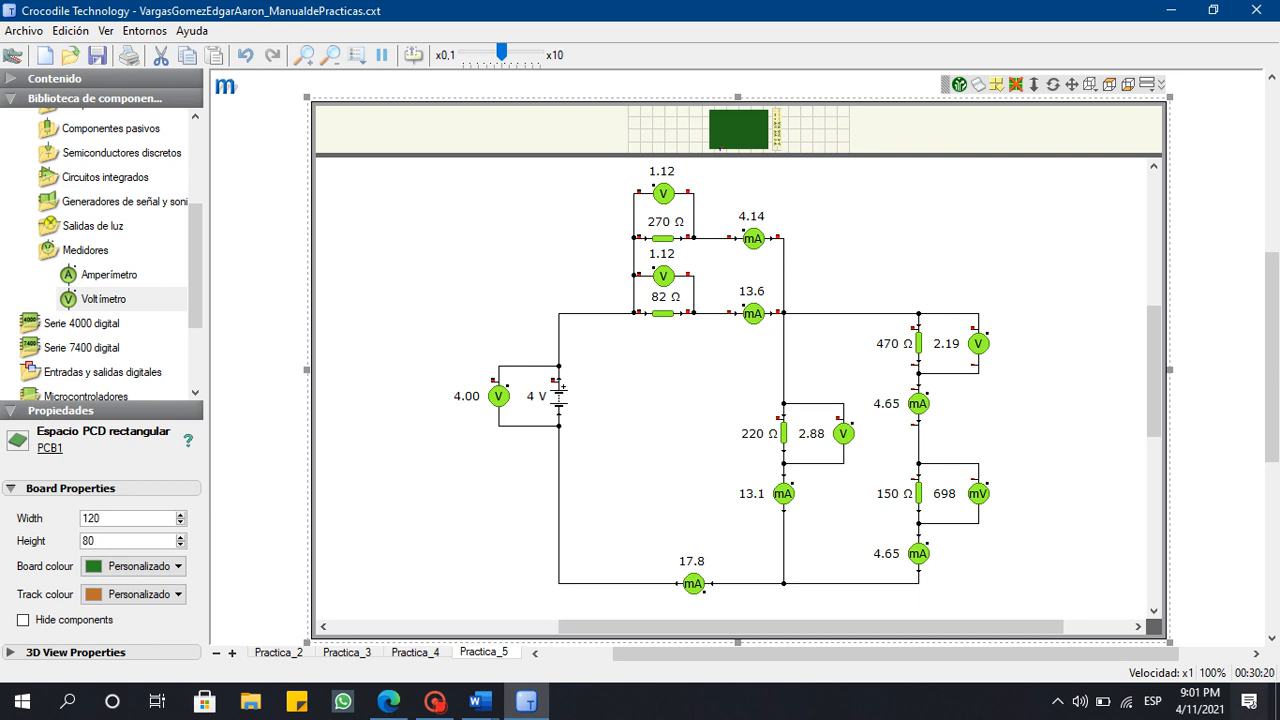
Switch to Edge and attach the _ManualdePracticas .cxt simulation file from Documents to the Practicas: 2, 3, 4 y 5 assignment, dismissing the submission tip.
click(388, 702)
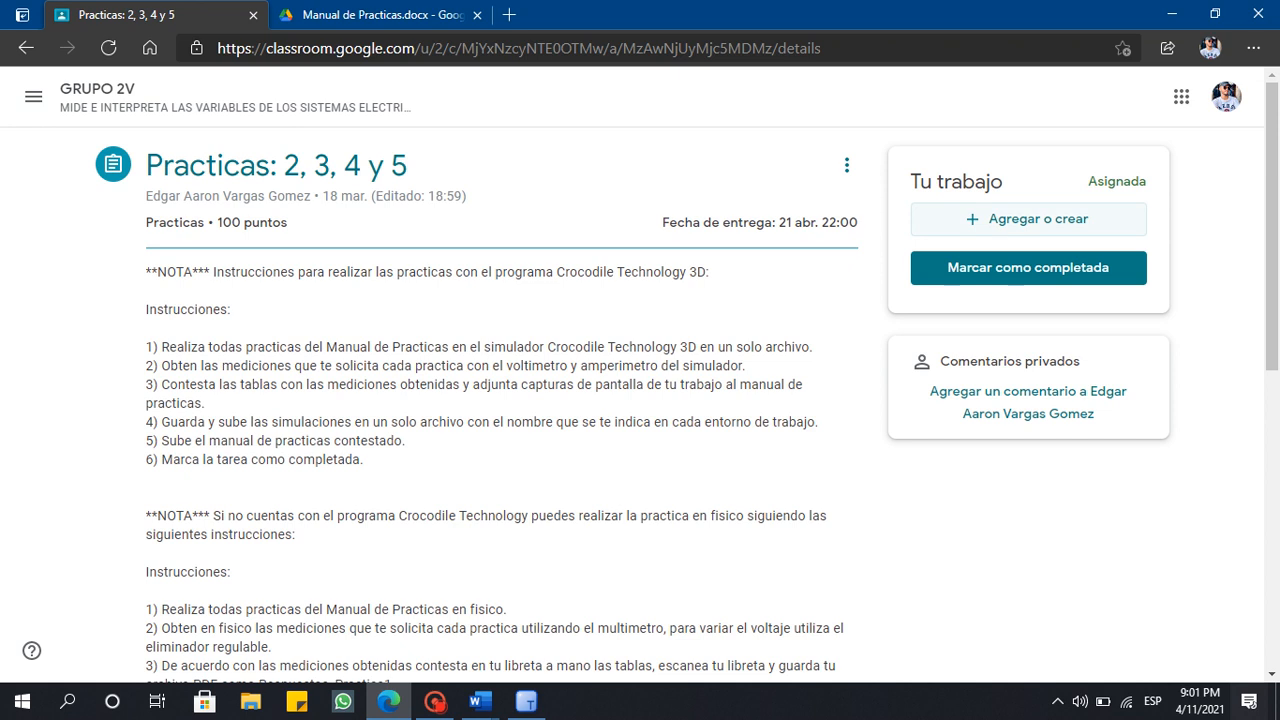
click(1028, 218)
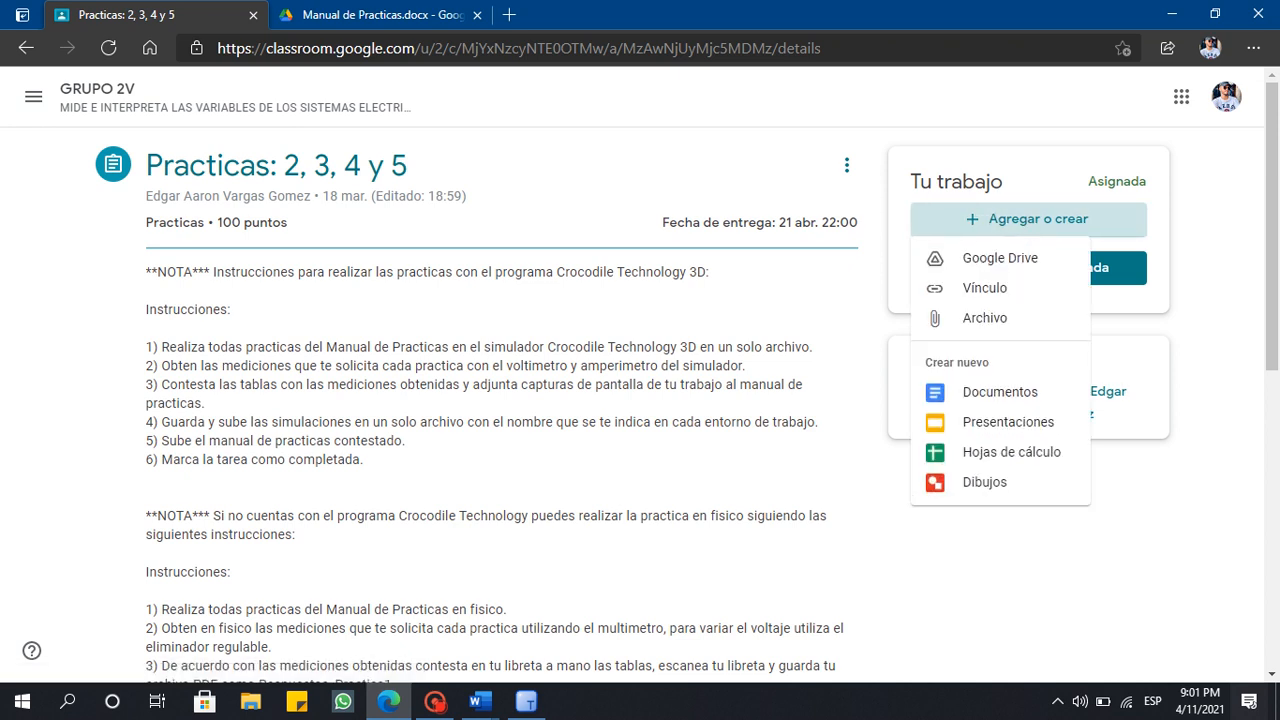
click(985, 318)
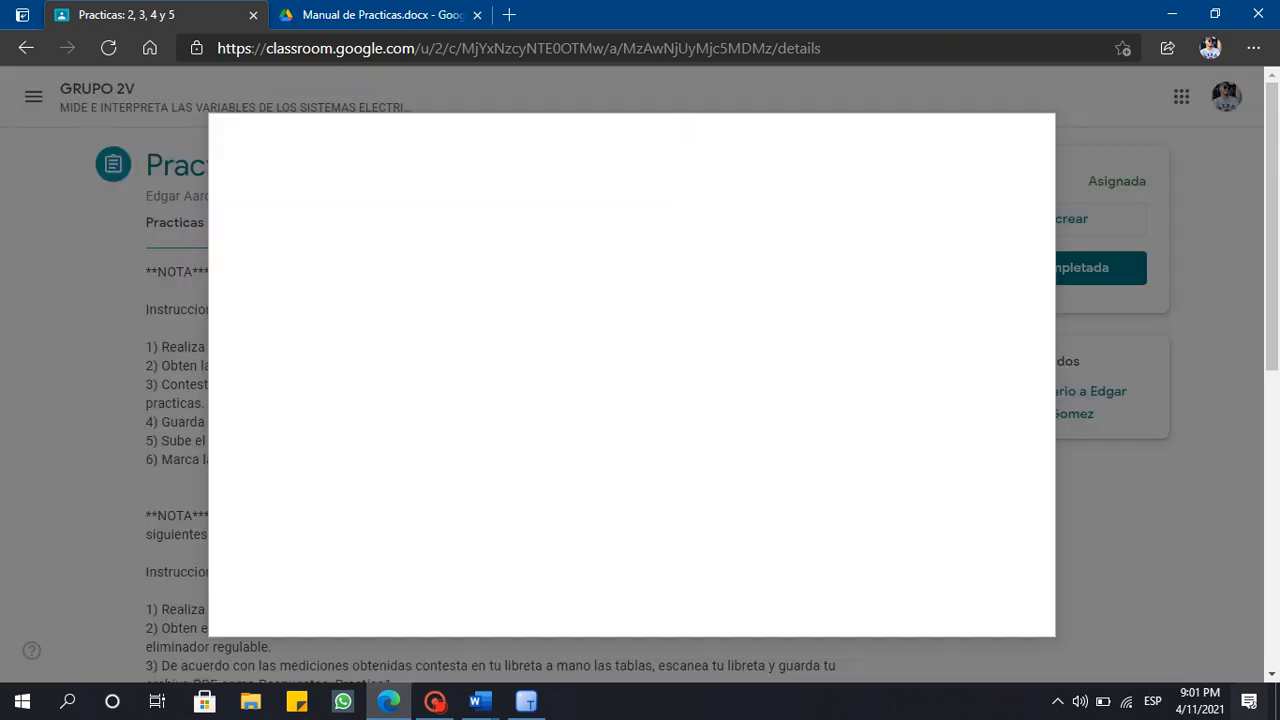
click(632, 490)
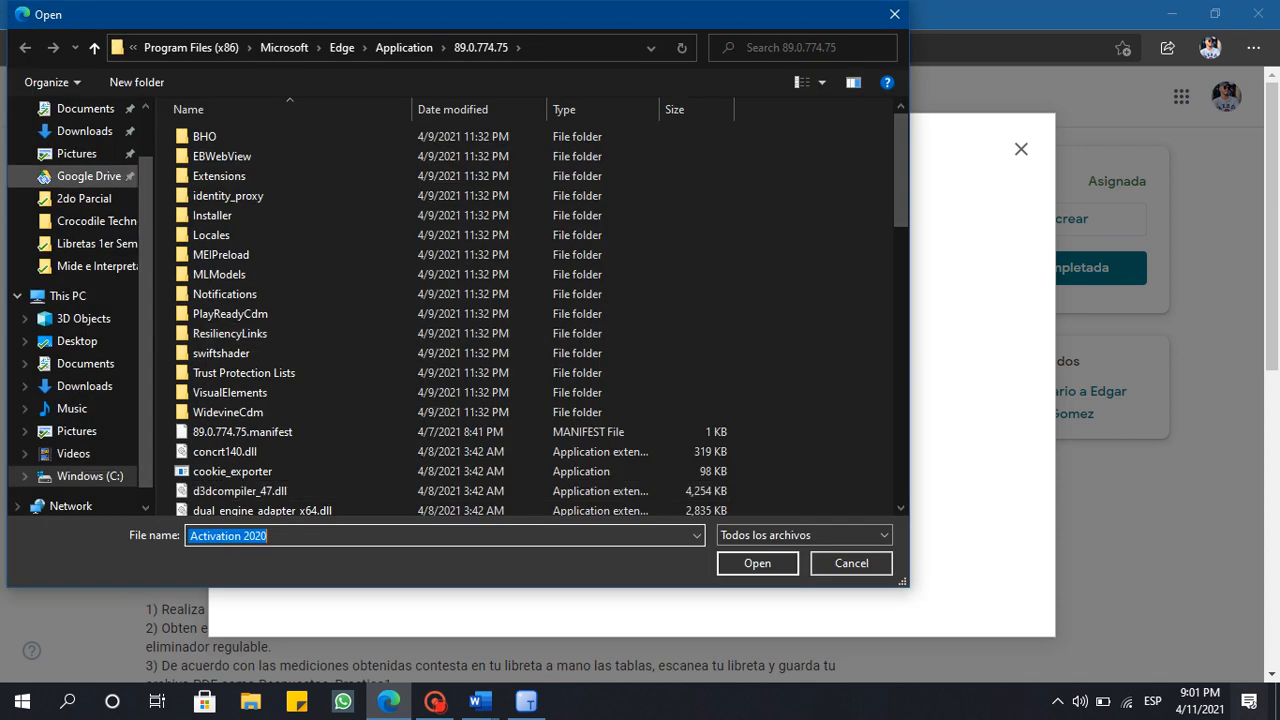
click(85, 363)
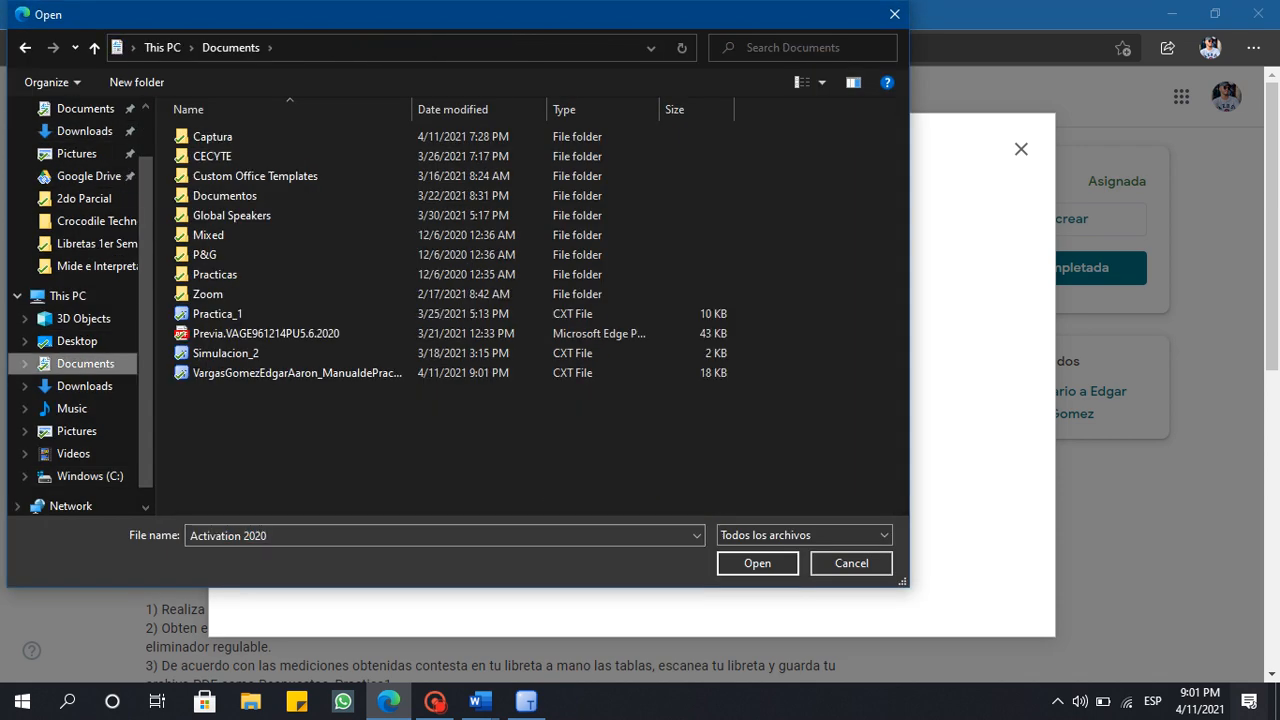
click(297, 373)
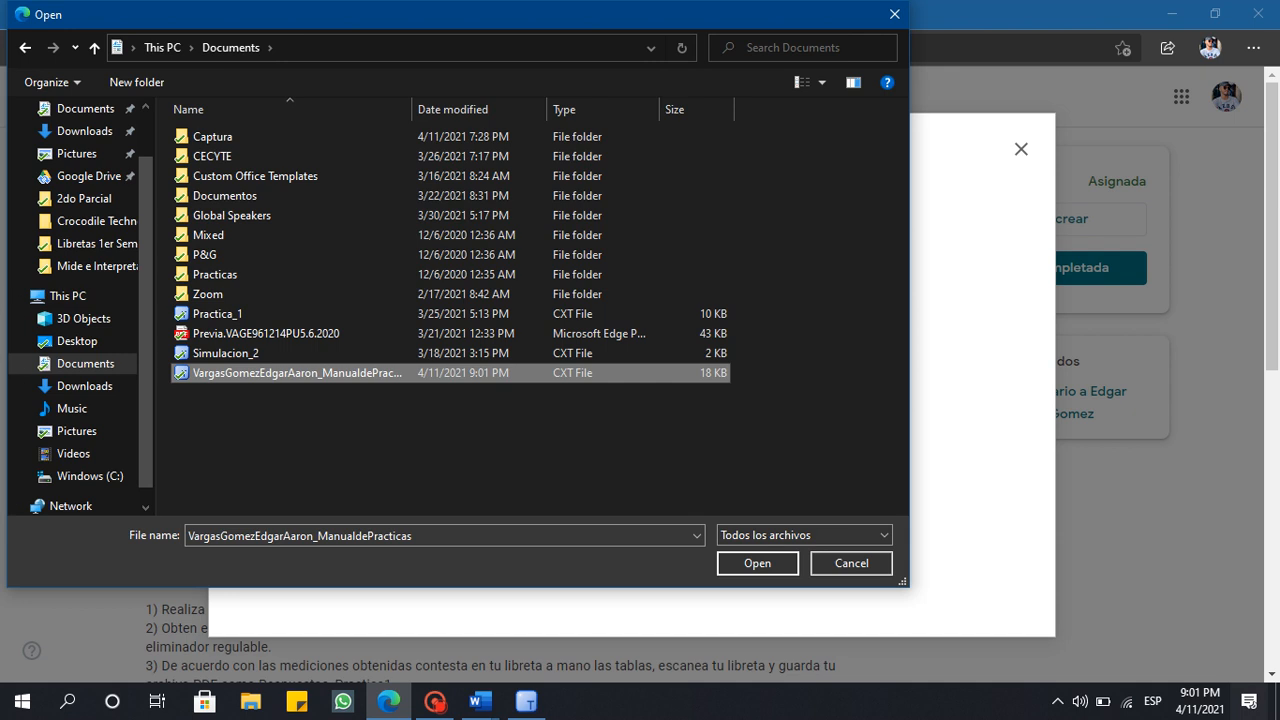
click(757, 563)
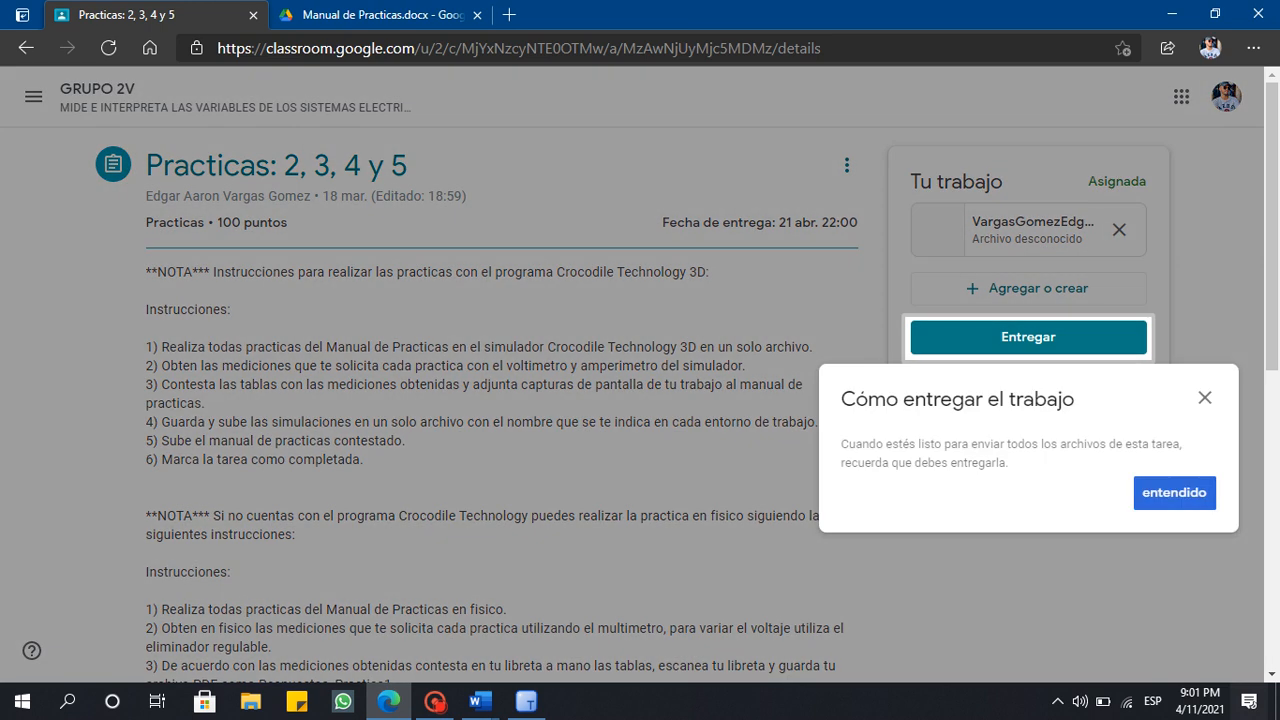
click(1205, 397)
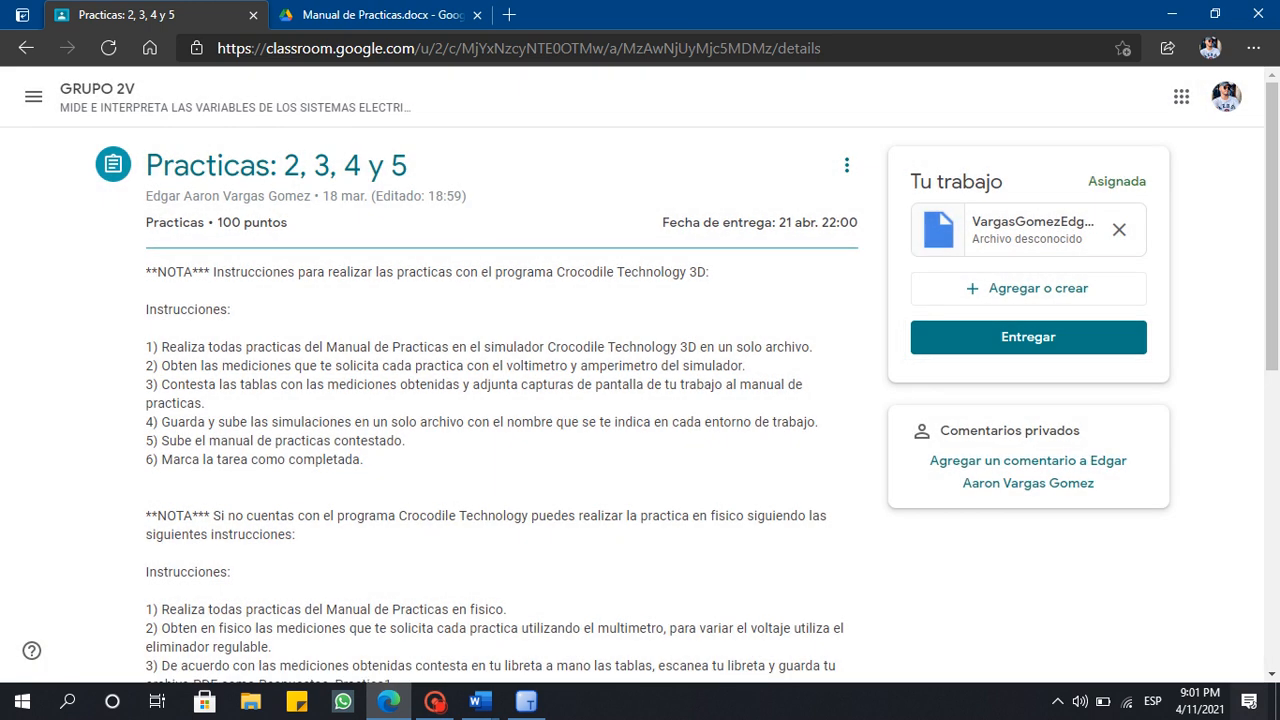
Switch to the Manual de Practicas document in Word, delete the blank lines below the Figura 12 caption and shorten its frame to end just beneath it.
mouse_move(478, 701)
click(532, 615)
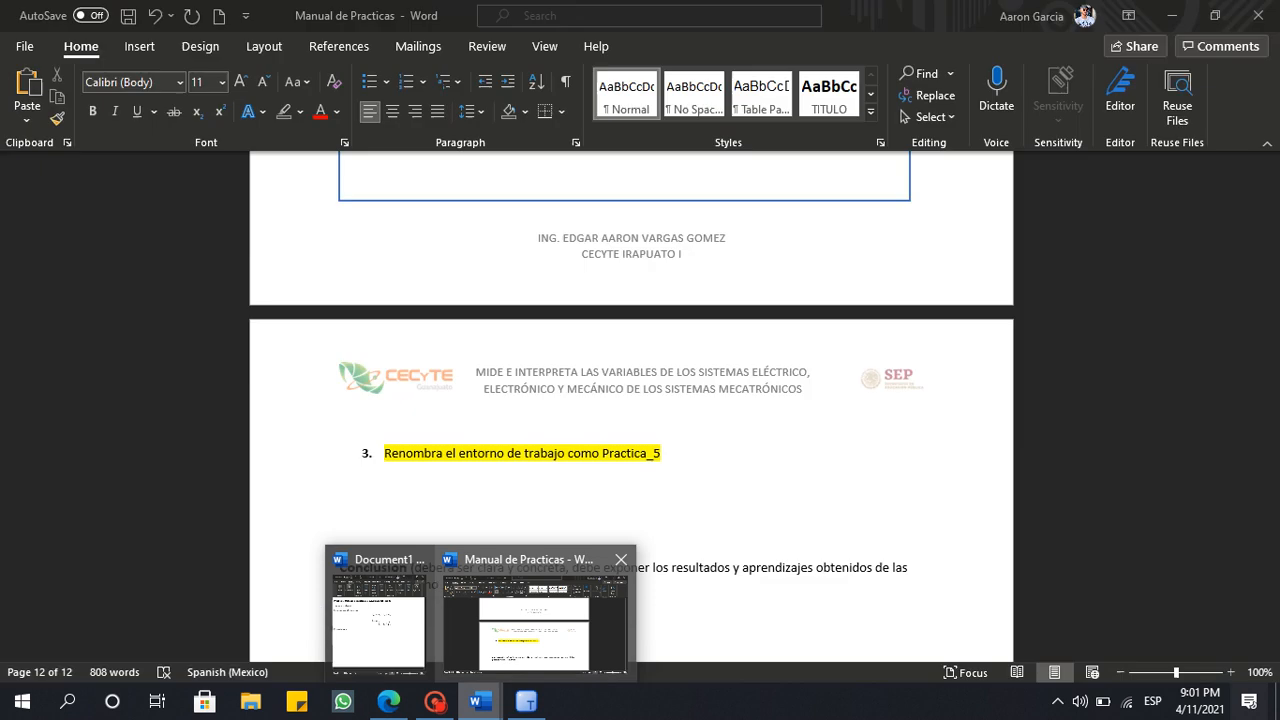
scroll(630, 420, down, 1)
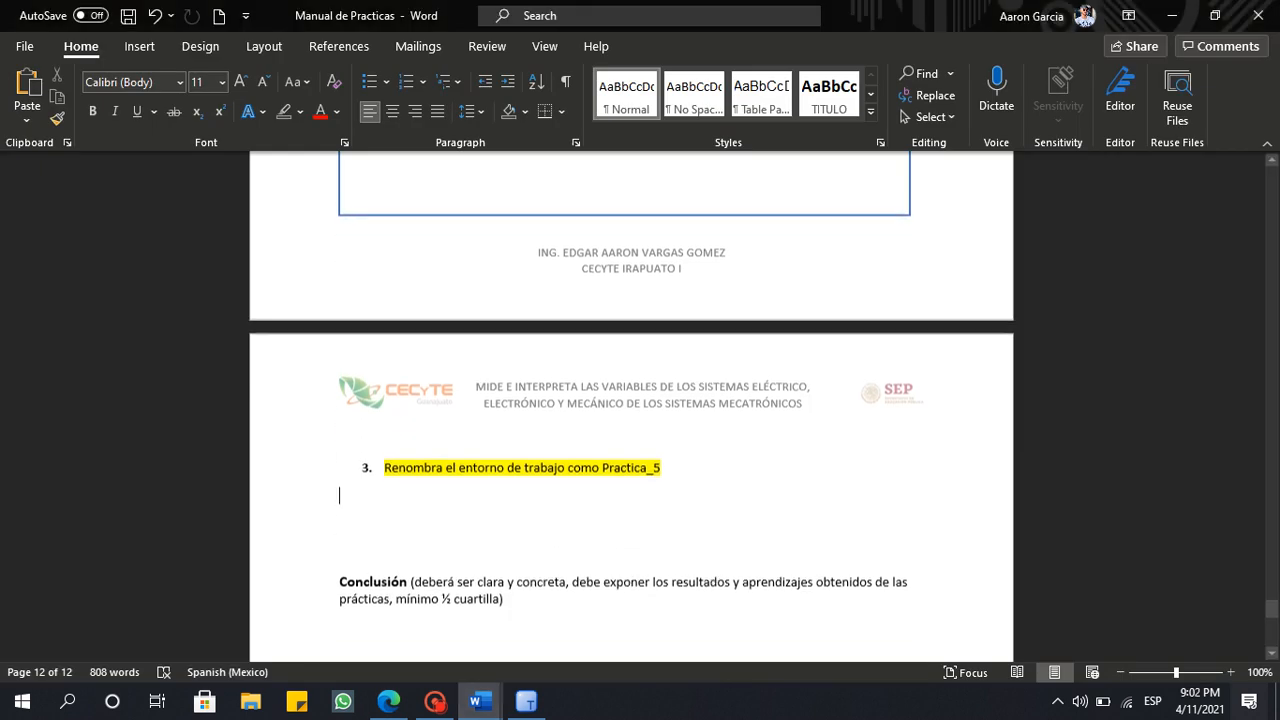
scroll(630, 420, down, 1)
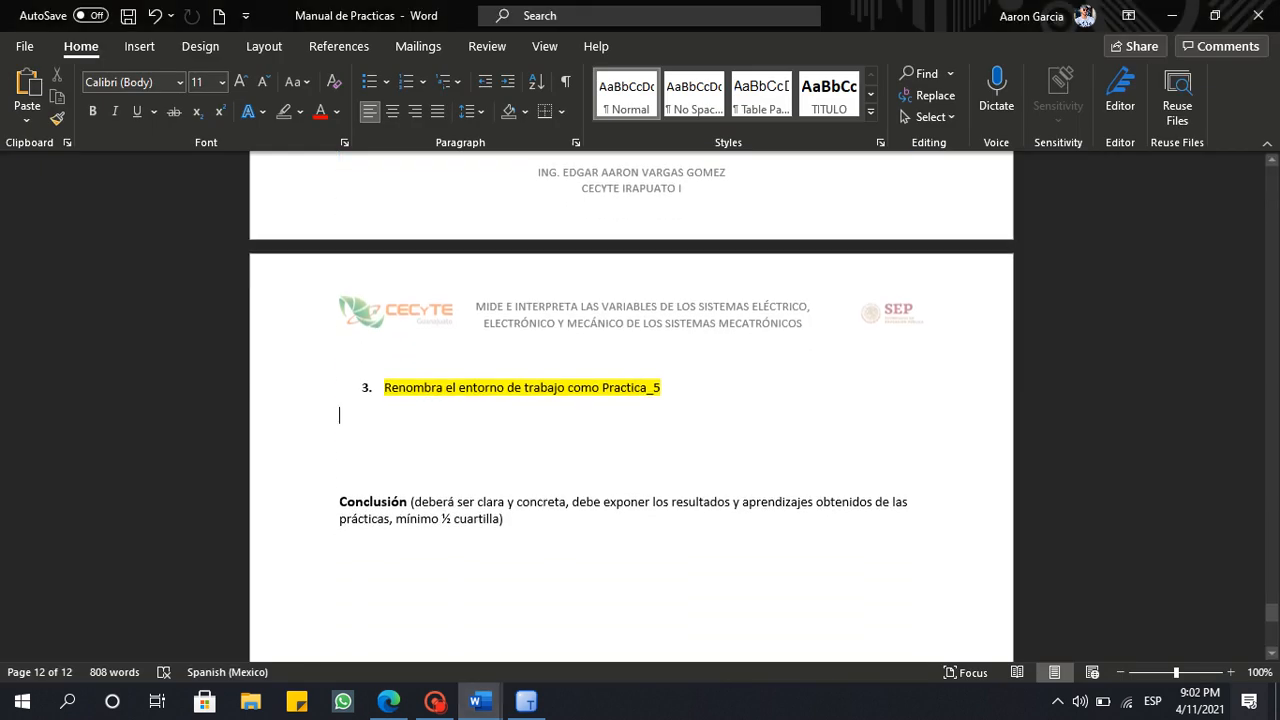
scroll(630, 420, up, 5)
double_click(432, 358)
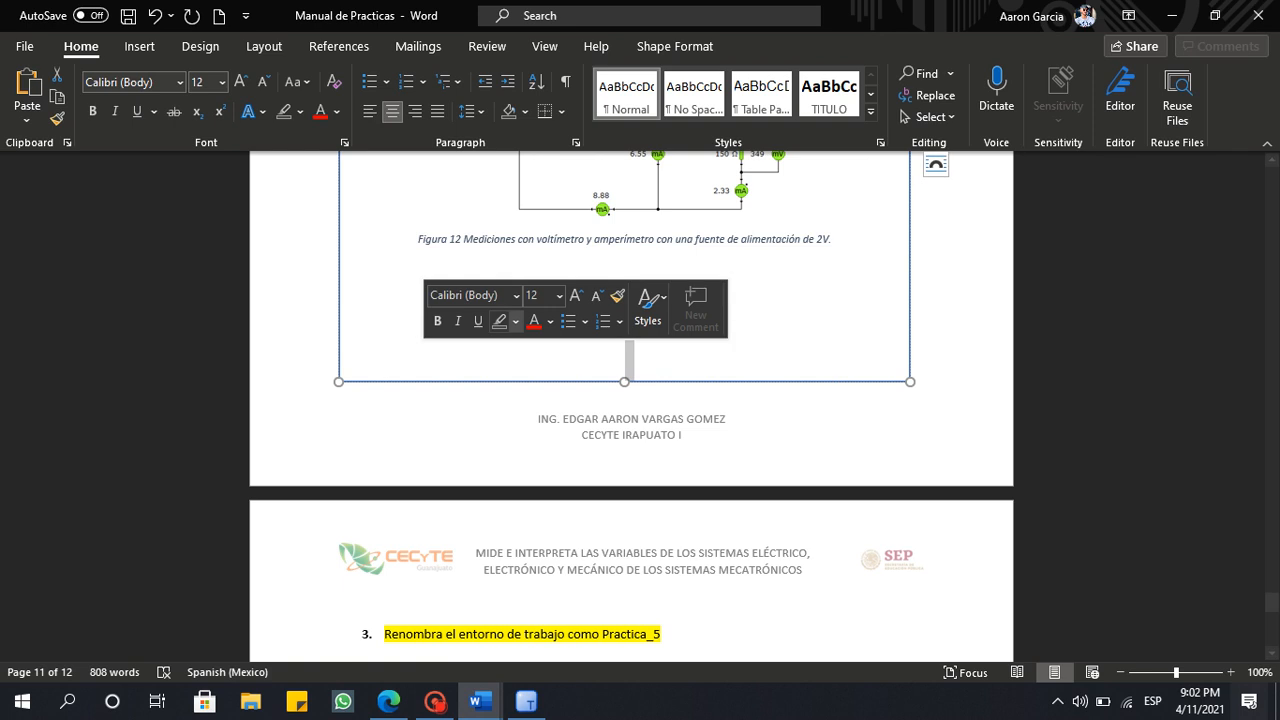
key(BackSpace)
key(BackSpace)
key(BackSpace)
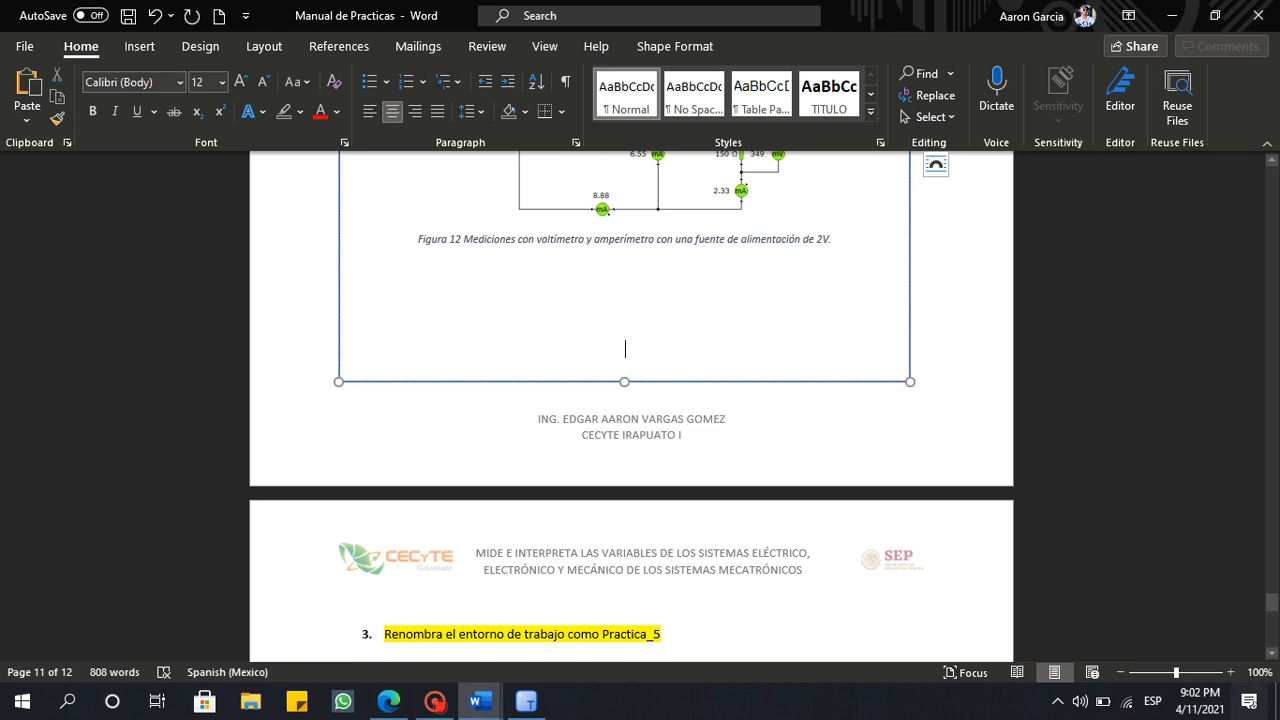
key(BackSpace)
key(BackSpace)
key(BackSpace)
key(BackSpace)
key(BackSpace)
key(BackSpace)
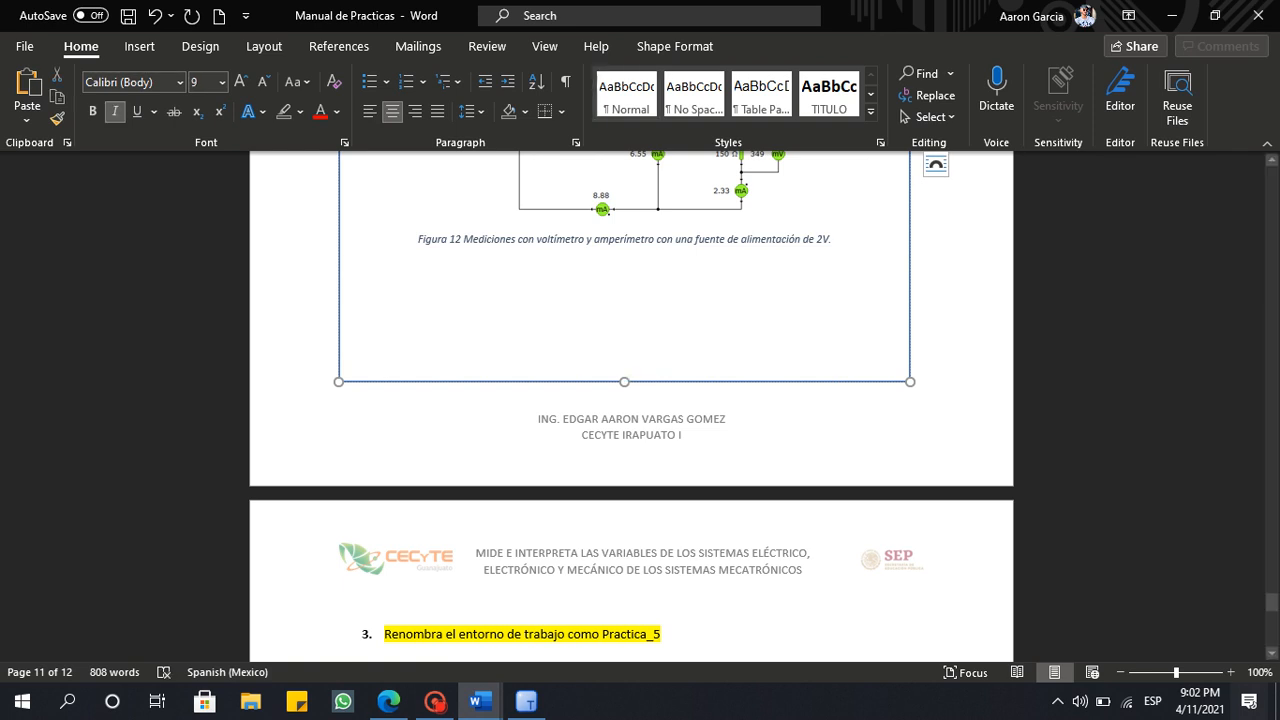
drag(624, 382, 624, 280)
scroll(624, 280, up, 3)
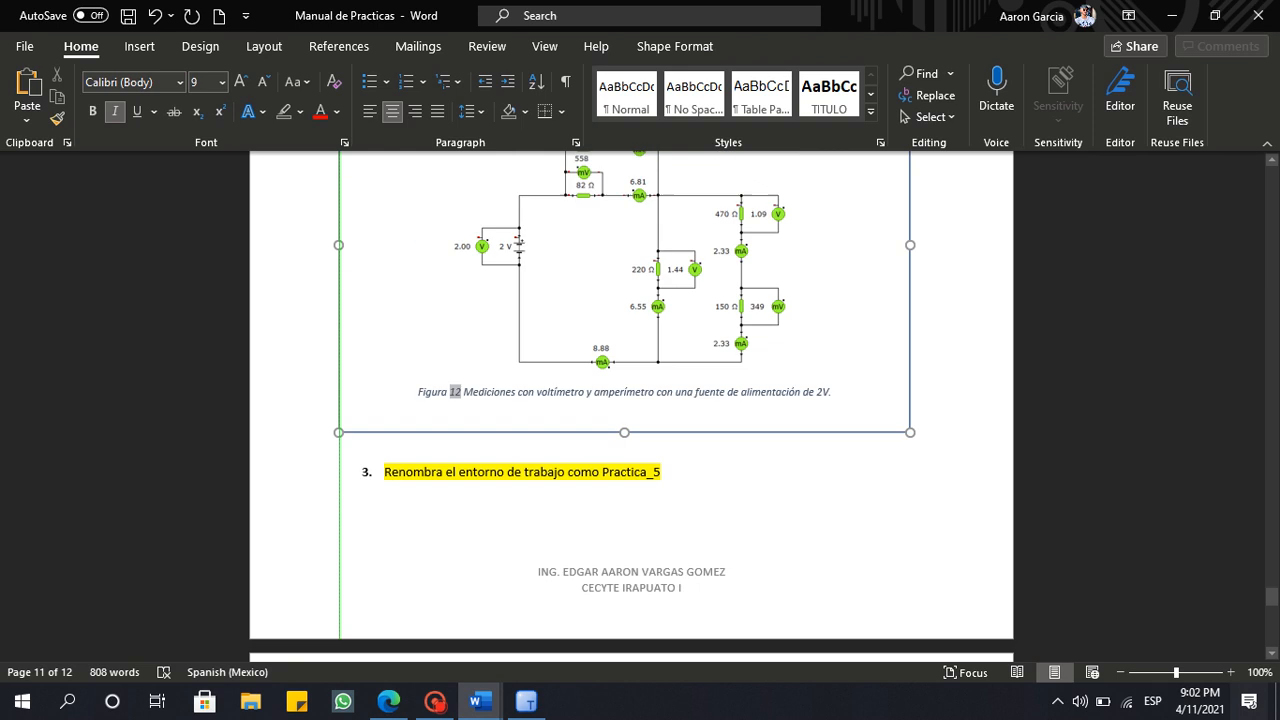
scroll(631, 400, down, 5)
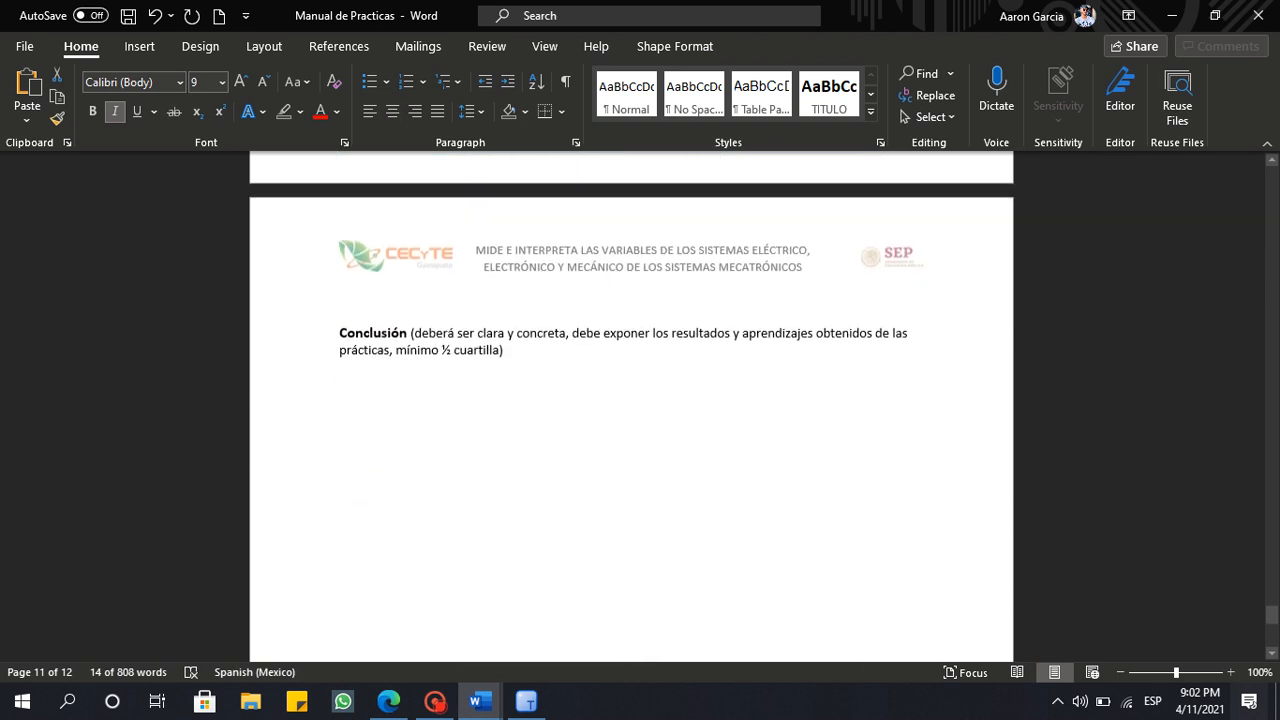
click(340, 391)
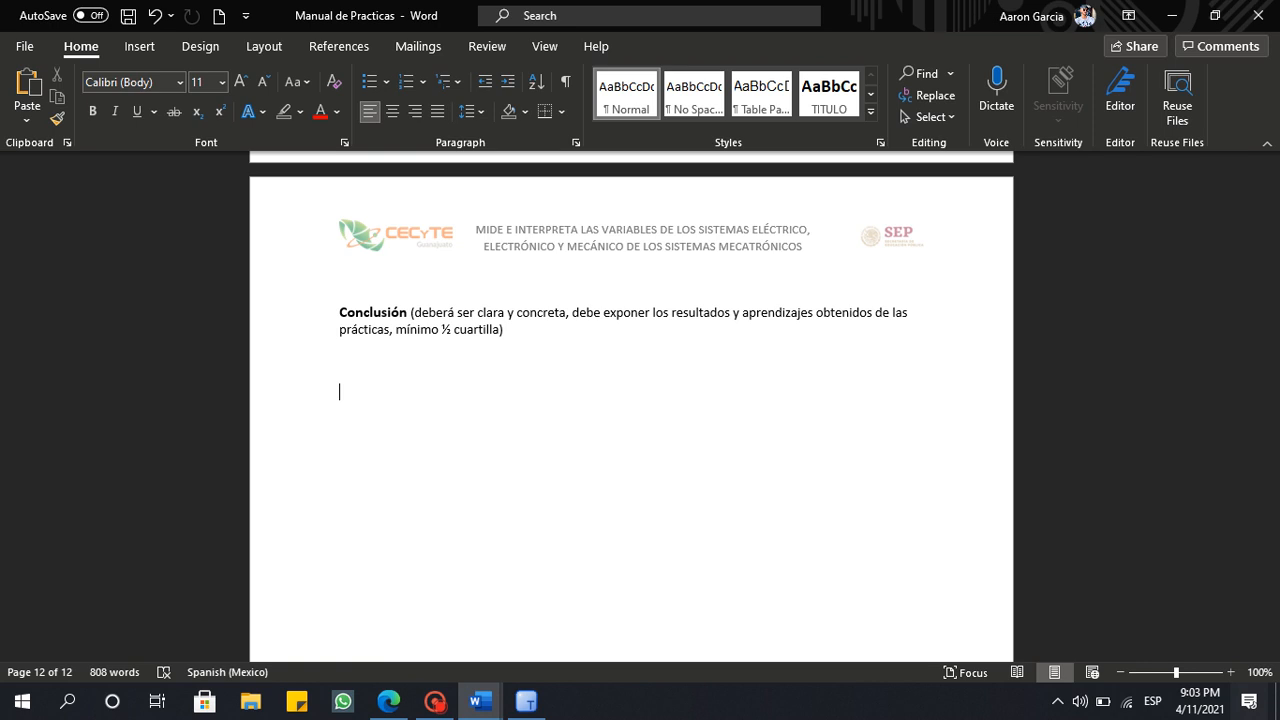
text(f)
scroll(631, 400, up, 2)
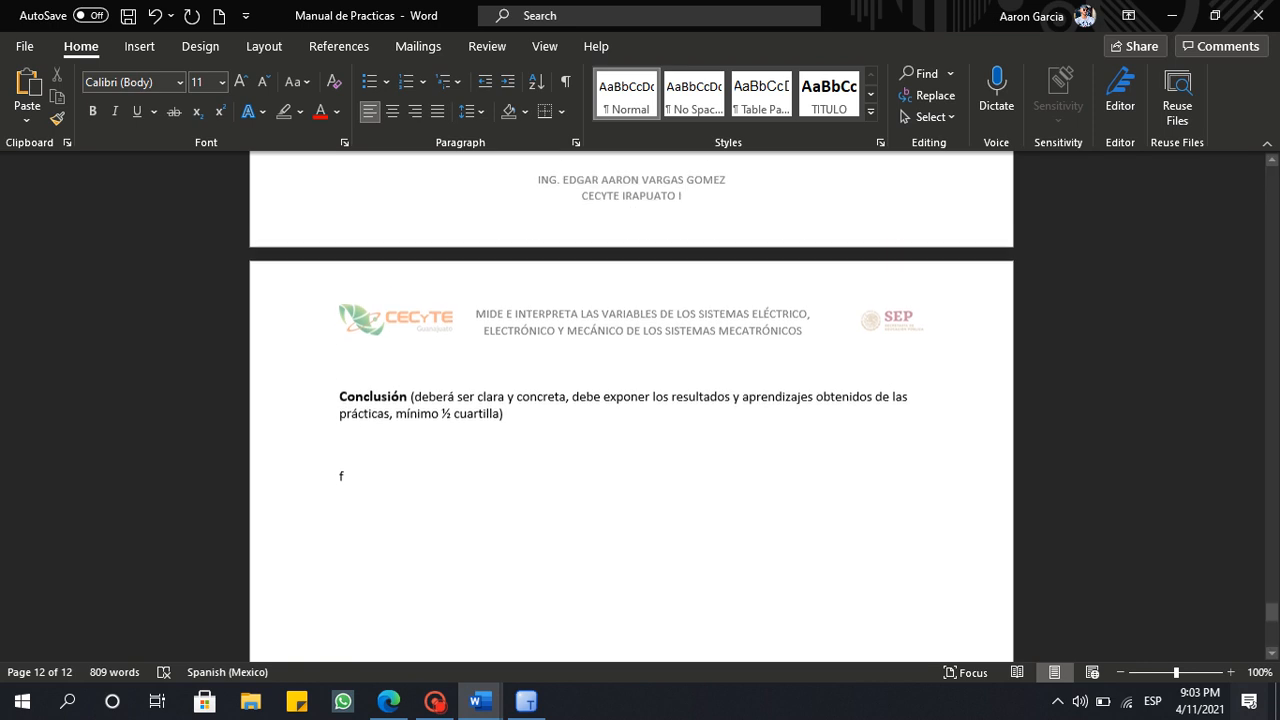
key(BackSpace)
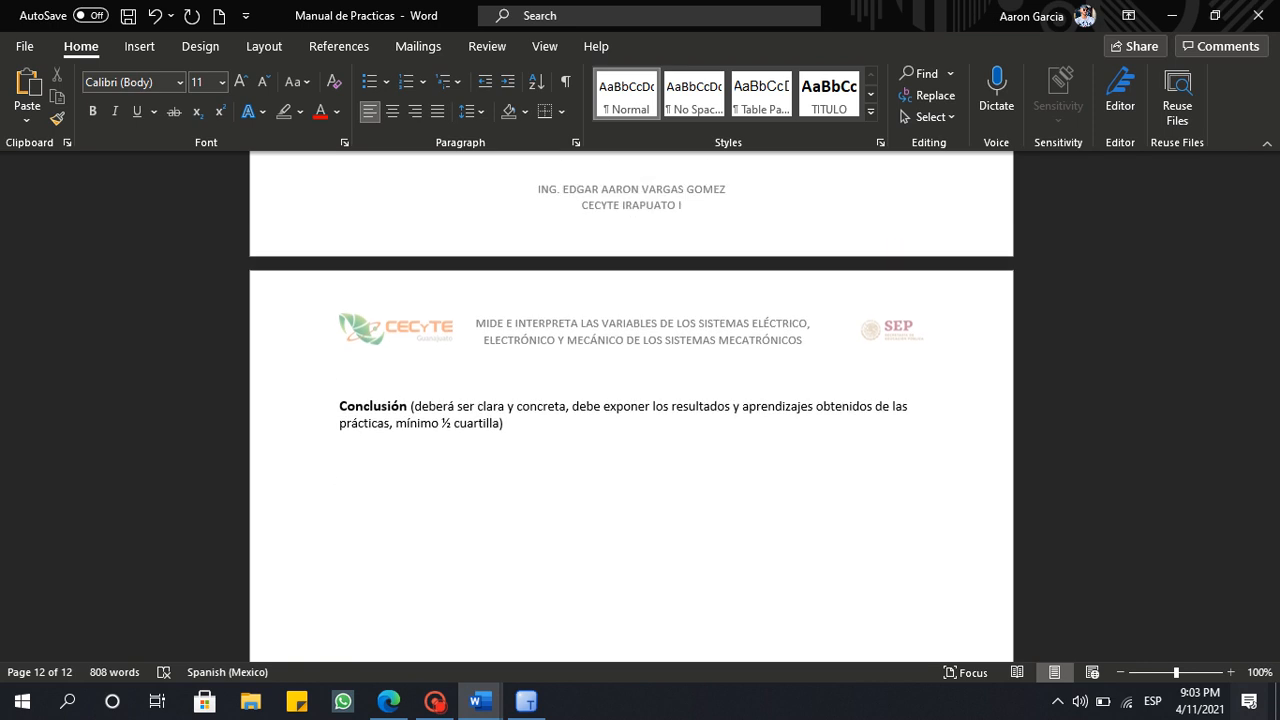
Review the manual from the Conclusión section back through the measurement figures and tables to the cover page.
scroll(631, 400, down, 4)
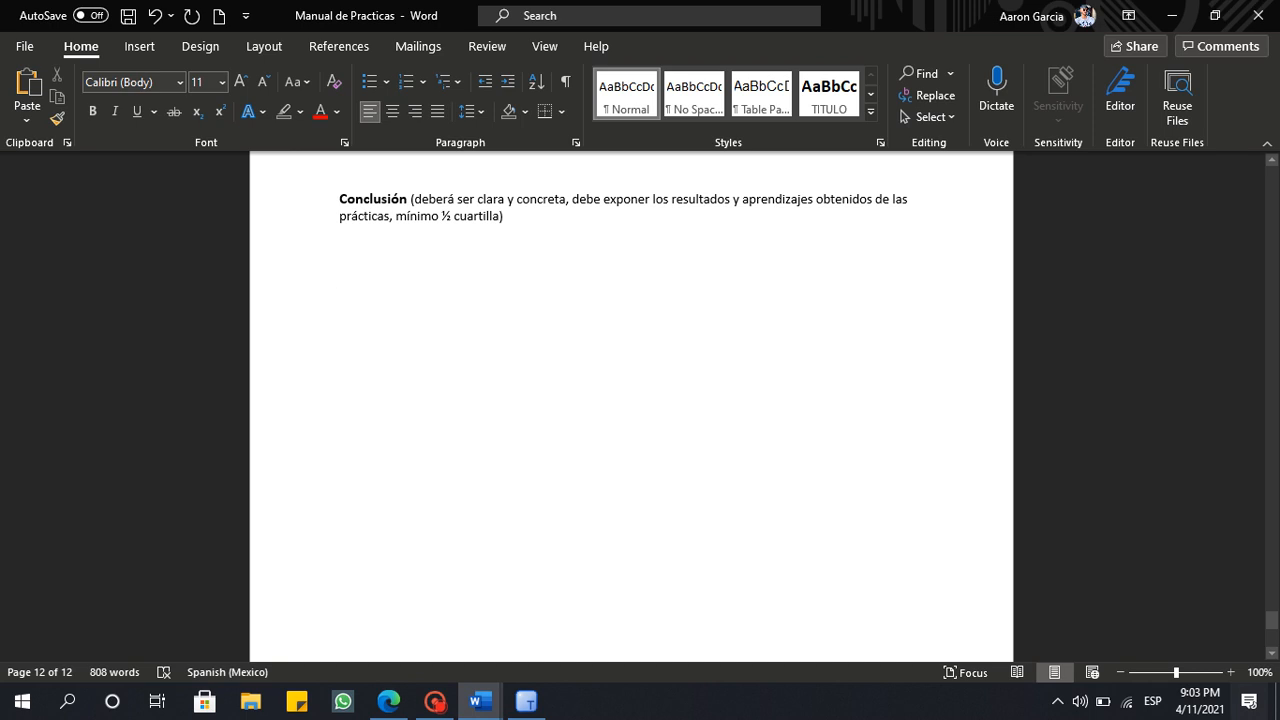
scroll(631, 400, down, 3)
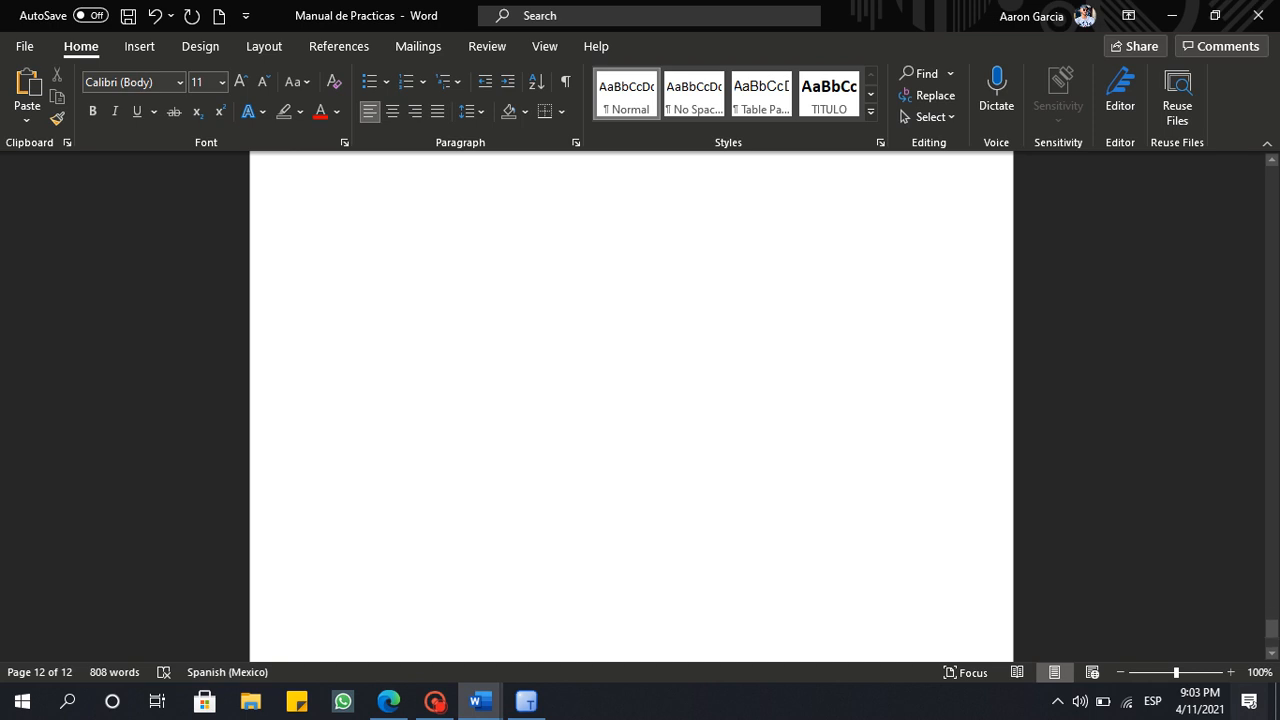
scroll(631, 400, up, 5)
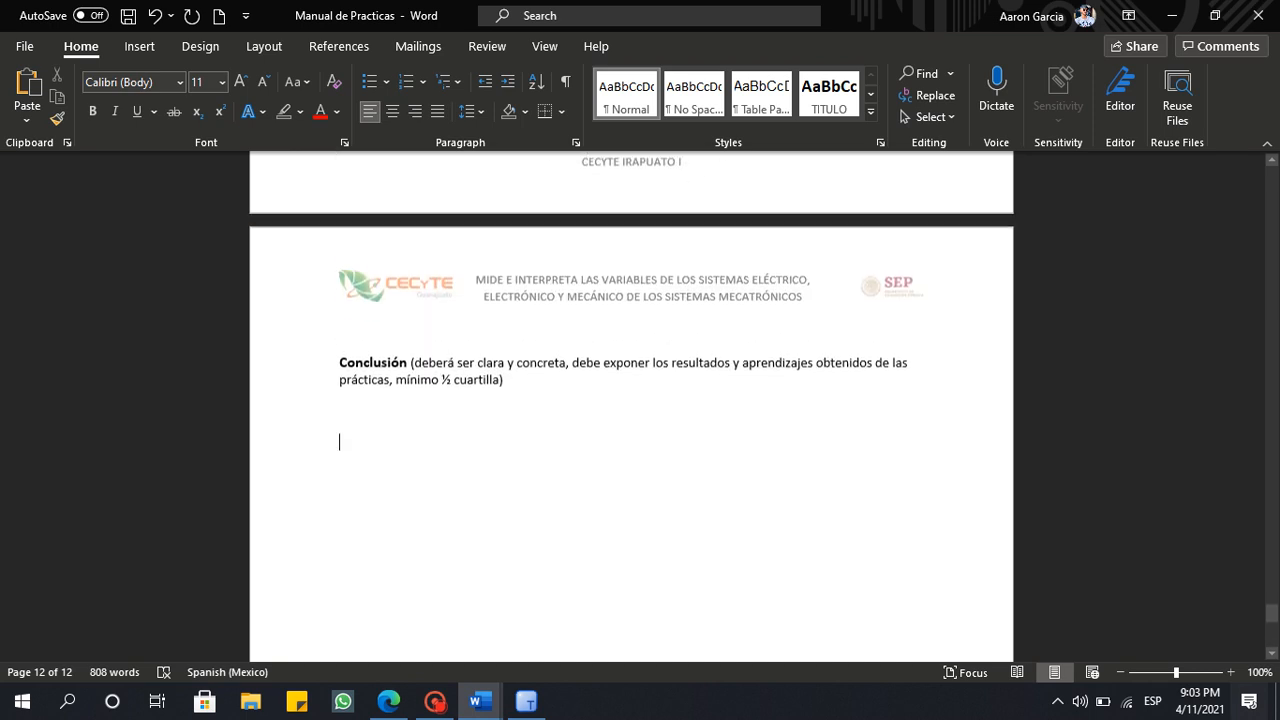
scroll(631, 400, down, 3)
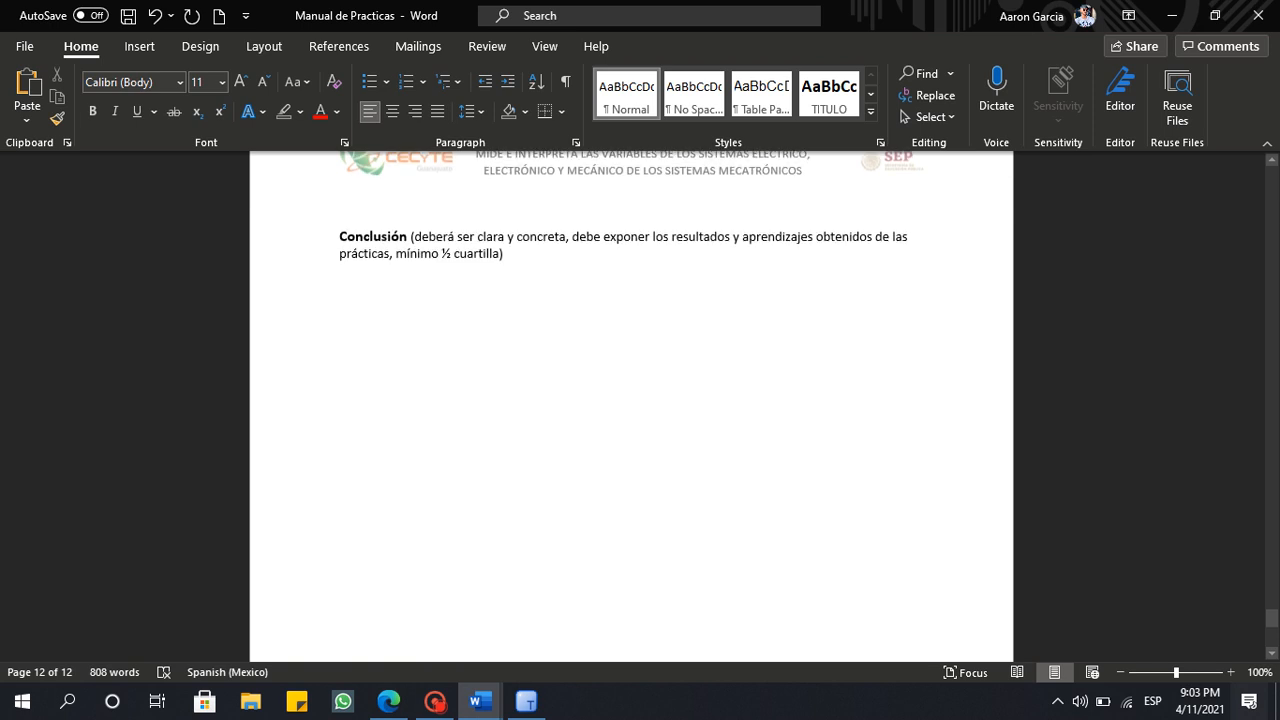
scroll(631, 400, up, 10)
scroll(631, 400, down, 3)
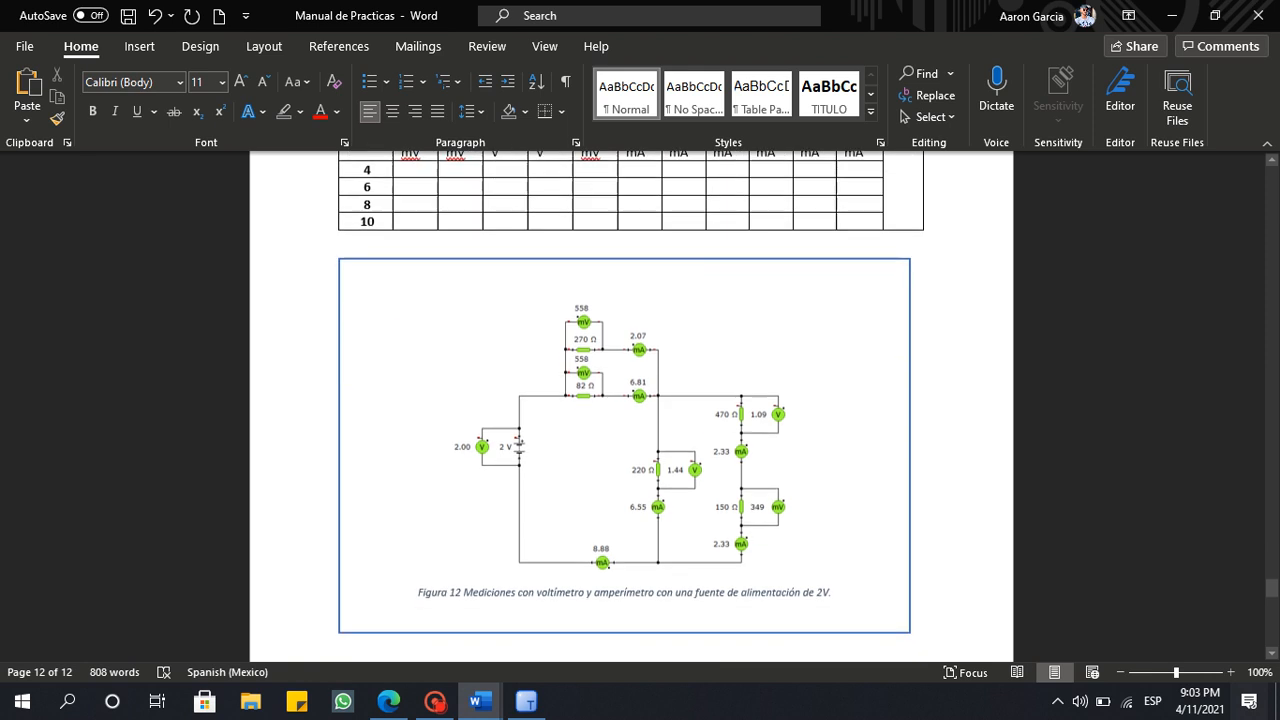
scroll(631, 400, up, 15)
scroll(631, 400, up, 20)
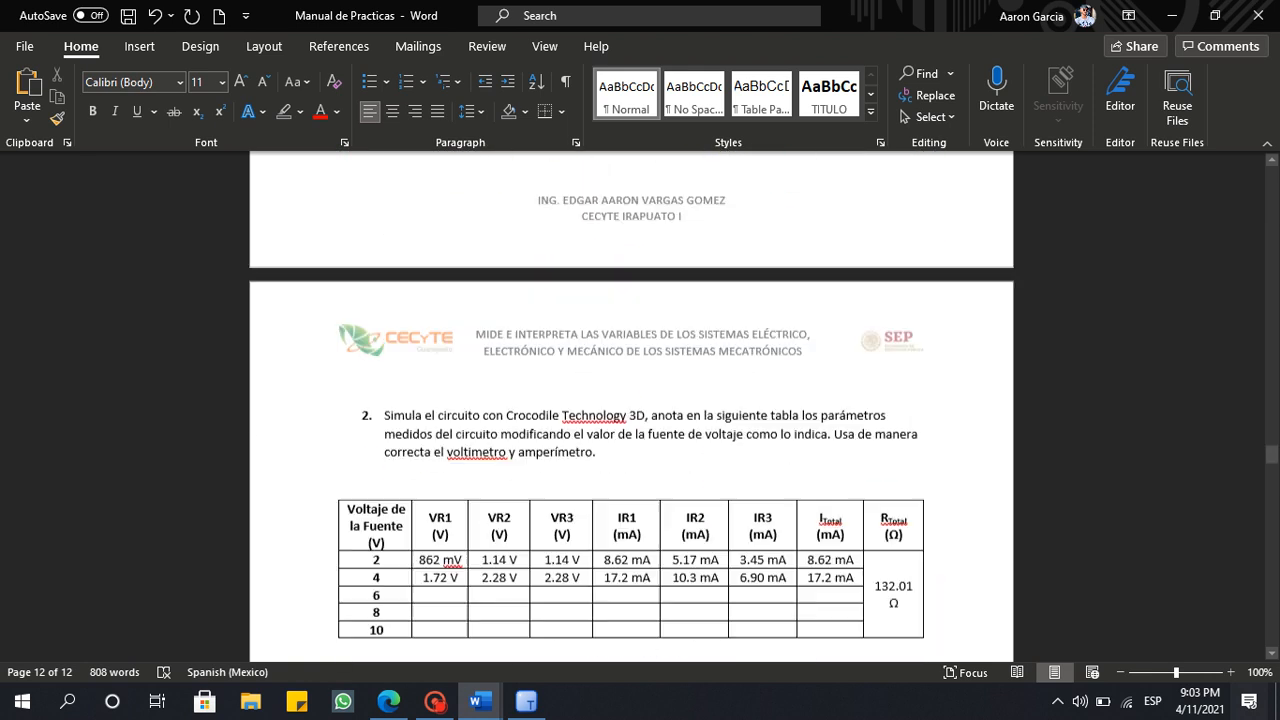
scroll(631, 406, up, 15)
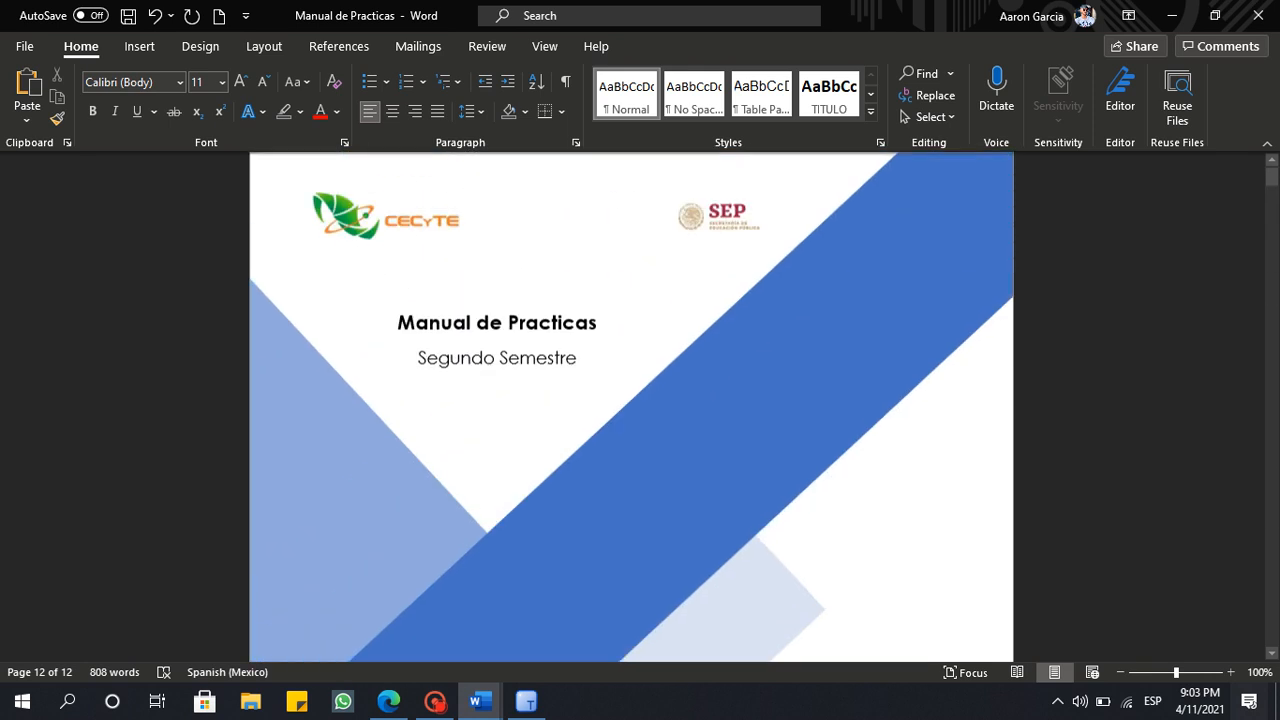
Save the manual as a Word document in Documents, named with the author's full name followed by _ManualdePracticas.
key(alt+f)
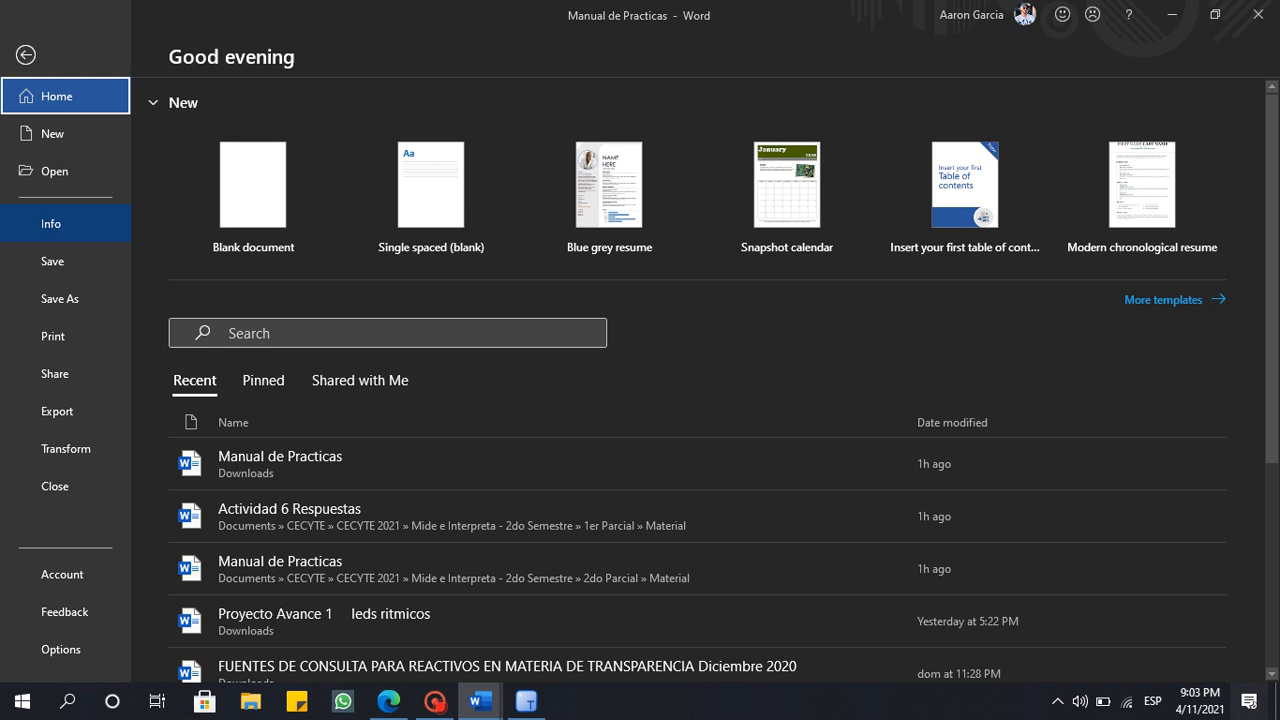
key(a)
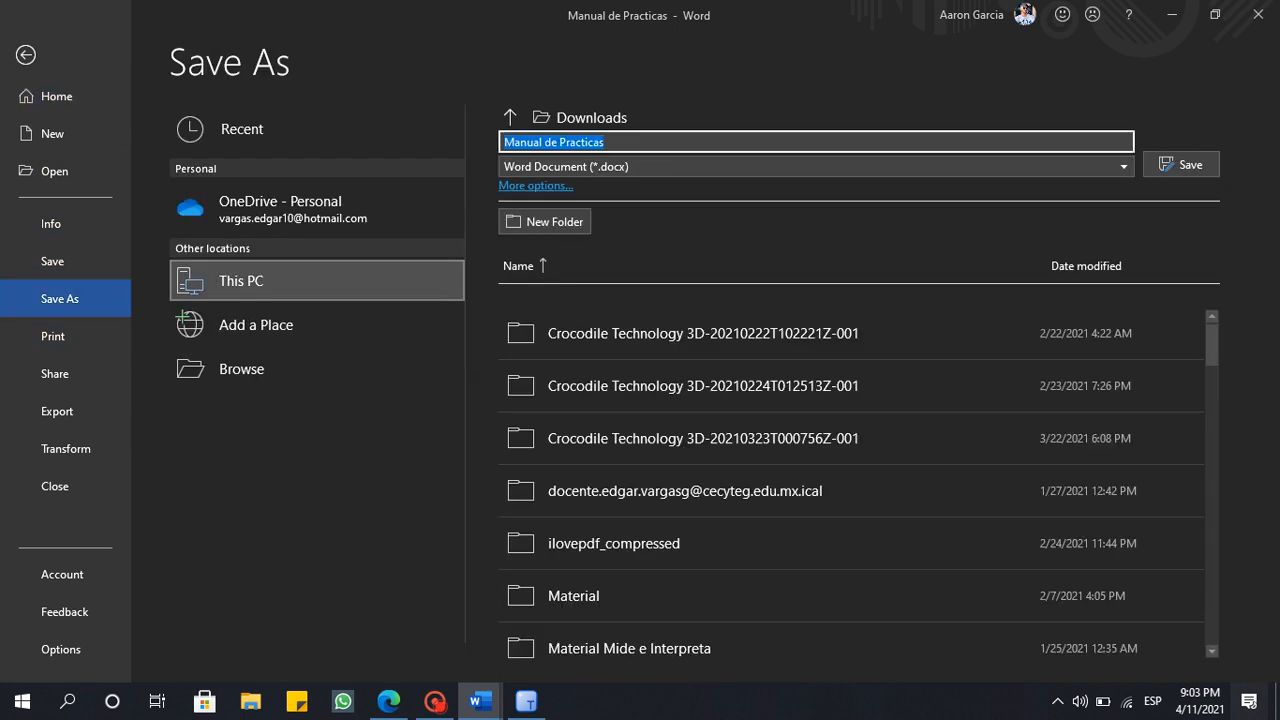
text(Varga)
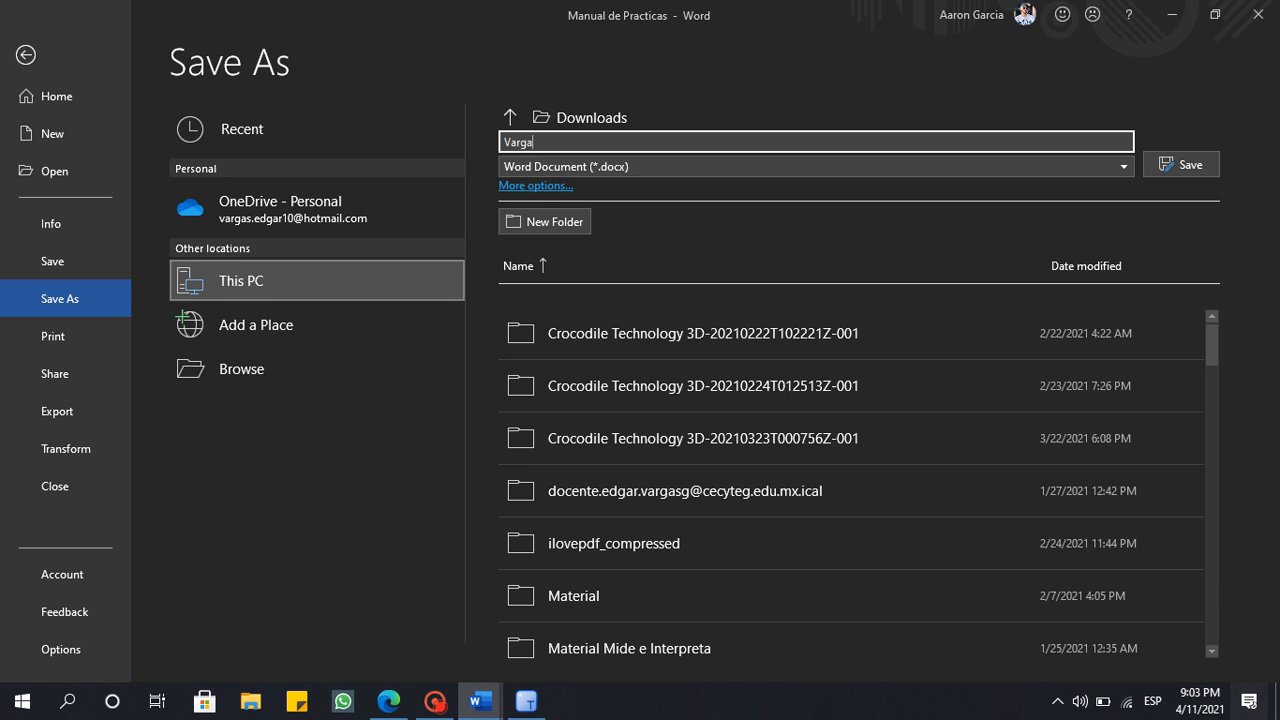
text(sGomez)
text(EdgarAaron_Ma)
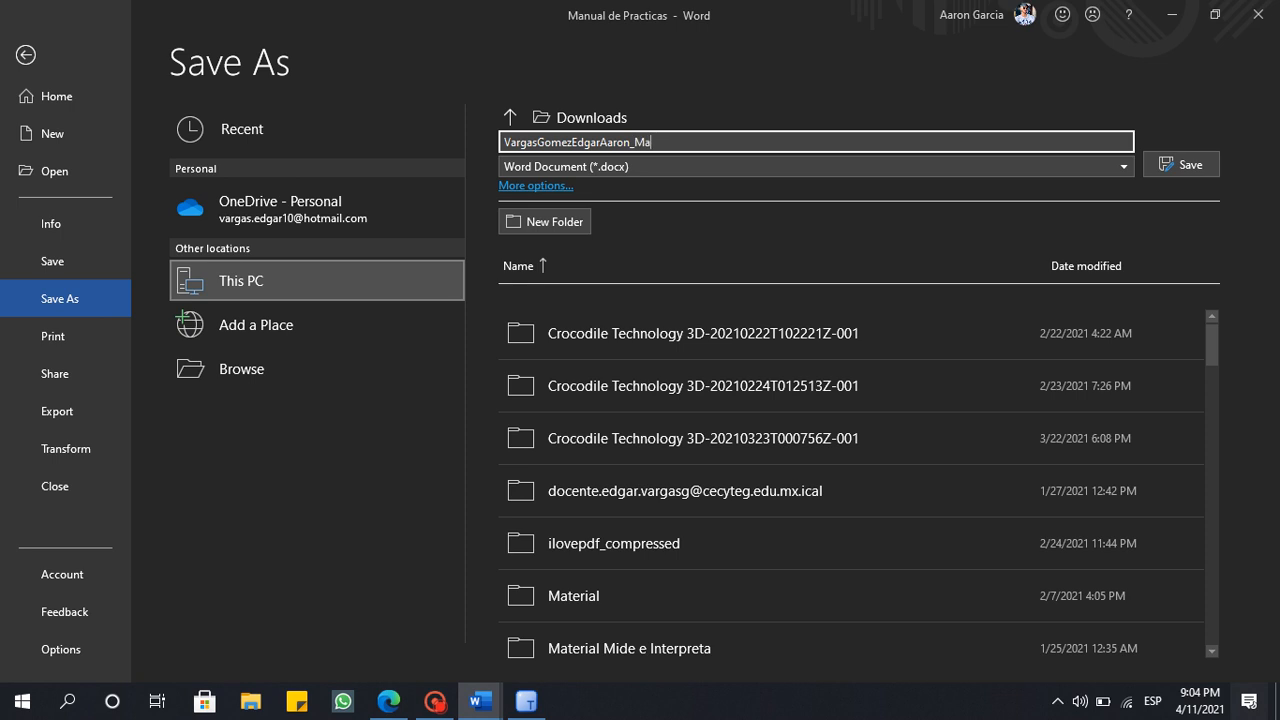
text(nualdePracticas)
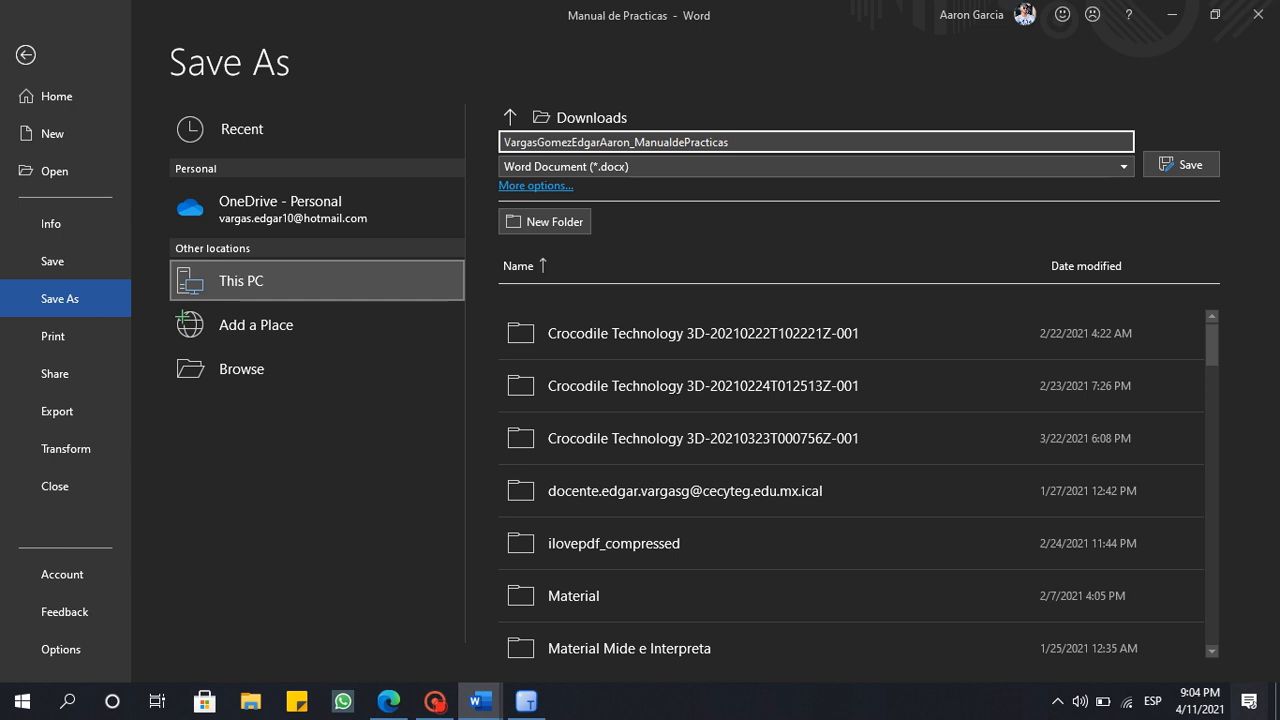
key(F12)
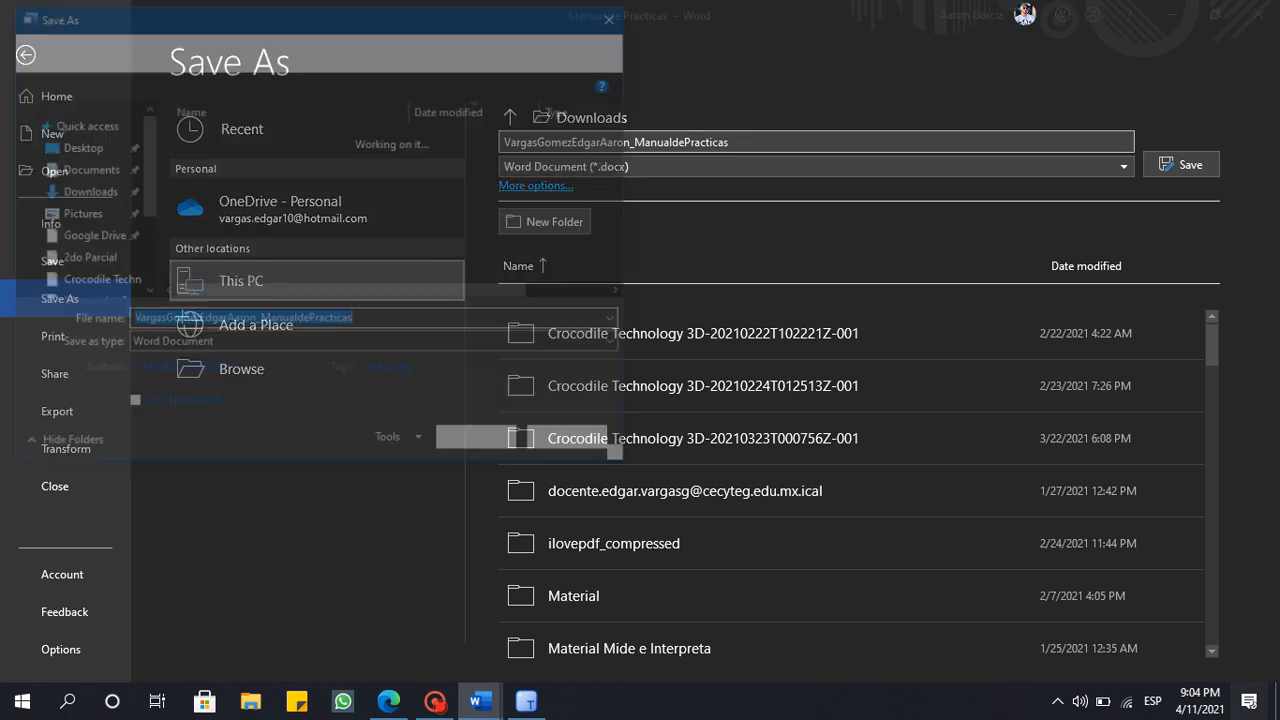
click(85, 183)
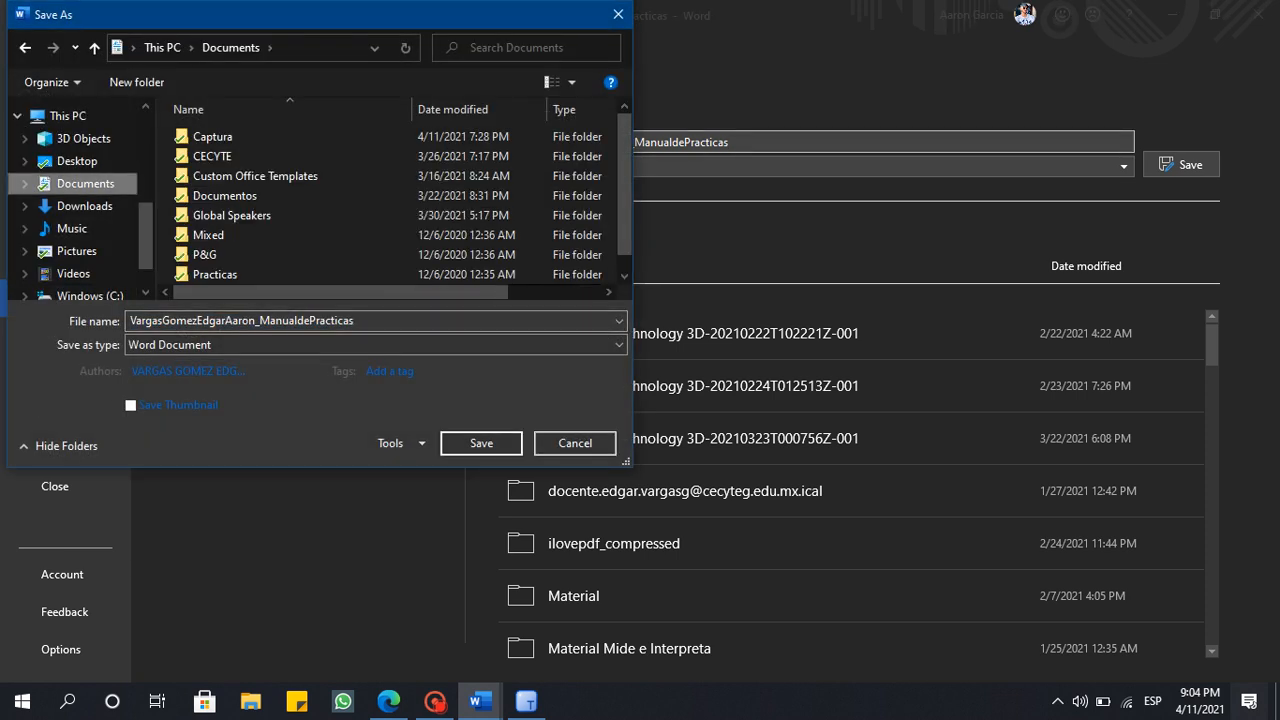
scroll(390, 194, down, 1)
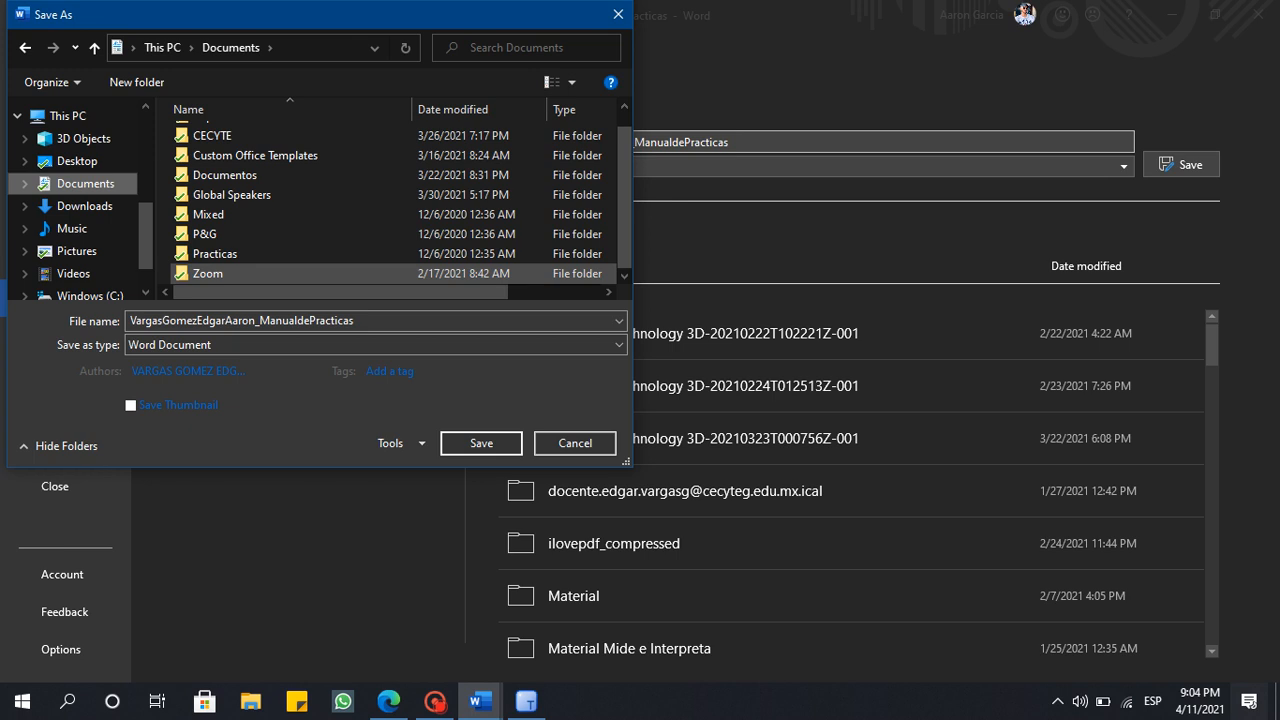
click(481, 443)
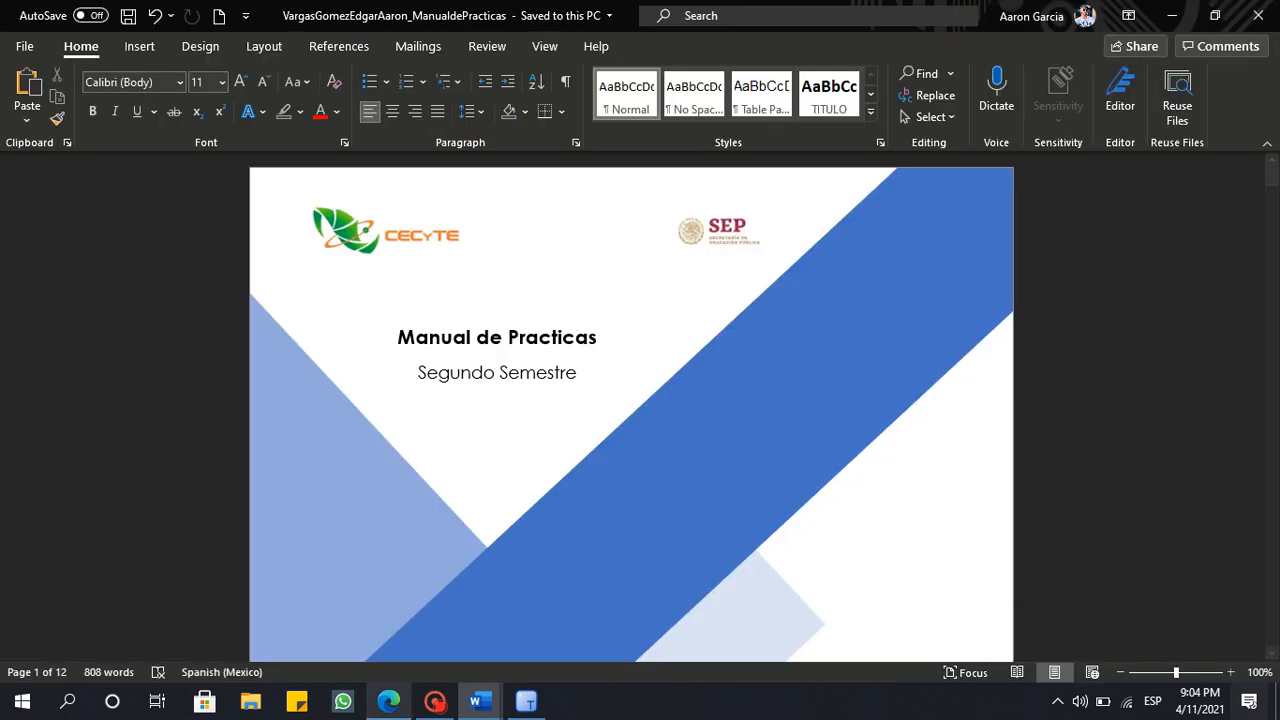
Switch to Edge and attach the _ManualdePracticas Word document from Documents to the Practicas: 2, 3, 4 y 5 assignment.
click(388, 701)
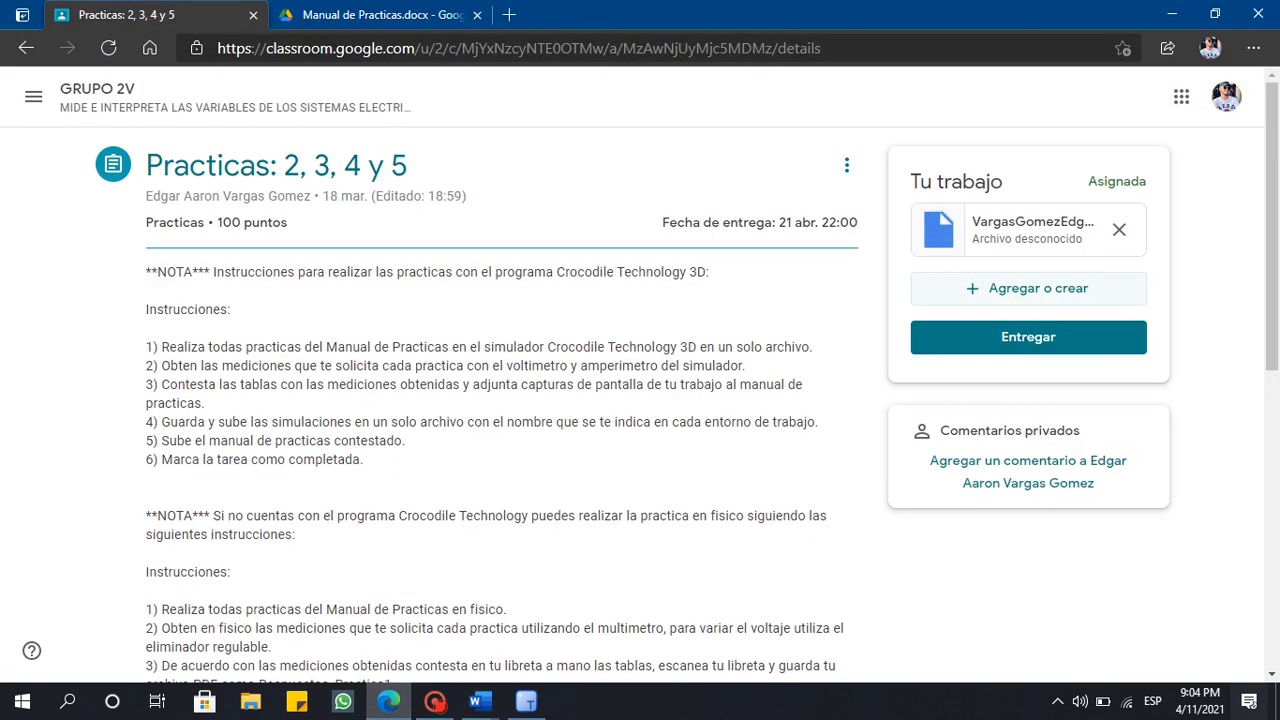
click(1038, 288)
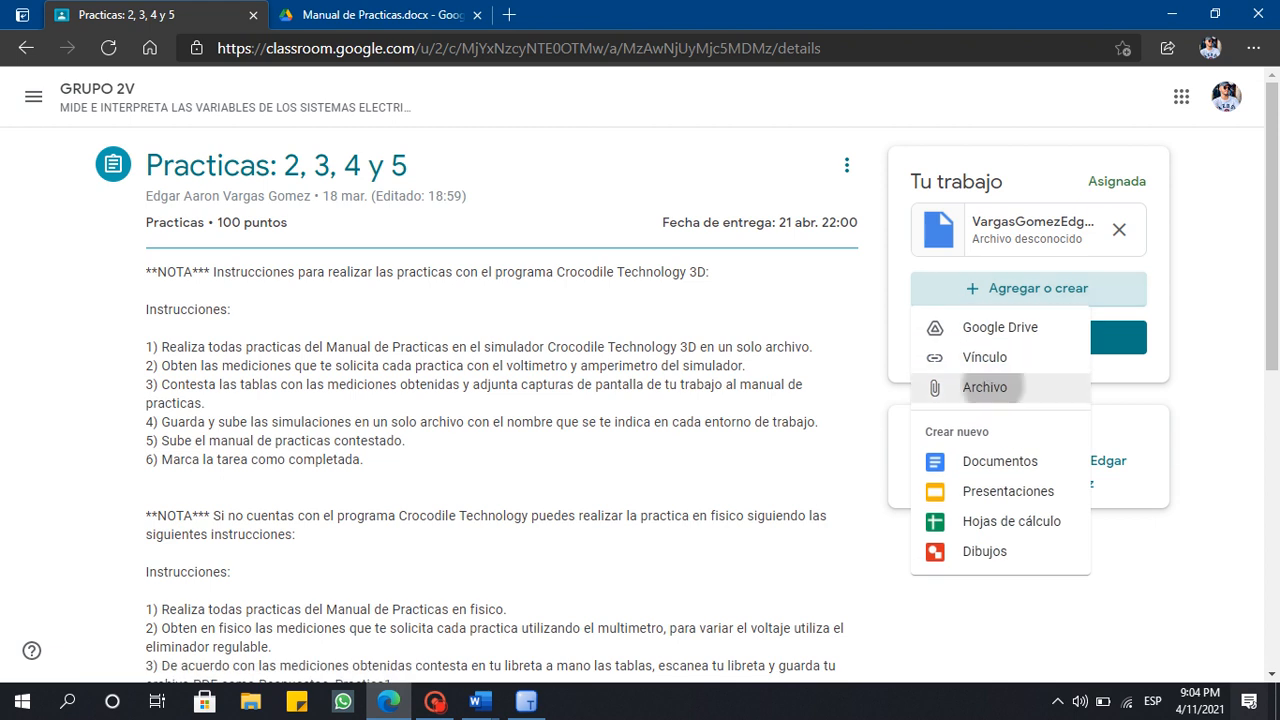
click(990, 387)
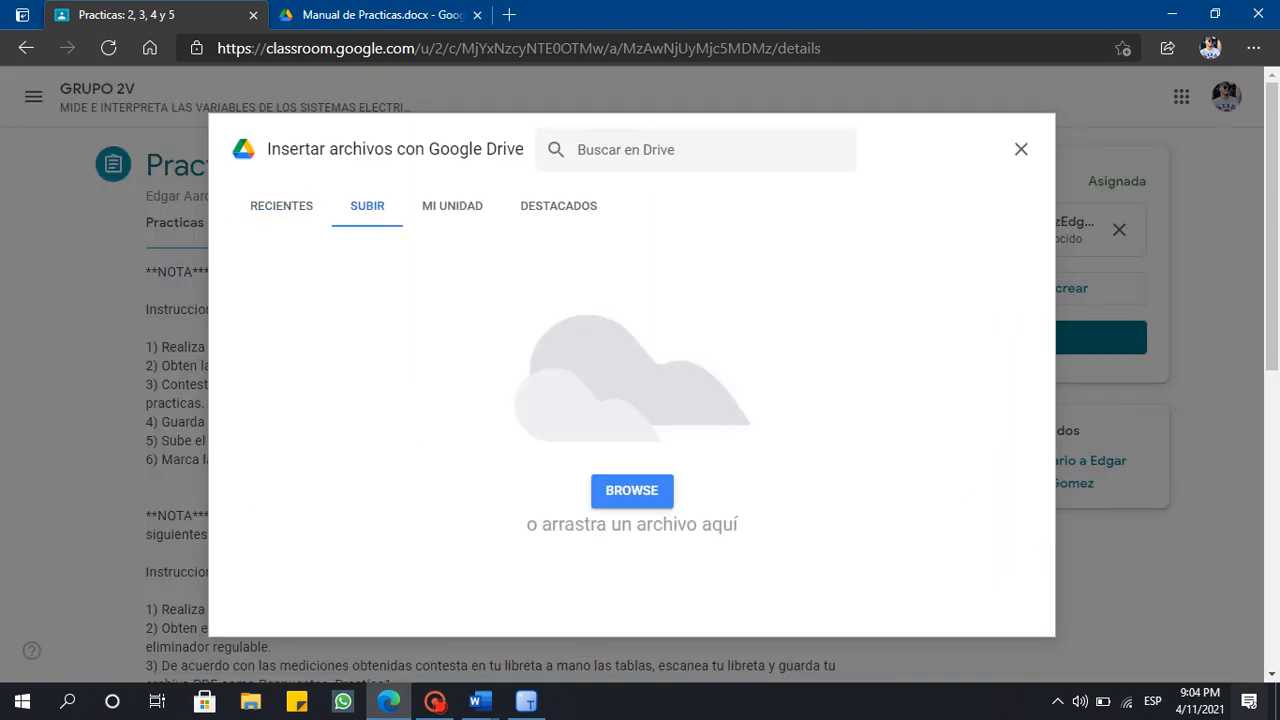
click(632, 490)
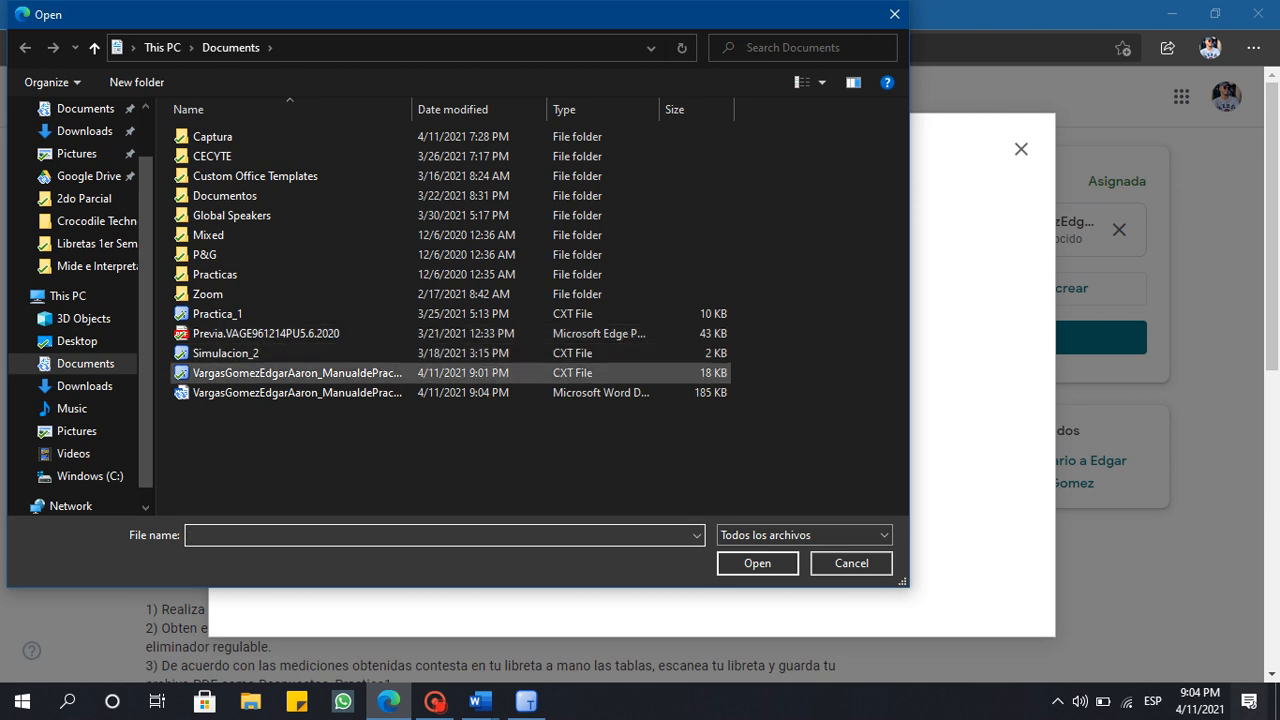
click(290, 392)
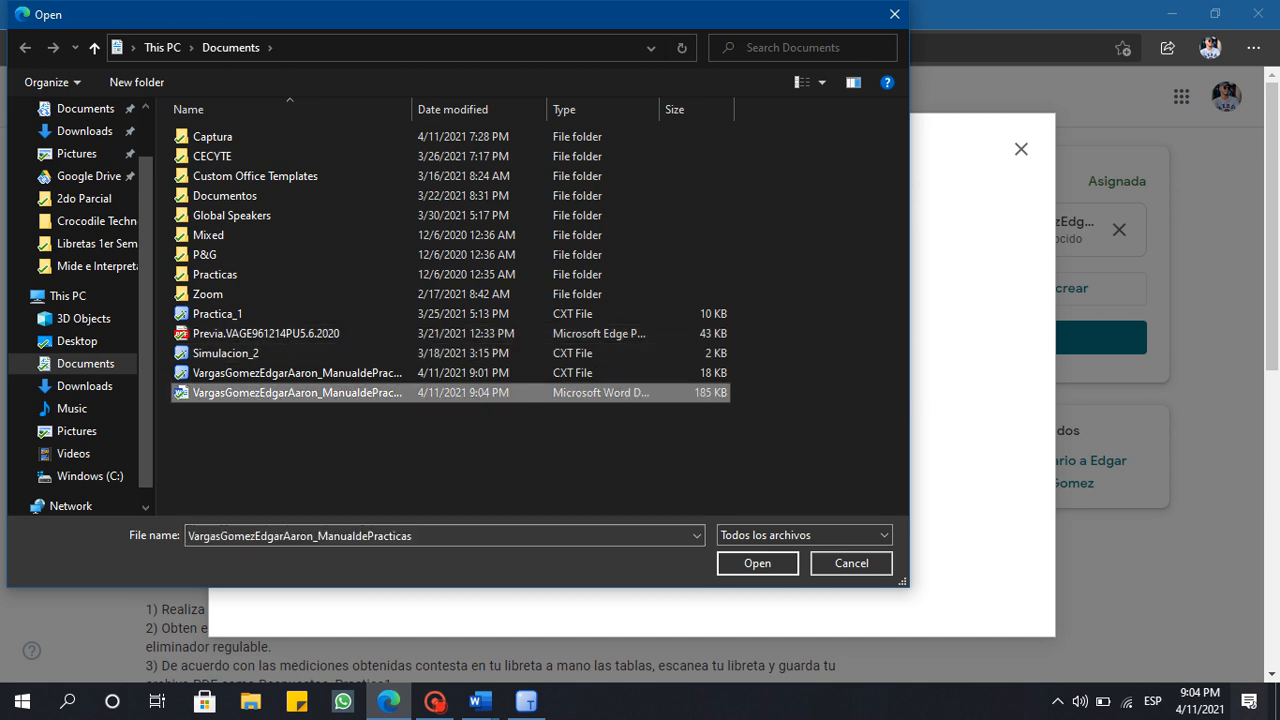
key(Return)
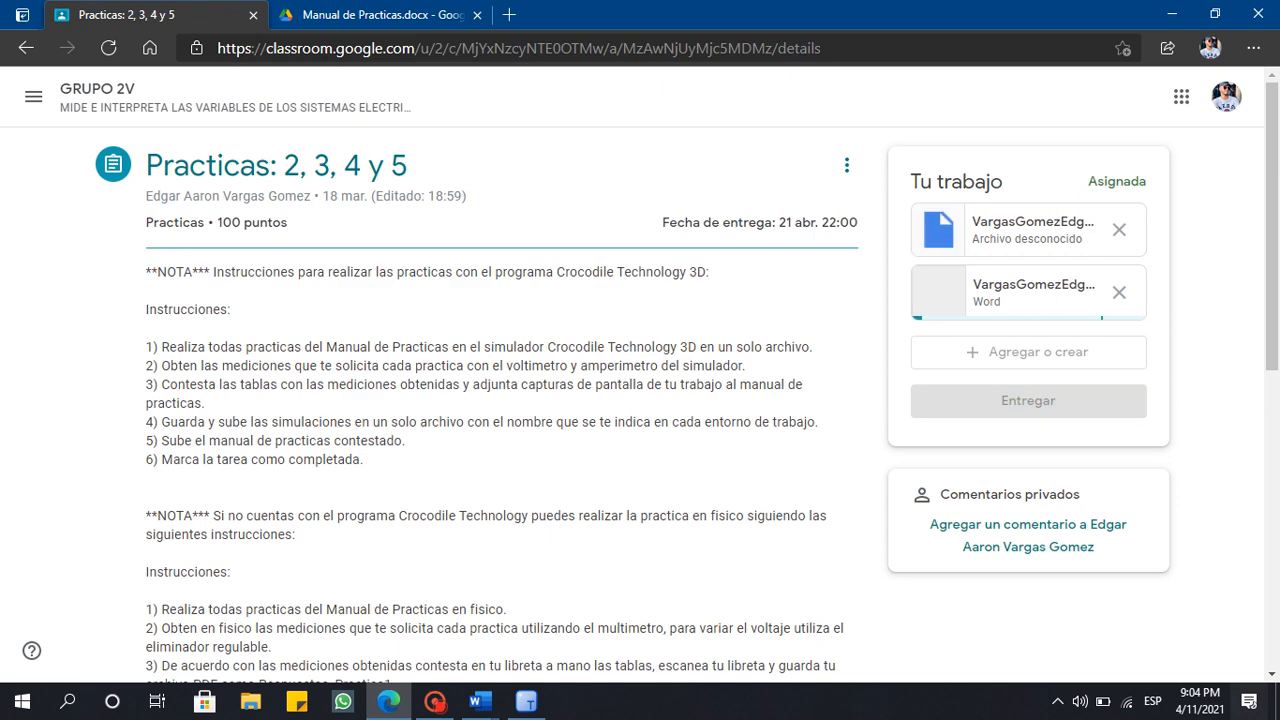
scroll(640, 400, down, 3)
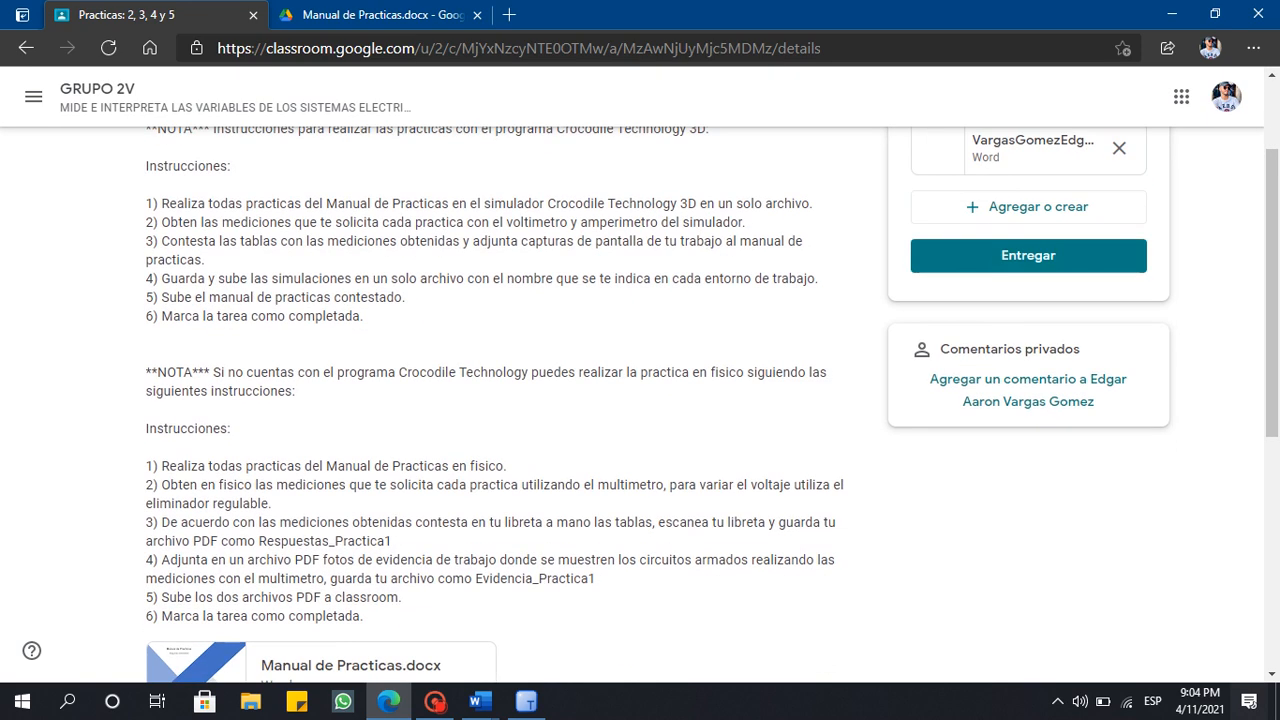
Switch to Document1 in Word, maximize it and review the equivalent resistance formulas and the worked procedures through Practica 5.
mouse_move(480, 701)
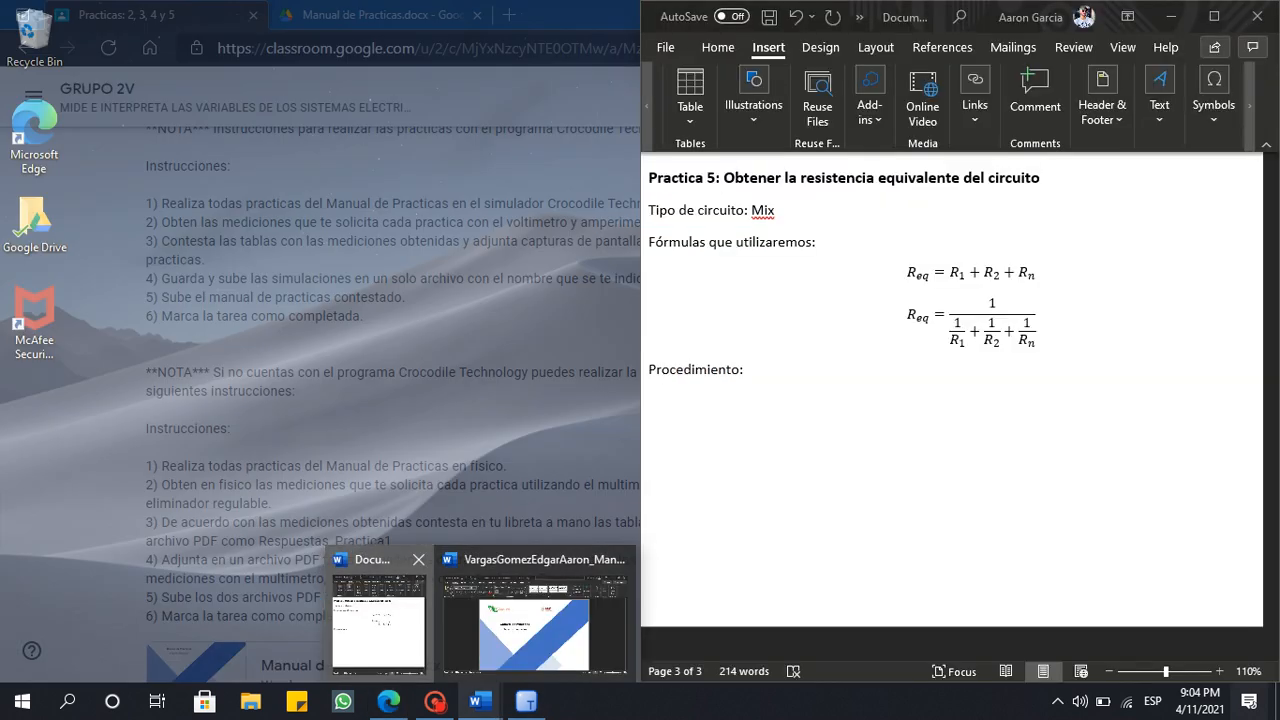
click(378, 620)
click(1213, 16)
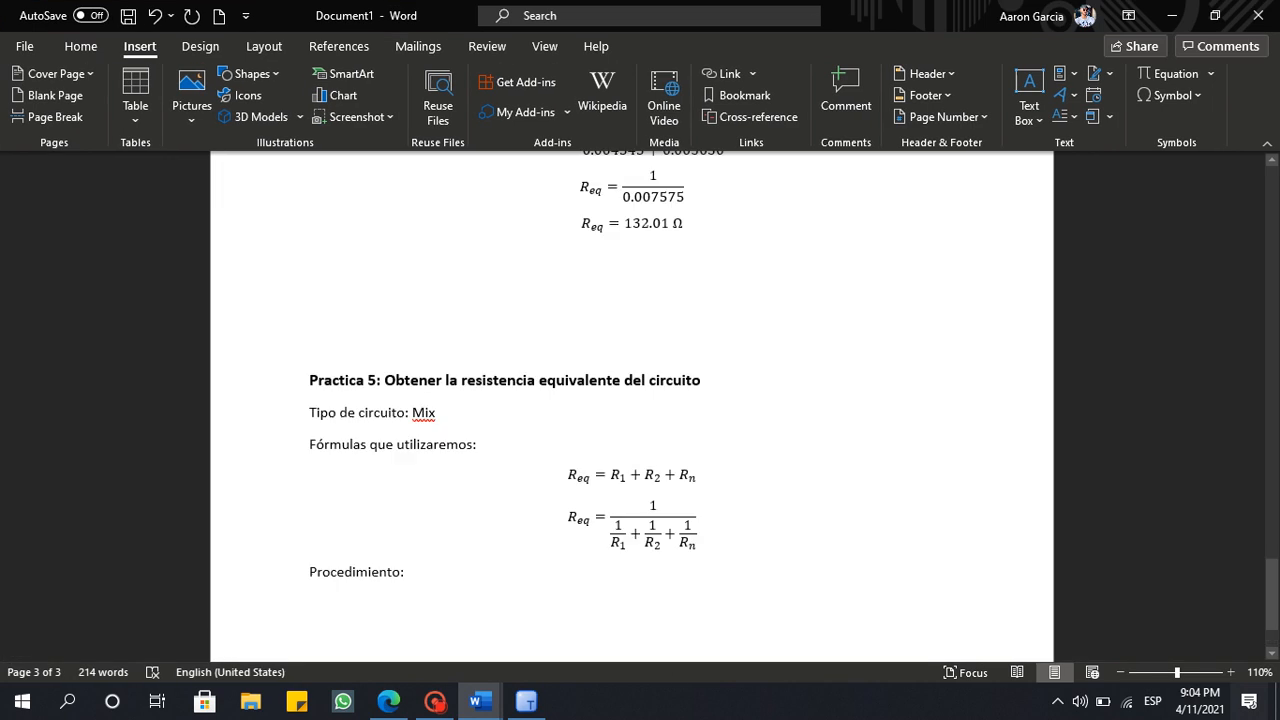
scroll(632, 400, up, 20)
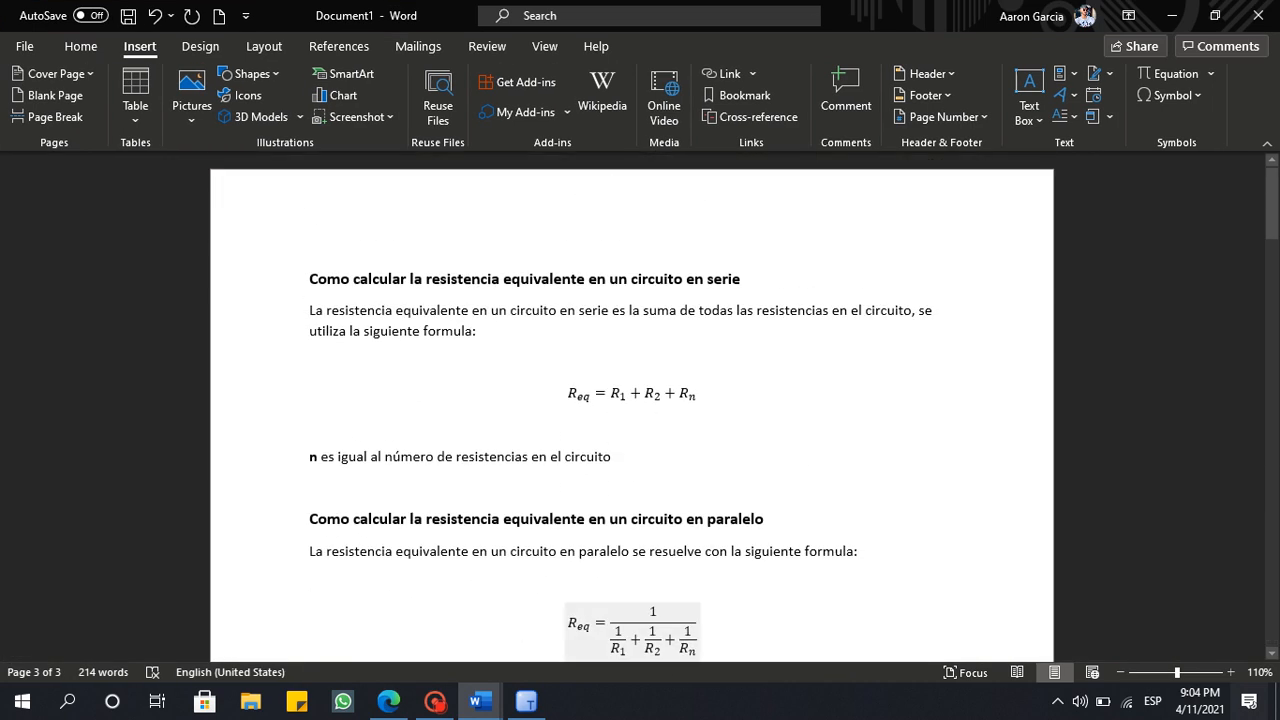
scroll(632, 400, down, 2)
scroll(632, 400, up, 2)
scroll(632, 400, down, 12)
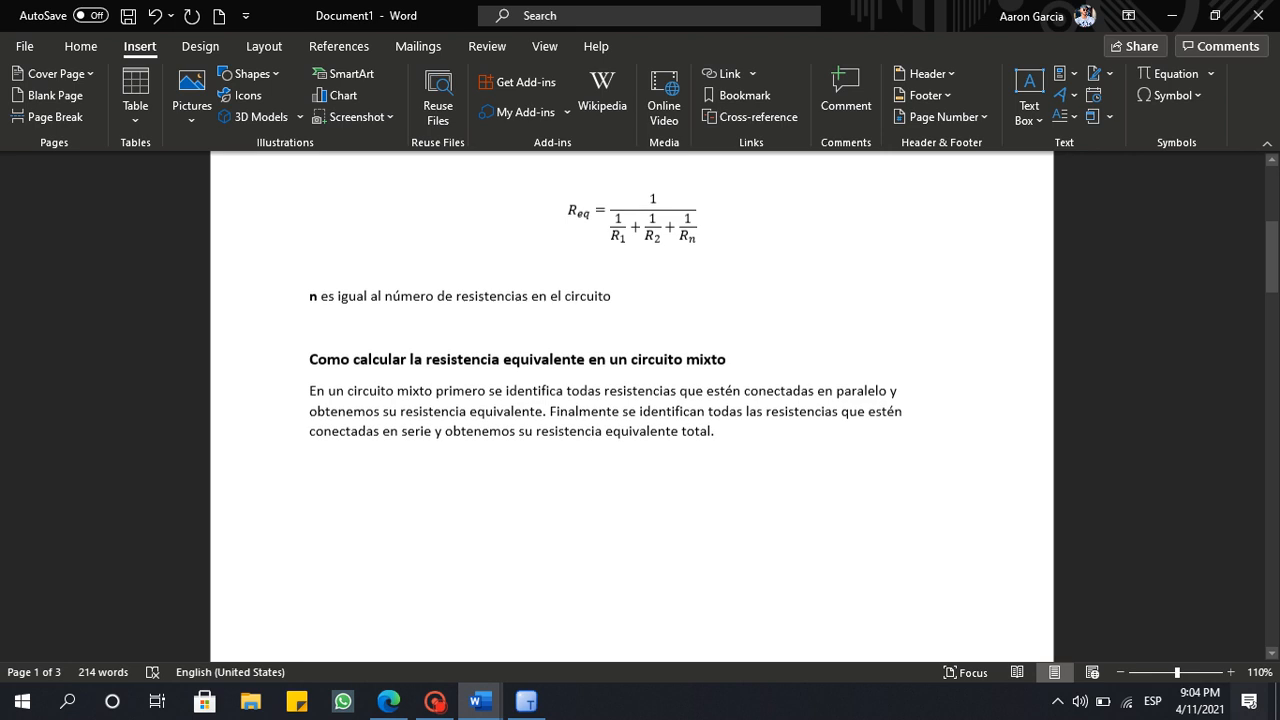
scroll(632, 400, down, 8)
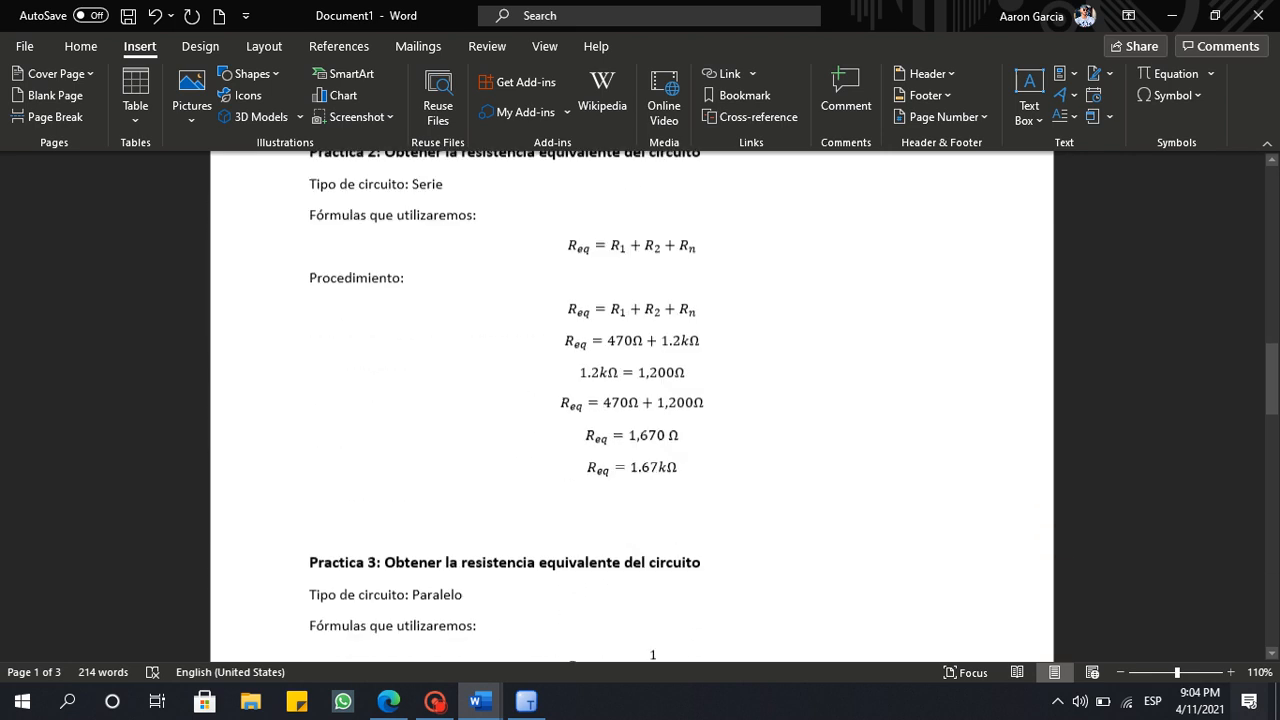
scroll(632, 400, up, 1)
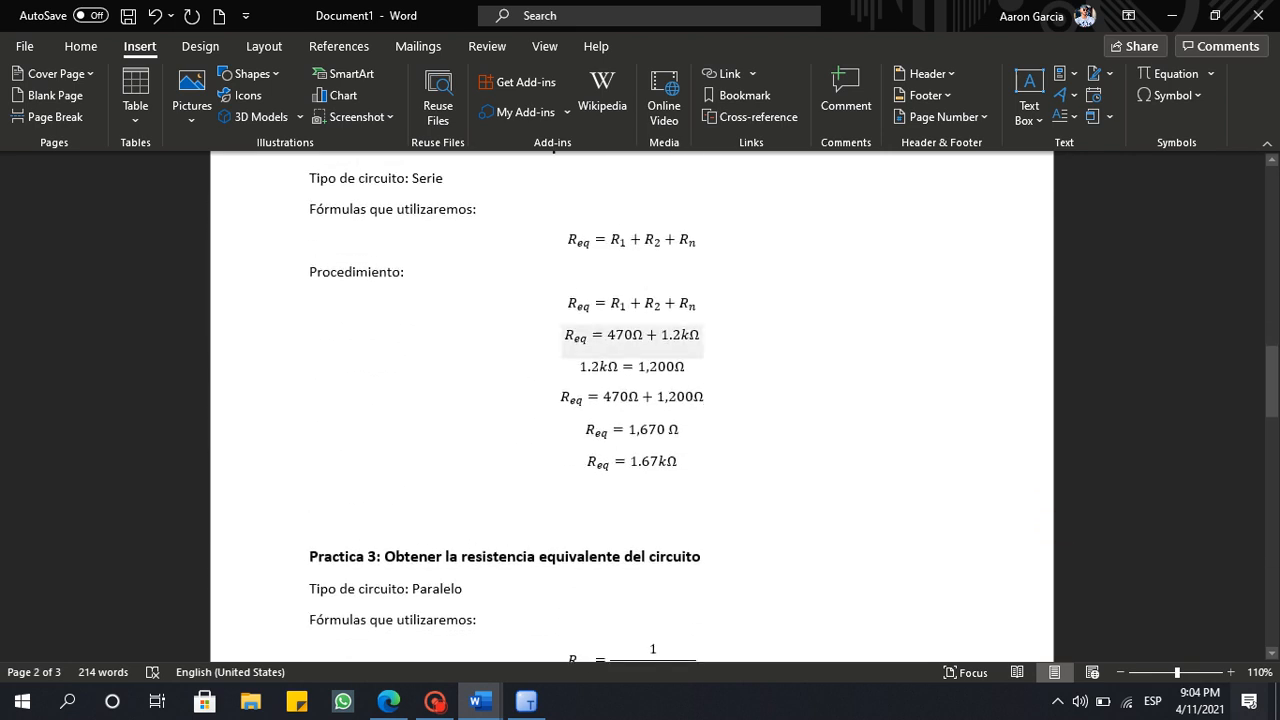
drag(569, 303, 682, 463)
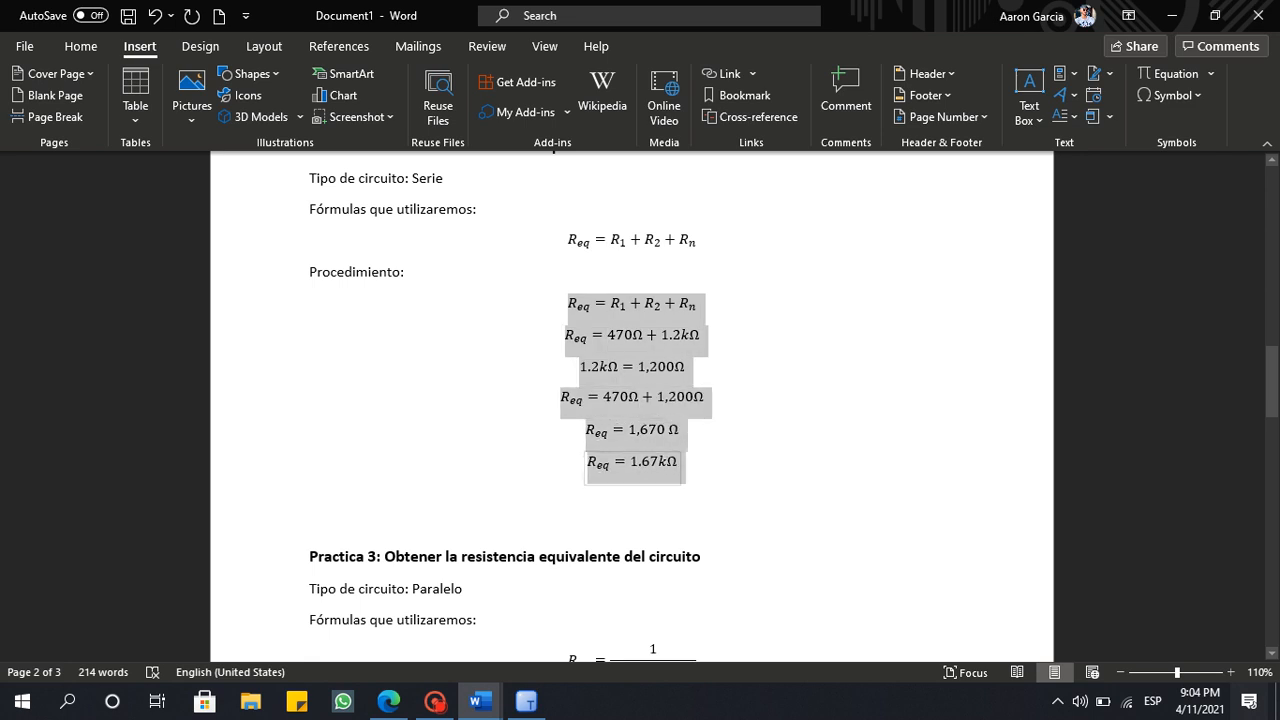
click(688, 463)
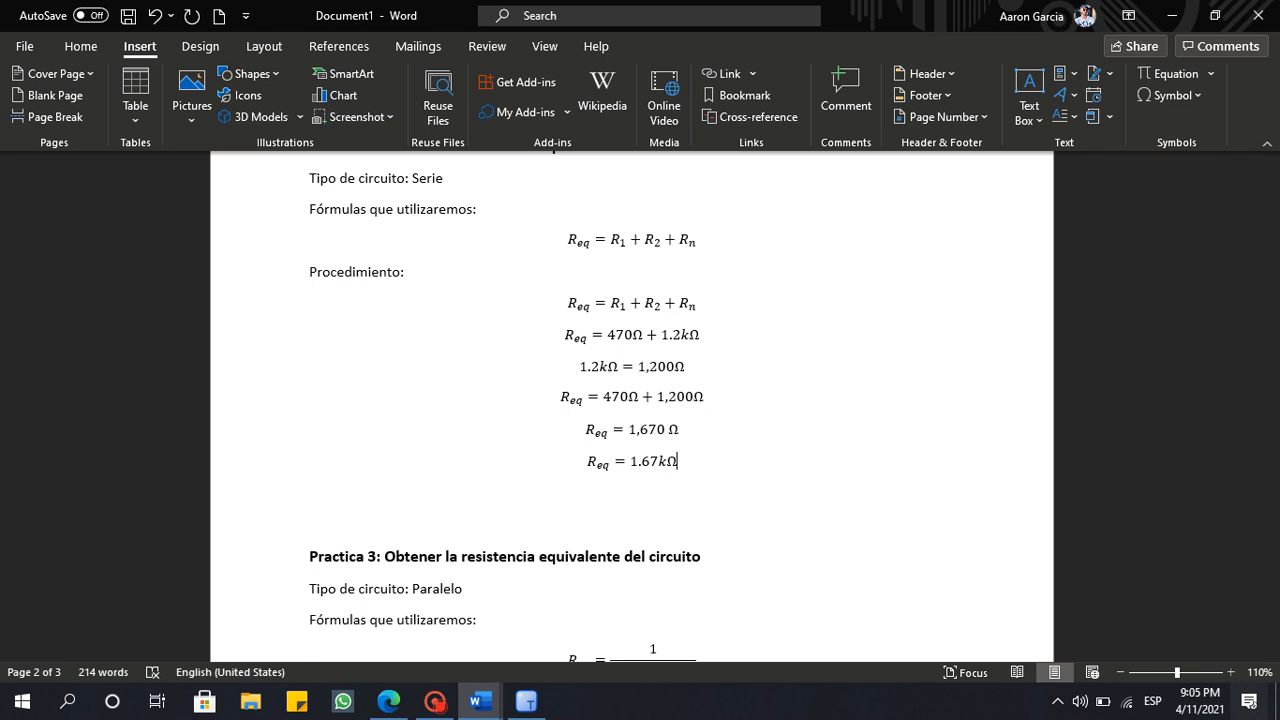
scroll(640, 400, down, 6)
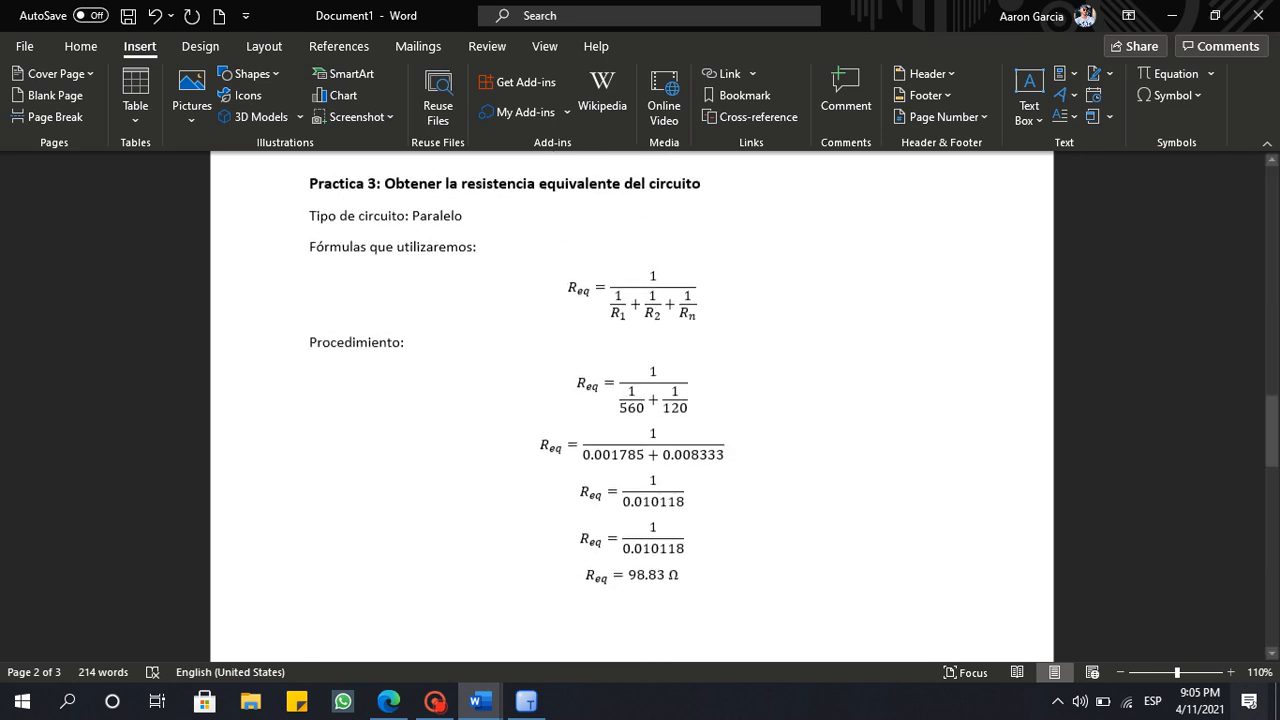
scroll(632, 400, down, 15)
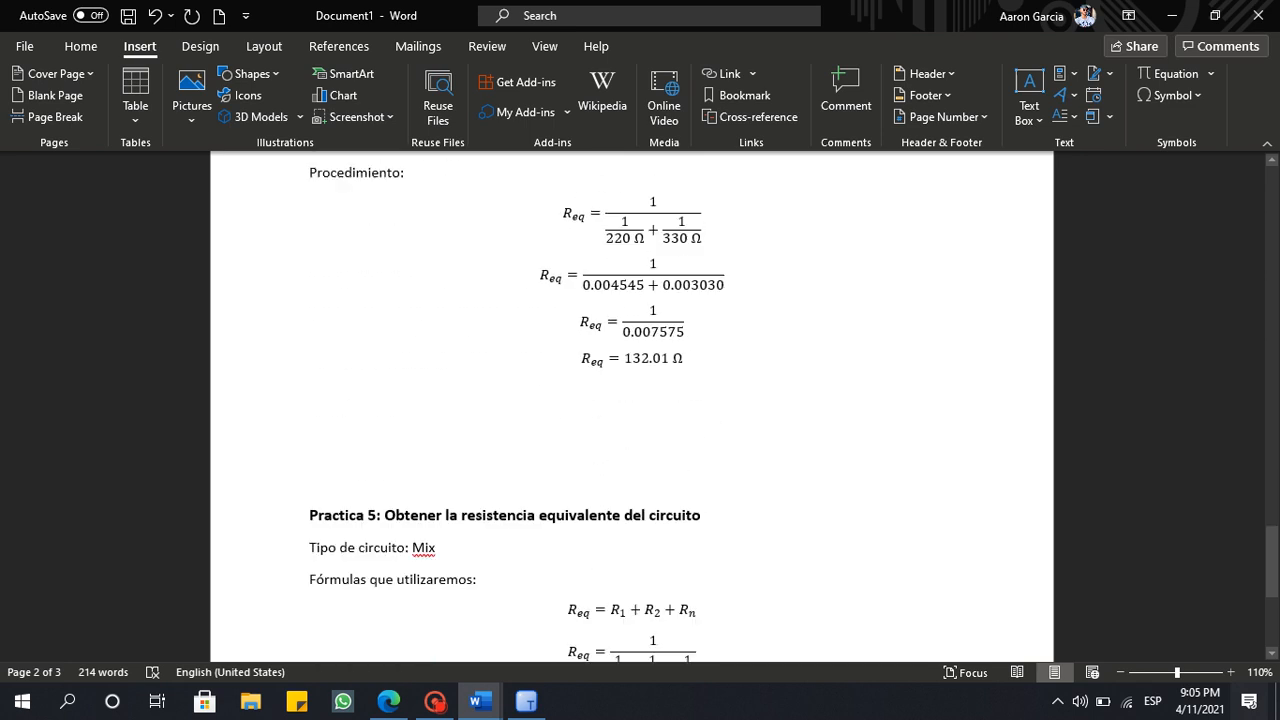
scroll(632, 400, down, 5)
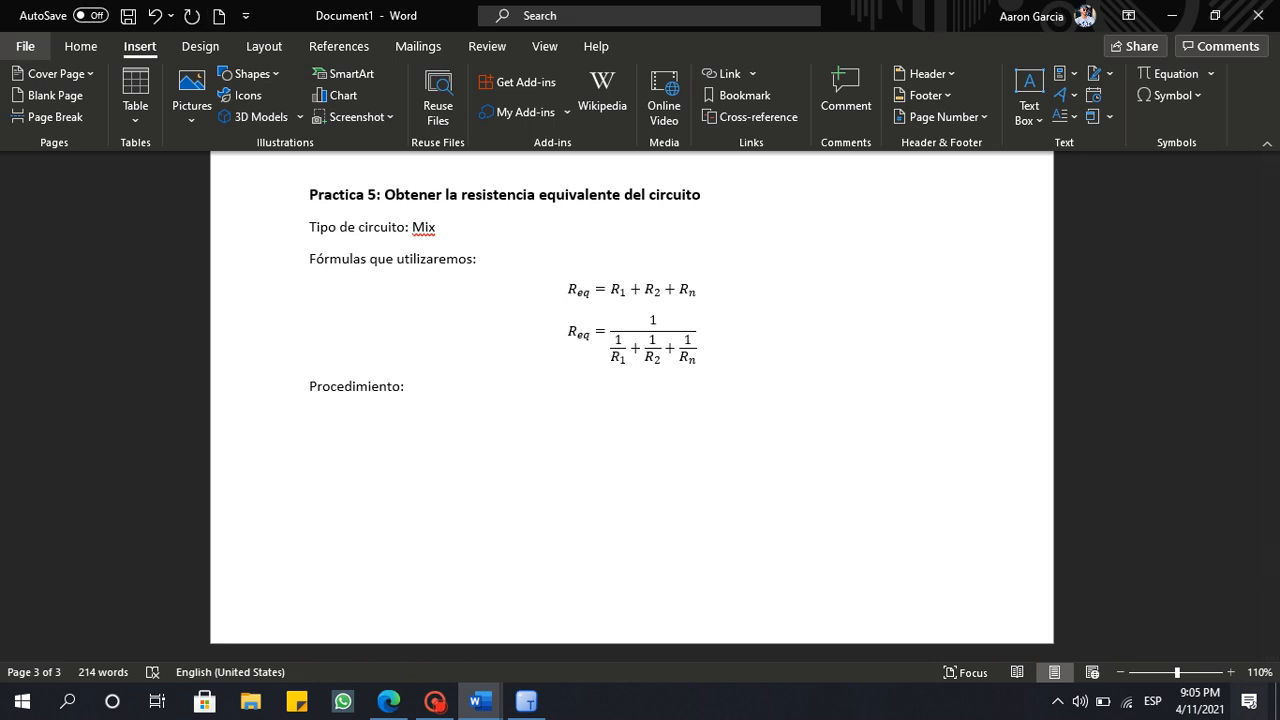
Start saving a copy of Document1 to Documents on this PC, entering the file name Calculo_Resistencias_Equivalentes.
click(25, 46)
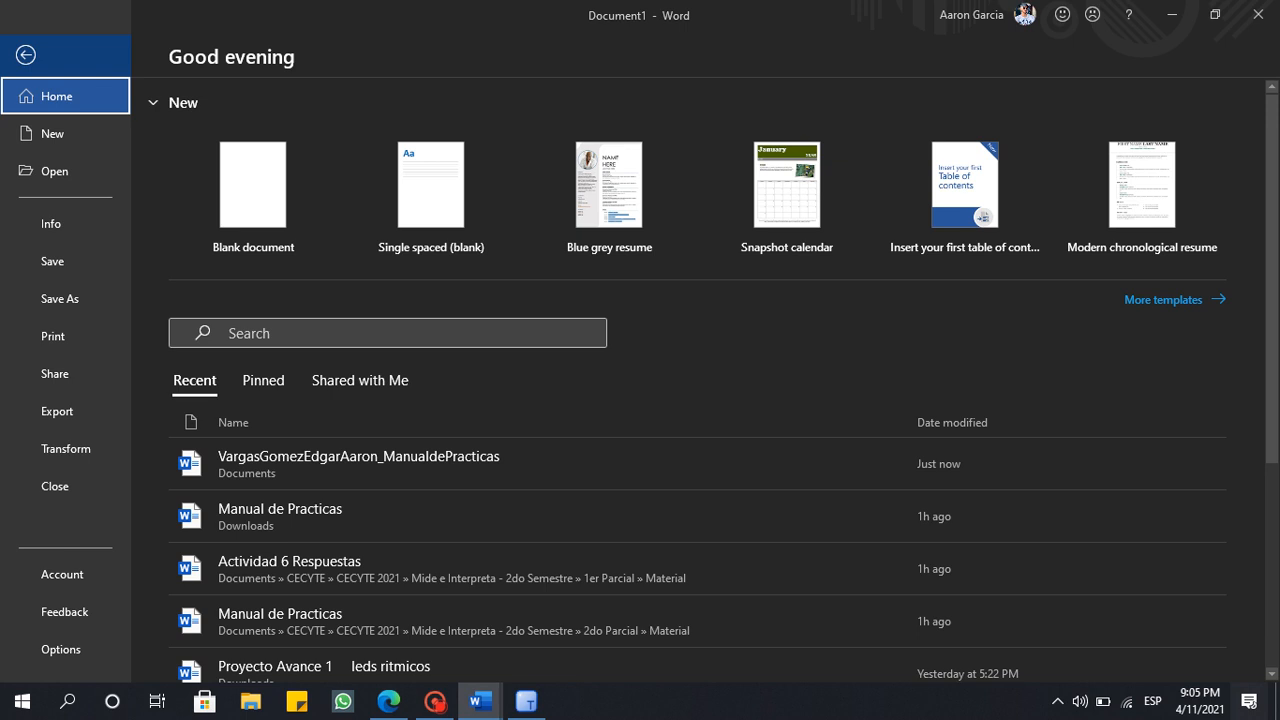
click(60, 298)
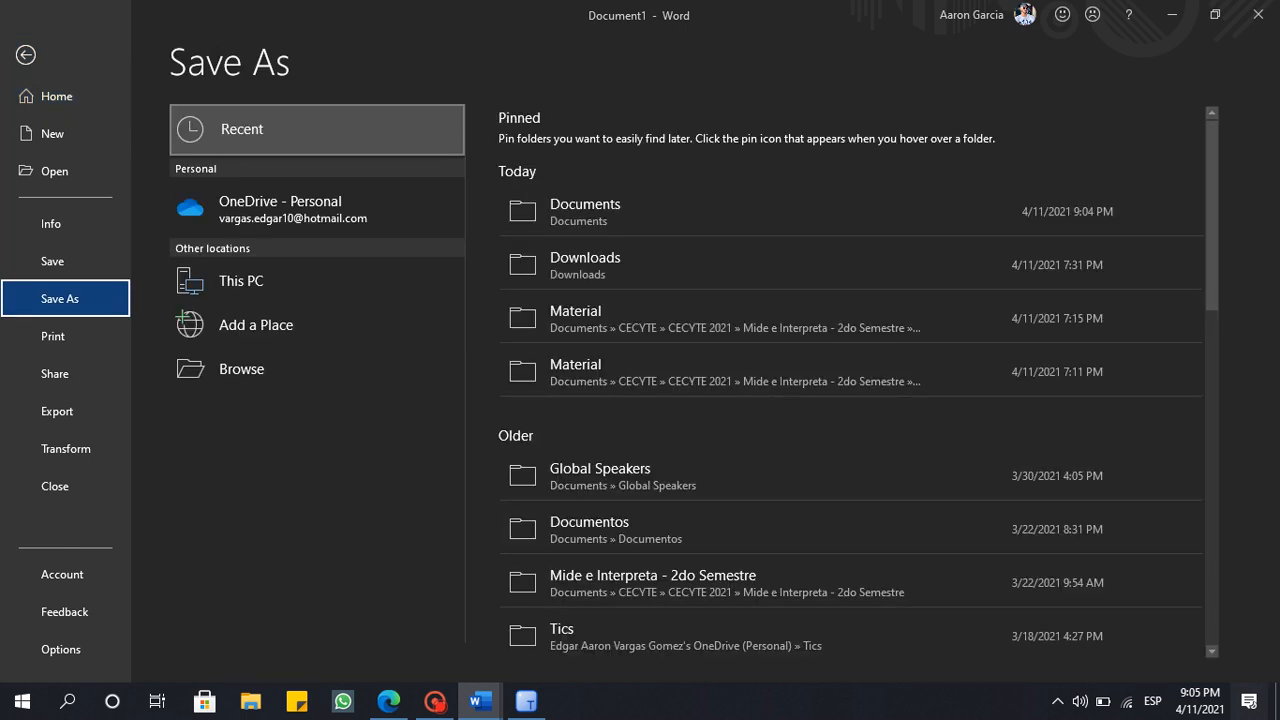
click(241, 281)
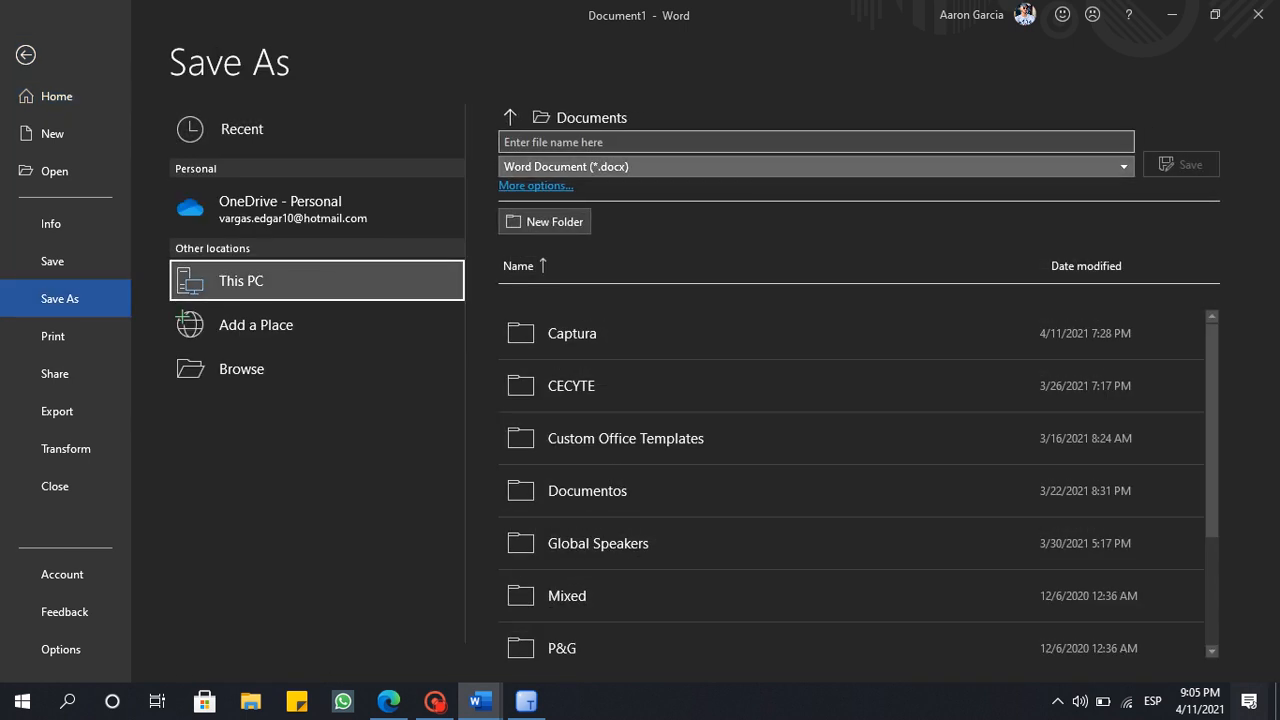
click(816, 142)
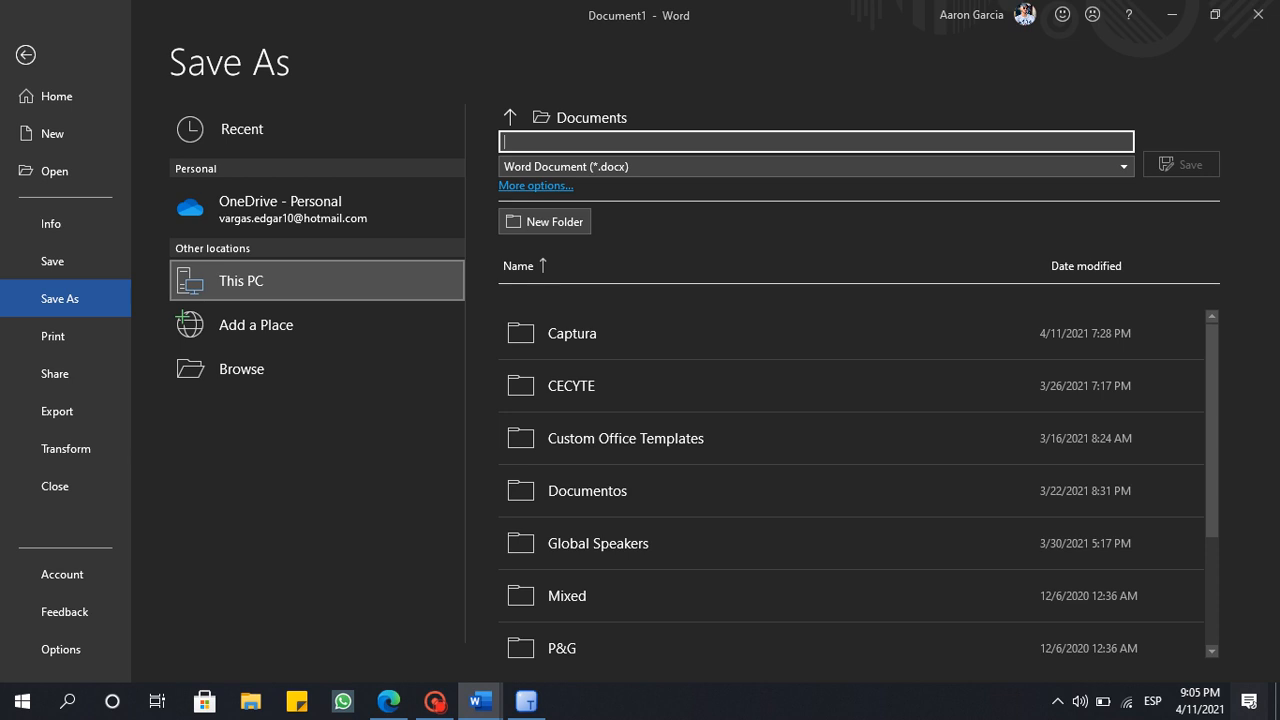
text(Calcu)
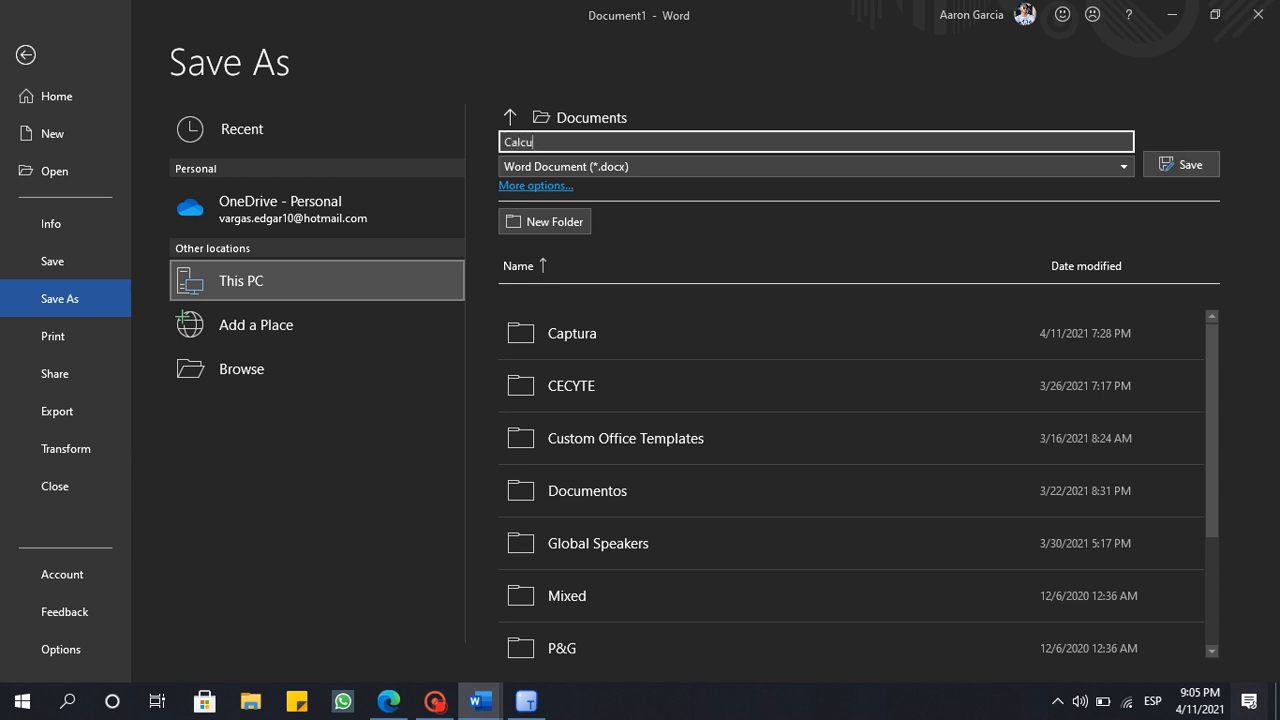
text(lo_Resistencias_Equivale)
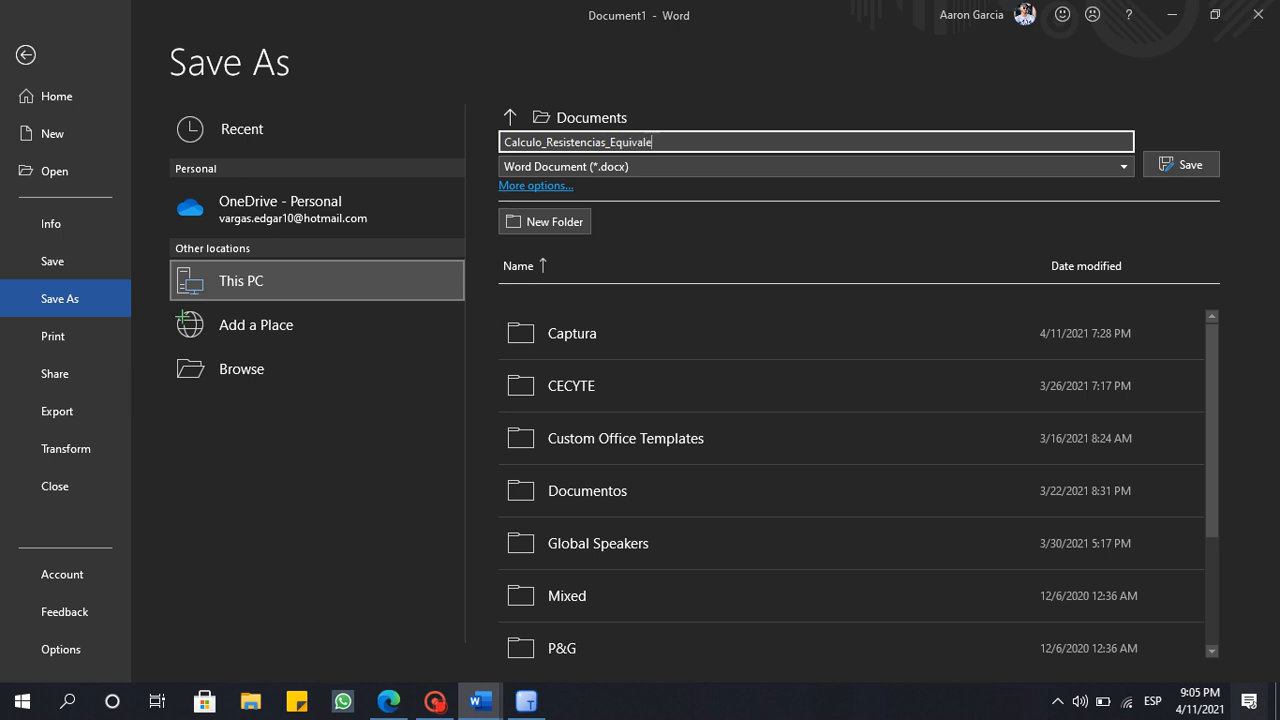
text(ntes)
key(Tab)
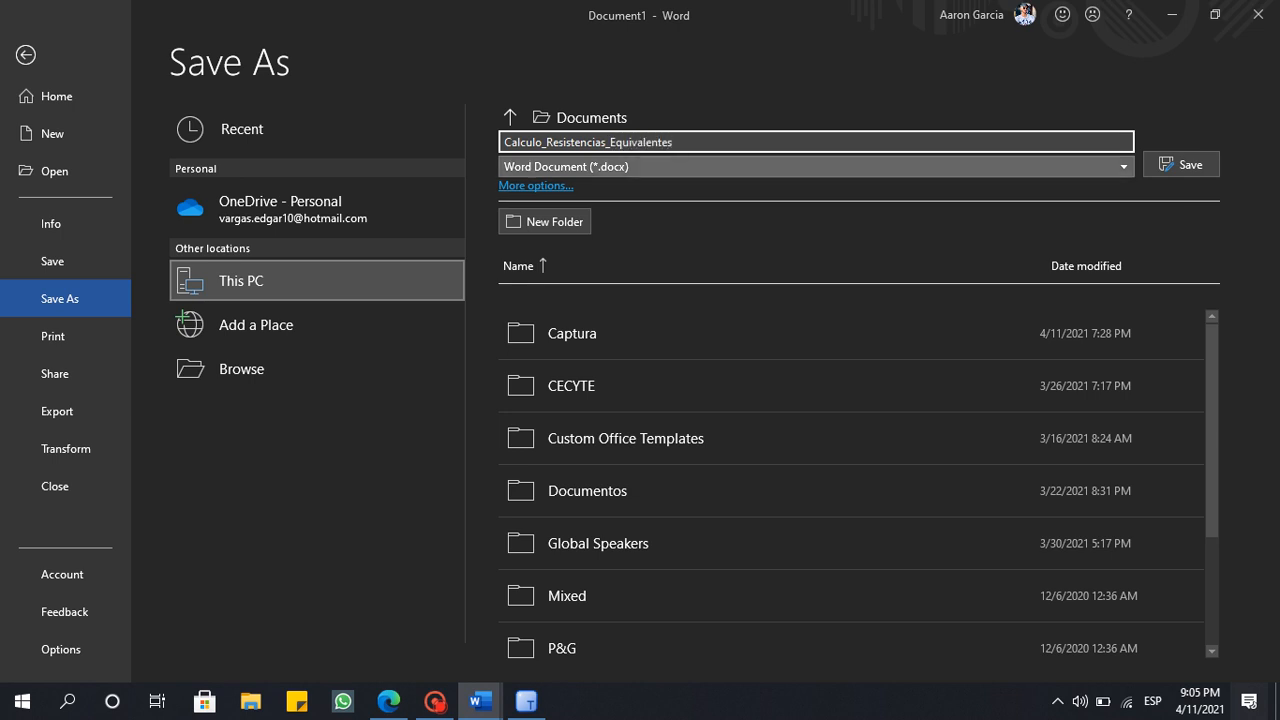
Choose PDF (*.pdf) as the file format and save the copy in the Documents folder.
click(816, 167)
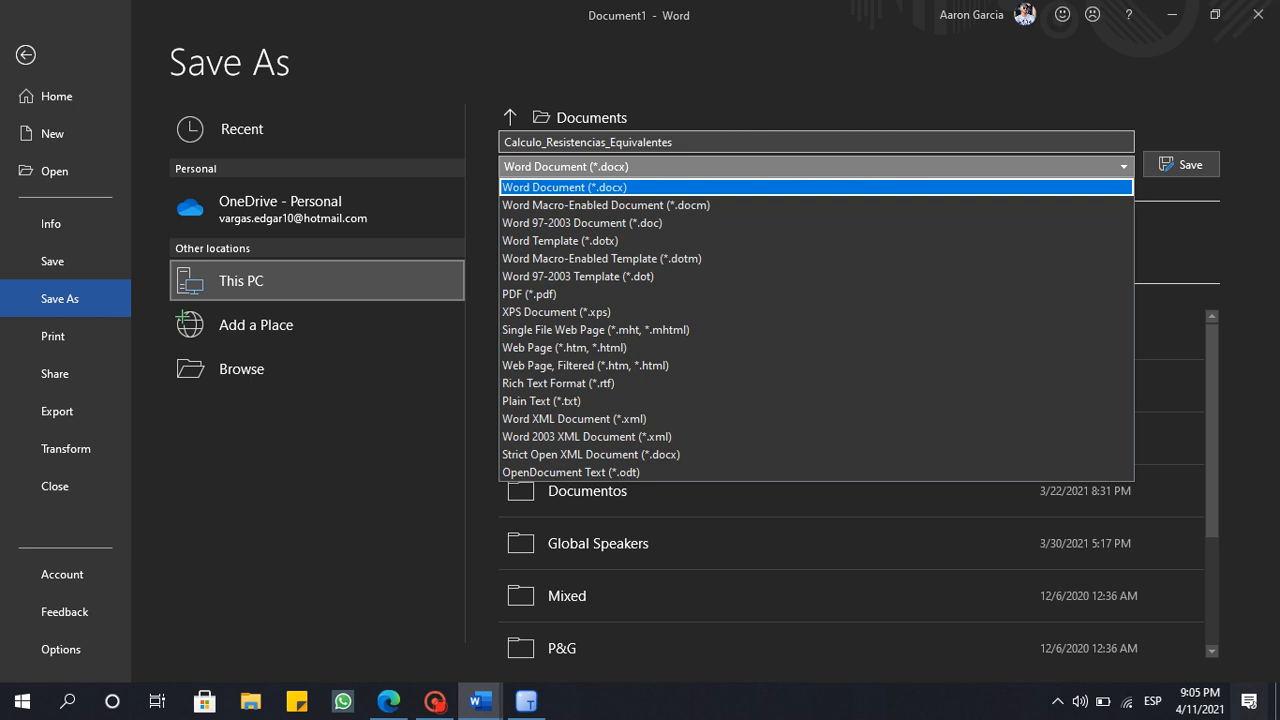
key(Down)
key(Down)
key(Down)
key(Down)
key(Down)
key(Down)
key(Return)
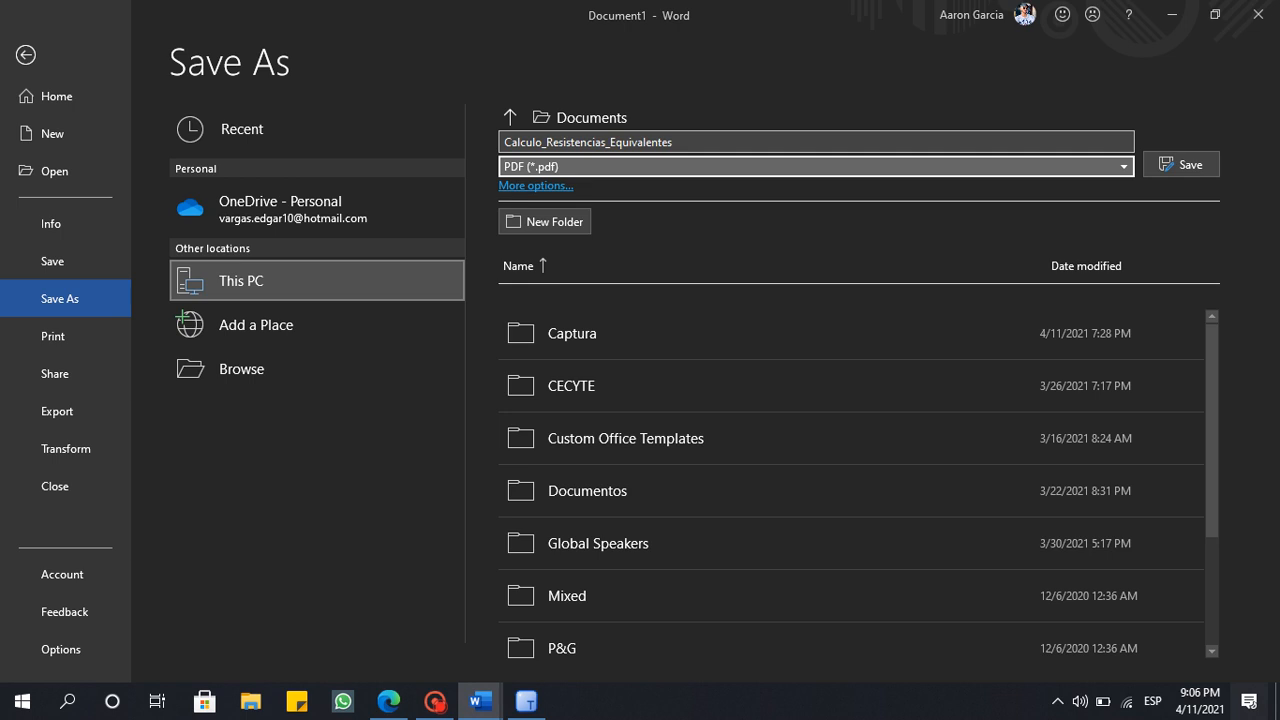
key(Tab)
key(Return)
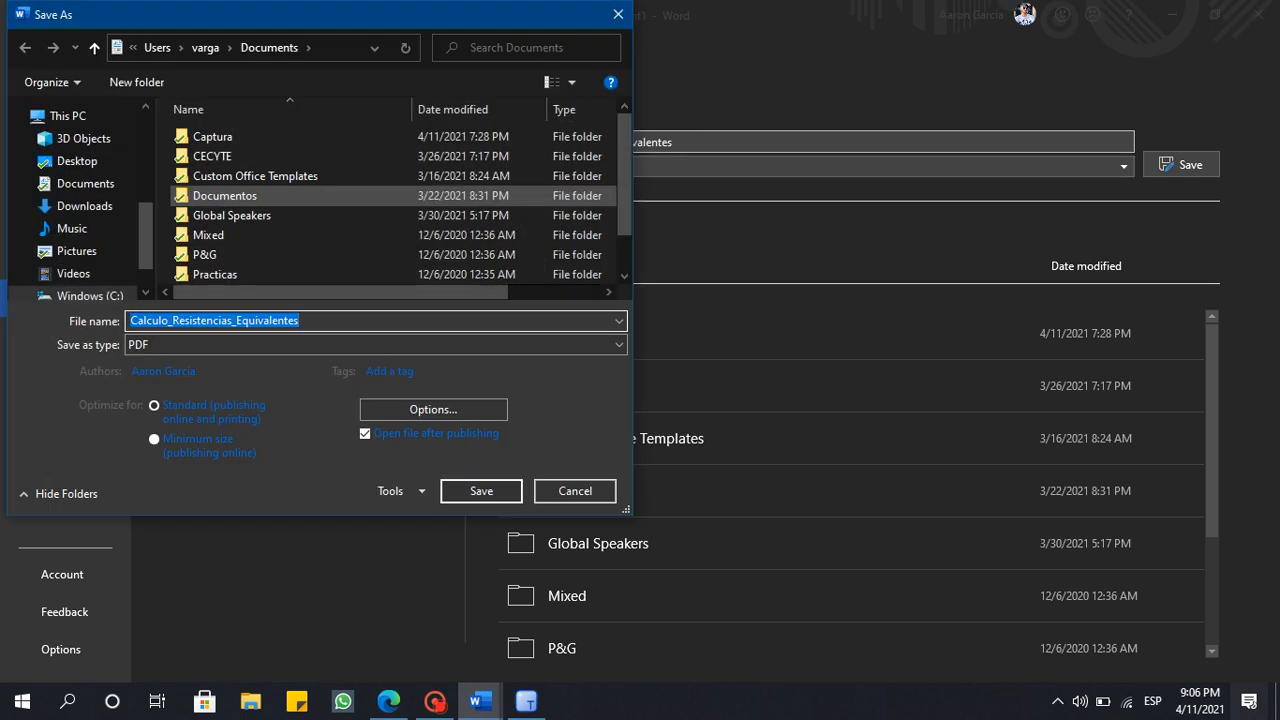
click(85, 184)
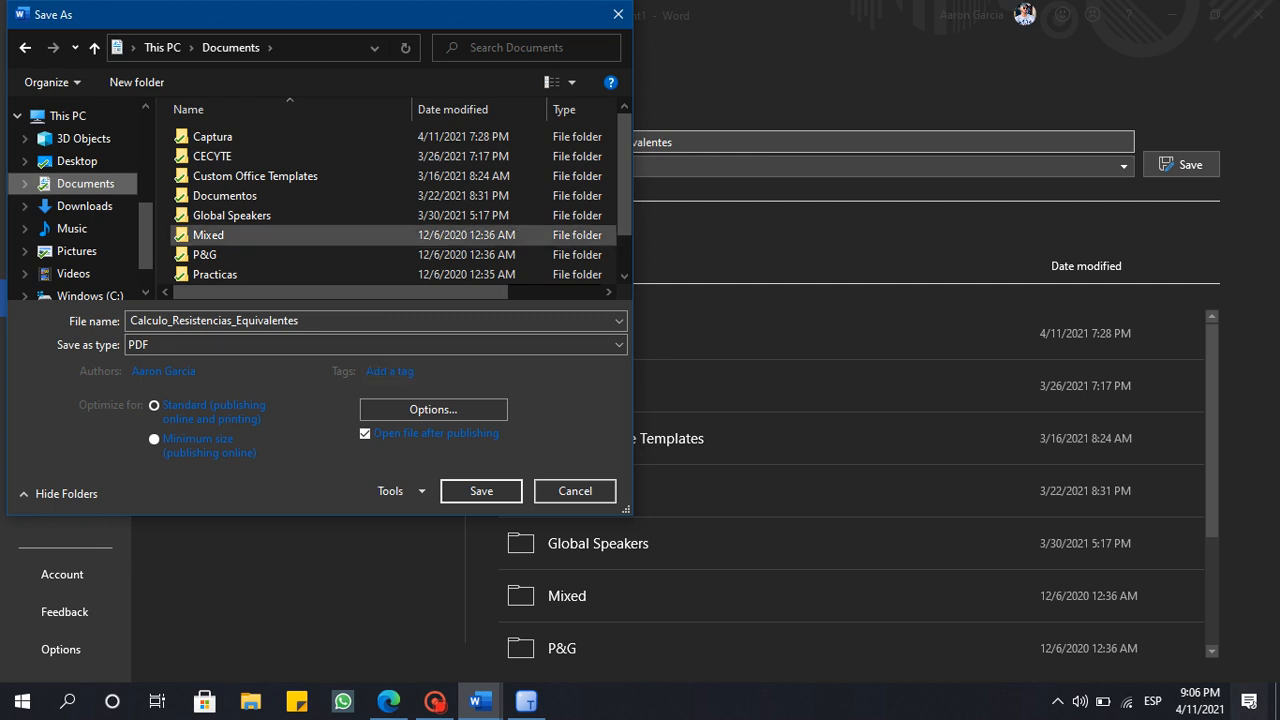
click(481, 491)
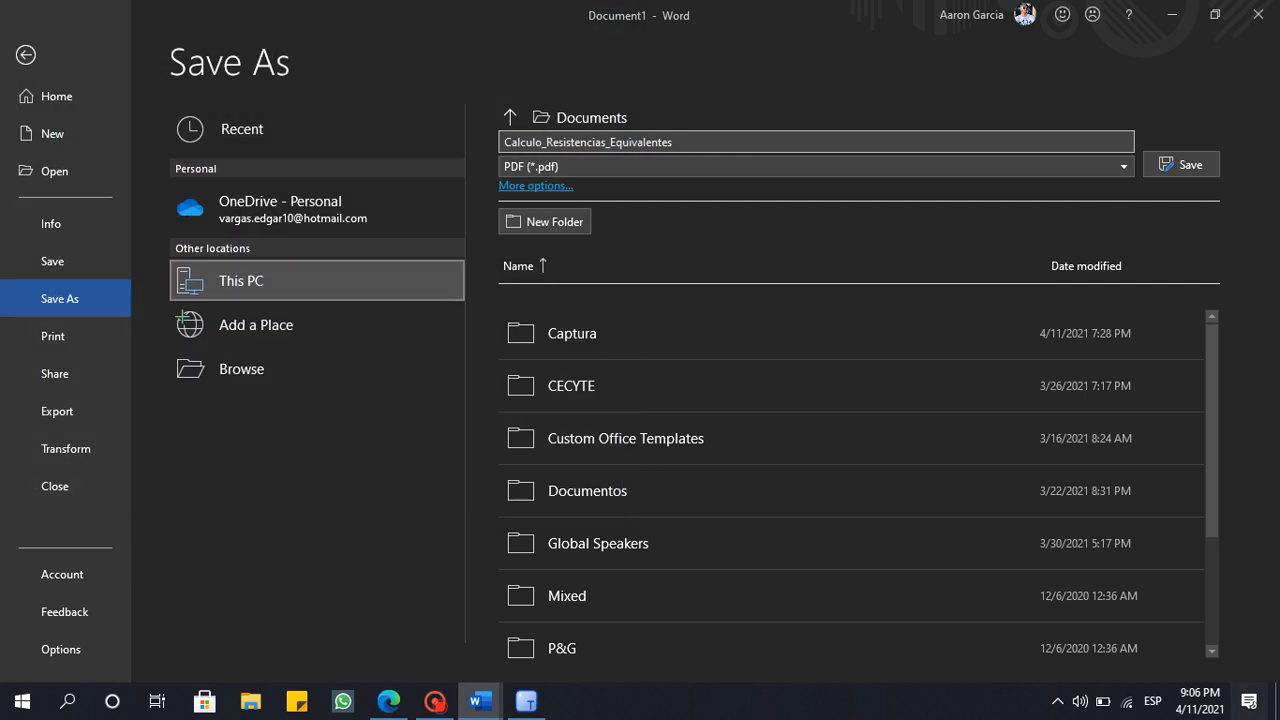
Look through the exported Calculo_Resistencias_Equivalentes PDF in Edge down to the Practica 5 section.
mouse_move(388, 700)
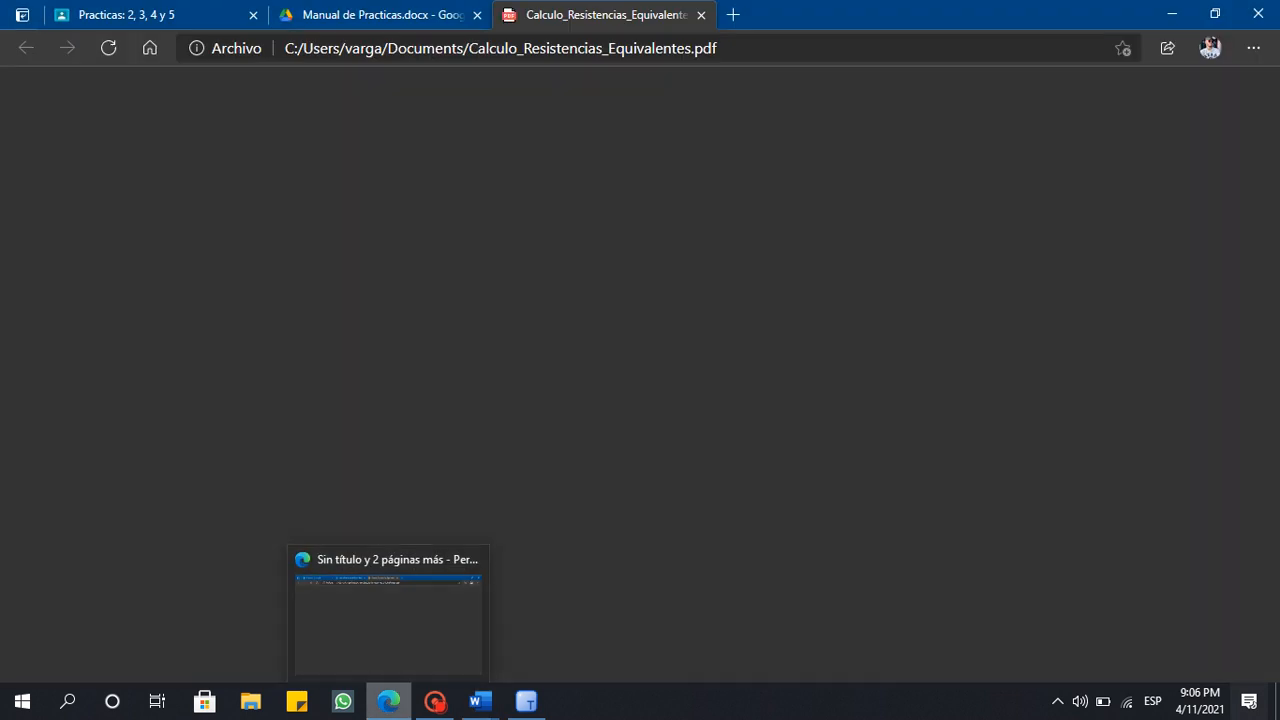
scroll(631, 390, down, 15)
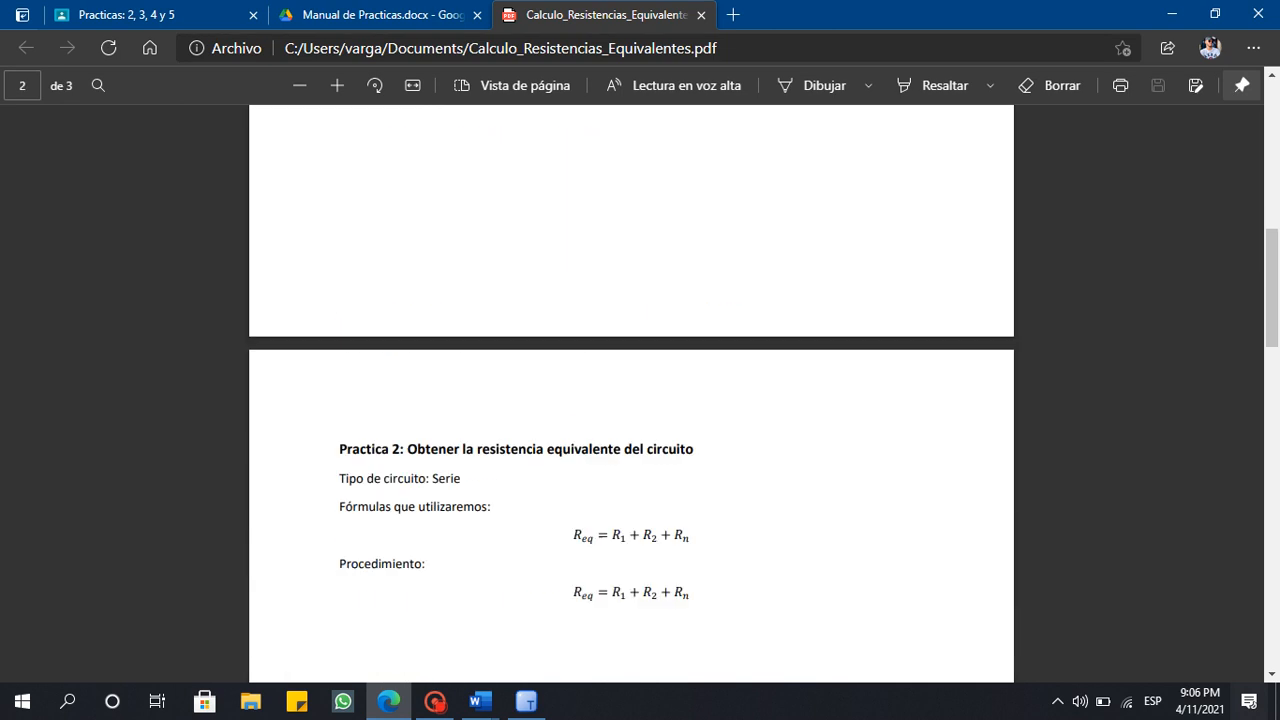
scroll(631, 390, up, 12)
scroll(631, 390, down, 15)
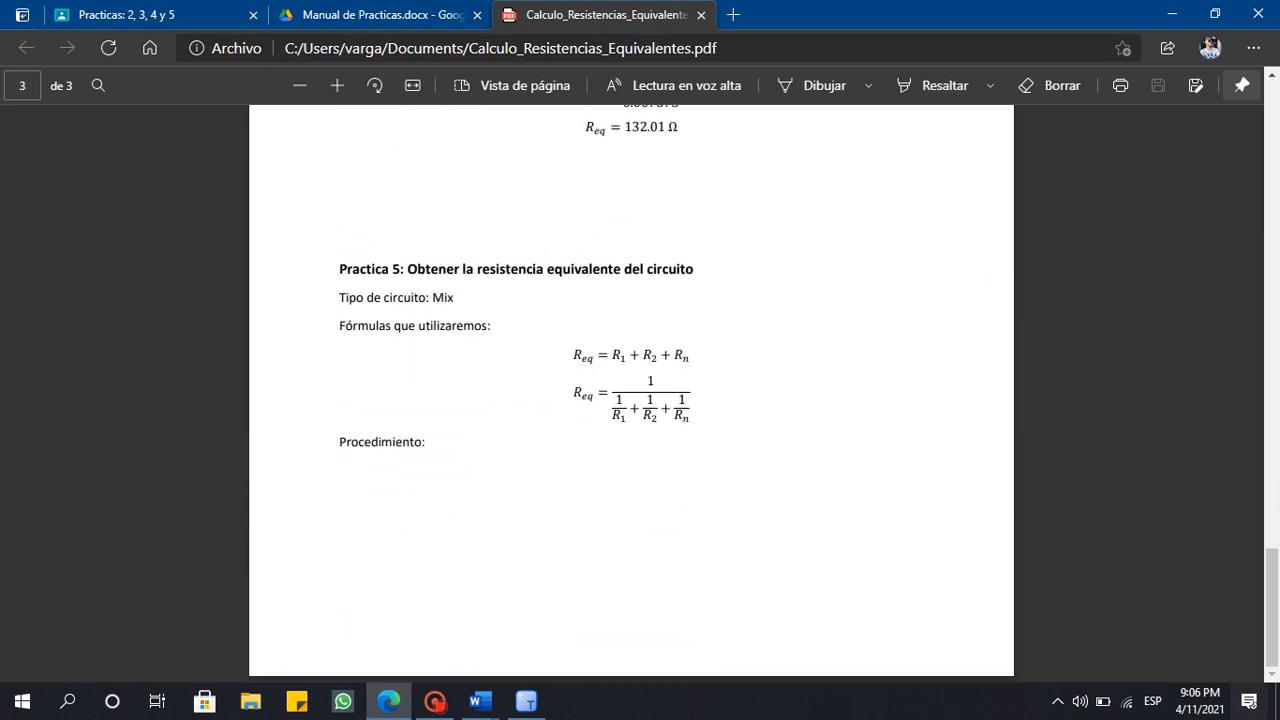
scroll(631, 390, up, 1)
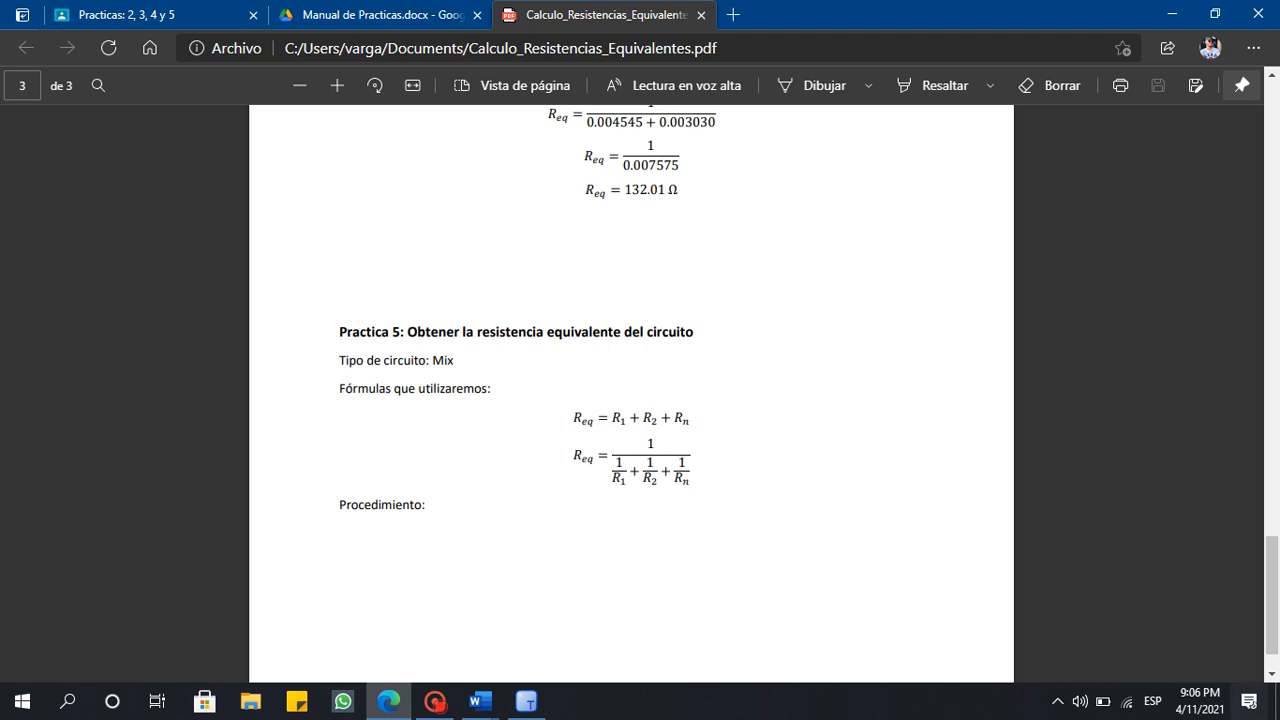
scroll(631, 390, down, 1)
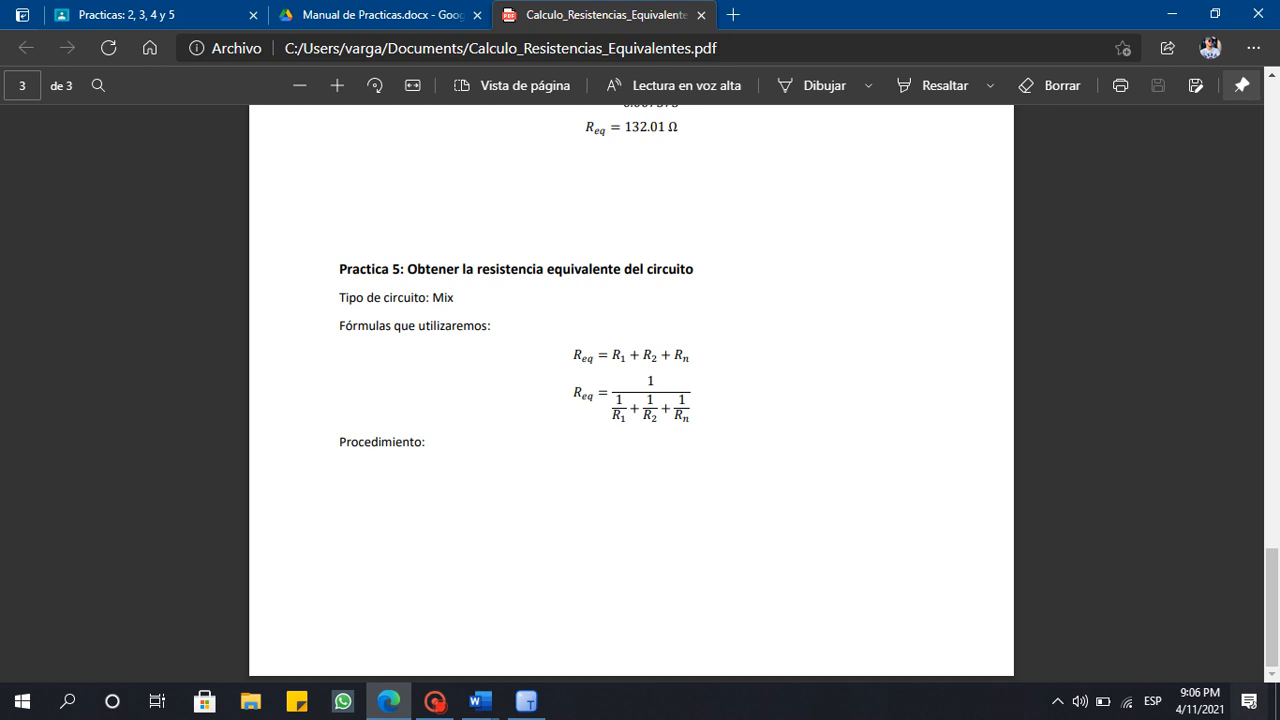
Return to the Practicas: 2, 3, 4 y 5 assignment in Classroom and attach Calculo_Resistencias_Equivalentes from the Documents folder.
click(380, 15)
click(140, 15)
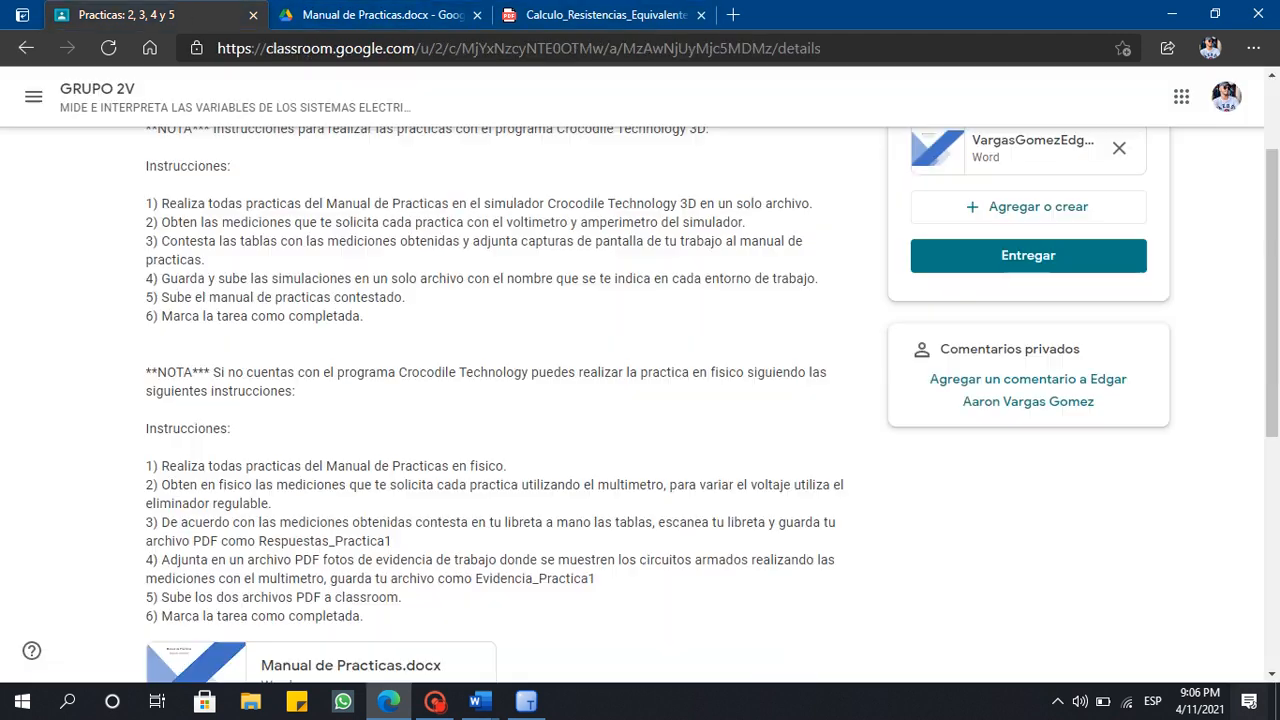
scroll(632, 380, up, 2)
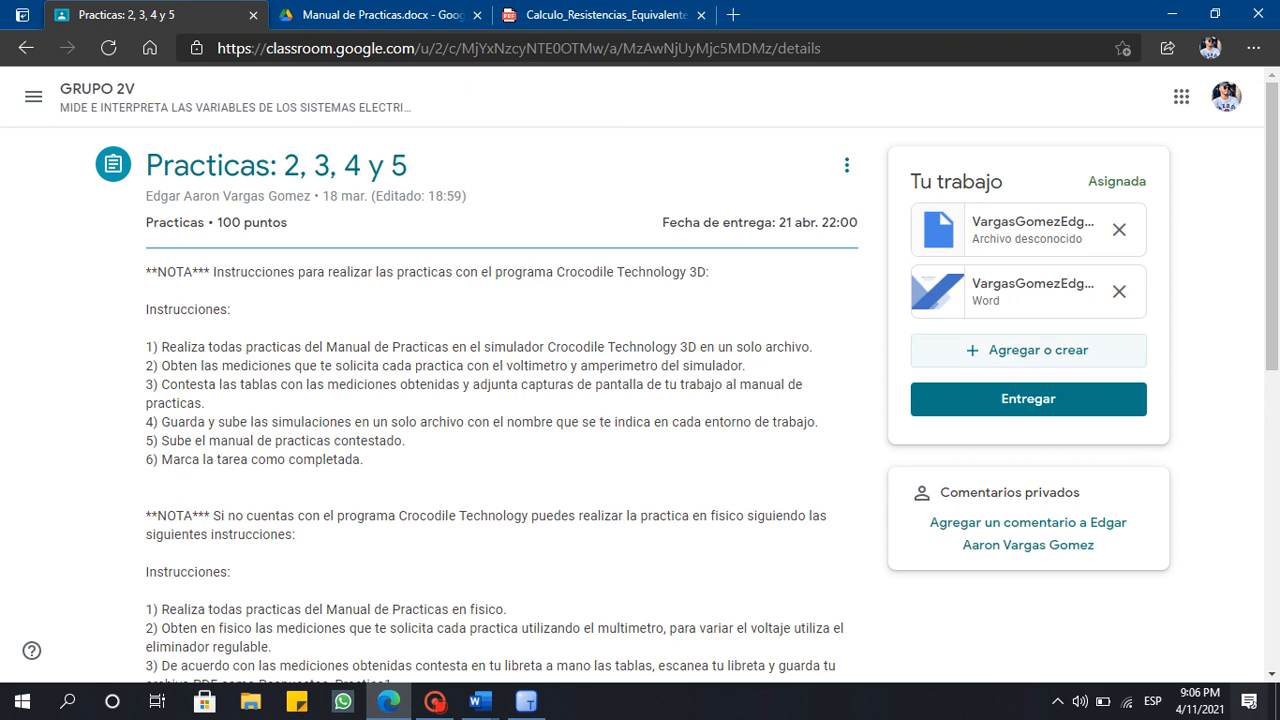
click(1028, 350)
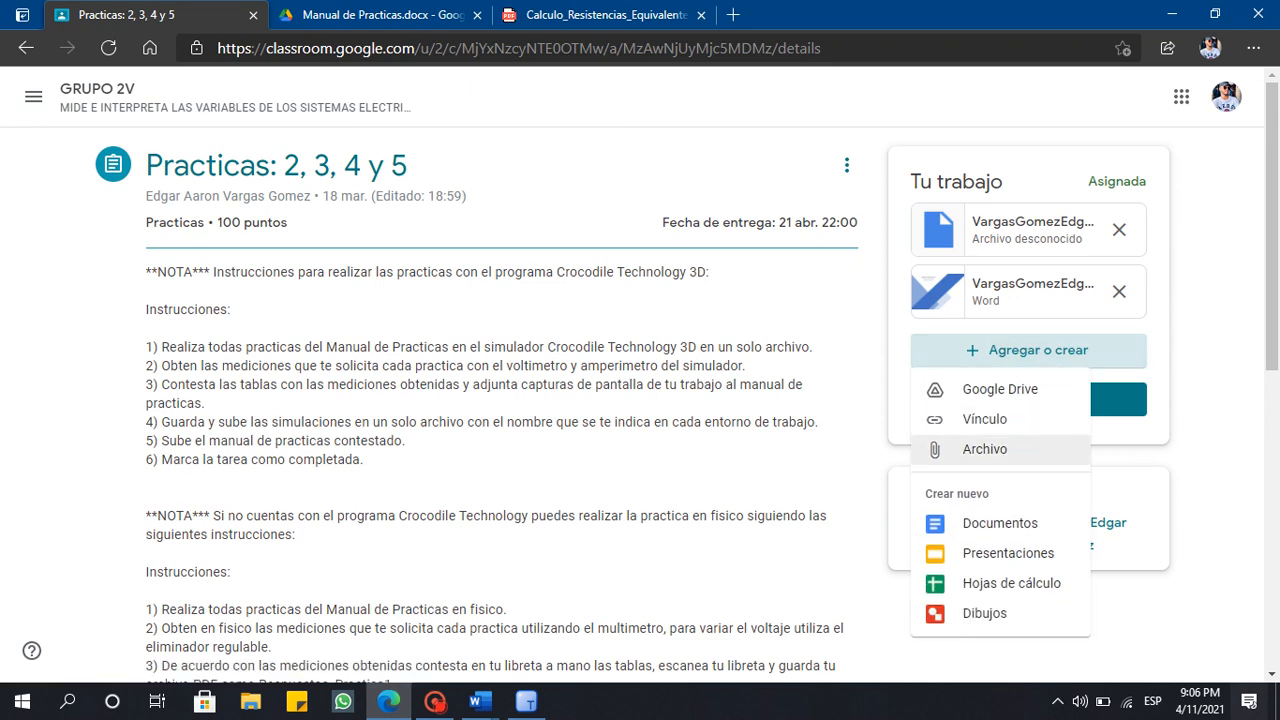
click(985, 449)
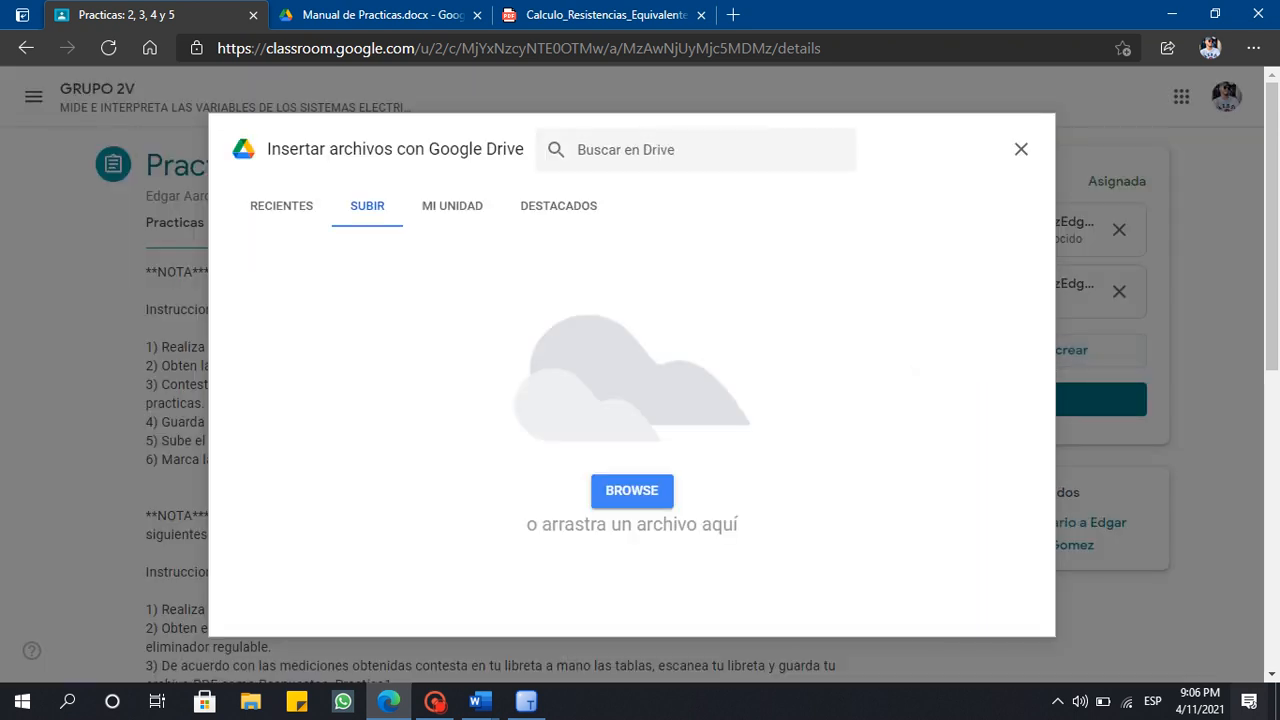
click(632, 490)
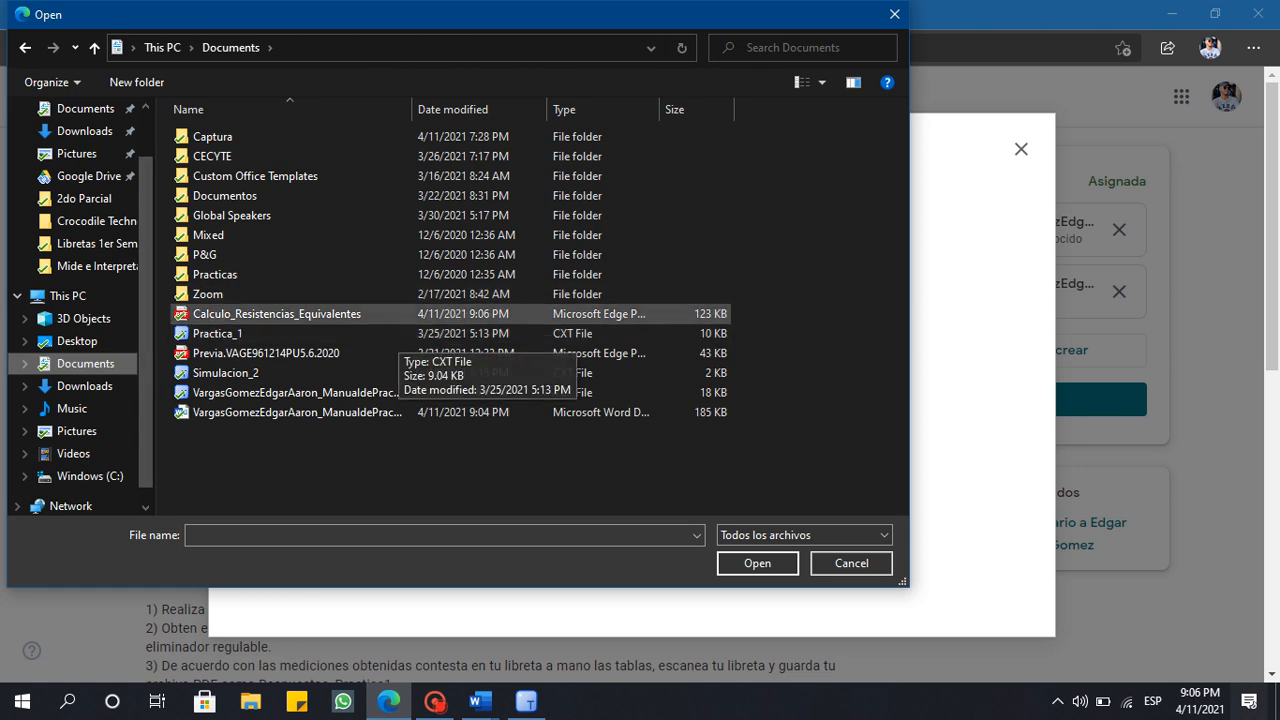
click(400, 314)
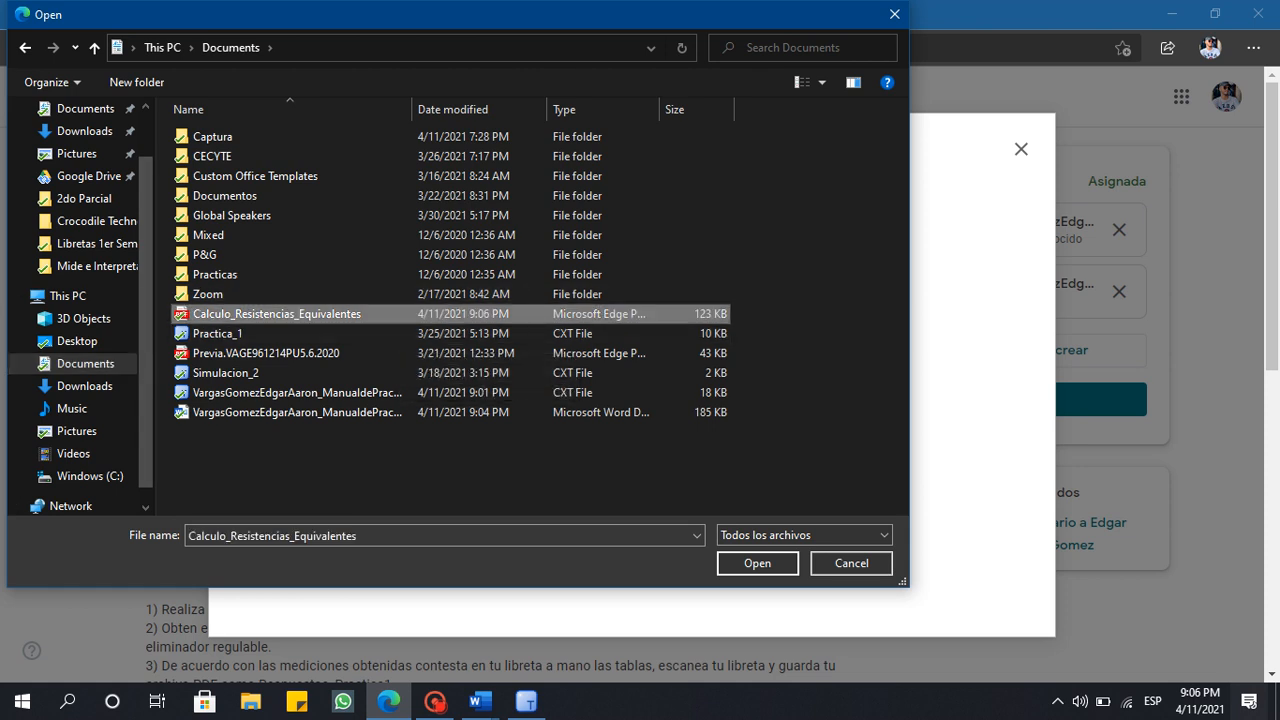
click(757, 563)
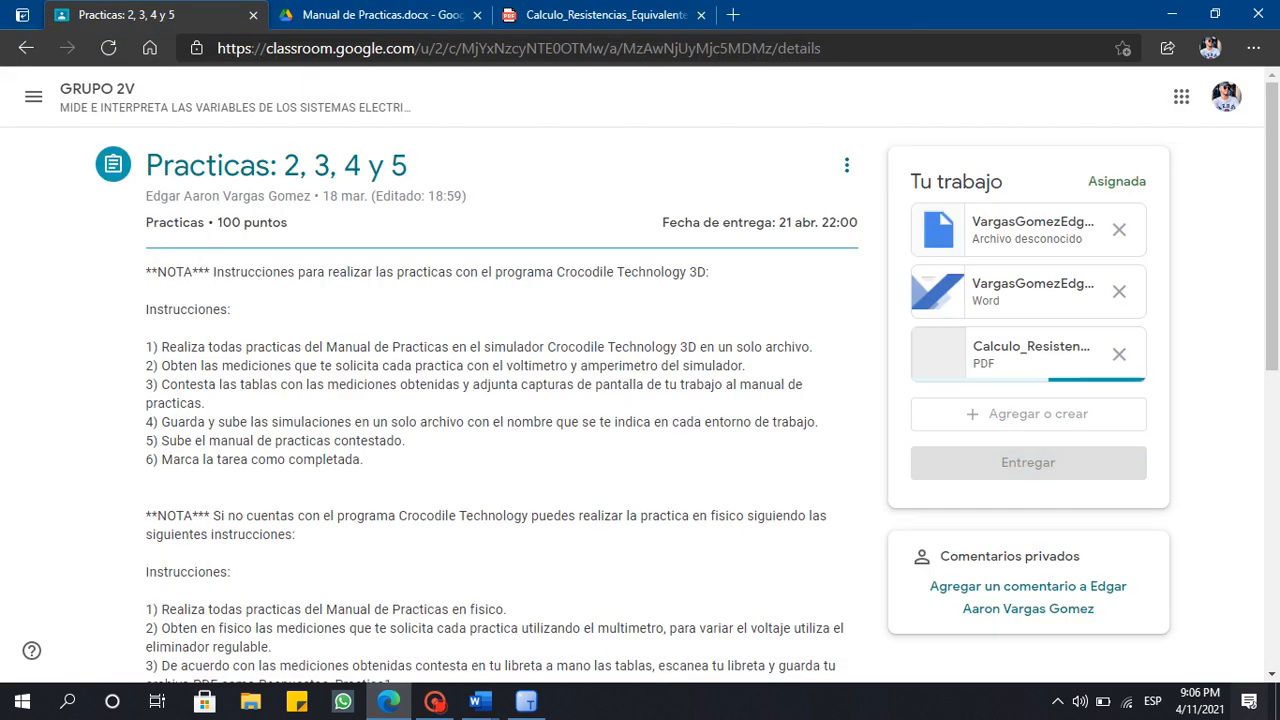
Draft the private comment "Maestro, buenas tardes" to the teacher and clear it without sending.
scroll(640, 400, down, 4)
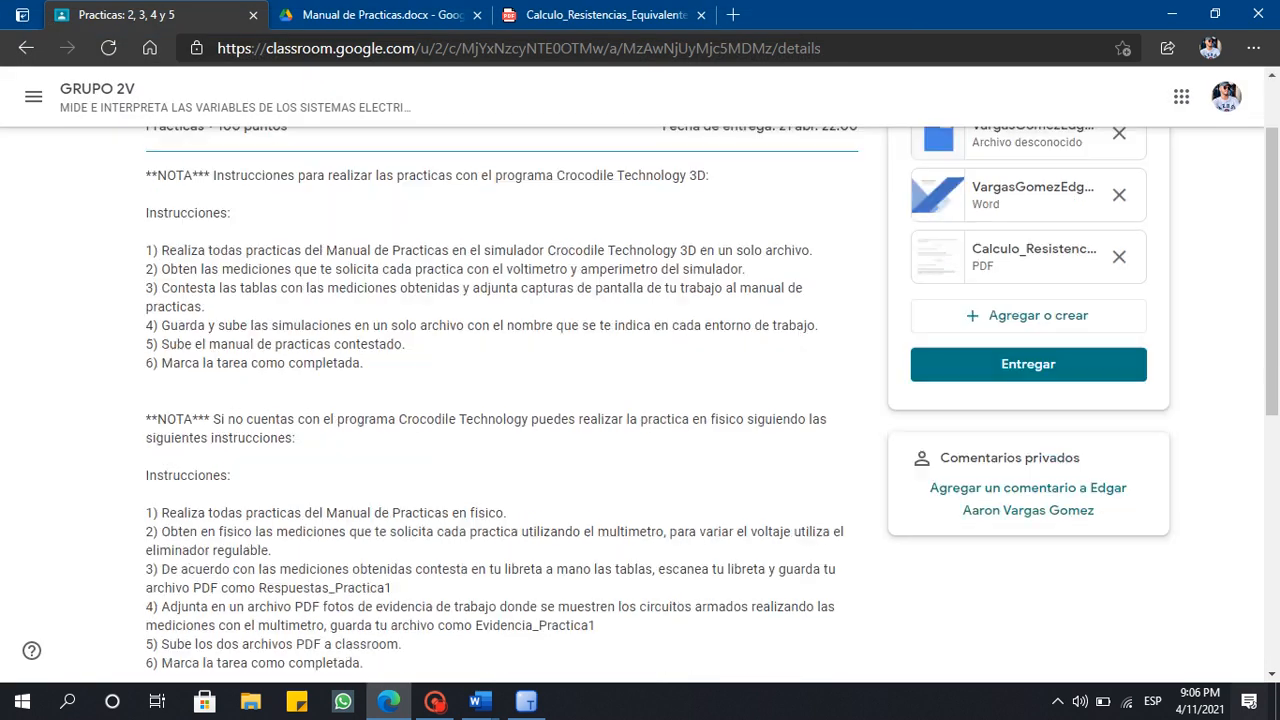
scroll(640, 400, up, 4)
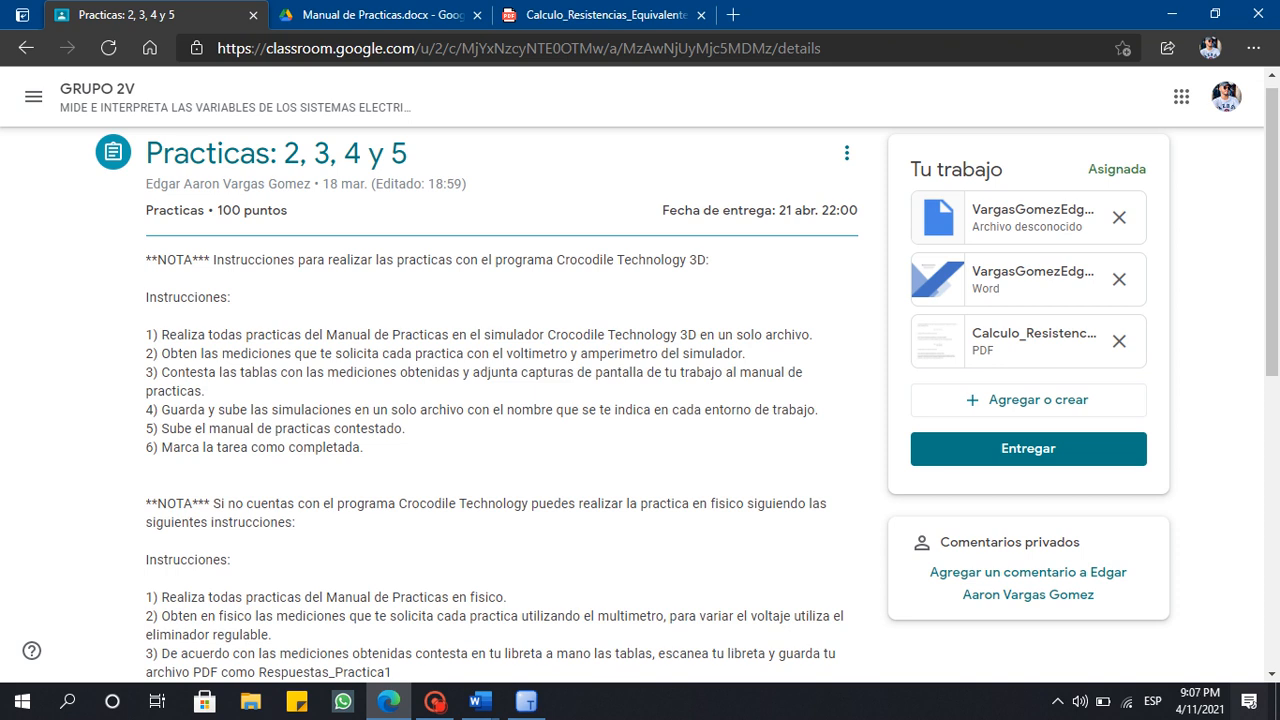
scroll(640, 400, down, 2)
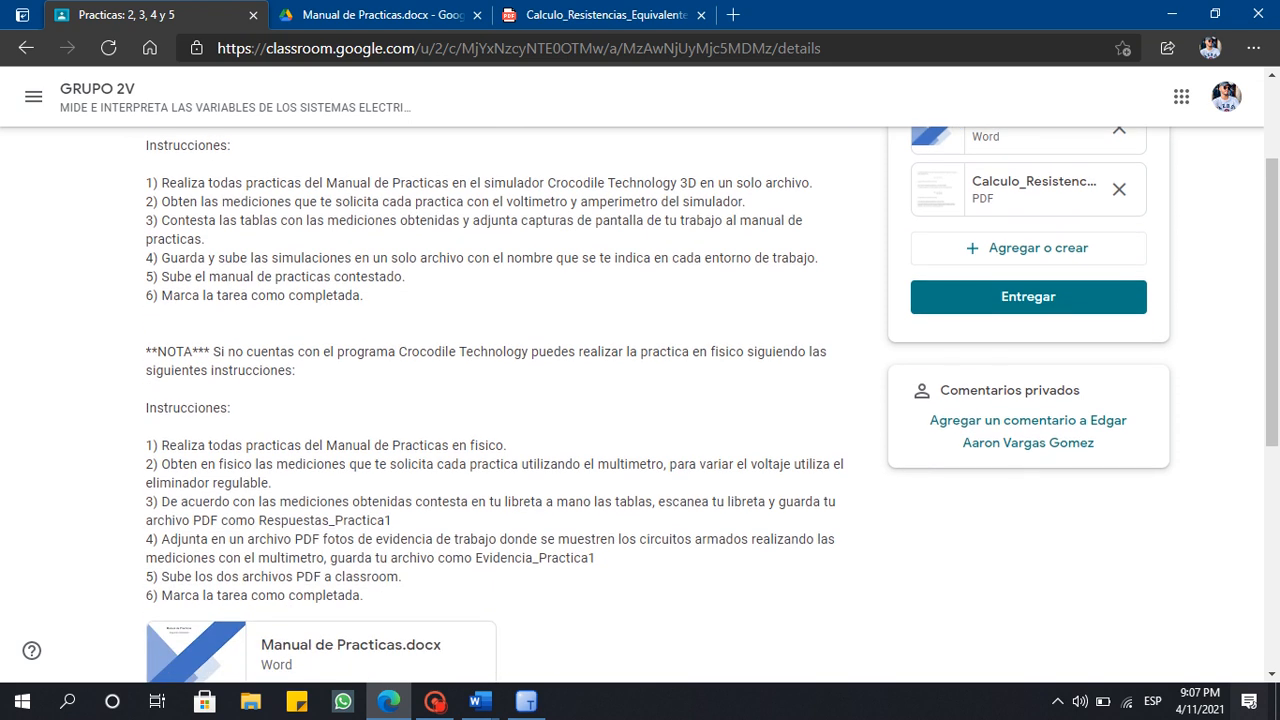
scroll(640, 400, up, 3)
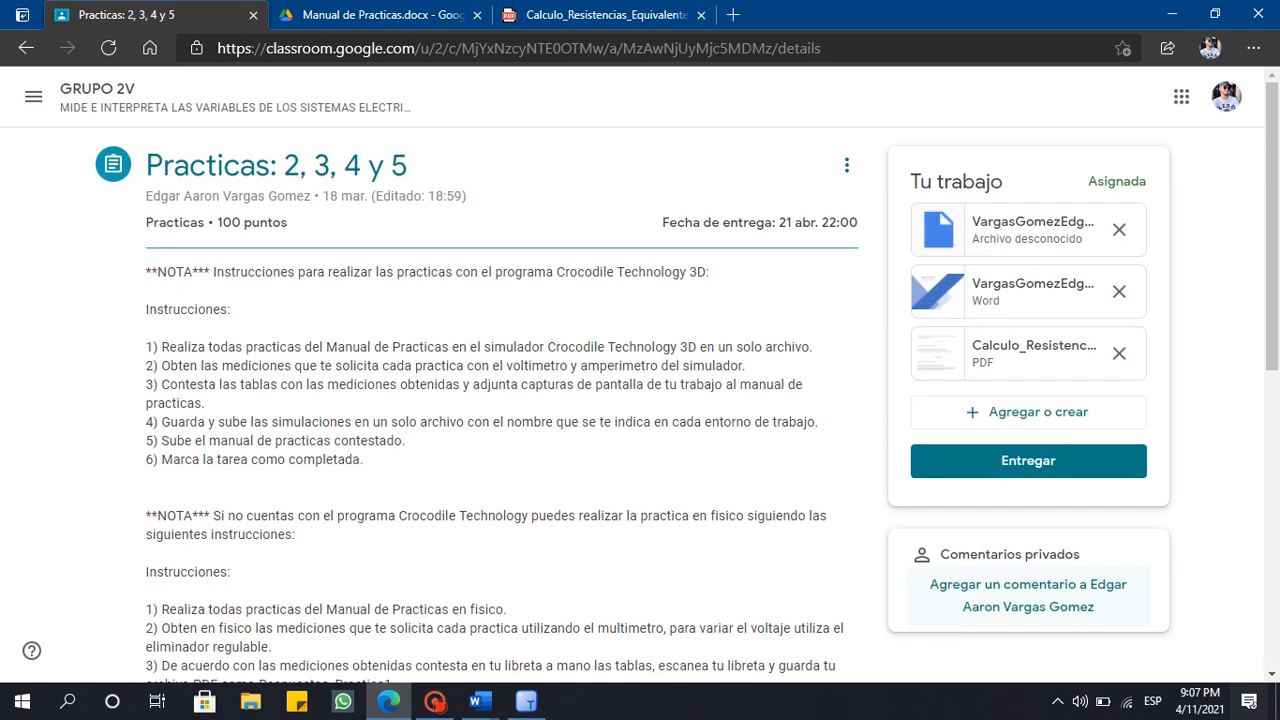
click(1028, 596)
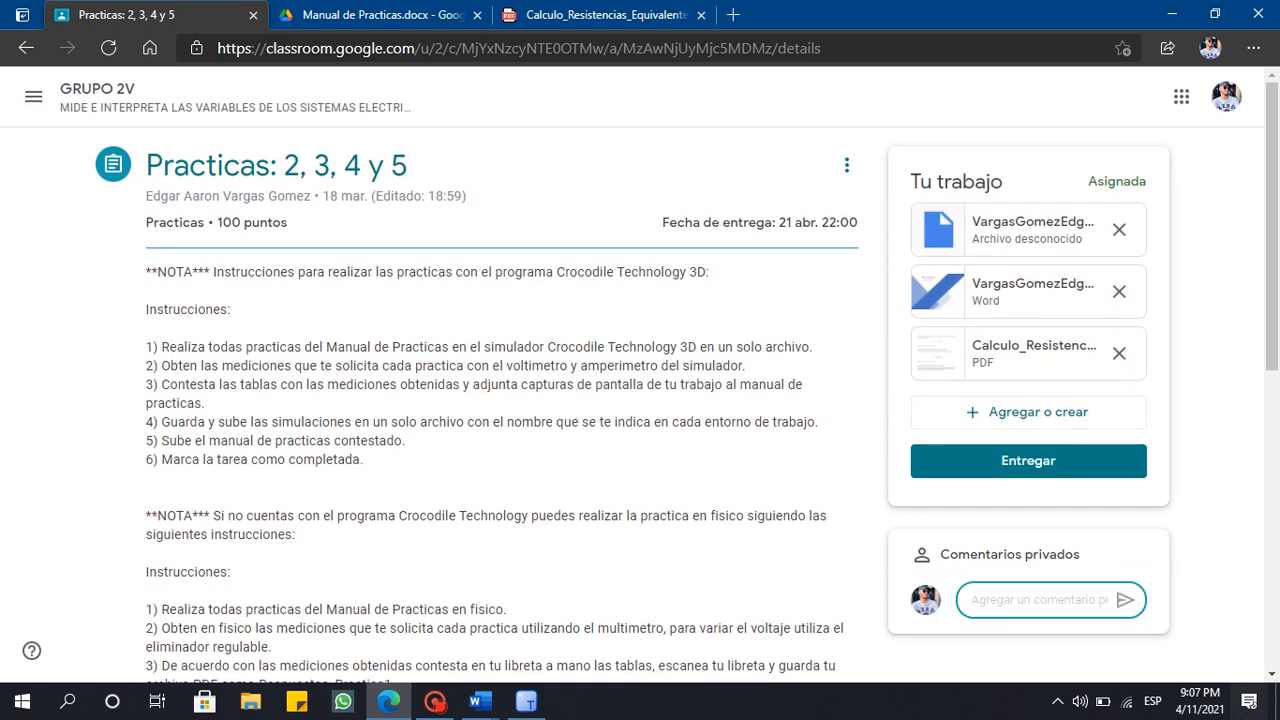
text(Maestro)
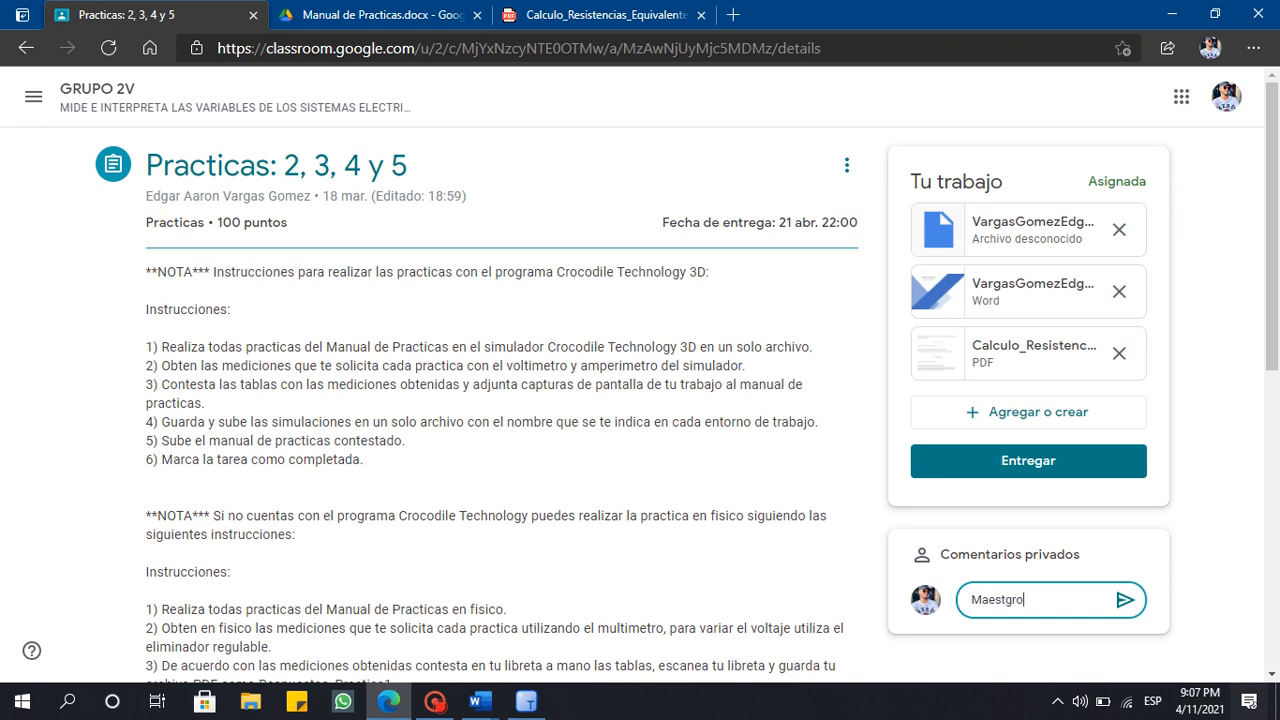
key(BackSpace)
key(BackSpace)
text(to)
key(BackSpace)
text(o)
key(BackSpace)
key(BackSpace)
text(ro, buenas tardes)
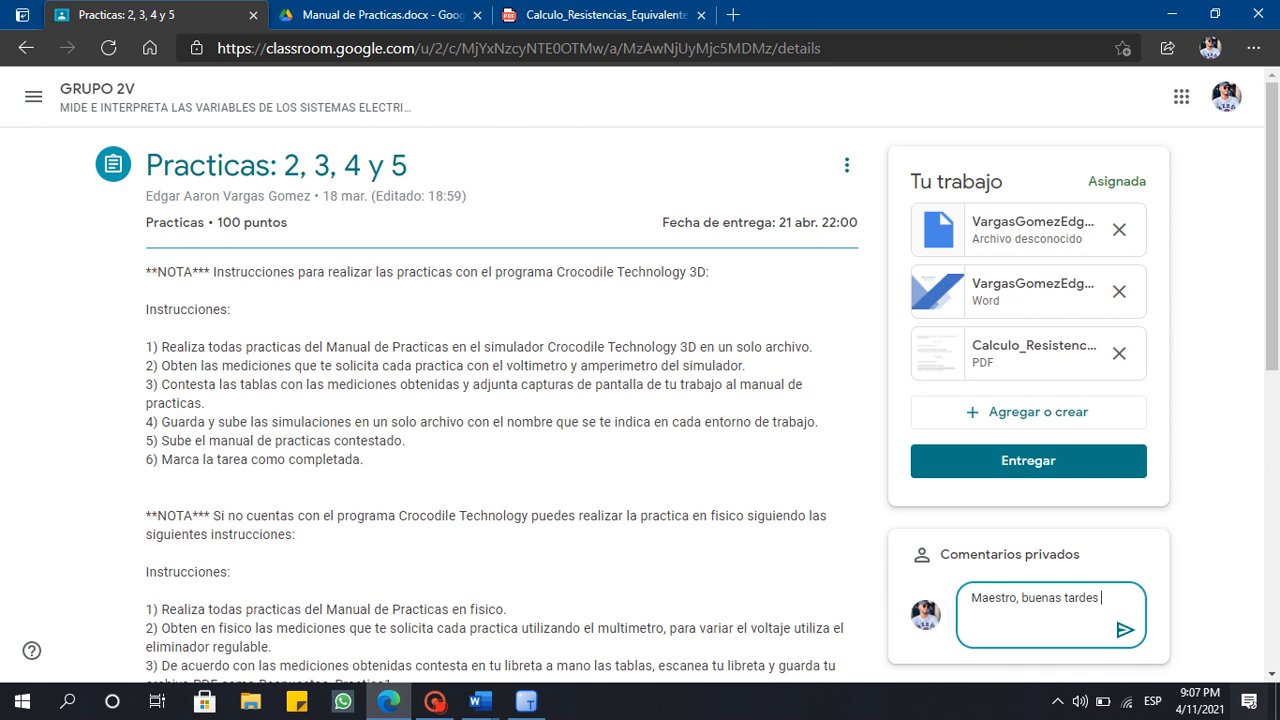
key(ctrl+a)
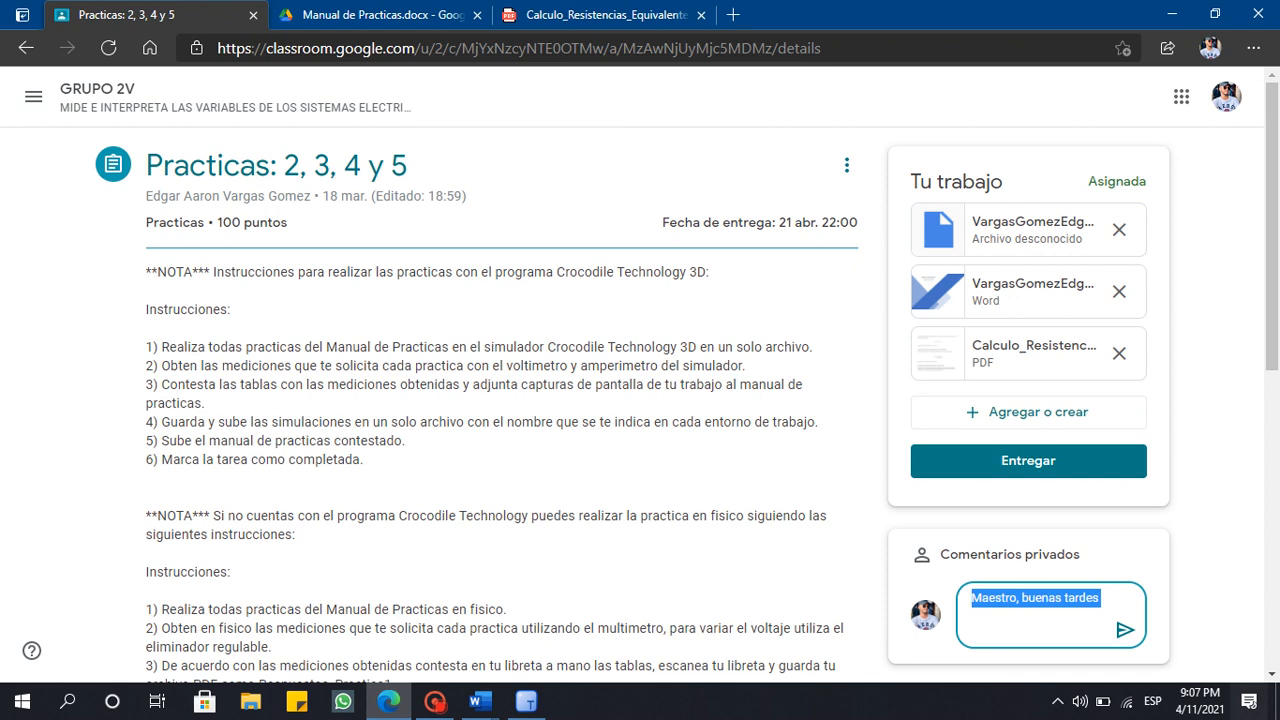
key(BackSpace)
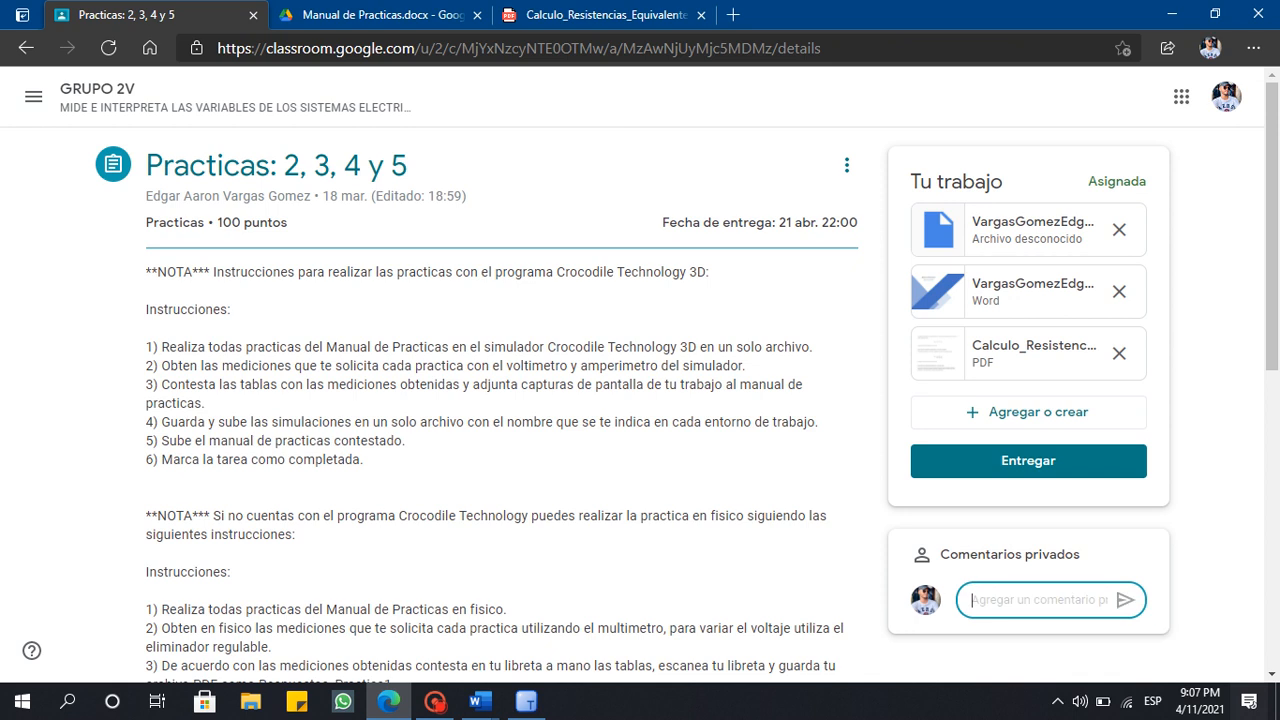
Check the assignment's grading rubric, and submit the assignment with its simulation, Word manual and PDF attachments, confirming the delivery.
scroll(301, 486, down, 7)
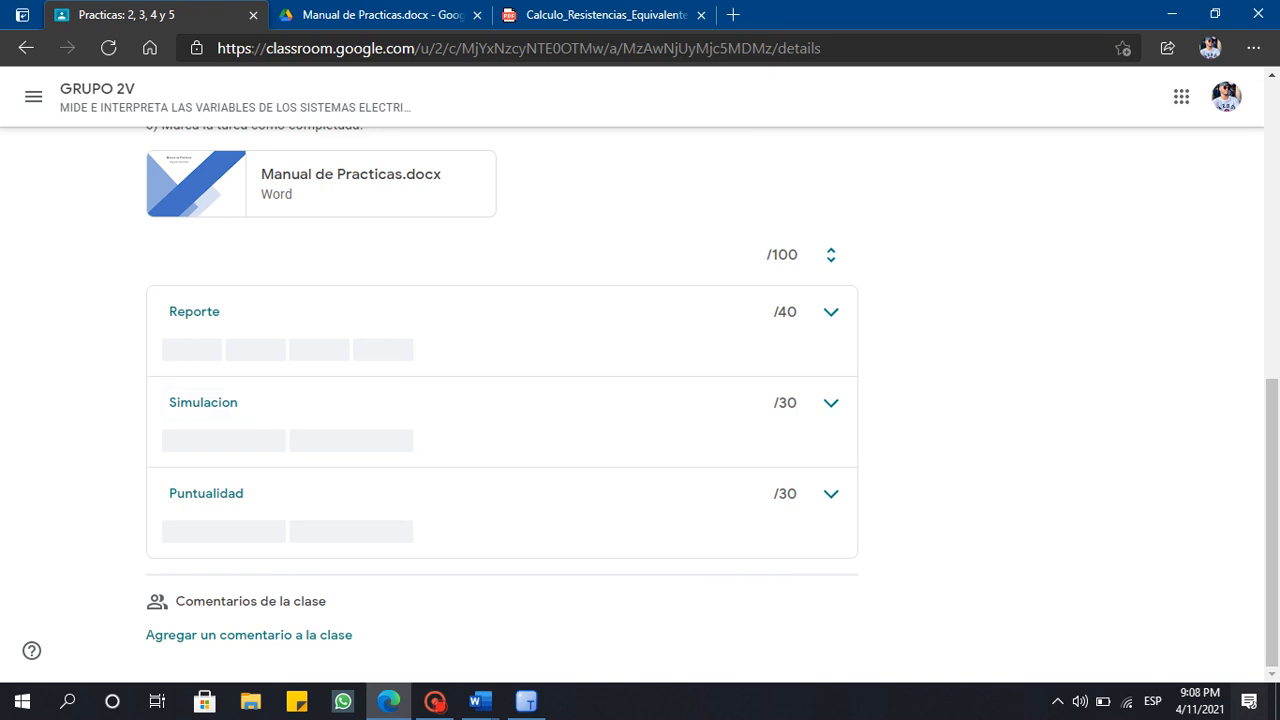
scroll(365, 318, up, 10)
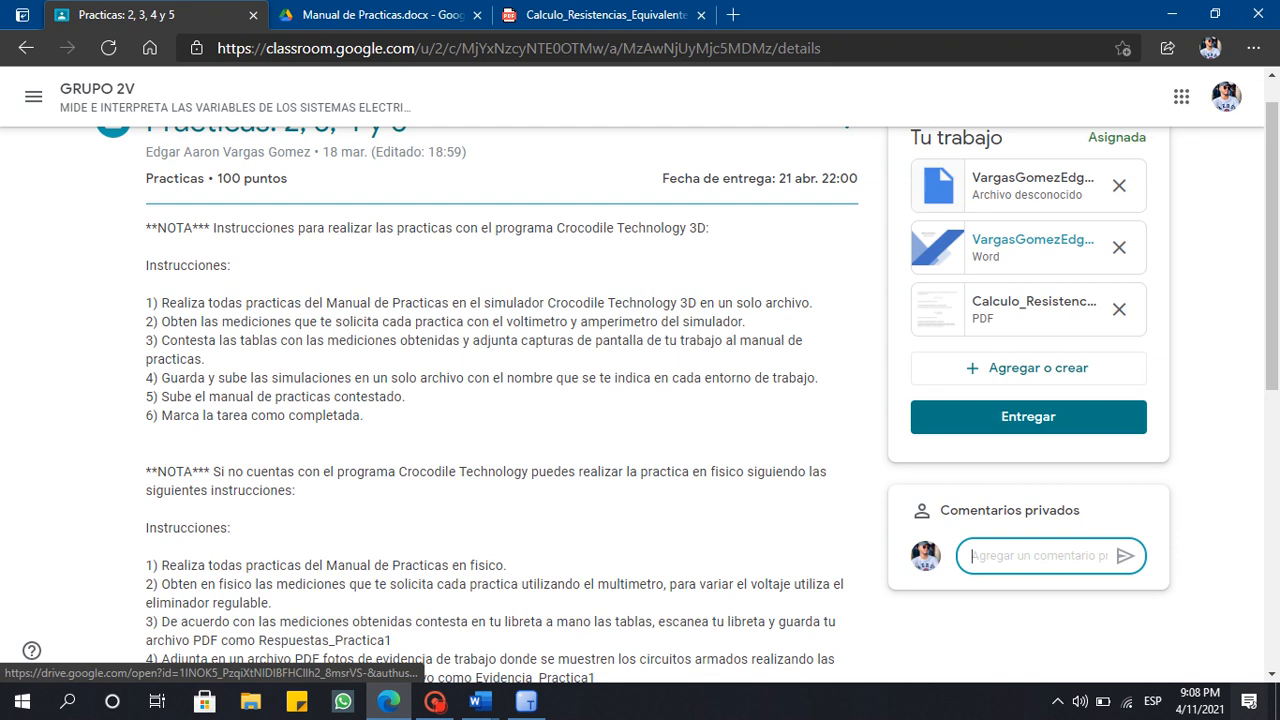
scroll(1030, 180, down, 10)
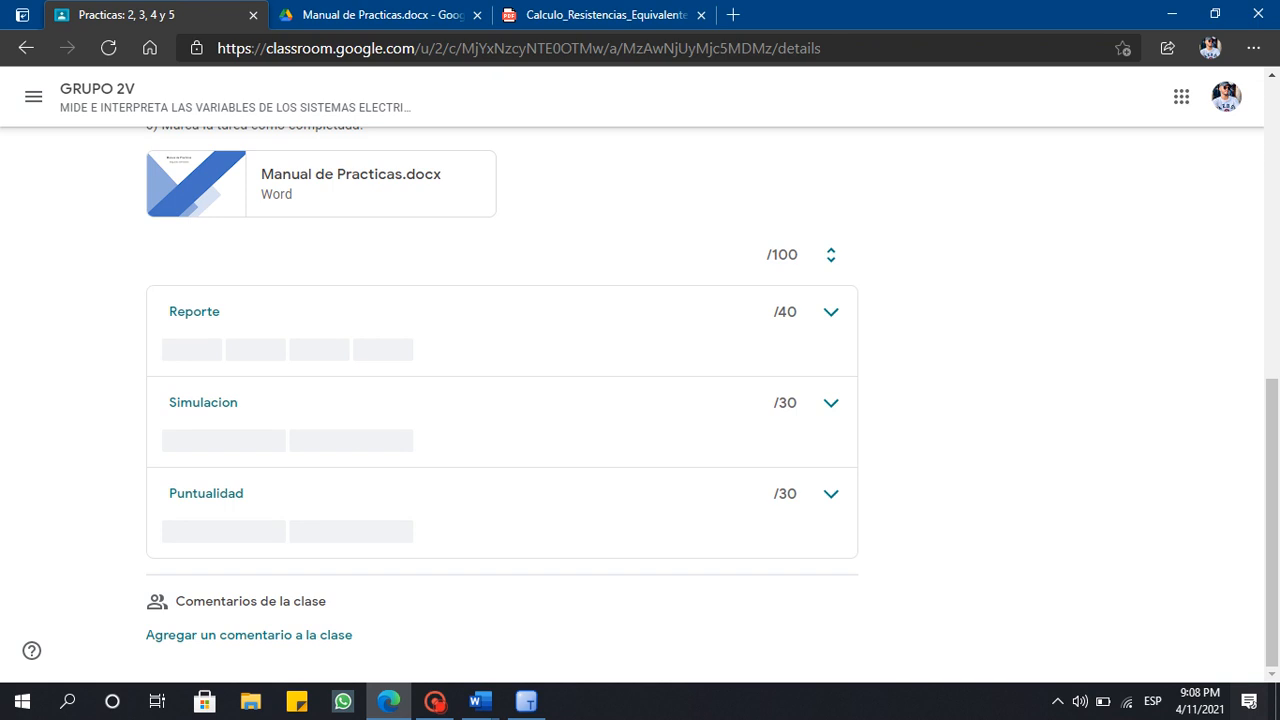
scroll(640, 400, up, 10)
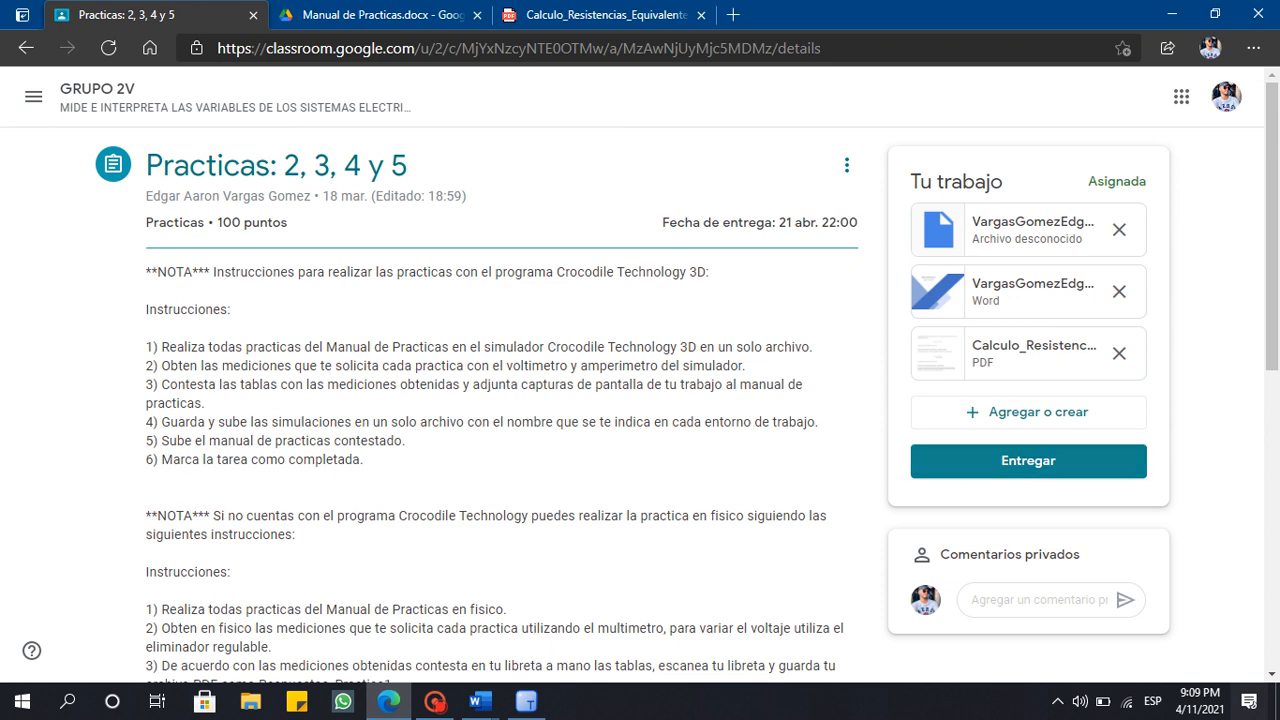
click(1028, 460)
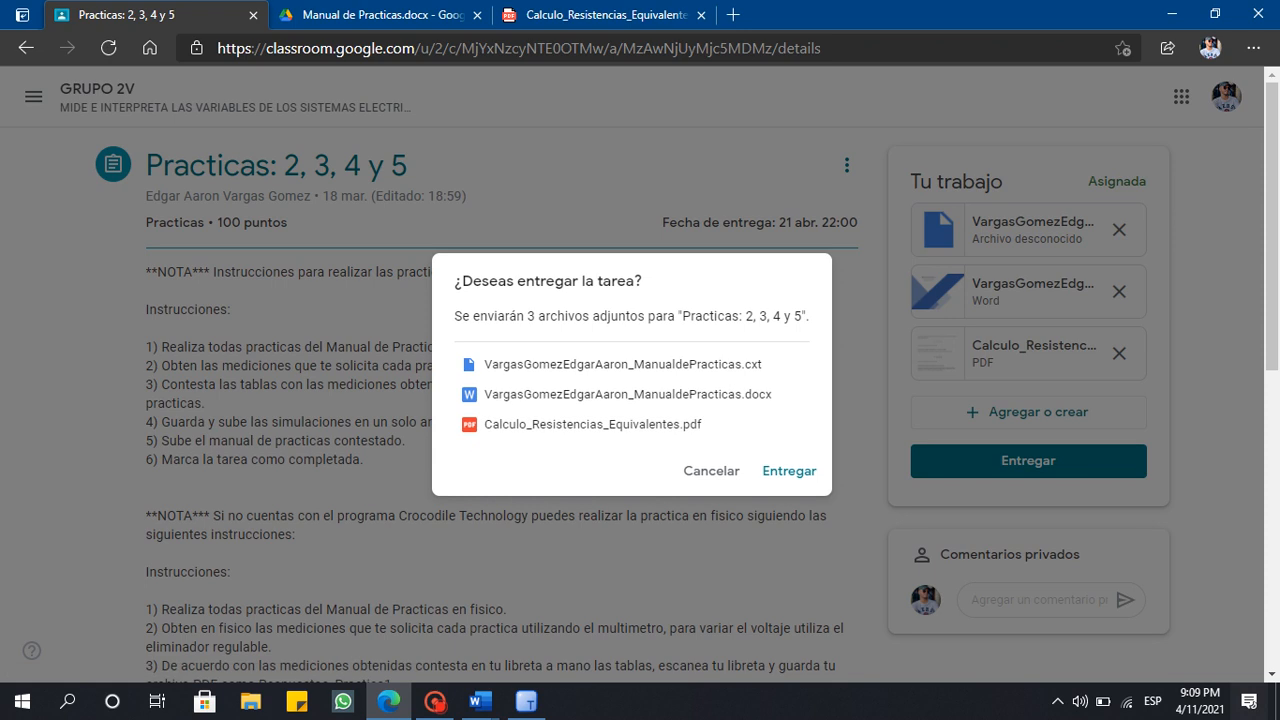
click(791, 471)
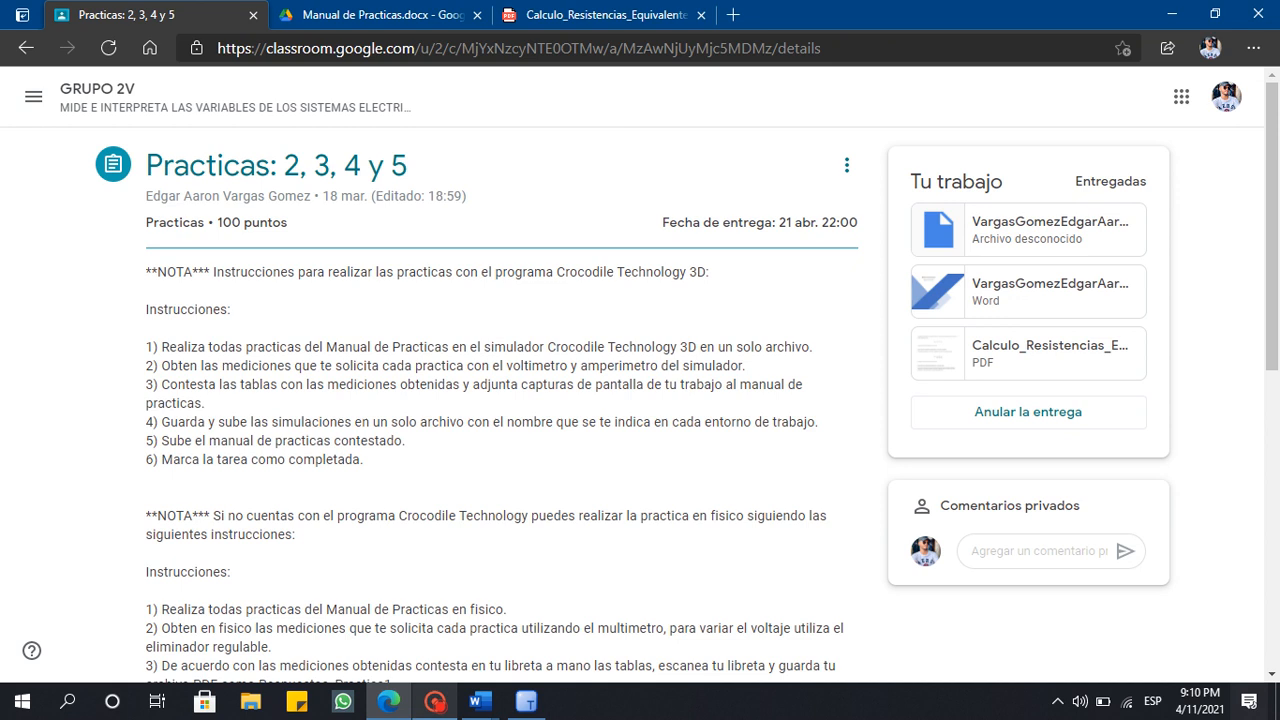
click(435, 700)
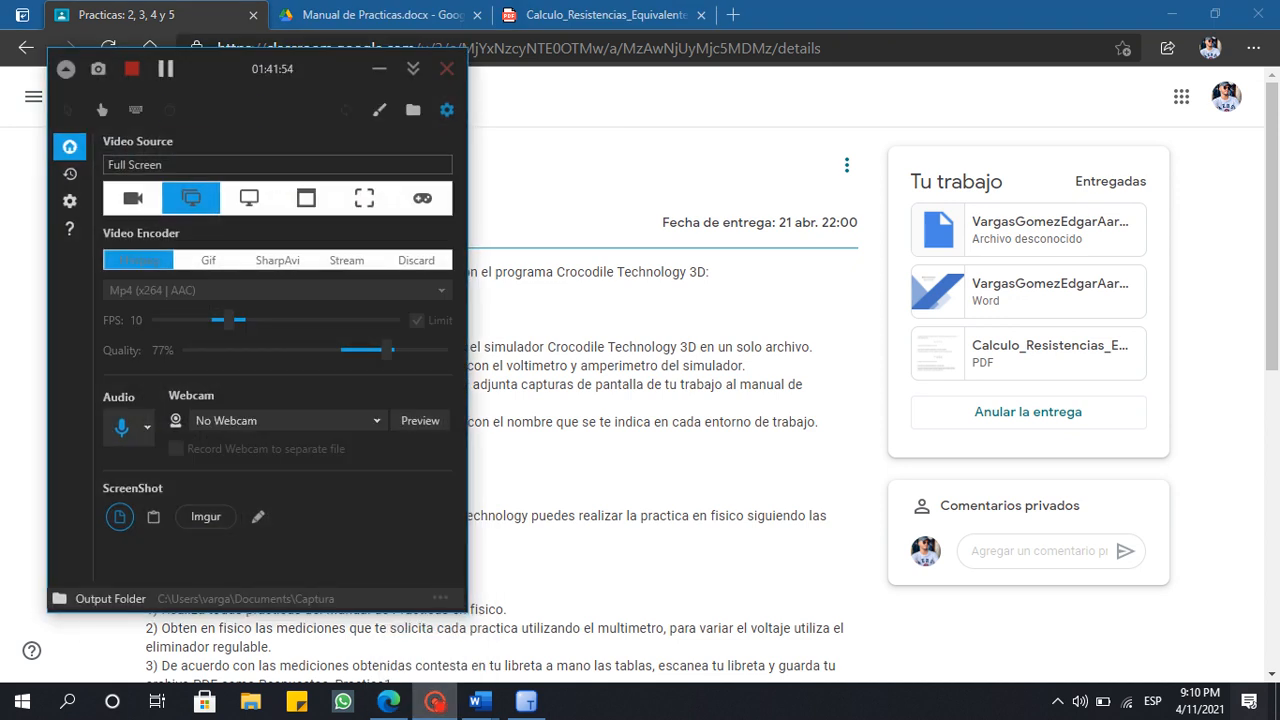